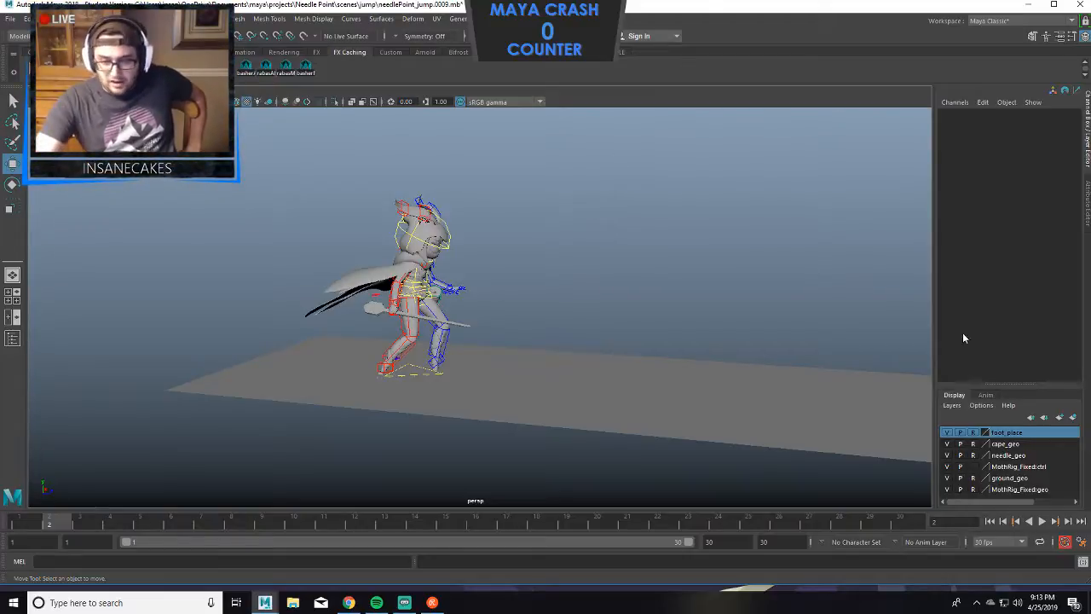
left_click(1042, 602)
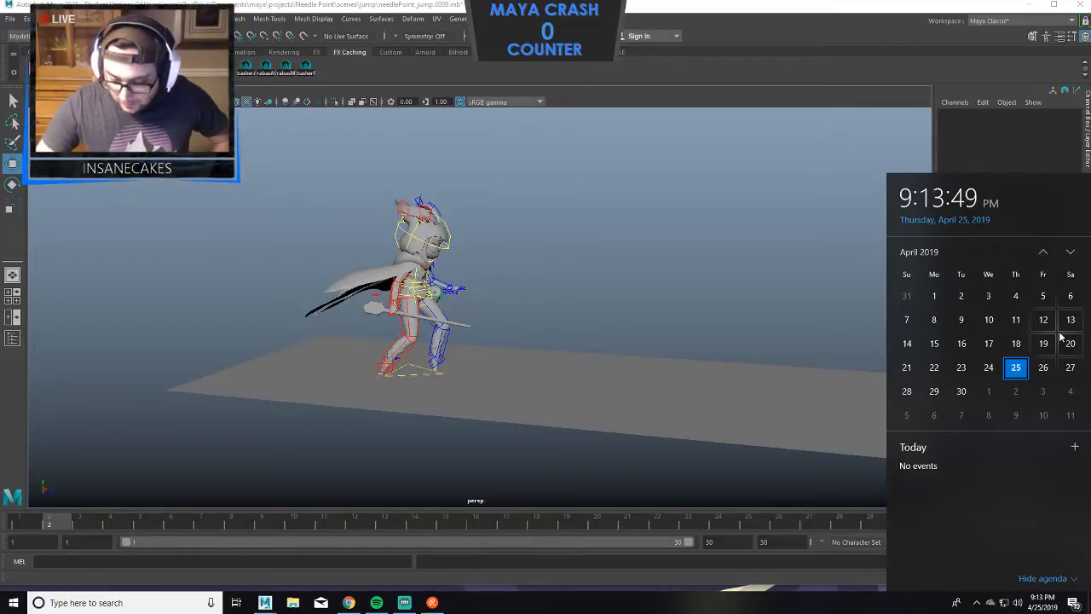
left_click(407, 603)
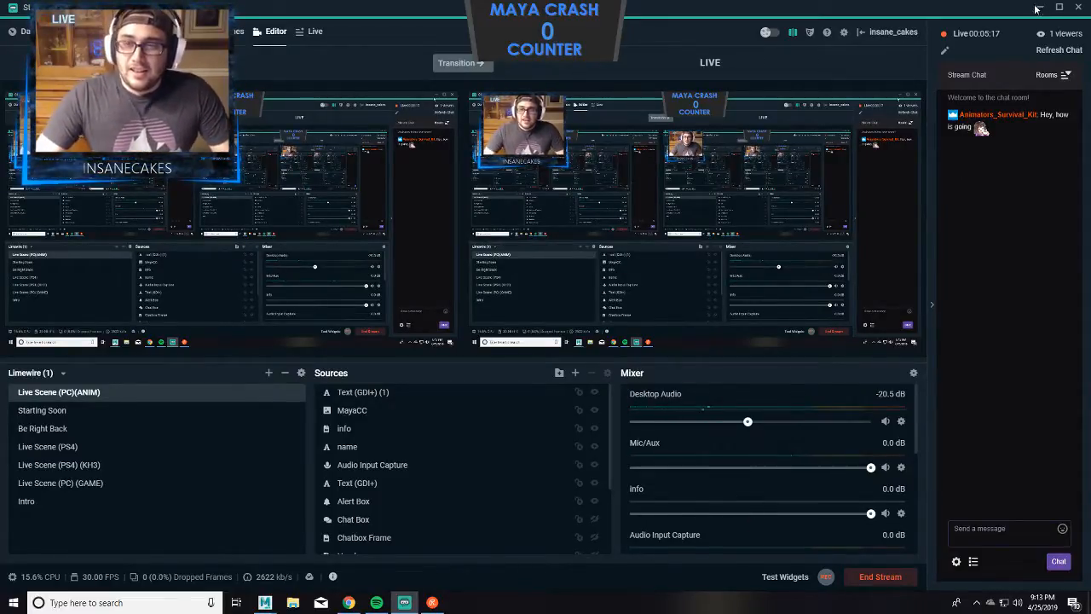
key("alt+Tab")
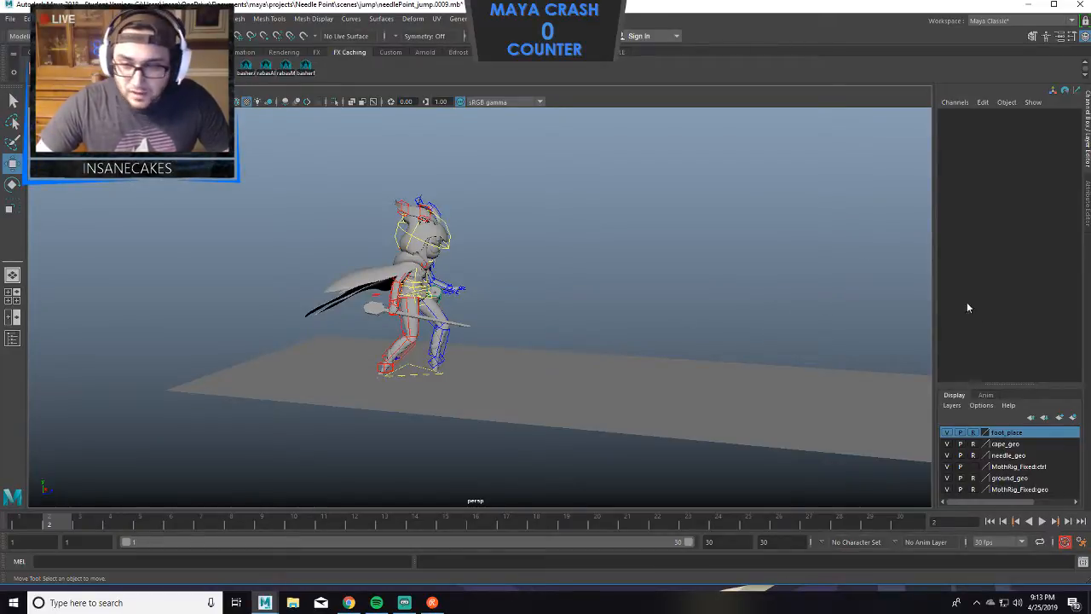
left_click(1053, 5)
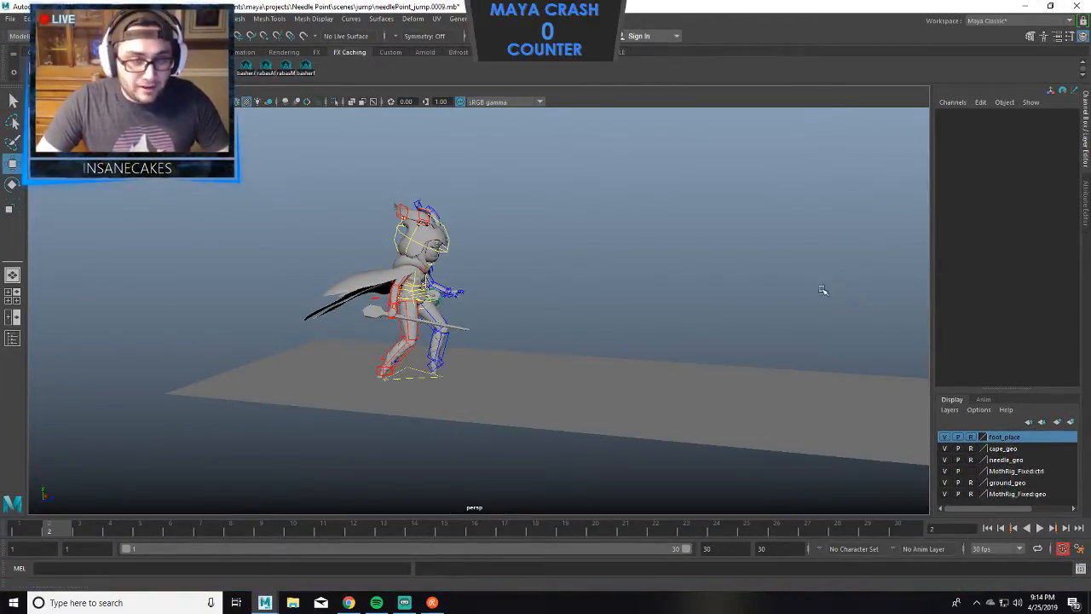
left_click_drag(822, 291, 753, 296, "alt")
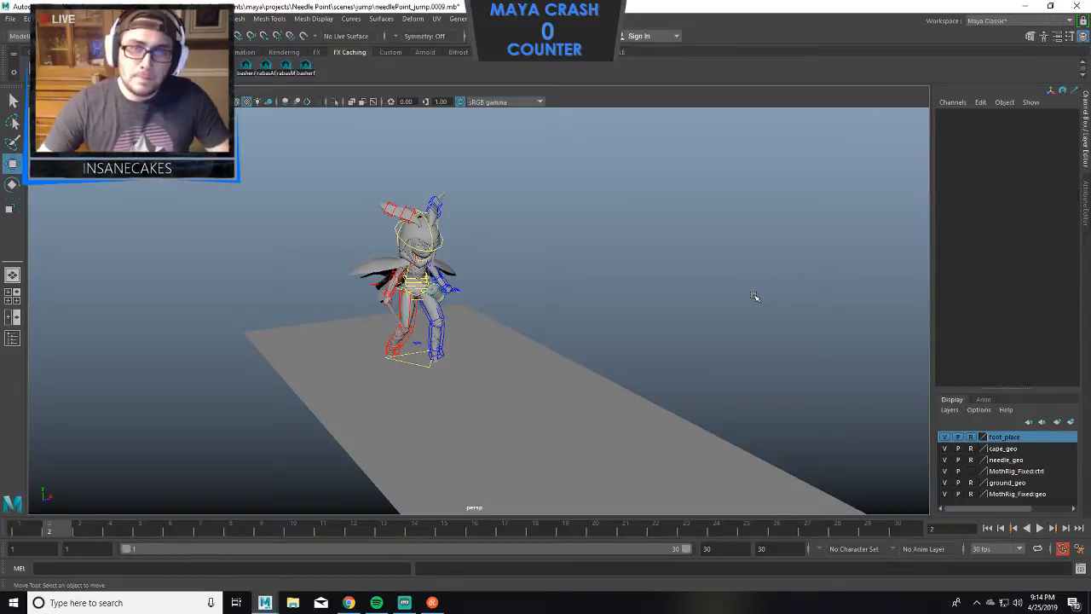
left_click(1040, 604)
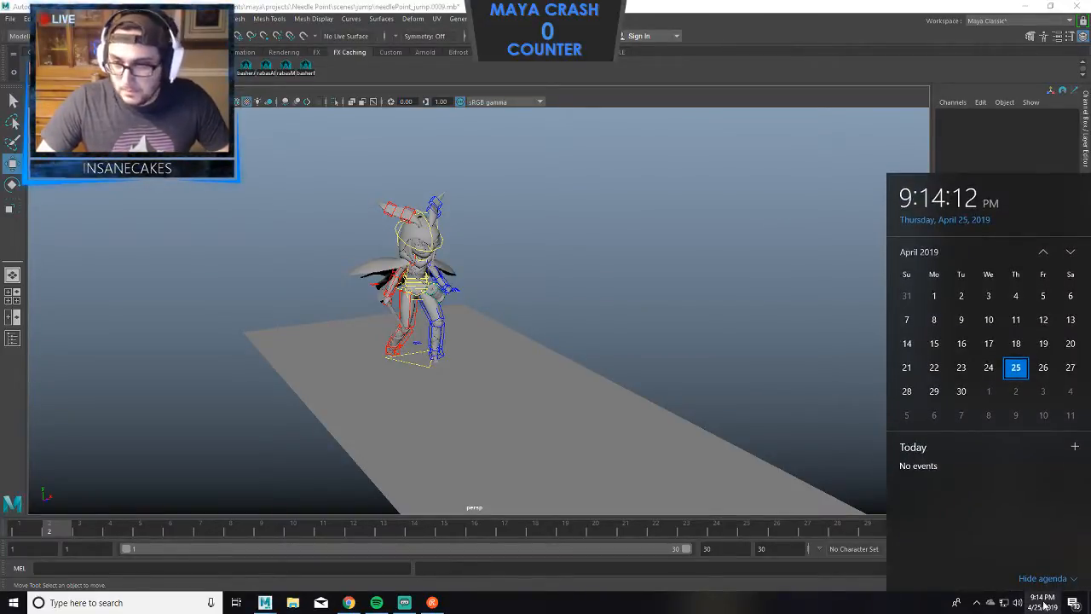
left_click(1071, 252)
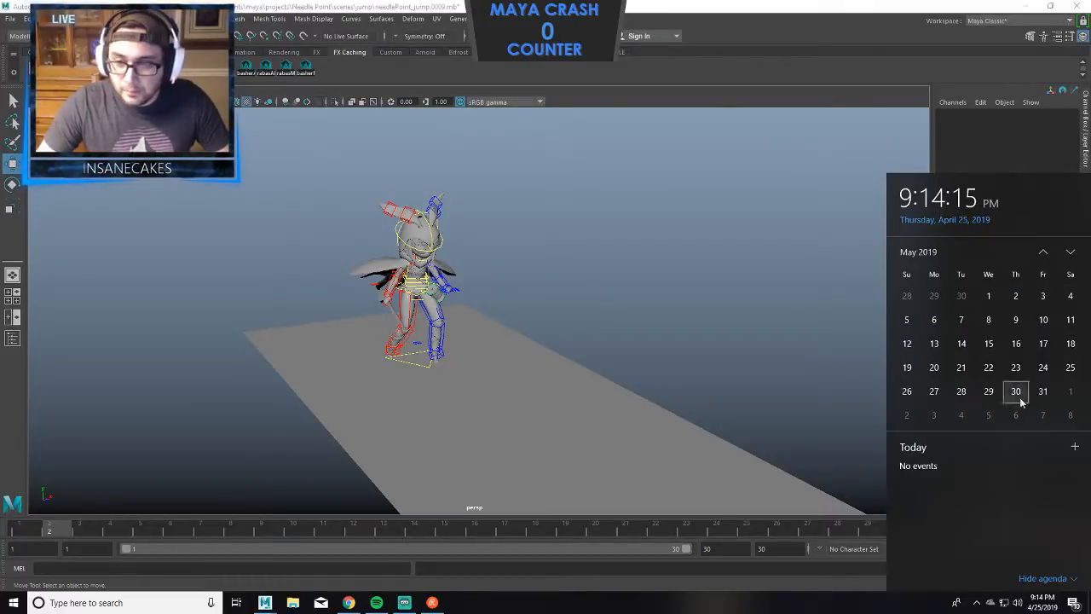
left_click(691, 327)
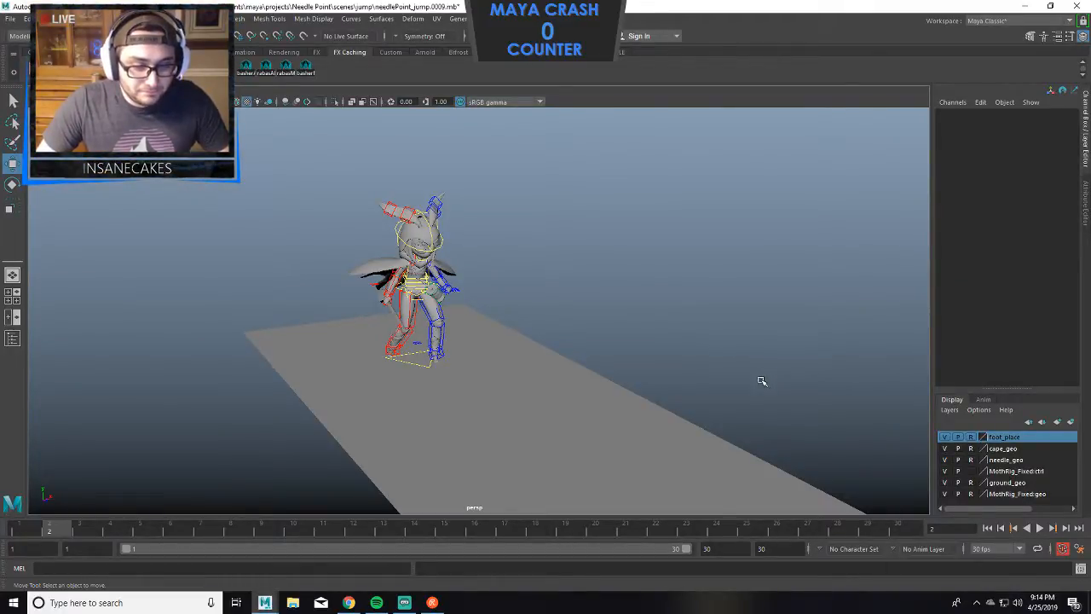
left_click_drag(703, 390, 716, 384, "alt")
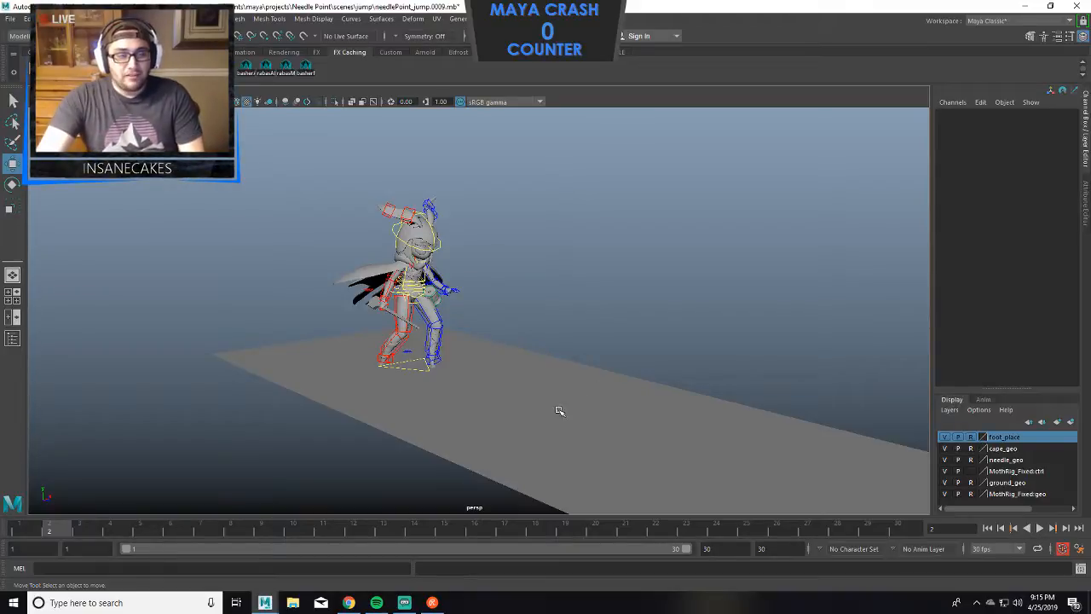
left_click(433, 603)
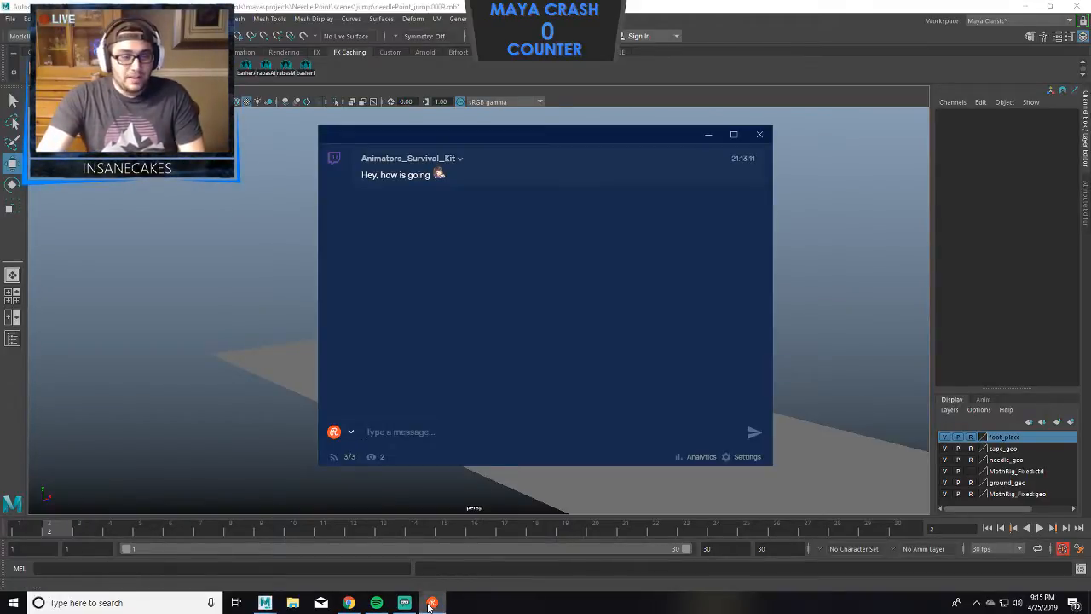
left_click(433, 603)
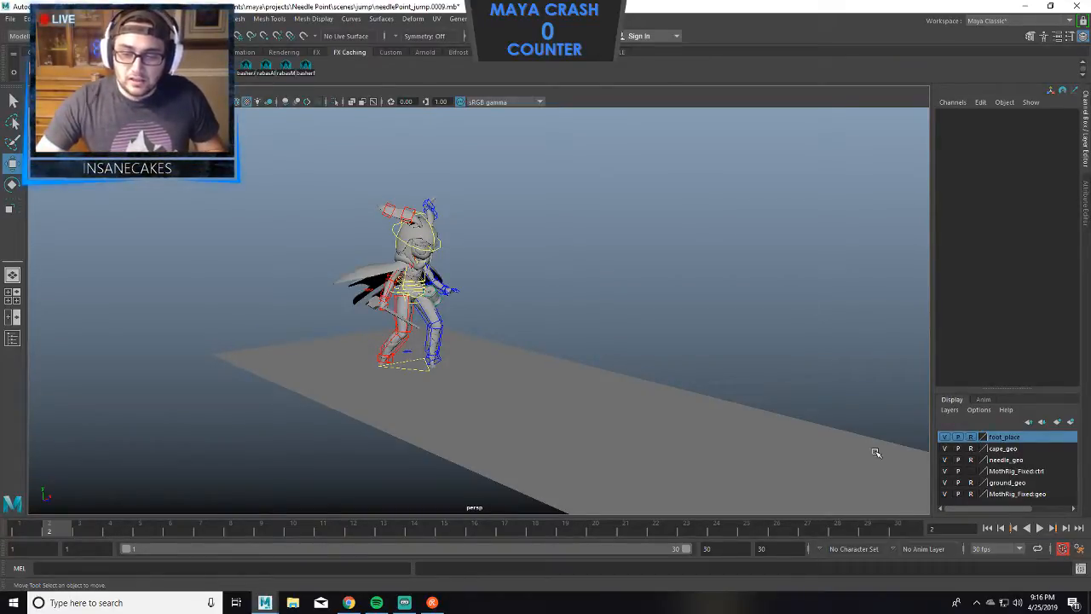
left_click_drag(766, 297, 776, 301, "alt")
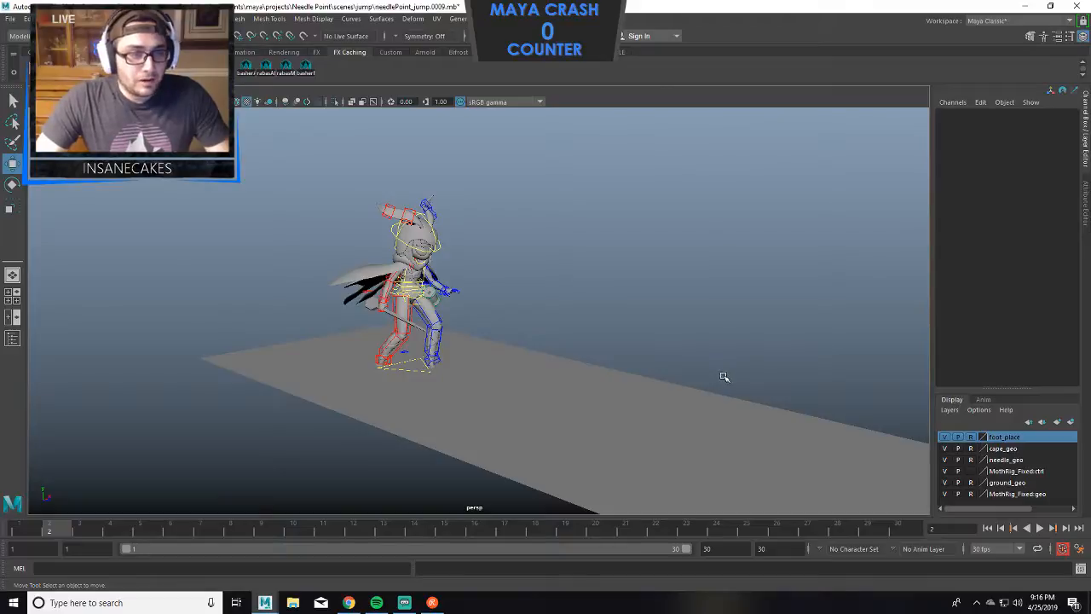
mouse_move(723, 376)
left_mouse_down("alt")
mouse_move(657, 382)
mouse_move(736, 375)
left_mouse_up("alt")
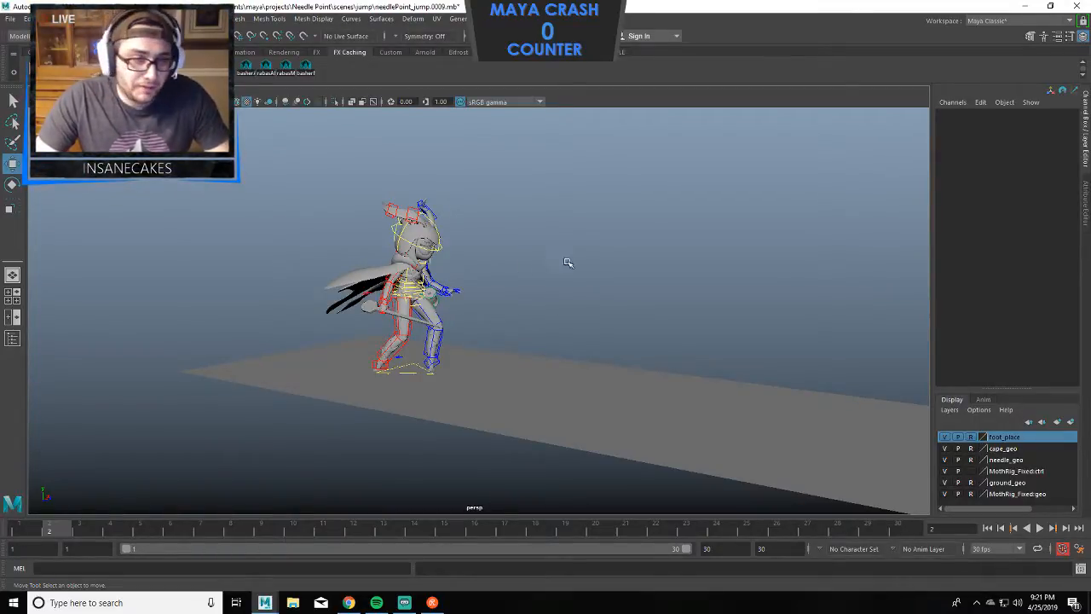
Select all of the moth character's rig controls in the perspective view, including the root control.
left_click_drag(568, 261, 491, 271, "alt")
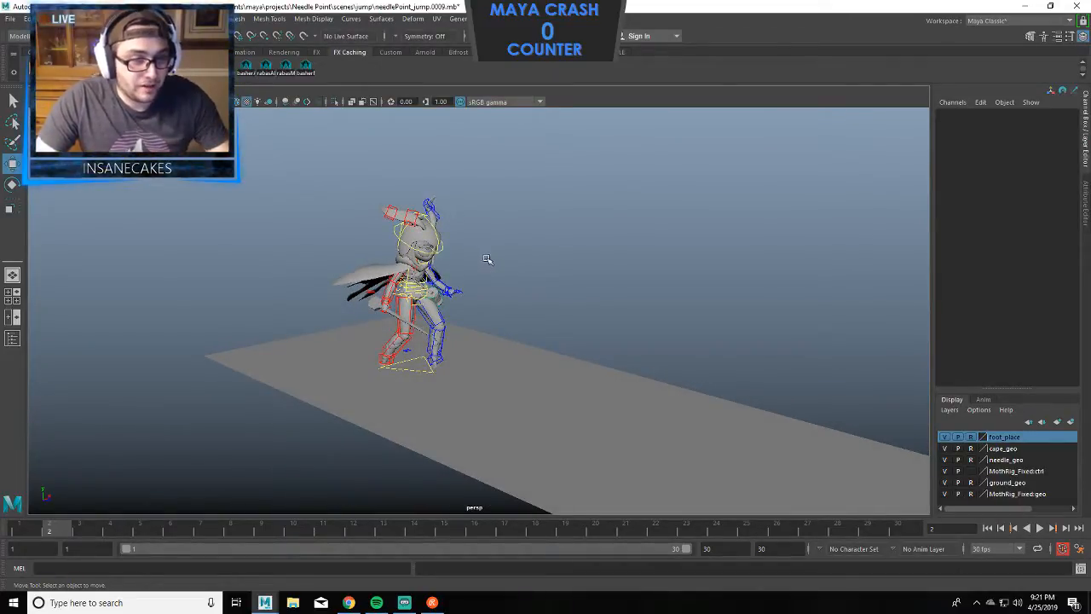
middle_click_drag(487, 258, 522, 272, "alt")
scroll(567, 255, "up", 3)
scroll(548, 267, "up", 4)
scroll(521, 272, "down", 2)
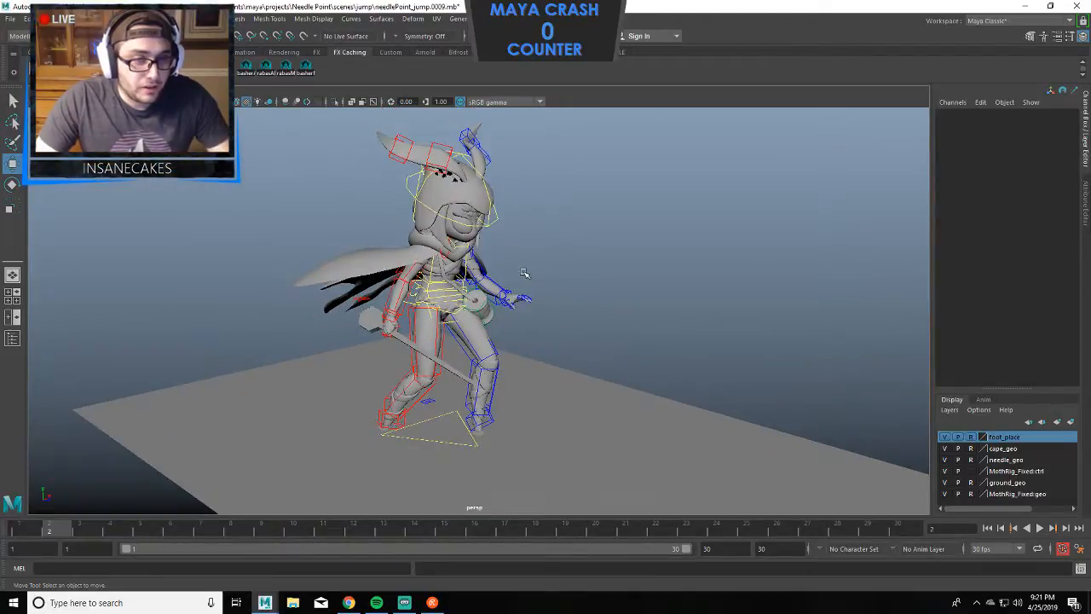
left_click_drag(523, 272, 465, 291, "alt")
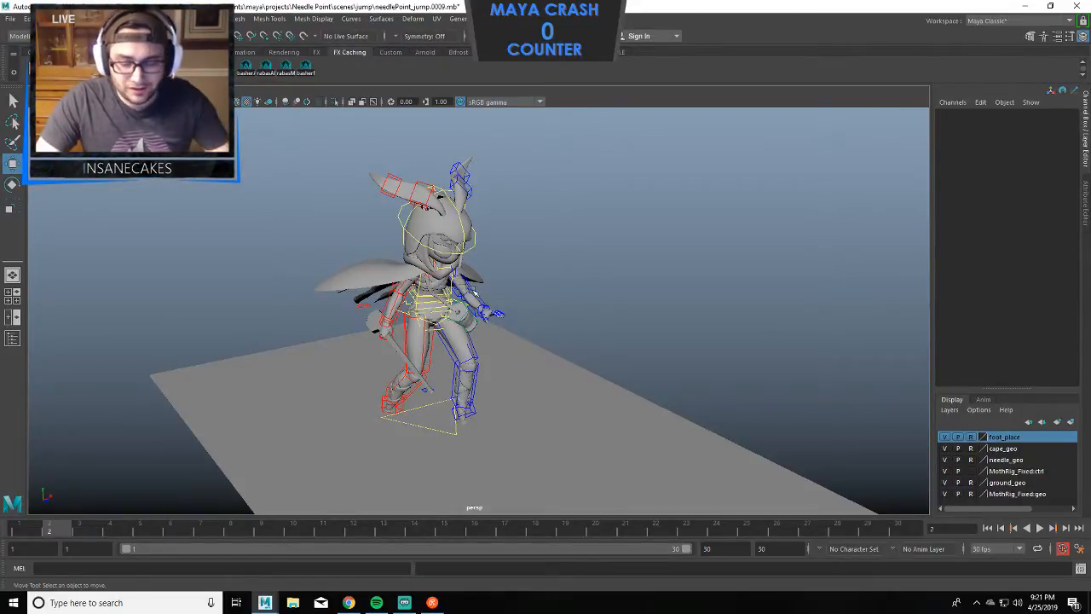
left_click_drag(449, 303, 424, 317, "alt")
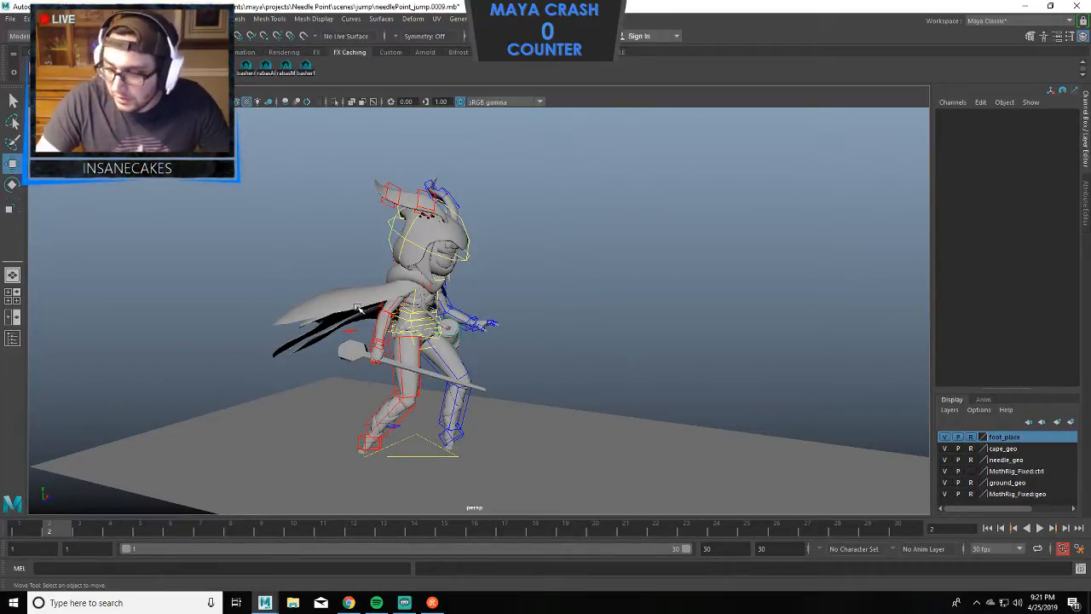
left_click_drag(515, 213, 351, 422)
left_click(535, 150)
left_click_drag(535, 150, 251, 467)
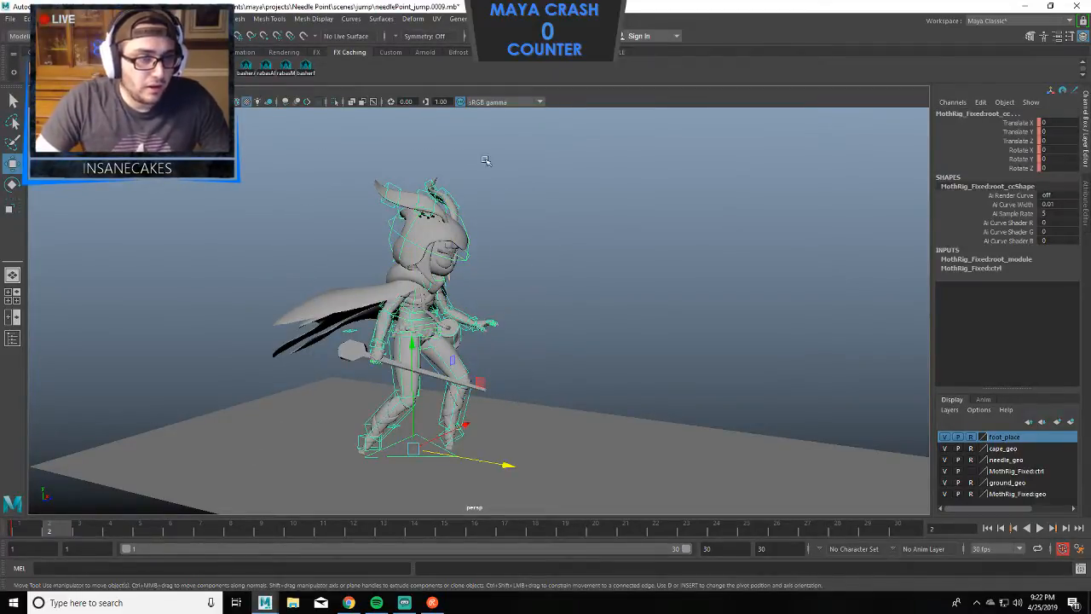
left_click_drag(515, 163, 256, 440)
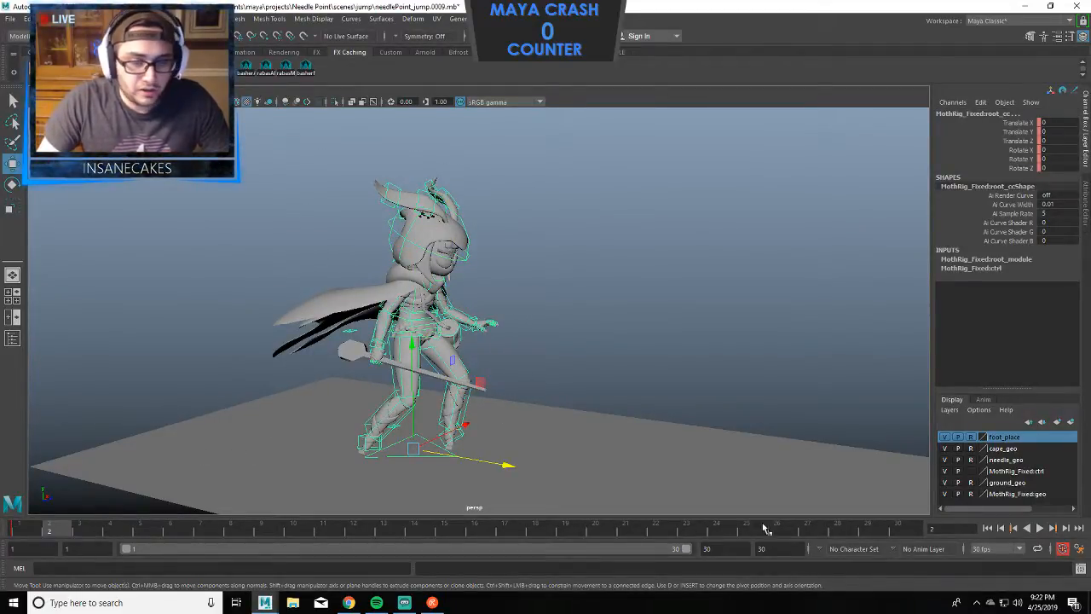
Step through the timeline to review possible pose timings around frames 1, 7, 16, 23 and 30.
left_click(918, 527)
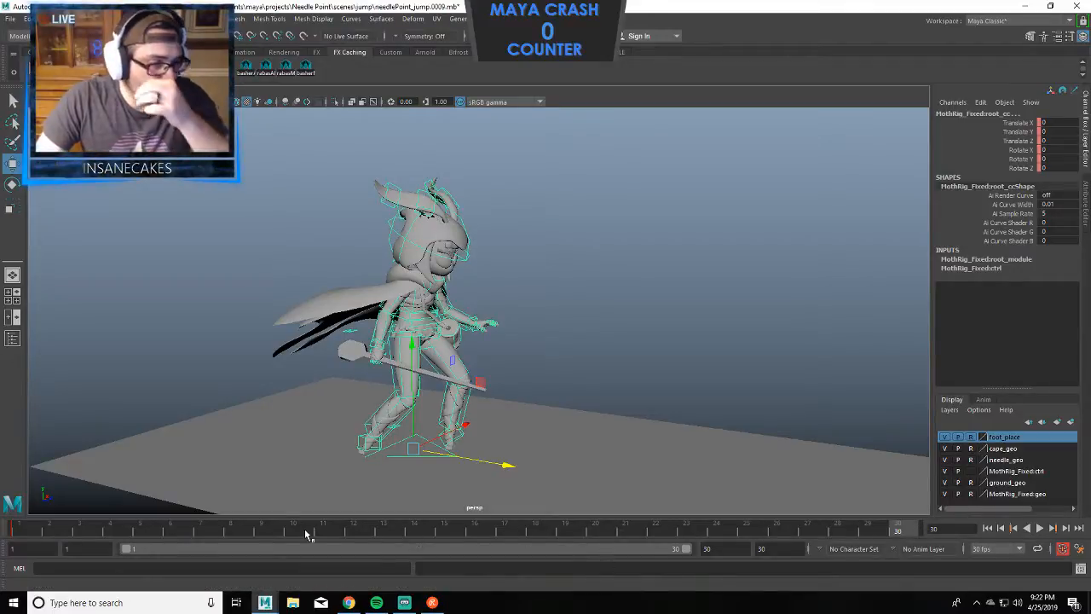
left_click(207, 531)
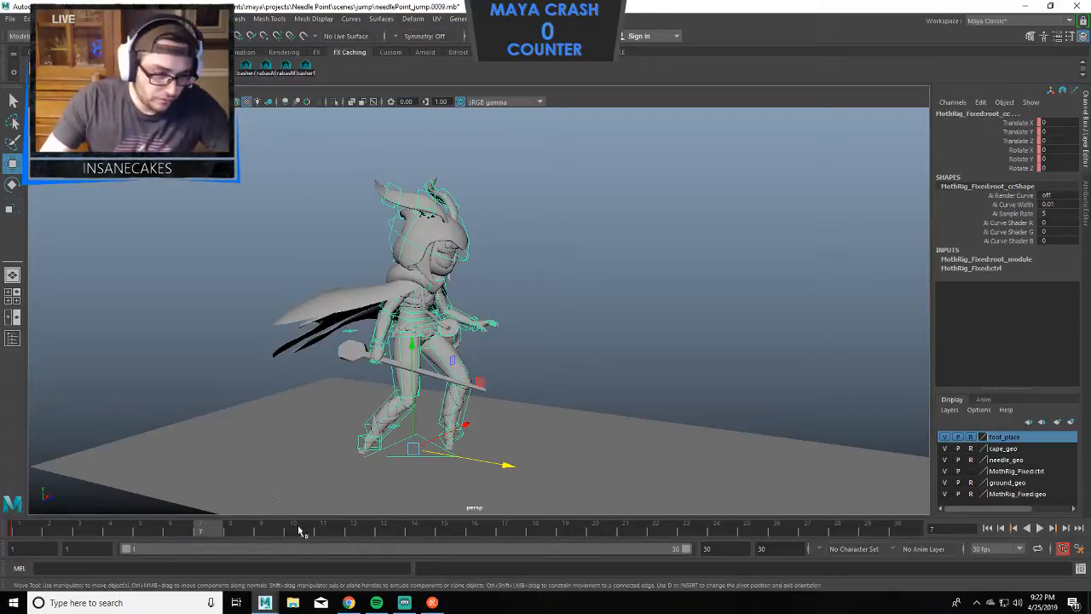
left_click_drag(201, 529, 354, 530)
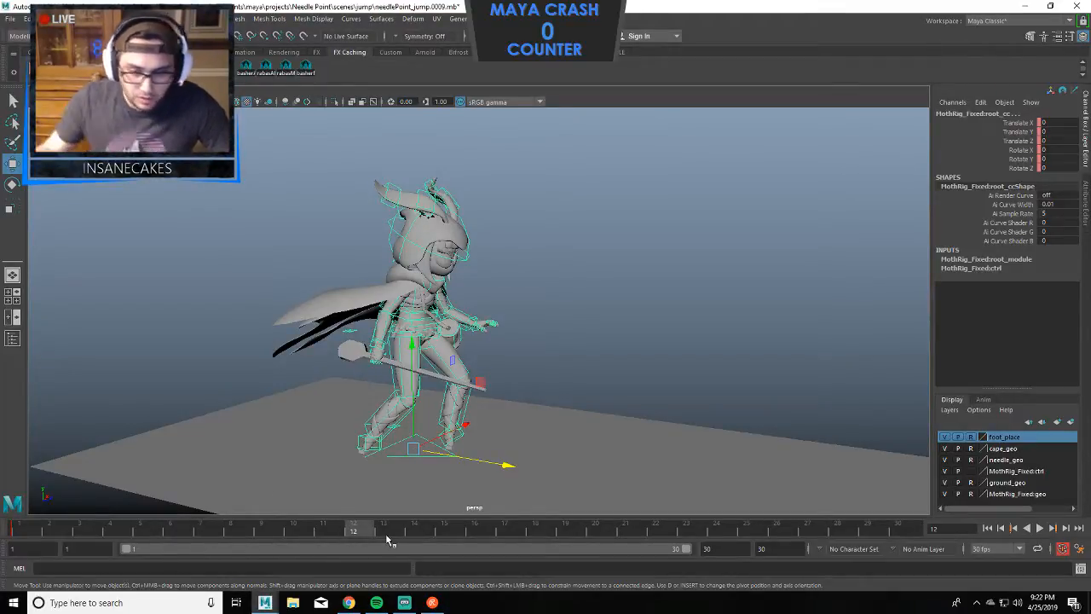
left_click(540, 530)
left_click(483, 533)
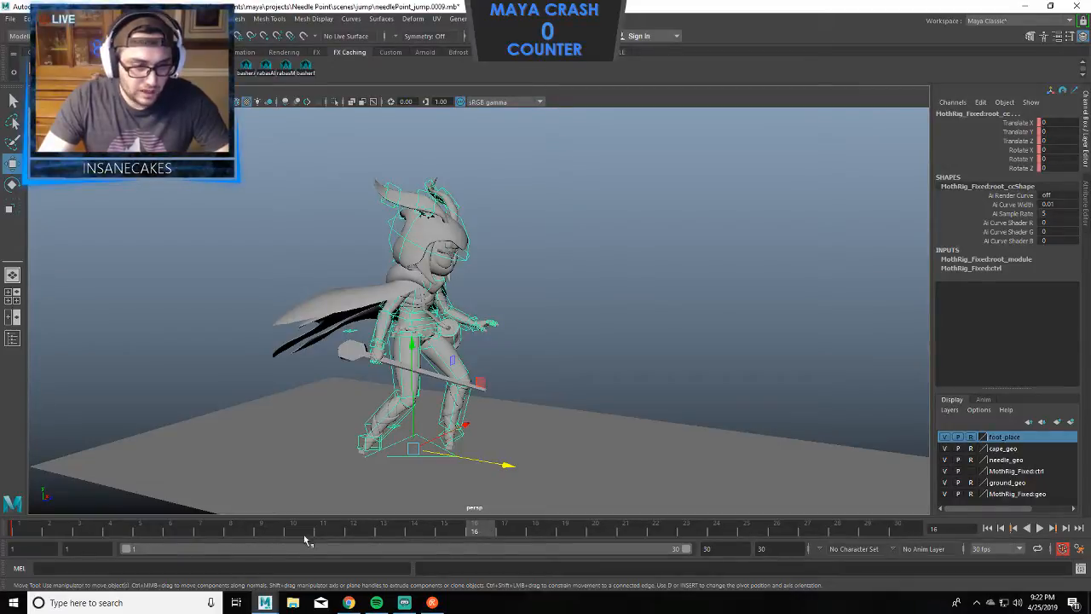
left_click(191, 529)
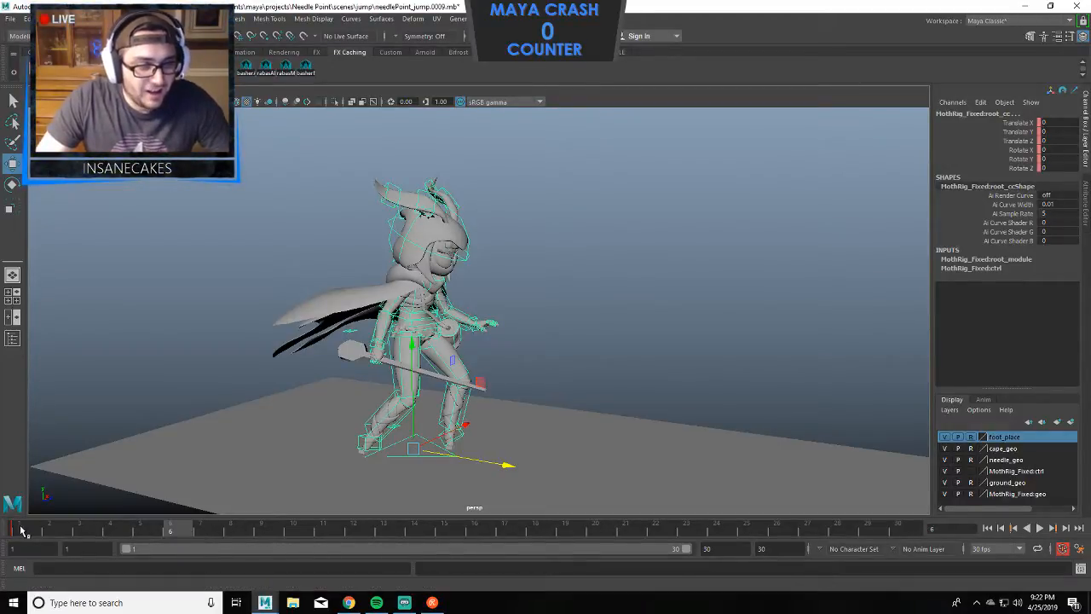
left_click(25, 528)
left_click(206, 525)
left_click(478, 530)
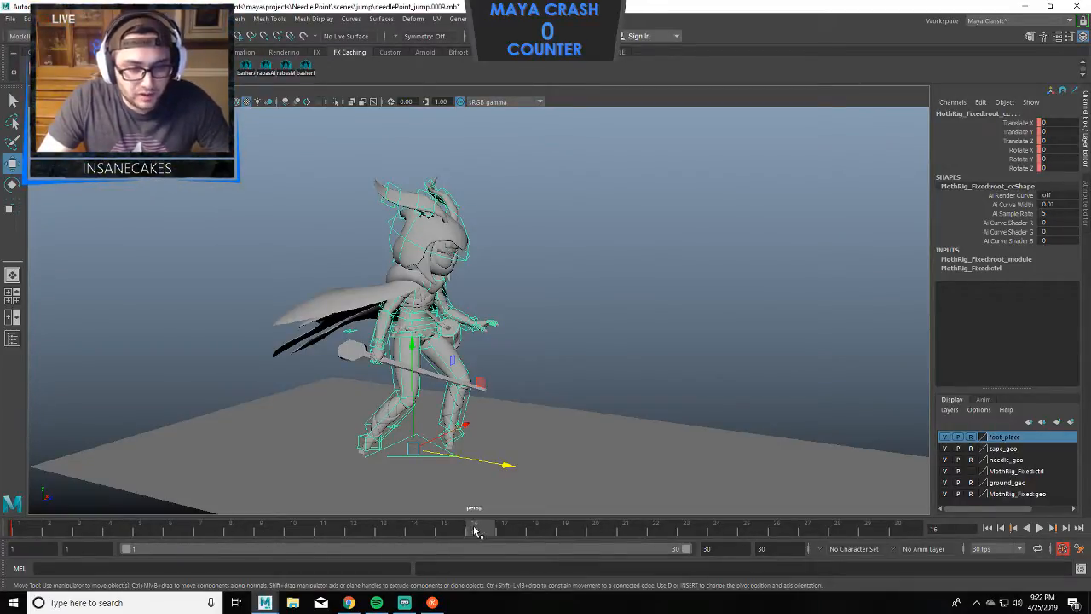
left_click(690, 532)
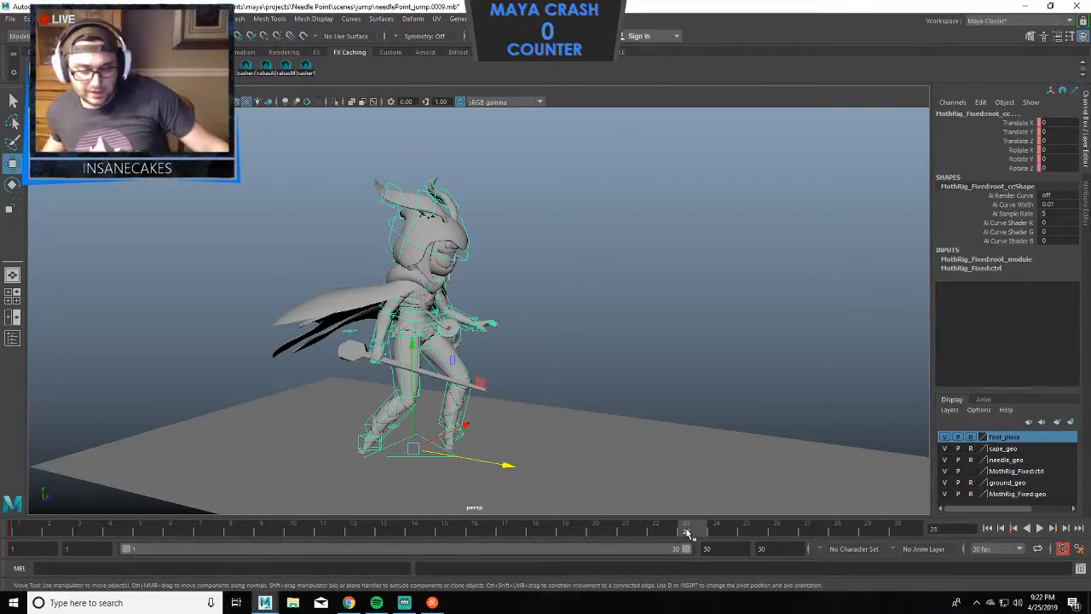
left_click(905, 527)
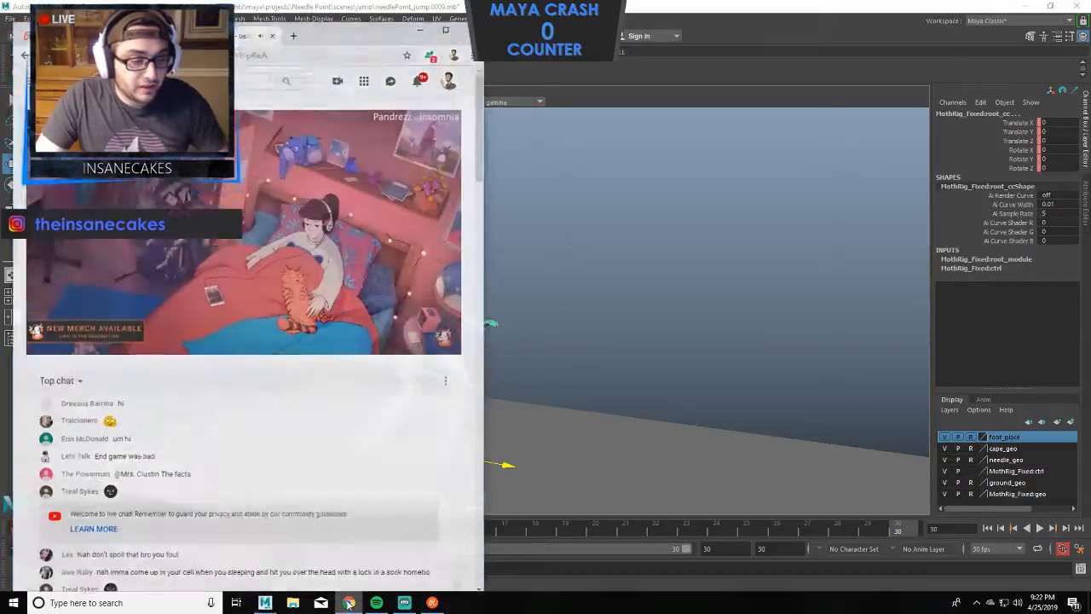
Switch to Chrome, open YouTube in the new tab and search for "fencing attack".
left_click(348, 603)
left_click(288, 16)
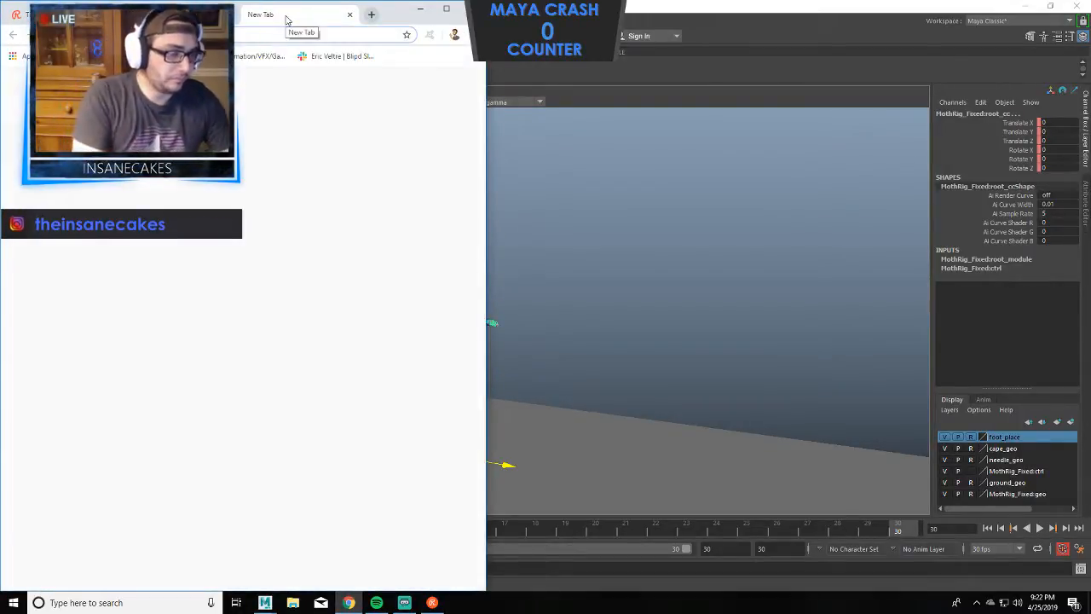
type("you")
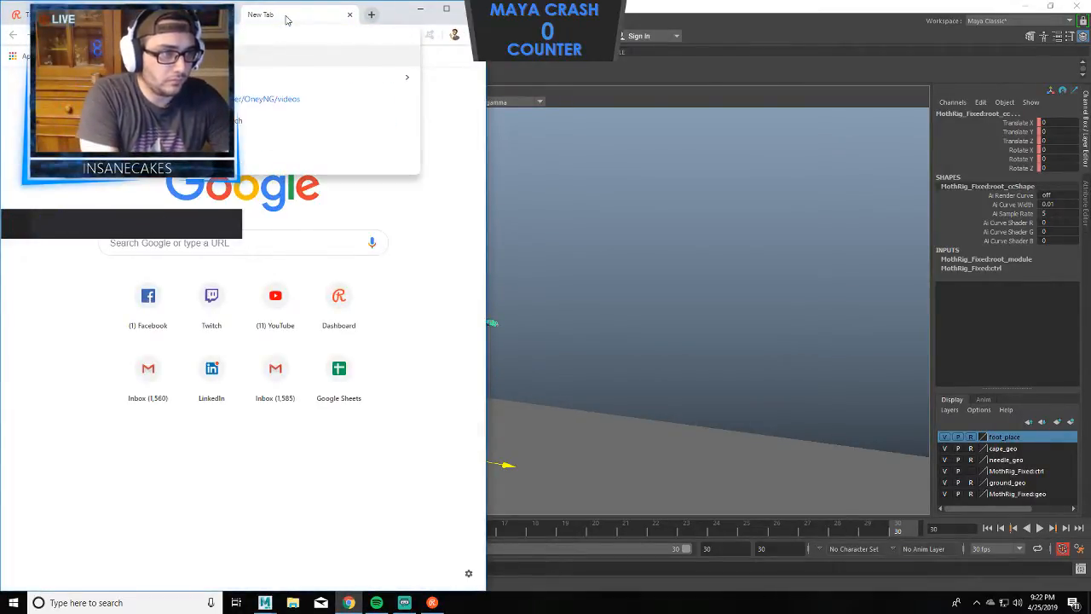
key("Return")
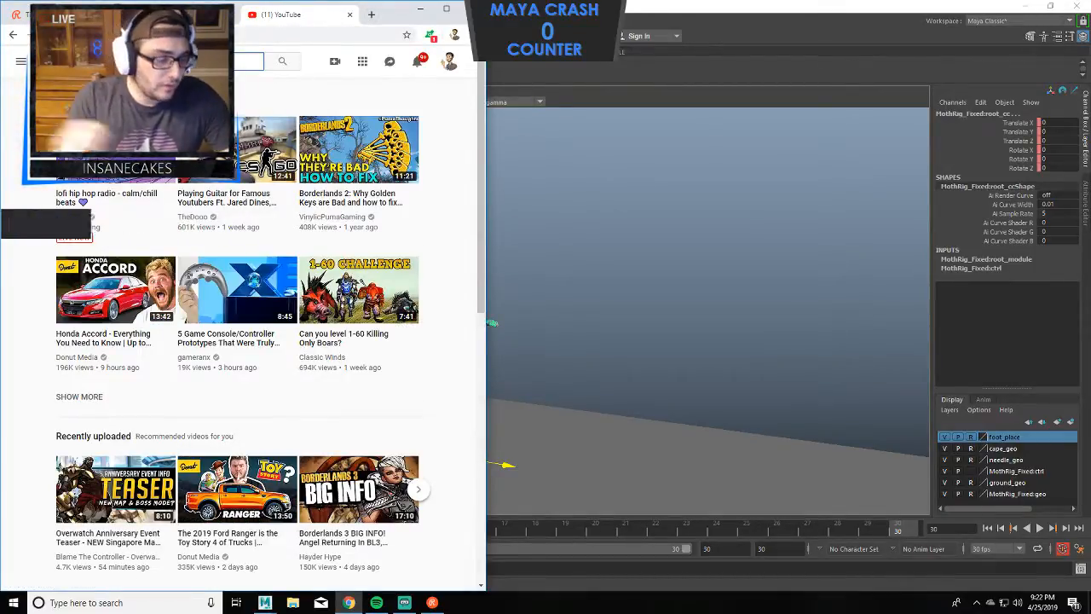
type("fencing attack")
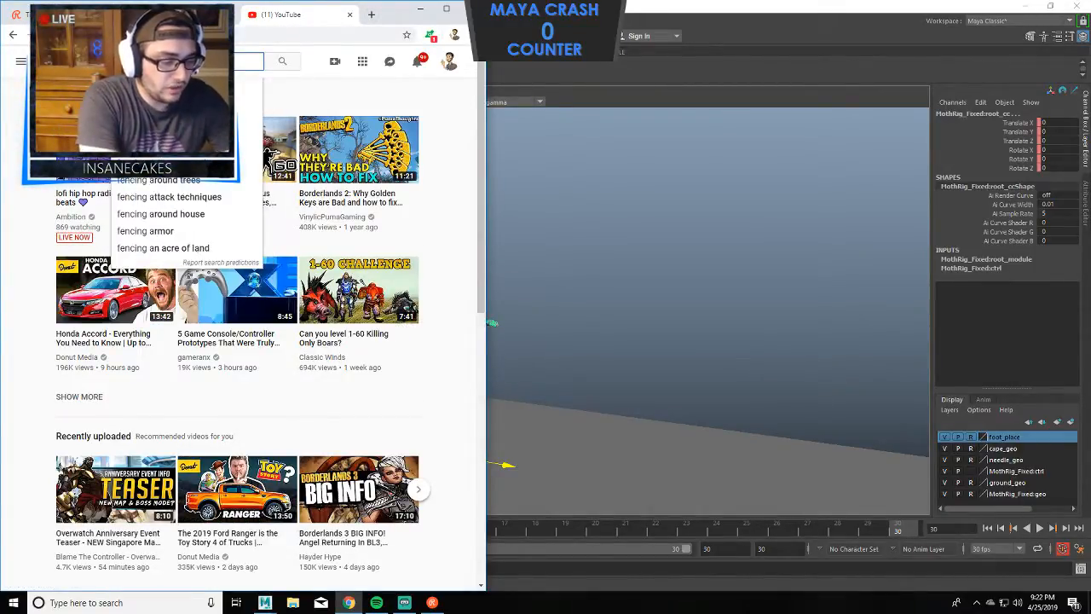
key("Return")
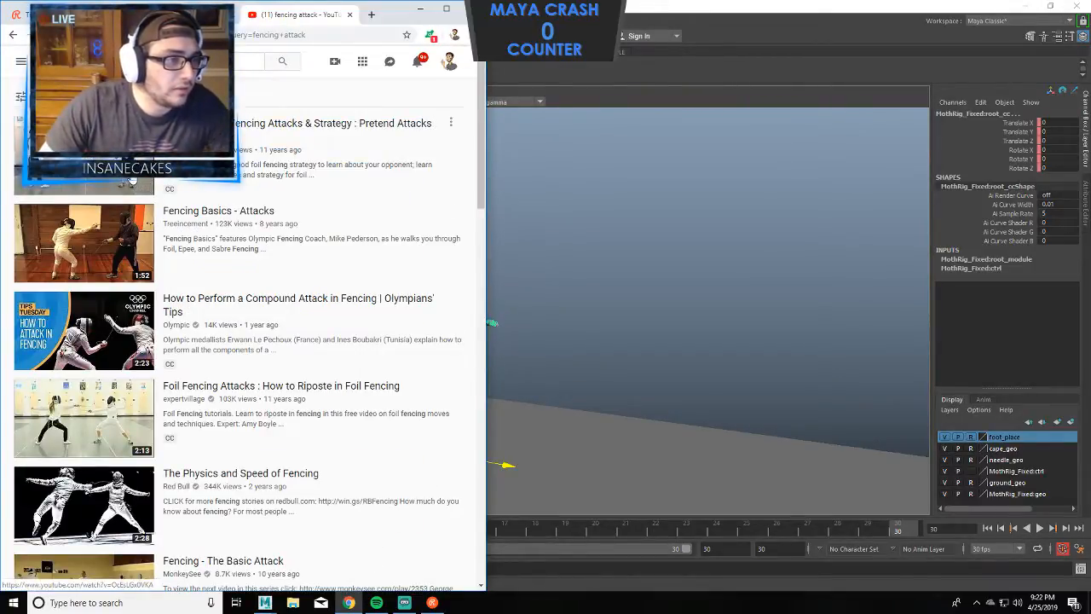
Play the video "Advanced Foil Fencing Attacks & Strategy : Pretend Attacks in Foil Fencing" muted, skipping its ad.
left_click(132, 180)
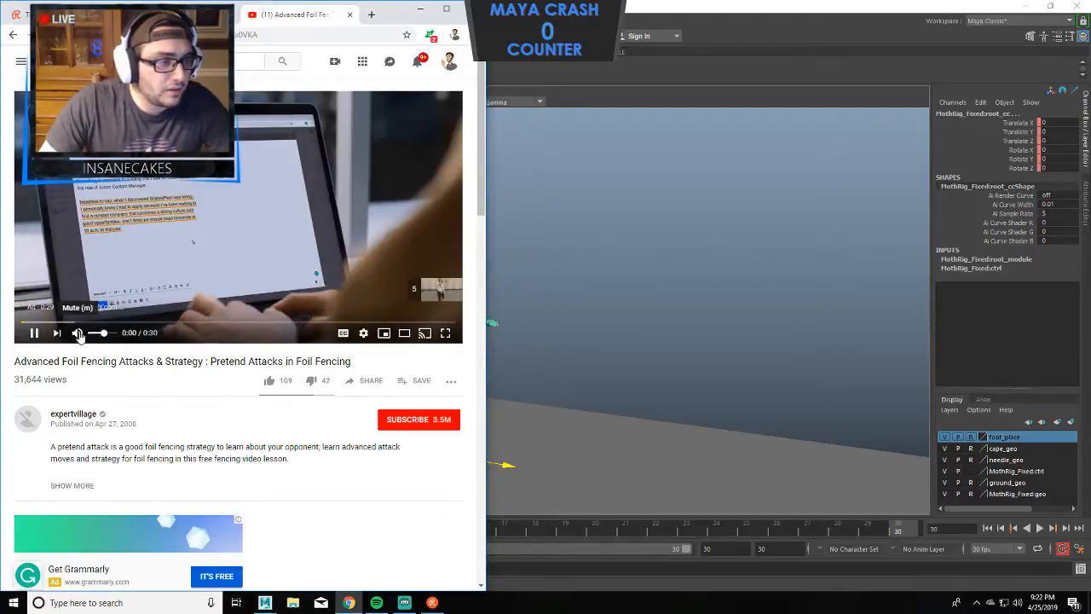
left_click(78, 334)
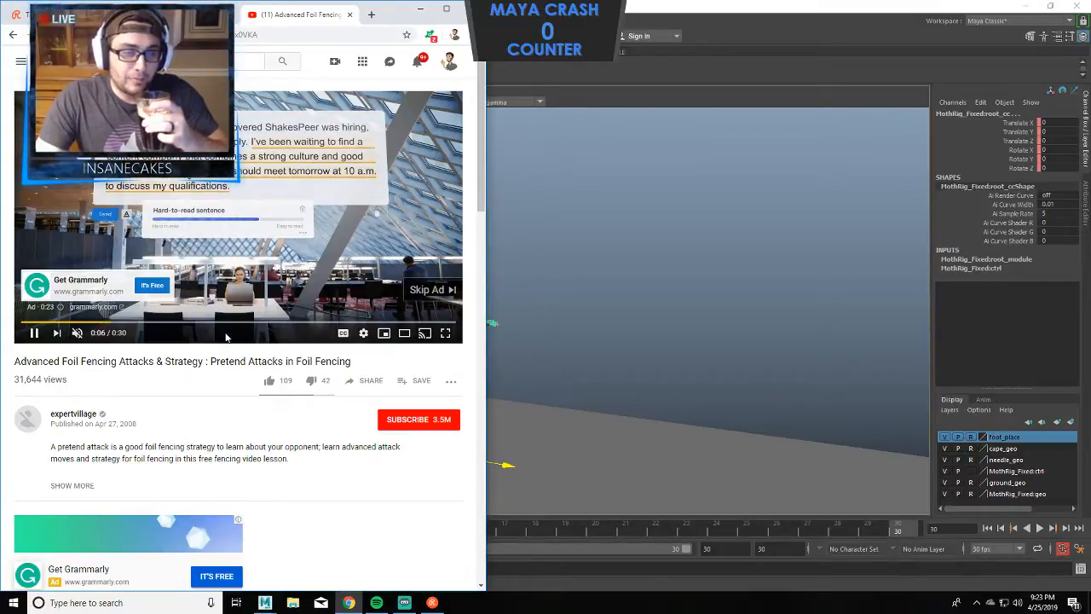
left_click(431, 290)
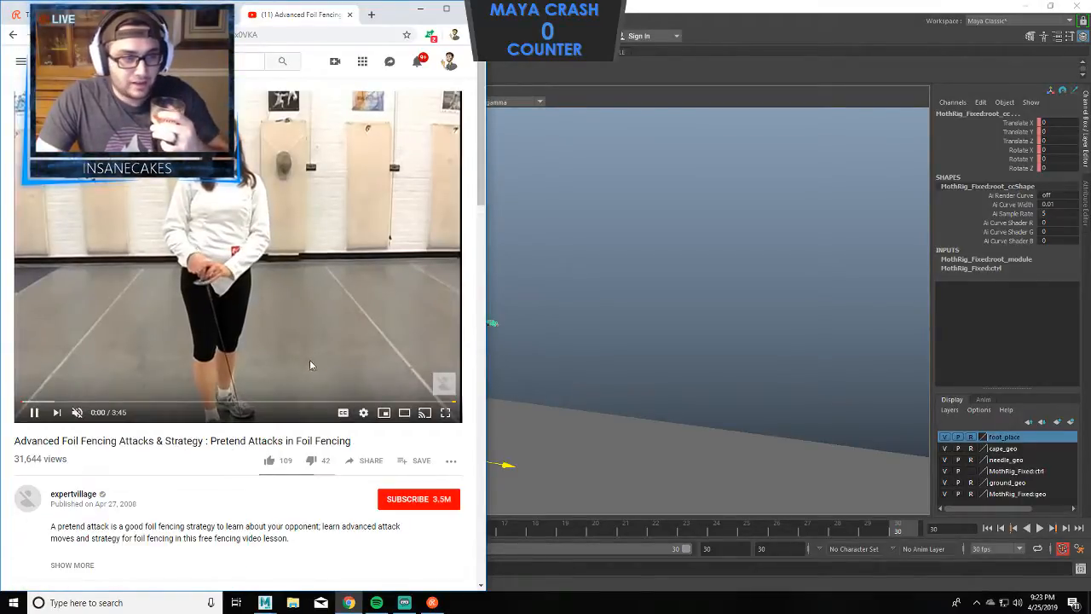
Skim through the first two minutes of the fencing video to find the sparring demonstration of an attack.
left_click(46, 403)
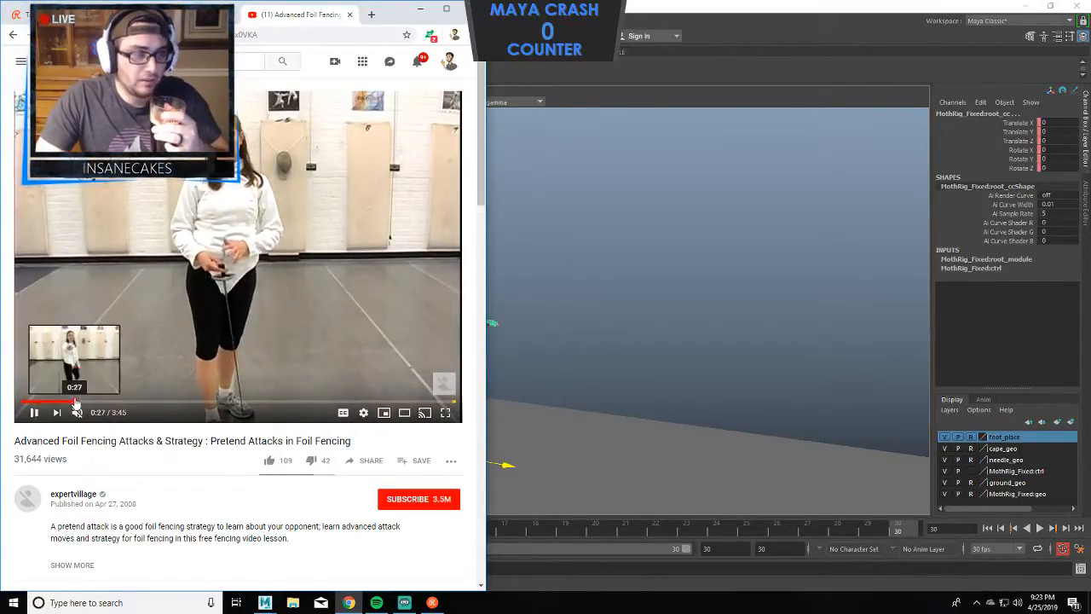
left_click(91, 403)
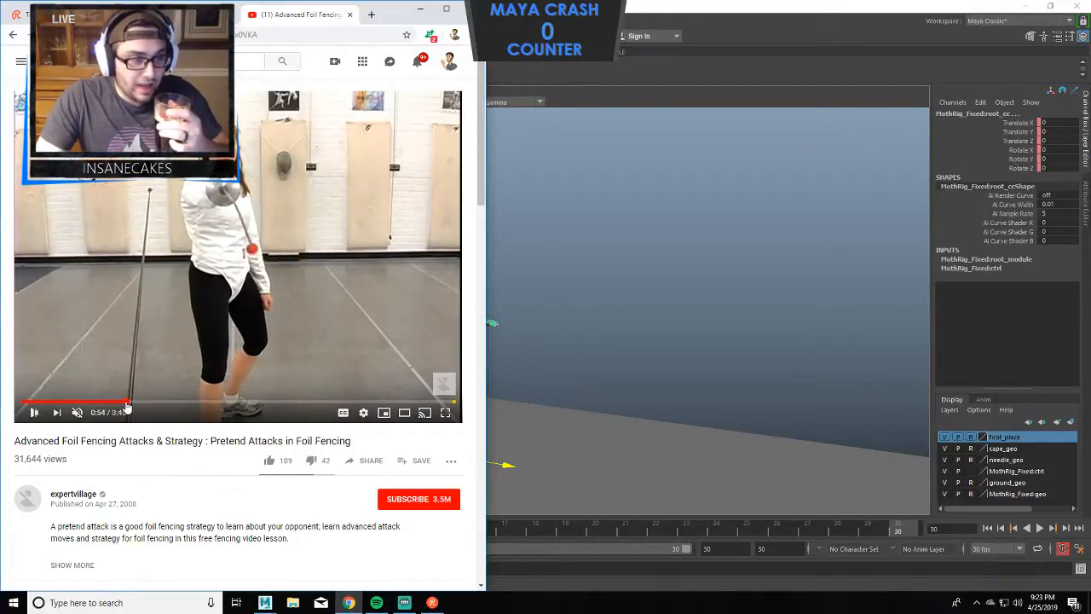
left_click(126, 403)
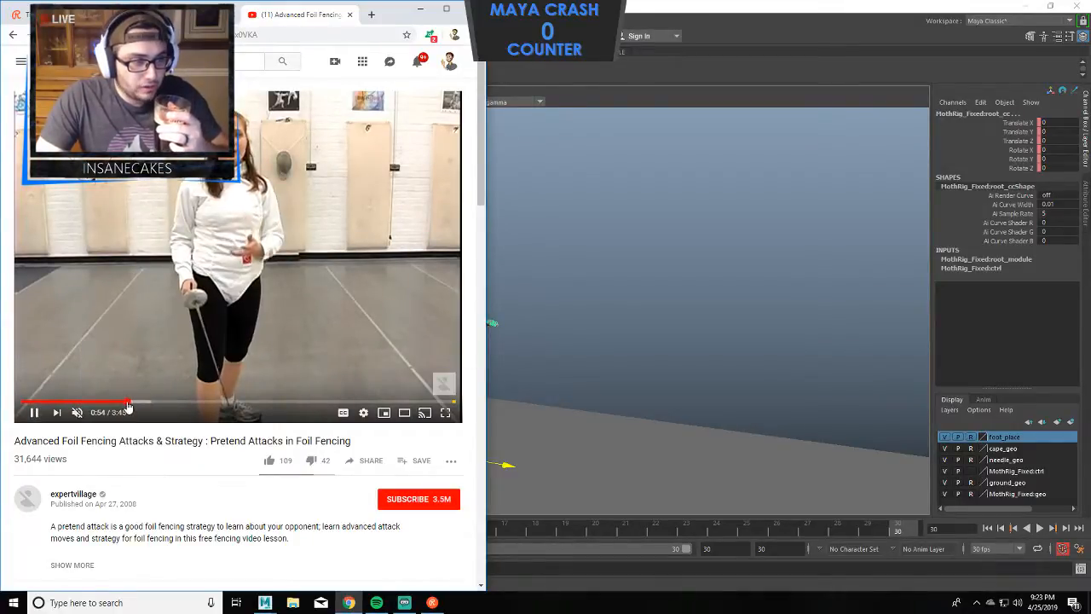
left_click(180, 403)
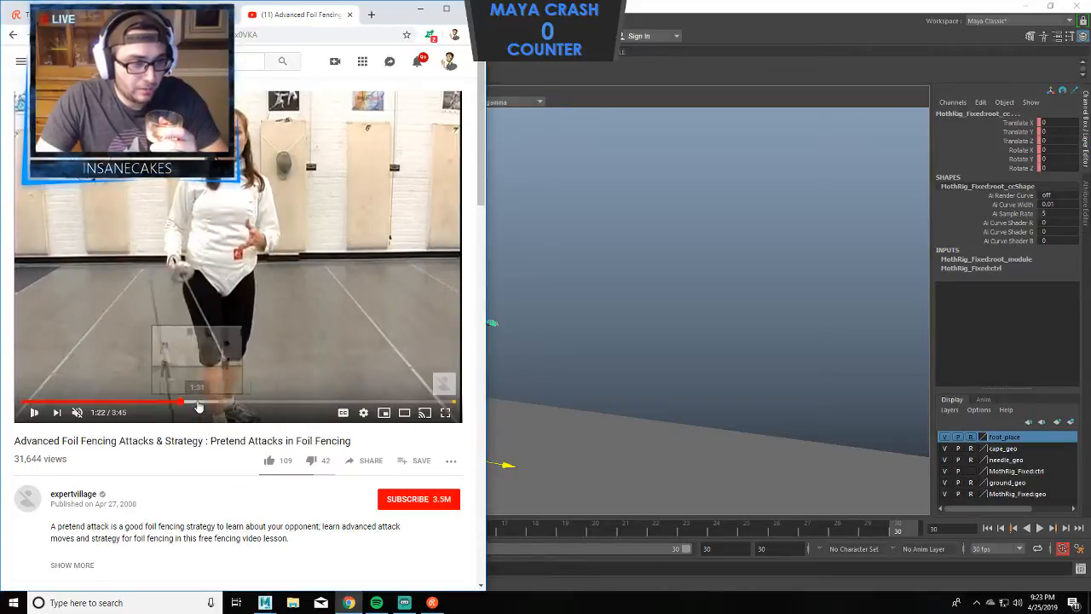
left_click(221, 403)
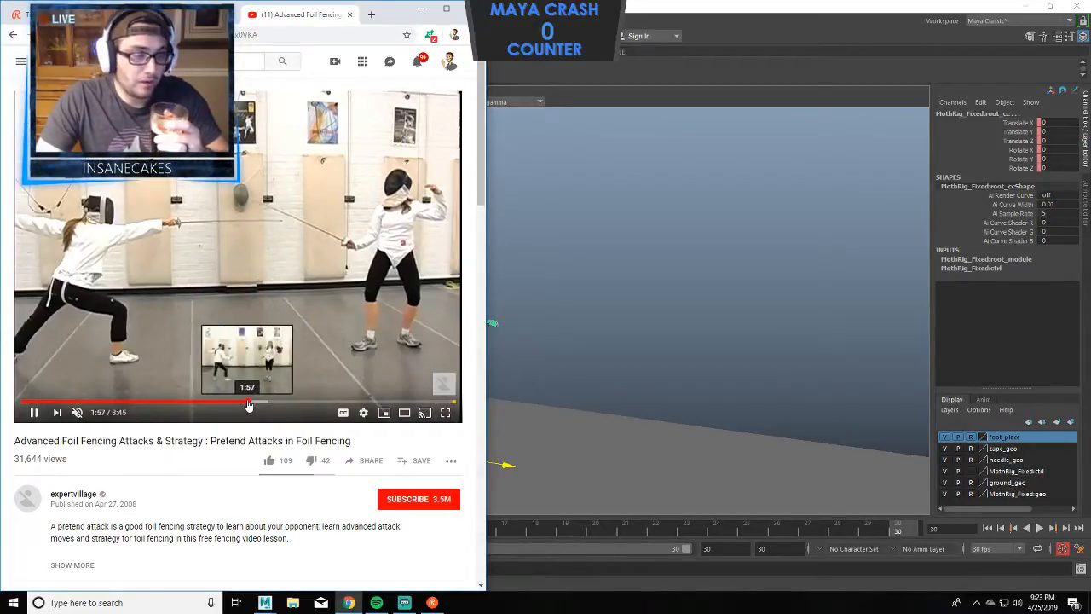
left_click(244, 404)
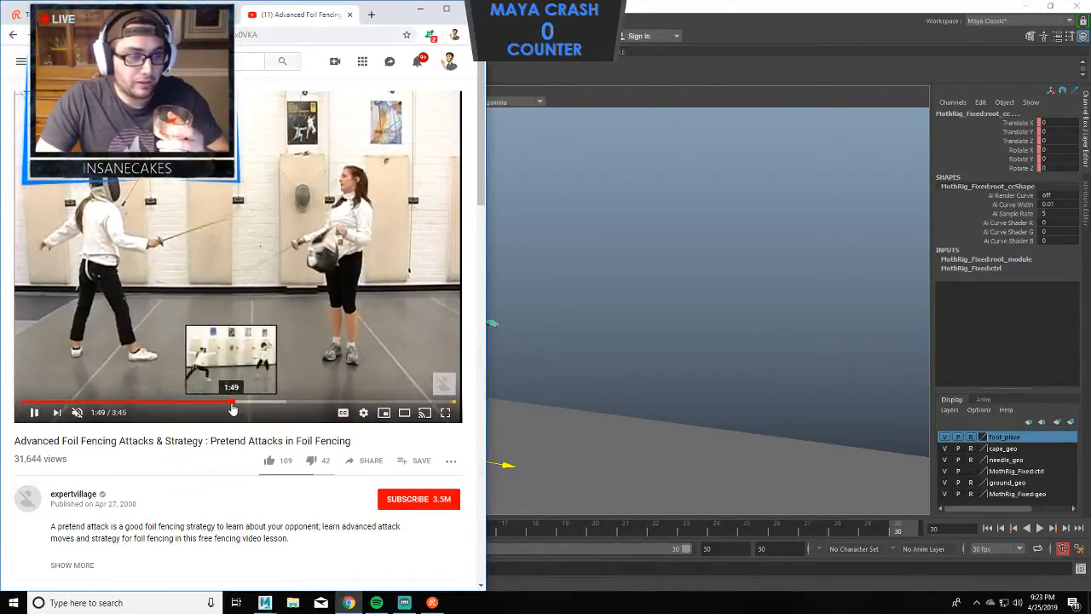
left_click(232, 403)
Review the second sparring exchange in the video and pause it at 2:34 as the pose reference.
left_click_drag(215, 405, 384, 404)
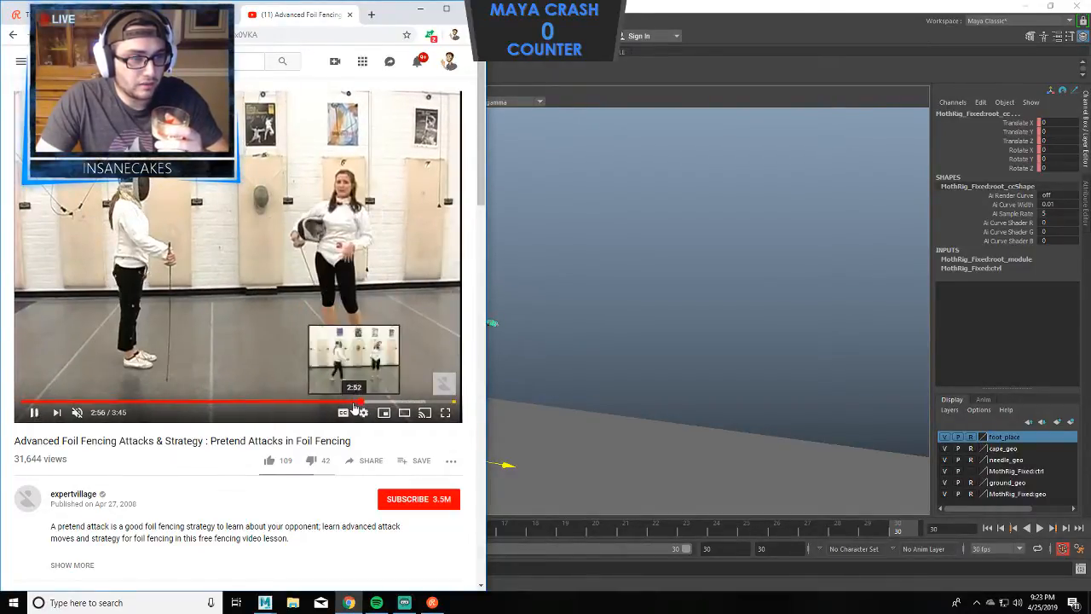
left_click(323, 404)
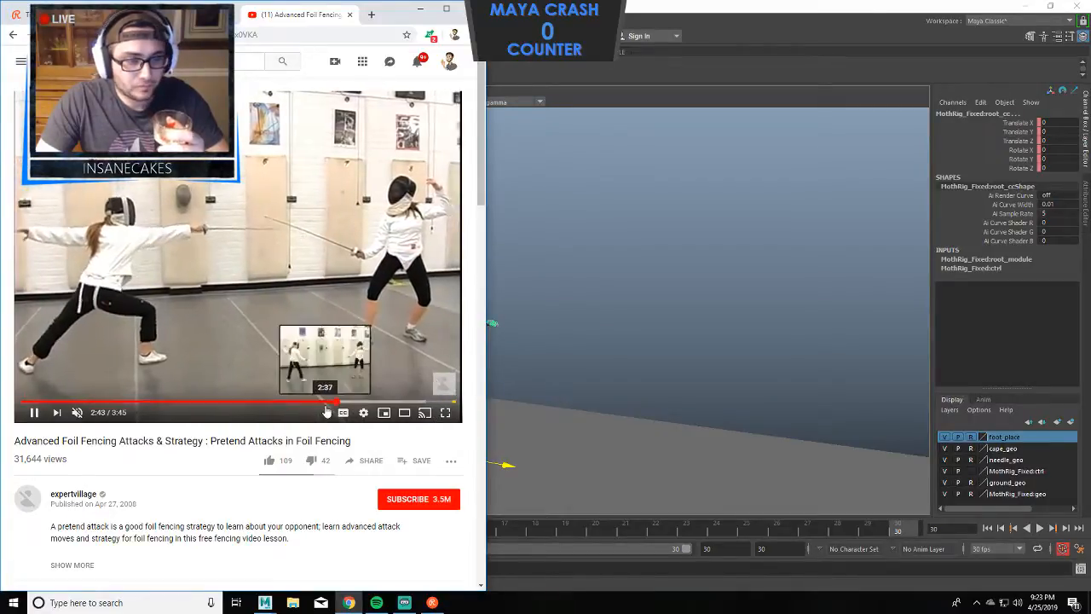
left_click(320, 402)
left_click(311, 336)
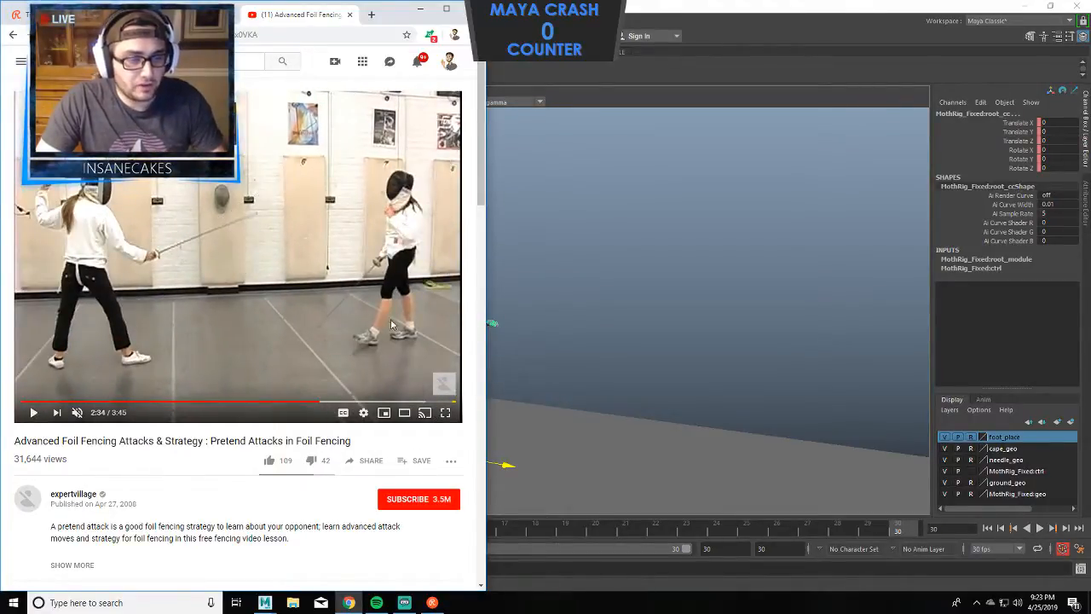
Switch back to Maya and examine the moth character's starting pose from the front, side and three-quarter angles.
key("alt+Tab")
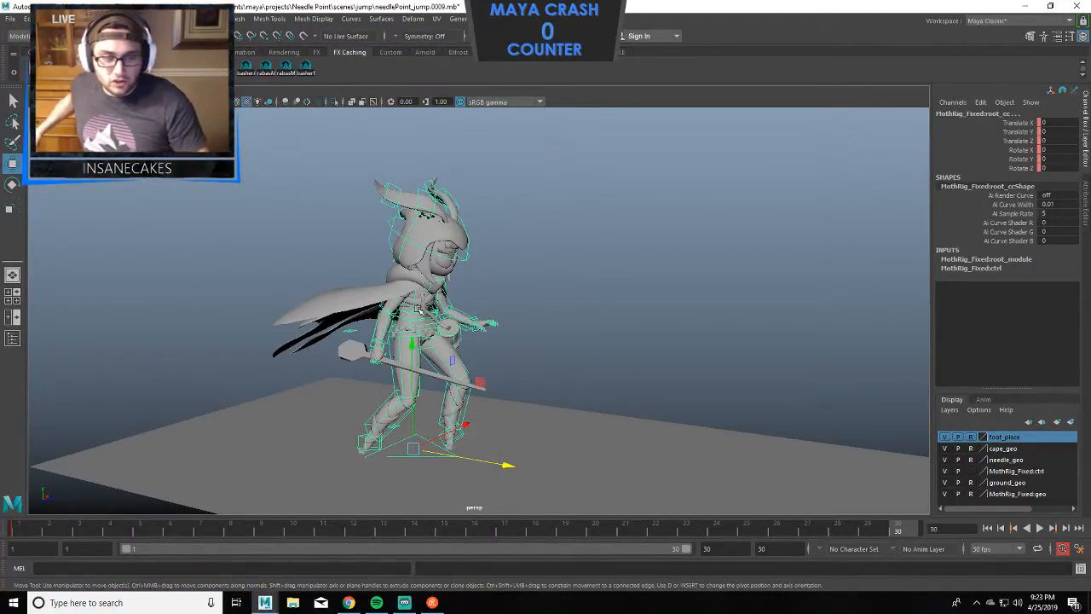
left_click_drag(420, 310, 528, 267, "alt")
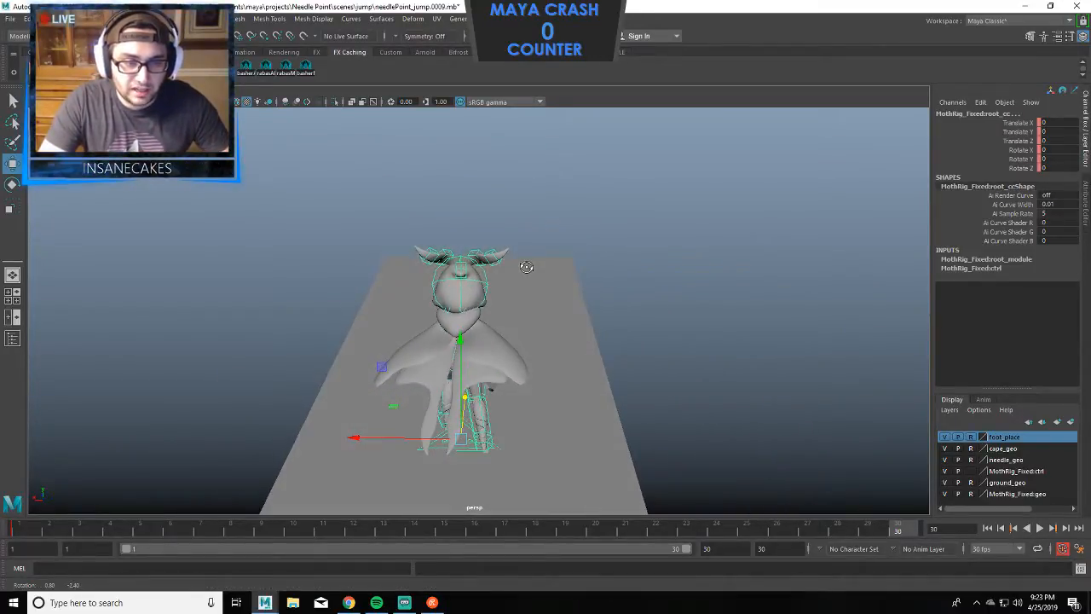
left_click_drag(490, 311, 356, 307, "alt")
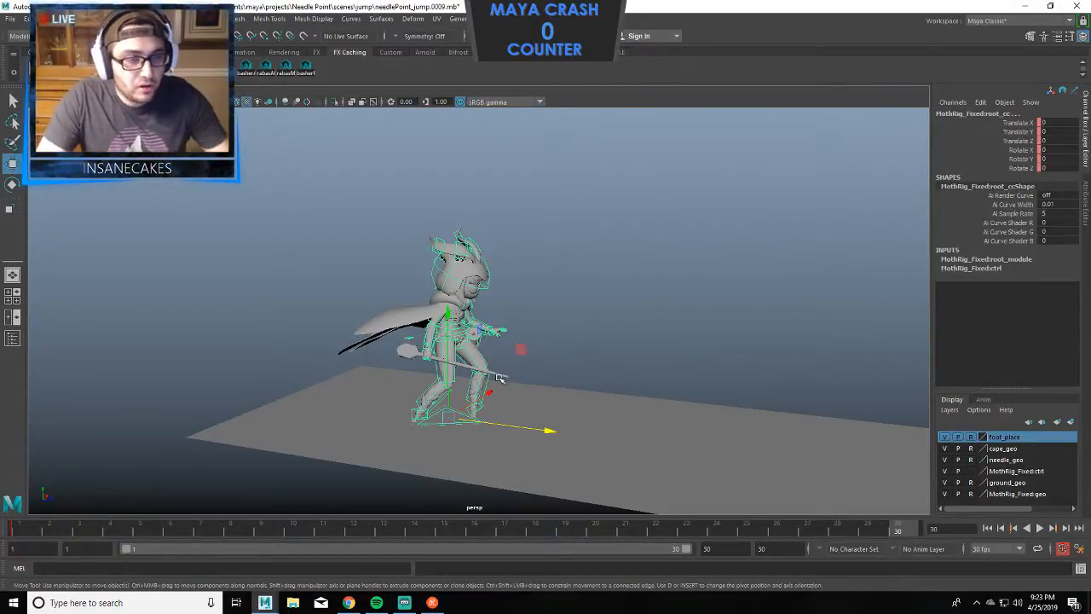
left_click_drag(500, 378, 467, 372, "alt")
scroll(467, 371, "up", 5)
left_click_drag(498, 327, 506, 249, "alt")
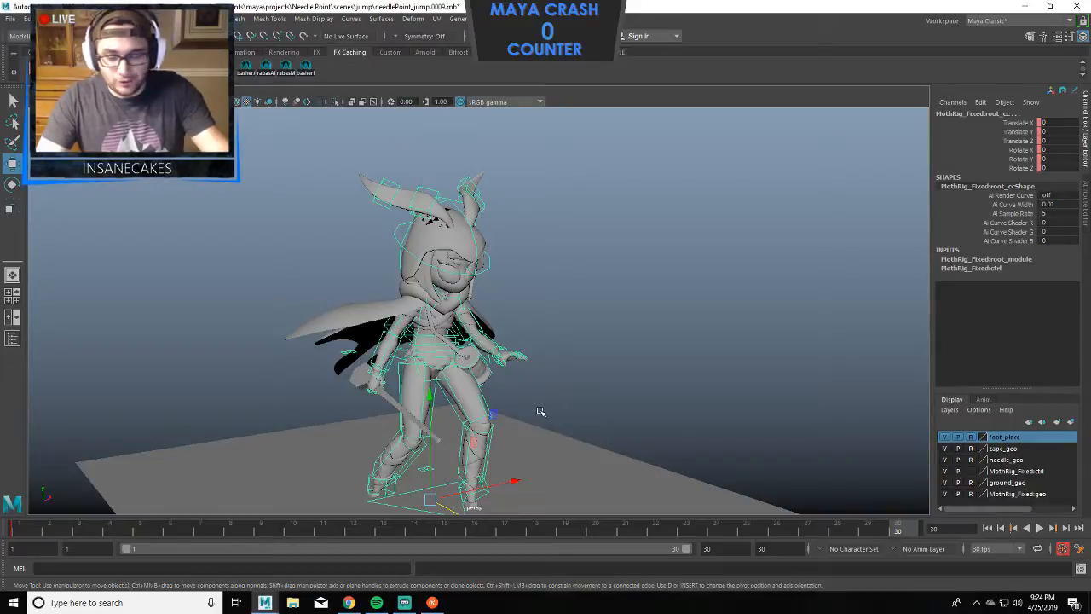
left_click_drag(586, 401, 475, 365, "alt")
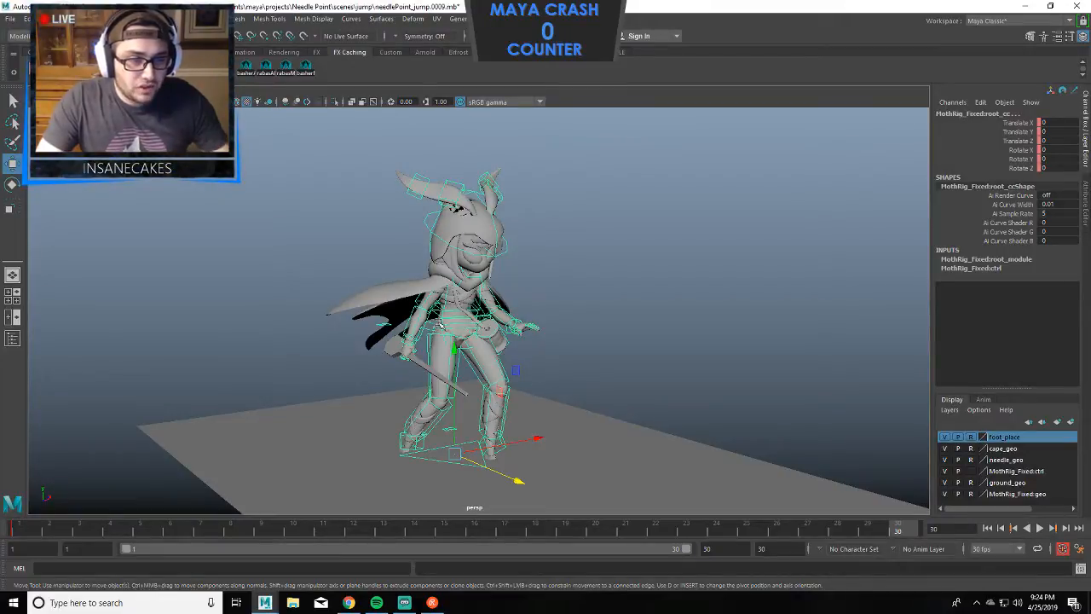
left_click_drag(418, 358, 606, 348, "alt")
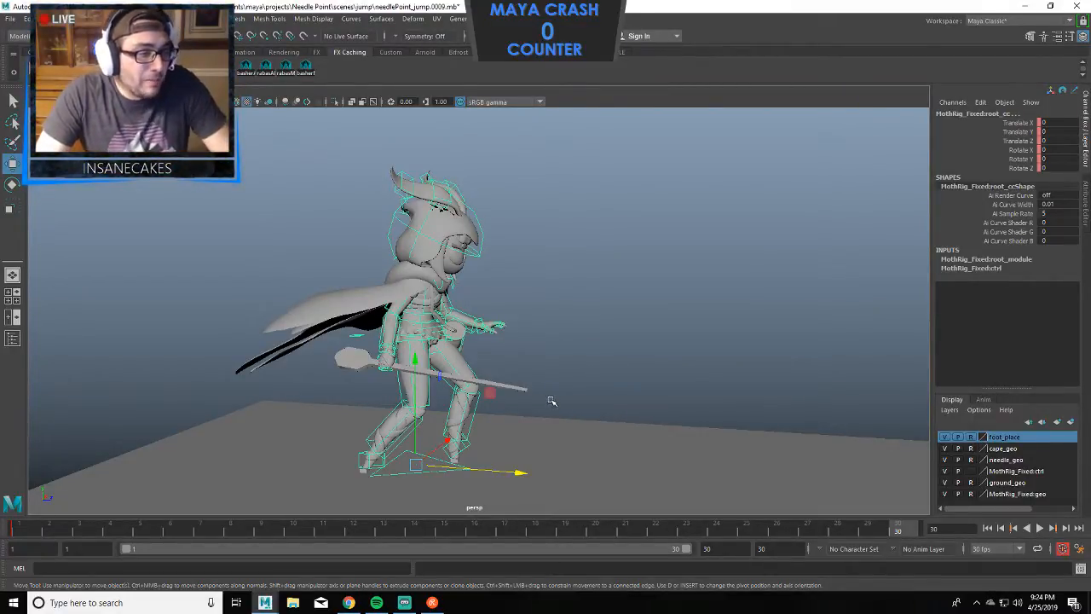
Try moving the moth character's root control forward along the ground in Z, and undo the move.
middle_click_drag(557, 404, 523, 370, "alt")
left_click_drag(523, 369, 570, 375, "alt")
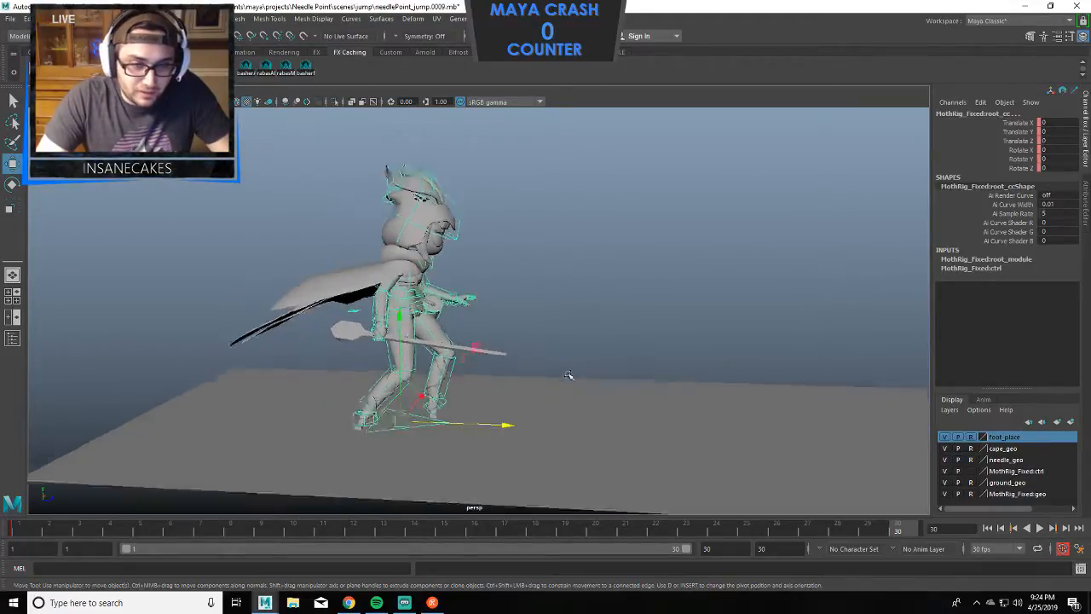
scroll(570, 376, "down", 3)
middle_click_drag(568, 377, 460, 377, "alt")
middle_click_drag(588, 378, 478, 369, "alt")
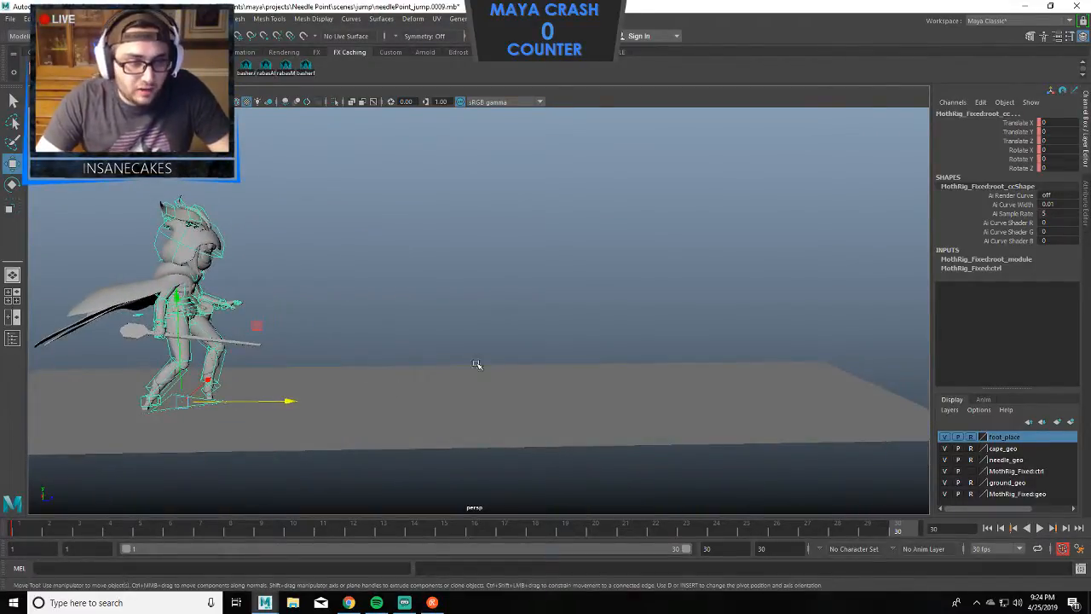
left_click_drag(266, 401, 464, 386)
key("ctrl+z")
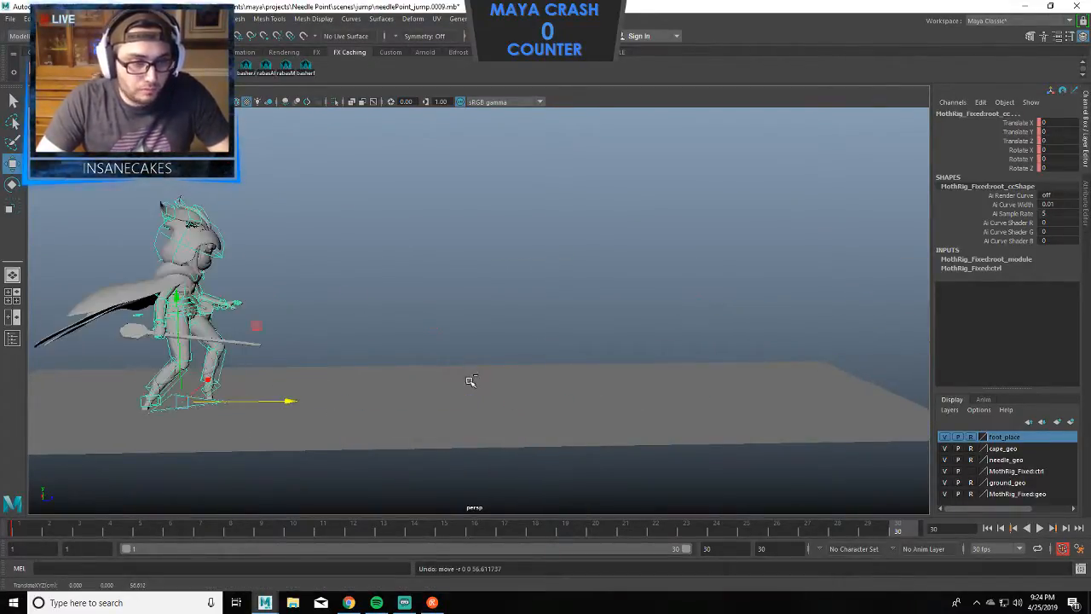
Clear the control selection, switch to the stream chat window to read the viewer messages, and minimise it.
left_click(385, 339)
key("alt+Tab")
left_click(708, 134)
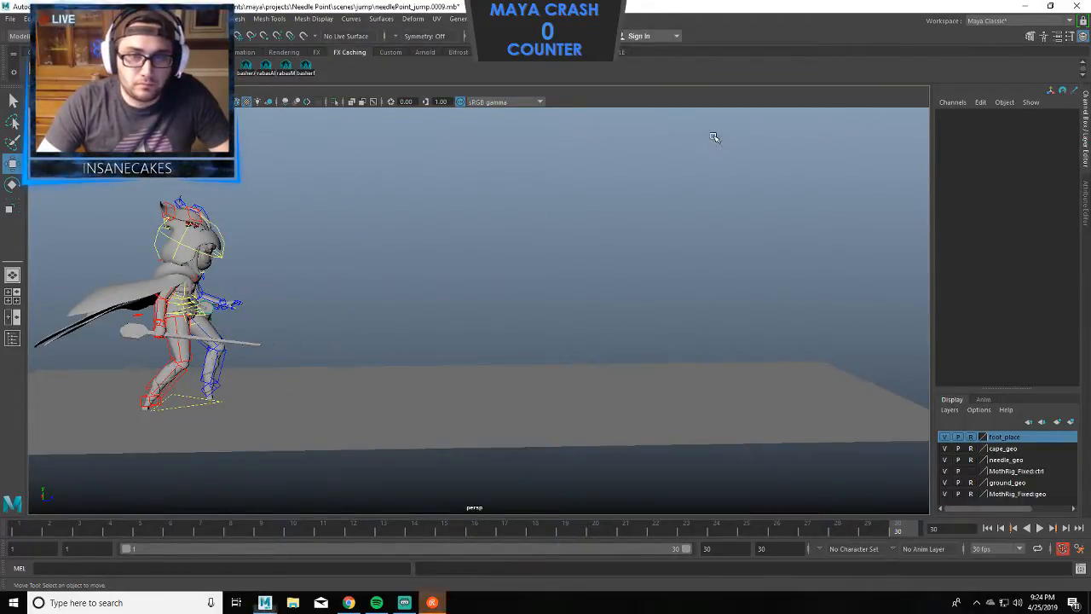
key("alt+Tab")
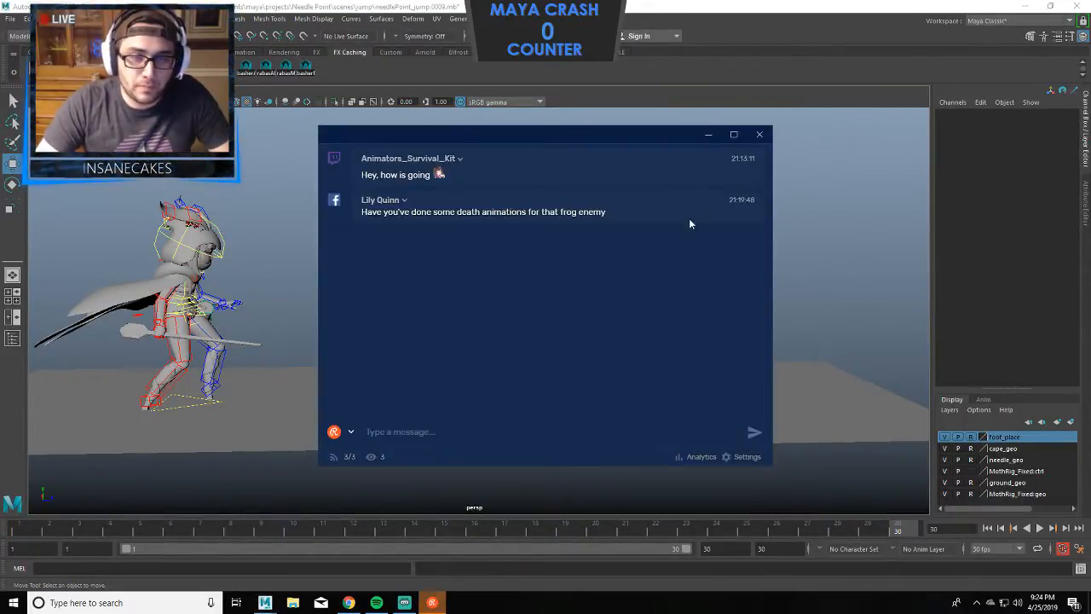
left_click(706, 135)
Reselect the root control, test a longer forward travel along Z across the ground, and undo it.
left_click(223, 405)
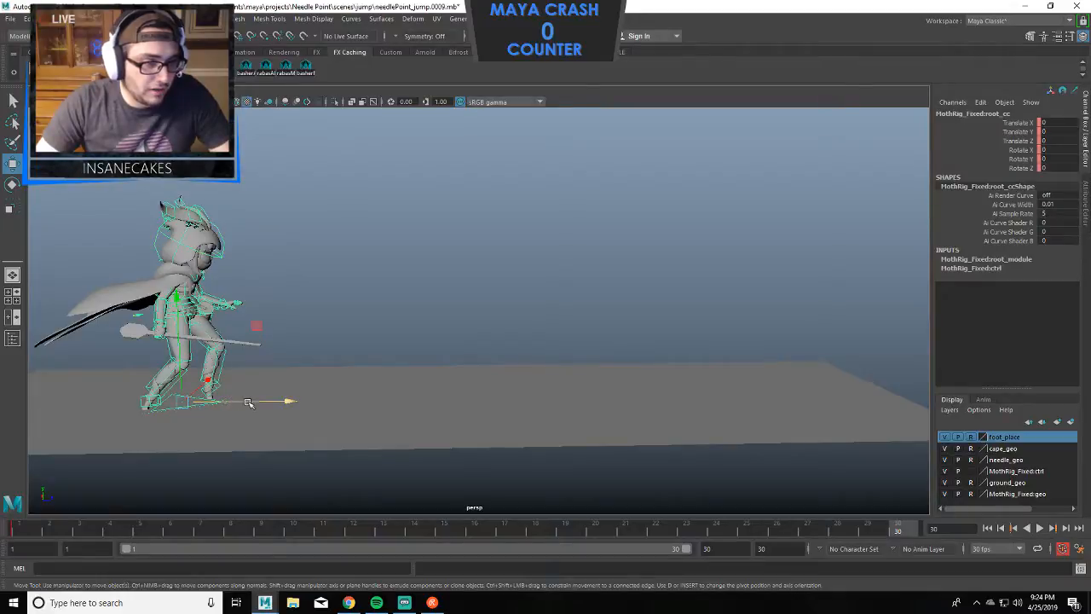
left_click_drag(247, 403, 570, 385)
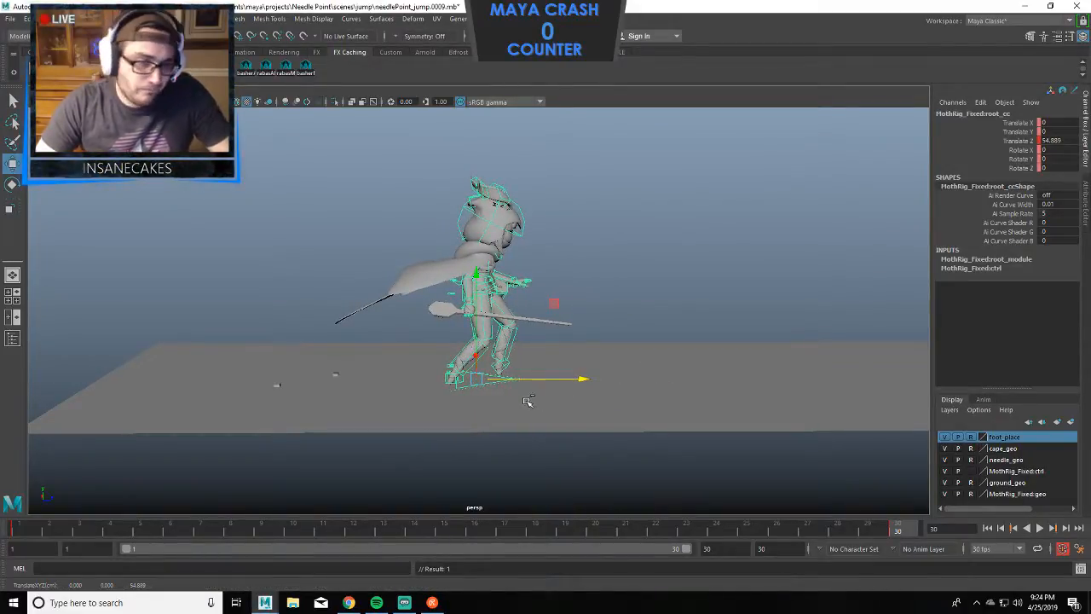
key("ctrl+z")
key("ctrl+z")
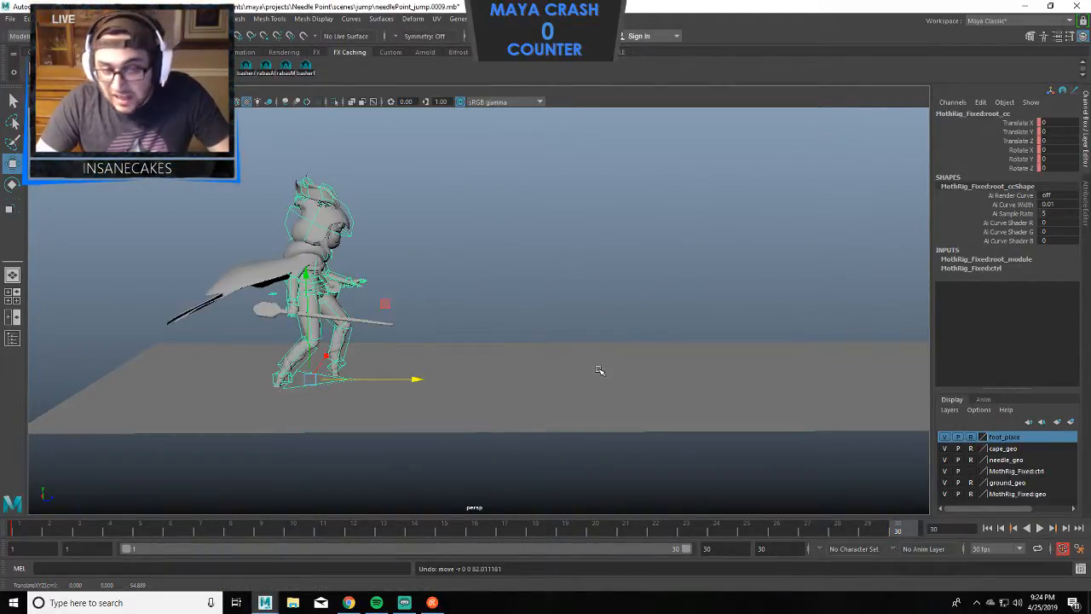
Test the character's forward lunge distance once more by sliding the root control along Z, and undo the moves.
left_click_drag(588, 366, 439, 385, "alt")
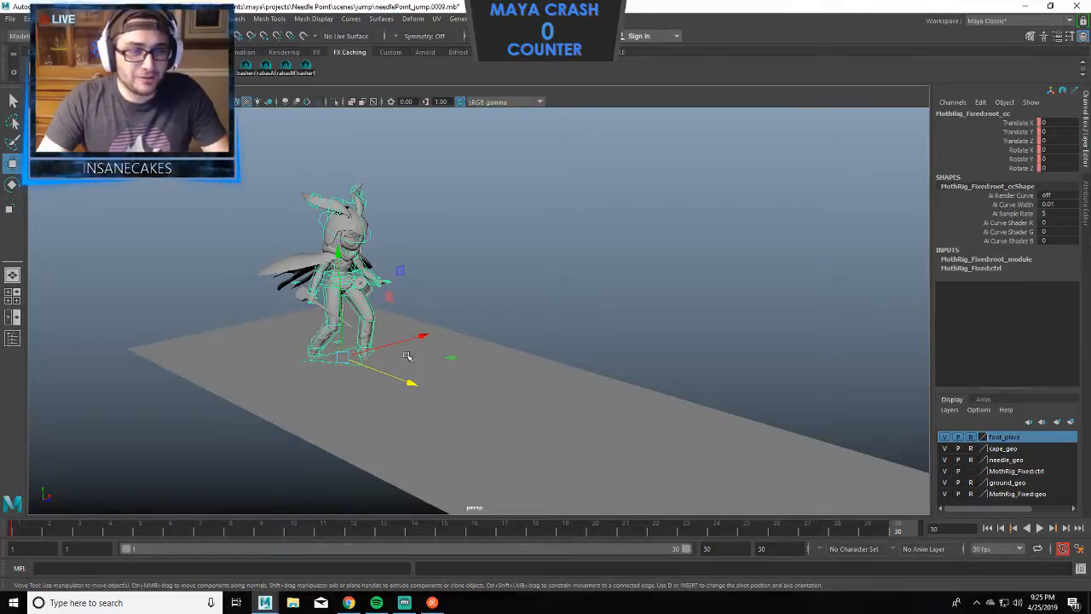
left_click_drag(399, 367, 460, 358, "alt")
left_click_drag(361, 398, 624, 414)
key("ctrl+z")
key("ctrl+z")
key("ctrl+z")
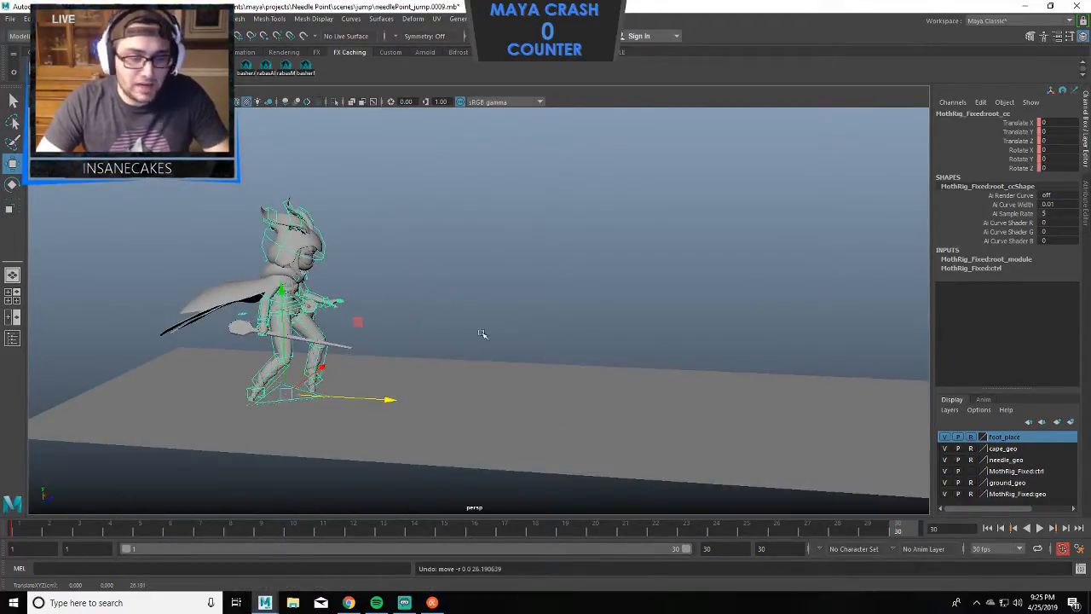
Hide the cape_geo display layer and inspect the moth character's uncovered body pose from several angles.
left_click_drag(483, 333, 920, 441, "alt")
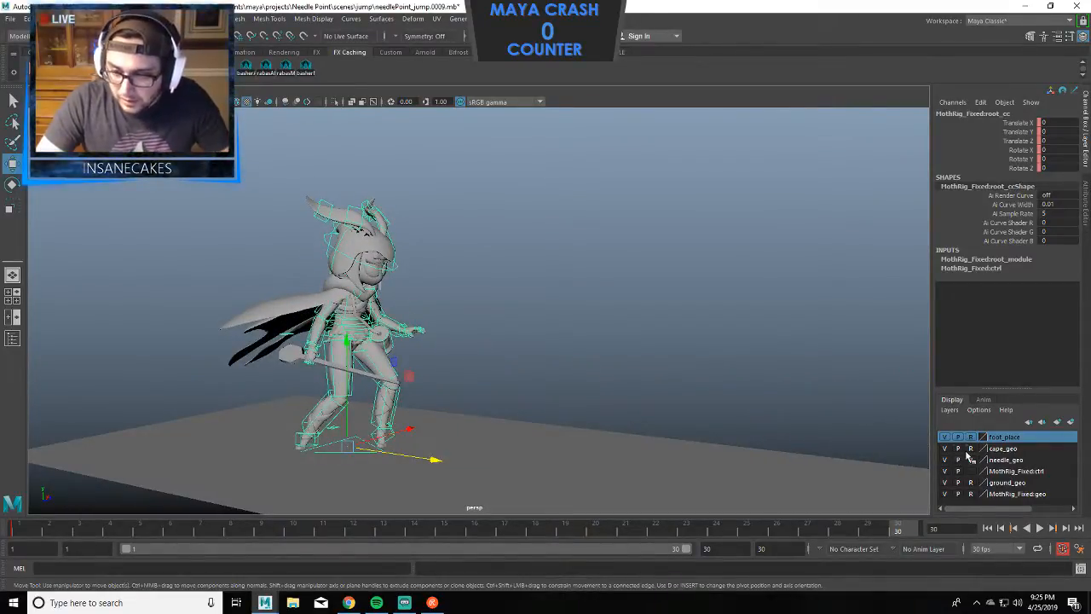
left_click(945, 448)
left_click_drag(628, 402, 701, 431, "alt")
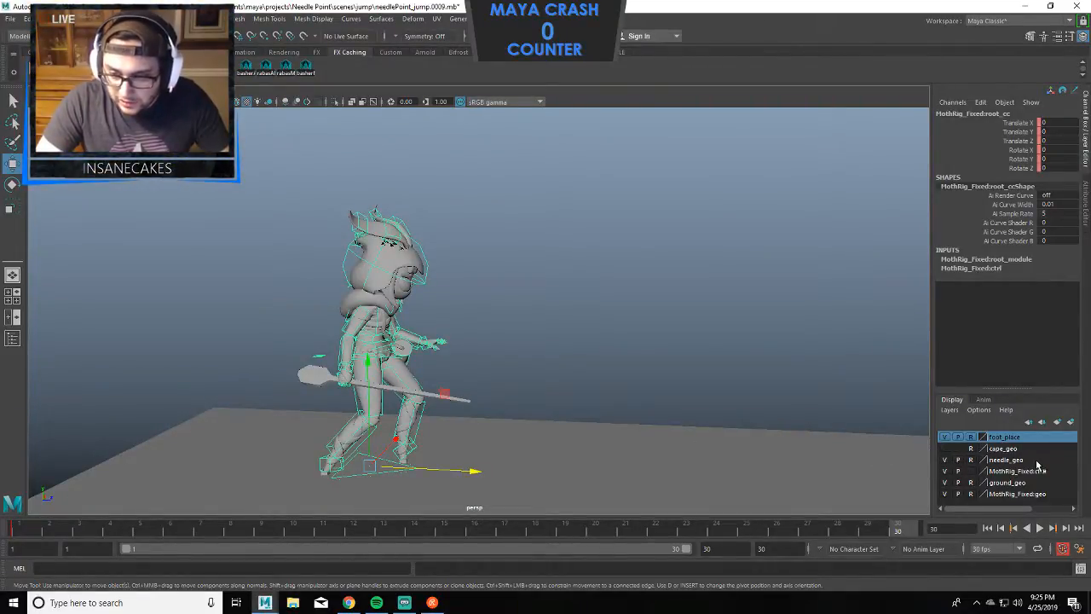
left_click_drag(731, 450, 595, 383, "alt")
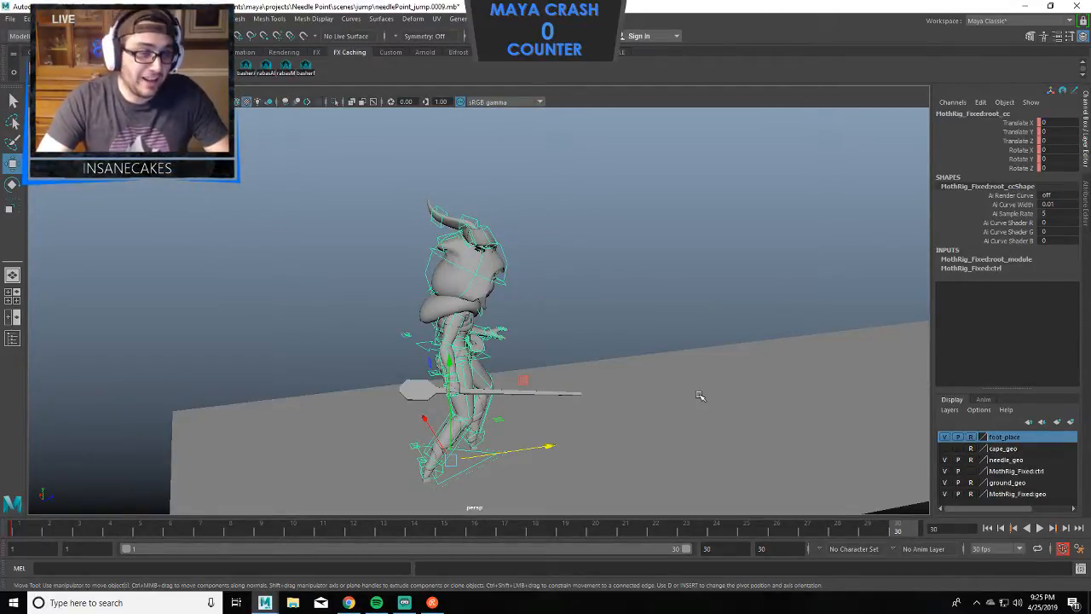
left_click_drag(773, 403, 609, 411, "alt")
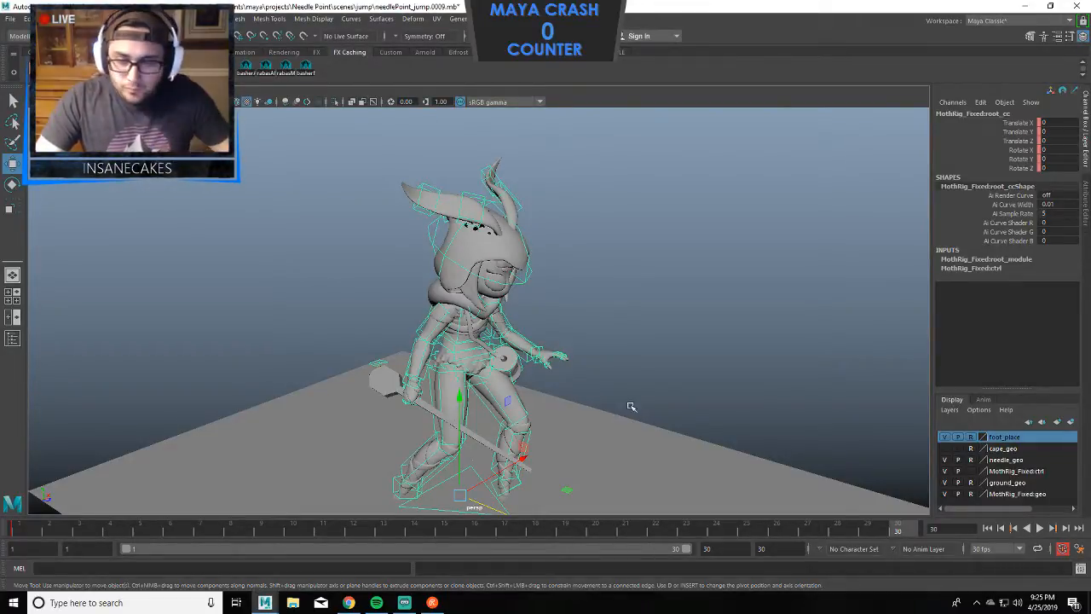
right_click_drag(773, 367, 690, 365, "alt")
left_click_drag(572, 379, 628, 368, "alt")
Select the COG control at the character's waist, try lowering it slightly, and undo the move.
left_click_drag(600, 167, 232, 482)
left_click(554, 214)
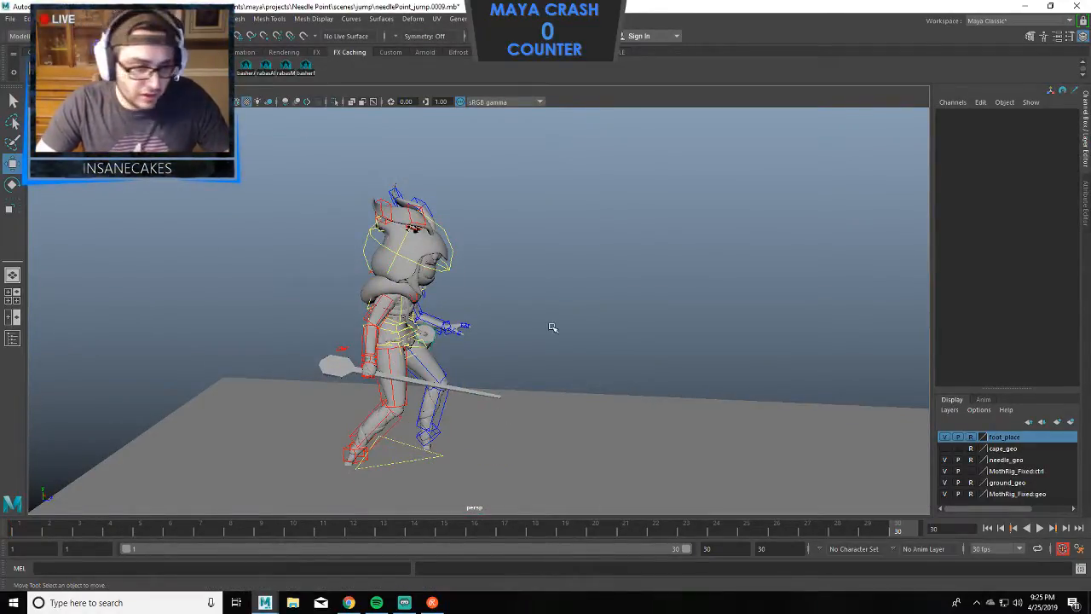
left_click_drag(553, 324, 508, 342, "alt")
left_click(434, 336)
left_click(433, 332)
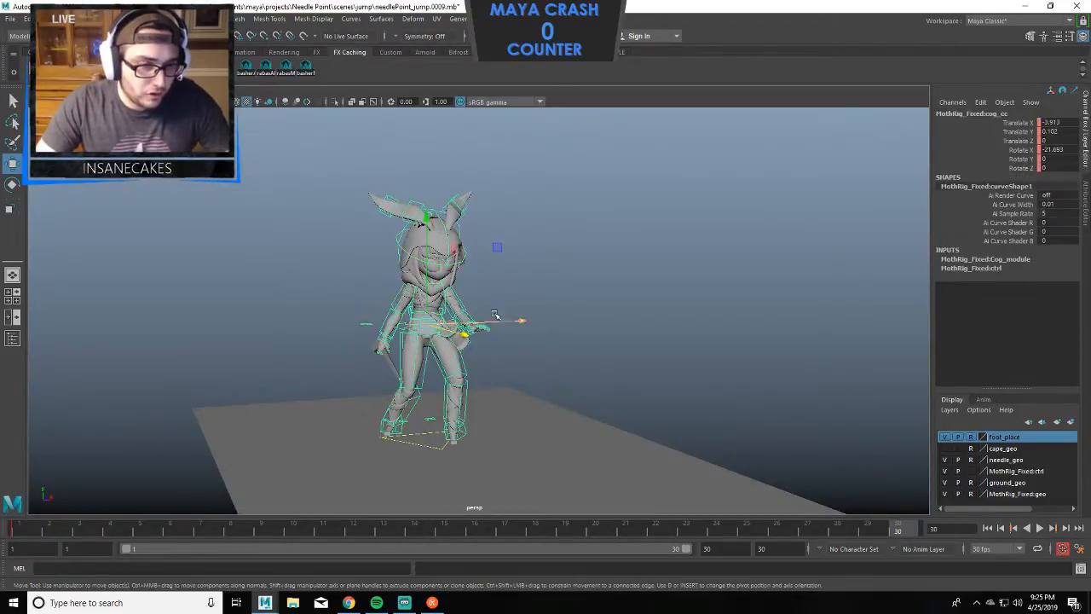
left_click_drag(552, 314, 645, 309, "alt")
left_click(594, 239)
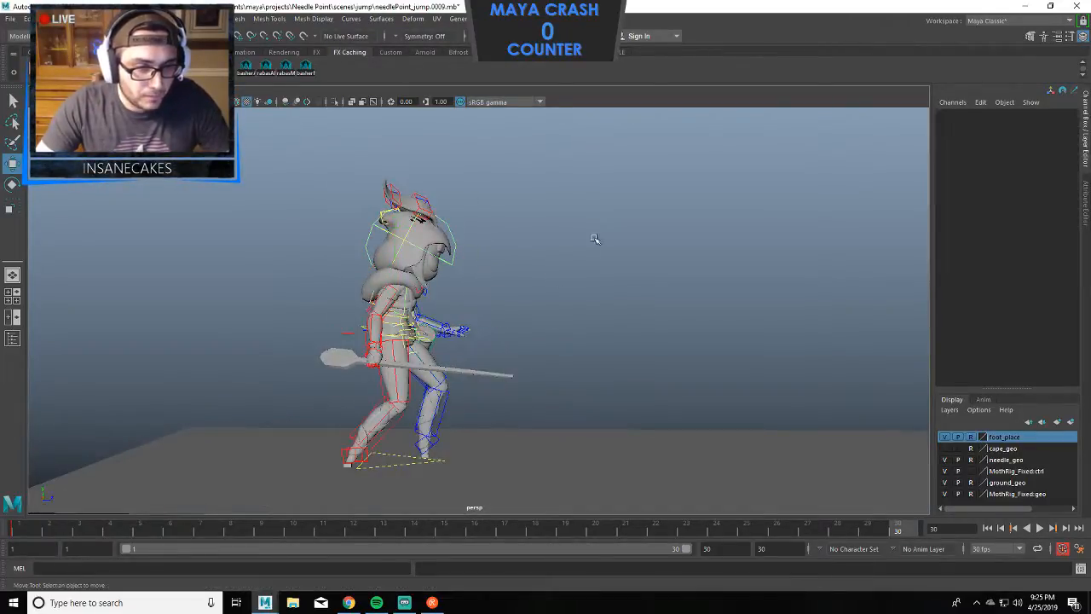
left_click(426, 343)
mouse_move(395, 225)
left_mouse_down()
mouse_move(394, 240)
mouse_move(395, 231)
left_mouse_up()
key("ctrl+z")
Deselect the COG control, check the stream chat window for new messages, and minimise it.
left_click(550, 244)
key("alt+Tab")
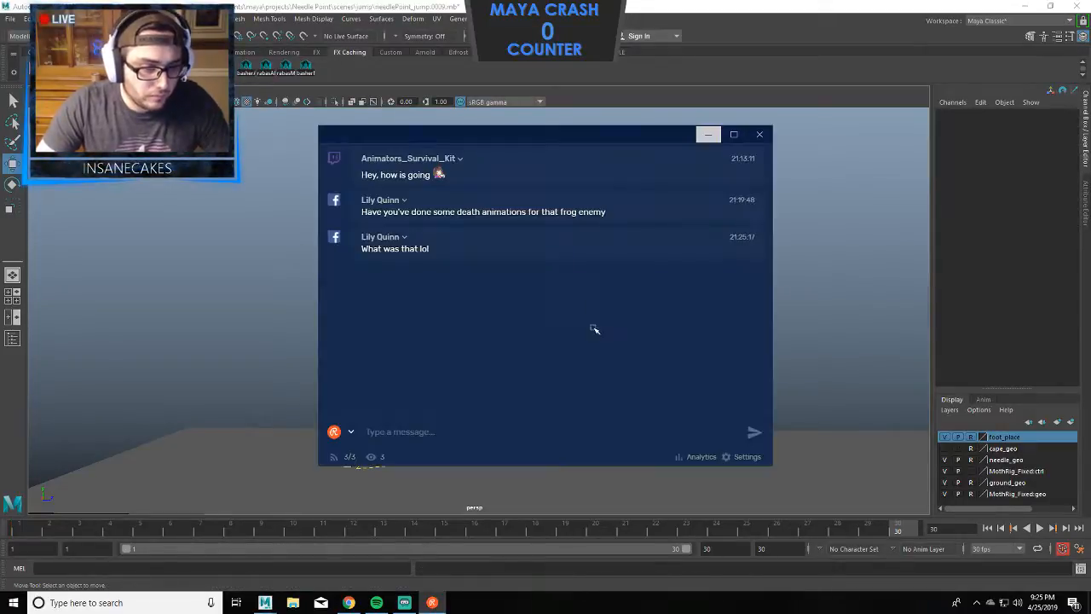
left_click(705, 135)
Try setting the right leg's IkFk switch to 0, and undo the change.
left_click_drag(533, 338, 481, 458, "alt")
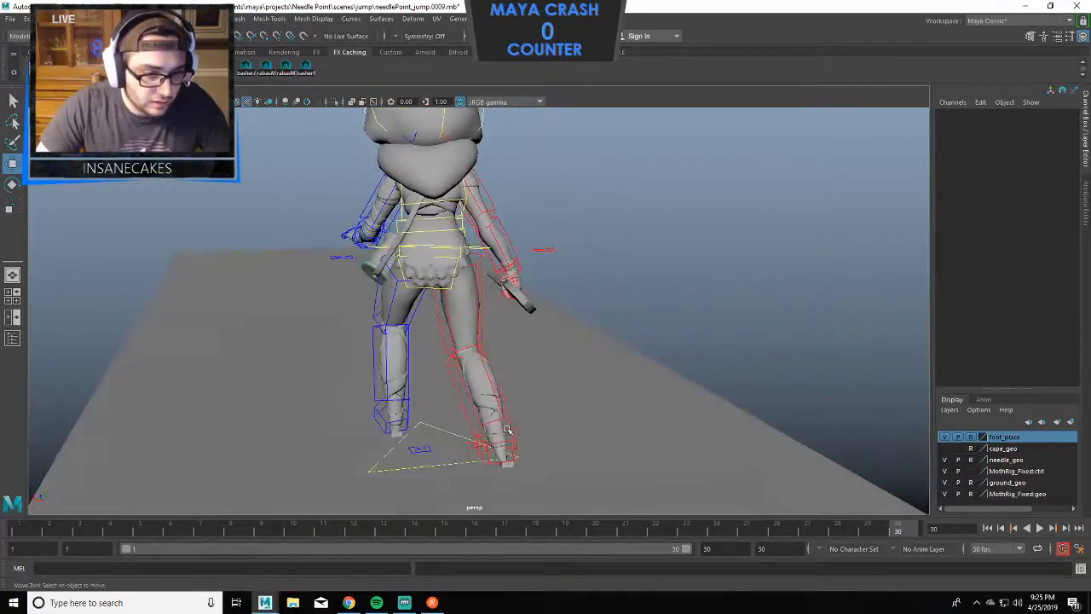
left_click(468, 446)
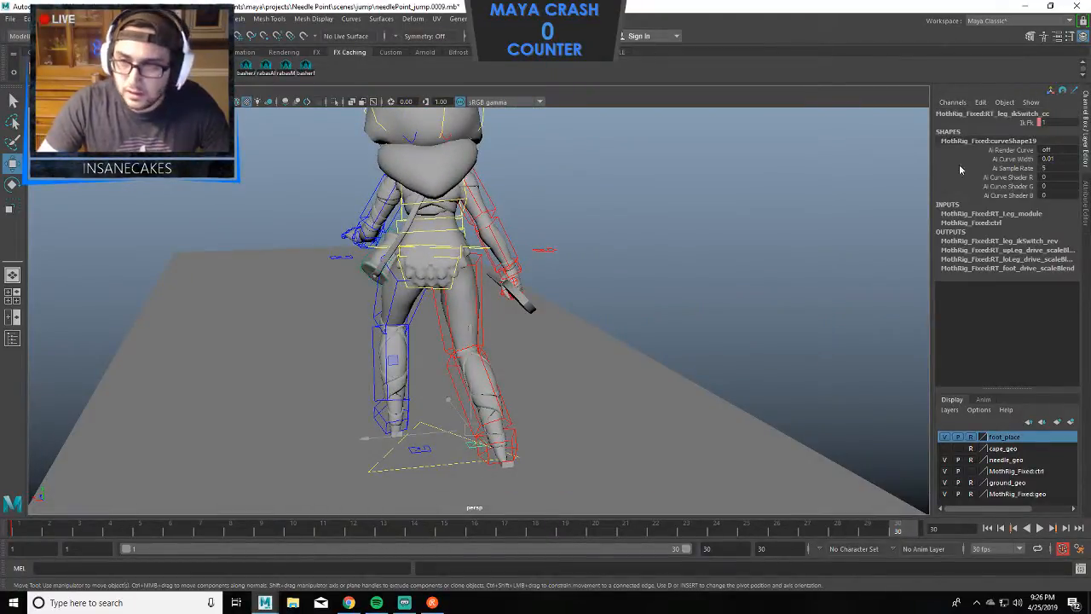
left_click(1017, 123)
middle_click_drag(714, 265, 560, 278)
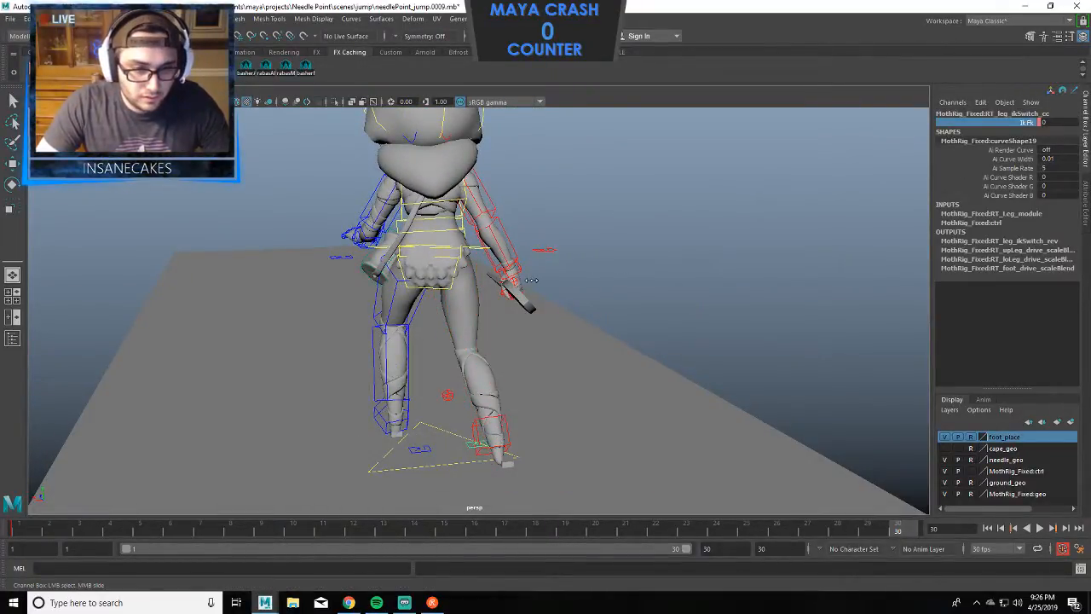
key("ctrl+z")
Select the IkFk switches of both legs and set them to 0.
left_click_drag(546, 309, 392, 312, "alt")
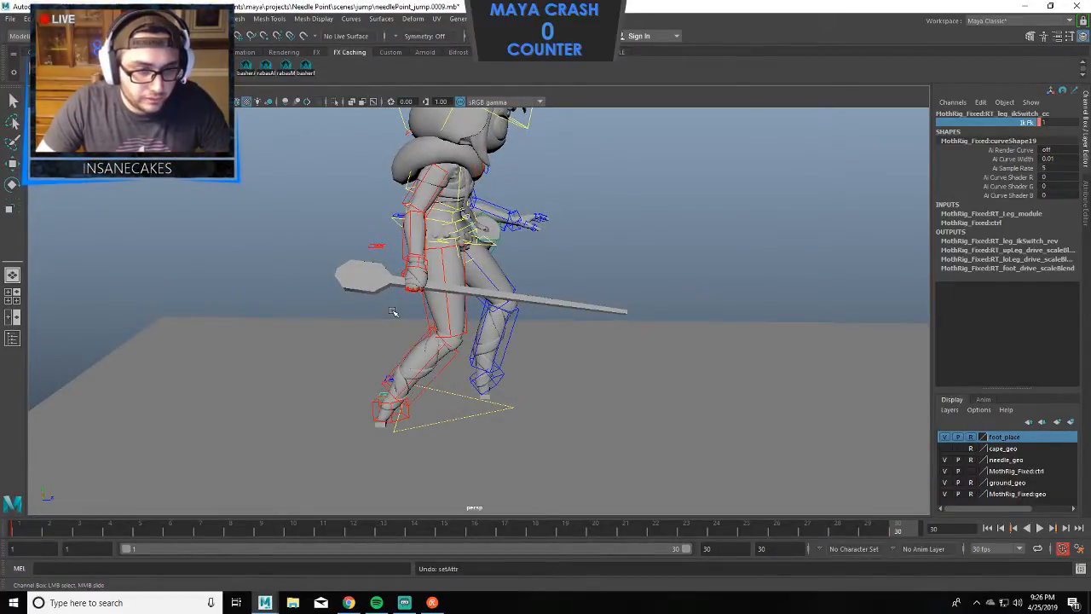
left_click_drag(428, 357, 703, 306, "alt")
left_click(418, 461)
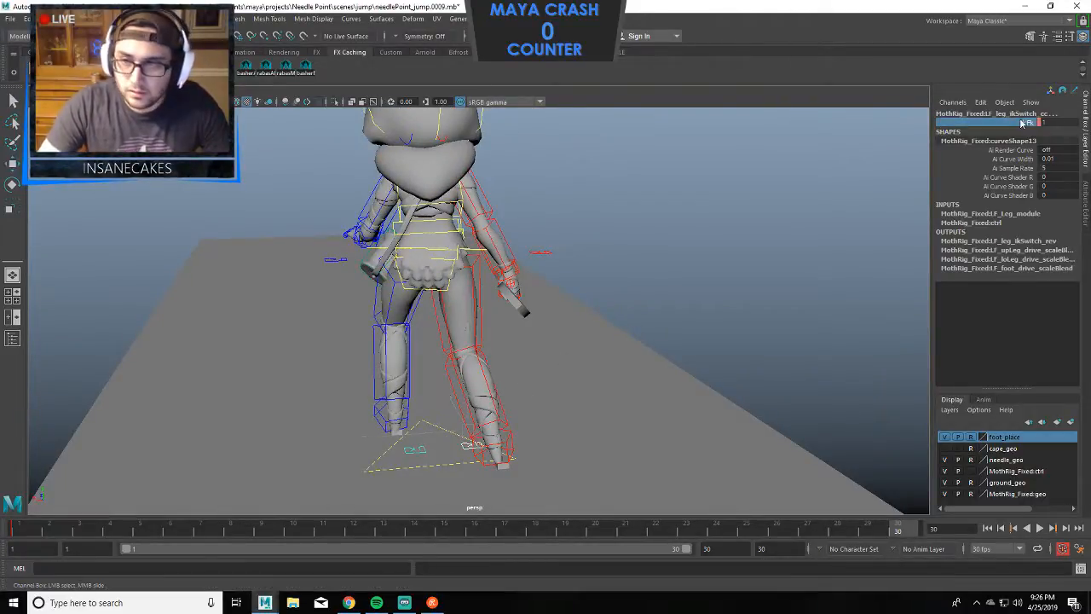
middle_click_drag(731, 324, 601, 353)
left_click_drag(600, 352, 436, 397, "alt")
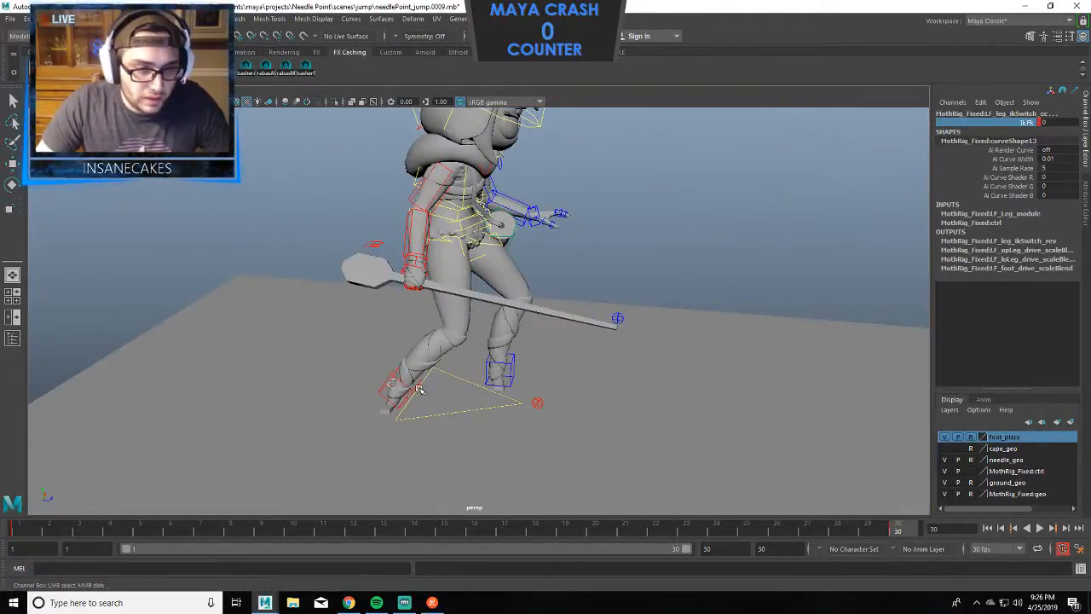
Move the left foot's IK control slightly outward to a Translate X of about -0.67.
left_click(417, 386)
key("w")
left_click_drag(533, 375, 491, 368, "alt")
left_click_drag(543, 330, 535, 332)
left_click_drag(615, 405, 576, 395, "alt")
left_click(576, 406)
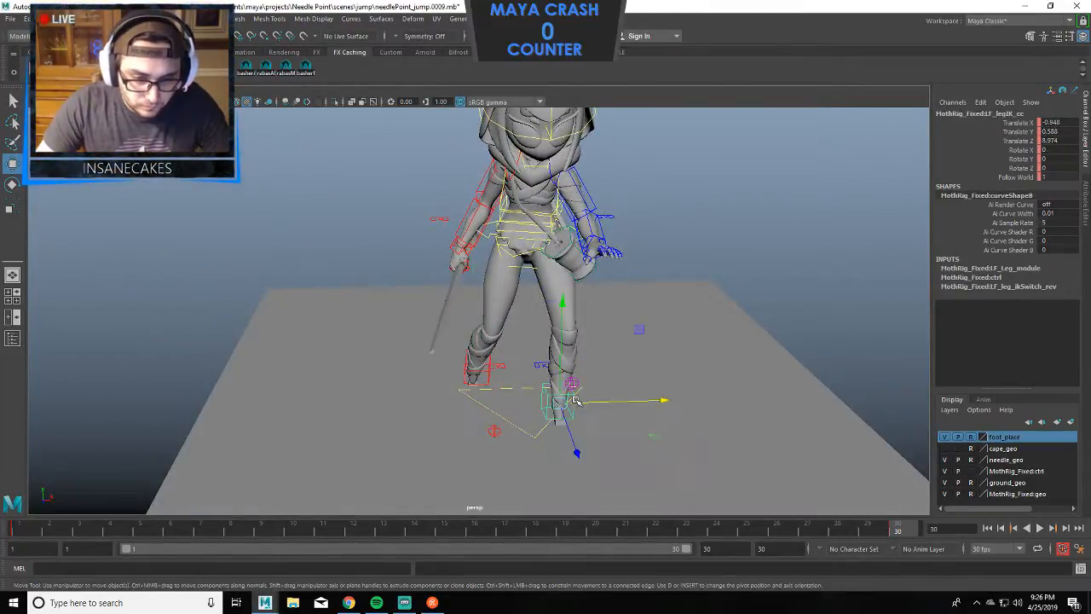
left_click_drag(594, 417, 736, 409, "alt")
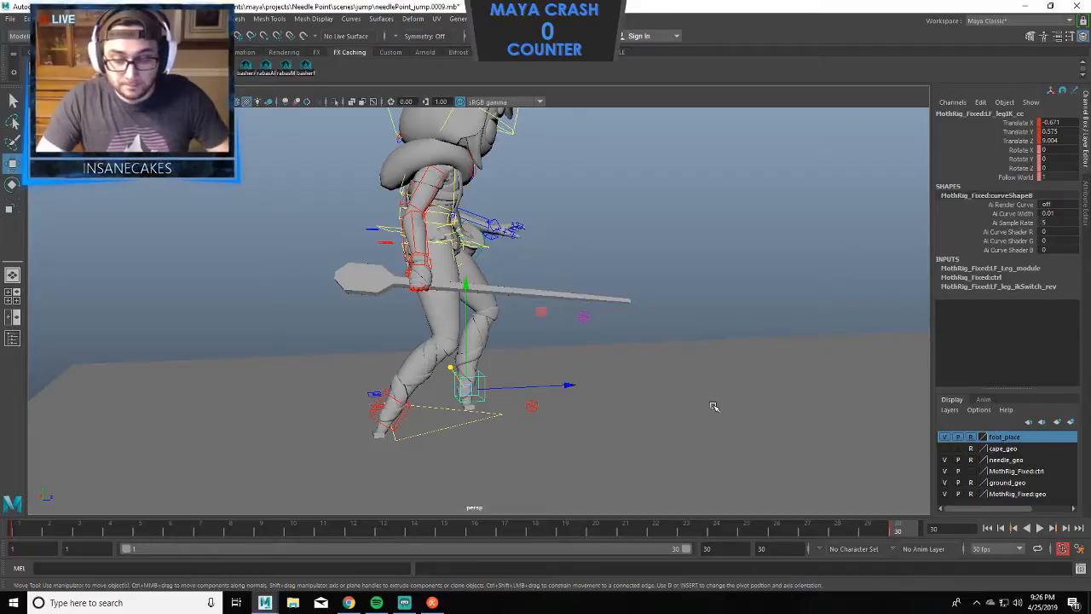
Examine the character's full-body stance and foot placement from several angles.
left_click_drag(565, 350, 525, 364, "alt")
right_click_drag(618, 317, 580, 328, "alt")
middle_click_drag(576, 329, 560, 380, "alt")
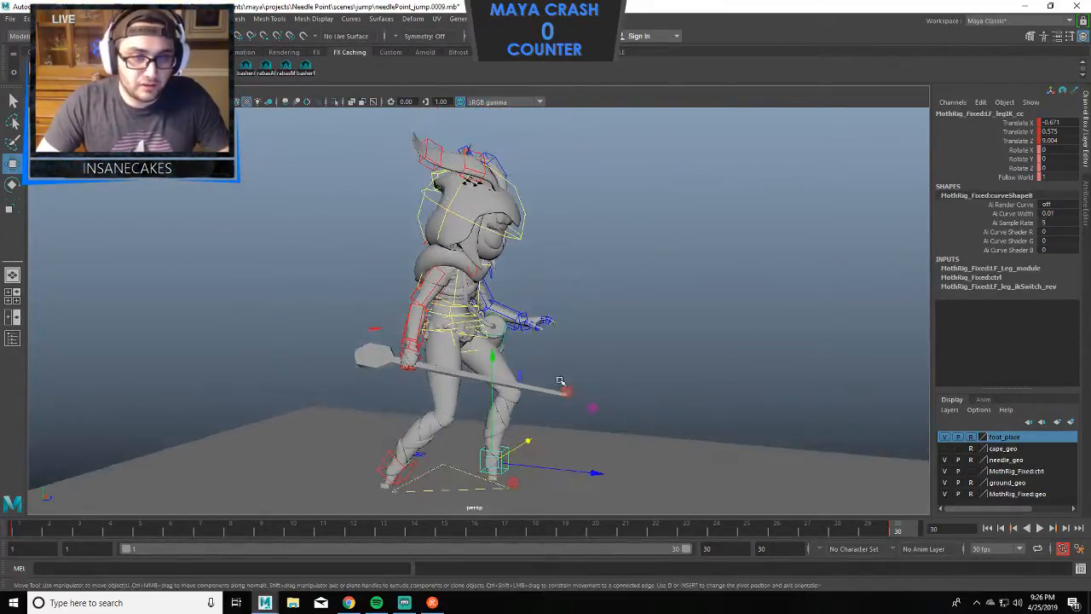
right_click_drag(688, 328, 641, 335, "alt")
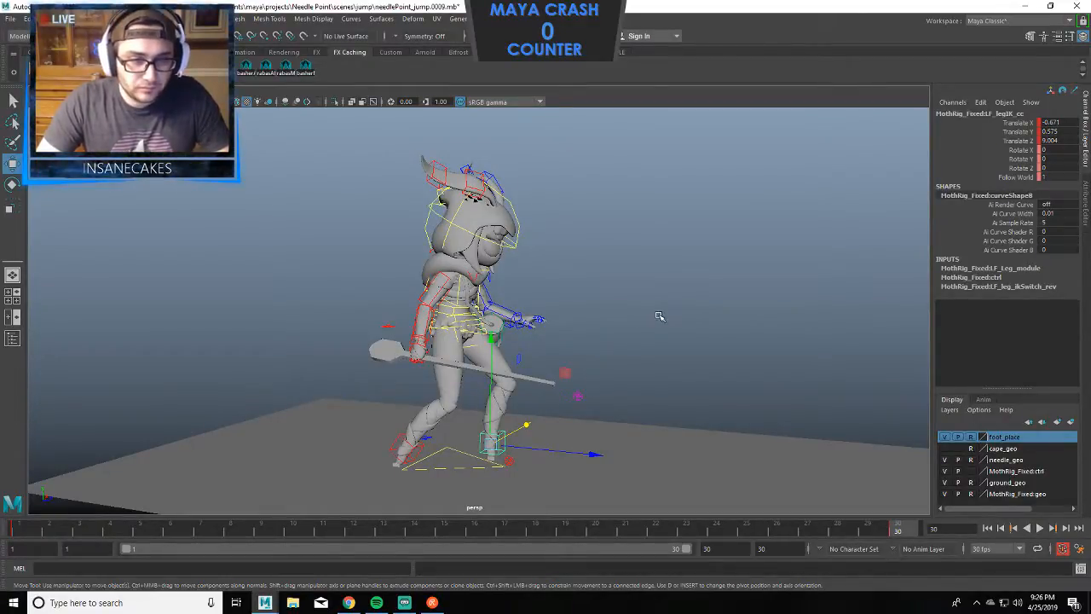
middle_click_drag(659, 316, 653, 335, "alt")
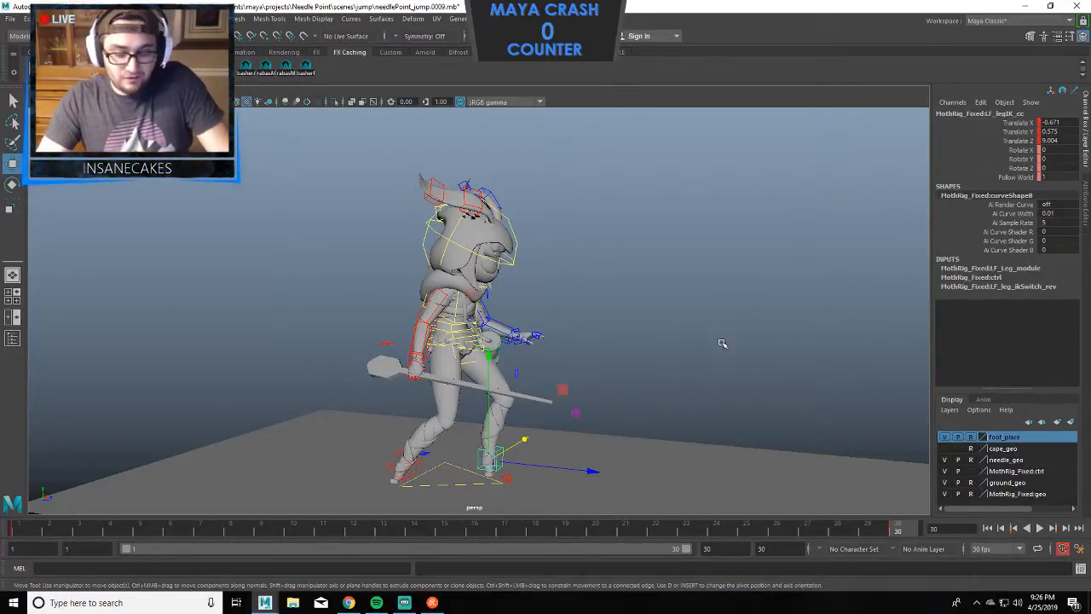
mouse_move(689, 325)
left_mouse_down("alt")
mouse_move(645, 329)
mouse_move(703, 317)
left_mouse_up("alt")
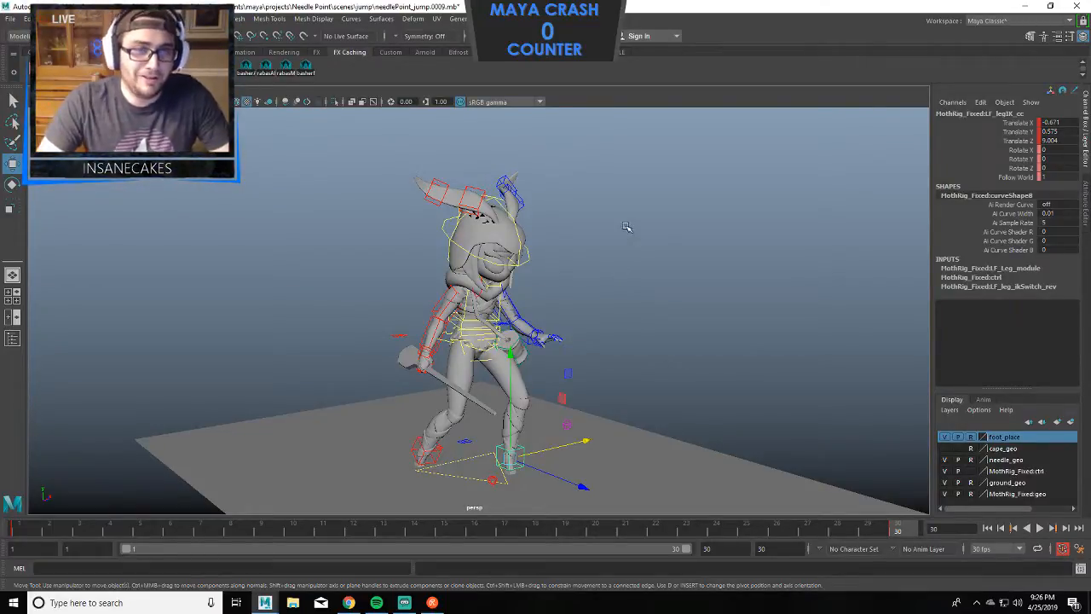
middle_click_drag(628, 228, 562, 231, "alt")
left_click_drag(562, 232, 588, 285, "alt")
Lower the COG control at the waist to a Translate X of about -10.5 to bend the knees.
left_click(488, 341)
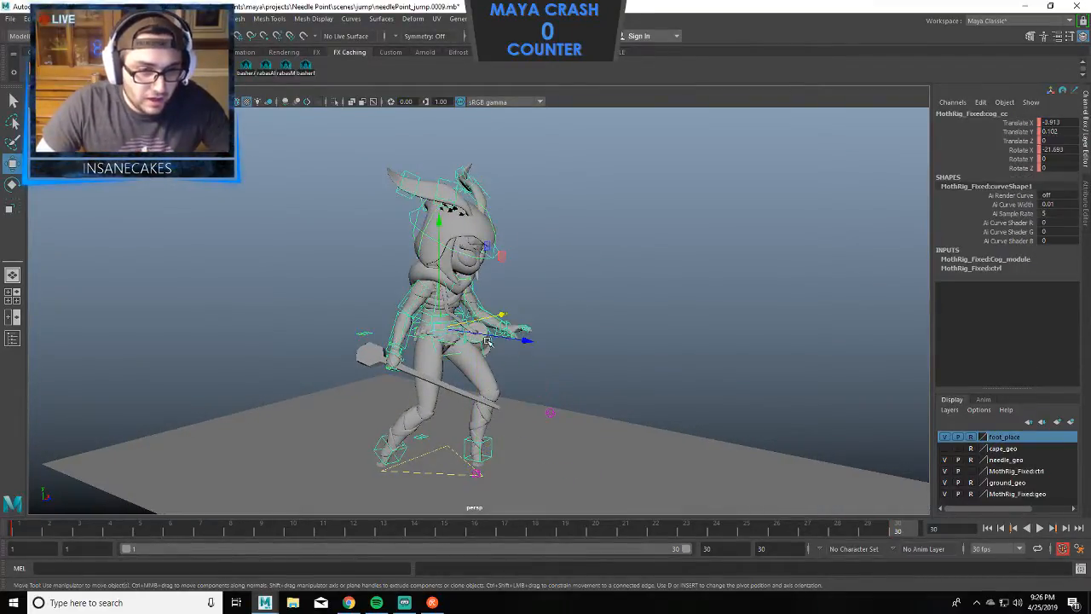
left_click_drag(442, 243, 442, 272)
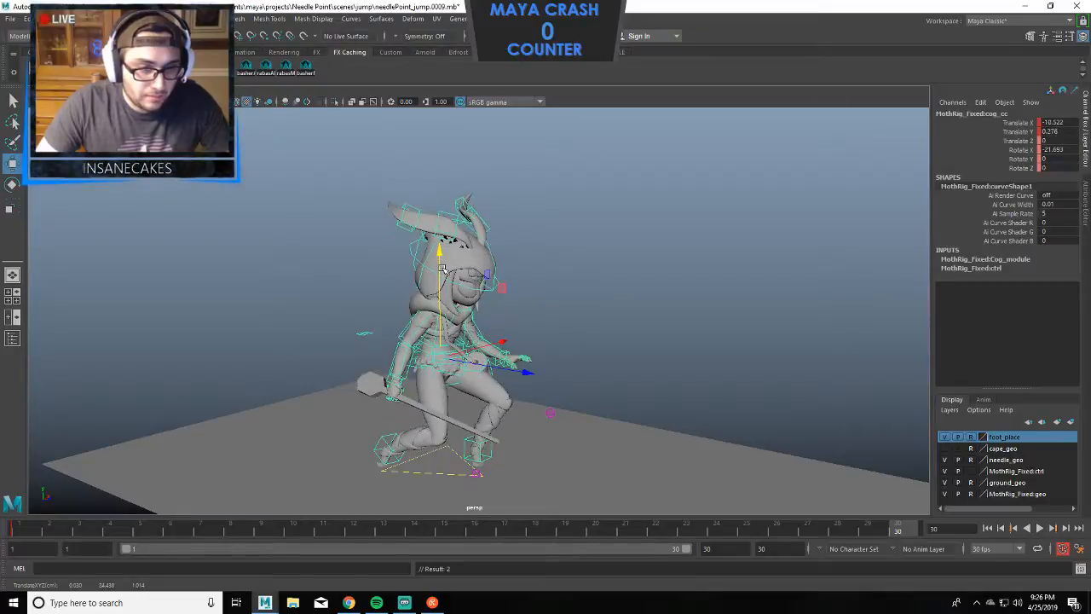
left_click_drag(460, 331, 494, 340, "alt")
Move the right and left leg pole vectors outward, with the left one at a Translate X of 2.5.
left_click(465, 475)
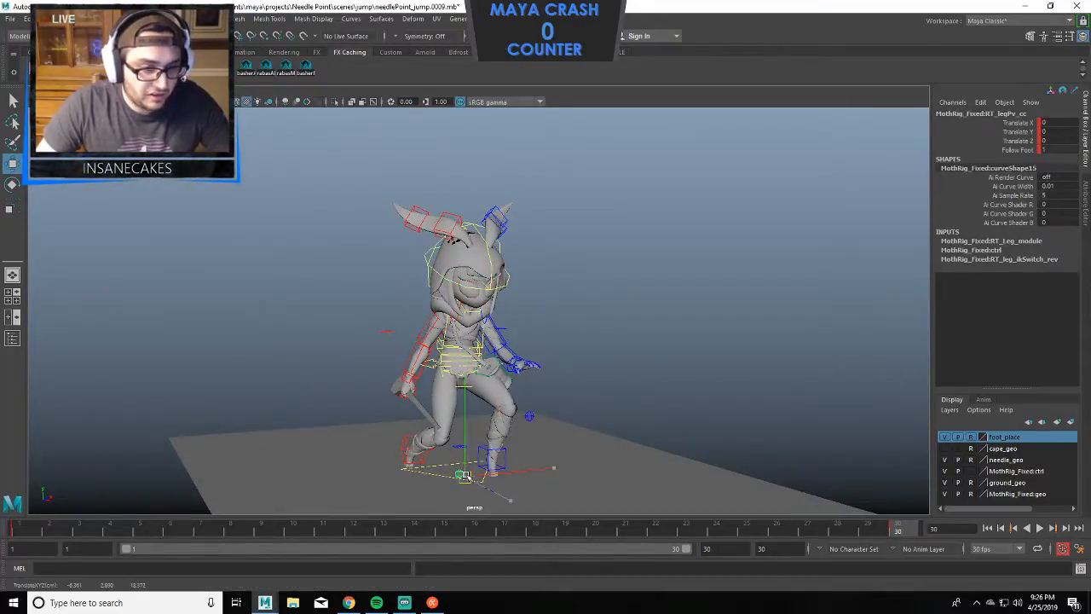
left_click(535, 414)
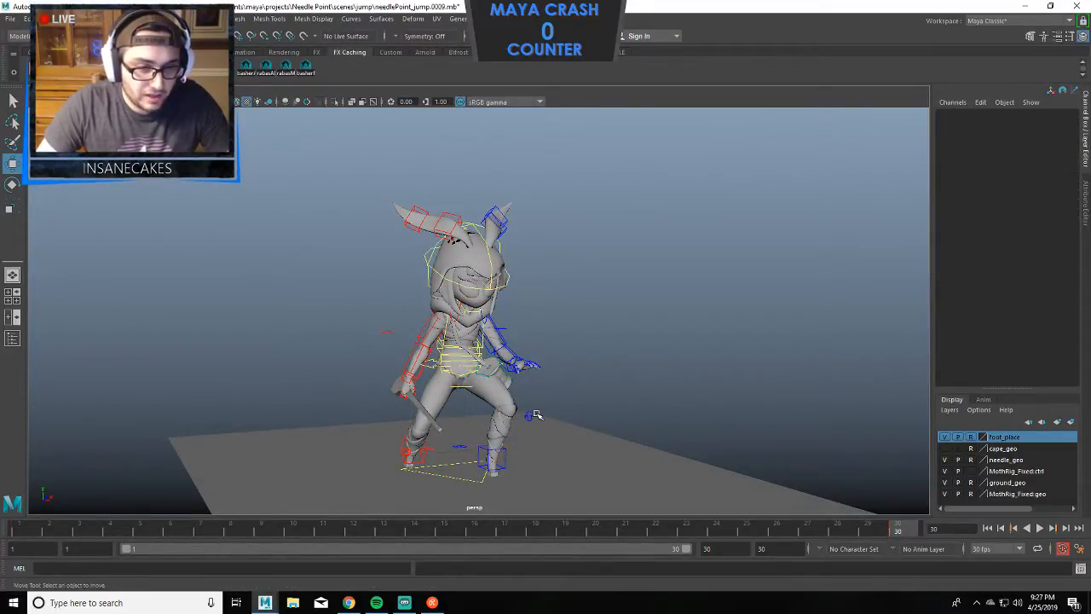
left_click(532, 416)
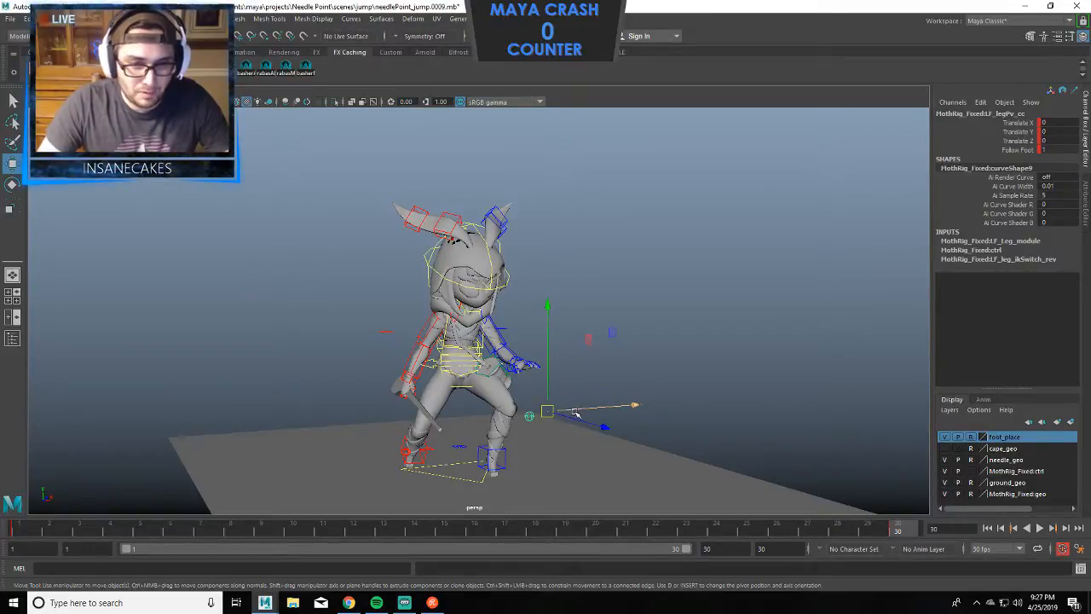
left_click_drag(576, 413, 461, 385)
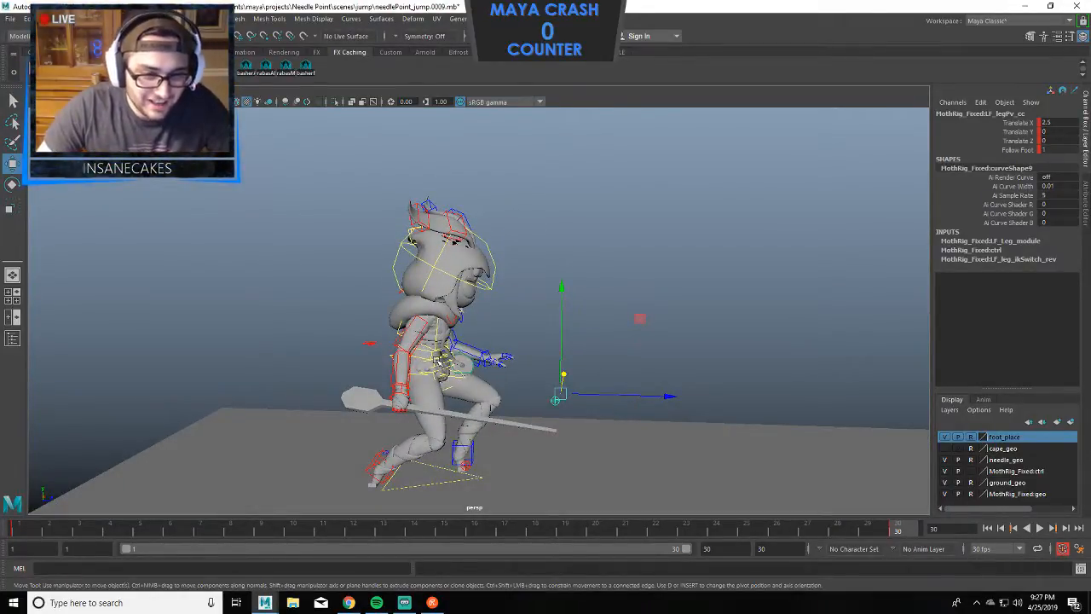
Select the spine controls together and rotate them to bend the torso forward.
left_click(438, 360)
scroll(536, 337, "up", 6)
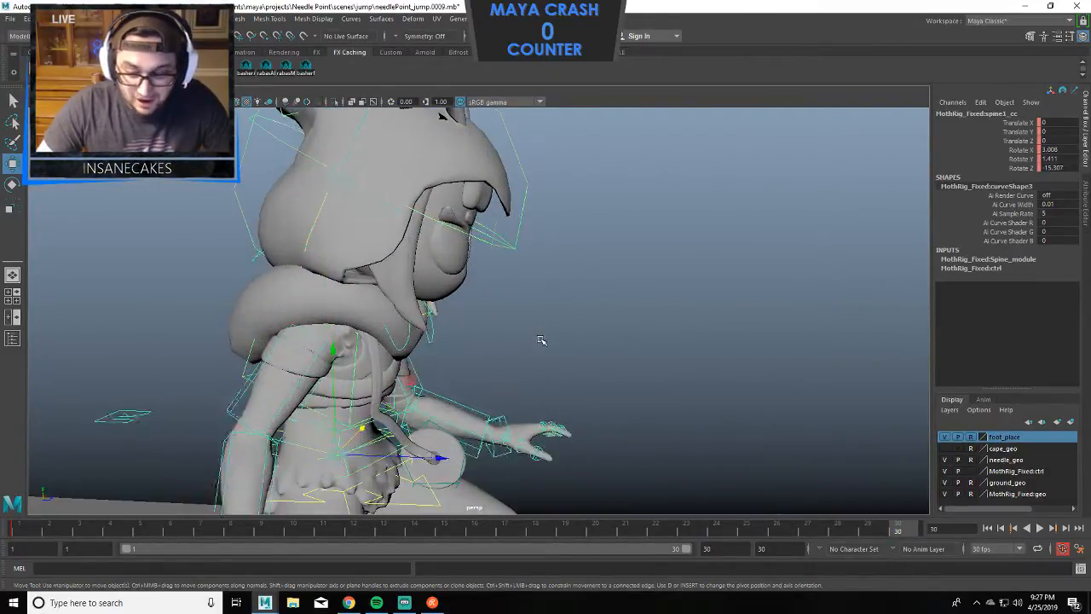
left_click(540, 340)
left_click_drag(383, 427, 392, 386, "alt")
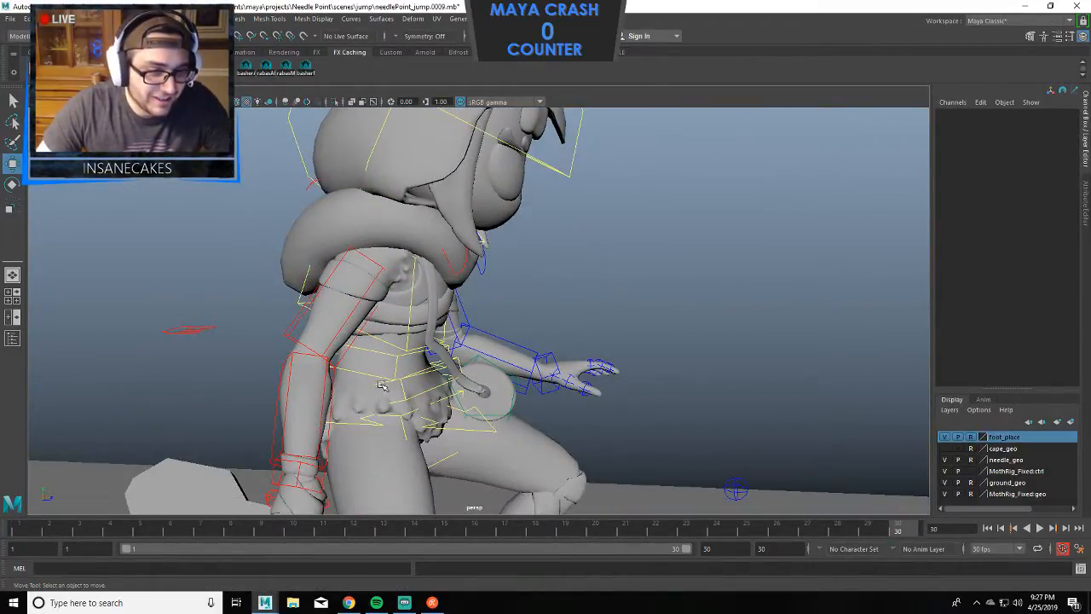
left_click(383, 383)
left_click(405, 358)
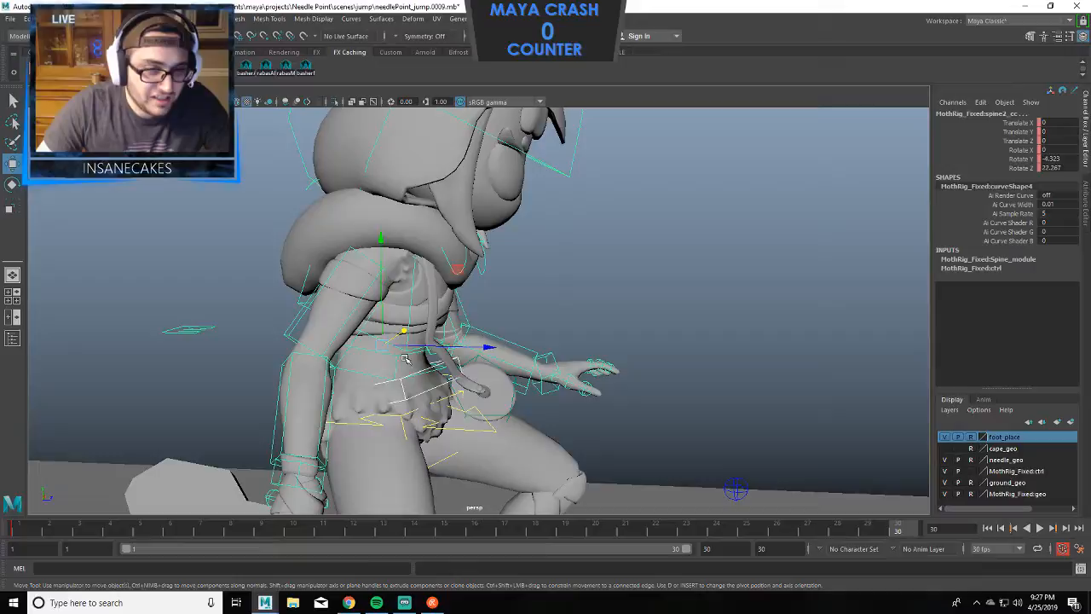
left_click(416, 300)
key("e")
left_click_drag(474, 268, 489, 282)
left_click(491, 369)
Rotate the pelvis control to a Rotate Z of about -7.4.
left_click(438, 405)
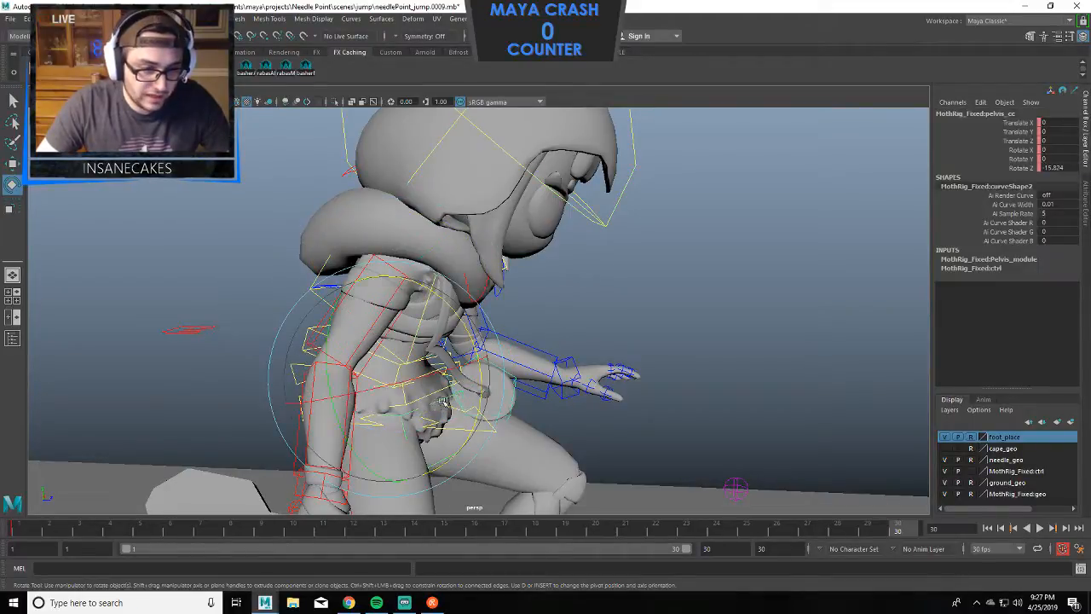
left_click_drag(475, 340, 477, 356)
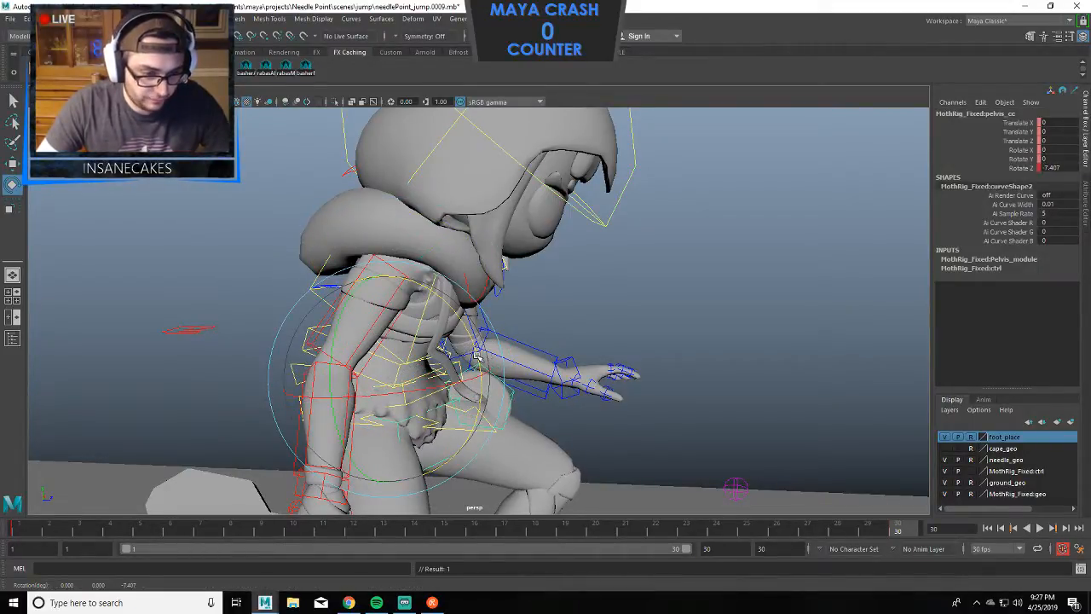
left_click(620, 309)
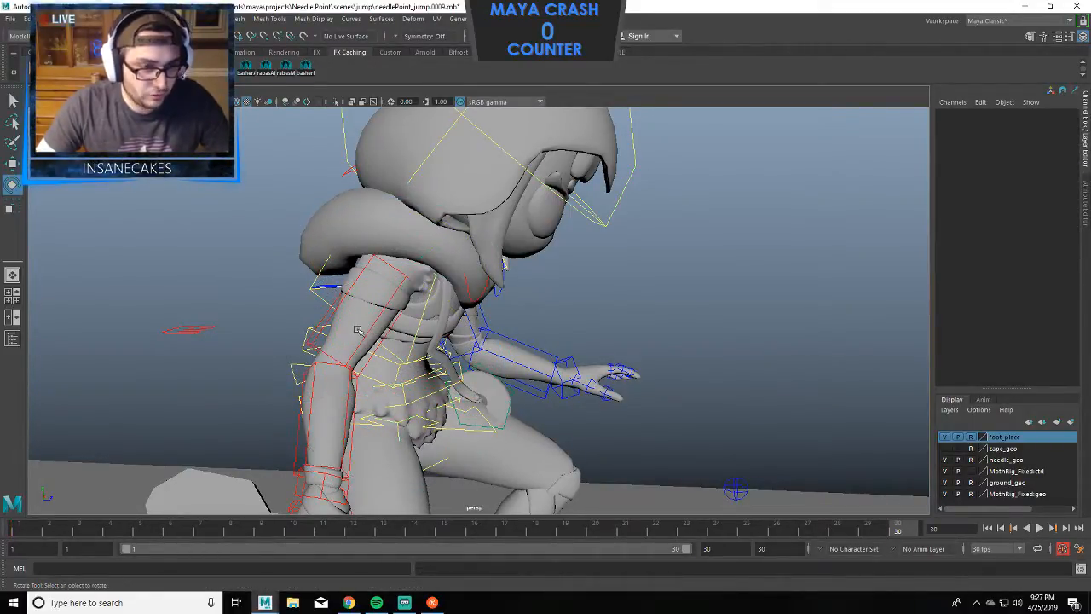
left_click_drag(358, 330, 460, 366, "alt")
left_click(434, 403)
left_click(676, 207)
Try rotating the head control up to face forward, and undo the rotation.
left_click_drag(676, 207, 597, 224, "alt")
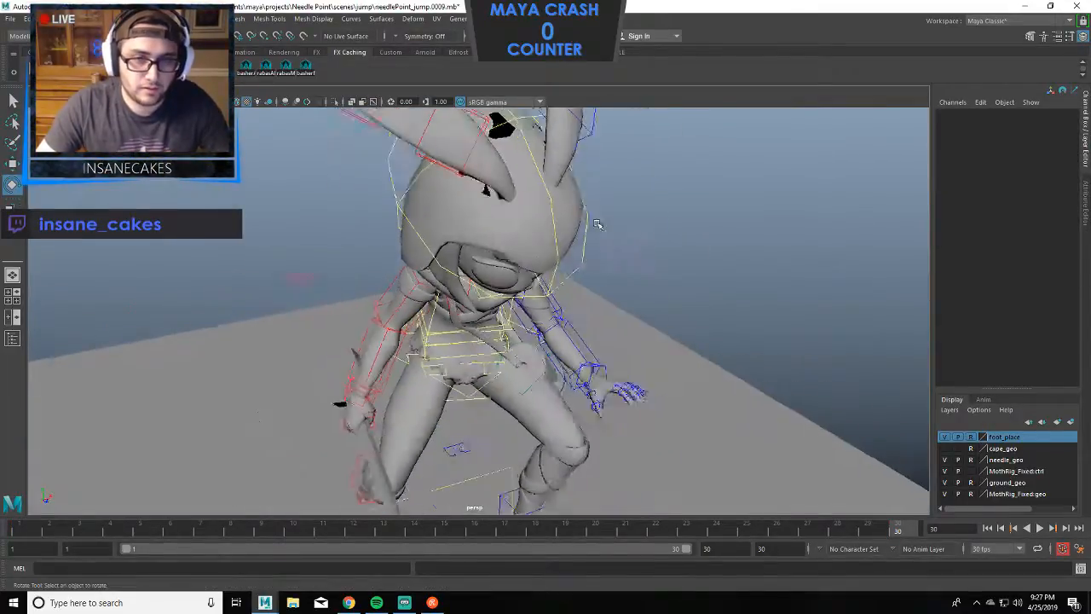
left_click(523, 198)
left_click_drag(521, 201, 508, 172)
left_click_drag(588, 177, 417, 196, "alt")
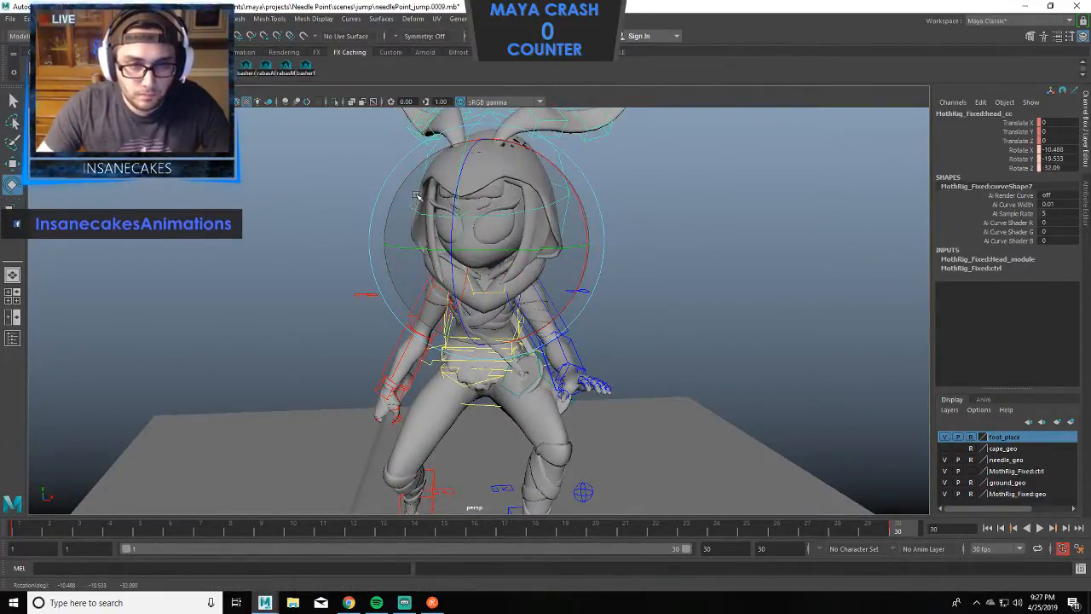
key("s")
middle_click_drag(605, 237, 714, 238, "alt")
left_click(735, 249)
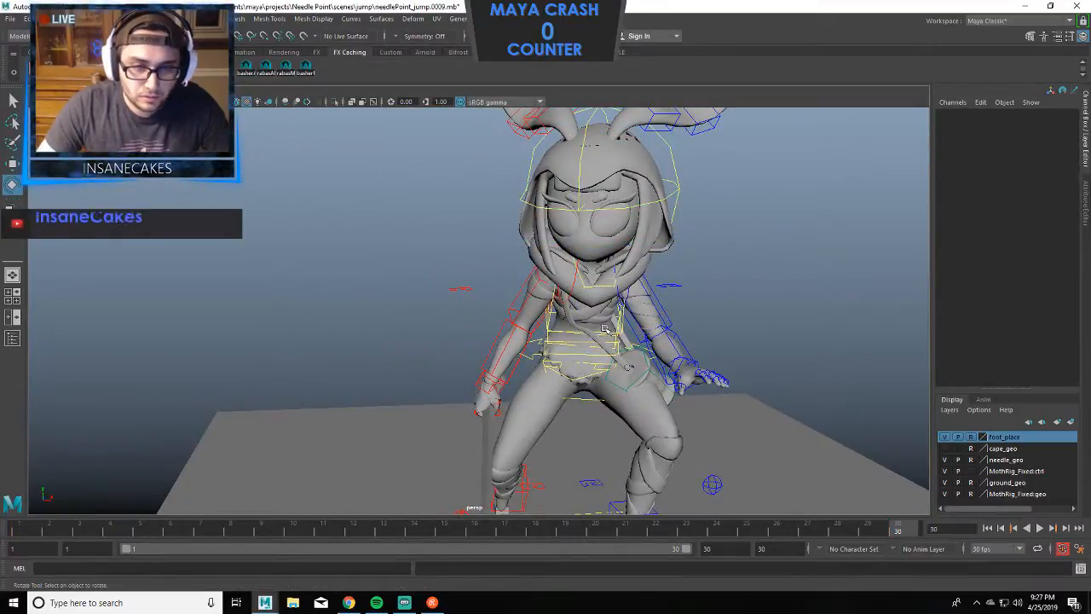
key("ctrl+z")
key("ctrl+z")
key("ctrl+z")
key("ctrl+z")
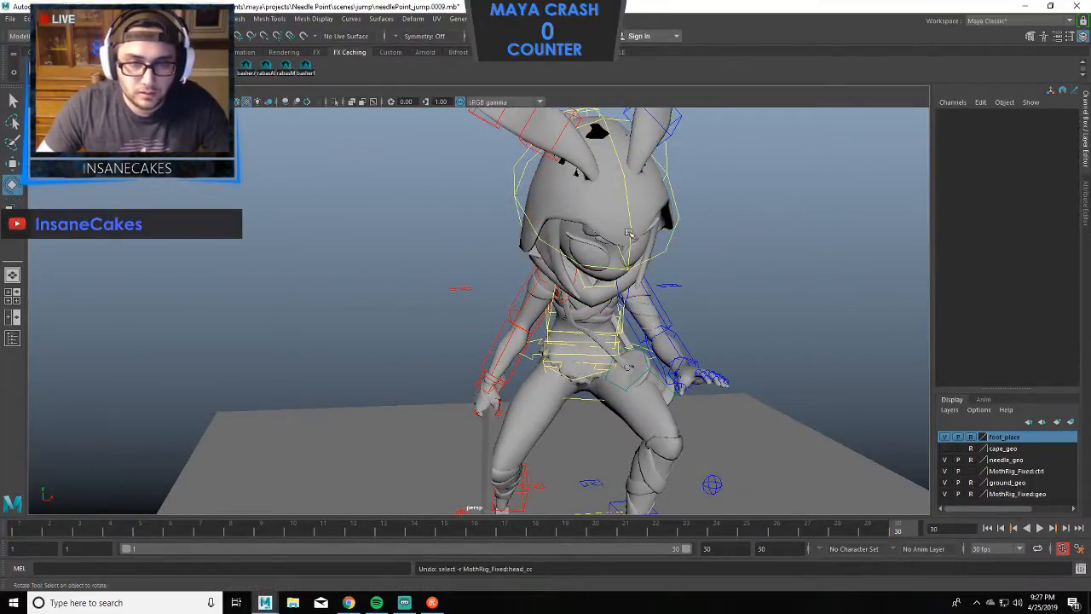
Rotate the head control upward to lift the lowered face.
left_click(629, 219)
left_click_drag(628, 220, 599, 177)
left_click(807, 194)
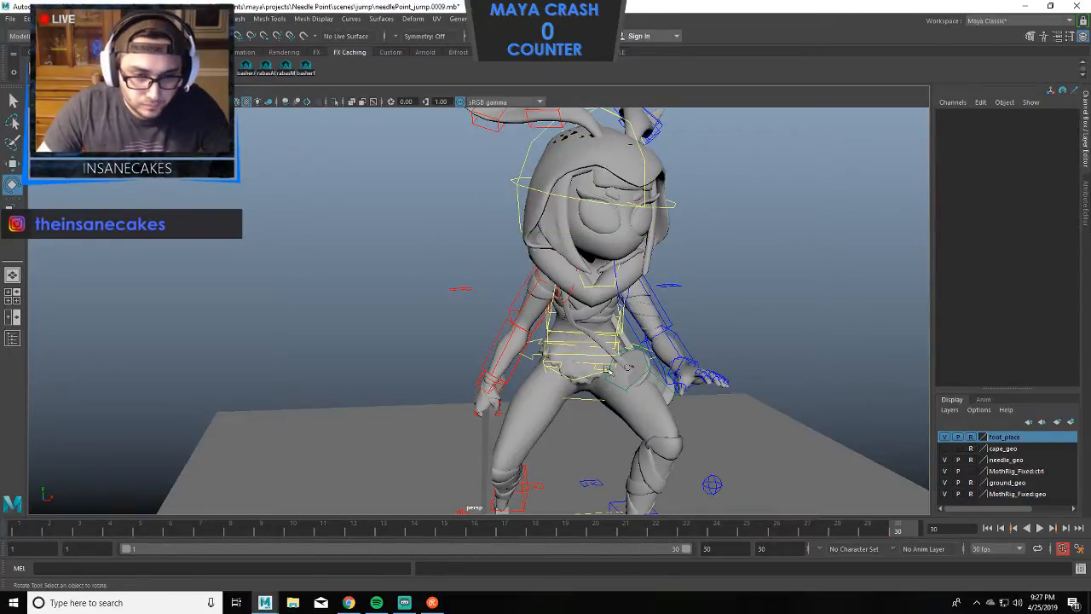
Rotate the COG control to turn the body sideways, with Rotate X about -63.5, Y about -2.7 and Z about 11.8.
left_click(608, 370)
left_click_drag(607, 370, 564, 290)
left_click_drag(751, 258, 795, 243, "alt")
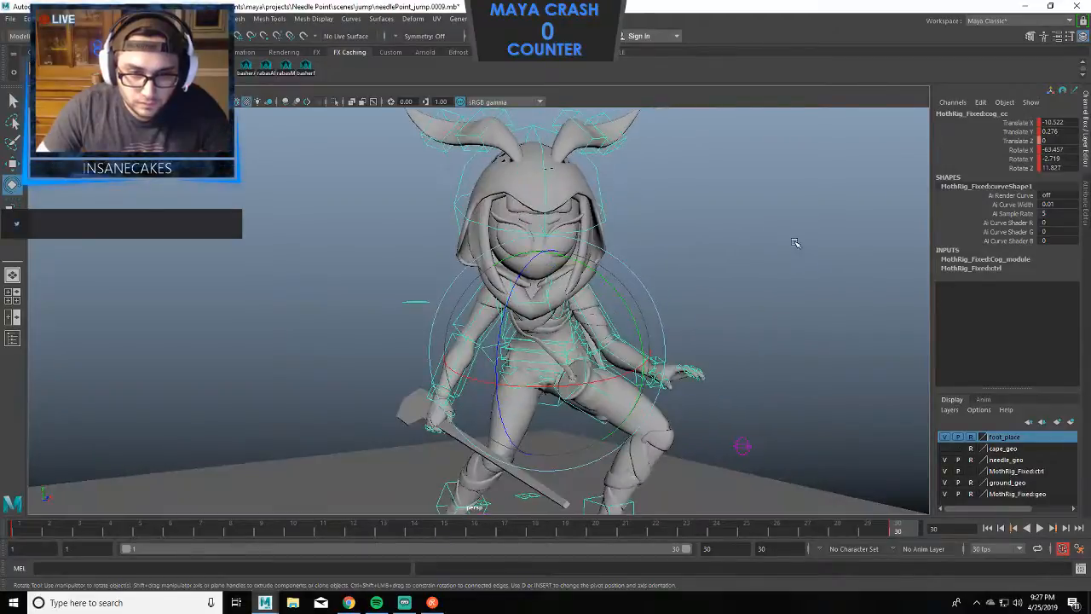
left_click(795, 243)
Turn the head control against the body twist, to Rotate X about 34.3, Y about 30.3 and Z about -54.4.
left_click(592, 210)
left_click_drag(586, 212, 617, 224)
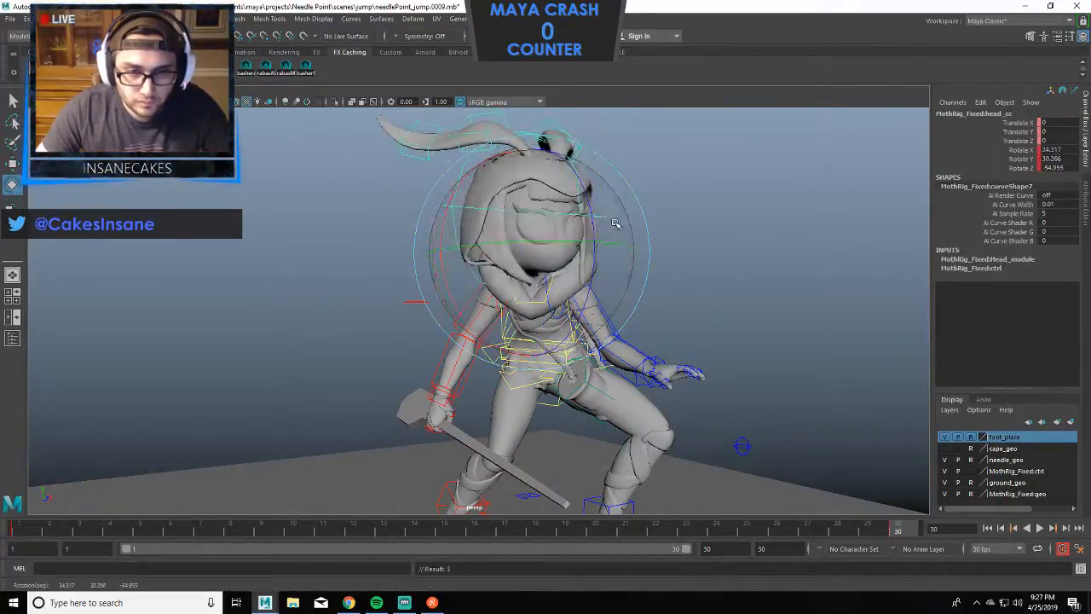
left_click(724, 214)
Move the left leg's pole vector slightly inward along X to realign the knee.
right_click_drag(696, 300, 738, 319, "alt")
left_click_drag(738, 319, 624, 343, "alt")
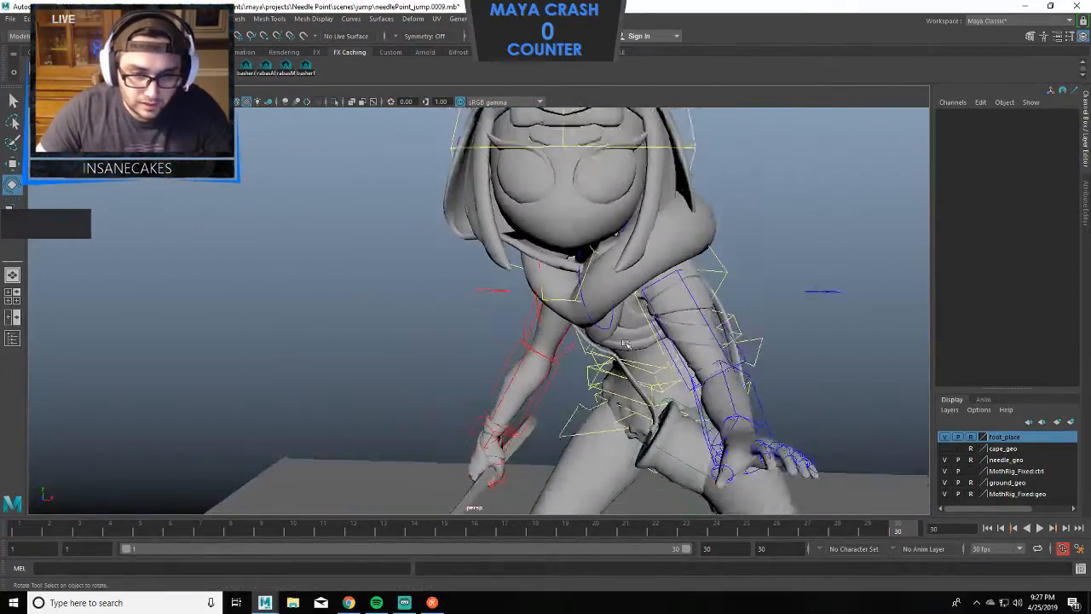
right_click_drag(625, 344, 569, 339, "alt")
middle_click_drag(717, 405, 724, 262, "alt")
left_click(751, 281)
key("w")
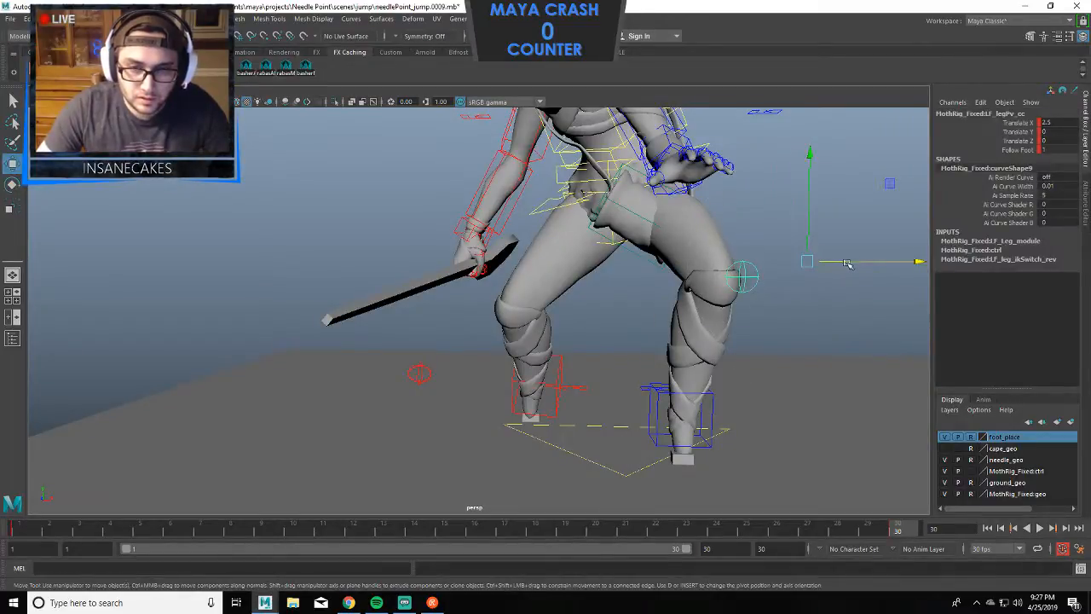
left_click_drag(846, 263, 816, 267)
Lower the right leg's pole vector to a Translate Y of about -2.9.
middle_click_drag(653, 249, 674, 266, "alt")
left_click(437, 389)
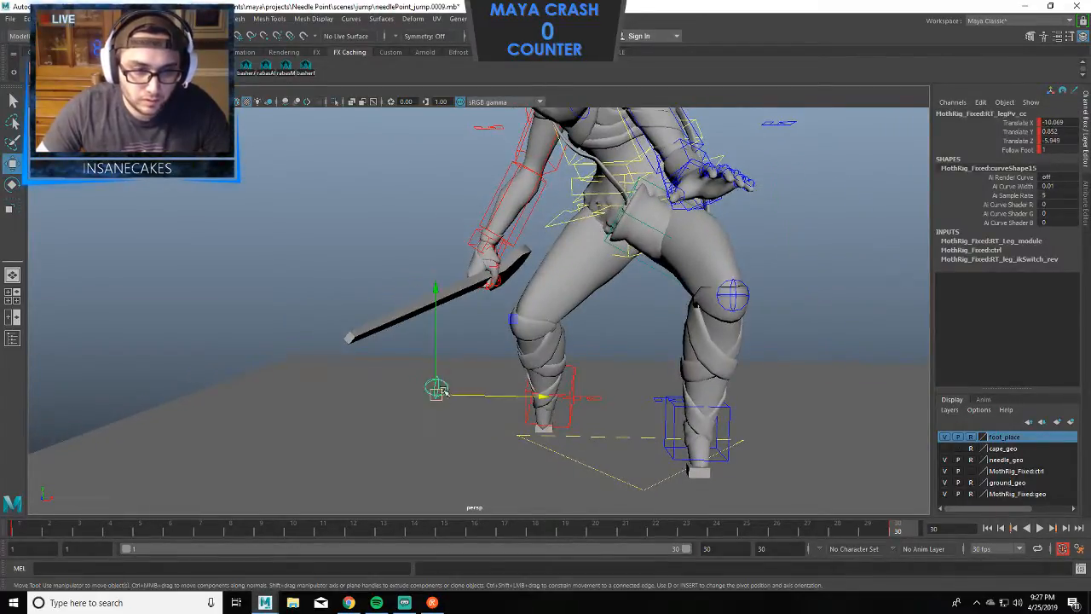
left_click_drag(439, 336, 441, 385)
left_click_drag(517, 335, 607, 343, "alt")
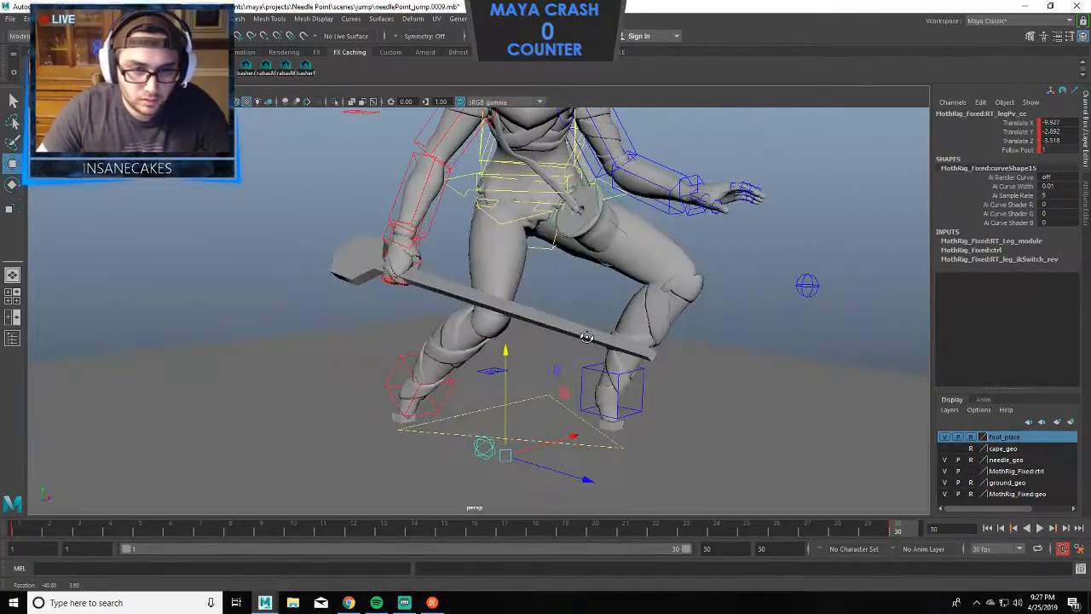
Move the right leg's pole vector outward, to about -14.8 in Translate X, -4.6 in Y and -8.0 in Z.
left_click_drag(506, 455, 420, 434)
middle_click_drag(509, 234, 501, 279, "alt")
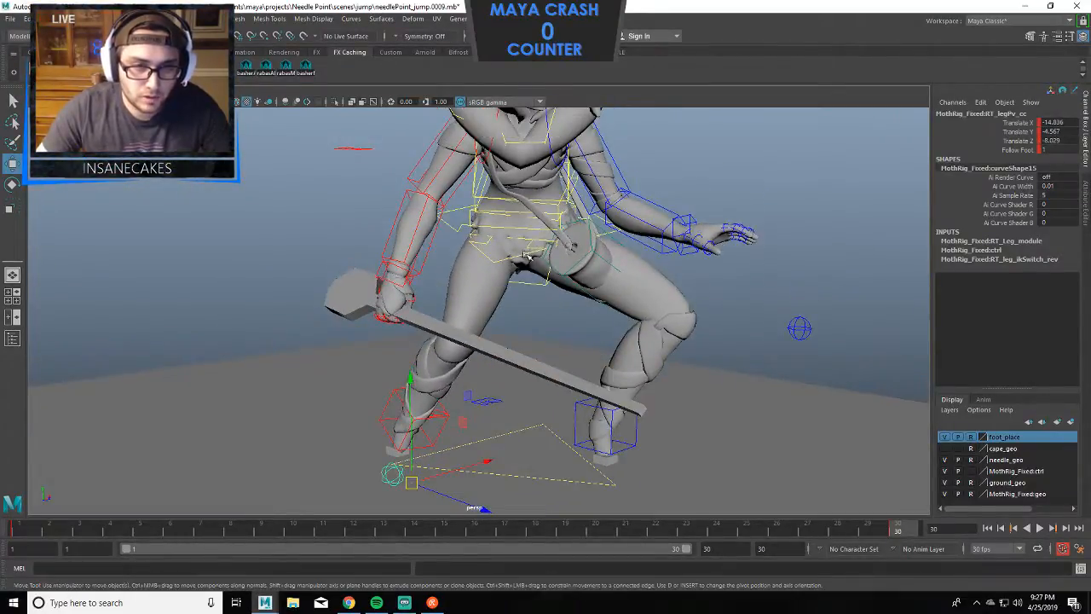
Lower the COG control to a Translate X of about -12.7 to deepen the crouch.
left_click(501, 267)
left_click_drag(530, 144, 527, 181)
middle_click_drag(526, 180, 520, 287, "alt")
left_click_drag(520, 287, 446, 288, "alt")
left_click(721, 273)
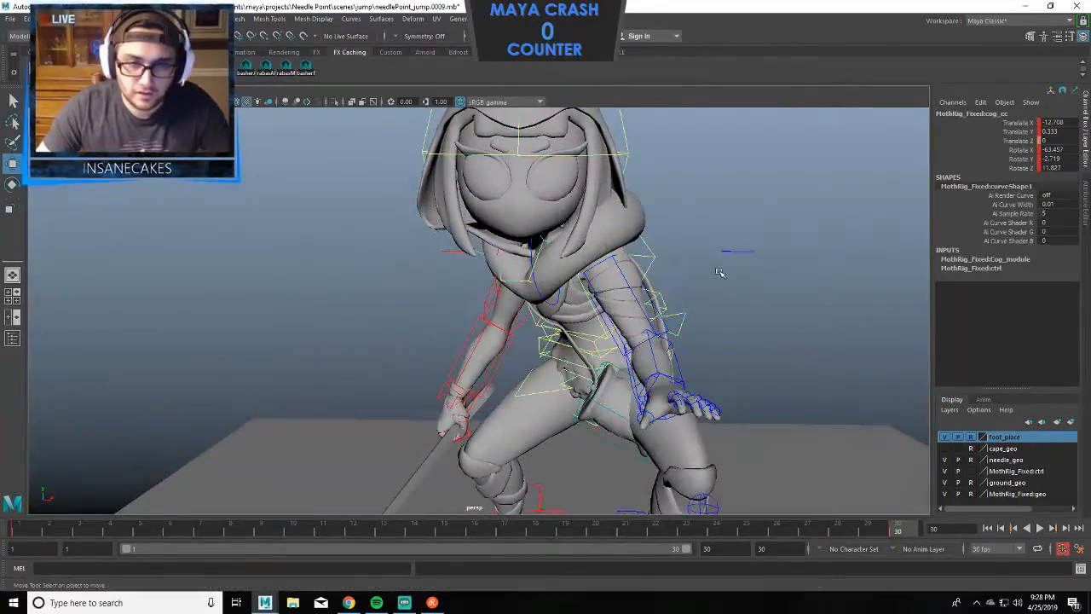
Rotate the pelvis control to Rotate X about 7.4, Y about -4.8 and Z about -18.3, and key it.
left_click_drag(702, 297, 517, 316, "alt")
left_click(673, 314)
key("e")
left_click(785, 240)
left_click_drag(774, 248, 657, 302, "alt")
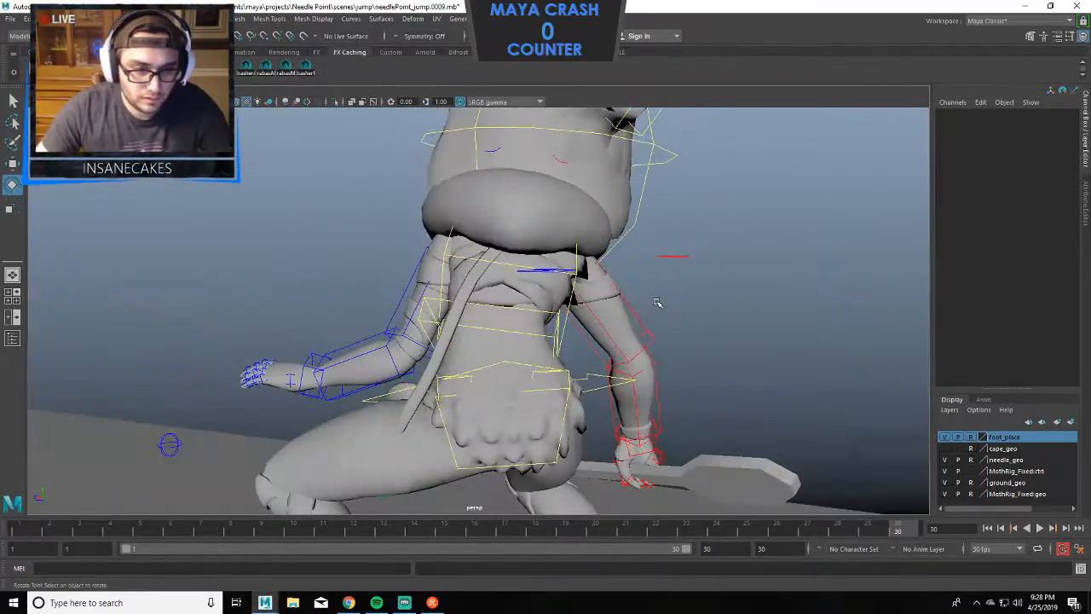
left_click(546, 463)
left_click_drag(524, 460, 493, 467)
left_click_drag(512, 413, 564, 441)
key("s")
left_click_drag(640, 288, 784, 273, "alt")
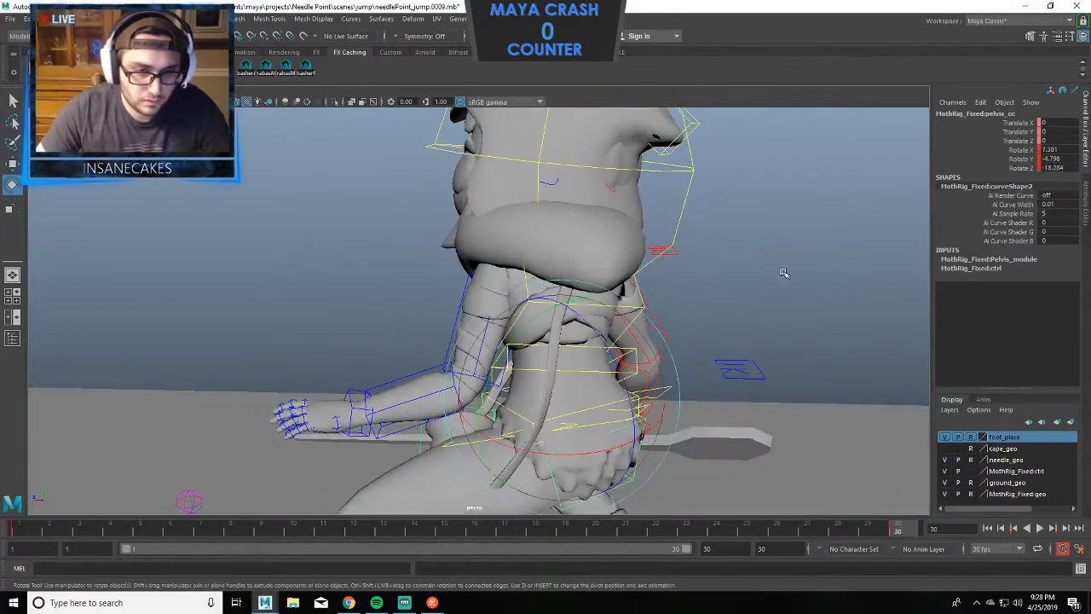
Rotate and key the spine controls above the pelvis to counterbalance the hip tilt.
left_click(784, 273)
left_click(618, 339)
left_click_drag(594, 290, 603, 299)
key("s")
left_click(727, 259)
left_click(582, 372)
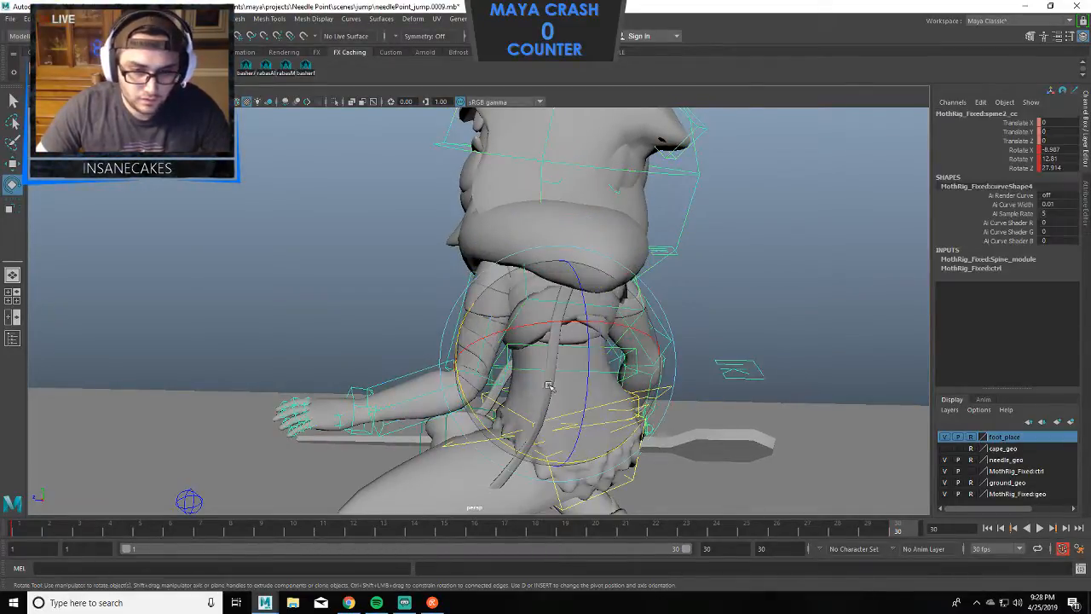
left_click_drag(510, 428, 524, 318)
Swing the right upper arm FK control back, to Rotate X about -70.4, Y about -90 and Z about -53.0.
left_click(486, 329)
left_click_drag(458, 342, 393, 292)
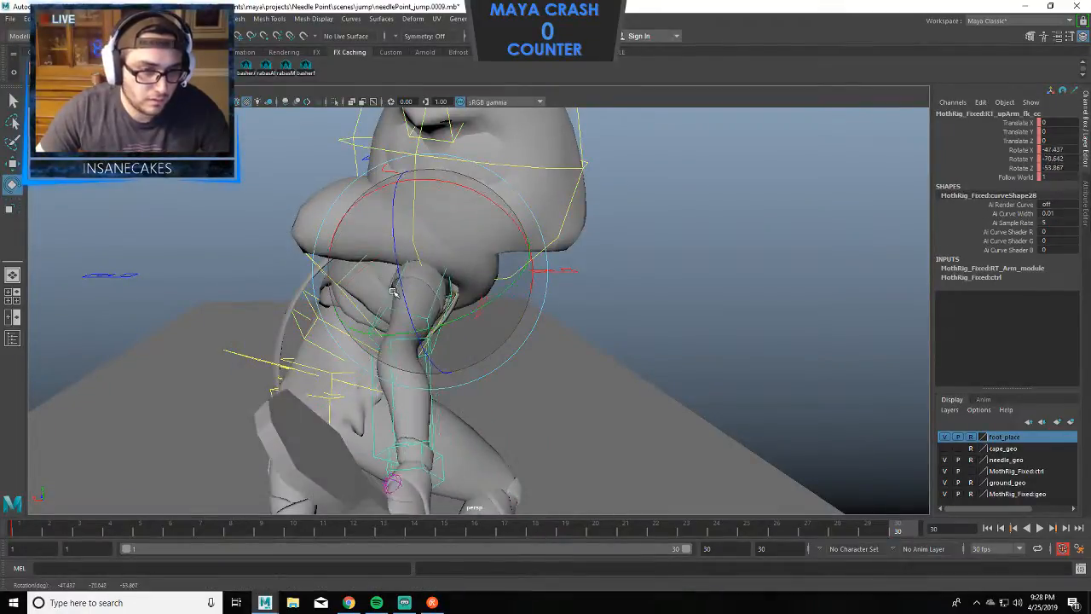
left_click_drag(469, 295, 458, 298)
left_click_drag(496, 342, 489, 333)
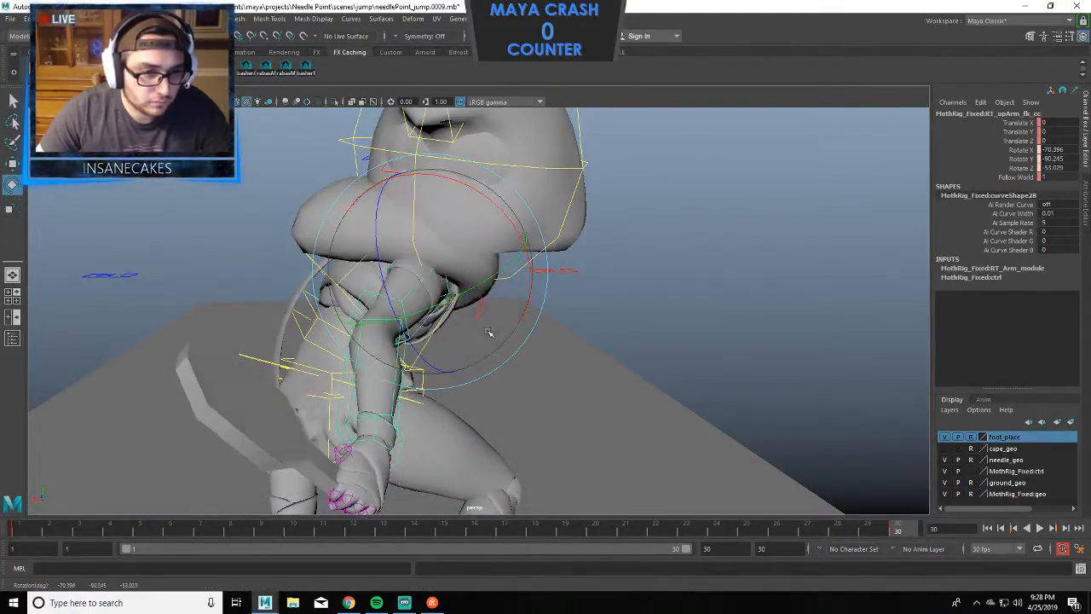
left_click_drag(655, 319, 409, 303, "alt")
left_click(585, 281)
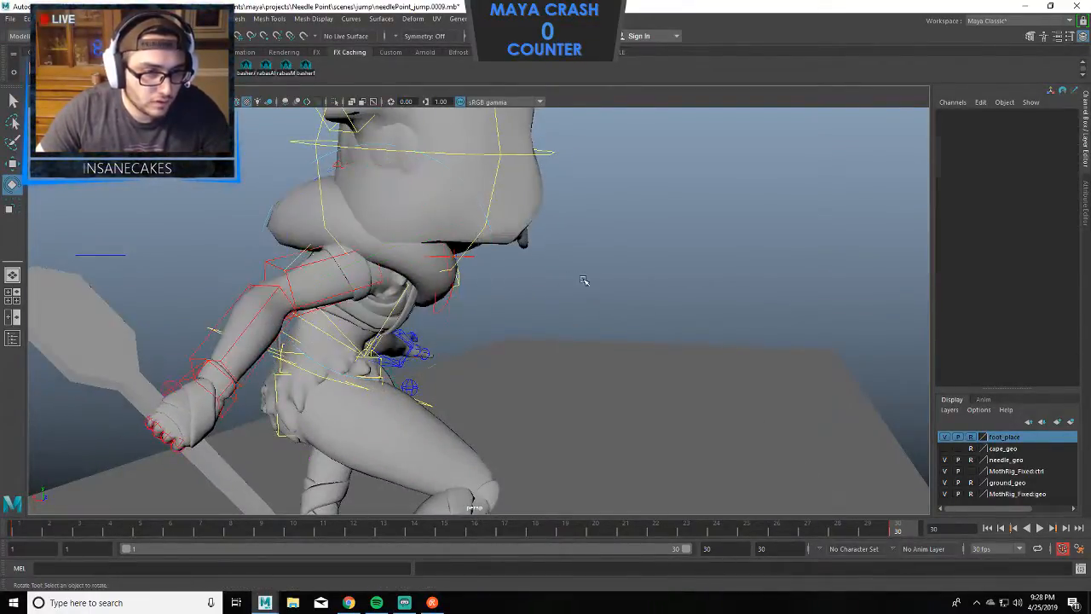
Bend the right lower arm FK control to a Rotate Z of about 113.4 so the needle comes forward.
left_click_drag(584, 280, 312, 314, "alt")
left_click(238, 295)
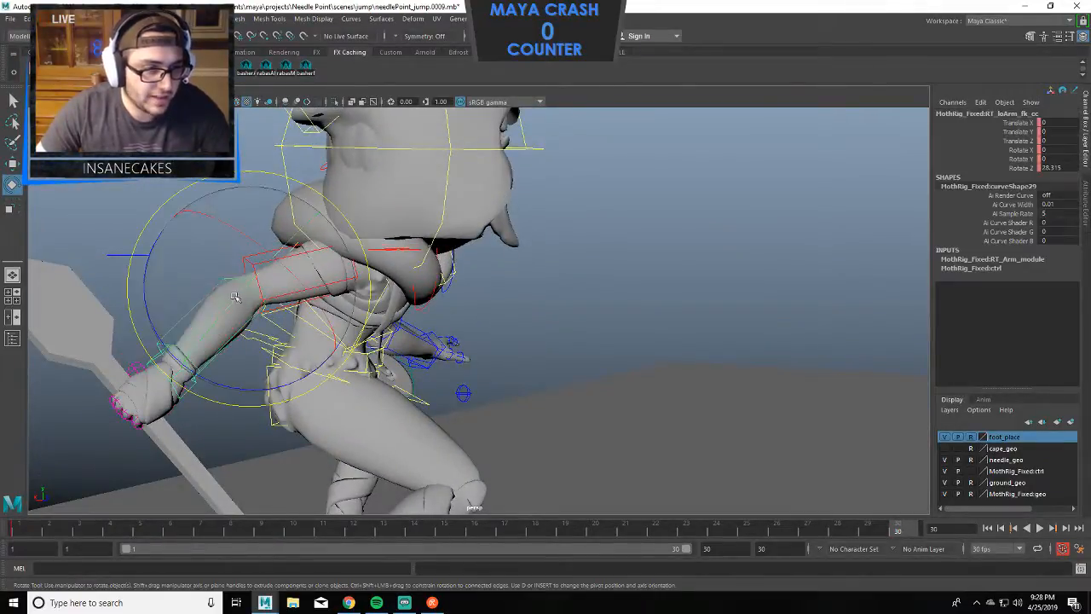
left_click_drag(276, 379, 512, 208)
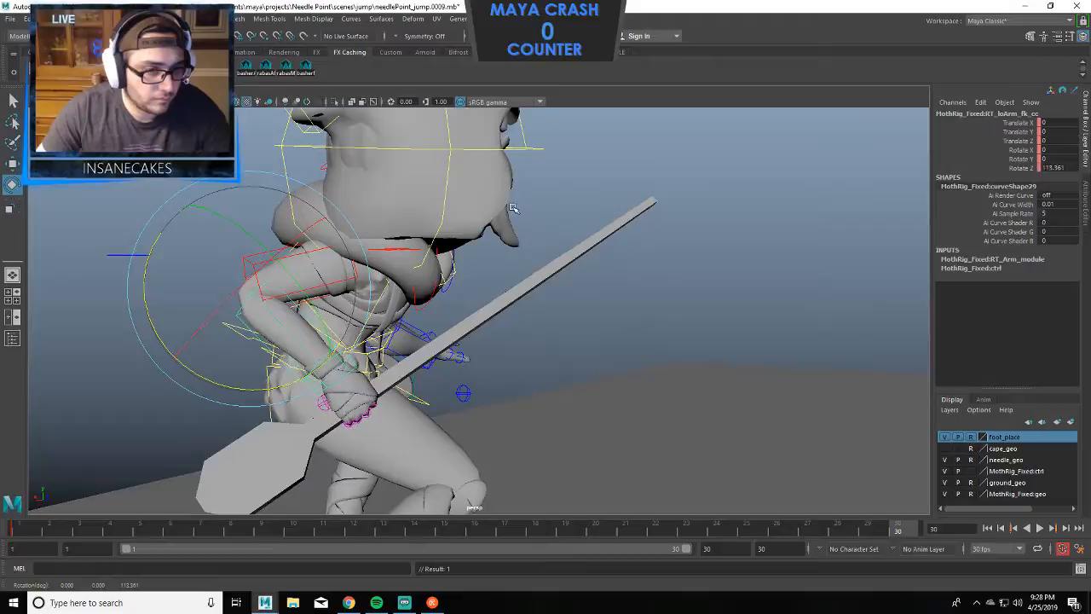
left_click(679, 319)
Rotate the right wrist FK control to a Rotate Z of about -38.6 to level the needle.
left_click(353, 371)
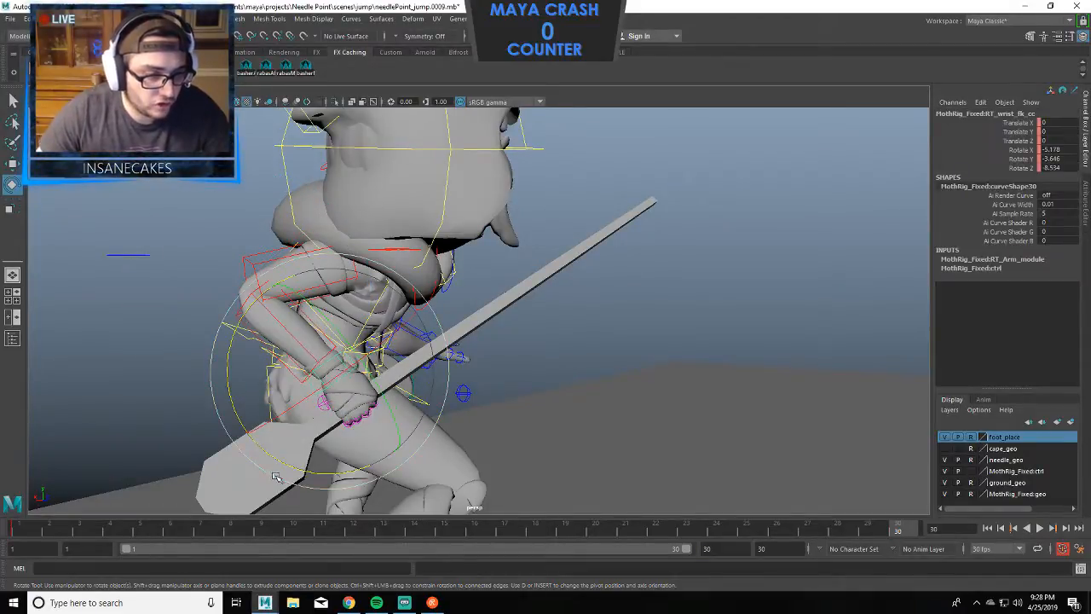
left_click_drag(279, 461, 309, 394)
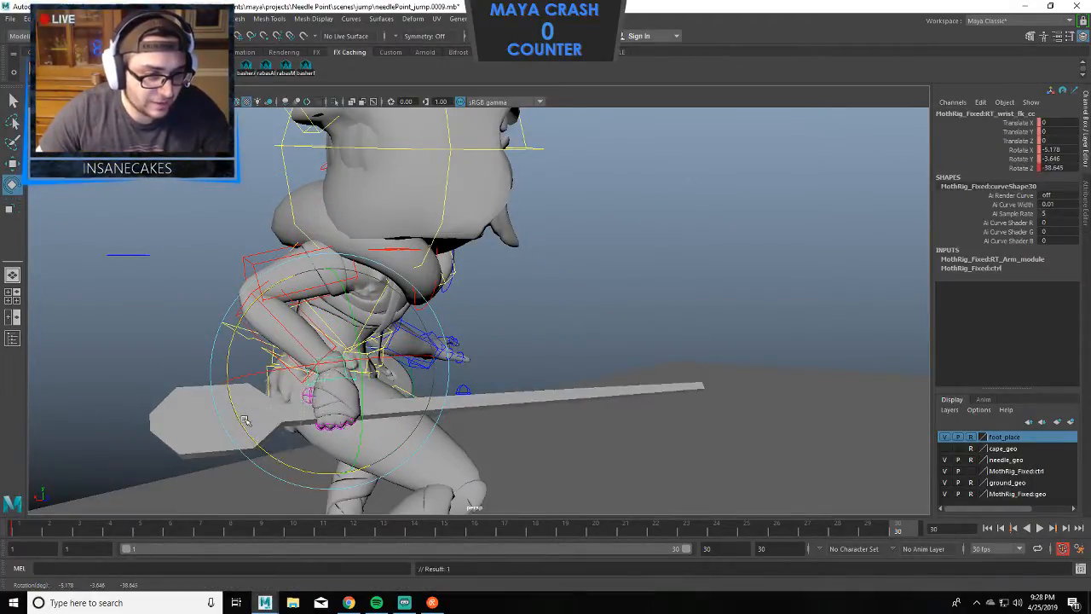
left_click(349, 361)
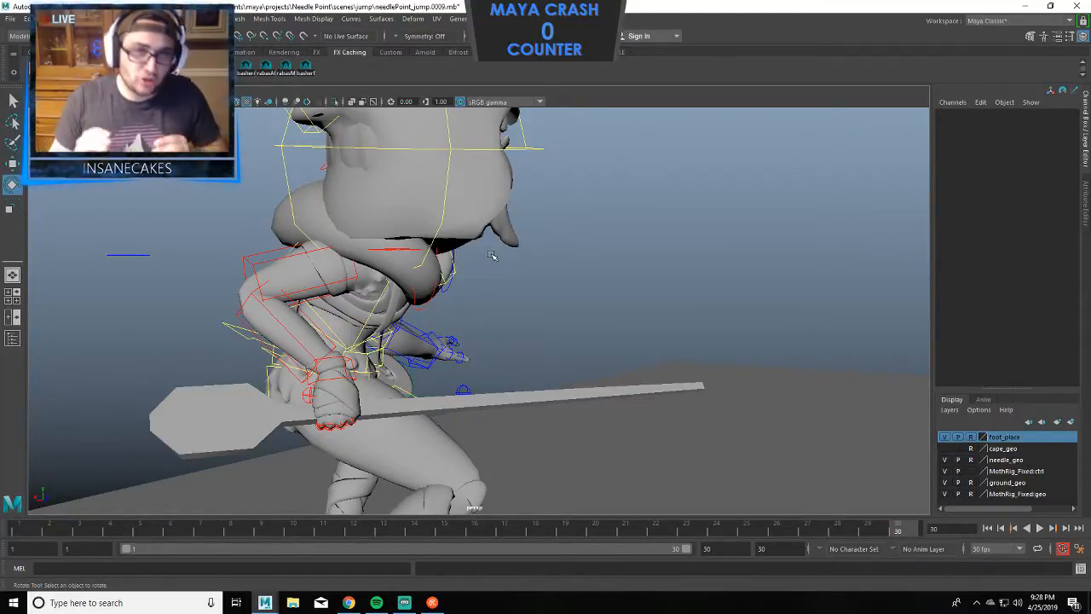
Turn the head control to re-aim the moth's face over the crouched stance.
left_click_drag(454, 228, 508, 290, "alt")
left_click(479, 299)
left_click_drag(620, 298, 628, 215, "alt")
left_click(631, 214)
left_click(484, 231)
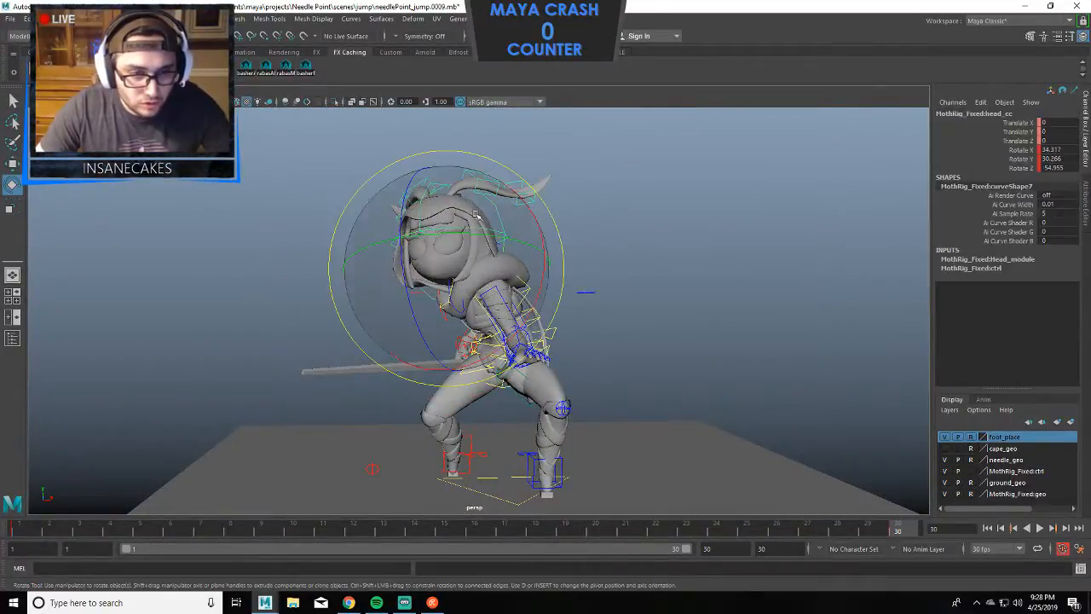
left_click_drag(484, 231, 711, 286)
left_click(704, 279)
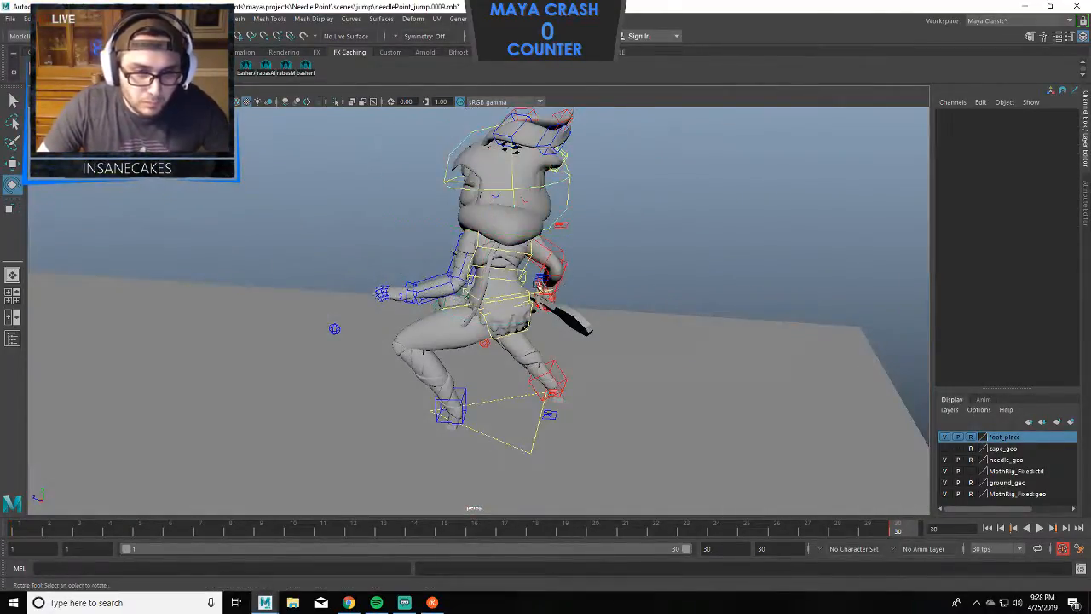
Shift the COG to Translate X about -12.8 and Y about -4.5, rotated to about -57.1, -12.1 and 20.1 in X, Y and Z.
left_click(535, 295)
key("w")
left_click_drag(432, 294, 476, 298)
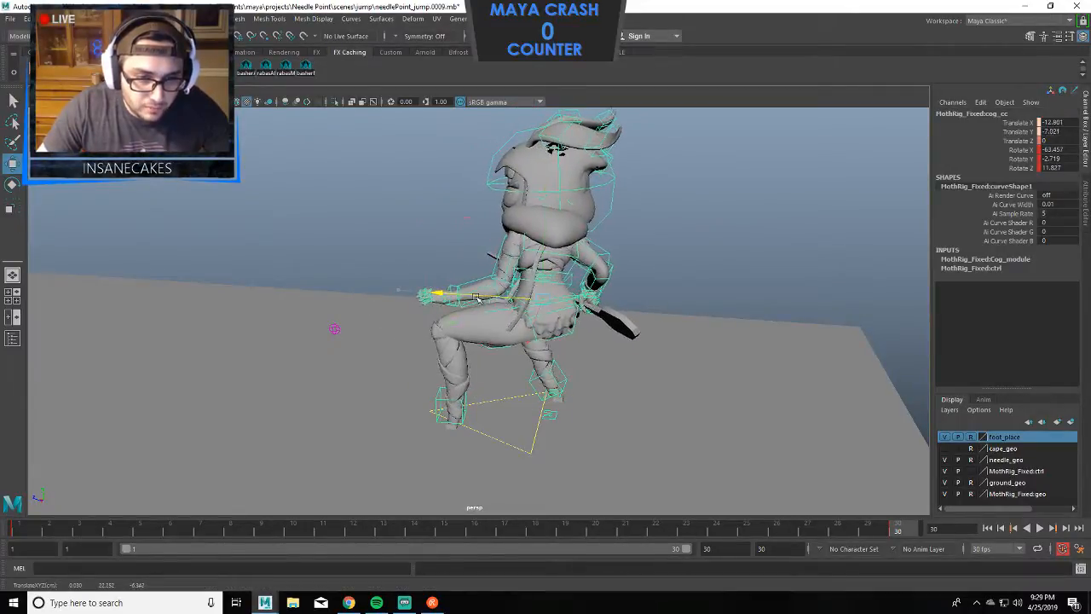
left_click_drag(549, 213, 367, 252, "alt")
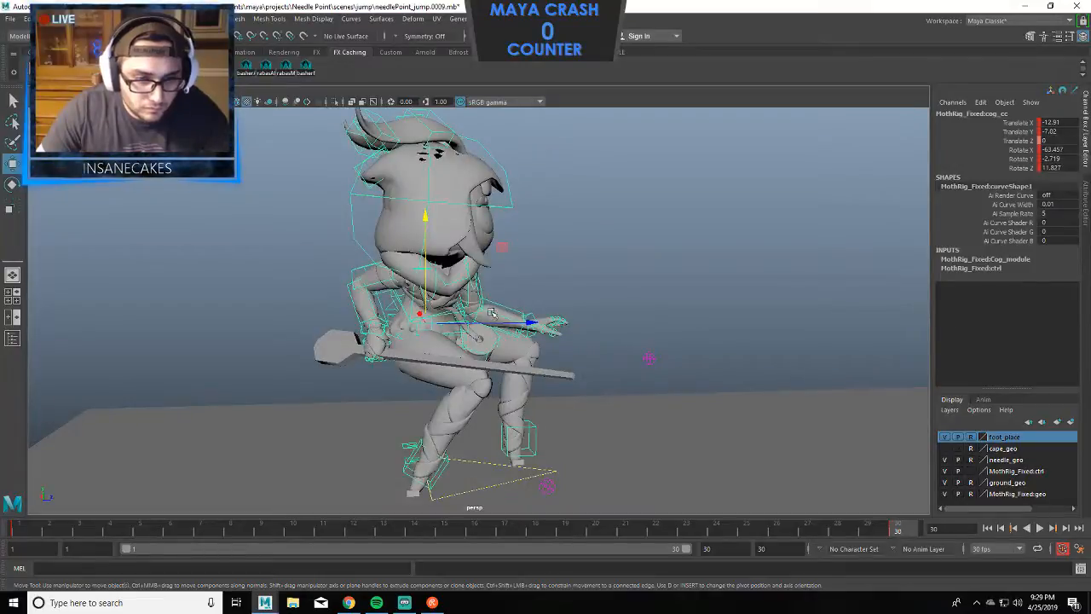
key("e")
left_click_drag(460, 281, 585, 325)
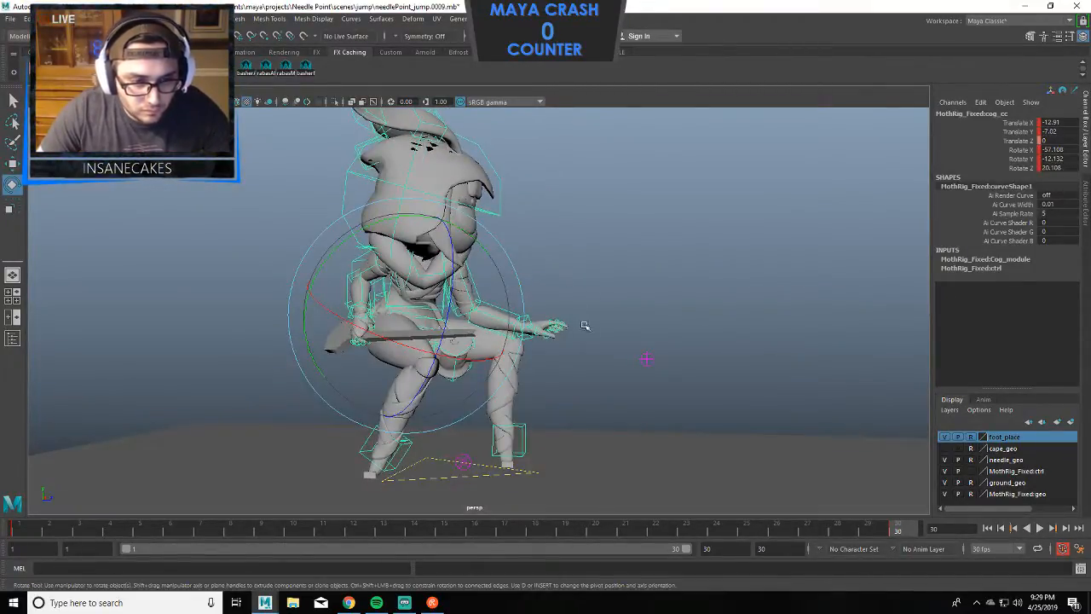
key("w")
left_click_drag(511, 315, 549, 354)
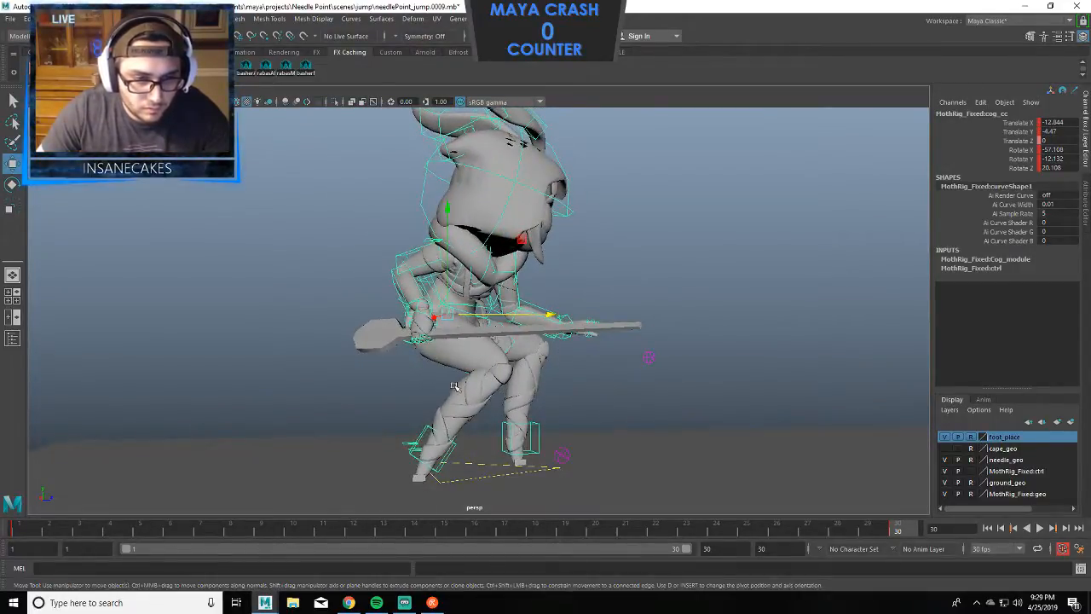
left_click_drag(480, 404, 365, 421, "alt")
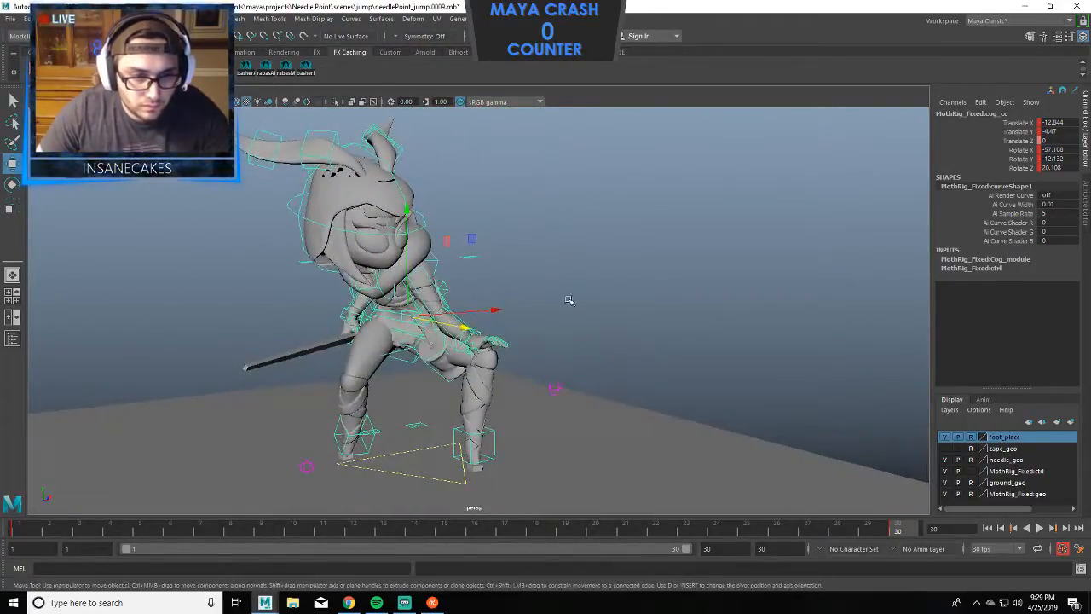
left_click(571, 269)
Make the MothRig_Fixed:geo layer selectable and add the neck fluff mesh to the hidden cape_geo layer.
left_click_drag(477, 284, 396, 299, "alt")
right_click_drag(396, 298, 452, 328, "alt")
left_click_drag(452, 328, 514, 298, "alt")
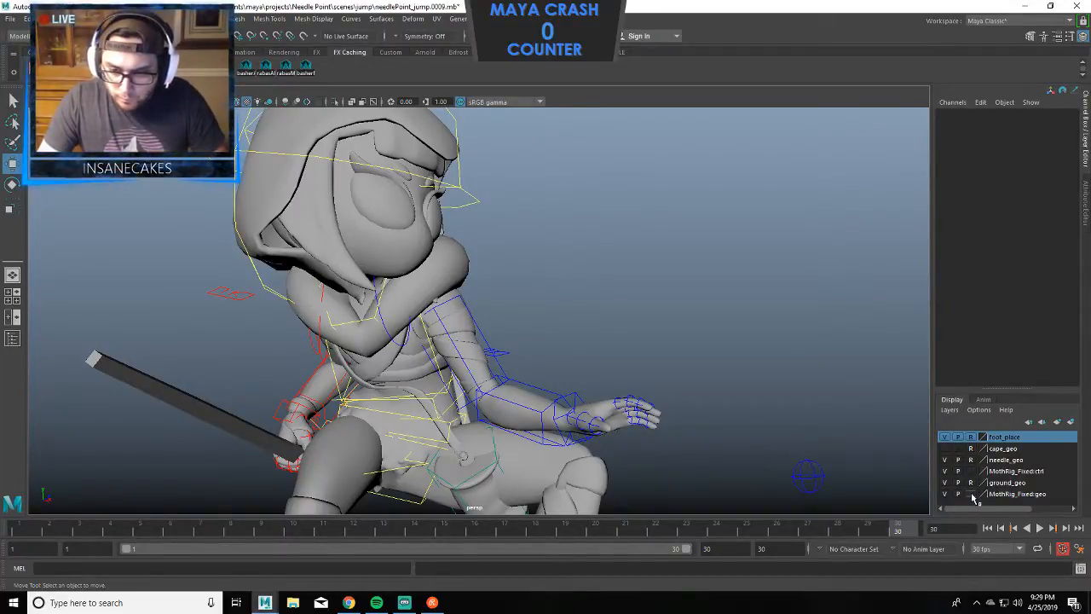
left_click(971, 494)
left_click(970, 494)
left_click(450, 265)
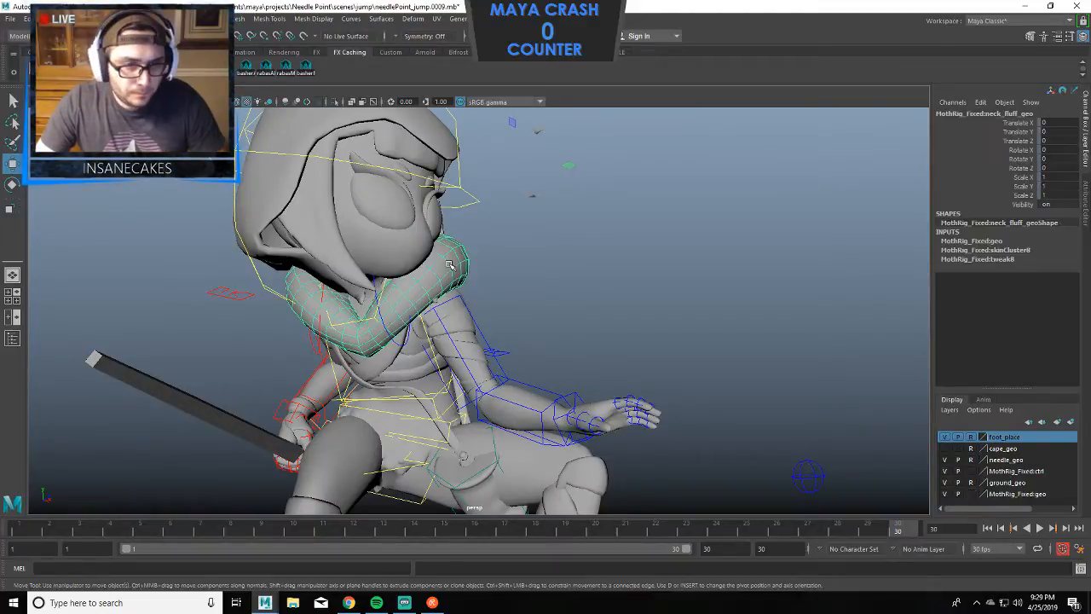
left_click(1013, 449)
right_click(1013, 449)
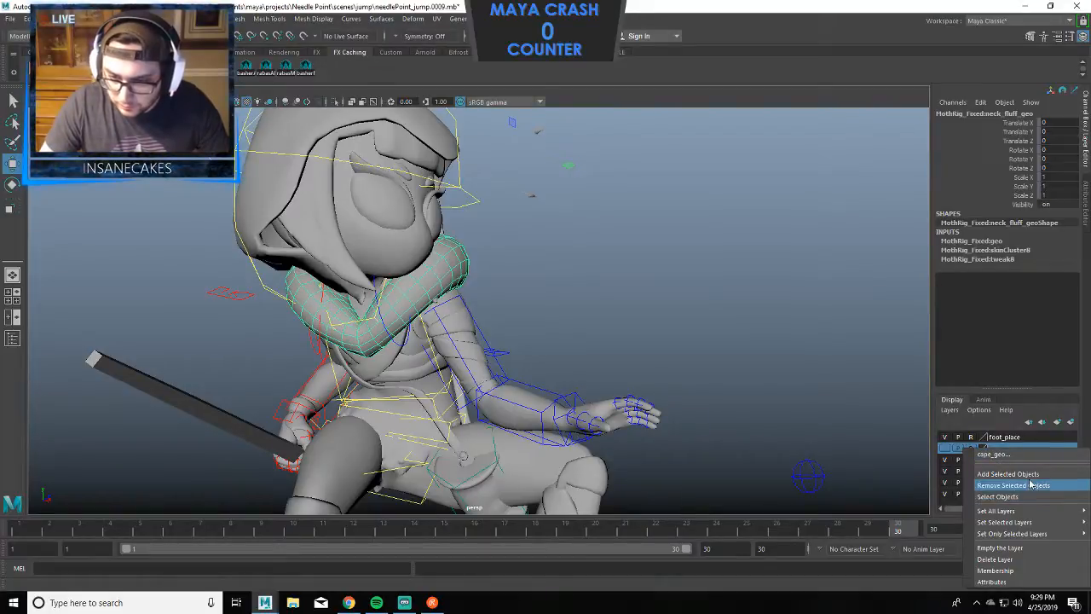
left_click(1027, 475)
left_click(840, 315)
Rotate the left clavicle control to Rotate Y about 22.5 and Z about 16.1.
left_click_drag(839, 314, 715, 321, "alt")
left_click(339, 331)
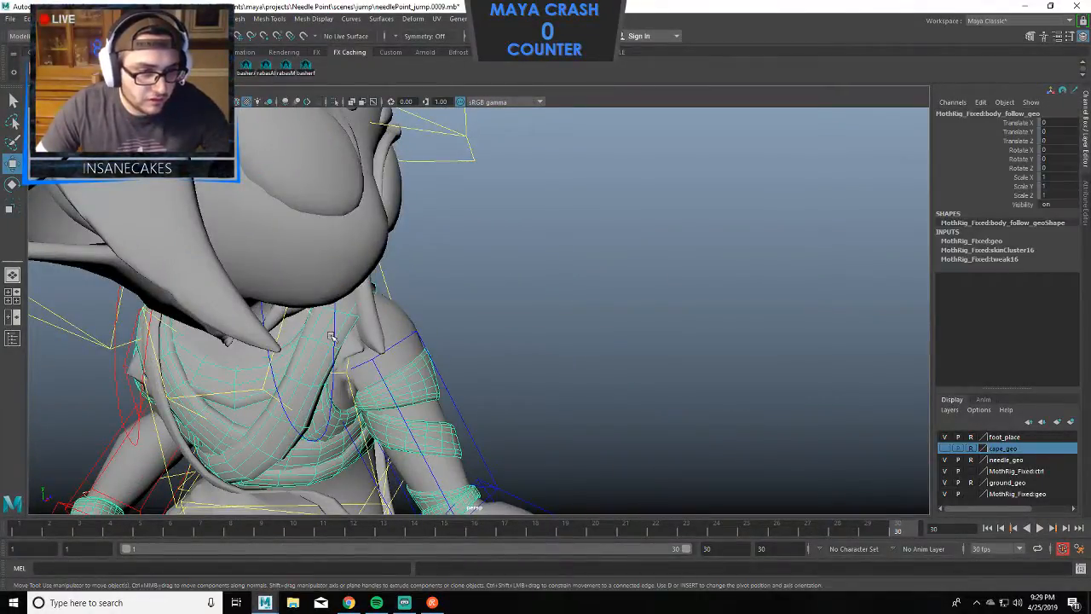
left_click(333, 338)
left_click_drag(377, 341, 467, 285, "alt")
key("e")
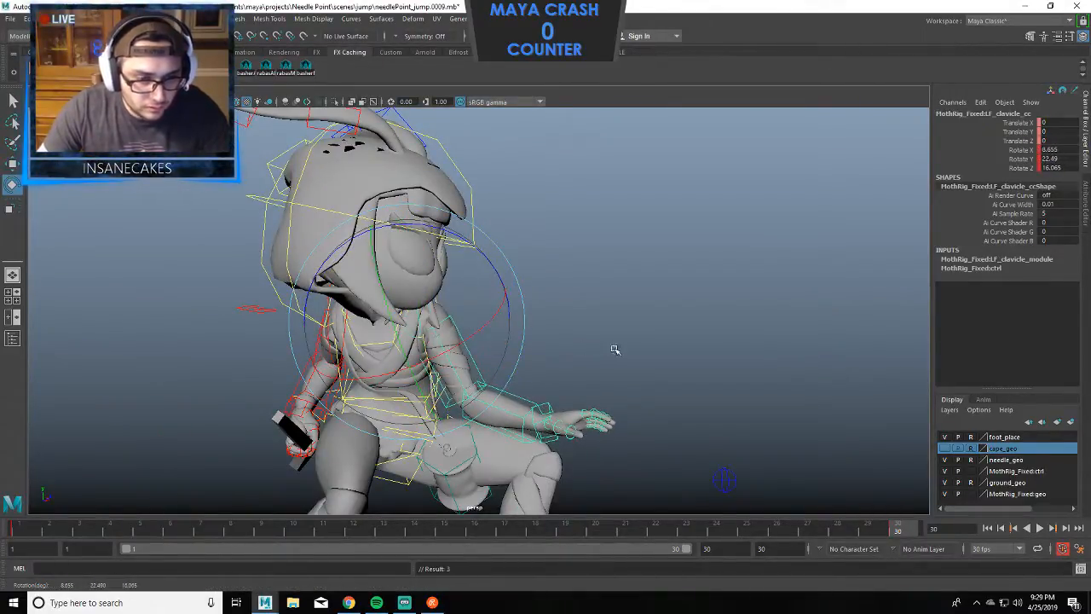
left_click_drag(620, 336, 568, 327, "alt")
left_click(566, 328)
Raise the left upper arm FK control forward, to Rotate X about -24.7, Y about 33.9 and Z about 44.3.
left_click(458, 376)
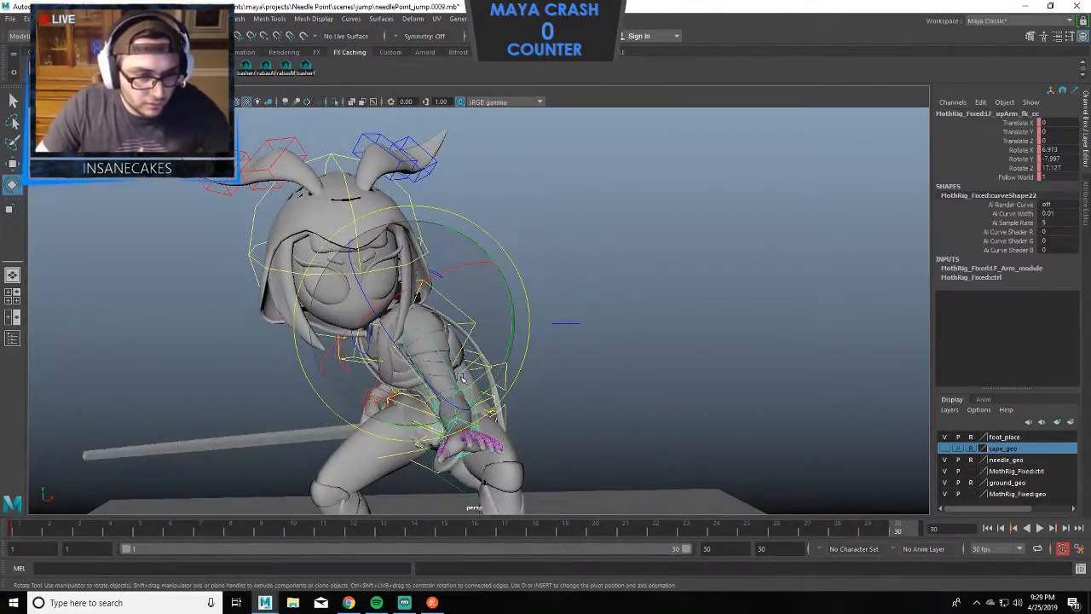
left_click_drag(460, 376, 548, 383)
left_click(565, 346)
Bend the left lower arm FK control further so the hand rises in front of the face.
left_click(519, 327)
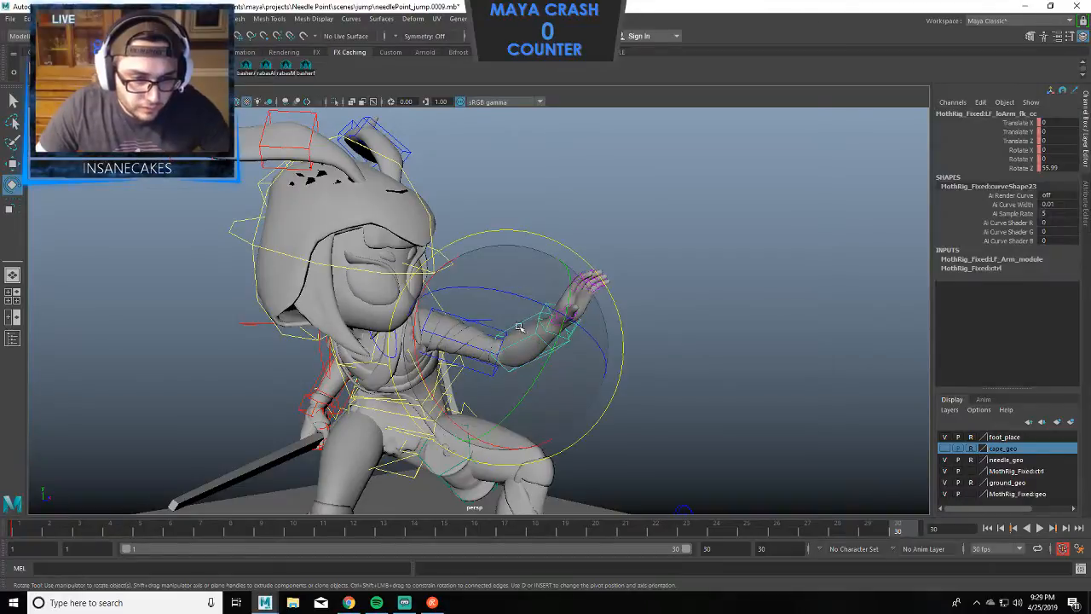
left_click_drag(530, 296, 458, 288)
left_click(571, 283)
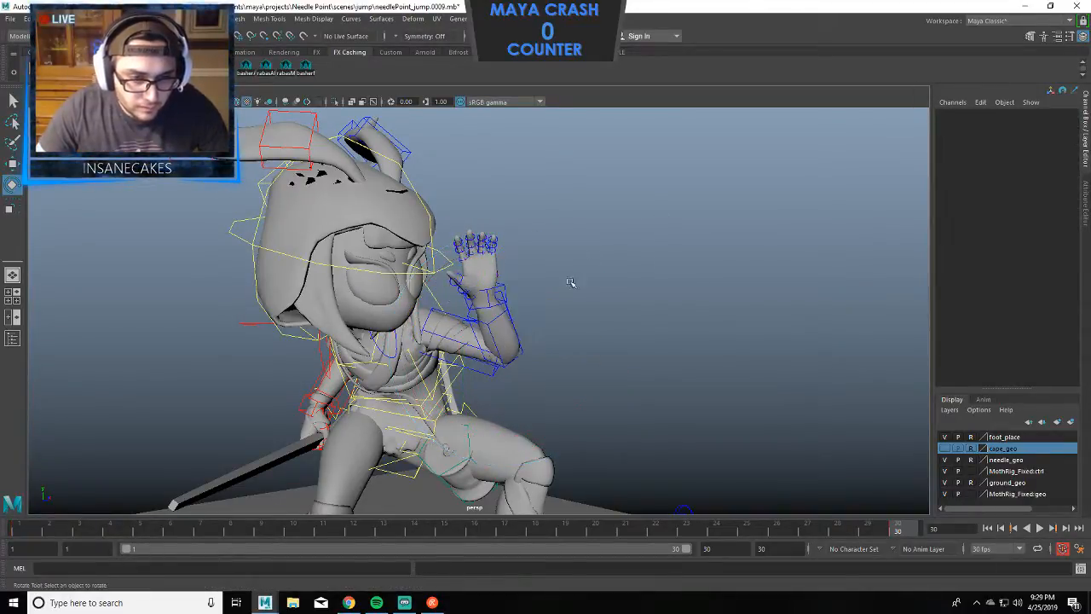
Set the MothRig_Fixed:geo layer back to reference so its meshes cannot be selected.
left_click(463, 333)
left_click(468, 321)
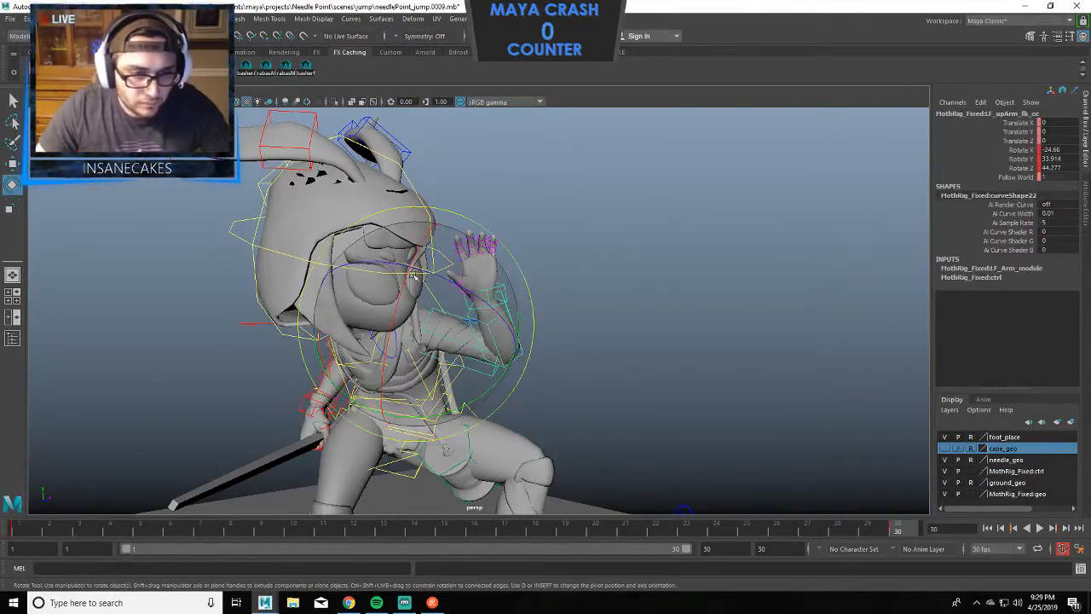
left_click(970, 494)
left_click(676, 366)
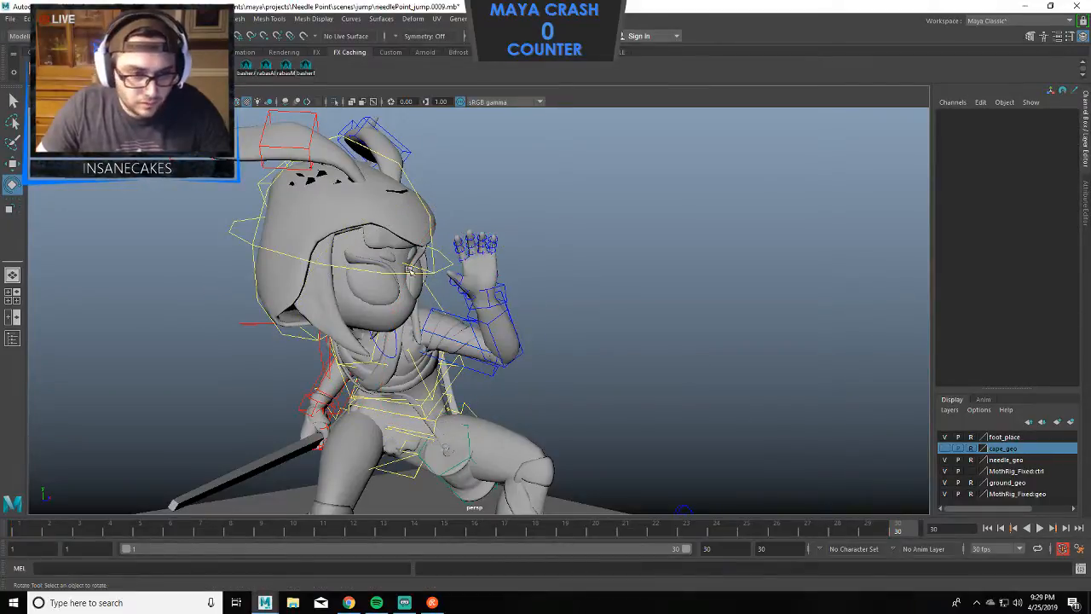
Rotate the left upper arm FK control to a Rotate X of about 1.3, bringing the forearm across the body.
left_click(460, 342)
left_click_drag(411, 259, 409, 300)
left_click_drag(519, 266, 554, 260, "alt")
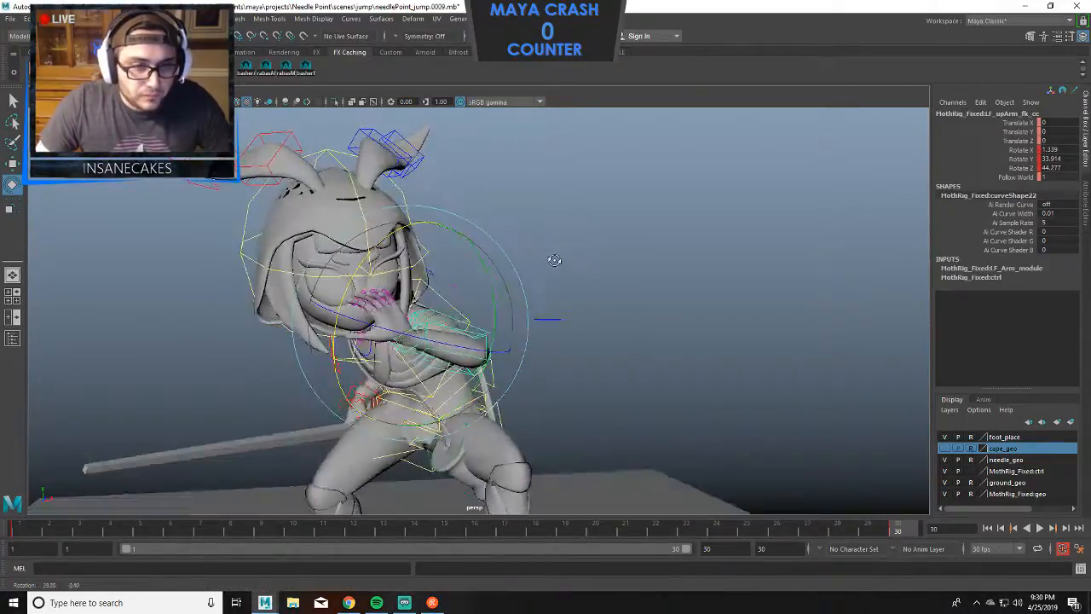
left_click(552, 262)
Rotate the left wrist FK control to Rotate X about 36.8, Y about 6.8 and Z about 8.8.
left_click(407, 351)
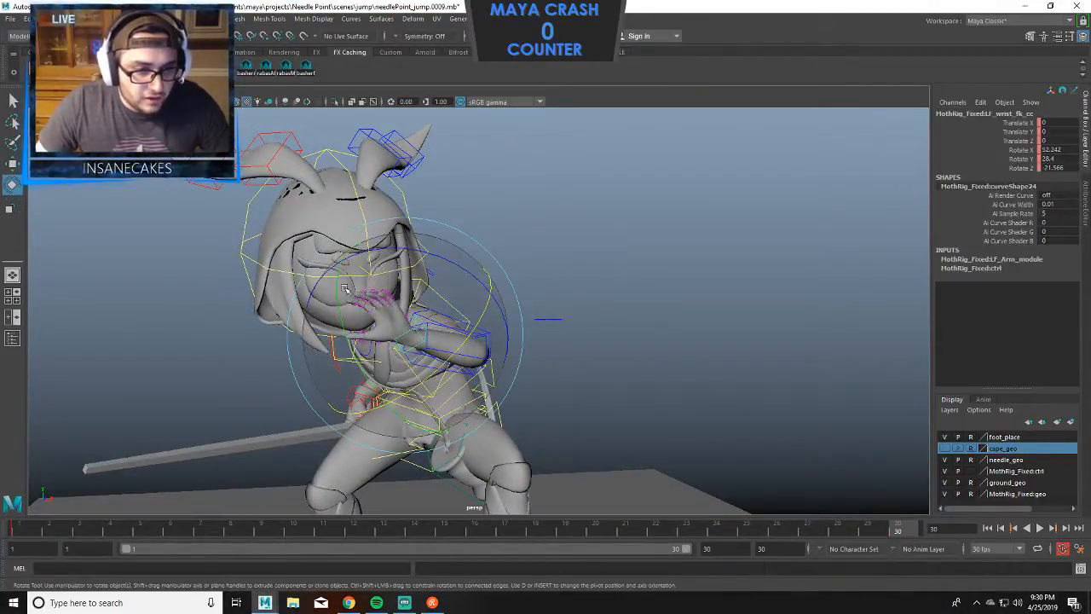
left_click_drag(369, 284, 362, 402)
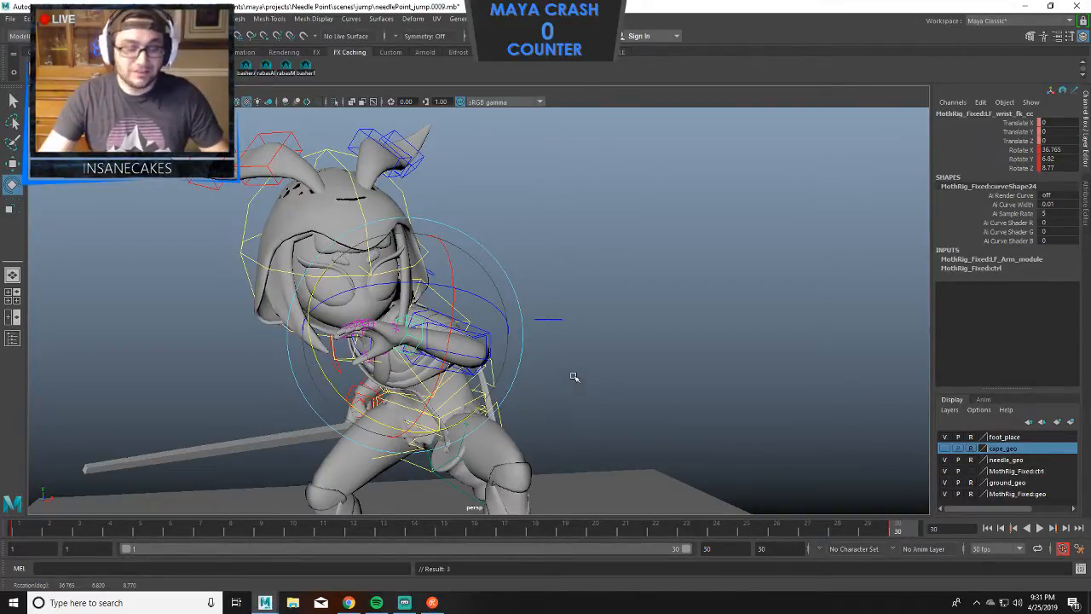
scroll(590, 323, "down", 1)
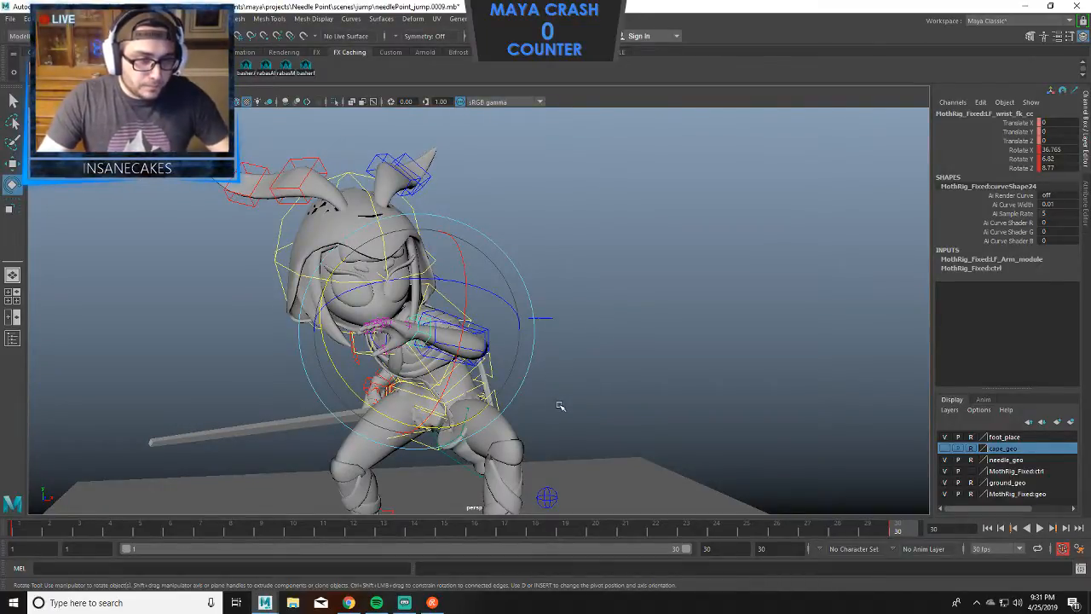
left_click_drag(559, 405, 789, 213, "alt")
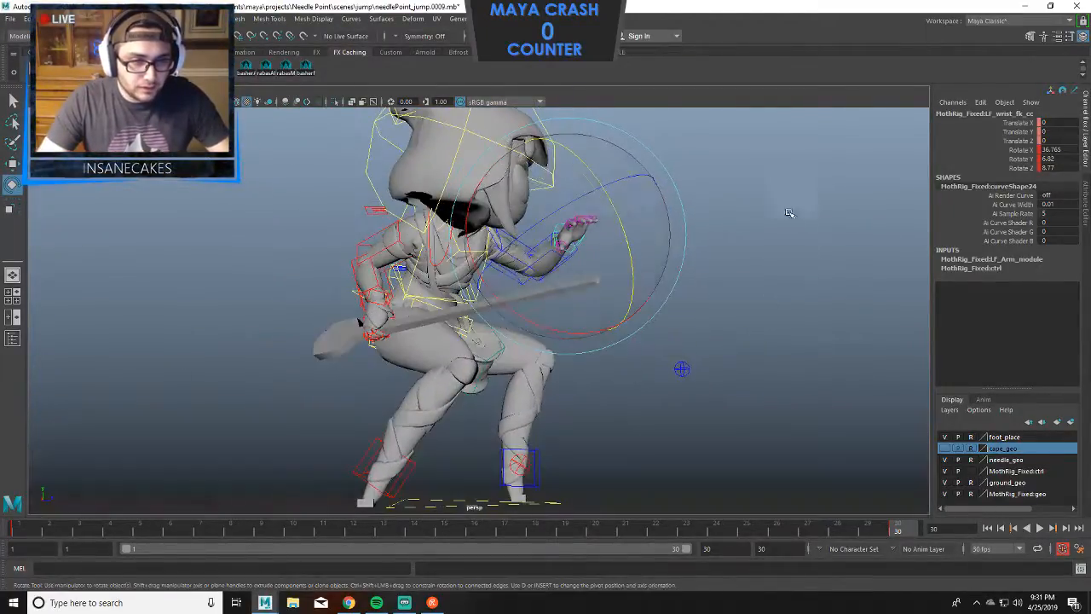
Rotate the right upper arm FK control so the needle arm reaches back behind the body.
left_click(390, 243)
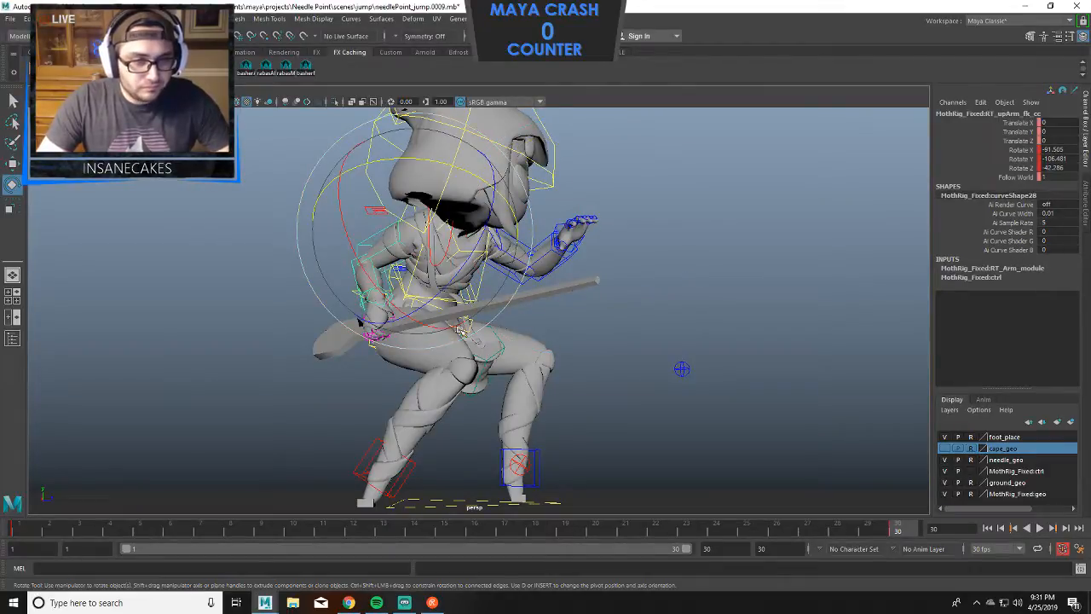
mouse_move(577, 341)
left_mouse_down("alt")
mouse_move(477, 369)
mouse_move(567, 353)
left_mouse_up("alt")
left_click_drag(409, 277, 314, 249)
left_click_drag(404, 247, 552, 302)
Rotate the left upper arm FK control to about Rotate X 43.3, Y 8.0 and Z 22.6, lowering the arm.
left_click(529, 227)
left_click(537, 229)
left_click_drag(533, 237, 518, 339)
left_click_drag(763, 220, 706, 229, "alt")
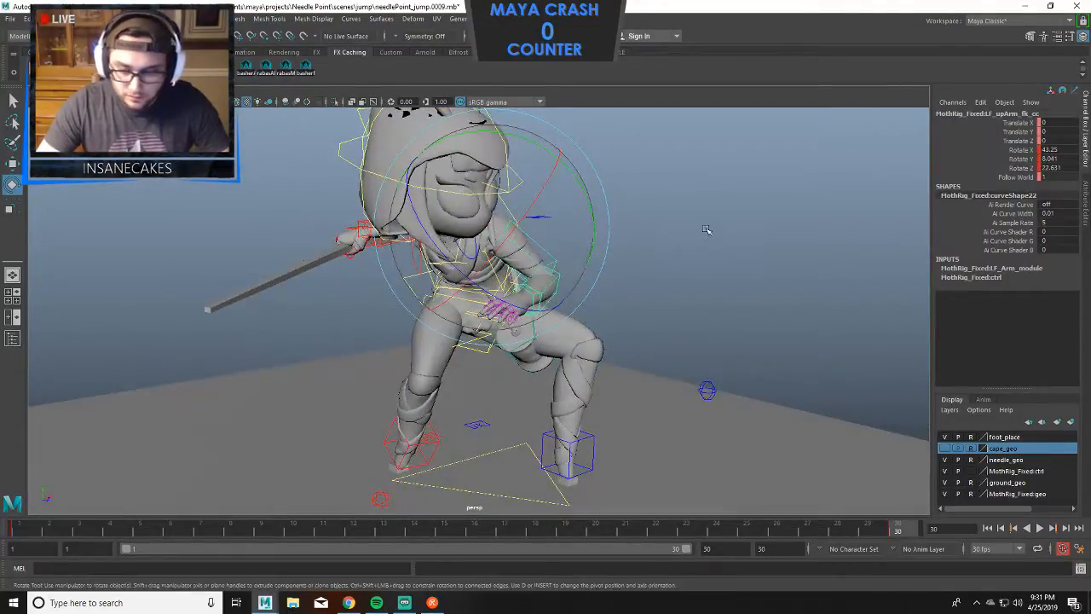
left_click(706, 229)
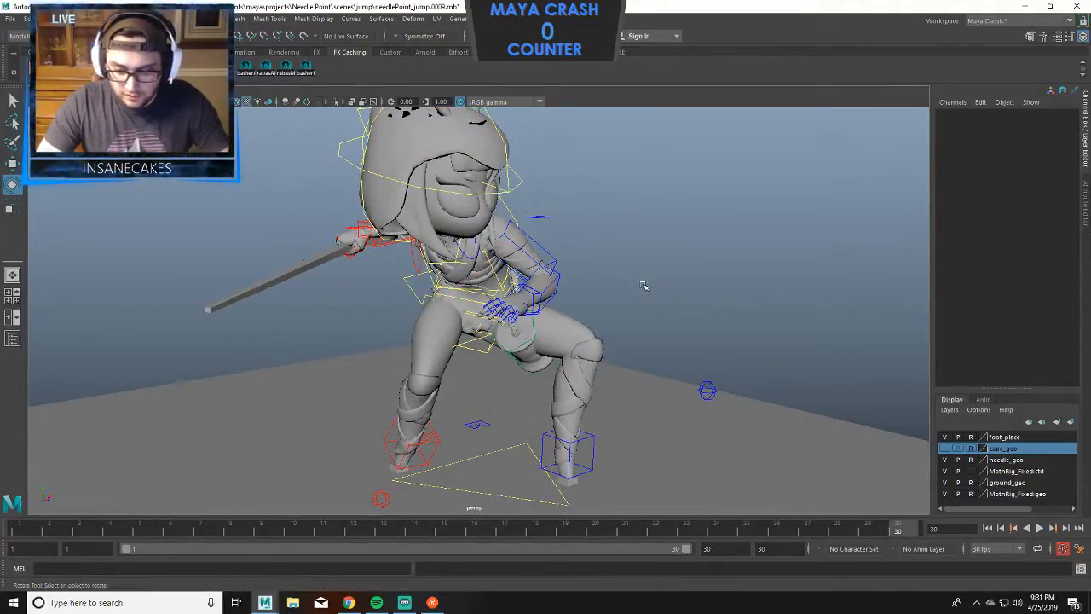
Bend the left lower arm FK control to a Rotate Z of about 112.6 and key it at frame 30.
left_click(554, 290)
left_click_drag(602, 344, 562, 350)
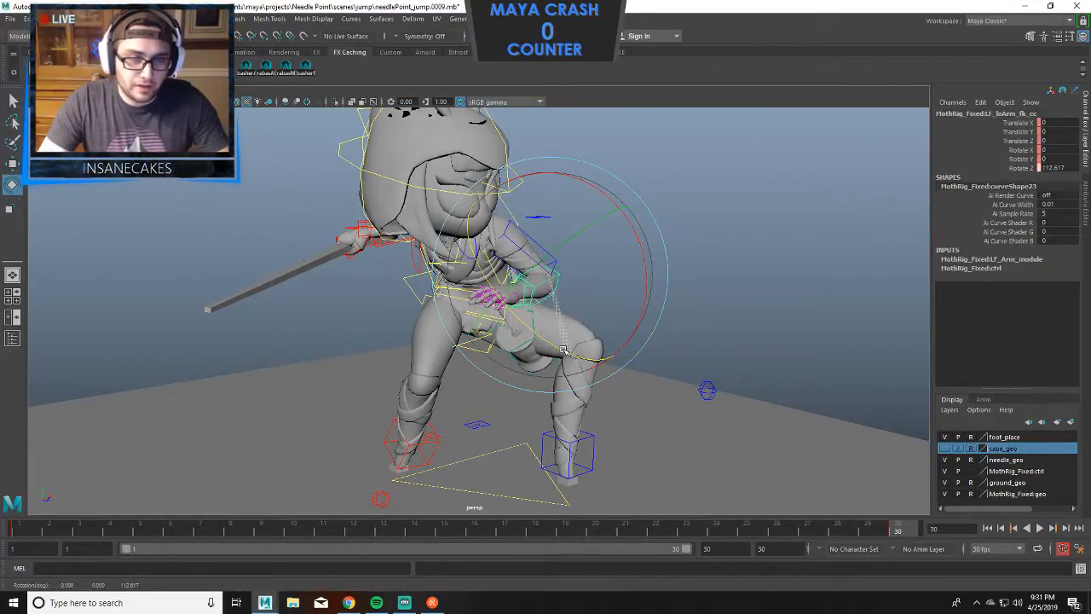
key("s")
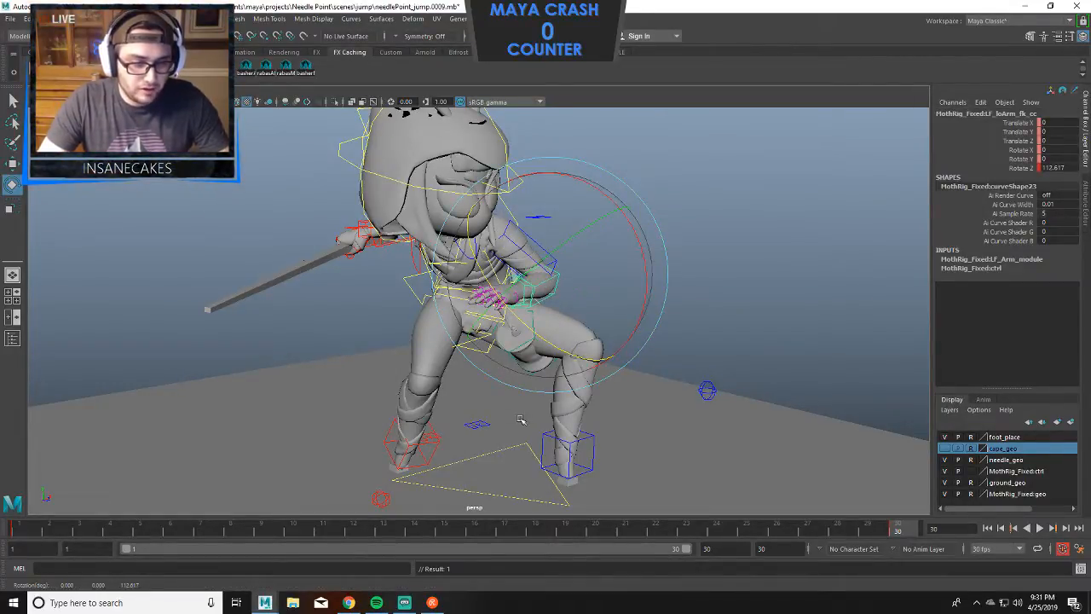
Switch to Streamlabs OBS and select the Intro scene.
left_click(402, 604)
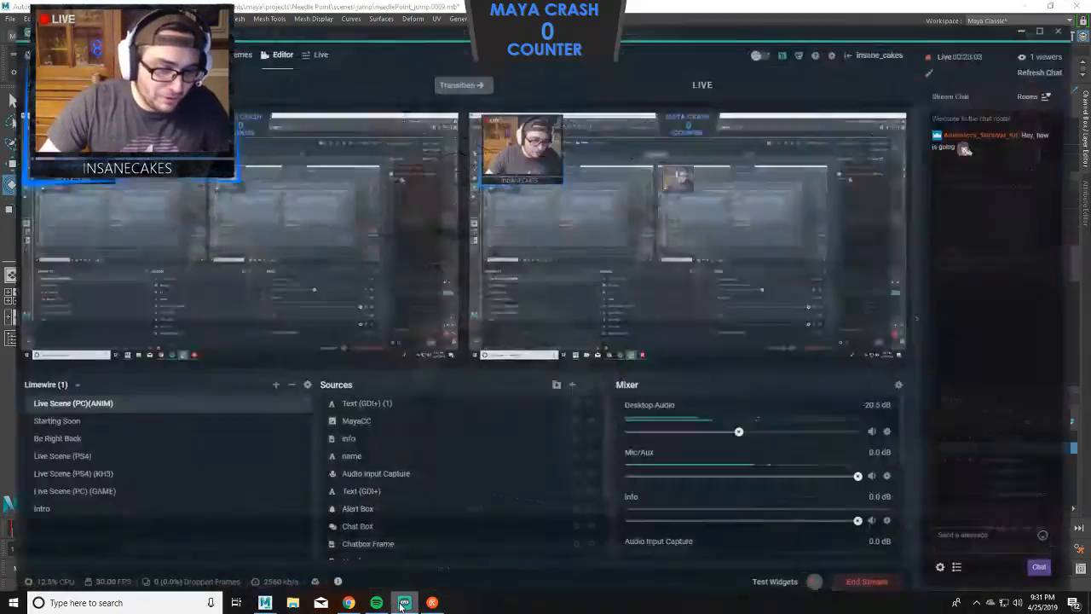
left_click(36, 501)
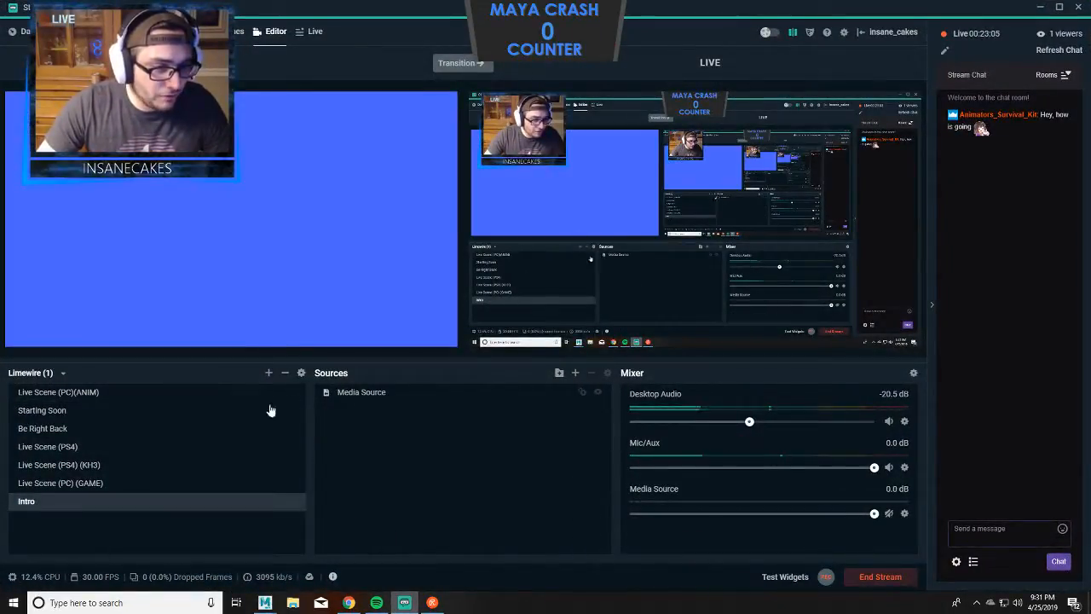
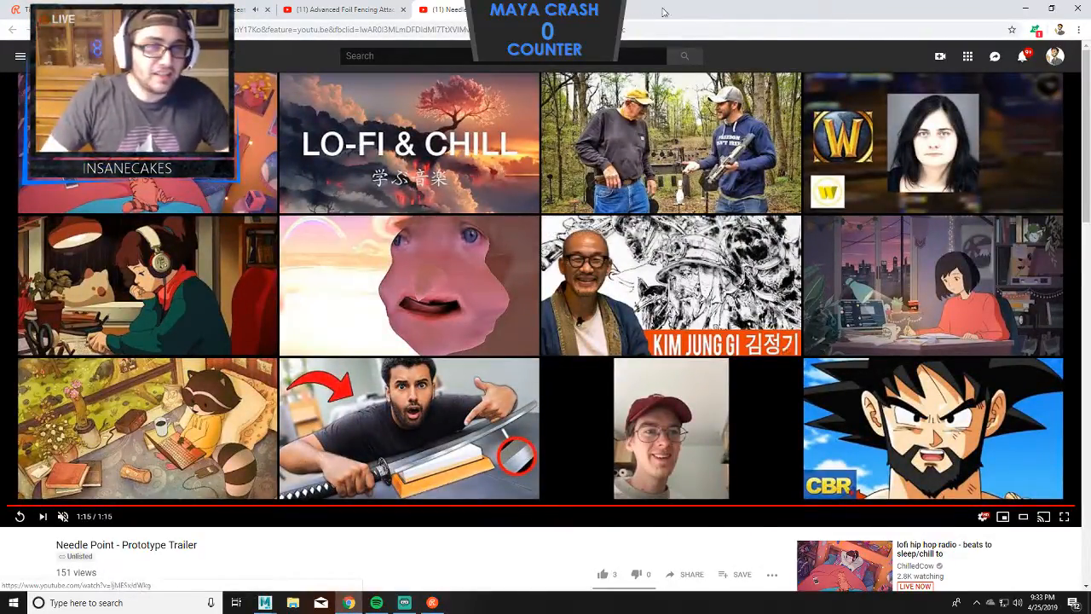
Close the Needle Point prototype trailer in the browser and return to Maya.
key("ctrl+w")
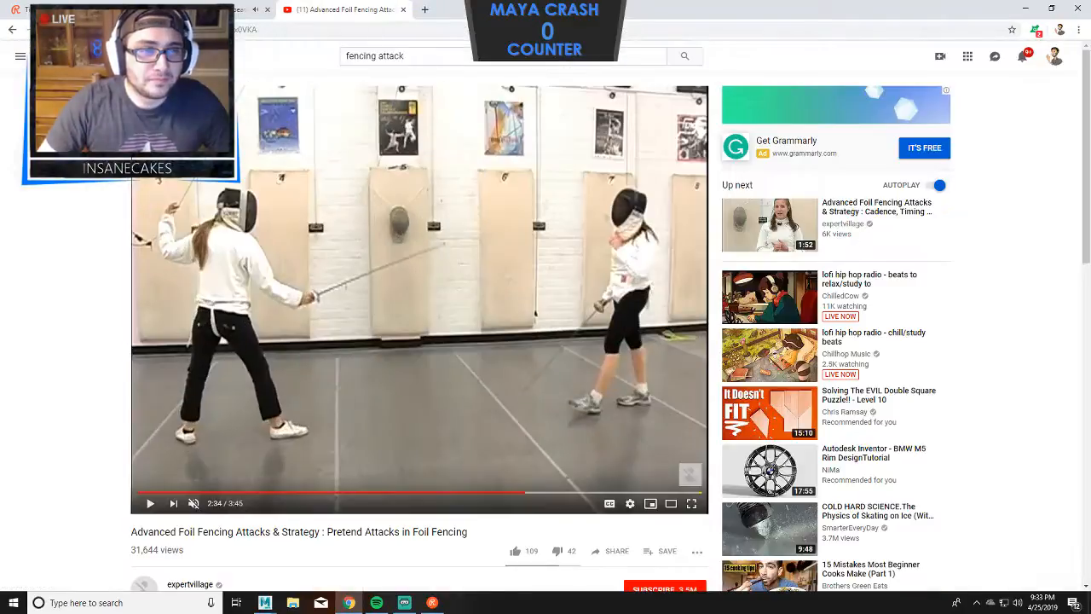
left_click(1035, 8)
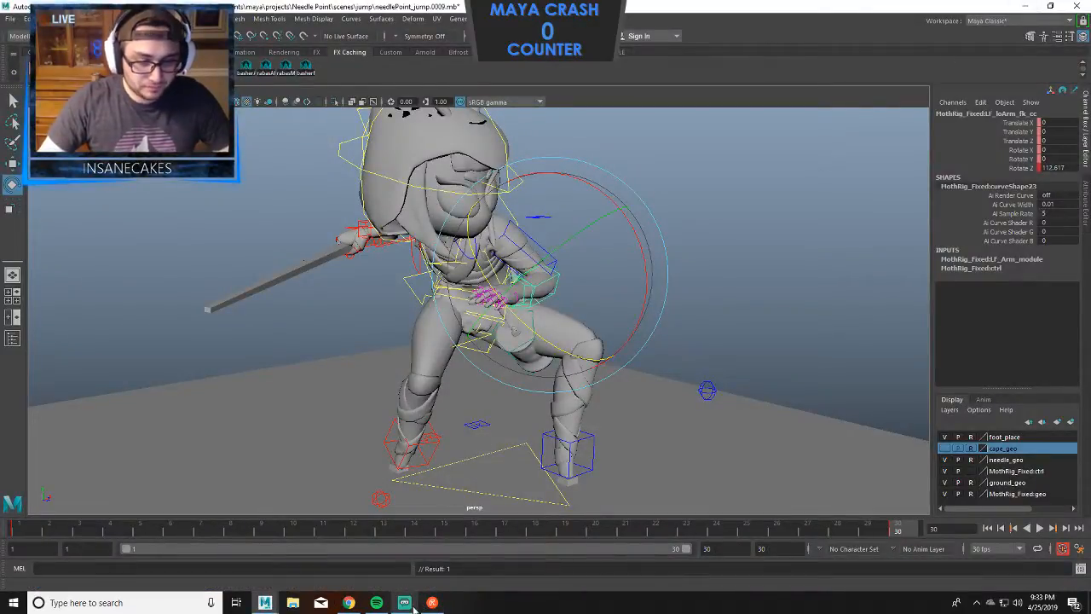
mouse_move(413, 605)
mouse_move(423, 577)
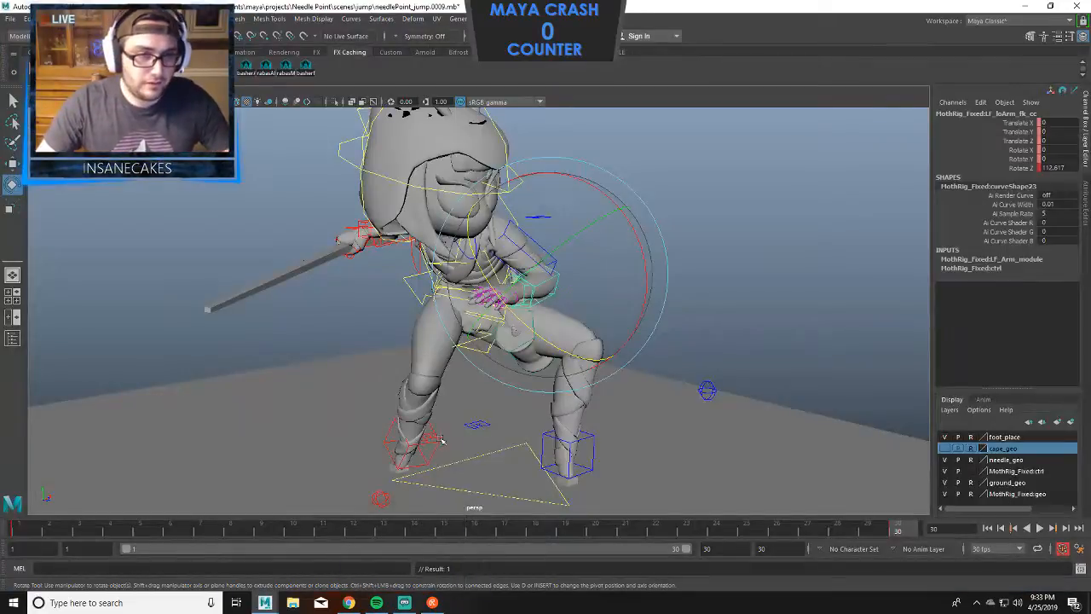
Straighten the right lower arm FK control to Rotate Z about 43.1 and move the spool control to about X -1.3, Y 4.7, Z 3.4.
left_click(737, 305)
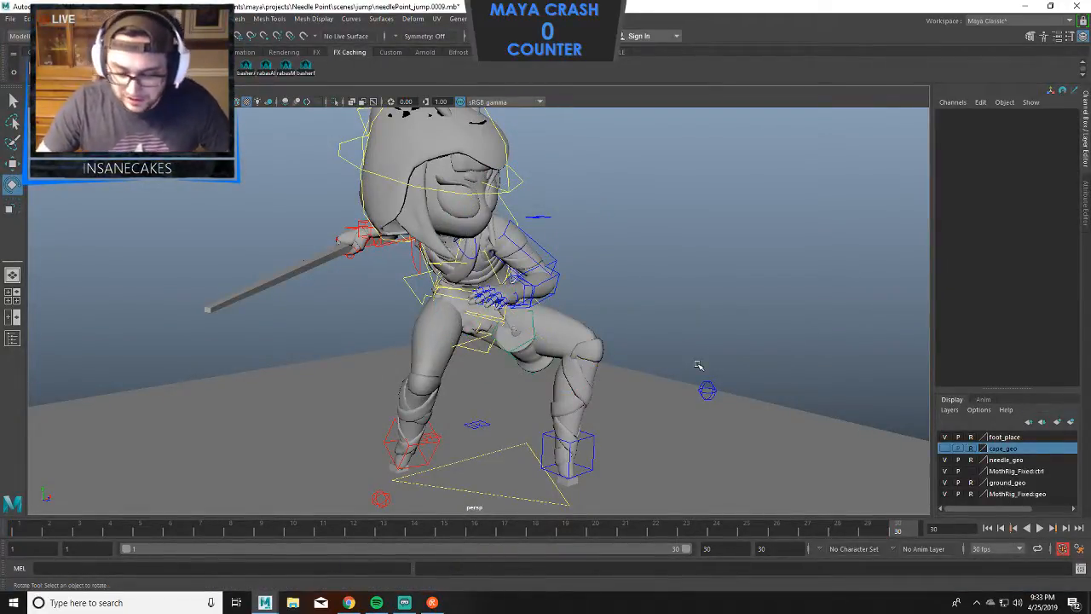
left_click_drag(627, 177, 636, 258, "alt")
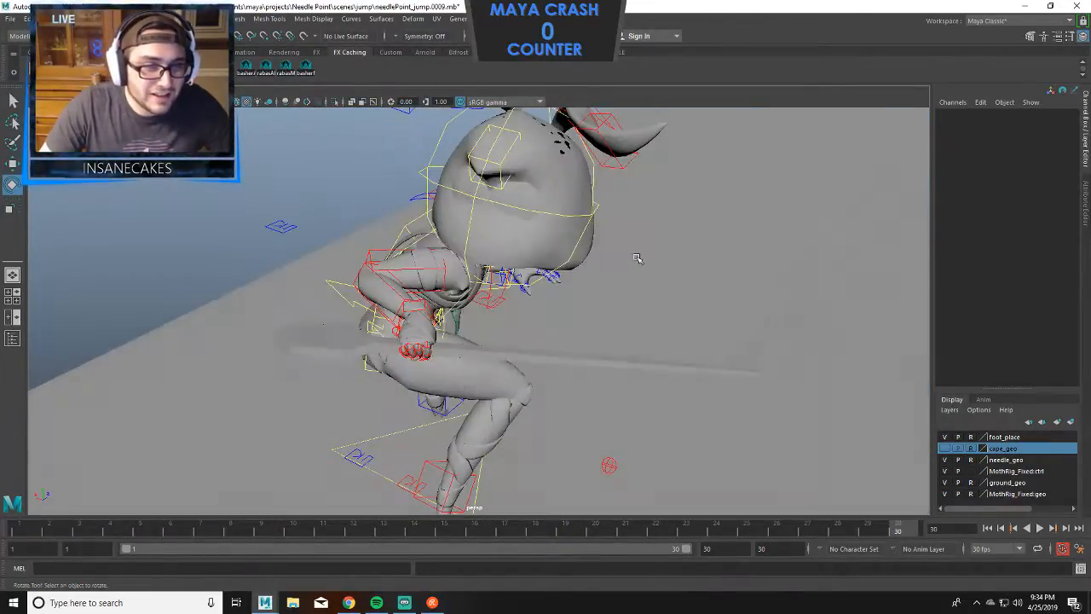
left_click(392, 293)
left_click_drag(393, 290, 535, 294)
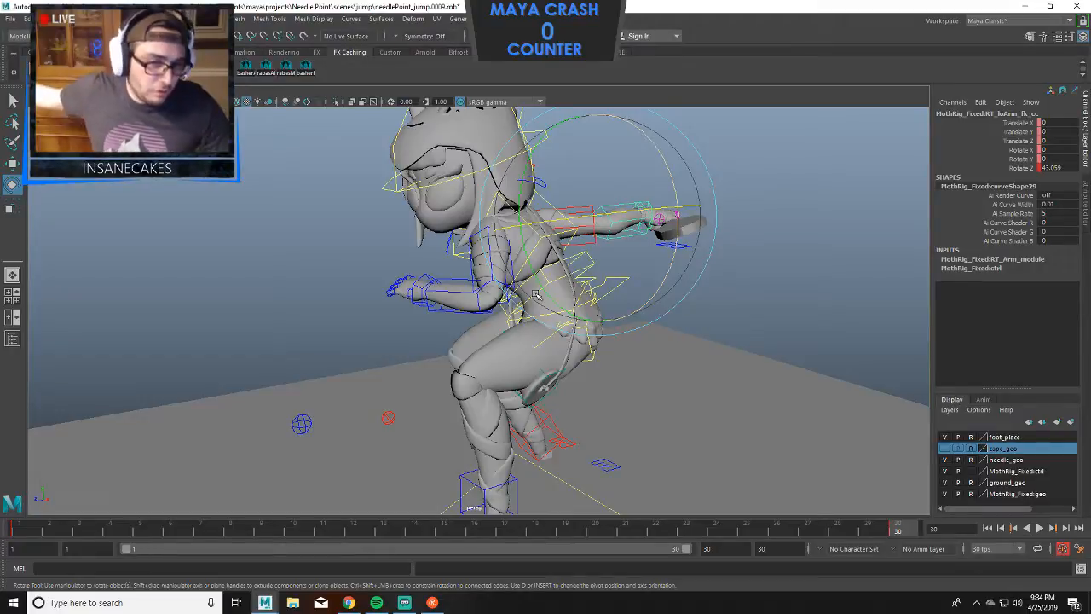
left_click_drag(621, 302, 657, 348, "alt")
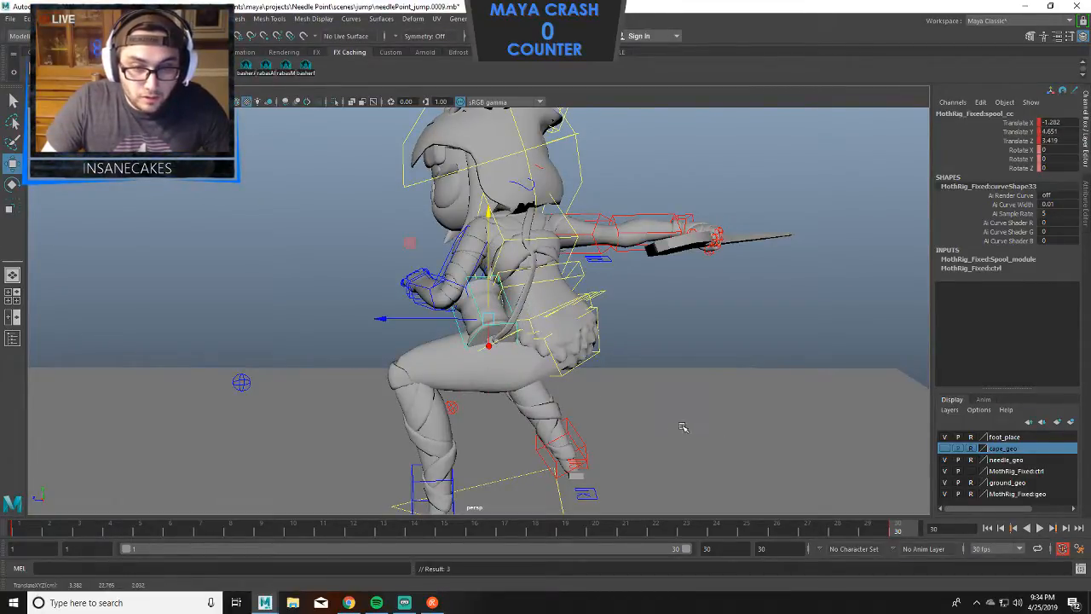
Move the pose keys of all the rig controls to frame 7 and compare that pose with frame 1.
right_click_drag(681, 426, 665, 191, "alt")
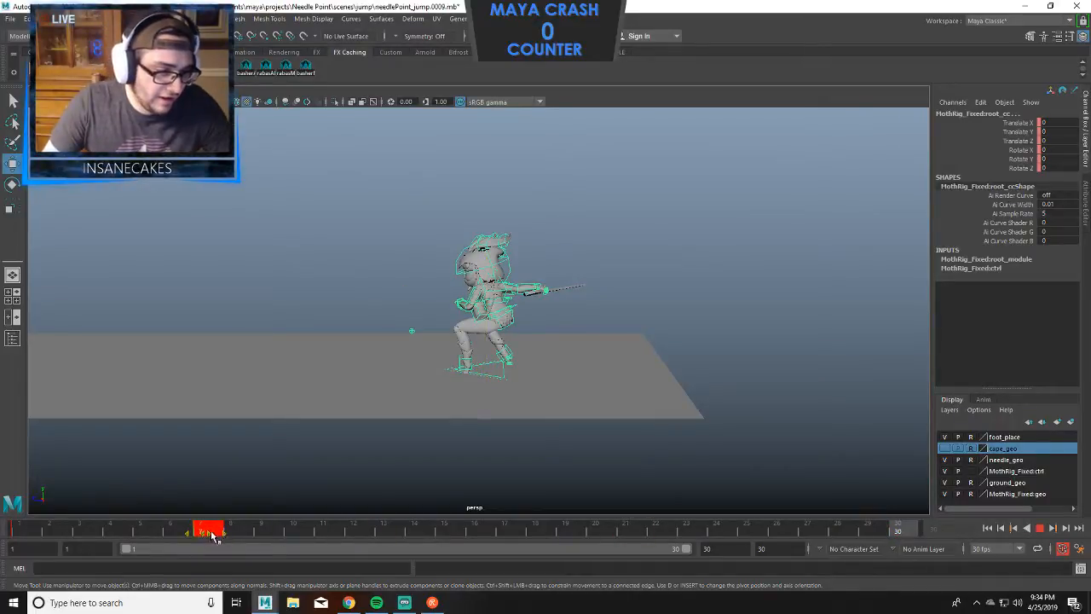
left_click(599, 395)
left_click_drag(596, 187, 371, 426)
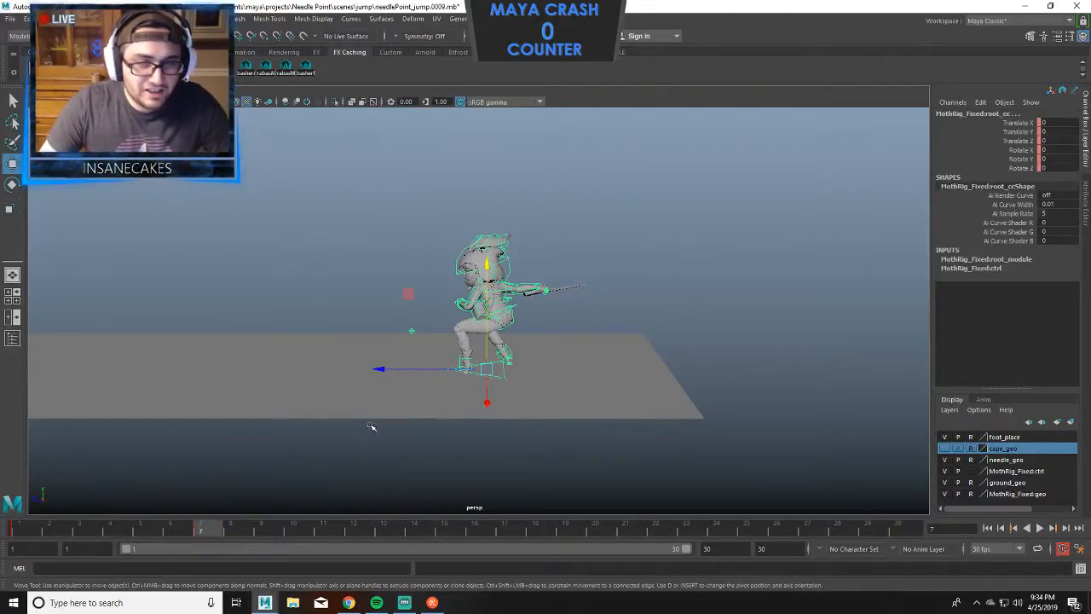
right_click_drag(518, 409, 669, 402, "alt")
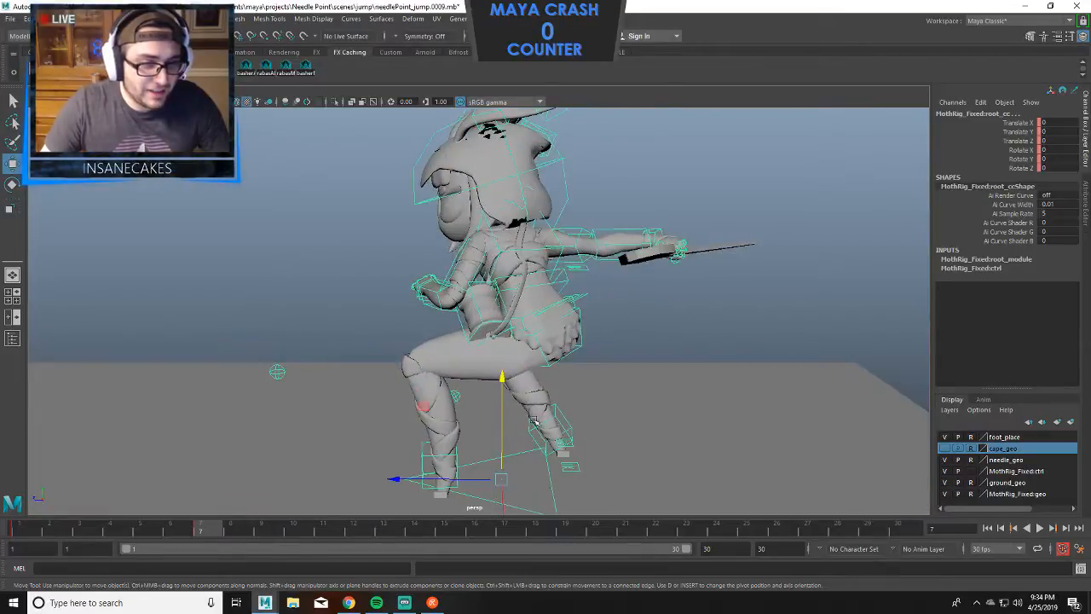
left_click_drag(503, 400, 675, 402, "alt")
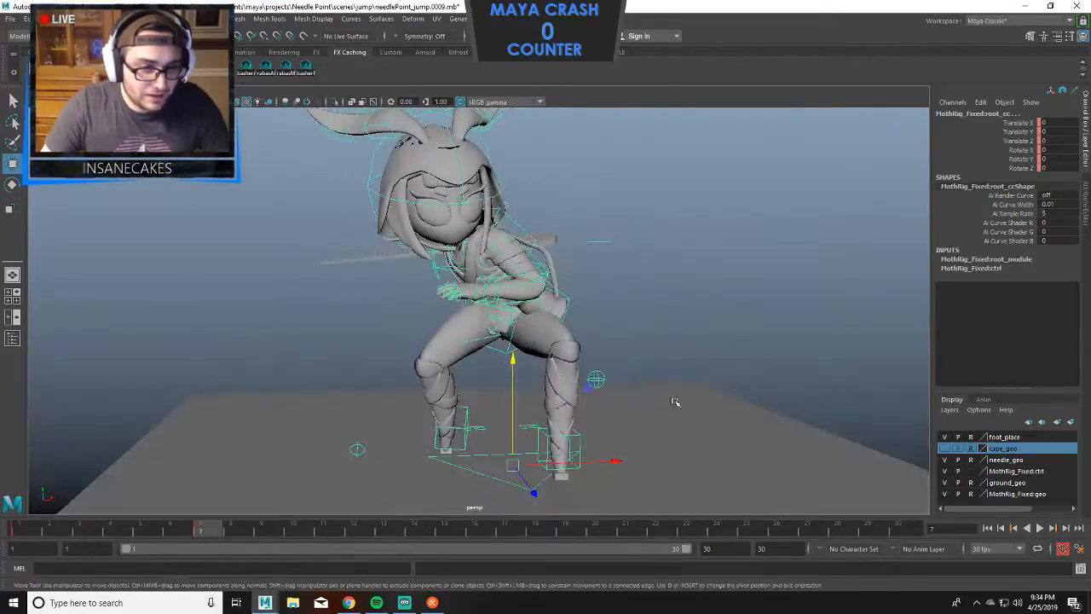
left_click(24, 531)
left_click(198, 526)
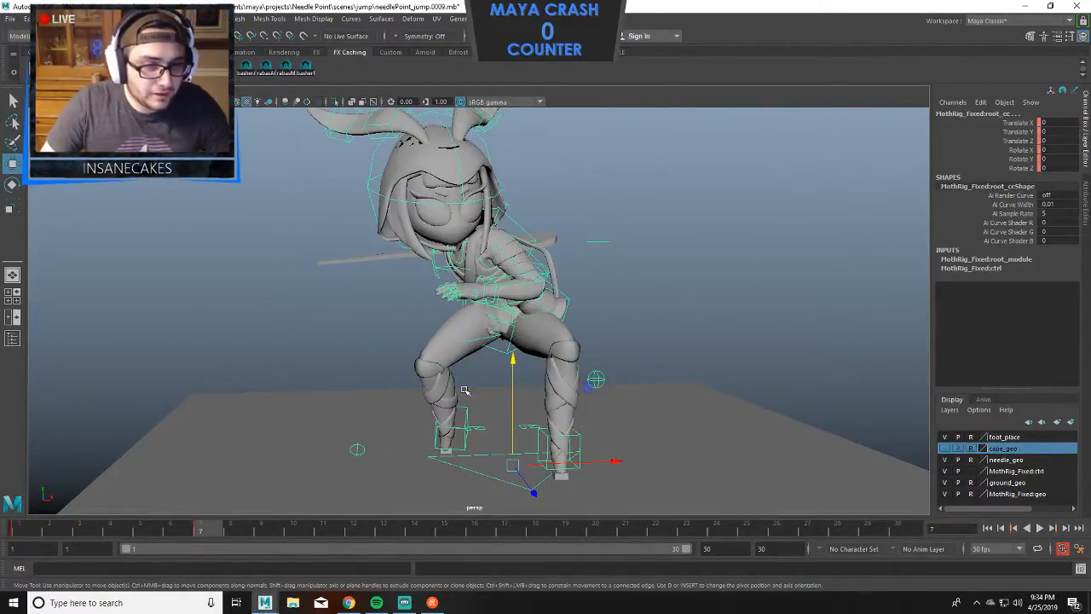
Set a key on the left clavicle control at frame 7.
left_click_drag(464, 391, 276, 287, "alt")
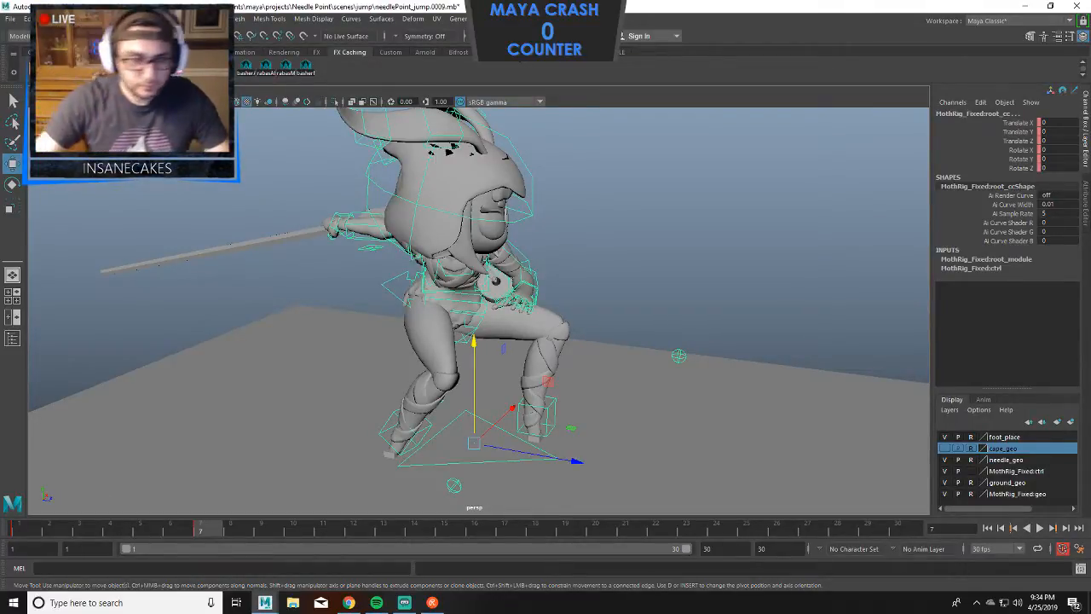
left_click_drag(466, 264, 541, 226, "alt")
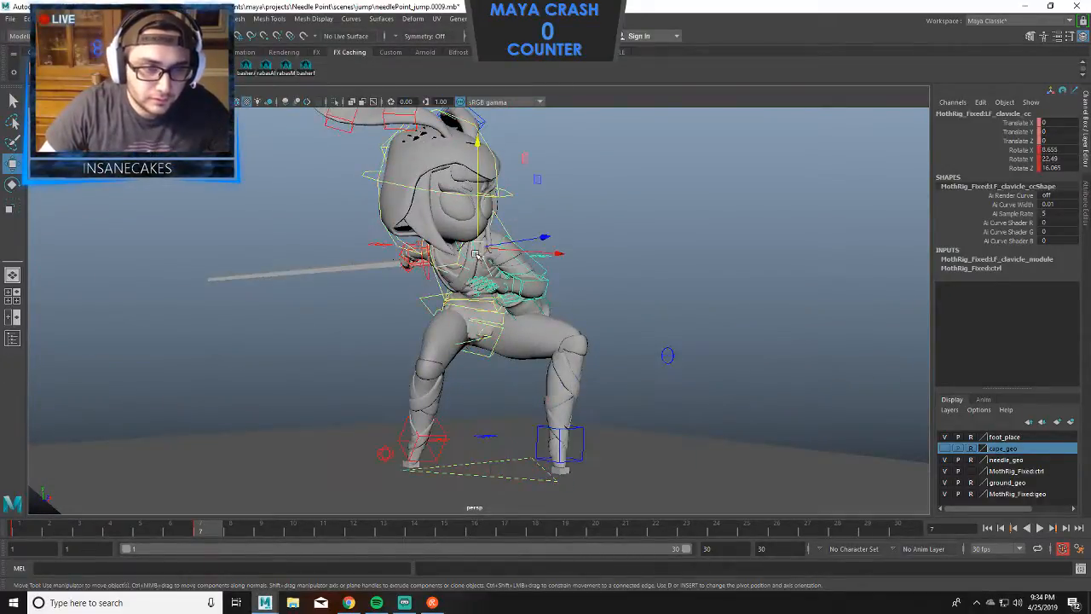
key("e")
key("s")
Rotate the right clavicle control to about Rotate X 29.1, Y 20.5 and Z -17.9.
left_click_drag(511, 204, 723, 188, "alt")
left_click(725, 189)
left_click(449, 238)
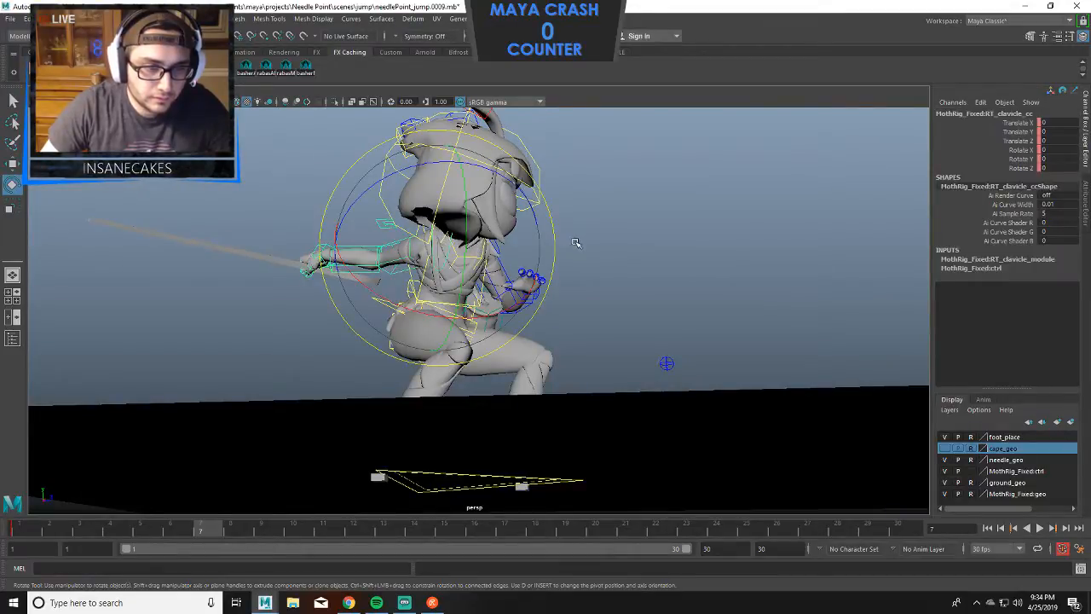
left_click_drag(576, 241, 508, 205, "alt")
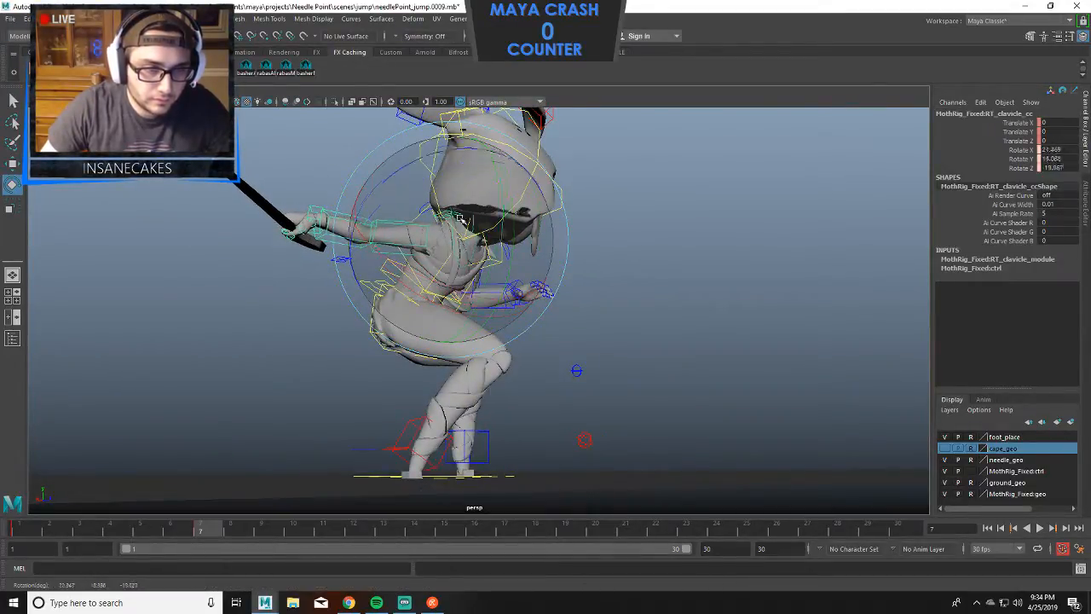
left_click_drag(635, 181, 514, 177, "alt")
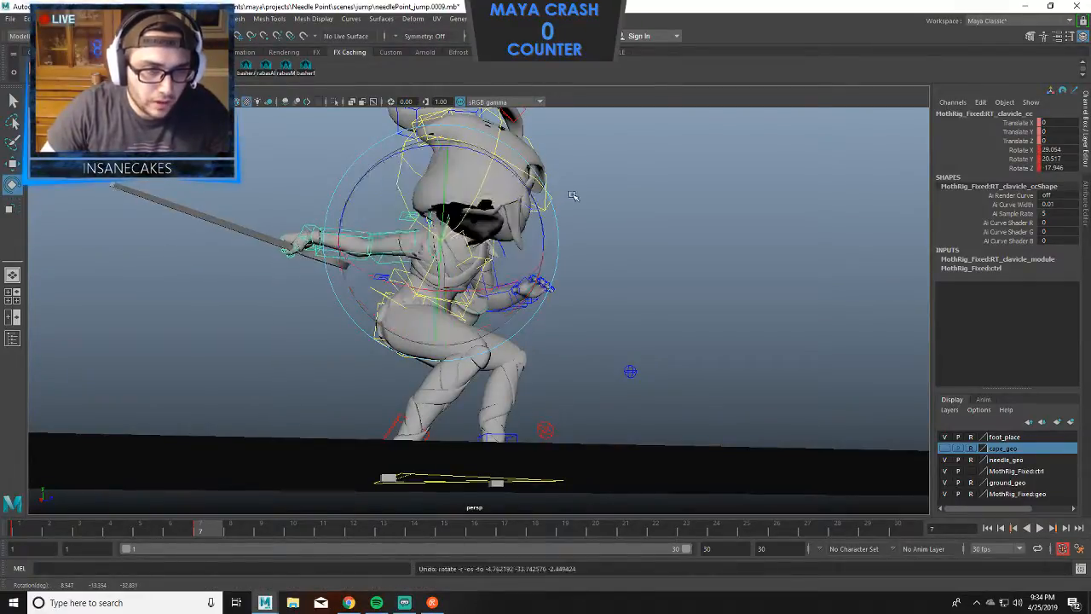
Refine the right clavicle control's rotation to about X 26.9, Y 15.8 and Z -32.6.
right_click_drag(573, 196, 630, 202, "alt")
middle_click_drag(554, 205, 484, 349, "alt")
right_click_drag(484, 349, 537, 341, "alt")
left_click_drag(494, 332, 448, 297, "alt")
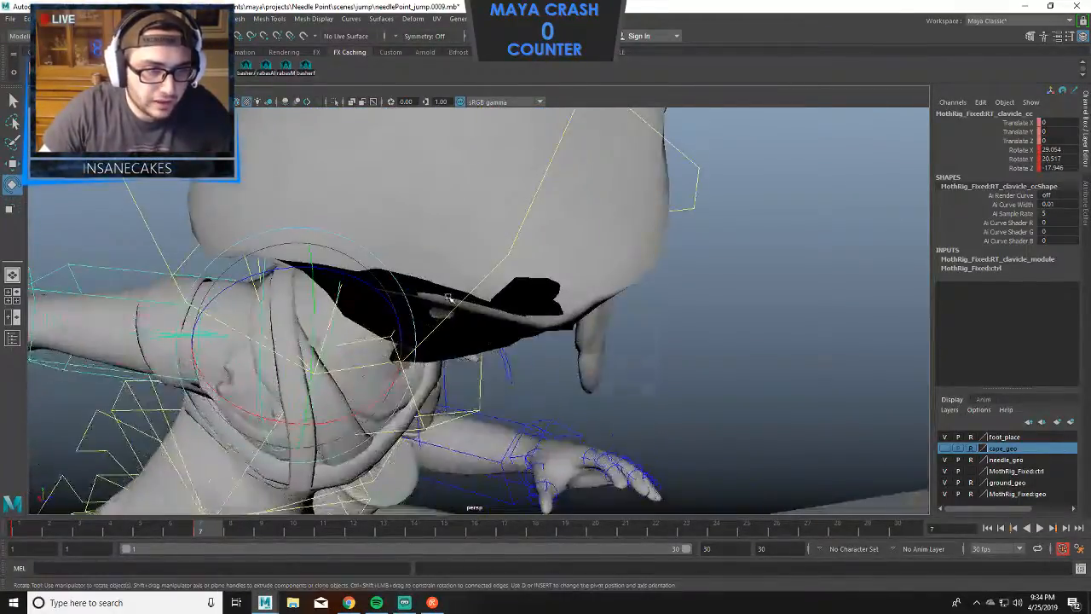
right_click_drag(449, 297, 410, 281, "alt")
mouse_move(409, 281)
left_mouse_down("alt")
mouse_move(521, 248)
mouse_move(465, 256)
mouse_move(426, 277)
left_mouse_up("alt")
left_click_drag(545, 303, 520, 307, "alt")
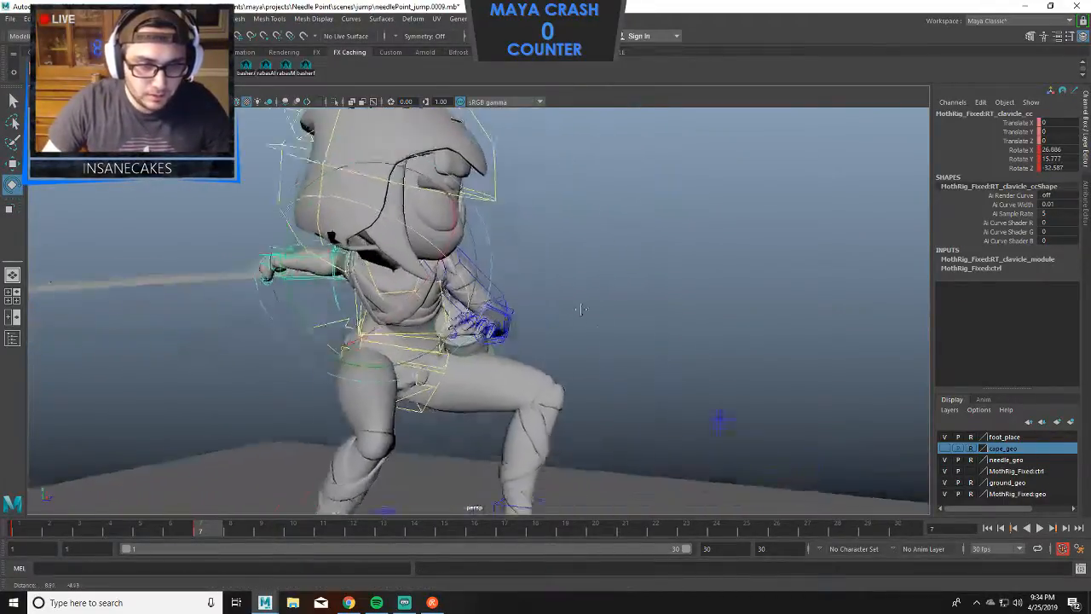
Rotate the right leg IK control to about Rotate X 36.5, Y 0.1 and Z 11.8.
middle_click_drag(533, 316, 460, 287, "alt")
right_click_drag(509, 292, 435, 285, "alt")
left_click_drag(511, 285, 409, 290, "alt")
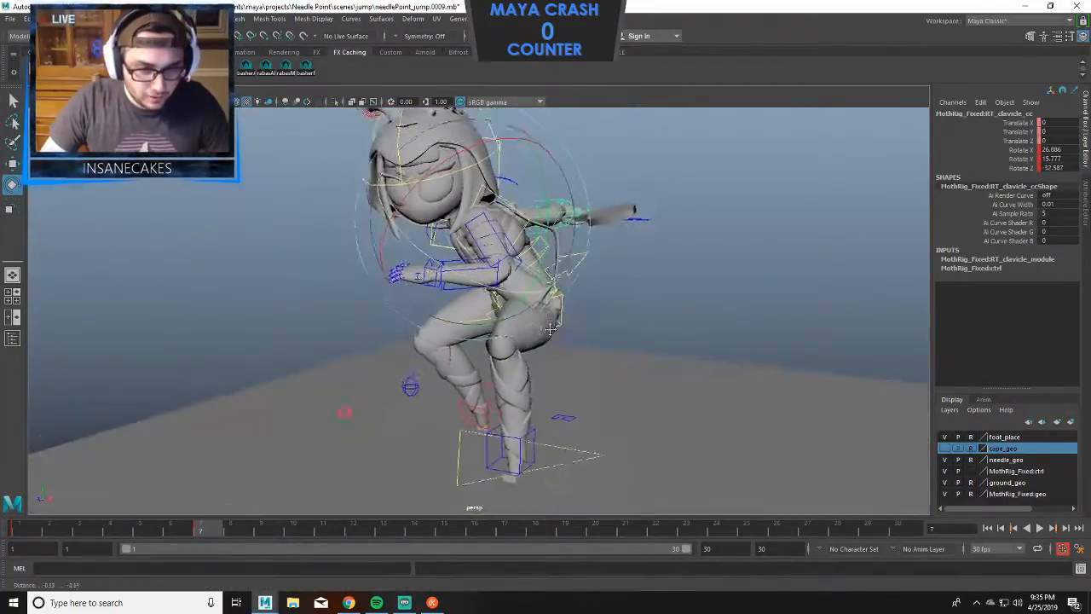
right_click_drag(502, 293, 558, 297, "alt")
left_click_drag(558, 298, 493, 295, "alt")
left_click_drag(712, 320, 275, 289, "alt")
left_click_drag(703, 248, 457, 261, "alt")
middle_click_drag(522, 366, 494, 285, "alt")
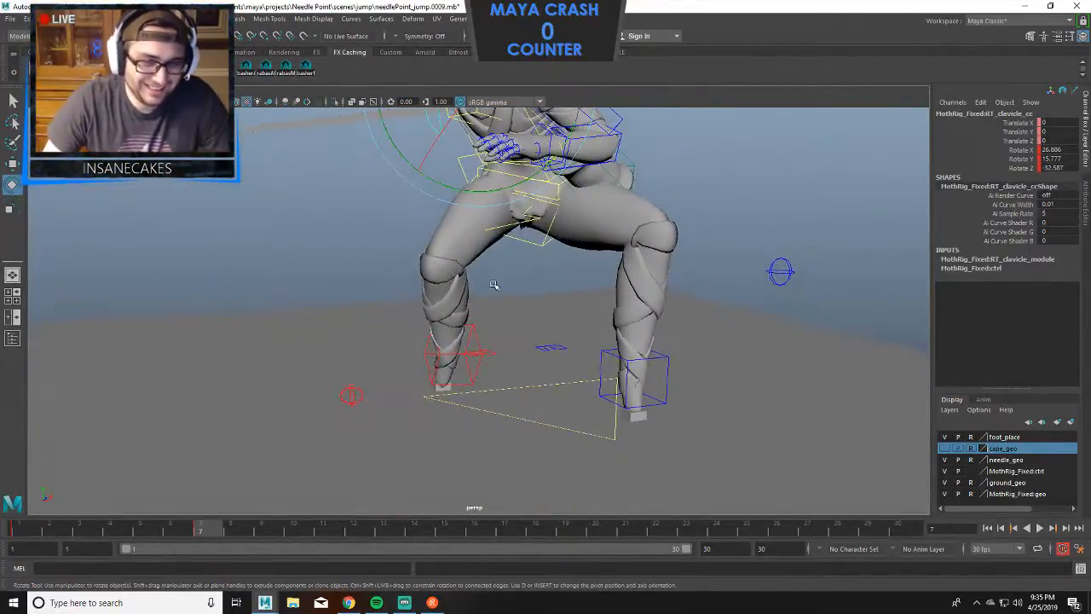
left_click(467, 358)
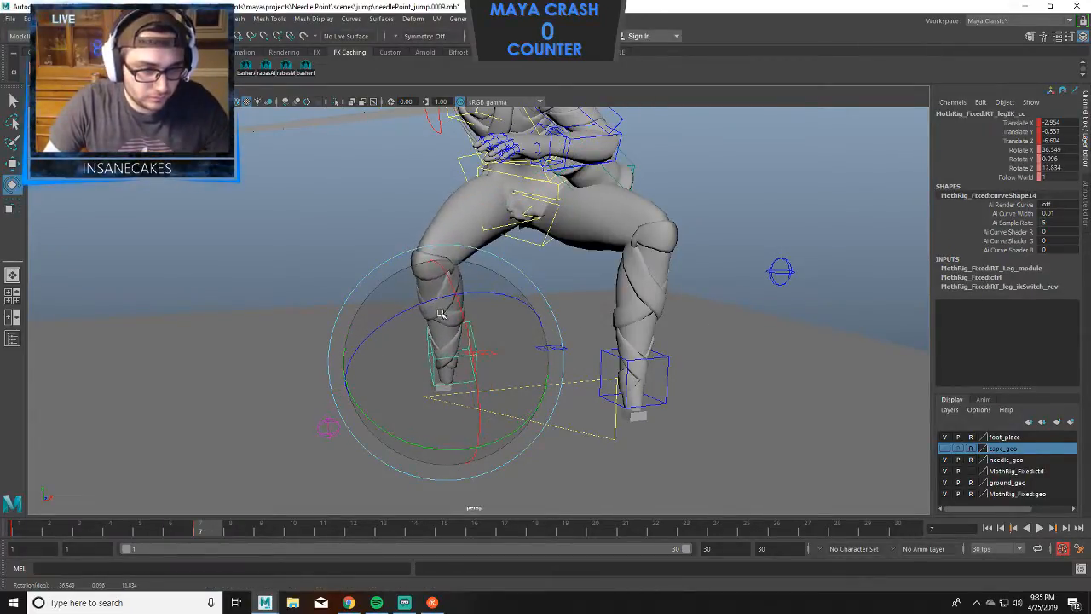
Fit the spool control against the hip at about Translate -0.8, 5.3, 3.8 and Rotate 36.0, -13.6, -7.4, and key it.
left_click_drag(499, 343, 620, 263, "alt")
right_click_drag(621, 263, 663, 294, "alt")
middle_click_drag(663, 294, 522, 288, "alt")
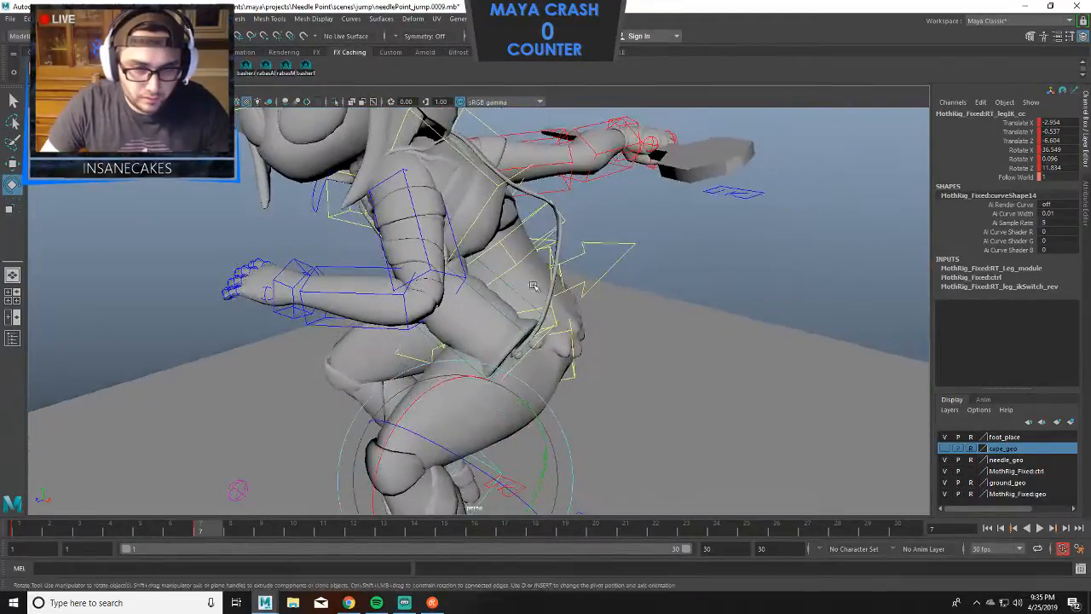
left_click(520, 290)
left_click(522, 294)
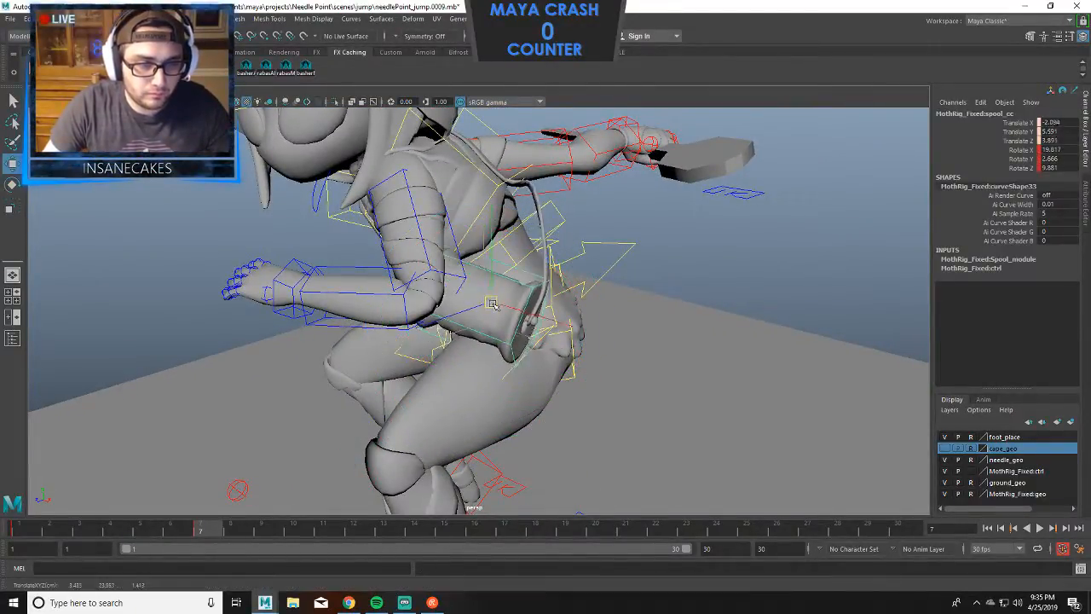
left_click_drag(577, 318, 465, 315, "alt")
key("e")
left_click_drag(293, 326, 558, 304)
left_click_drag(758, 237, 811, 246, "alt")
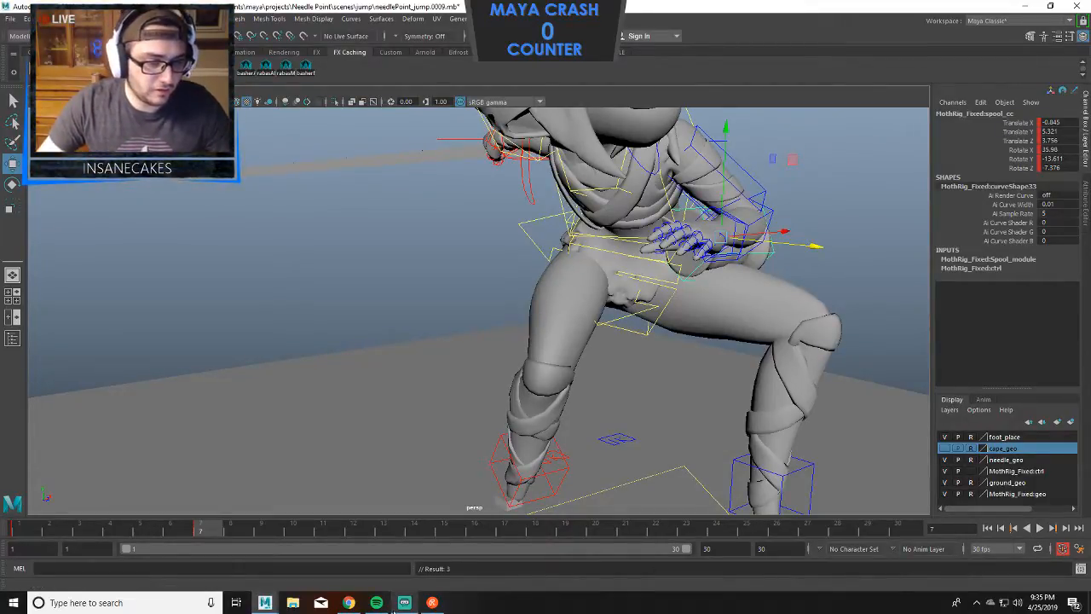
Switch to Streamlabs OBS and transition the live stream to the Intro scene.
left_click(403, 602)
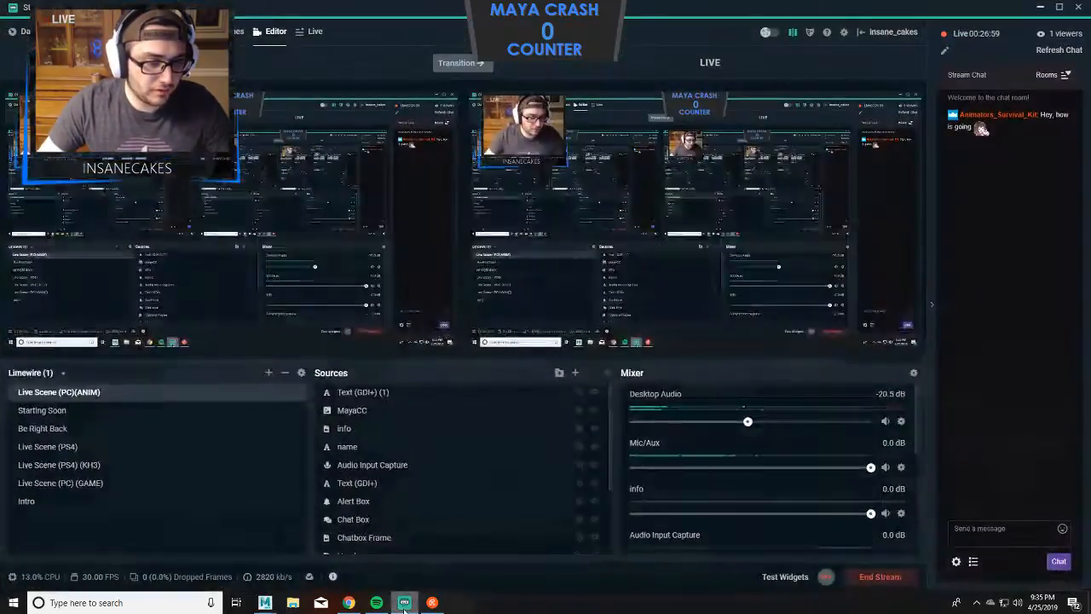
left_click(28, 501)
left_click(457, 64)
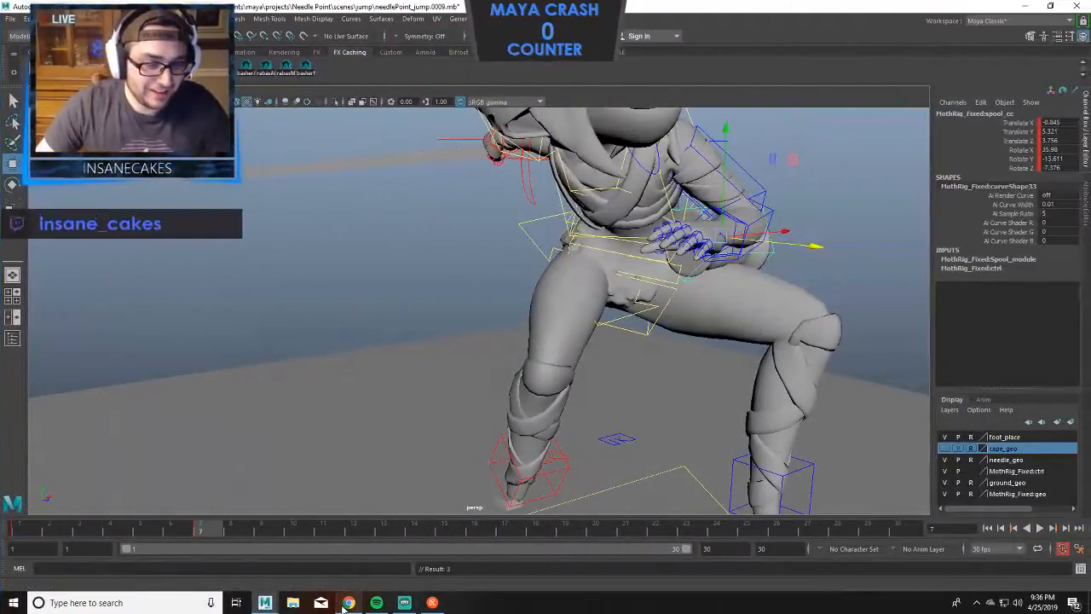
Switch to Chrome and look through the NeedlePoint project page, briefly starting and pausing its teaser trailer.
mouse_move(342, 608)
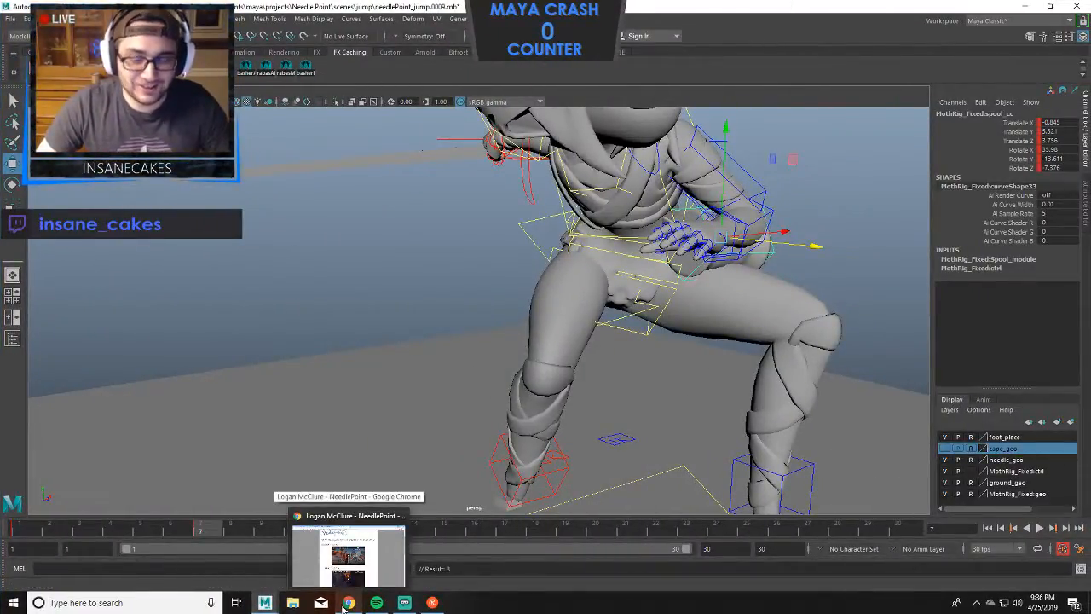
left_click(346, 602)
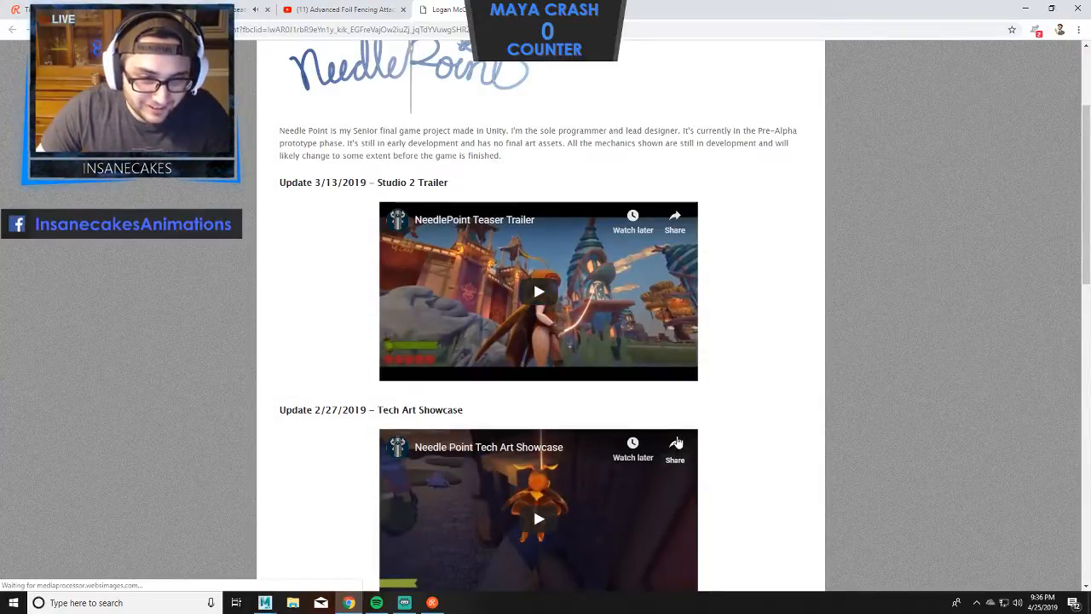
scroll(677, 440, "down", 6)
scroll(678, 440, "down", 7)
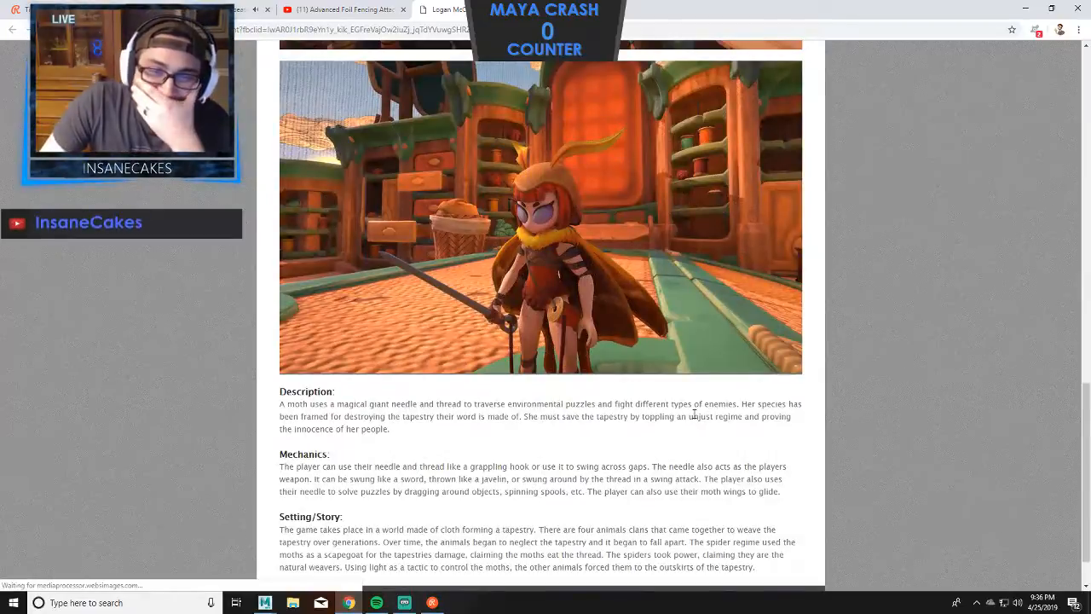
scroll(693, 414, "down", 1)
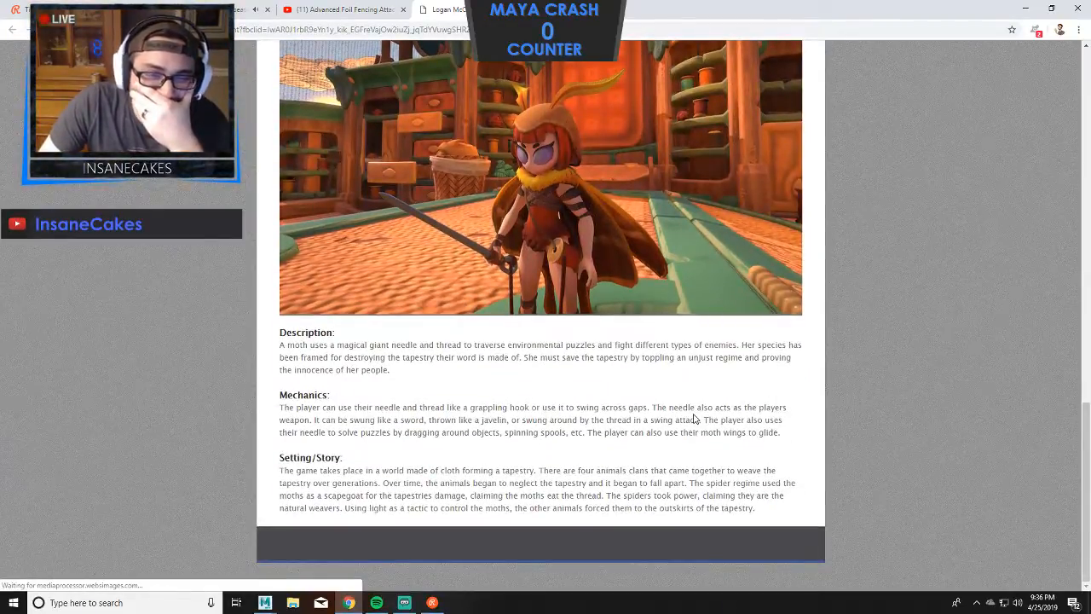
scroll(665, 451, "up", 20)
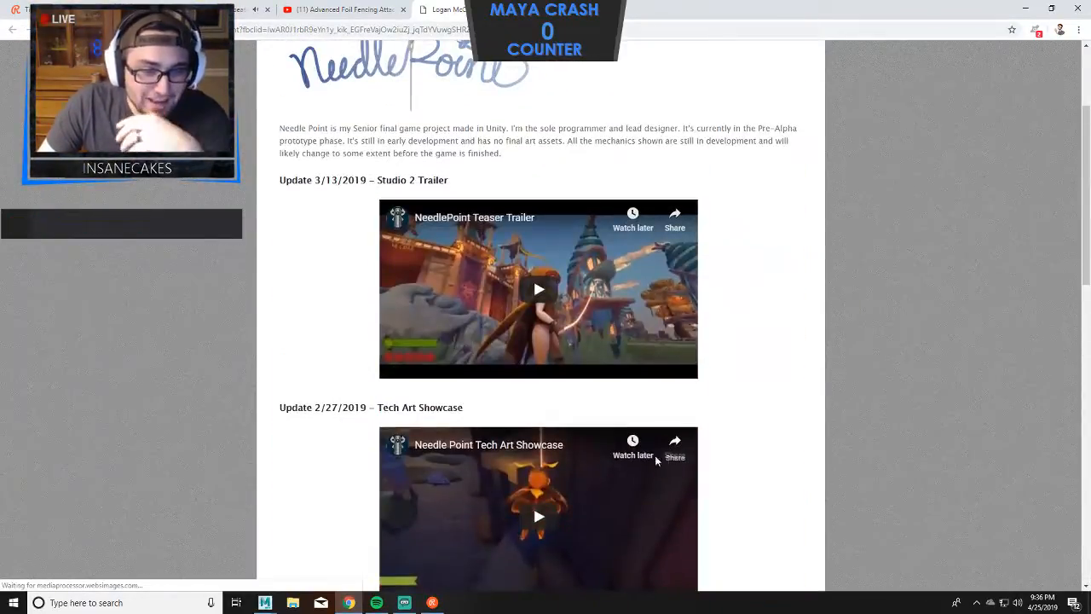
left_click(529, 290)
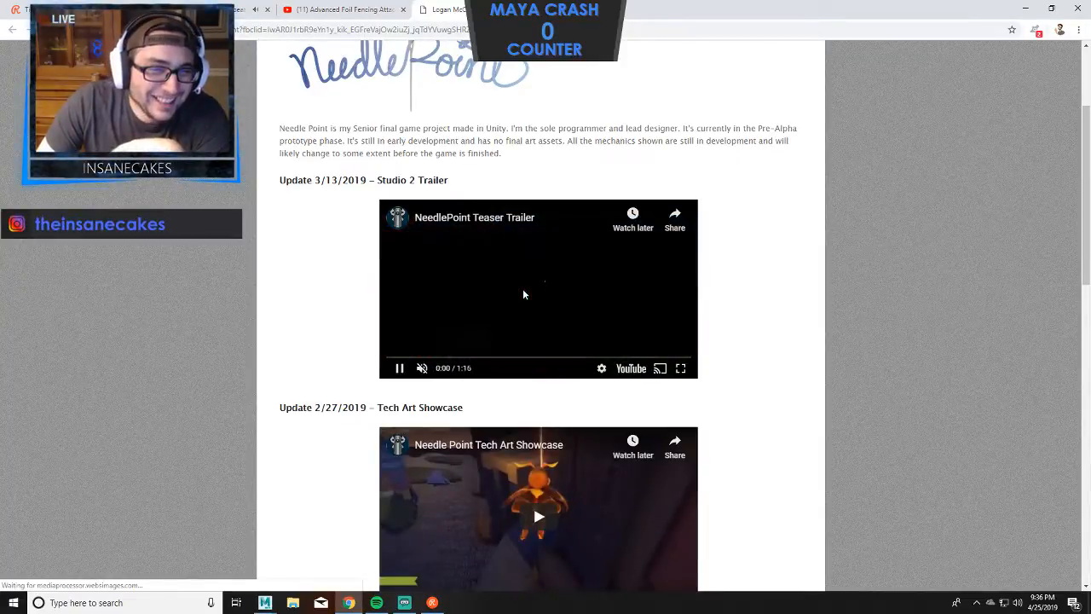
left_click(399, 368)
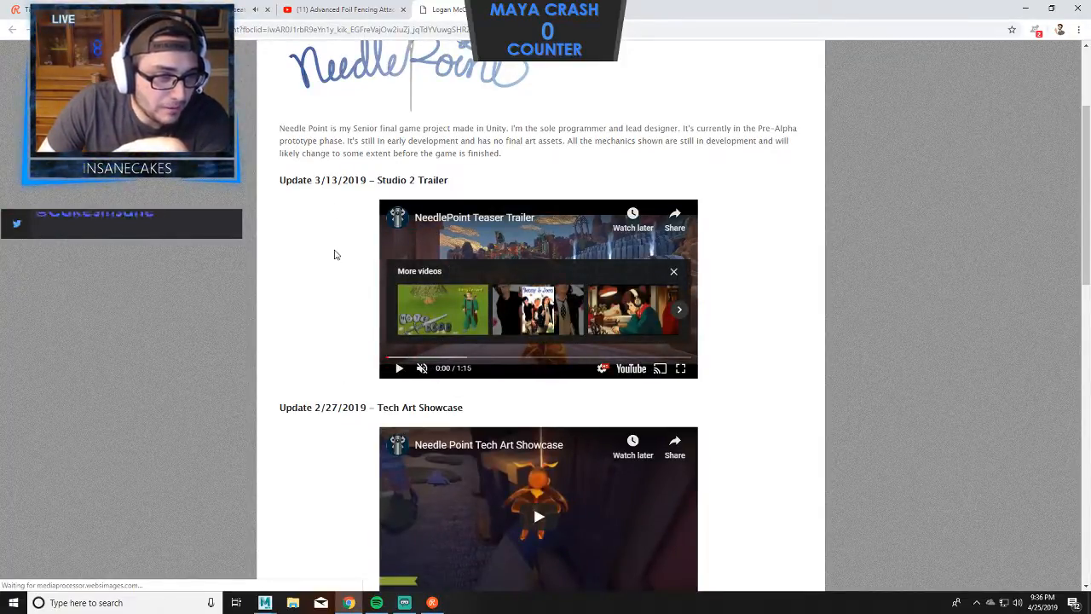
Watch the Needle Point Tech Art Showcase video in full screen, and return to the project page.
scroll(536, 341, "down", 4)
scroll(536, 281, "up", 1)
left_click(538, 288)
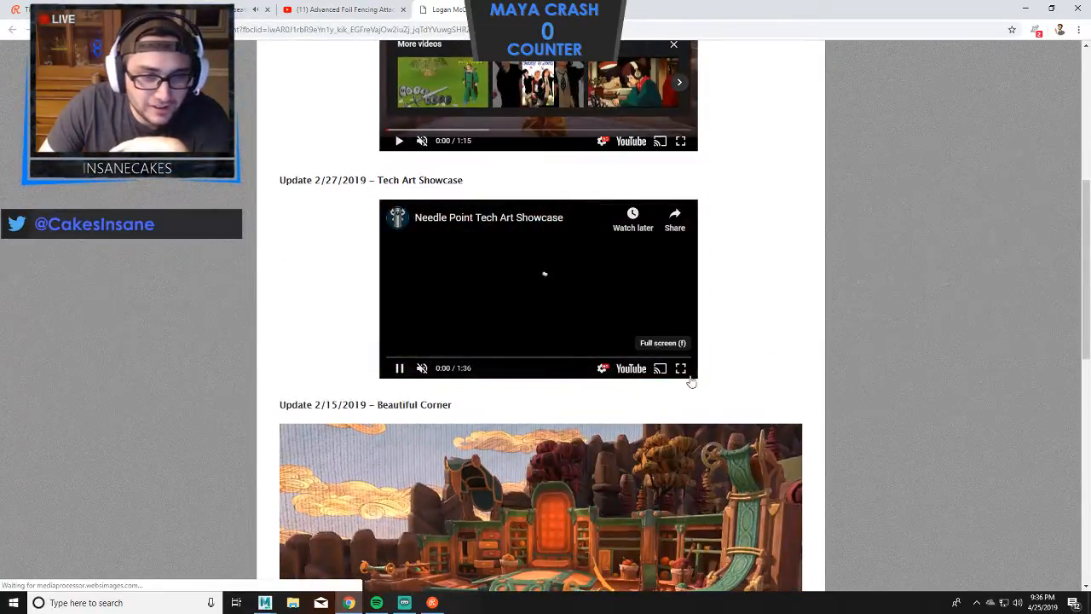
left_click(681, 369)
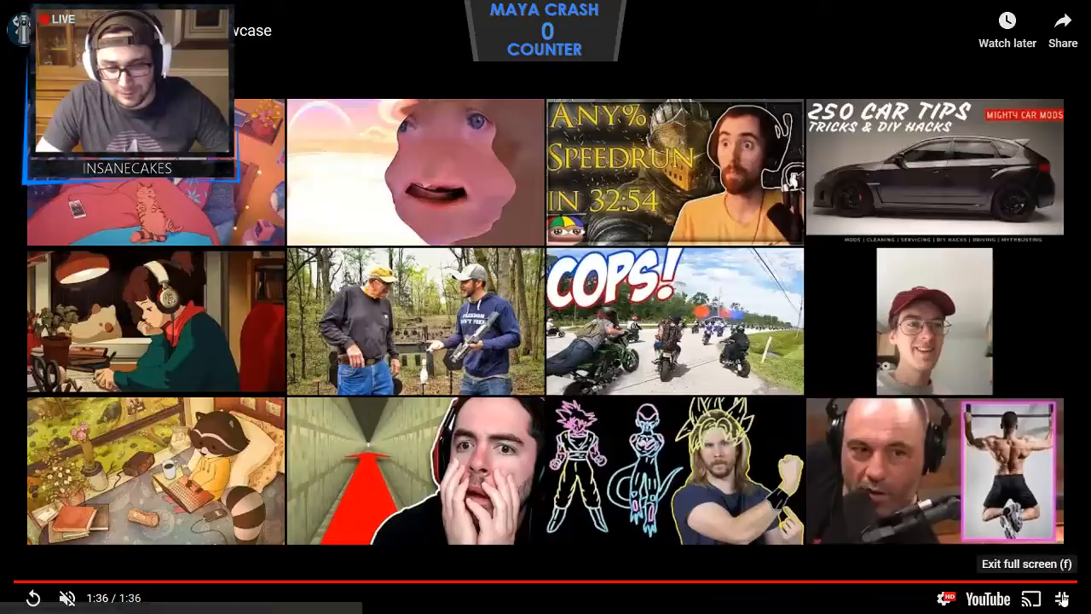
left_click(1062, 598)
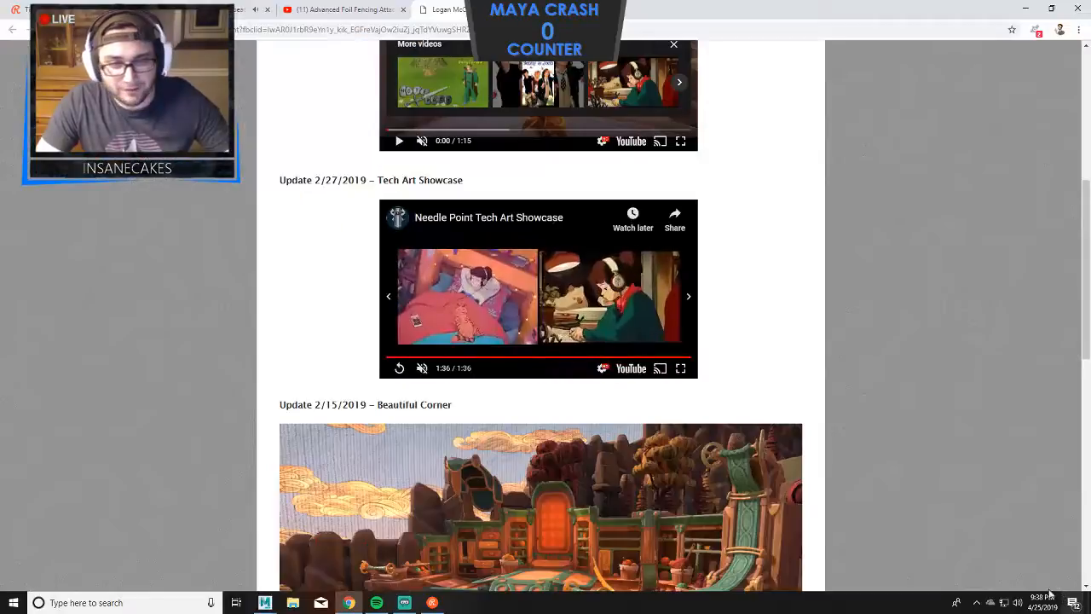
Watch the NeedlePoint Teaser Trailer in full screen without the suggested videos, and exit full screen.
scroll(750, 303, "up", 3)
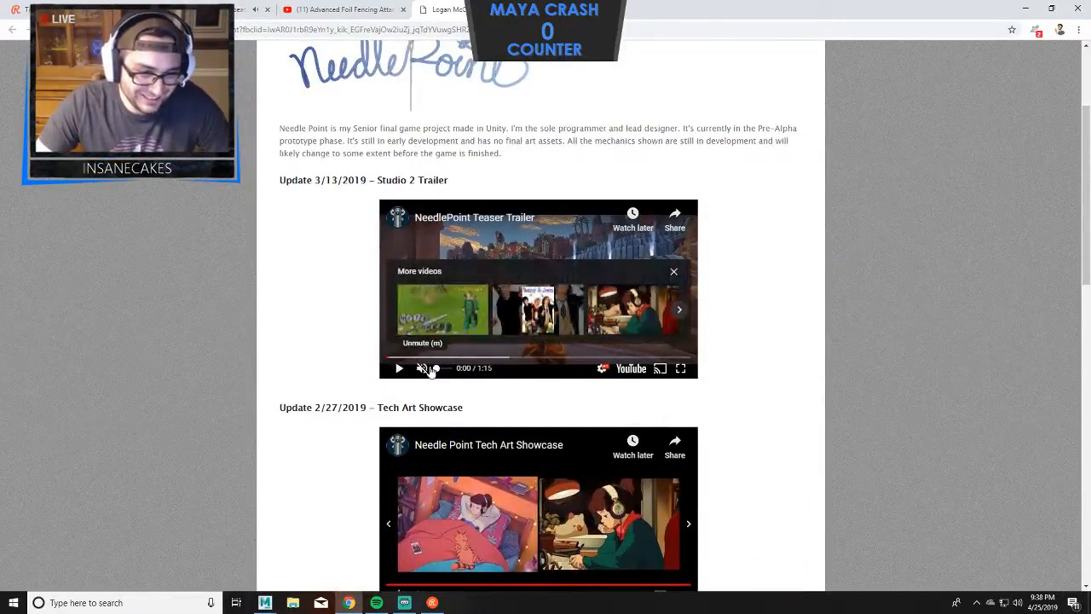
left_click(687, 373)
left_click(603, 383)
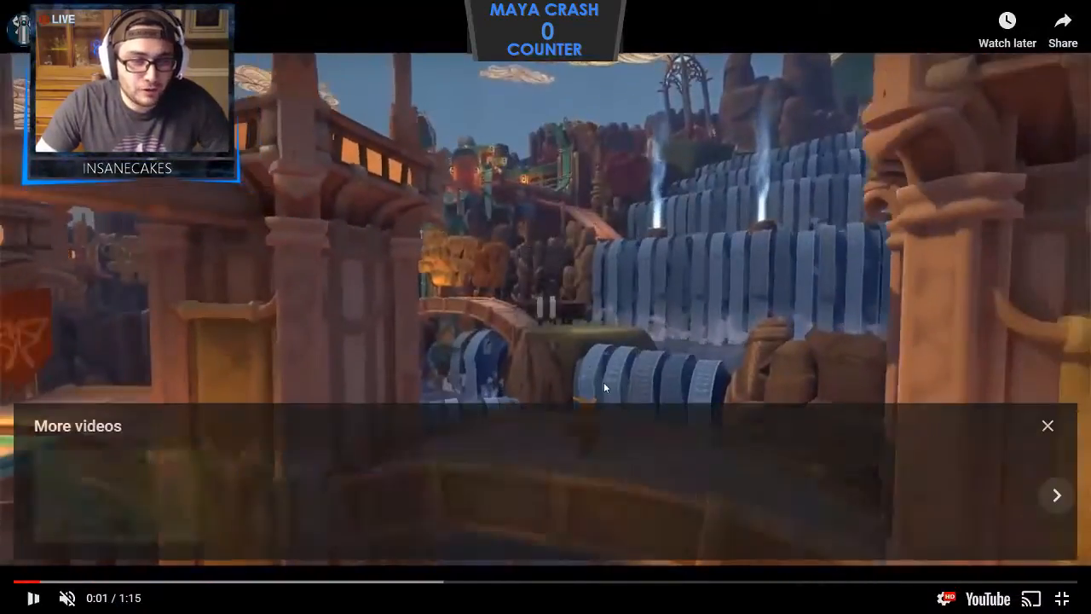
left_click(1047, 426)
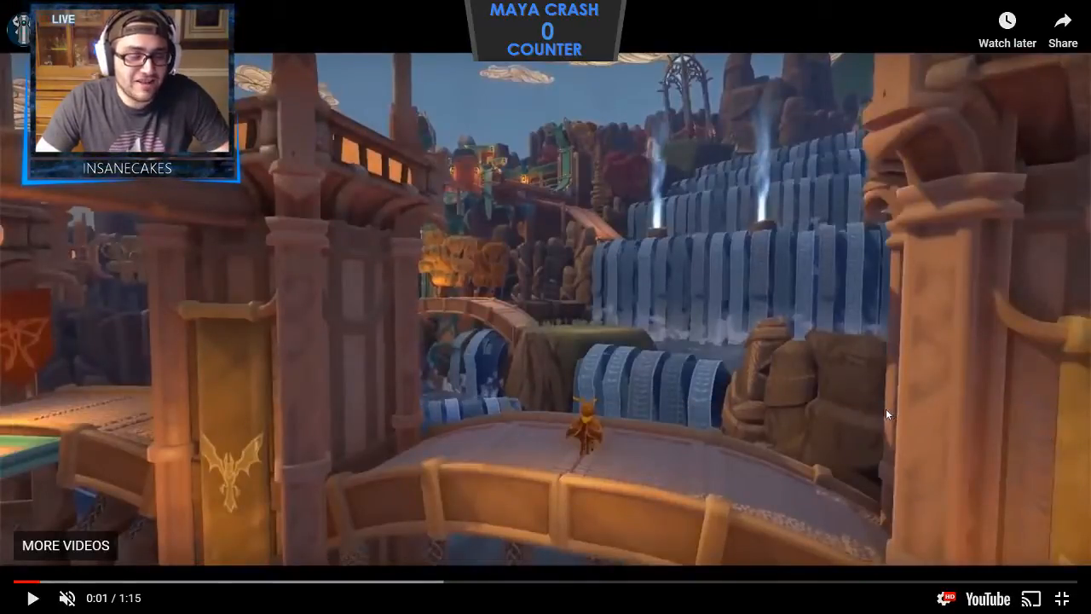
left_click(664, 377)
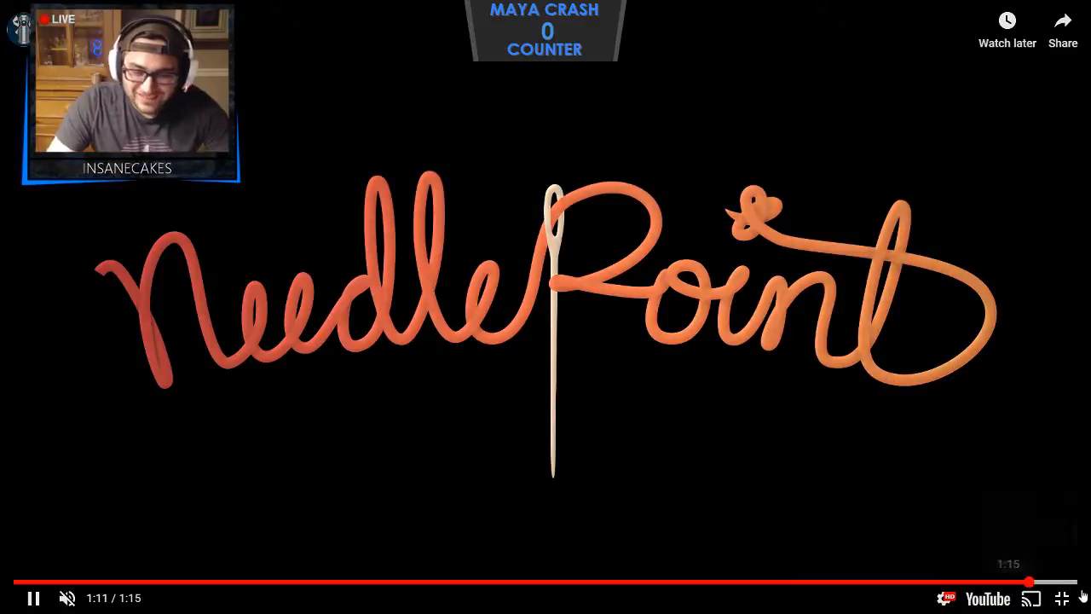
left_click(1070, 599)
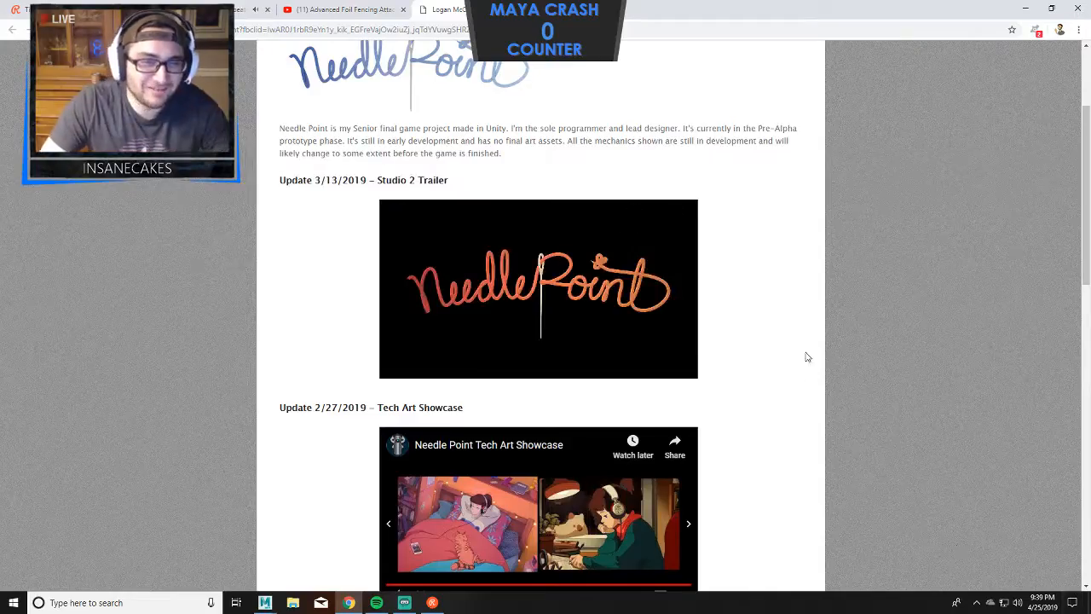
Close the NeedlePoint project page and switch back to Maya.
scroll(806, 355, "up", 3)
scroll(770, 370, "down", 3)
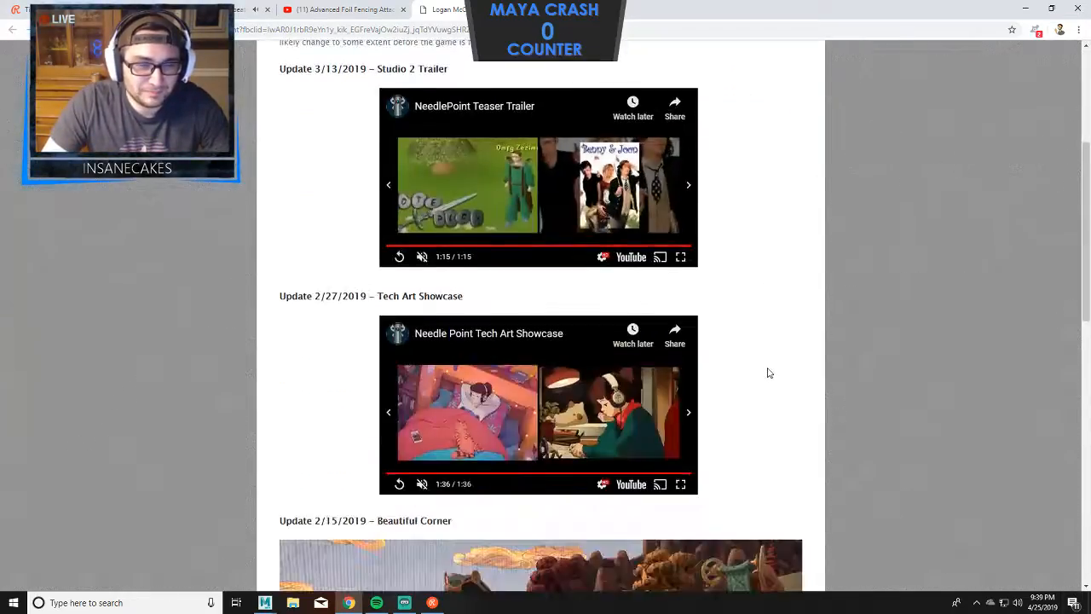
scroll(793, 372, "up", 3)
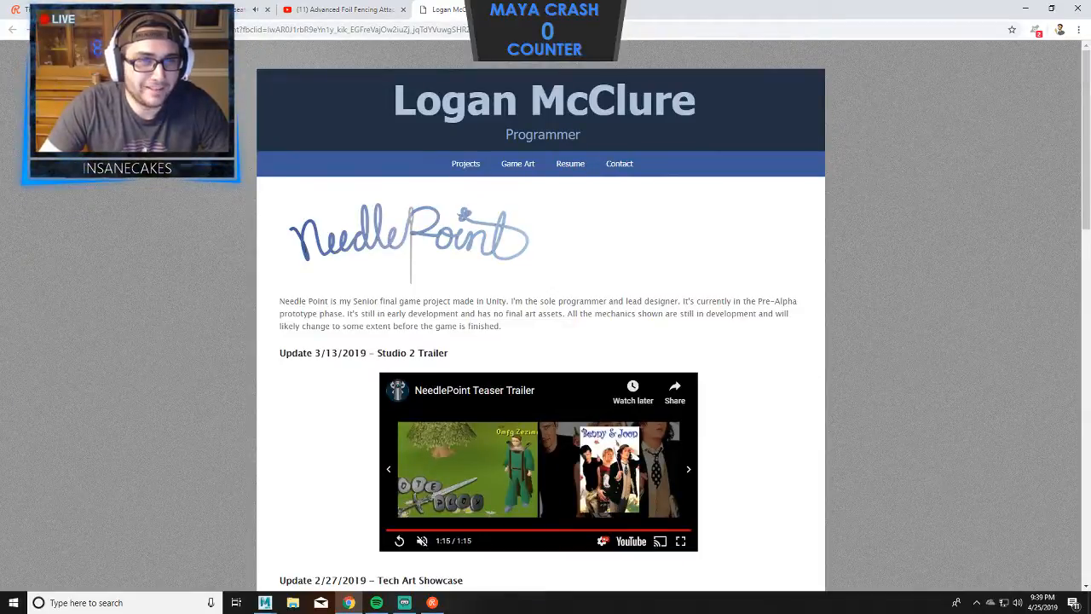
left_click(539, 9)
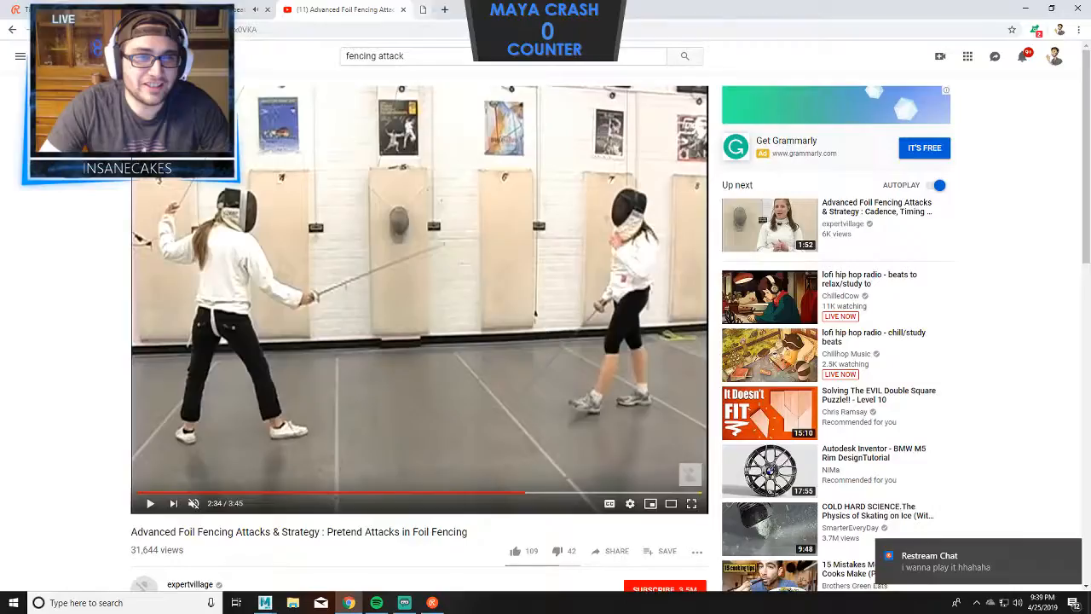
left_click(1025, 8)
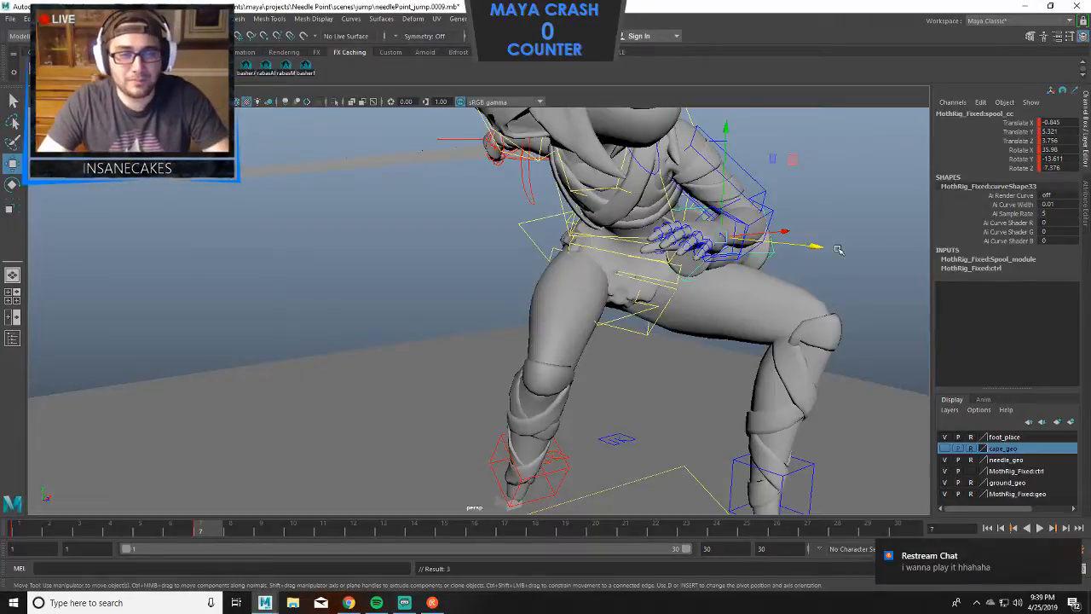
Examine the moth's crouched frame 7 pose and the spool's fit from the front, back and sides.
left_click_drag(801, 250, 680, 286, "alt")
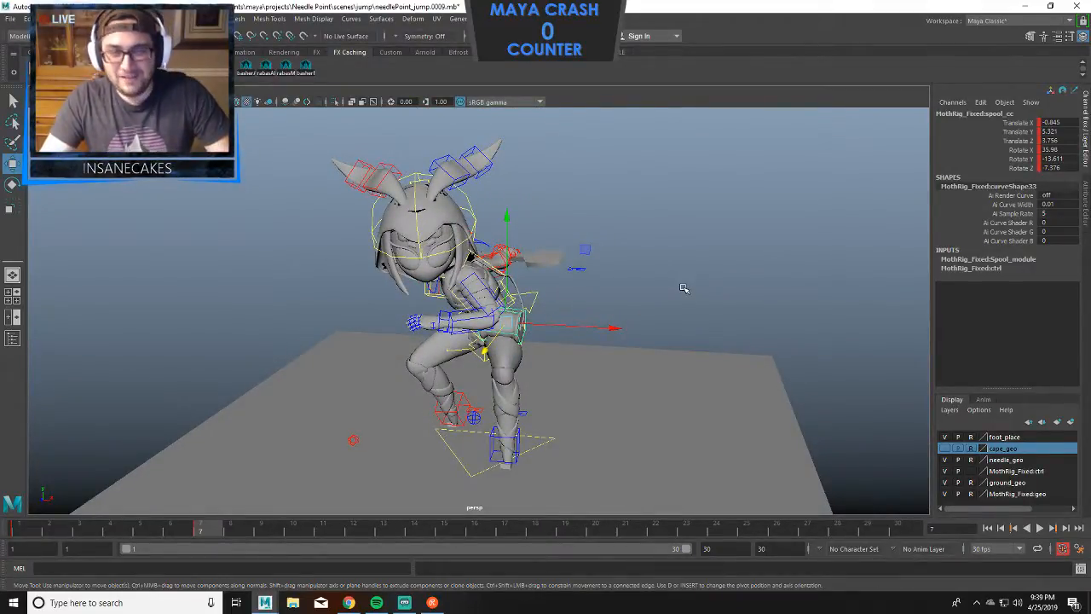
left_click_drag(608, 291, 850, 301, "alt")
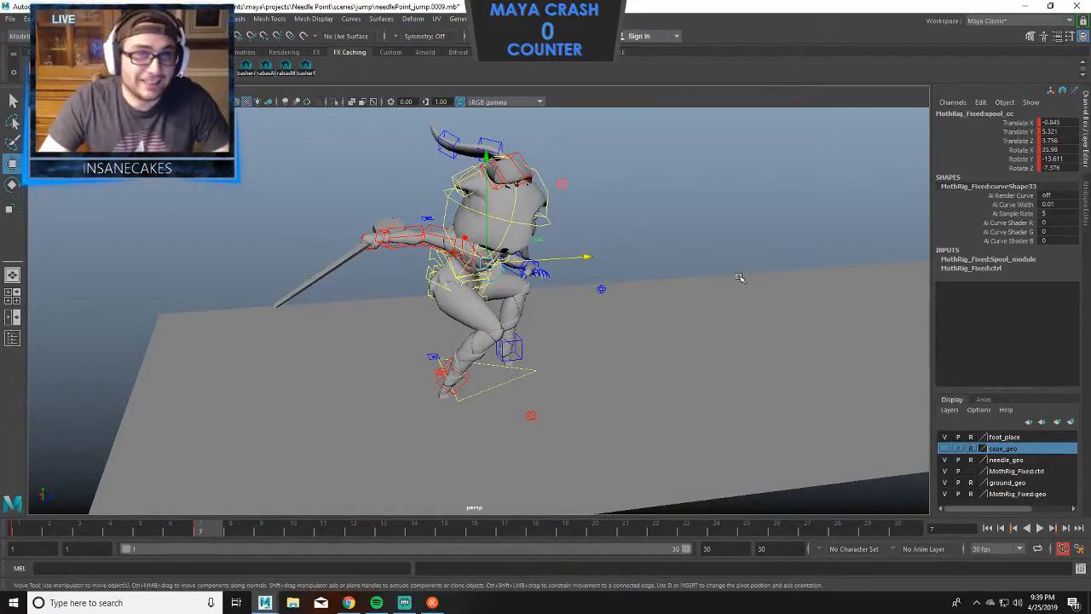
left_click_drag(740, 277, 663, 298, "alt")
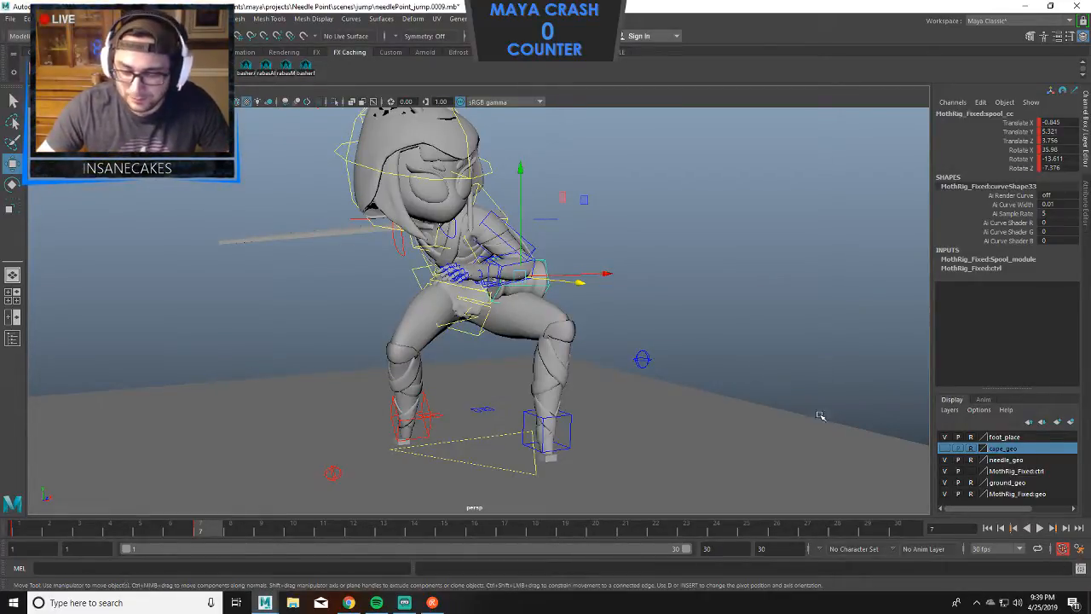
right_click_drag(707, 410, 586, 355, "alt")
left_click_drag(585, 355, 569, 403, "alt")
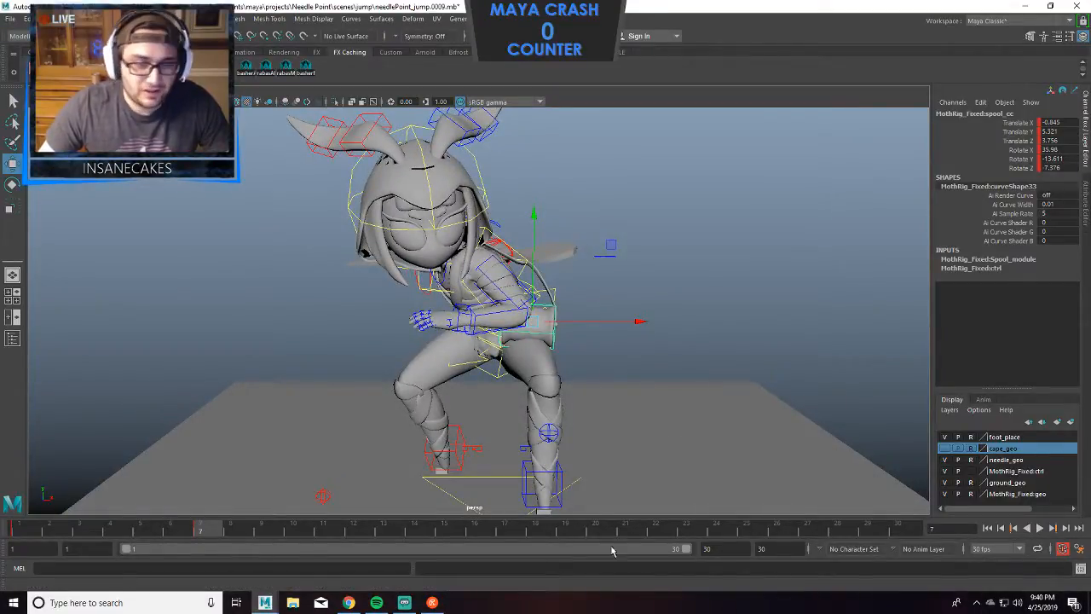
left_click_drag(597, 329, 709, 345, "alt")
right_click_drag(709, 345, 655, 263, "alt")
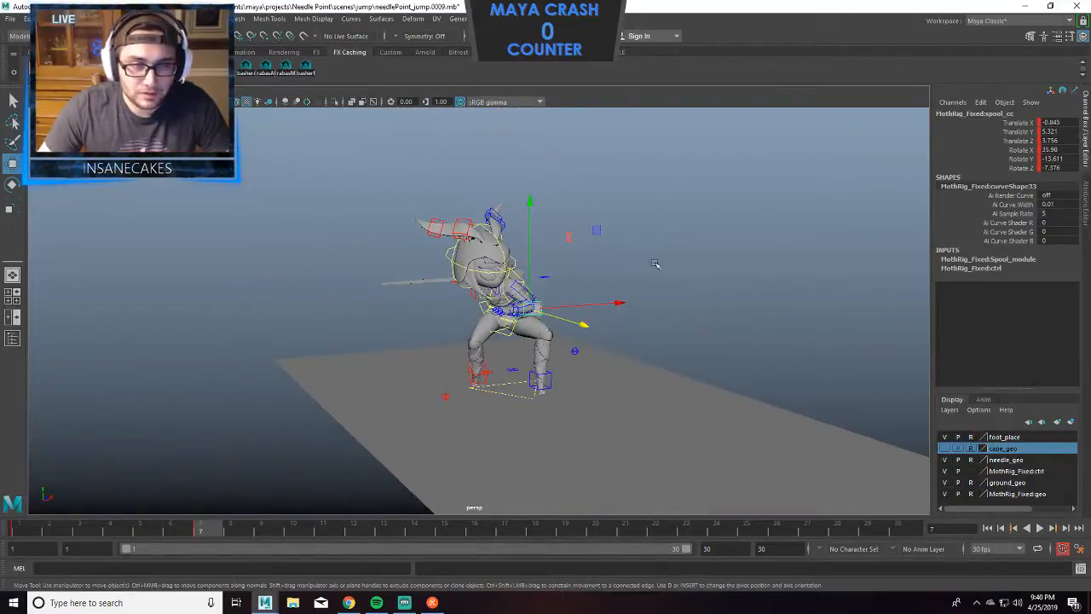
Select all of the character's rig controls and go to frame 15 for the next pose.
left_click_drag(667, 169, 292, 431)
left_click_drag(572, 394, 426, 466, "alt")
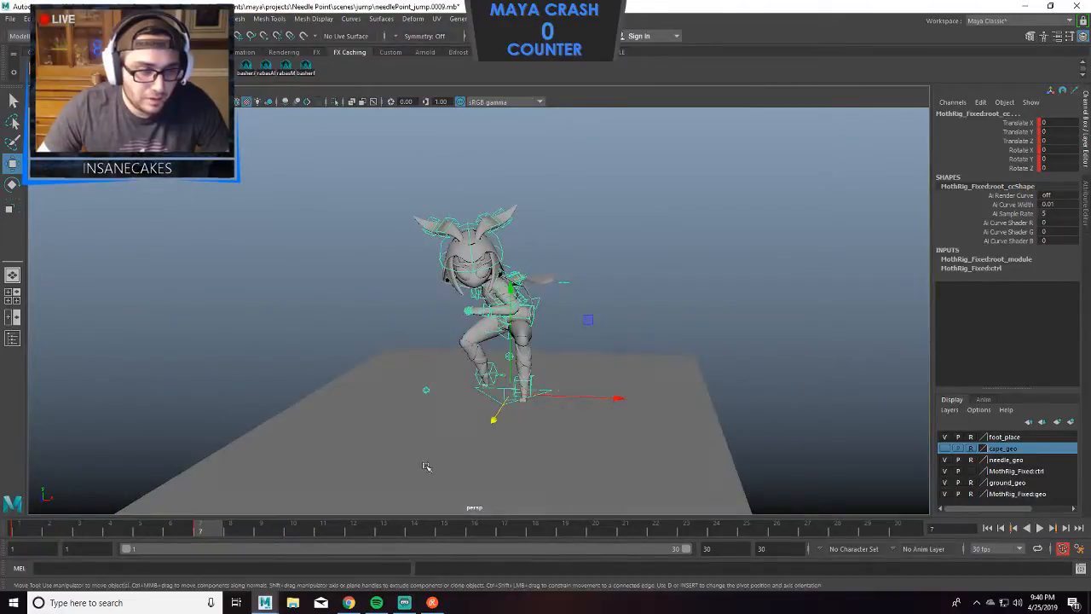
left_click(443, 530)
left_click_drag(622, 348, 492, 352, "alt")
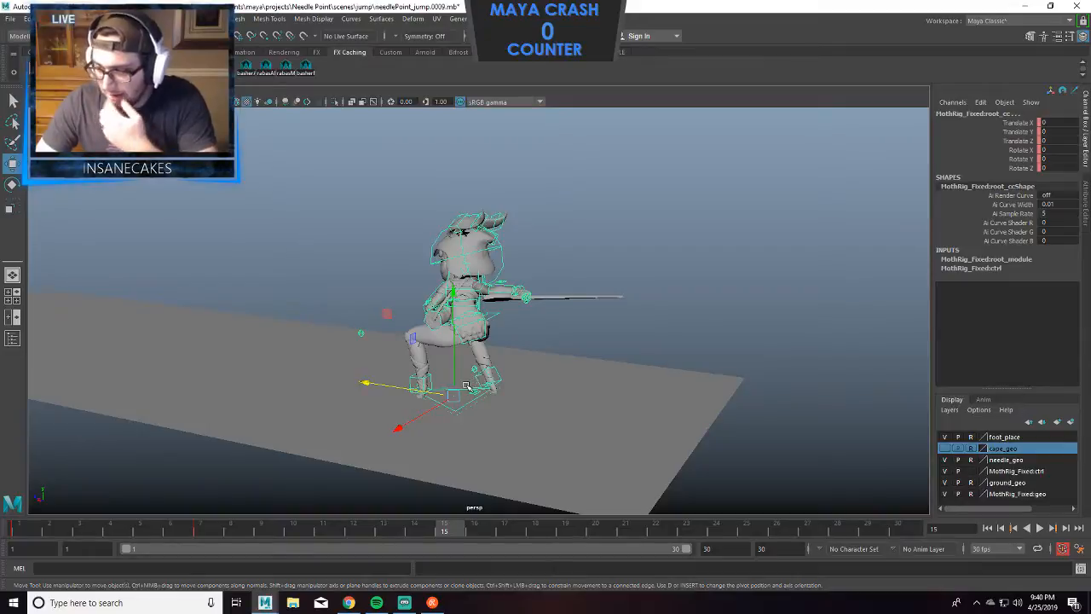
left_click_drag(474, 386, 743, 371, "alt")
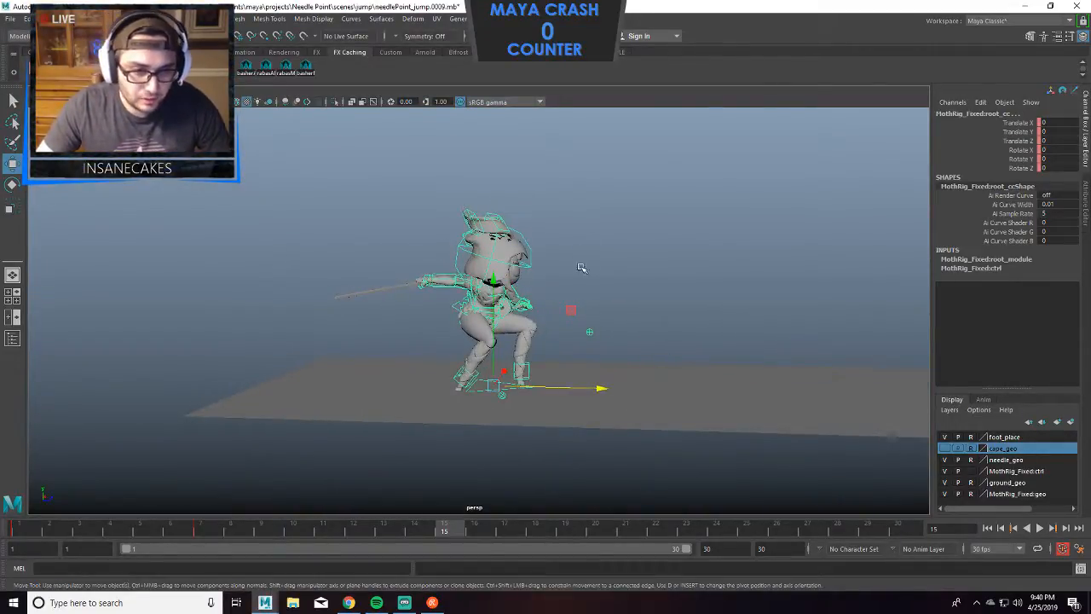
left_click_drag(618, 247, 719, 269, "alt")
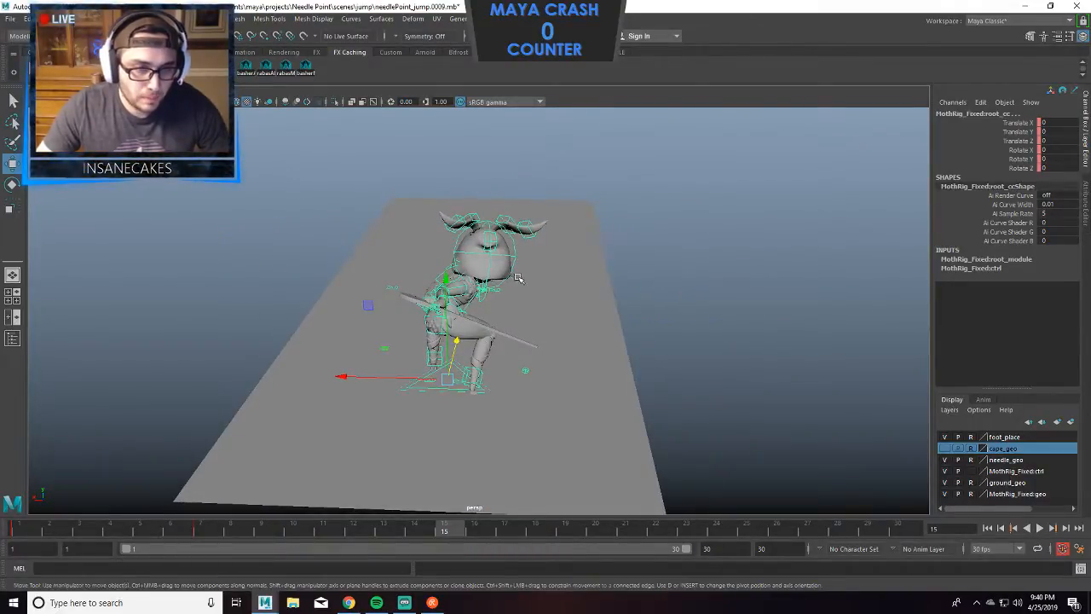
scroll(518, 278, "up", 3)
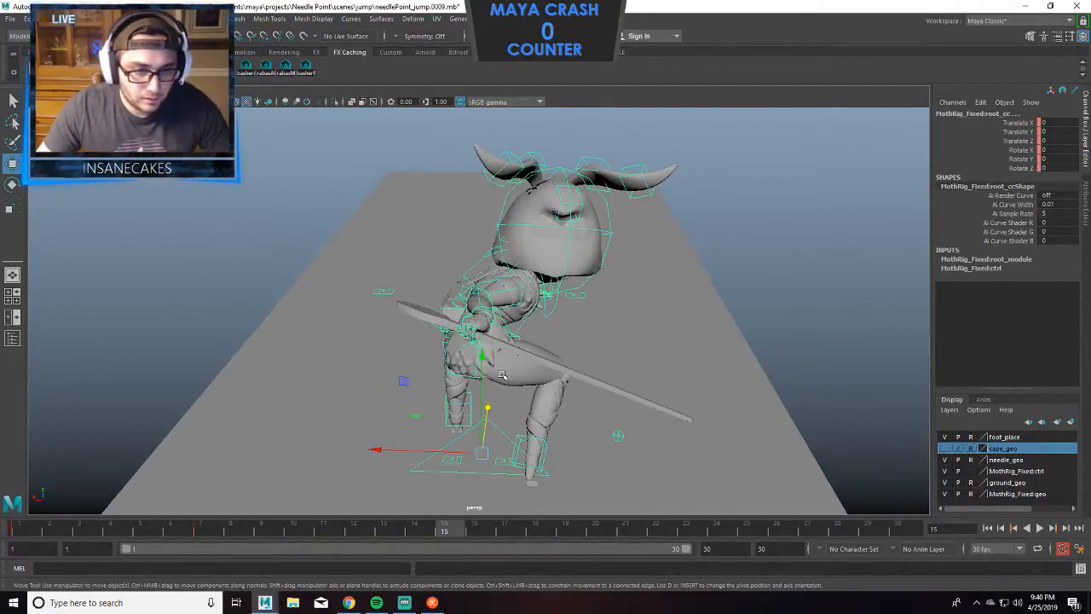
Rotate the upper-body controls at frame 15 to raise the torso out of the crouch.
left_click_drag(502, 375, 451, 362, "alt")
left_click(440, 318)
left_click_drag(440, 319, 488, 302, "alt")
key("e")
left_click(637, 214)
left_click(569, 214)
left_click_drag(558, 338, 375, 339, "alt")
left_click_drag(479, 265, 633, 338)
left_click(615, 306)
left_click(574, 326)
scroll(742, 261, "up", 5)
left_click(739, 263)
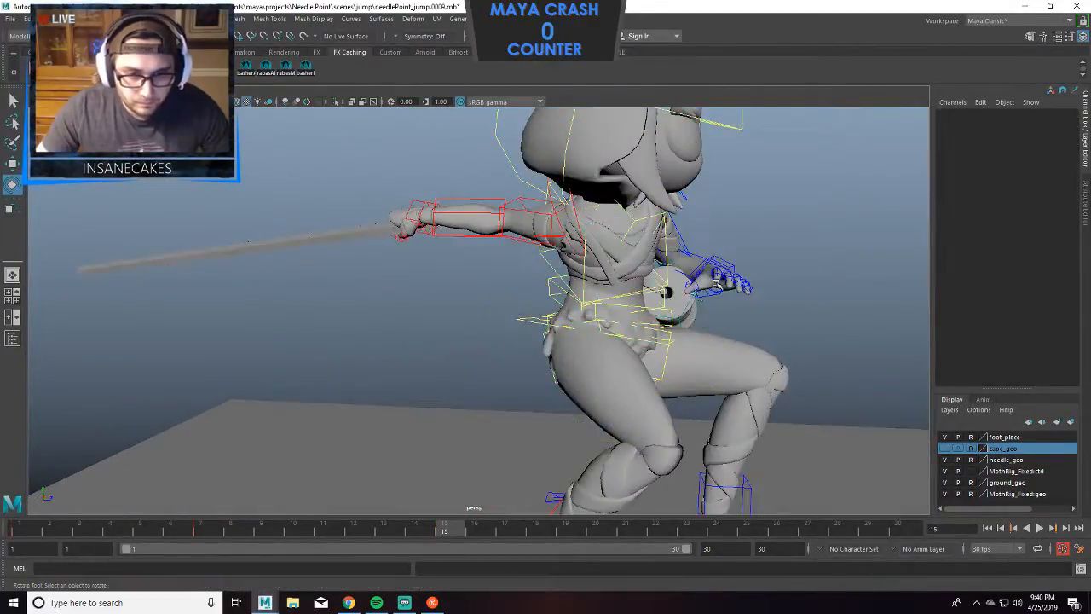
Rotate the lower spine control to about X 3.3, Y 1.4, Z -1.7 and the chest control to about X 10.9, Y -3.9, Z 19.0.
left_click(671, 312)
left_click_drag(721, 269, 723, 288)
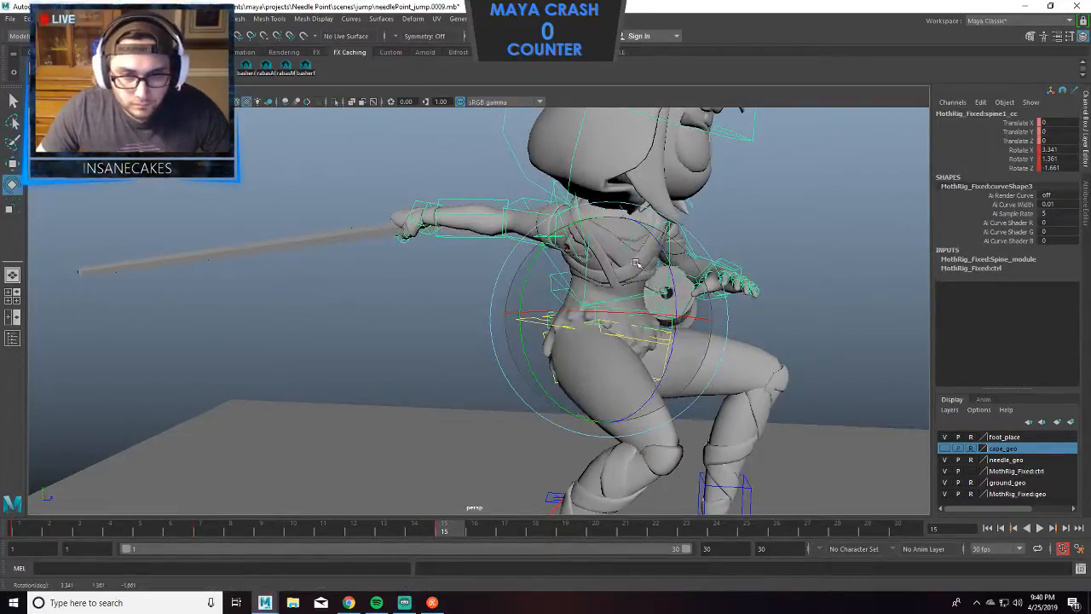
left_click_drag(666, 245, 619, 260)
left_click(788, 215)
left_click(687, 218)
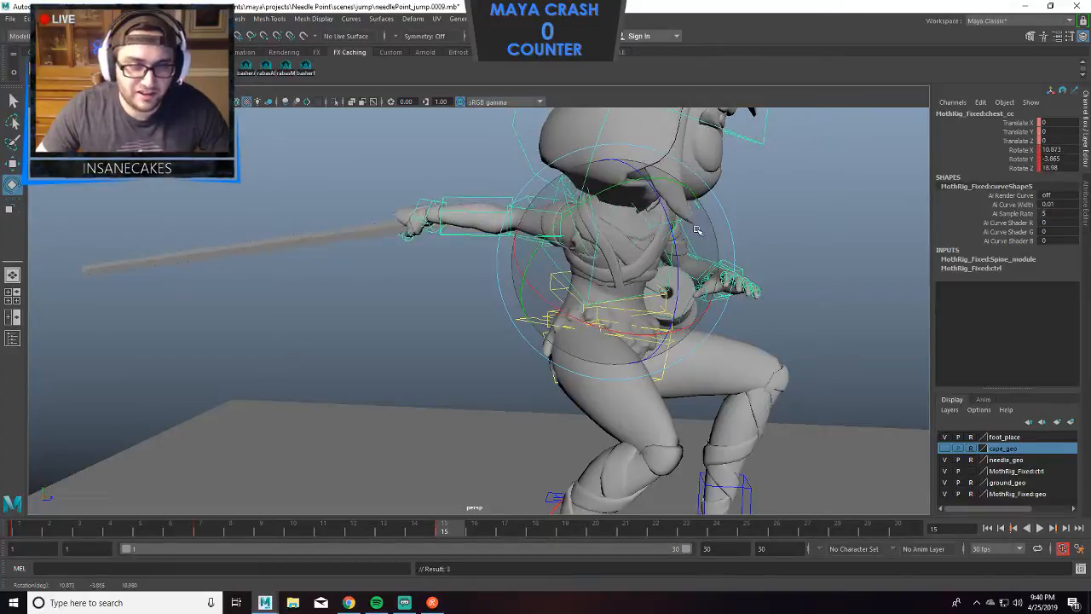
Rotate the head control at frame 15 to about X 31.7, Y 42.7 and Z -25.2.
left_click_drag(698, 223, 680, 267, "alt")
left_click(681, 267)
left_click(402, 315)
left_click_drag(401, 304, 392, 285)
left_click_drag(503, 274, 444, 209, "alt")
left_click(593, 157)
left_click_drag(578, 150, 555, 249)
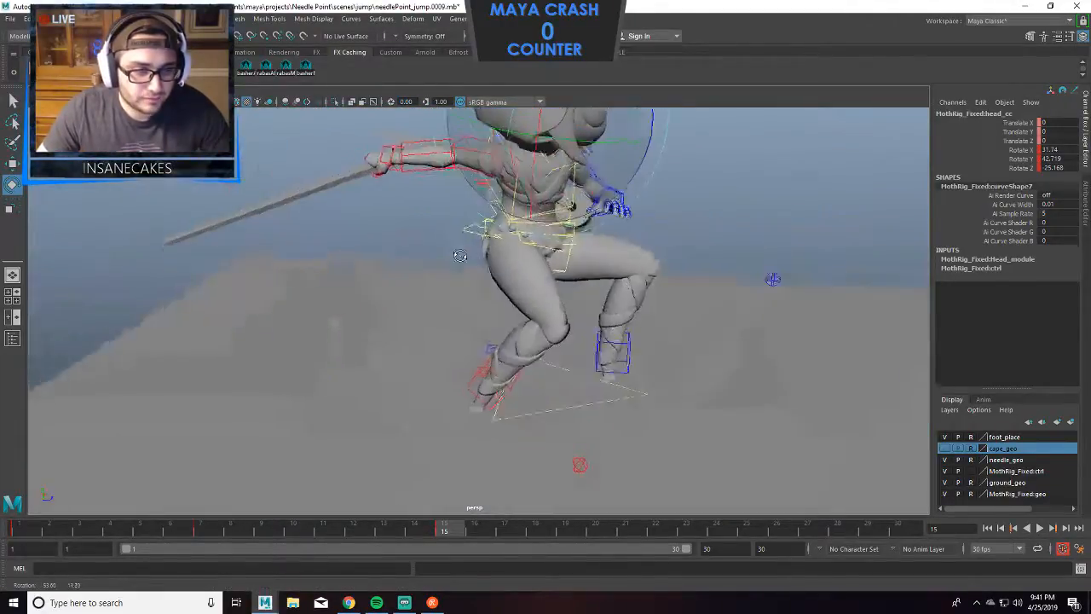
Go back to frame 7 and step between neighbouring keyframes to compare the whole-body poses.
right_click_drag(553, 249, 280, 426, "alt")
middle_click_drag(279, 425, 256, 475, "alt")
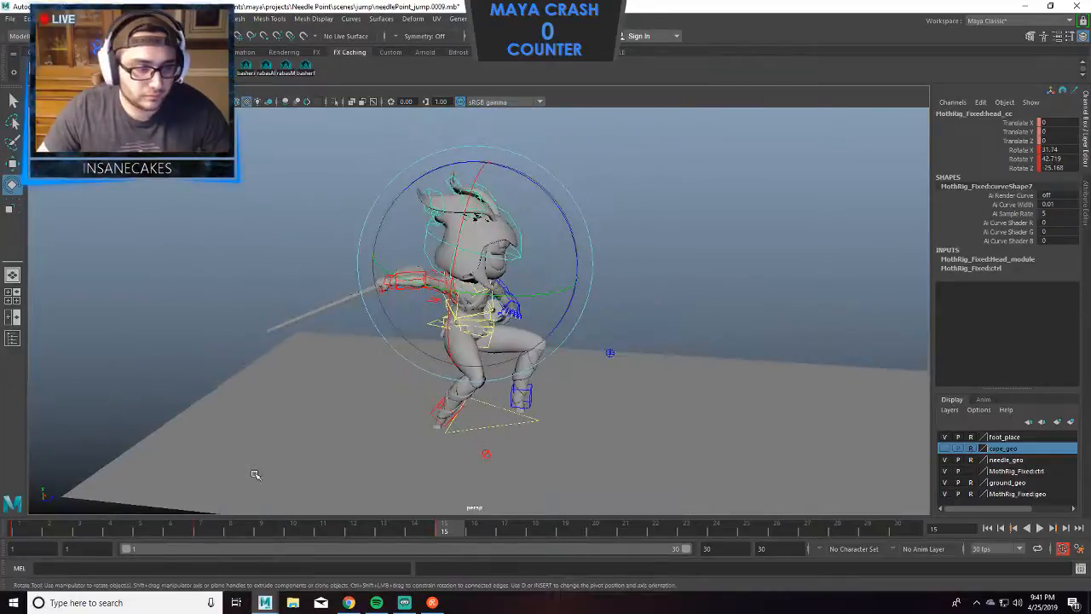
left_click(205, 530)
key("comma")
key("period")
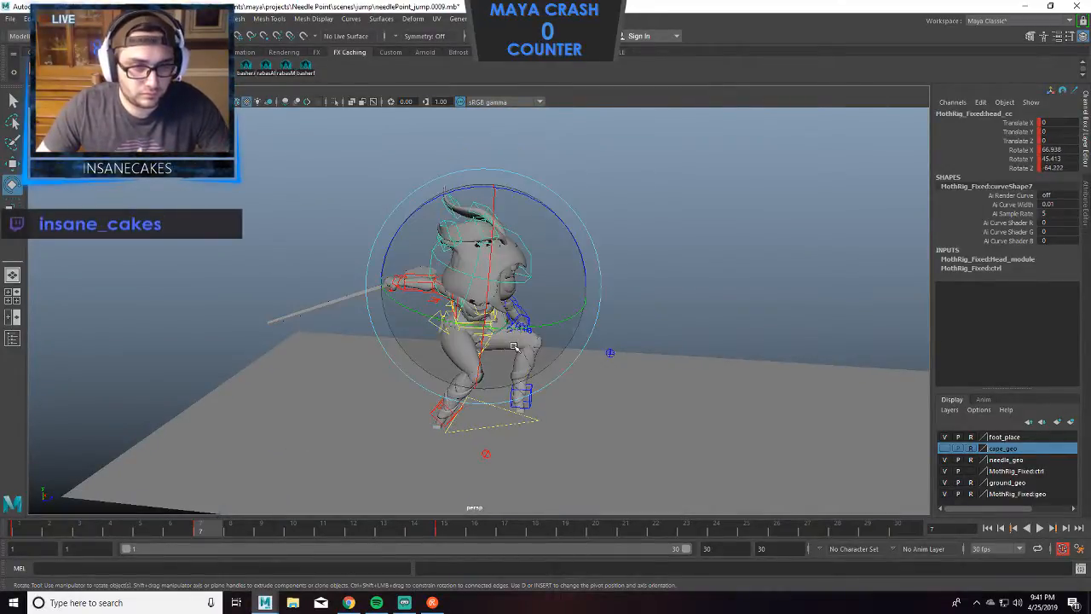
Rotate the head control at frame 7 to about X 61.8, Y 40.7 and Z -64.4.
key("comma")
key("period")
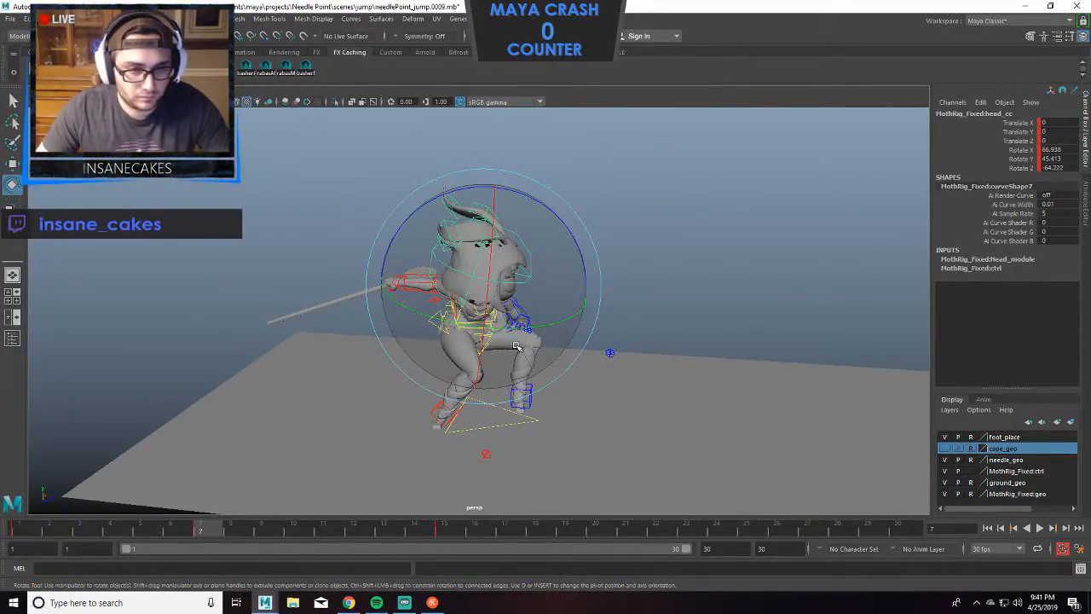
left_click_drag(652, 295, 486, 288, "alt")
left_click(639, 230)
left_click(440, 258)
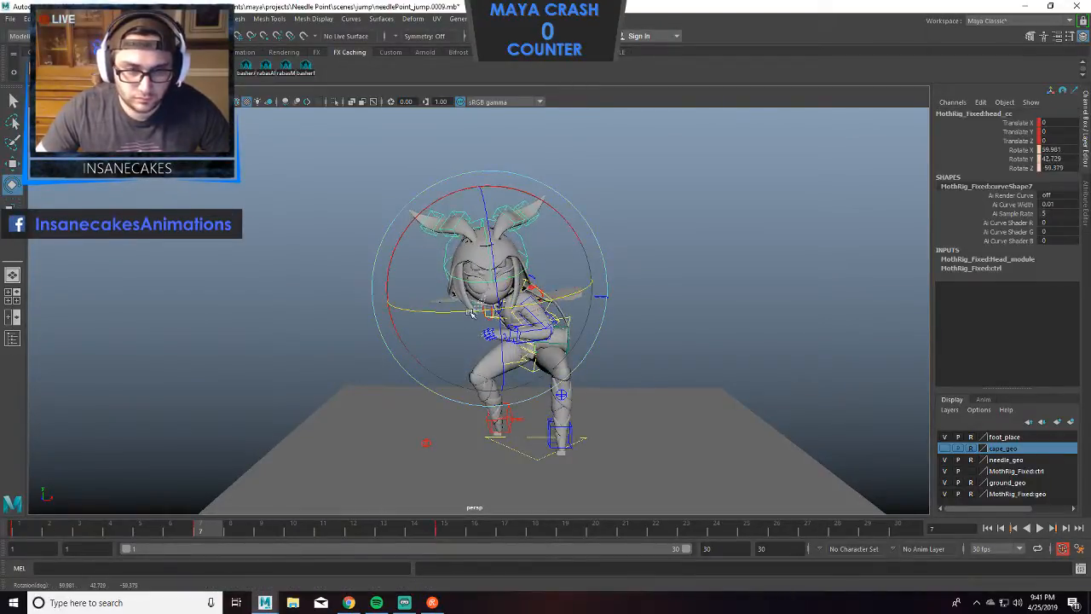
left_click_drag(440, 254, 449, 301, "alt")
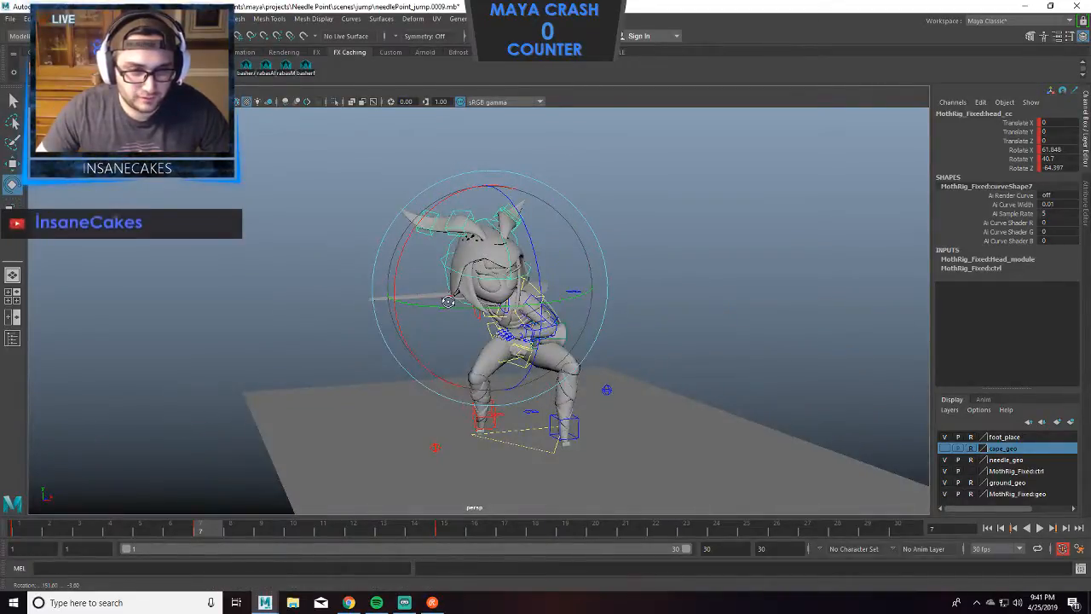
Step between the keyframes at frames 1, 7 and 15 to compare the whole-body poses.
left_click(443, 531)
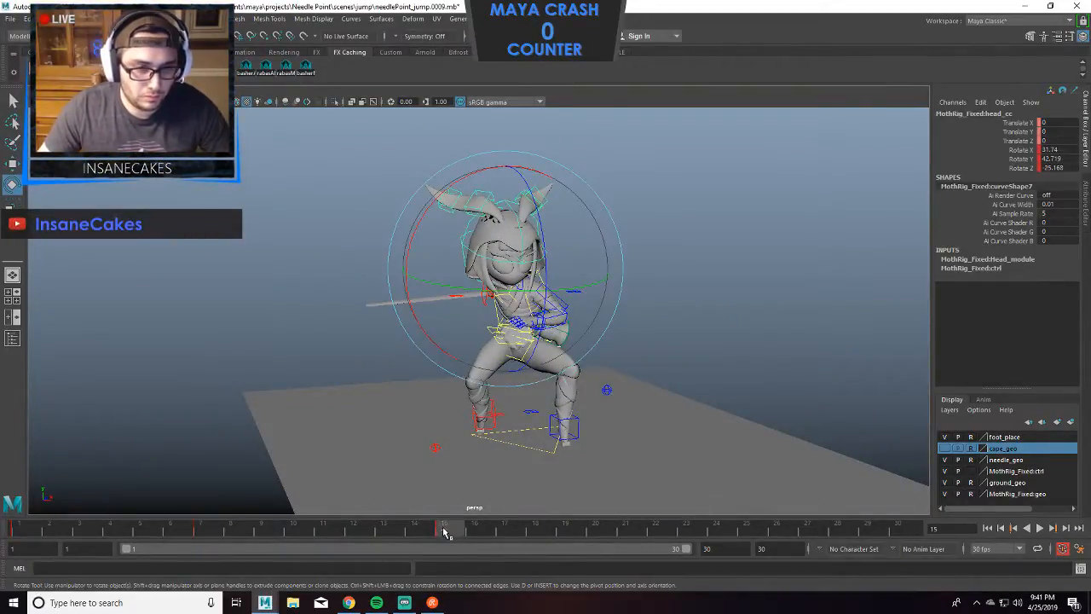
key("comma")
key("comma")
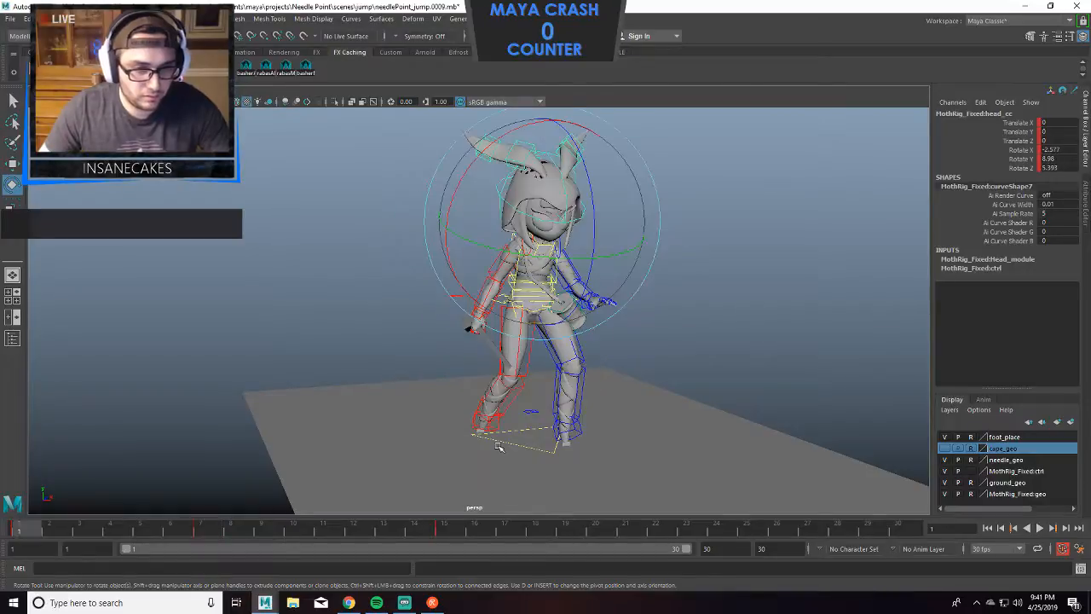
key("period")
key("period")
key("comma")
key("period")
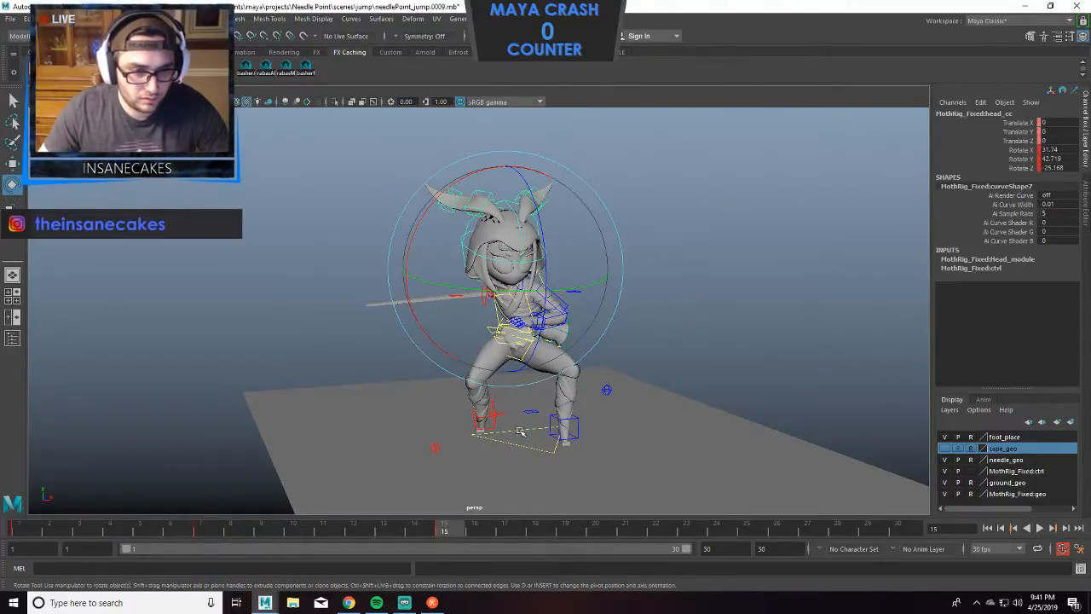
Select all rig controls and copy their frame 15 keys onto frame 7 in the Graph Editor.
left_click_drag(700, 147, 228, 501)
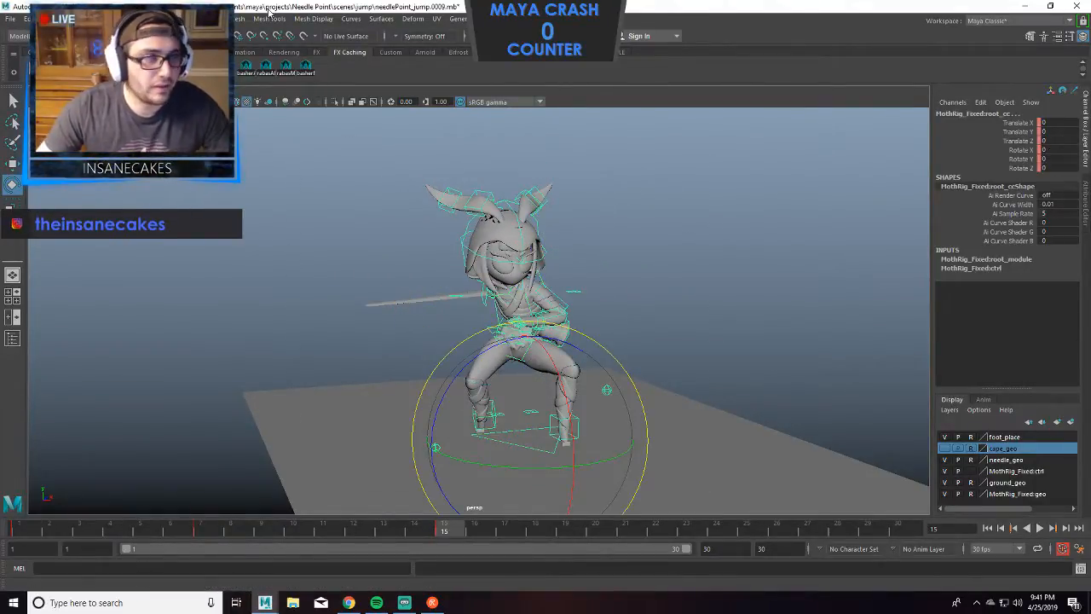
left_click(237, 20)
mouse_move(271, 80)
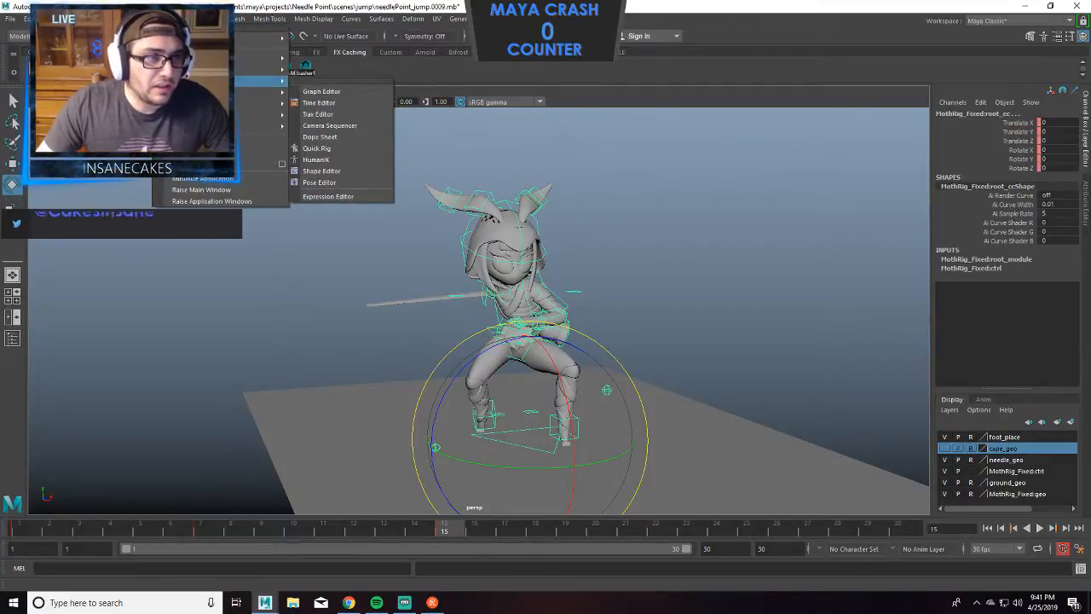
left_click(332, 92)
left_click(456, 166)
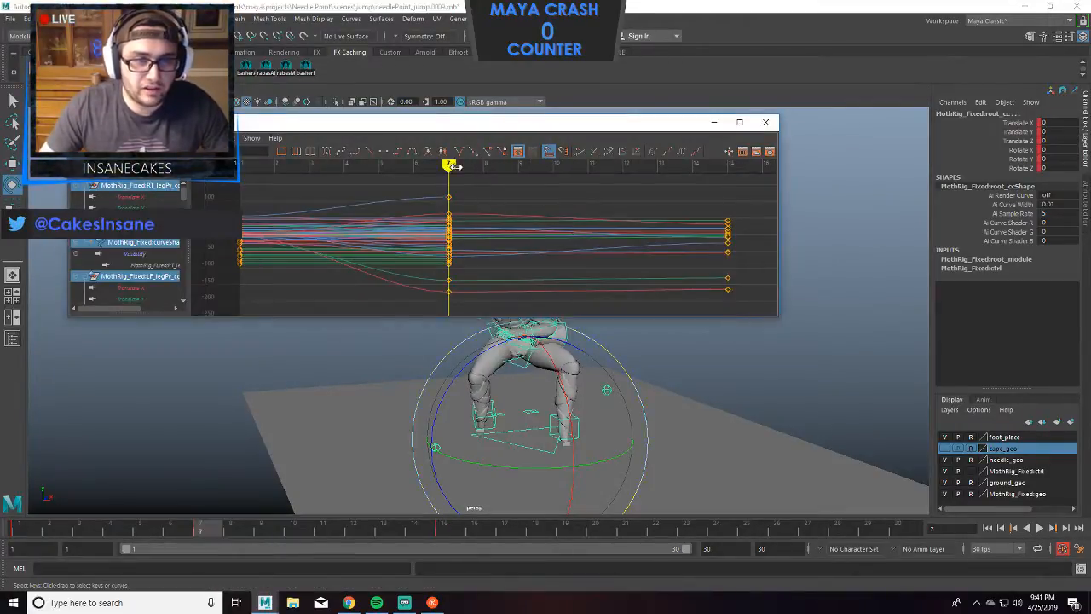
left_click_drag(704, 186, 749, 312)
key("ctrl+c")
key("ctrl+v")
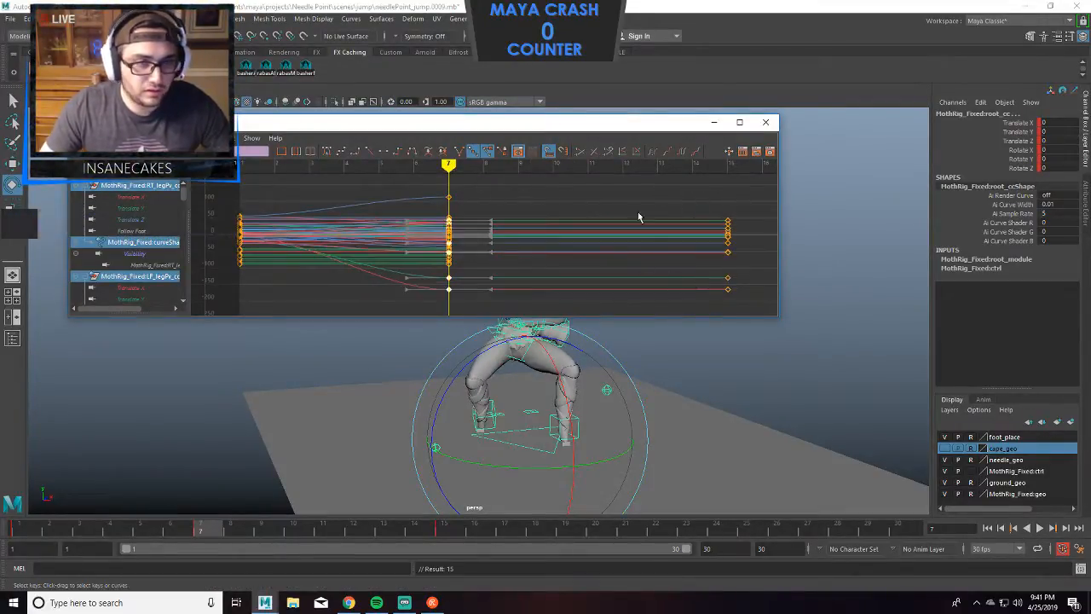
Delete all keys at frame 15 and minimize the Graph Editor.
left_click_drag(637, 211, 755, 301)
key("Delete")
left_click_drag(445, 284, 441, 294)
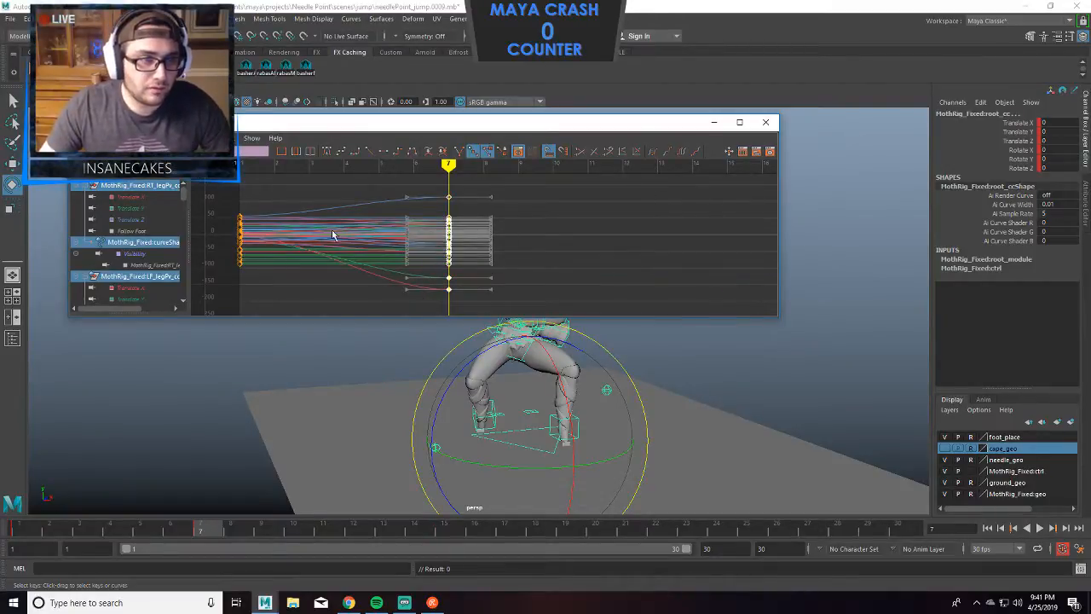
left_click(568, 211)
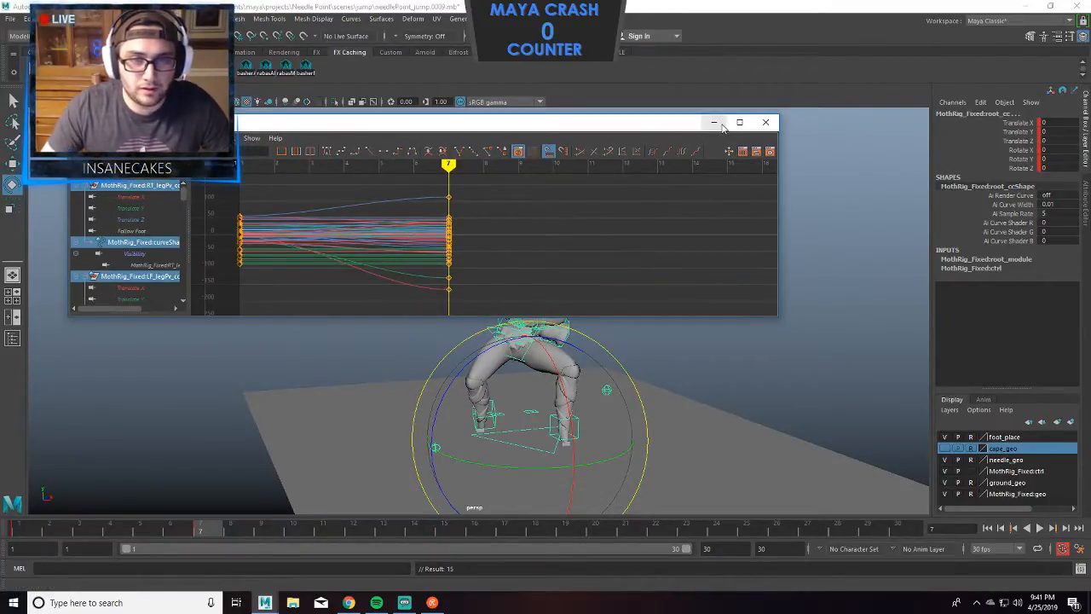
left_click(716, 124)
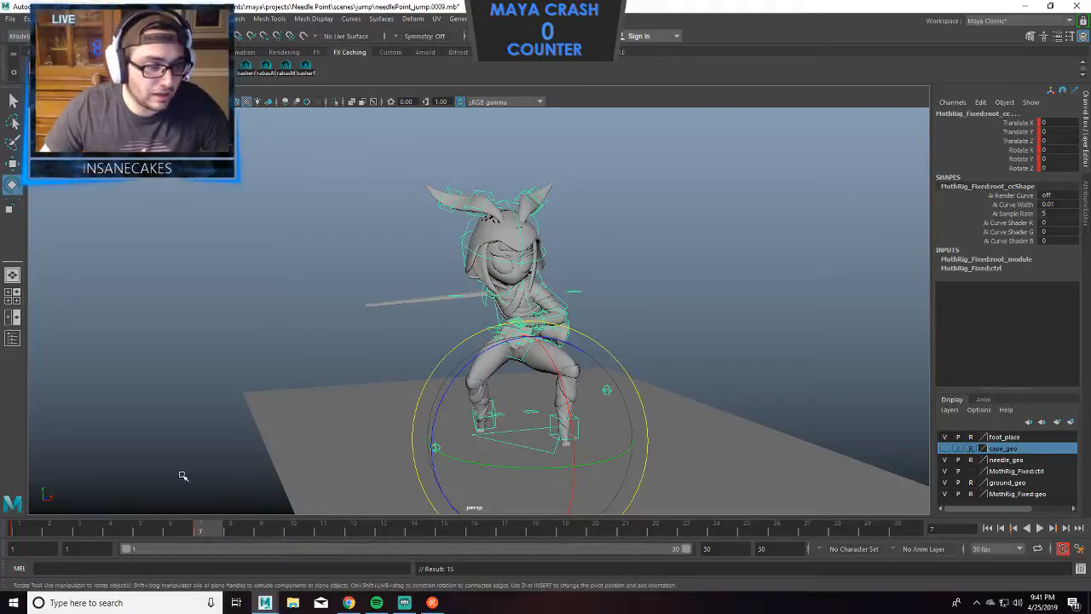
Rotate the right upper arm and right wrist controls at frame 7 to adjust how the needle is held behind the body.
left_click_drag(182, 476, 459, 267, "alt")
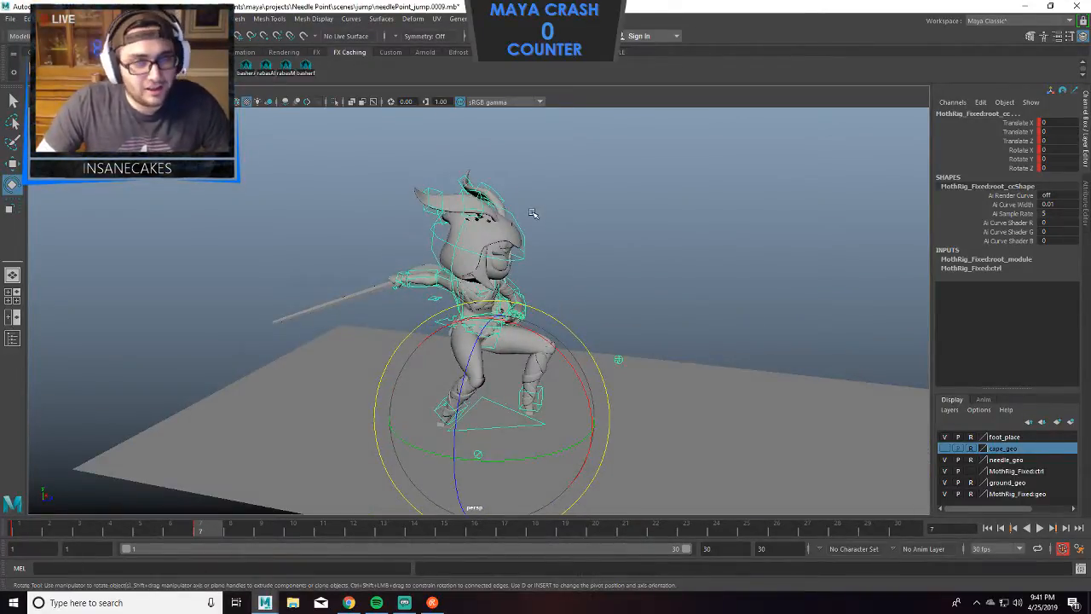
left_click_drag(535, 300, 619, 262, "alt")
left_click(619, 262)
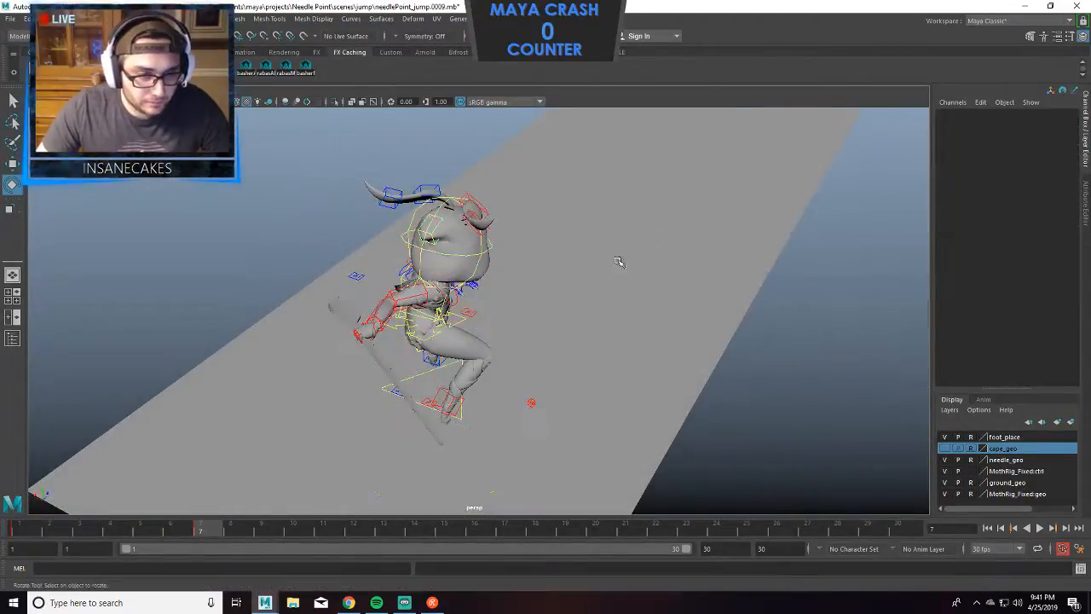
left_click(414, 296)
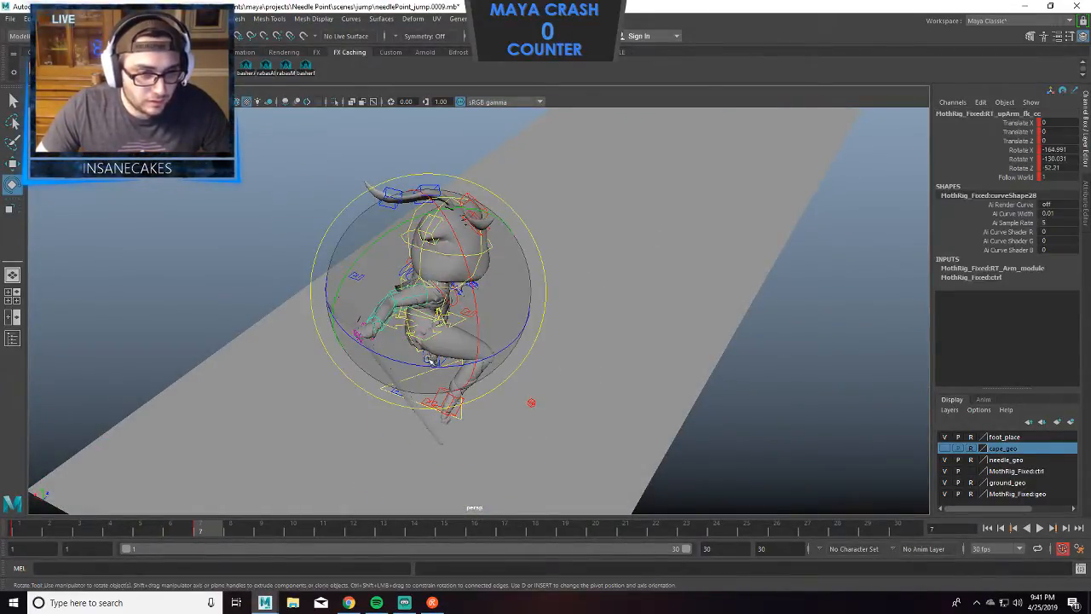
left_click_drag(425, 359, 504, 341)
left_click(646, 260)
left_click(362, 315)
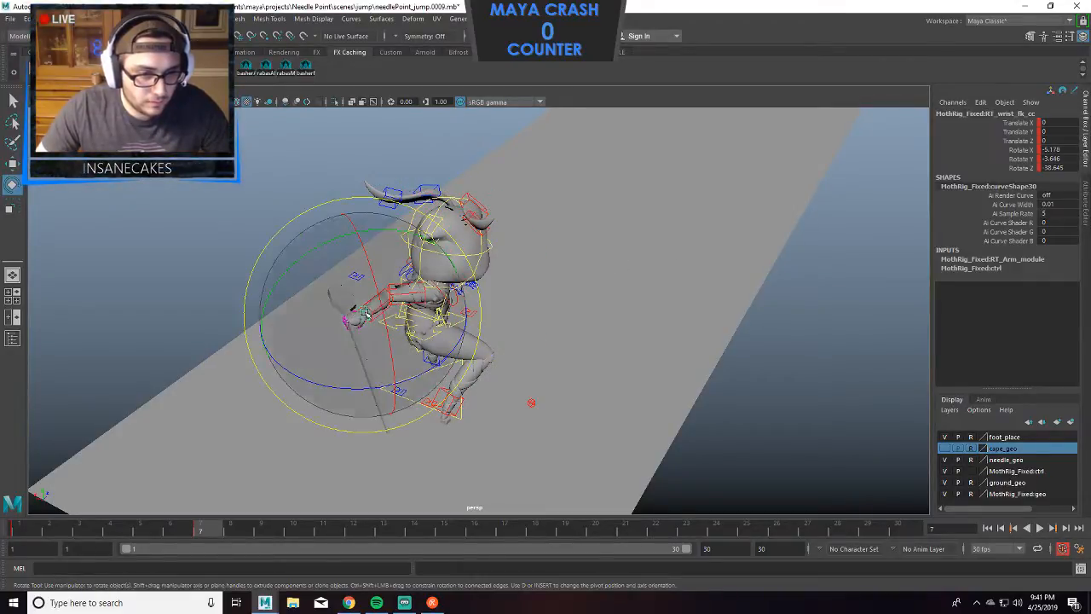
left_click_drag(366, 322, 611, 307)
left_click(612, 307)
Rotate the right clavicle control at frame 7 to about X 64.9, Y 24.9 and Z -17.3.
scroll(423, 307, "up", 5)
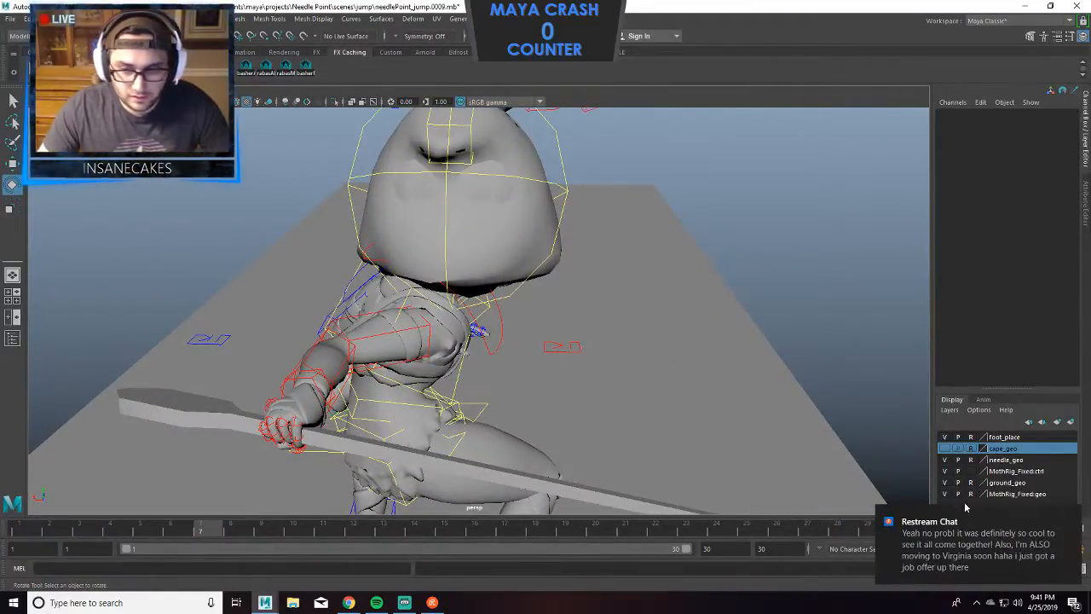
left_click(1072, 516)
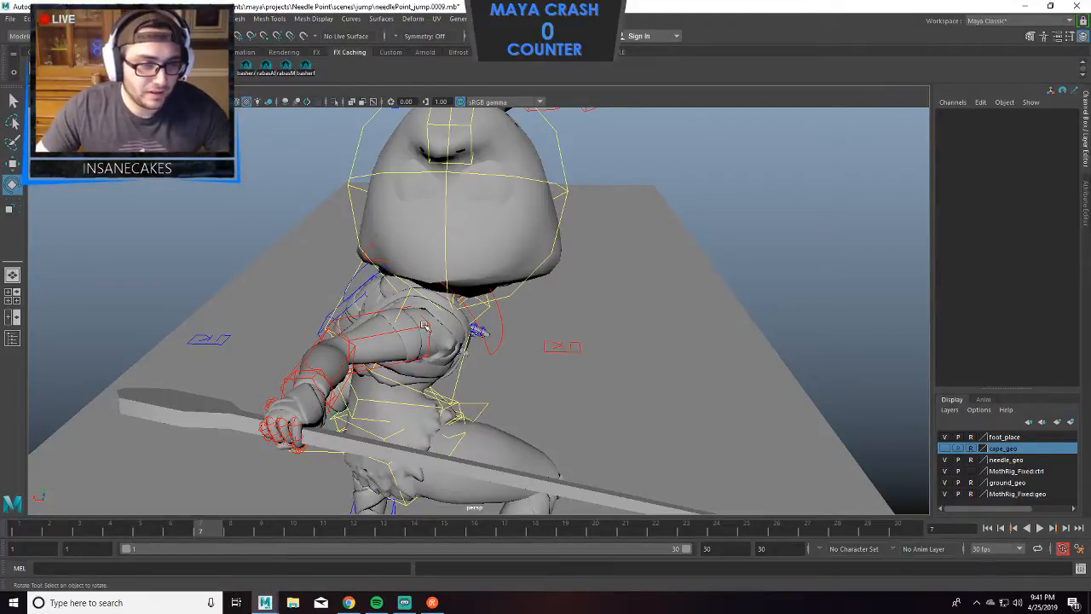
left_click(502, 340)
left_click_drag(499, 369, 474, 377)
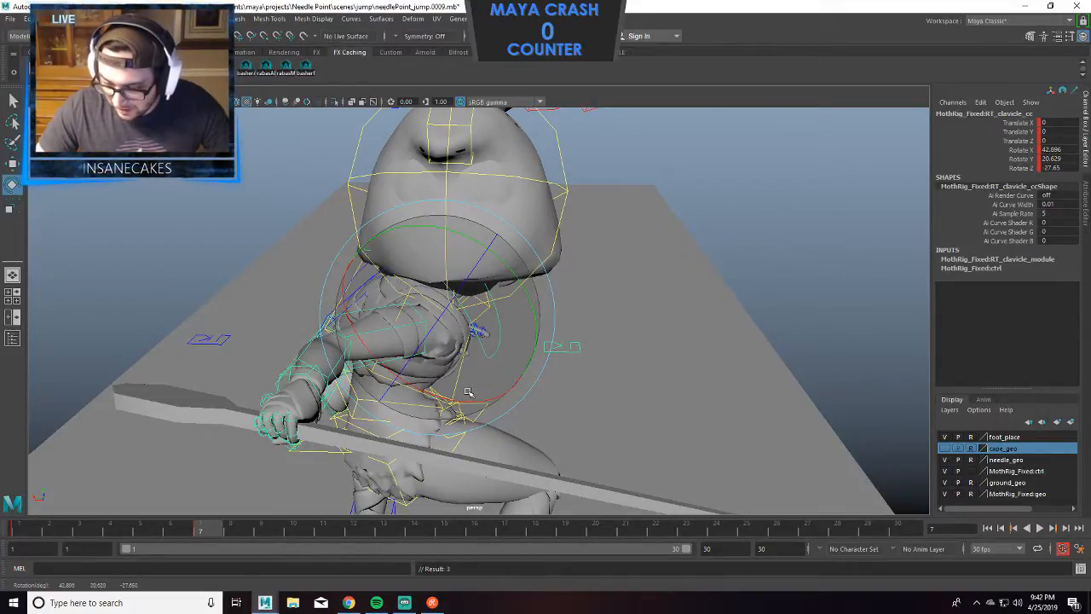
mouse_move(468, 390)
left_mouse_down()
mouse_move(458, 383)
mouse_move(469, 377)
left_mouse_up()
left_click_drag(684, 330, 579, 334, "alt")
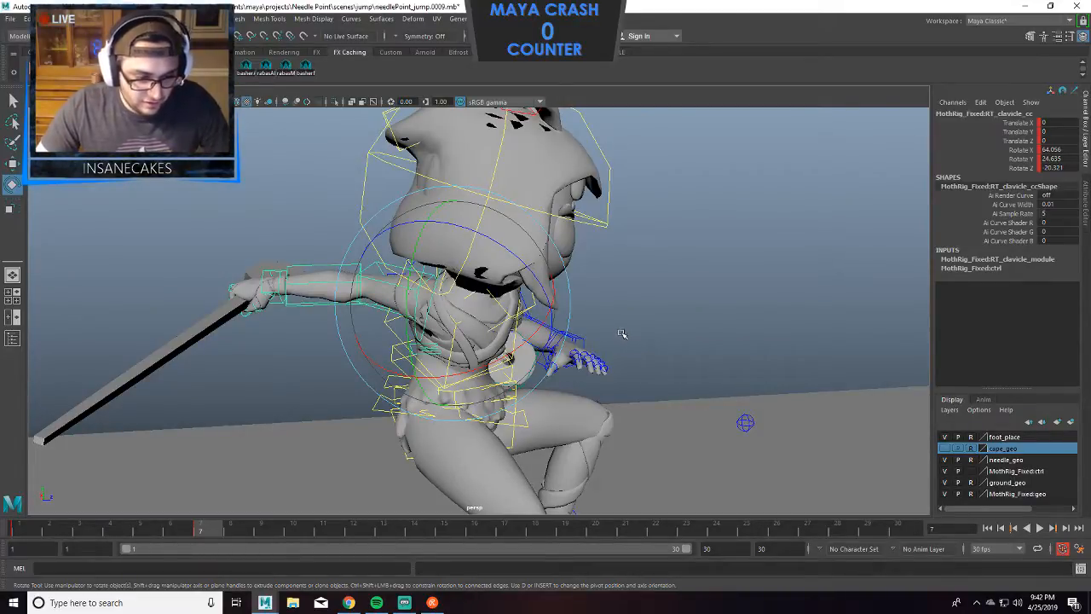
left_click_drag(621, 337, 611, 358, "alt")
left_click_drag(444, 319, 439, 322)
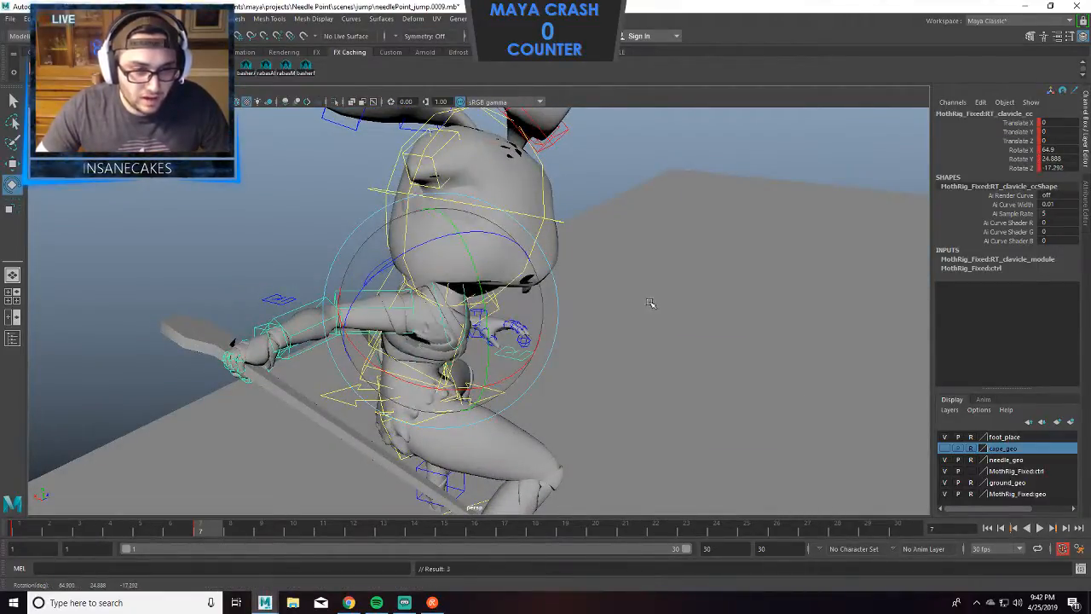
Rotate the centre-of-gravity control at frame 7 to adjust the twist of the crouched body.
left_click_drag(652, 304, 628, 361, "alt")
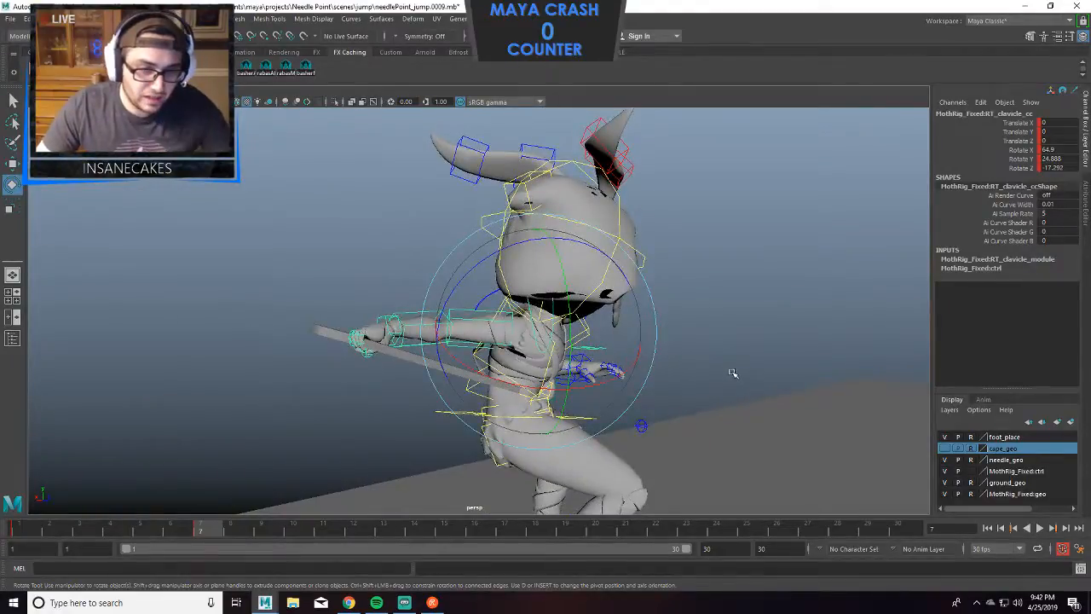
left_click_drag(732, 372, 691, 367, "alt")
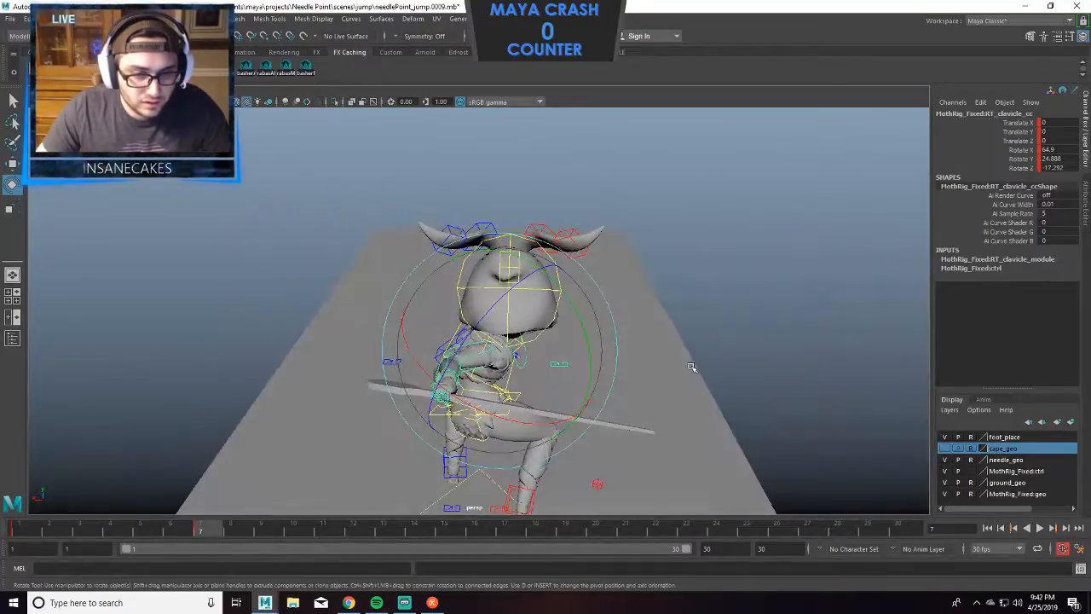
left_click(692, 366)
left_click(489, 370)
left_click_drag(529, 399, 554, 409)
left_click(554, 409)
left_click(538, 399)
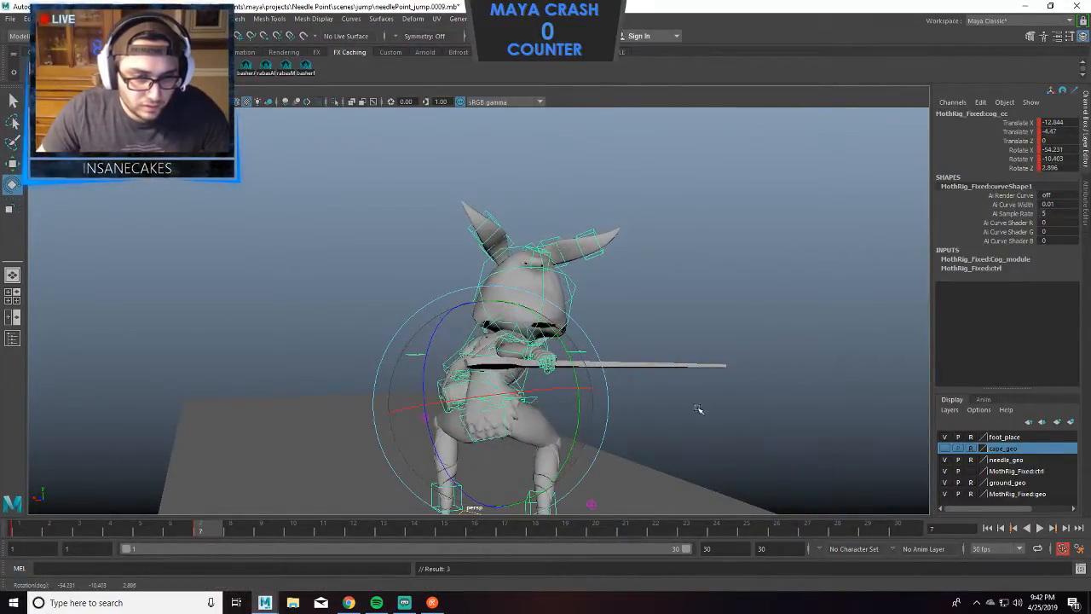
left_click_drag(698, 409, 591, 422, "alt")
left_click_drag(563, 424, 630, 393)
left_click_drag(726, 391, 799, 368, "alt")
Rotate the left upper arm and forearm controls at frame 7 to raise the bent arm in front of the face.
left_click(766, 196)
left_click(452, 296)
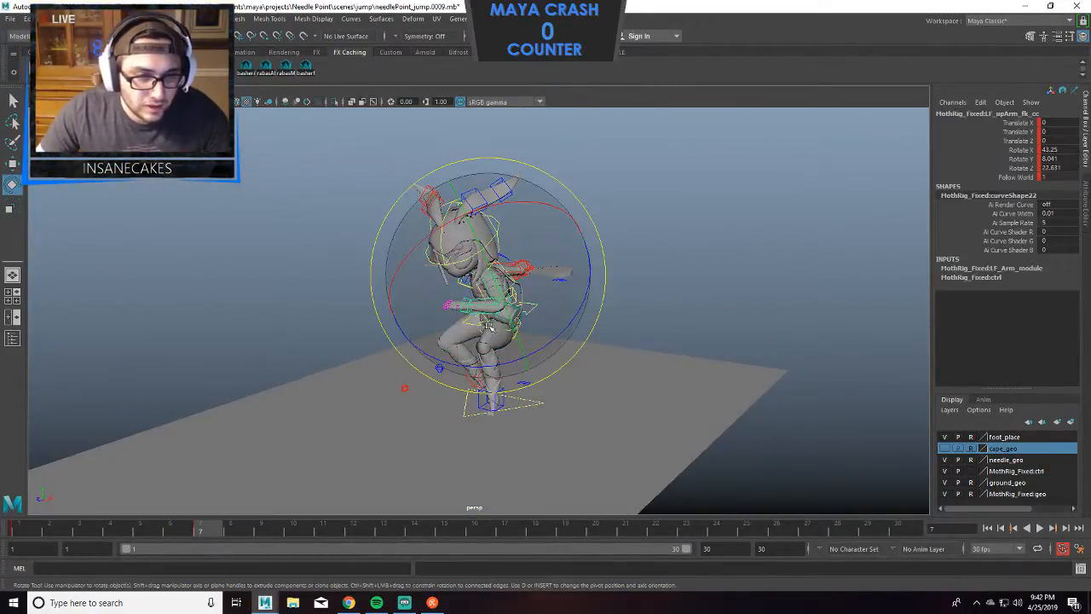
left_click_drag(449, 273, 498, 346)
left_click_drag(552, 247, 555, 253)
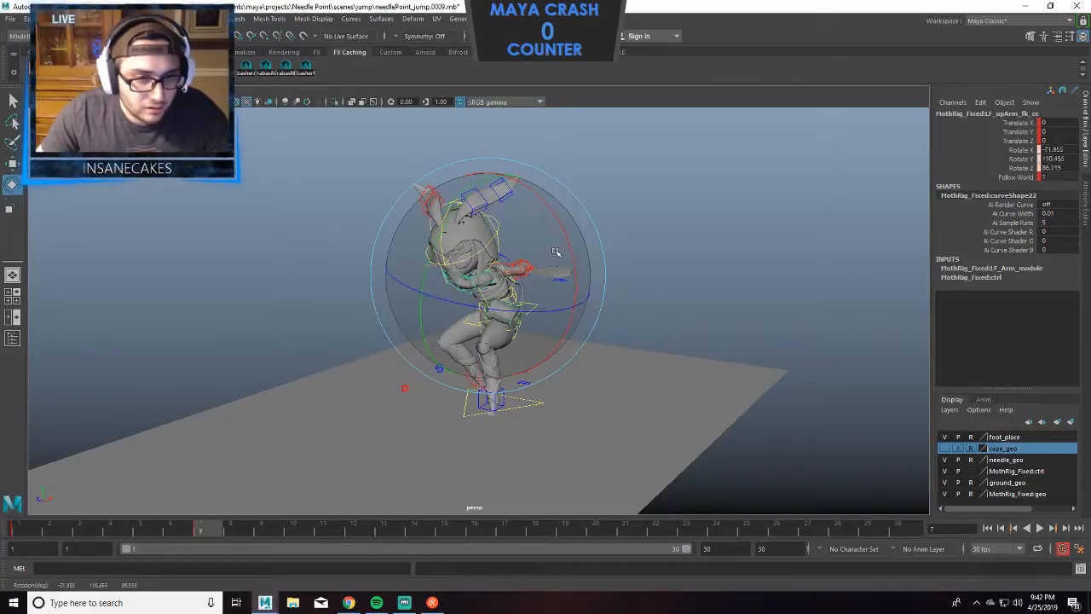
left_click(662, 185)
left_click(462, 286)
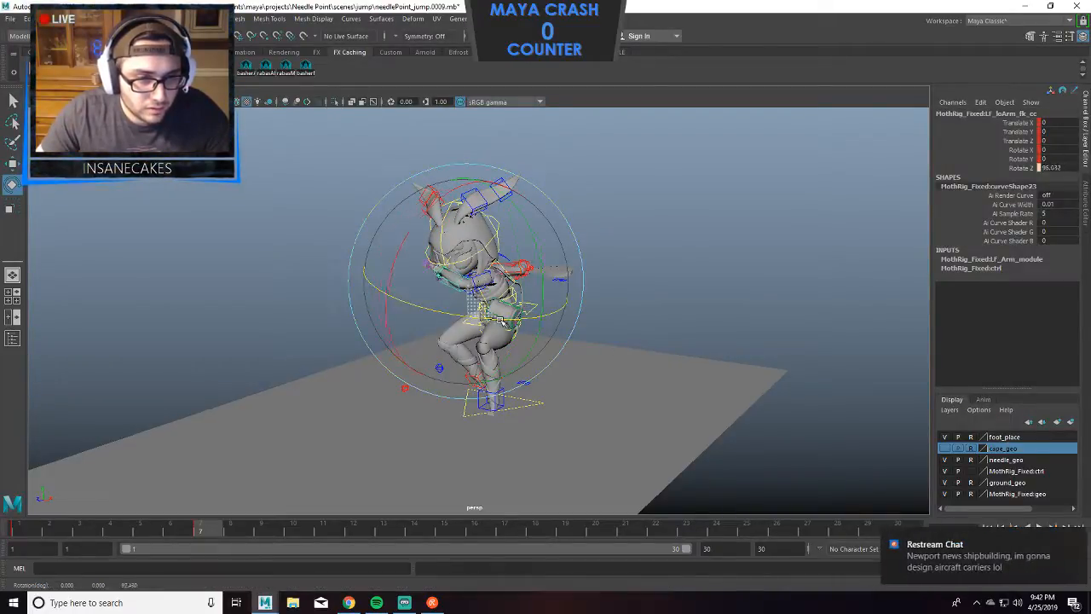
left_click(678, 220)
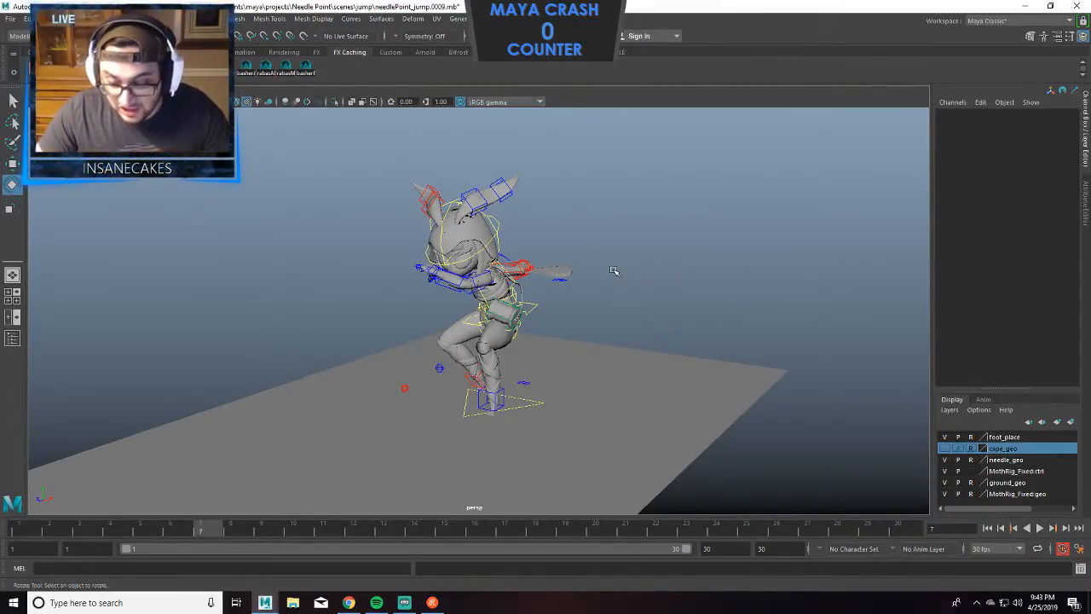
Rotate the left wrist control at frame 7 to about X 5.1, Y 10.6 and Z 11.2.
right_click_drag(549, 259, 613, 281, "alt")
left_click_drag(486, 298, 572, 328, "alt")
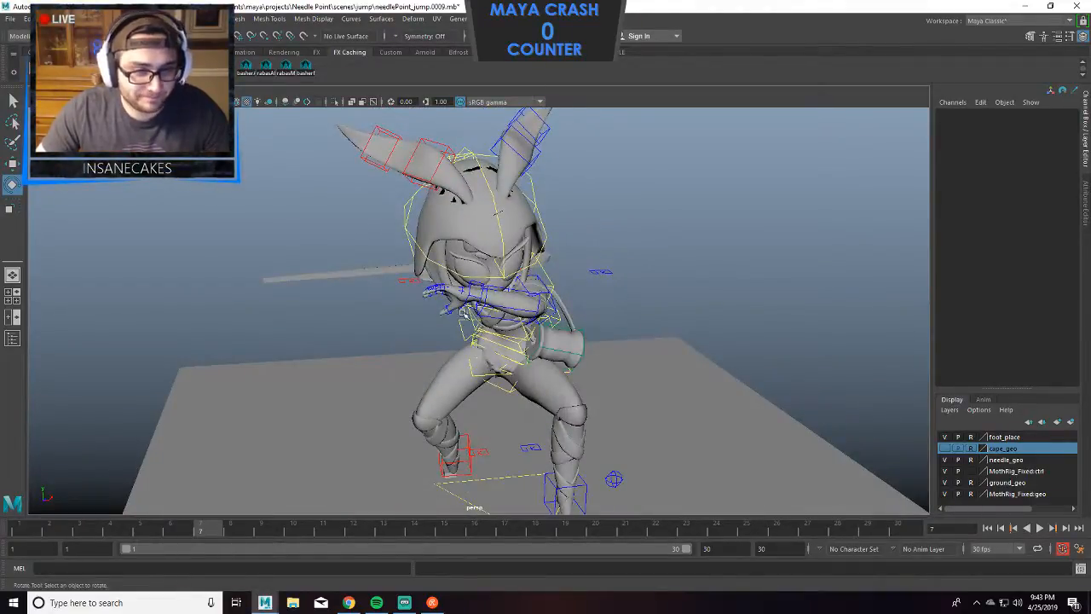
left_click(461, 312)
left_click_drag(490, 304, 493, 275)
left_click_drag(549, 222, 558, 242)
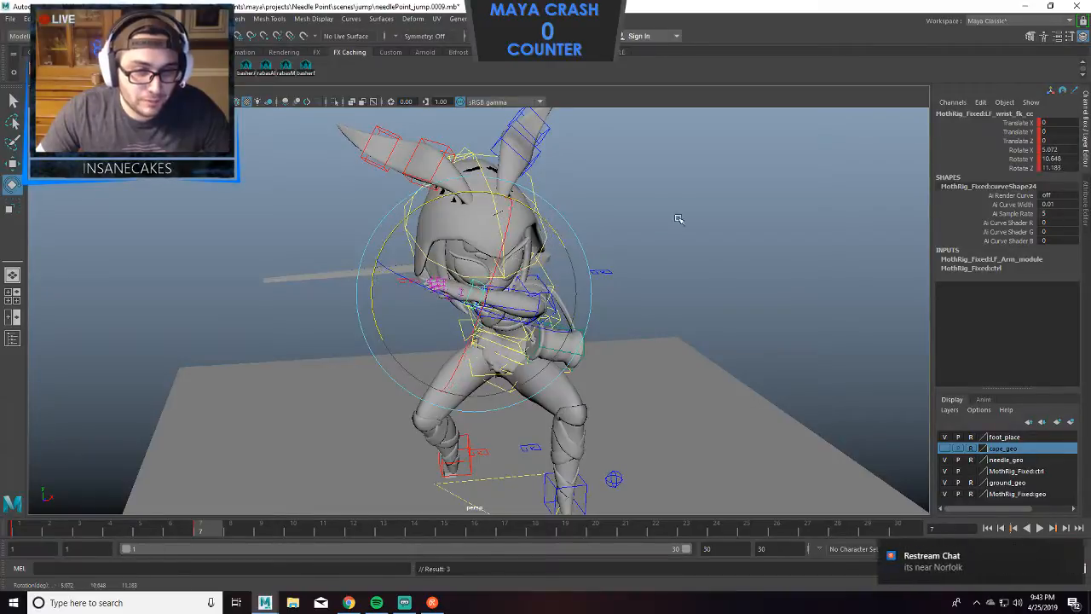
left_click_drag(679, 220, 659, 223, "alt")
left_click(655, 258)
Rotate the left upper arm control at frame 7 to about X -18.3, Y 55.9 and Z 78.6.
scroll(584, 290, "up", 3)
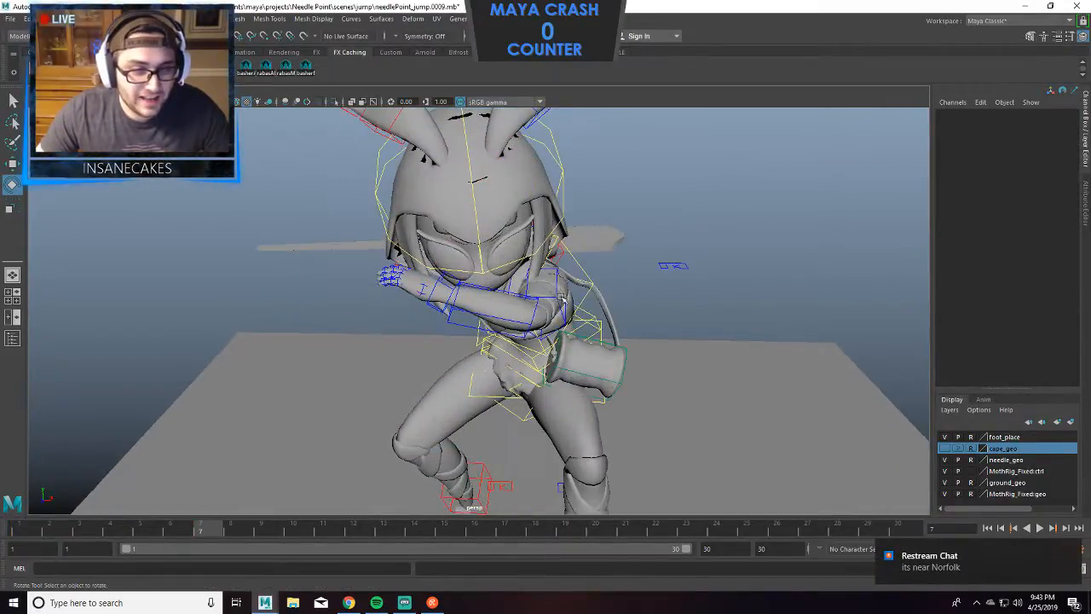
left_click(567, 305)
left_click_drag(579, 326, 597, 325)
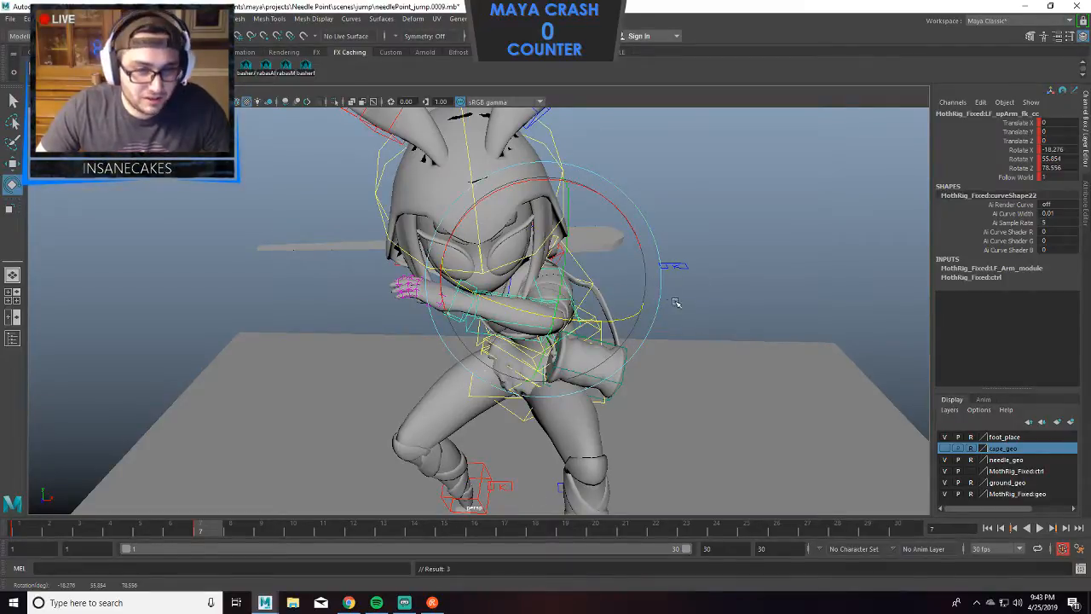
left_click_drag(675, 302, 706, 291, "alt")
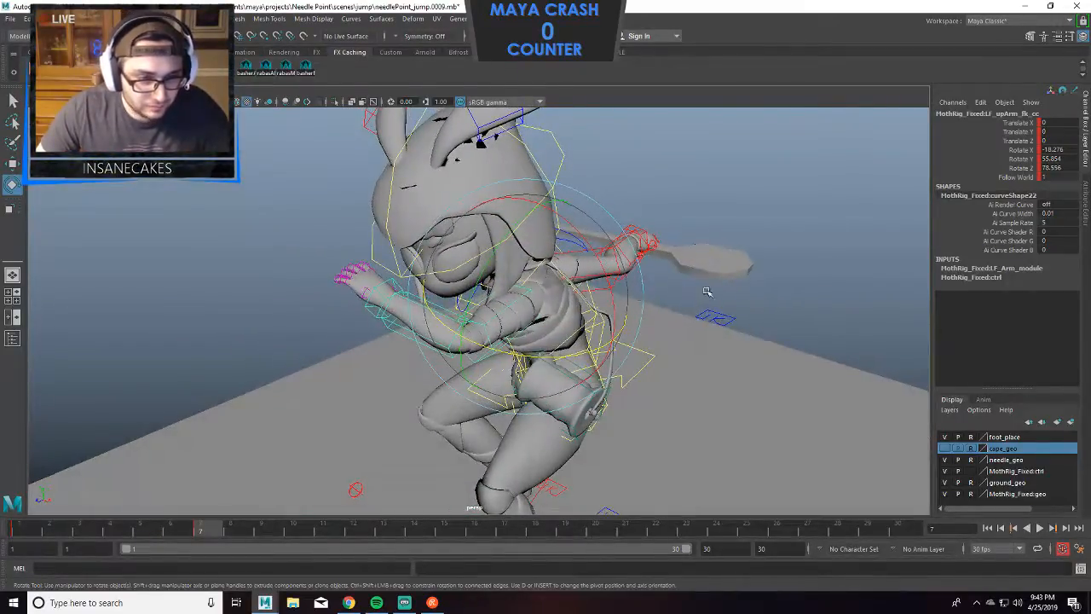
left_click(748, 273)
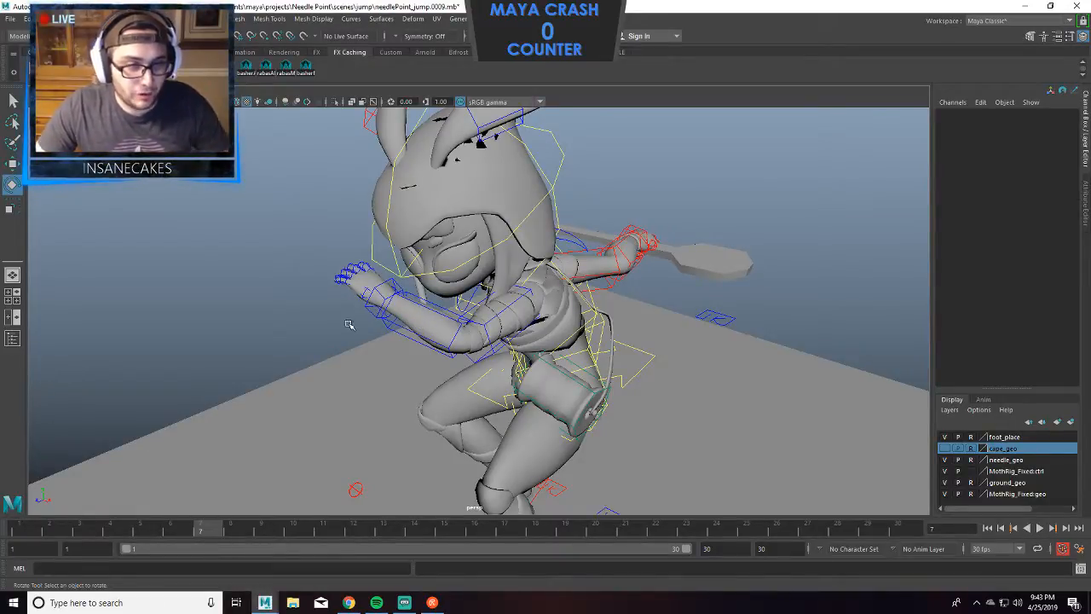
Rotate the left wrist control at frame 7 to adjust the angle of the raised hand.
left_click(373, 316)
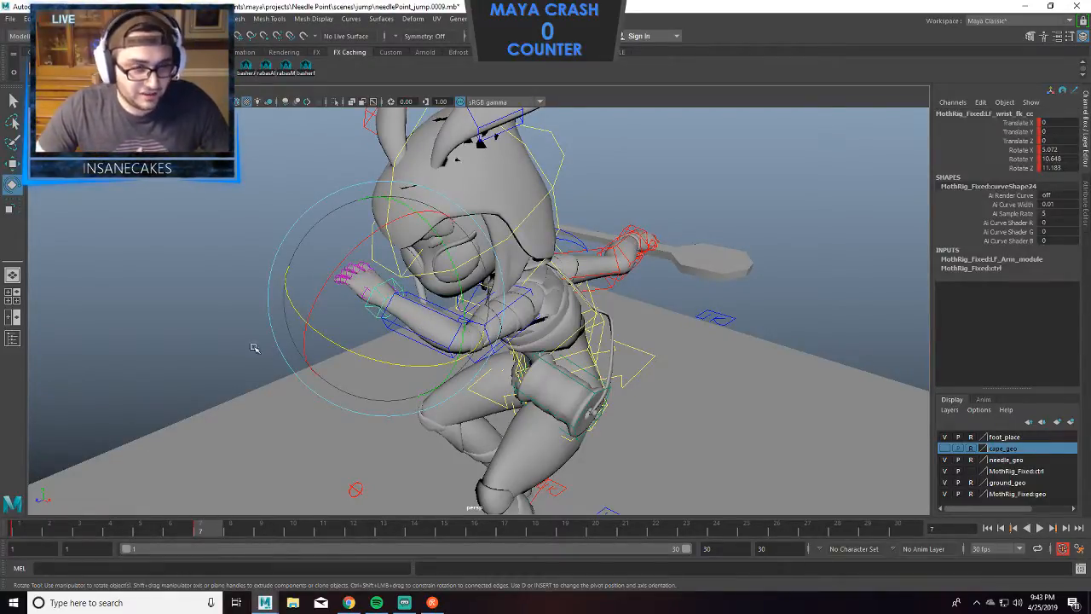
left_click_drag(462, 294, 462, 307)
mouse_move(592, 281)
left_mouse_down("alt")
mouse_move(599, 270)
mouse_move(580, 280)
left_mouse_up("alt")
left_click(579, 280)
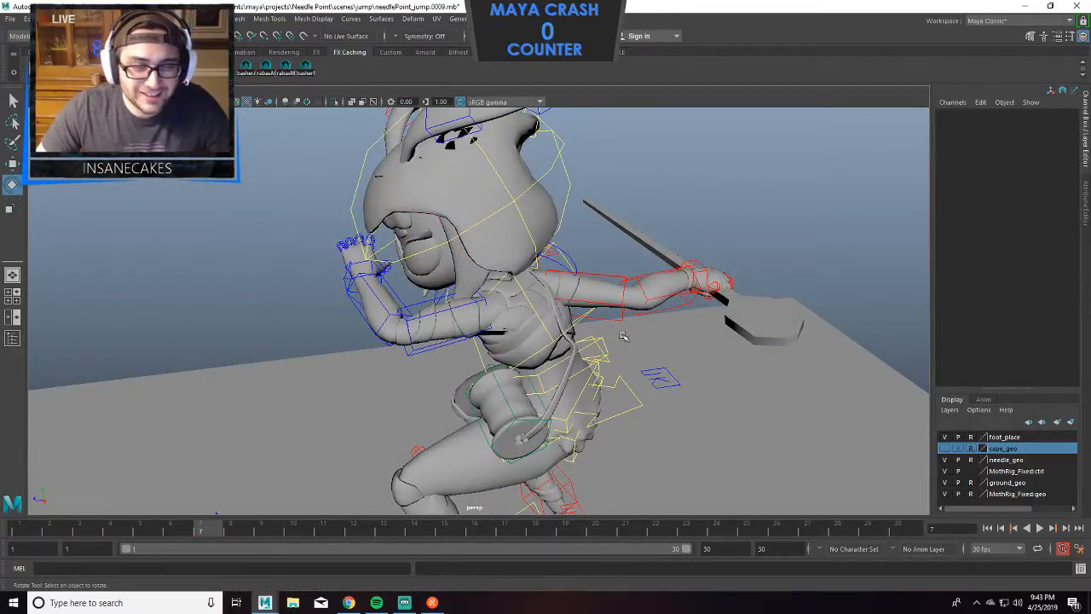
Rotate the left clavicle control at frame 7 to adjust the shoulder of the raised arm.
left_click_drag(623, 336, 599, 318, "alt")
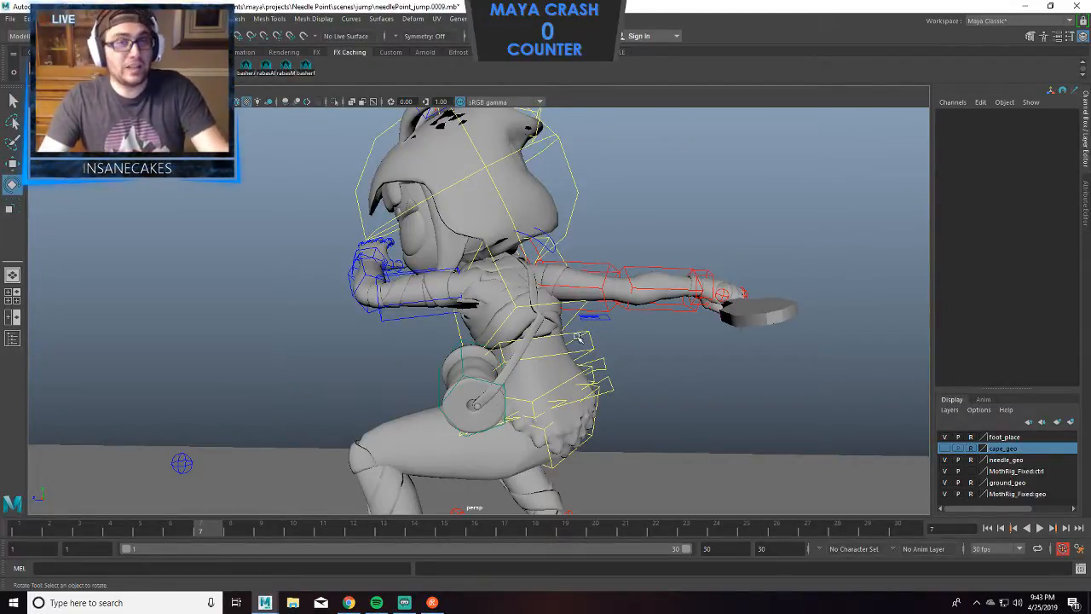
left_click_drag(589, 304, 606, 349, "alt")
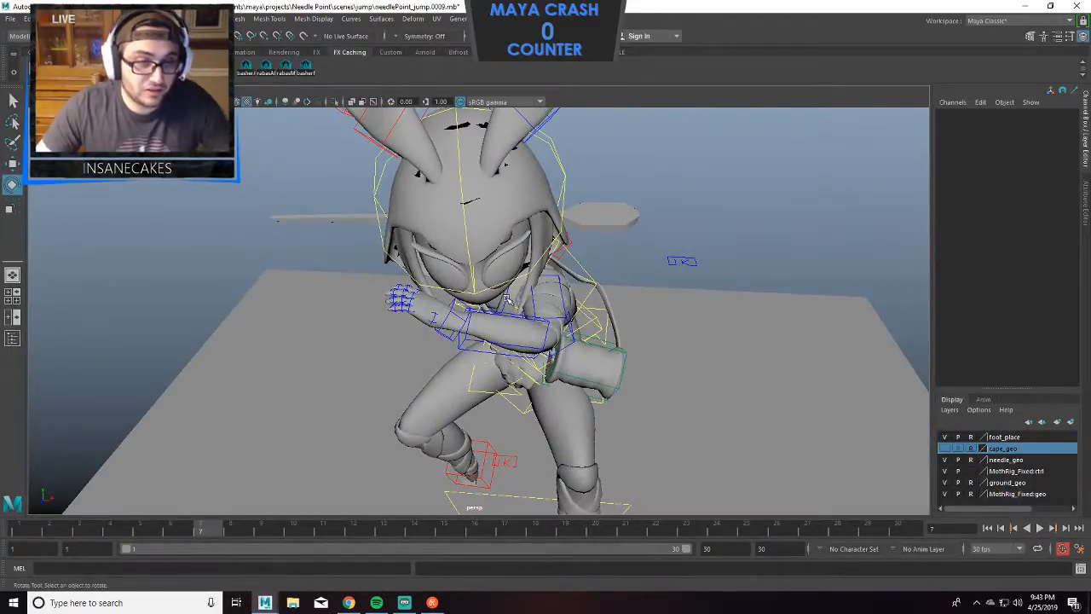
left_click(510, 300)
left_click_drag(579, 305, 470, 350, "alt")
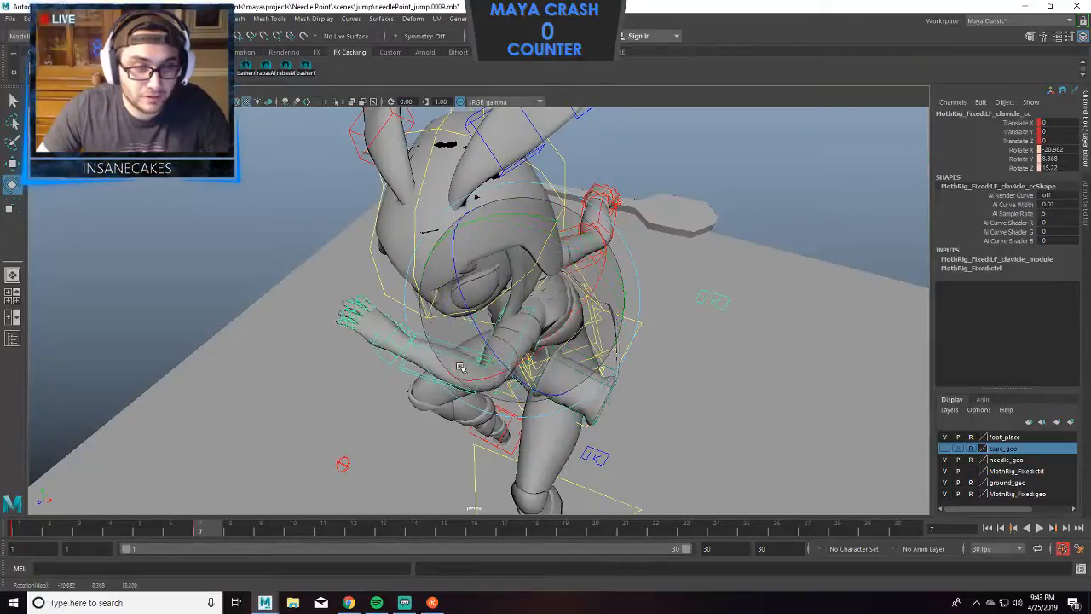
left_click_drag(548, 319, 697, 229, "alt")
left_click(696, 227)
Rotate the left upper arm control at frame 7 to lower the bent arm slightly in front of the face.
left_click(439, 304)
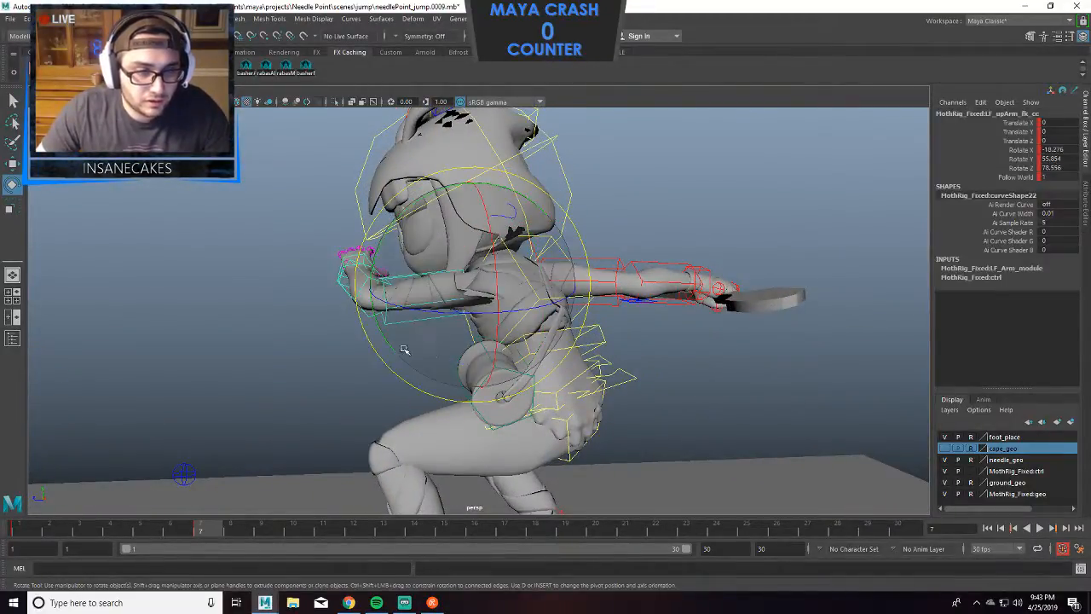
left_click_drag(386, 247, 384, 264)
left_click(642, 216)
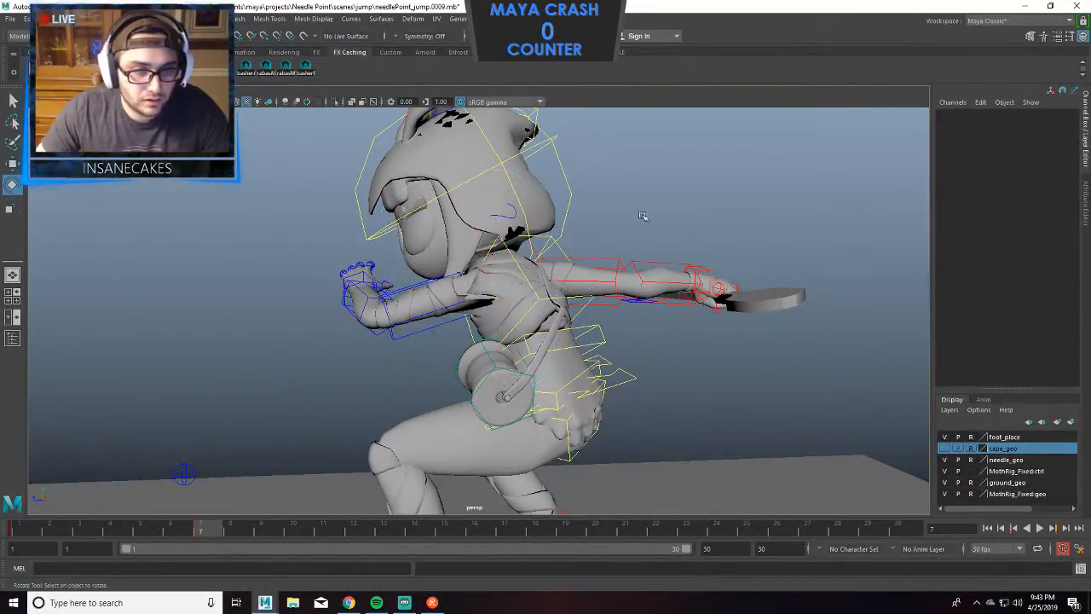
Rotate the right upper arm control at frame 7 to about X -158.5, Y -119.3 and Z -56.1.
left_click(618, 258)
left_click_drag(637, 310, 632, 335)
left_click_drag(738, 278, 689, 342, "alt")
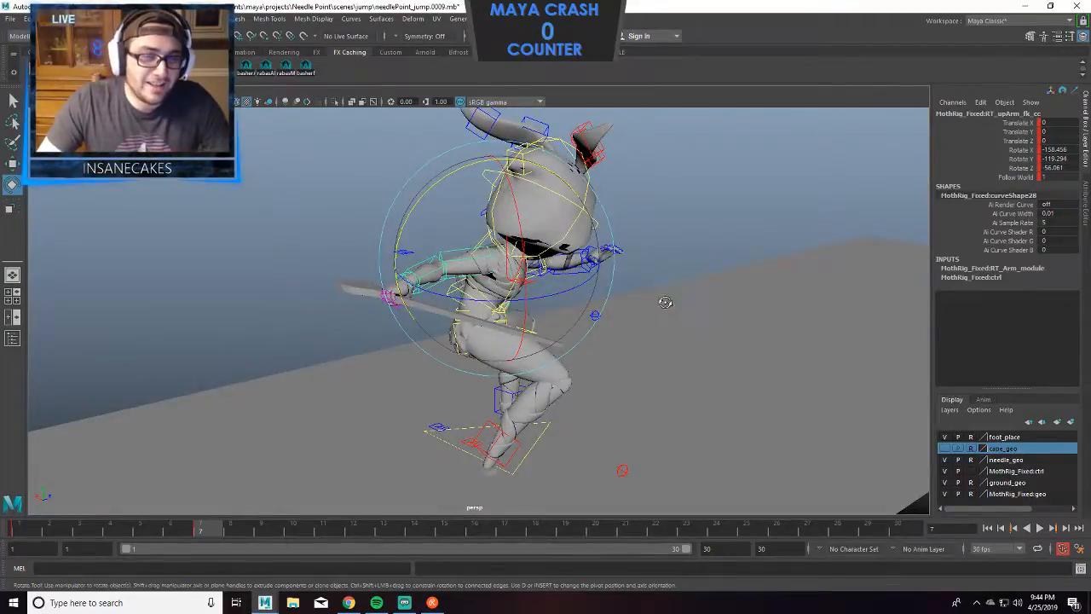
left_click_drag(665, 302, 613, 302, "alt")
left_click_drag(681, 269, 712, 277, "alt")
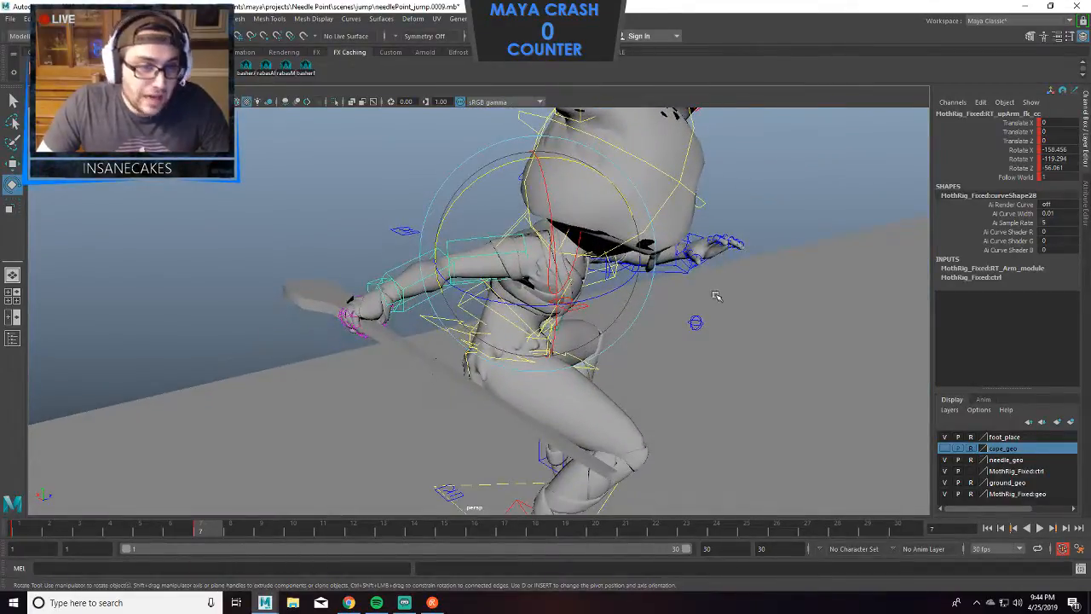
left_click_drag(797, 292, 654, 292, "alt")
middle_click_drag(655, 292, 648, 358, "alt")
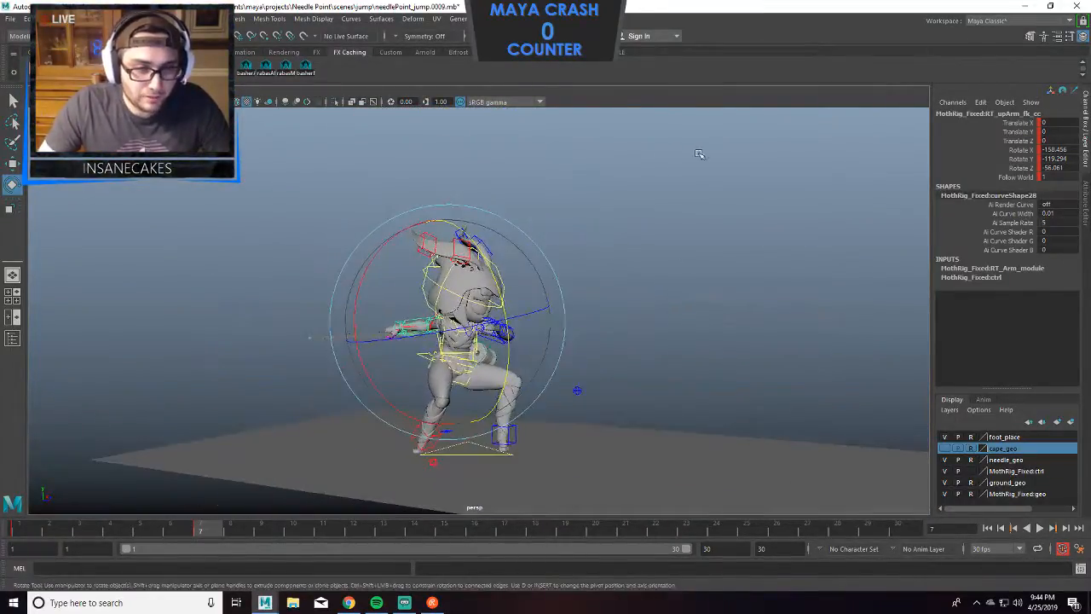
Key all of the rig's controls at frame 7 and go to frame 15.
left_click_drag(702, 159, 104, 512)
left_click_drag(418, 529, 445, 533)
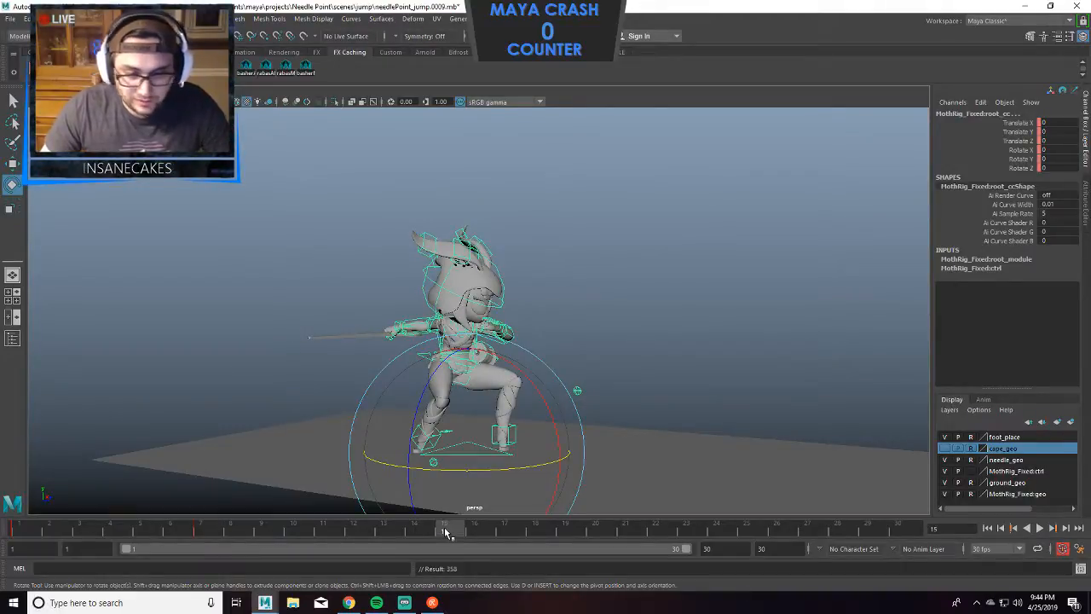
left_click_drag(482, 423, 609, 367, "alt")
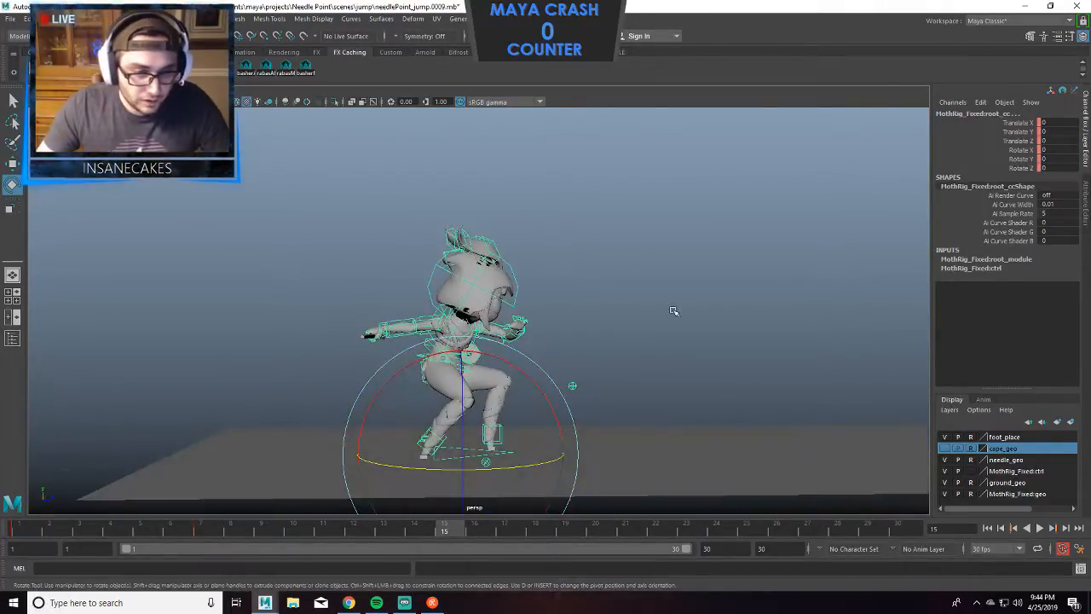
left_click(674, 310)
Set all translate and rotate values of the centre-of-gravity control to 0 at frame 15.
left_click_drag(537, 350, 470, 355, "alt")
left_click(468, 358)
left_click(656, 332)
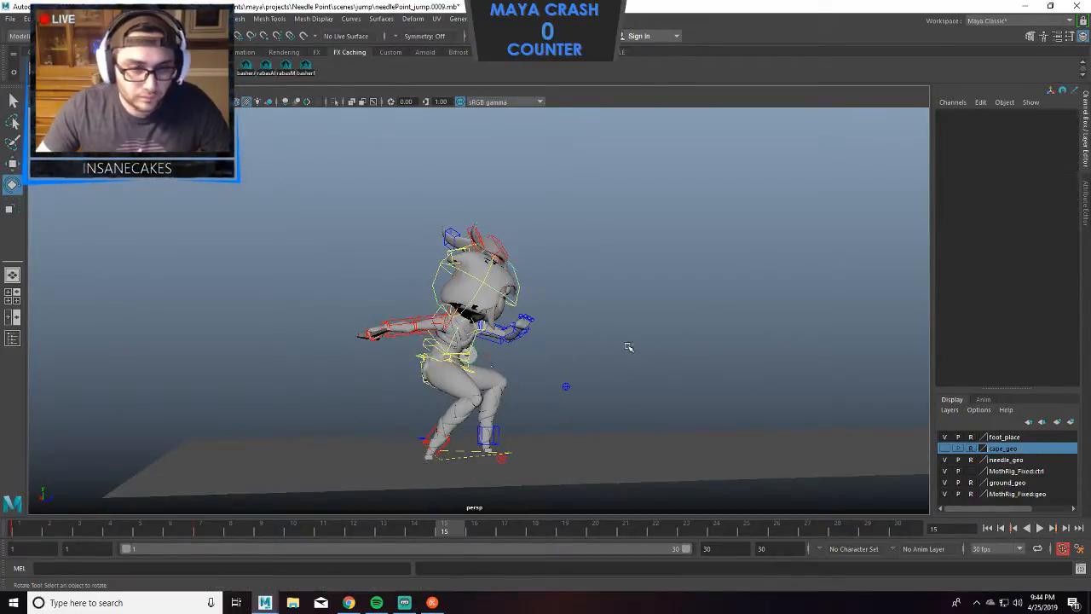
scroll(454, 391, "up", 6)
left_click(388, 452)
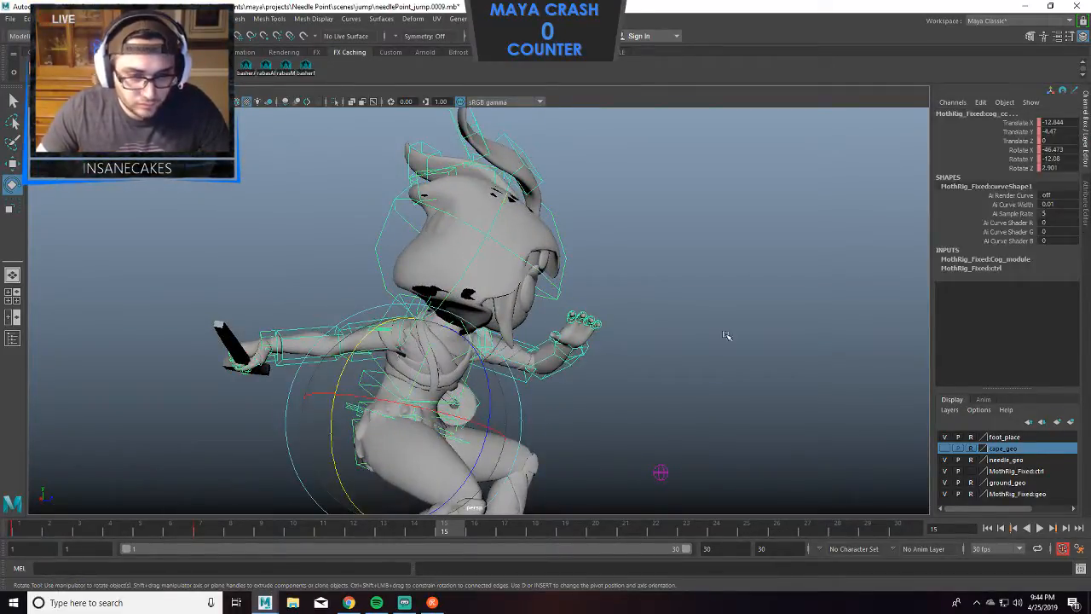
left_click_drag(1054, 123, 1057, 155)
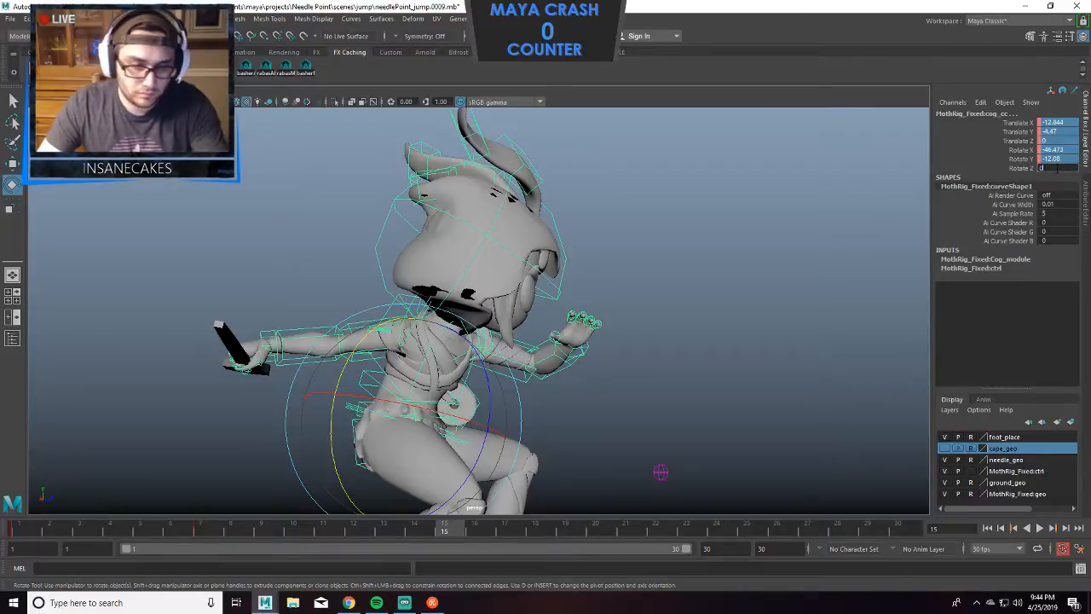
key("Return")
Move the centre-of-gravity control forward and down at frame 15 to about Translate X -8.2 and Y 11.6.
left_click(633, 338)
mouse_move(634, 339)
left_mouse_down("alt")
mouse_move(535, 333)
mouse_move(572, 310)
mouse_move(601, 310)
mouse_move(654, 339)
left_mouse_up("alt")
left_click(535, 332)
key("w")
scroll(661, 333, "down", 3)
middle_click_drag(670, 318, 685, 285, "alt")
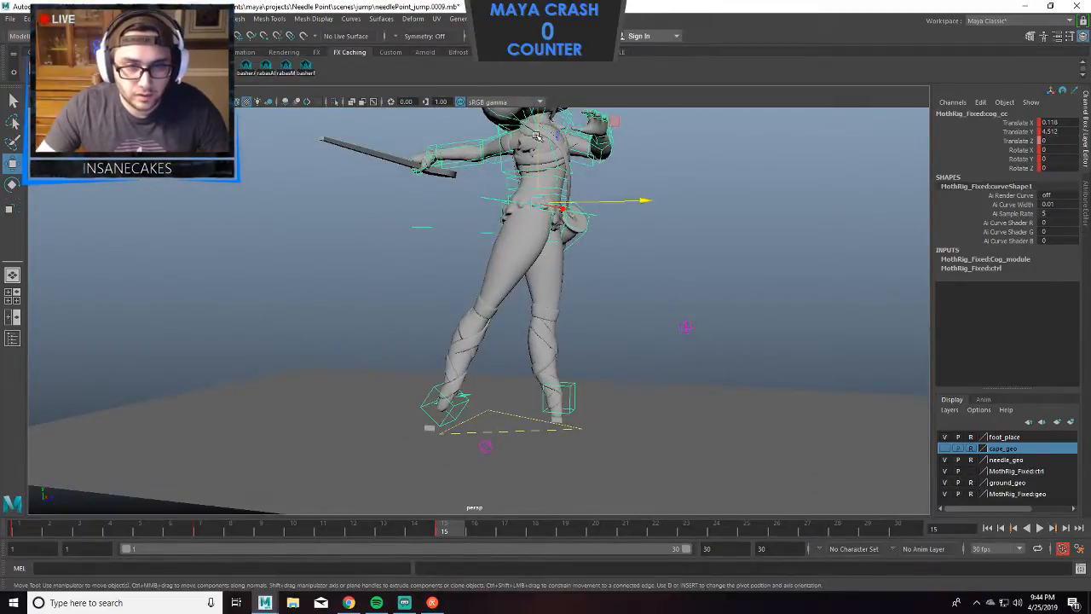
left_click_drag(537, 137, 543, 222)
left_click(645, 261)
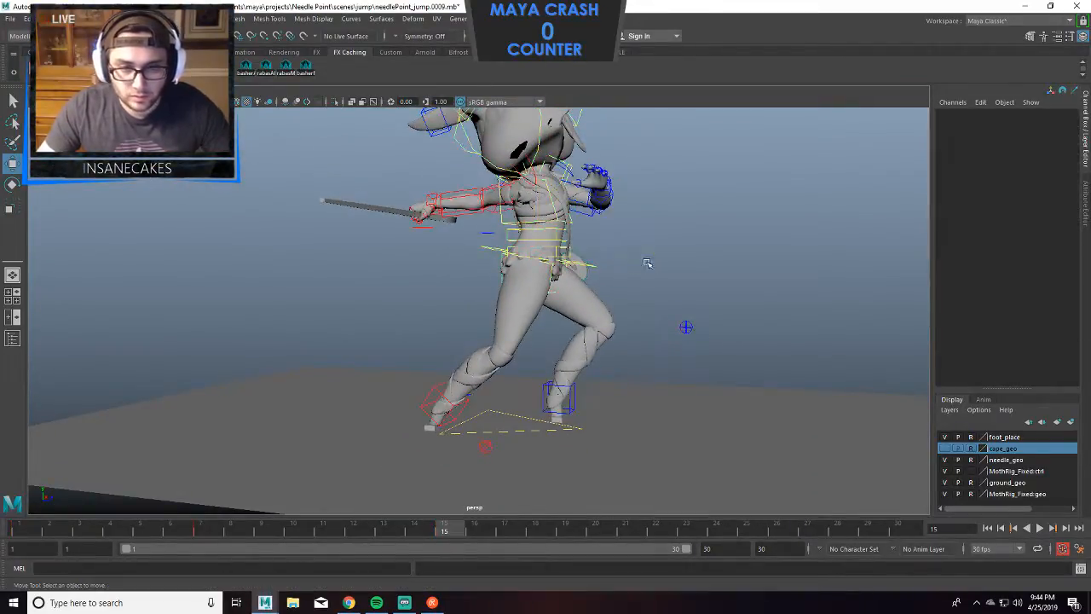
key("ctrl+z")
left_click_drag(633, 253, 677, 270)
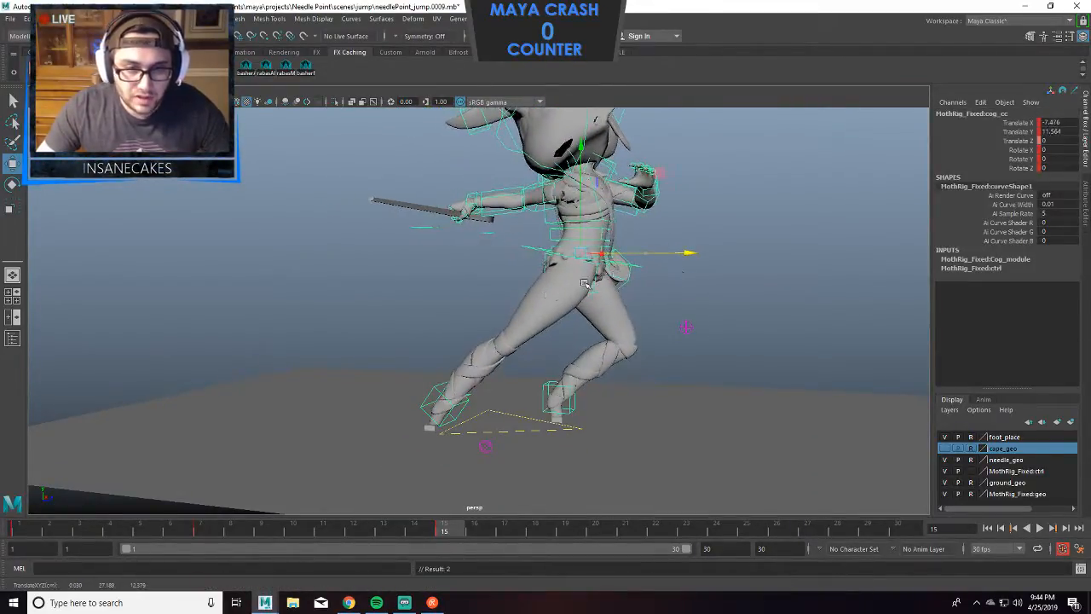
left_click_drag(580, 162, 579, 168)
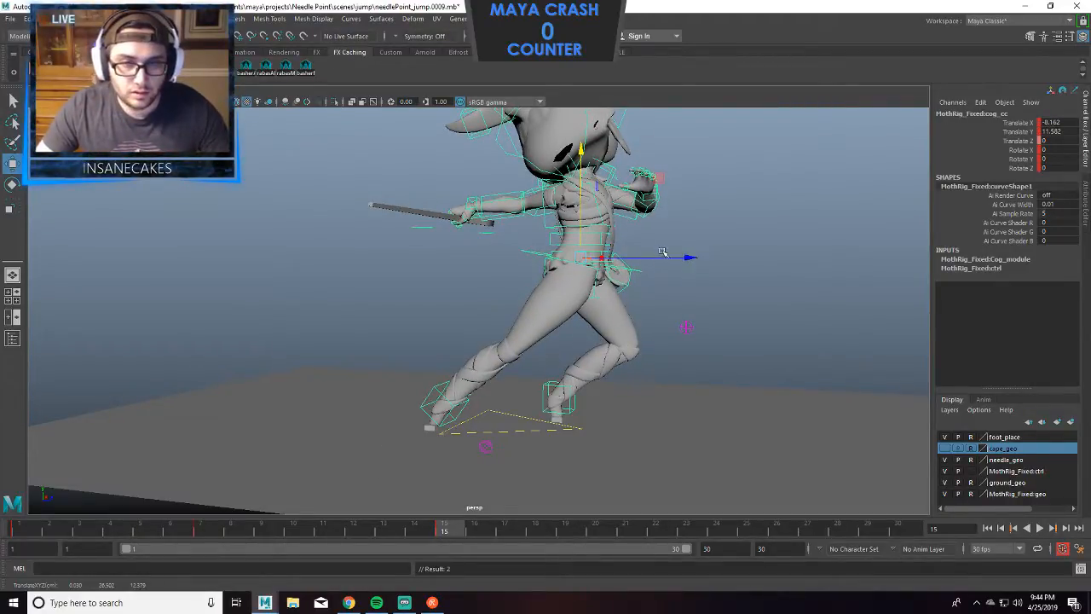
Shift the centre-of-gravity control sideways at frame 15 to about Translate Z -1.0.
key("e")
left_click_drag(693, 230, 554, 266, "alt")
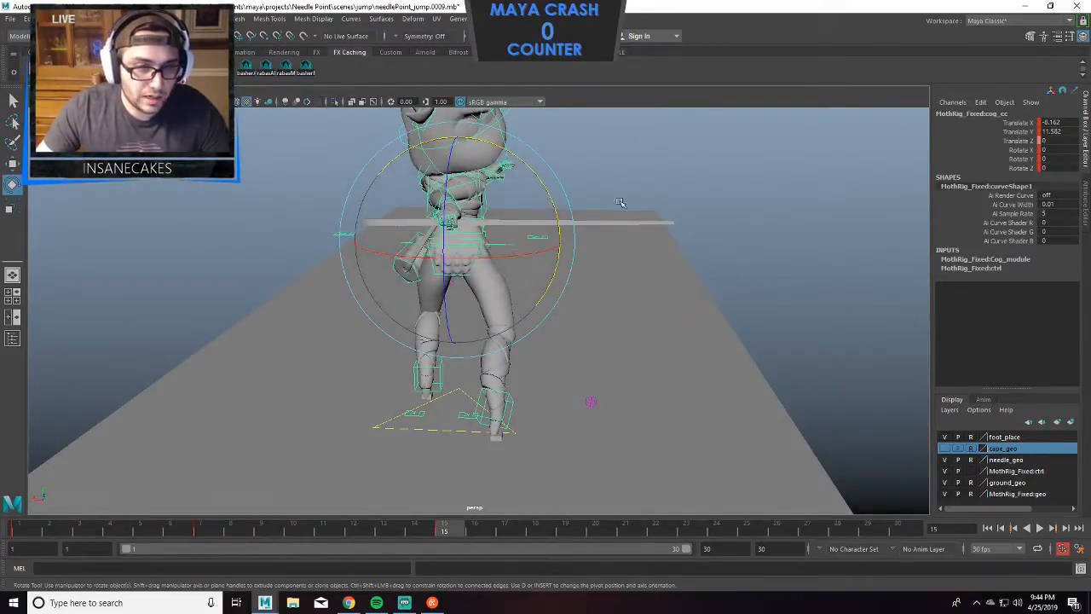
scroll(647, 210, "up", 4)
left_click_drag(545, 219, 579, 212, "alt")
key("w")
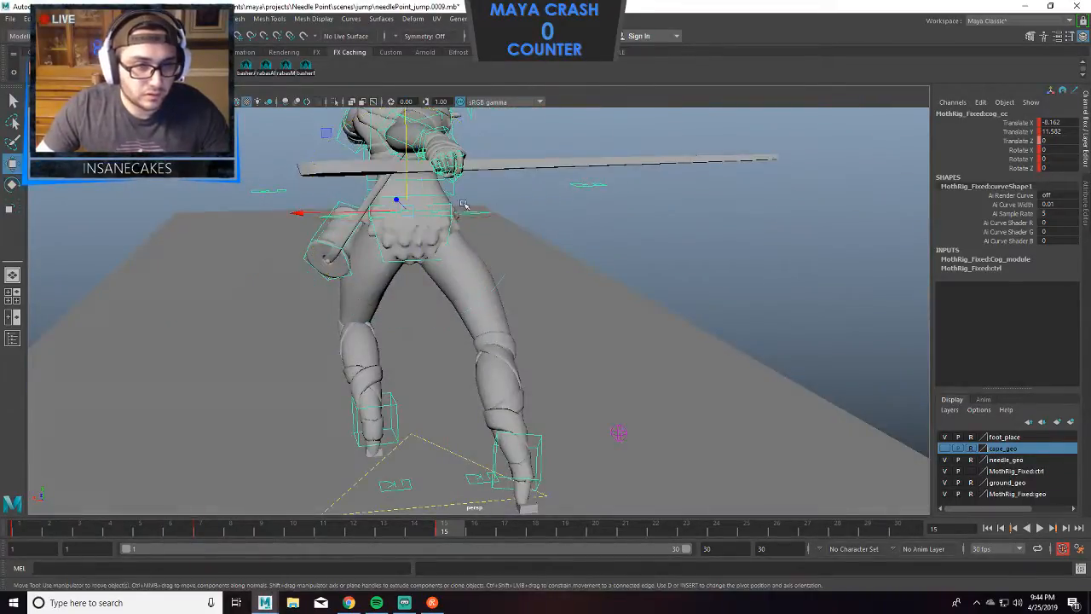
left_click_drag(364, 216, 440, 261, "alt")
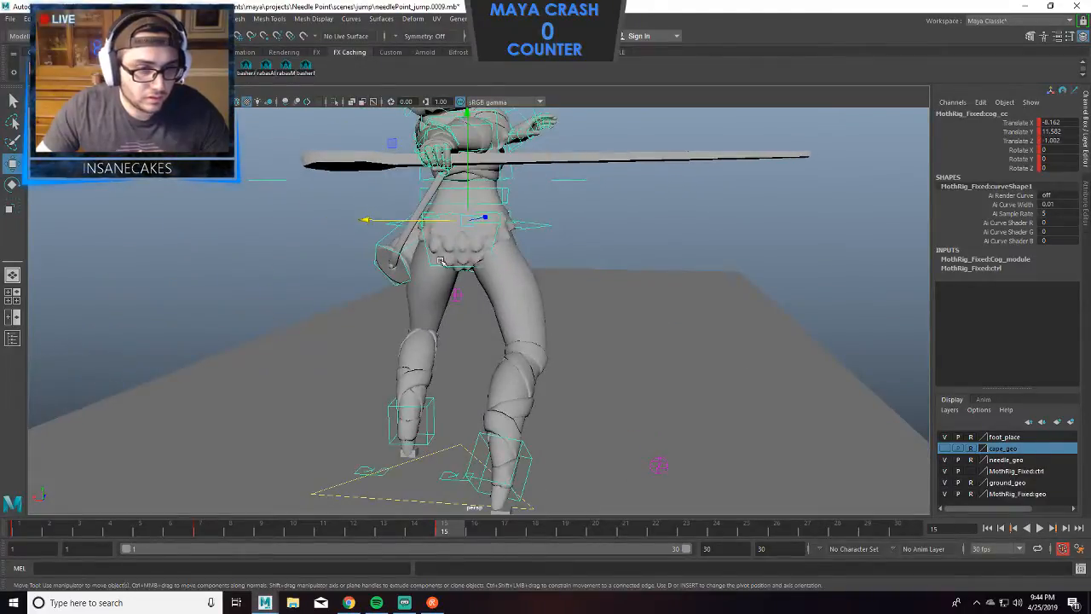
Push the centre-of-gravity control farther forward and lower at frame 15, to about Translate X -11.4 and Y 19.6.
left_click_drag(523, 287, 305, 313, "alt")
left_click(367, 393)
left_click_drag(515, 299, 635, 230, "alt")
left_click(551, 235)
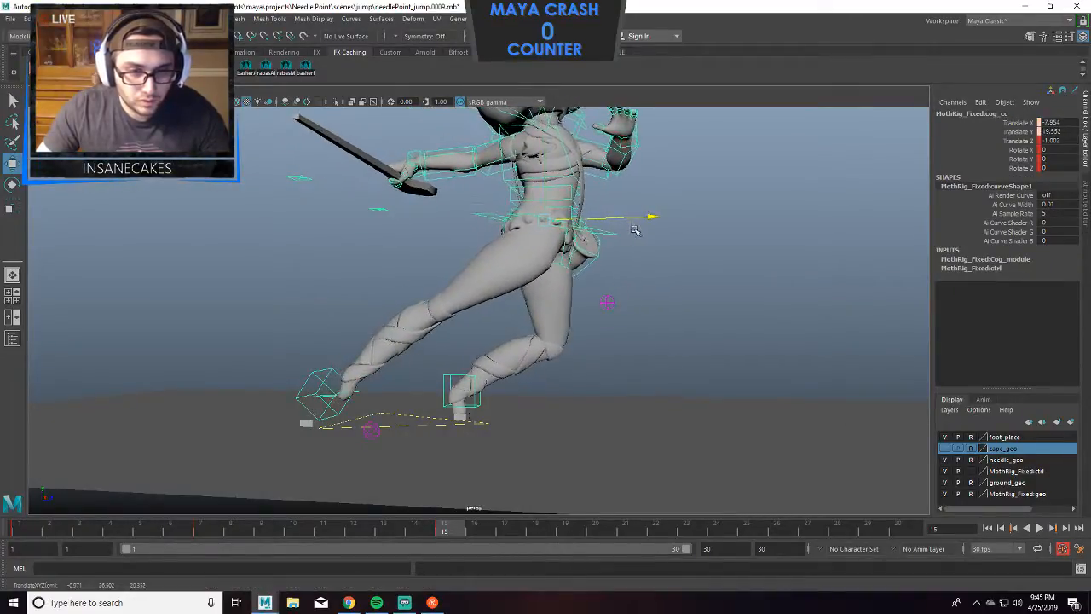
left_click_drag(552, 158, 546, 161)
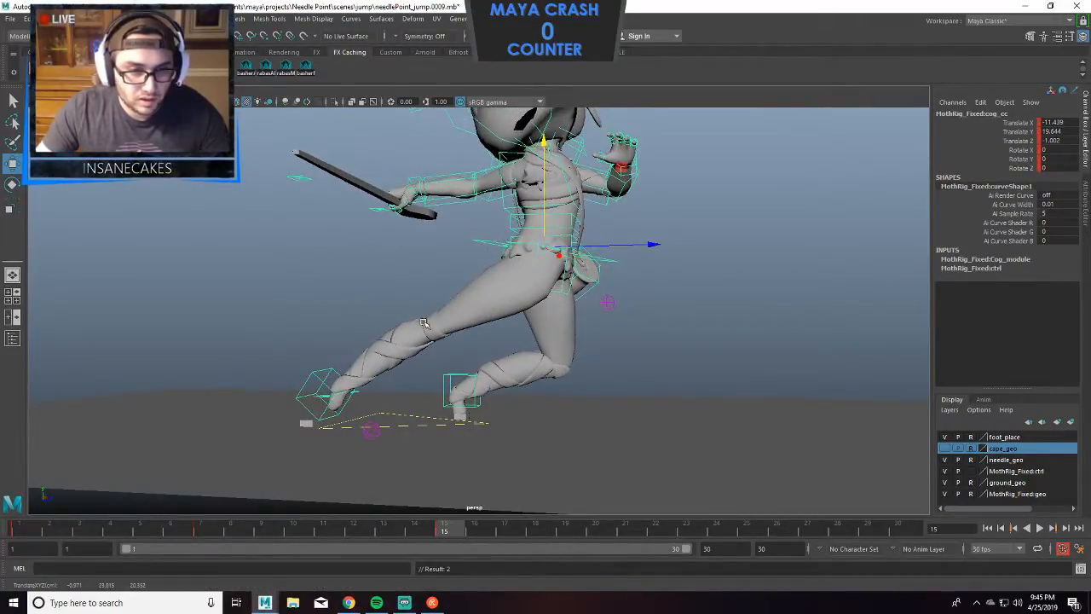
Rotate the right foot IK control to about X 56, Y 13.1, Z -17 and move it to about X 0.6, Y -2, Z -2.2.
left_click(329, 397)
key("e")
mouse_move(355, 313)
left_mouse_down()
mouse_move(370, 347)
mouse_move(400, 335)
mouse_move(362, 325)
left_mouse_up()
key("w")
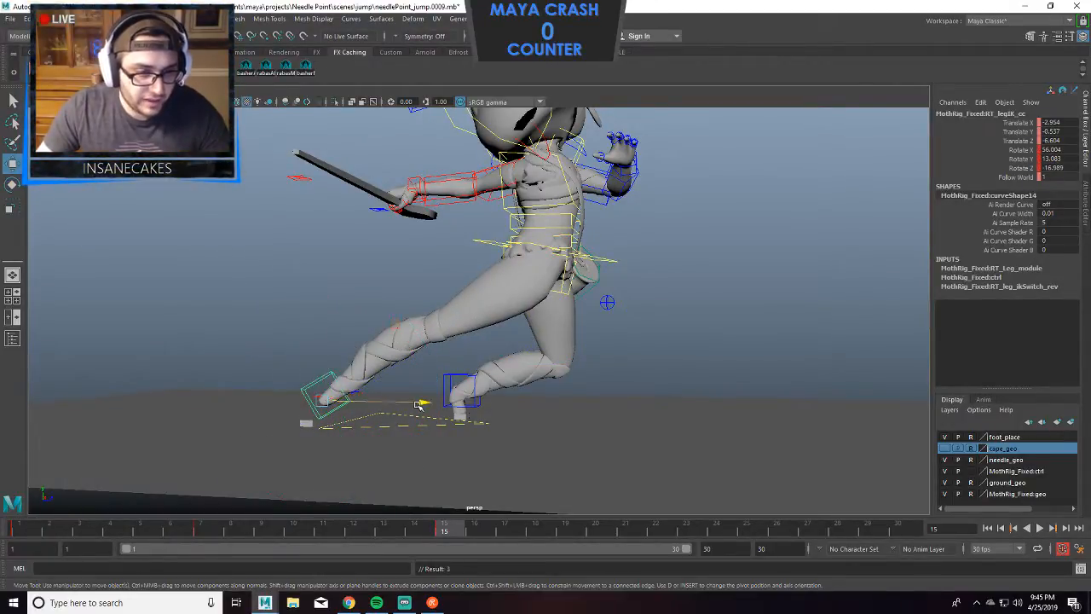
left_click_drag(418, 404, 463, 376)
left_click_drag(404, 305, 495, 443)
Rotate the right foot IK control at frame 15 to about X 47.2, Y 12.3 and Z -8.5.
key("e")
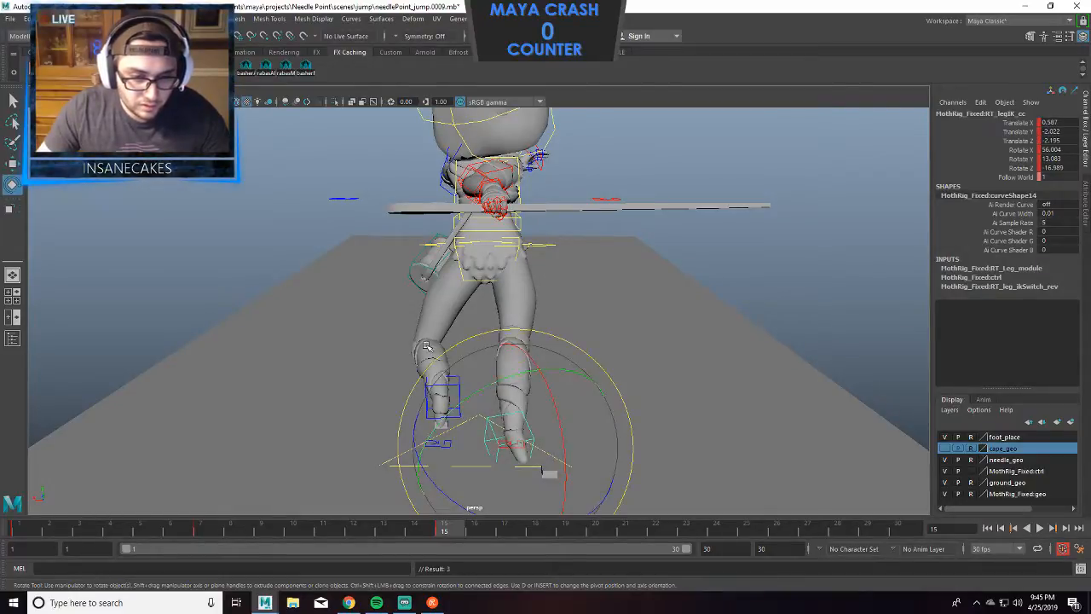
left_click_drag(443, 367, 460, 409)
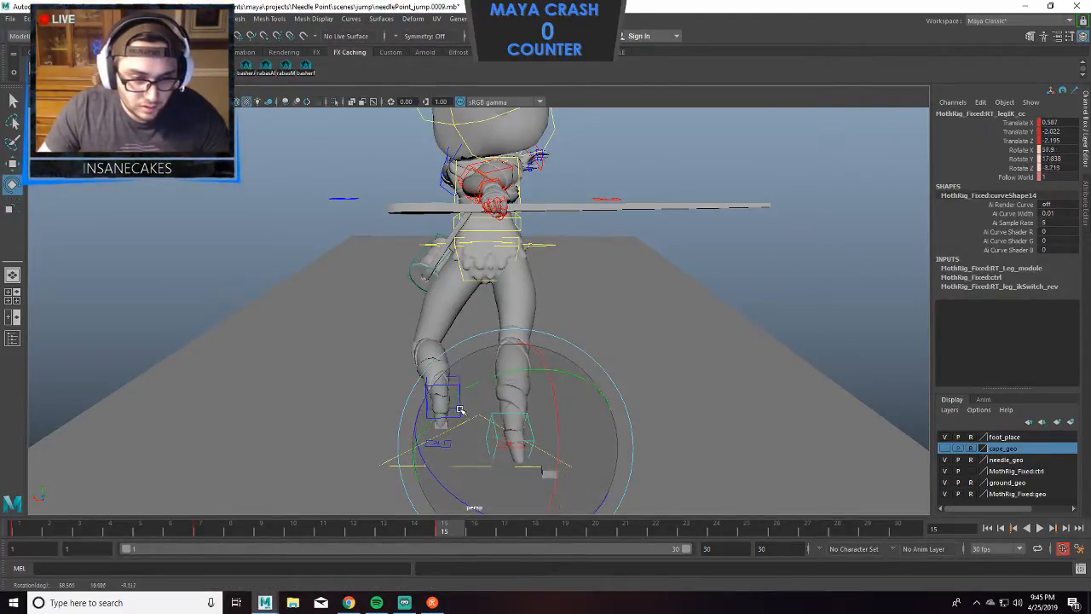
left_click_drag(633, 412, 436, 360, "alt")
Adjust the right foot IK control to about Translate X 0, Y -0.8, Z -2.3 and Rotate X 51.3, Y 8.1, Z -2.6.
key("w")
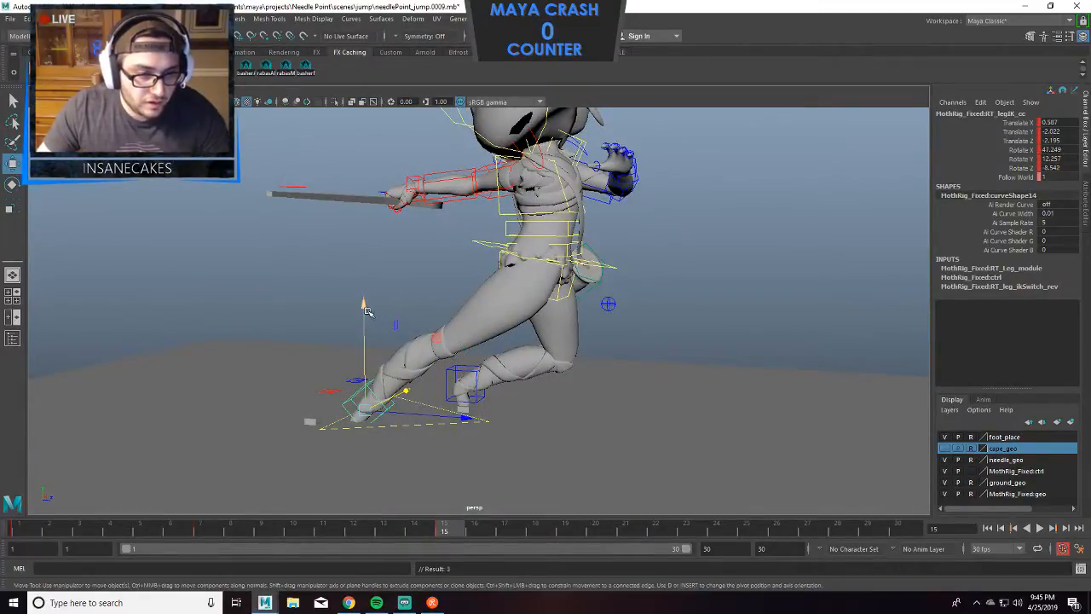
left_click_drag(364, 310, 365, 299)
left_click_drag(366, 304, 522, 401, "alt")
left_click_drag(491, 443, 469, 458)
key("e")
left_click_drag(598, 412, 646, 399, "alt")
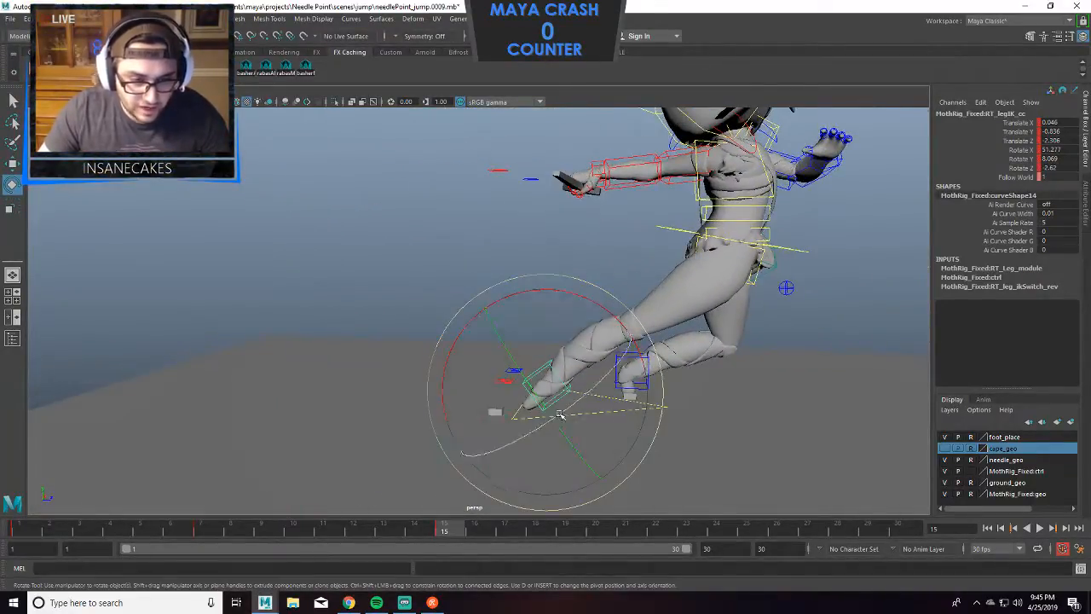
scroll(559, 414, "up", 5)
middle_click_drag(555, 414, 486, 289, "alt")
scroll(507, 429, "down", 4)
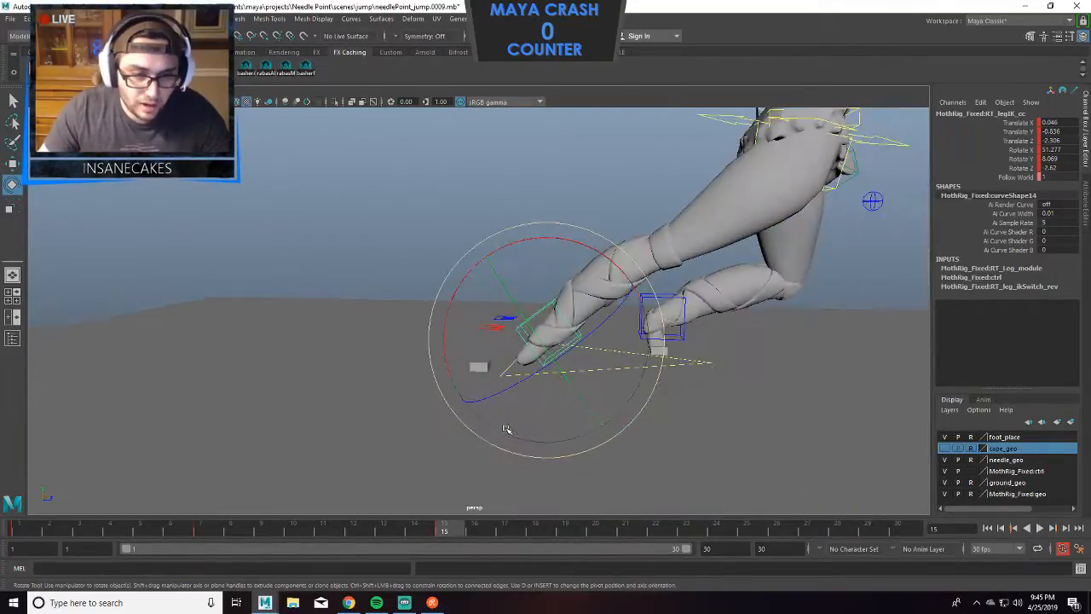
Move the left foot IK control forward at frame 15 to about Translate X -1, Y 0.8 and Z 12.1.
scroll(527, 424, "down", 1)
middle_click_drag(527, 424, 463, 363, "alt")
scroll(470, 378, "down", 1)
scroll(479, 362, "down", 1)
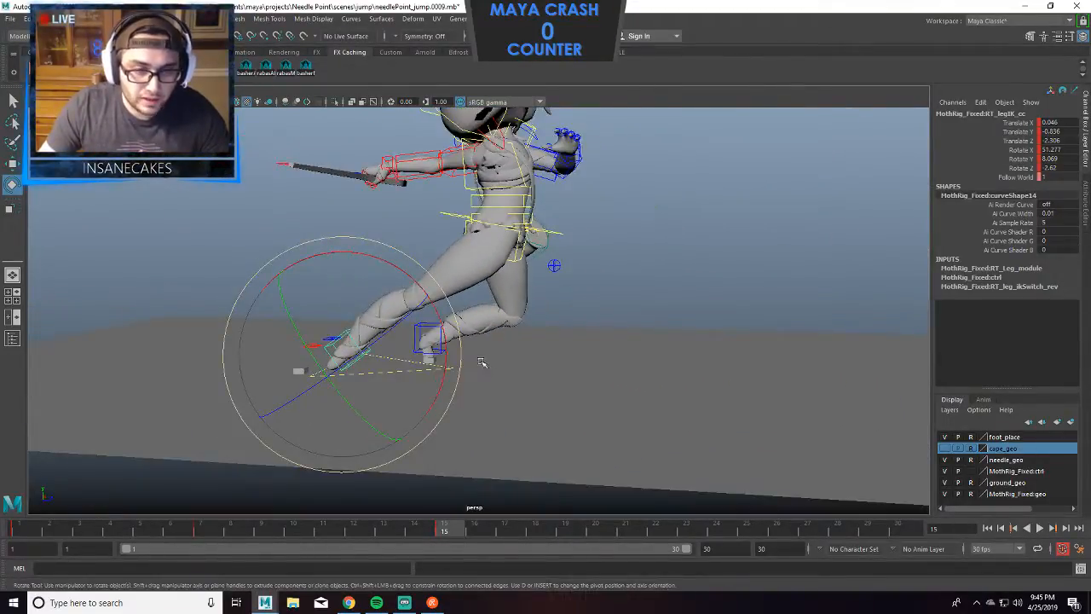
left_click(493, 331)
left_click(441, 337)
key("w")
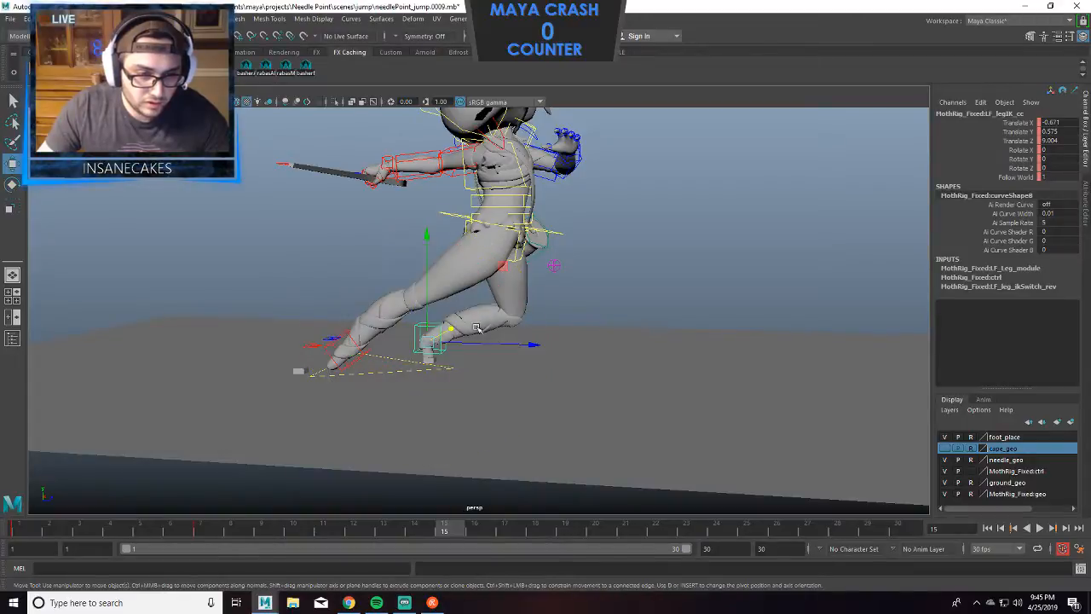
left_click_drag(489, 344, 509, 346)
Rotate the left foot IK control at frame 15 to about X 69.3, Y 11.7, Z 0.9 and lower it to about Translate Y -0.3.
key("e")
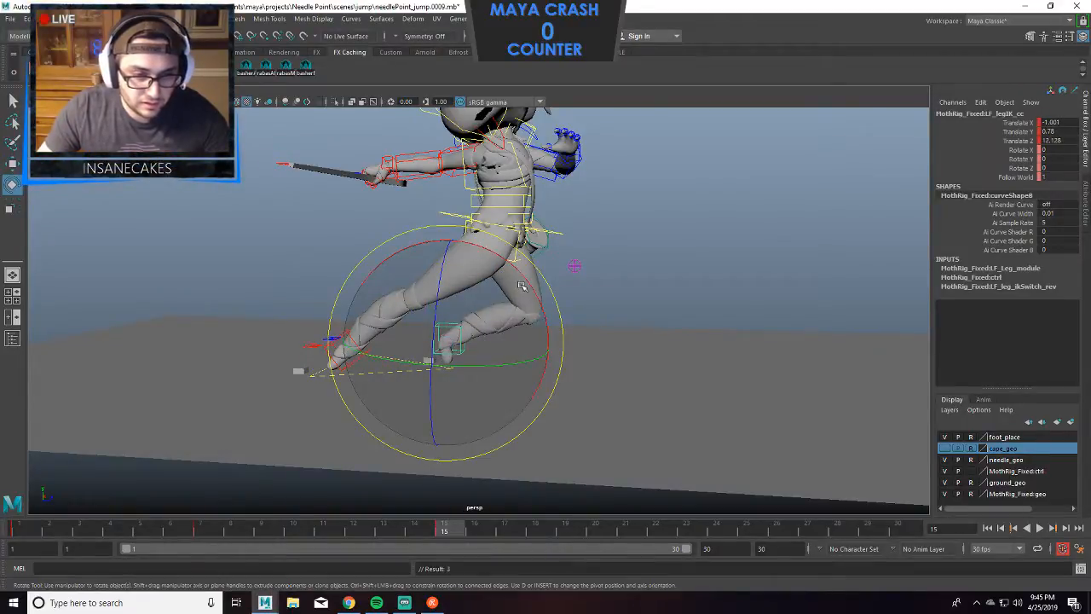
left_click_drag(519, 284, 549, 321)
left_click_drag(558, 378, 541, 401)
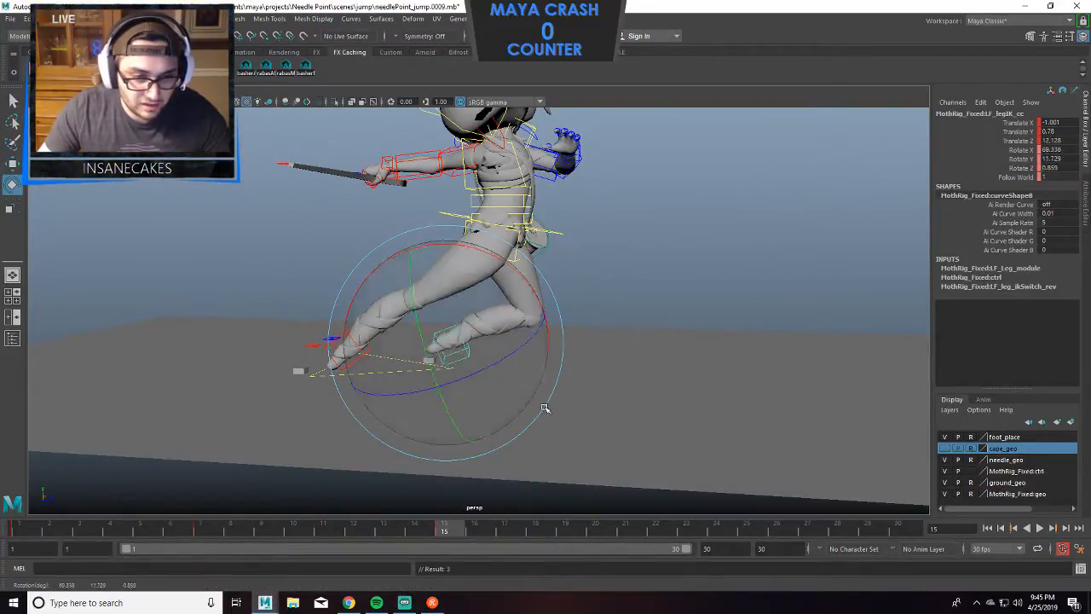
key("w")
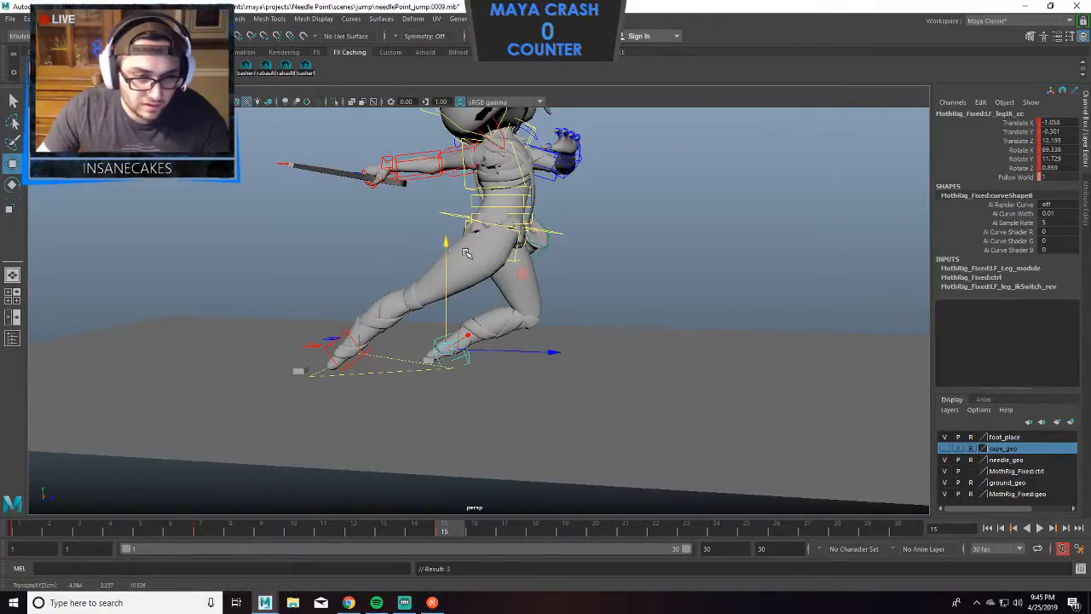
left_click_drag(465, 254, 414, 288, "alt")
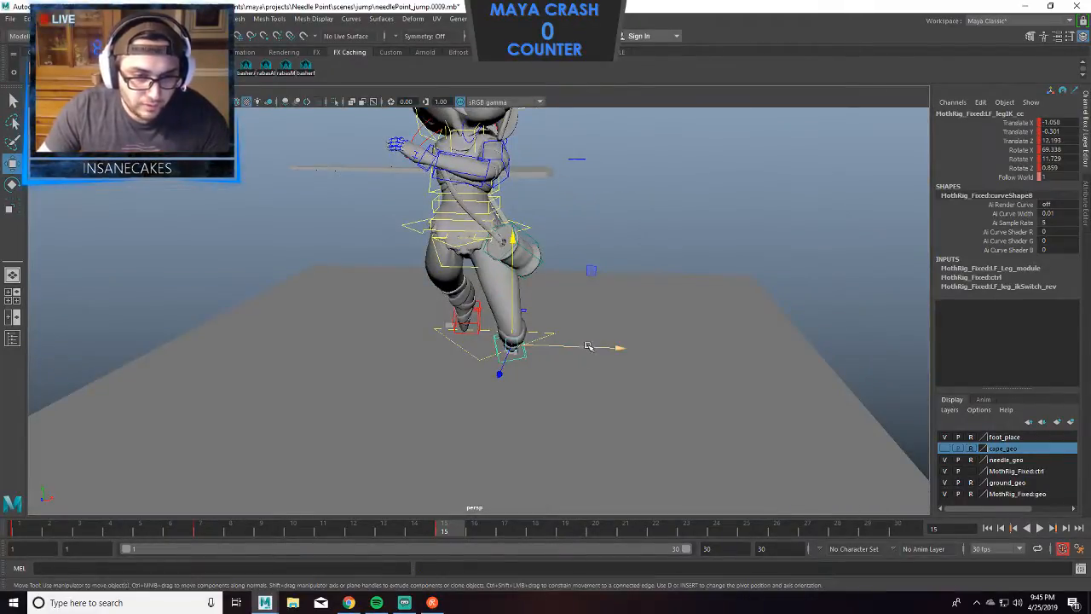
left_click_drag(587, 346, 588, 346)
Move the left knee pole vector control to about Translate X -8.8, Y -1, Z -1.8 at frame 15.
left_click_drag(545, 381, 585, 358, "alt")
left_click(564, 451)
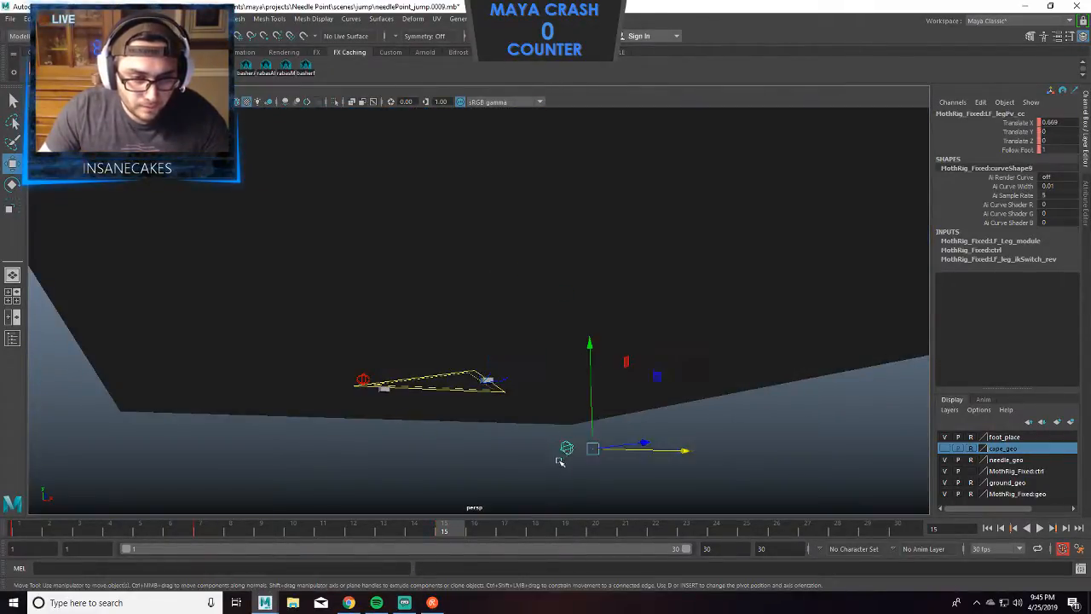
left_click_drag(629, 450, 596, 402)
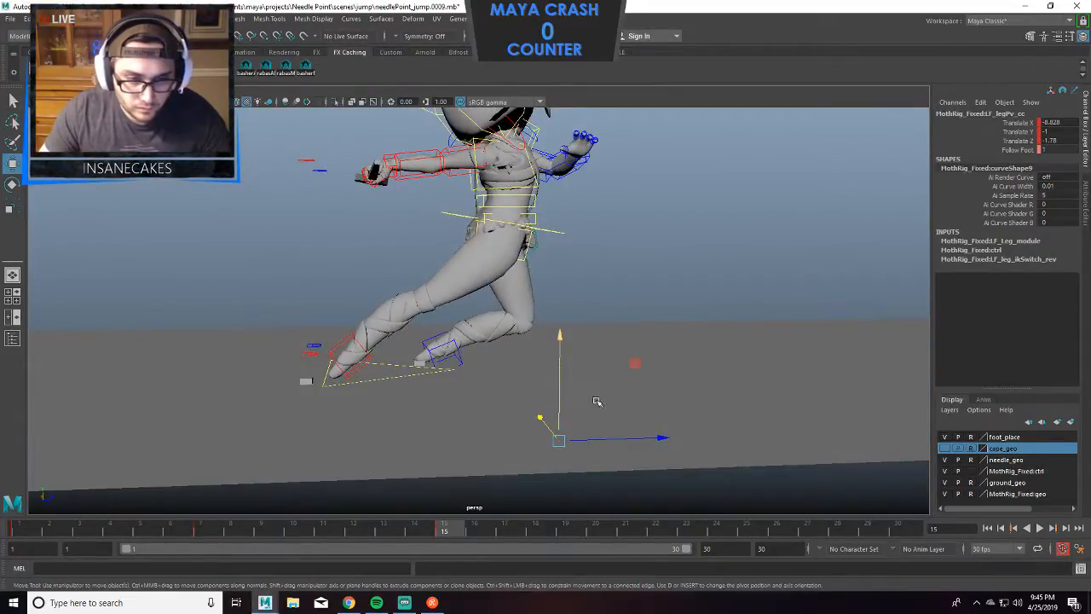
Shift the COG control slightly backward at frame 15 and reposition the right foot IK control farther behind the body.
left_click(562, 232)
left_click_drag(584, 219, 554, 220)
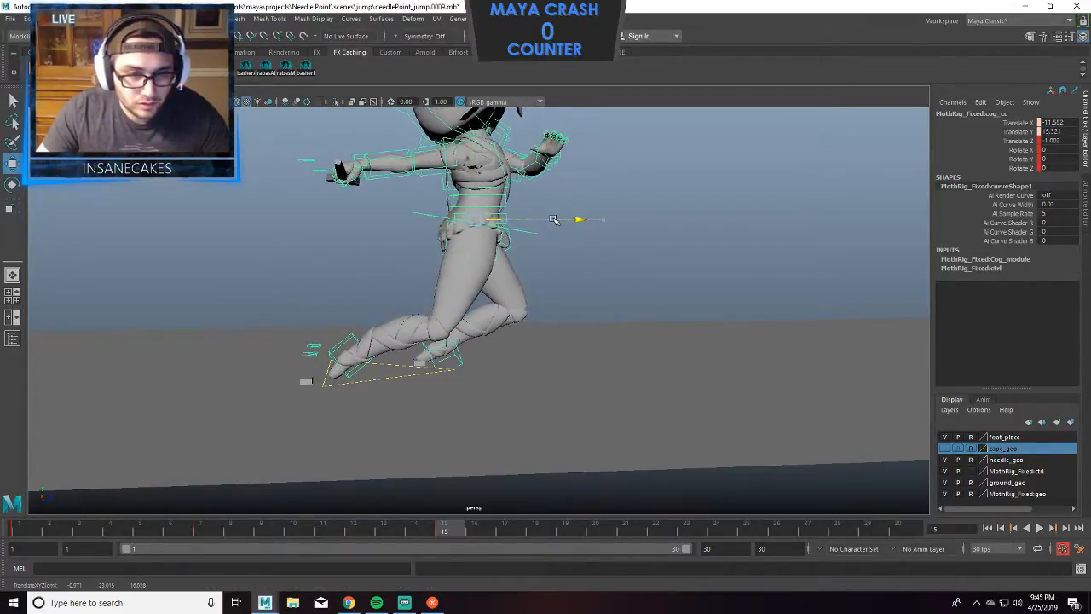
left_click(369, 365)
left_click_drag(443, 361, 412, 341)
left_click(359, 370)
Move the right knee pole vector control to about Translate X -3.6, Y -3.6, Z -7.2.
left_click_drag(358, 370, 401, 381, "alt")
left_click(425, 381)
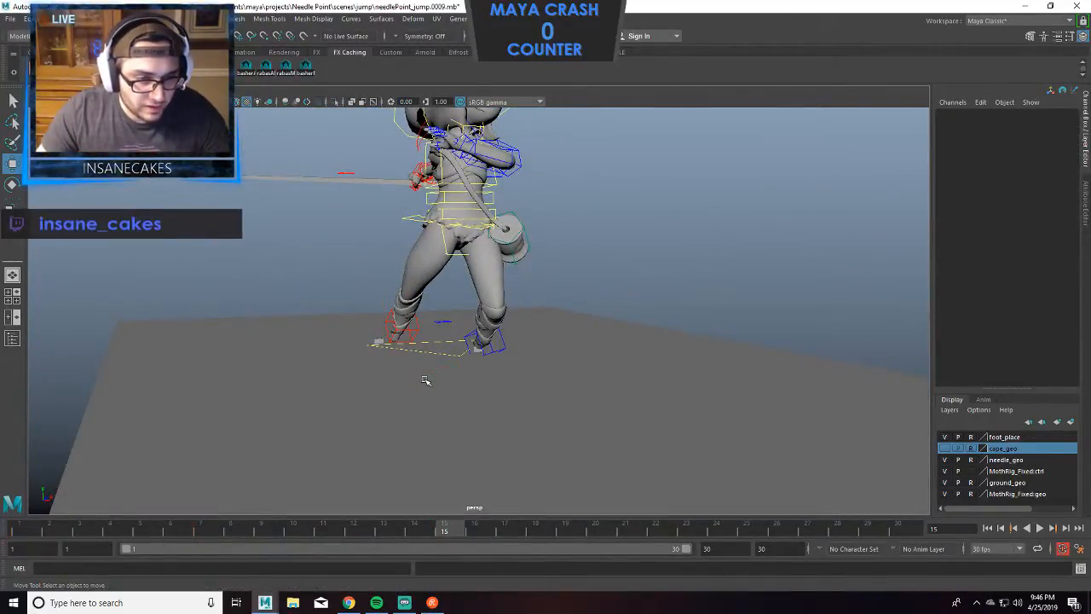
left_click(428, 377)
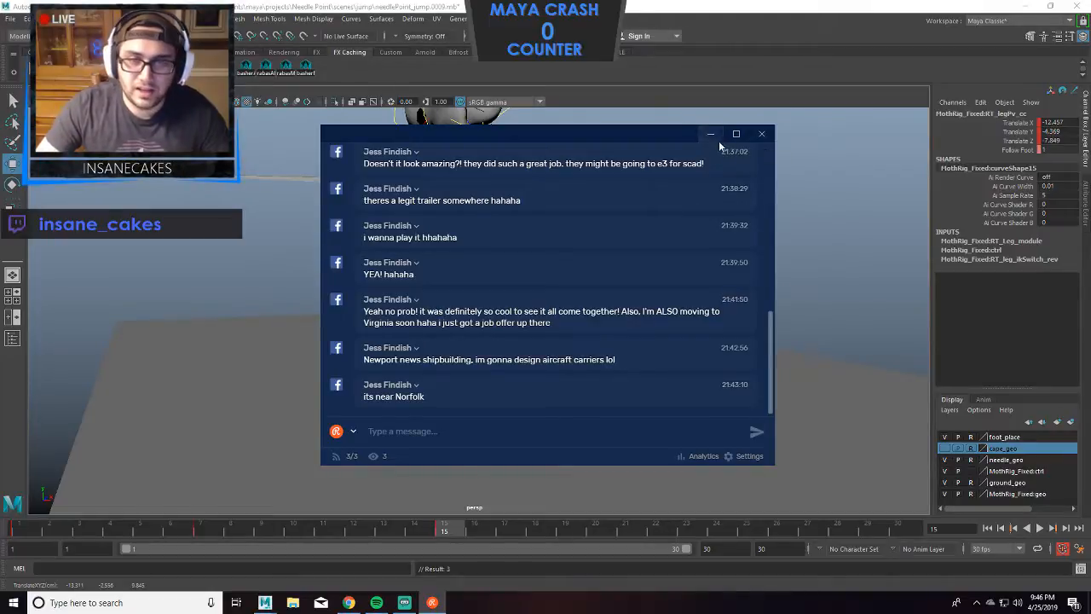
left_click(711, 133)
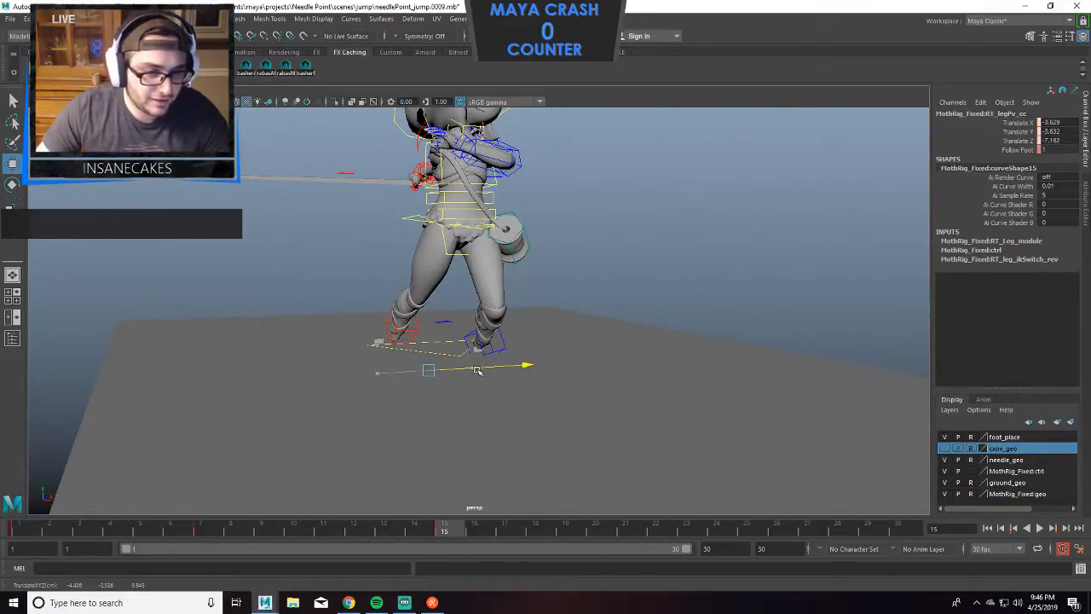
left_click_drag(426, 370, 706, 341, "alt")
Place the right foot IK control at about Translate X -2.9, Y -1.2, Z -6.3 at frame 15.
left_click(302, 387)
left_click(306, 388)
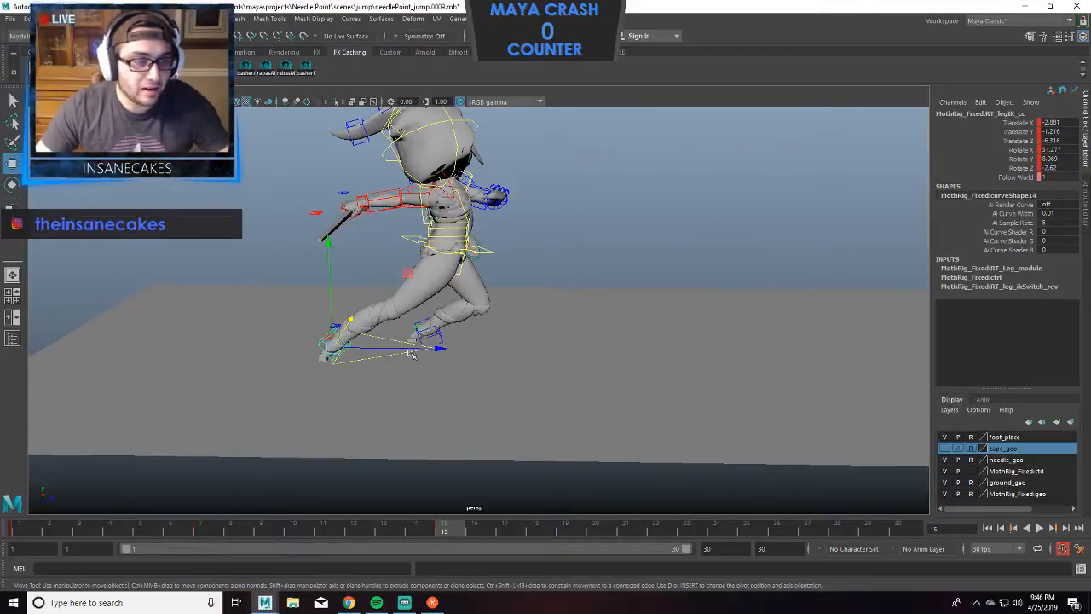
left_click_drag(401, 375, 538, 339, "alt")
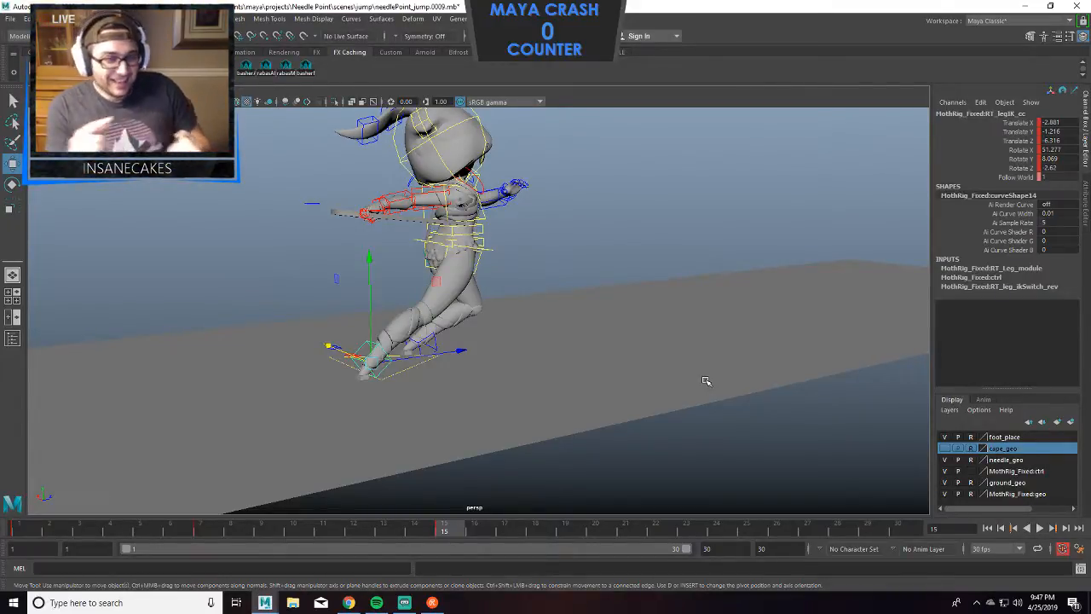
Rotate the right upper arm FK control at frame 15 so the needle arm extends forward in the lunge direction.
left_click_drag(559, 263, 600, 258, "alt")
left_click(419, 203)
right_click_drag(541, 254, 567, 253, "alt")
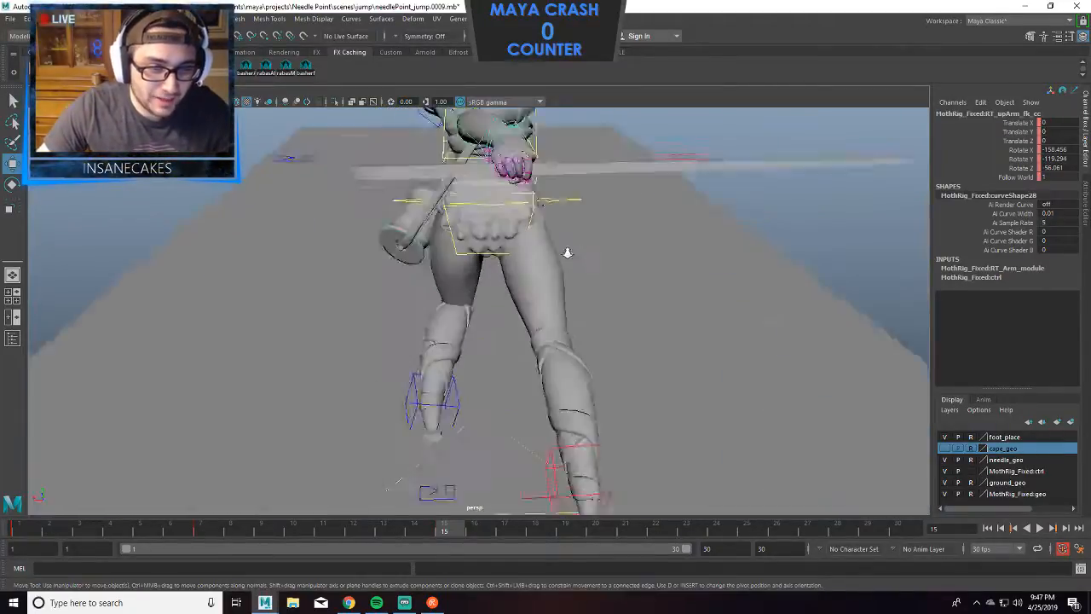
middle_click_drag(567, 253, 521, 302, "alt")
left_click_drag(520, 301, 518, 217, "alt")
middle_click_drag(518, 218, 501, 300, "alt")
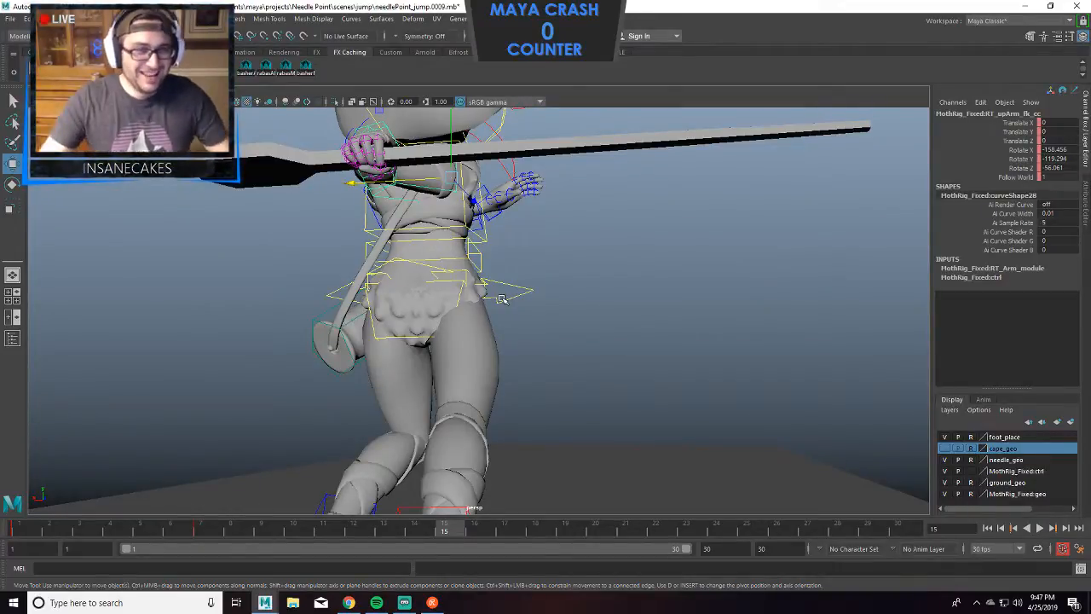
left_click_drag(501, 299, 434, 289, "alt")
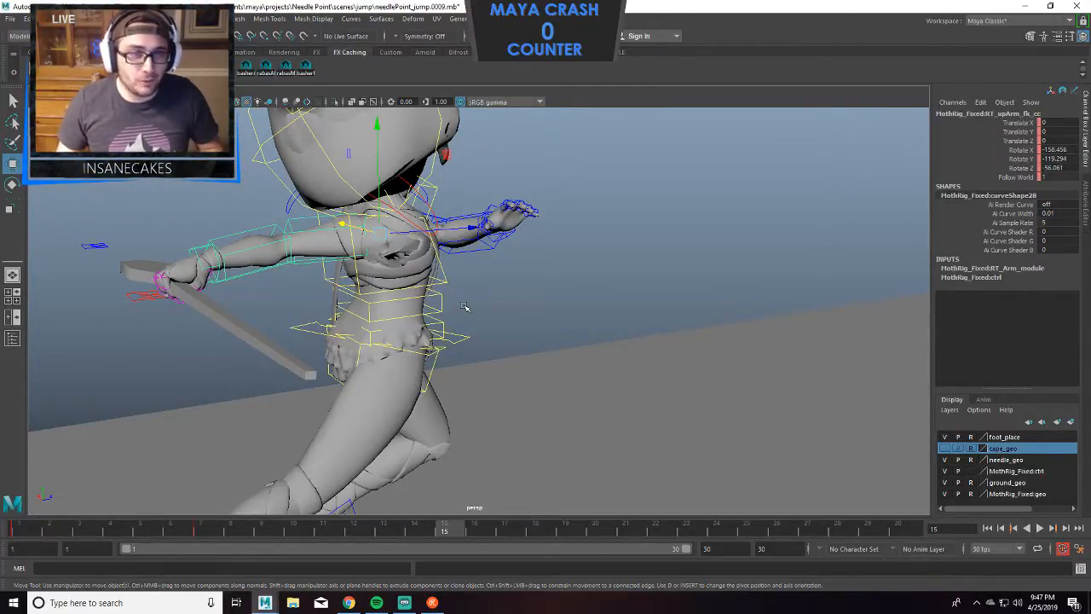
key("e")
left_click_drag(358, 258, 443, 277)
left_click(620, 134)
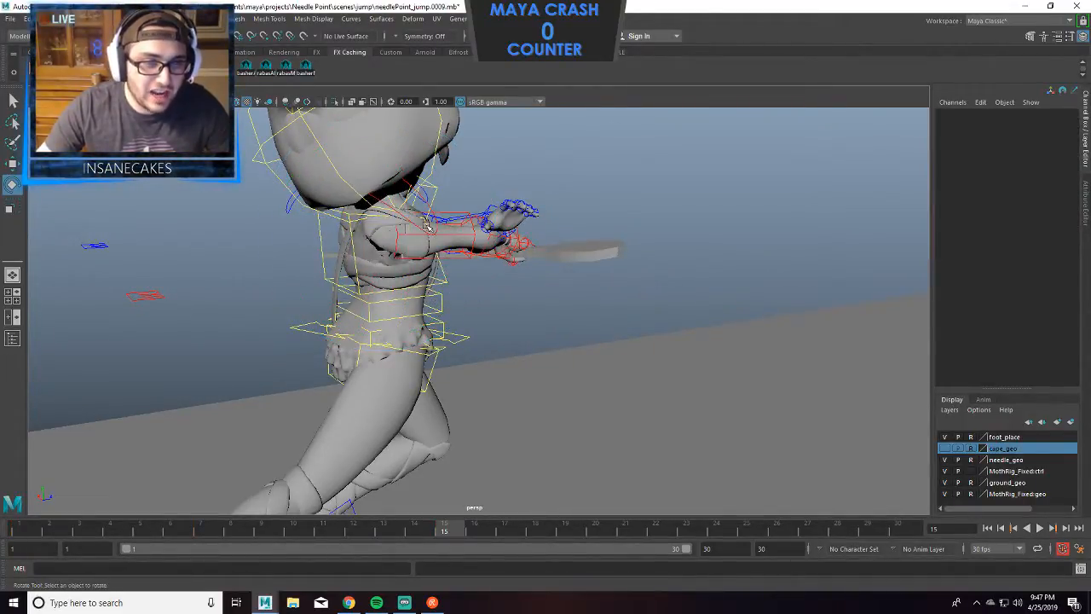
Set all translate and rotate values of the right clavicle control to 0 at frame 15.
left_click(436, 228)
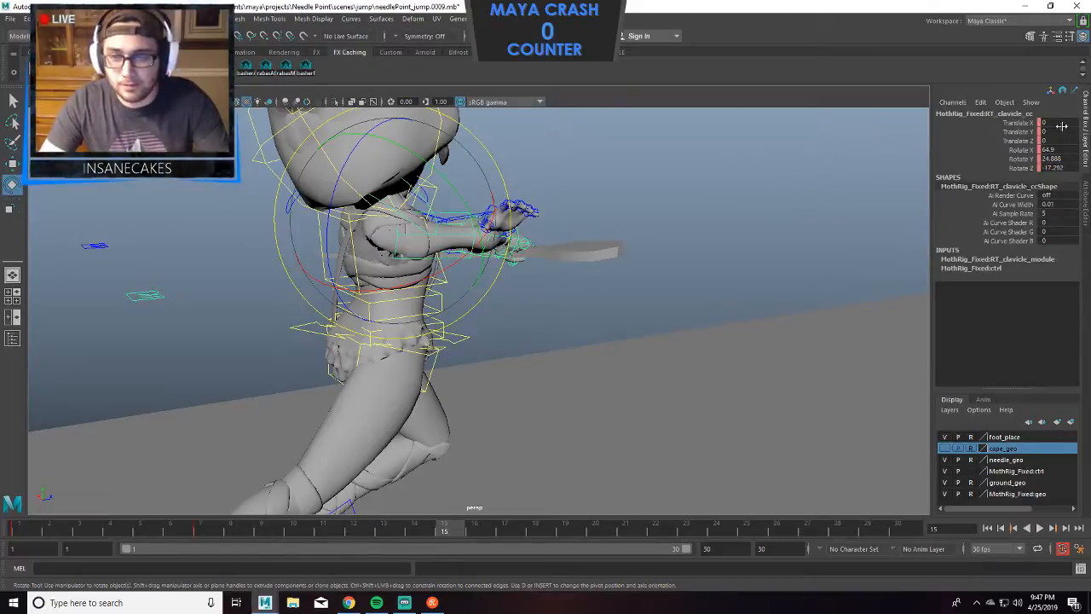
left_click_drag(1057, 123, 1056, 168)
type("0")
key("Return")
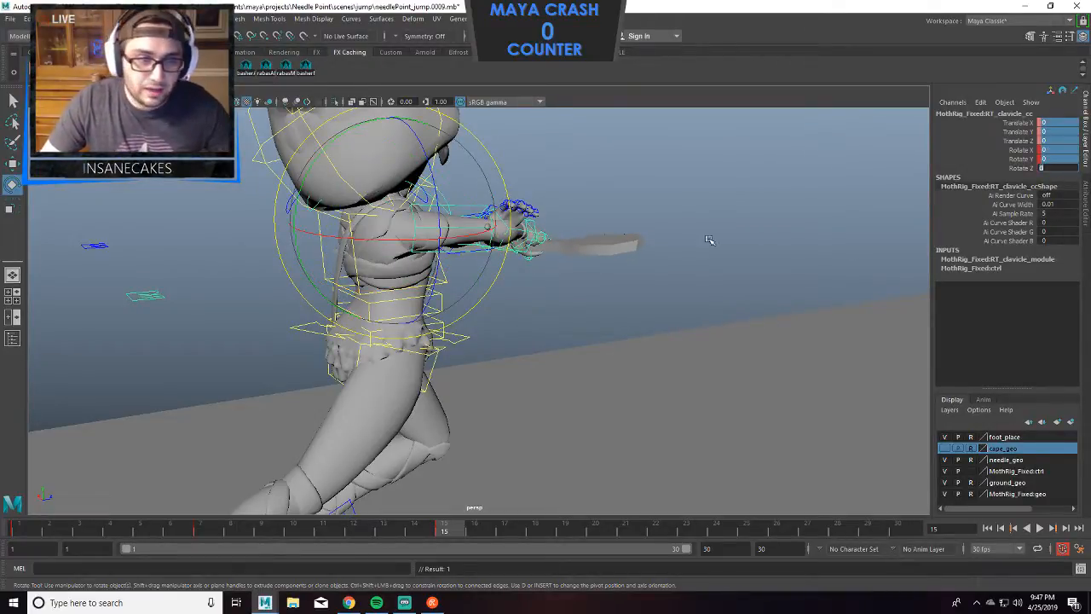
left_click_drag(685, 244, 712, 239, "alt")
left_click(728, 217)
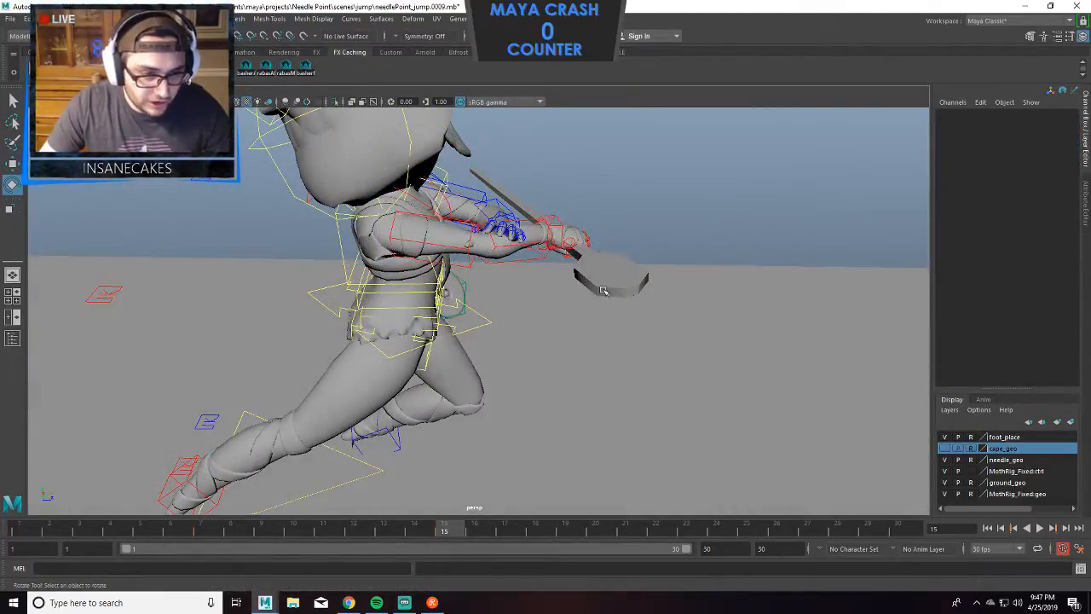
Rotate the lowest spine control (spine1_cc) so the torso leans forward into the lunge.
left_click_drag(482, 301, 456, 341, "alt")
left_click(442, 332)
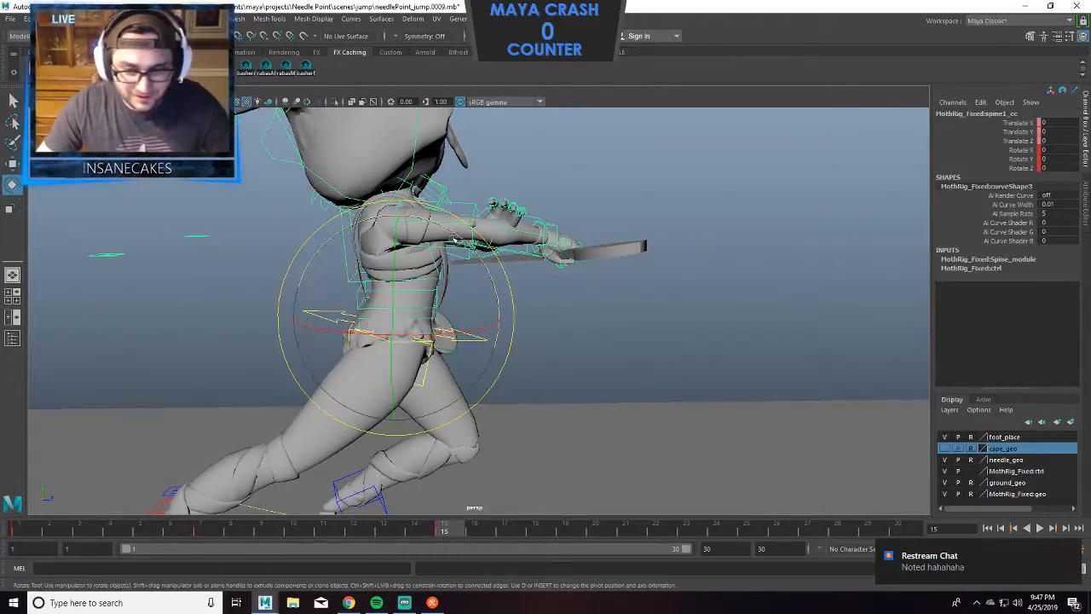
left_click_drag(475, 234, 502, 269)
left_click(601, 307)
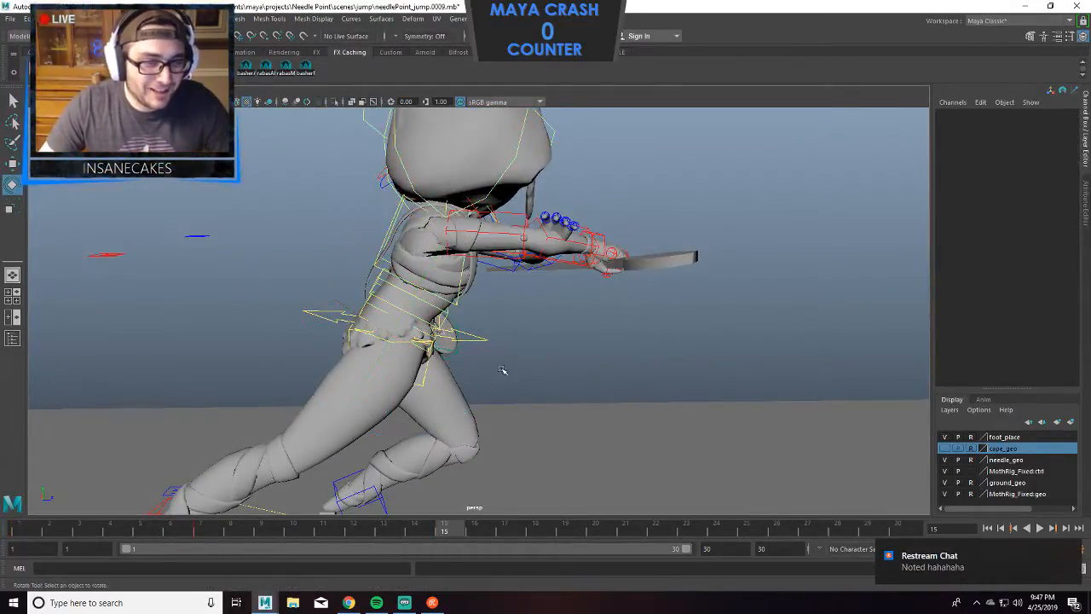
Select the hip control below the waist and rotate it to adjust the pelvis tilt at frame 15.
left_click(424, 381)
left_click(492, 324)
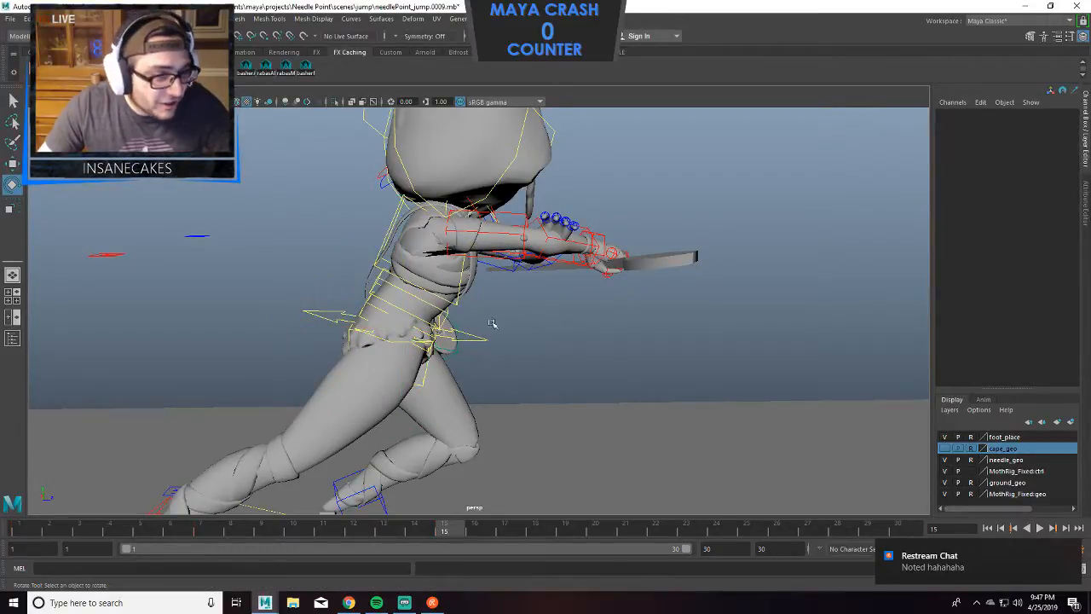
left_click(430, 375)
left_click_drag(436, 385, 422, 294)
left_click(493, 344)
Twist the upper torso at frame 15 so the right shoulder and needle arm reach forward.
left_click_drag(493, 344, 429, 358, "alt")
left_click_drag(528, 370, 512, 354, "alt")
middle_click_drag(607, 342, 641, 353, "alt")
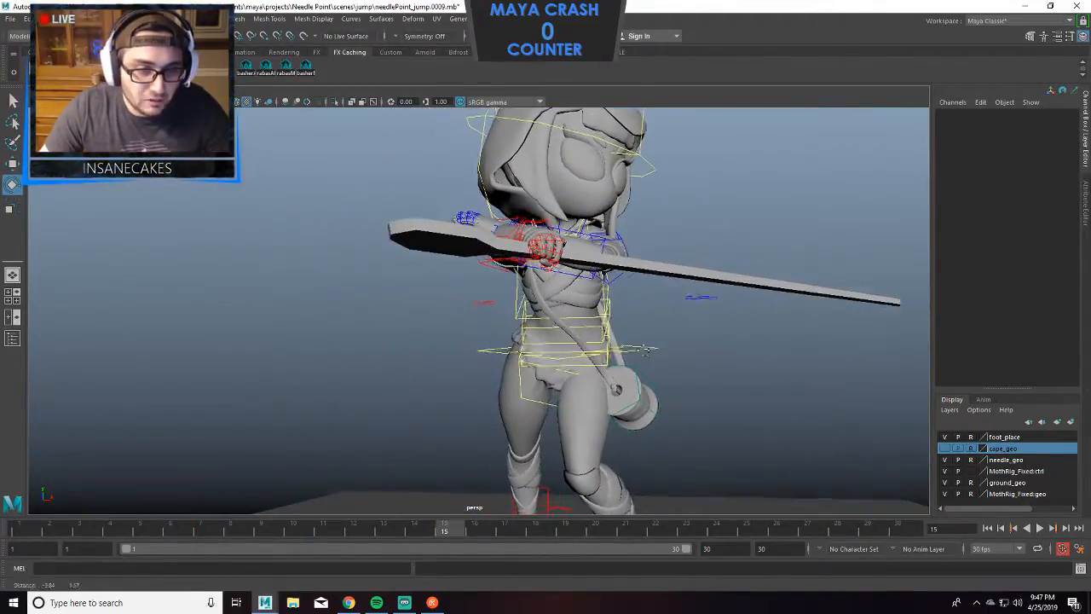
right_click_drag(592, 353, 626, 358, "alt")
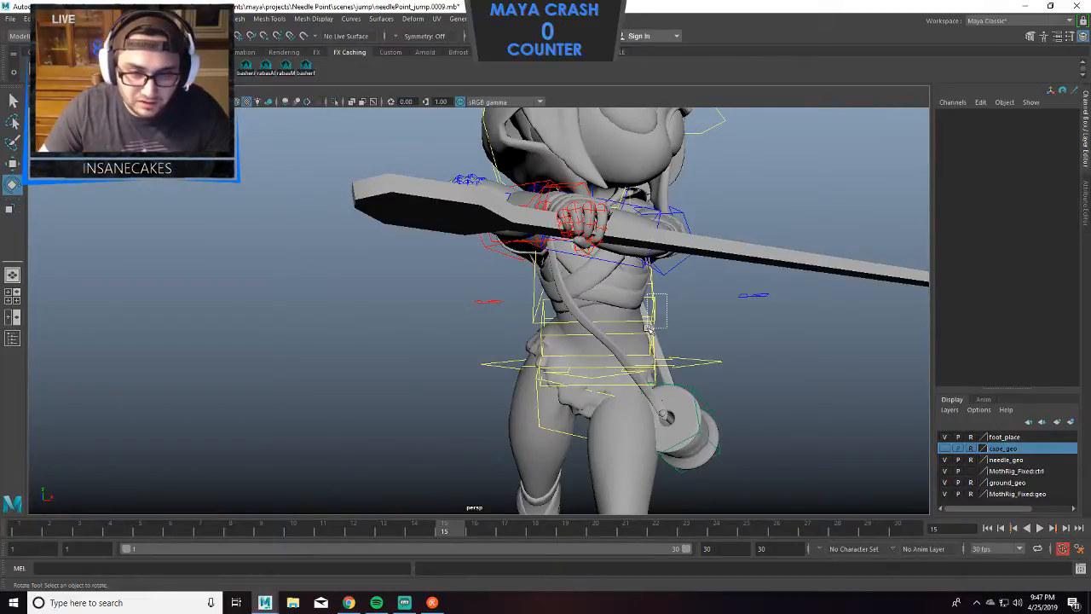
left_click(653, 300)
left_click_drag(685, 297, 685, 340)
left_click_drag(724, 256, 660, 282, "alt")
left_click(778, 207)
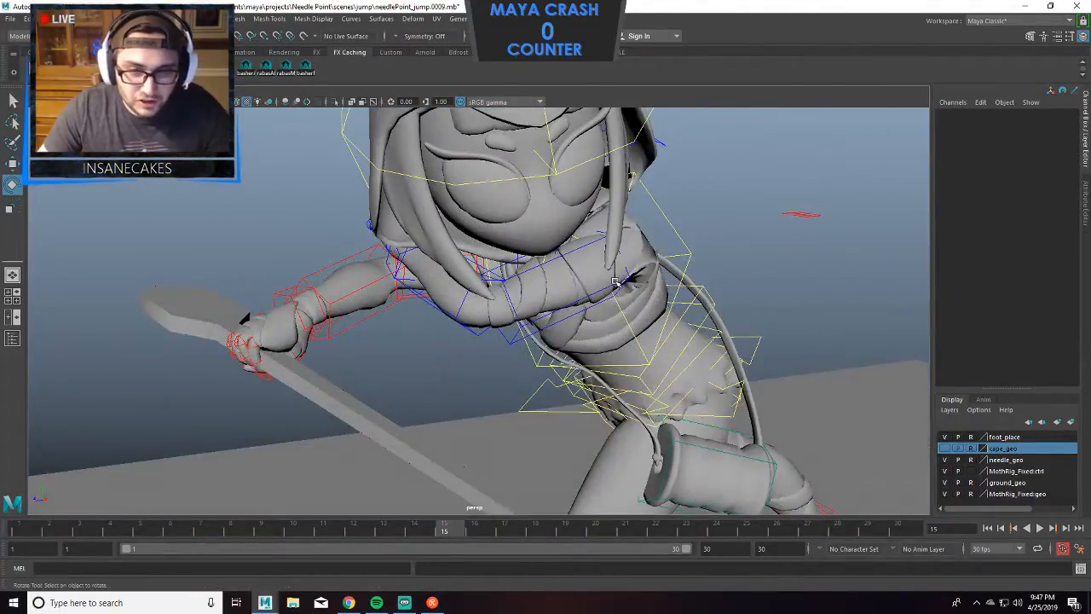
Rotate the left upper arm FK control to about X -29.3, Y -9, Z -62.3 so the arm opens away from the chest.
left_click(599, 290)
left_click(765, 267)
left_click(538, 327)
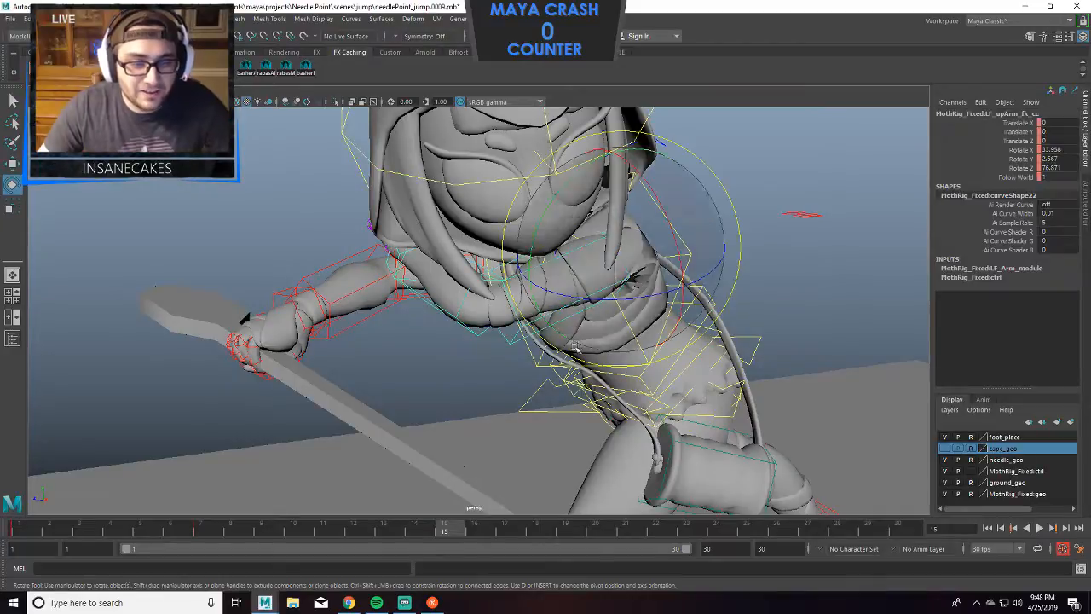
left_click_drag(610, 332, 718, 284)
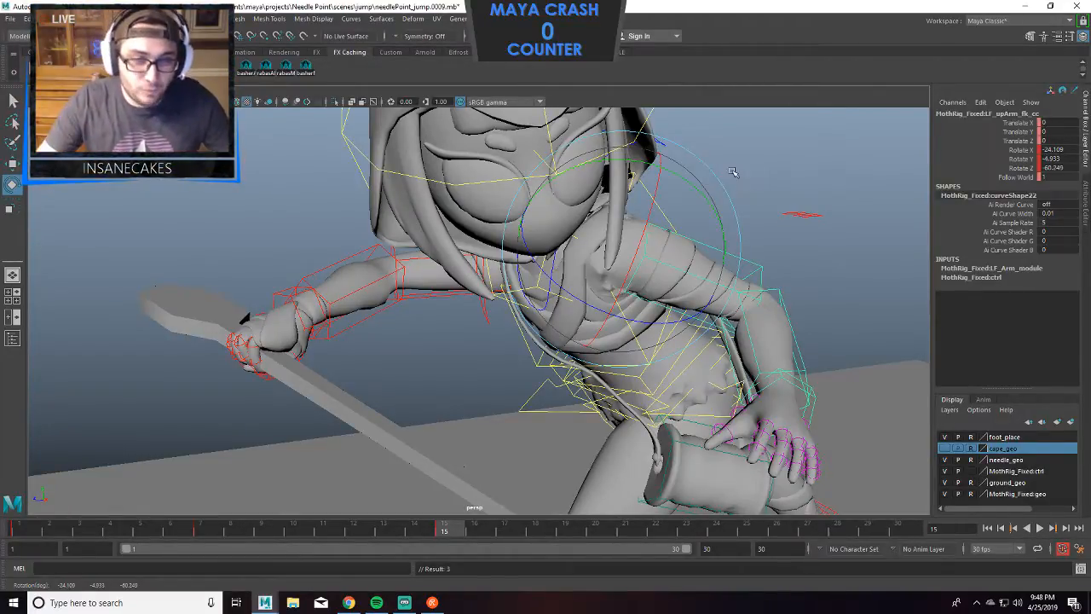
left_click_drag(754, 185, 695, 237, "alt")
left_click_drag(629, 242, 599, 241)
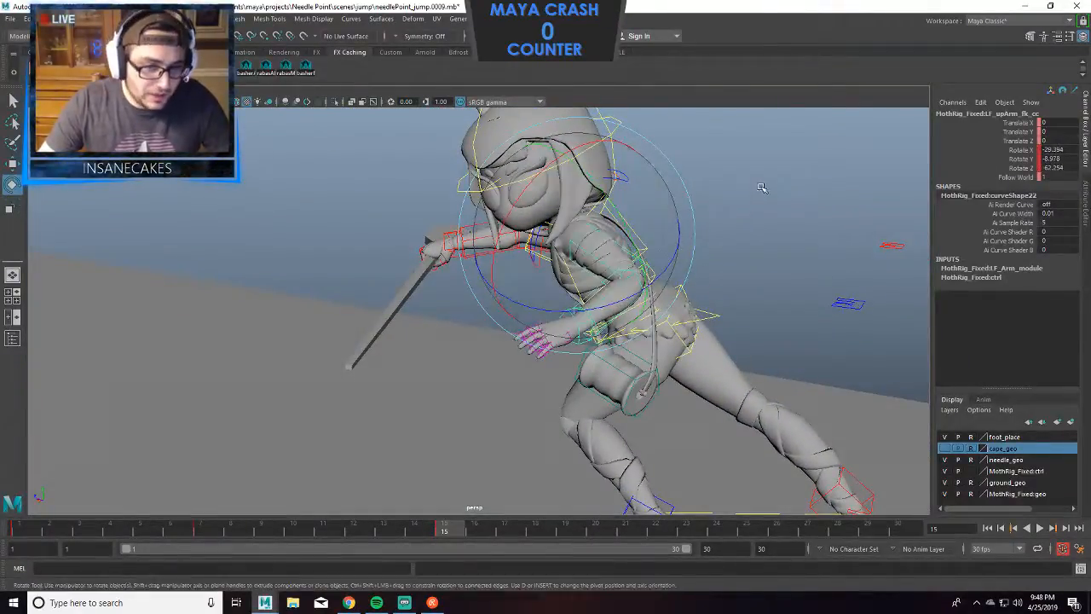
left_click(762, 185)
Try rotating the spine2_cc control further at frame 15, and undo that rotation.
left_click_drag(762, 185, 659, 234, "alt")
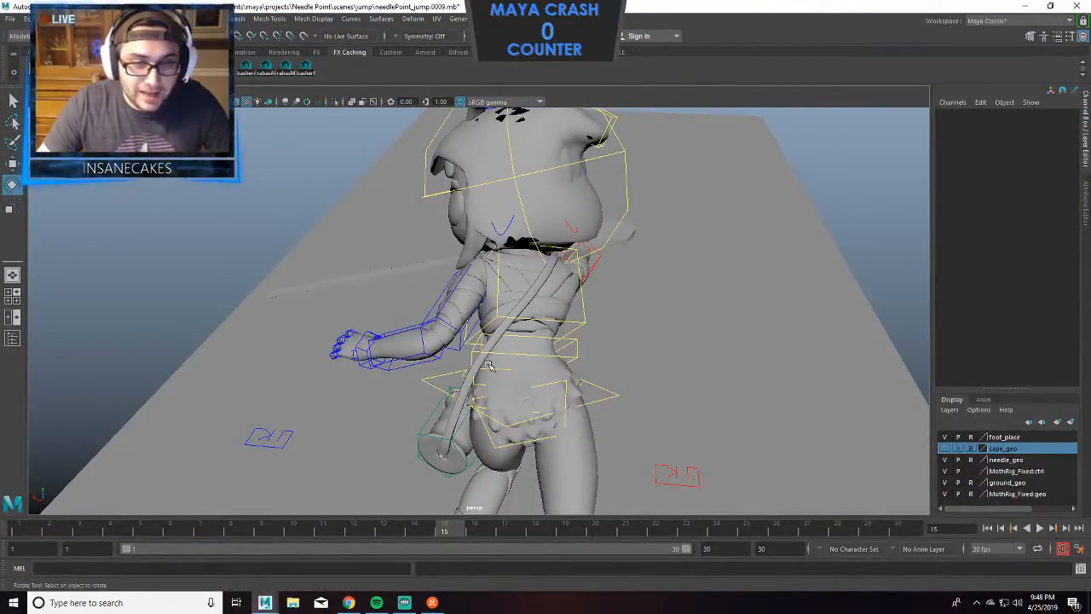
left_click(498, 373)
left_click_drag(524, 374, 556, 376)
key("ctrl+z")
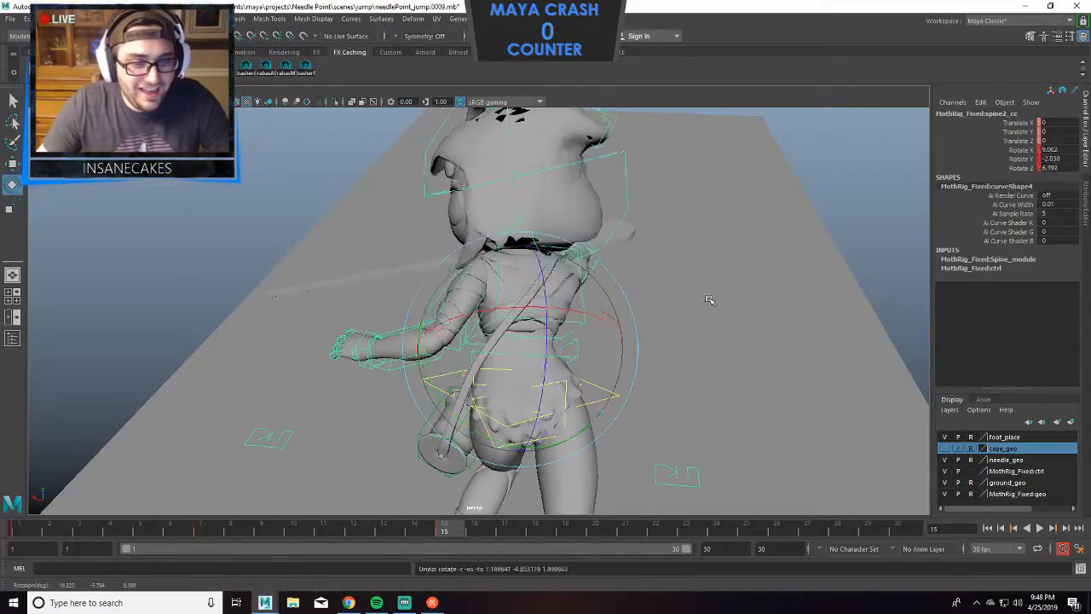
left_click(709, 300)
left_click(716, 136)
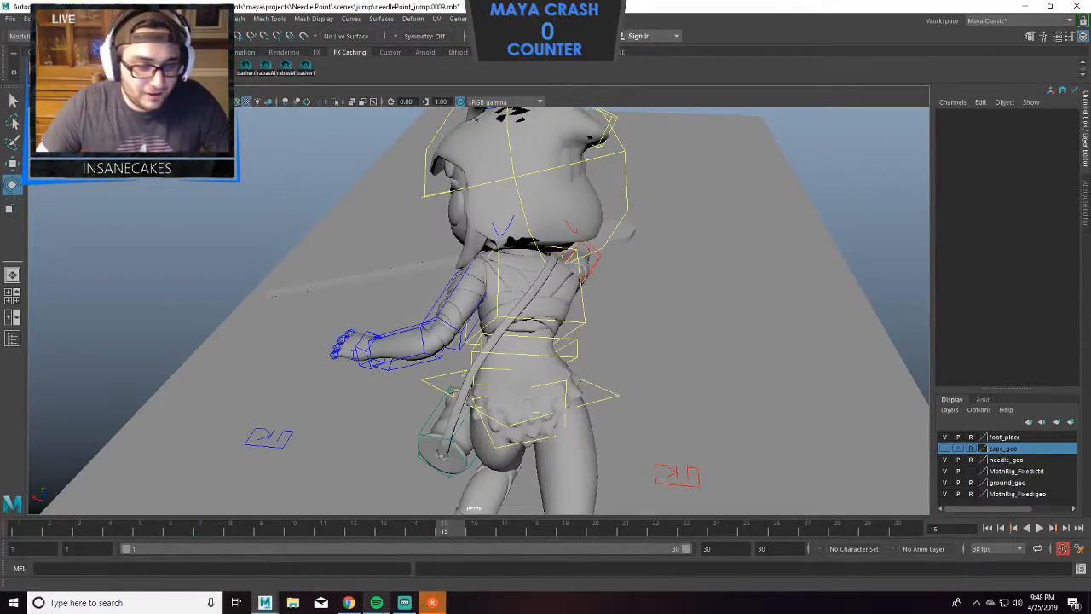
Switch to the Restream chat window, move it aside from the character and read the recent messages.
left_click(432, 603)
left_click(432, 603)
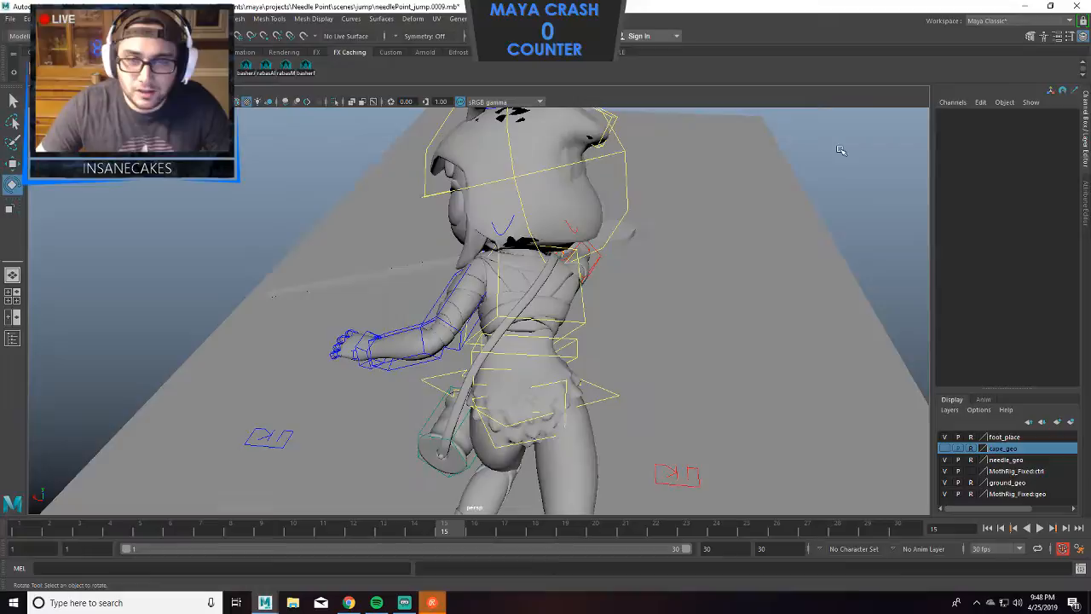
left_click(433, 602)
left_click_drag(624, 133, 929, 155)
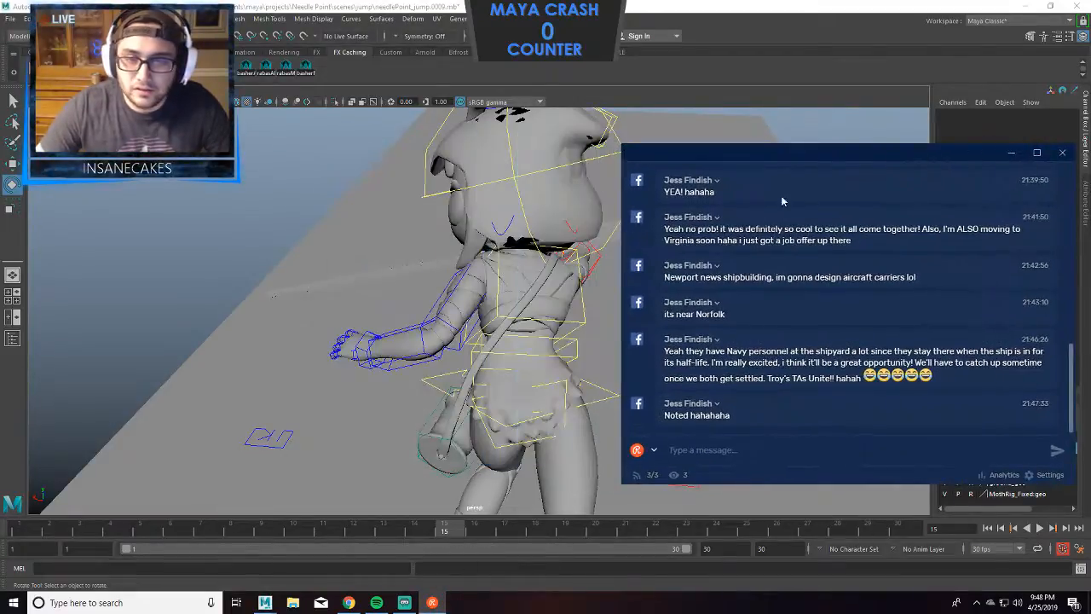
left_click(621, 196)
left_click(432, 602)
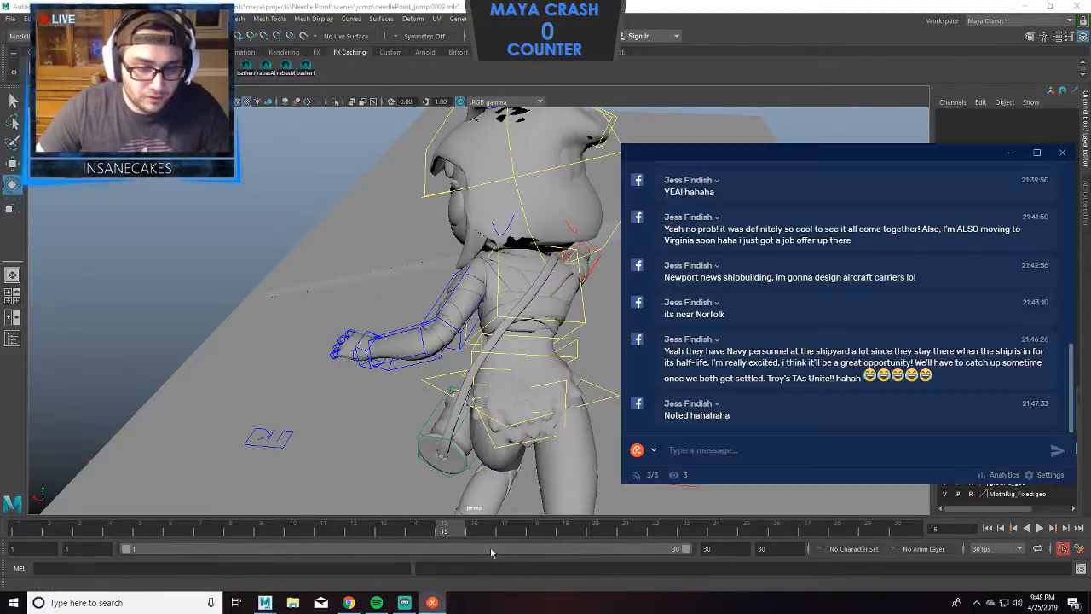
left_click(620, 238)
left_click(432, 603)
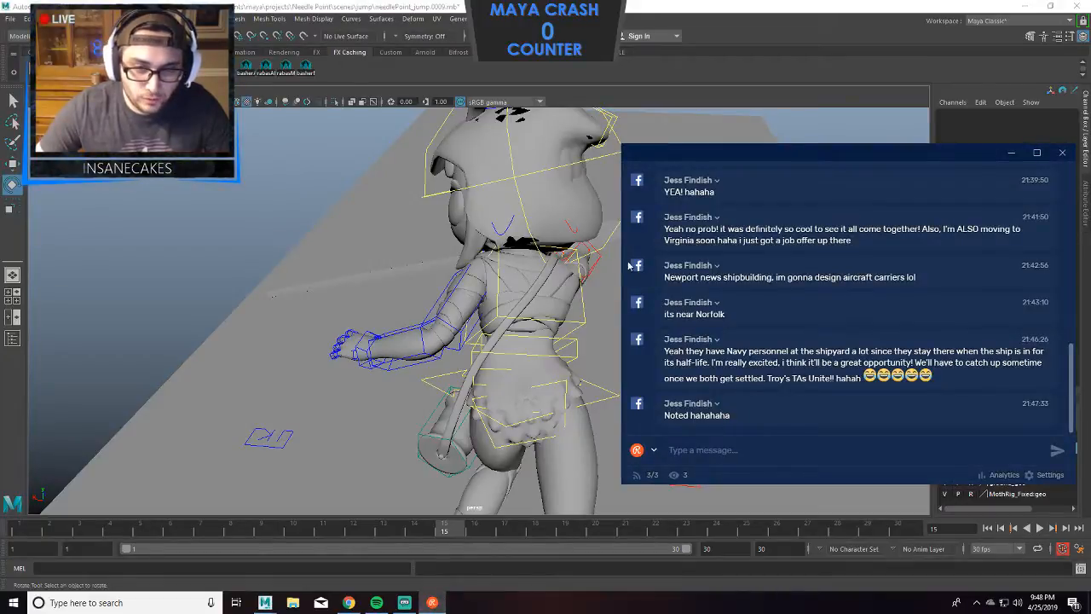
Narrow the Restream chat window, minimise it and return to the posed character in Maya.
left_click_drag(620, 262, 883, 262)
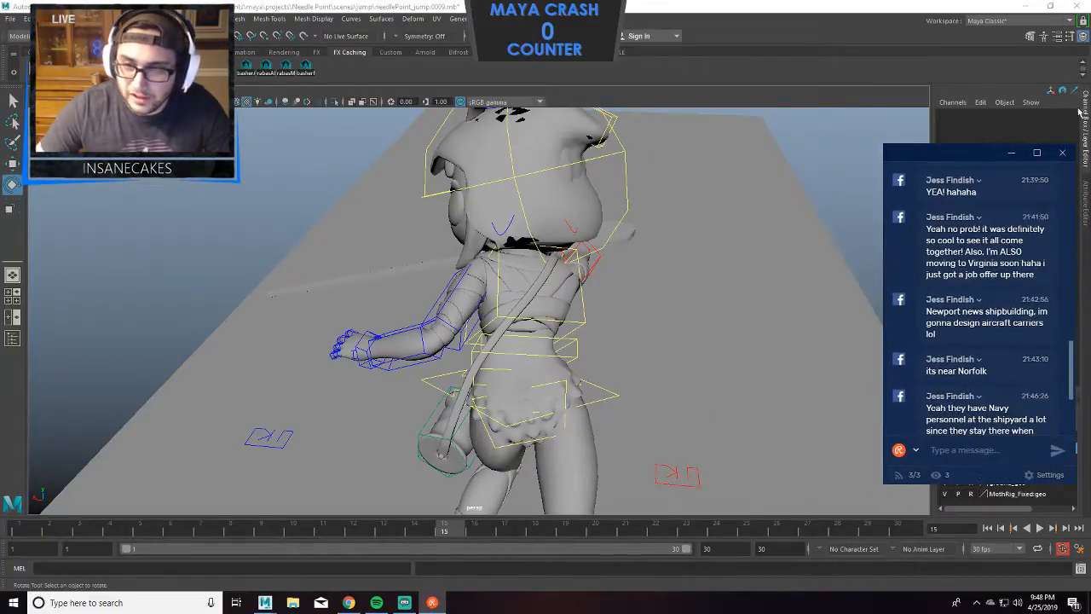
left_click(1014, 154)
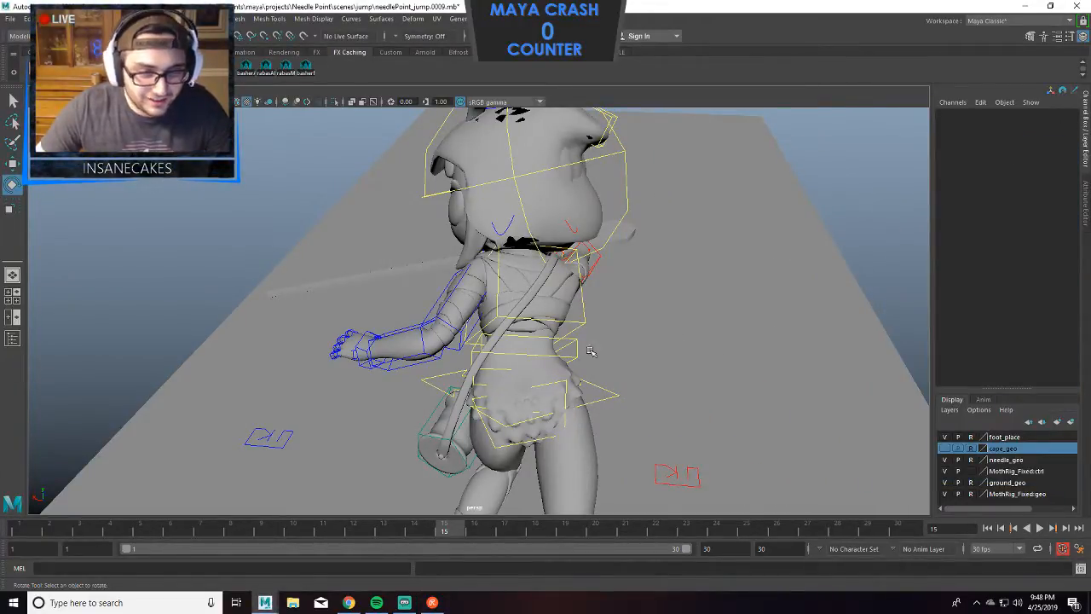
left_click(432, 603)
left_click(432, 602)
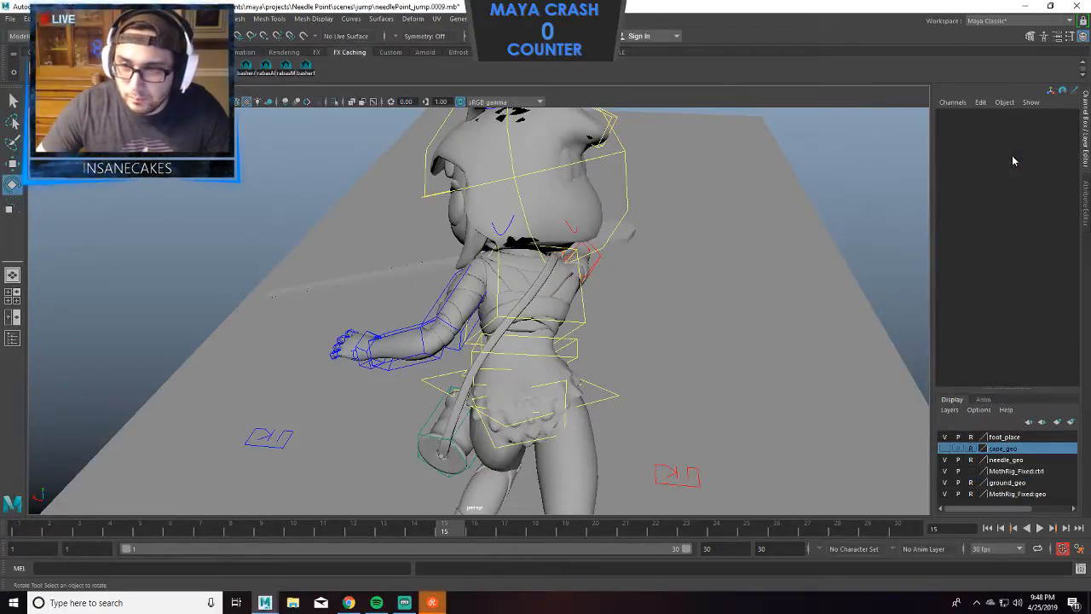
left_click(432, 603)
left_click(1010, 153)
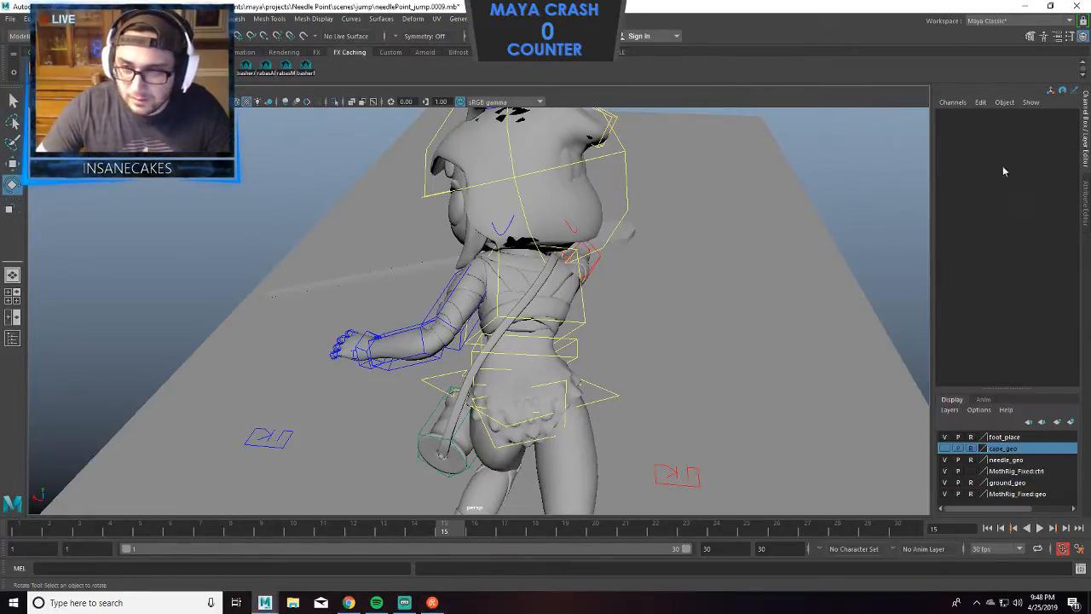
Twist the spine1_cc control further at frame 15 so the torso turns into the lunge.
left_click(484, 375)
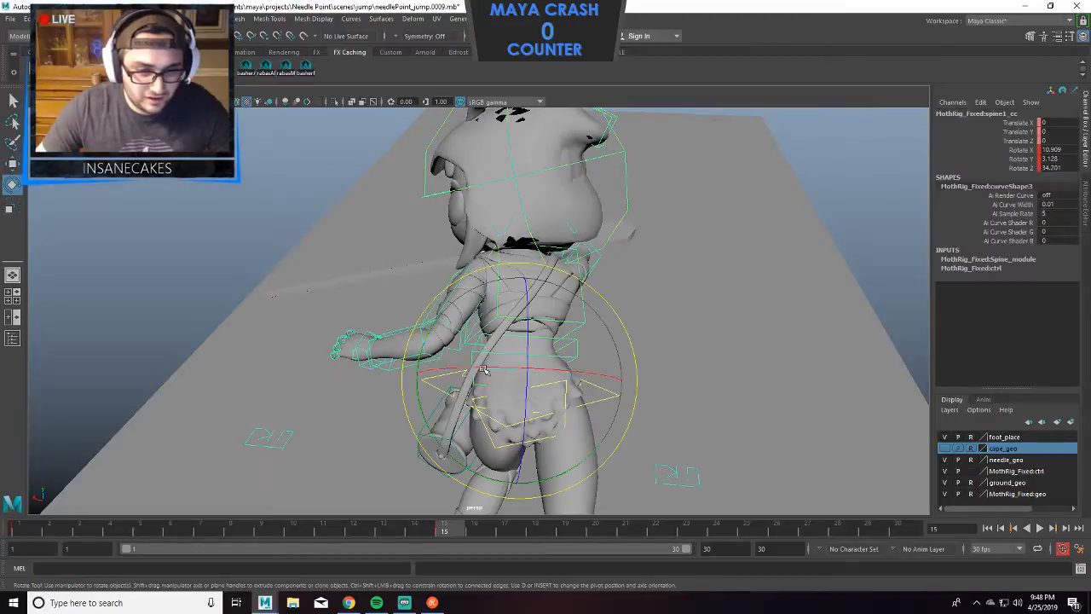
left_click_drag(712, 338, 543, 337, "alt")
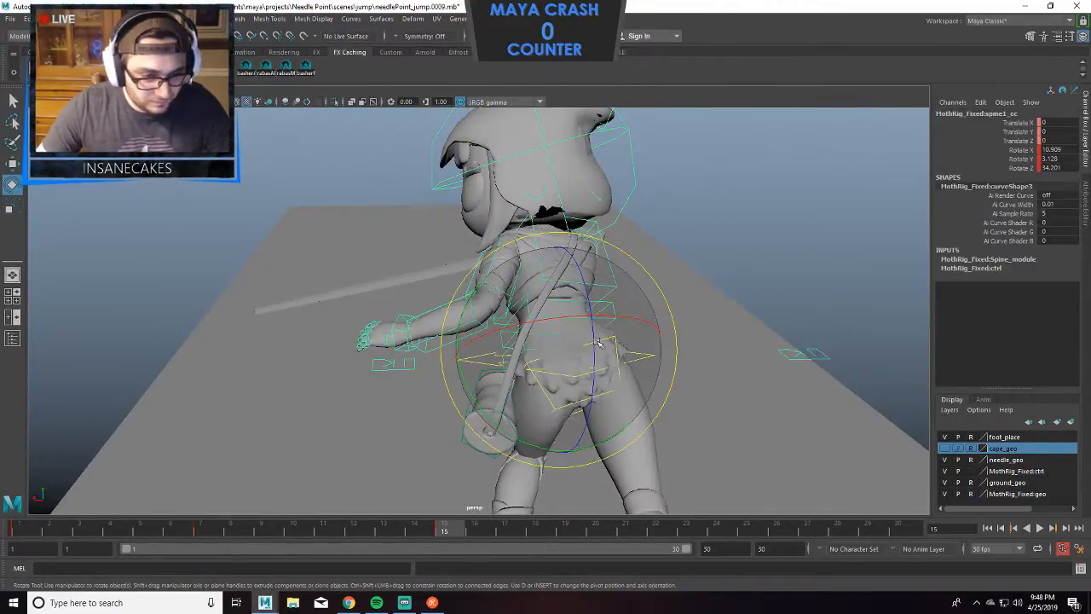
left_click_drag(731, 364, 615, 364, "alt")
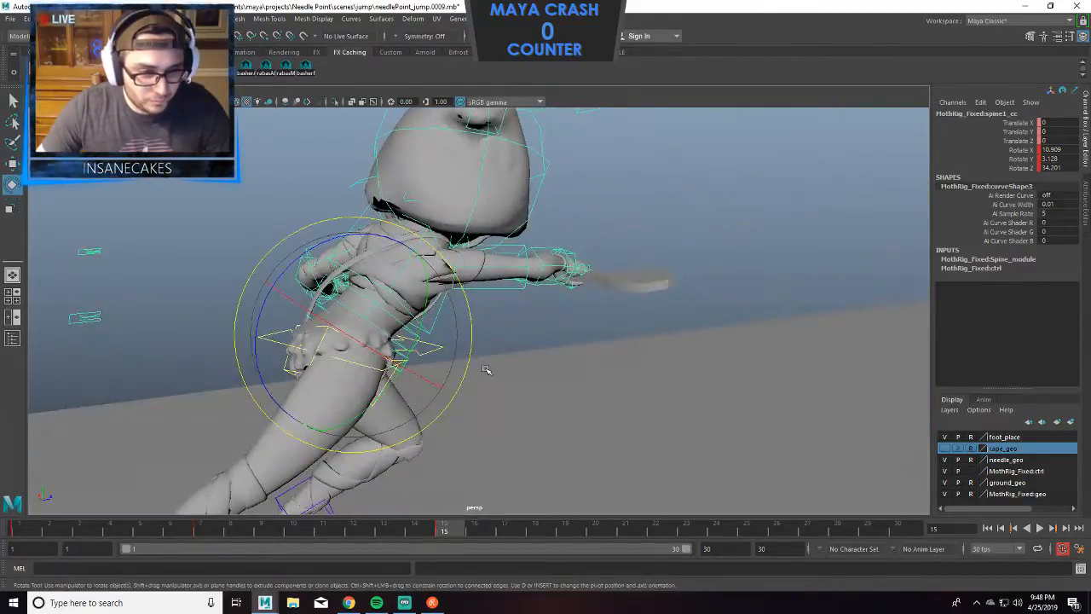
left_click_drag(428, 351, 391, 367)
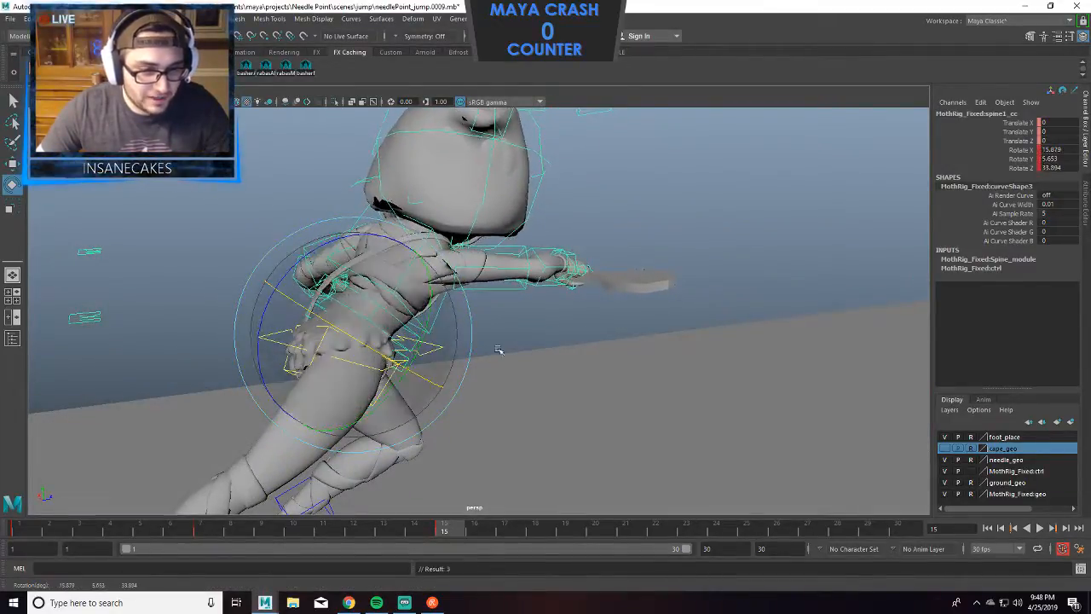
left_click(510, 344)
Rotate spine2_cc to about X 11, Y -3.2, Z 6.1 and chest_cc to about X 15.5, Y -4, Z 5.4.
left_click(380, 303)
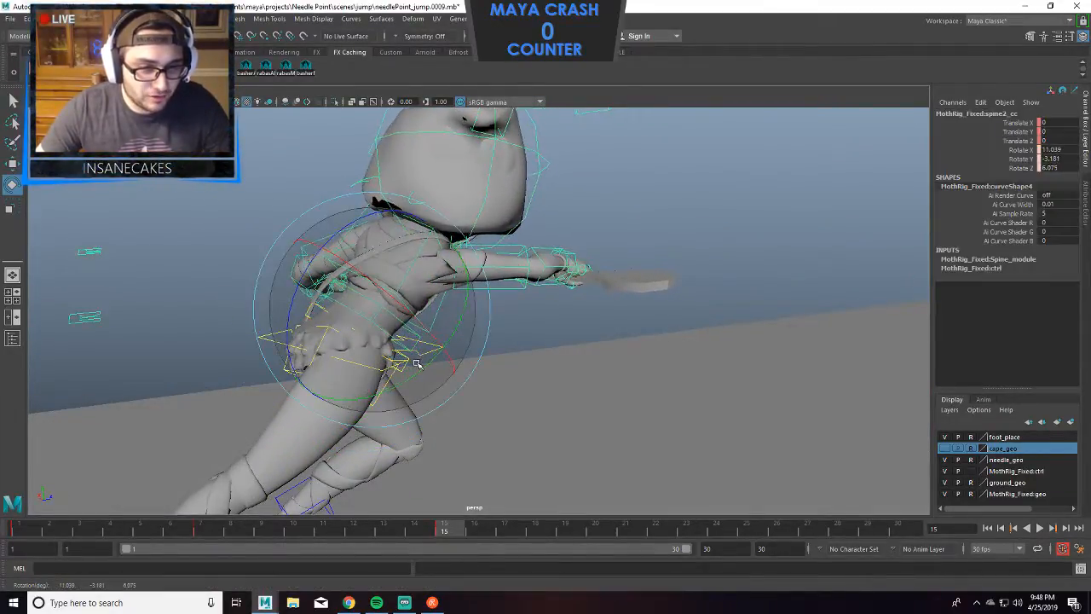
left_click(443, 296)
left_click(432, 343)
left_click_drag(472, 329, 474, 337)
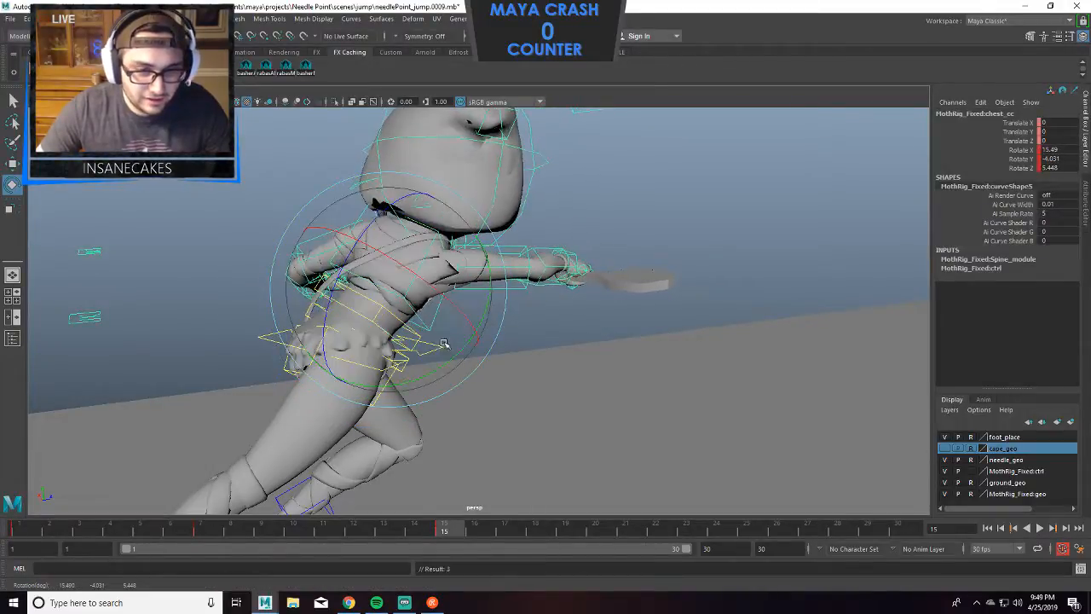
left_click(508, 268)
Rotate the right clavicle control to about X 13.6, Y 32.1, Z -28.2 to push the needle shoulder forward.
left_click_drag(599, 275, 575, 263, "alt")
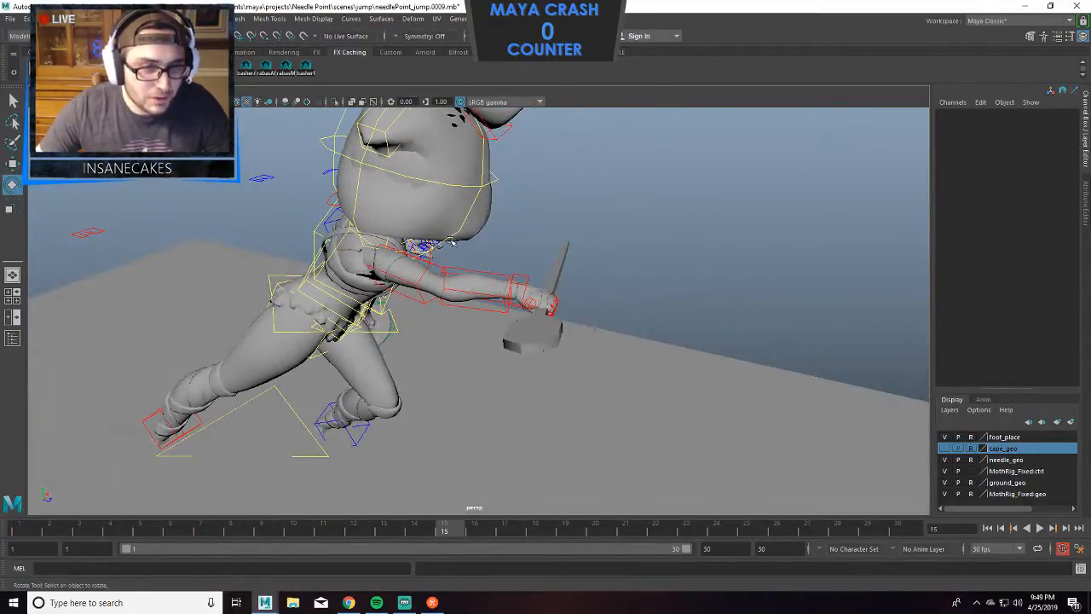
left_click(417, 248)
left_click_drag(390, 223, 324, 267)
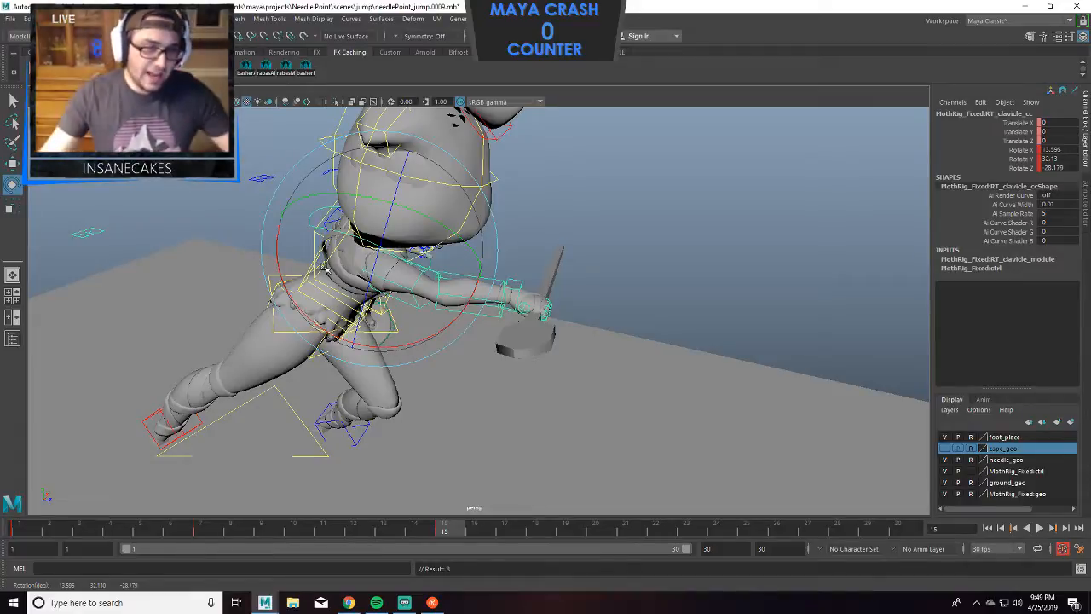
left_click(659, 230)
Straighten the right elbow with the lower arm FK control at frame 15 so the needle arm extends forward.
left_click(481, 313)
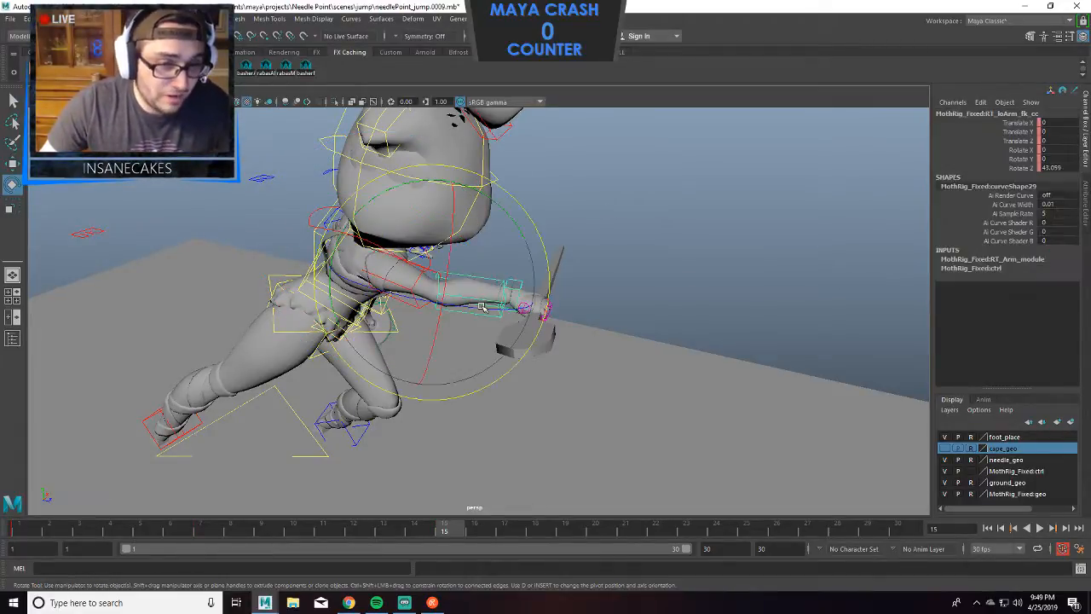
left_click_drag(495, 312, 559, 292)
left_click(672, 224)
left_click_drag(673, 223, 518, 290, "alt")
left_click(404, 283)
left_click_drag(400, 283, 369, 326)
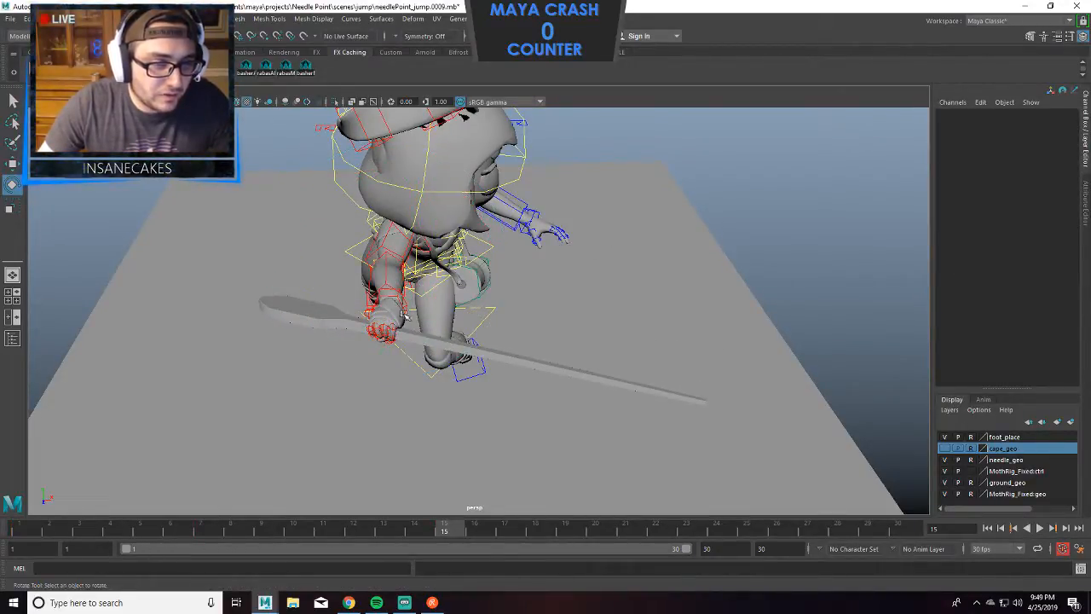
Rotate the right wrist FK control to about X -12.2, Y -10.6, Z -61.2 so the needle points forward.
left_click(404, 316)
left_click_drag(445, 363, 362, 375)
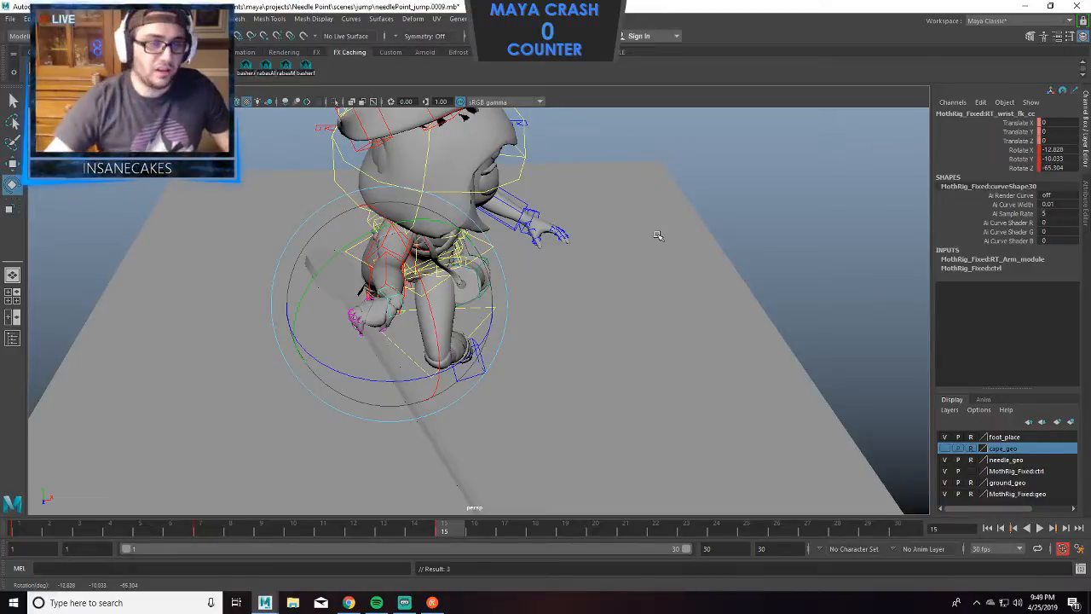
left_click_drag(383, 370, 409, 373)
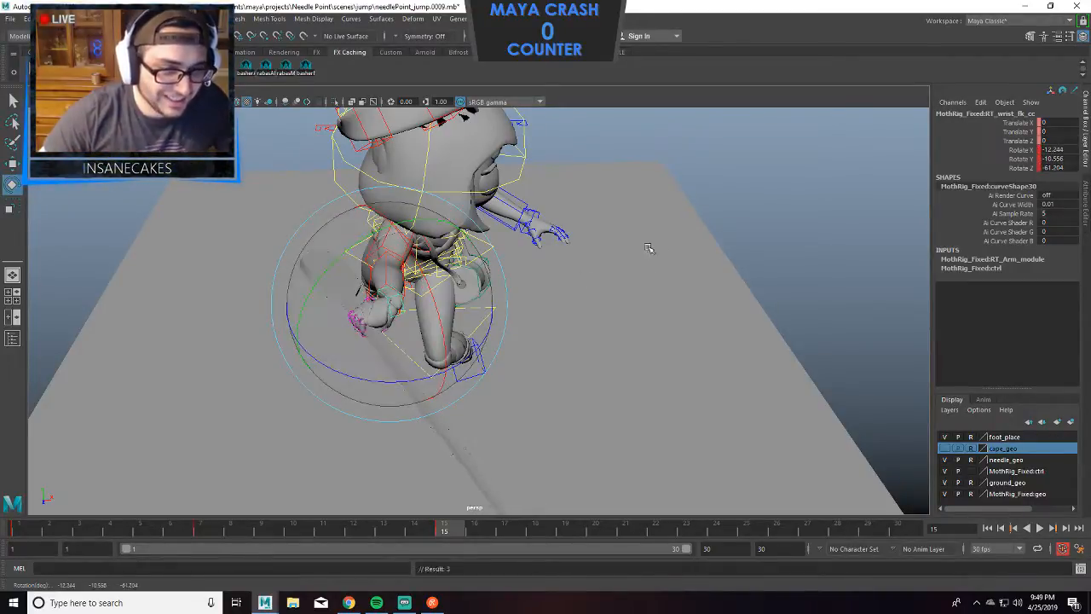
left_click(650, 245)
Readjust the right clavicle control to about X 0.8, Y 36.1, Z -18.1 at frame 15.
left_click_drag(395, 243, 405, 253, "alt")
left_click(419, 257)
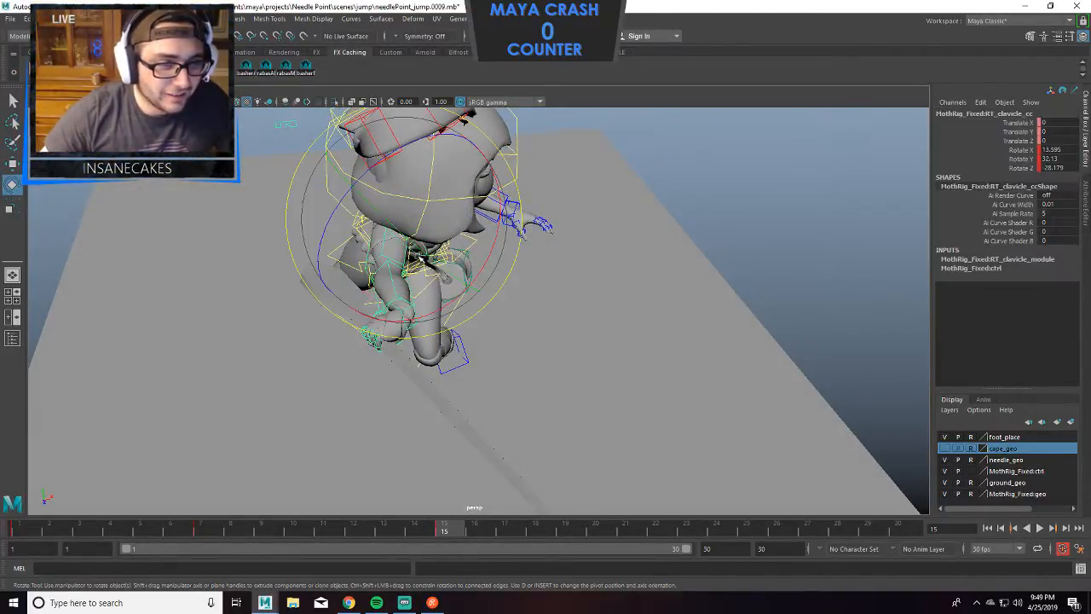
left_click_drag(410, 317, 412, 316)
left_click_drag(392, 228, 378, 221)
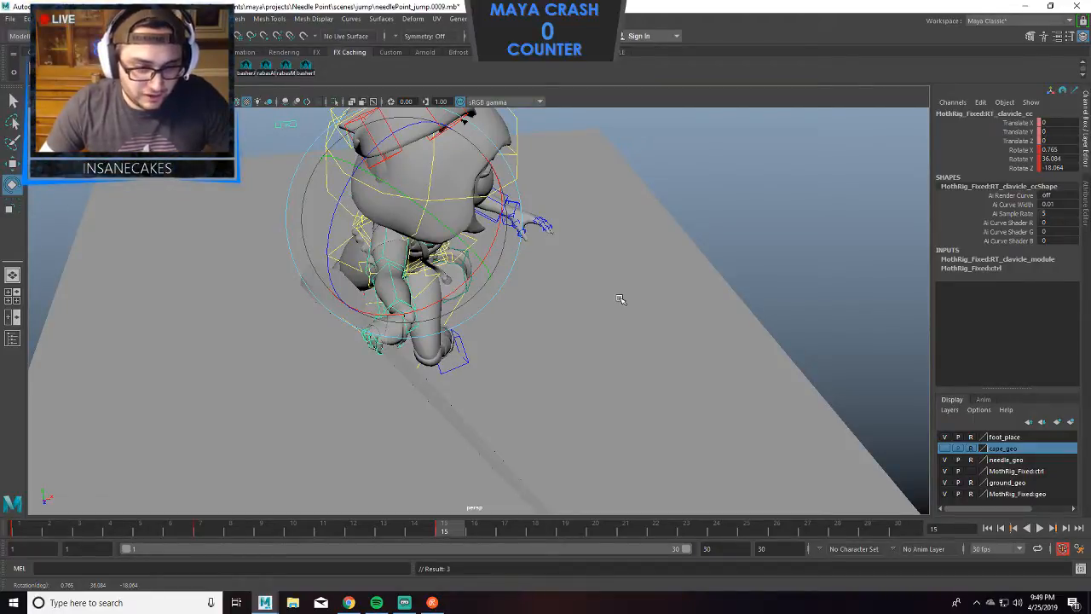
left_click_drag(618, 315, 539, 314, "alt")
left_click(537, 315)
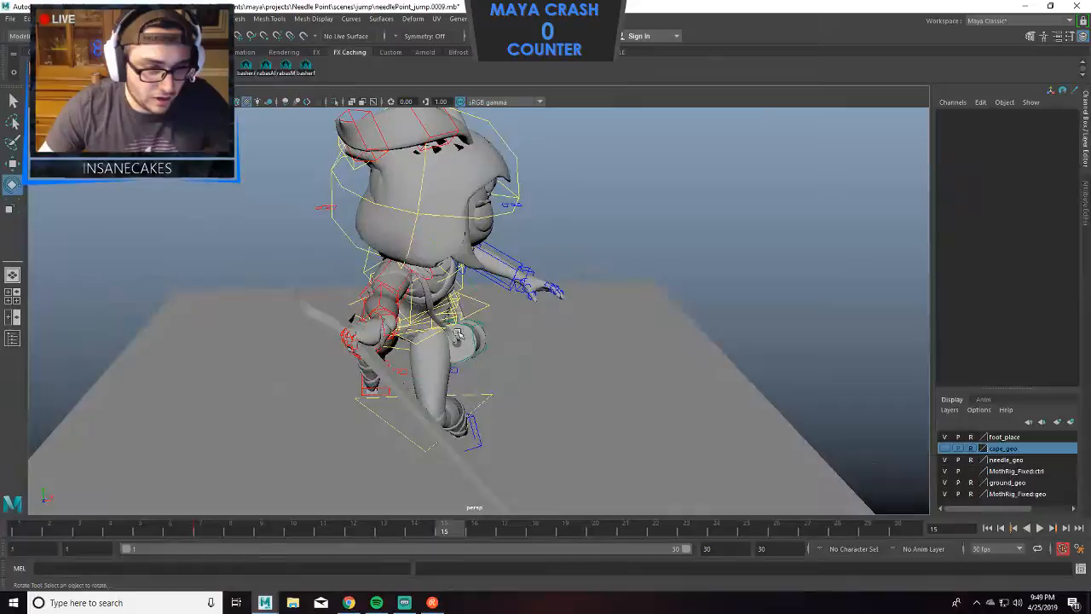
Rotate the right wrist FK control to about X -18, Y 0.6, Z -75.7 to re-aim the needle.
left_click(380, 325)
left_click_drag(414, 366, 644, 351)
middle_click_drag(644, 349, 641, 333, "alt")
right_click_drag(641, 332, 670, 329, "alt")
Examine the right wrist bend and the hand's grip on the needle from several angles.
left_click_drag(696, 325, 684, 288, "alt")
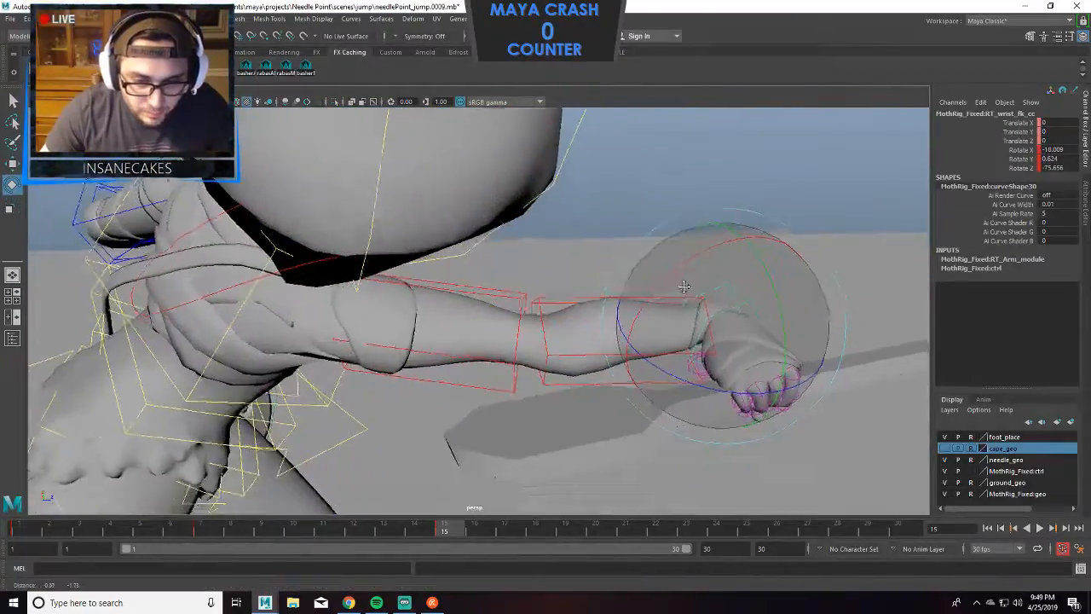
right_click_drag(685, 288, 748, 305, "alt")
left_click_drag(747, 305, 809, 310, "alt")
middle_click_drag(810, 311, 792, 306, "alt")
left_click_drag(793, 307, 578, 290, "alt")
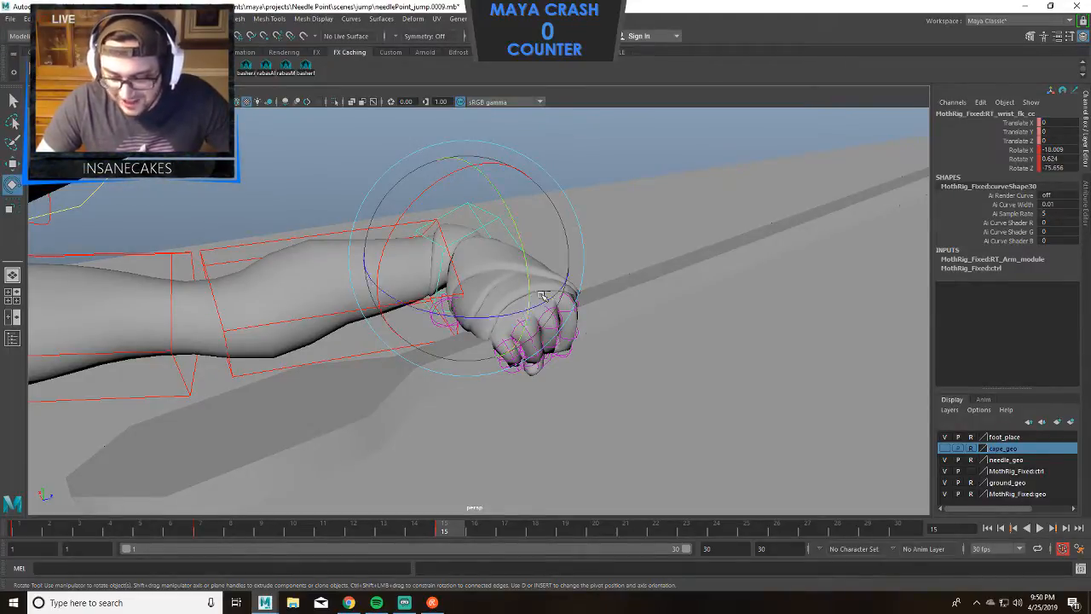
left_click_drag(517, 311, 554, 293, "alt")
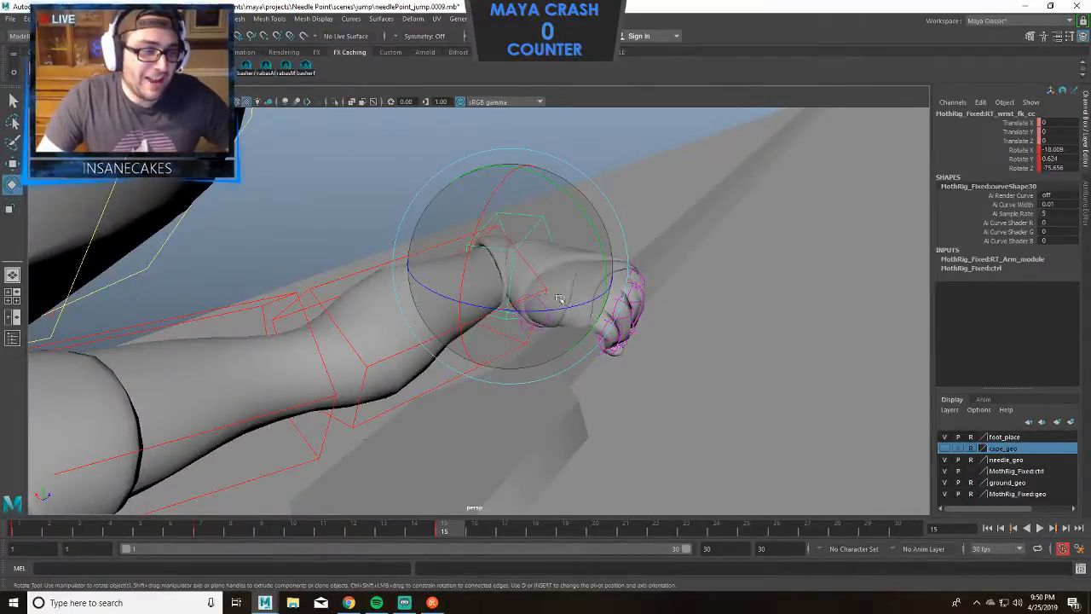
left_click_drag(643, 249, 485, 256, "alt")
mouse_move(486, 256)
middle_mouse_down("alt")
mouse_move(478, 263)
mouse_move(489, 266)
middle_mouse_up("alt")
left_click_drag(489, 266, 603, 265, "alt")
right_click_drag(565, 271, 570, 272, "alt")
middle_click_drag(570, 273, 720, 266, "alt")
right_click_drag(720, 266, 679, 278, "alt")
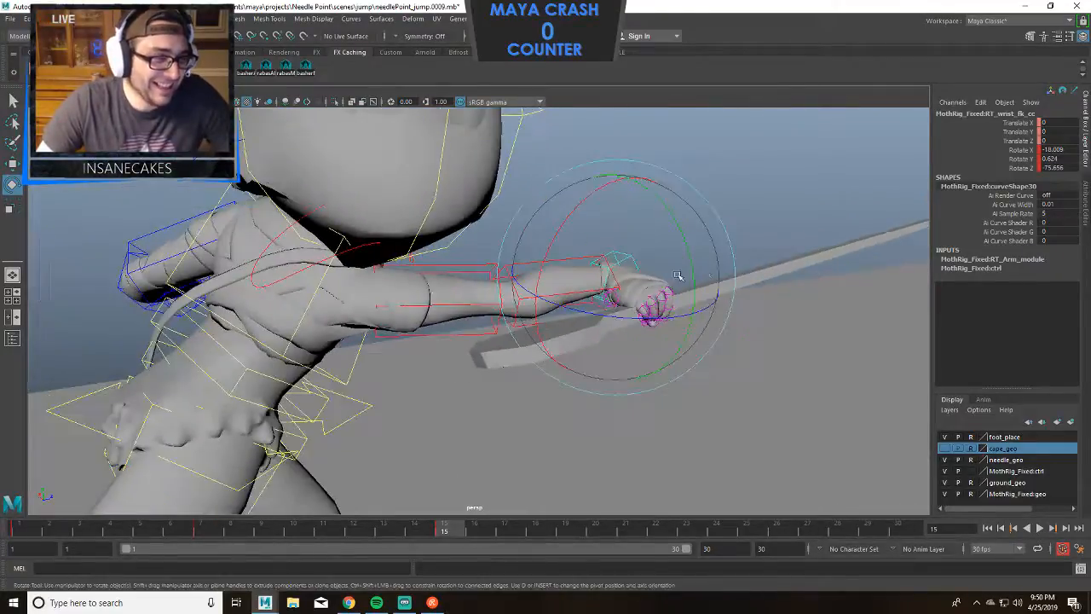
Rotate the head_cc control to about X -8.3, Y -46.7, Z -46.5 so the head faces the lunge direction.
left_click_drag(679, 278, 524, 294, "alt")
middle_click_drag(524, 294, 448, 363, "alt")
left_click(521, 196)
left_click_drag(558, 217, 473, 175)
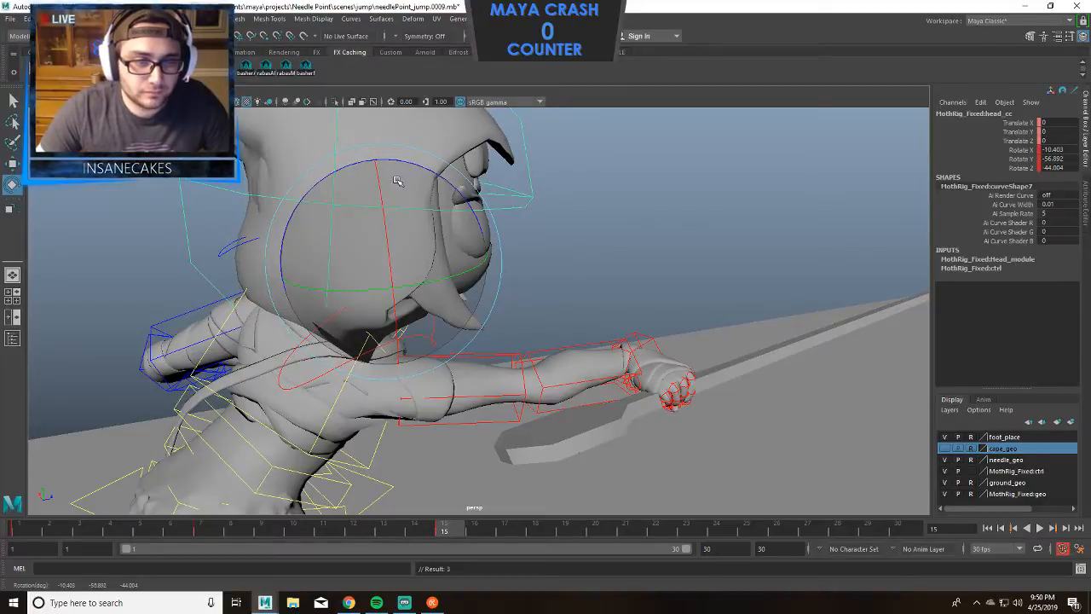
left_click_drag(548, 227, 388, 256, "alt")
mouse_move(502, 282)
left_mouse_down()
mouse_move(486, 304)
mouse_move(493, 295)
left_mouse_up()
left_click_drag(453, 201, 774, 335)
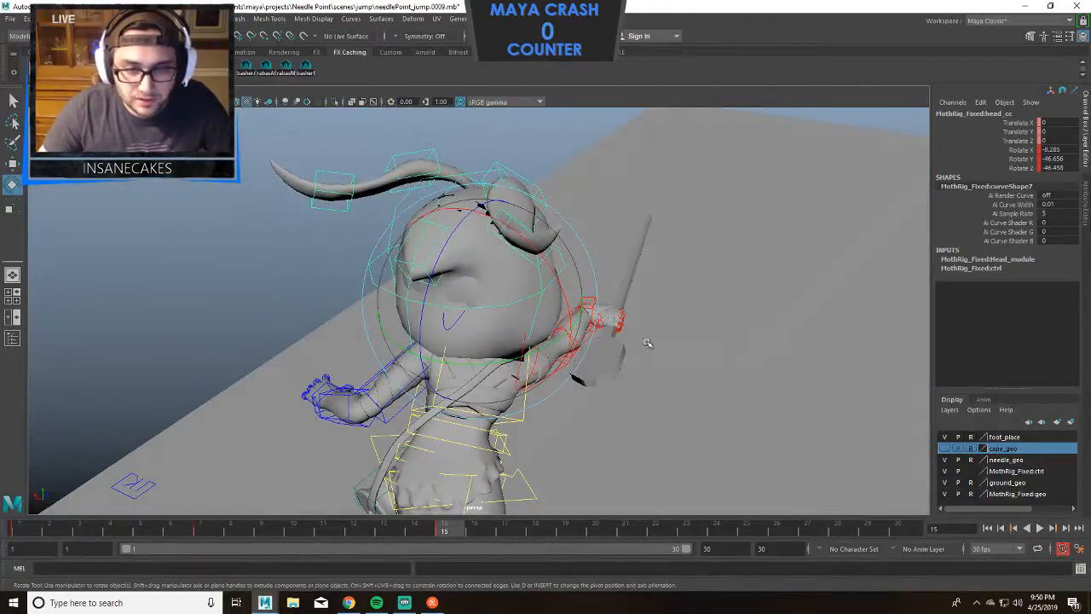
left_click(658, 244)
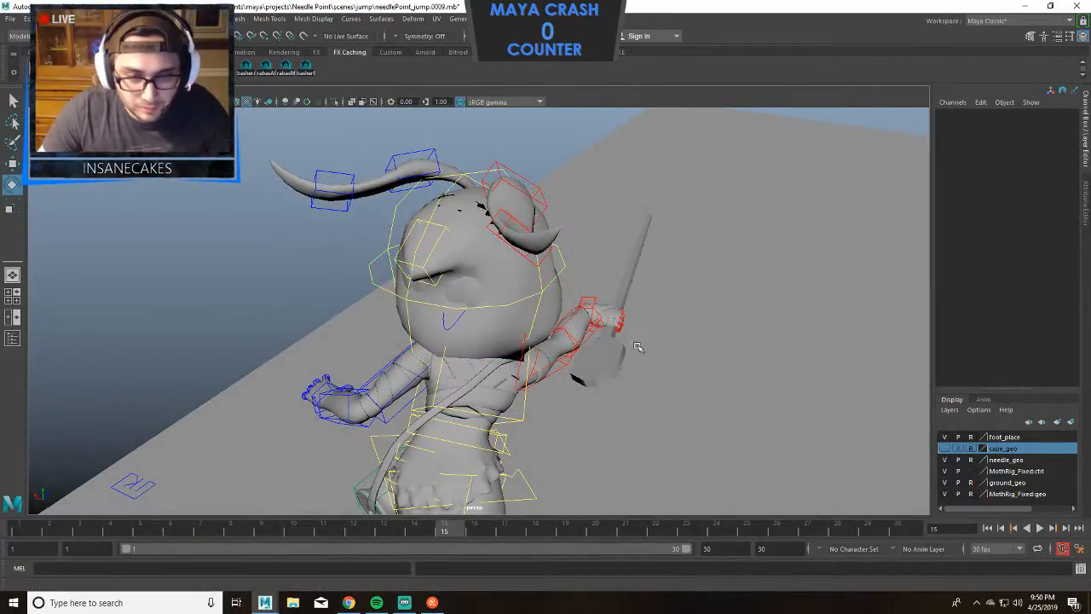
Rotate the right upper arm FK control to about X 5.9, Y 57.2, Z 62.1 and key its rotation at frame 15.
right_click_drag(613, 346, 720, 320, "alt")
left_click_drag(720, 320, 652, 295, "alt")
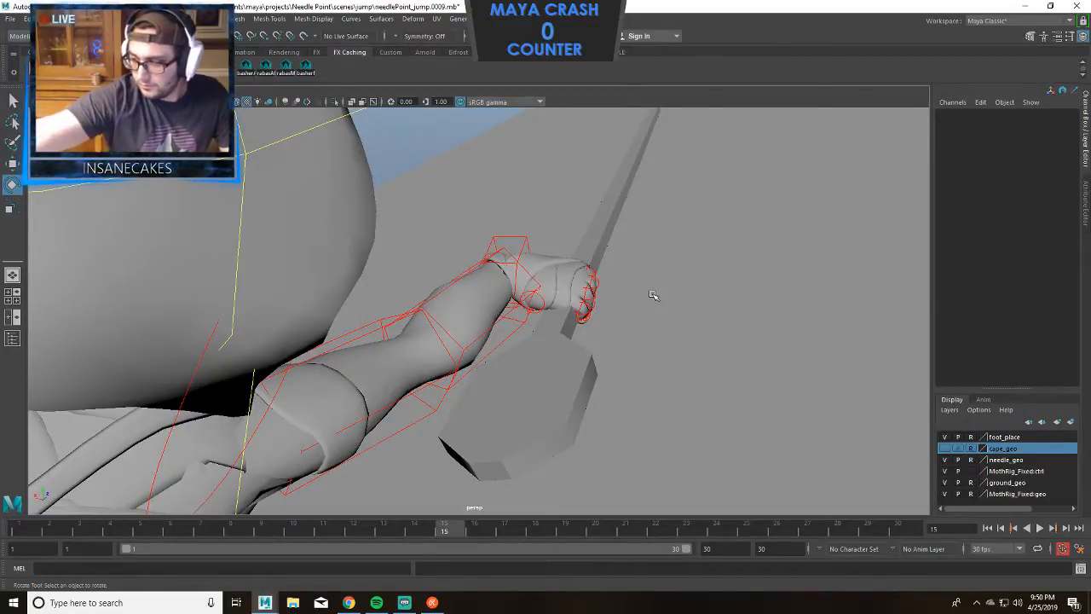
right_click_drag(652, 295, 505, 385, "alt")
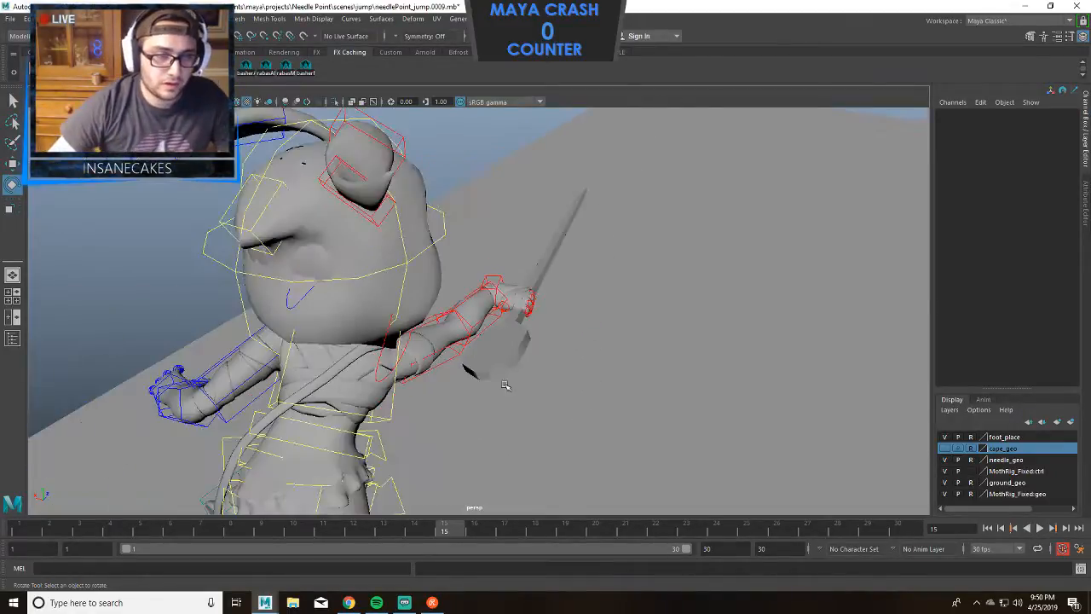
left_click(460, 348)
left_click_drag(468, 370, 459, 325)
key("shift+e")
key("shift+e")
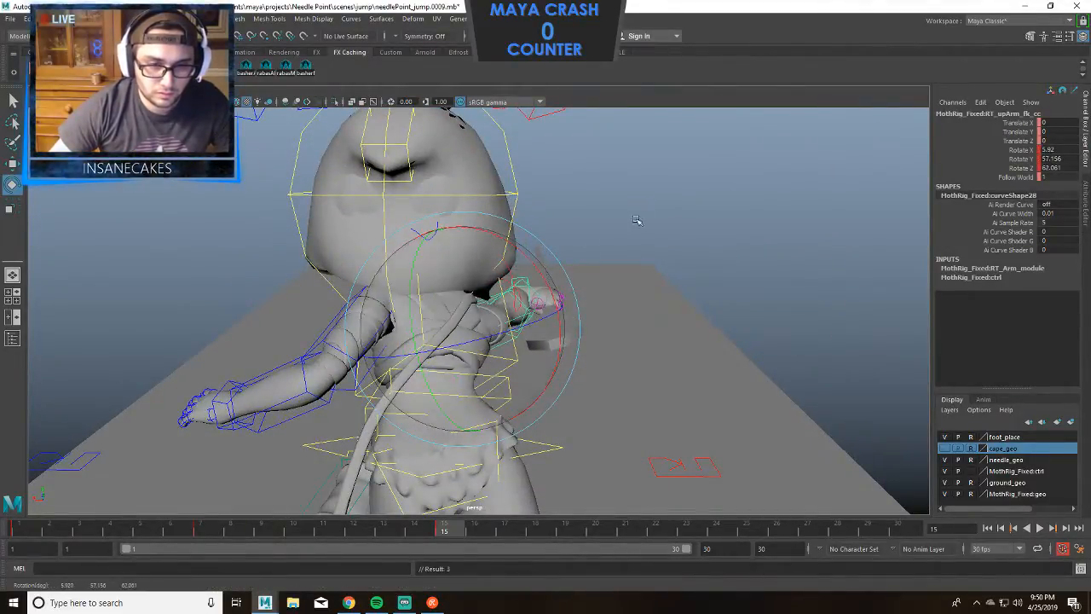
left_click(635, 220)
Readjust and key the right upper arm's rotation, and set the right lower arm FK control to about Z 13.9.
left_click(524, 328)
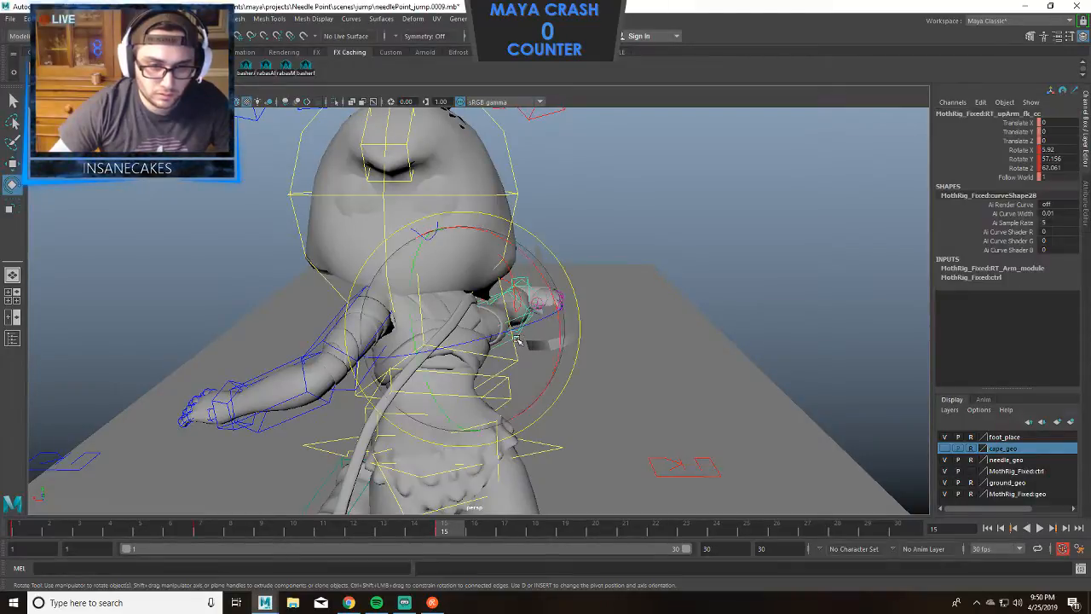
left_click_drag(525, 338, 580, 299)
key("shift+e")
left_click(591, 327)
left_click(547, 309)
mouse_move(676, 270)
left_mouse_down("alt")
mouse_move(662, 278)
mouse_move(691, 258)
left_mouse_up("alt")
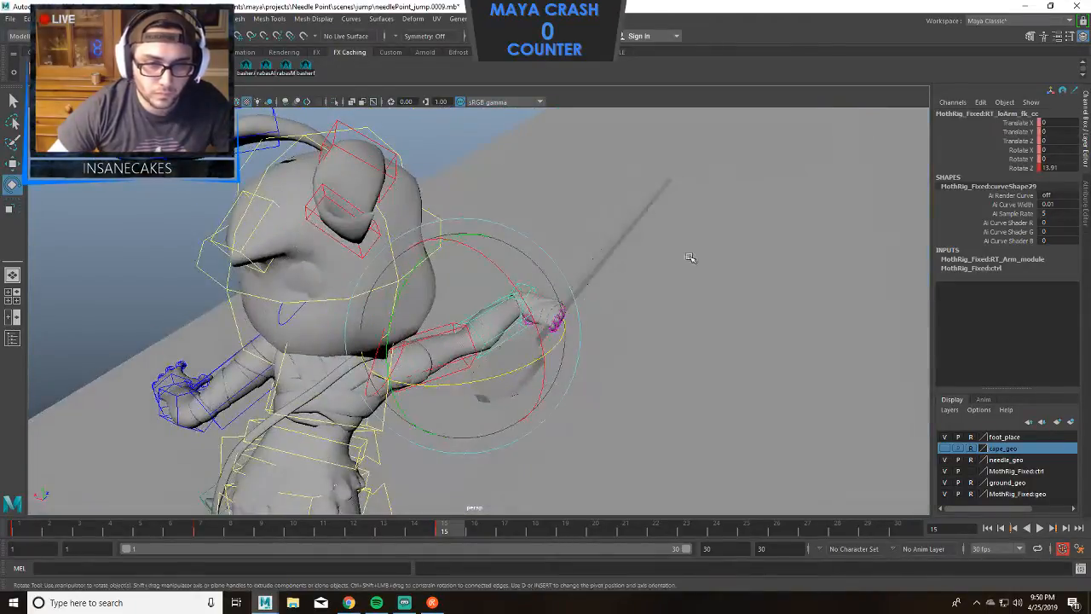
left_click(691, 258)
Rotate the right wrist at frame 15 to line the needle up with the extended arm.
left_click(532, 298)
left_click_drag(570, 352, 616, 329)
left_click(768, 225)
left_click_drag(769, 225, 565, 309, "alt")
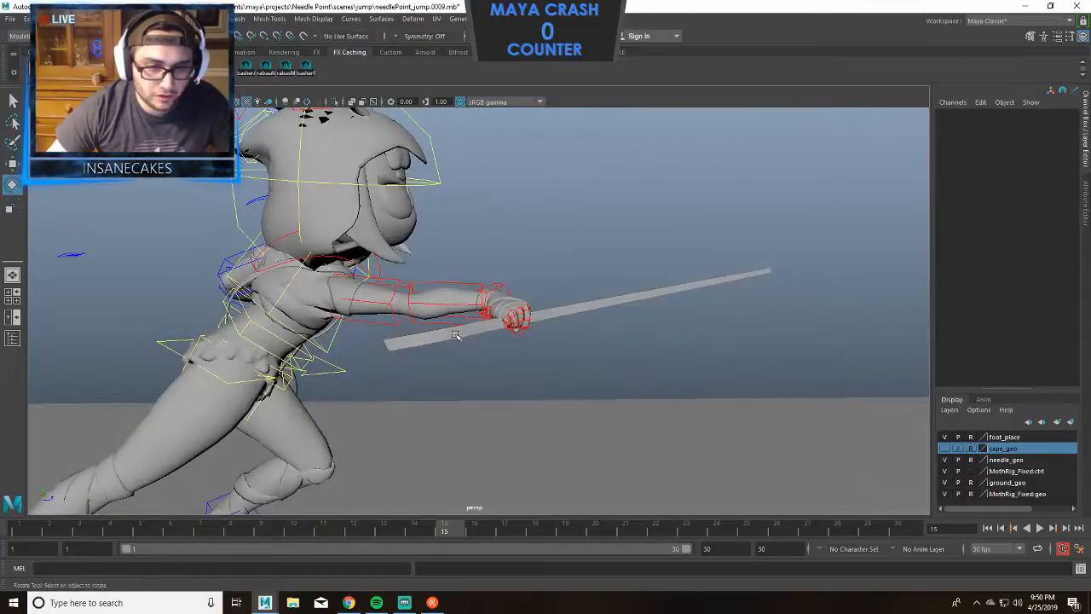
Examine the whole lunge pose and the needle's direction from the front, above and floor level.
left_click_drag(492, 358, 421, 340, "alt")
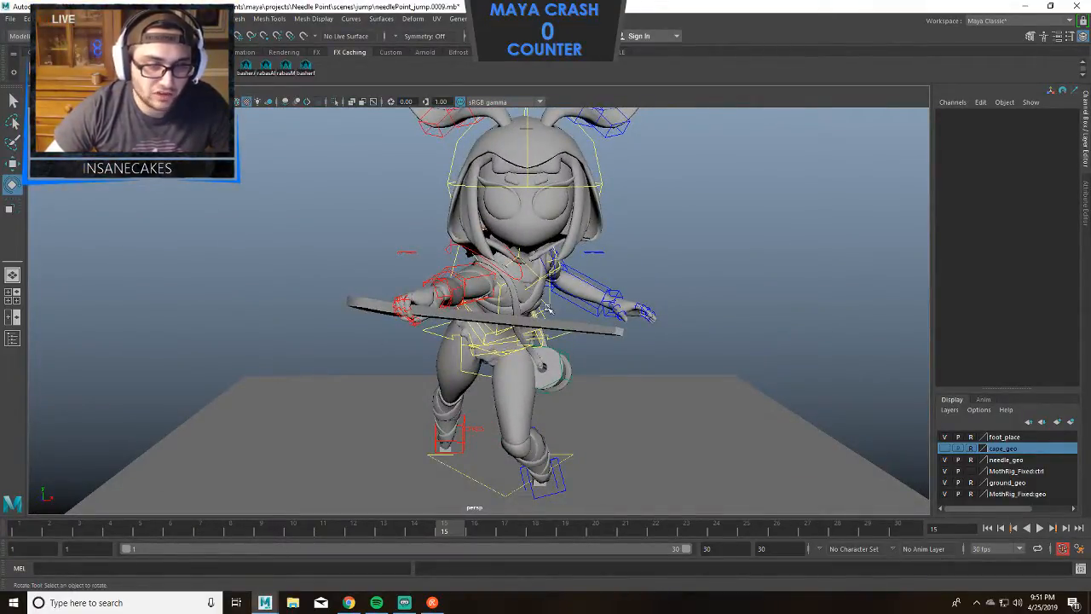
left_click_drag(548, 309, 524, 328, "alt")
scroll(450, 299, "down", 5)
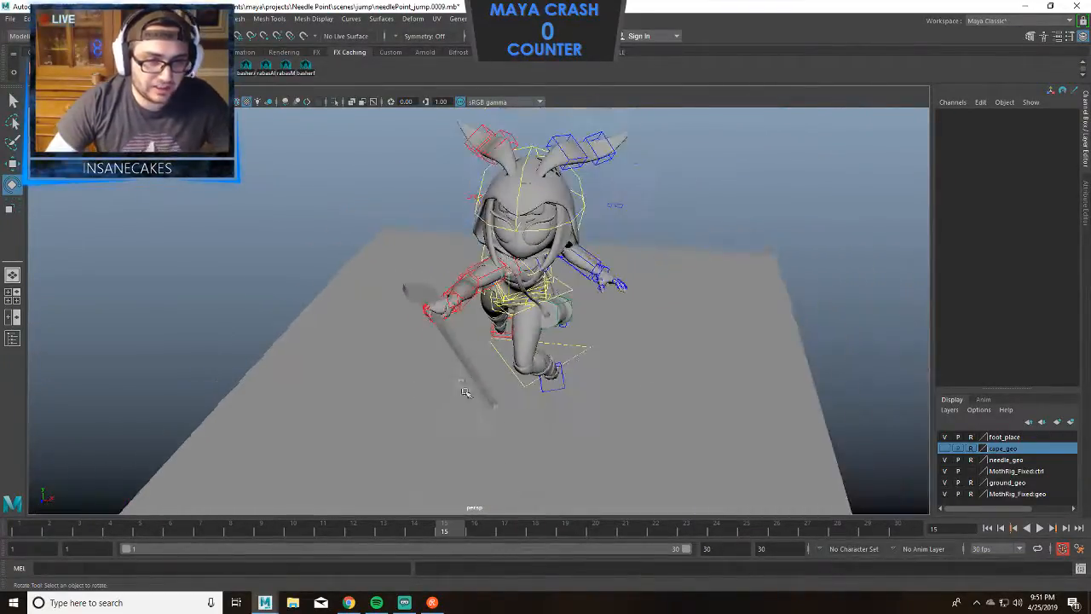
scroll(549, 338, "down", 2)
scroll(550, 338, "up", 5)
left_click_drag(549, 338, 503, 277, "alt")
middle_click_drag(481, 482, 481, 378, "alt")
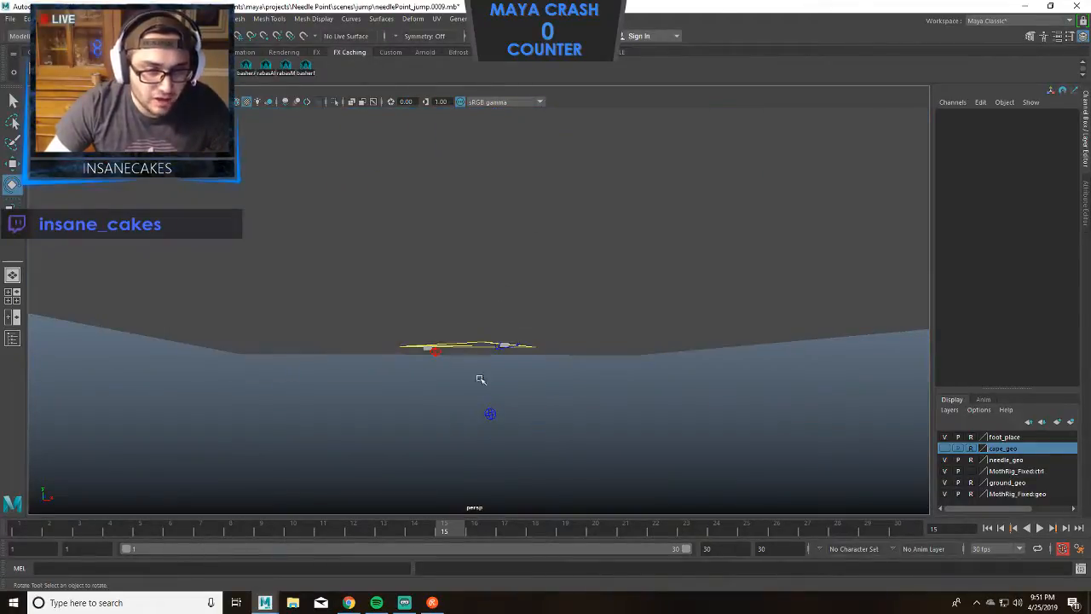
Shift the right knee's pole vector control sideways and the left knee's to about X -10.8, Y -1.2, Z -2.2.
left_click(436, 353)
key("w")
left_click_drag(484, 356, 501, 358)
left_click_drag(522, 293, 525, 260, "alt")
left_click(499, 420)
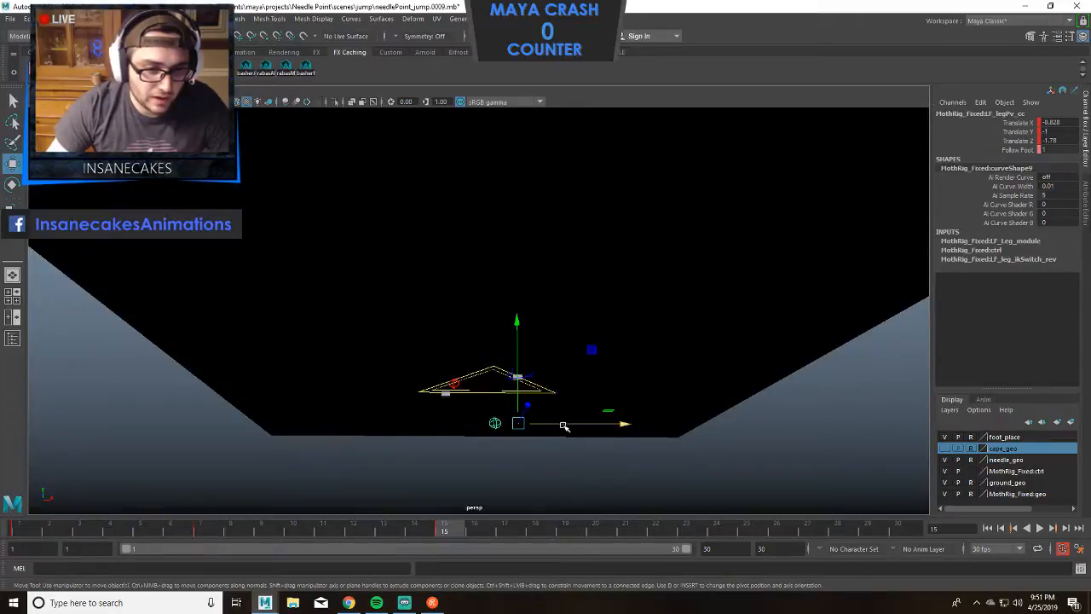
left_click_drag(563, 425, 544, 427)
left_click_drag(511, 259, 558, 312, "alt")
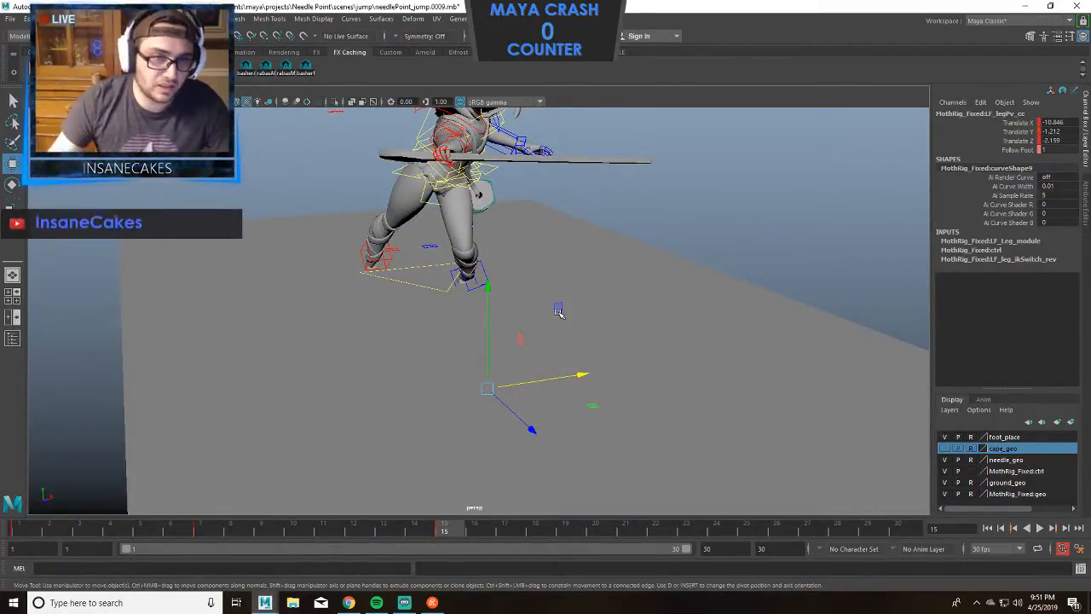
Rotate the left foot IK control to about X 55.7, Y 11.2, Z 3.6 at frame 15.
scroll(499, 343, "up", 6)
left_click_drag(456, 339, 530, 368, "alt")
left_click(463, 286)
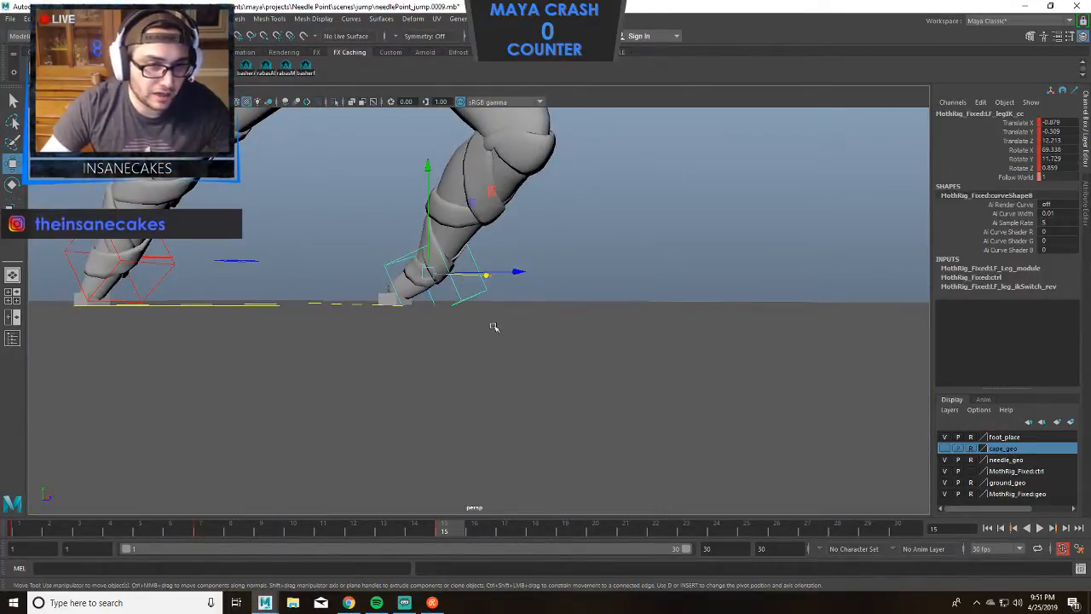
key("e")
scroll(509, 319, "up", 5)
left_click_drag(508, 319, 653, 395, "alt")
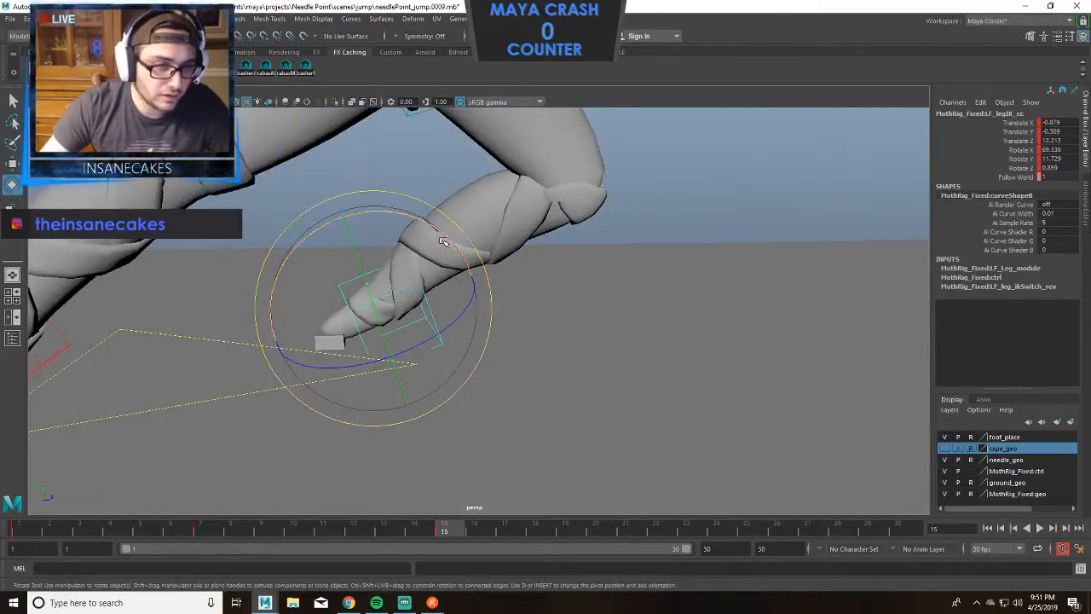
left_click_drag(431, 223, 457, 244)
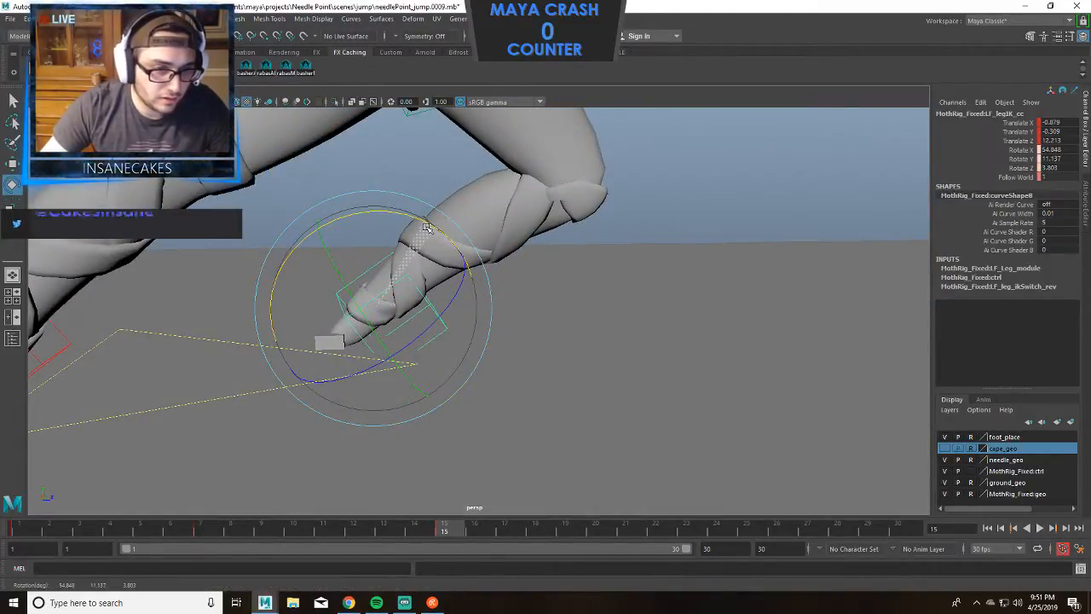
Move the left foot IK control to about X -1.16, Y -0.32, Z 11.83.
key("w")
left_click_drag(463, 304, 451, 308)
left_click_drag(518, 287, 413, 286, "alt")
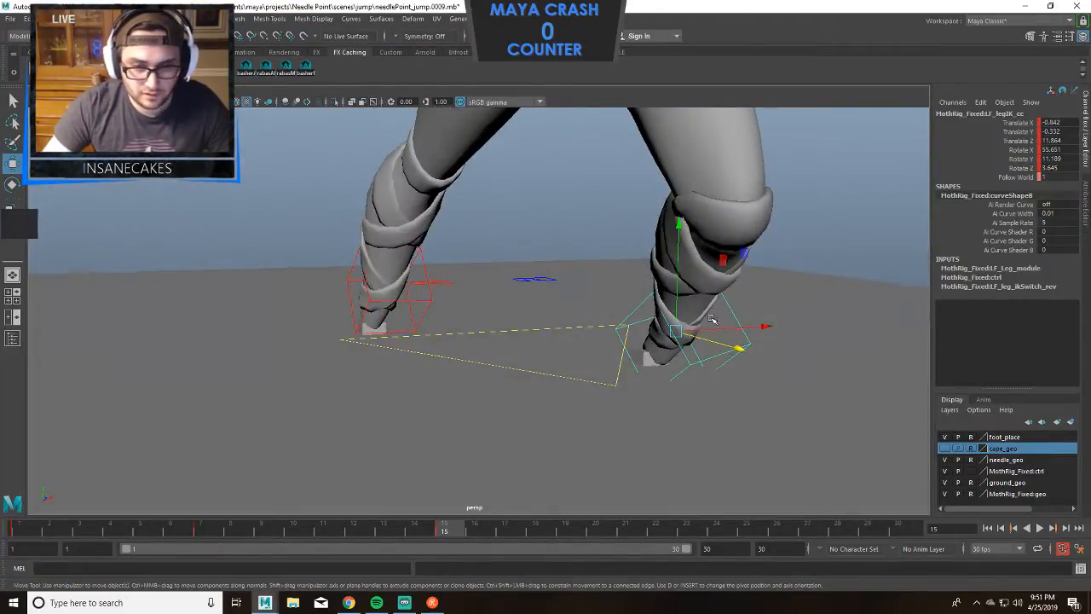
left_click_drag(712, 319, 665, 316, "alt")
middle_click_drag(665, 316, 617, 305, "alt")
left_click_drag(842, 356, 878, 364)
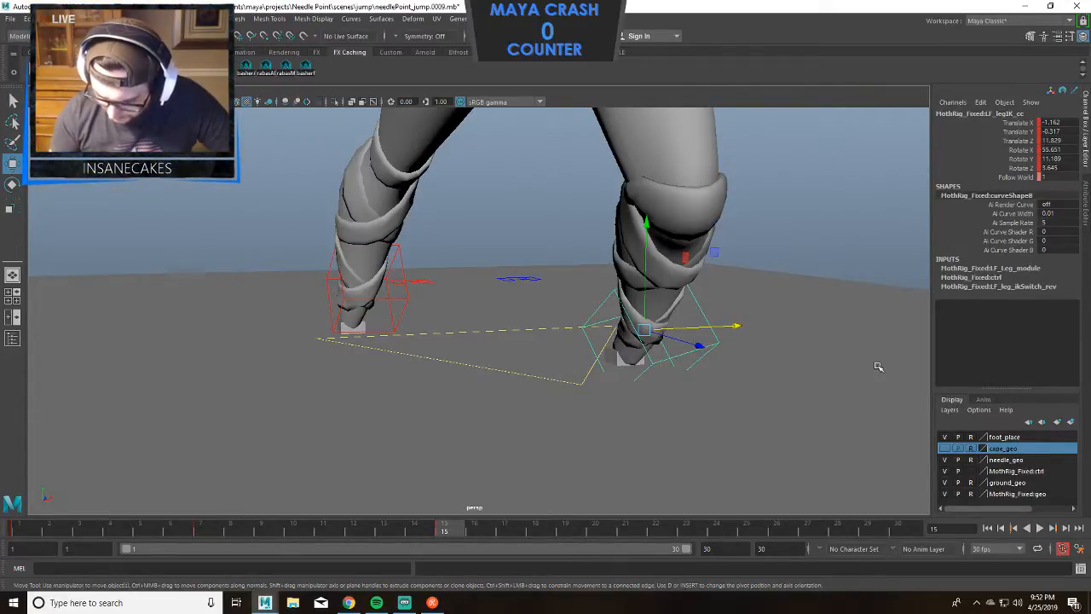
scroll(605, 268, "down", 3)
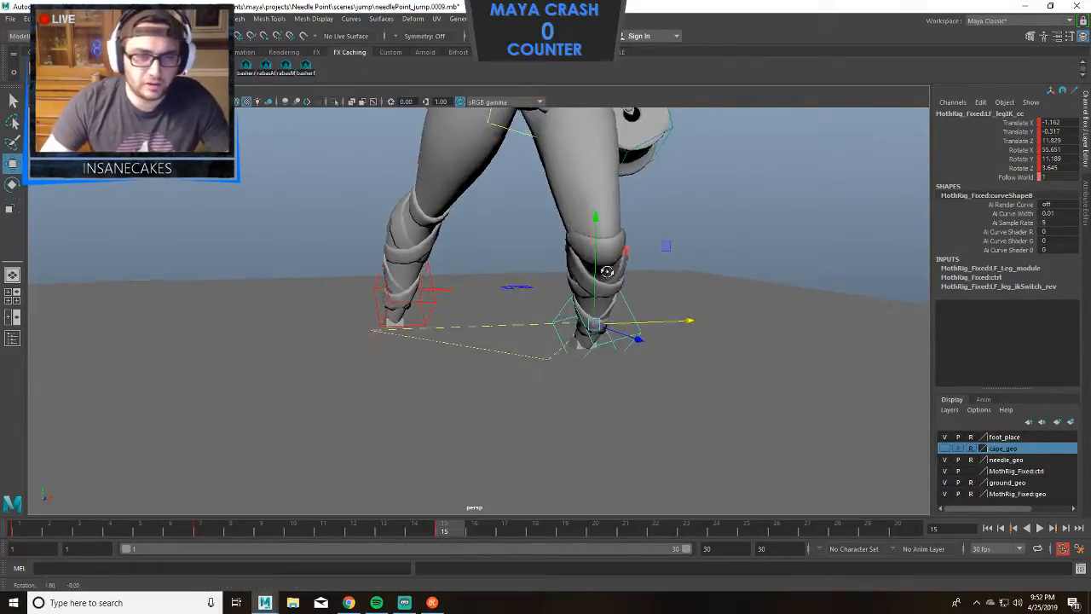
Rotate the right upper arm FK control to about X 1.5, Y 59.2, Z 66.0.
left_click_drag(606, 268, 597, 271, "alt")
middle_click_drag(597, 271, 550, 345, "alt")
scroll(546, 341, "down", 6)
left_click_drag(504, 285, 456, 313, "alt")
left_click(469, 336)
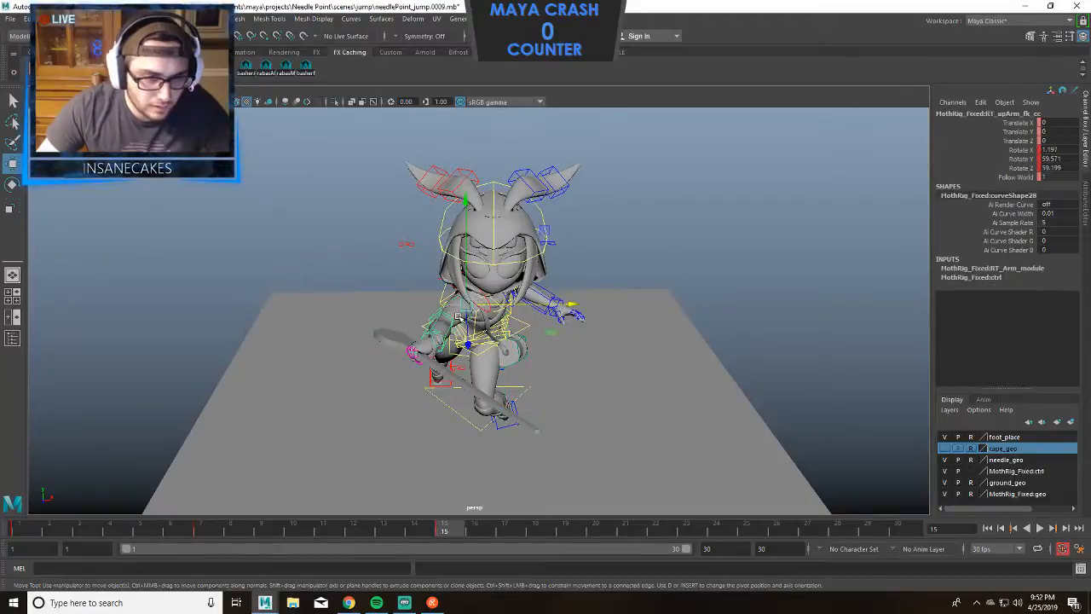
key("e")
left_click_drag(512, 350, 526, 346)
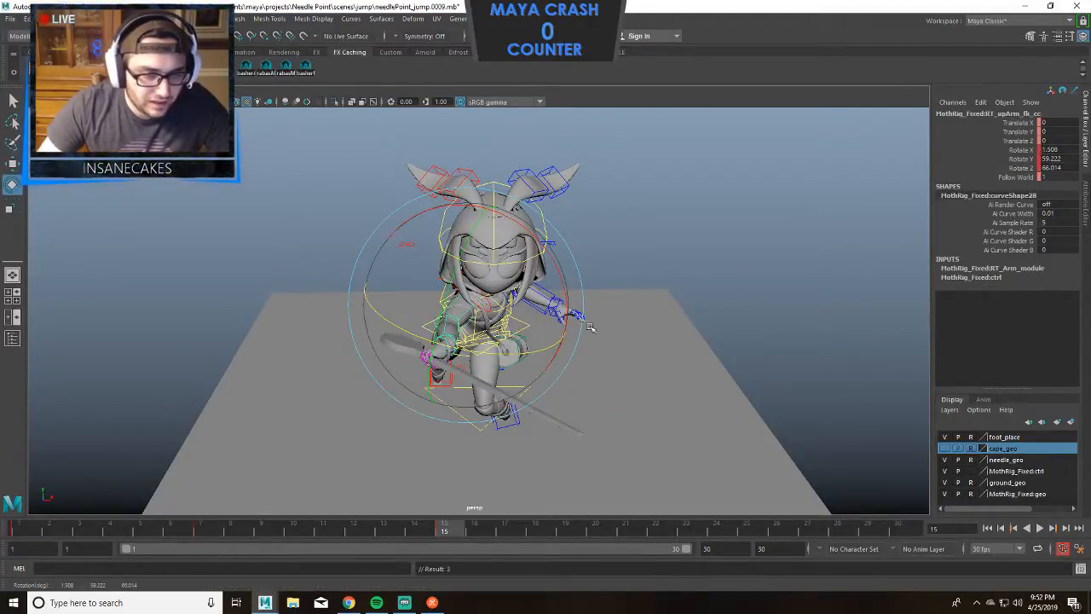
Rotate the right wrist FK control to about X -15.3, Y 0.6, Z -73.3 to re-aim the needle.
right_click_drag(527, 346, 634, 321, "alt")
left_click_drag(634, 321, 884, 358, "alt")
left_click(723, 384)
left_click_drag(676, 304, 431, 365)
left_click_drag(572, 326, 561, 328, "alt")
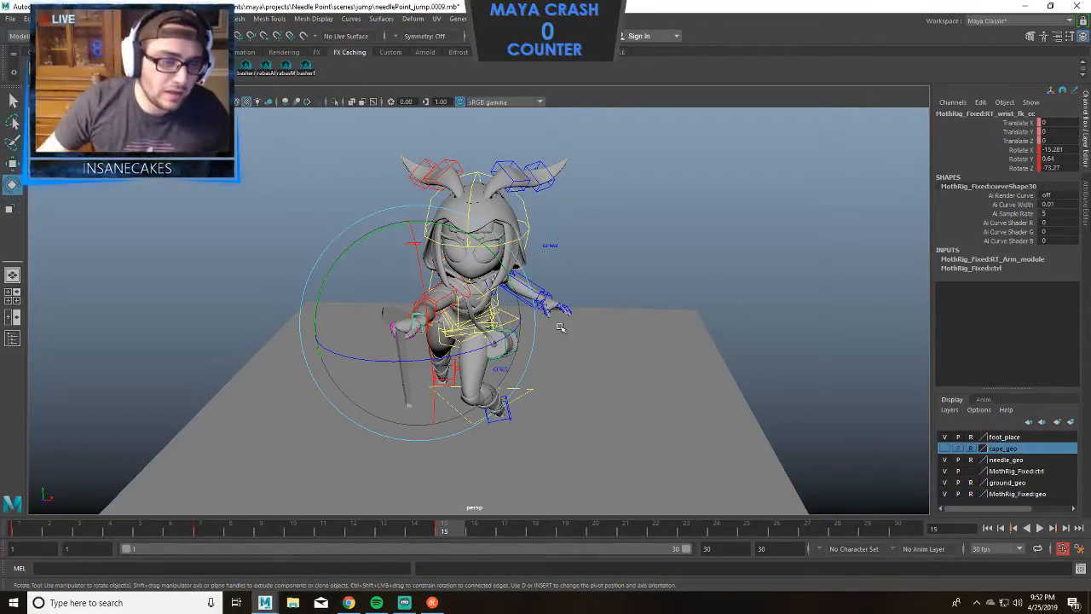
Rotate the lower spine control to about X 28.5, Y 17.8, Z 38.8 at frame 15.
left_click_drag(540, 309, 465, 340, "alt")
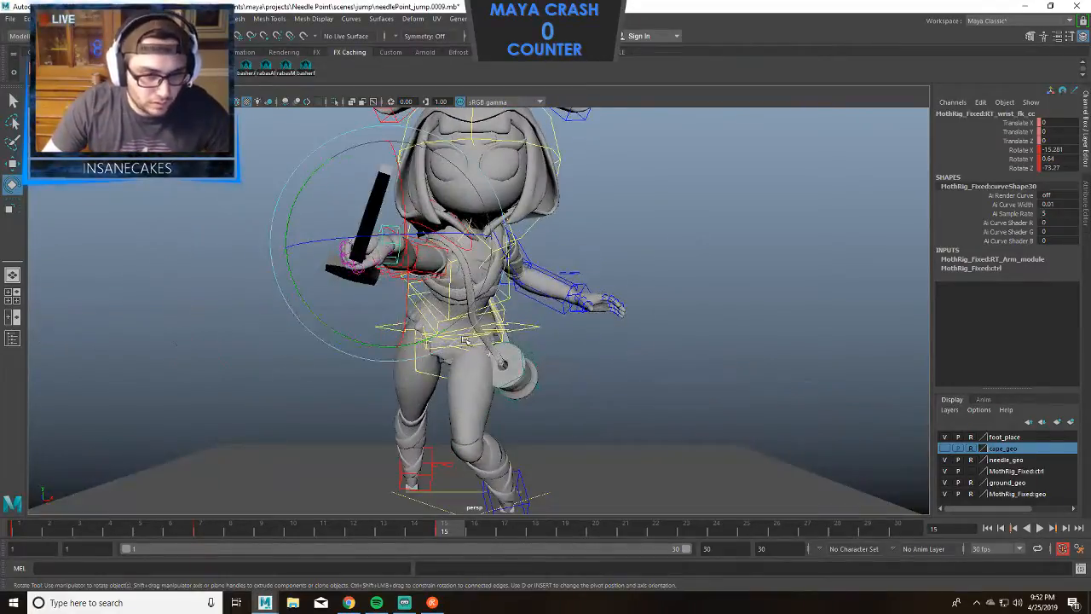
left_click_drag(603, 286, 648, 263, "alt")
left_click(645, 266)
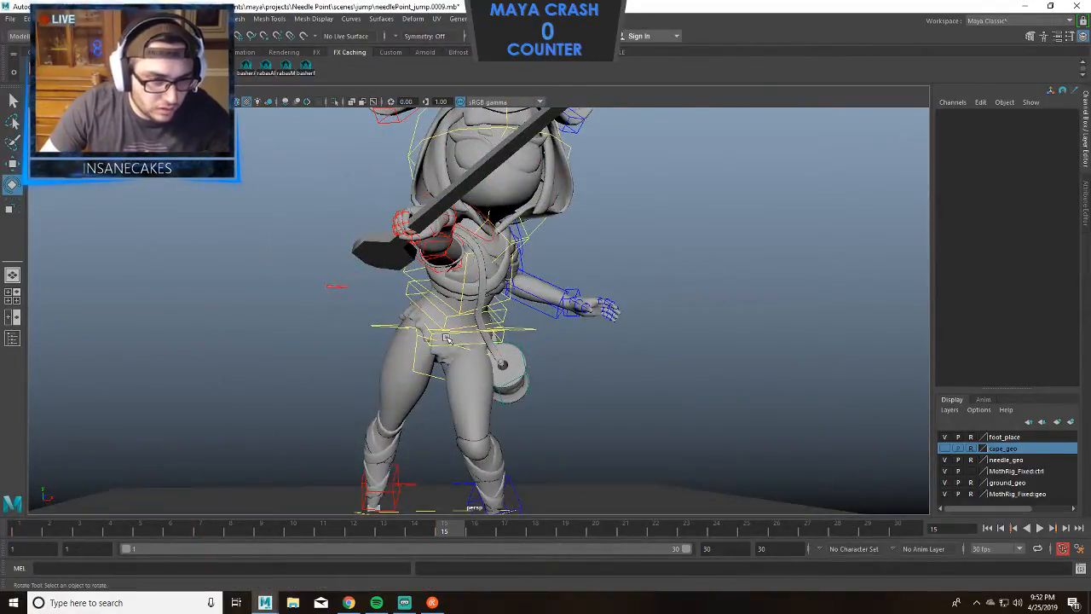
left_click(459, 307)
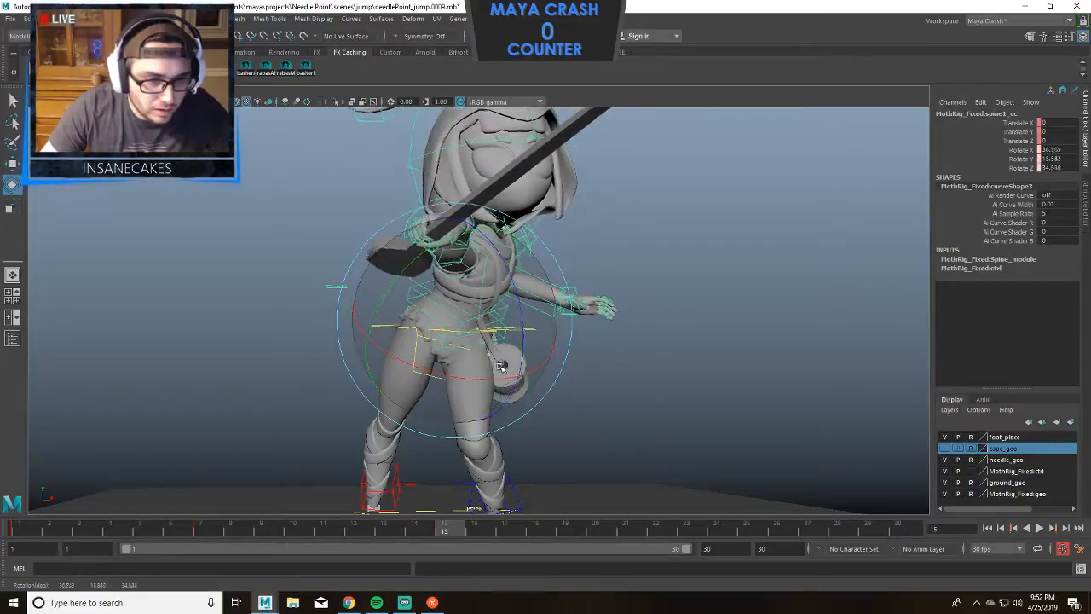
mouse_move(453, 260)
left_mouse_down()
mouse_move(479, 246)
mouse_move(454, 249)
left_mouse_up()
left_click_drag(514, 334, 475, 404)
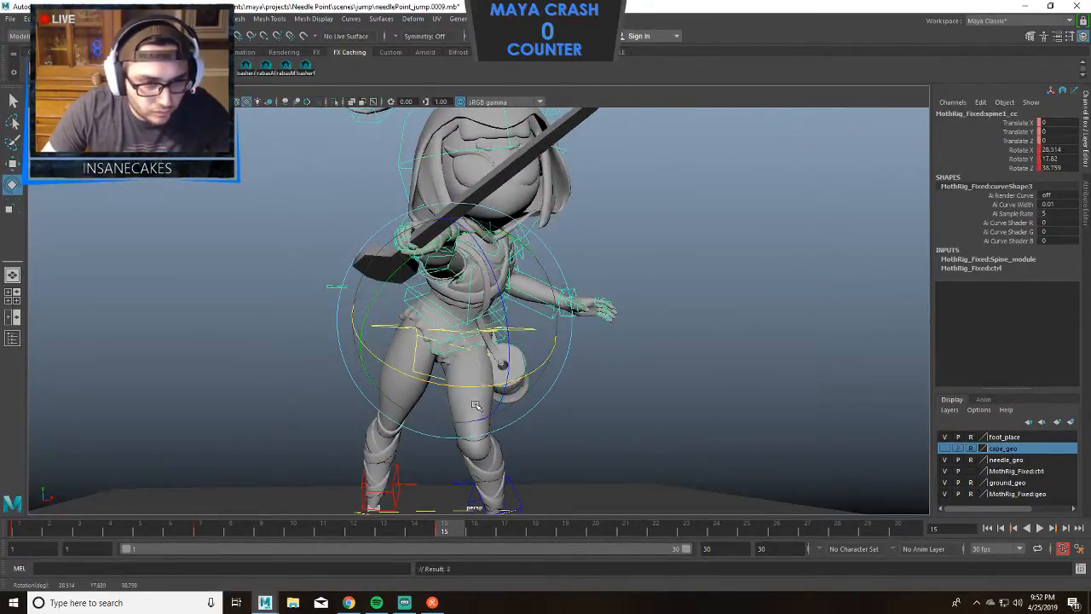
Rotate the chest control to about X 6.7, Y -3.6, Z -1.0, judging the lean from the side.
left_click(652, 225)
left_click(450, 325)
left_click_drag(488, 295, 655, 334)
left_click(601, 247)
left_click(503, 298)
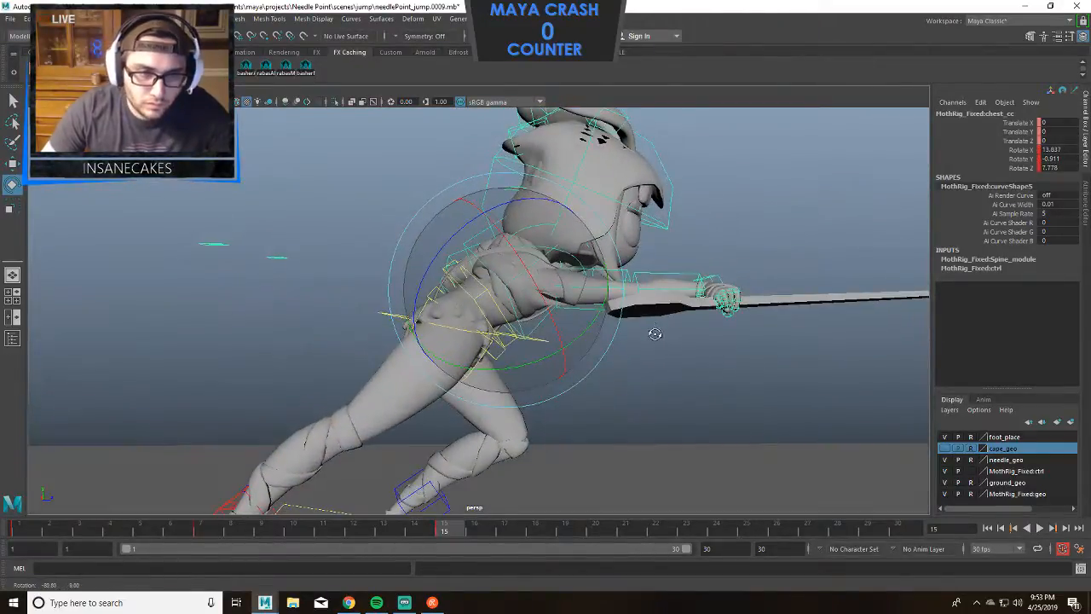
left_click_drag(524, 203, 536, 219)
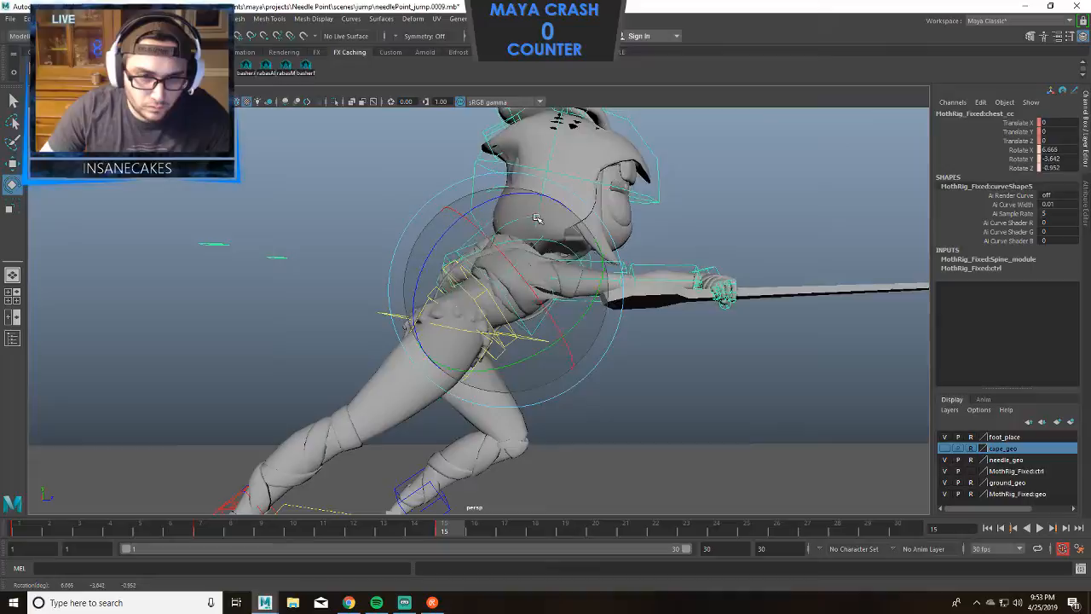
Slightly adjust the lower spine control's rotation in side view and check the pelvis control.
left_click(720, 196)
left_click(502, 354)
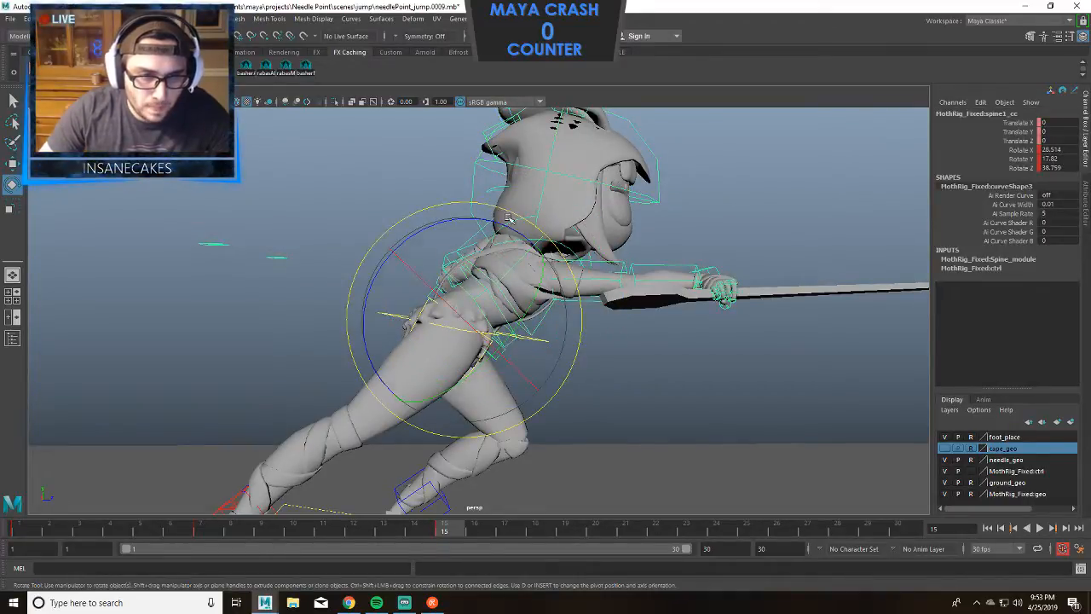
left_click_drag(505, 209, 508, 213)
left_click(769, 347)
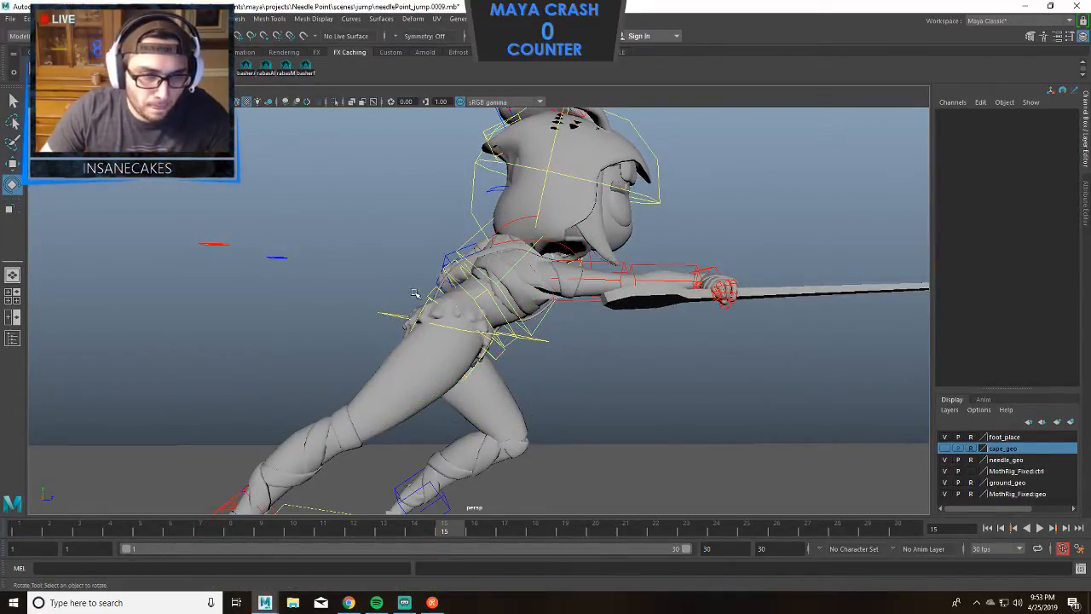
left_click(421, 312)
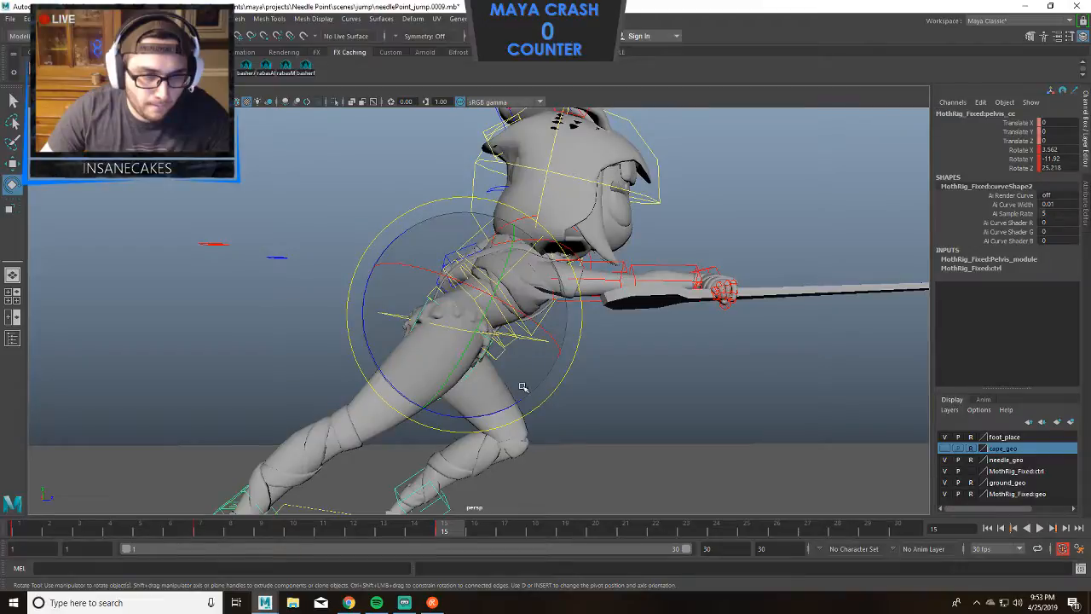
left_click(637, 362)
Rotate the left clavicle control back to about Y -3.6, Z -20.2.
left_click_drag(634, 361, 490, 254, "alt")
left_click(510, 261)
left_click(595, 201)
left_click(422, 264)
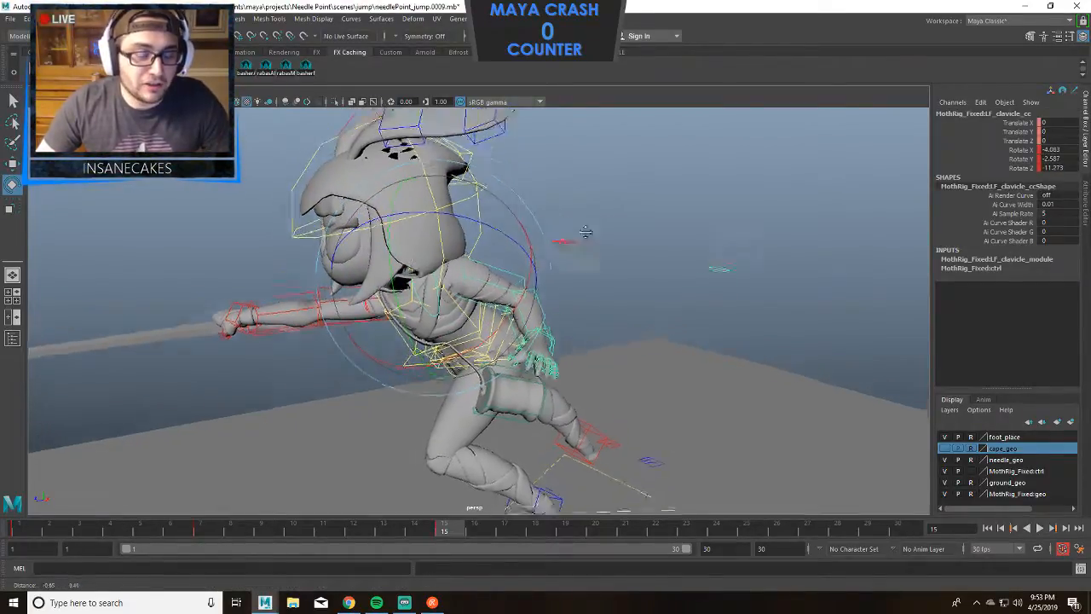
left_click_drag(587, 226, 608, 242, "alt")
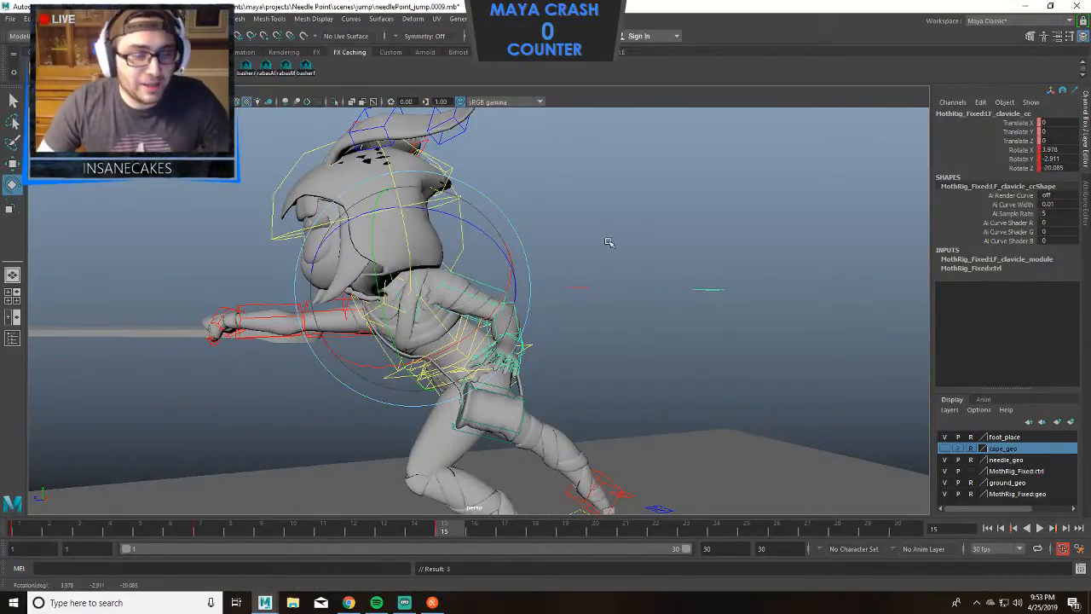
scroll(577, 248, "up", 5)
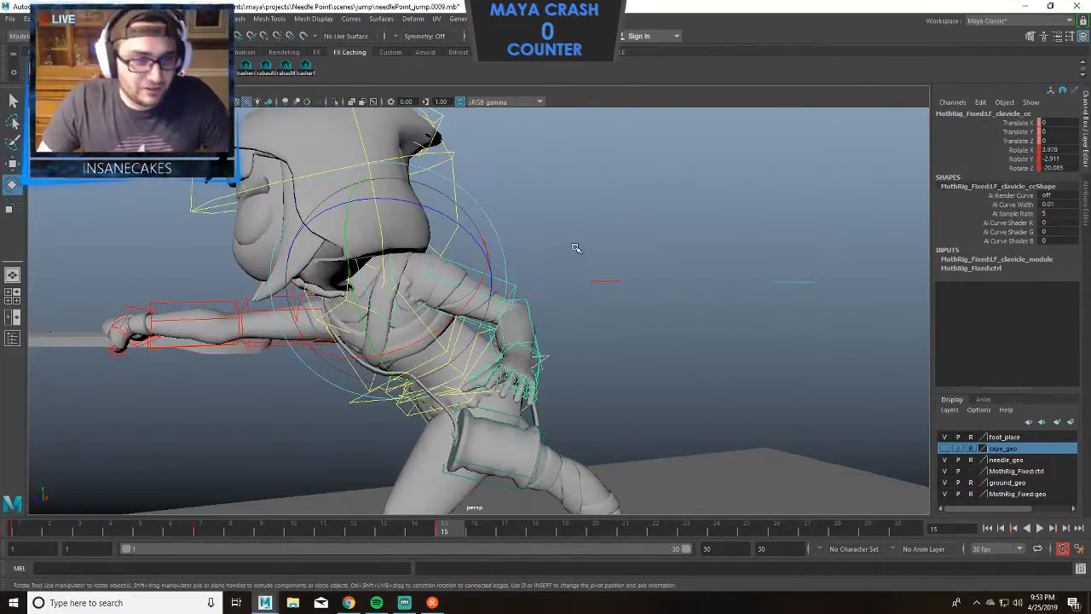
scroll(537, 260, "down", 1)
left_click_drag(443, 235, 554, 231)
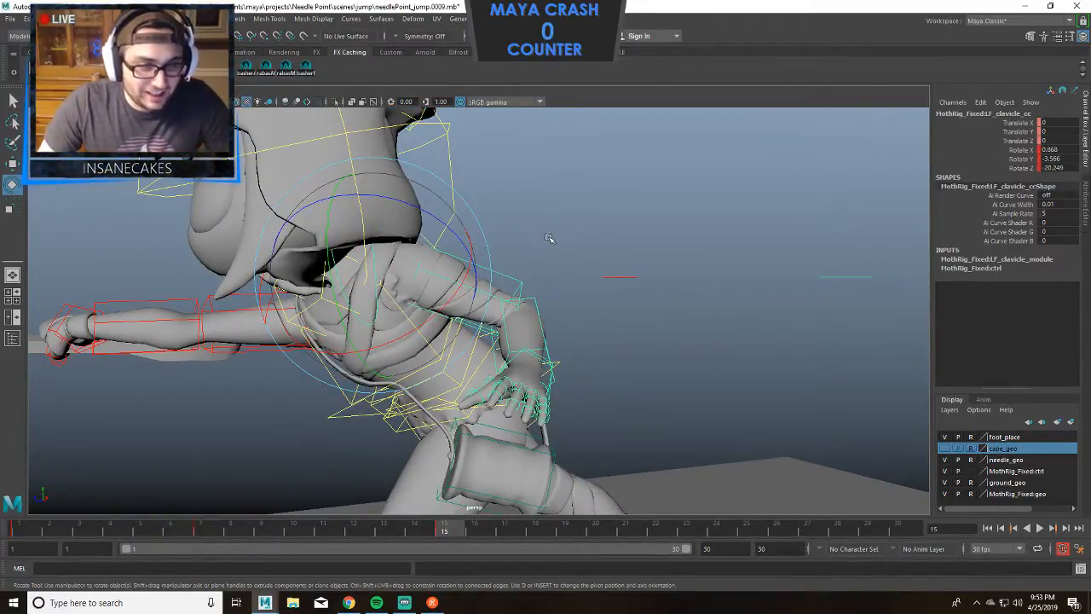
left_click(530, 245)
Rotate the left wrist FK control to about X 7.2, Y -0.3, Z 11.0 and key it at frame 15.
left_click_drag(530, 244, 669, 234, "alt")
left_click(460, 298)
left_click(669, 234)
left_click(396, 358)
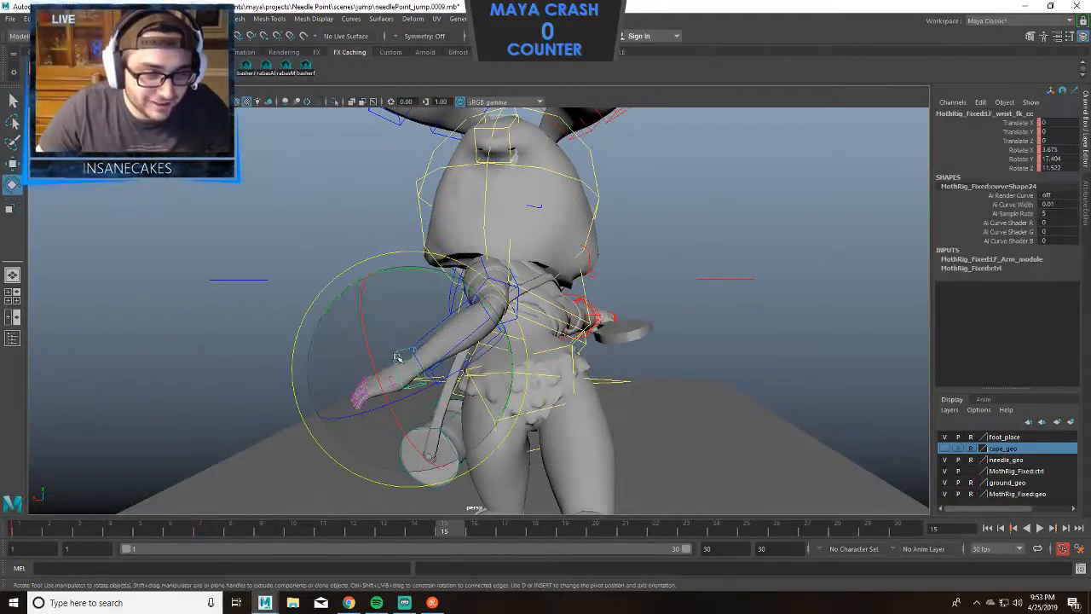
left_click_drag(453, 277, 406, 266)
key("s")
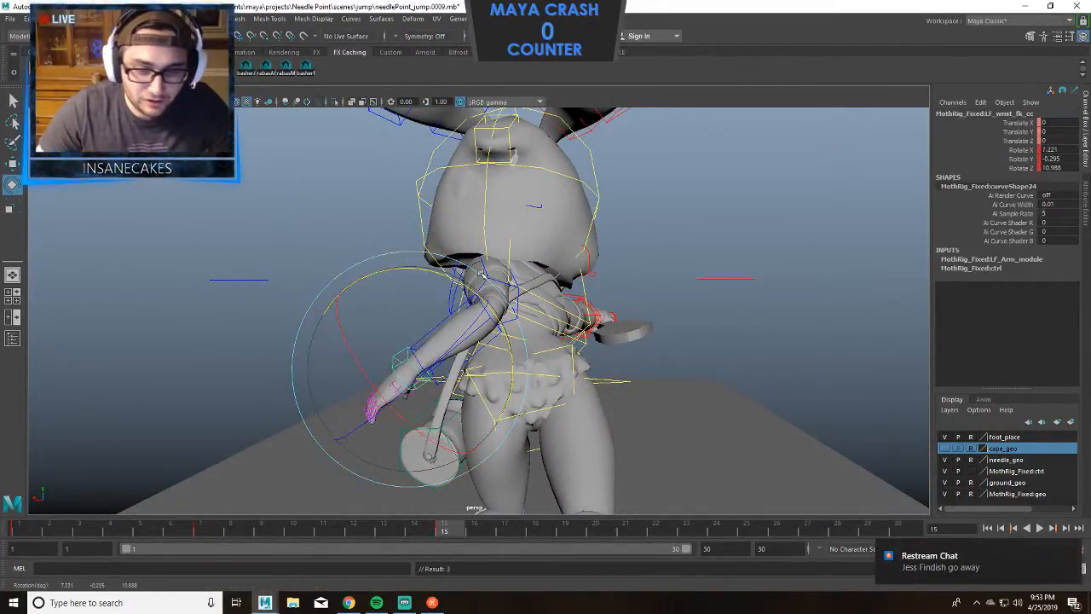
Readjust the left wrist's rotation after checking the trailing arm from several angles.
middle_click_drag(544, 325, 537, 274, "alt")
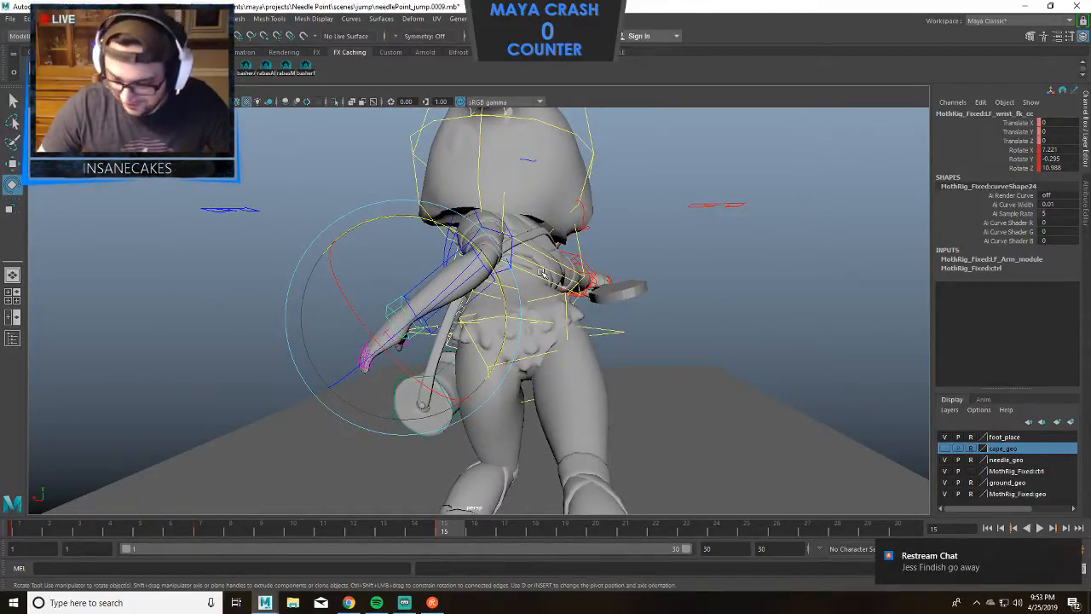
left_click_drag(550, 281, 746, 254, "alt")
middle_click_drag(746, 255, 750, 246, "alt")
left_click(748, 267)
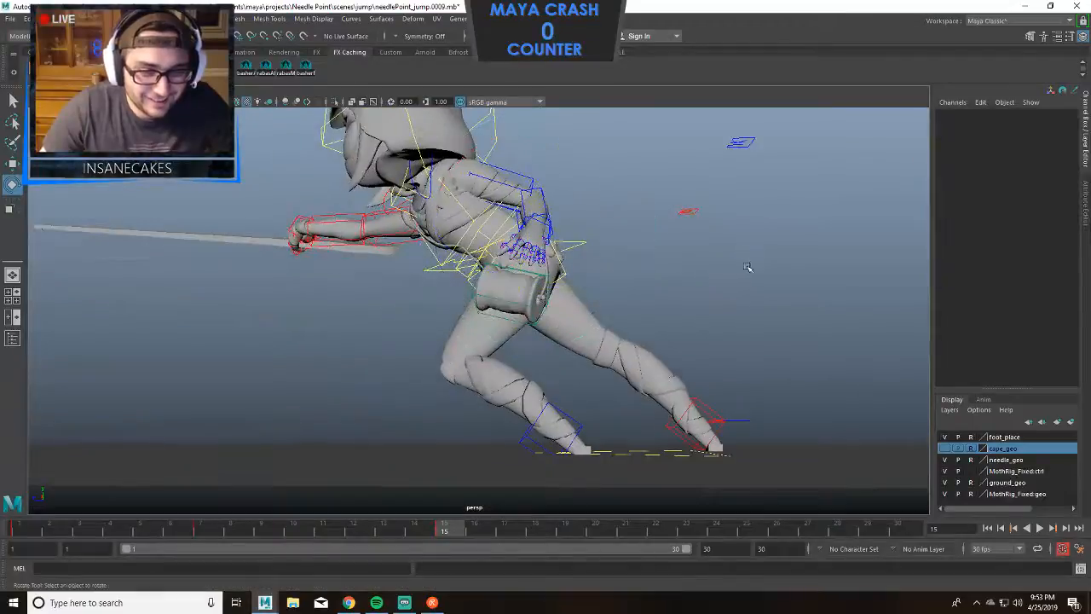
left_click_drag(688, 309, 835, 353, "alt")
middle_click_drag(614, 260, 745, 296, "alt")
left_click_drag(744, 296, 723, 290, "alt")
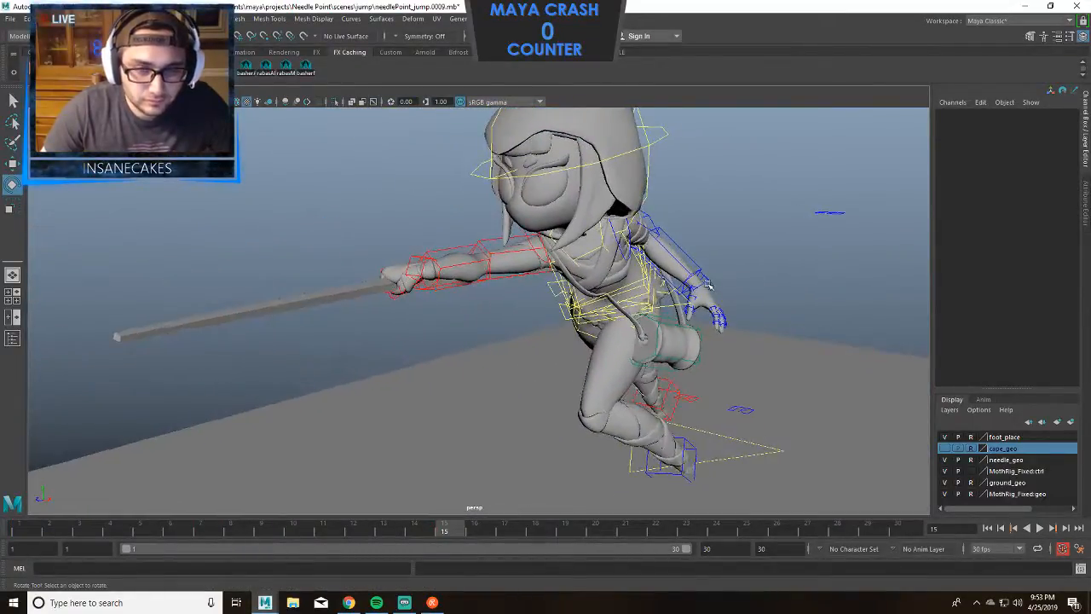
left_click(716, 294)
left_click_drag(774, 328, 796, 312)
mouse_move(809, 278)
middle_mouse_down("alt")
mouse_move(810, 292)
mouse_move(816, 266)
middle_mouse_up("alt")
left_click_drag(816, 266, 760, 257, "alt")
left_click(748, 162)
Rotate the head control to about X 0.2, Y -46.3, Z -49.7 so the face looks forward.
left_click_drag(743, 162, 708, 161, "alt")
middle_click_drag(707, 162, 633, 239, "alt")
left_click(580, 211)
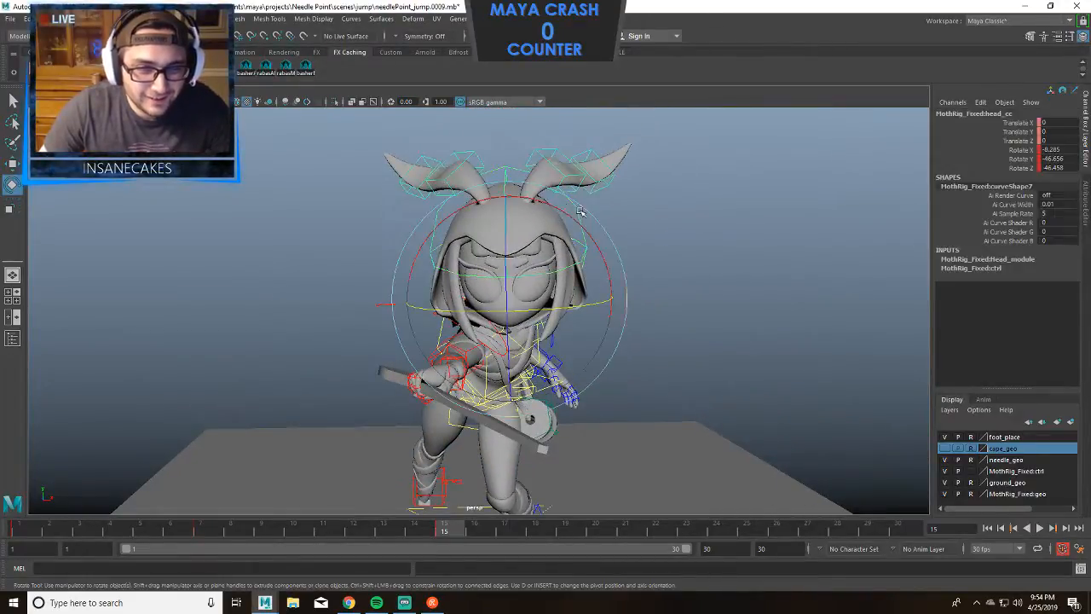
left_click_drag(507, 214, 509, 190)
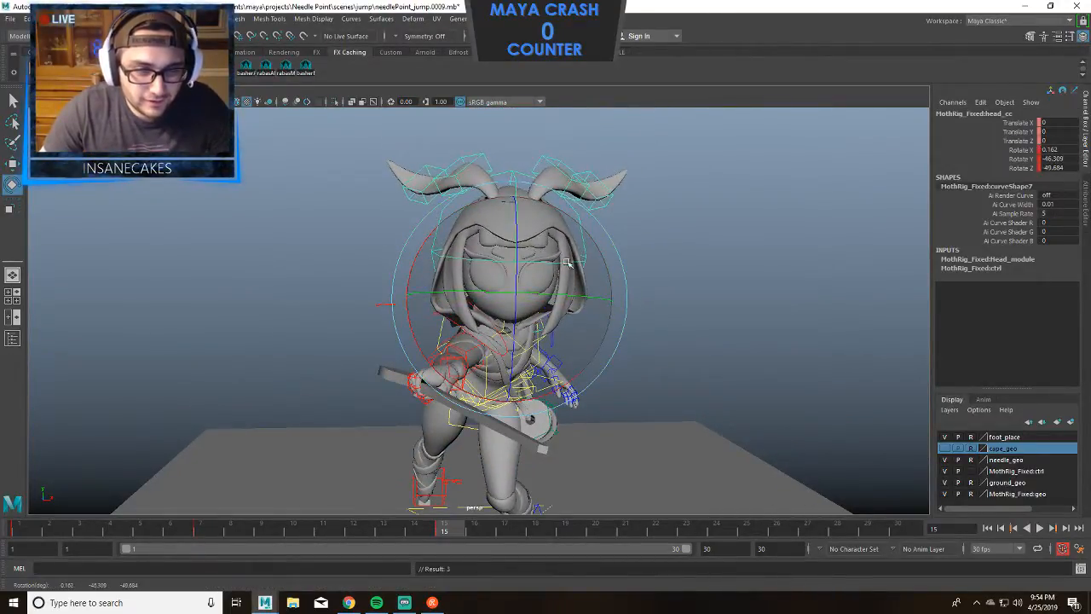
Examine the full lunge silhouette from the side and from behind.
left_click_drag(618, 258, 730, 258, "alt")
scroll(744, 289, "down", 2)
middle_click_drag(747, 295, 806, 212, "alt")
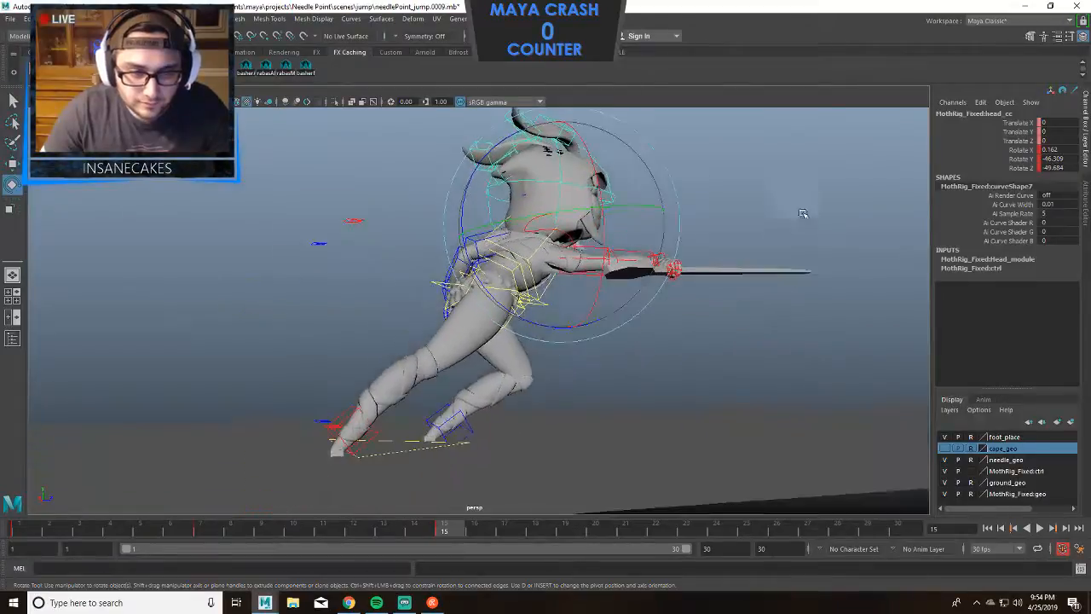
scroll(730, 266, "down", 3)
left_click_drag(730, 266, 655, 275, "alt")
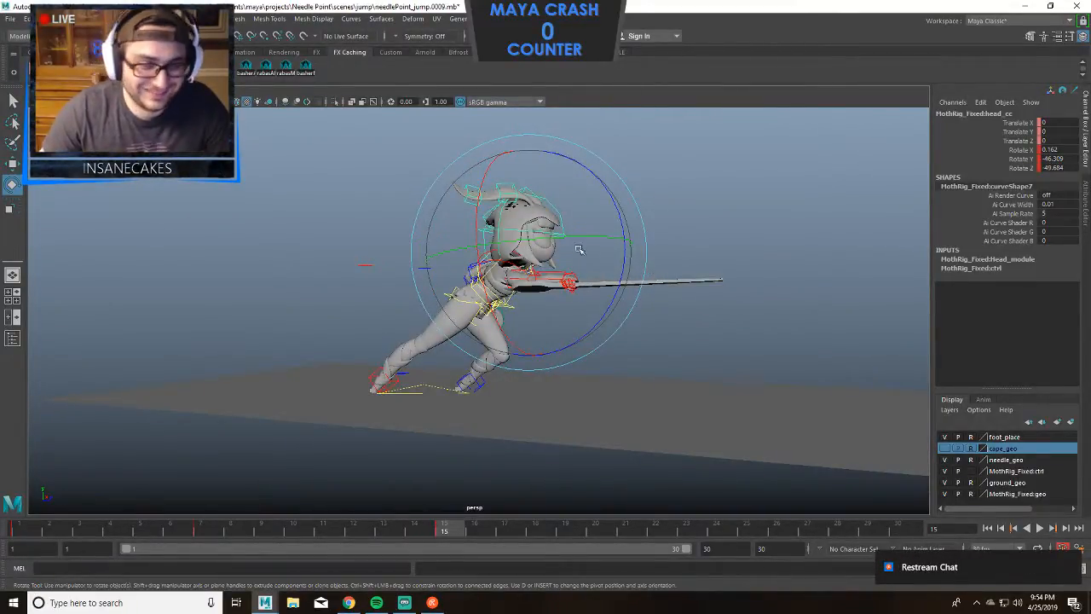
left_click_drag(578, 249, 665, 268, "alt")
left_click_drag(599, 277, 625, 306, "alt")
scroll(626, 309, "up", 3)
middle_click_drag(633, 319, 634, 229, "alt")
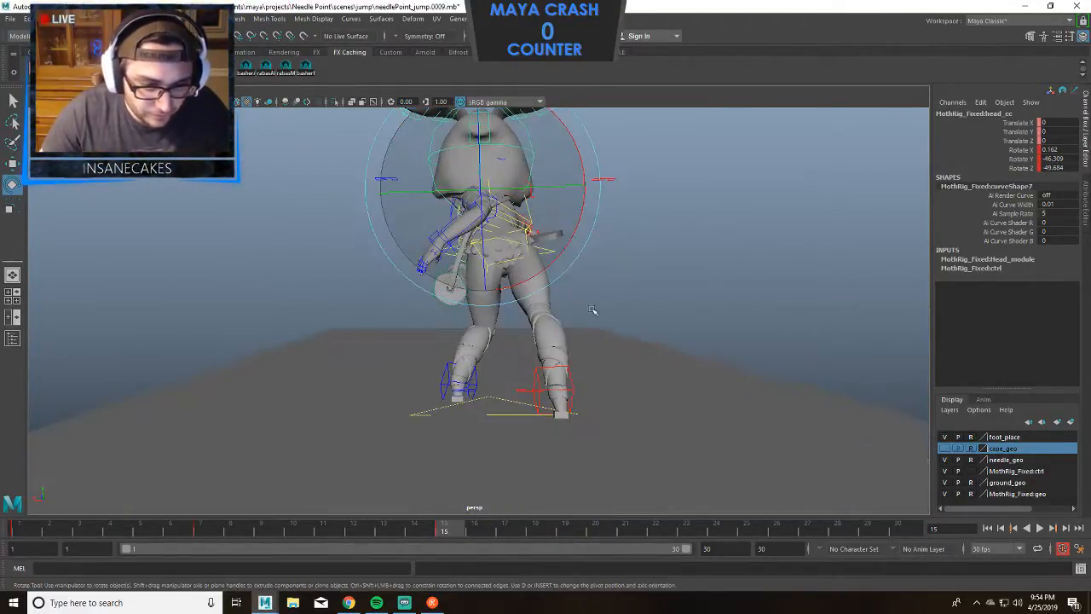
Rotate the left foot IK control to about X 59.5, Y 13.9, Z 11.7.
left_click(477, 385)
left_click(477, 385)
left_click_drag(477, 433, 537, 382)
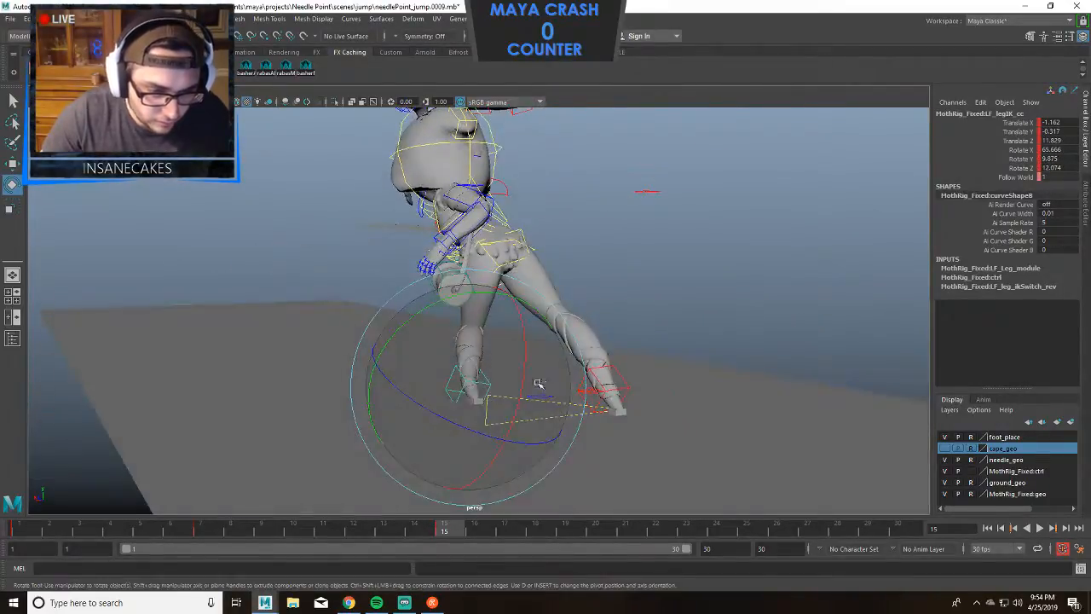
scroll(538, 383, "up", 4)
middle_click_drag(465, 460, 456, 375, "alt")
left_click_drag(455, 375, 418, 414, "alt")
left_click_drag(456, 323, 411, 412)
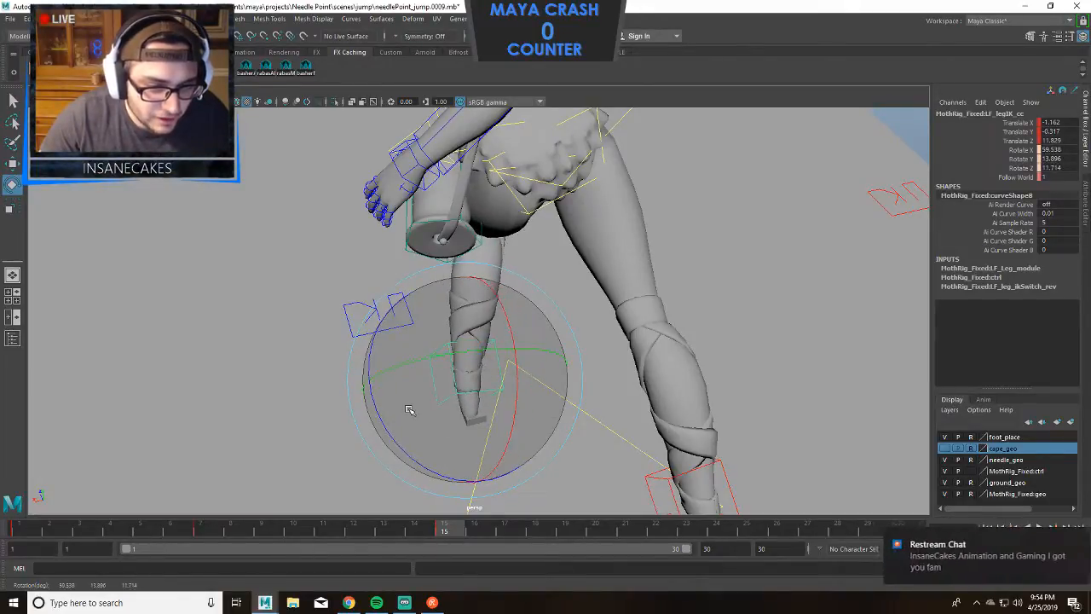
left_click_drag(573, 363, 656, 298, "alt")
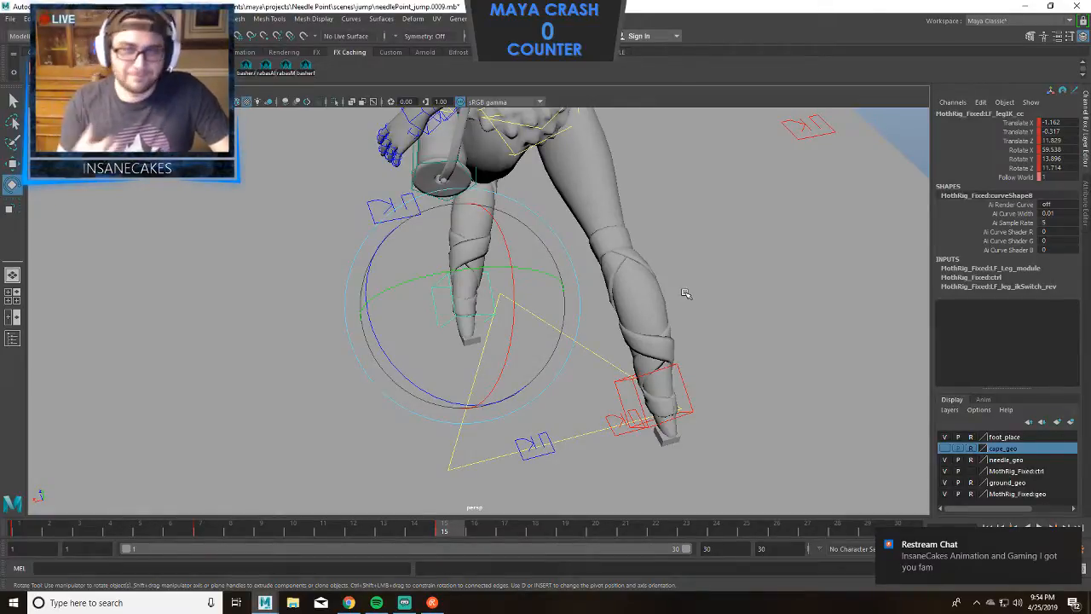
Move the right knee's pole vector control inward to about X 3.0, Z -6.7.
left_click_drag(686, 293, 489, 385, "alt")
middle_click_drag(489, 385, 603, 395, "alt")
right_click_drag(603, 394, 665, 400, "alt")
left_click_drag(665, 400, 640, 388, "alt")
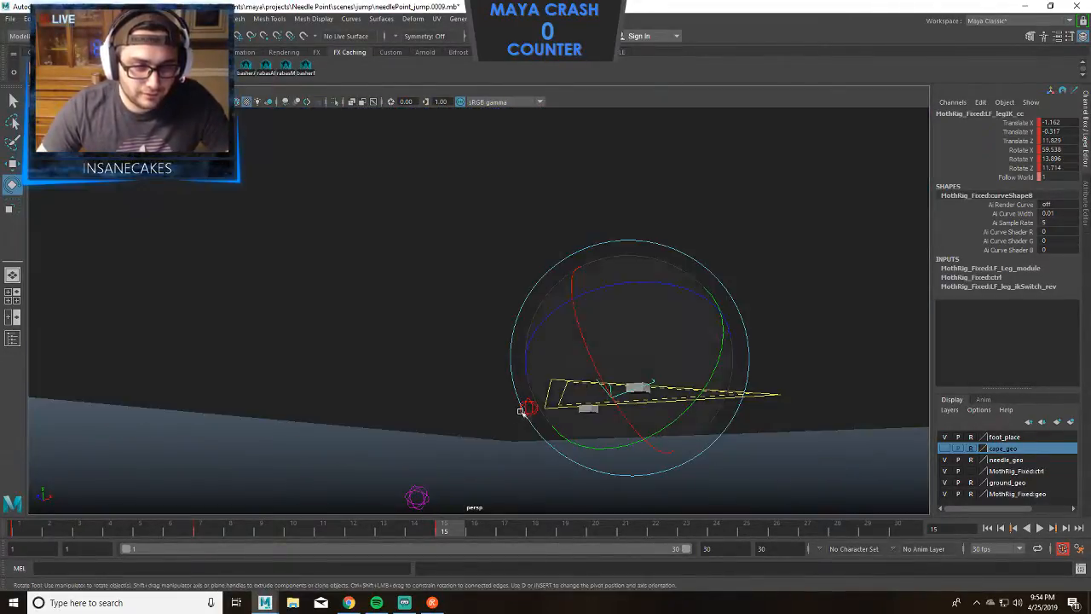
left_click(519, 410)
left_click(525, 408)
mouse_move(526, 407)
left_mouse_down("alt")
mouse_move(550, 428)
mouse_move(523, 401)
left_mouse_up("alt")
key("w")
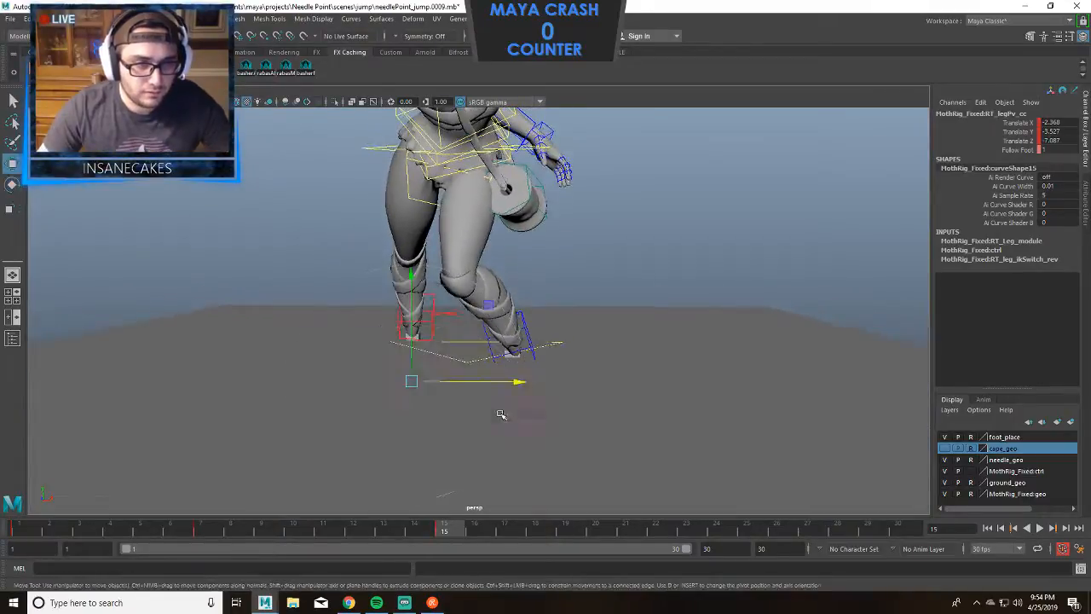
left_click_drag(451, 380, 506, 390)
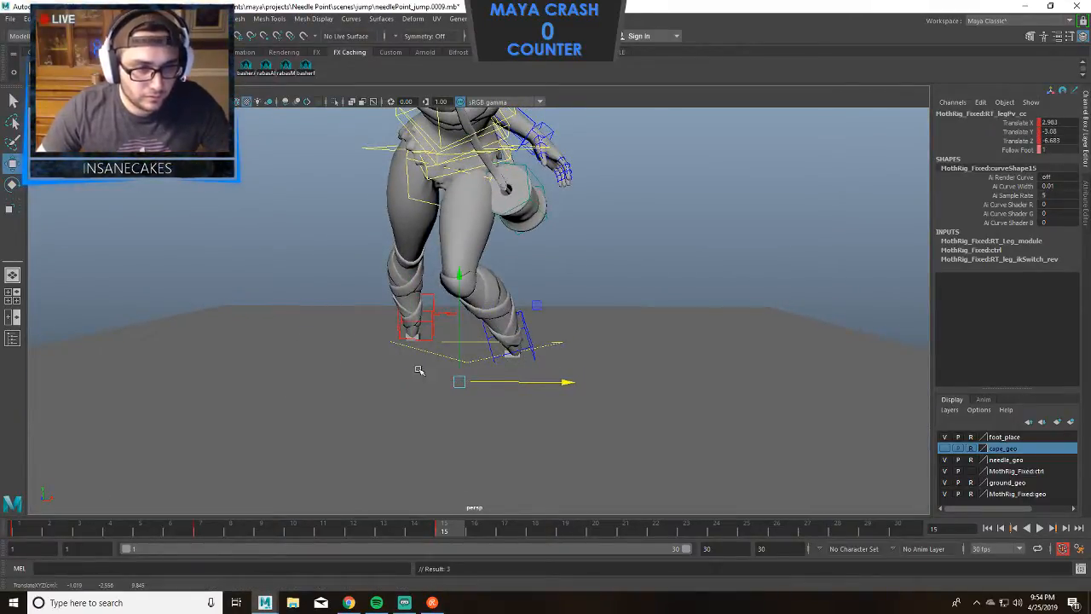
Rotate the head control at frame 15 to adjust the head's direction in the lunge pose.
left_click_drag(419, 370, 576, 374, "alt")
right_click_drag(576, 373, 531, 375, "alt")
left_click_drag(531, 375, 461, 395, "alt")
middle_click_drag(494, 305, 488, 433, "alt")
left_click_drag(488, 433, 518, 279, "alt")
left_click(503, 215)
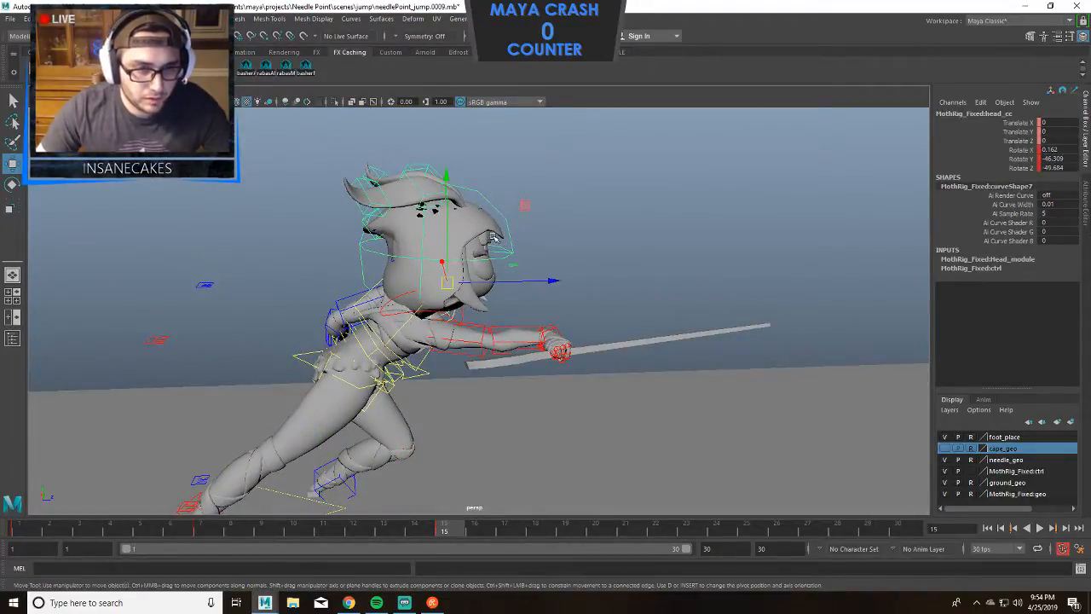
key("e")
left_click_drag(495, 194, 742, 262)
Select all the rig controls and compare the key poses at frames 1, 7 and 15 from the side.
scroll(743, 263, "down", 5)
left_click_drag(722, 185, 319, 520)
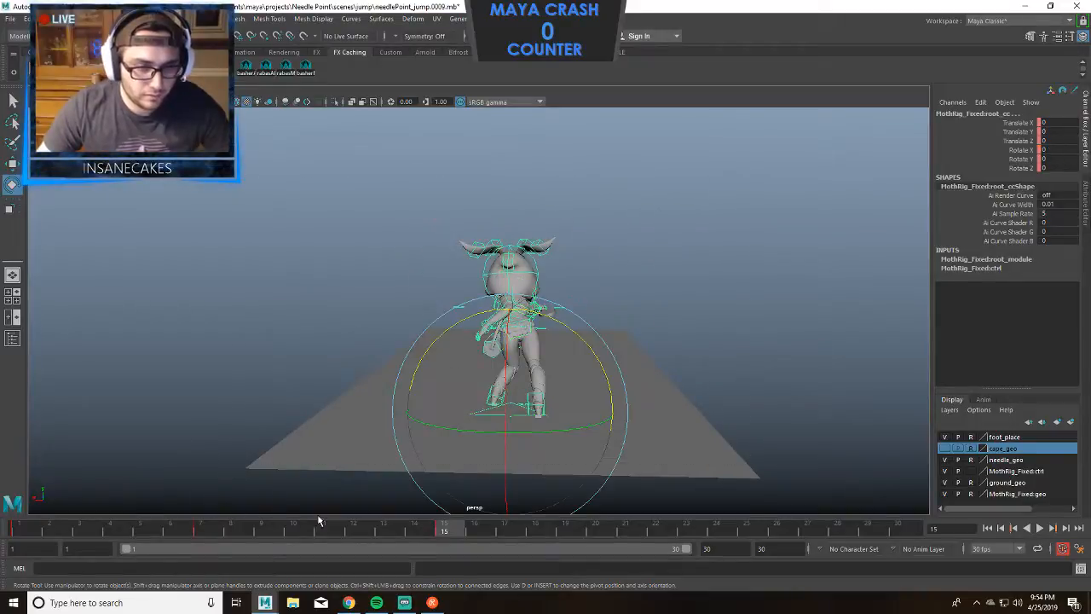
left_click(202, 532)
left_click_drag(545, 443, 295, 447, "alt")
key("period")
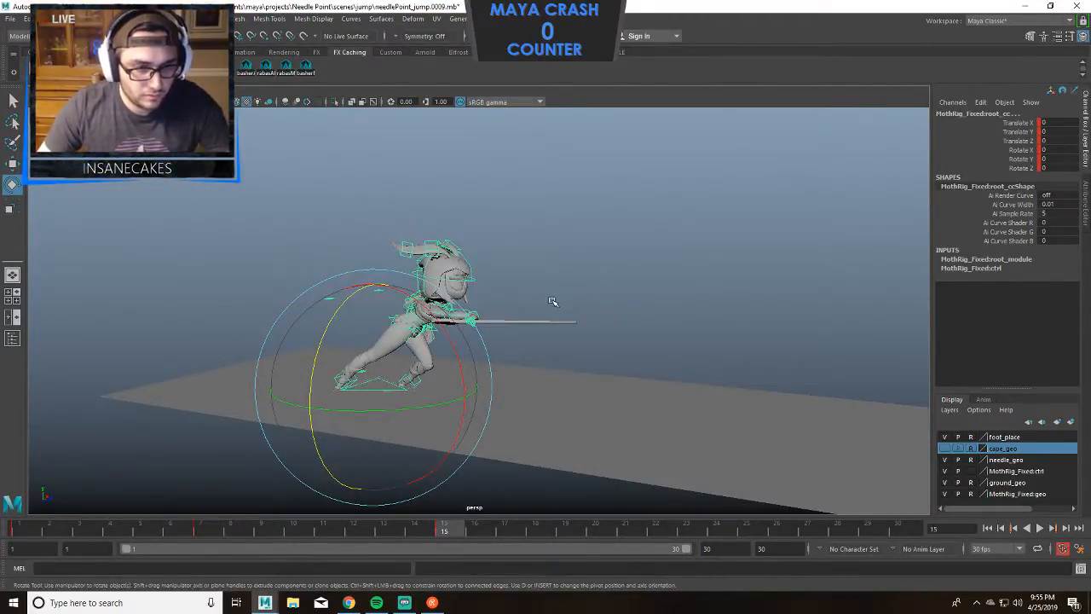
key("period")
key("comma")
key("comma")
key("period")
key("period")
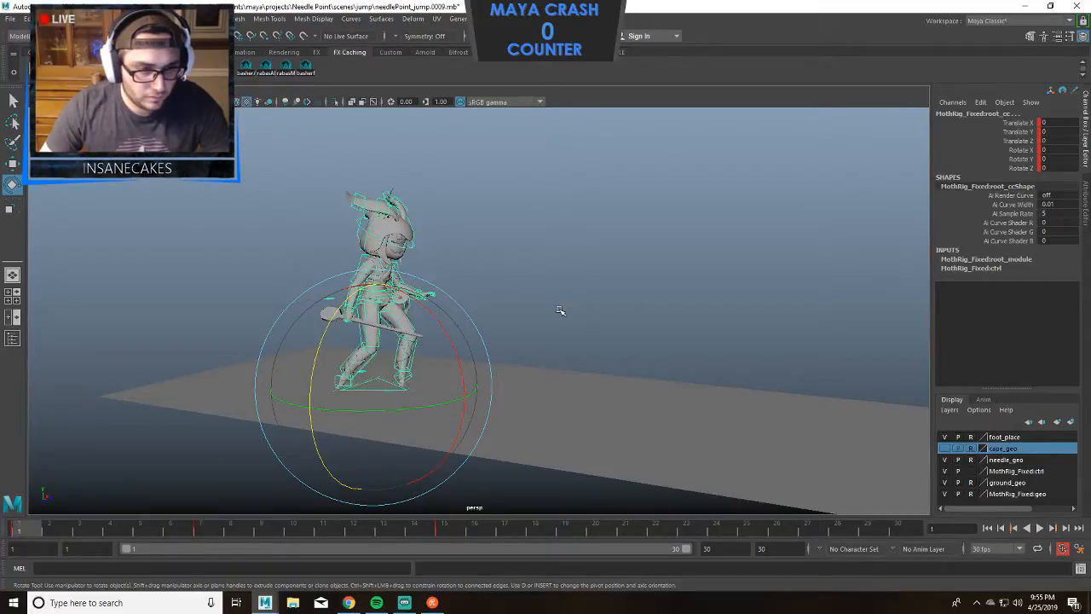
key("period")
key("period")
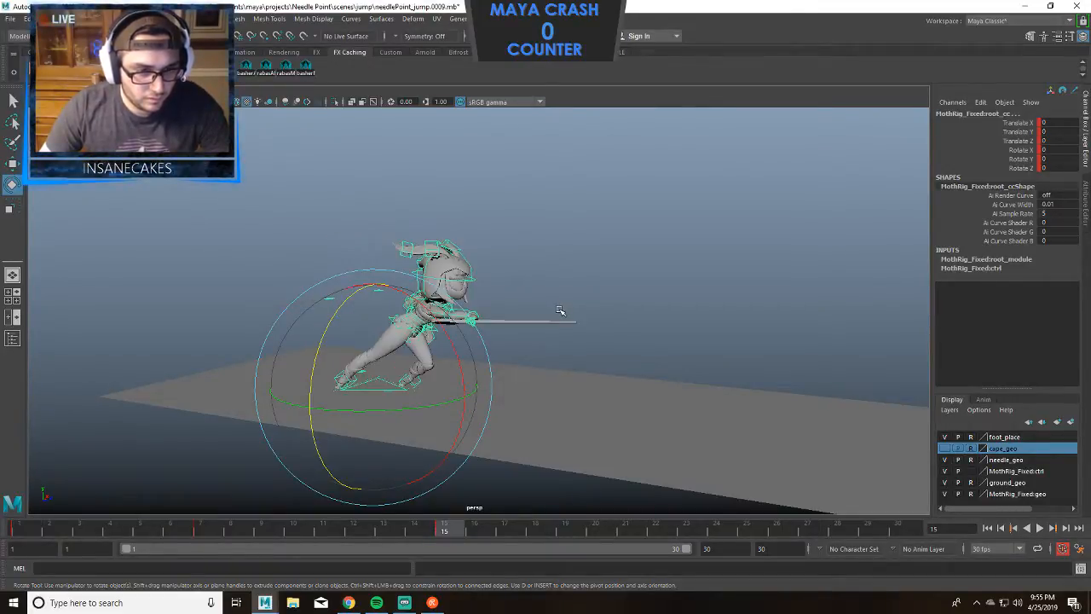
key("comma")
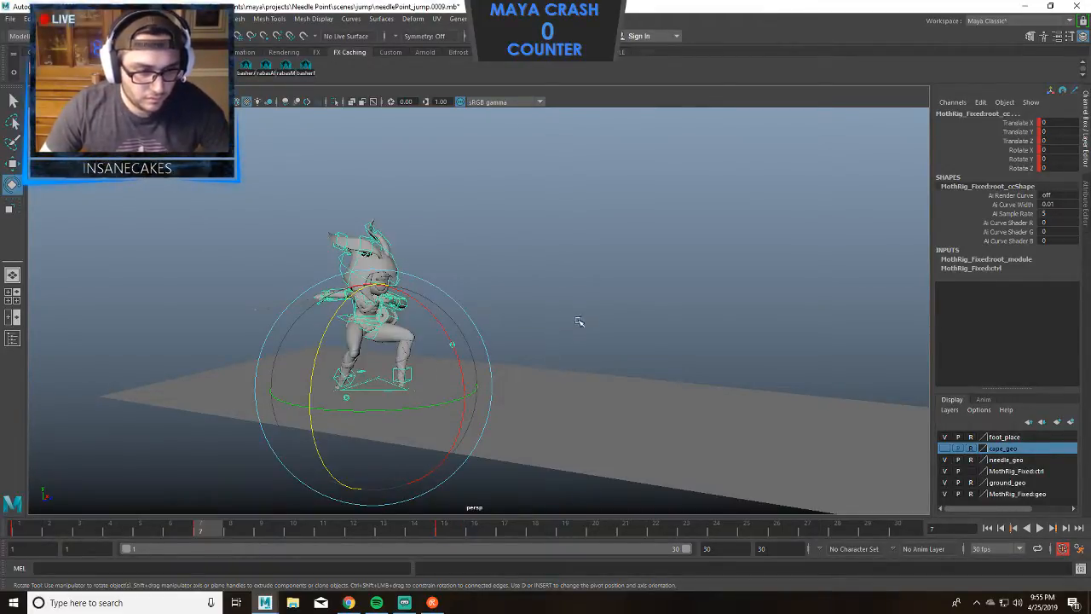
Move the root control forward at frame 15 to a Translate Z of about 36.04.
left_click(437, 530)
left_click(428, 407)
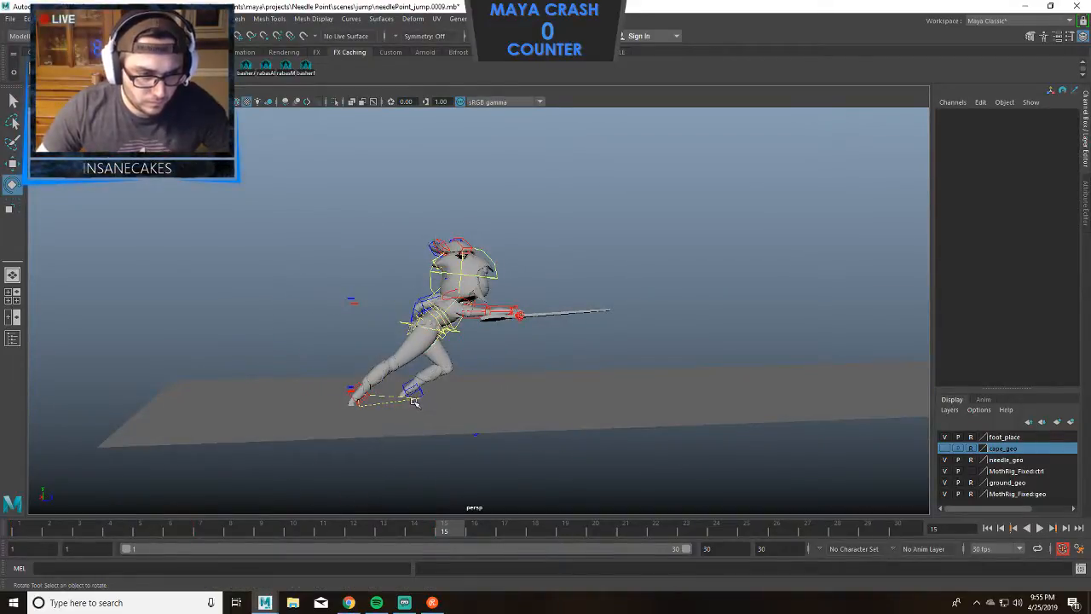
left_click(419, 402)
key("w")
left_click_drag(460, 393, 555, 397)
key("comma")
key("comma")
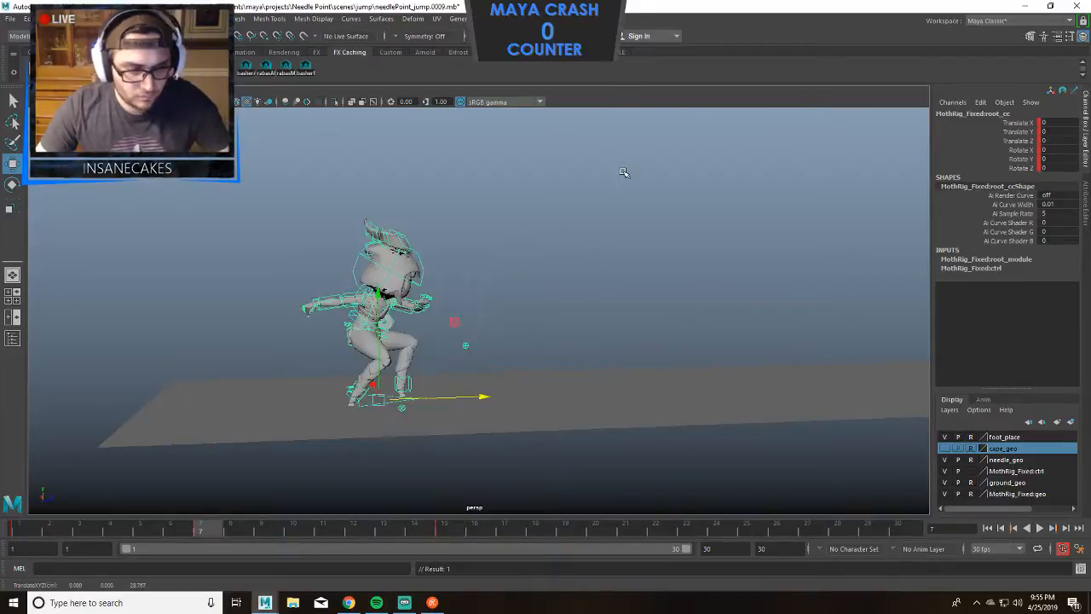
key("period")
key("period")
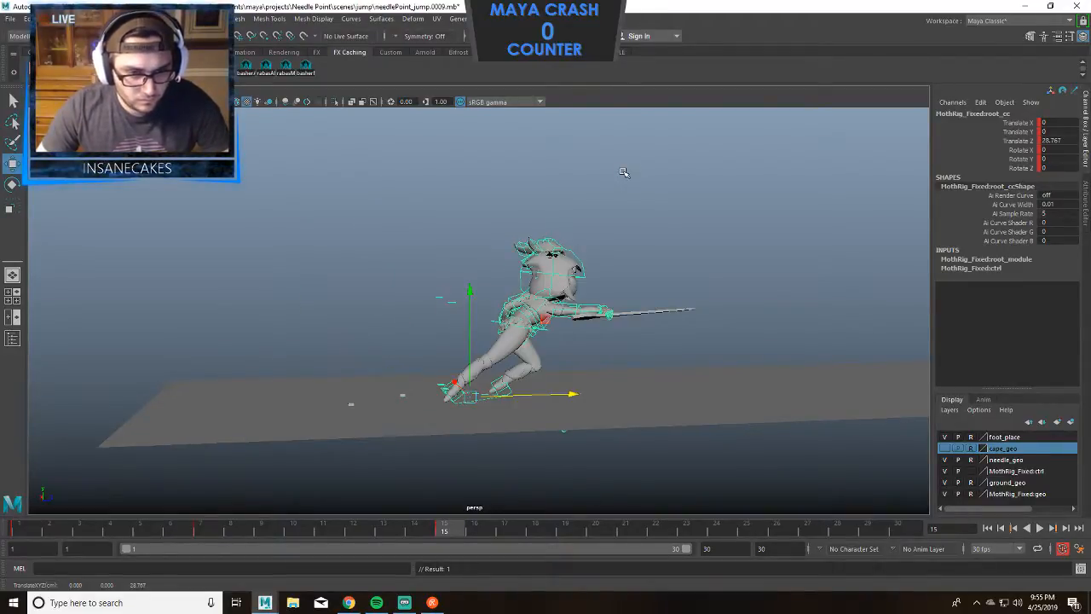
left_click_drag(573, 396, 594, 394)
key("comma")
key("period")
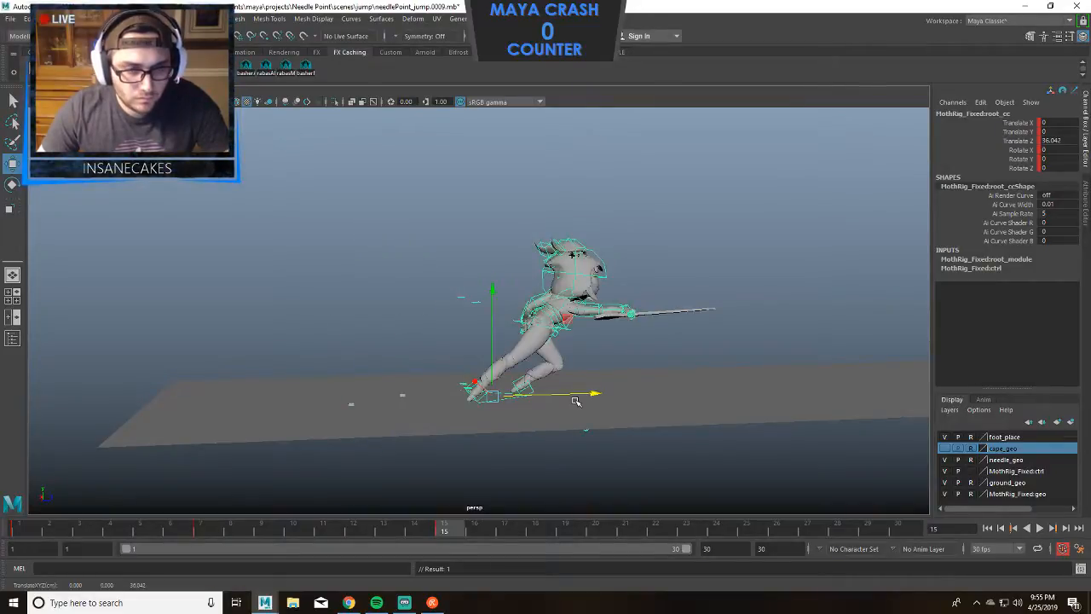
Compare the crouch at frame 7 with the lunge at frame 15, including the in-between at frame 11.
key("comma")
key("period")
key("comma")
key("period")
key("comma")
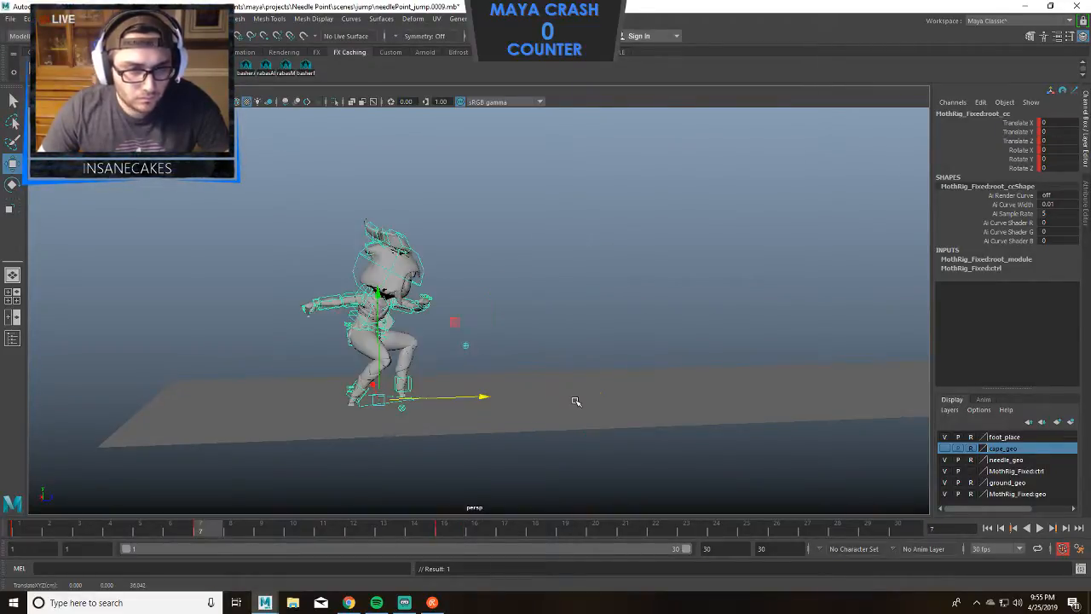
key("comma")
key("period")
key("period")
key("comma")
key("period")
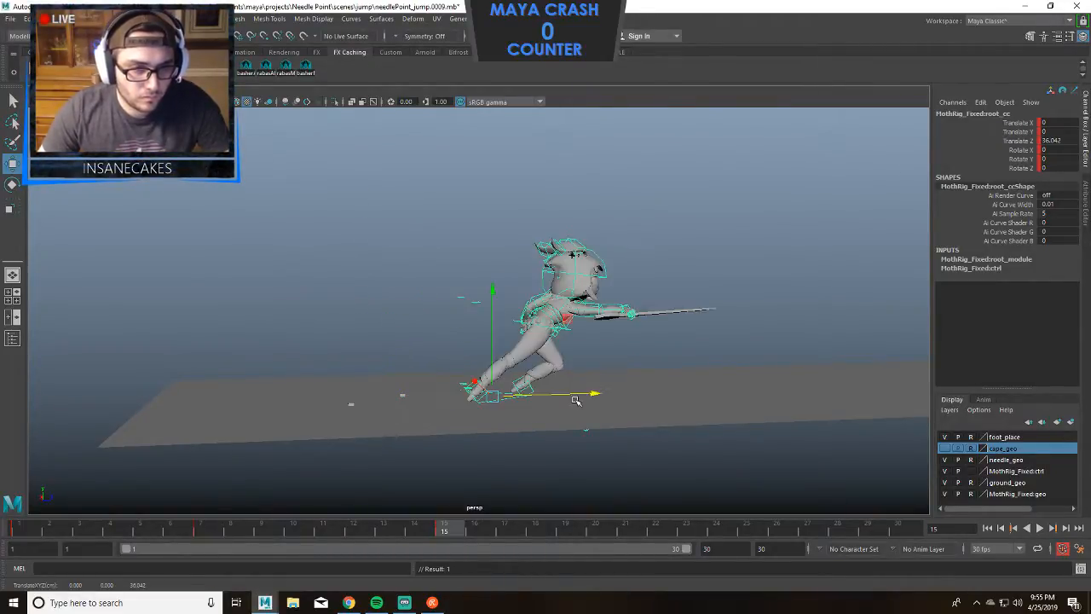
key("comma")
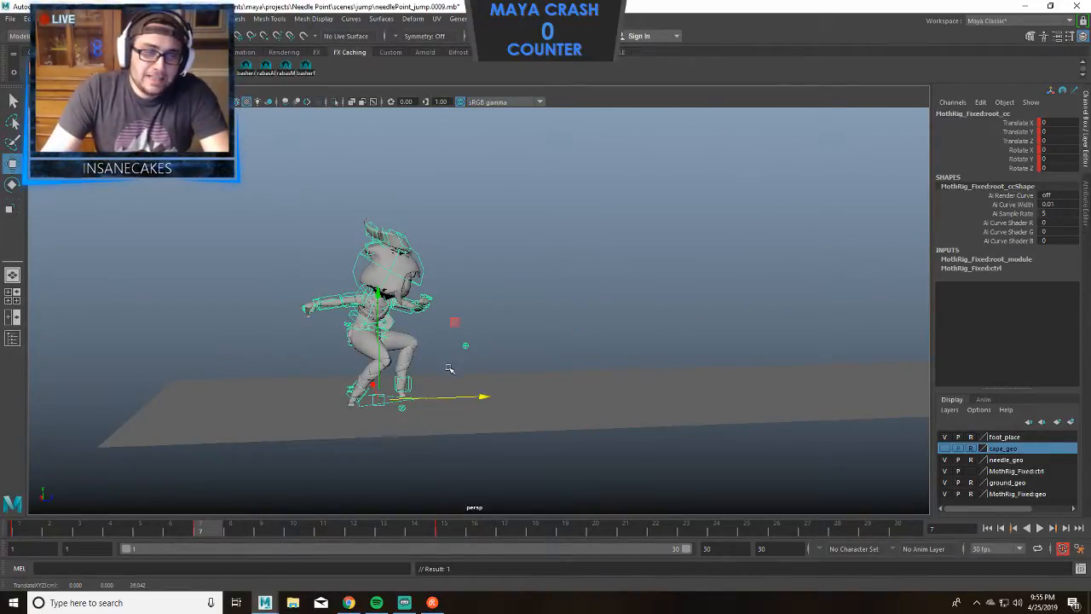
left_click_drag(298, 530, 323, 532)
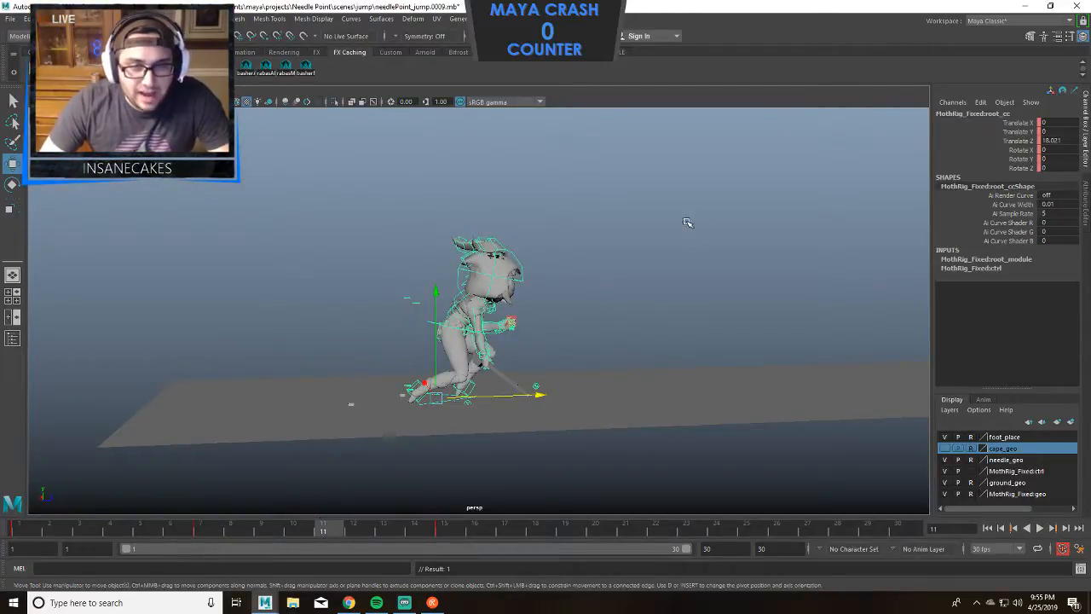
key("comma")
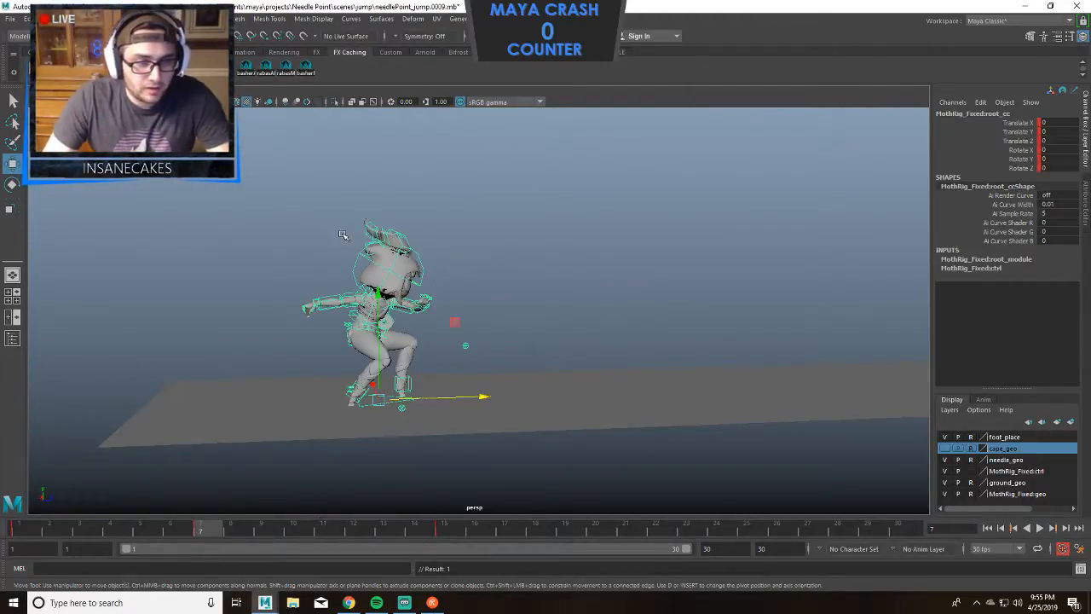
Flip repeatedly through the key poses at frames 1, 7 and 15 to review the flow into the lunge.
key("period")
key("period")
key("comma")
key("comma")
key("comma")
key("period")
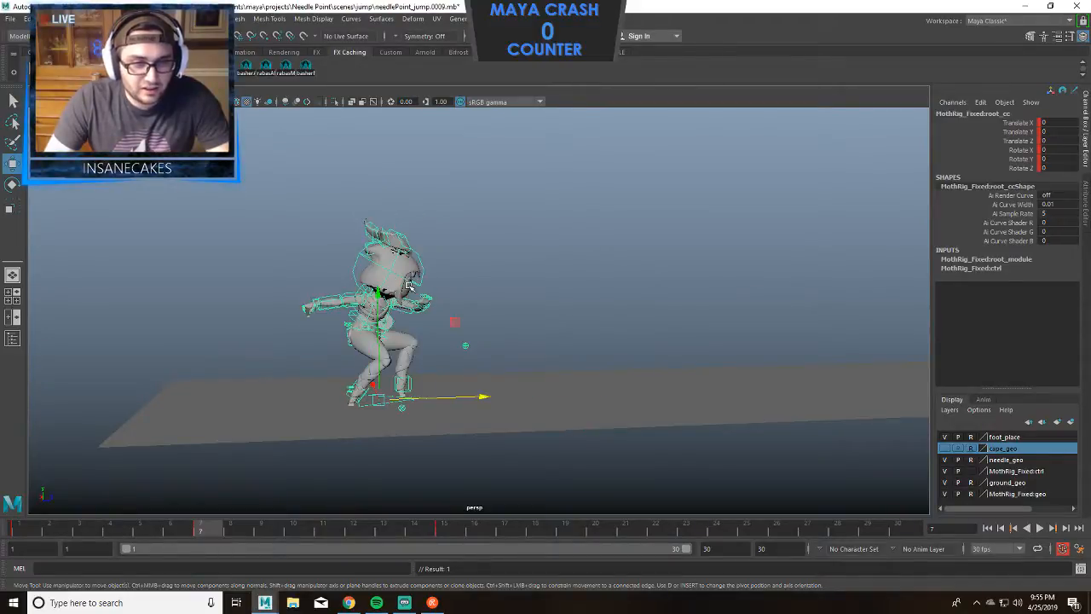
key("period")
key("comma")
key("period")
key("comma")
key("comma")
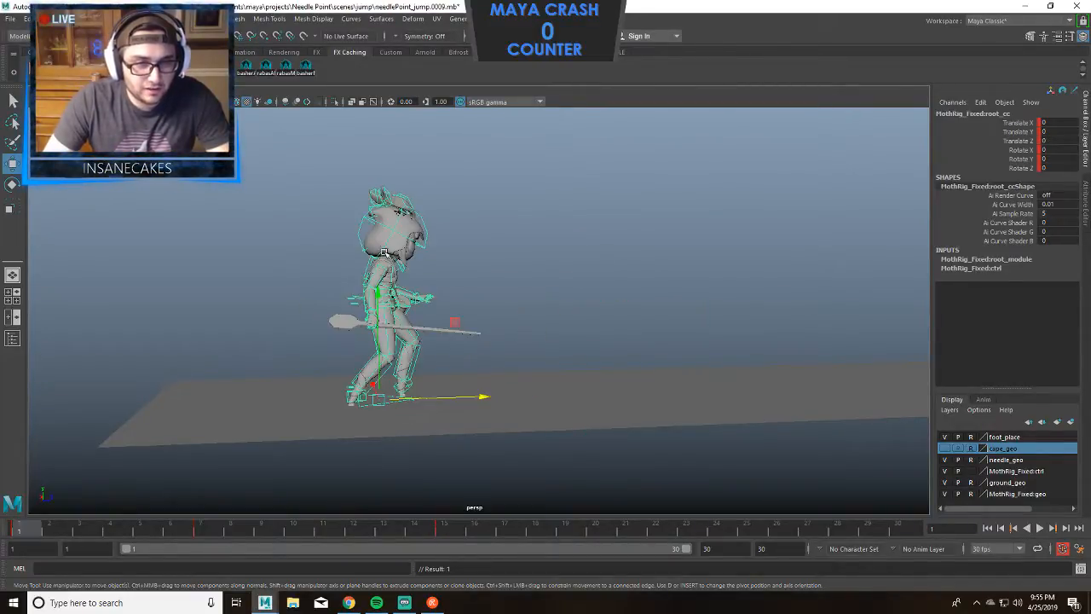
key("period")
key("comma")
key("period")
key("period")
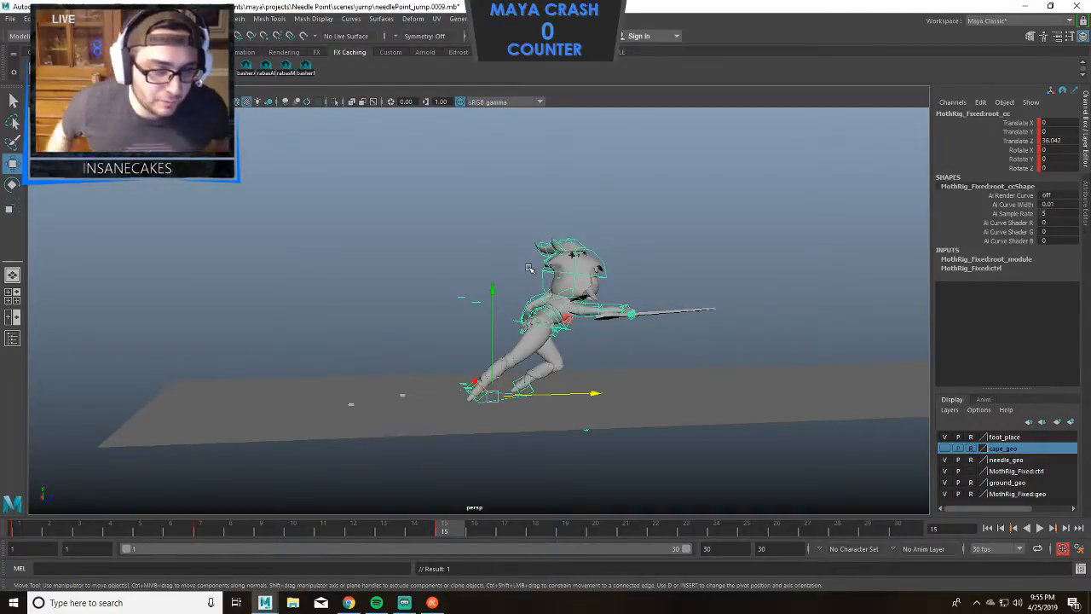
key("comma")
key("comma")
key("period")
key("period")
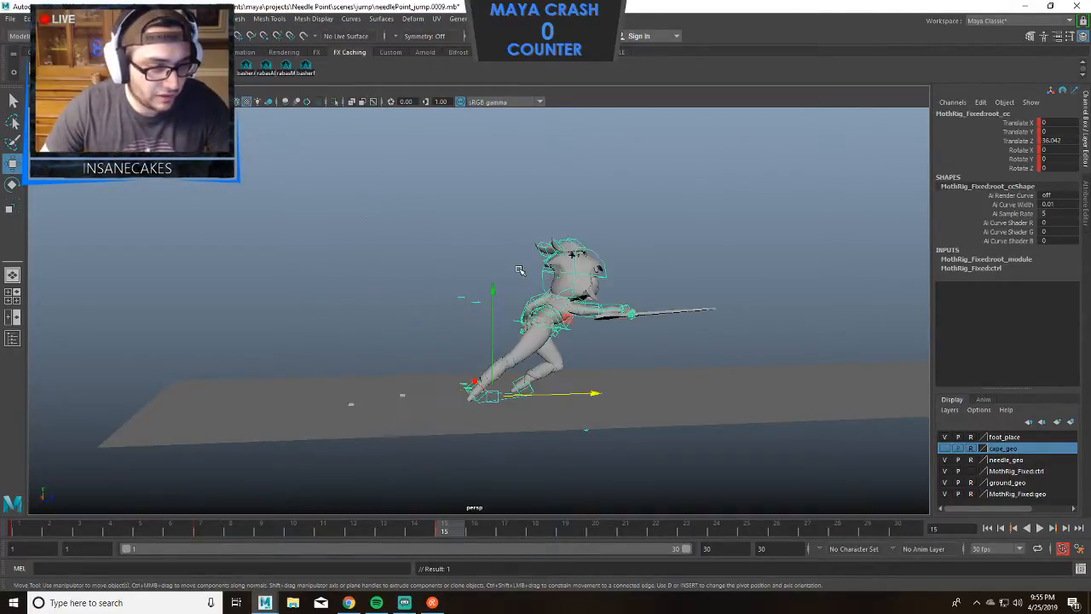
key("comma")
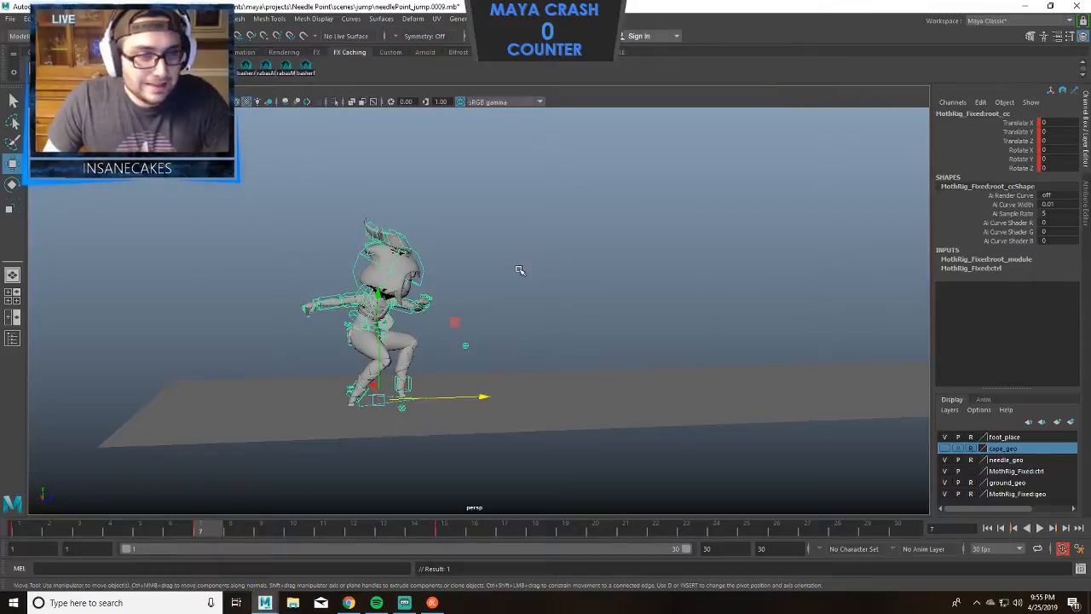
key("period")
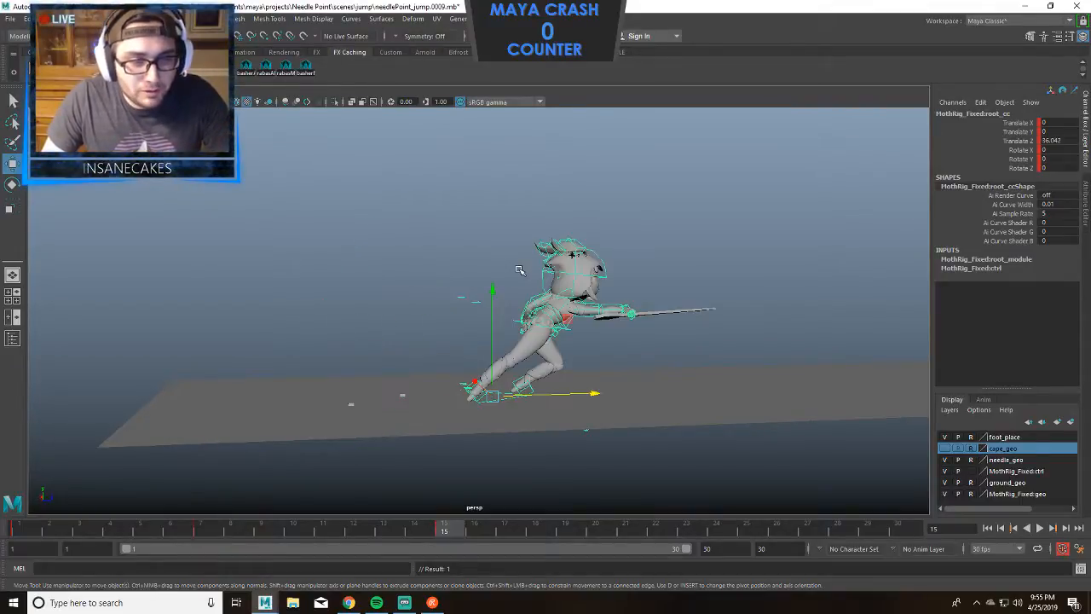
key("comma")
key("period")
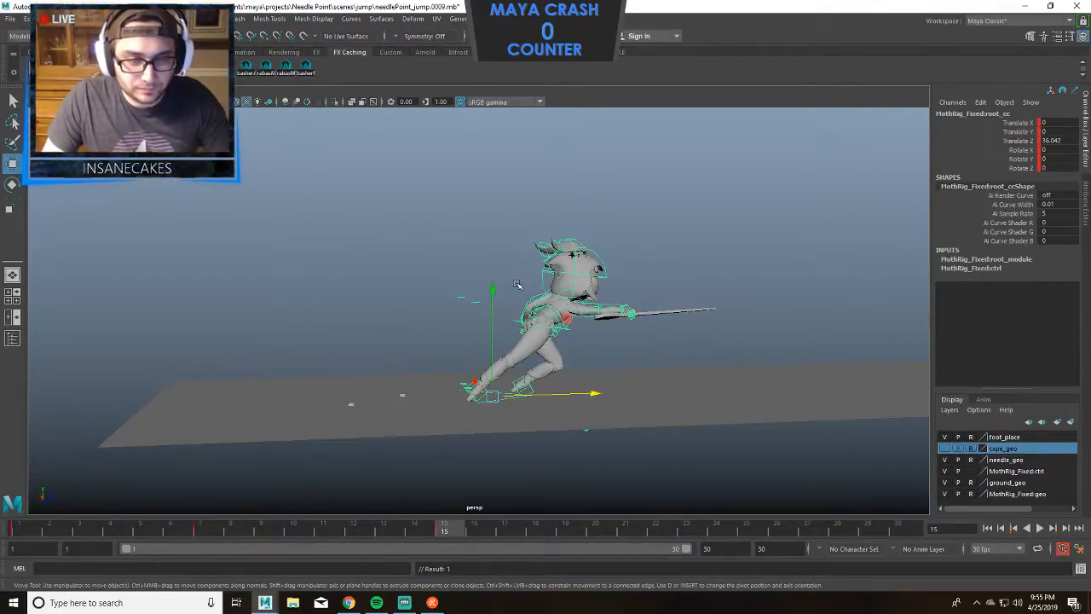
key("comma")
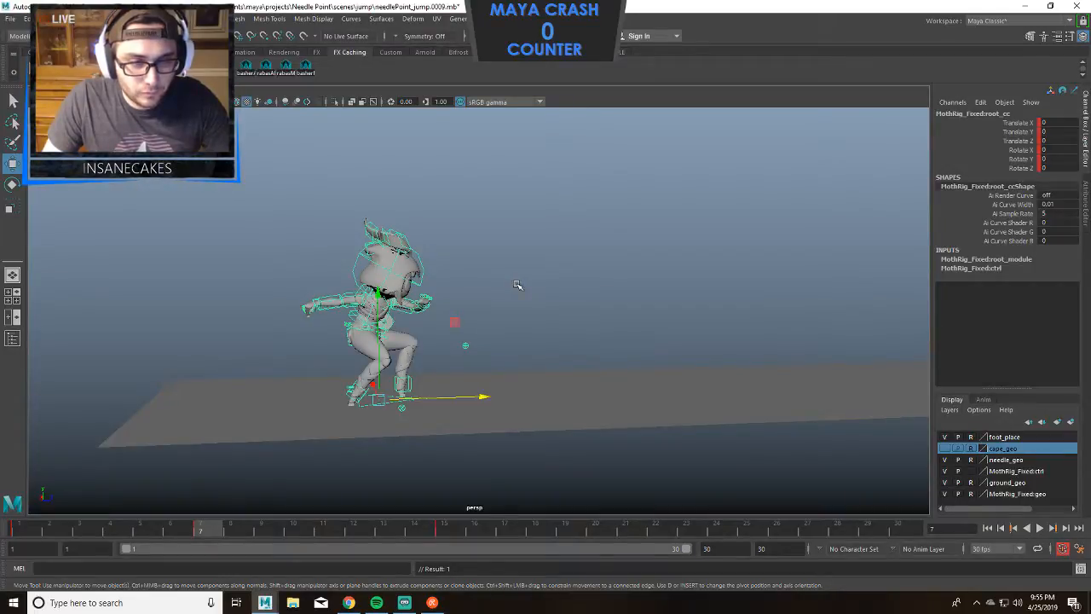
key("period")
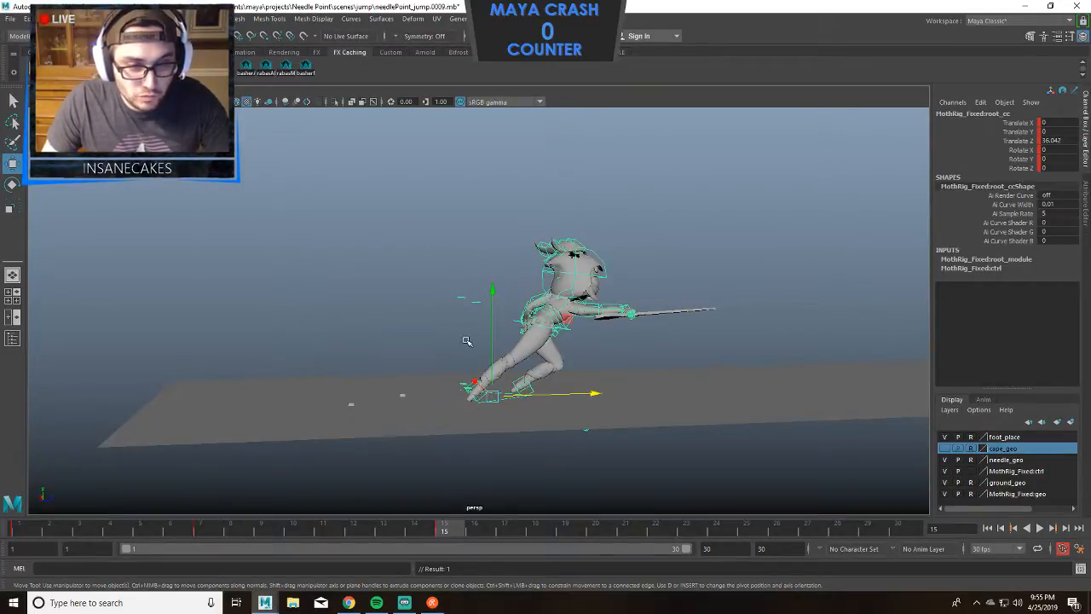
key("comma")
key("period")
Move the right leg IK control forward at frame 22 to a Translate Z of about 28.25.
left_click(656, 530)
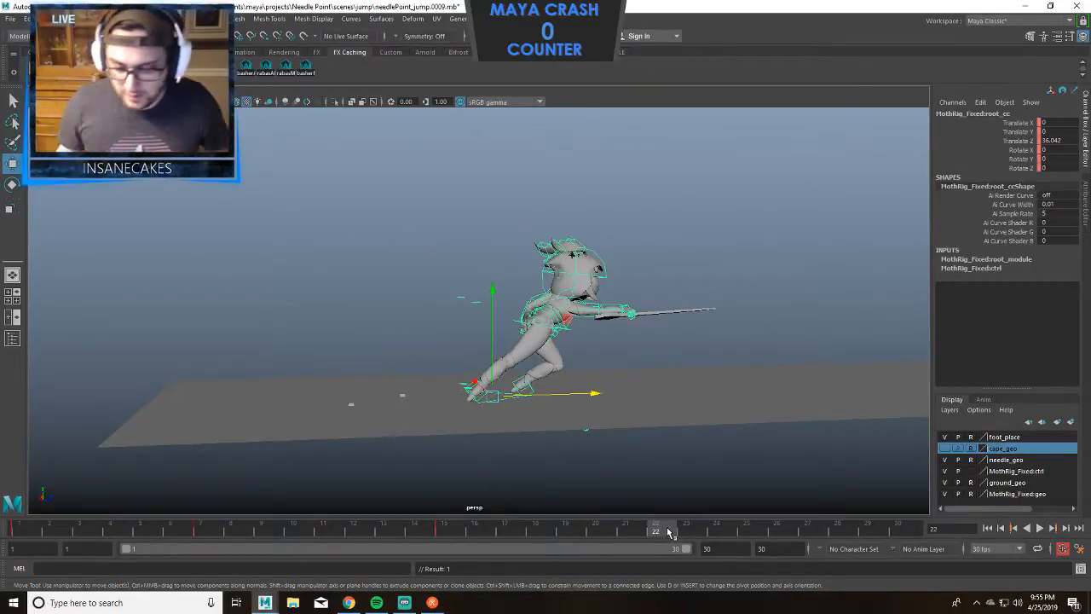
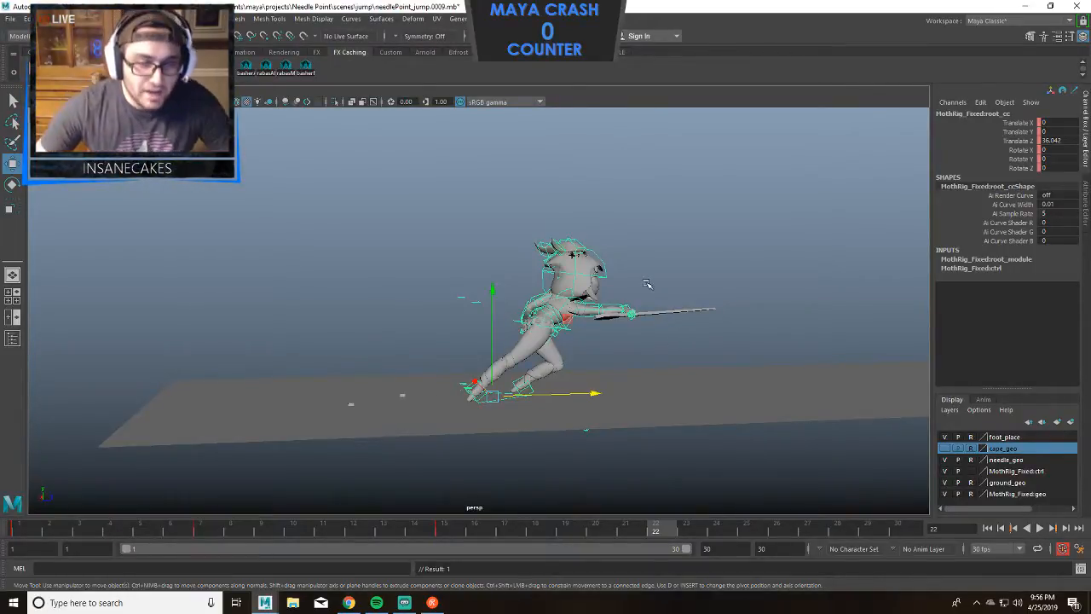
scroll(651, 334, "down", 1)
scroll(566, 355, "up", 4)
middle_click_drag(566, 350, 520, 324, "alt")
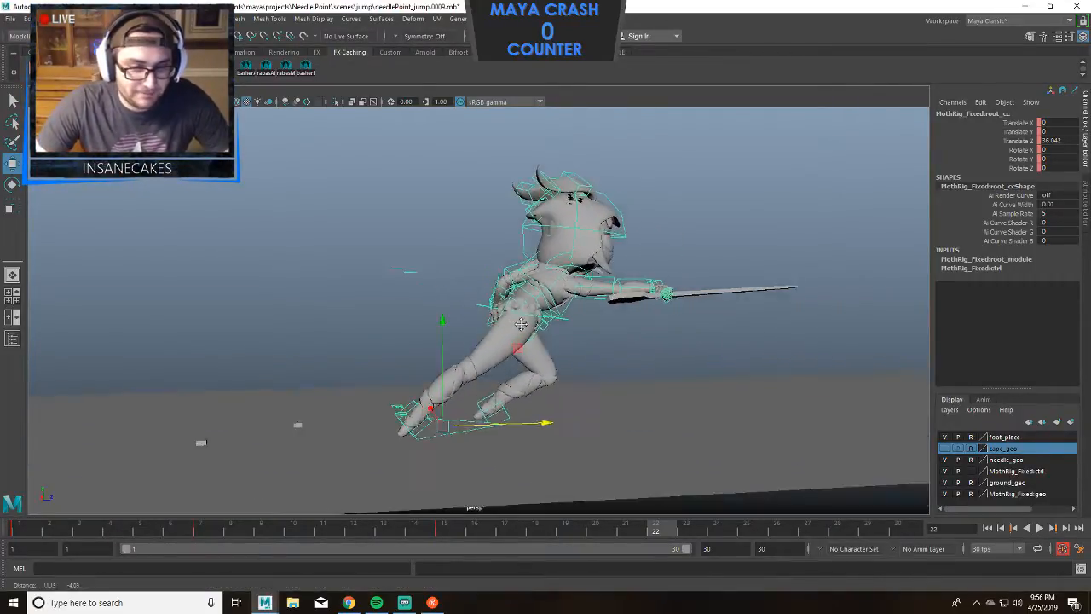
left_click_drag(521, 324, 502, 348, "alt")
left_click(604, 341)
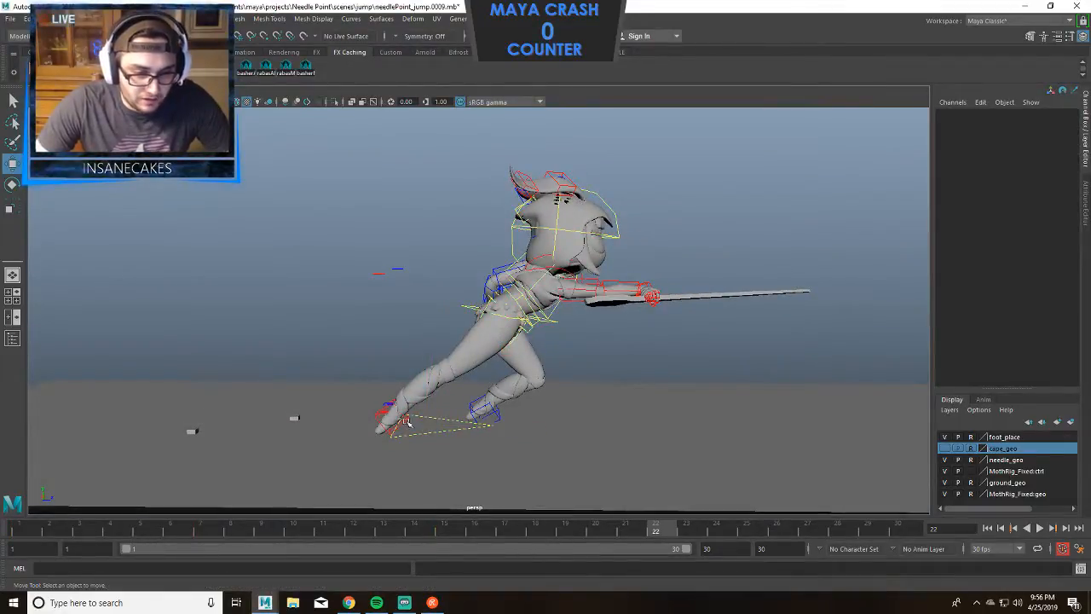
left_click(407, 421)
left_click_drag(496, 421, 680, 423)
Rotate the right leg IK control at frame 22 to about -18.5, -22.5 and -22.2 in X, Y and Z.
key("e")
left_click_drag(640, 362, 494, 392)
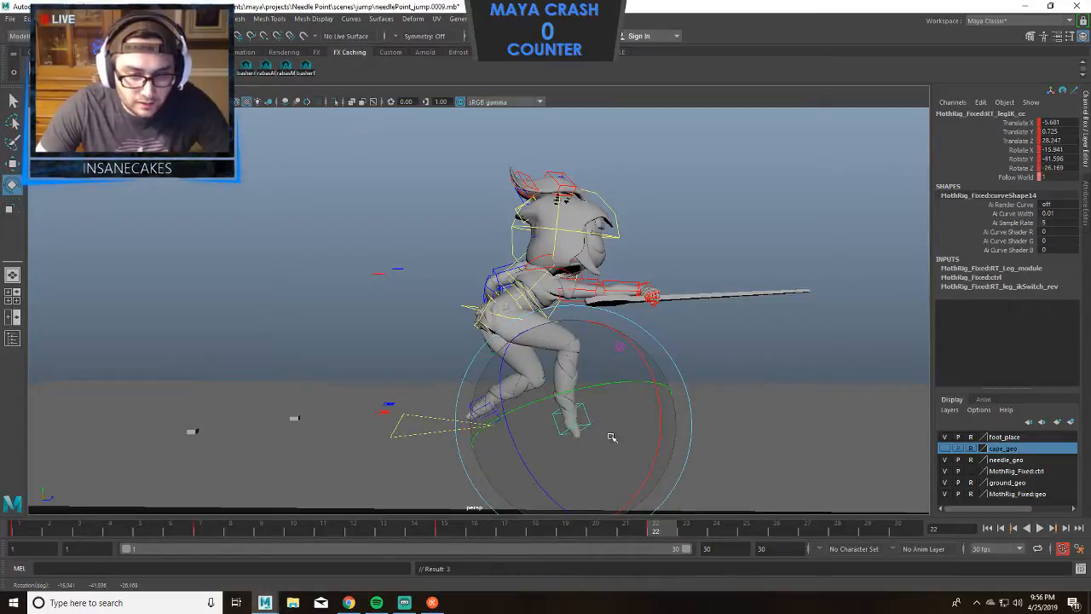
left_click_drag(645, 431, 610, 421)
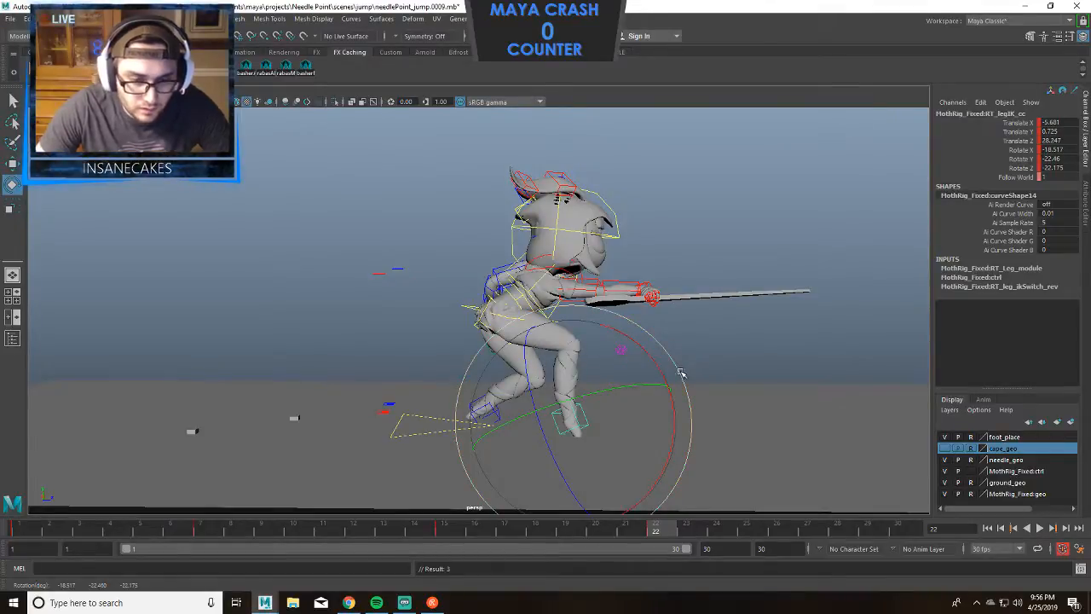
left_click(800, 528)
left_click(917, 532)
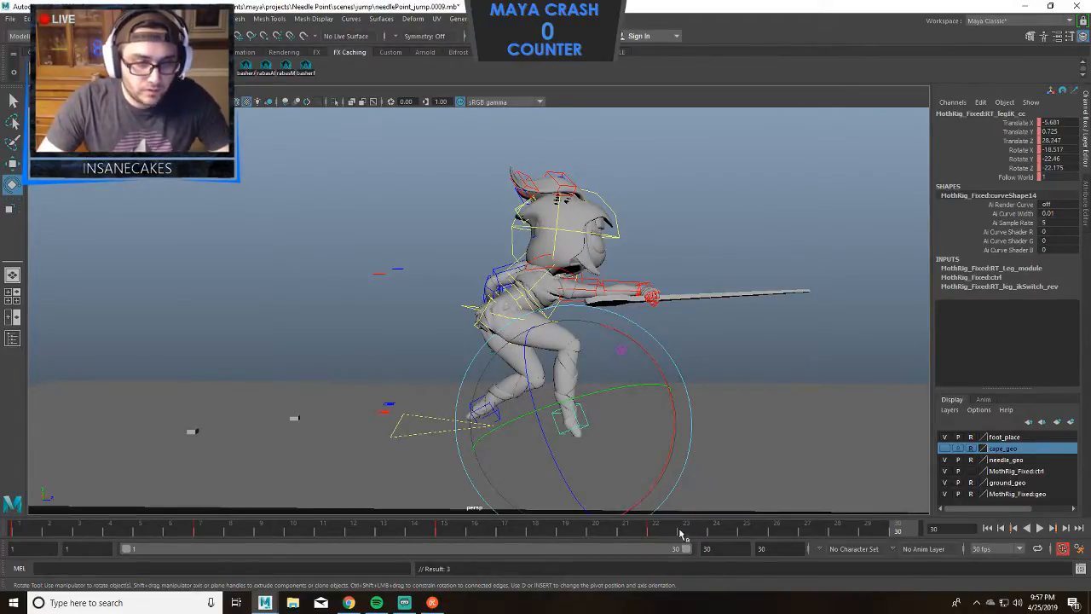
left_click(653, 532)
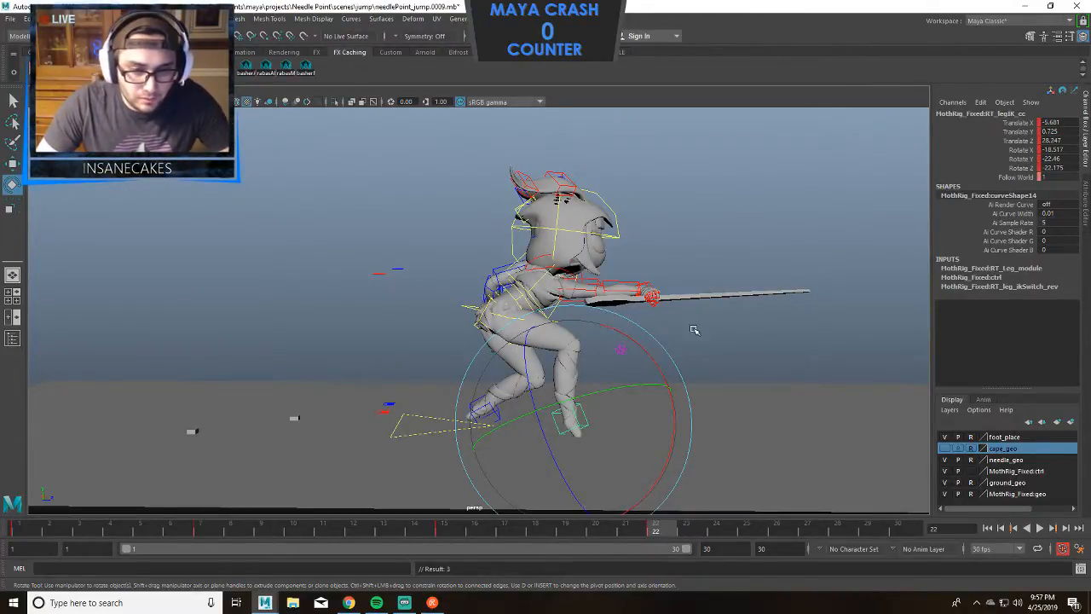
Rotate the lower torso control at frame 22 and adjust the head control's rotation to suit the new pose.
left_click(737, 335)
left_click(503, 317)
left_click_drag(503, 317, 486, 266)
left_click(612, 242)
left_click(607, 239)
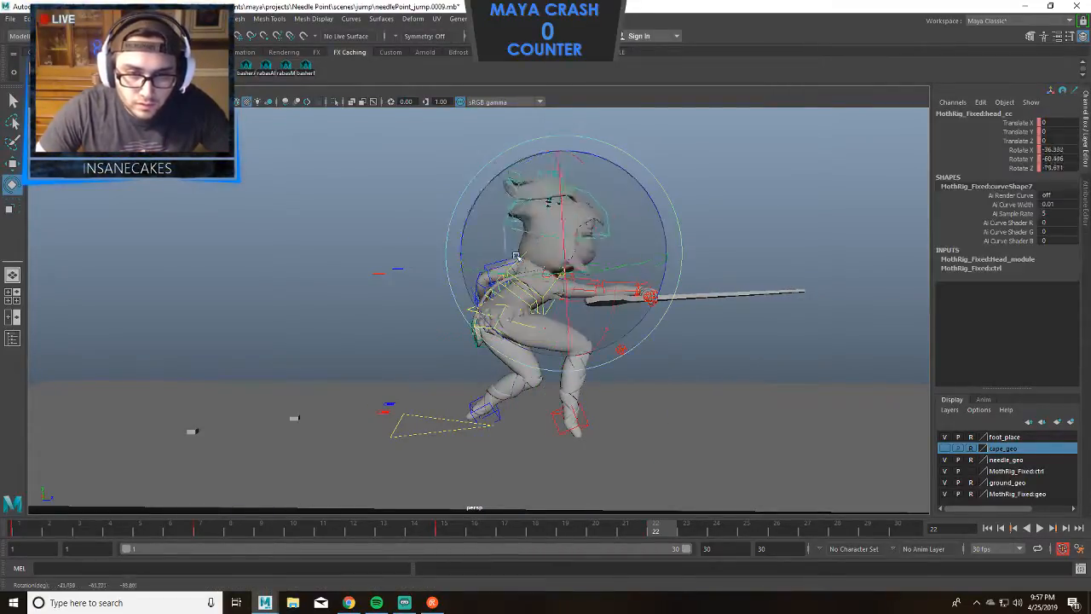
left_click_drag(668, 240, 707, 277)
left_click(706, 278)
Rotate the right shoulder control slightly at frame 22 to adjust the needle arm.
right_click_drag(707, 277, 765, 321, "alt")
left_click_drag(711, 351, 620, 397, "alt")
left_click(661, 288)
left_click(768, 255)
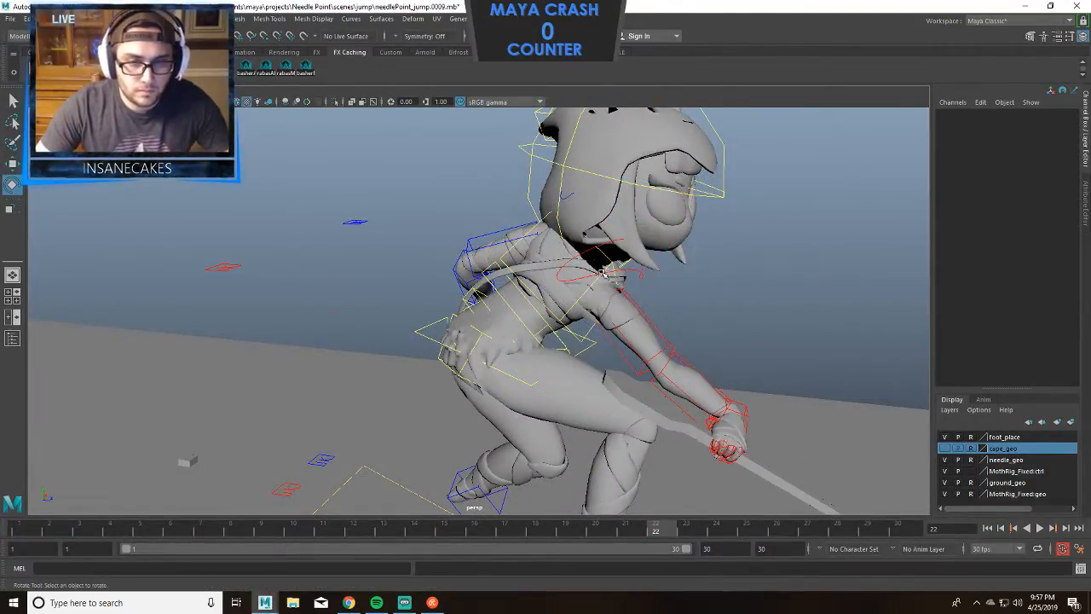
left_click(643, 271)
left_click_drag(684, 288, 667, 273)
left_click(430, 335)
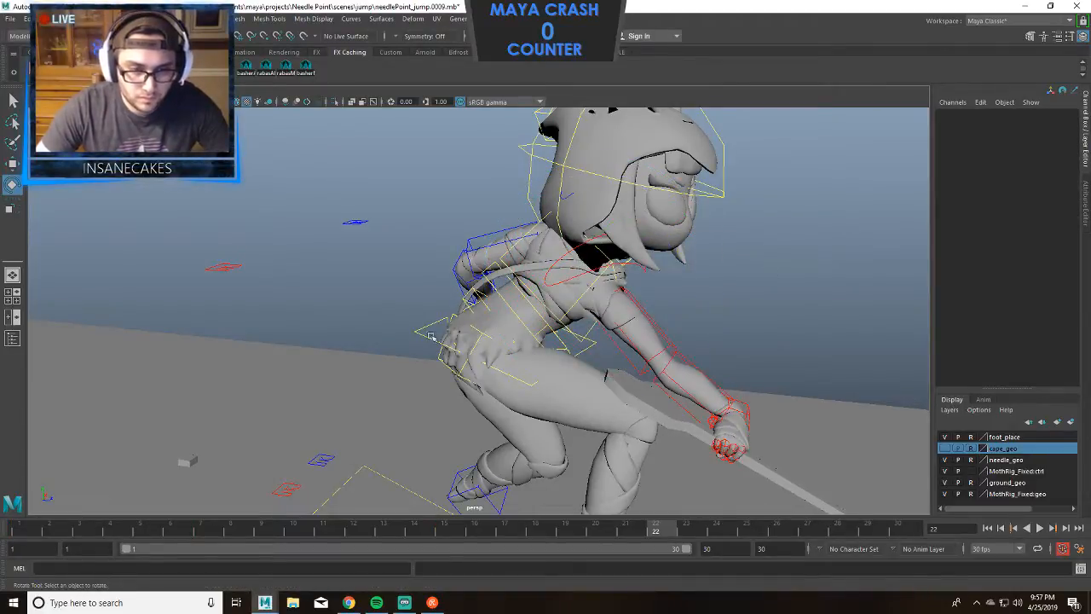
left_click_drag(569, 326, 615, 315, "alt")
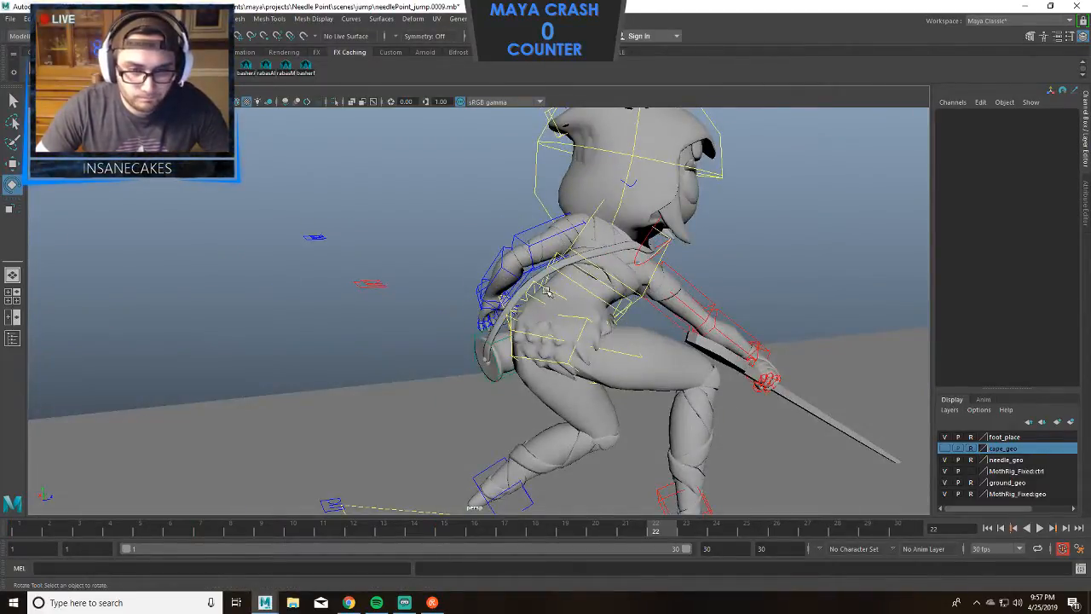
left_click_drag(590, 279, 592, 281)
left_click(726, 260)
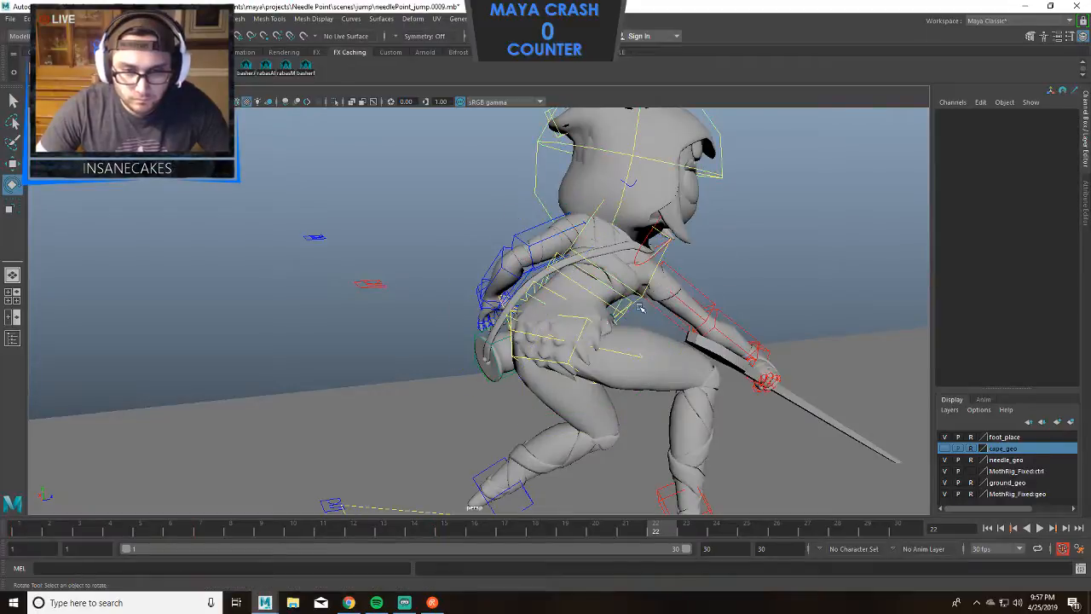
left_click_drag(616, 318, 617, 319)
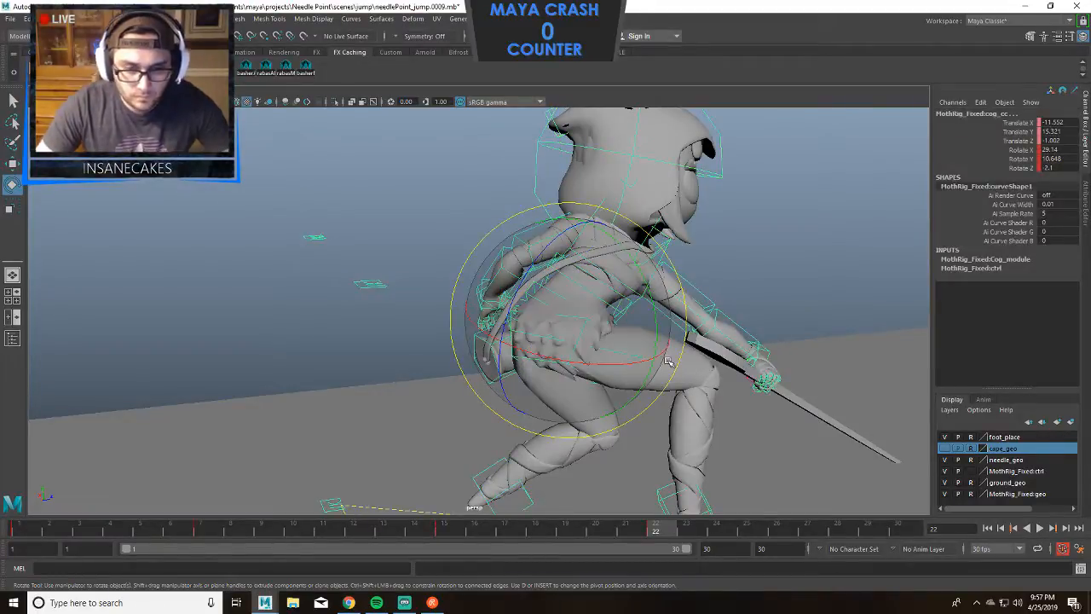
left_click_drag(1057, 118, 1055, 168)
type("0")
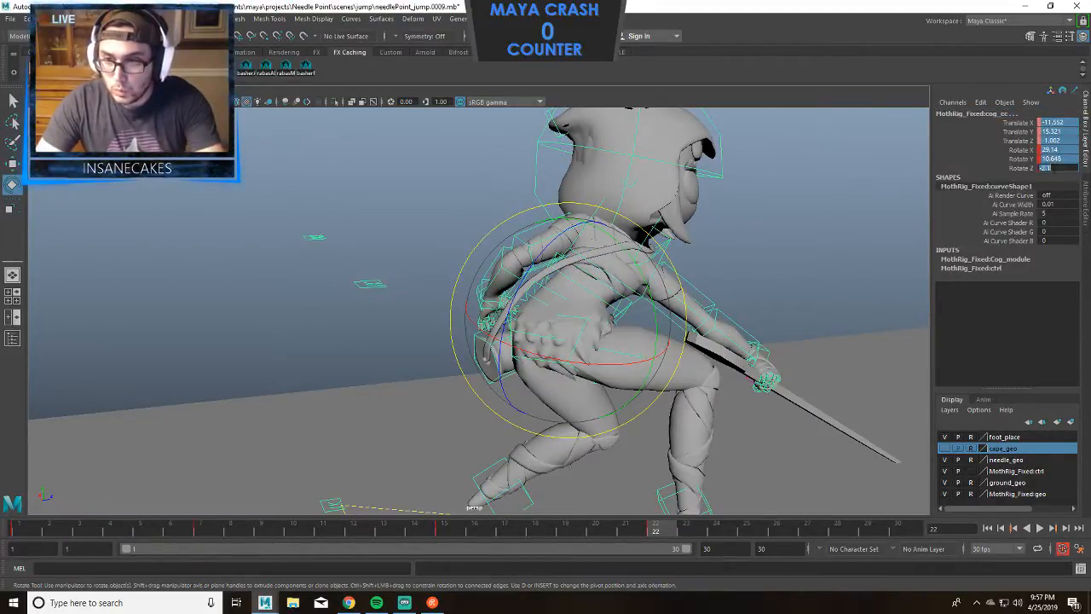
key("Return")
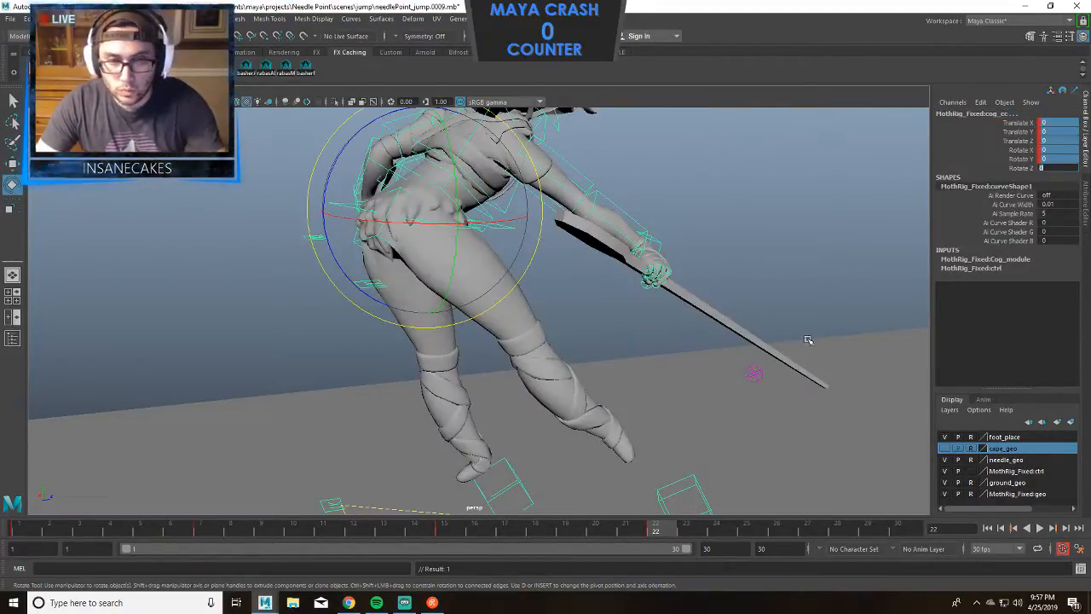
left_click(772, 224)
key("ctrl+z")
key("ctrl+z")
Reset the spine2 control's Rotate X, Y and Z to 0 at frame 22.
right_click_drag(505, 389, 708, 409, "alt")
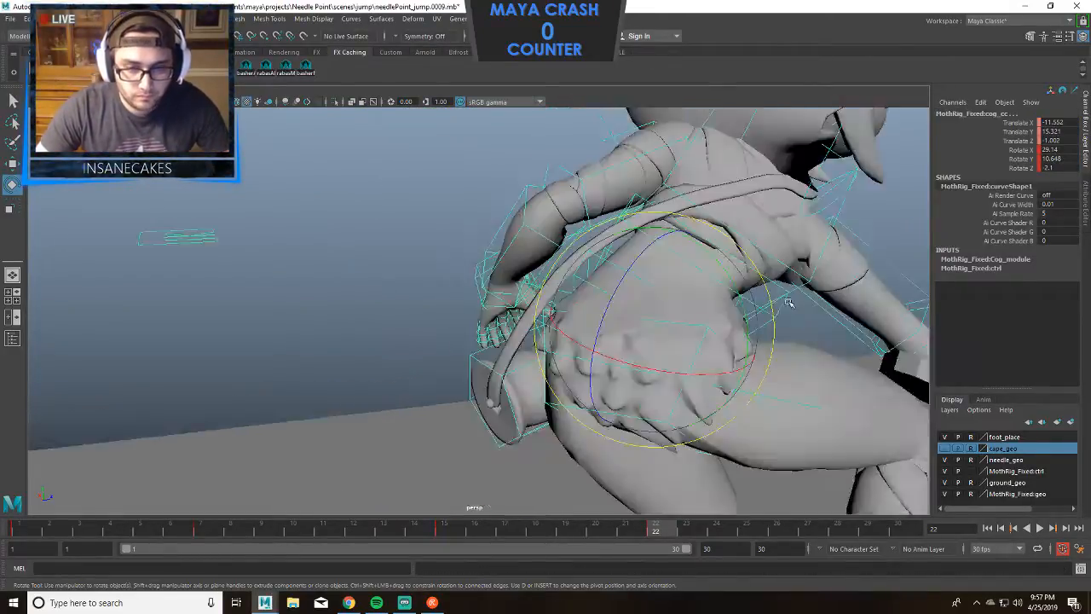
left_click_drag(708, 409, 862, 440, "alt")
left_click(871, 427)
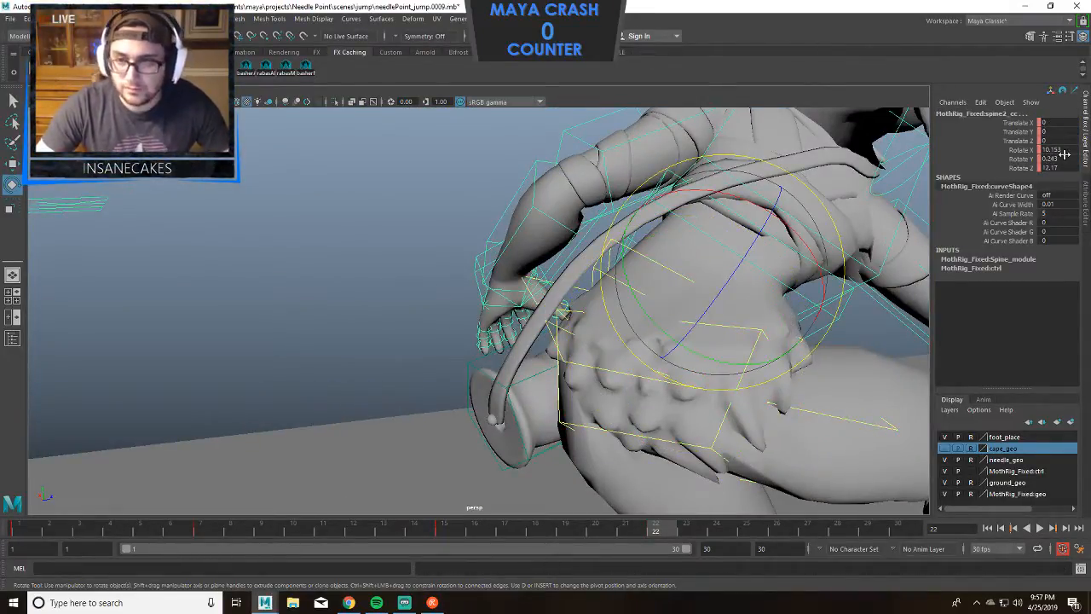
left_click_drag(1063, 152, 1061, 168)
type("0")
key("Return")
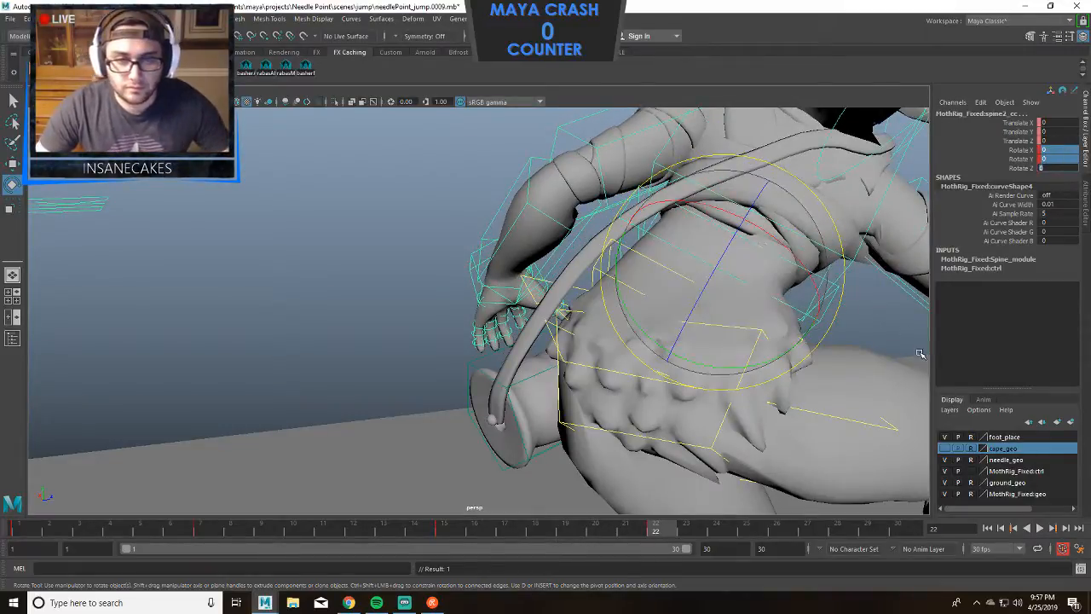
left_click(919, 352)
Reset the spine1 control's Rotate X, Y and Z to 0 at frame 22.
left_click(634, 252)
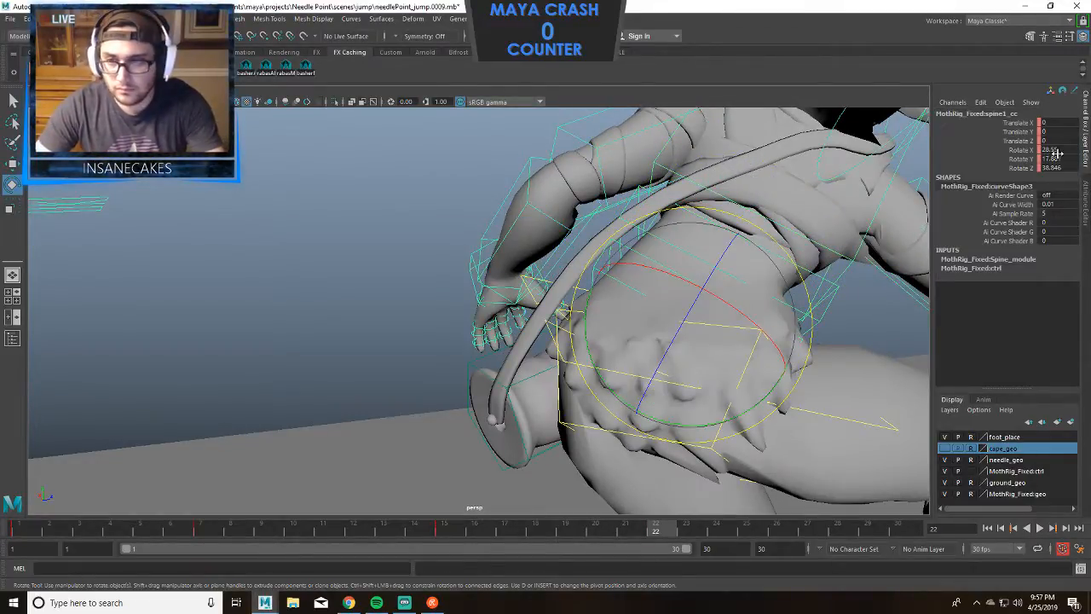
left_click_drag(1056, 151, 1053, 169)
type("0")
key("Return")
right_click_drag(833, 328, 793, 326, "alt")
left_click_drag(792, 327, 774, 291, "alt")
left_click(760, 287)
Reset the pelvis control's Rotate X, Y and Z to 0 at frame 22.
left_click(486, 334)
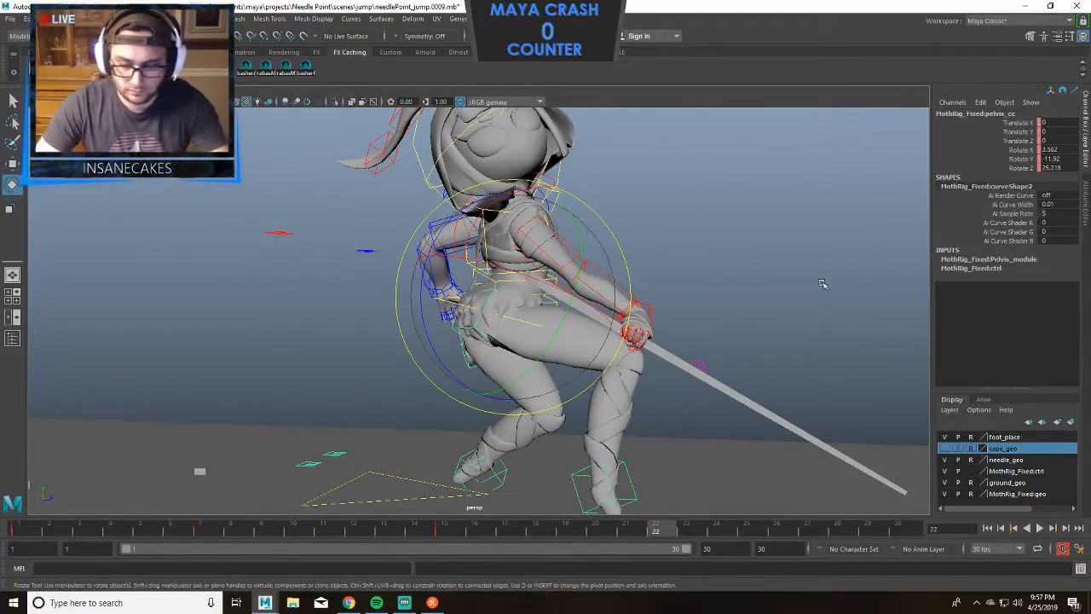
left_click_drag(1053, 149, 1053, 168)
type("0")
key("Return")
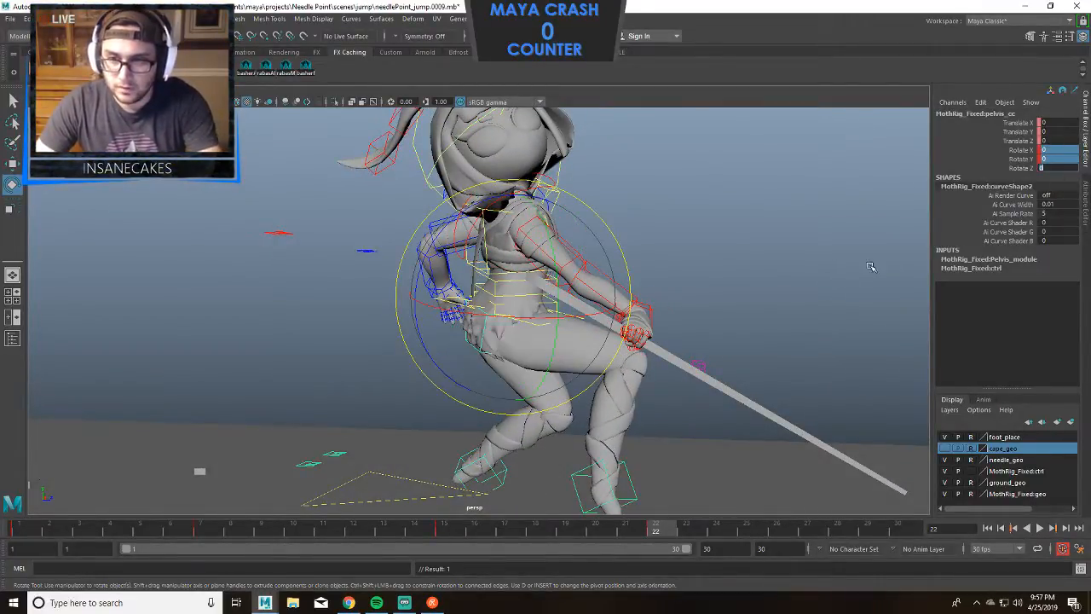
left_click_drag(765, 241, 852, 287, "alt")
left_click(835, 223)
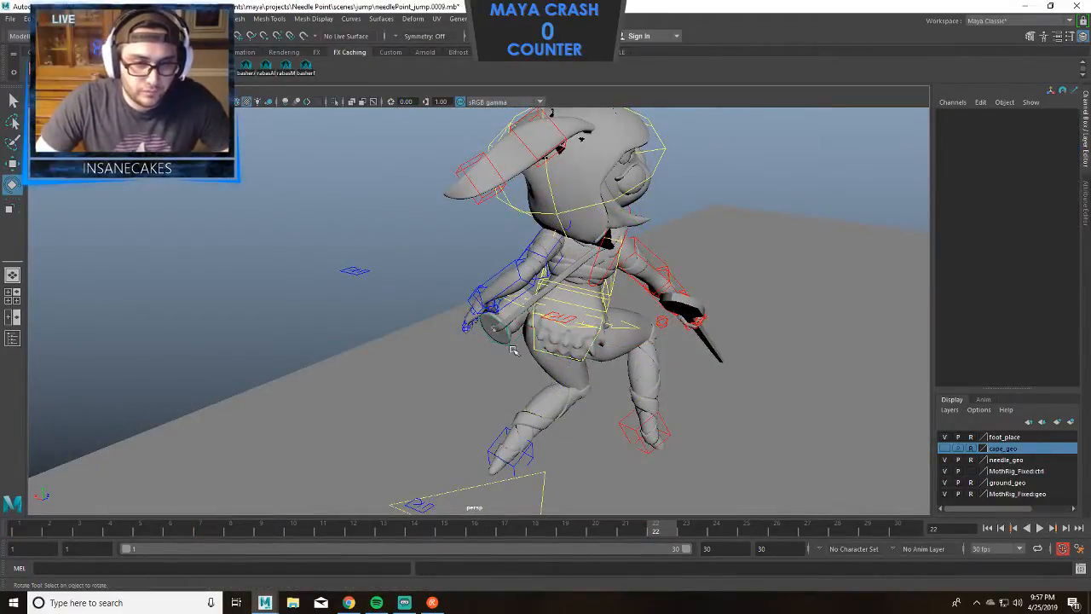
Rotate the head control at frame 22 to re-aim the head for the straightened torso.
left_click(510, 343)
left_click(773, 213)
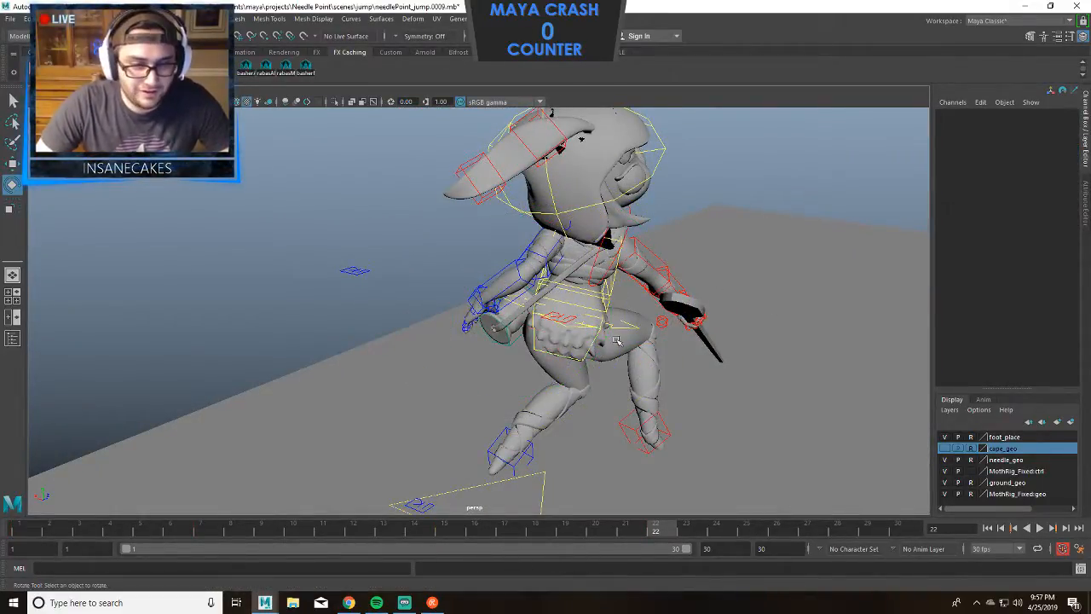
left_click(578, 358)
left_click_drag(747, 322, 636, 312, "alt")
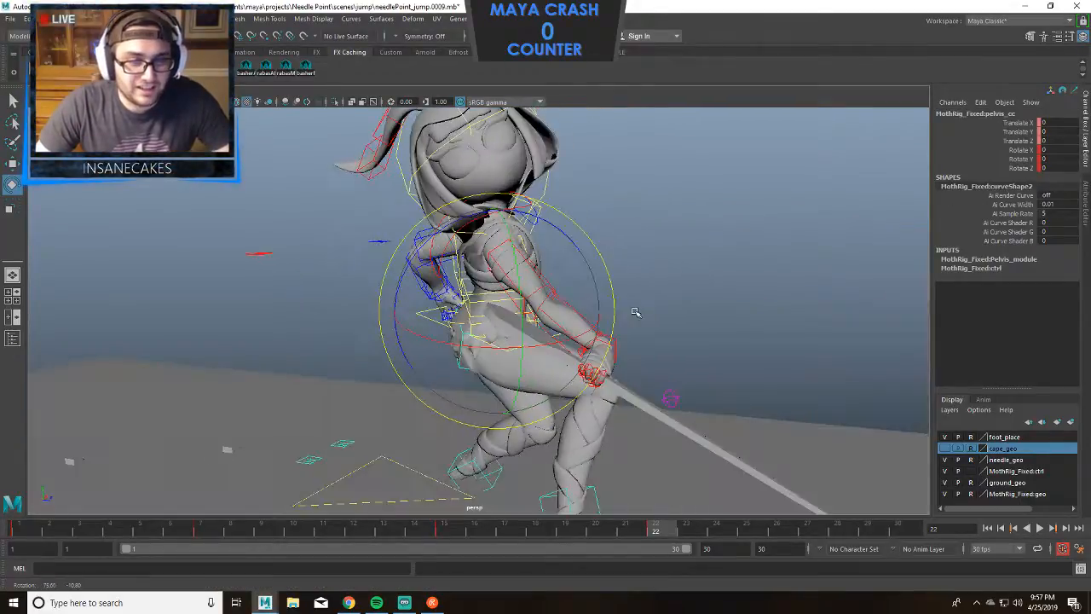
left_click(721, 219)
left_click(416, 174)
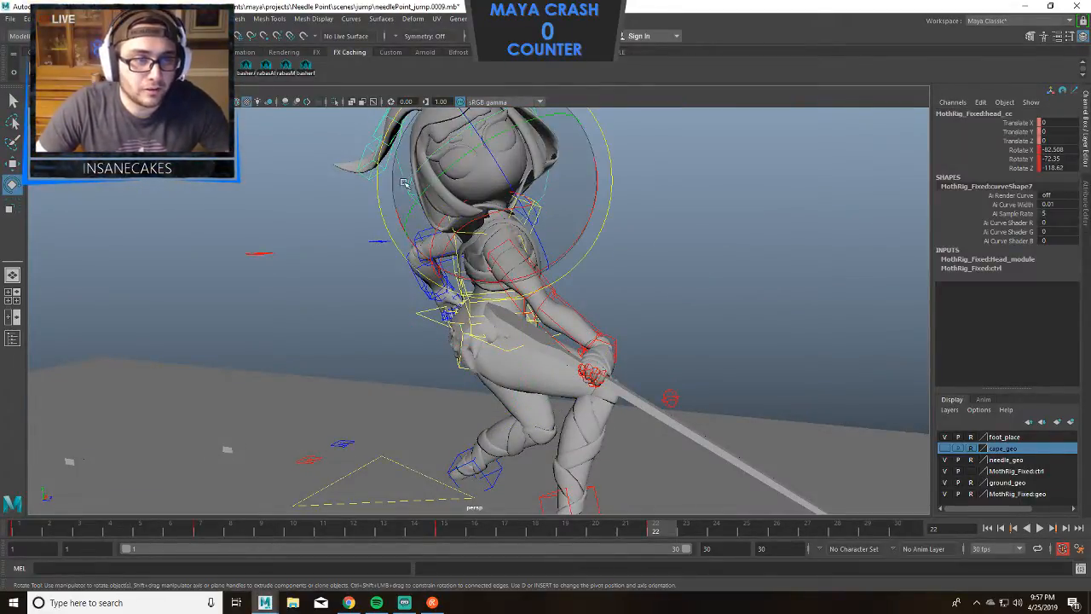
left_click_drag(415, 175, 814, 275)
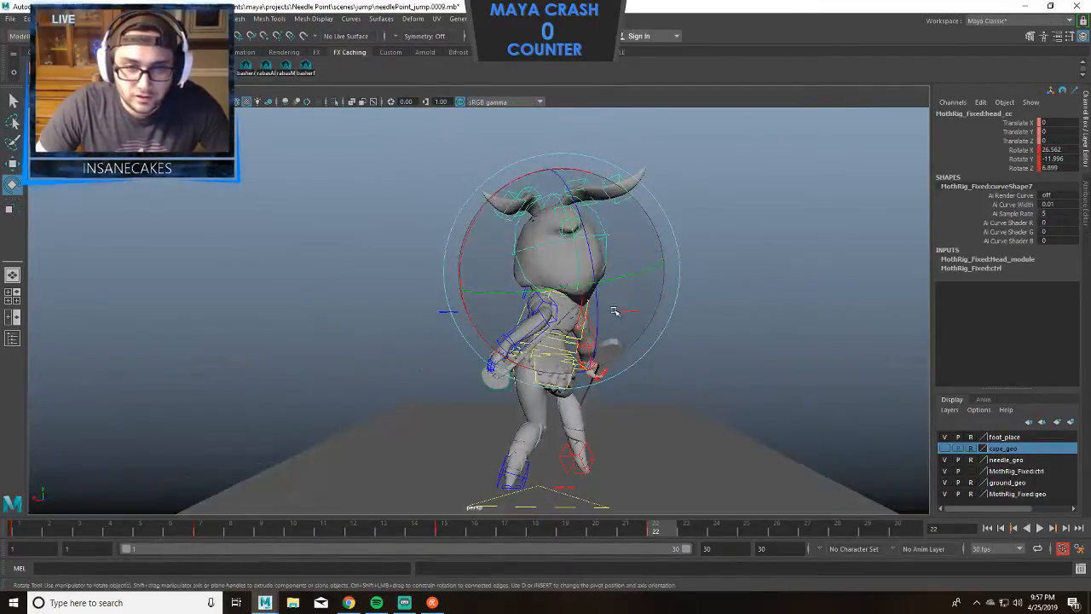
left_click_drag(613, 312, 586, 313)
mouse_move(696, 280)
left_mouse_down("alt")
mouse_move(578, 279)
mouse_move(708, 267)
left_mouse_up("alt")
left_click(708, 267)
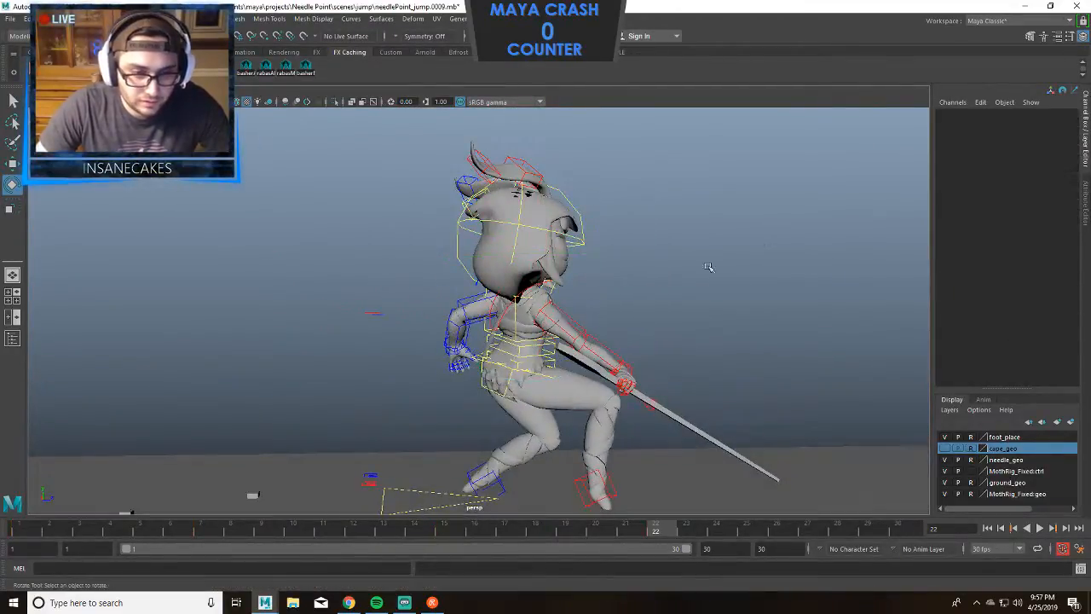
Rotate the left upper arm FK control at frame 22 to about 4.2, 16.6 and -38.3 in X, Y and Z.
left_click(466, 304)
left_click_drag(468, 291, 426, 300)
left_click_drag(630, 271, 494, 242, "alt")
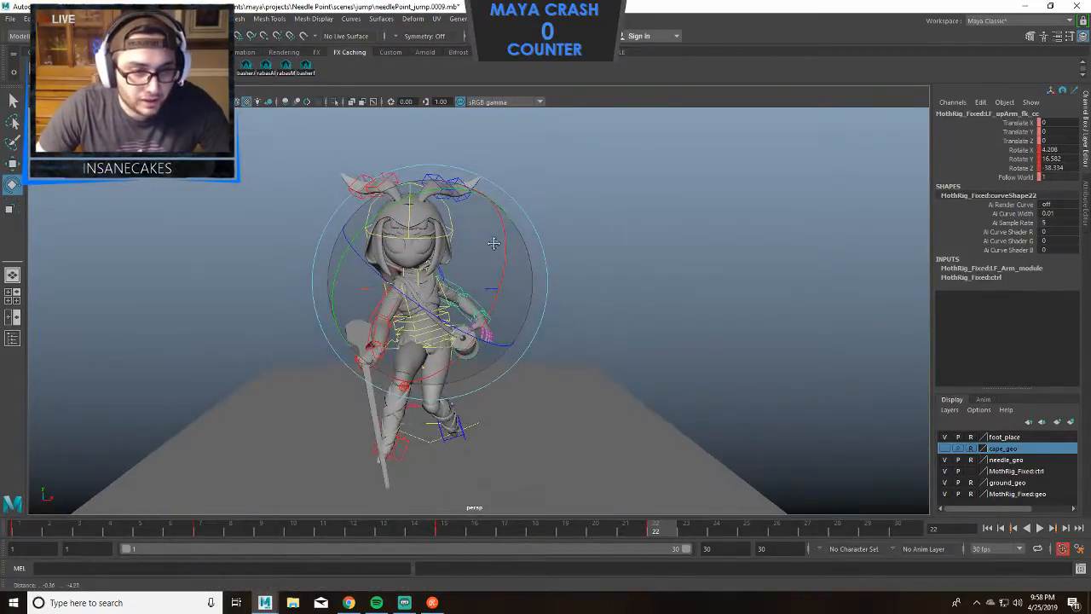
right_click_drag(494, 241, 641, 235, "alt")
middle_click_drag(640, 234, 731, 167, "alt")
left_click(625, 280)
Rotate the COG control at frame 22 to about 13.8, -2.4 and -3.0 in X, Y and Z.
left_click(479, 324)
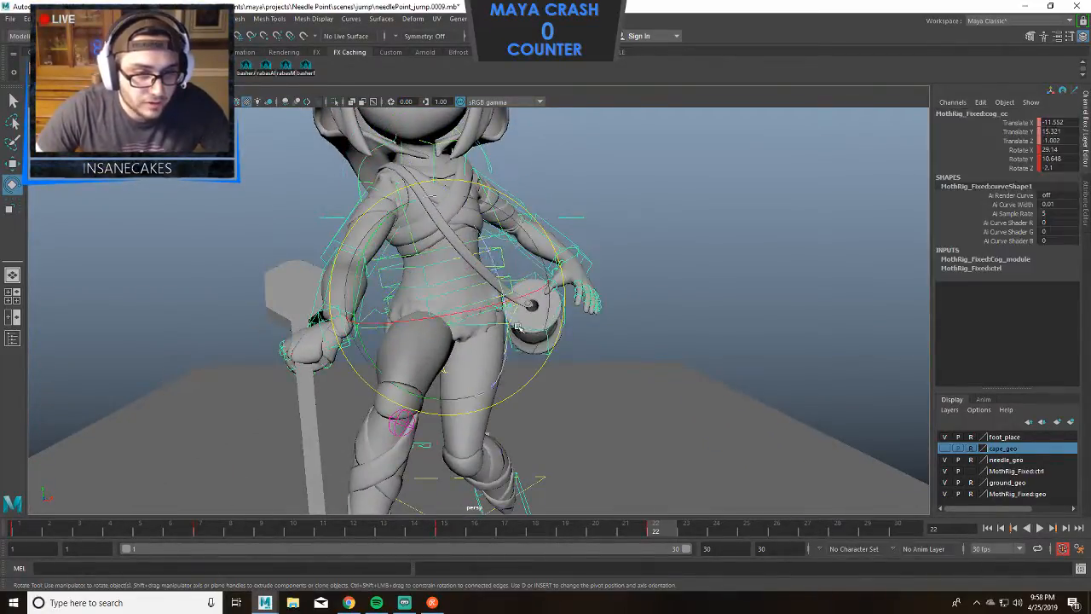
left_click_drag(428, 330, 412, 348)
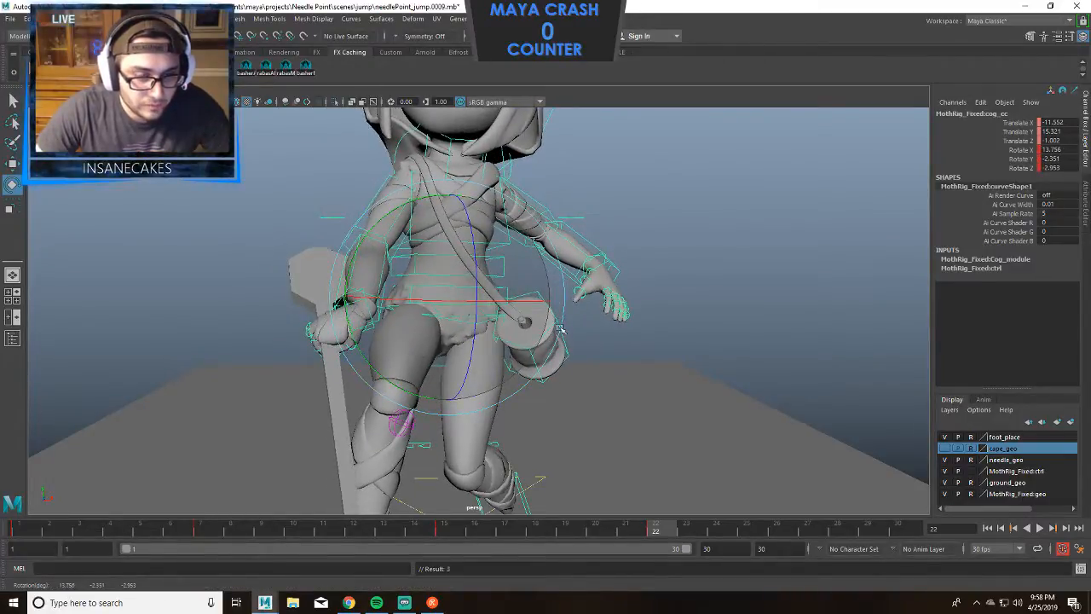
left_click_drag(562, 326, 690, 310, "alt")
left_click(647, 210)
Rotate the right arm control at frame 22 to reposition the needle arm beside the body.
middle_click_drag(634, 208, 664, 251, "alt")
left_click_drag(665, 250, 738, 258, "alt")
left_click(642, 283)
left_click_drag(641, 280, 628, 239)
left_click(789, 270)
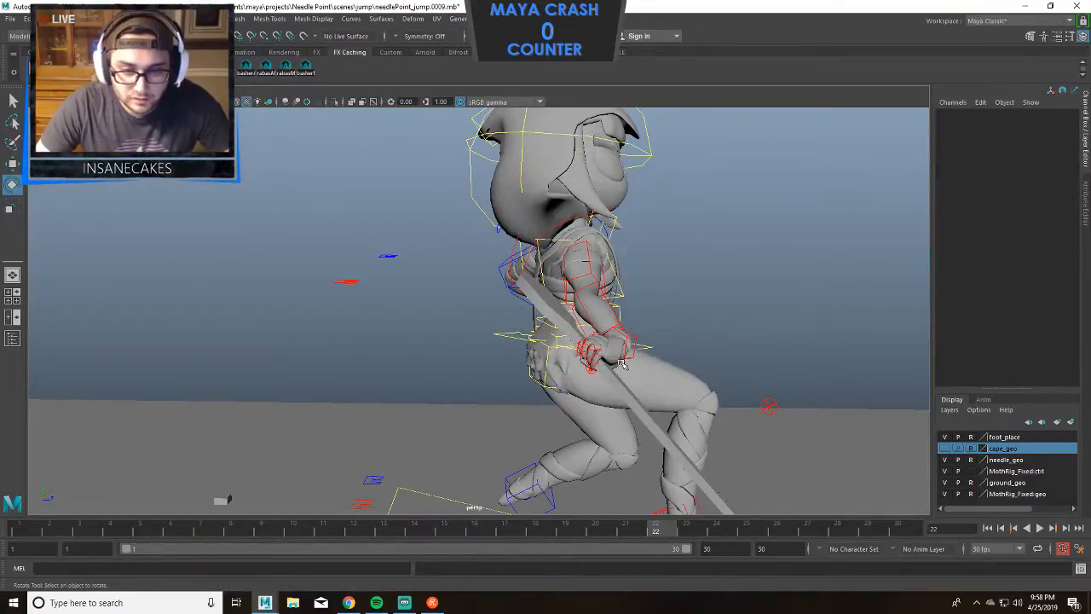
Rotate the right wrist FK control at frame 22 to about -32.3, 13.6 and 0.6, levelling the needle.
left_click(632, 357)
left_click_drag(720, 413, 736, 312)
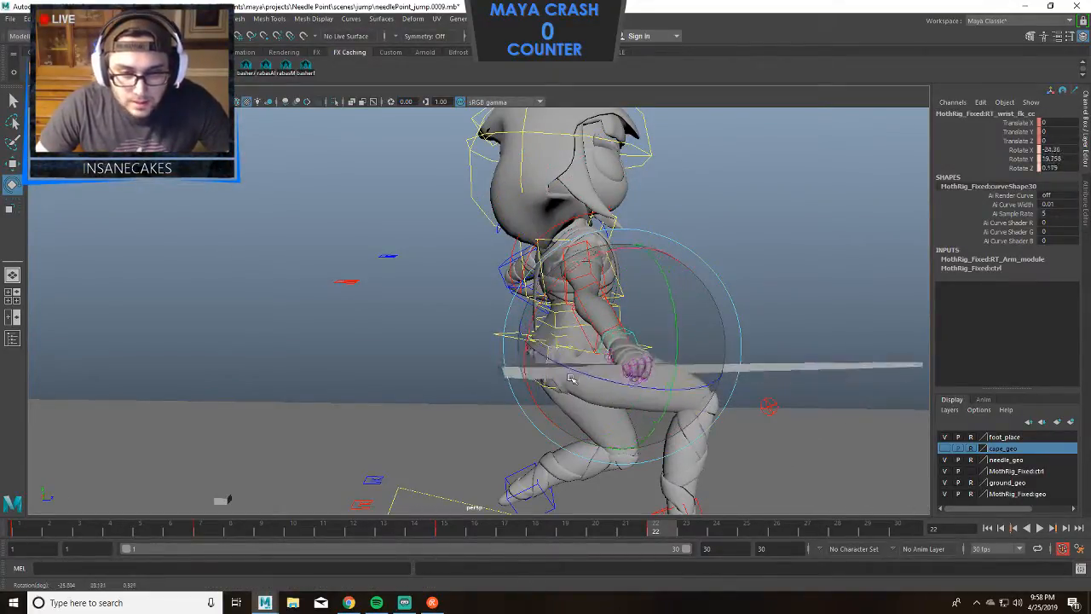
left_click_drag(569, 378, 576, 390)
middle_click_drag(728, 290, 563, 269, "alt")
left_click_drag(563, 269, 494, 293, "alt")
right_click_drag(494, 294, 478, 315, "alt")
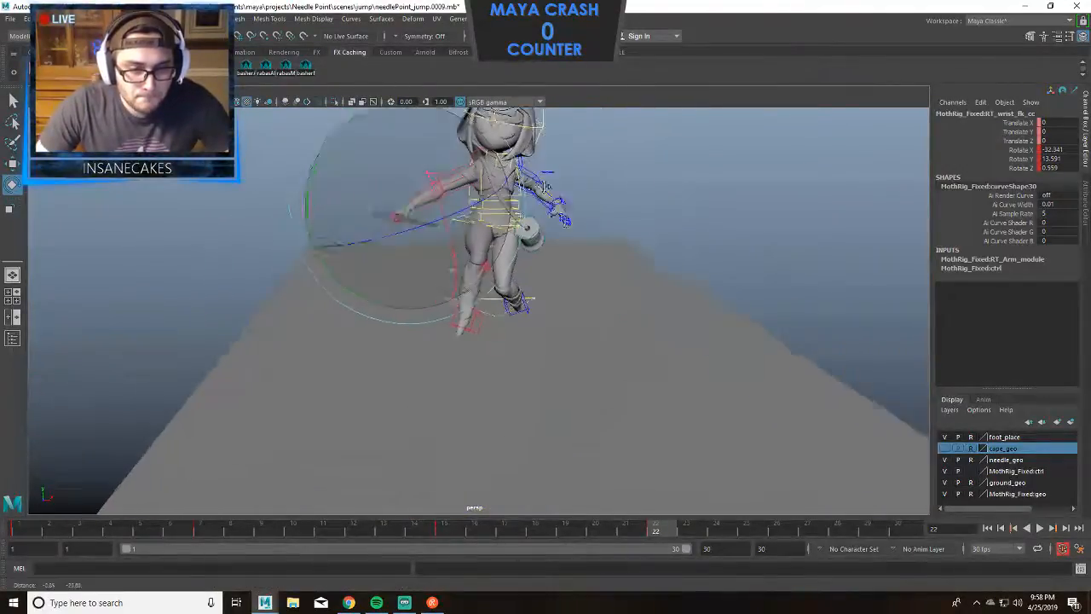
Reset the left leg pole vector control's Translate X, Y and Z to 0 at frame 22.
left_click_drag(477, 315, 569, 210, "alt")
left_click(492, 363)
key("w")
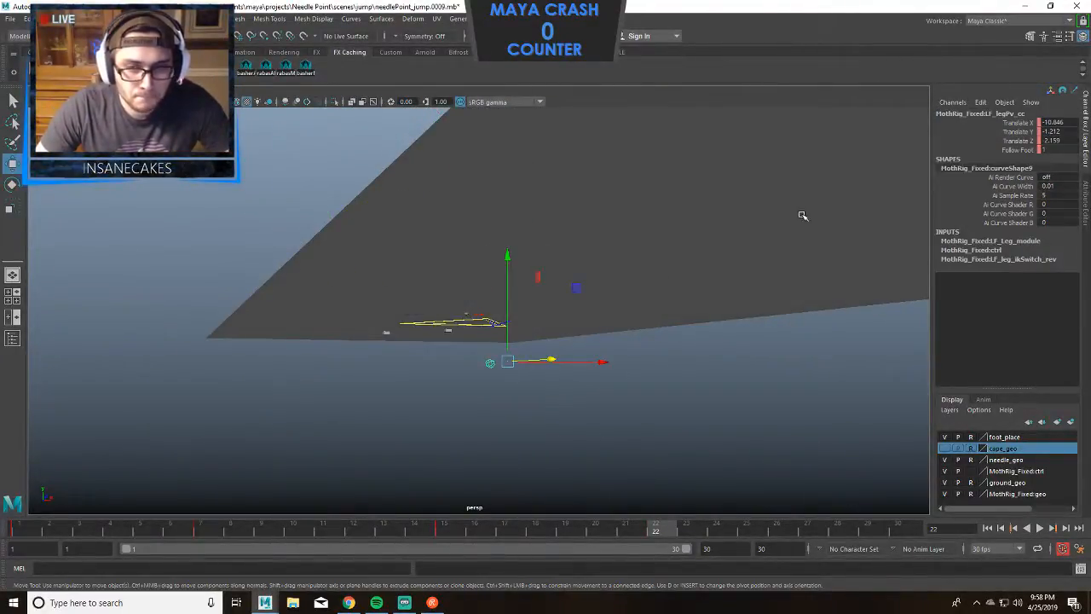
left_click_drag(1052, 128, 1052, 141)
type("0")
key("Return")
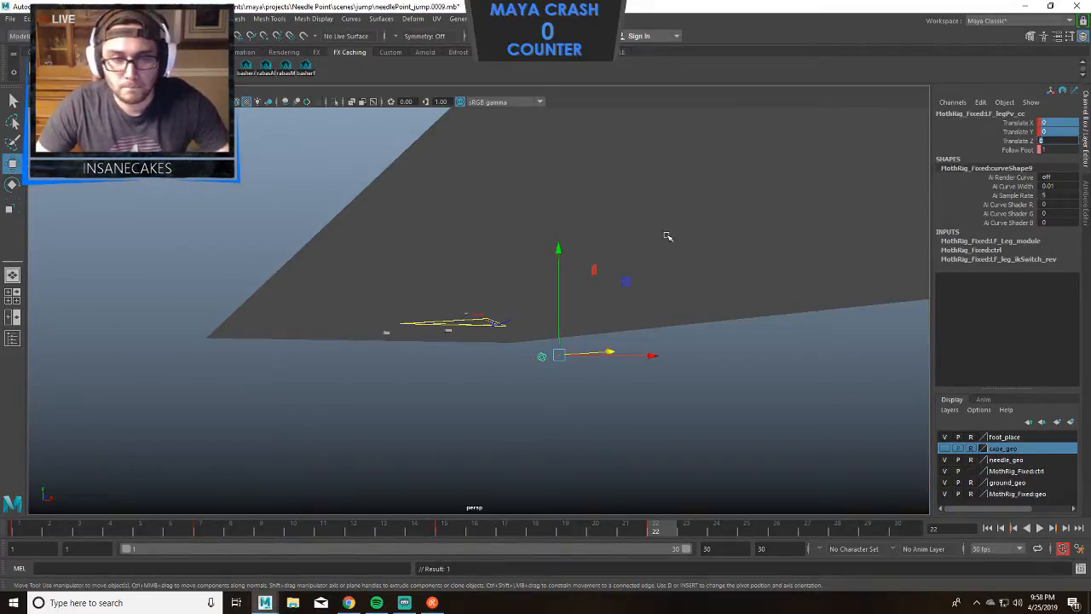
Move the left leg pole vector control in front of the knees to about 5.06, 10.49 and -17.44 in X, Y and Z.
left_click_drag(667, 236, 707, 293, "alt")
left_click_drag(530, 219, 554, 126)
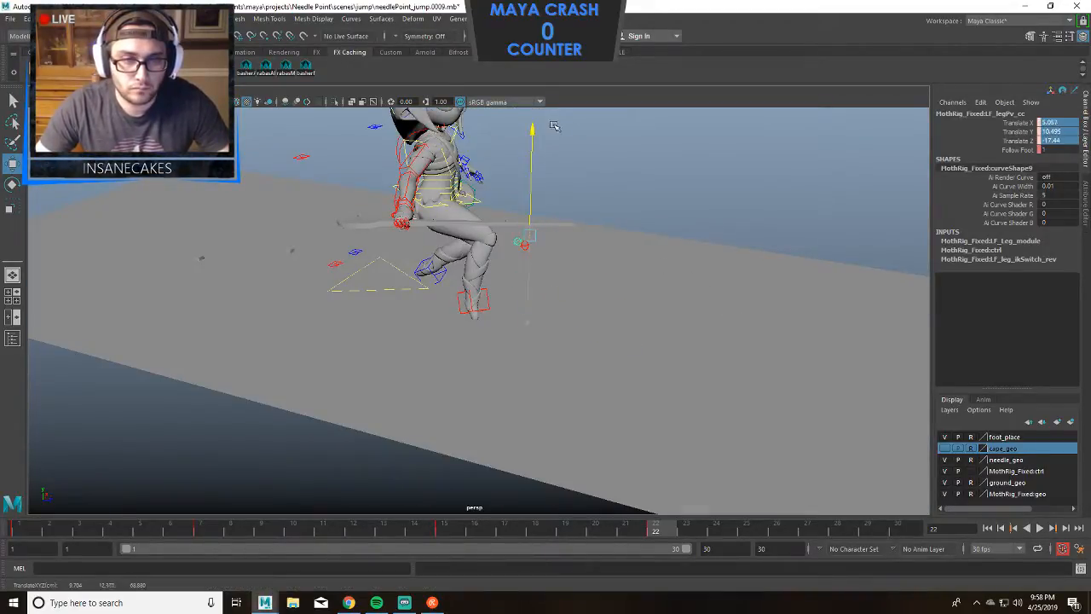
scroll(742, 175, "up", 3)
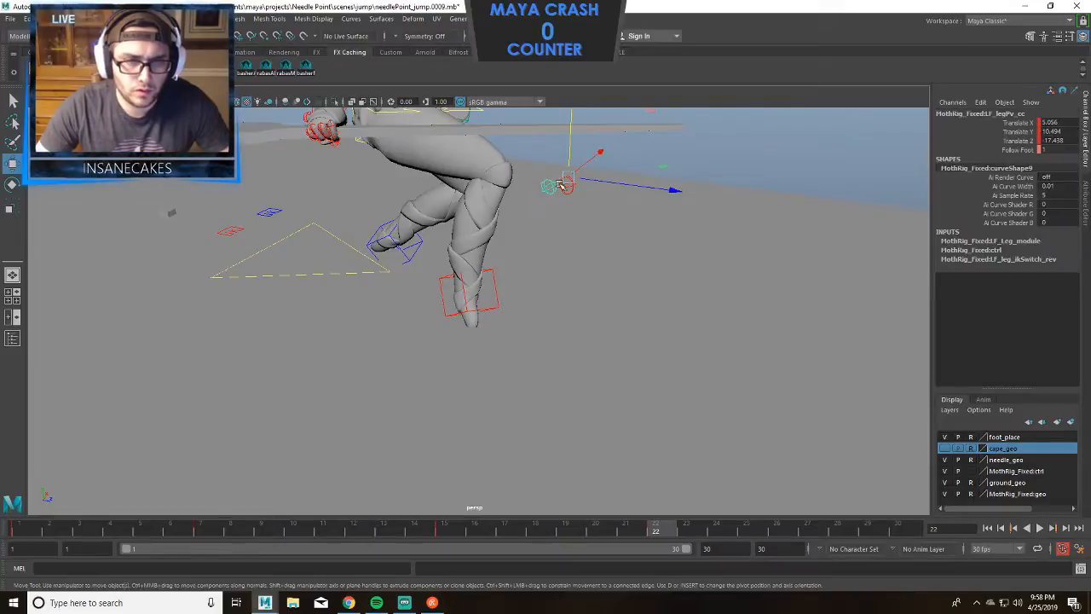
left_click_drag(560, 185, 508, 170, "alt")
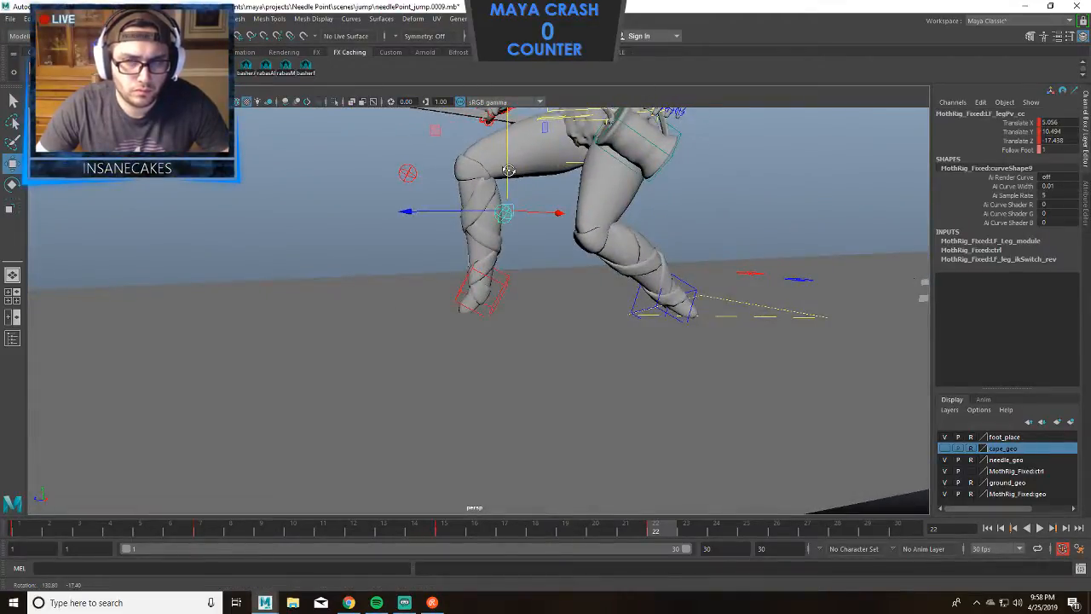
scroll(544, 286, "up", 5)
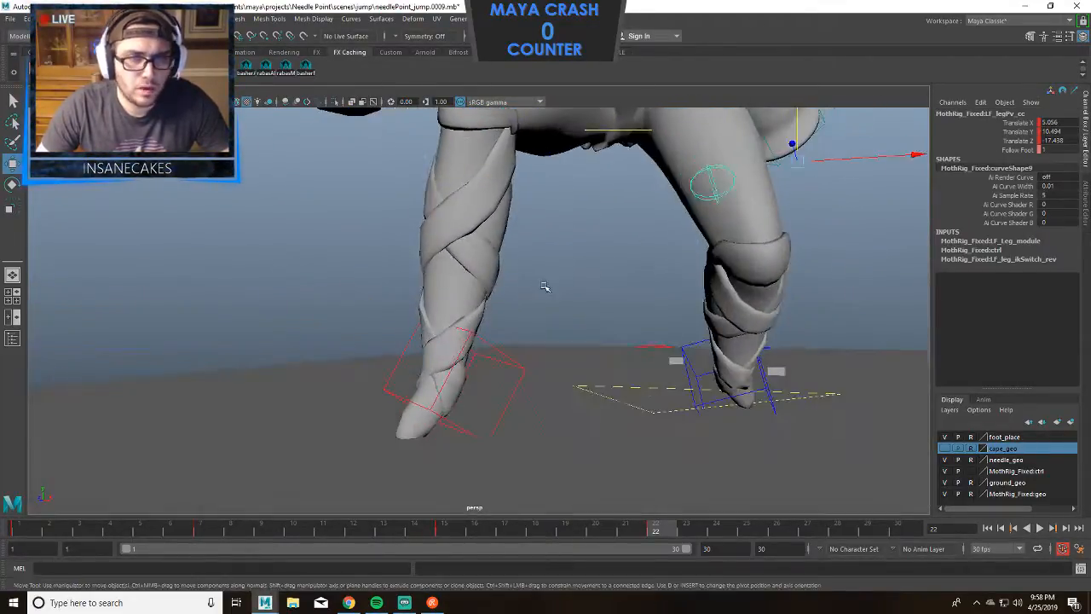
left_click_drag(545, 286, 655, 300, "alt")
Select the right leg pole vector control and examine the right knee's direction from several angles.
left_click(408, 314)
left_click_drag(456, 300, 609, 303, "alt")
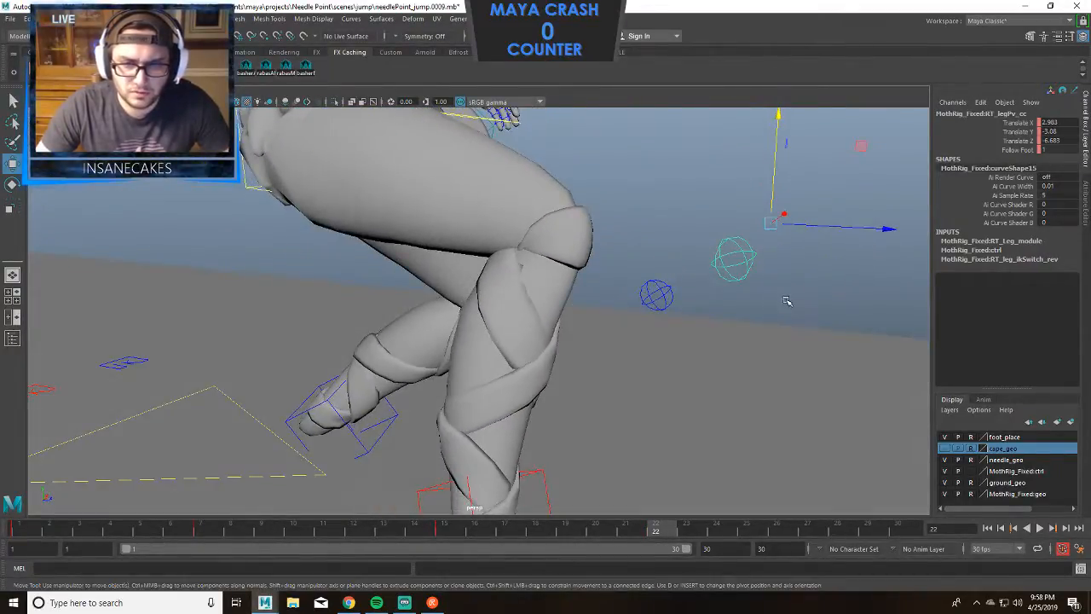
middle_click_drag(805, 258, 668, 258, "alt")
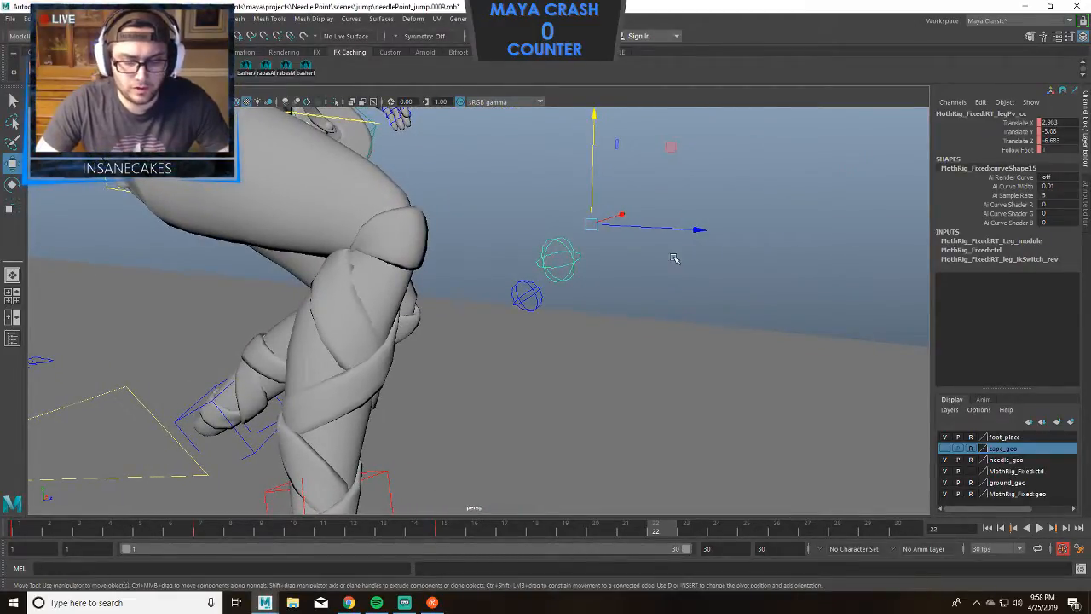
left_click_drag(716, 236, 677, 274, "alt")
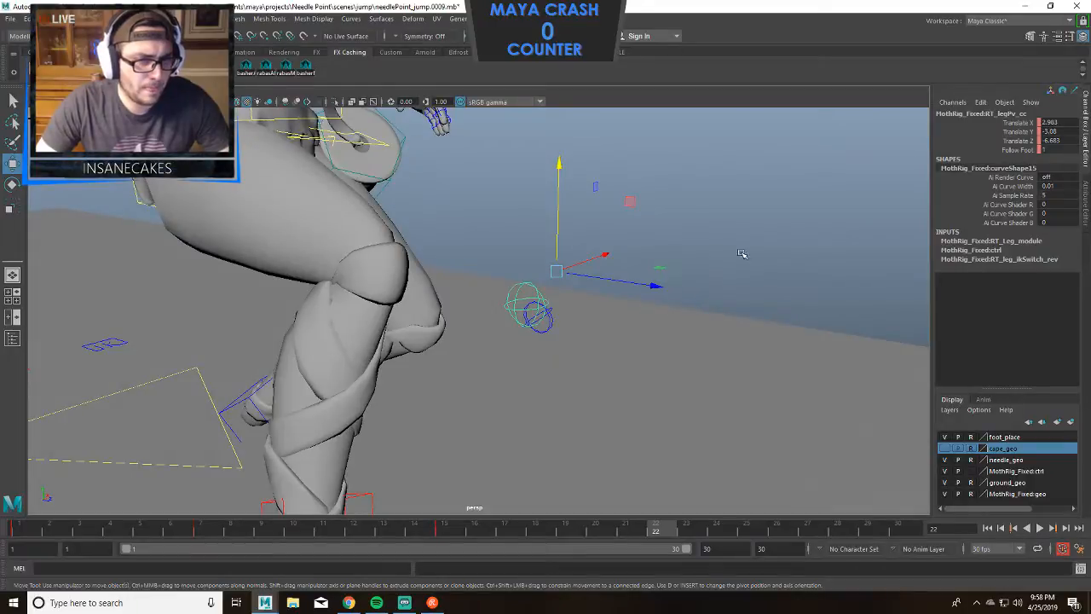
left_click_drag(744, 252, 426, 431, "alt")
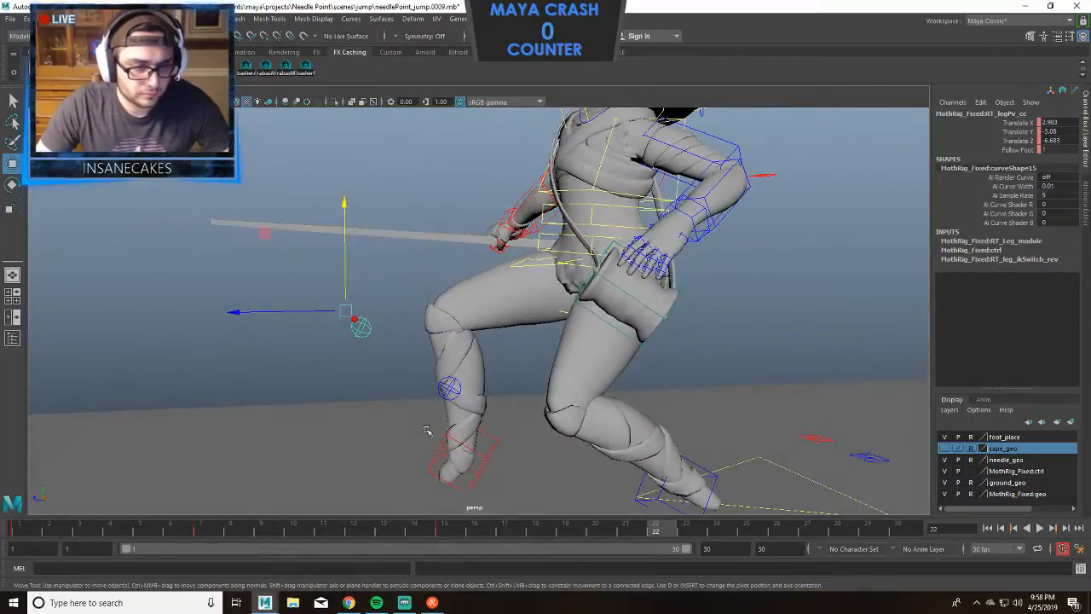
Rotate the right leg IK control at frame 22 to about 3.3, -14.2 and 1.1, straightening the foot.
left_click(487, 459)
key("e")
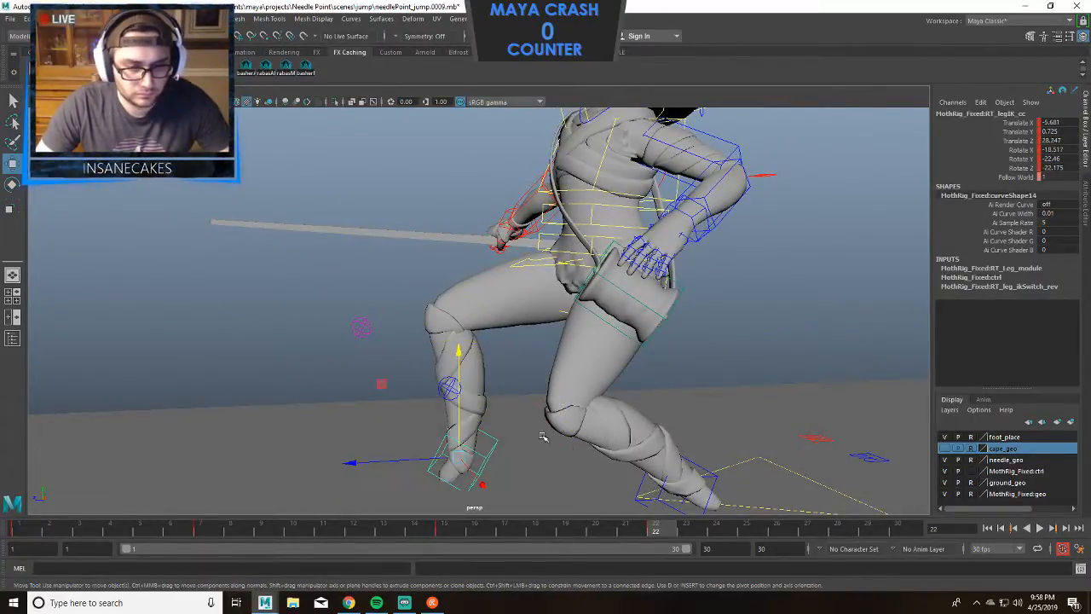
left_click_drag(542, 434, 492, 445)
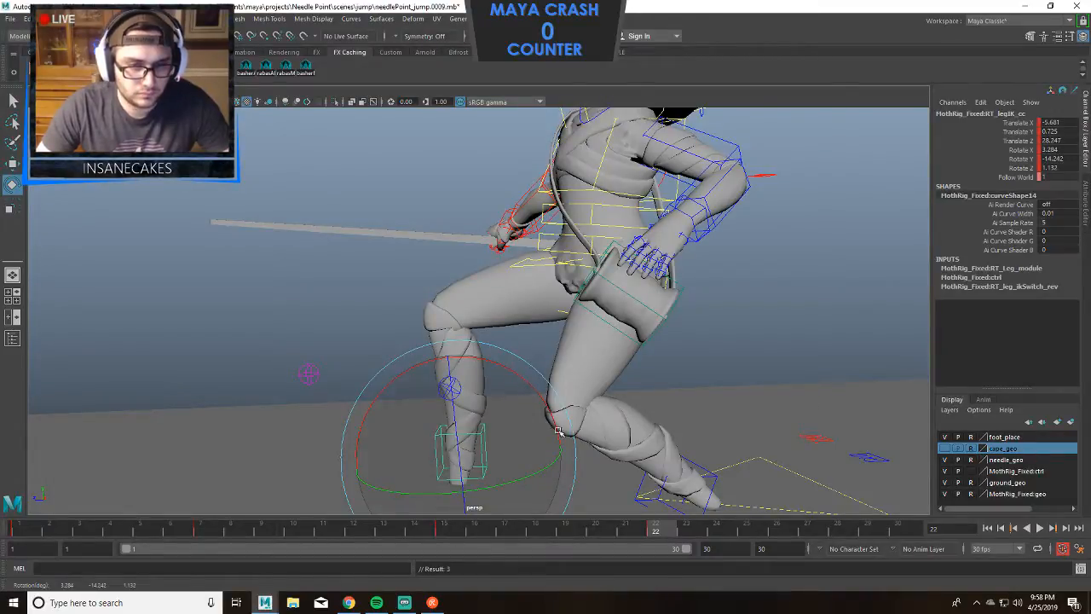
scroll(597, 407, "down", 4)
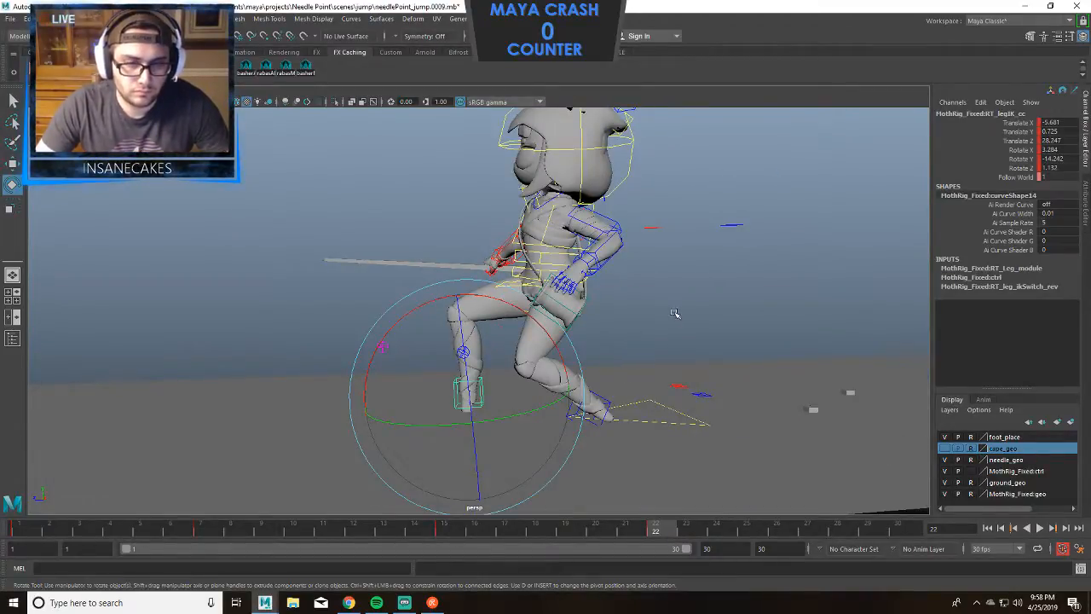
Try a slight rotation of the second spine control at the waist, and undo it.
left_click_drag(674, 313, 792, 341, "alt")
scroll(790, 340, "up", 4)
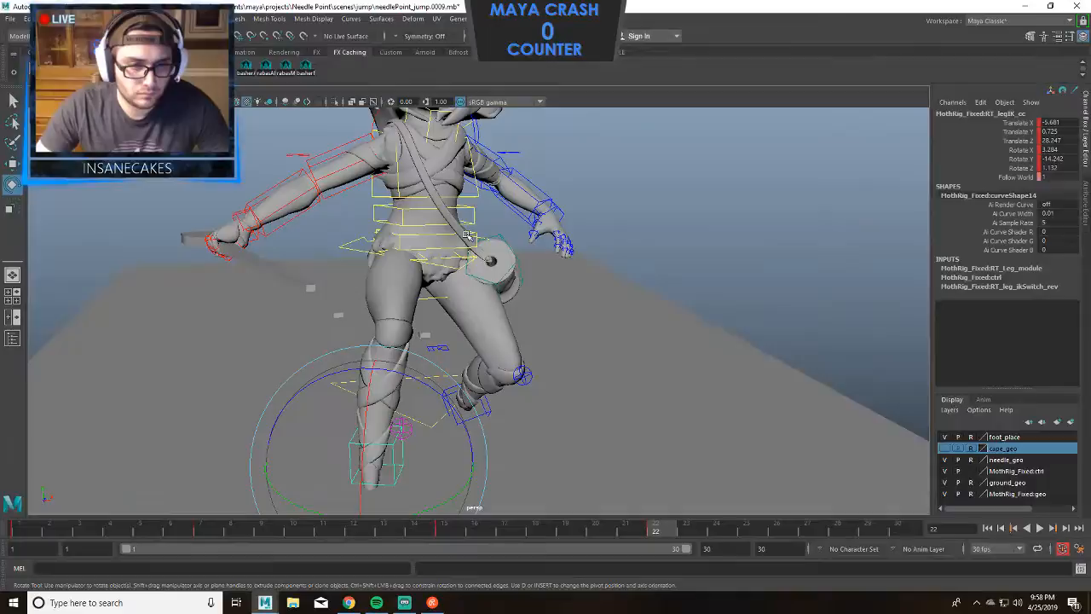
left_click(423, 250)
scroll(512, 170, "up", 5)
middle_click_drag(541, 125, 585, 247, "alt")
left_click(531, 188)
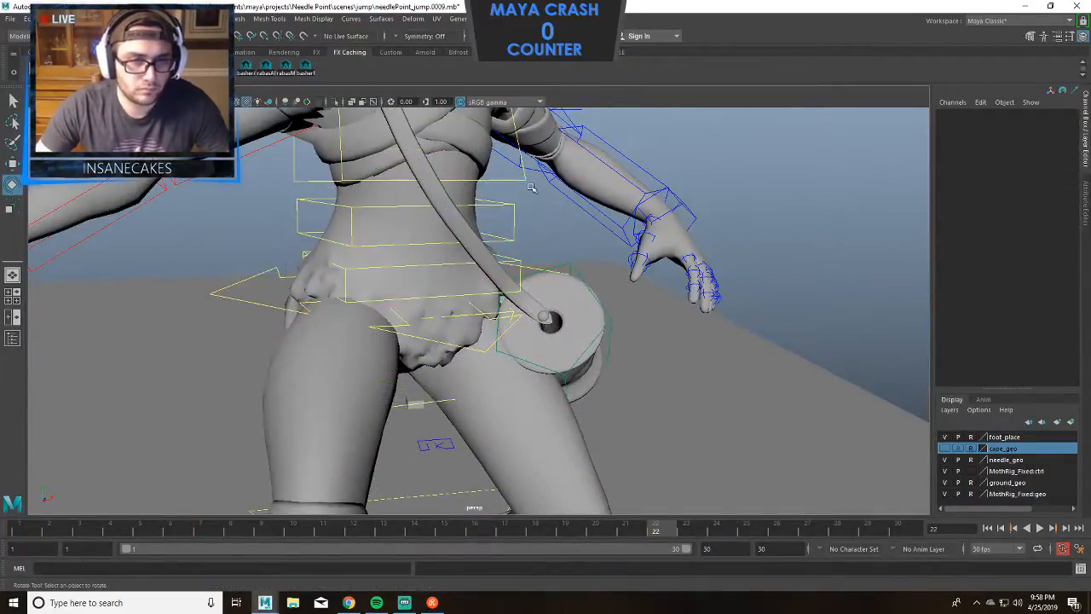
left_click(514, 192)
left_click(531, 181)
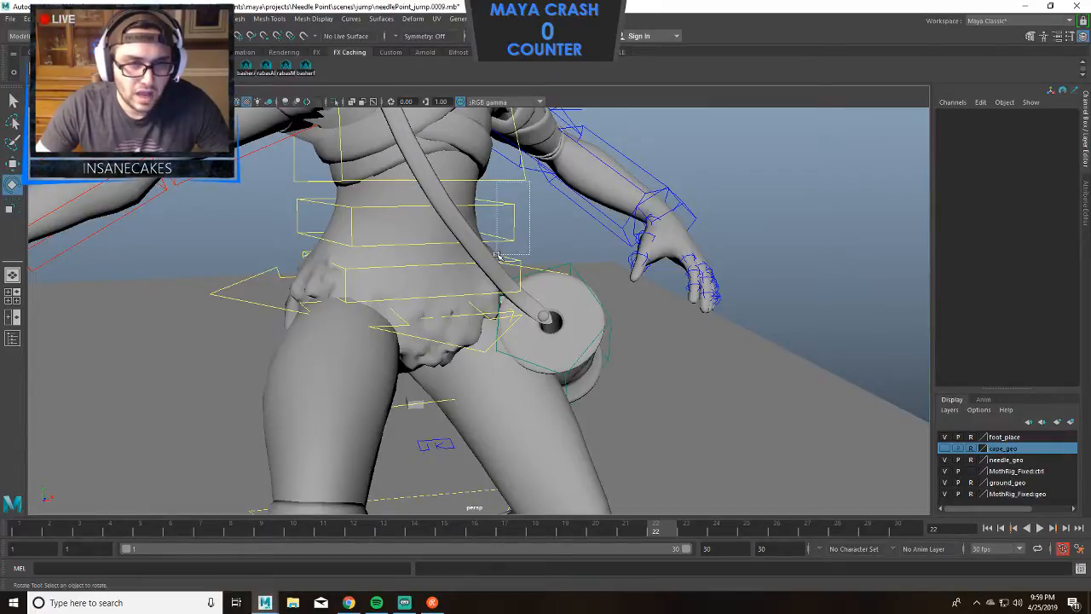
left_click_drag(496, 254, 495, 254)
left_click_drag(453, 198, 458, 200)
key("ctrl+z")
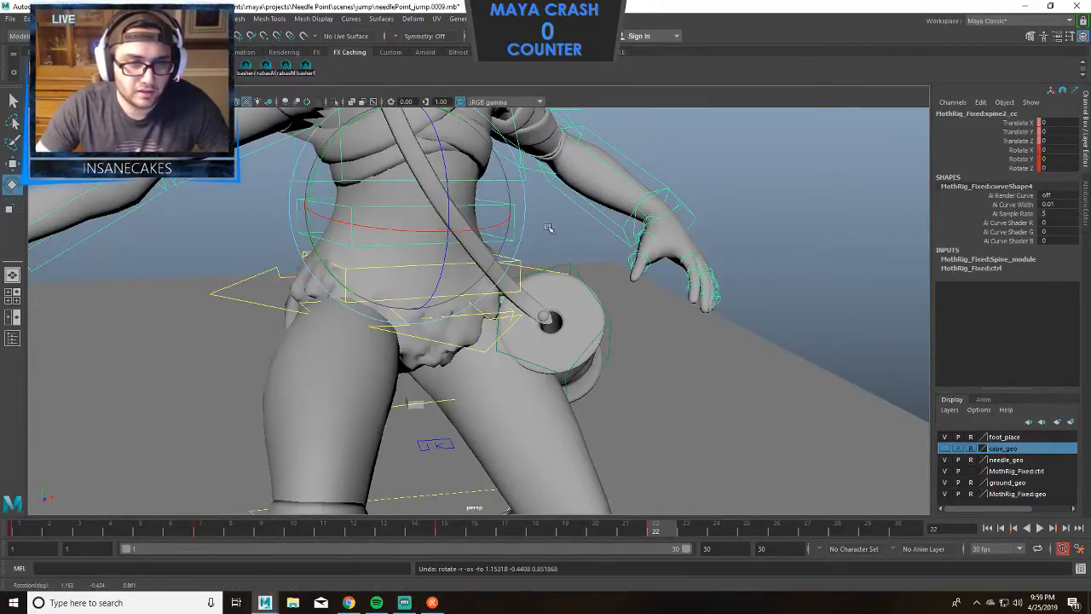
Rotate the head control at frame 22 to about 2.9, 29.2 and 21.5 in X, Y and Z.
right_click_drag(549, 227, 581, 231, "alt")
left_click_drag(581, 231, 597, 235, "alt")
left_click(540, 258)
right_click_drag(600, 245, 566, 245, "alt")
middle_click_drag(566, 246, 567, 271, "alt")
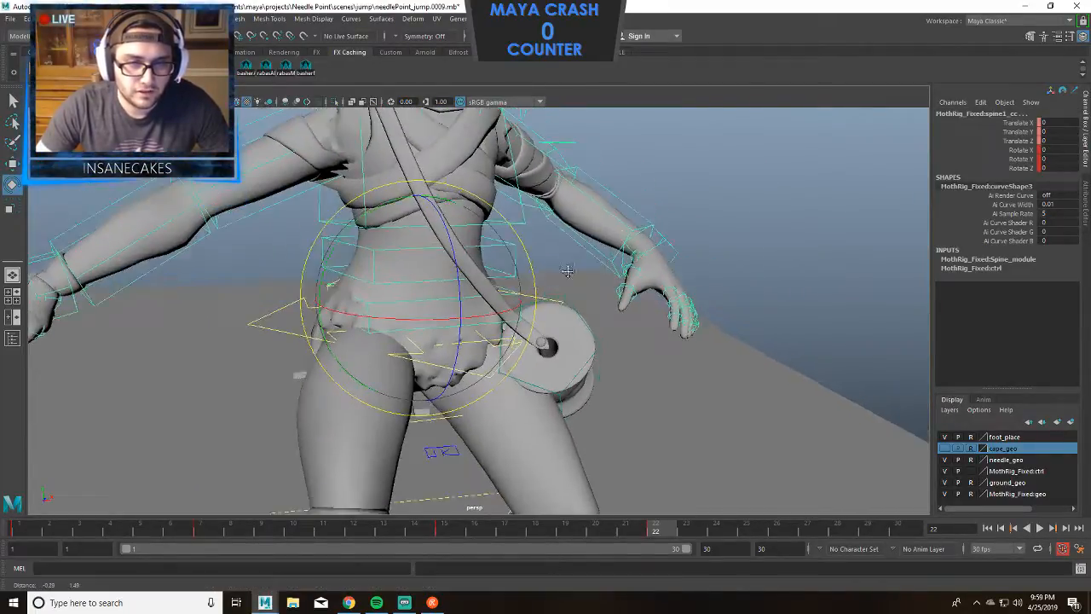
right_click_drag(568, 271, 539, 269, "alt")
right_click_drag(607, 268, 546, 266, "alt")
left_click_drag(434, 236, 455, 342)
left_click(530, 243)
left_click(524, 225)
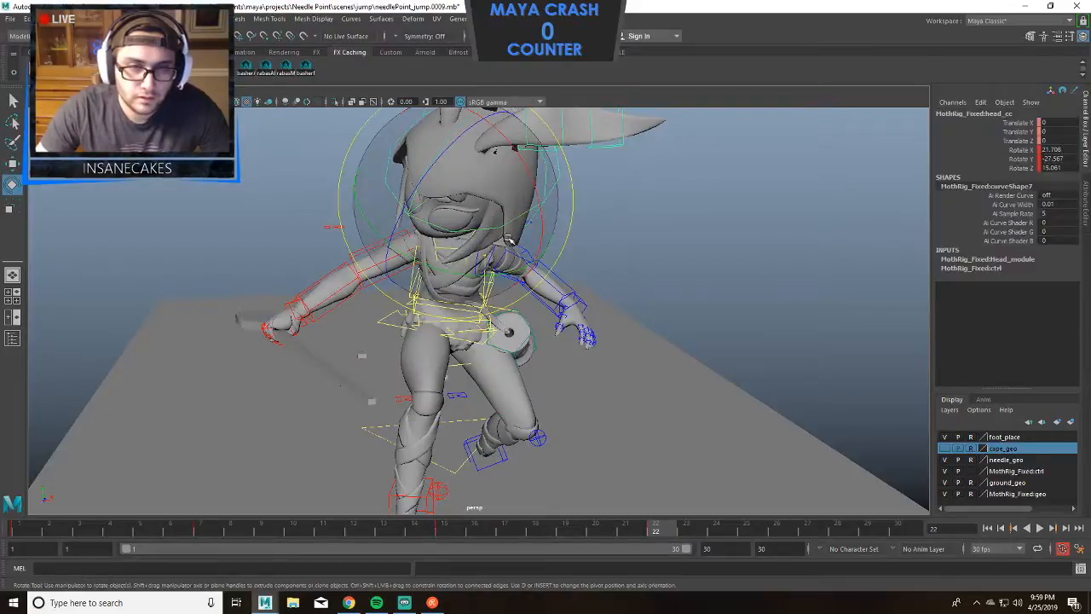
left_click_drag(510, 240, 580, 306)
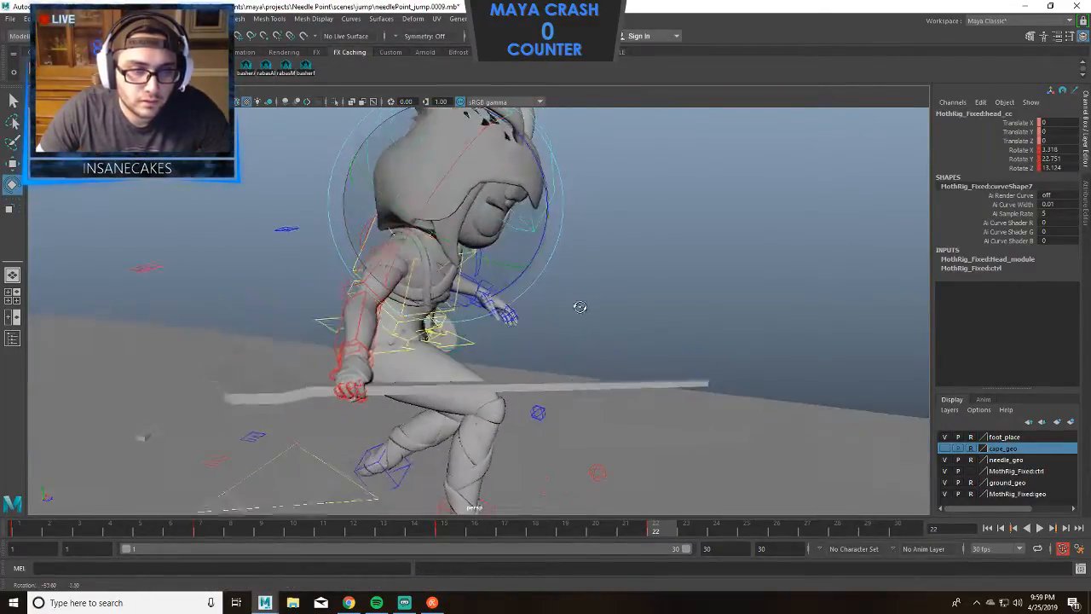
left_click_drag(527, 177, 532, 194)
scroll(558, 279, "down", 3)
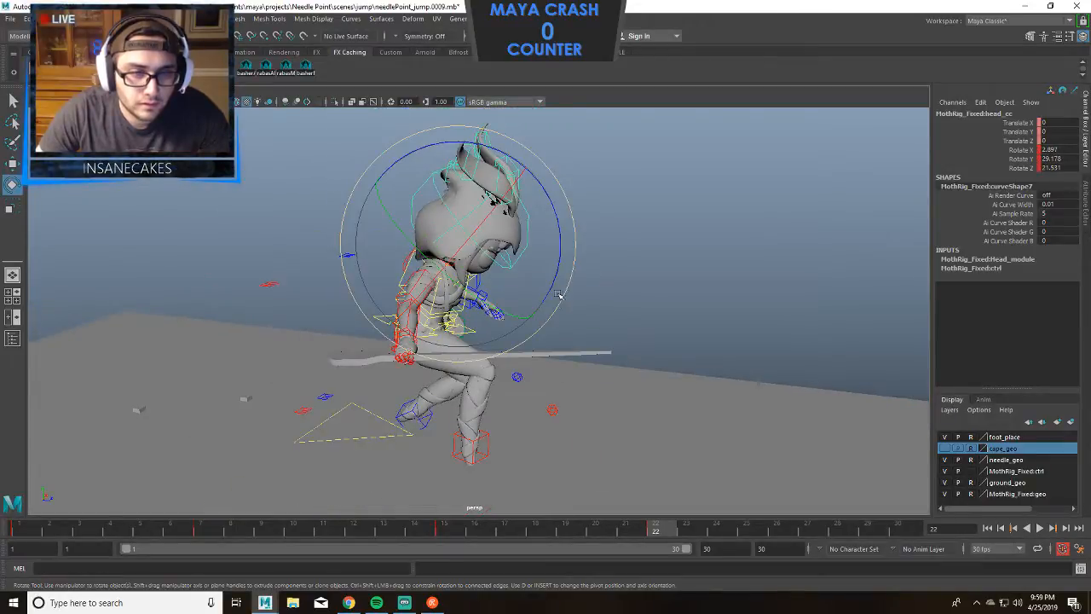
Rotate the left leg IK control to about 51.6, 10.0 and 11.2, and key its rotation at frame 22.
left_click_drag(560, 302, 584, 329, "alt")
left_click(410, 436)
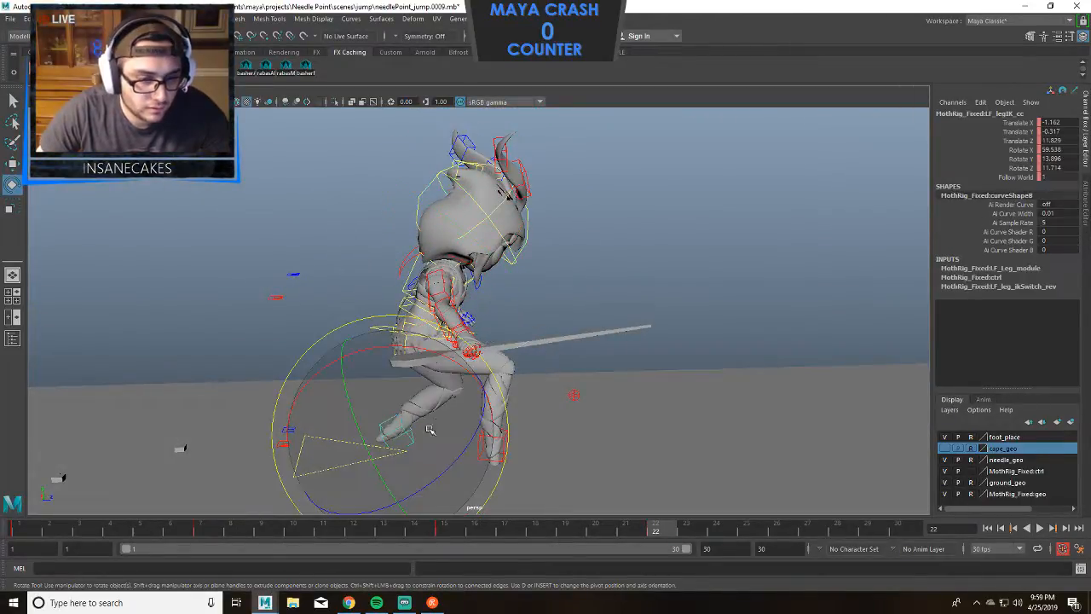
left_click_drag(431, 431, 442, 387)
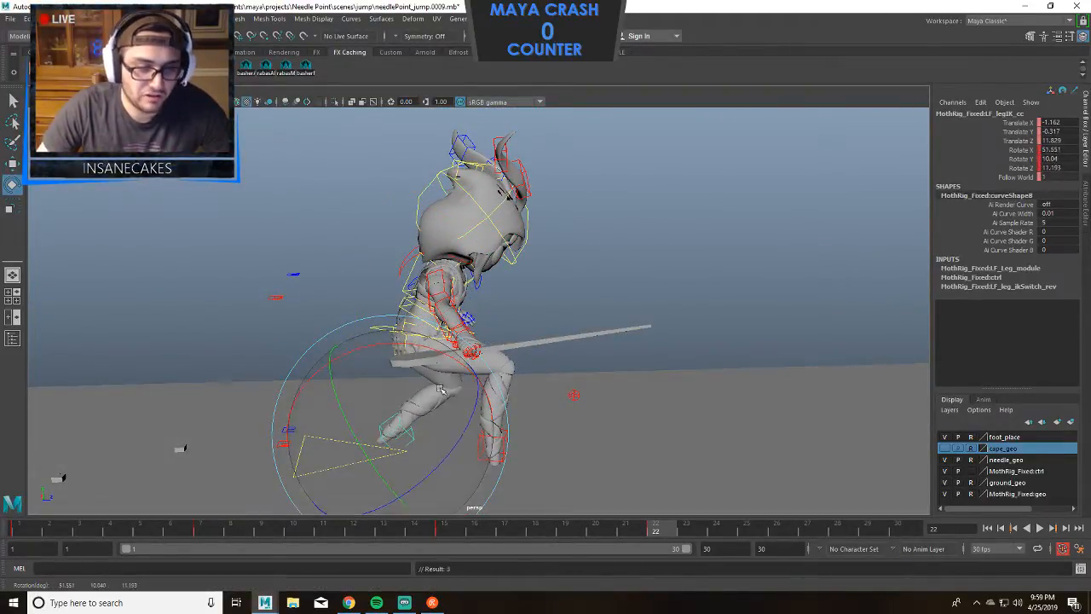
key("shift+e")
Rotate the pelvis control to about -7.5 in Z at frame 22.
scroll(483, 357, "up", 5)
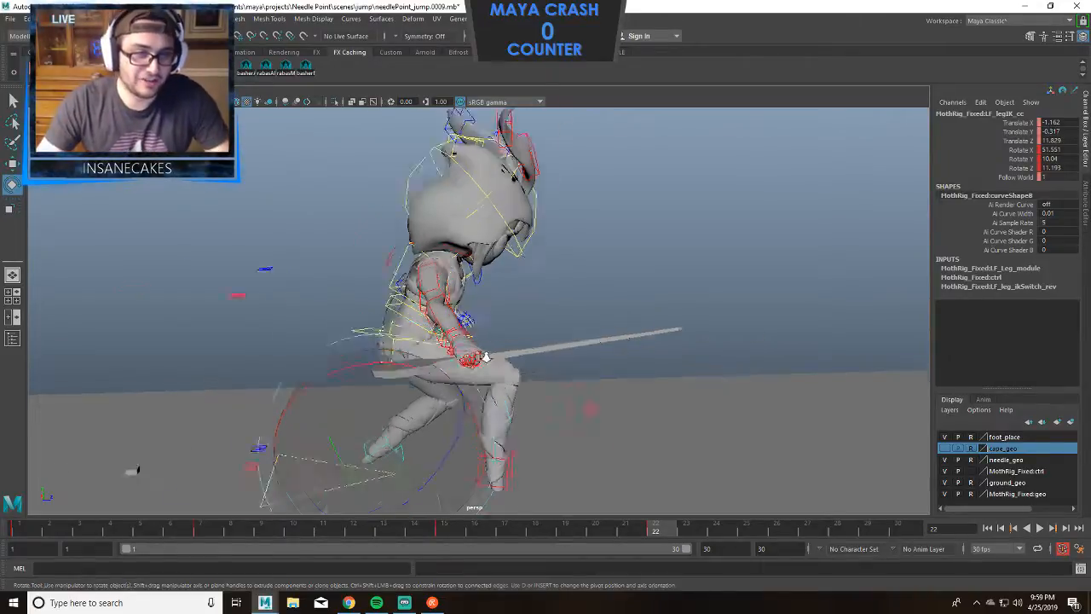
left_click_drag(509, 351, 415, 314, "alt")
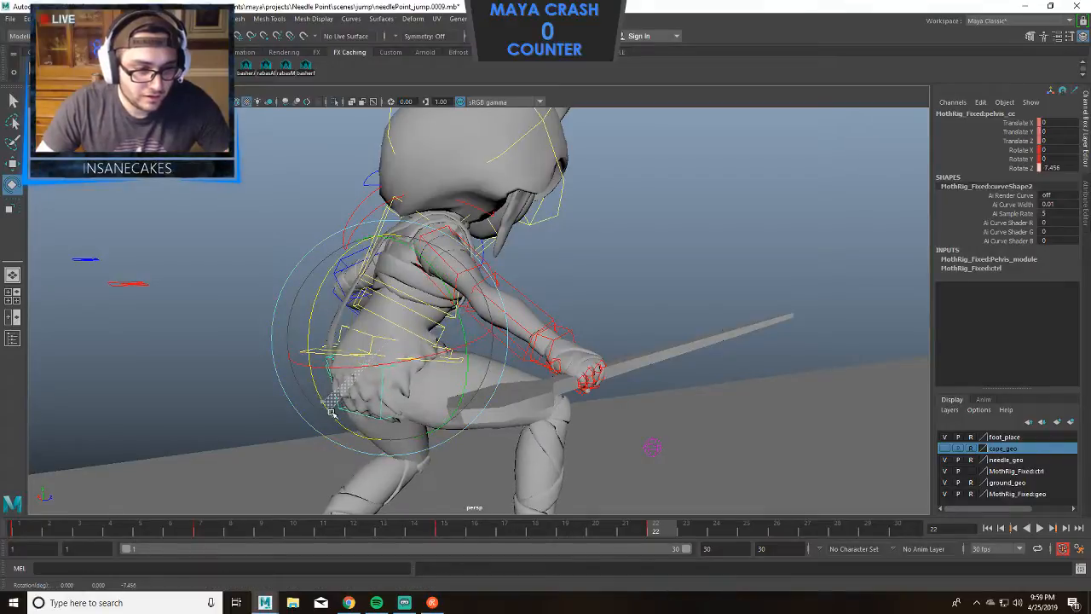
left_click(544, 271)
Bend the lower spine control forward and rotate the second spine control to about -16.1, 0.5 and 37.5.
left_click(371, 336)
left_click_drag(438, 250, 459, 262)
left_click(548, 265)
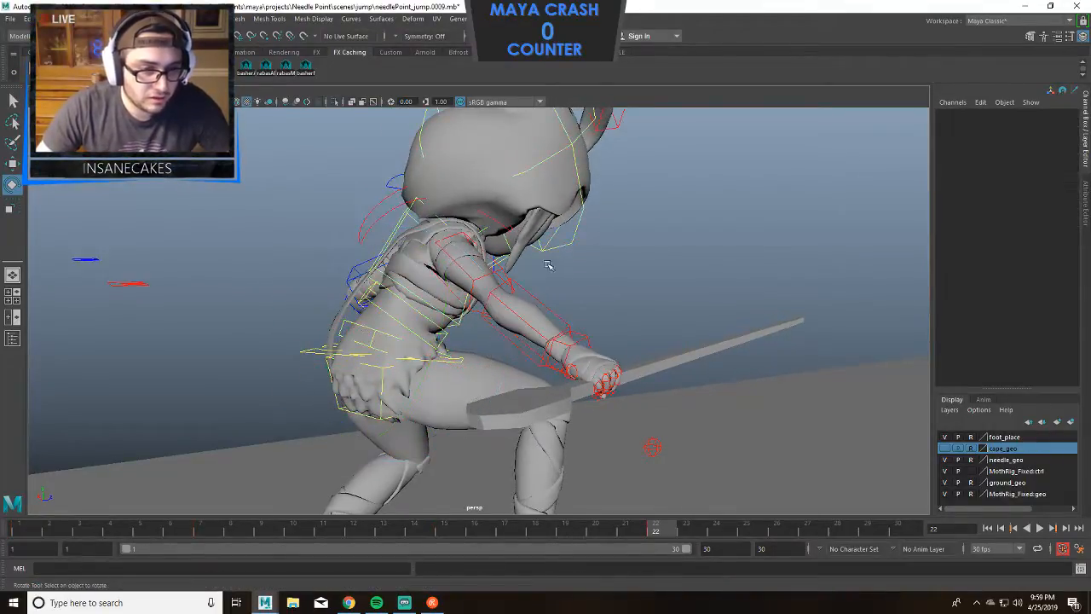
left_click(375, 282)
left_click_drag(372, 231, 415, 215)
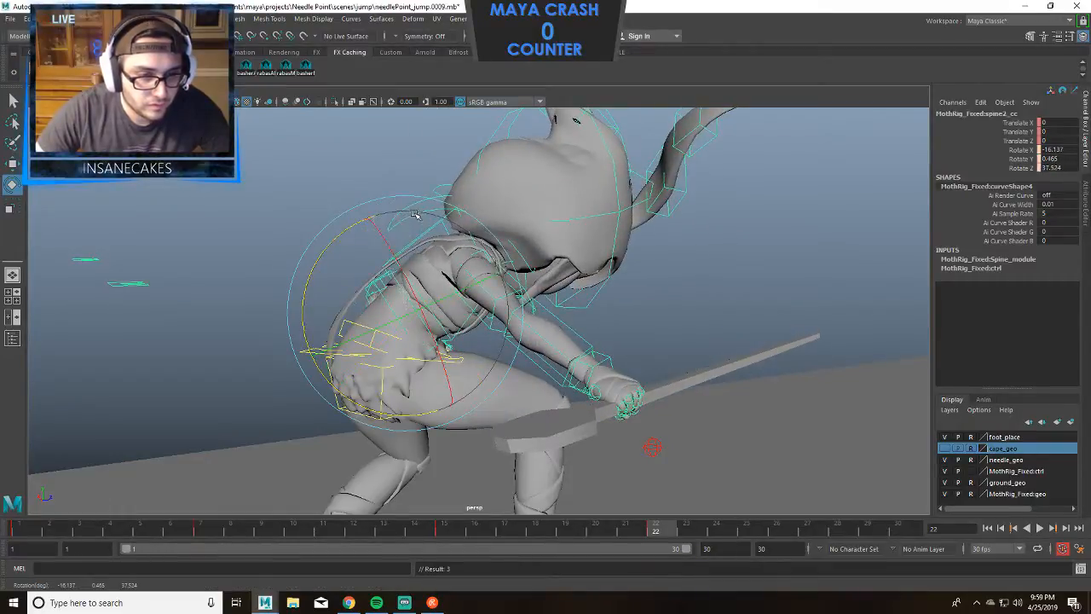
left_click(667, 248)
Lift the head by rotating its control to about 6.5, 23.4 and -12.4 in X, Y and Z.
left_click_drag(668, 247, 568, 228, "alt")
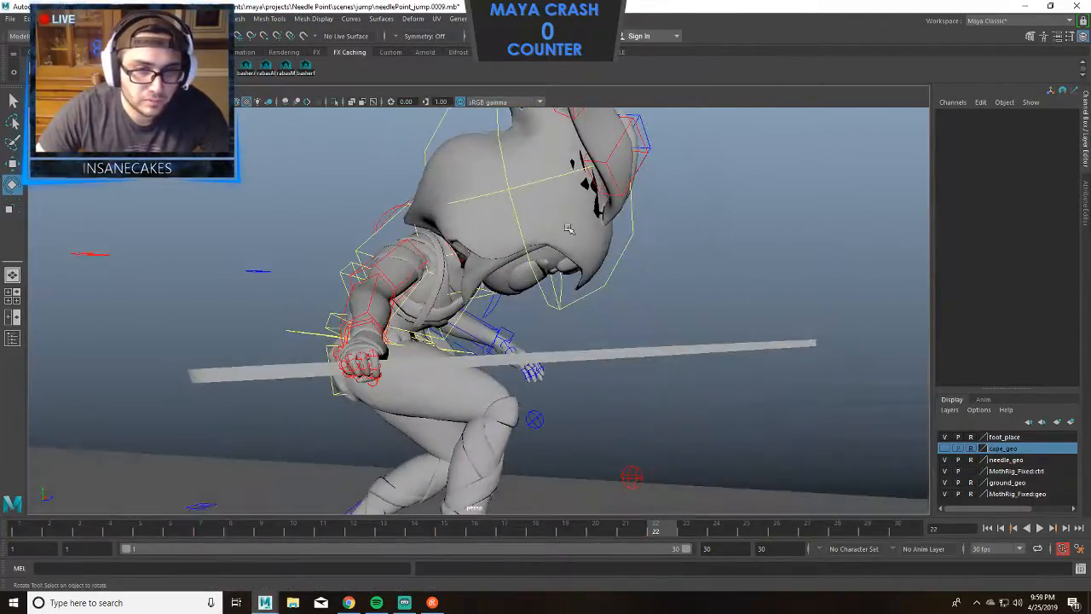
left_click(568, 175)
left_click_drag(568, 174, 535, 213)
left_click_drag(672, 181, 736, 300, "alt")
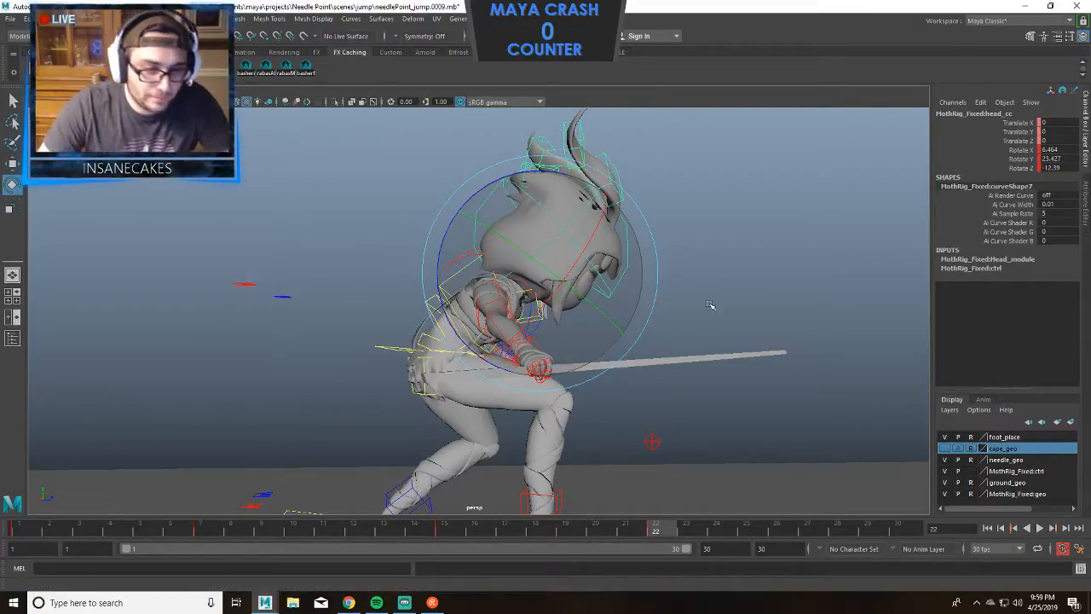
Tilt the pelvis control slightly sideways at frame 22.
left_click_drag(708, 307, 638, 180, "alt")
left_click(688, 216)
left_click(515, 339)
left_click_drag(511, 398, 540, 397)
left_click_drag(673, 259, 570, 221, "alt")
left_click(570, 222)
Reset the right leg pole vector control's Translate X, Y and Z to 0.
left_click_drag(470, 271, 466, 321, "alt")
left_click(464, 324)
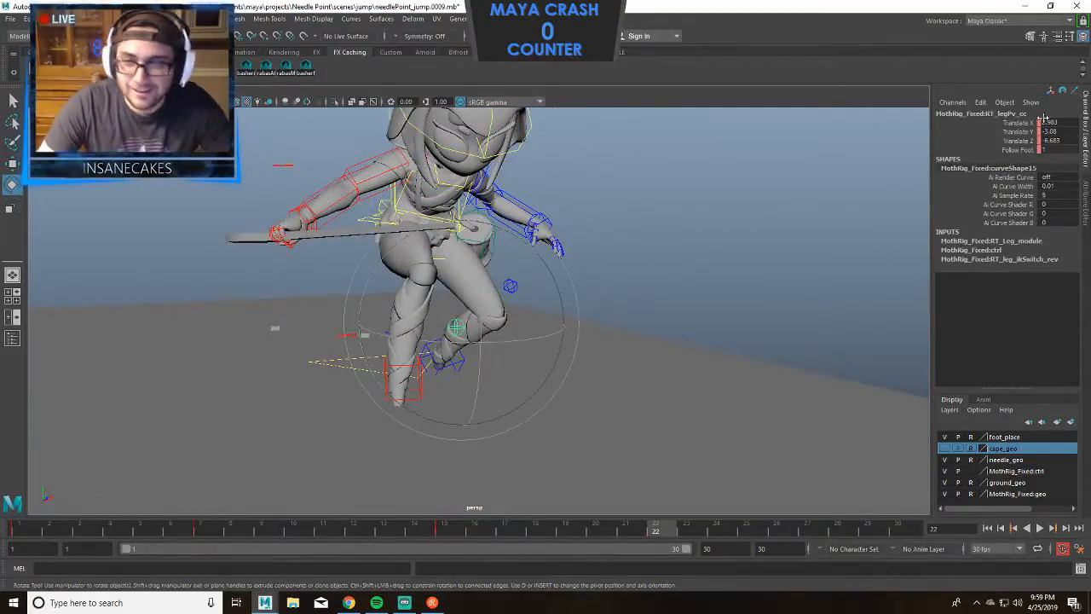
left_click_drag(1047, 123, 1045, 141)
type("0")
key("Return")
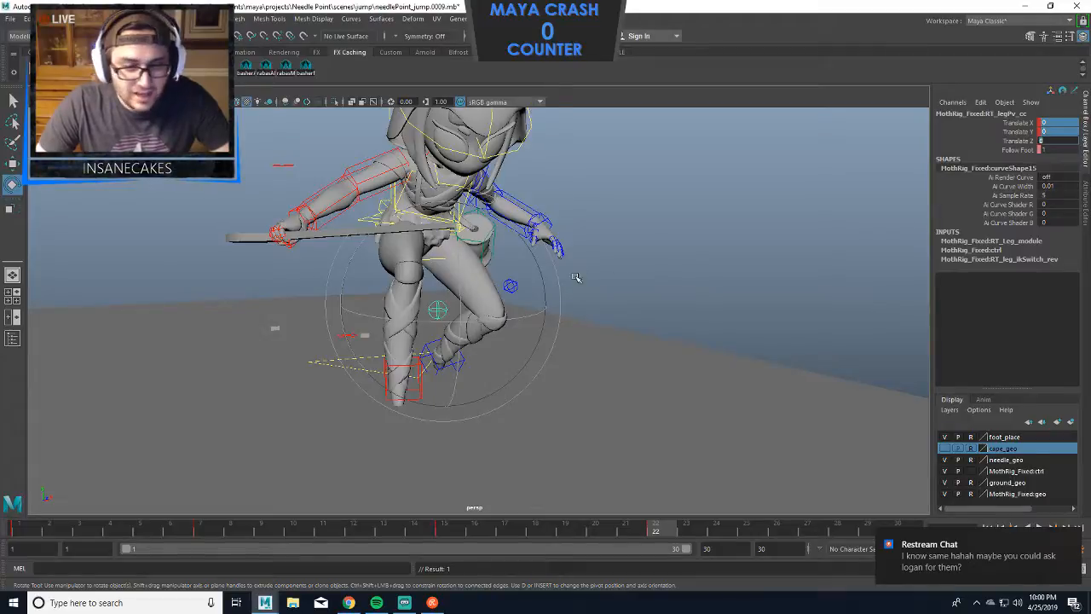
Rotate the left leg IK control to about 58.7, 9.4 and -4.9 in X, Y and Z.
mouse_move(578, 277)
left_mouse_down("alt")
mouse_move(563, 293)
mouse_move(579, 277)
left_mouse_up("alt")
left_click(534, 295)
key("w")
left_click(574, 341)
left_click(529, 372)
key("e")
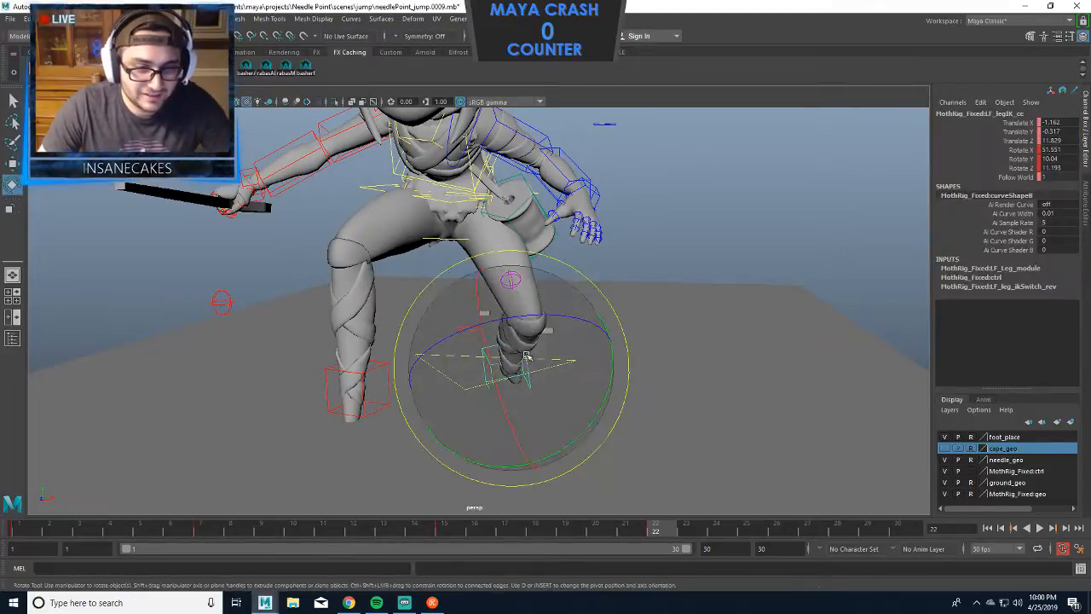
left_click_drag(528, 358, 556, 349)
Rotate the pelvis control to about -3.9, -5.1 and -11.0 in X, Y and Z.
left_click_drag(594, 302, 705, 186, "alt")
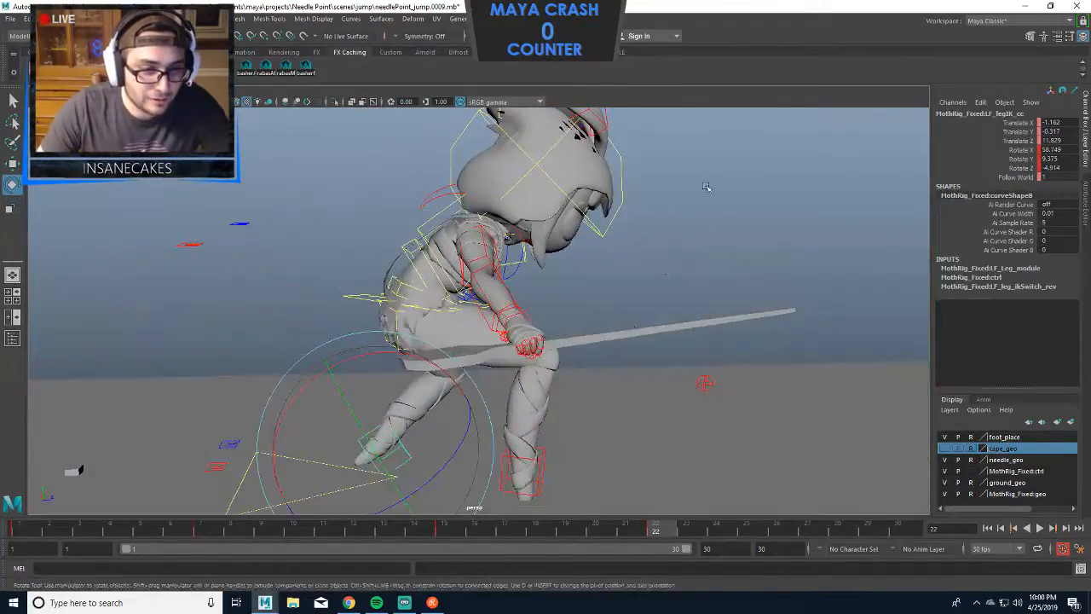
left_click(706, 186)
left_click(401, 346)
left_click_drag(361, 230, 367, 210)
scroll(537, 192, "down", 1)
middle_click_drag(548, 187, 549, 218, "alt")
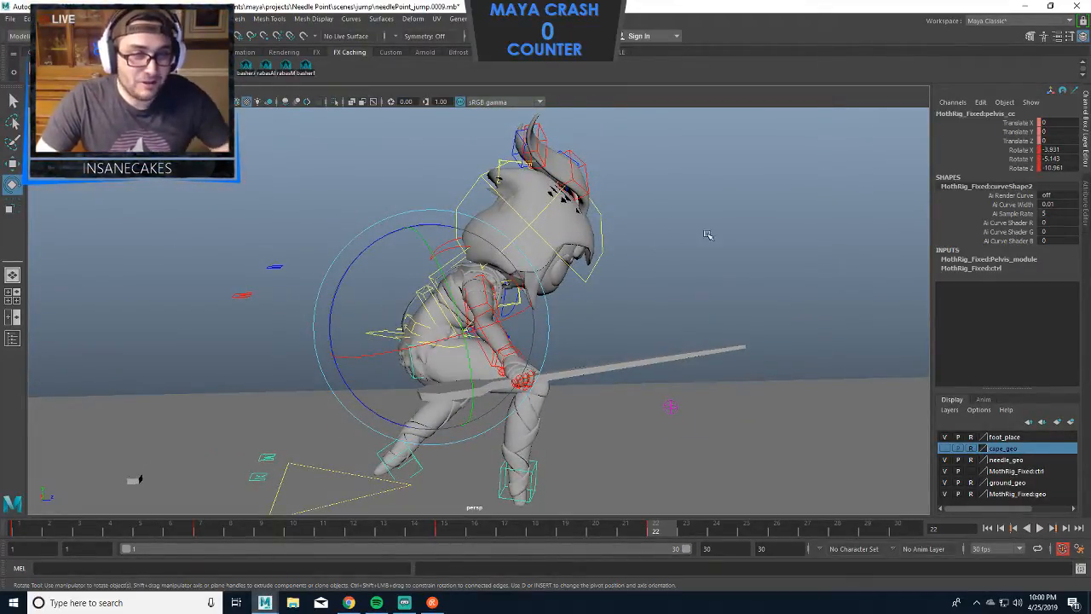
Rotate the chest control to about 3.4 in Z at frame 22.
scroll(671, 224, "up", 1)
mouse_move(564, 297)
middle_mouse_down("alt")
mouse_move(580, 237)
mouse_move(568, 277)
middle_mouse_up("alt")
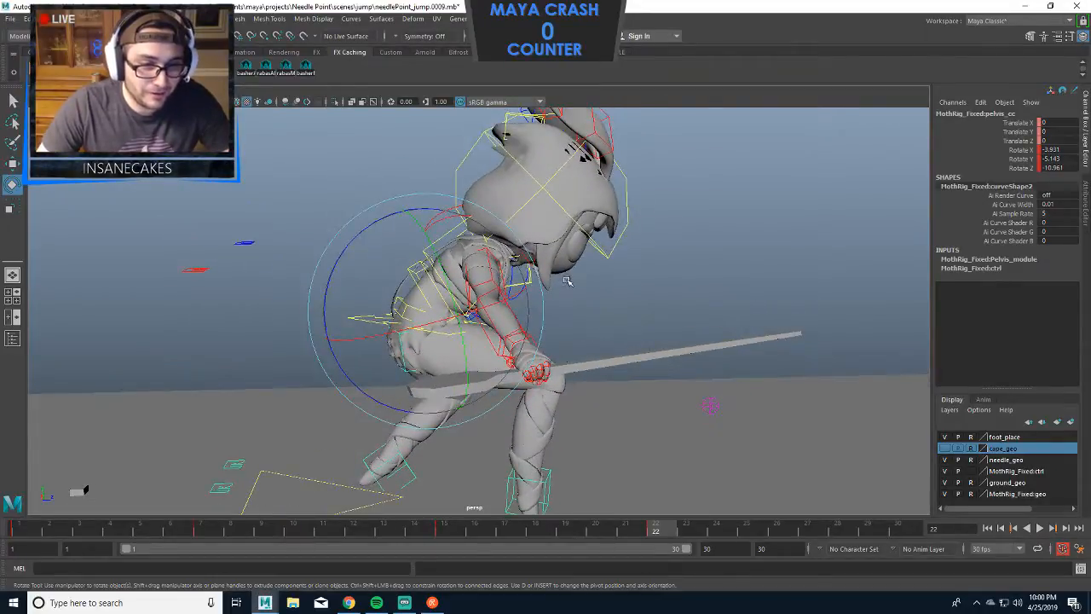
scroll(569, 278, "up", 2)
middle_click_drag(483, 267, 569, 246, "alt")
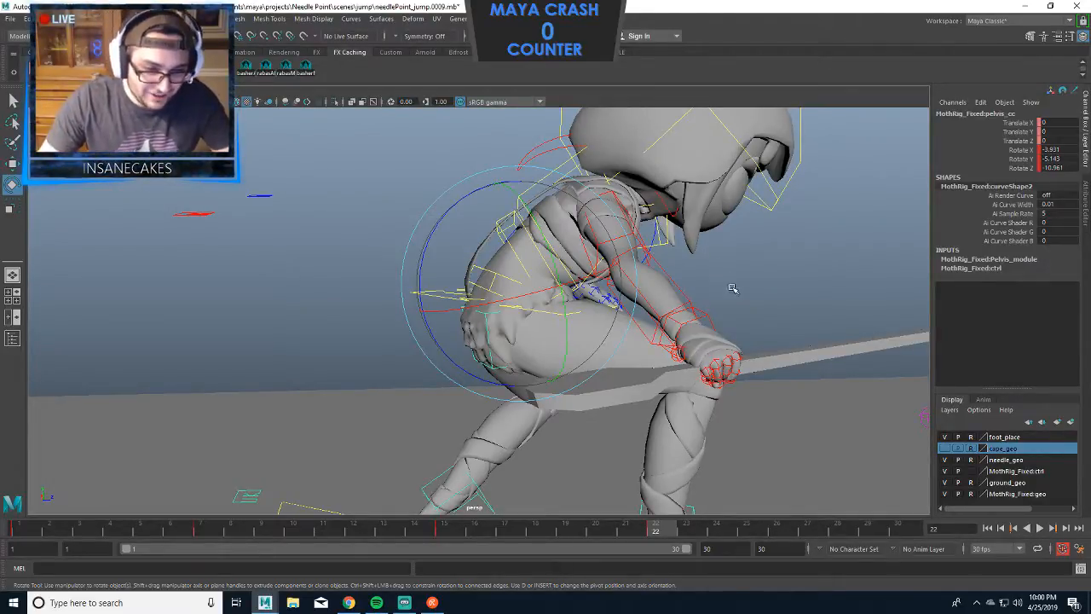
middle_click_drag(732, 288, 703, 317, "alt")
left_click(771, 288)
left_click(506, 244)
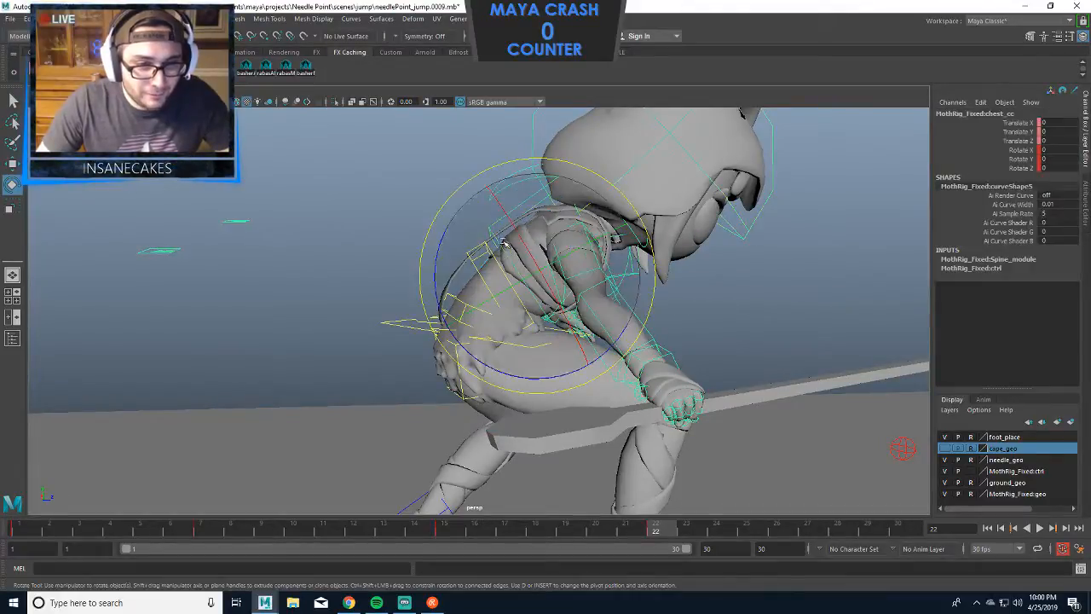
right_click_drag(536, 171, 619, 277, "alt")
left_click_drag(631, 340, 625, 344)
right_click_drag(780, 311, 725, 289, "alt")
left_click_drag(724, 288, 622, 298, "alt")
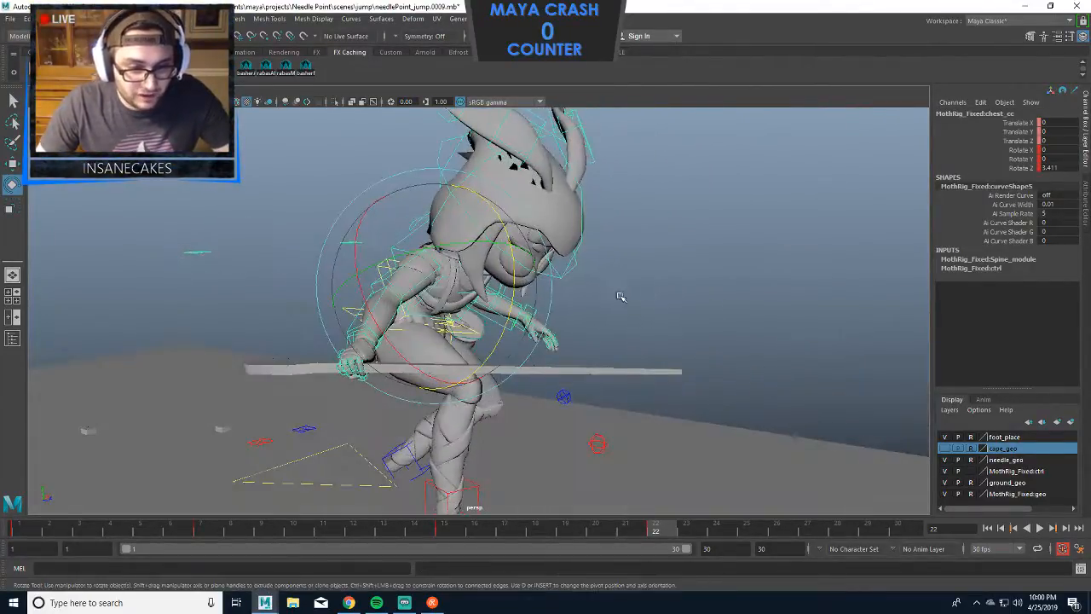
Refine the left foot by rotating the left leg IK control to about 51.6, 3.0 and -4.6.
right_click_drag(622, 298, 583, 304, "alt")
left_click_drag(583, 304, 528, 273, "alt")
left_click(518, 410)
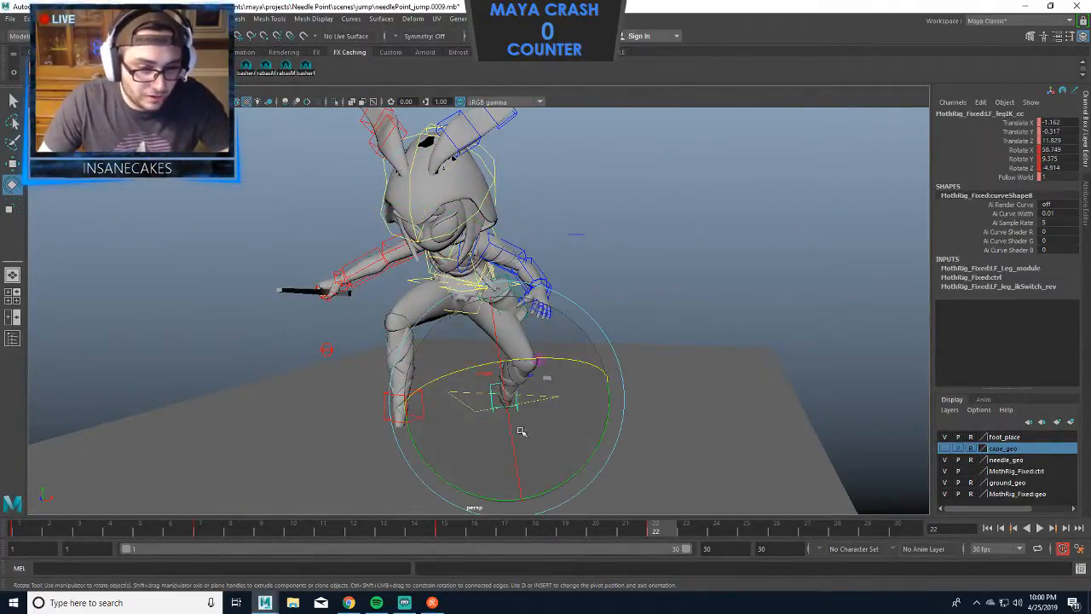
left_click_drag(491, 480, 443, 473)
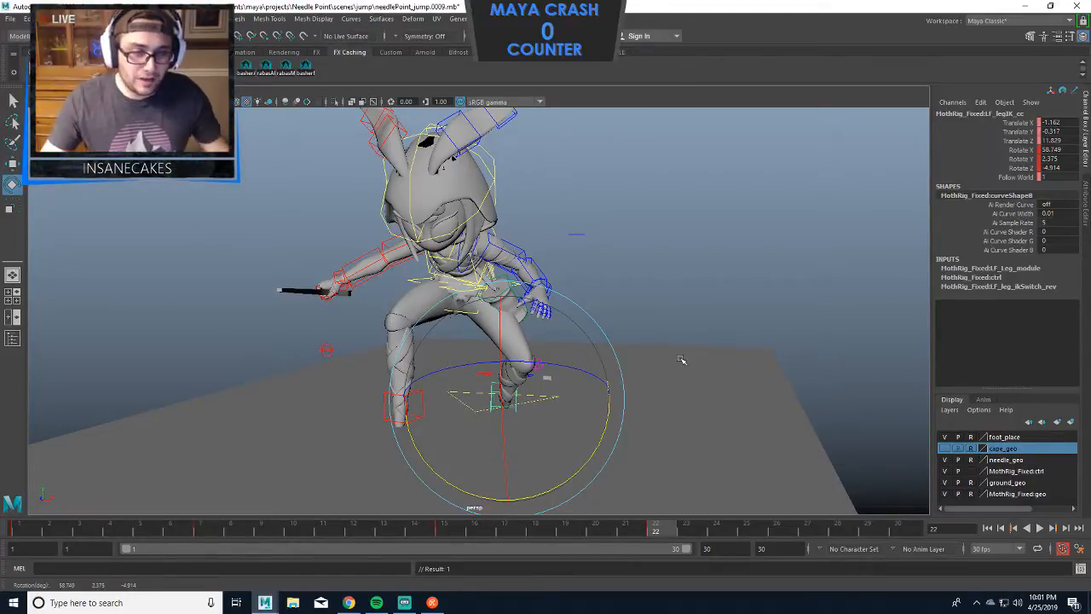
left_click_drag(591, 336, 672, 344, "alt")
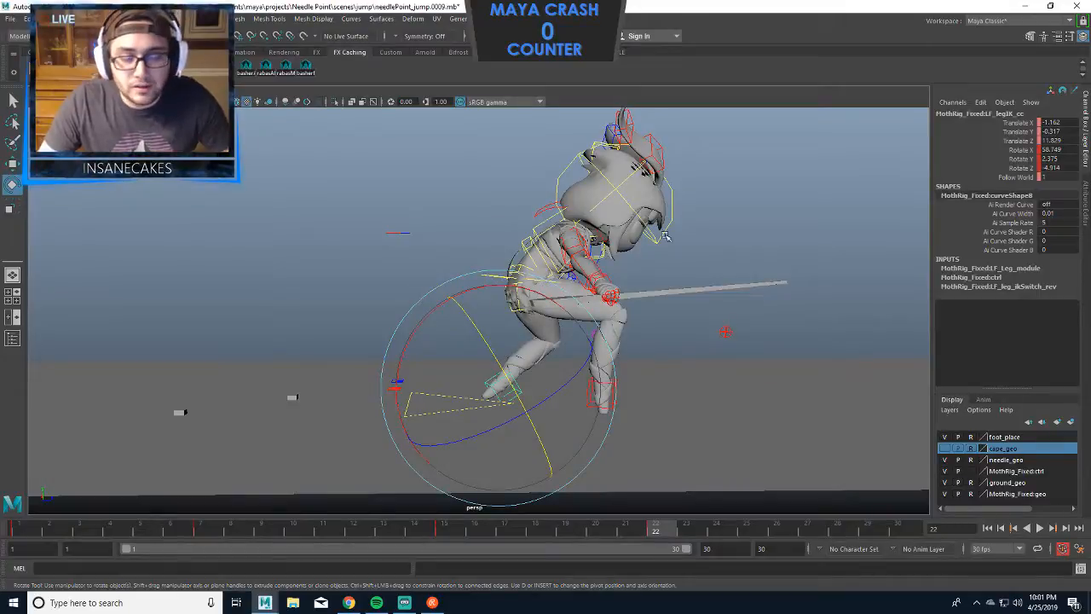
scroll(656, 260, "up", 4)
middle_click_drag(656, 260, 615, 249, "alt")
left_click_drag(492, 316, 478, 313)
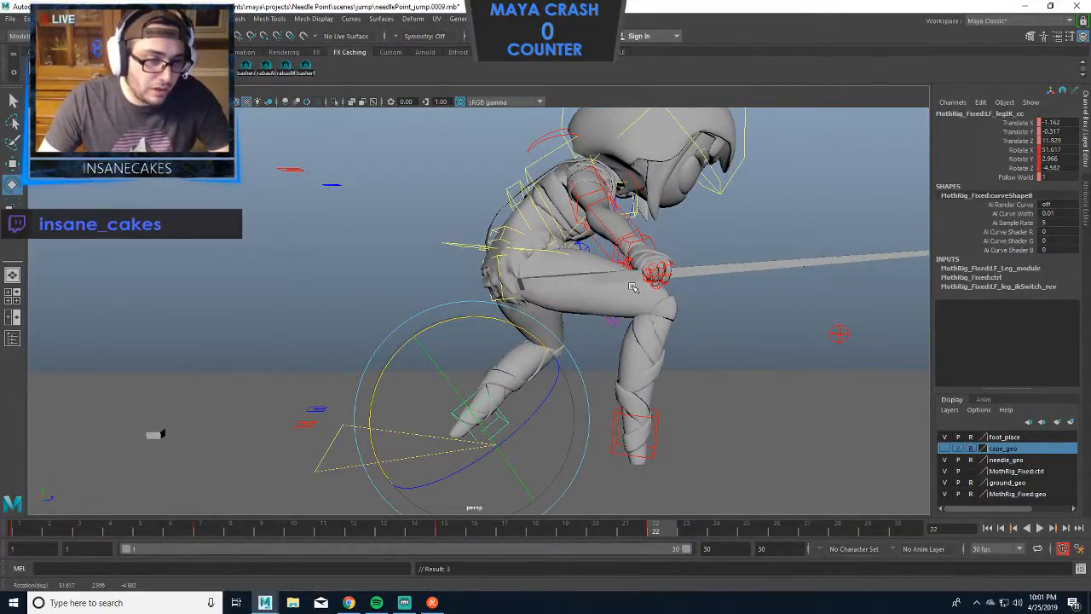
Move the left leg pole vector control outward so the left knee points away from the body.
left_click_drag(602, 285, 523, 277, "alt")
middle_click_drag(697, 303, 714, 221, "alt")
left_click(608, 230)
key("w")
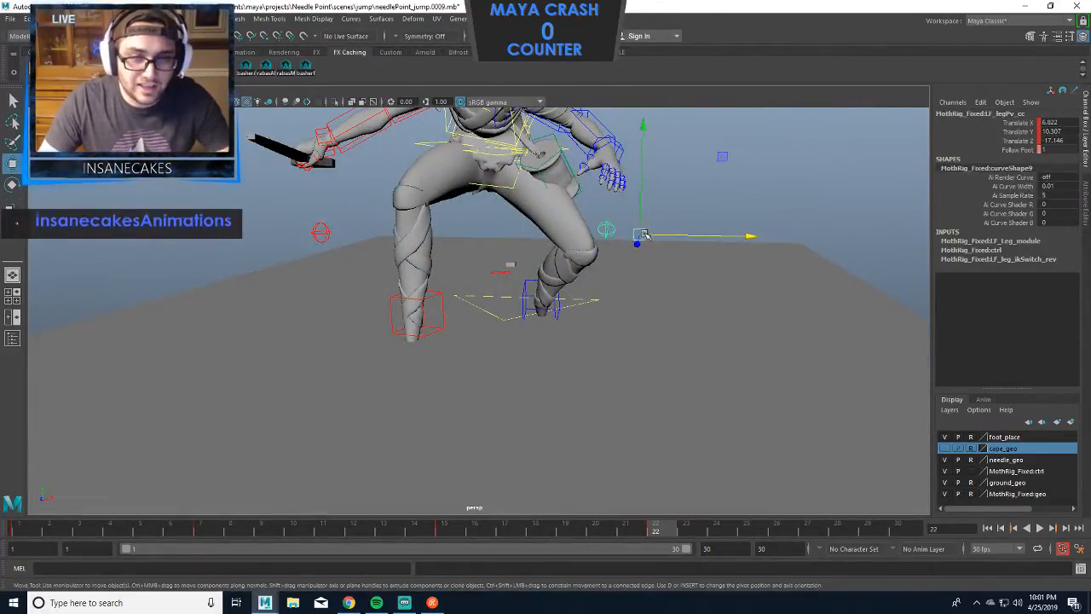
left_click_drag(640, 238, 620, 258)
Move the spool control away from the left thigh and rotate it to about 25.7, -9.7 and -3.4.
left_click_drag(685, 219, 425, 243, "alt")
left_click(418, 242)
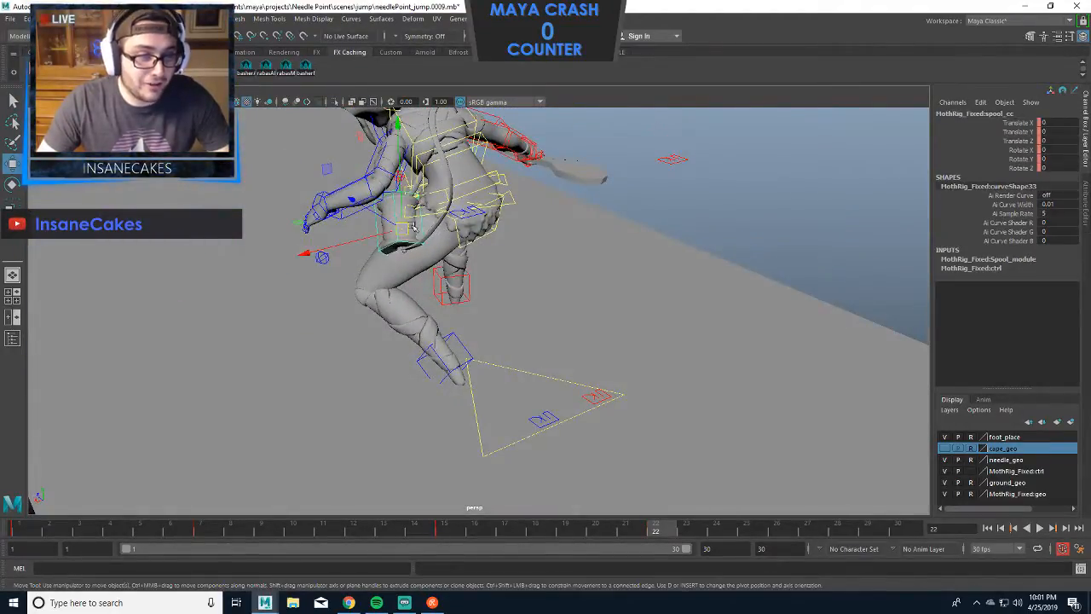
left_click_drag(401, 174, 394, 154)
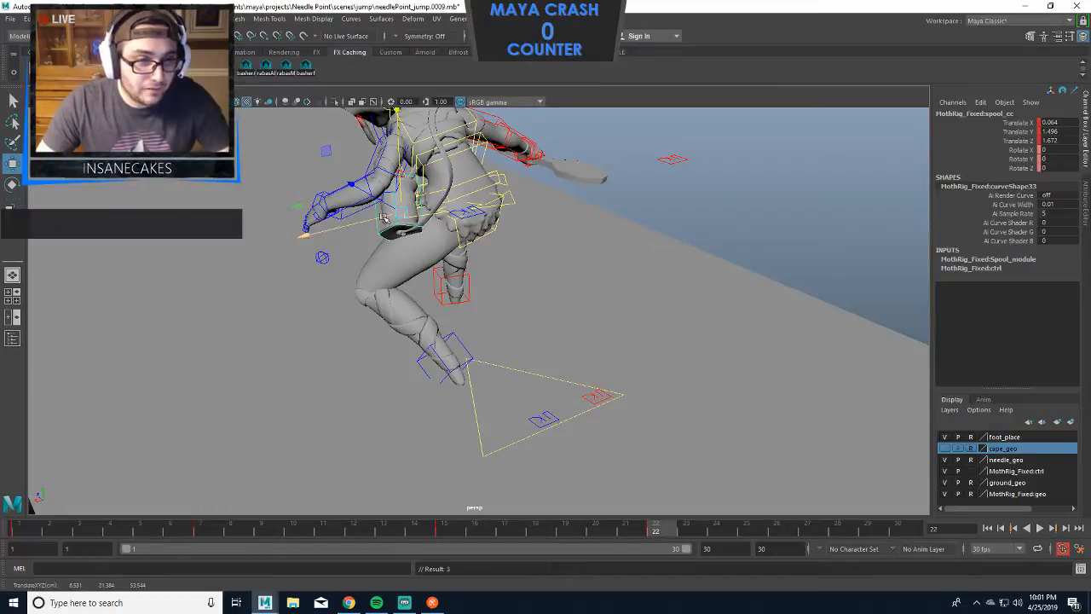
left_click_drag(385, 219, 375, 219)
key("e")
left_click_drag(436, 259, 523, 180)
key("w")
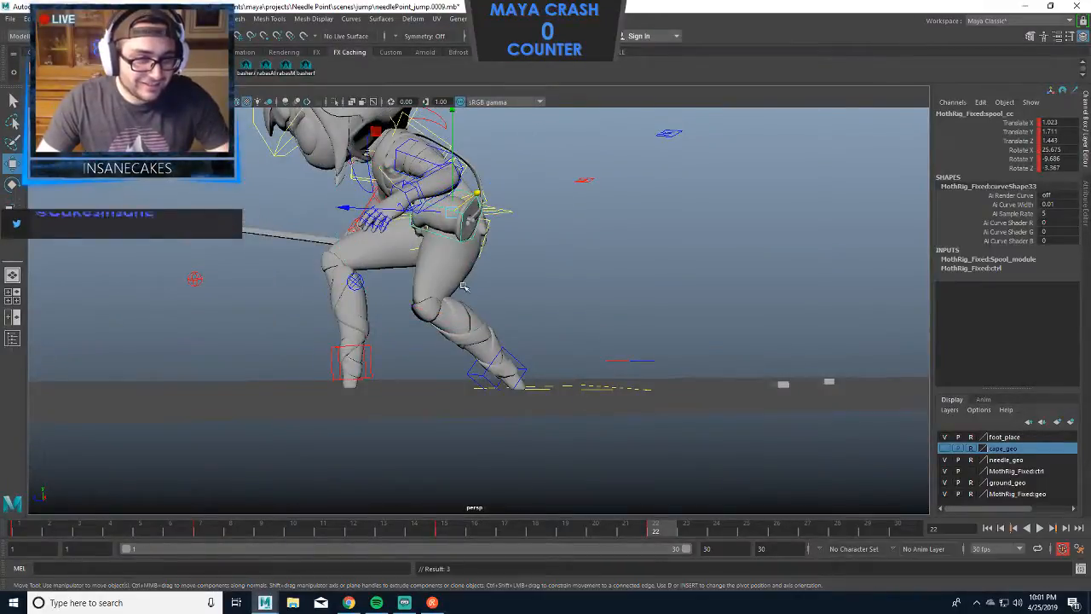
left_click_drag(451, 120, 450, 135)
Select the head control and examine the frame 22 pose from several sides.
left_click_drag(549, 192, 404, 215, "alt")
left_click_drag(601, 211, 699, 224, "alt")
left_click(592, 203)
key("e")
middle_click_drag(738, 227, 645, 218, "alt")
middle_click_drag(642, 259, 606, 278, "alt")
scroll(594, 286, "up", 4)
left_click_drag(594, 286, 738, 192, "alt")
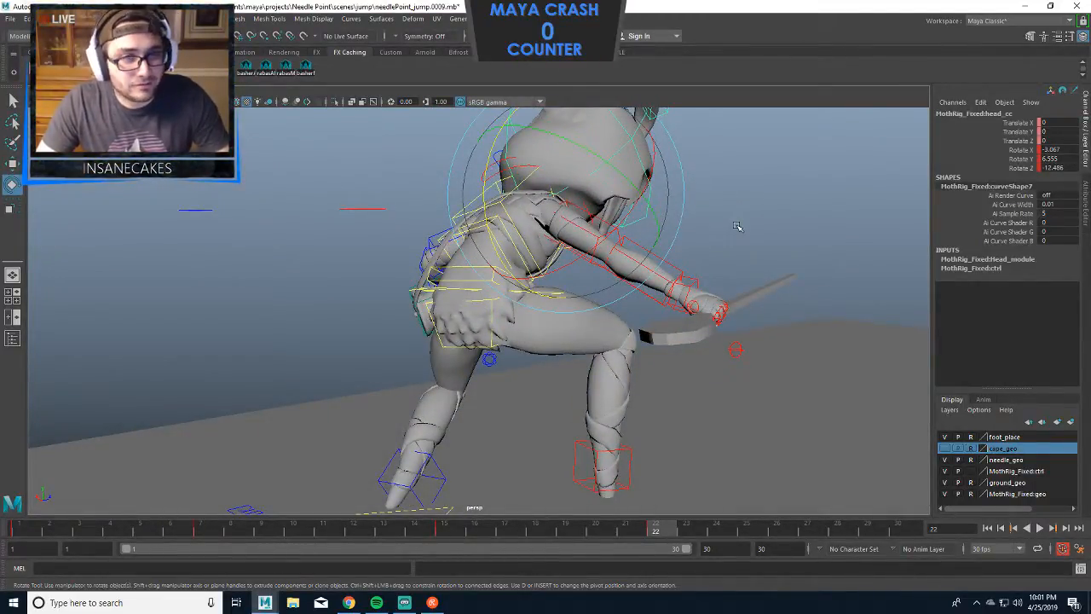
Rotate the center-of-gravity control to about 6.9, 1.1 and -1.1 at frame 22.
left_click_drag(714, 248, 471, 317, "alt")
left_click(643, 273)
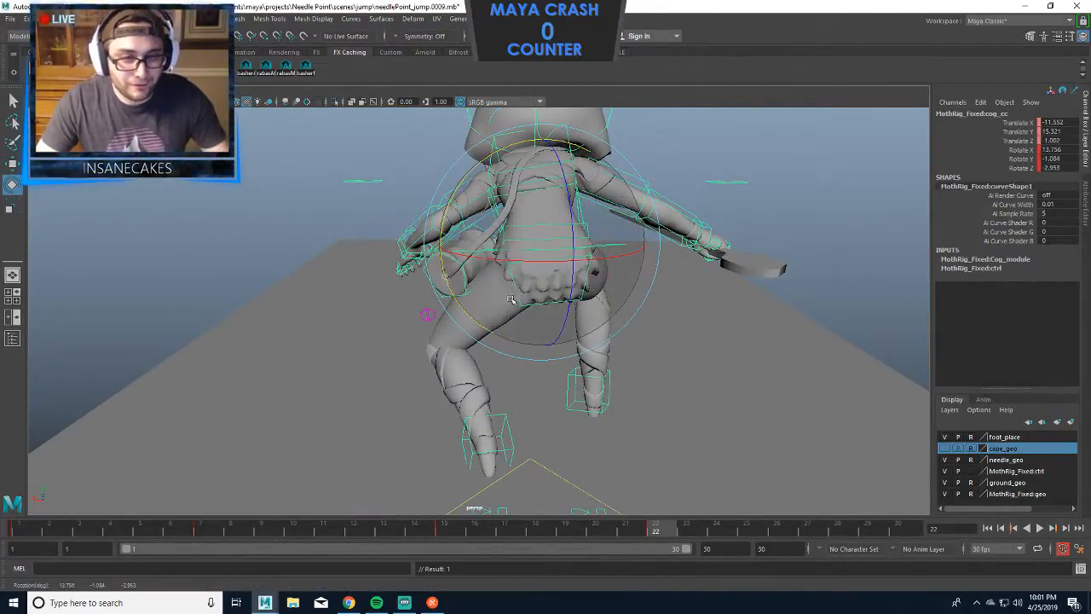
middle_click_drag(704, 184, 679, 244, "alt")
left_click_drag(618, 278, 689, 297, "alt")
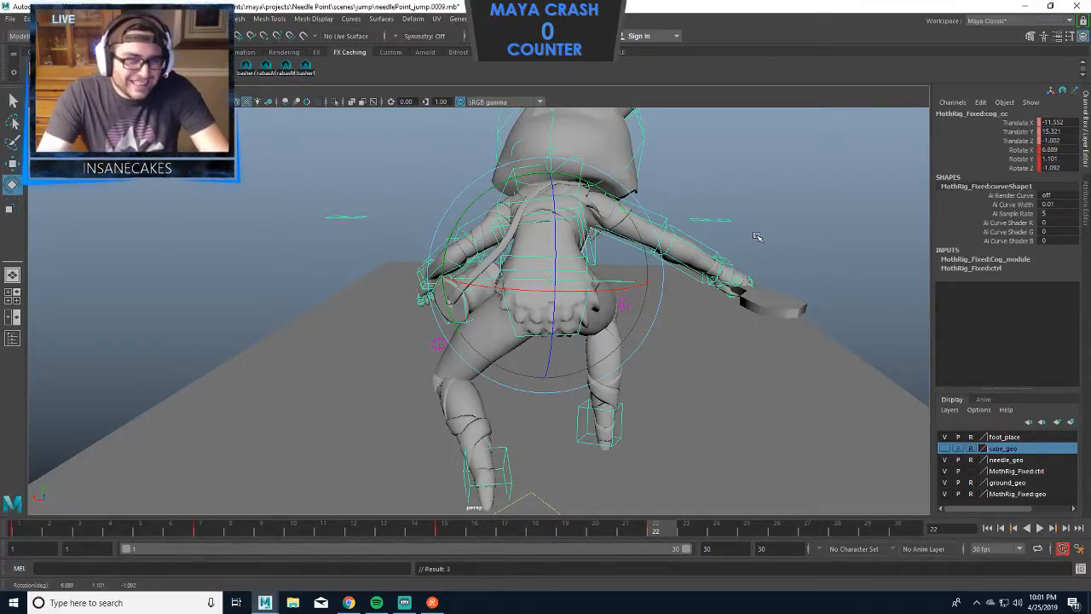
left_click(767, 200)
left_click(631, 282)
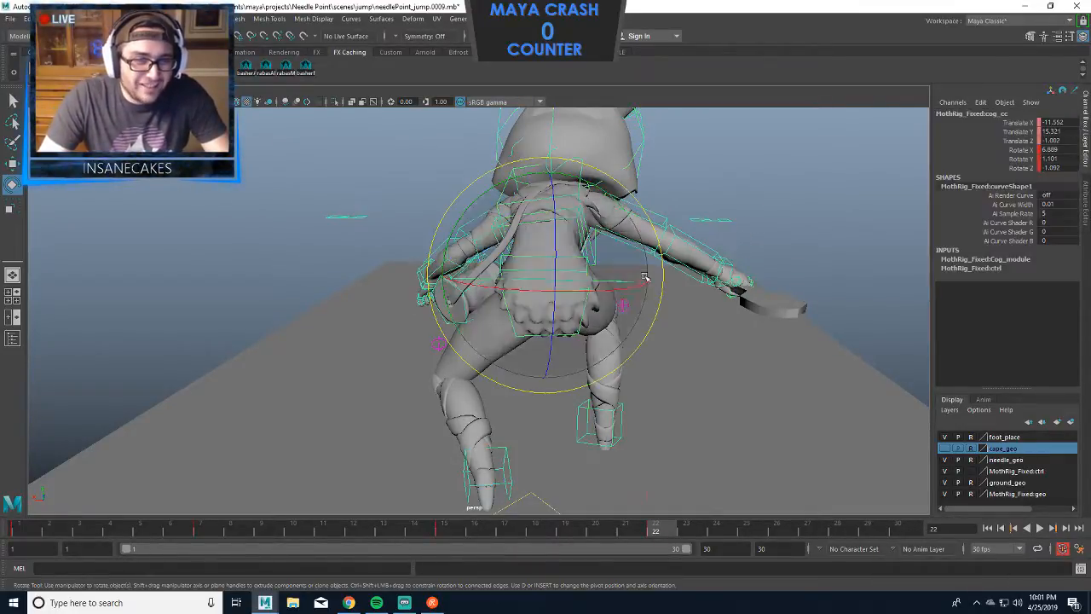
Move the left leg pole vector control to about 2.4, 11.4 and -14.3.
left_click_drag(803, 244, 535, 336, "alt")
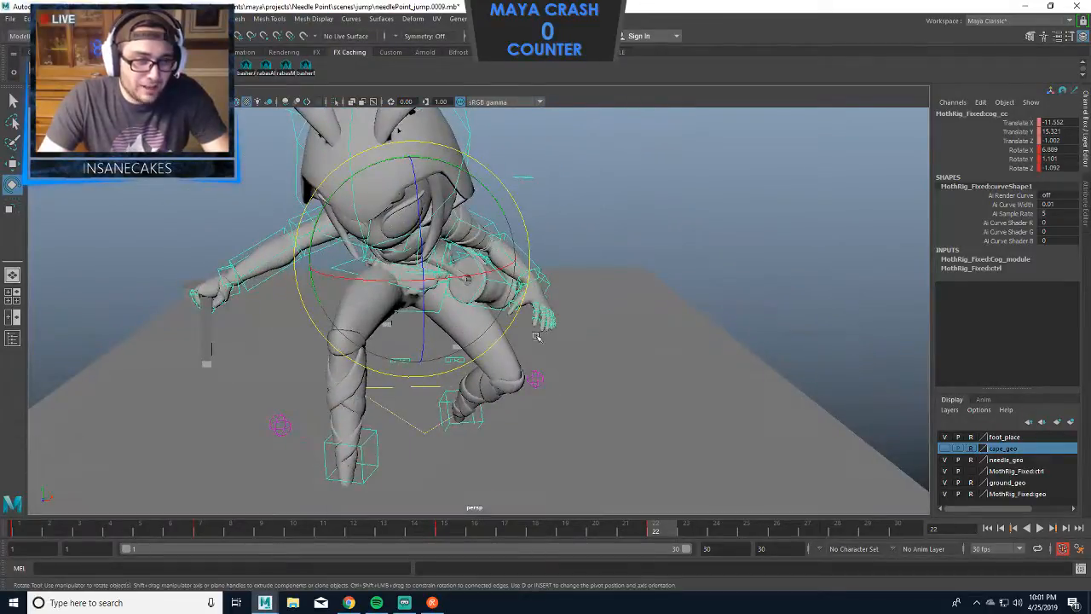
left_click(545, 382)
key("w")
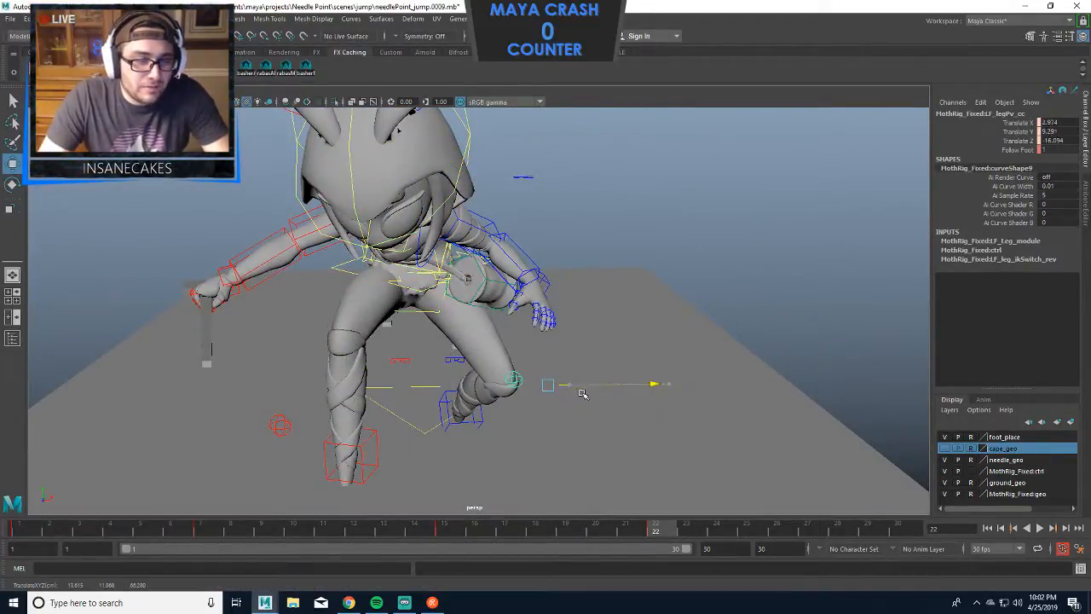
left_click_drag(554, 407, 561, 415)
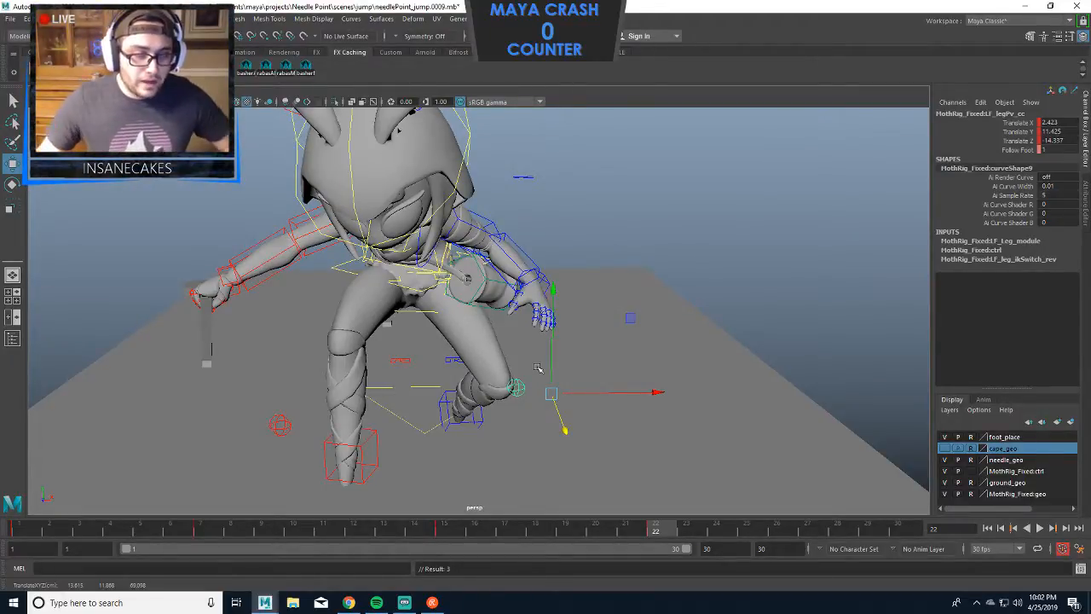
right_click_drag(655, 328, 645, 336, "alt")
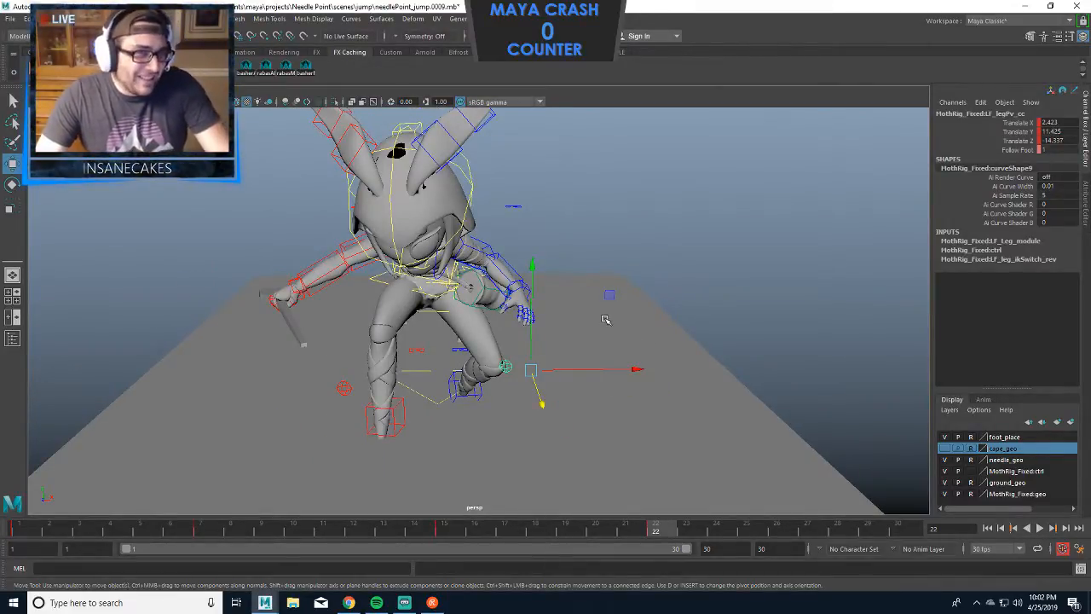
Rotate the base control of the left ear to adjust the ear's pose at frame 22.
mouse_move(559, 332)
left_mouse_down("alt")
mouse_move(586, 341)
mouse_move(554, 344)
left_mouse_up("alt")
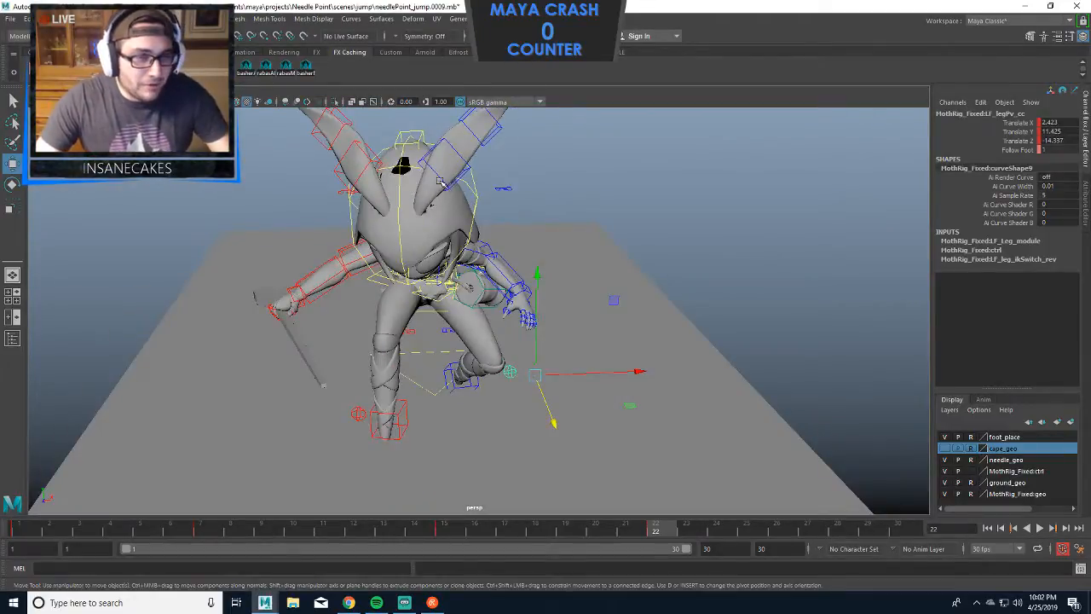
left_click(462, 189)
left_click(465, 189)
key("e")
left_click_drag(465, 192, 431, 202)
left_click_drag(464, 311, 498, 334, "alt")
left_click_drag(583, 181, 603, 218)
Rotate the pelvis control to about 12.5, -17.6 and -2.4 in X, Y and Z.
left_click_drag(680, 185, 816, 197, "alt")
left_click(543, 337)
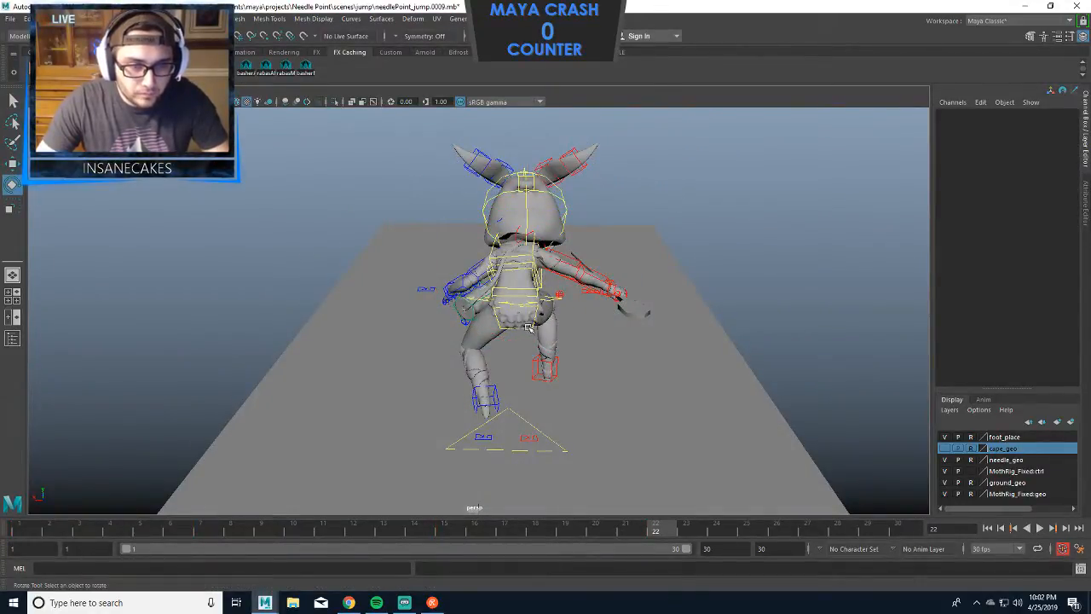
left_click(529, 326)
left_click_drag(581, 213, 628, 171)
mouse_move(586, 314)
left_mouse_down()
mouse_move(569, 335)
mouse_move(570, 313)
left_mouse_up()
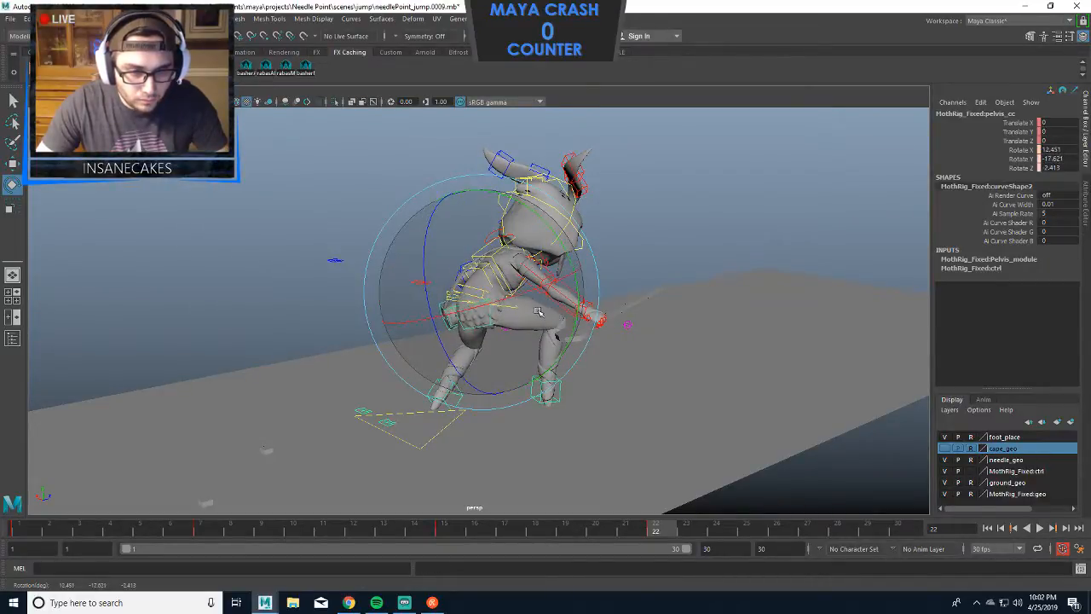
Examine the back and right arm up close and compare the frame 22 pose with the frame 15 key pose.
left_click_drag(637, 236, 729, 225, "alt")
scroll(729, 225, "up", 5)
left_click(698, 220)
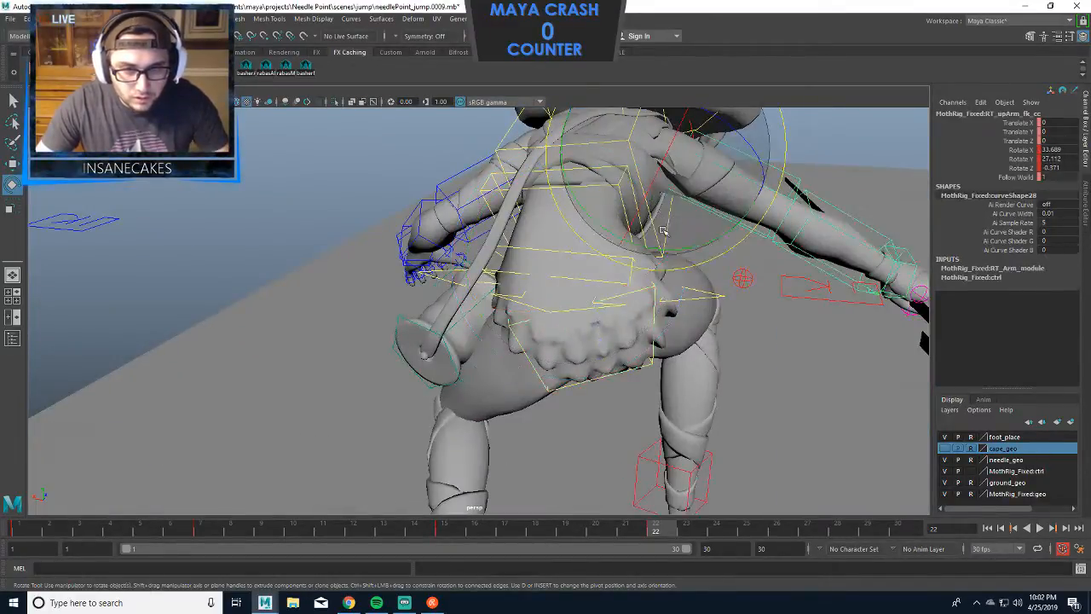
left_click(744, 284)
left_click(671, 155)
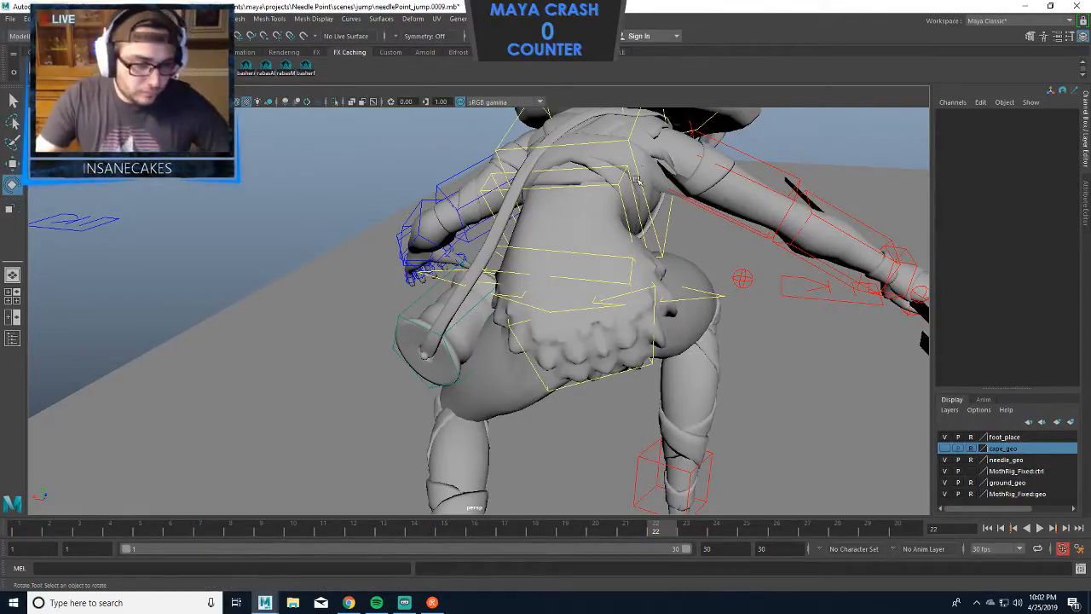
scroll(611, 190, "down", 8)
left_click_drag(599, 265, 533, 300, "alt")
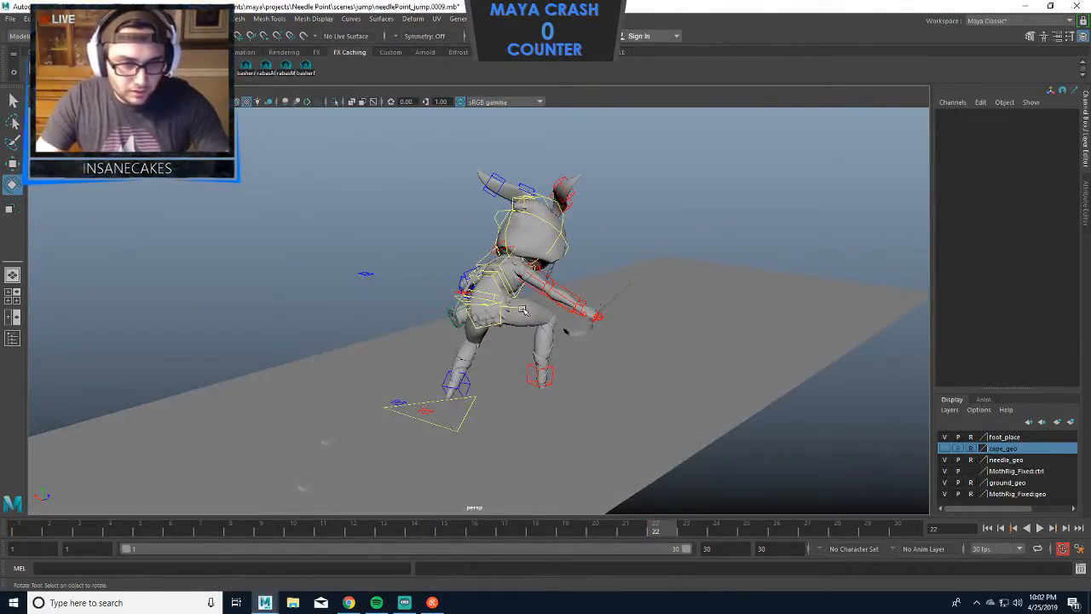
left_click(524, 311)
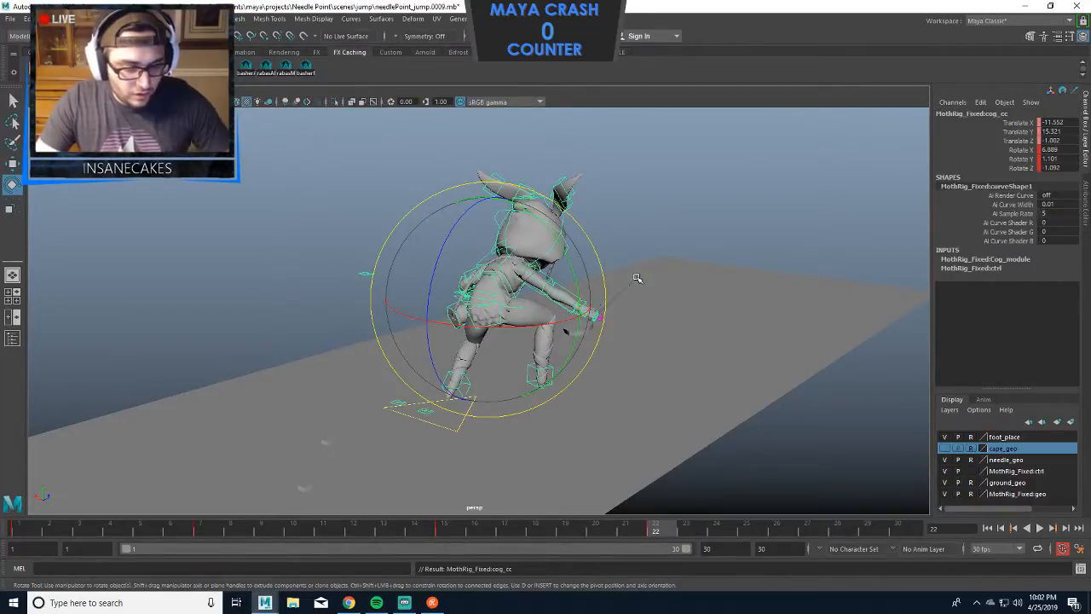
key("comma")
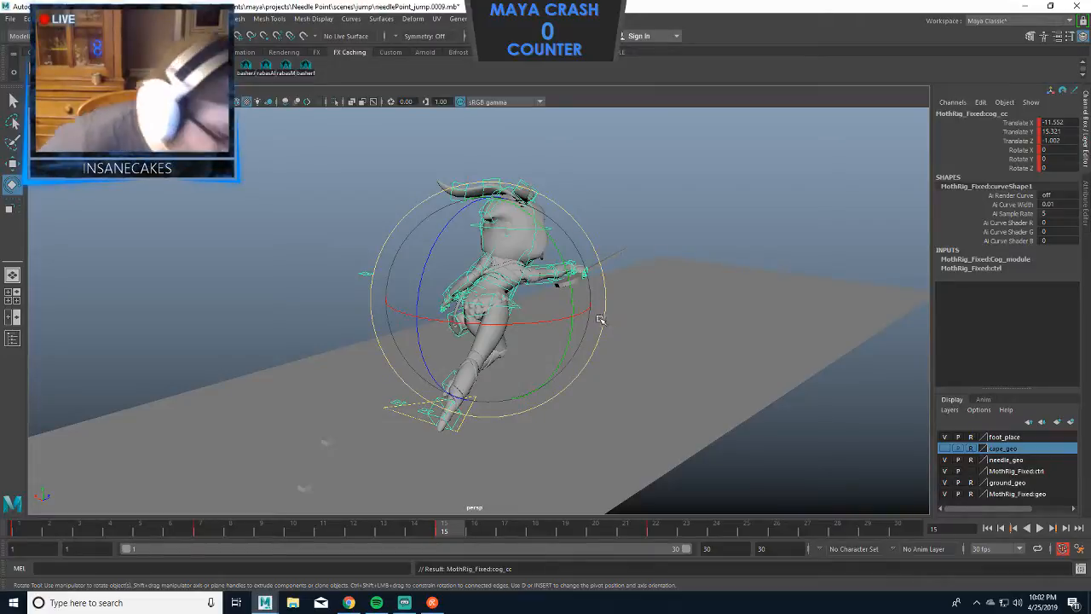
key("period")
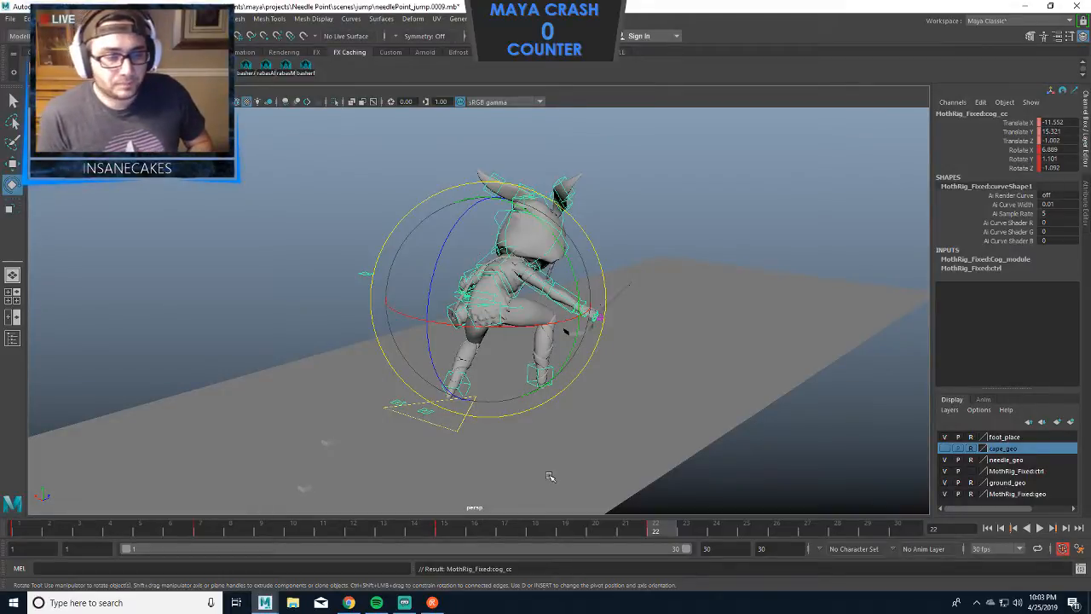
Raise the right leg IK control to about 1.6 in Translate Y.
left_click_drag(583, 388, 533, 378, "alt")
left_click(572, 381)
left_click(535, 368)
key("w")
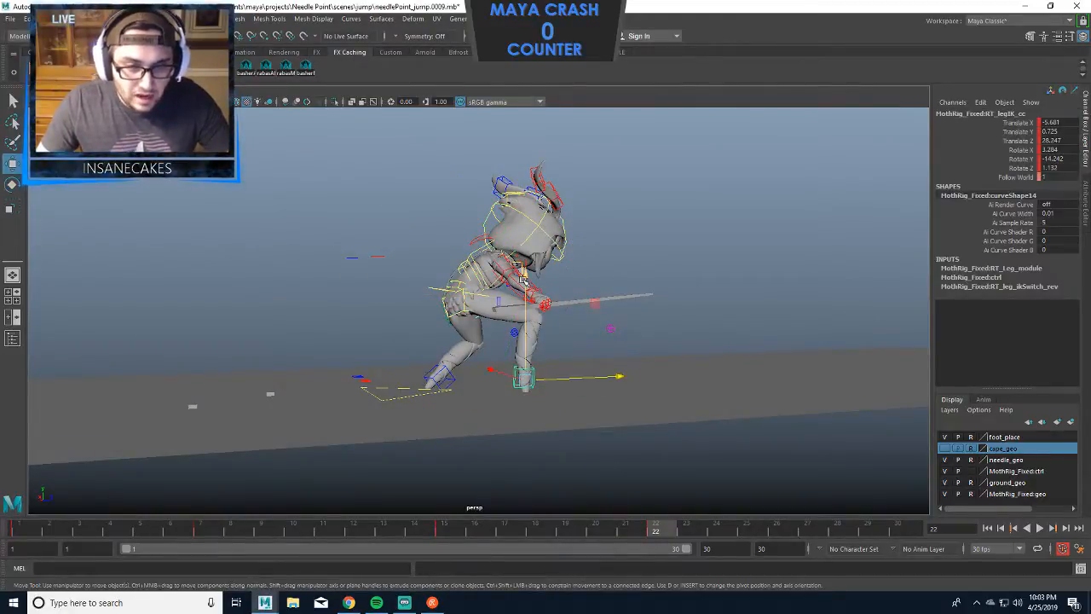
left_click_drag(524, 281, 523, 277)
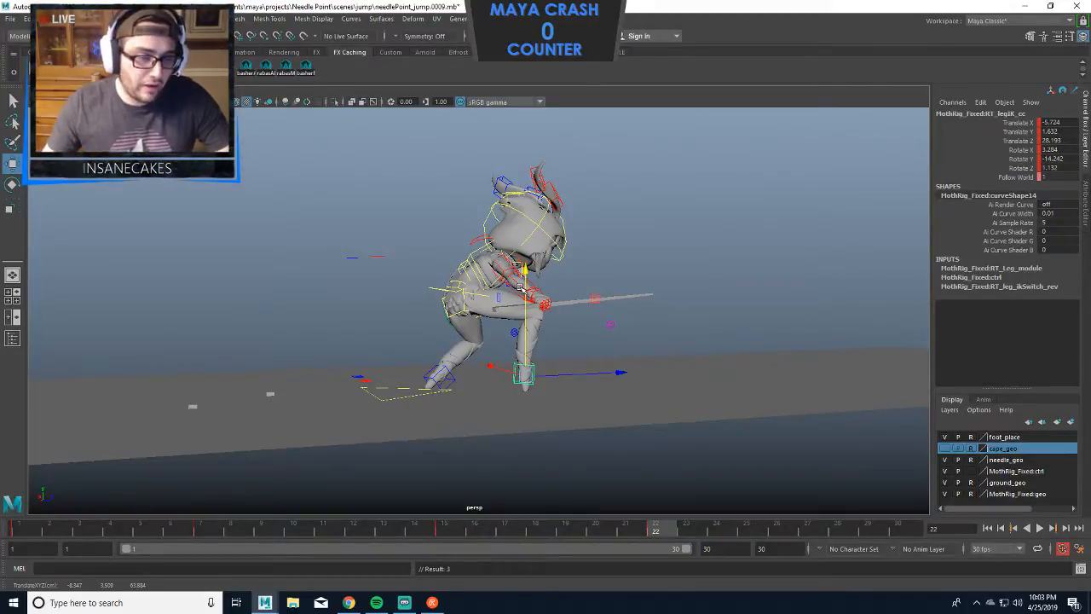
Rotate the right leg IK control to about 5.0, -14.2 and 1.6 to angle the right foot.
scroll(519, 288, "up", 5)
middle_click_drag(508, 300, 493, 260, "alt")
left_click(493, 276)
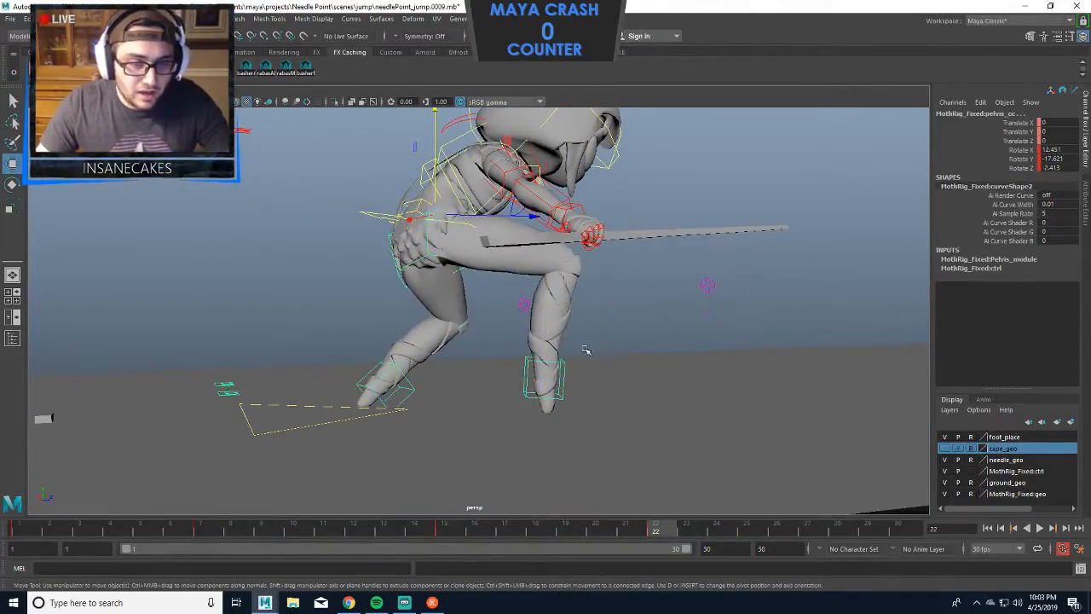
left_click(568, 361)
left_click(568, 362)
key("e")
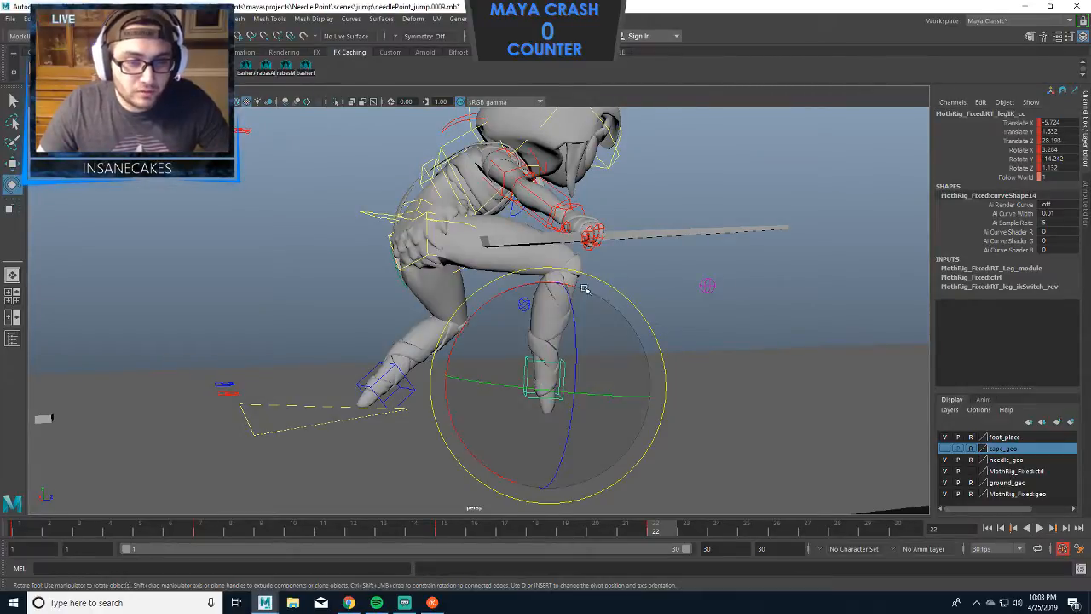
left_click_drag(546, 282, 547, 286)
left_click_drag(656, 271, 748, 294, "alt")
left_click_drag(814, 303, 747, 335, "alt")
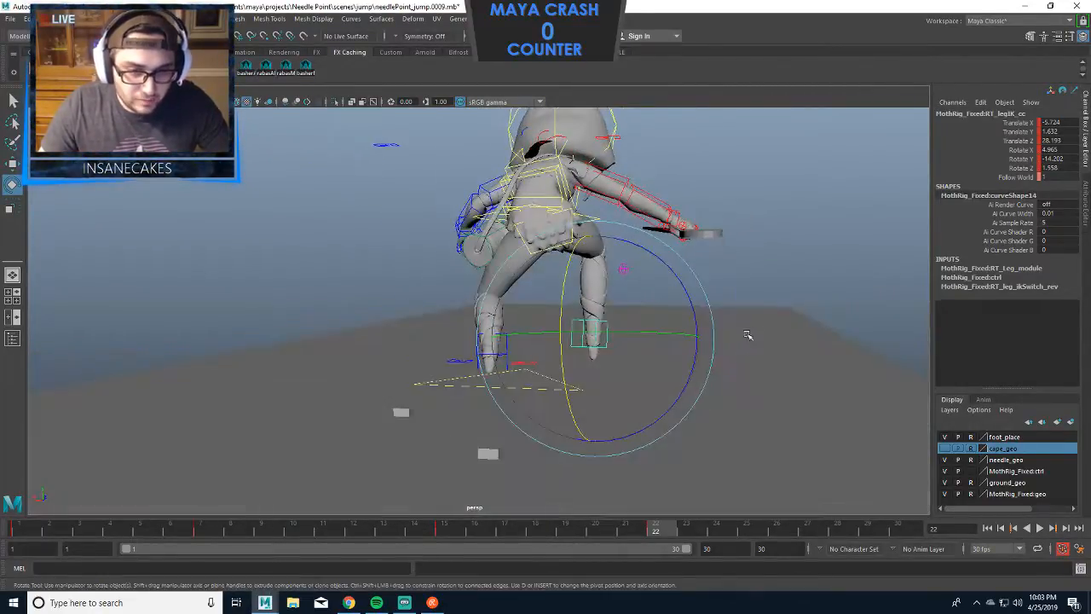
left_click(789, 301)
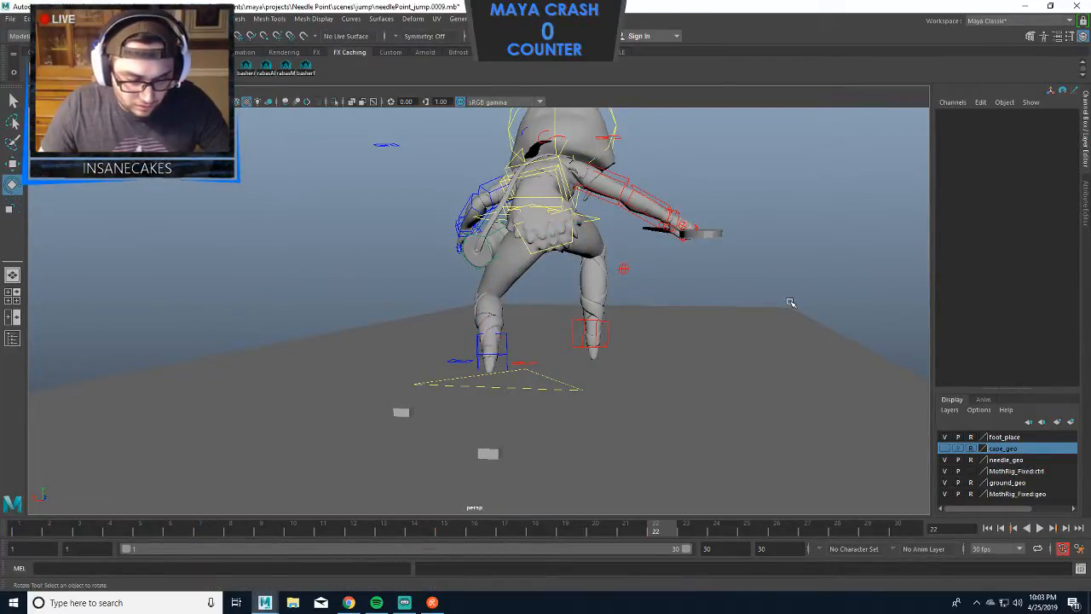
left_click(607, 321)
key("w")
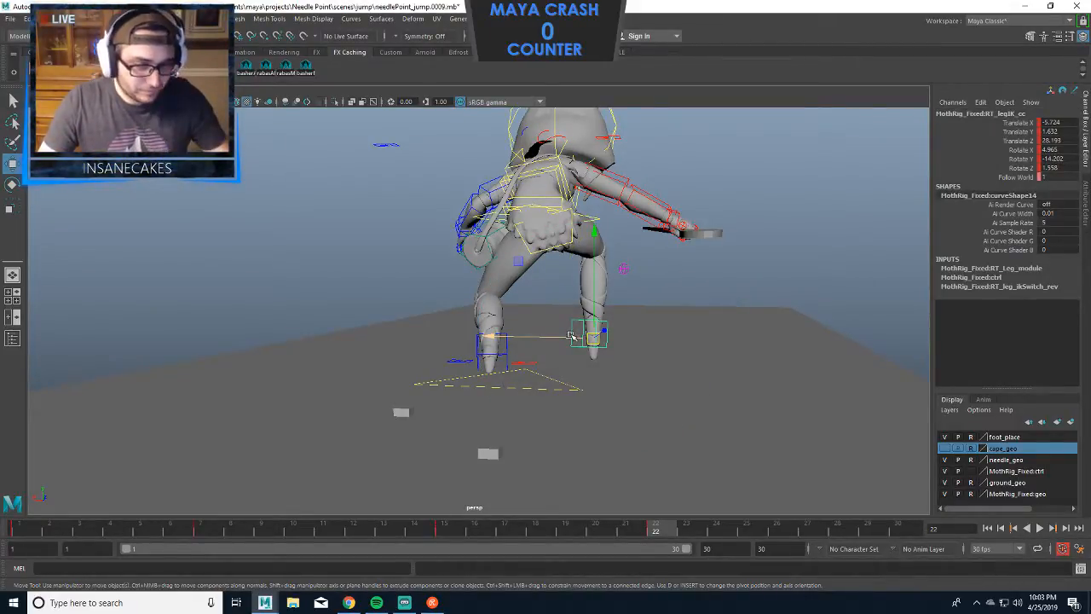
left_click_drag(571, 335, 595, 356, "alt")
right_click_drag(595, 357, 643, 337, "alt")
middle_click_drag(643, 336, 663, 374, "alt")
Rotate the lower spine control (spine1) to adjust the torso's lean at frame 22.
left_click(649, 204)
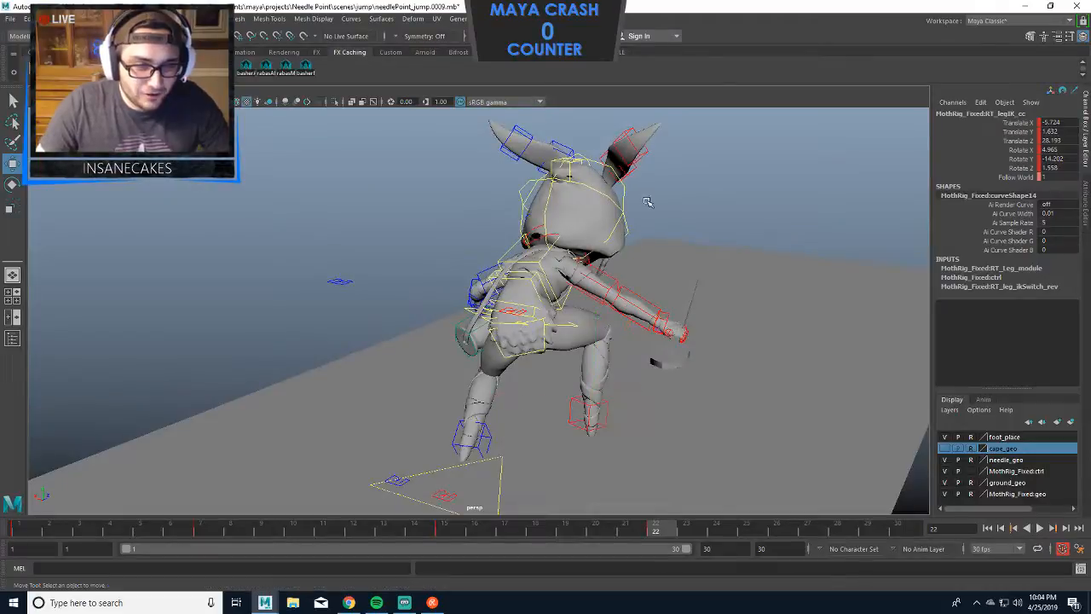
left_click(530, 302)
key("e")
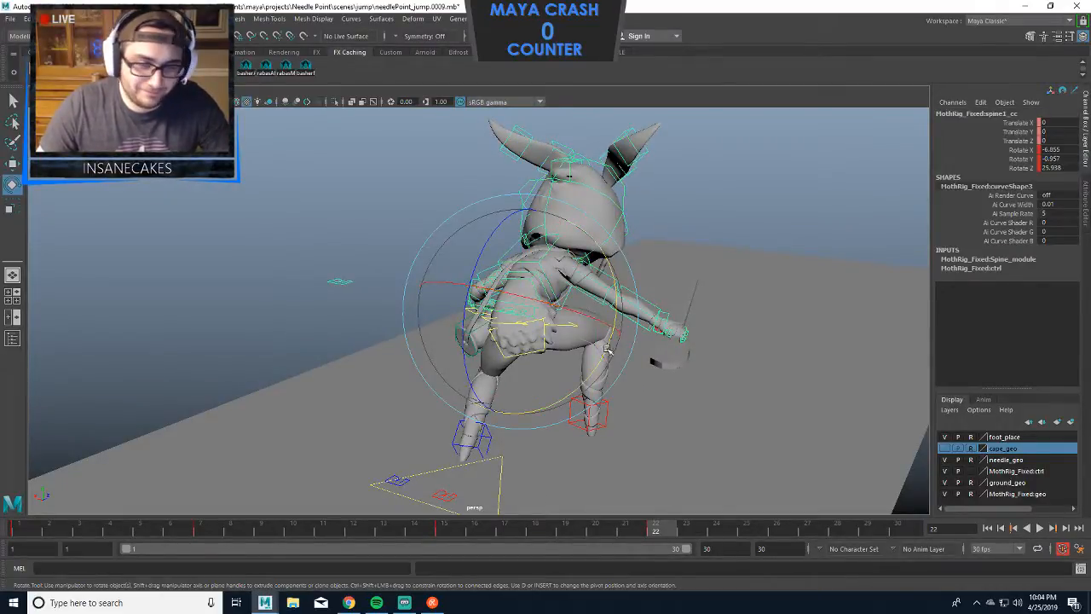
left_click_drag(604, 362, 615, 305)
left_click(694, 210)
Rotate the spine2 control to about -9.2, 18.5 and 37.5.
left_click_drag(694, 261, 729, 261, "alt")
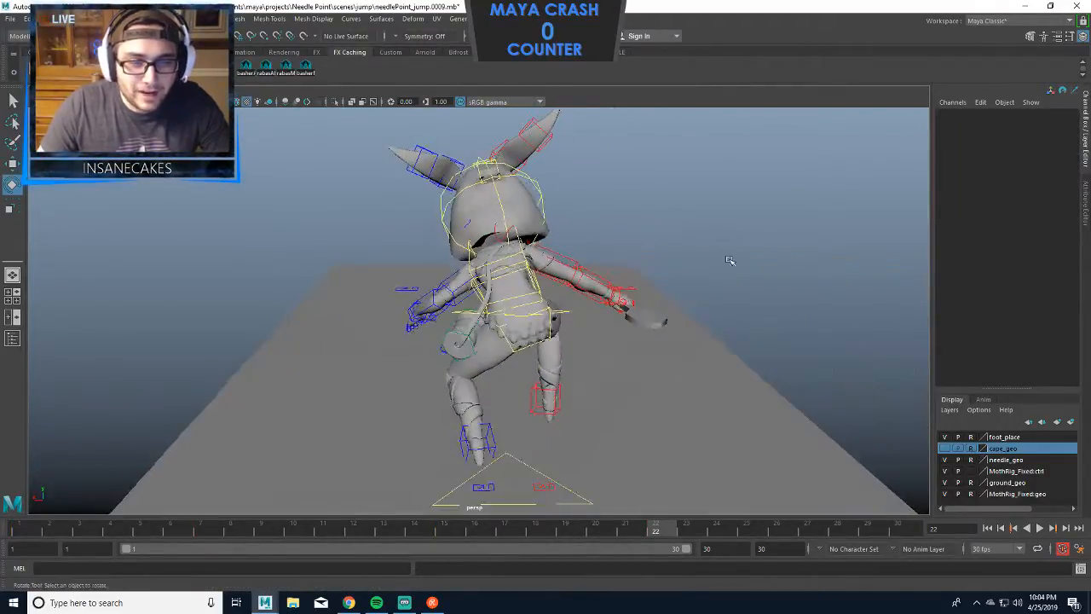
left_click(517, 271)
left_click_drag(573, 320, 508, 233)
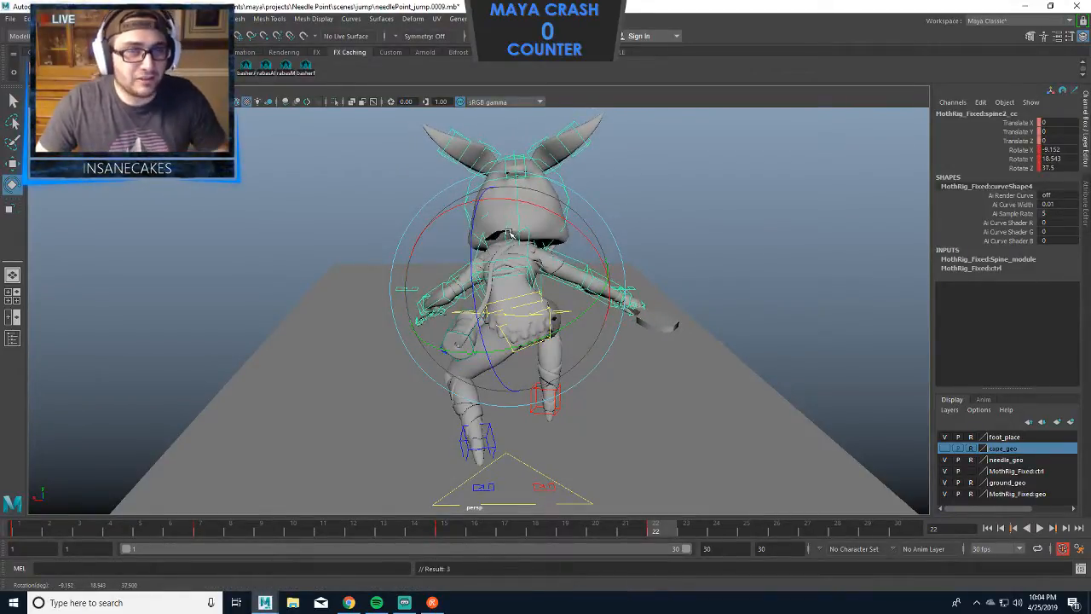
Rotate the left upper arm FK control to adjust how the arm hangs beside the body.
left_click_drag(558, 260, 259, 264, "alt")
left_click(574, 219)
right_click_drag(574, 219, 460, 273, "alt")
left_click_drag(366, 298, 564, 317, "alt")
left_click(493, 294)
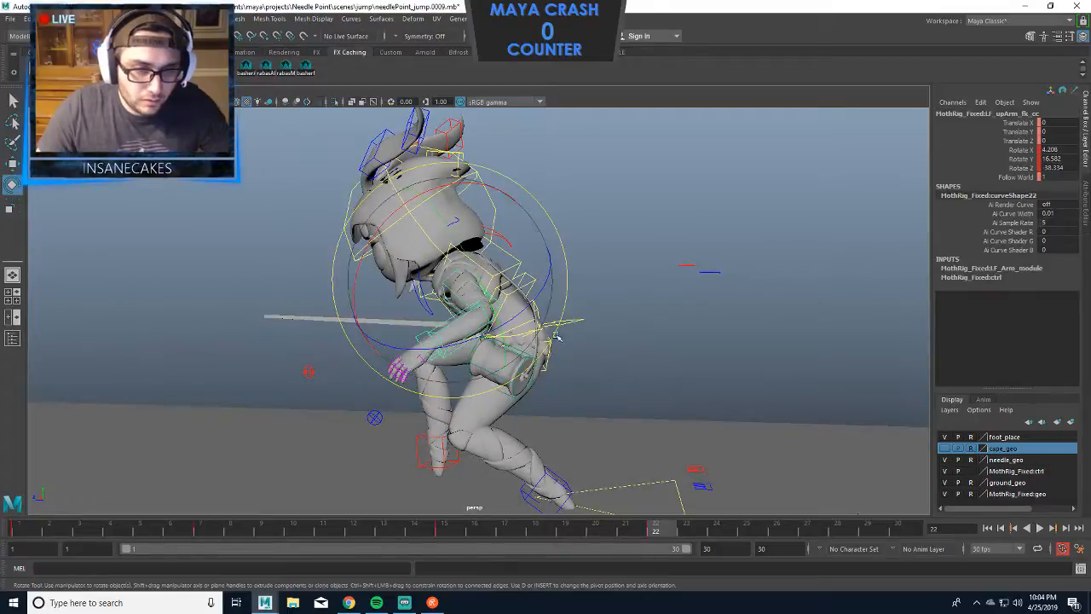
left_click_drag(493, 294, 504, 247)
Rotate the left forearm FK control and select the left wrist control.
left_click(620, 202)
left_click(433, 350)
left_click_drag(433, 350, 461, 384)
left_click(652, 255)
left_click(390, 346)
left_click_drag(487, 382, 786, 297, "alt")
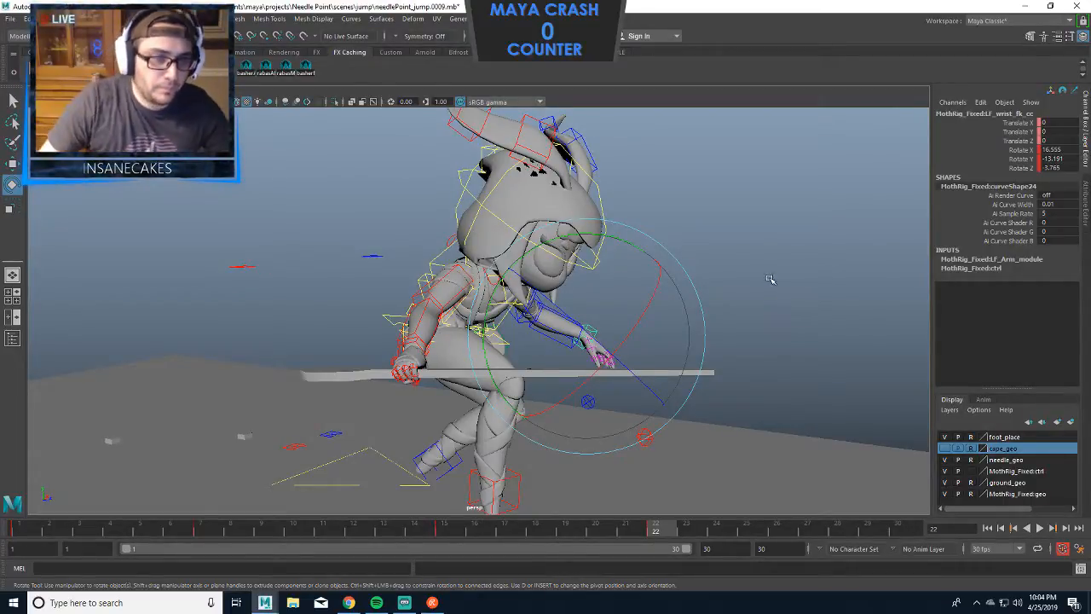
Bend the right forearm FK control to about 55 in Z and refine the right arm's rotation.
left_click(423, 322)
left_click_drag(483, 388, 514, 372)
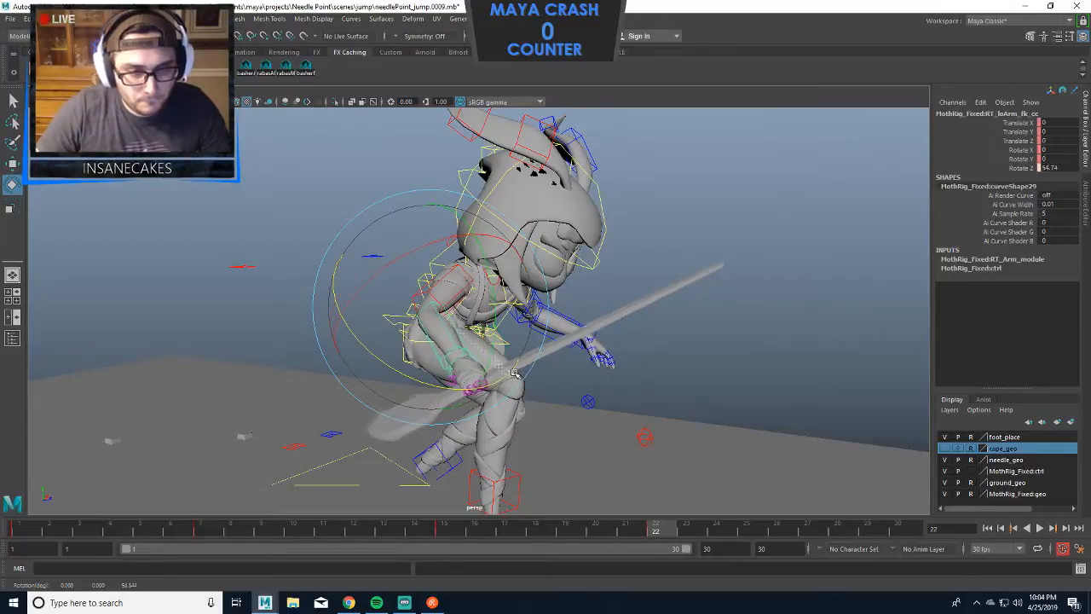
left_click(693, 224)
left_click(433, 339)
left_click_drag(373, 333, 390, 294)
Rotate the right wrist FK control to re-aim the needle and play back the animation.
left_click(639, 262)
left_click(459, 356)
left_click_drag(433, 358, 672, 383)
left_click_drag(530, 387, 567, 407)
key("alt+v")
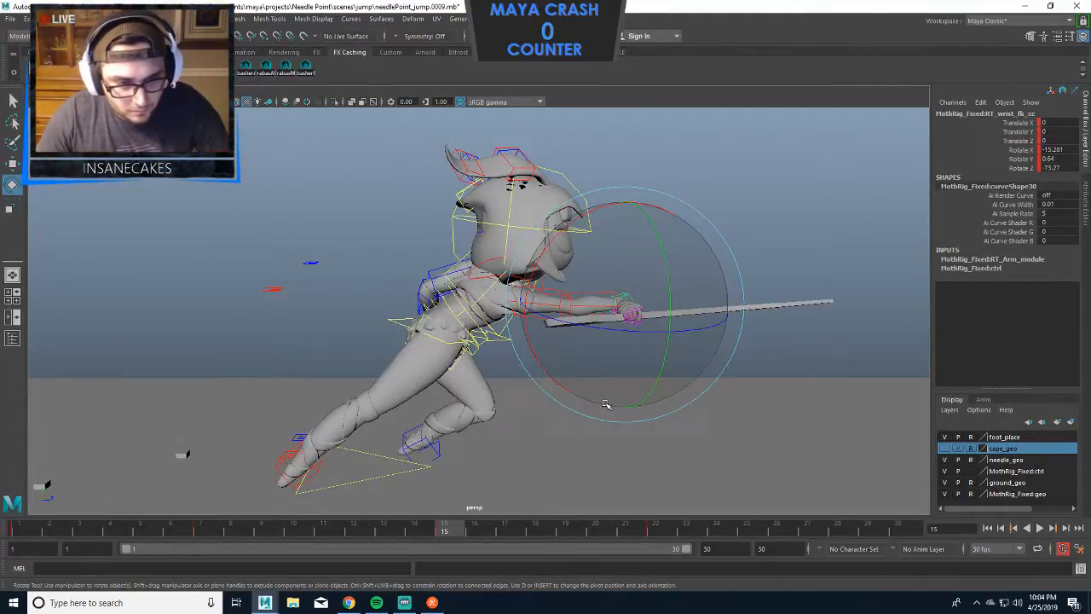
At frame 22, raise and shift the centre-of-gravity control forward, to about 23 in Translate Y.
left_click(491, 335)
left_click(414, 325)
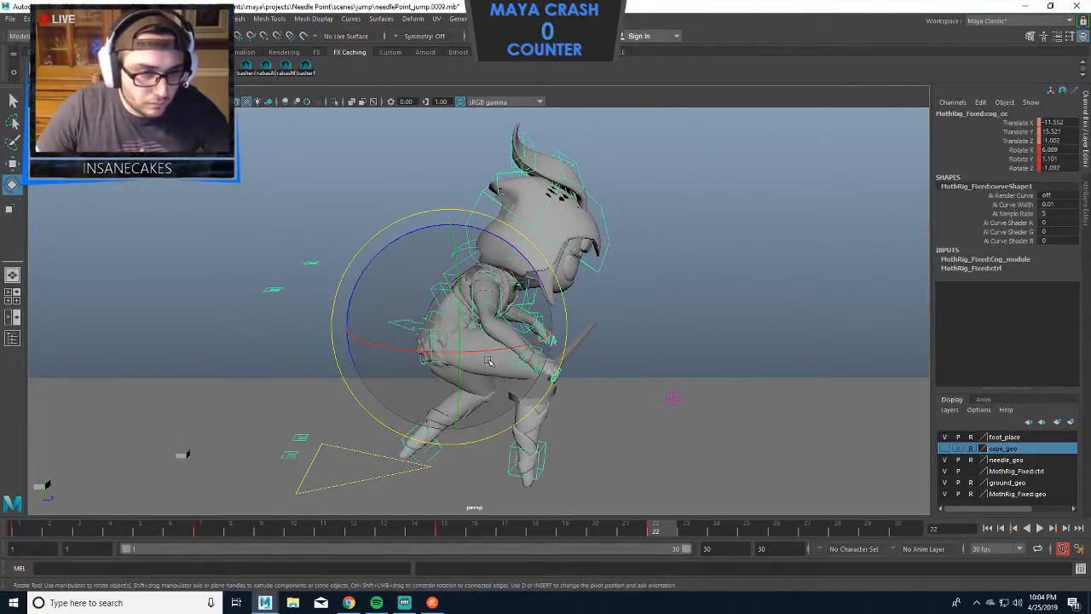
key("w")
left_click_drag(549, 341, 601, 327)
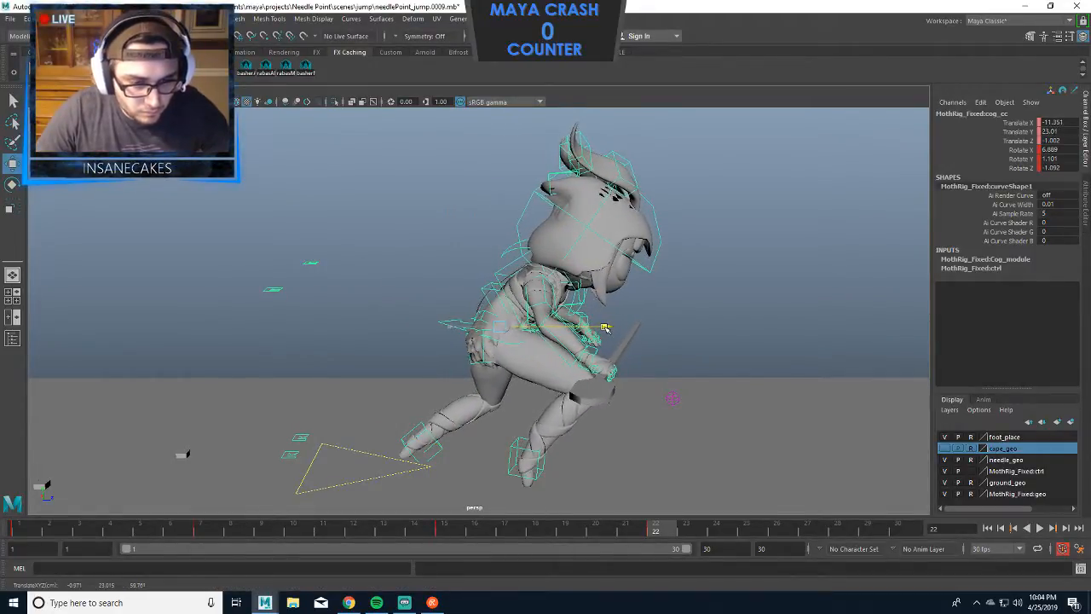
Rotate the right foot IK control to about 28.7, -12.4, 7.2 and flip through the neighbouring key poses to compare.
left_click(535, 450)
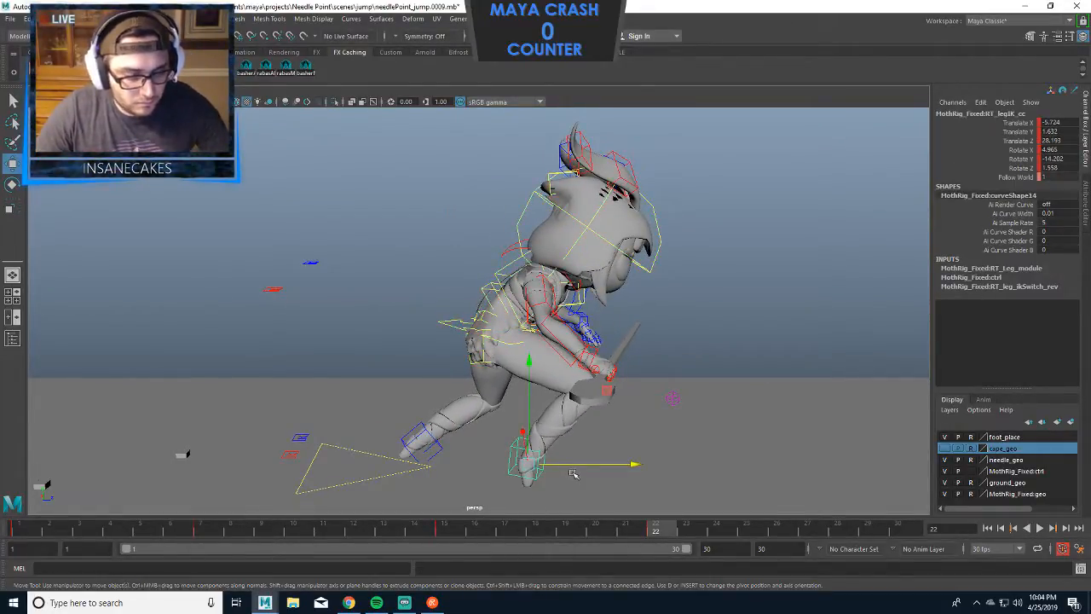
key("e")
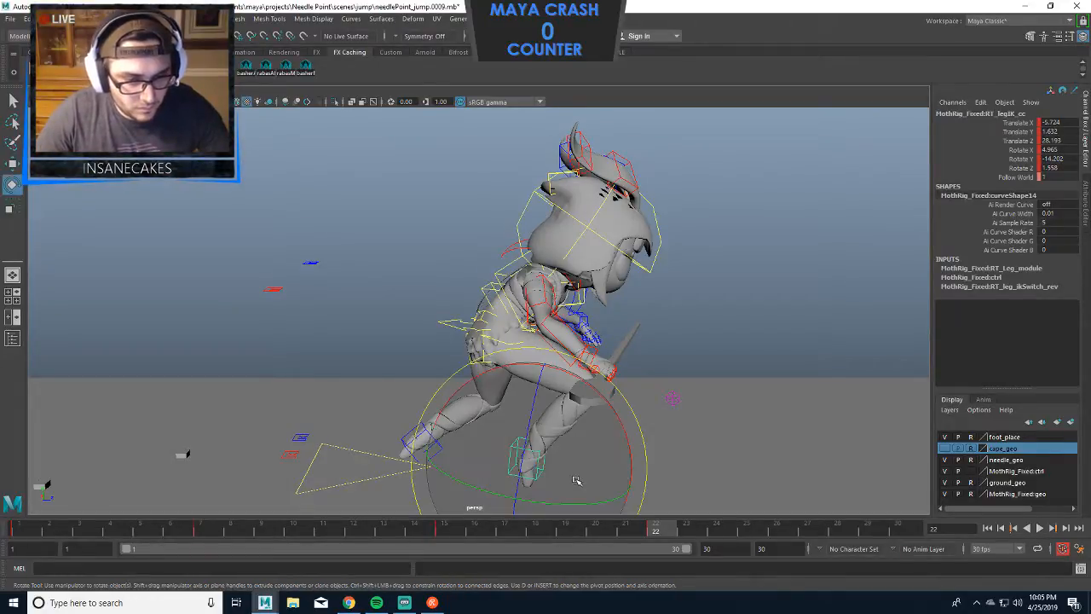
left_click_drag(588, 495, 639, 453)
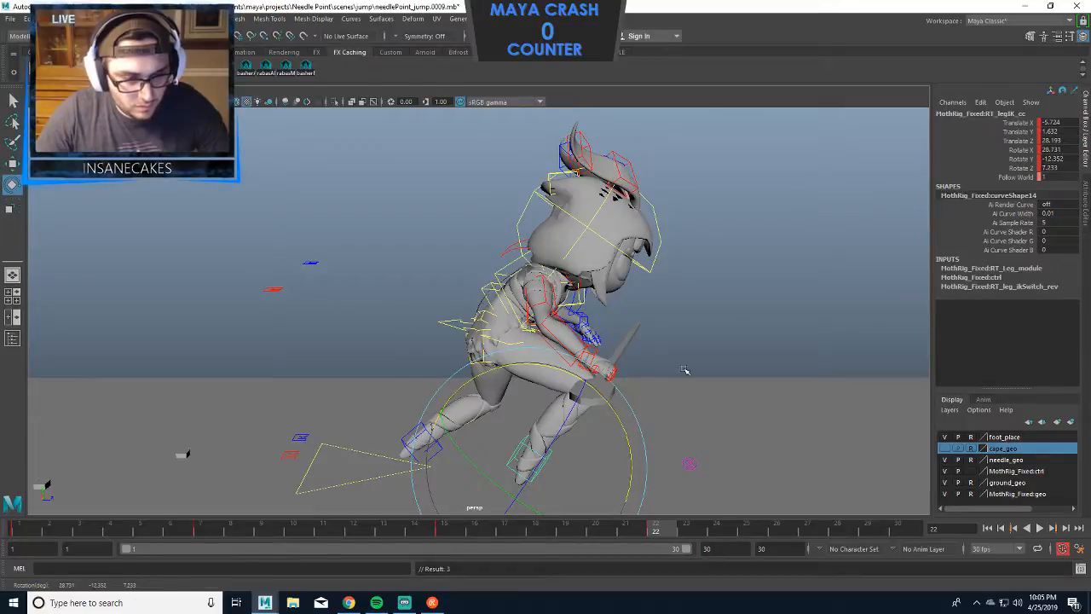
key("comma")
key("comma")
key("comma")
key("period")
key("period")
key("period")
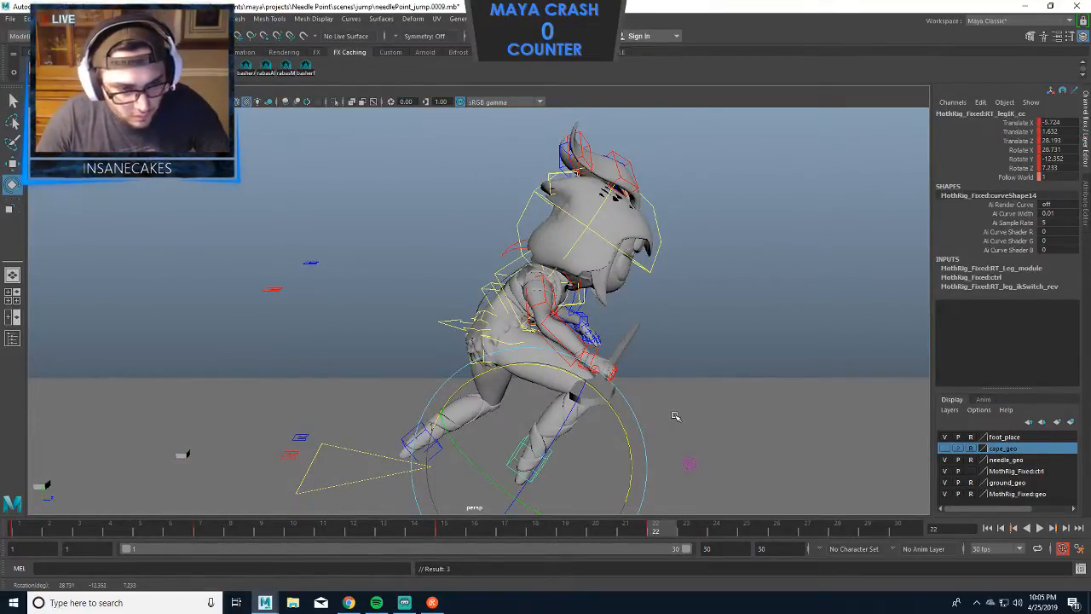
key("comma")
key("period")
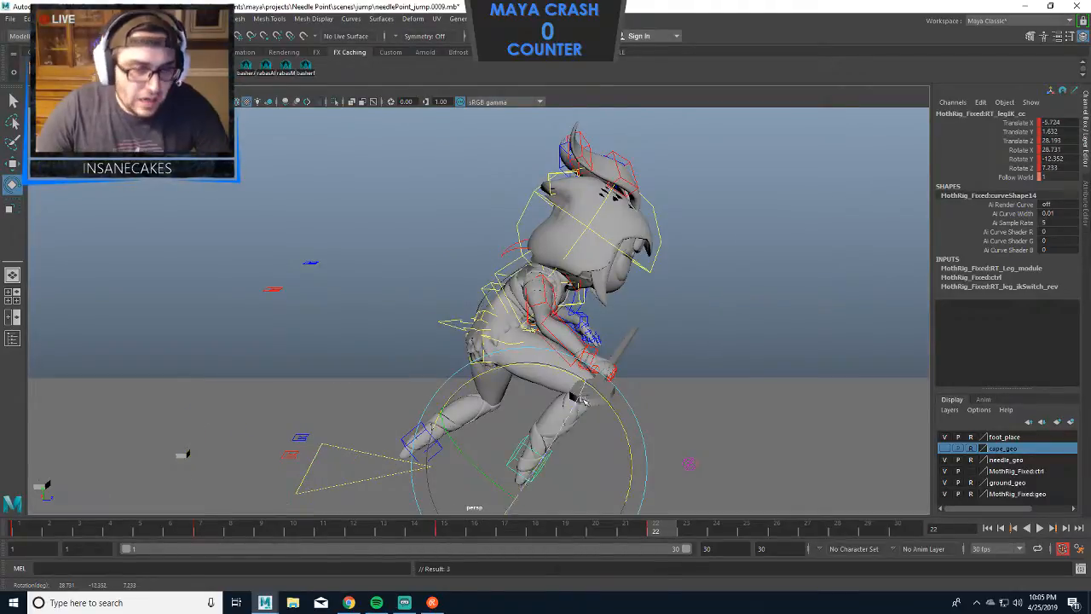
Inspect the left knee's pole vector control and the leg pose from the front and the character's left side.
key("f")
left_click_drag(643, 379, 388, 352, "alt")
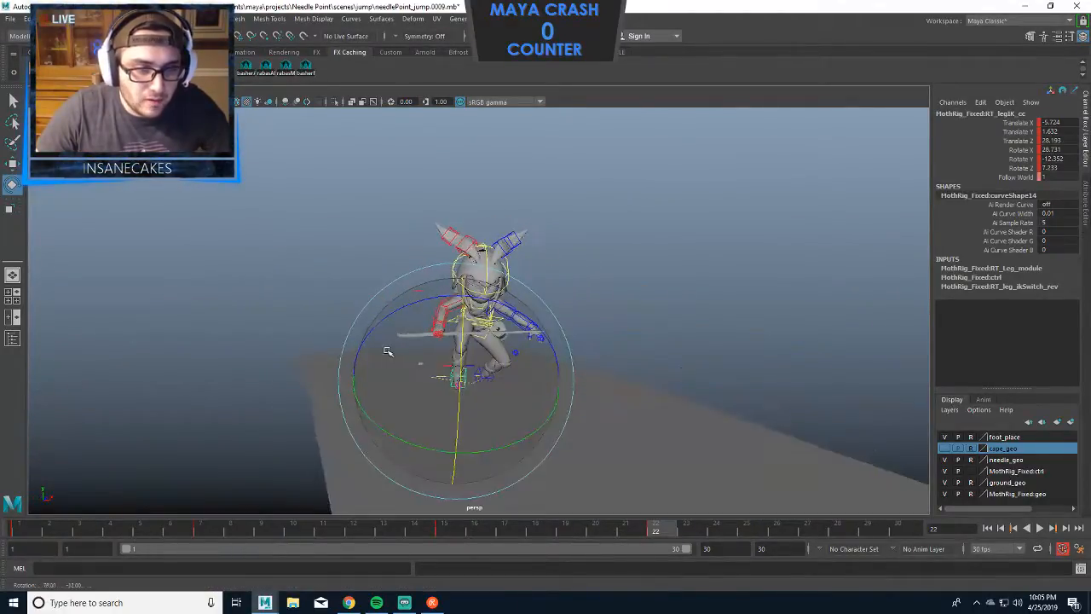
left_click(530, 349)
left_click(515, 352)
key("w")
left_click_drag(624, 355, 589, 376, "alt")
right_click_drag(589, 376, 673, 396, "alt")
left_click_drag(648, 399, 327, 450, "alt")
left_click_drag(383, 426, 569, 348, "alt")
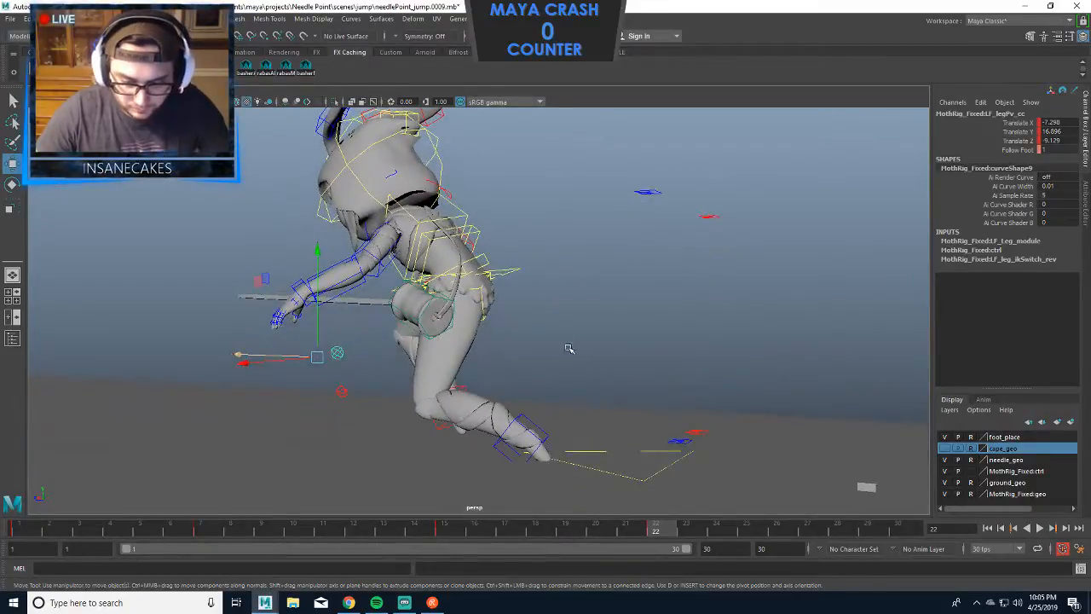
Rotate the left foot IK control to about 63.3, 6.9, -3.1 and compare the pose with the frame 15 key.
left_click(548, 430)
key("e")
left_click_drag(590, 417, 575, 347)
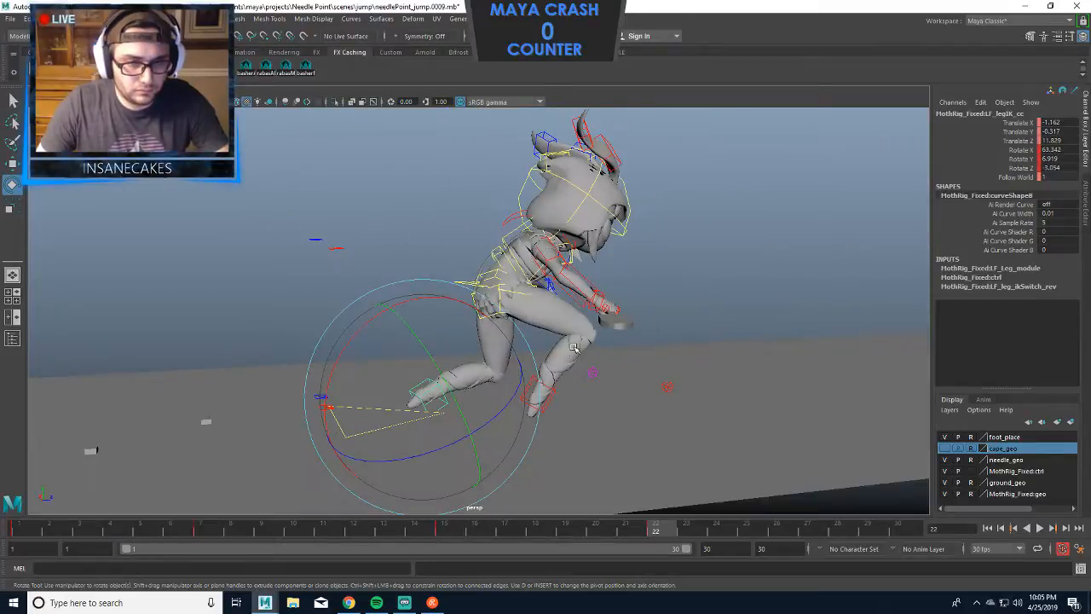
key("comma")
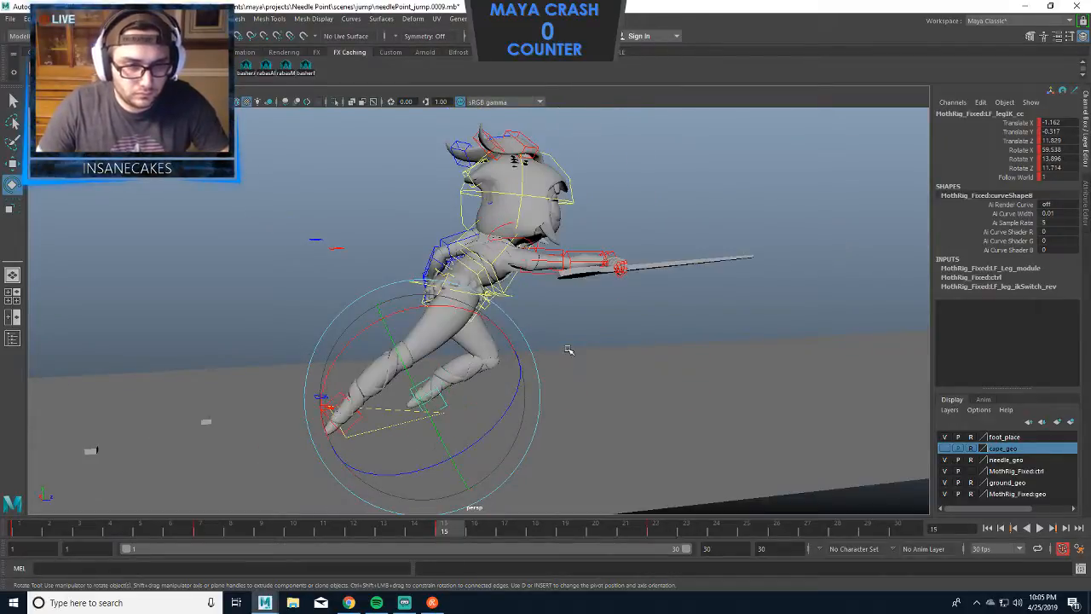
key("period")
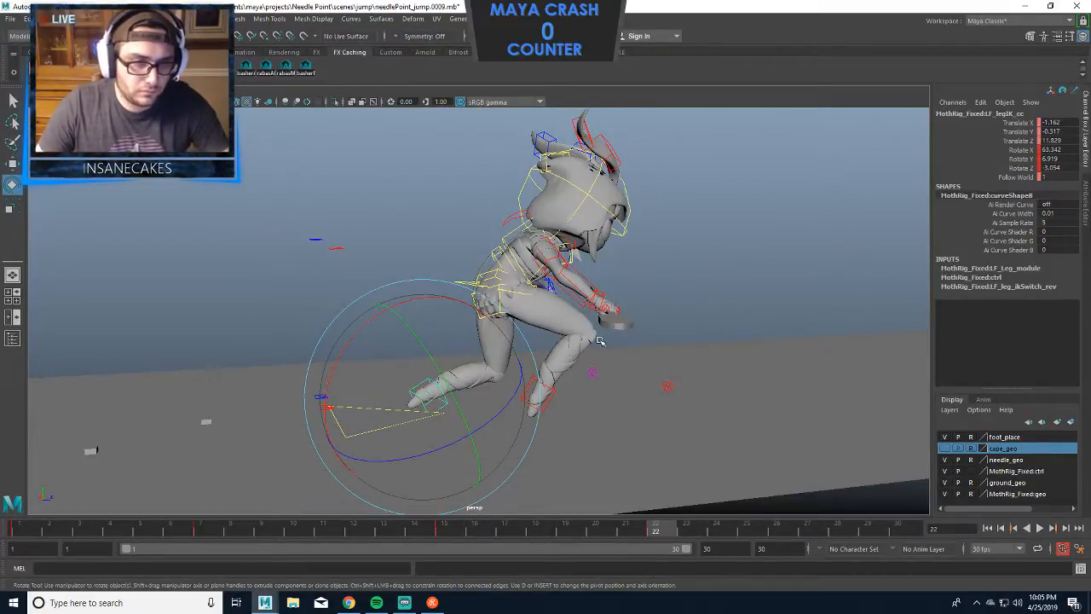
Tilt the centre-of-gravity control to about 25.3, 3.2, 3.4 in rotation to lean the body further forward.
left_click(555, 281)
left_click(522, 294)
left_click_drag(522, 296, 495, 294)
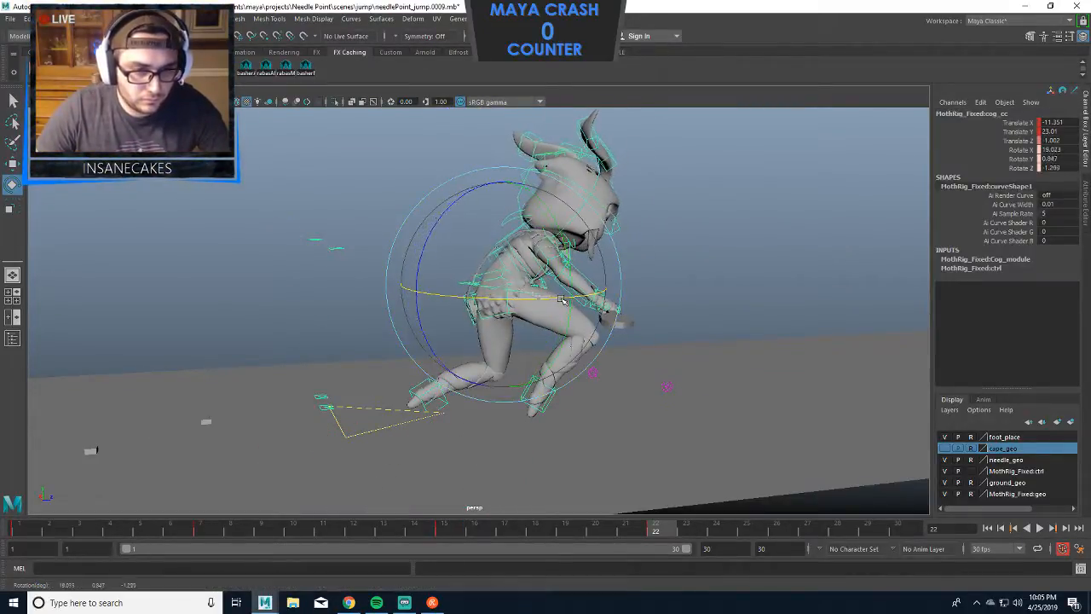
left_click_drag(511, 242, 755, 261)
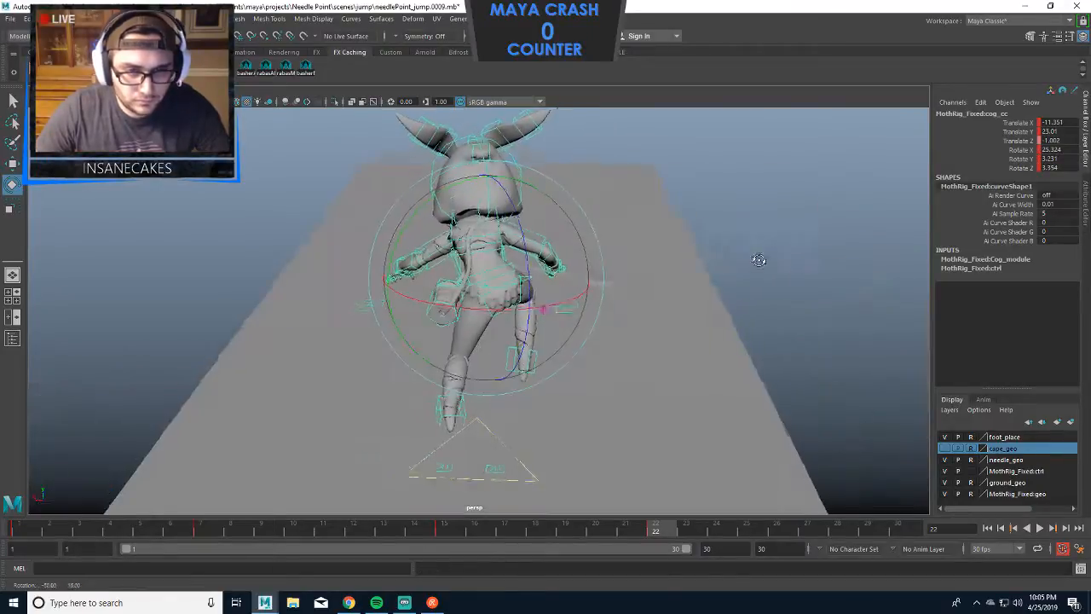
Rotate the head control to about -16.5, 3.5, -11.8.
left_click(619, 181)
left_click(522, 174)
left_click_drag(523, 174, 550, 205)
left_click(617, 223)
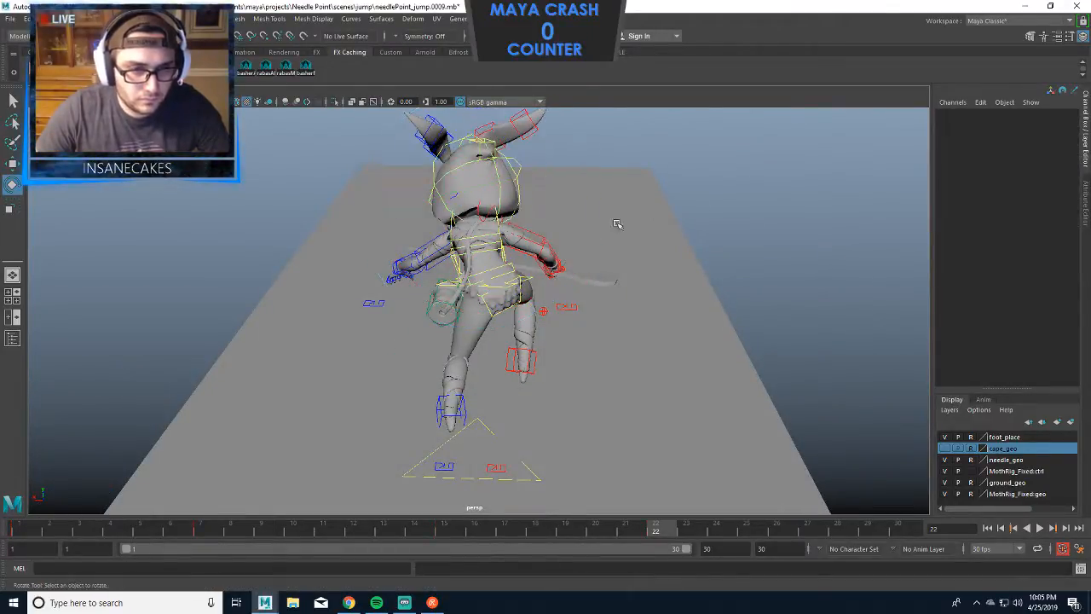
left_click(527, 169)
left_click_drag(527, 169, 433, 157)
left_click_drag(531, 227, 535, 219)
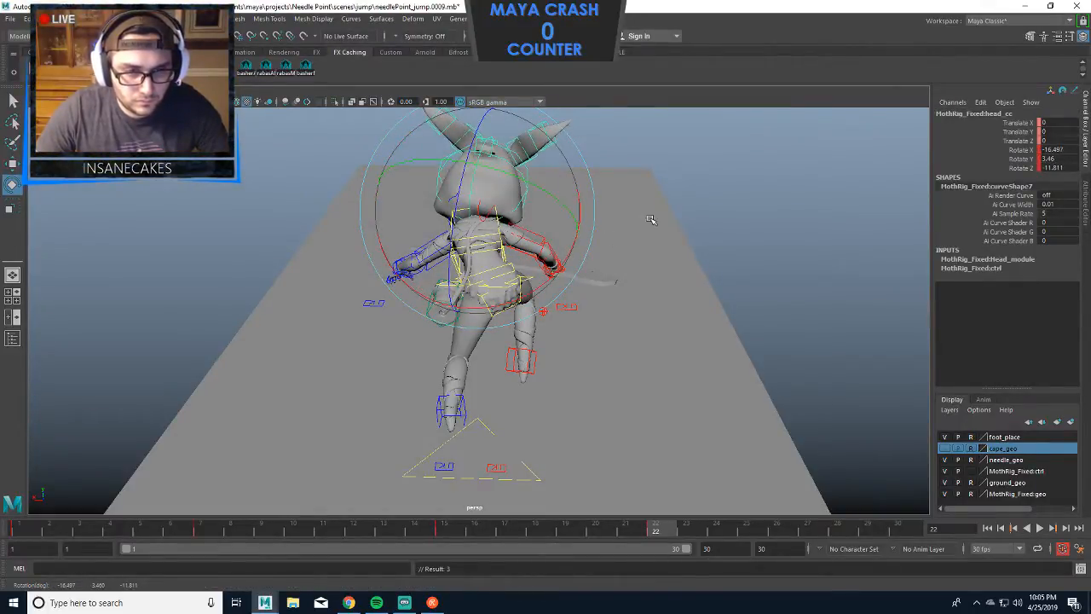
left_click(705, 214)
Rotate the left upper arm FK control at frame 22 to about 7.3, 36.3, 37.4.
left_click(440, 234)
left_click_drag(435, 240, 409, 231)
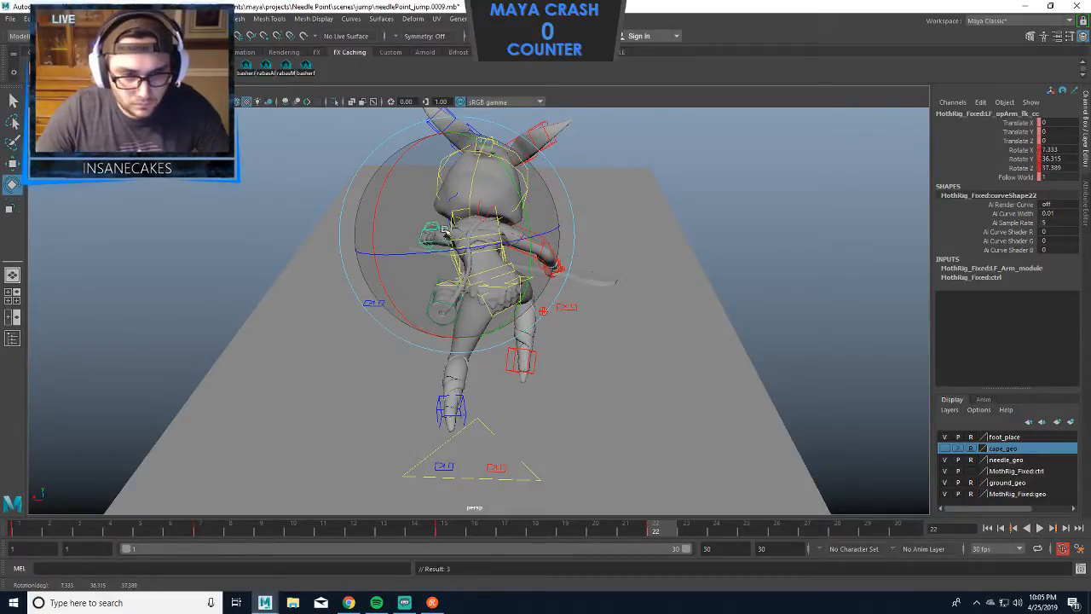
mouse_move(614, 265)
left_mouse_down("alt")
mouse_move(633, 270)
mouse_move(609, 268)
left_mouse_up("alt")
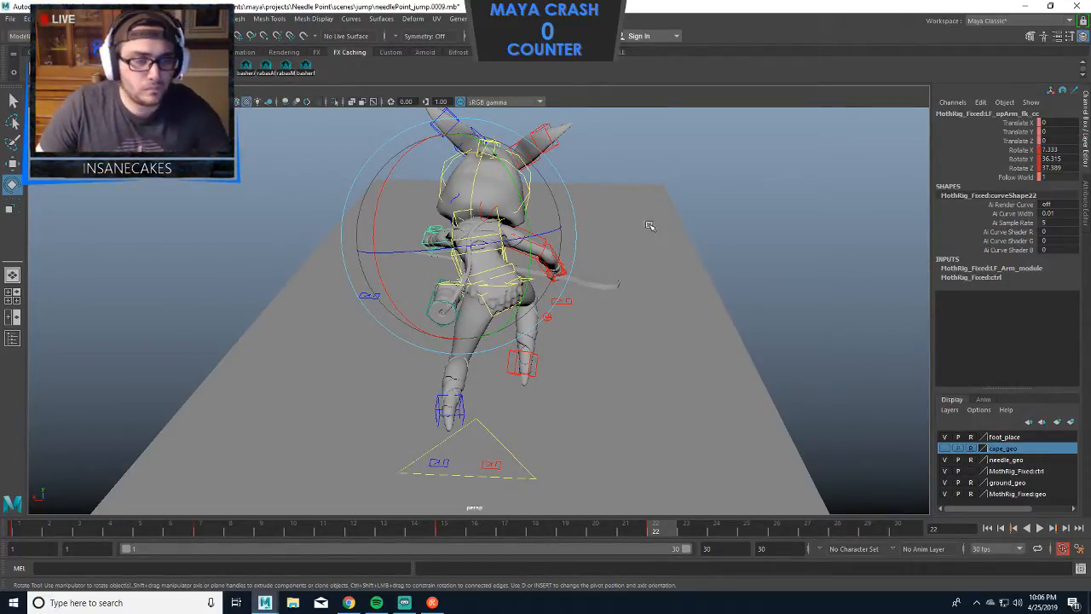
At frame 15, rotate the left upper arm FK control to bring the arm further across the torso.
left_click_drag(650, 224, 593, 328, "alt")
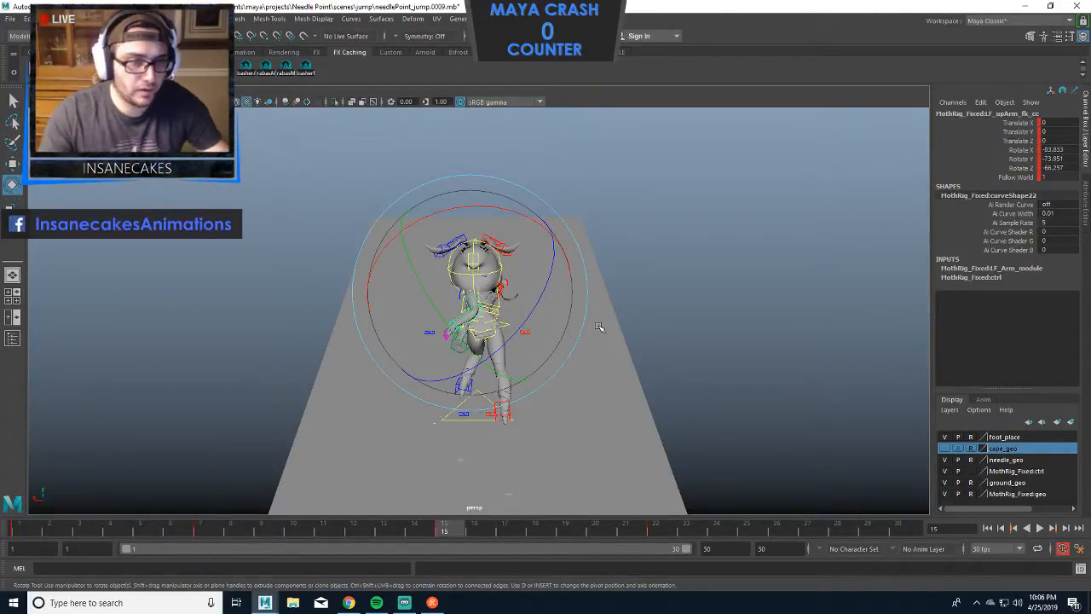
left_click(651, 240)
left_click(476, 301)
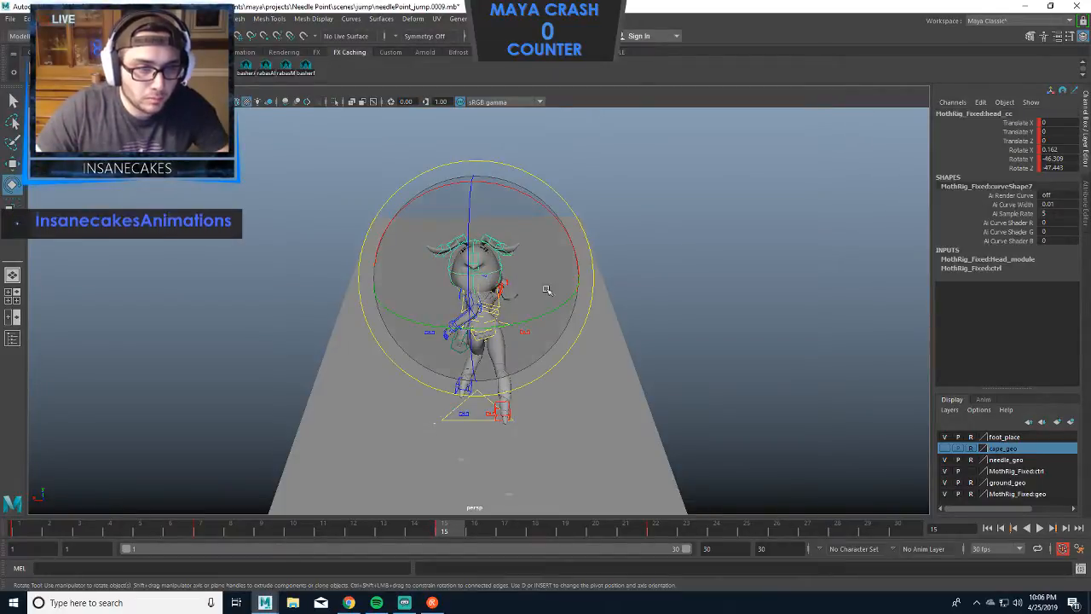
left_click(686, 209)
left_click(474, 303)
left_click_drag(534, 314, 562, 290)
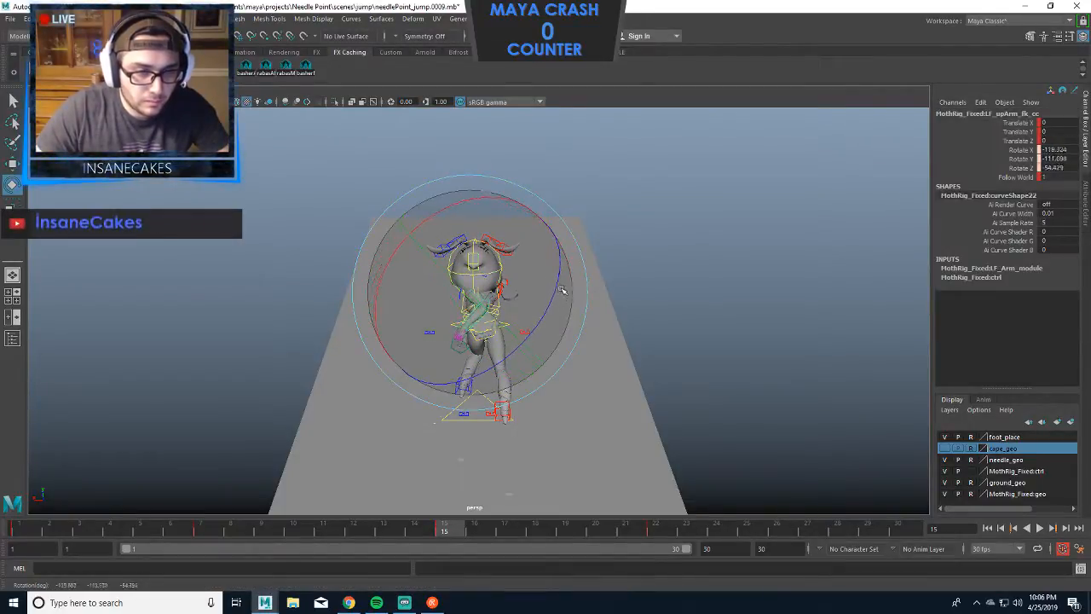
left_click(599, 328)
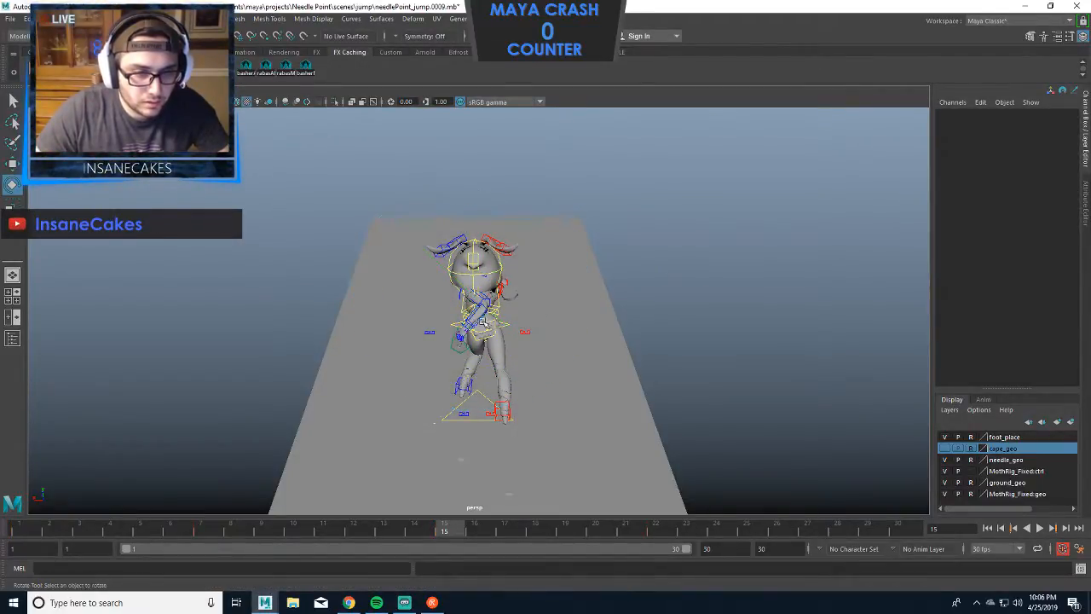
Bend the left forearm FK control at frame 15 to about 71.7 in Rotate Z.
left_click(477, 323)
left_click_drag(529, 363, 547, 351)
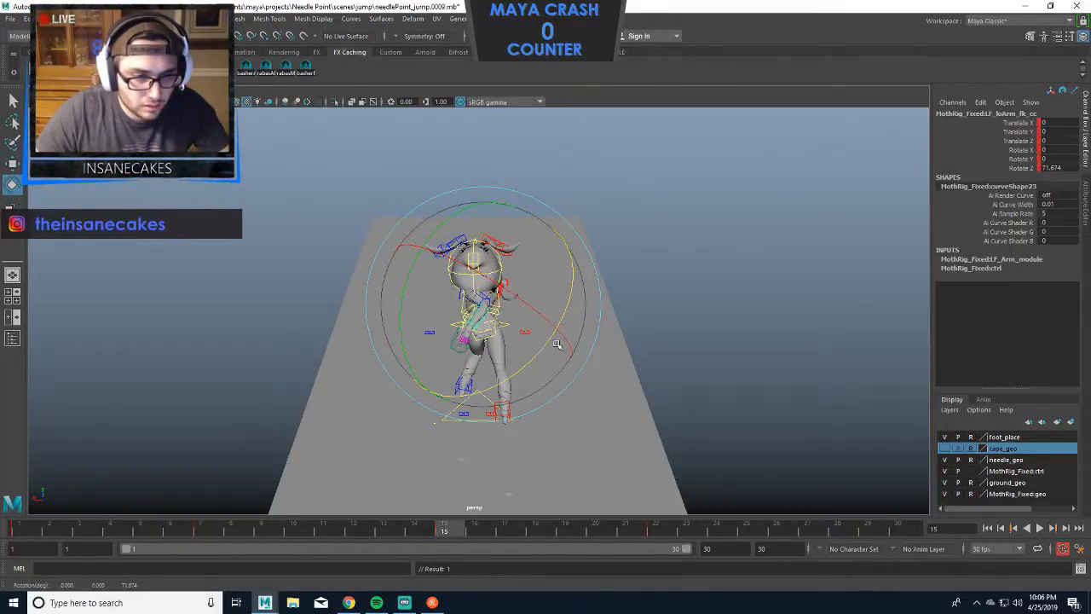
left_click(655, 308)
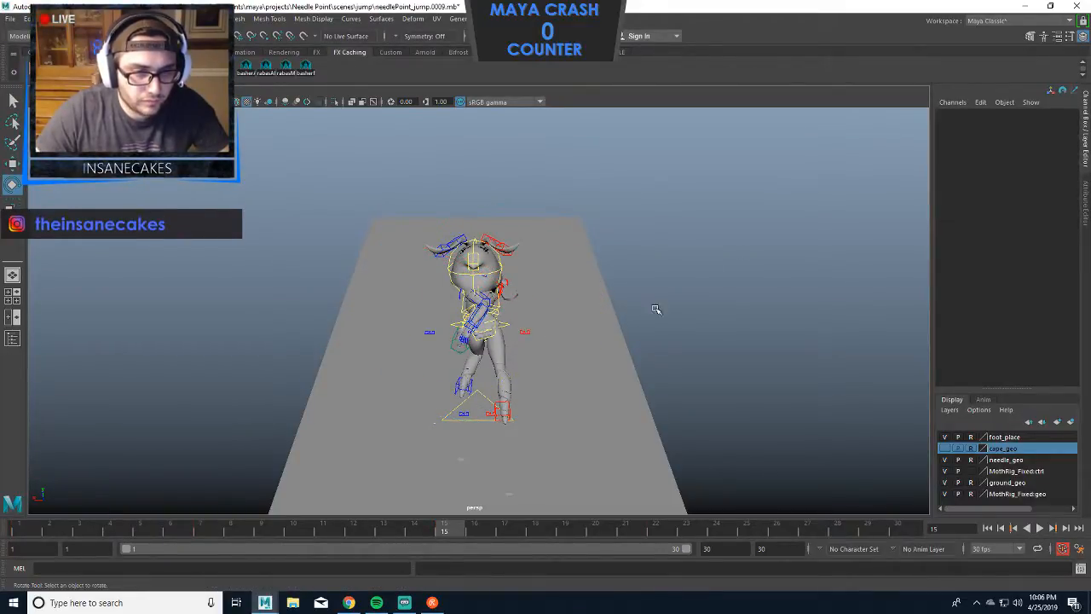
Select the centre-of-gravity control and compare the frame 15 and frame 22 poses by flipping between them.
left_click(506, 326)
key("period")
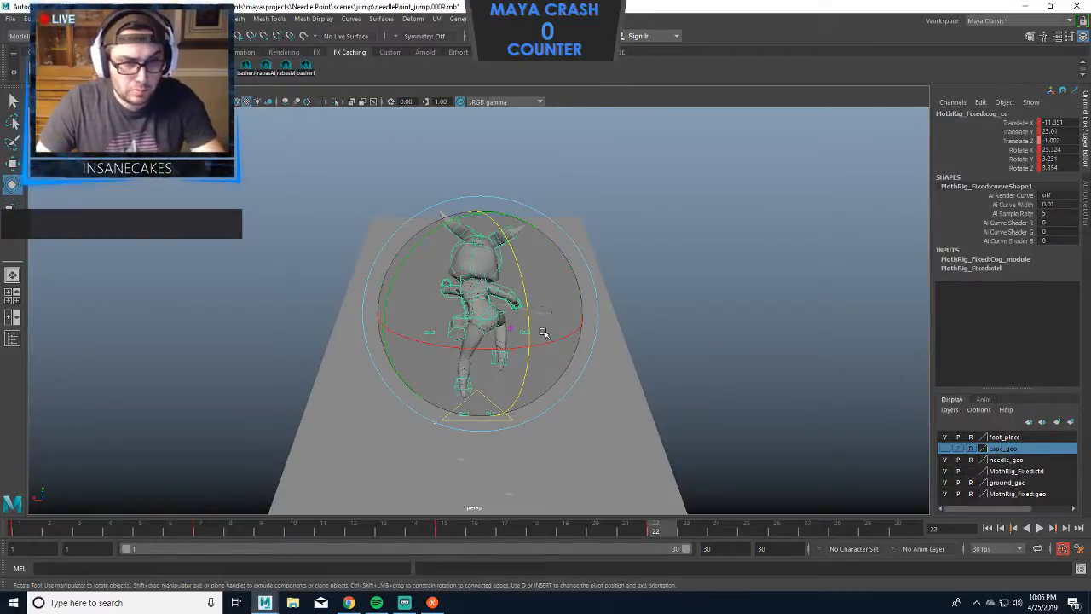
key("comma")
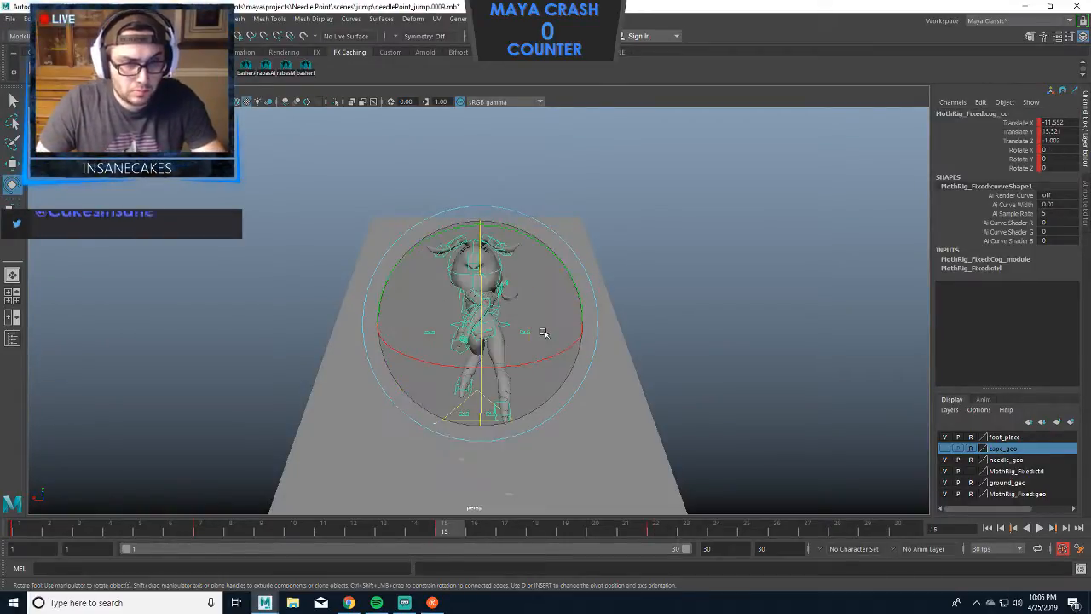
key("period")
key("comma")
key("period")
key("comma")
key("period")
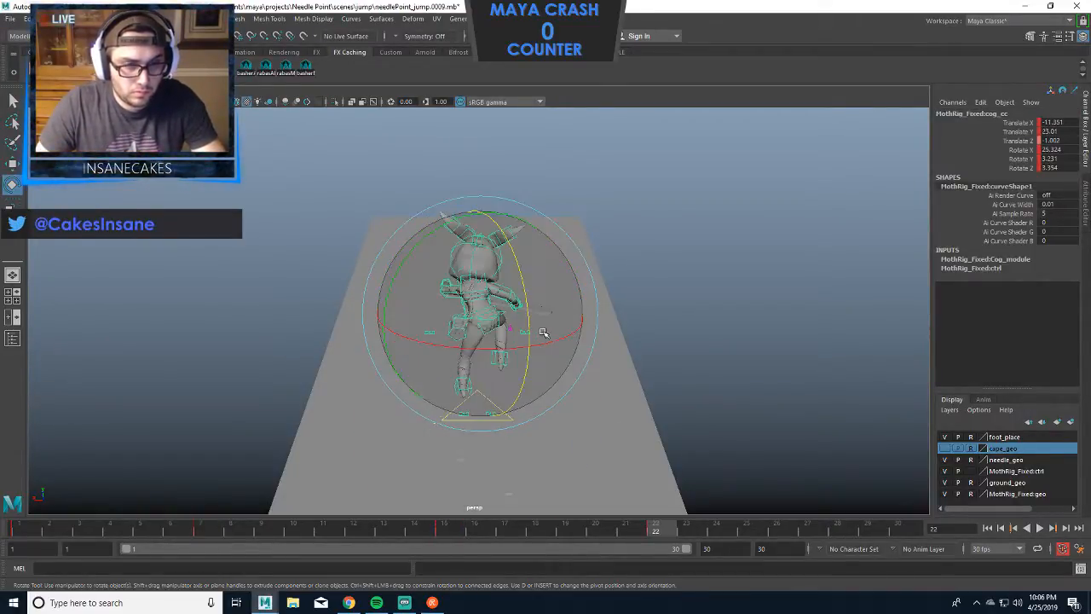
left_click(681, 285)
Shift the centre-of-gravity control sideways at frame 22 to about -3.3 in Translate Z and adjust its tilt.
left_click_drag(605, 295, 478, 285, "alt")
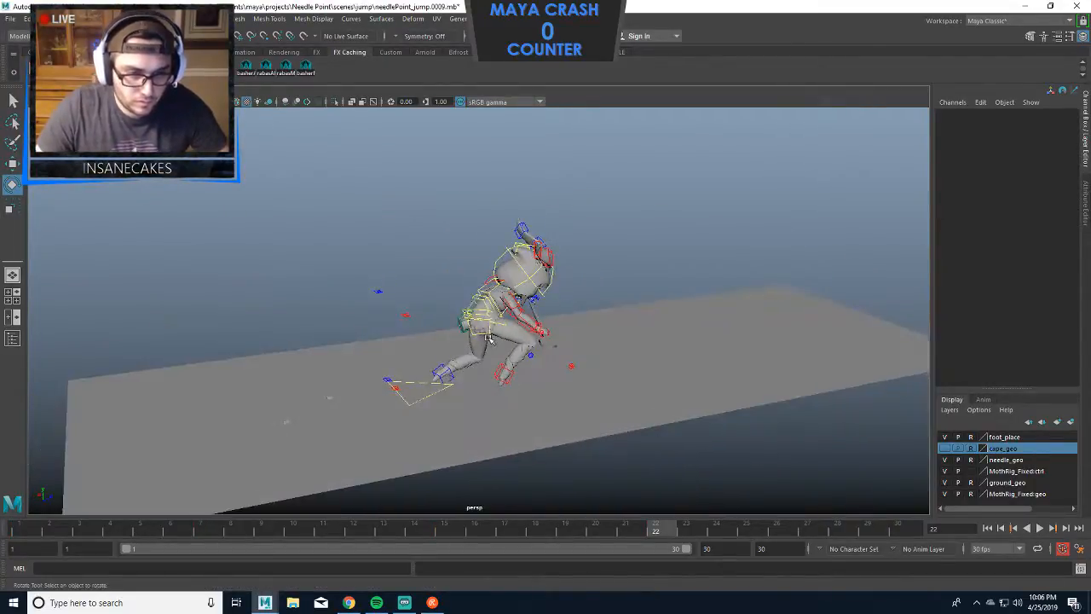
left_click(467, 322)
left_click_drag(567, 350, 721, 267, "alt")
key("w")
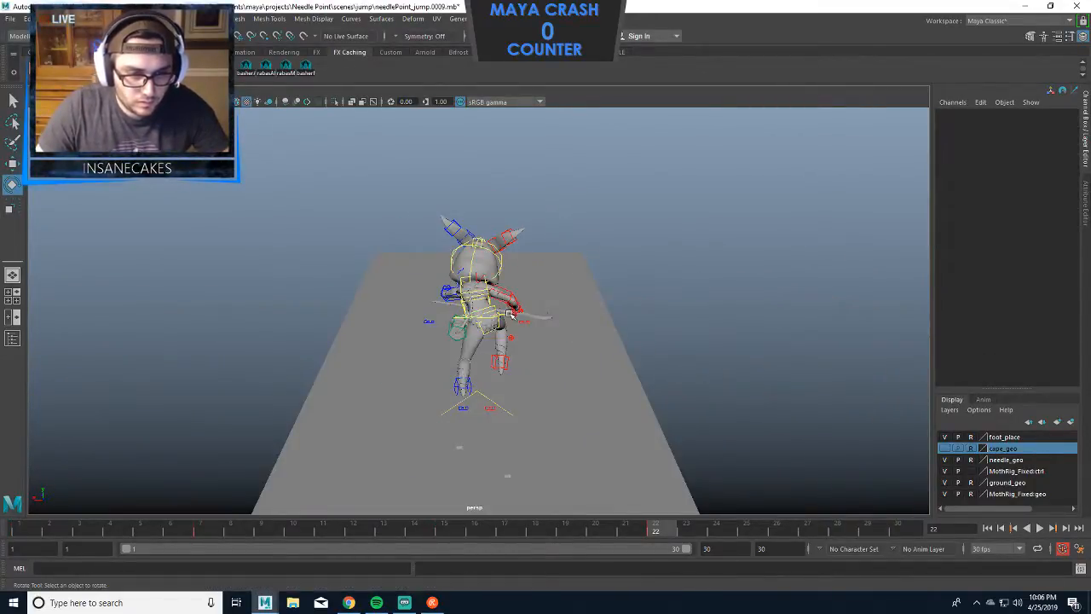
key("e")
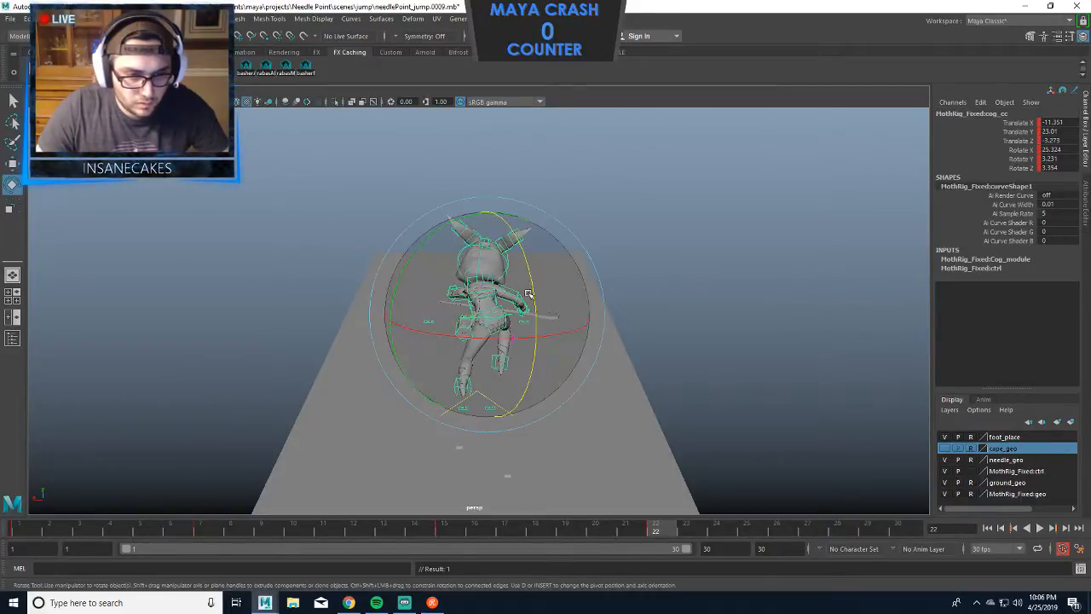
left_click_drag(473, 373, 464, 365)
left_click(604, 267)
Rotate the lowest spine control to about 26 in Rotate Z to lean the upper body sideways.
scroll(529, 314, "up", 4)
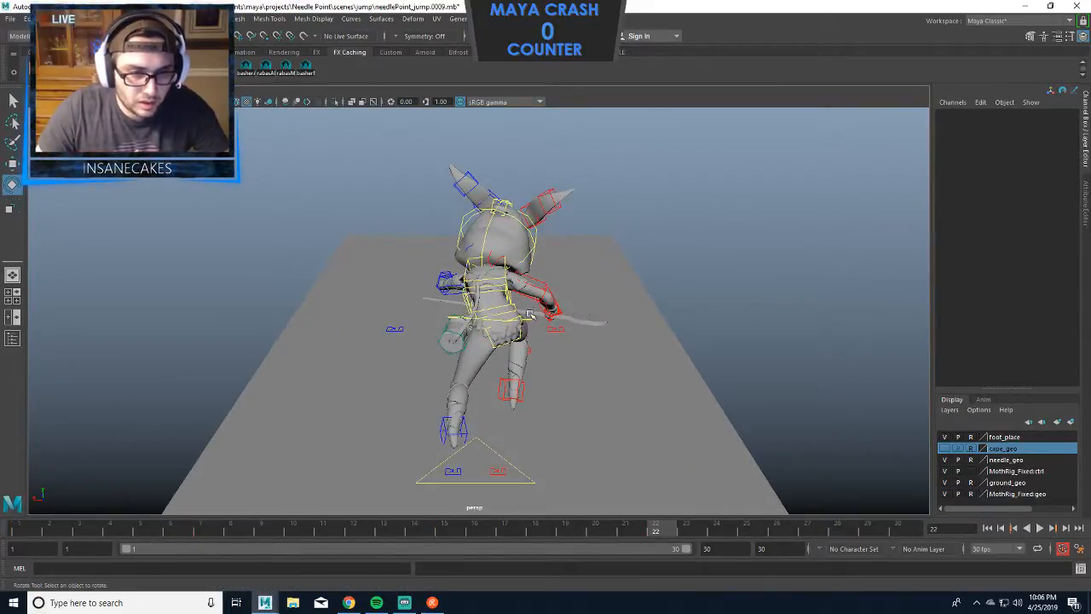
left_click(517, 313)
left_click_drag(495, 416, 462, 415)
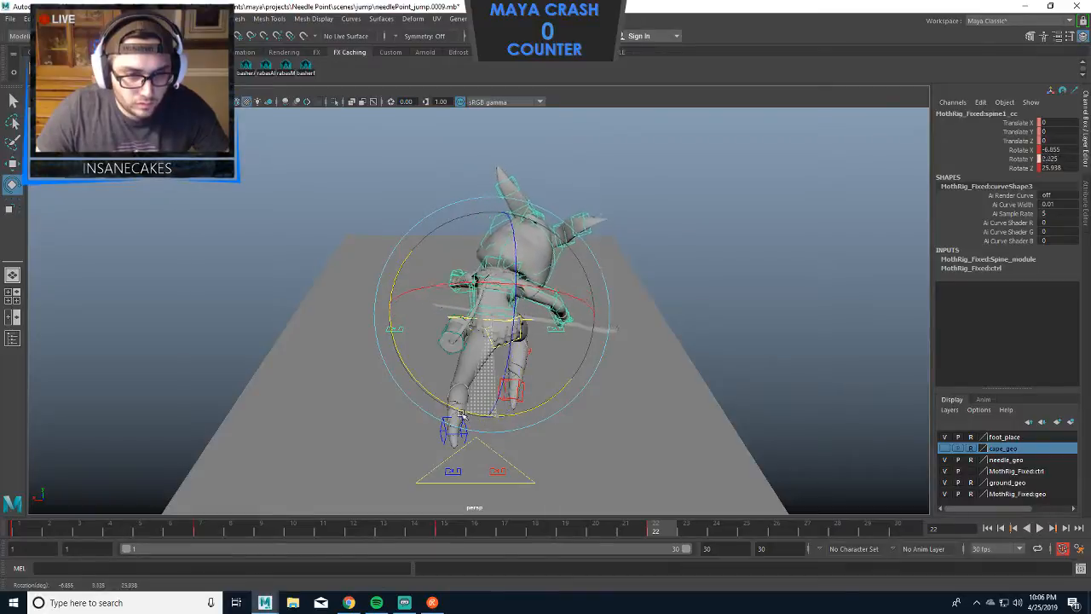
left_click(664, 270)
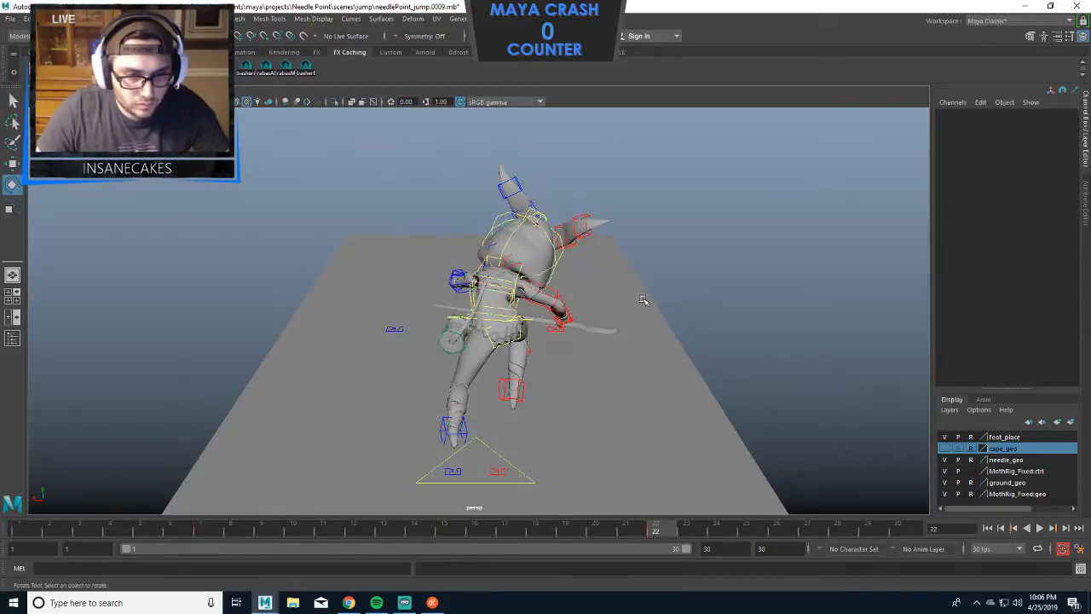
Rotate the right upper arm FK control to about 22 in Y and -29 in Z, extending the arm away from the body.
left_click(555, 287)
left_click_drag(555, 287, 548, 315)
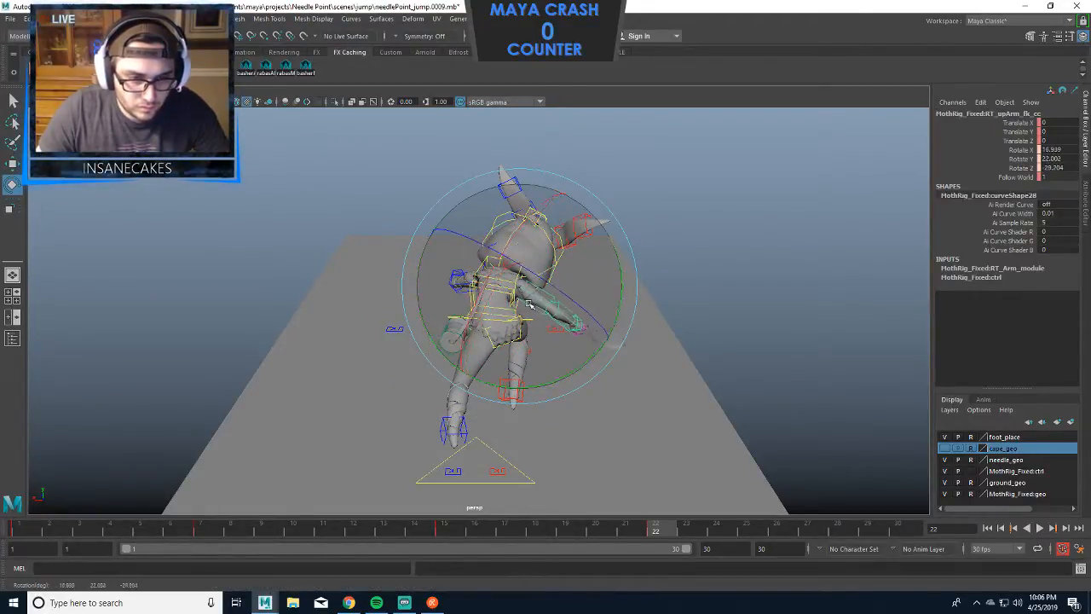
left_click(682, 248)
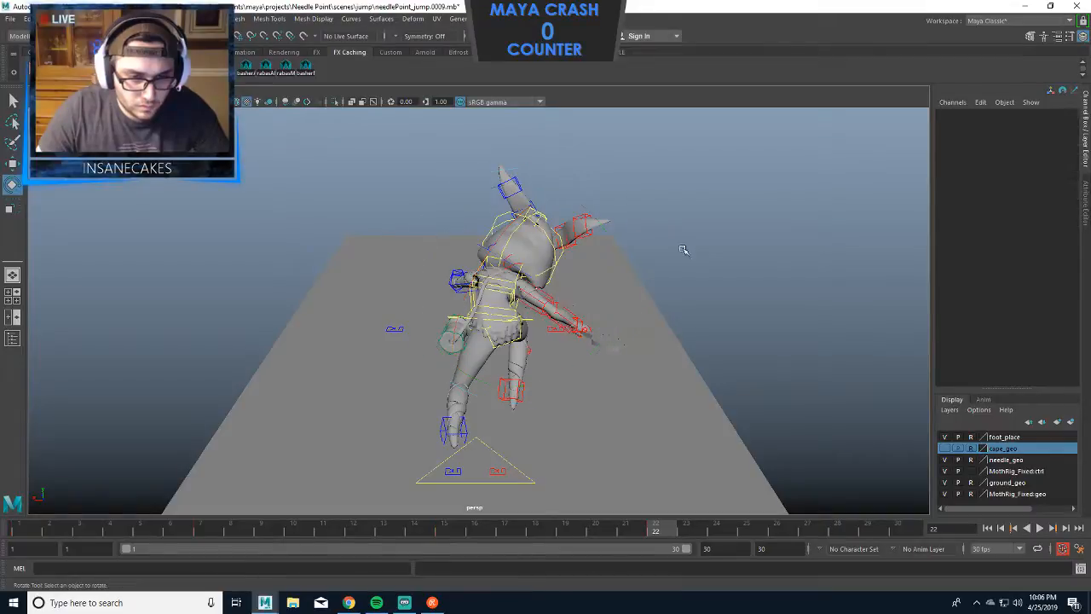
Rotate the right lower arm FK control to about 86 in Rotate Z and adjust the right wrist's angle holding the needle.
left_click(566, 323)
left_click_drag(568, 300, 610, 329)
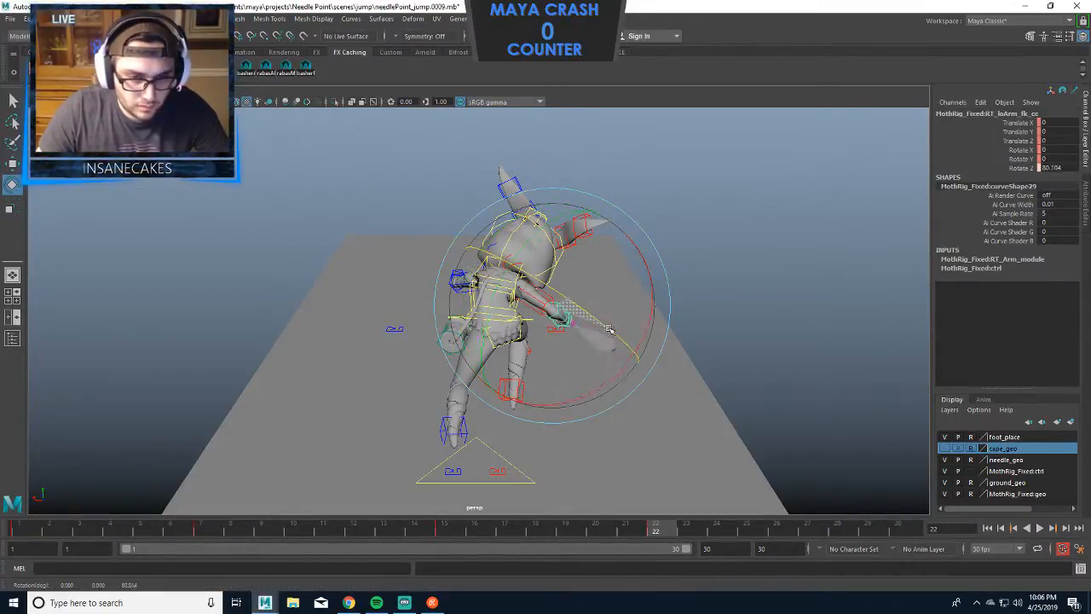
left_click_drag(673, 279, 640, 273, "alt")
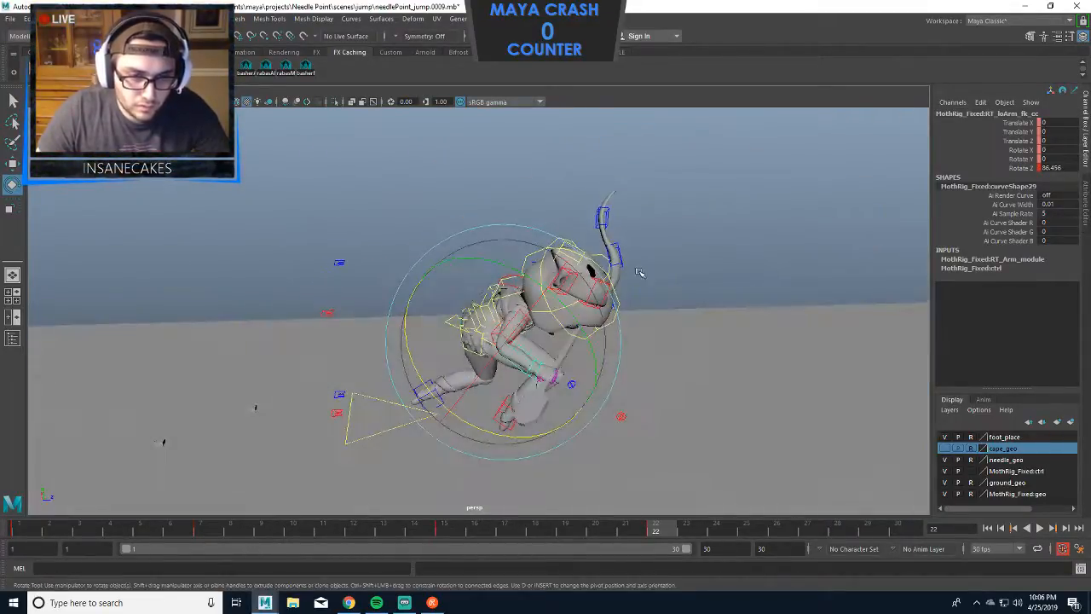
left_click(662, 289)
left_click(548, 375)
left_click_drag(548, 375, 531, 420)
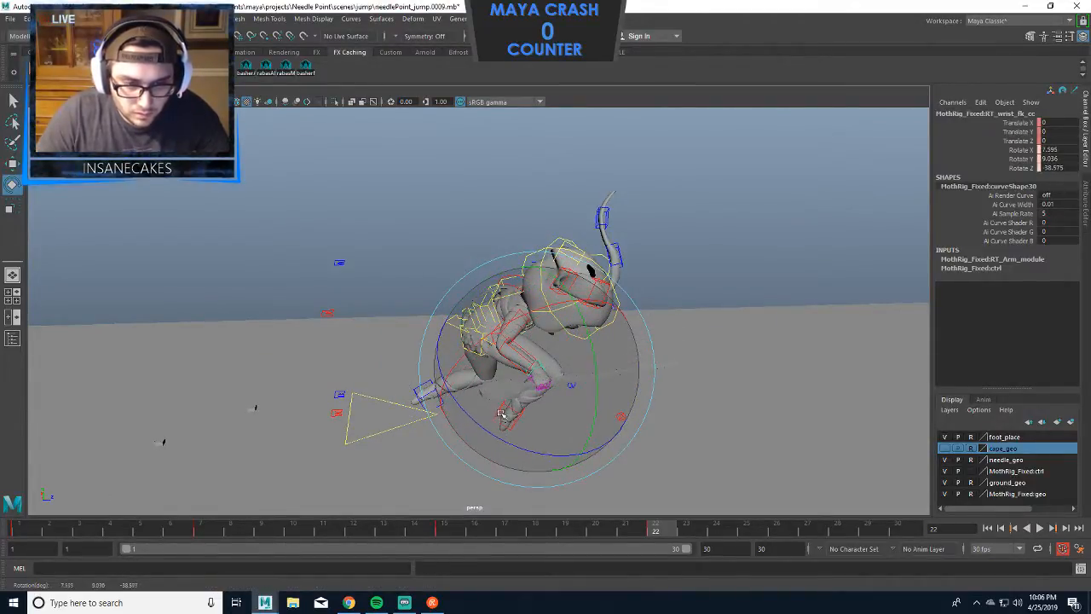
left_click(635, 301)
Tilt the head control to about -3.2 in Rotate X, -3.2 in Y and -27.7 in Z.
left_click(550, 305)
left_click_drag(550, 305, 590, 350, "alt")
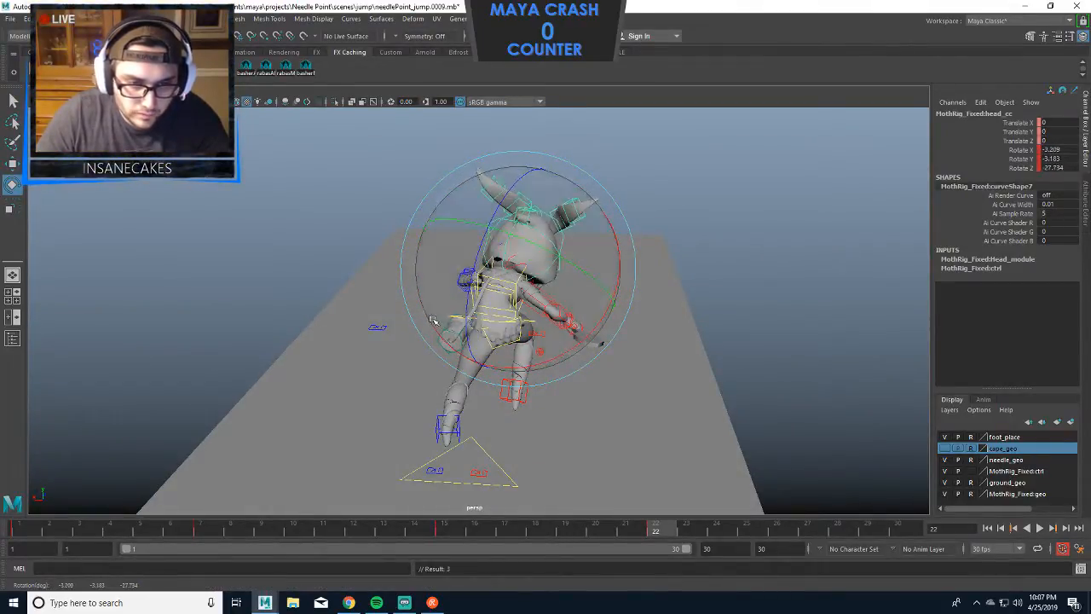
left_click_drag(433, 320, 588, 282, "alt")
left_click(733, 212)
left_click_drag(733, 213, 706, 224, "alt")
Rotate the left upper arm FK control to lower the arm in front of the body, and select the left wrist FK control.
left_click(472, 292)
left_click_drag(526, 338, 337, 294)
right_click_drag(336, 294, 403, 277, "alt")
left_click_drag(402, 277, 417, 294, "alt")
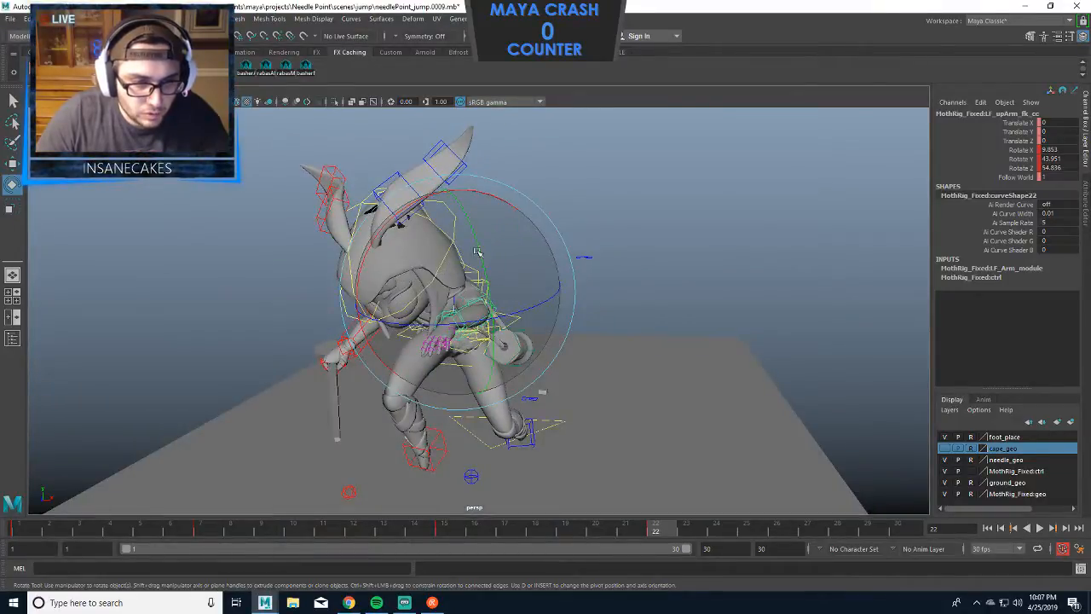
left_click_drag(477, 250, 471, 305)
left_click(461, 316)
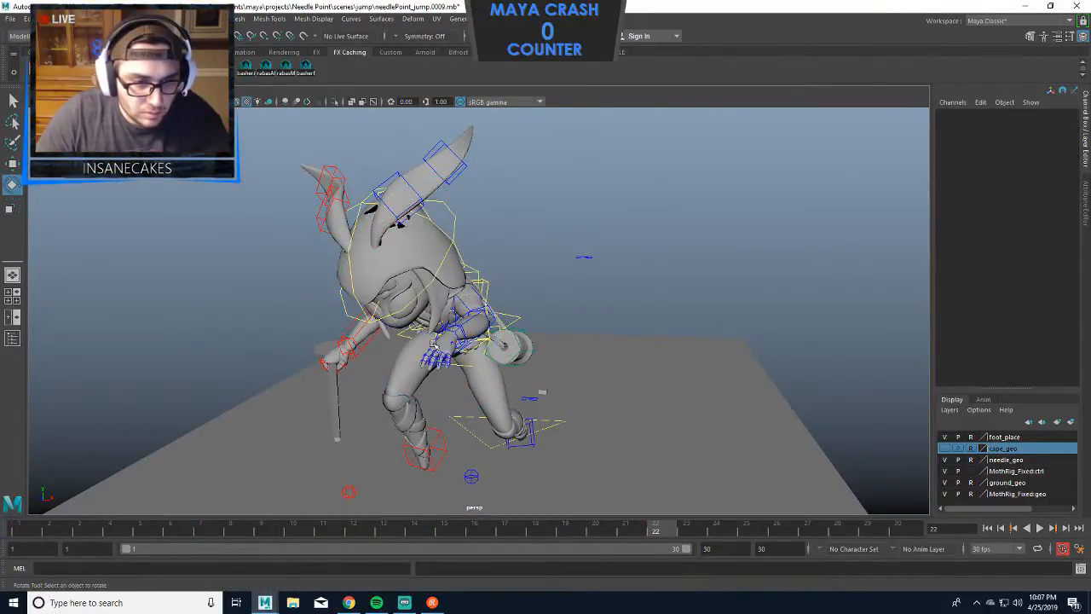
left_click(404, 346)
Flip back and forth through the earlier key poses in a side view to compare them with frame 22.
left_click_drag(392, 318, 626, 329, "alt")
right_click_drag(625, 329, 580, 356, "alt")
left_click_drag(579, 356, 578, 372, "alt")
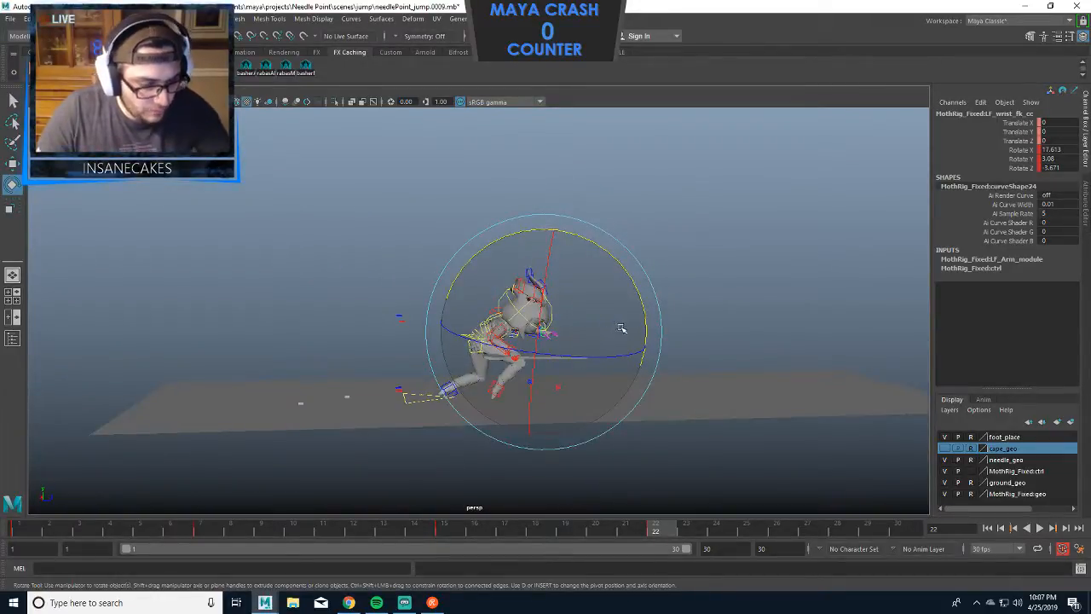
key("comma")
key("comma")
key("comma")
key("period")
key("period")
key("comma")
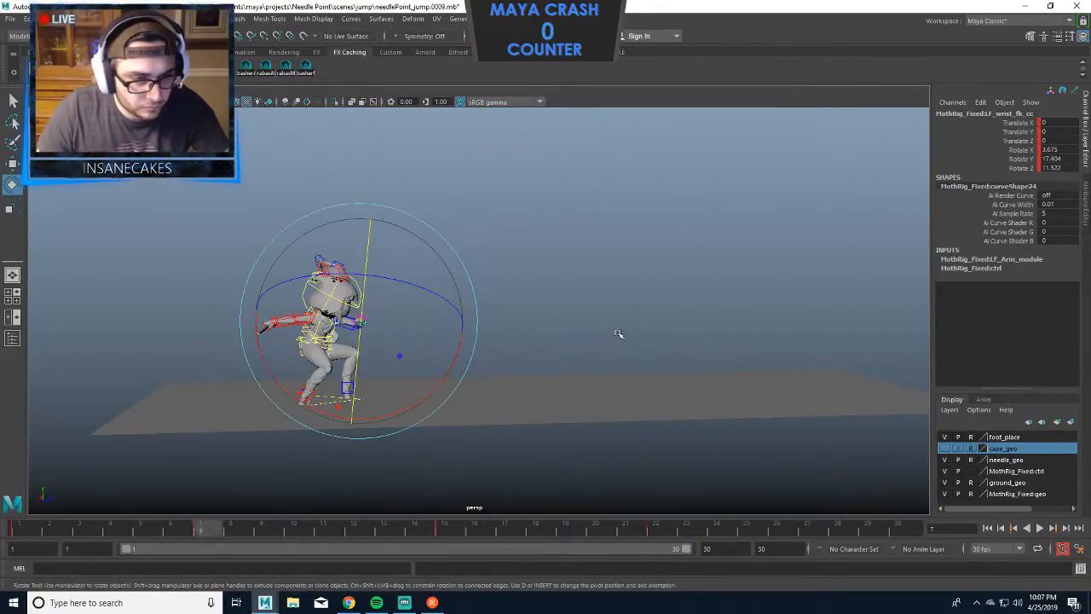
key("period")
key("period")
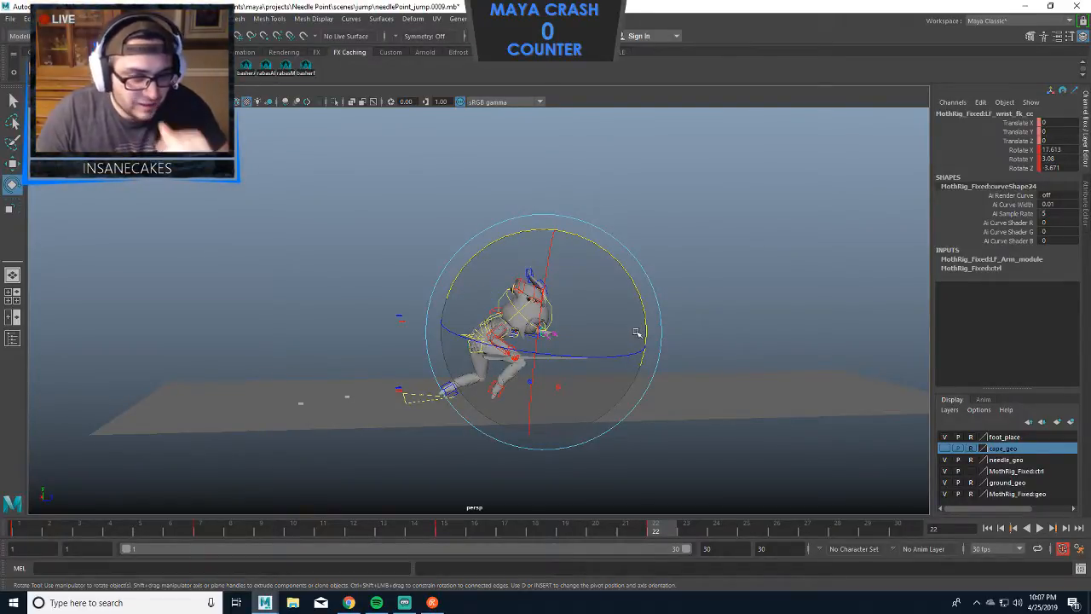
Rotate the head control at frame 22 to about 17.3 in X, 0.4 in Y and -40.7 in Z.
left_click_drag(637, 332, 728, 359, "alt")
scroll(757, 293, "up", 5)
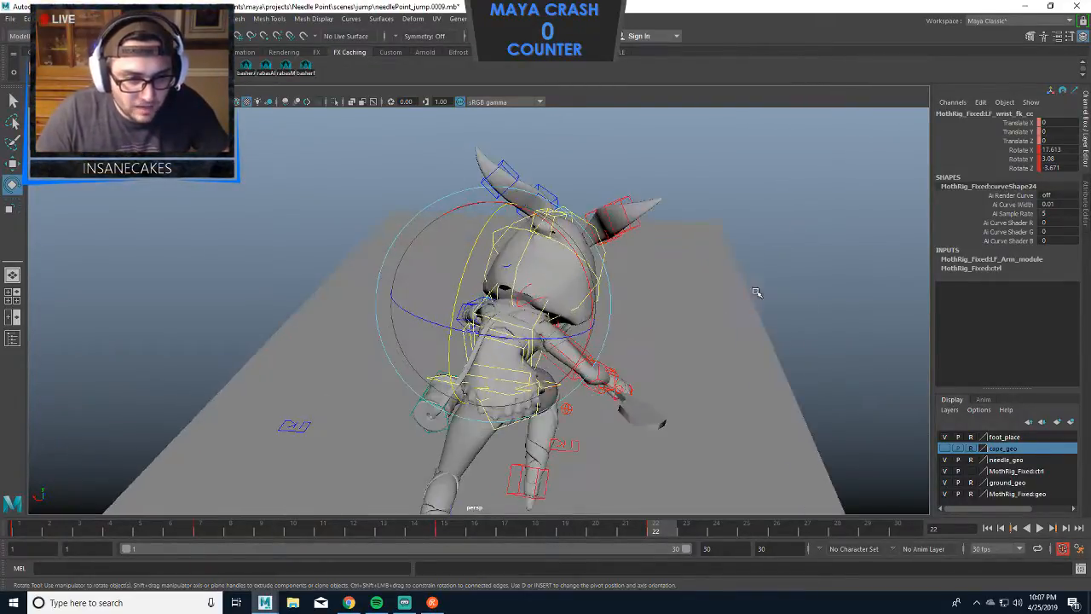
left_click_drag(643, 361, 597, 304, "alt")
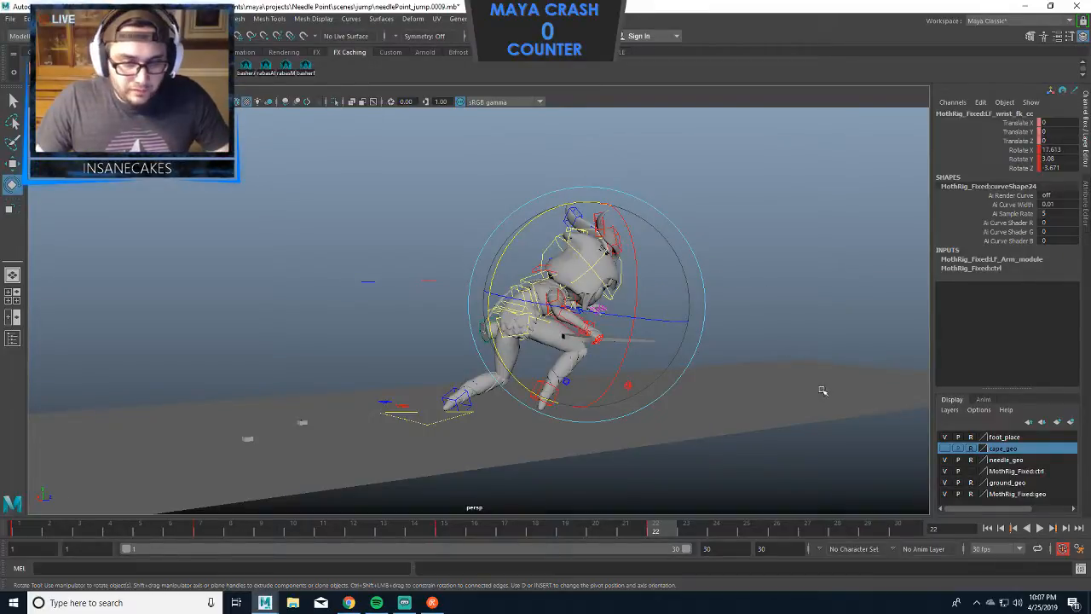
left_click_drag(672, 447, 711, 380, "alt")
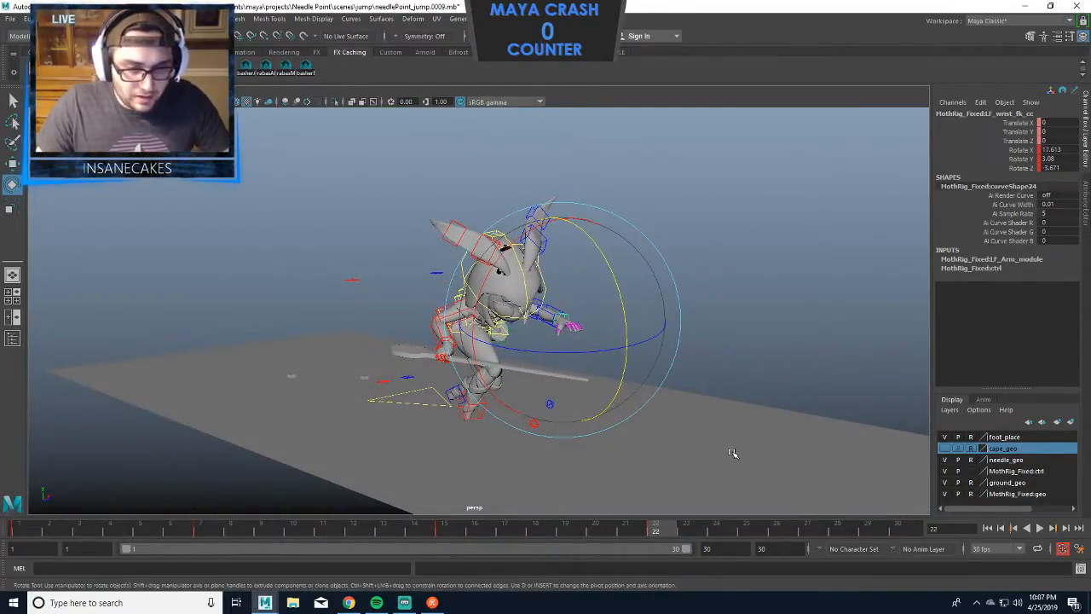
left_click_drag(736, 452, 711, 319, "alt")
left_click(711, 318)
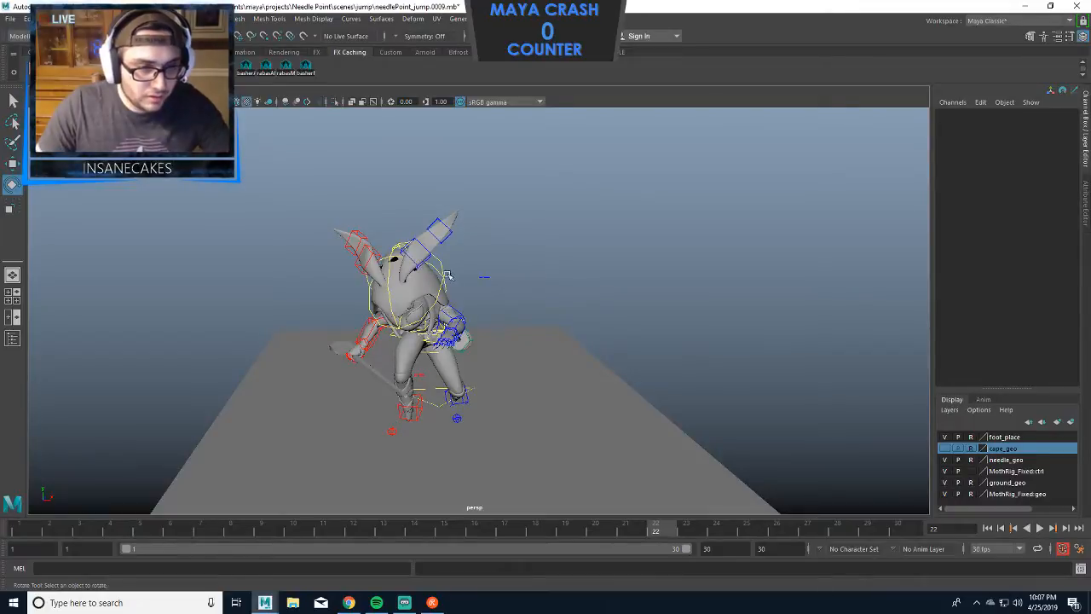
left_click(447, 274)
left_click_drag(445, 271, 643, 297)
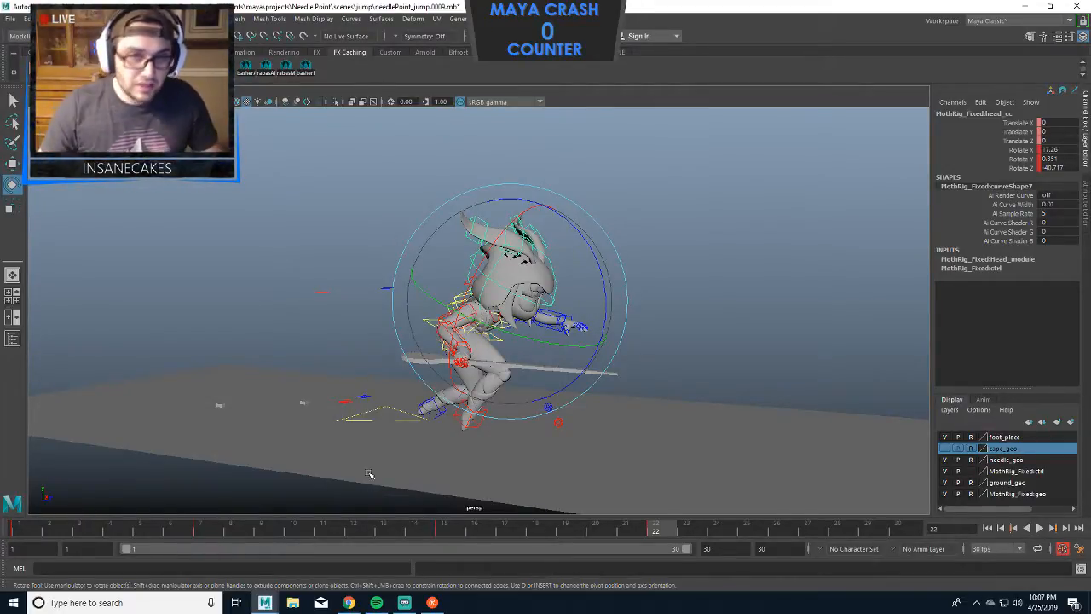
Play back the jump animation from an angled side view to review the motion.
left_click_drag(390, 403, 631, 393, "alt")
middle_click_drag(631, 393, 687, 413, "alt")
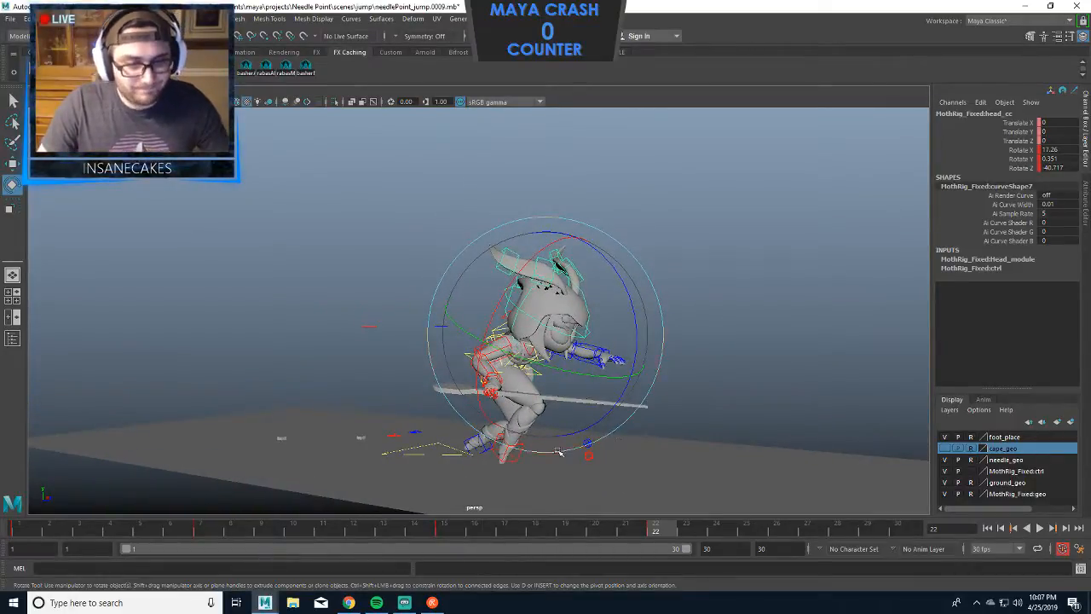
left_click(1038, 527)
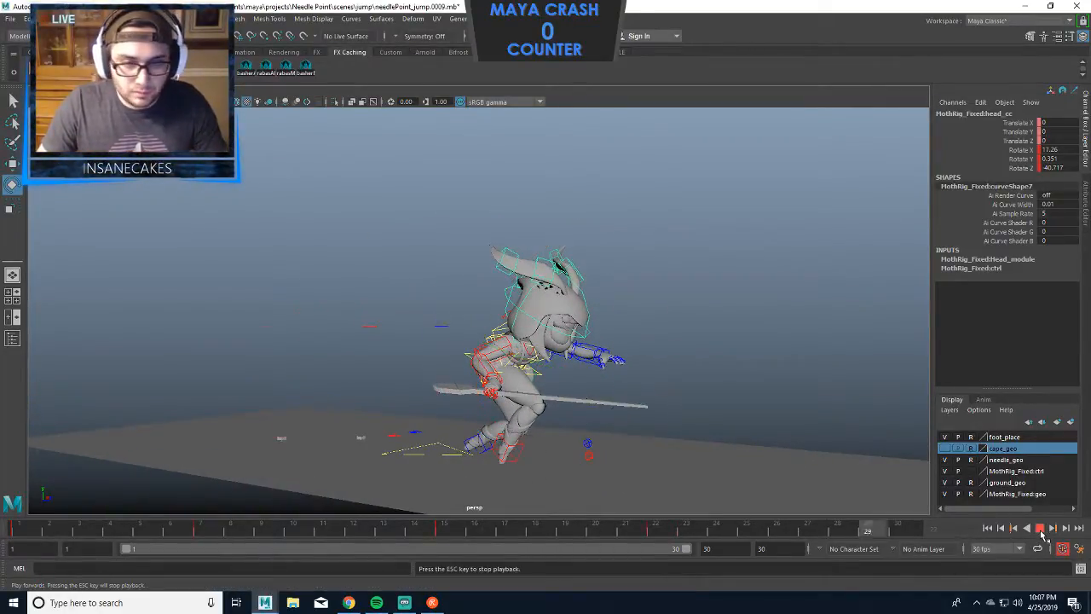
left_click(1040, 528)
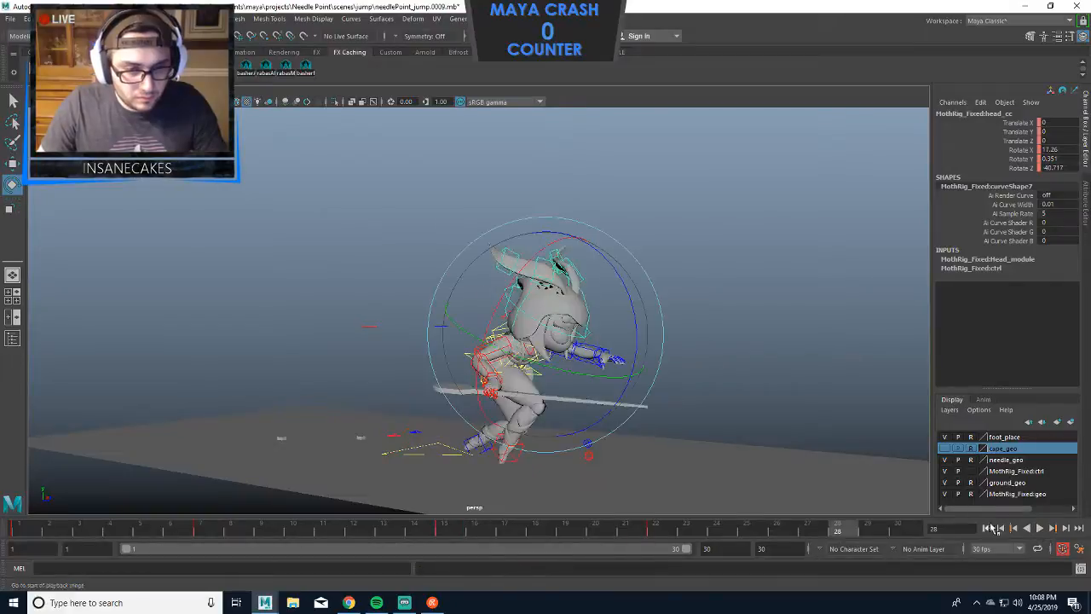
Select all the rig controls and set the tangents of all their keys to stepped in the Graph Editor.
left_click_drag(824, 175, 283, 455)
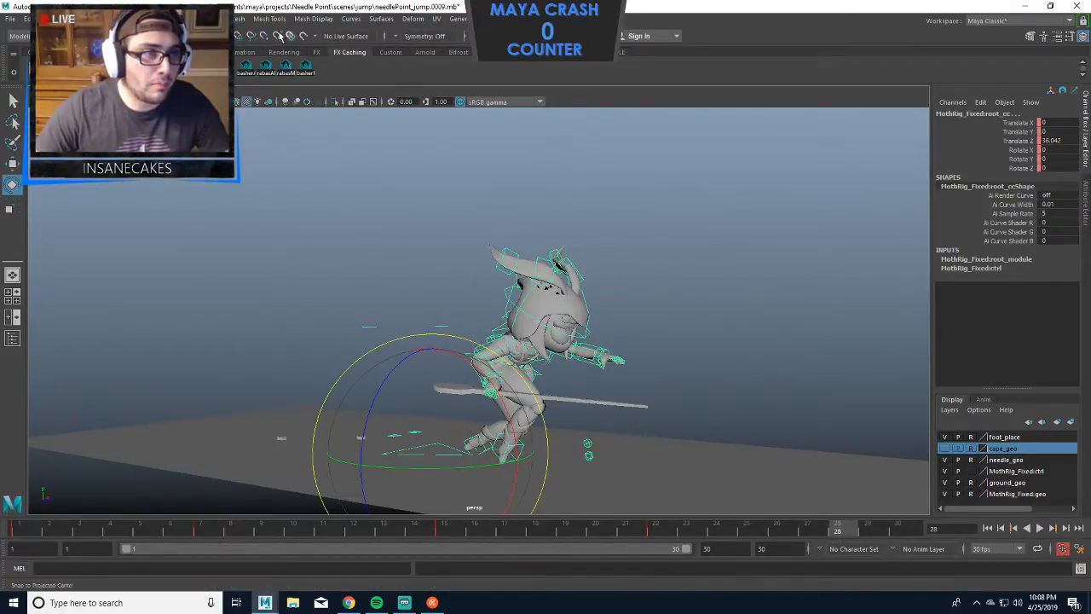
left_click(162, 18)
mouse_move(264, 81)
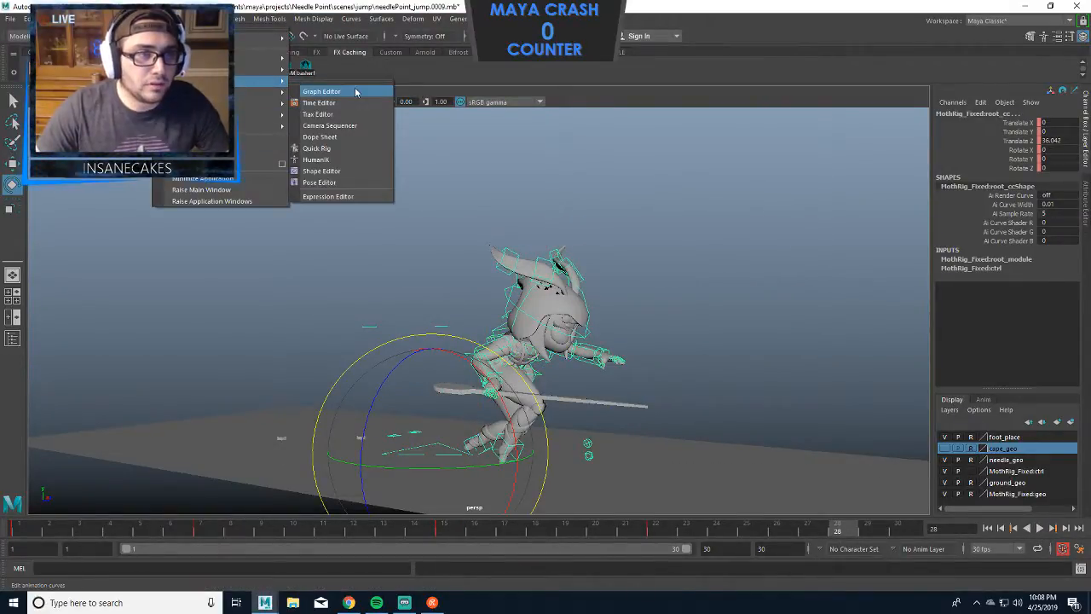
left_click(341, 87)
left_click_drag(764, 190, 213, 301)
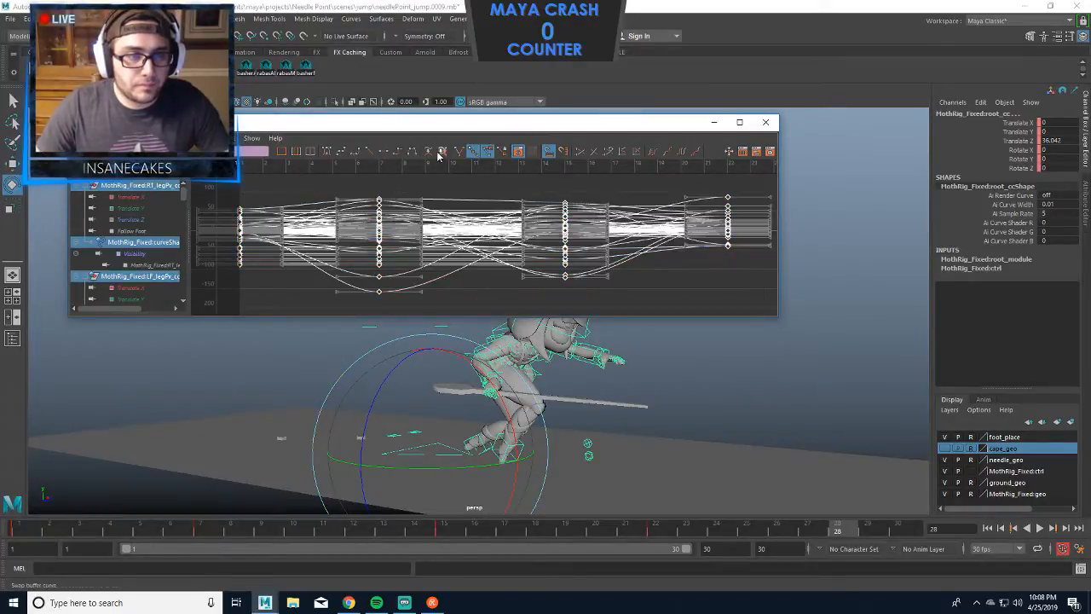
left_click(399, 153)
left_click(713, 122)
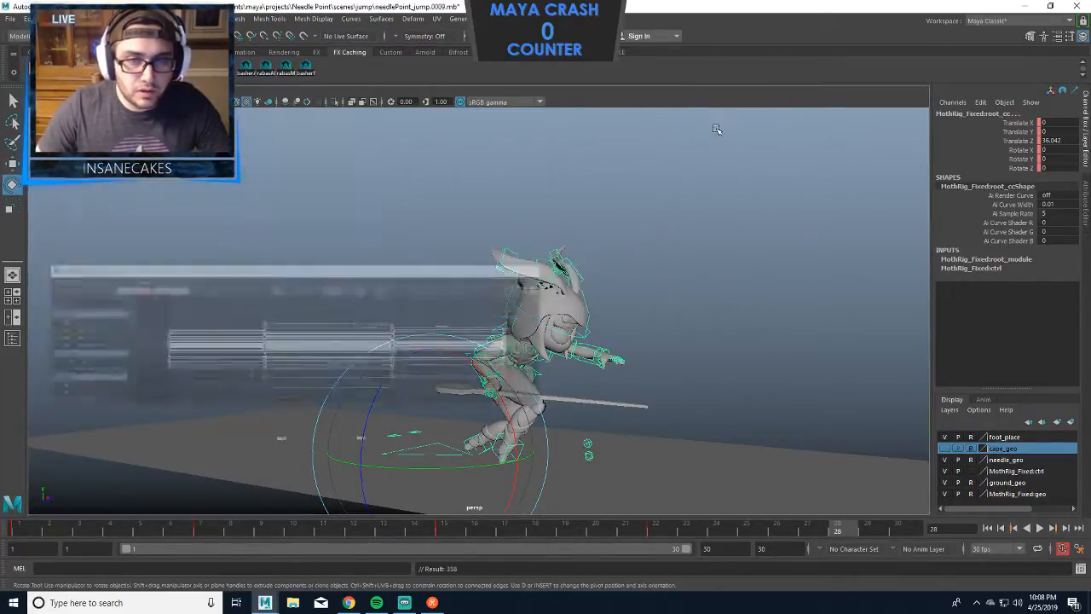
Play the stepped animation in a loop and hide the rig control curves in the viewport.
left_click(1039, 527)
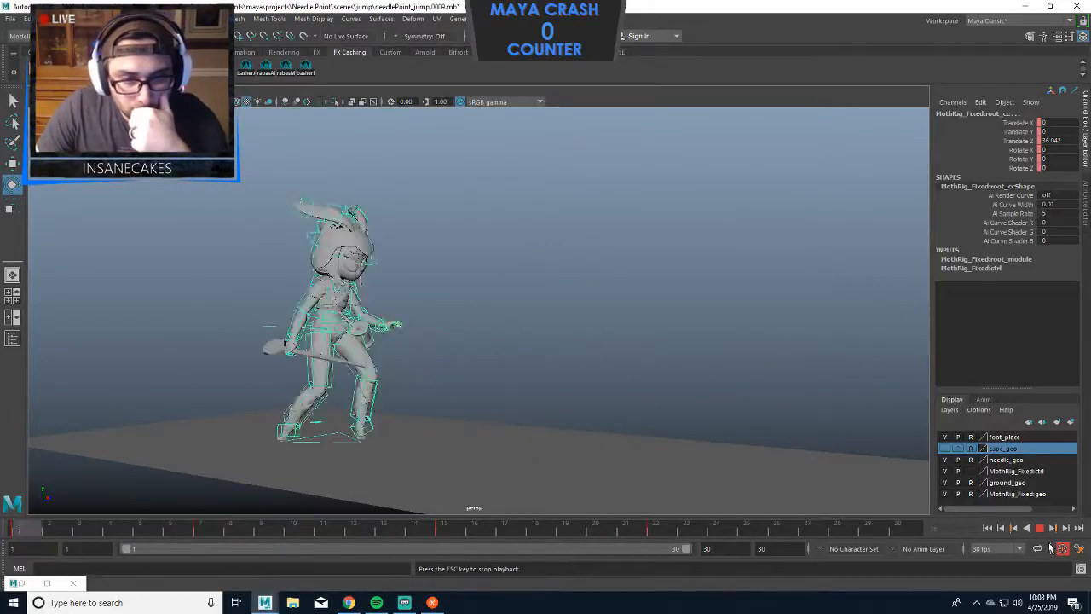
left_click(876, 484)
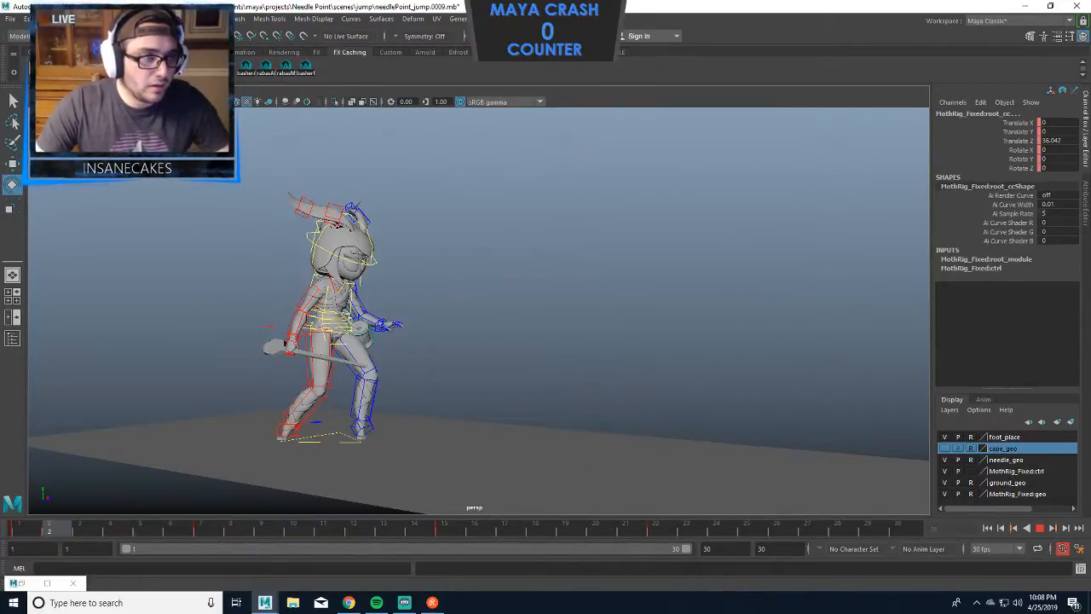
left_click(127, 91)
left_click(152, 160)
left_click(598, 295)
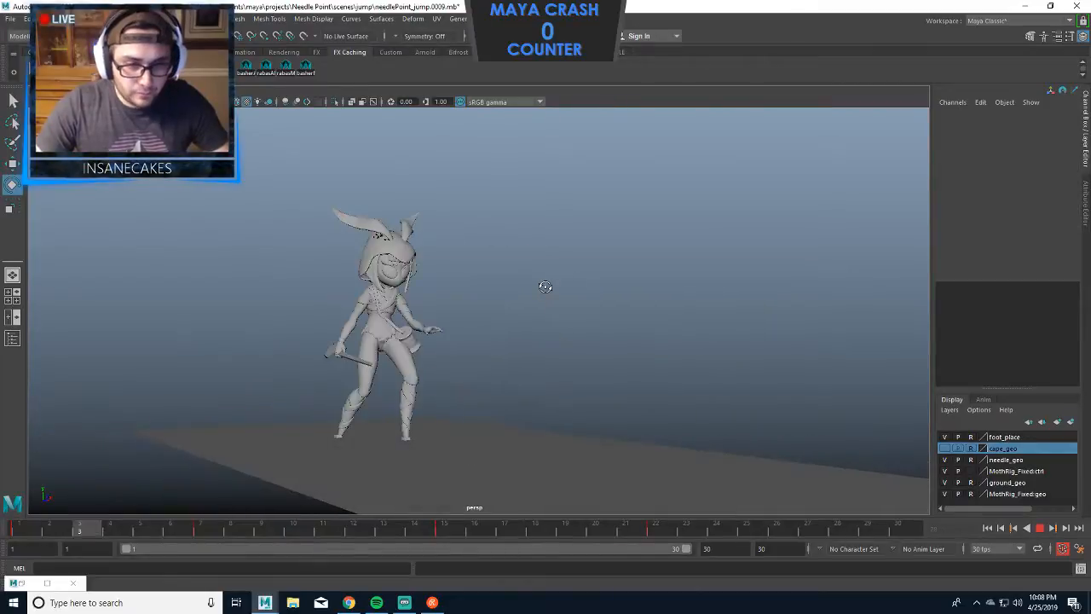
middle_click_drag(598, 295, 629, 263, "alt")
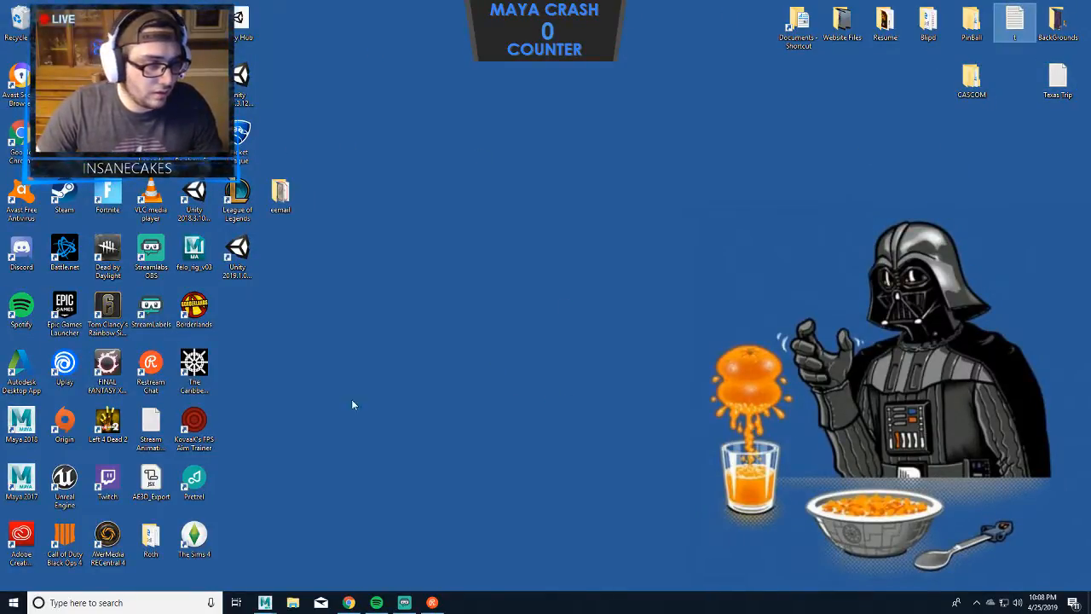
Open the Stream Animation BRB note from the desktop in Notepad, close the Graph Editor and show the note over Maya.
double_click(152, 425)
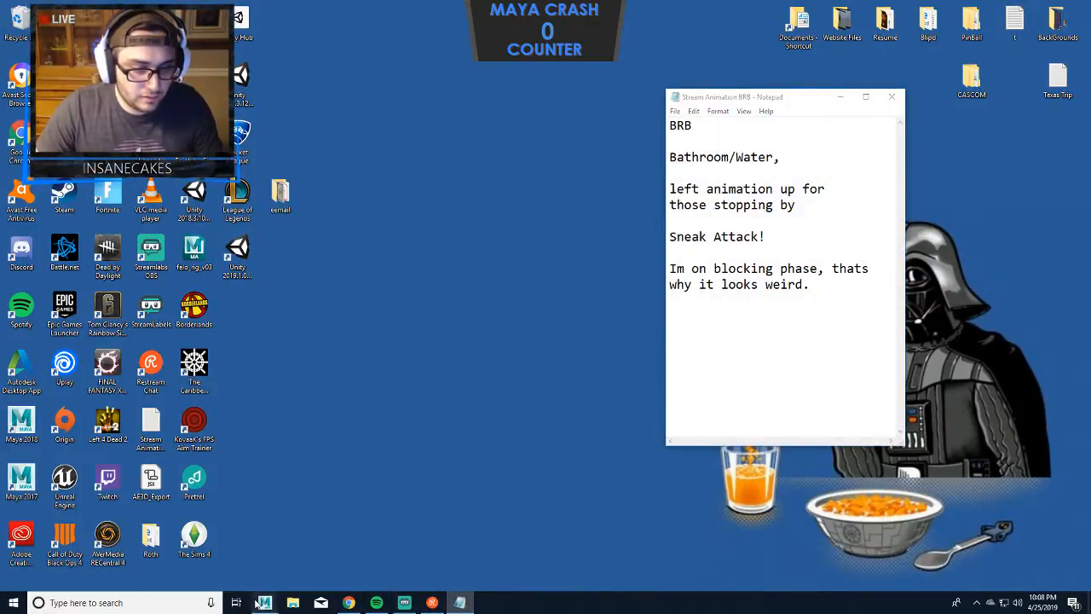
mouse_move(262, 603)
left_click(329, 553)
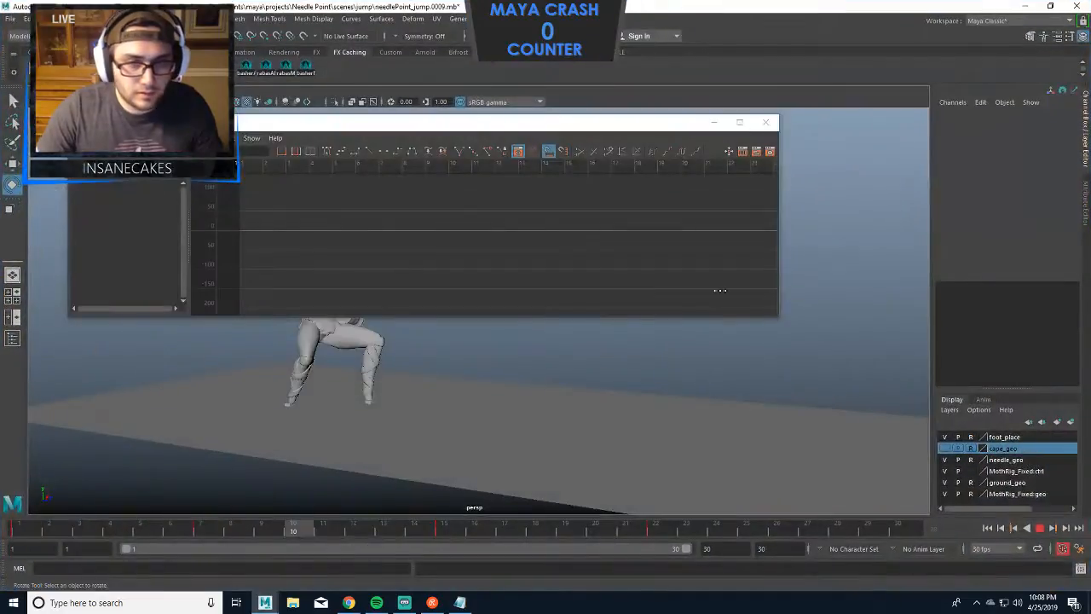
left_click(758, 125)
key("alt+Tab")
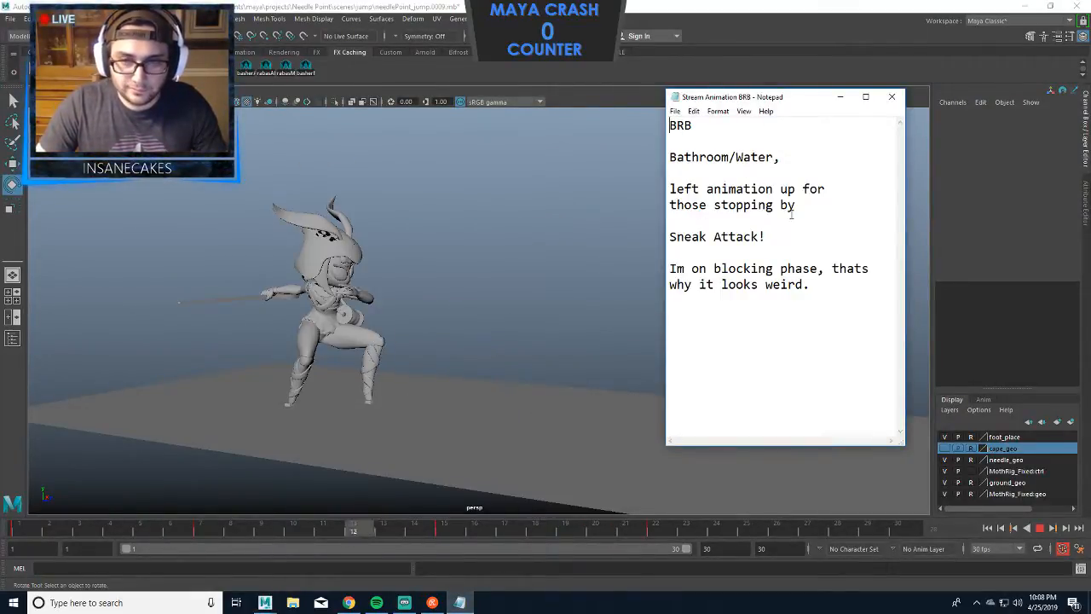
Replace "Sneak Attack" with "charge attack" in the note.
left_click_drag(756, 236, 669, 237)
left_click(764, 237)
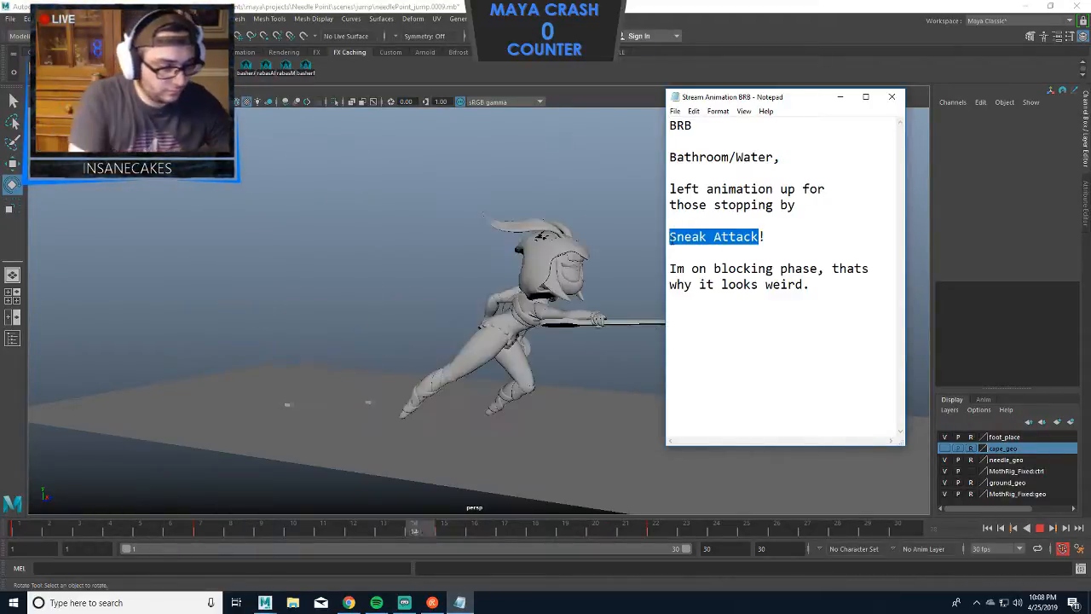
type("charge ")
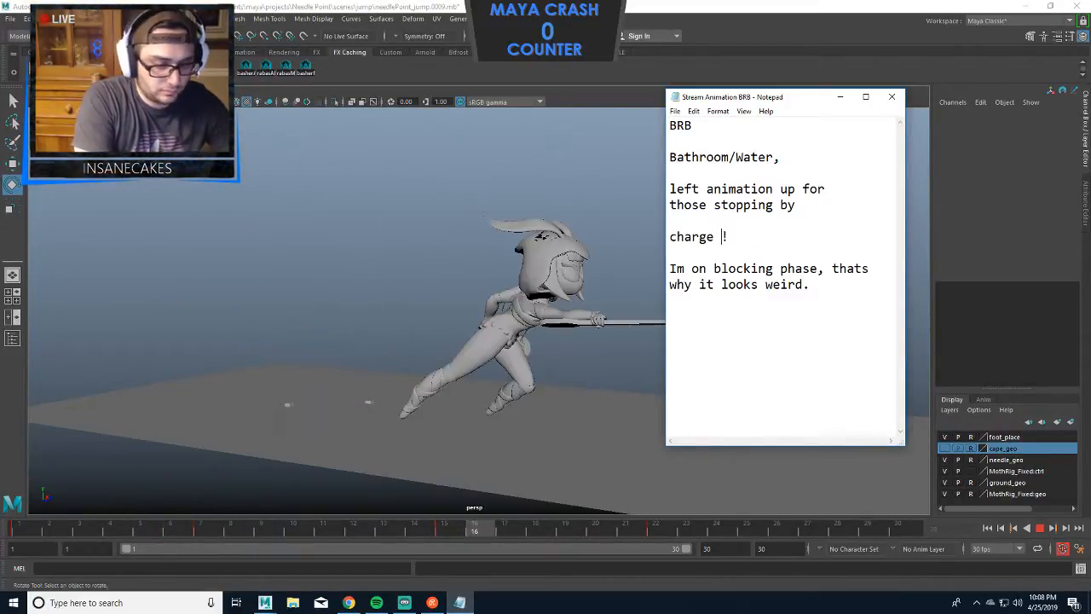
type("attack")
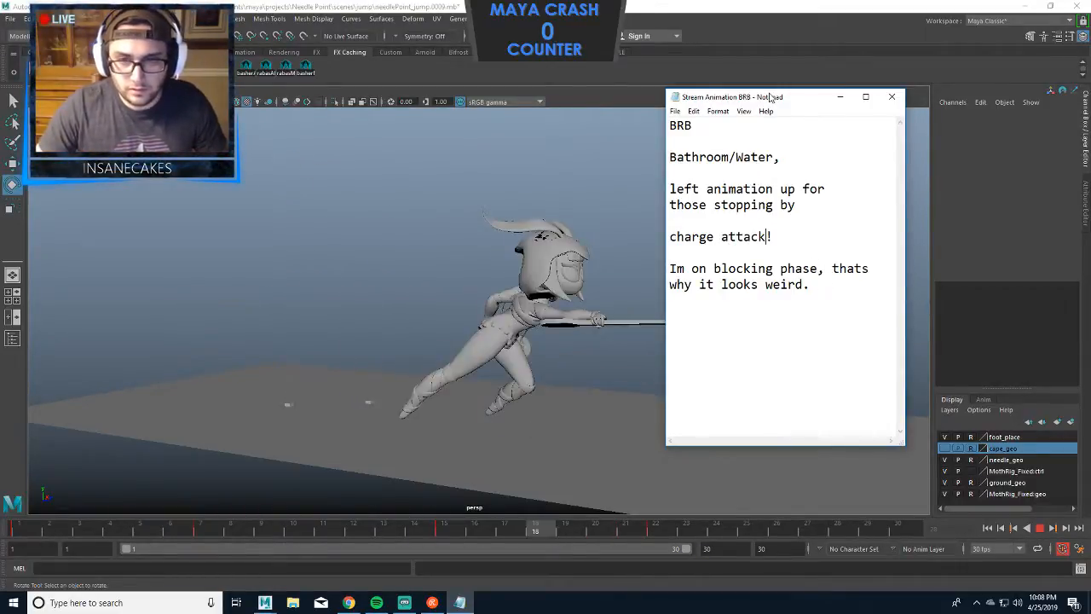
Move the note clear of the character, and close it with its changes saved.
left_click_drag(769, 96, 943, 100)
left_click(971, 364)
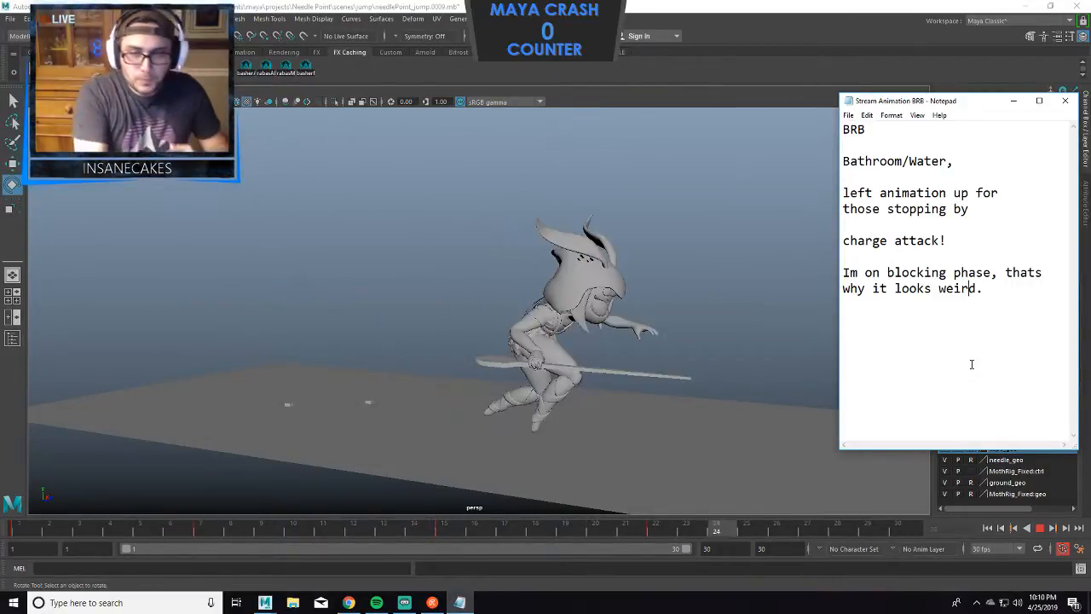
left_click(1069, 103)
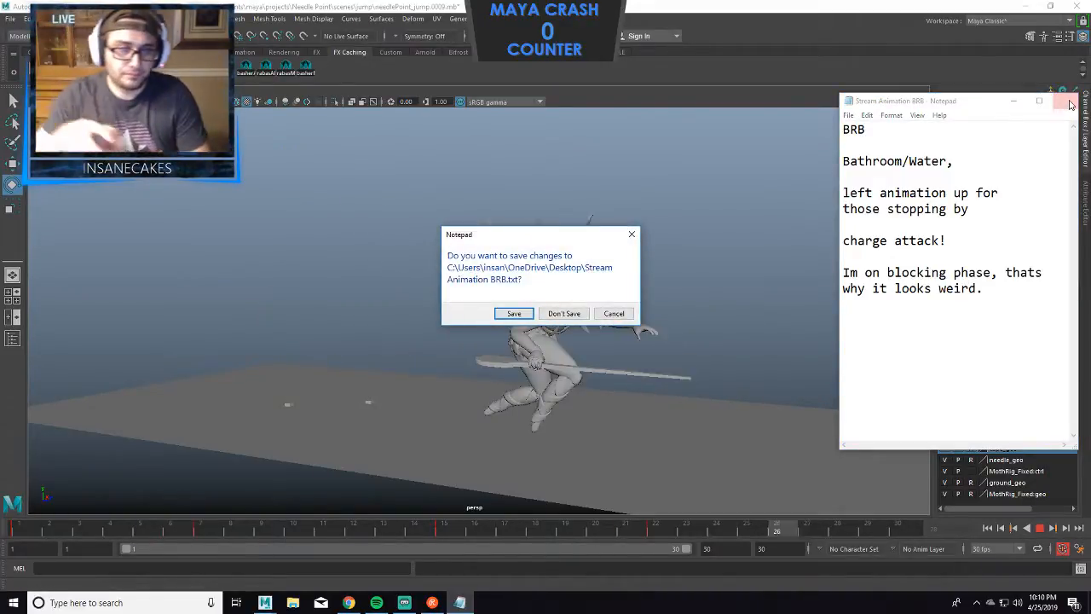
left_click(517, 314)
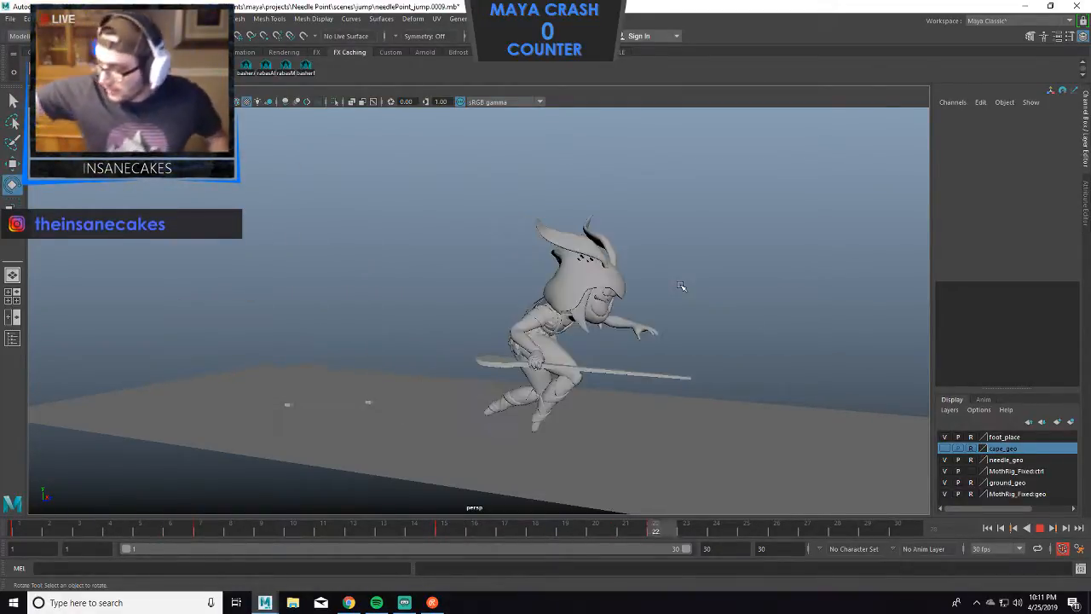
Stop the looping playback and view the character from the front.
left_click(1046, 530)
left_click_drag(733, 417, 634, 399, "alt")
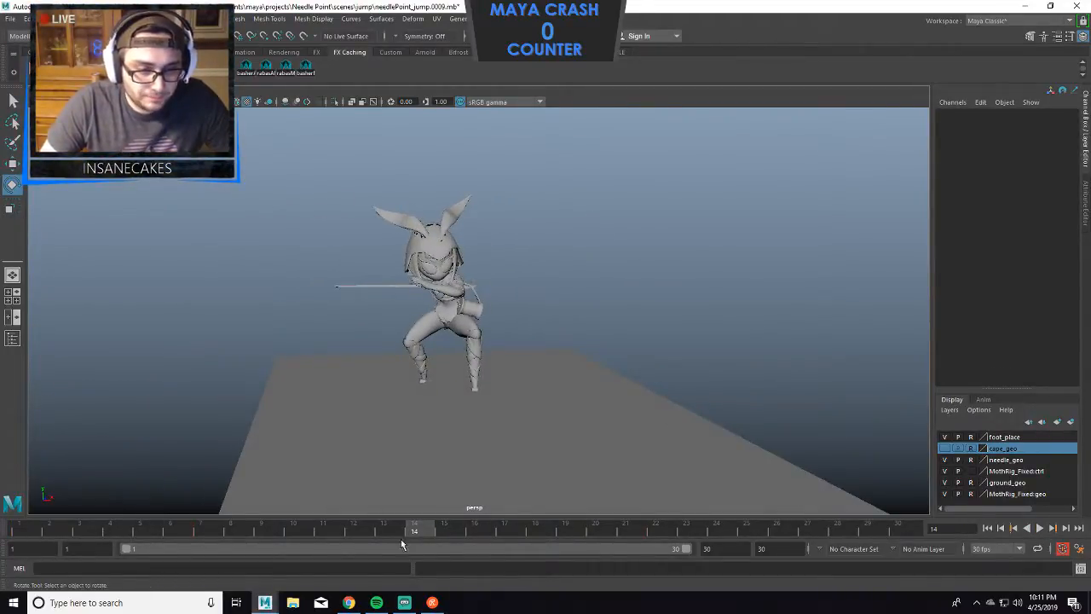
Show the NURBS control curves and, at frame 22, move the cog control to Translate Z 1.72 and rotate it to about 34.9, 5.3, 6.3.
left_click(130, 90)
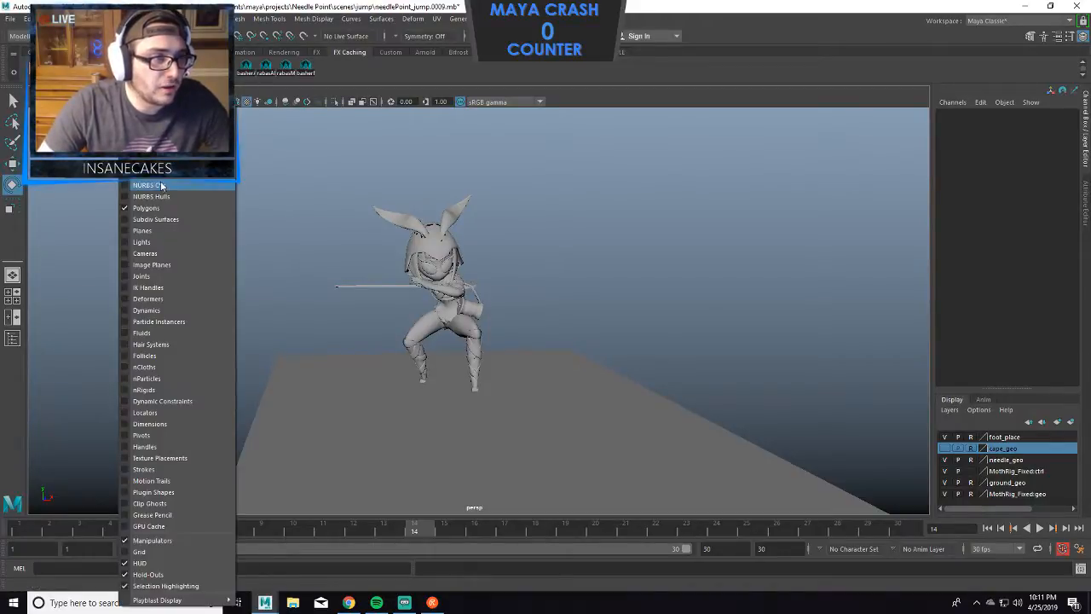
left_click(149, 173)
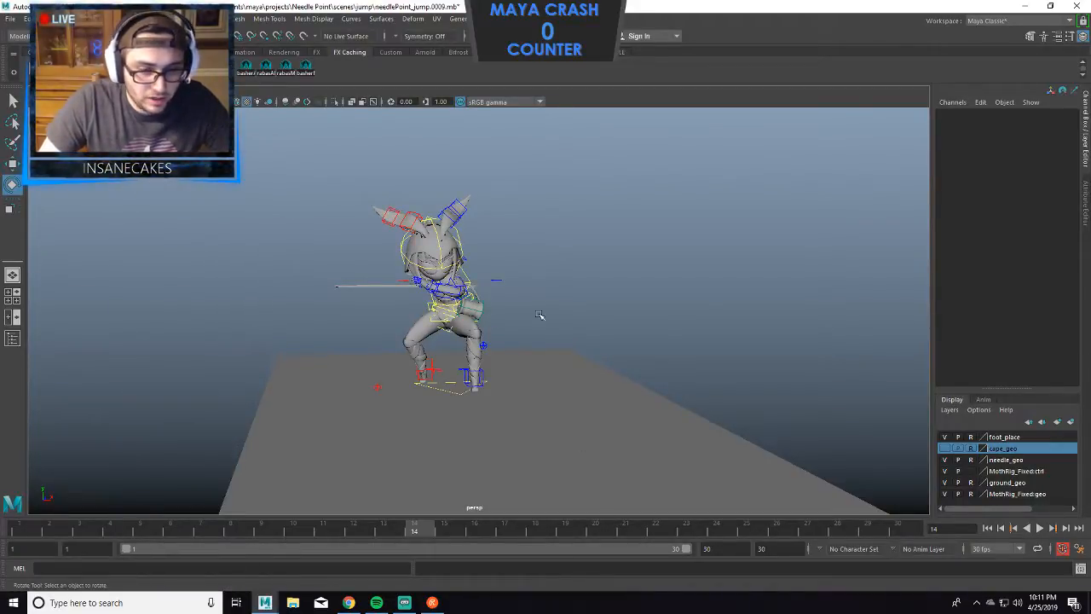
left_click(433, 320)
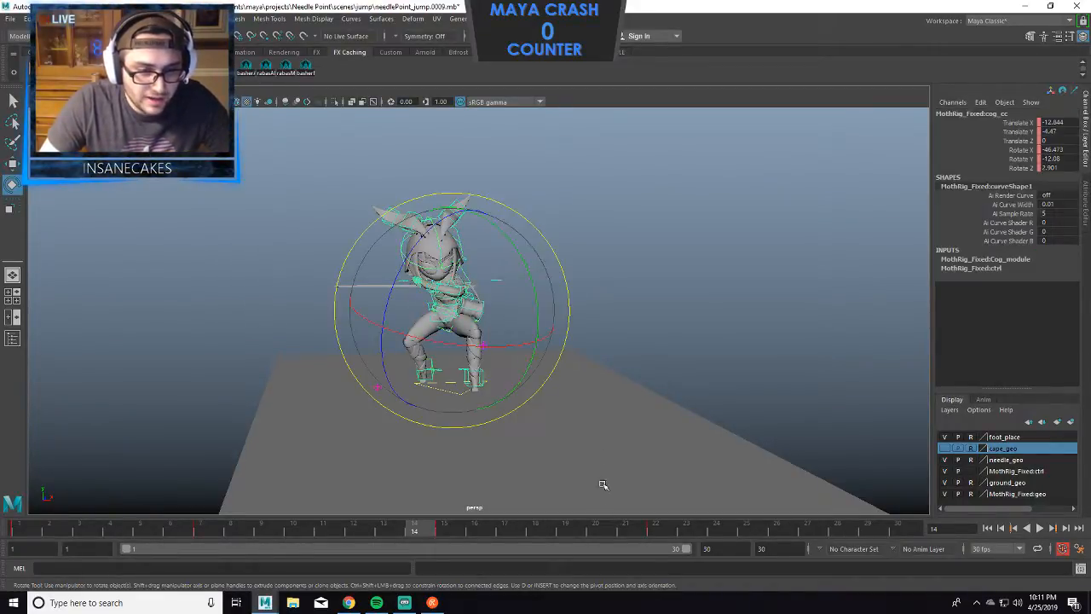
left_click(656, 533)
key("w")
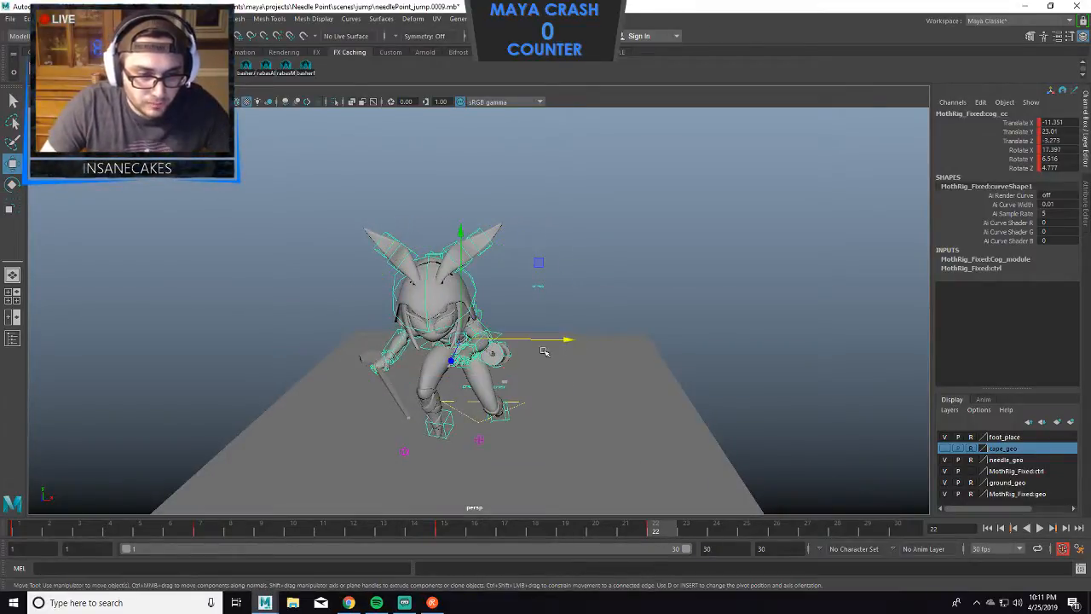
left_click_drag(544, 340, 566, 341)
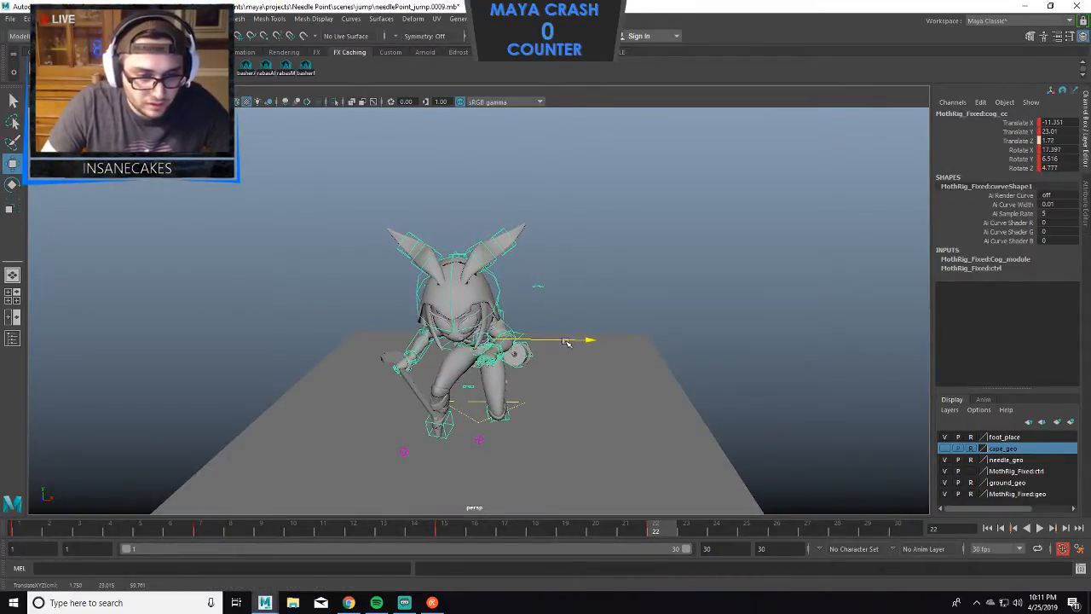
key("e")
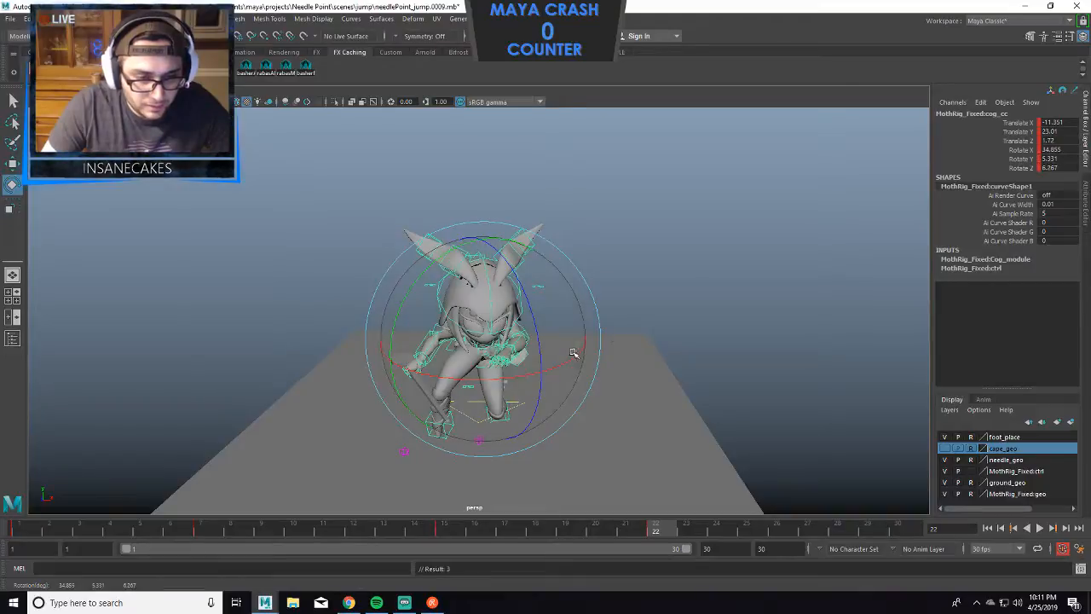
Move the right foot's IK control to about 2.05, 2.04, 28.8 and rotate it to about 25.4, 16.9, -12.3.
left_click(444, 449)
left_click(444, 434)
key("w")
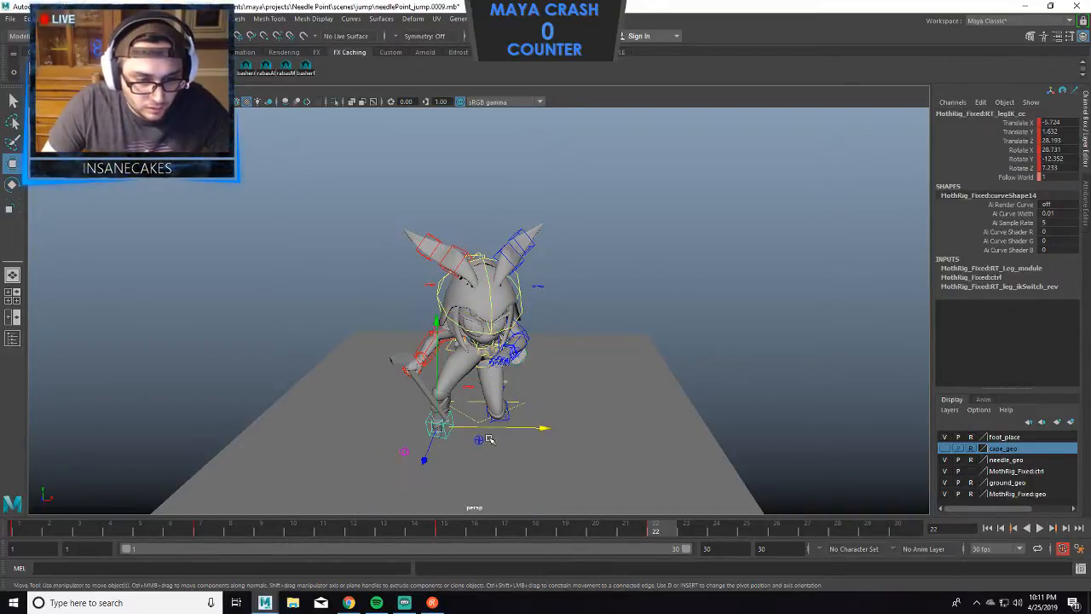
left_click_drag(490, 442, 566, 451)
key("e")
left_click_drag(515, 419, 548, 416)
key("w")
Reposition the knee pole-vector controls sideways so the knees point in a better direction at frame 22.
left_click_drag(652, 307, 436, 336, "alt")
left_click_drag(627, 350, 589, 449, "alt")
middle_click_drag(592, 448, 489, 417, "alt")
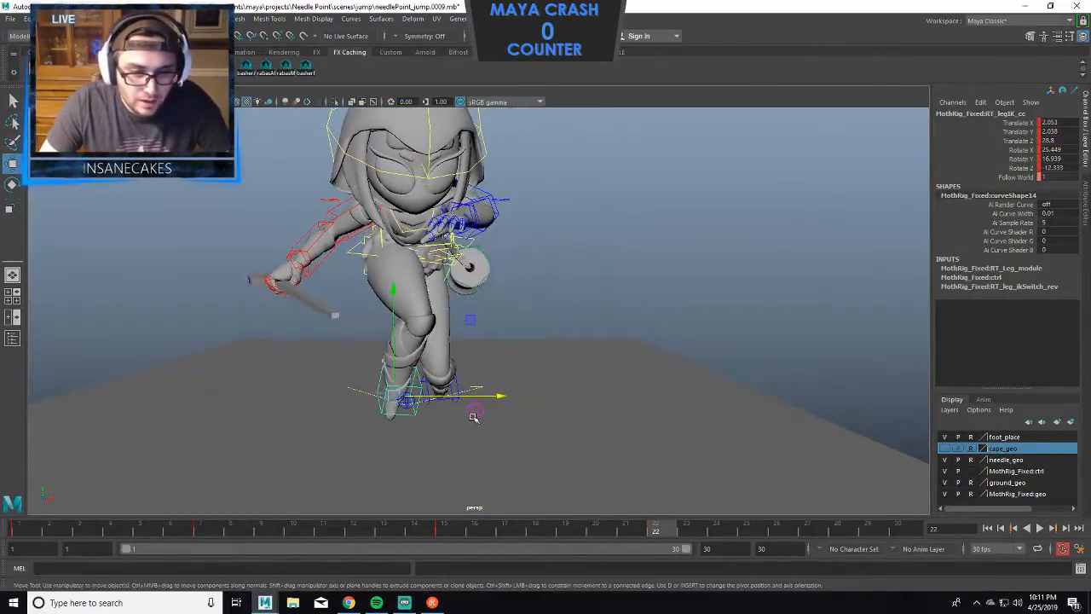
left_click(475, 415)
left_click_drag(515, 415, 464, 419)
left_click_drag(563, 413, 496, 383, "alt")
left_click(619, 298)
left_click(417, 349)
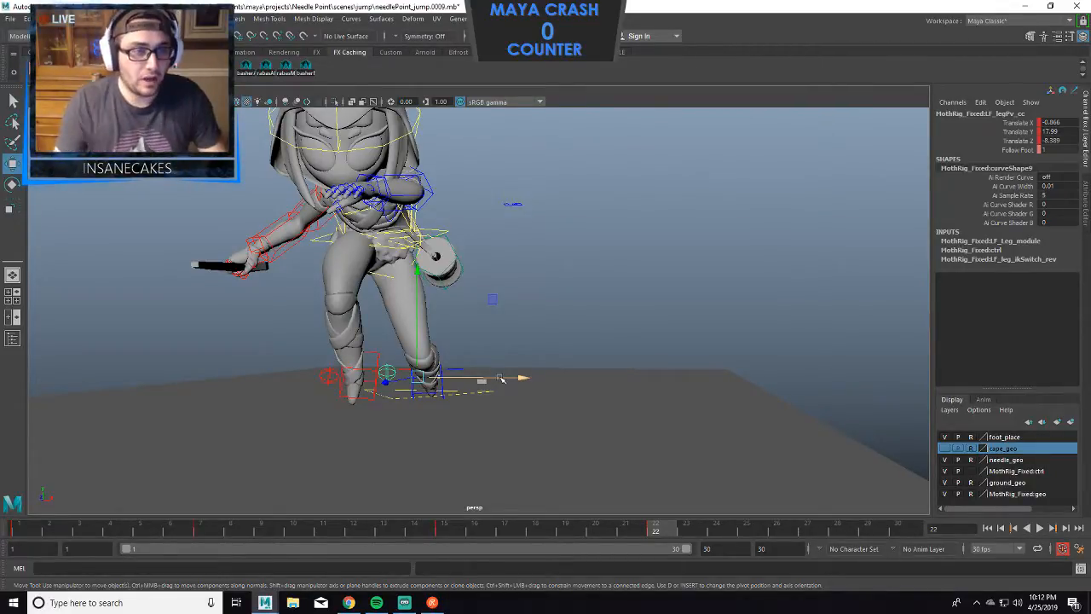
Rotate the right foot's IK control to about 34.6, 15.0, -5.6 and check the leg from several angles.
left_click_drag(485, 378, 430, 386, "alt")
left_click(335, 417)
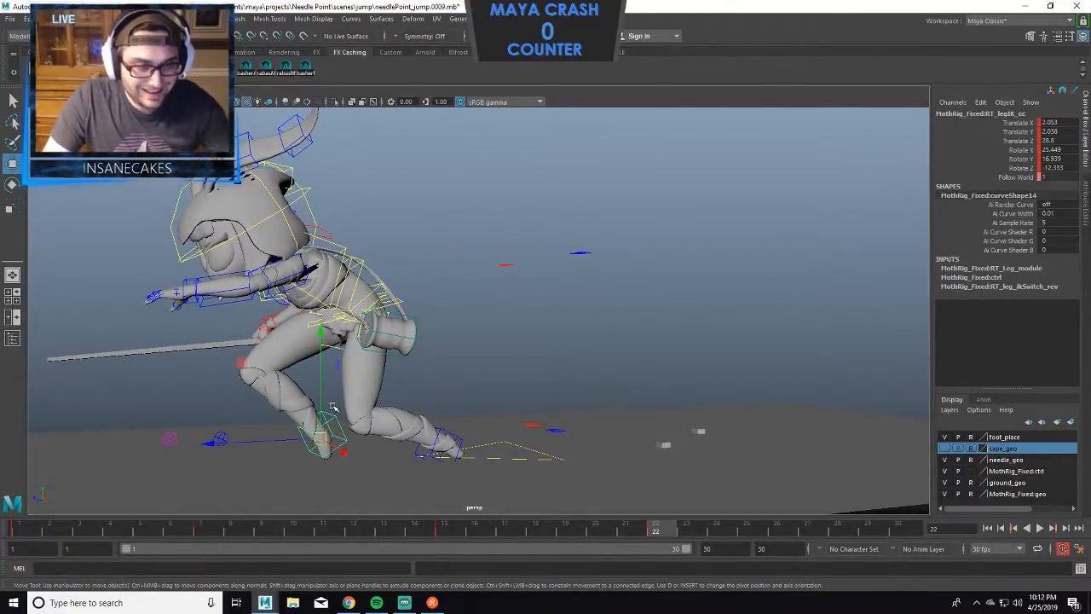
key("e")
left_click_drag(263, 360, 387, 375)
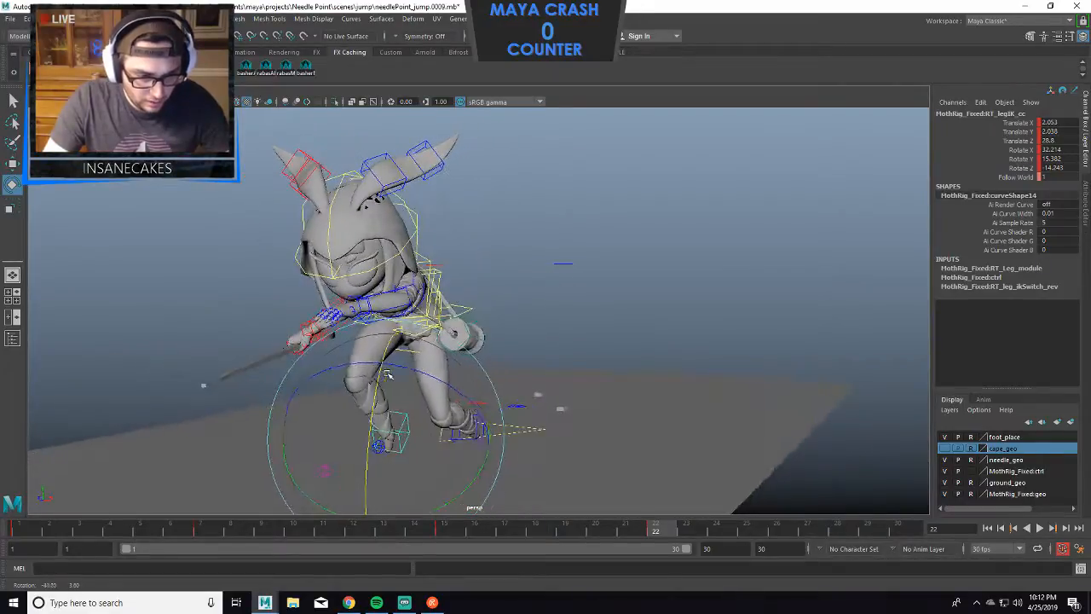
left_click_drag(460, 411, 507, 416, "alt")
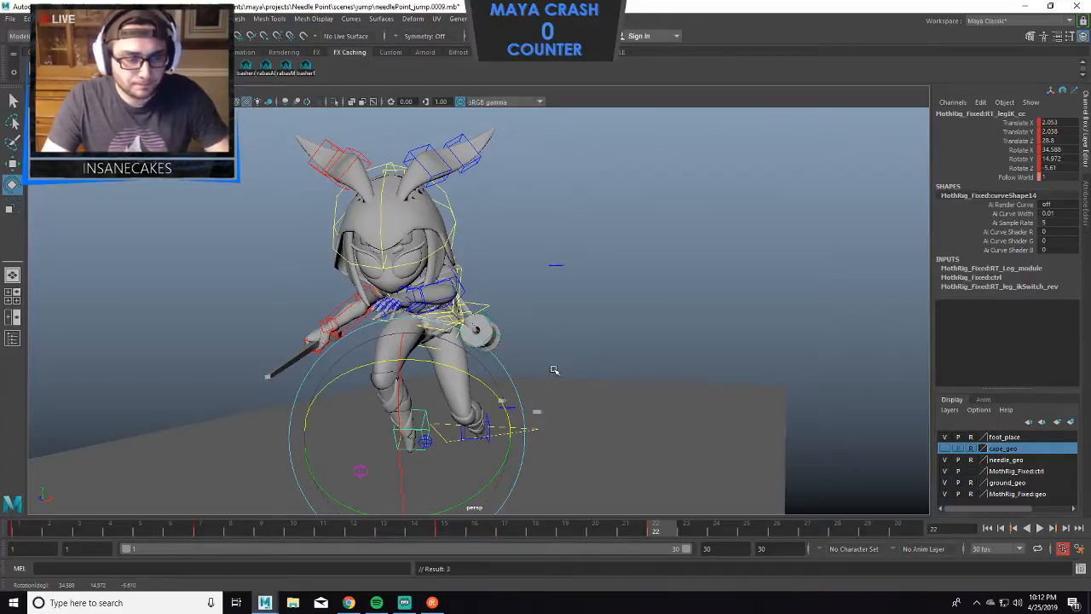
mouse_move(554, 369)
left_mouse_down("alt")
mouse_move(375, 371)
mouse_move(801, 441)
mouse_move(652, 370)
mouse_move(761, 372)
mouse_move(562, 370)
mouse_move(551, 390)
left_mouse_up("alt")
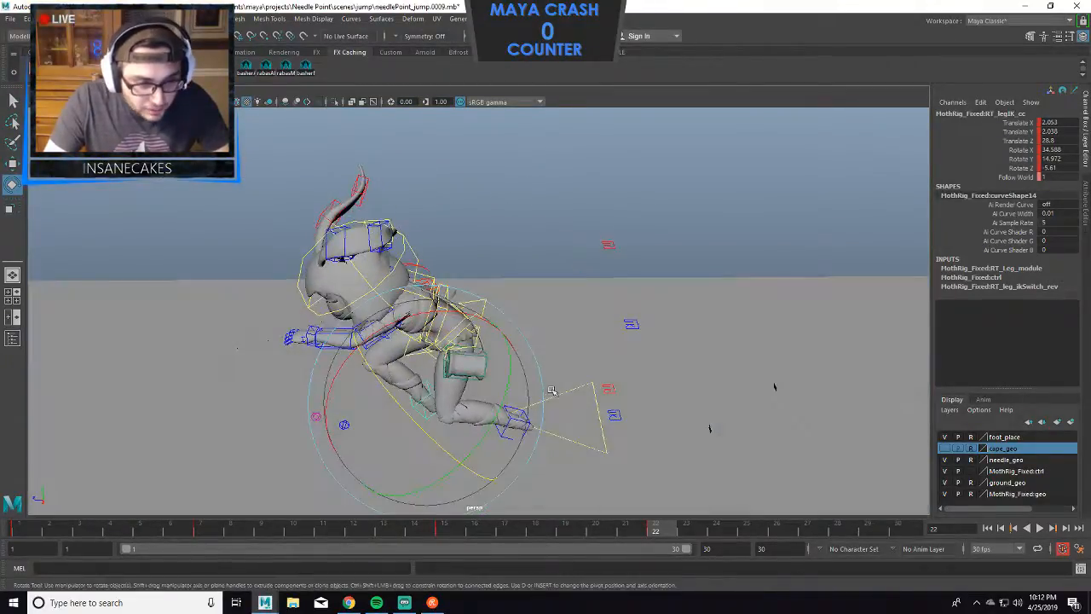
left_click(525, 210)
Move the cog control sideways to Translate Z 5.112.
left_click_drag(507, 355, 554, 341, "alt")
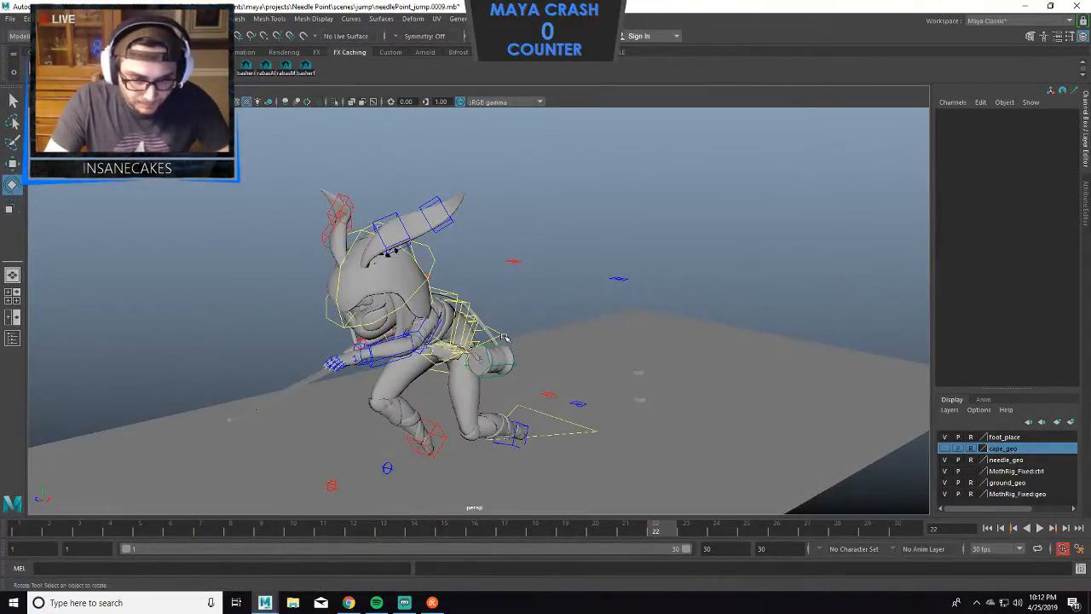
left_click(511, 348)
key("w")
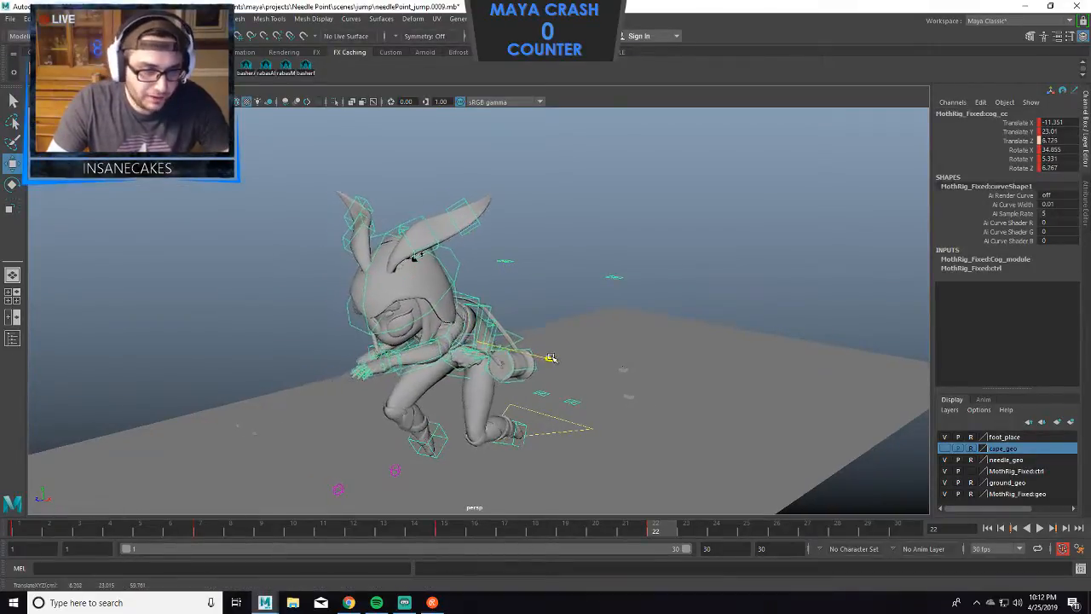
left_click_drag(552, 358, 329, 346)
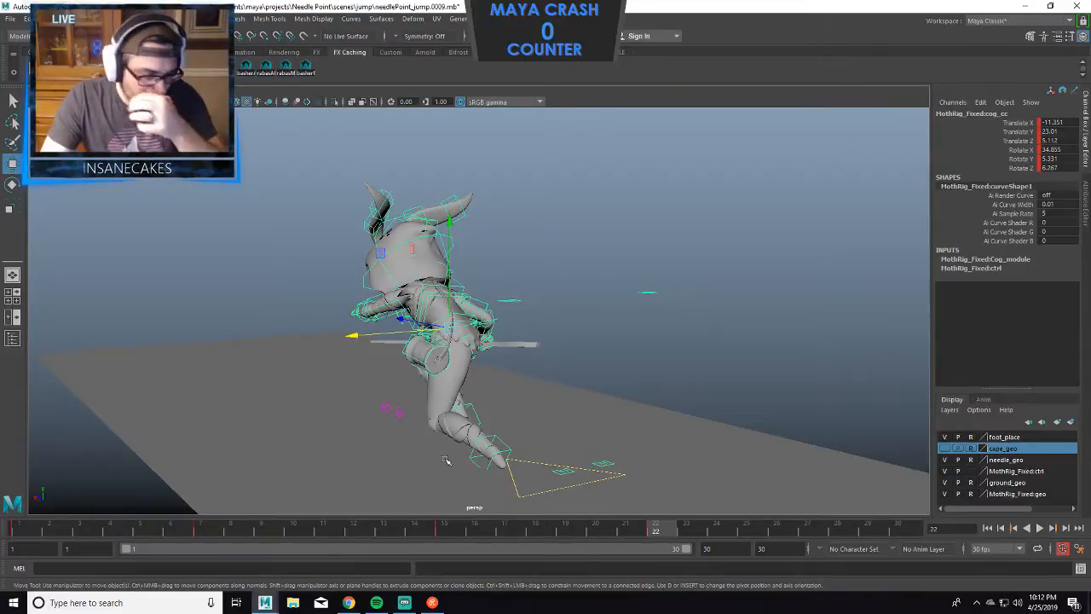
left_click_drag(559, 372, 434, 382, "alt")
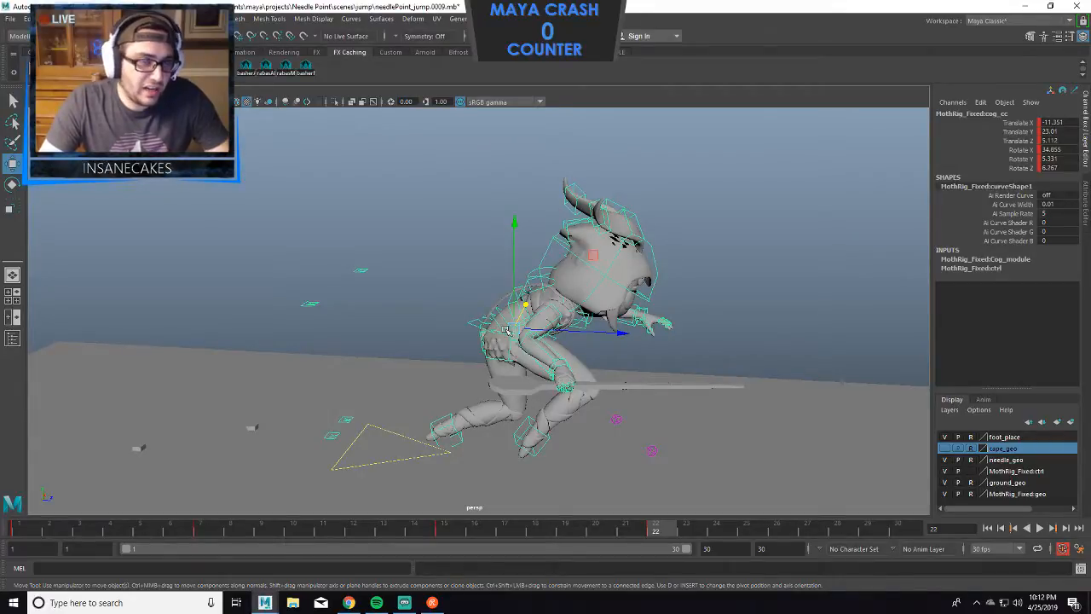
Rotate a torso control to adjust the character's forward lean at frame 22.
left_click_drag(665, 358, 545, 312, "alt")
left_click(502, 288)
key("e")
left_click_drag(470, 268, 484, 343)
left_click_drag(616, 299, 596, 261, "alt")
left_click(595, 261)
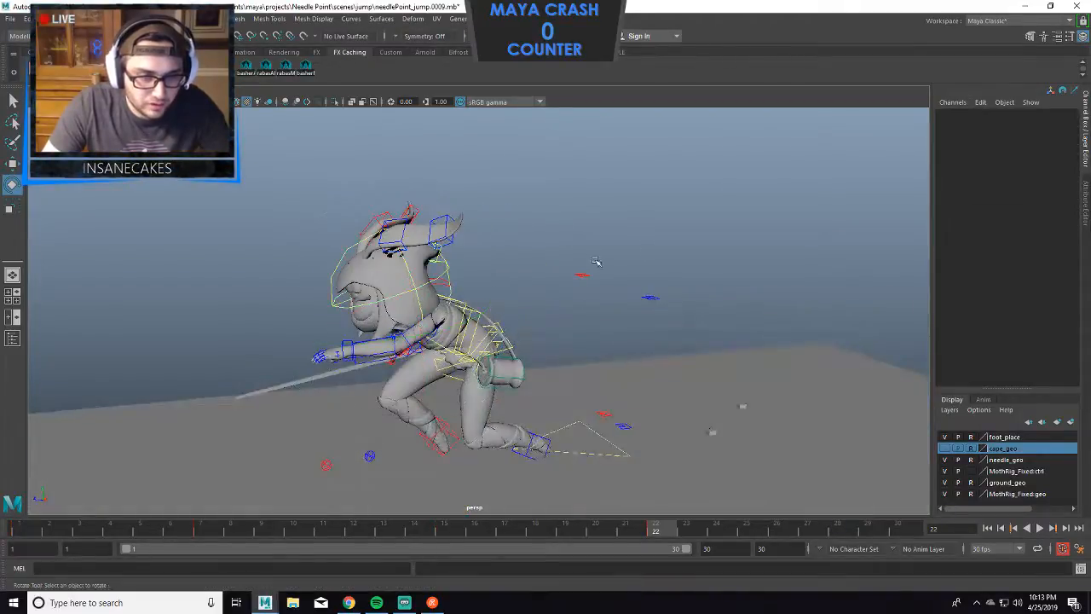
Rotate the left upper arm's FK control to about 10.8, 16.8, 35.4.
left_click(427, 343)
left_click_drag(407, 388, 460, 392)
mouse_move(479, 358)
left_mouse_down()
mouse_move(508, 373)
mouse_move(653, 335)
mouse_move(469, 340)
left_mouse_up()
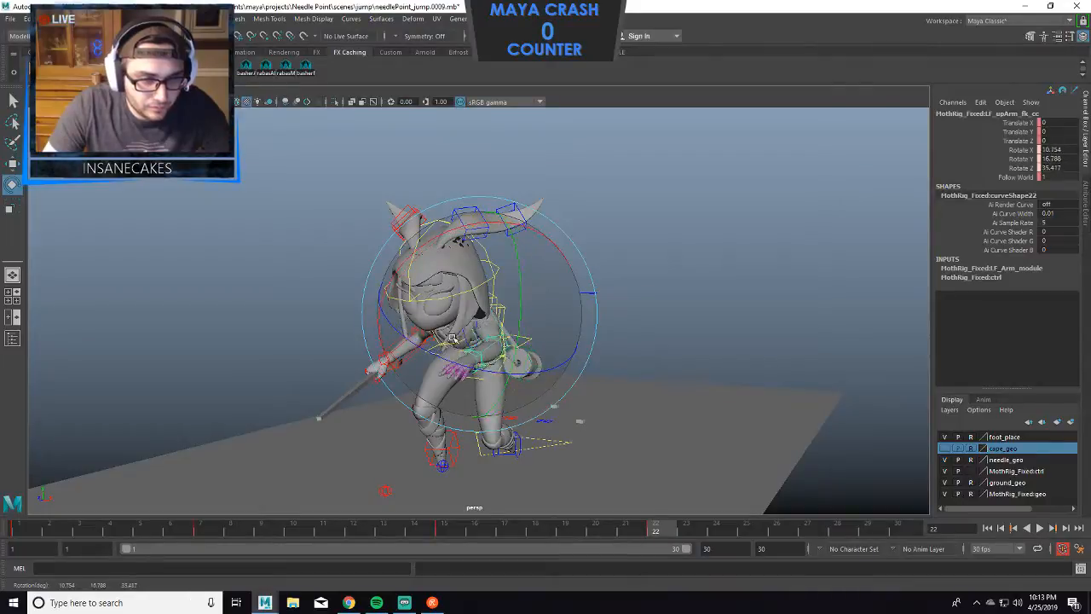
left_click_drag(535, 317, 433, 341, "alt")
left_click(598, 256)
Rotate the second spine control and the upper spine control to twist and tilt the upper body.
left_click_drag(598, 256, 495, 265, "alt")
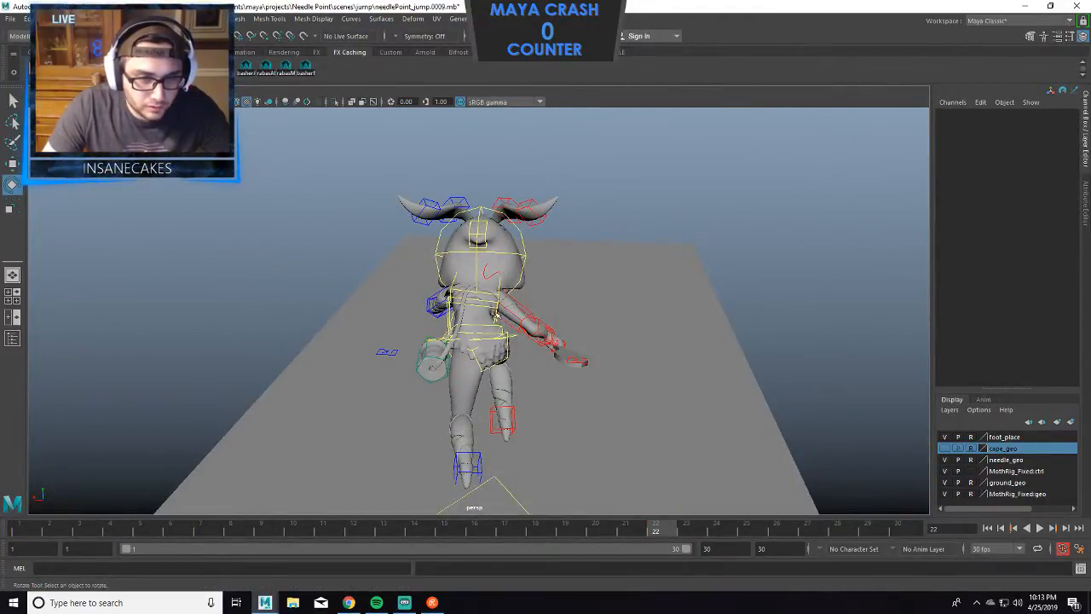
left_click(498, 316)
left_click(613, 211)
left_click(450, 317)
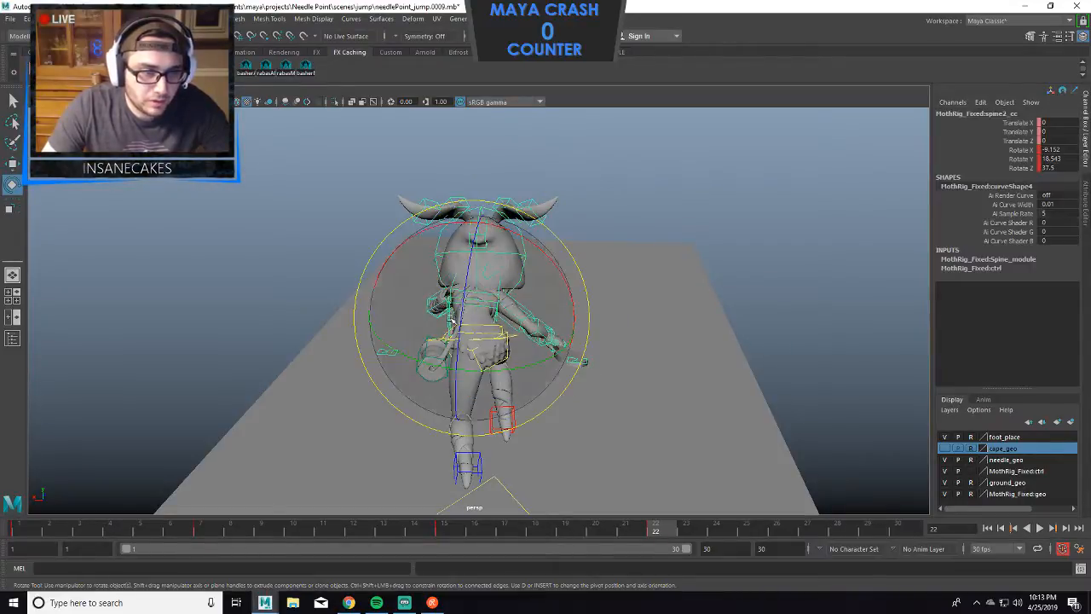
left_click_drag(496, 369, 569, 361)
left_click(504, 299)
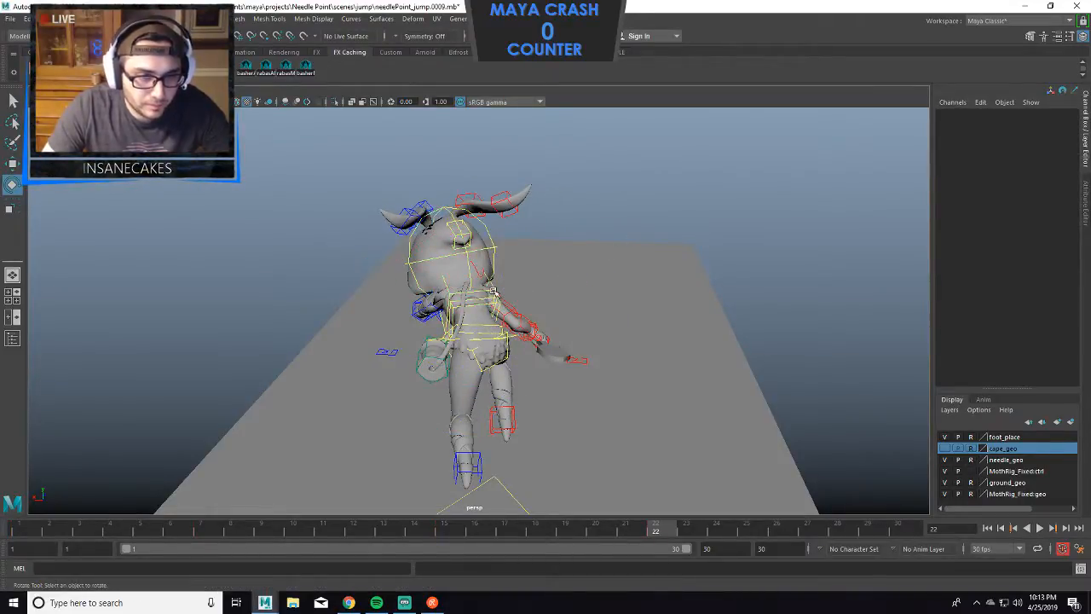
left_click(492, 291)
left_click_drag(552, 265, 542, 251)
left_click(514, 247)
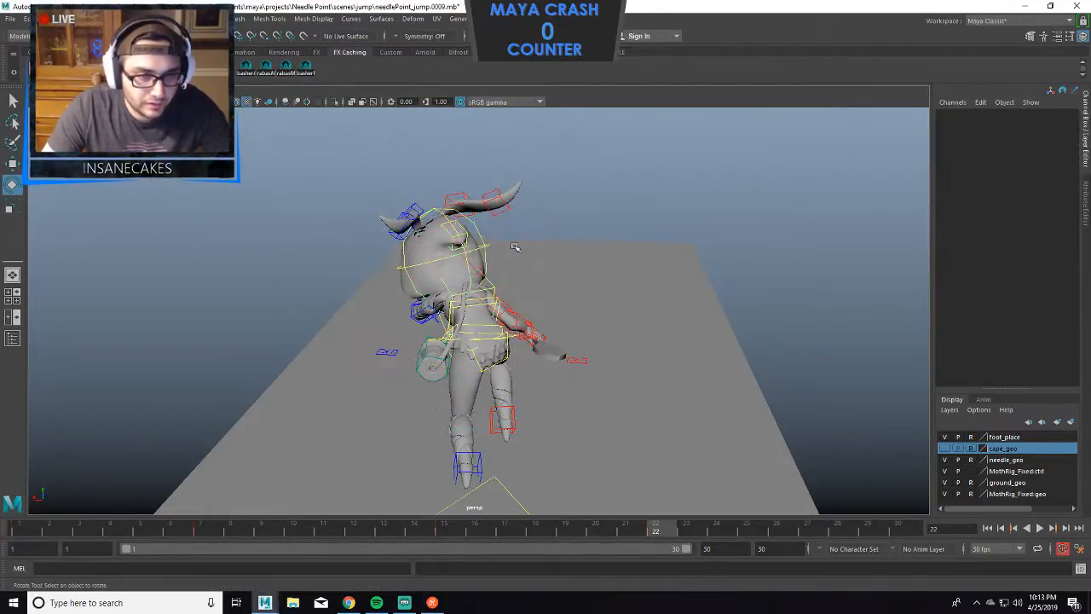
Rotate the head control to level the head against the tilted torso.
left_click(436, 264)
left_click_drag(433, 307, 431, 327)
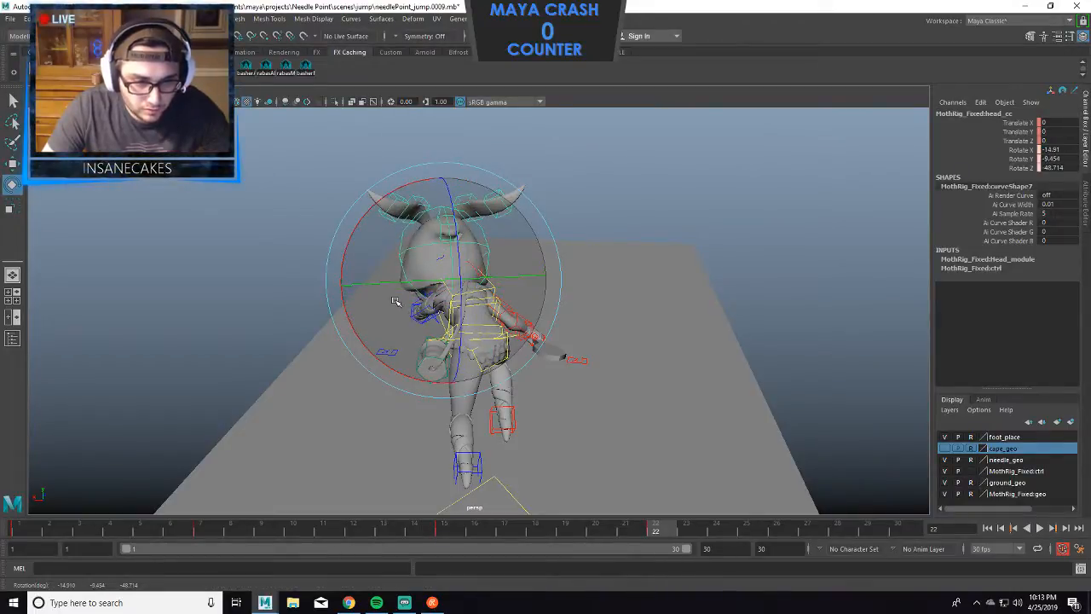
left_click_drag(398, 290, 428, 305)
left_click_drag(577, 277, 713, 264, "alt")
mouse_move(594, 297)
left_mouse_down("alt")
mouse_move(507, 313)
mouse_move(599, 304)
left_mouse_up("alt")
left_click(565, 302)
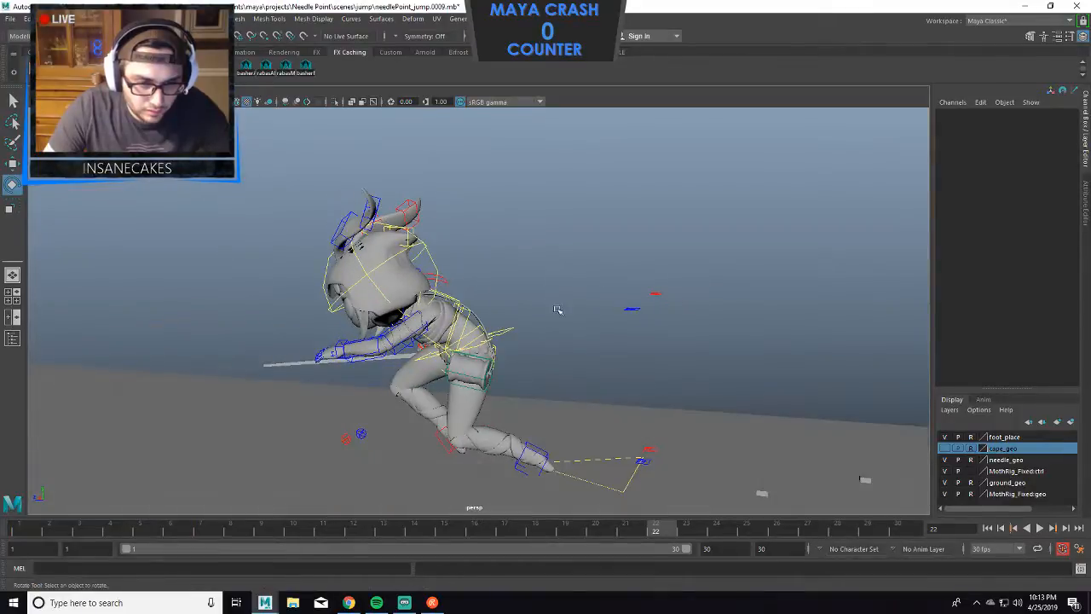
Move the cog control to shift the hips over the feet at frame 22.
left_click(515, 329)
key("w")
left_click_drag(425, 338, 603, 272)
left_click(603, 272)
Try rotating the left upper arm outward to about 3.4, 35.9, -1.3 and undo it.
left_click(463, 344)
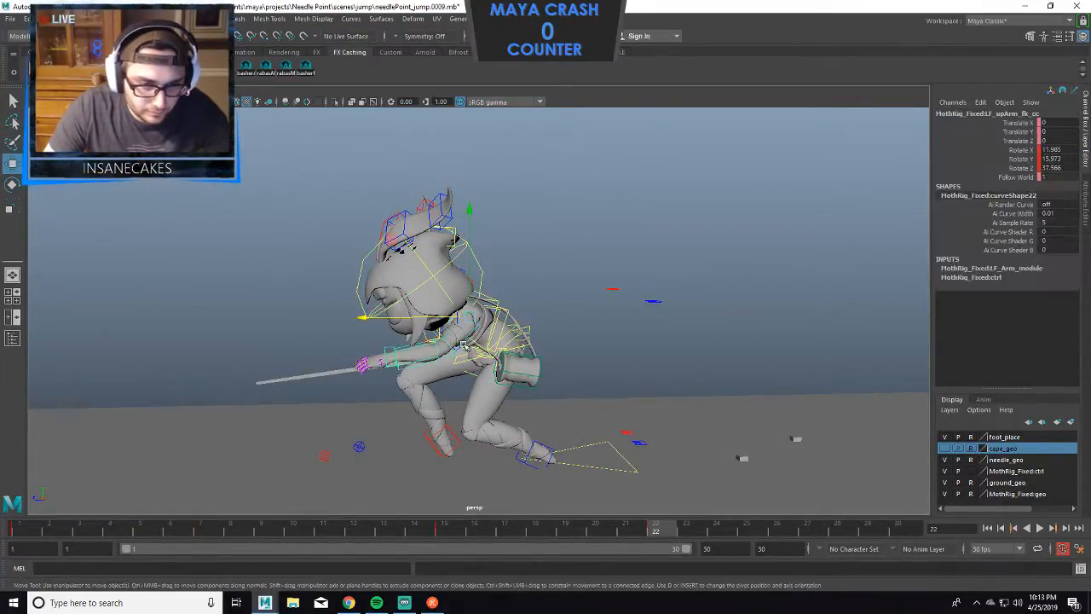
key("e")
left_click_drag(465, 346, 476, 345)
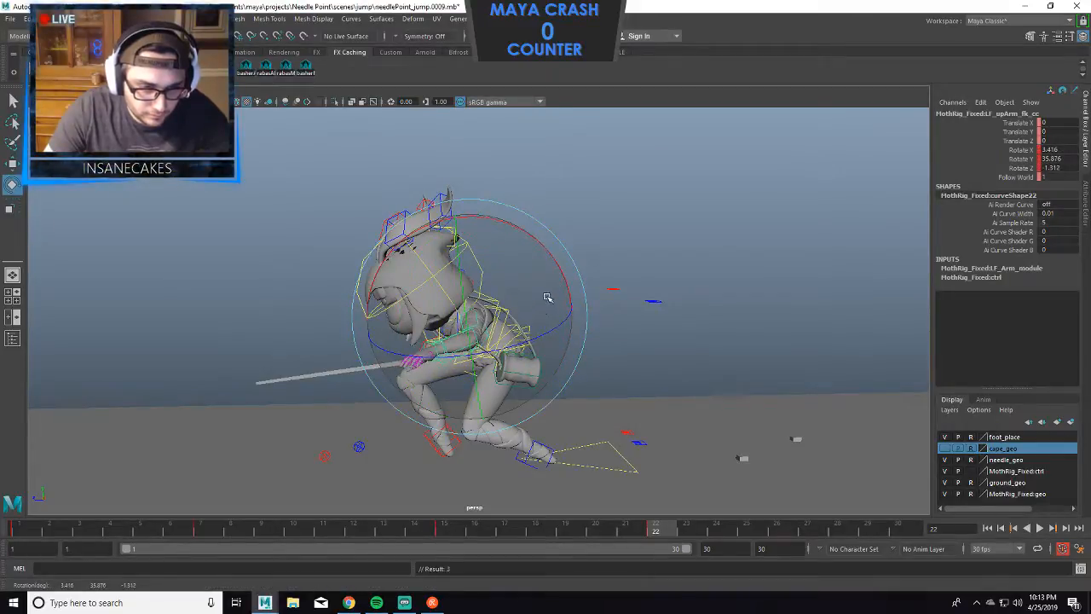
left_click_drag(547, 297, 645, 295, "alt")
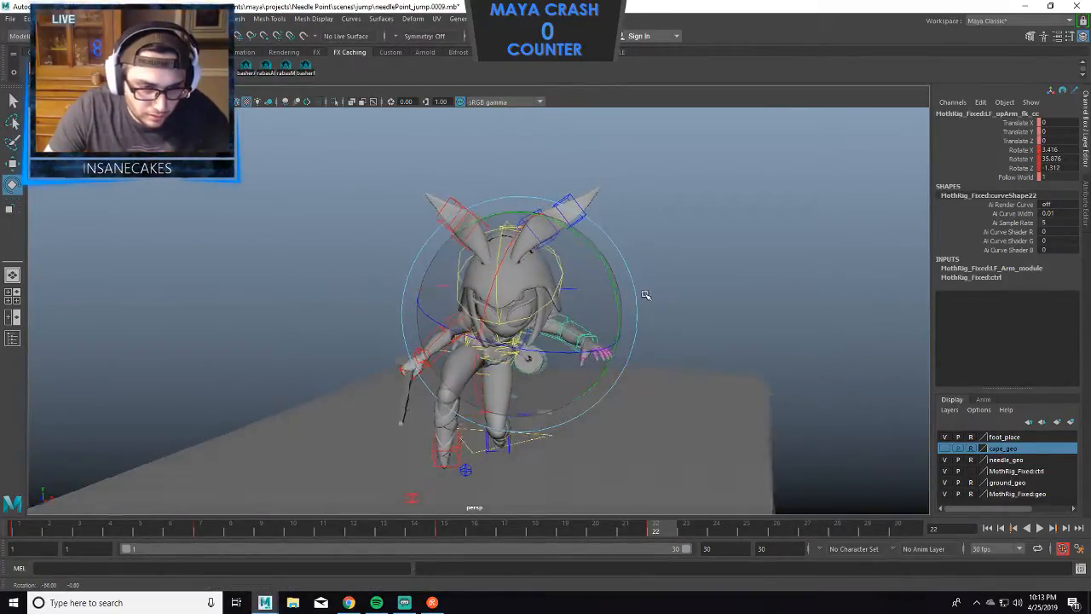
left_click_drag(601, 327, 604, 333)
left_click(669, 247)
key("ctrl+z")
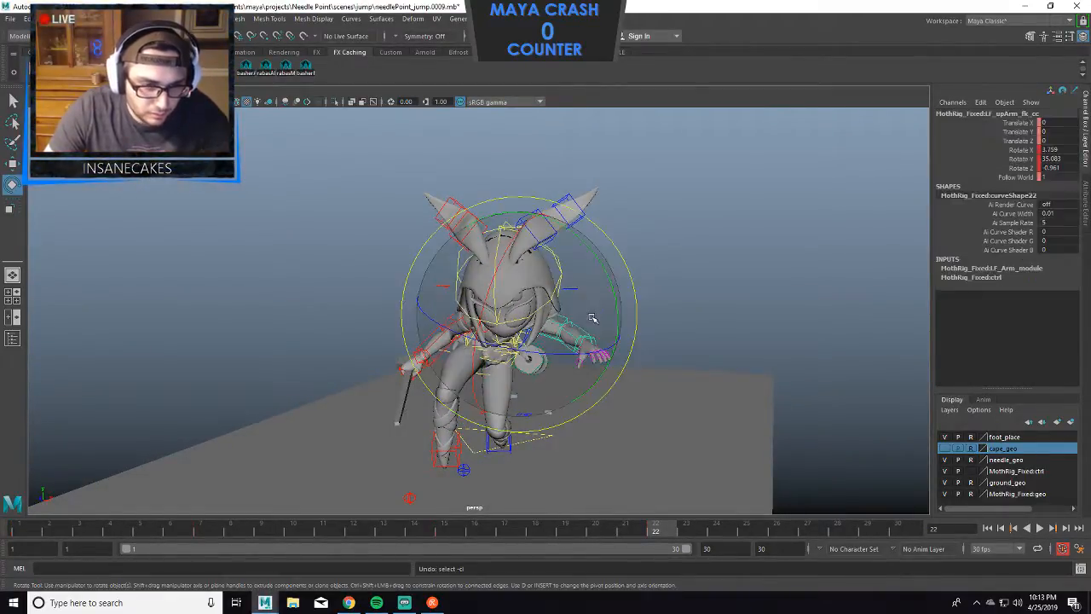
Raise the right upper arm outward by rotating its FK control to about 14.2, 49.2, -25.5.
left_click(678, 234)
left_click(461, 322)
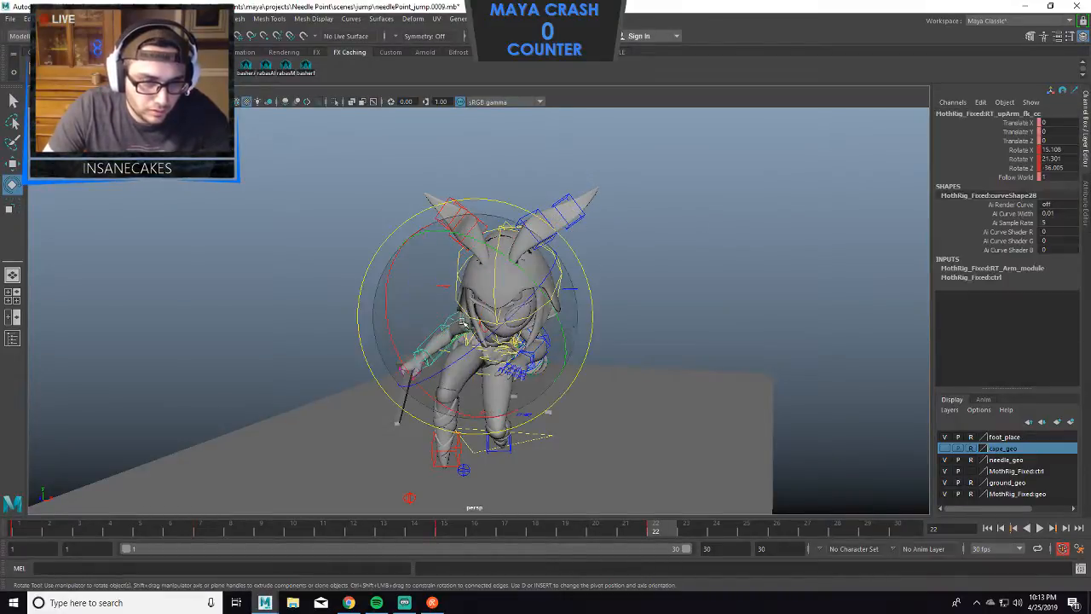
left_click_drag(461, 322, 563, 353)
left_click(611, 292)
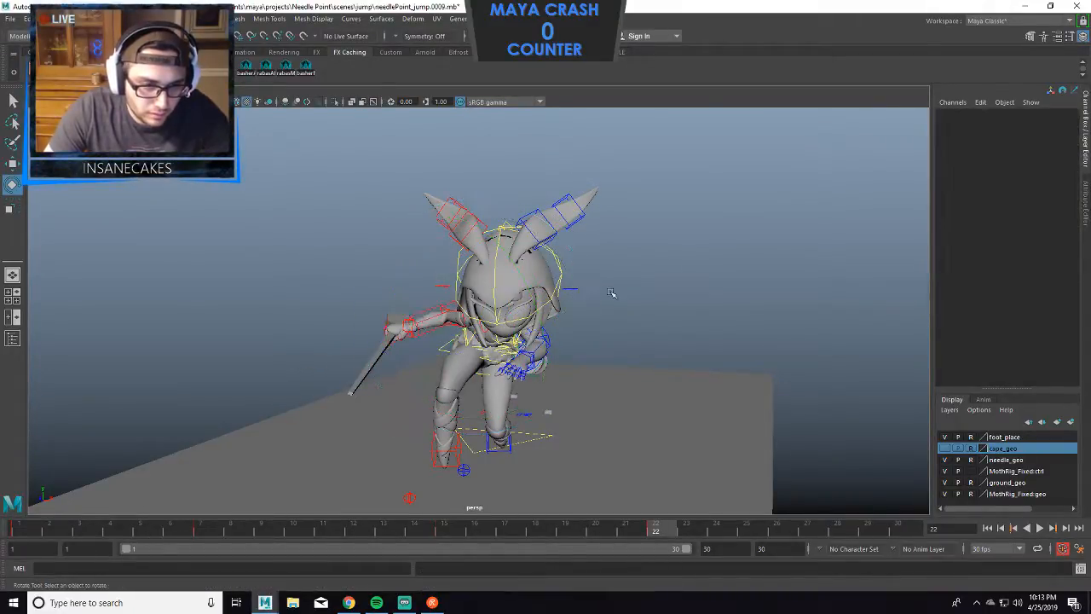
left_click(457, 312)
left_click_drag(558, 277, 583, 312)
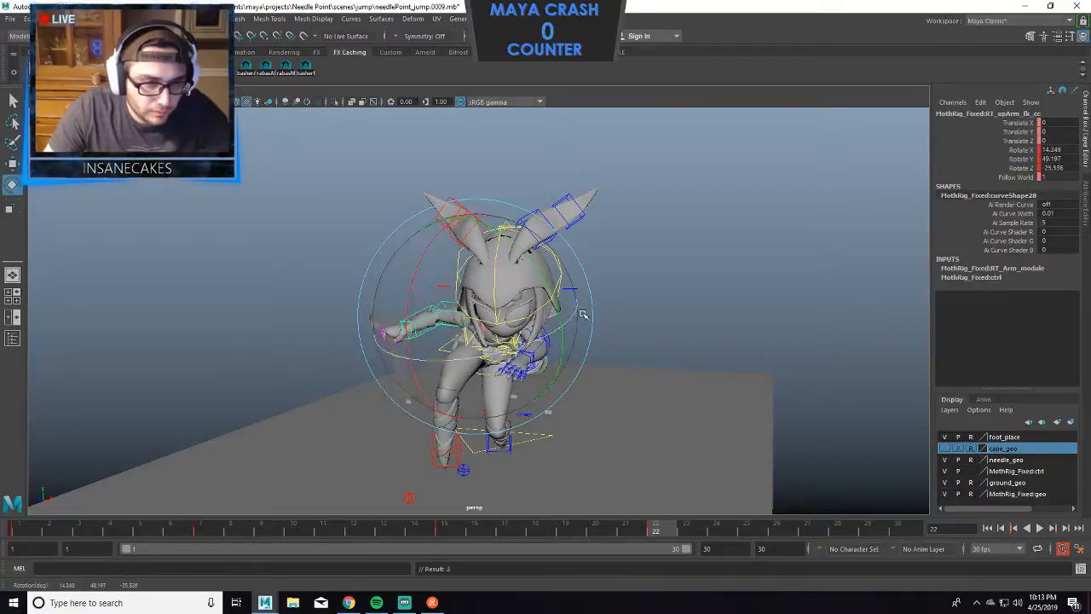
left_click(598, 307)
Rotate the right lower arm's FK control about its Z axis to angle the needle hand.
left_click(426, 320)
left_click_drag(427, 320, 496, 339)
key("ctrl+z")
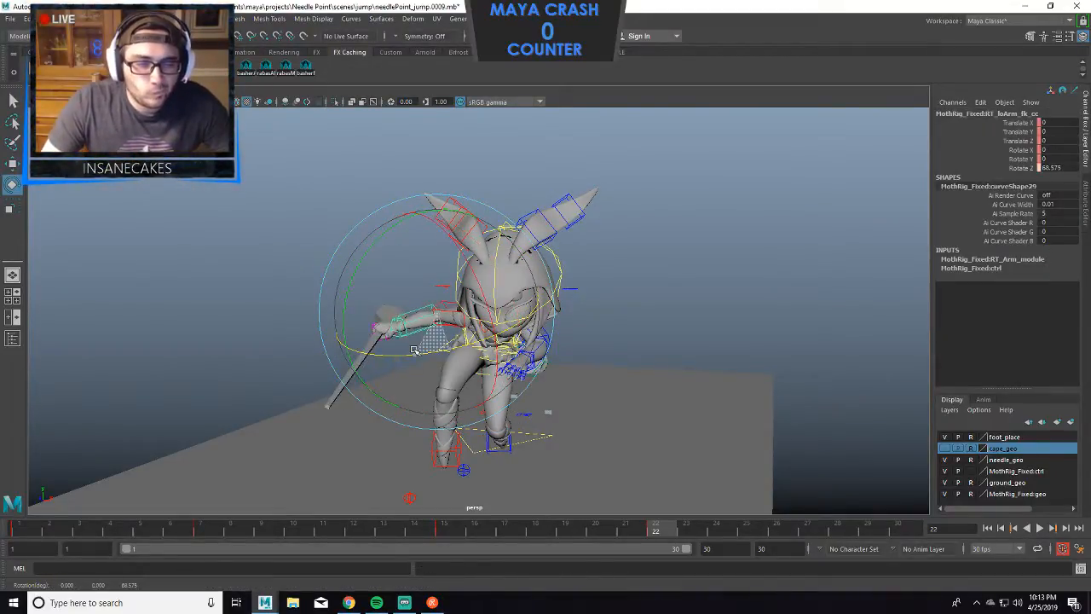
left_click_drag(562, 255, 713, 271, "alt")
left_click(713, 270)
Rotate a spine control from behind to tilt the upper body slightly more.
left_click_drag(644, 315, 810, 316, "alt")
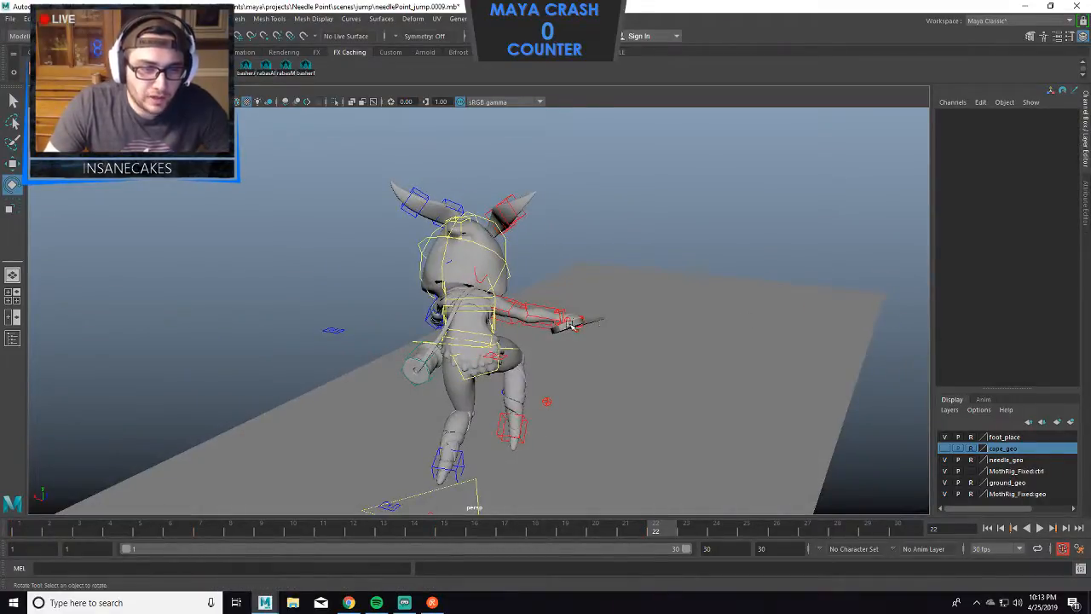
left_click(486, 335)
left_click_drag(486, 335, 555, 373)
left_click(589, 384)
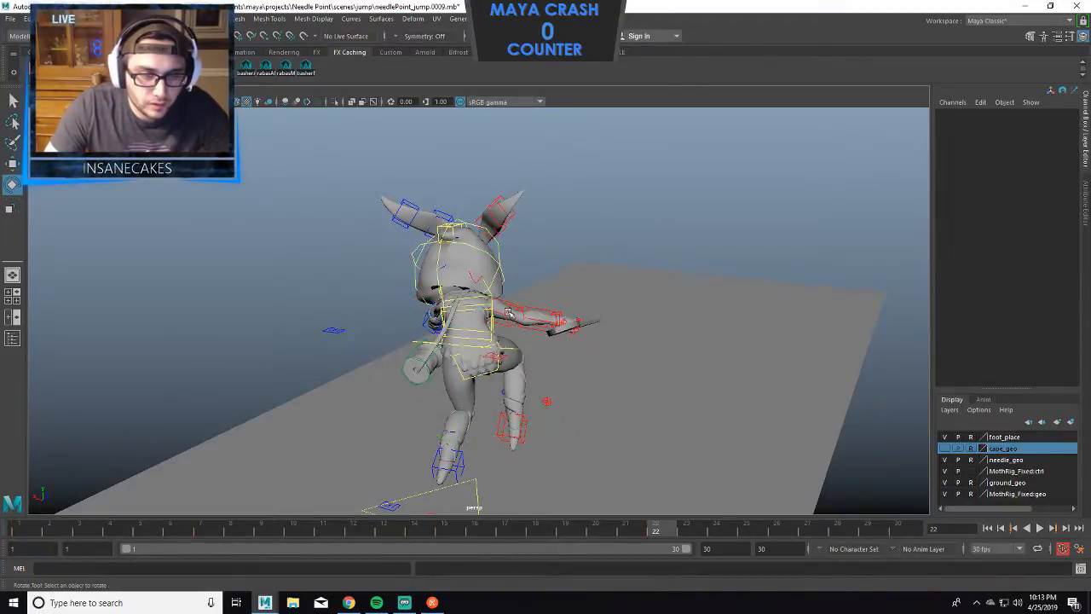
Rotate the pelvis control at frame 22 to about -1.6, -18.1, 2.0 to adjust the hip twist.
left_click(491, 325)
left_click_drag(492, 327, 486, 408)
left_click(501, 362)
left_click(470, 377)
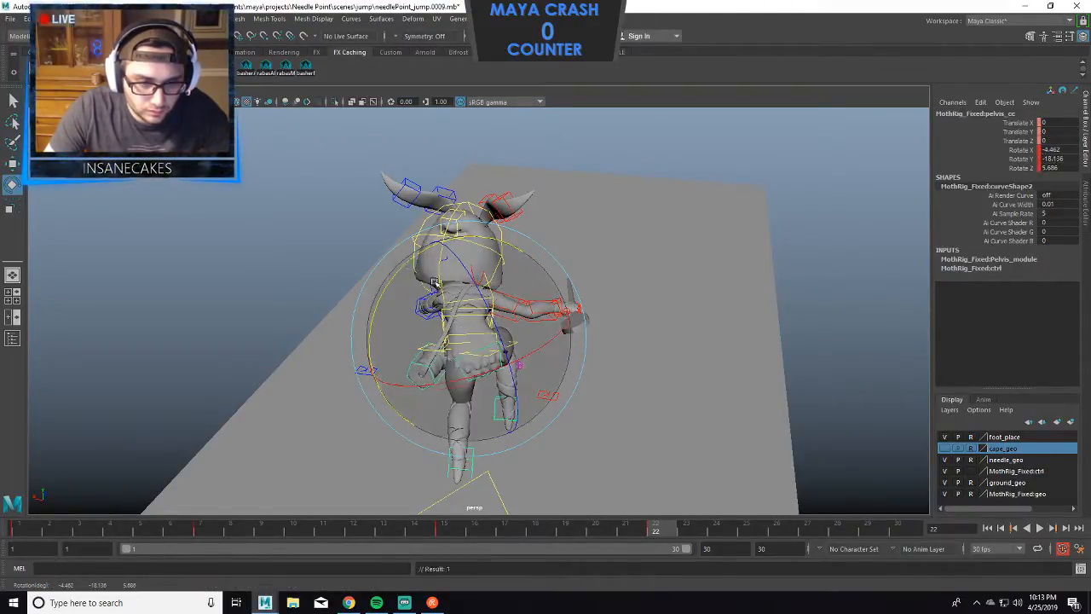
left_click_drag(559, 221, 344, 185, "alt")
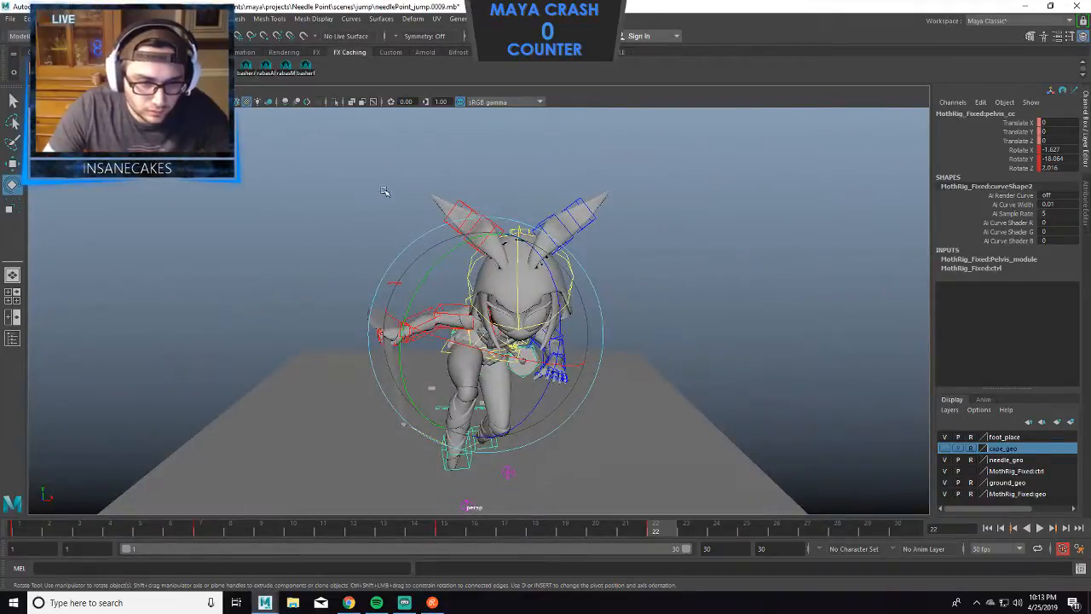
left_click(556, 206)
Rotate the centre-of-gravity control at frame 22 to about 31.6, 5.7, -10.3 to adjust the body's lean.
left_click_drag(569, 320, 645, 327, "alt")
left_click(430, 336)
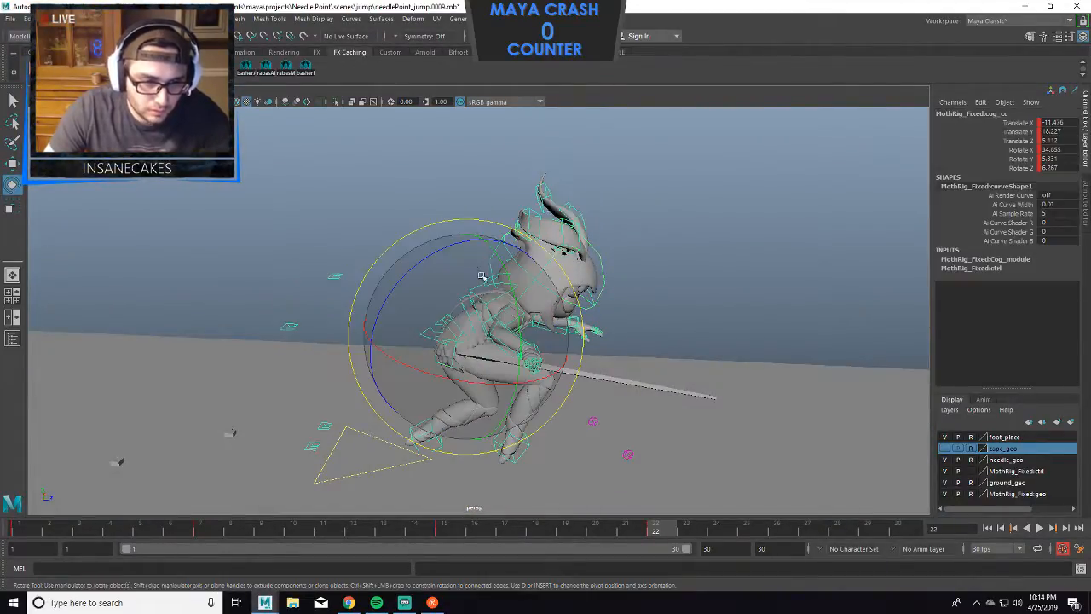
left_click_drag(431, 324, 493, 232)
left_click(464, 321)
left_click(449, 327)
left_click(635, 198)
left_click(443, 325)
Rotate the head control from the front to about -10.9, -15.9, -21.2 so the face aims forward.
left_click_drag(578, 221, 536, 428, "alt")
left_click(577, 207)
left_click(538, 233)
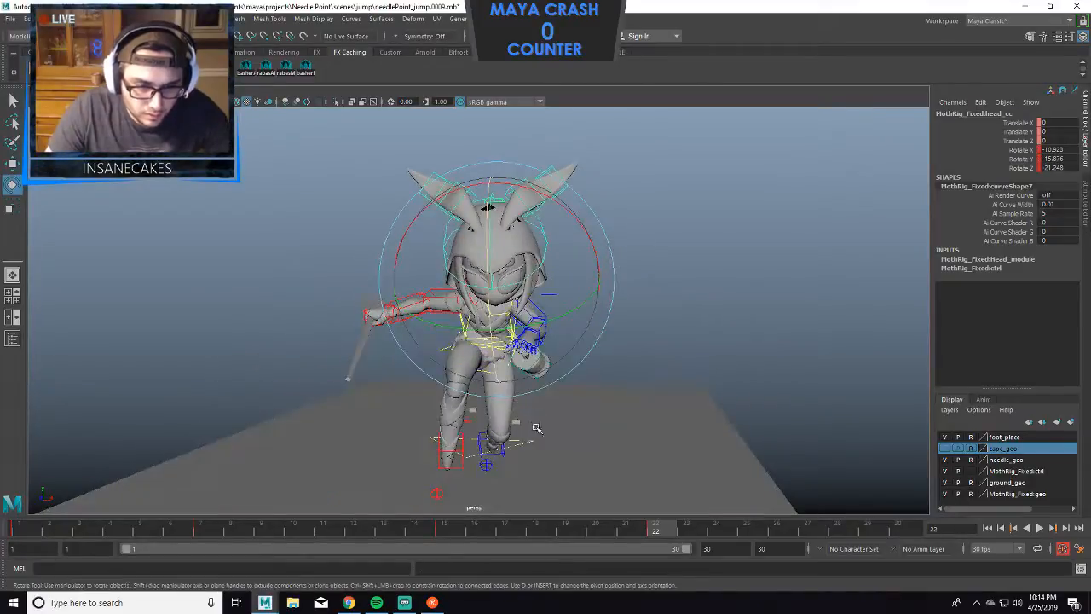
Rotate the left foot's IK control to about 64.6, 10.0, -21.6.
left_click(506, 455)
left_click(506, 456)
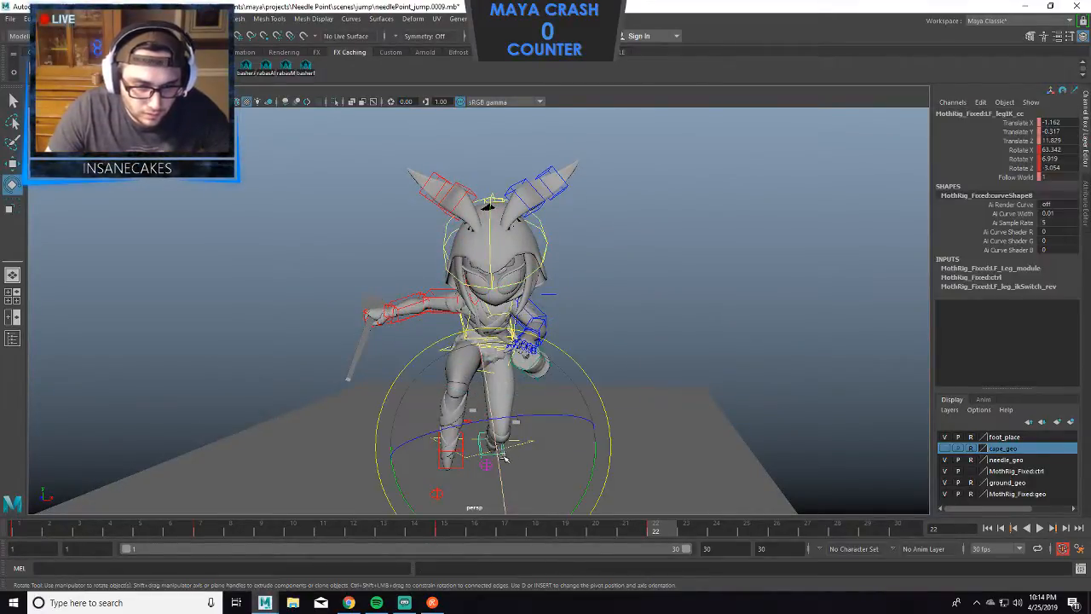
left_click_drag(509, 451, 807, 419)
left_click_drag(649, 422, 554, 379, "alt")
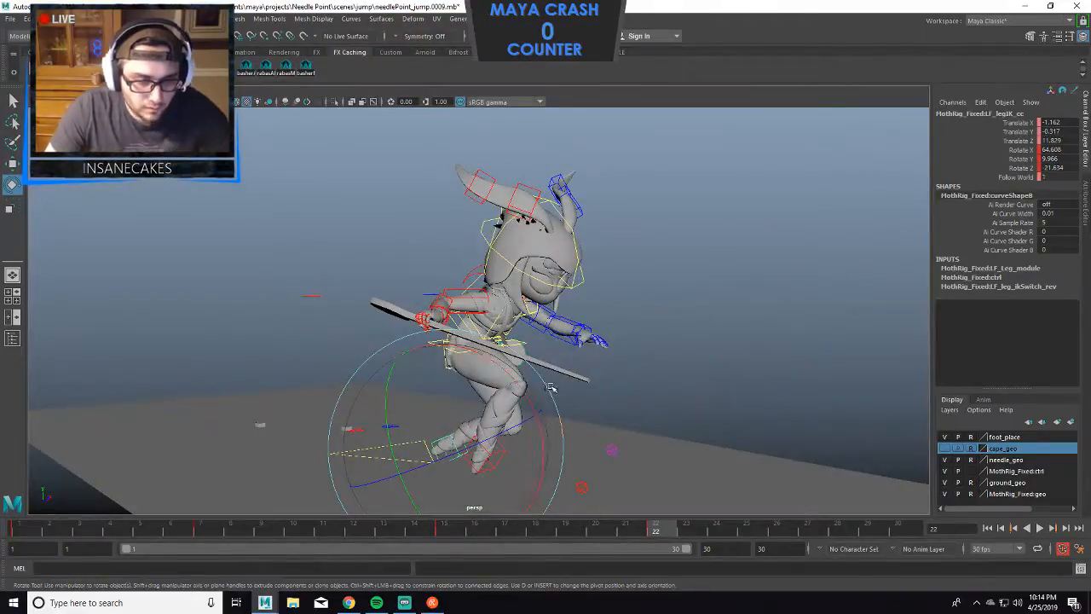
Compare the frame 22 pose with the frame 15 key pose from several angles.
scroll(554, 378, "down", 5)
key("comma")
key("comma")
key("period")
key("period")
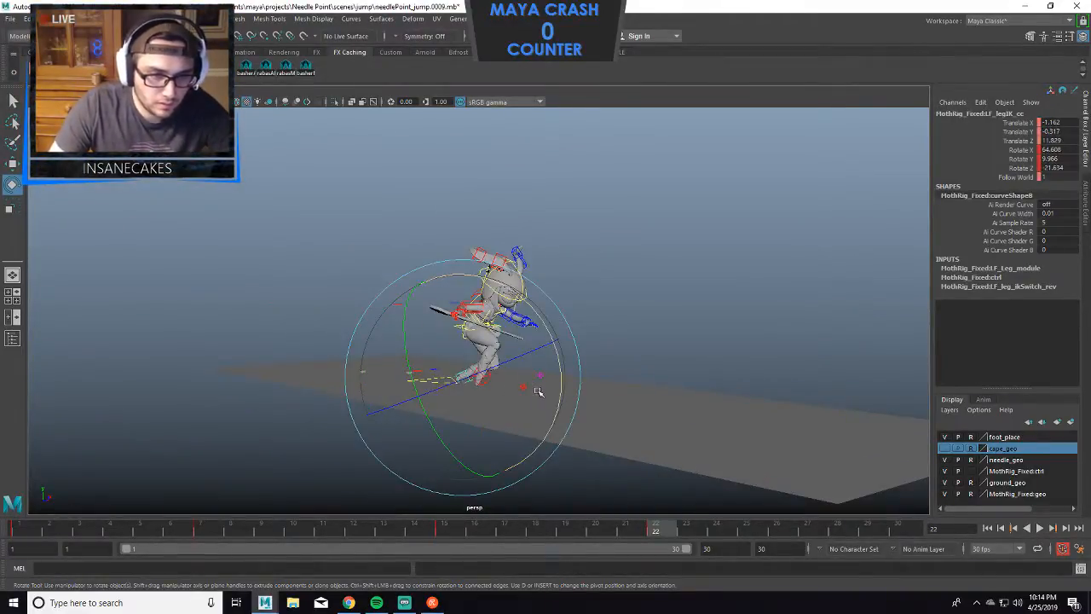
left_click_drag(642, 364, 644, 328, "alt")
left_click(512, 318)
left_click_drag(557, 350, 464, 334, "alt")
left_click(452, 330)
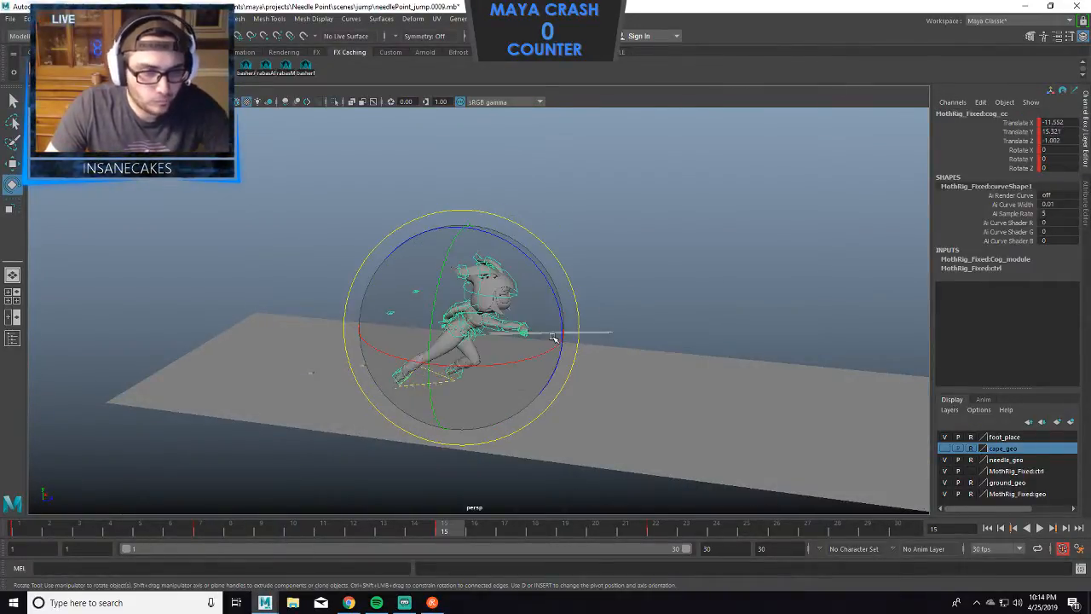
left_click(657, 275)
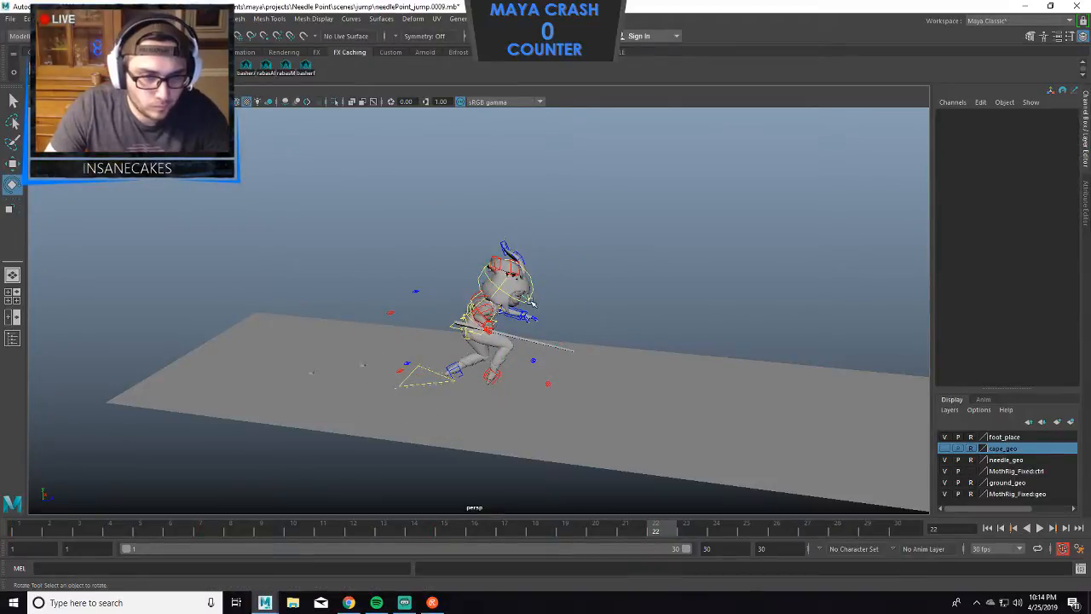
Rotate the head control at frame 22 to about 5.8, 2.9, -17.5 and compare it with frame 15.
left_click(532, 294)
left_click_drag(562, 307, 576, 324, "alt")
mouse_move(516, 294)
left_mouse_down()
mouse_move(562, 288)
mouse_move(510, 272)
mouse_move(429, 273)
mouse_move(506, 278)
left_mouse_up()
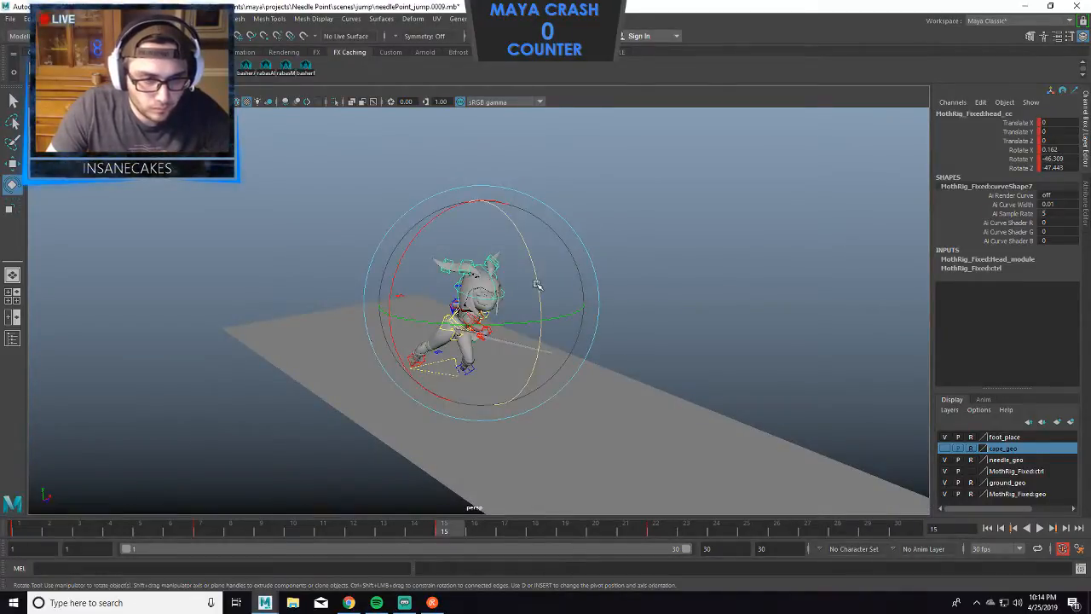
left_click_drag(596, 305, 719, 316, "alt")
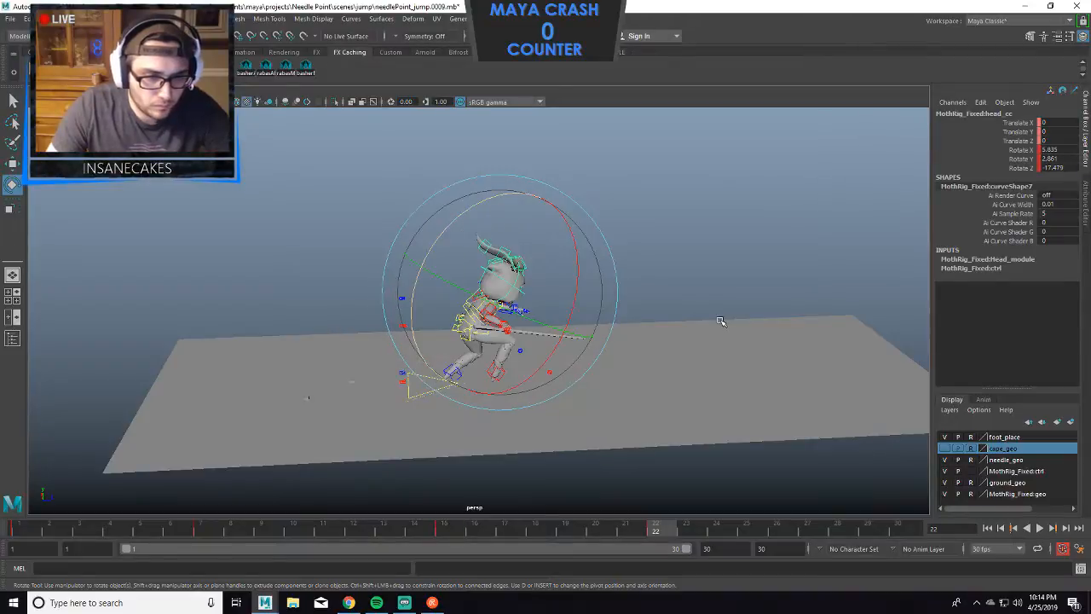
Move the body forward at frame 22 by translating the centre-of-gravity control to about -11.3, 23.9, 5.1.
left_click(725, 290)
left_click(467, 334)
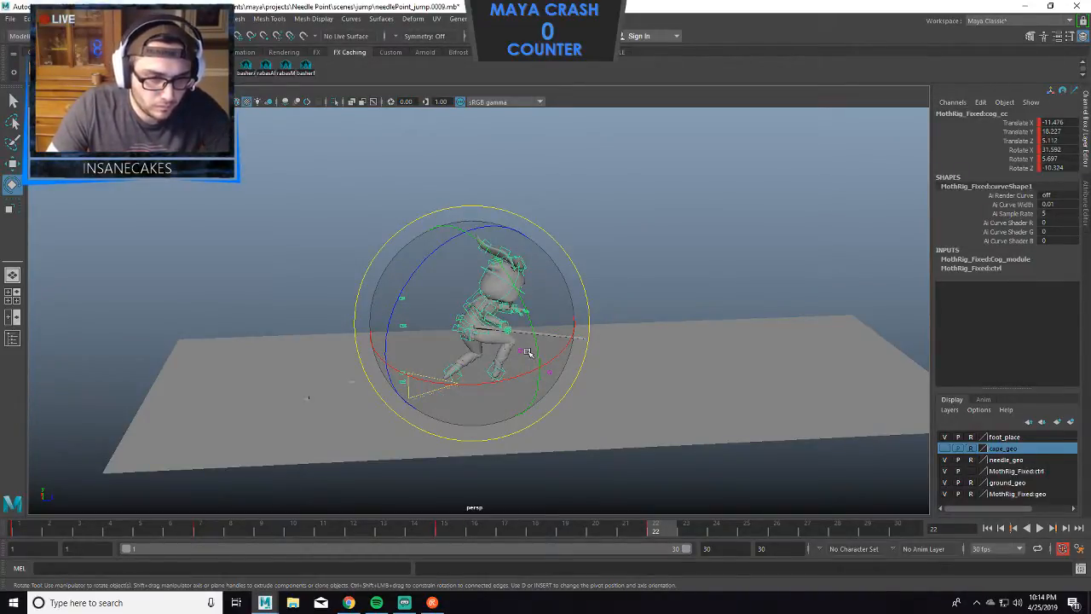
key("w")
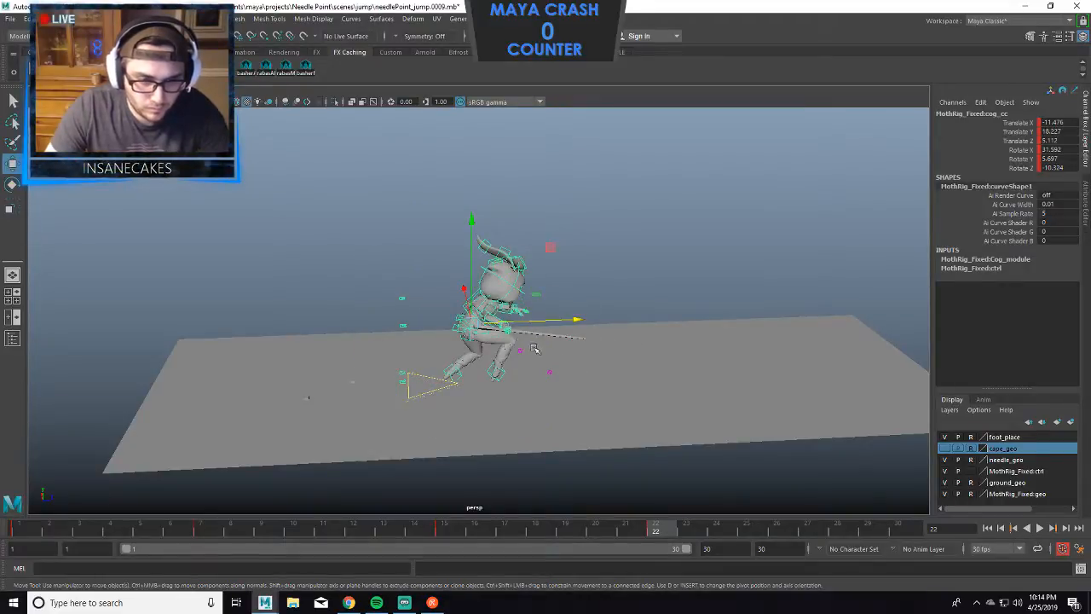
left_click_drag(552, 317, 566, 317)
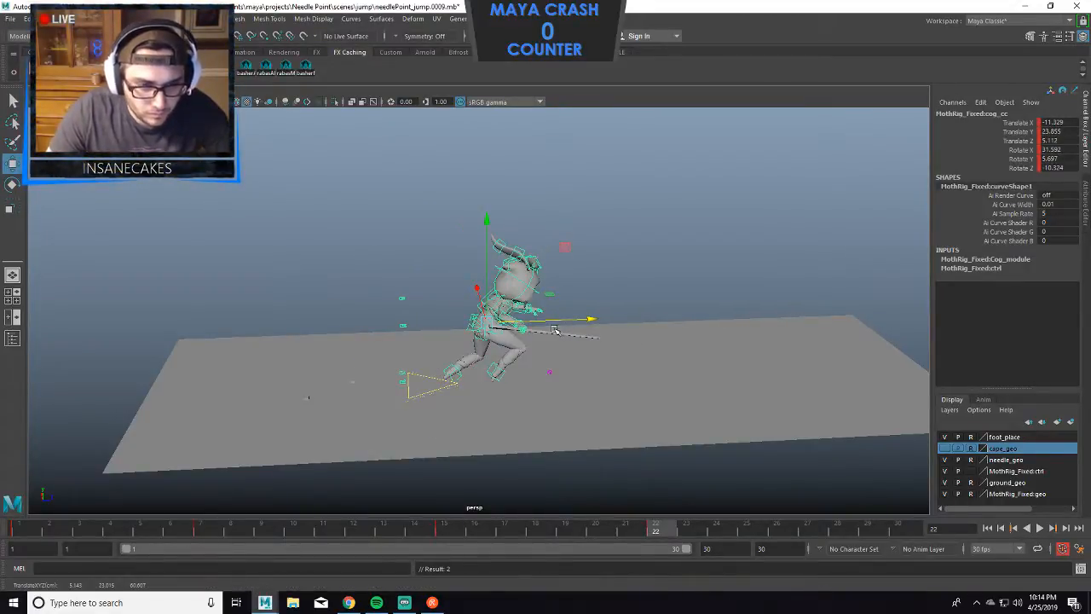
key("comma")
key("period")
Move the right foot's IK control forward to about 1.4, 2.5, 36.9 and rotate it to about 20.2, 15.9, -1.6.
left_click(506, 368)
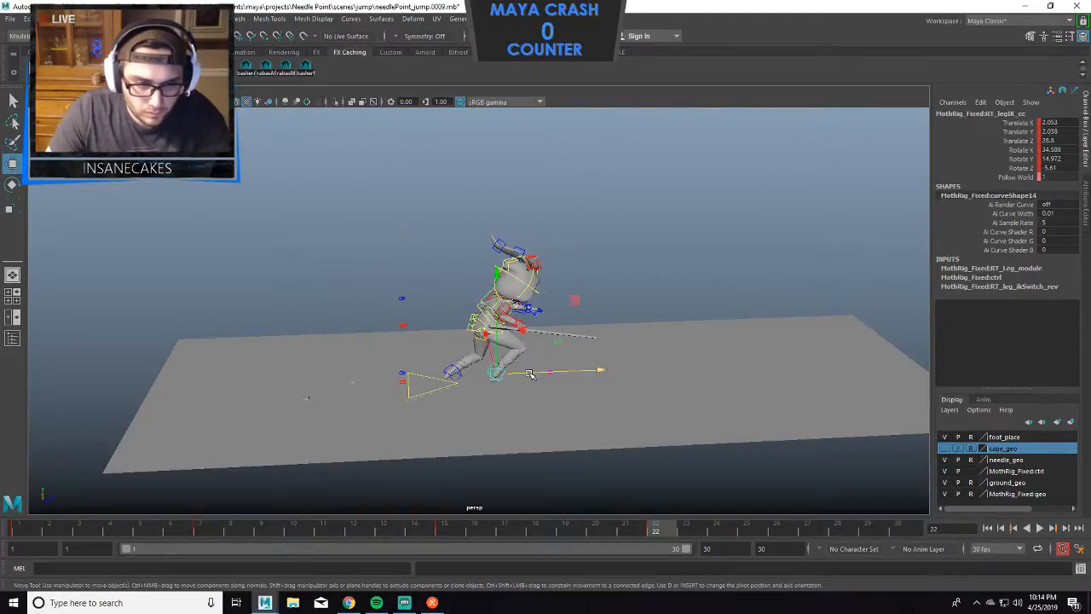
left_click_drag(530, 374, 540, 374)
key("e")
key("4")
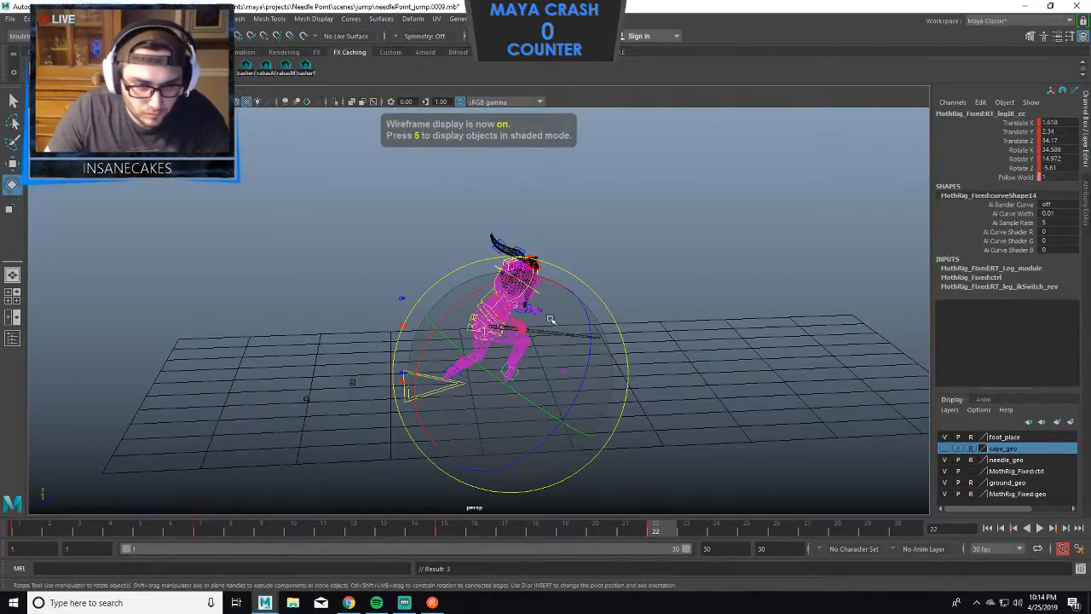
key("3")
key("6")
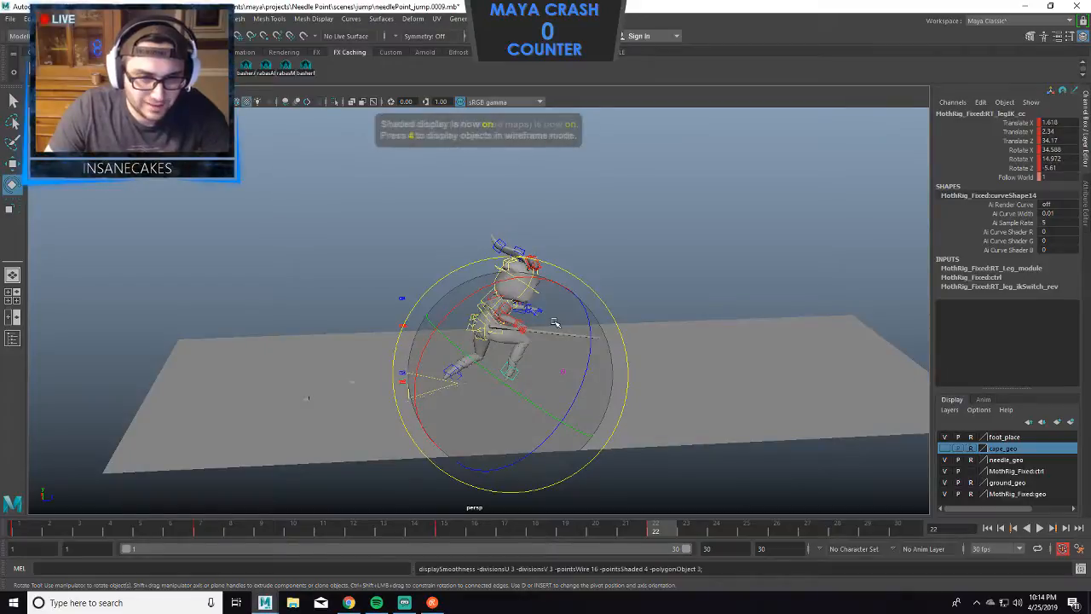
left_click_drag(529, 278, 505, 280)
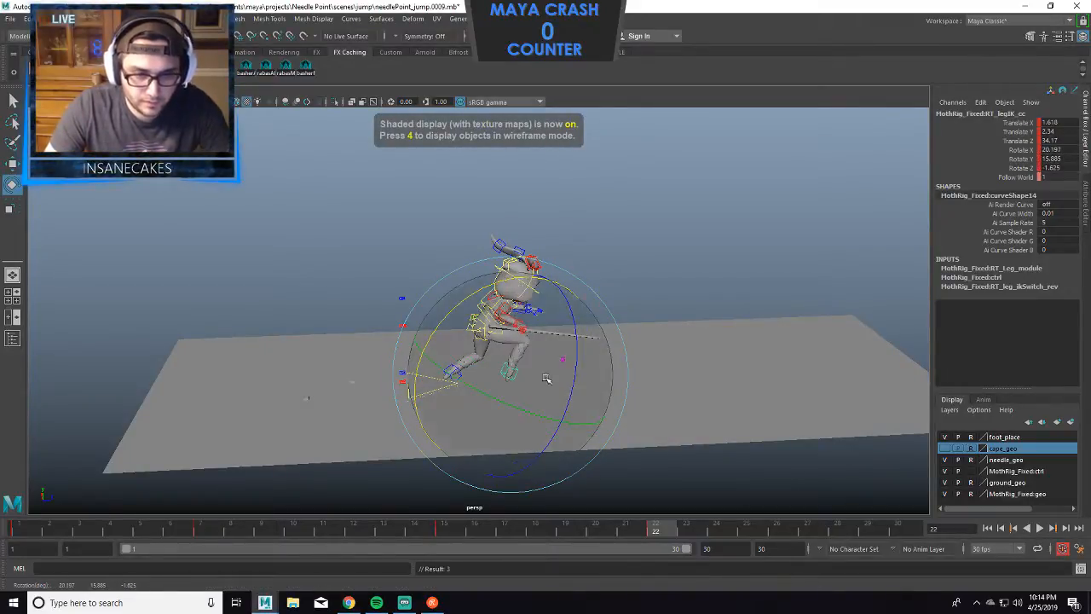
key("w")
left_click_drag(555, 375, 562, 372)
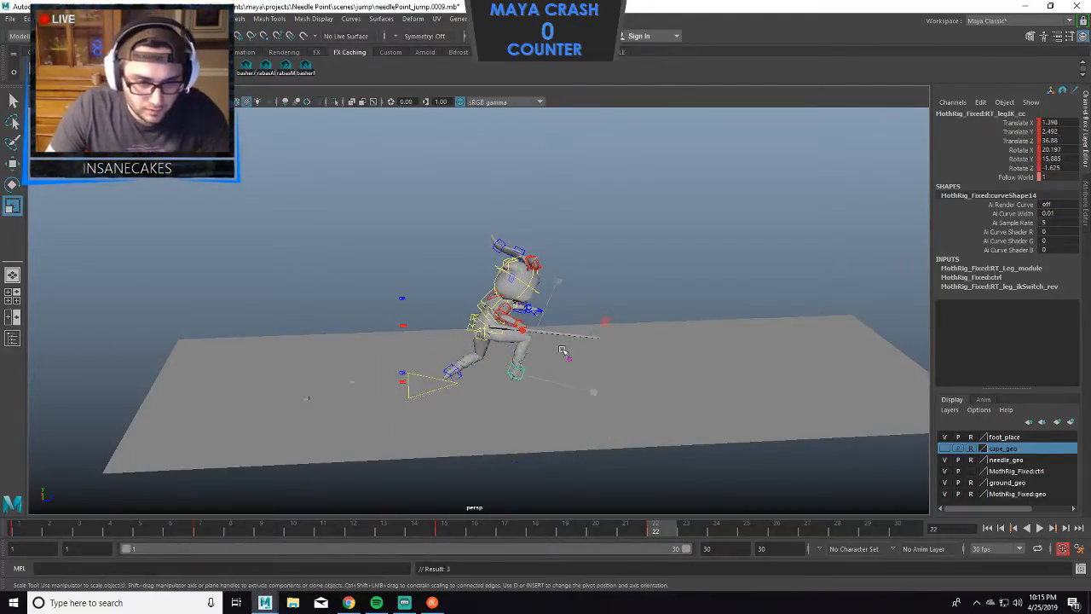
Rotate the head control at frame 22 to about 0.6, -4.0, -21.9.
key("e")
left_click_drag(513, 322, 730, 261)
scroll(488, 280, "up", 5)
left_click(541, 282)
left_click(730, 261)
scroll(537, 319, "up", 5)
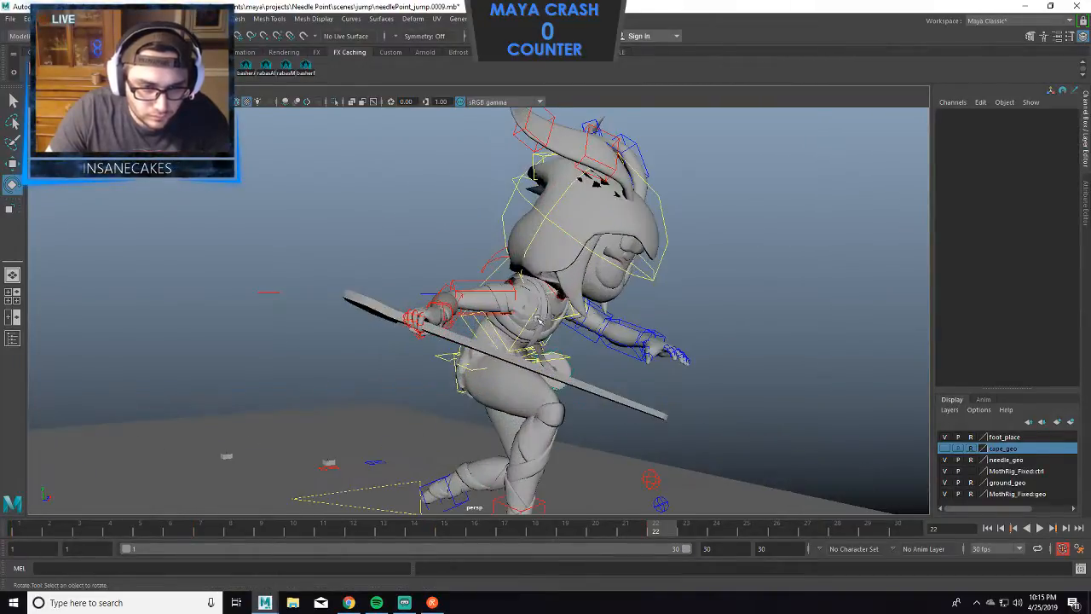
left_click(562, 318)
mouse_move(646, 288)
left_mouse_down()
mouse_move(647, 324)
mouse_move(671, 295)
mouse_move(661, 292)
left_mouse_up()
left_click(657, 296)
left_click(656, 296)
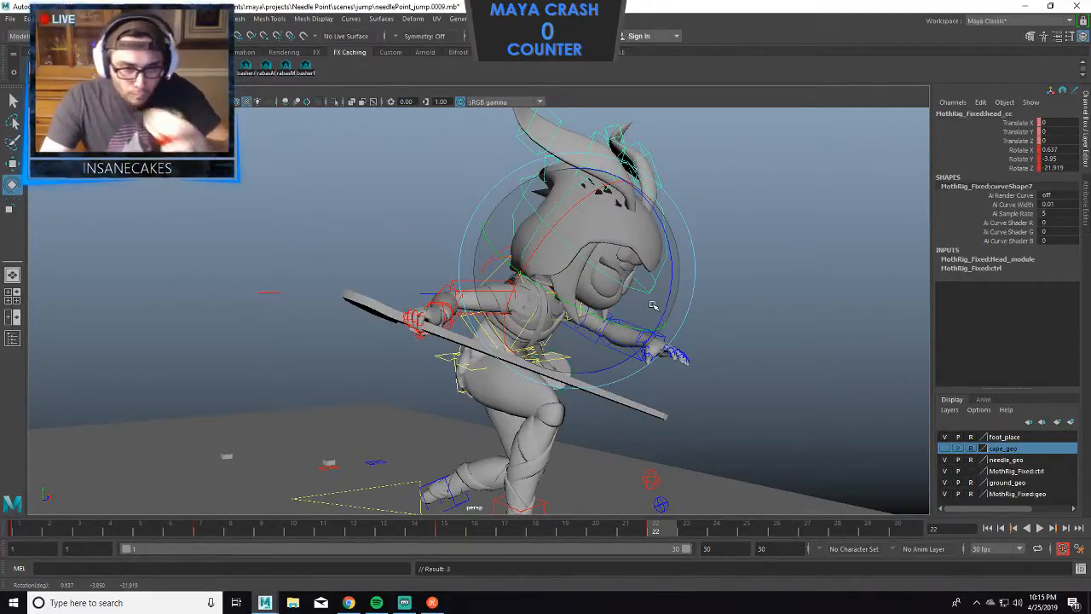
Review the blocked poses from the side by scrubbing through the timeline and playing back the animation.
left_click_drag(664, 296, 762, 339, "alt")
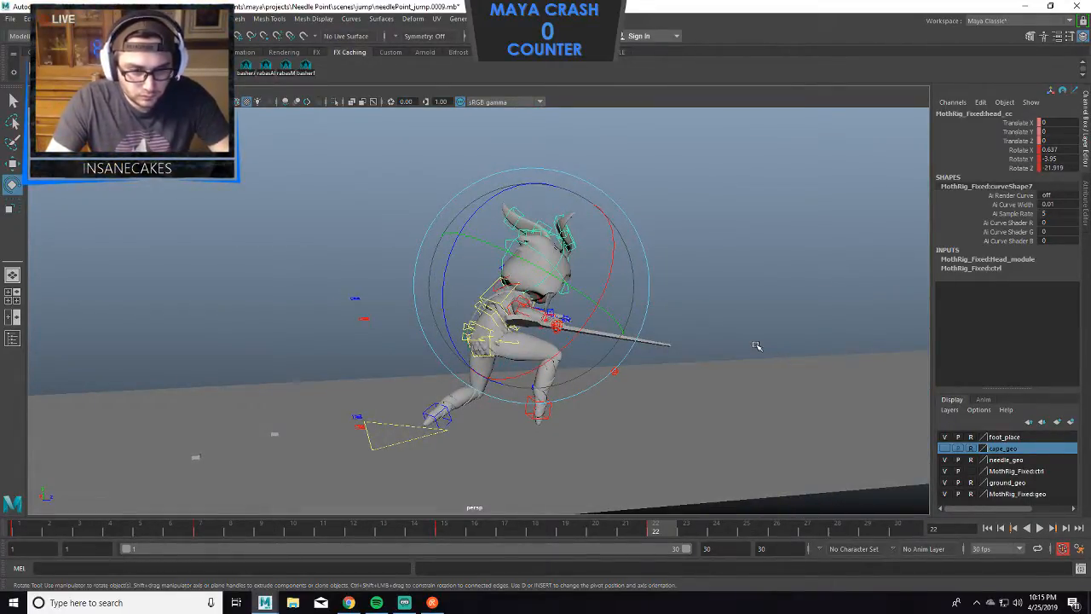
left_click_drag(756, 345, 663, 352, "alt")
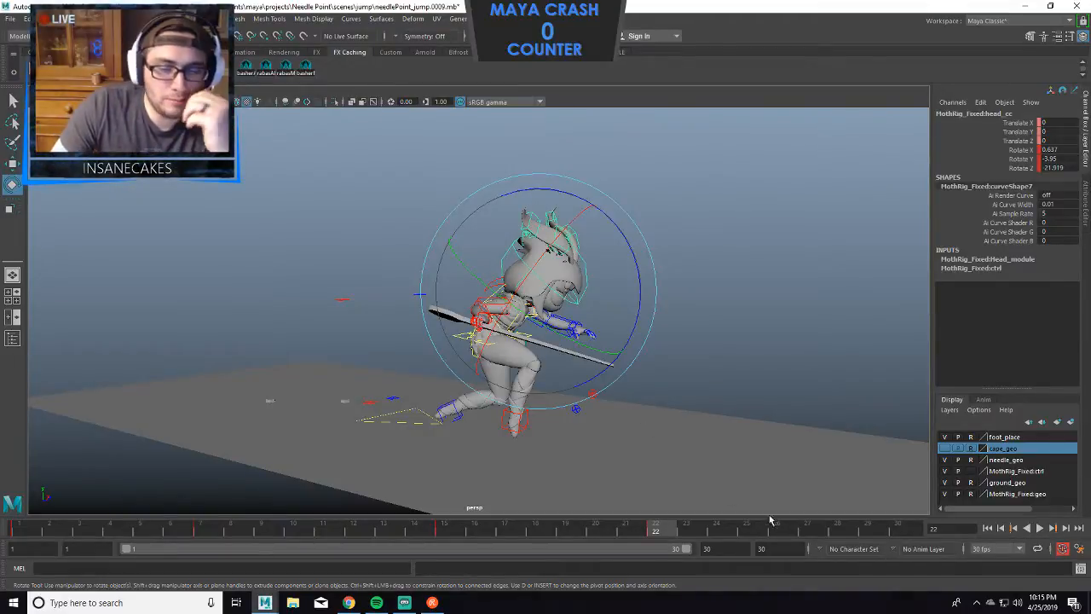
left_click_drag(770, 519, 785, 537)
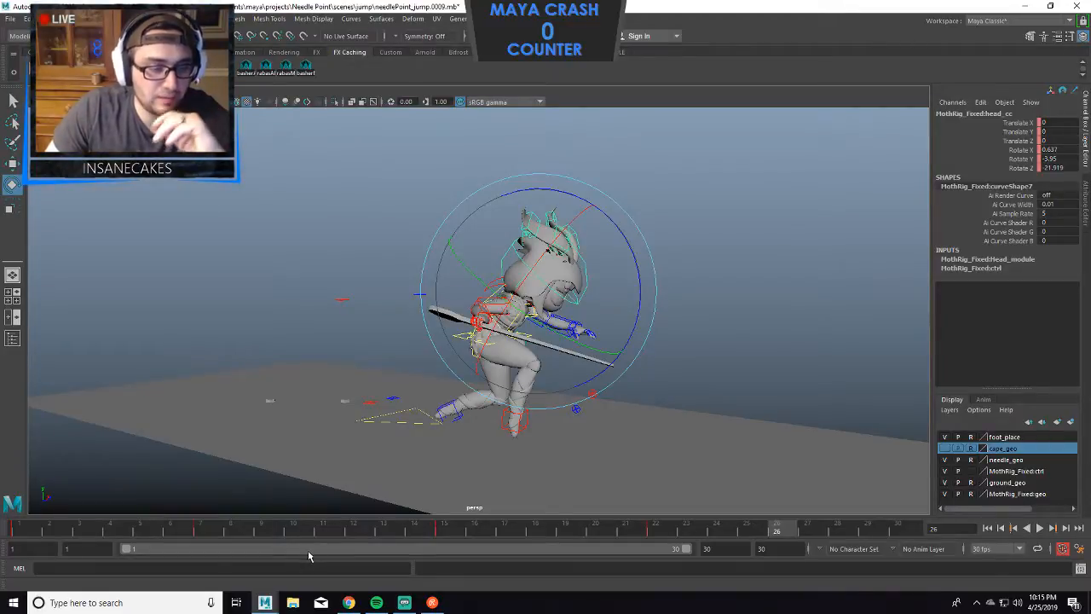
left_click_drag(26, 529, 897, 529)
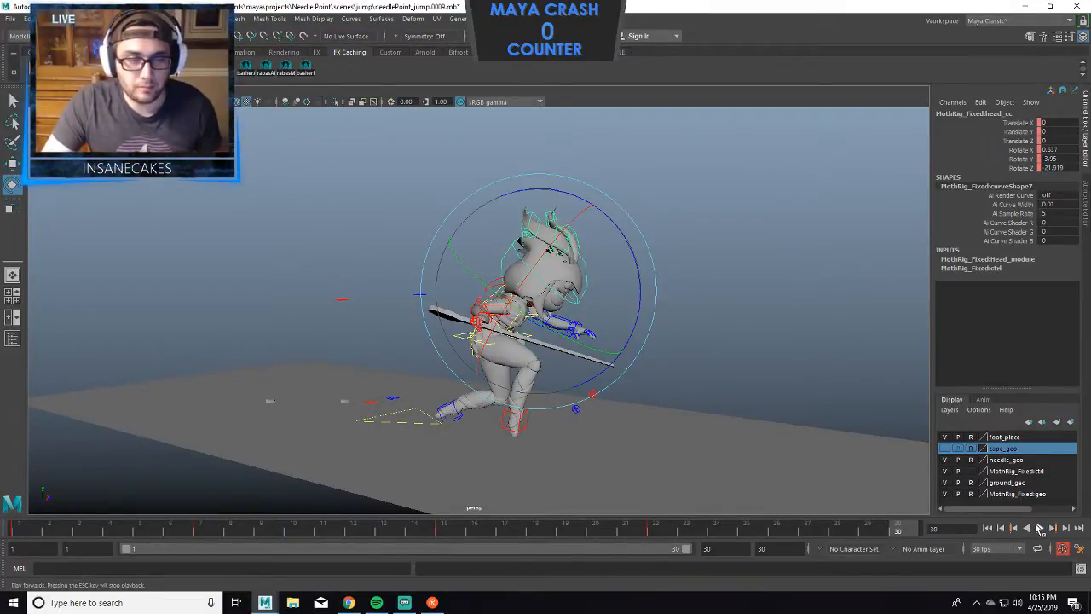
left_click(1039, 528)
left_click(1039, 528)
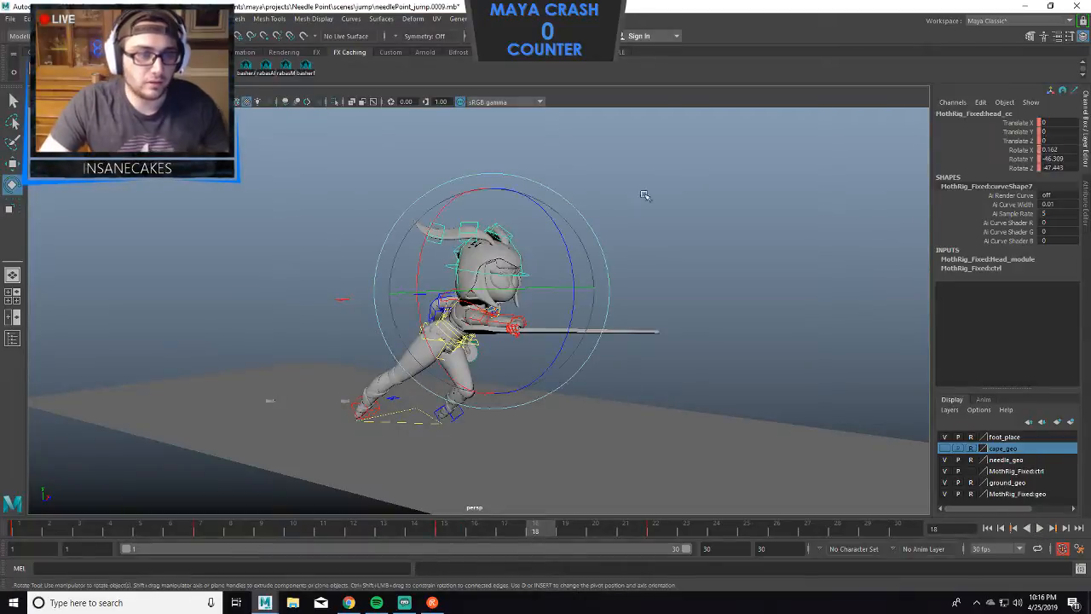
Select all rig controls and check the working units and frame rate in the Preferences.
left_click_drag(724, 172, 128, 481)
left_click(170, 18)
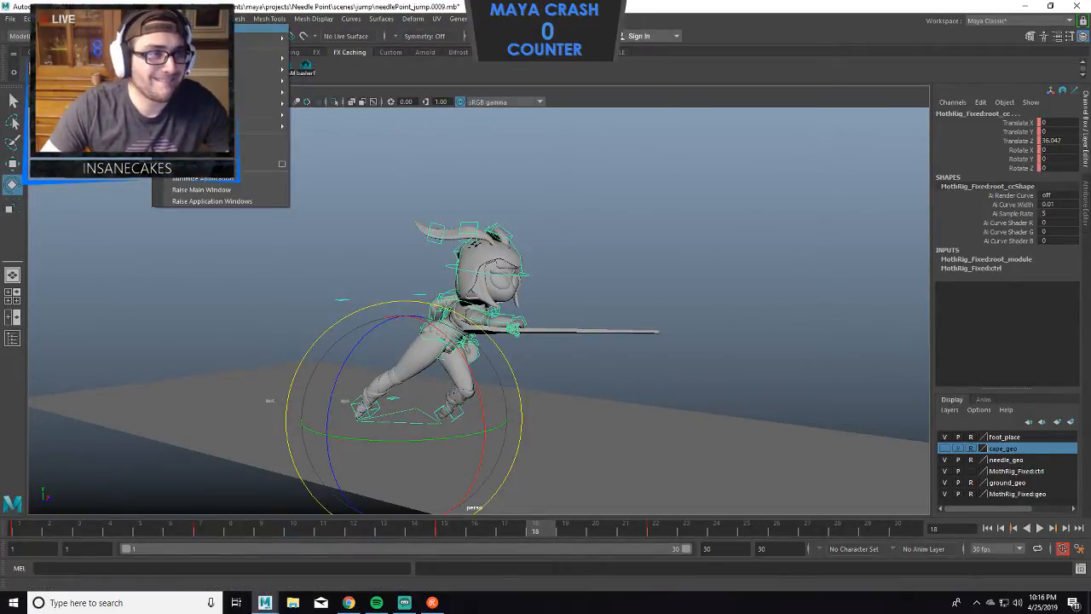
mouse_move(256, 127)
left_click(328, 138)
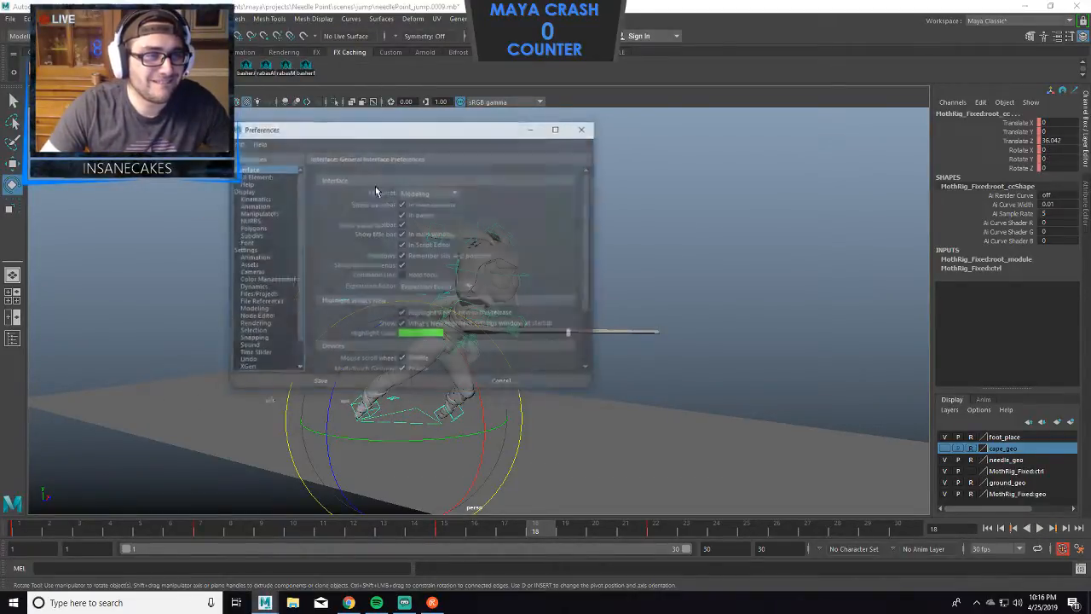
left_click(254, 257)
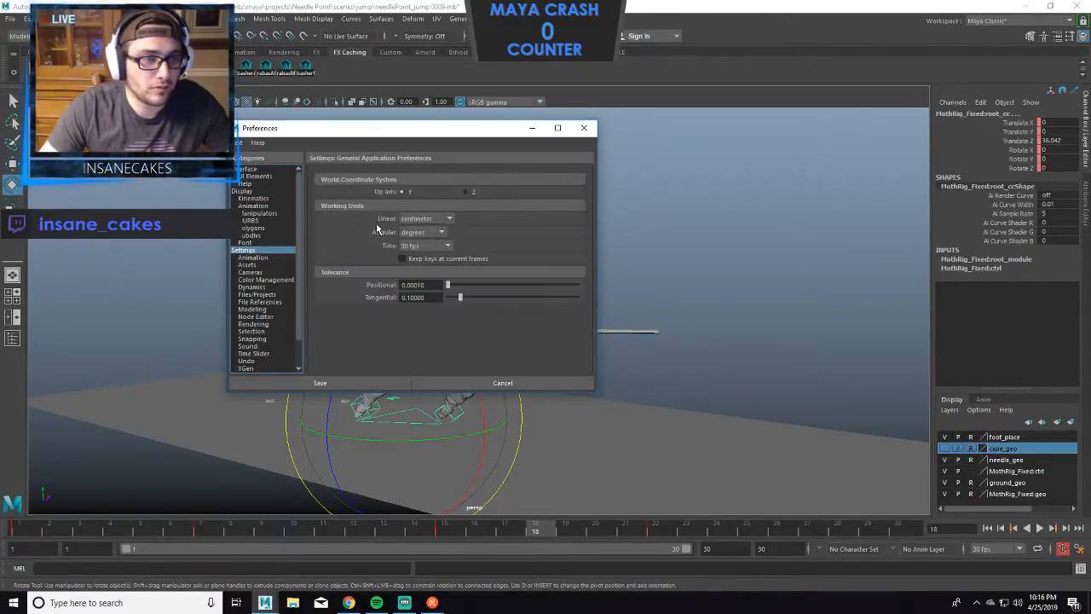
left_click(583, 129)
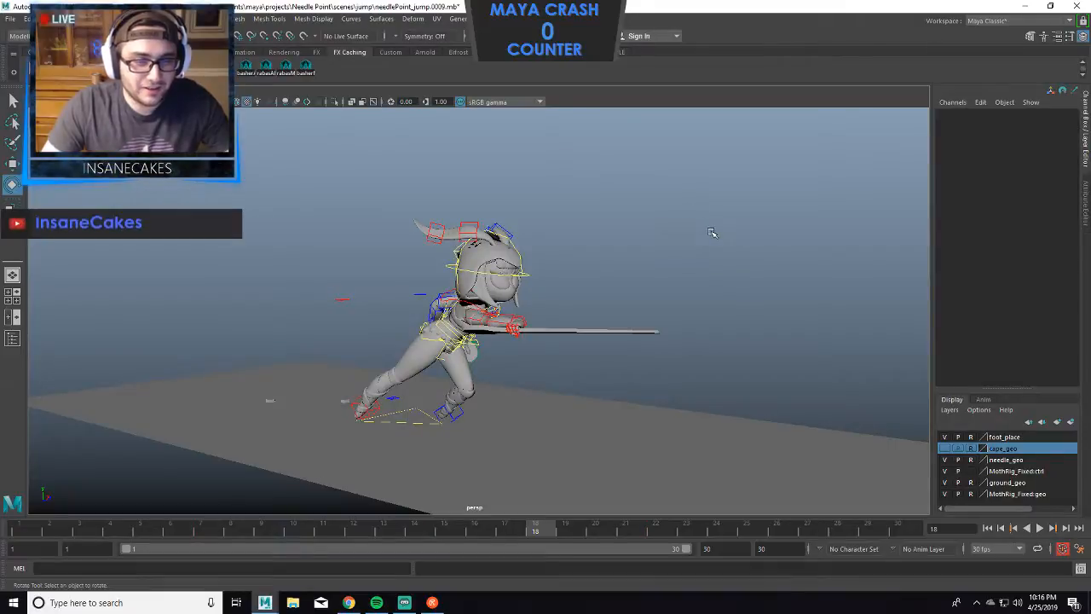
Move the left leg's pole vector control at frame 18 to about -9.1, -1.4, -1.8.
left_click_drag(630, 247, 471, 257, "alt")
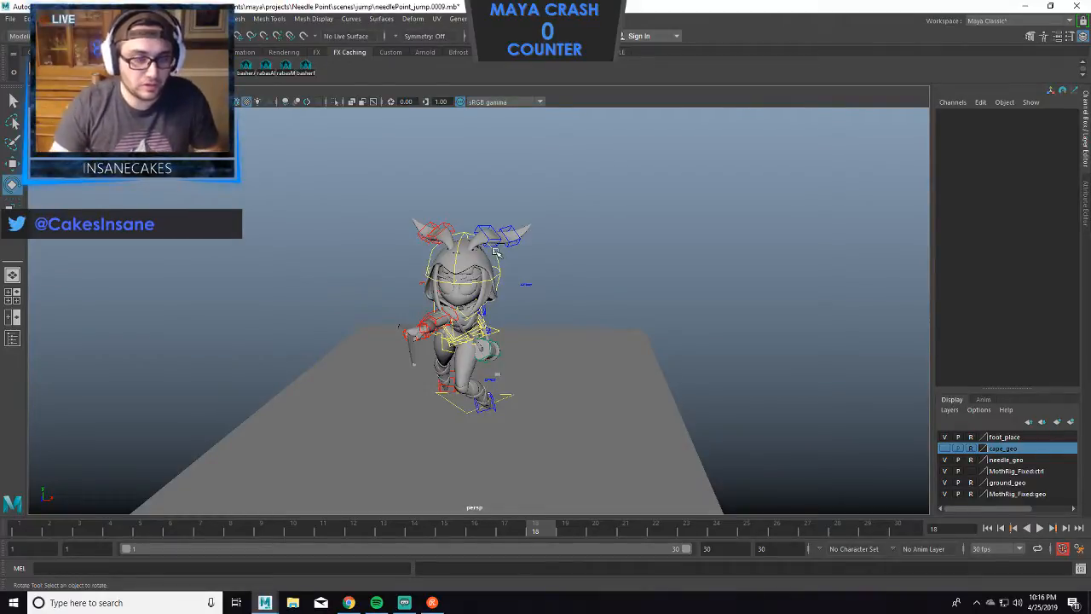
left_click_drag(494, 426, 491, 361, "alt")
left_click(440, 471)
key("w")
left_click_drag(480, 473, 501, 457)
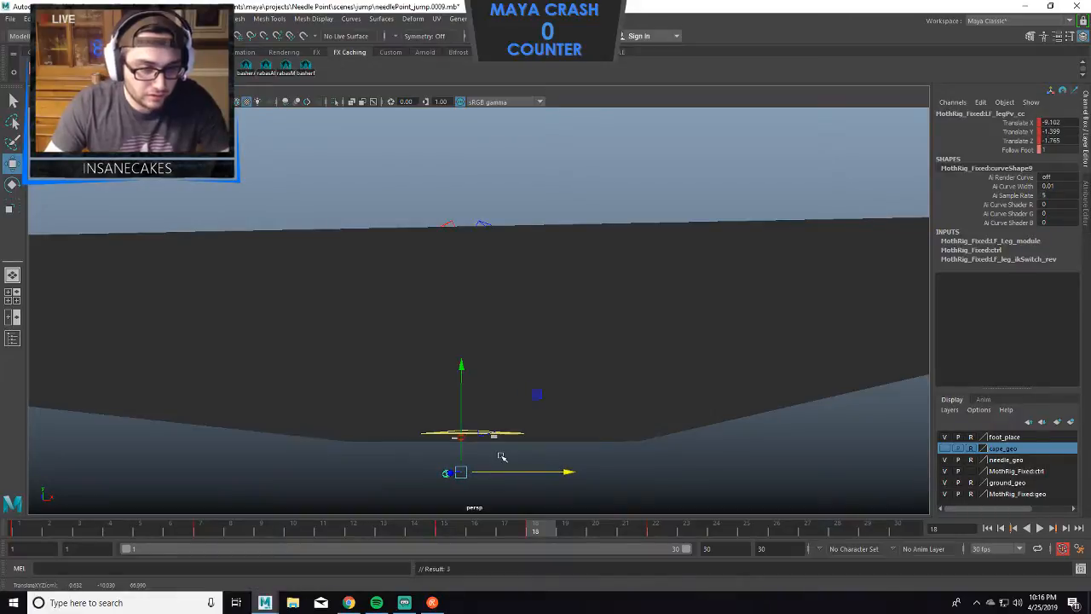
left_click_drag(514, 399, 515, 414, "alt")
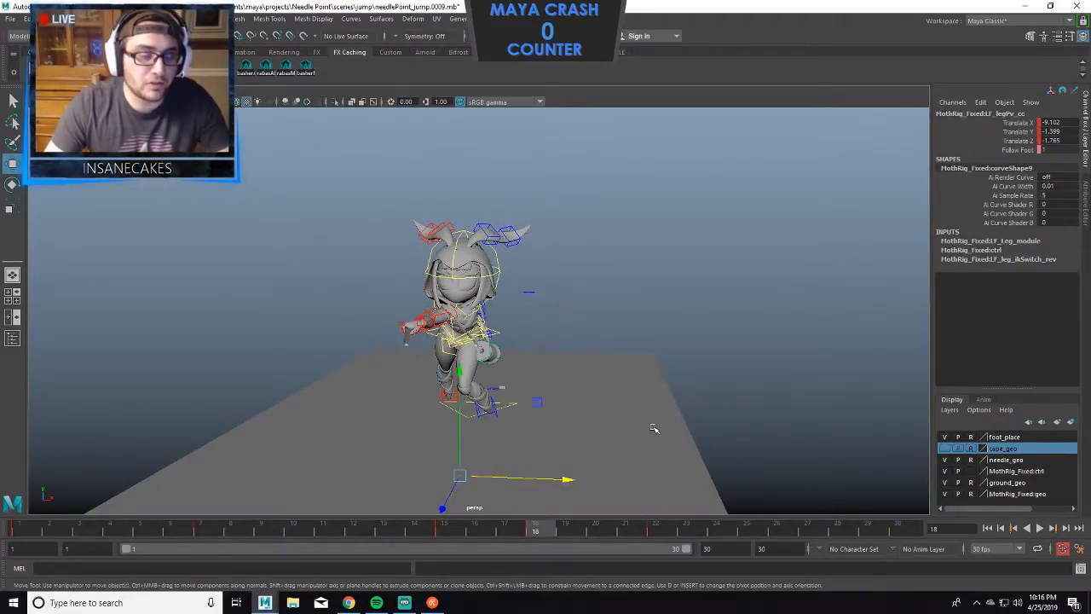
left_click_drag(650, 419, 706, 414, "alt")
left_click_drag(613, 421, 525, 455, "alt")
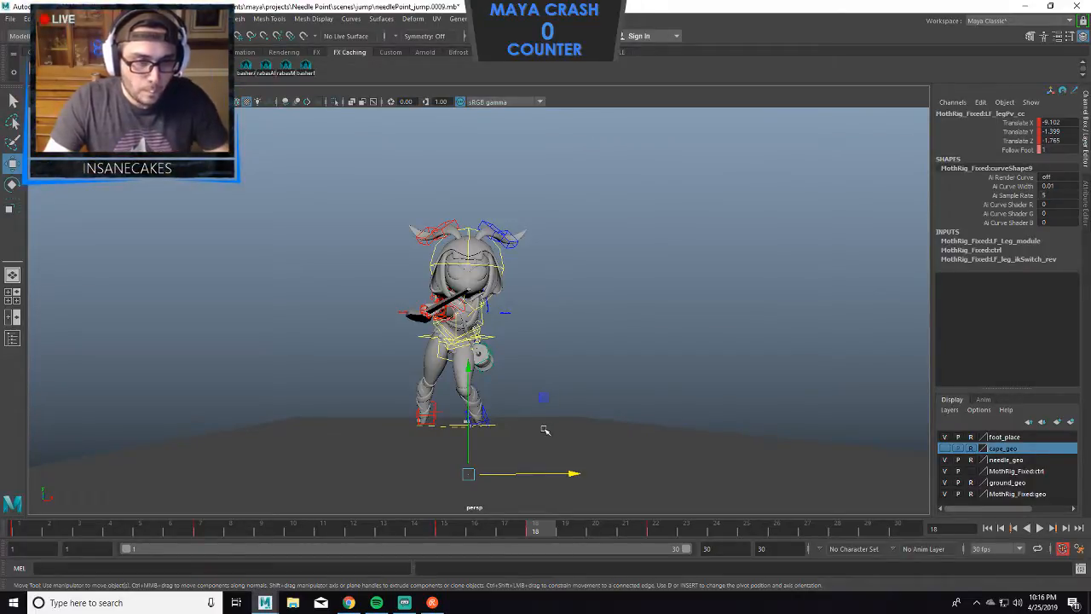
left_click_drag(545, 430, 528, 383, "alt")
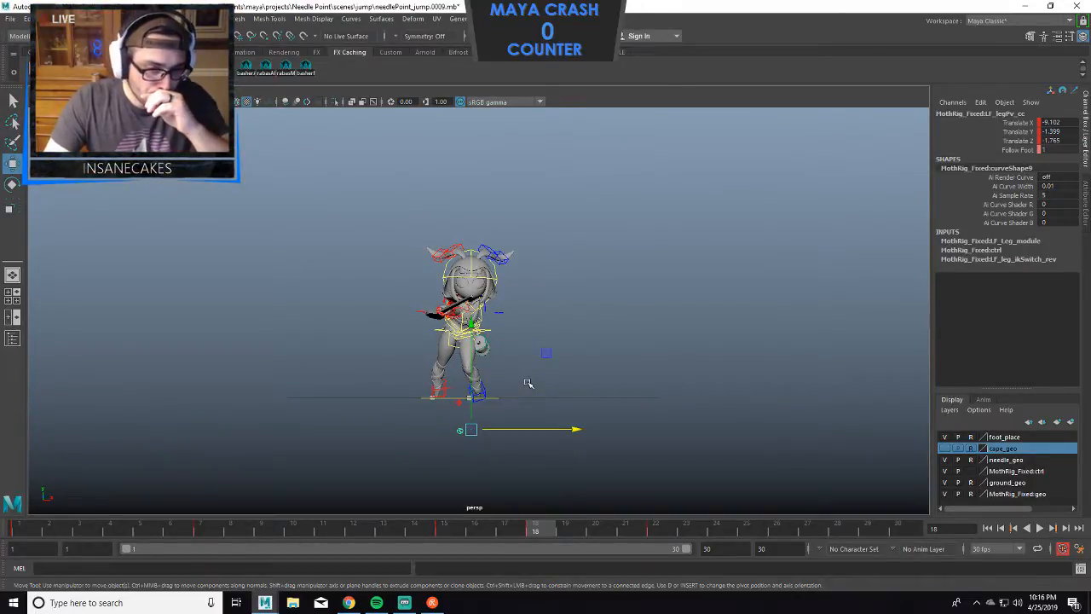
Select all rig controls from a side view and try to key them at frame 30.
key("alt+v")
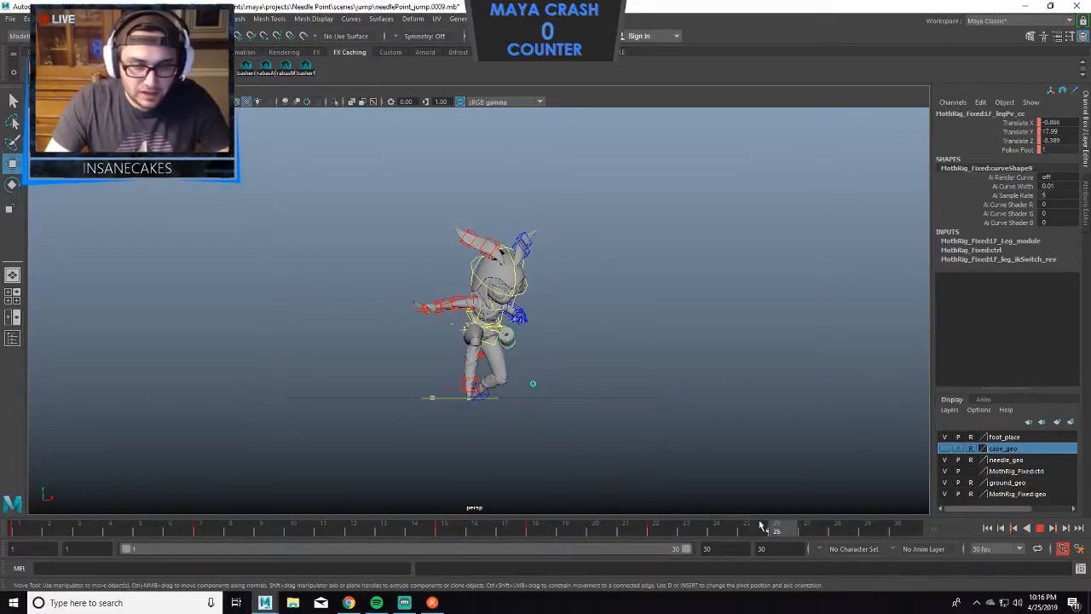
left_click_drag(816, 535, 896, 524)
left_click_drag(624, 433, 753, 453, "alt")
left_click_drag(700, 178, 435, 417)
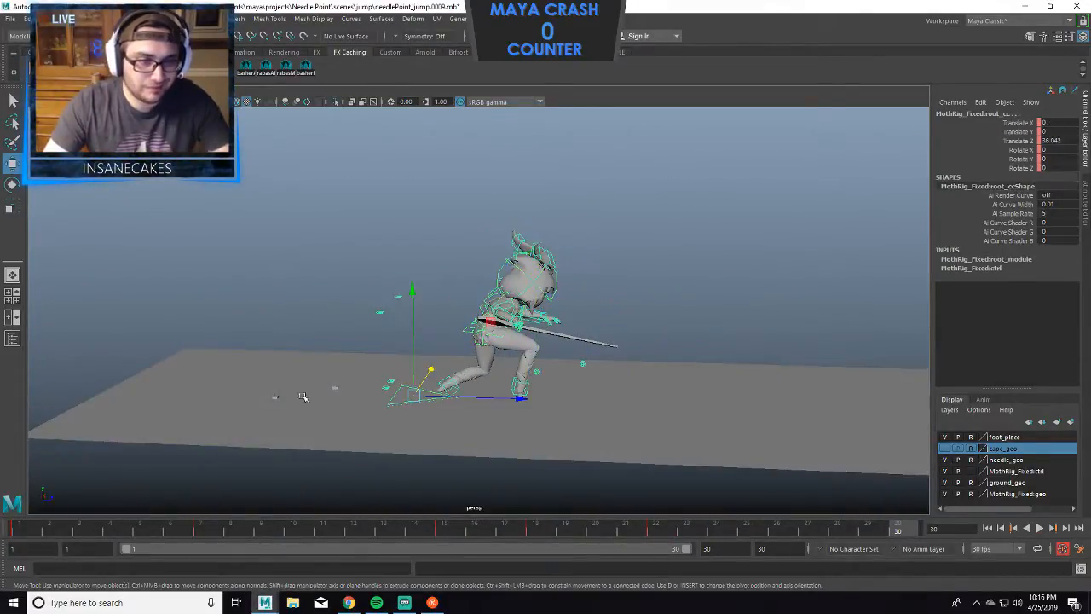
key("s")
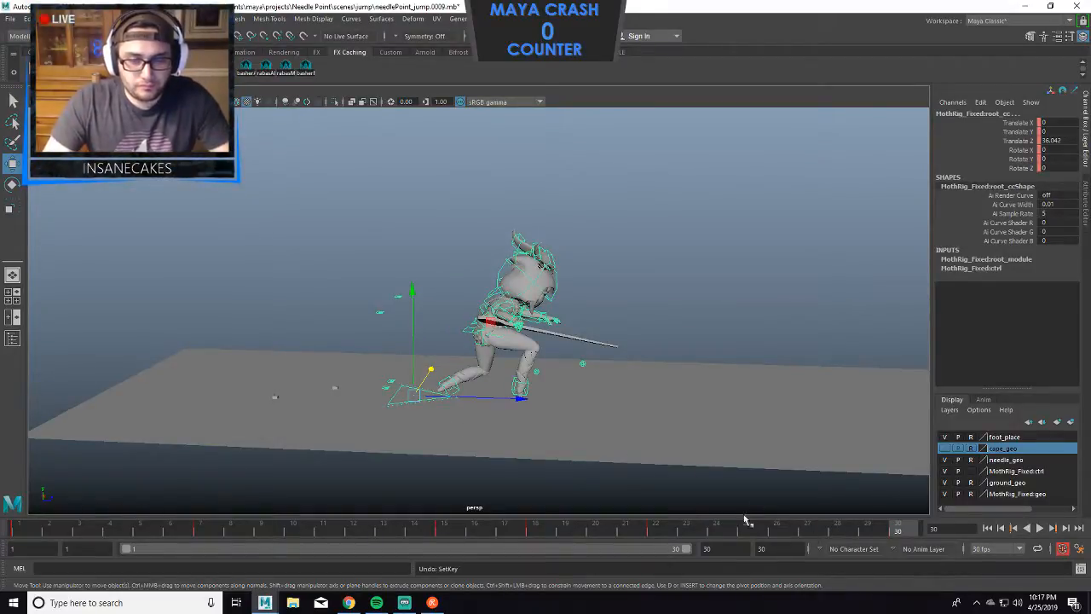
Key all rig controls at frame 22 and play back the animation.
left_click(656, 528)
key("s")
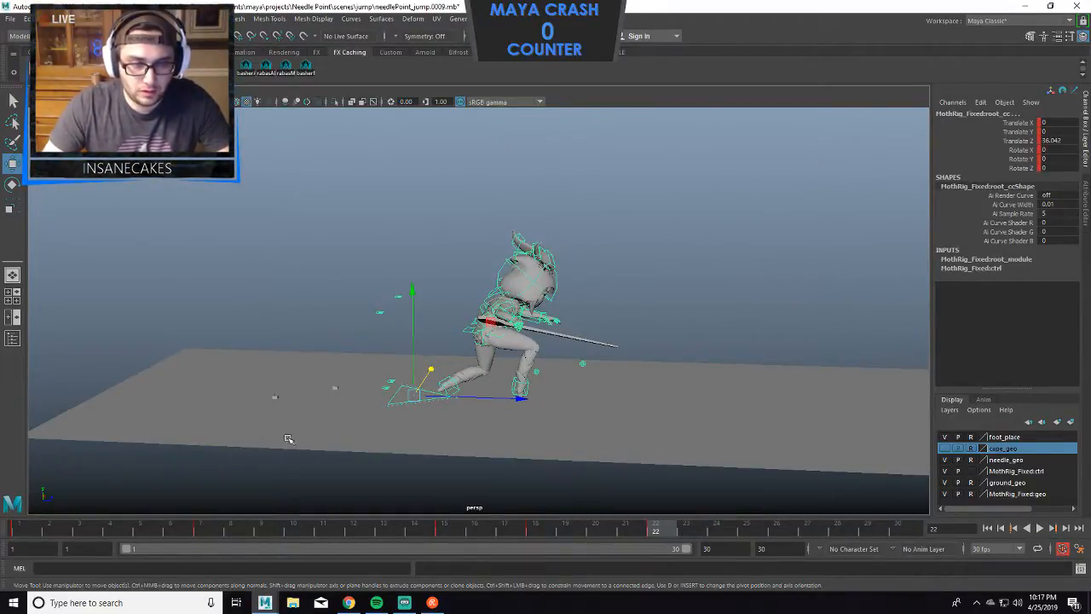
key("alt+v")
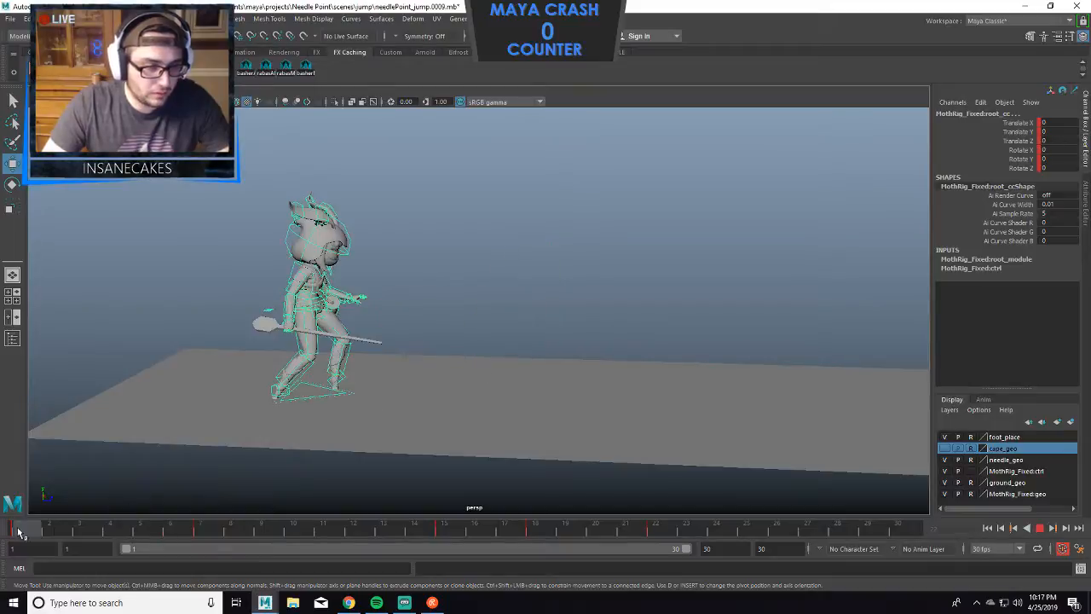
Try to shift the rig controls' frame 15 keys to frame 10 and play back the timing.
left_click(444, 535)
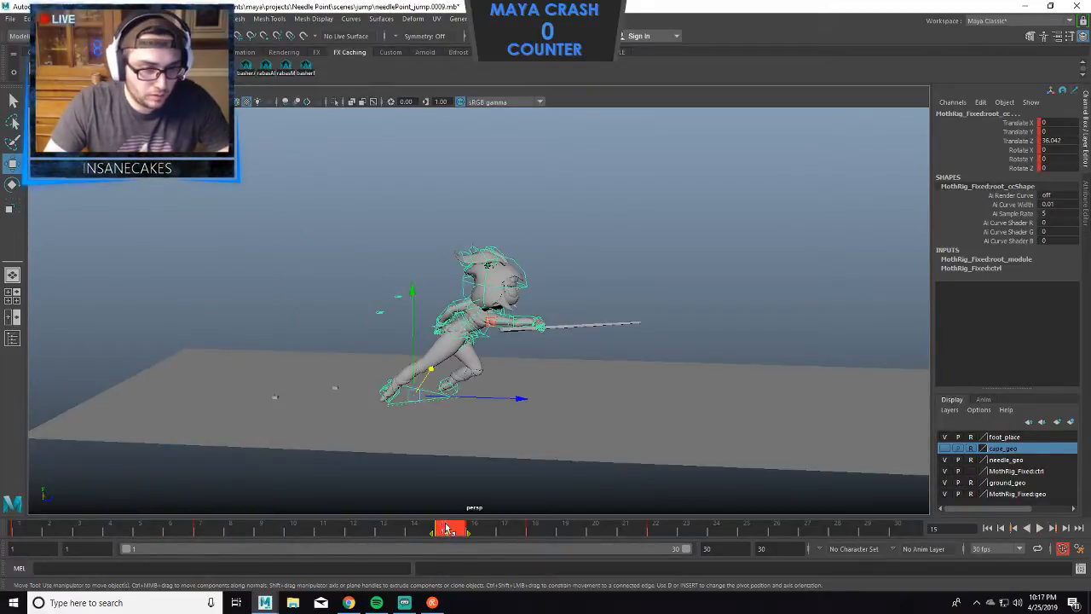
left_click(299, 532)
key("alt+v")
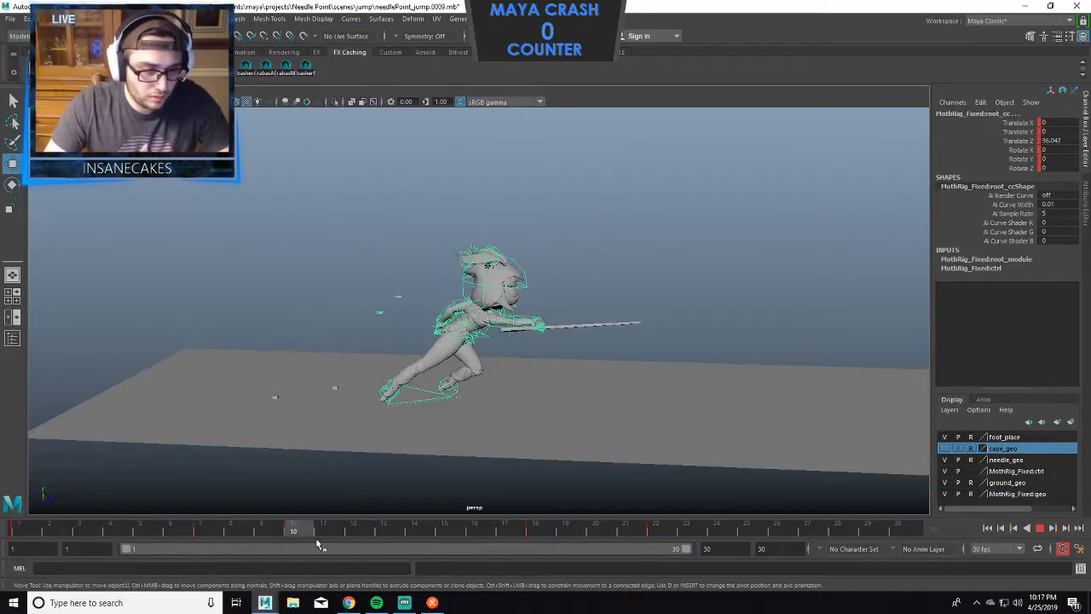
left_click_drag(316, 539, 571, 534)
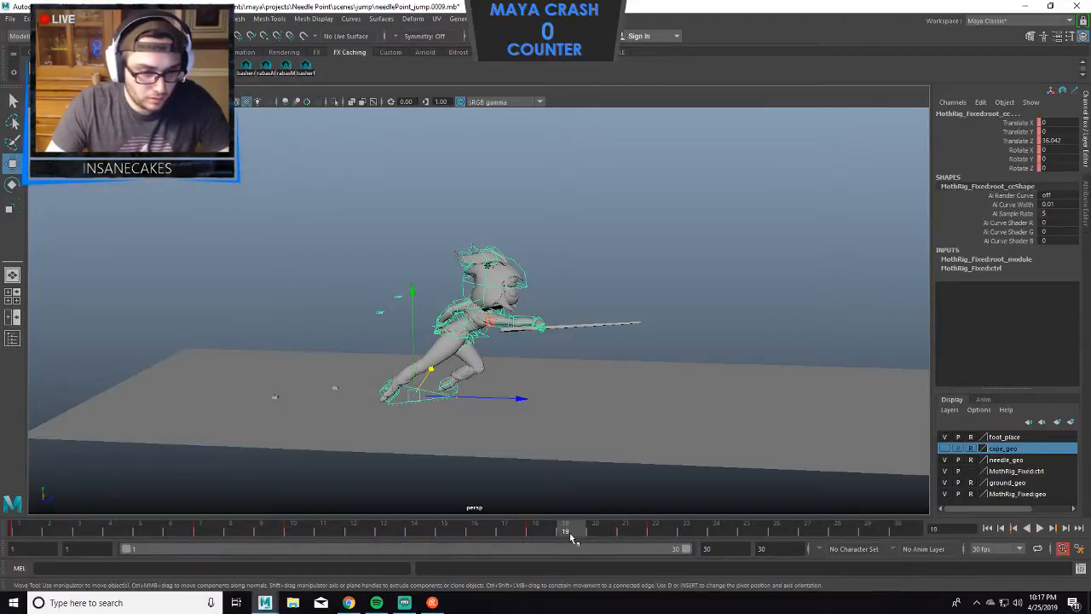
key("alt+v")
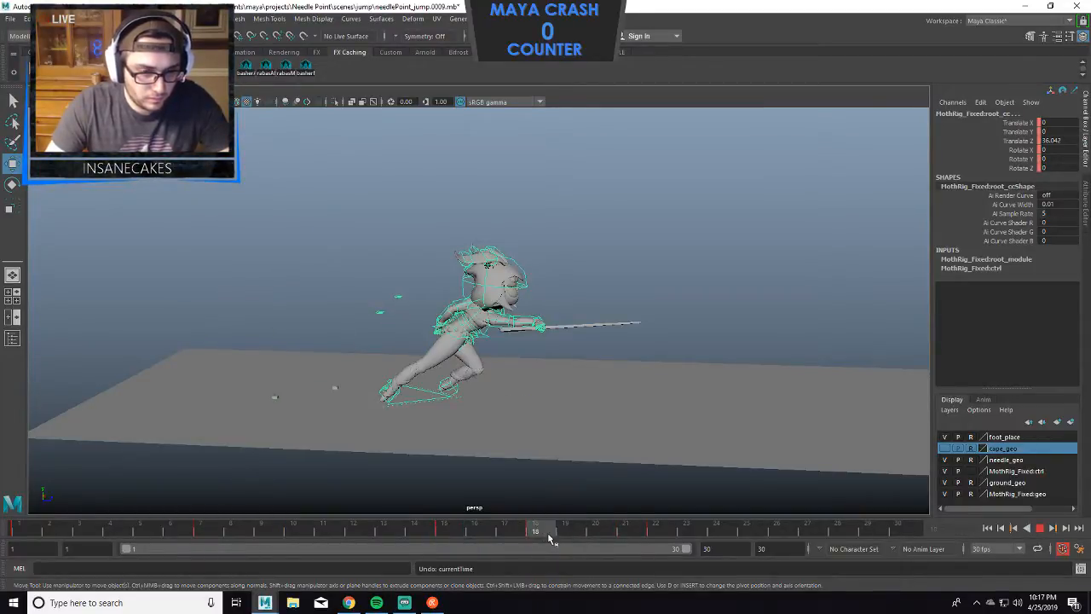
key("alt+v")
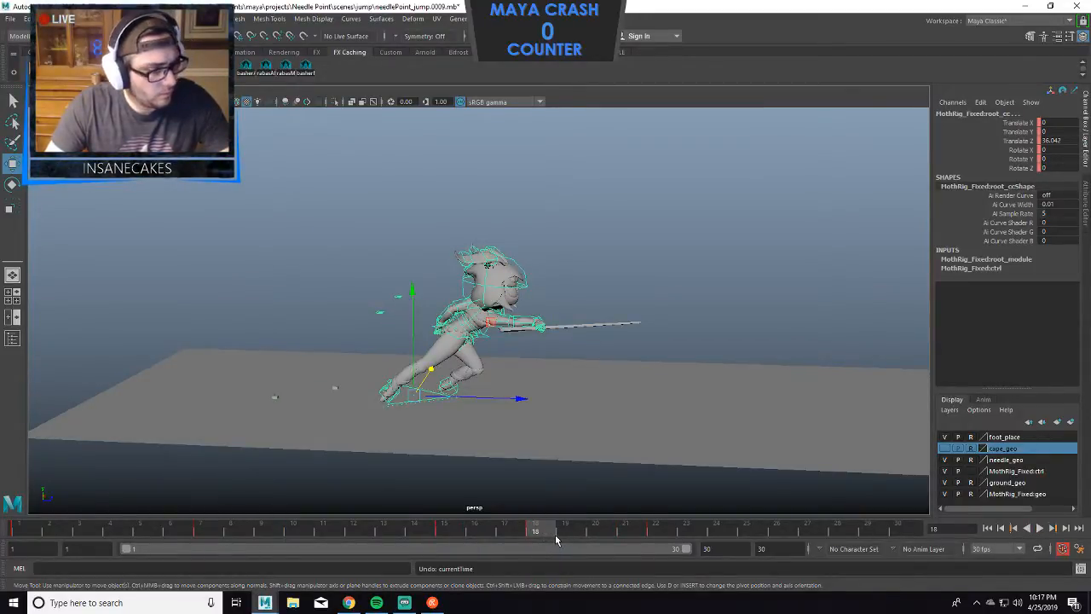
Show all rig controls in the Graph Editor and delete the stray left leg pole vector keys at frame 18.
left_click_drag(665, 190, 154, 581)
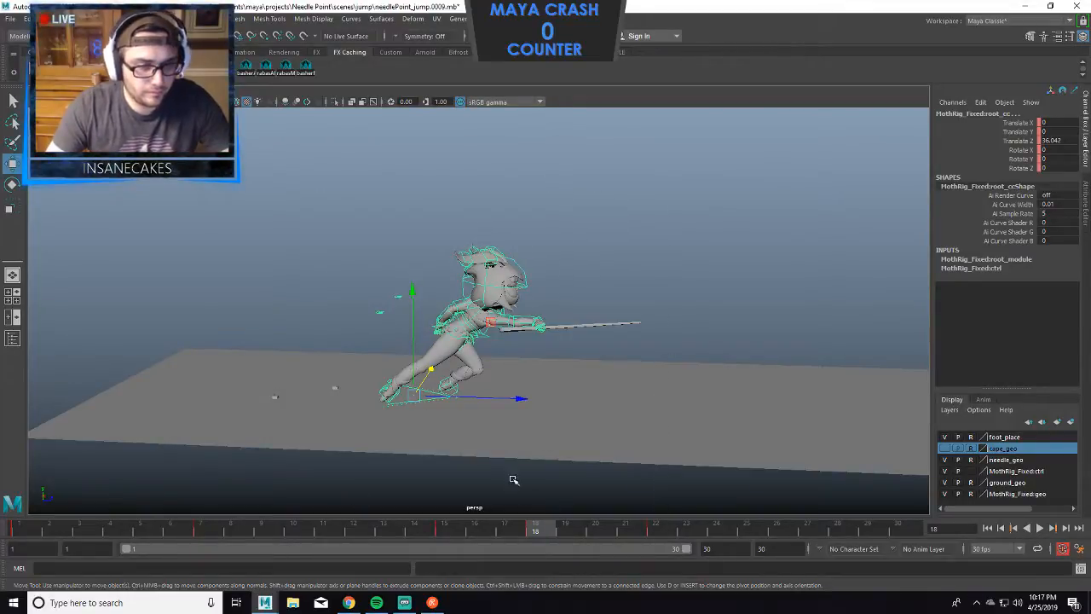
left_click(447, 531)
left_click(168, 19)
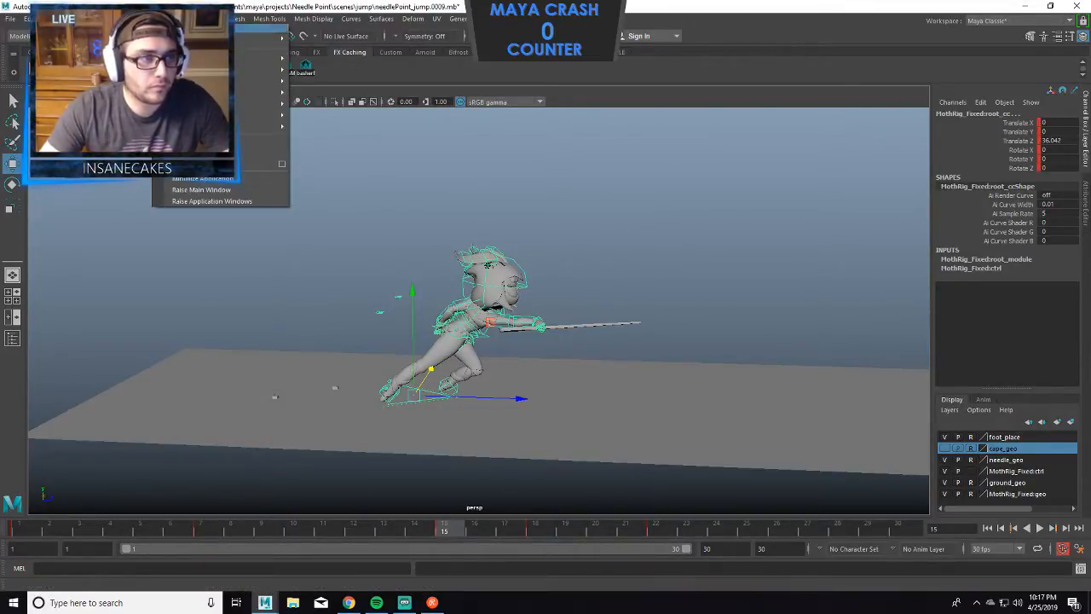
mouse_move(200, 81)
left_click(321, 91)
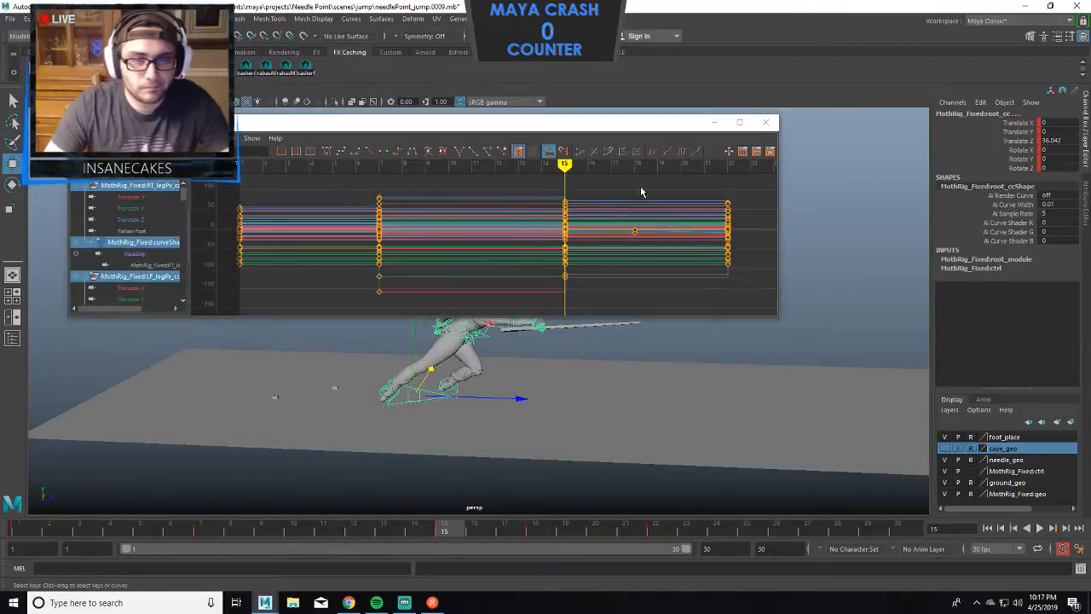
left_click_drag(624, 268, 659, 185)
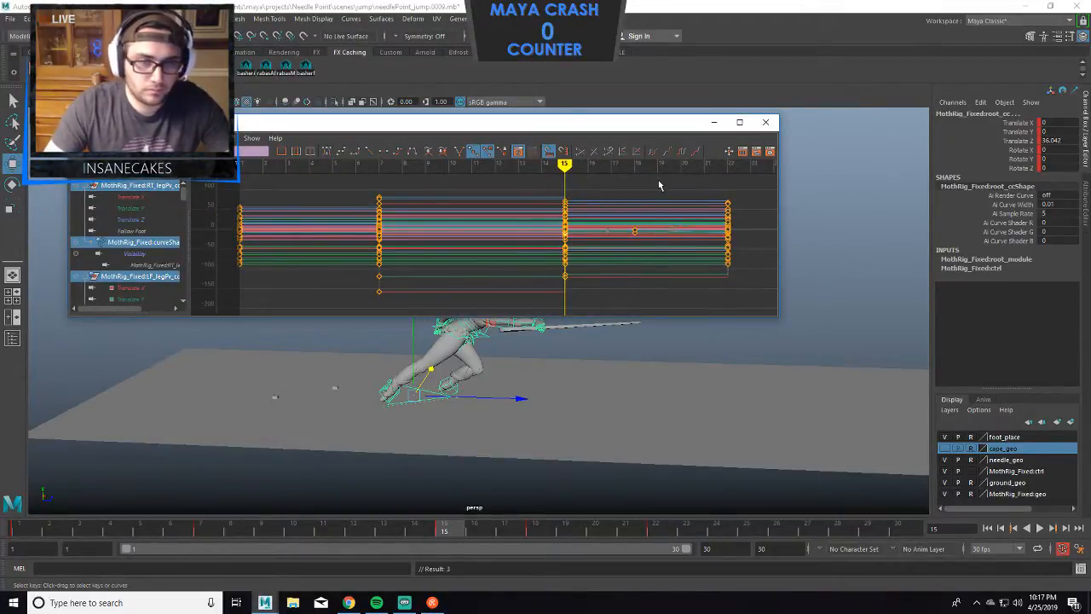
left_click(619, 271)
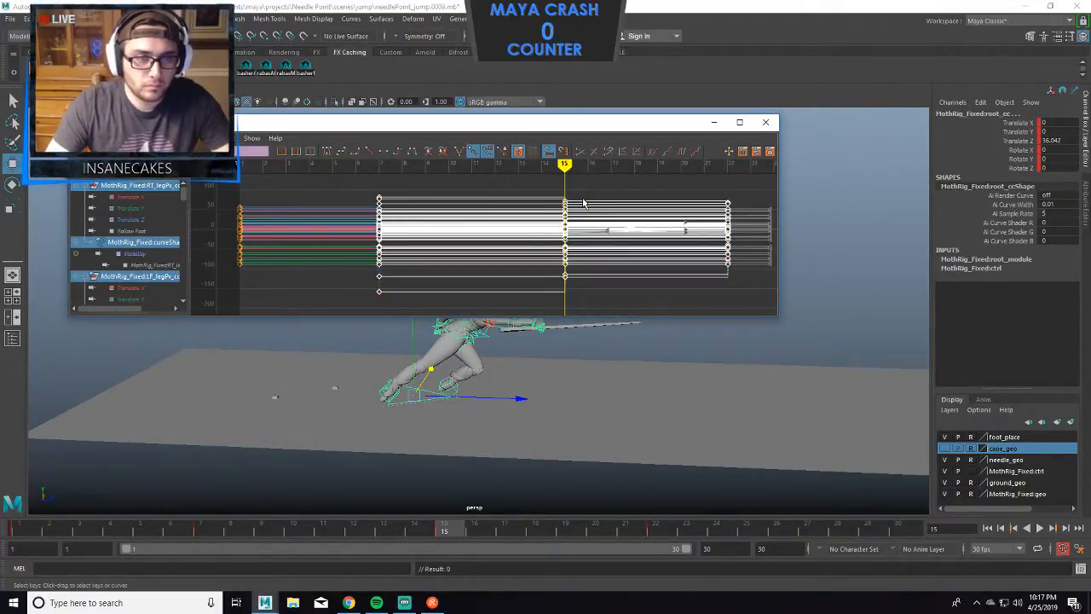
Retime all rig controls' keys on the timeline, moving frame 15 to frame 10 and frame 22 to frame 20.
left_click(713, 122)
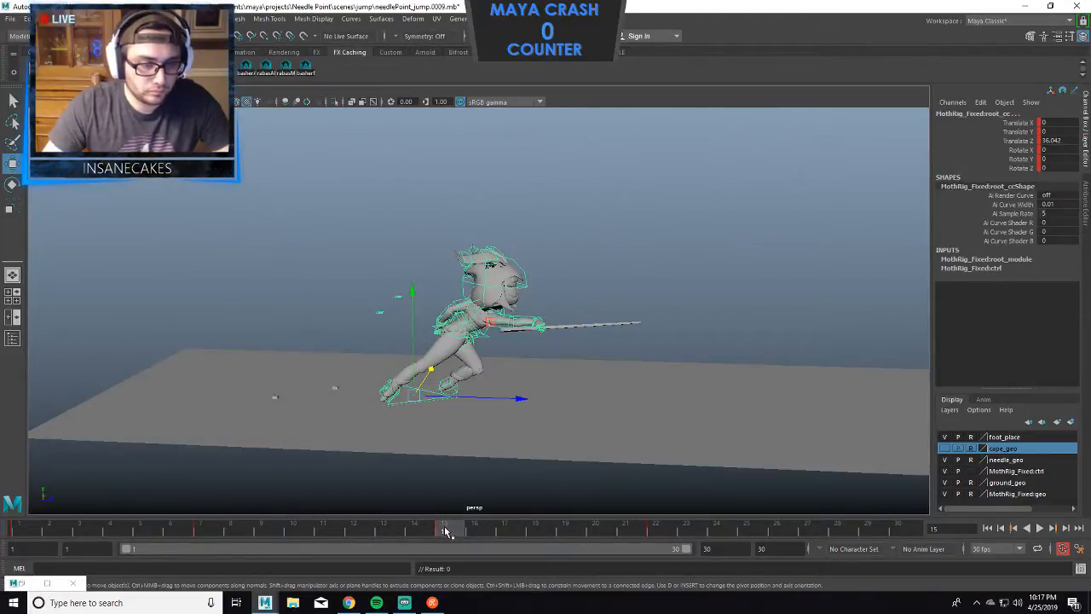
mouse_move(443, 530)
left_mouse_down()
mouse_move(205, 531)
mouse_move(656, 528)
mouse_move(603, 526)
left_mouse_up()
Copy the frame 1 keys of all rig controls and paste them at frame 30 using the Graph Editor.
left_click(916, 533)
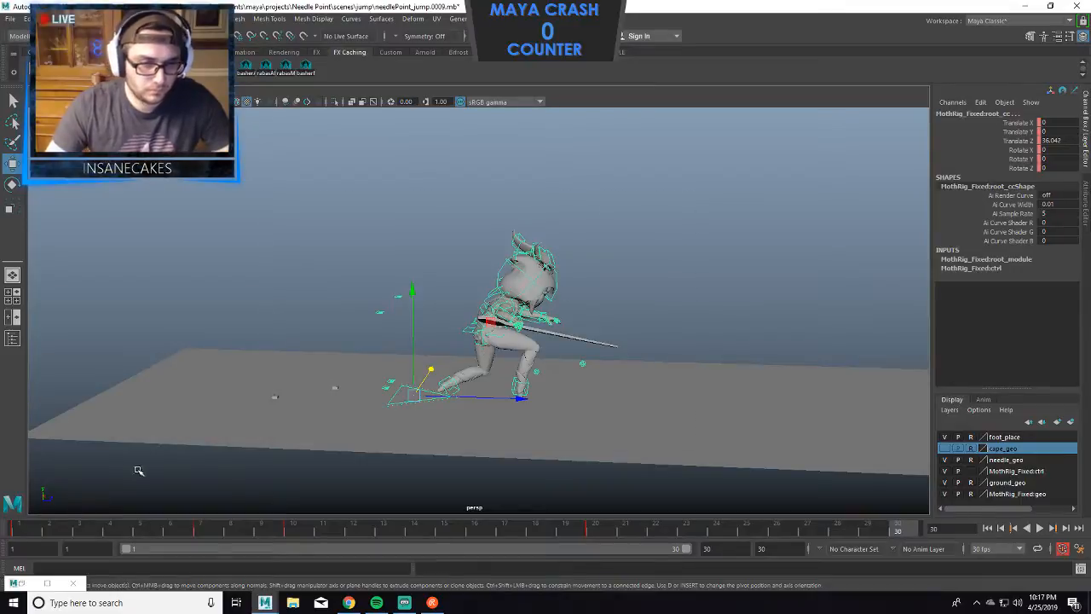
left_click(29, 584)
scroll(289, 219, "down", 4)
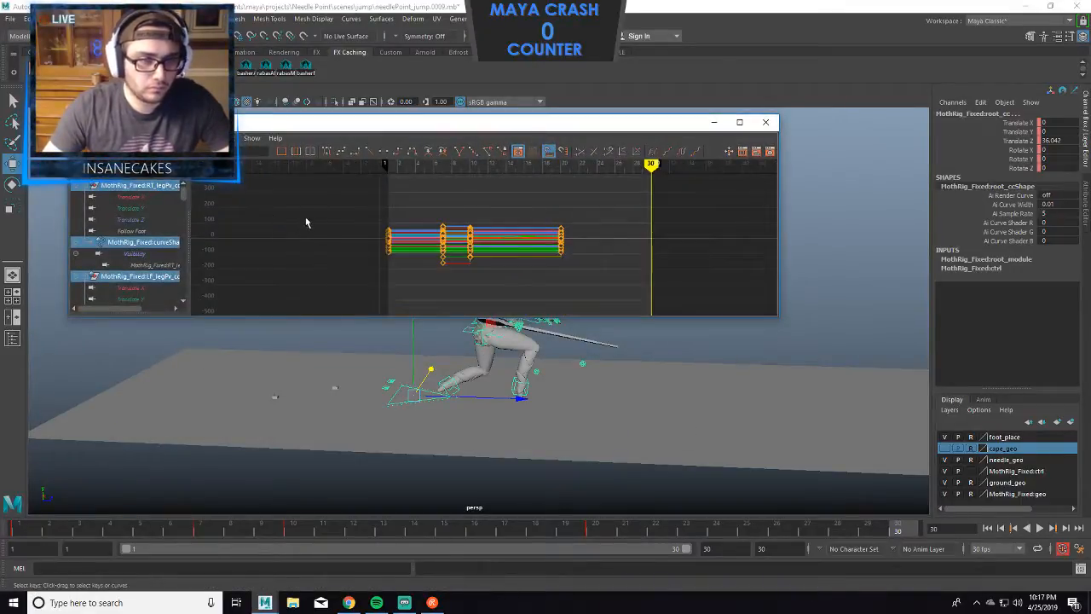
left_click_drag(405, 286, 403, 281)
key("ctrl+c")
key("ctrl+v")
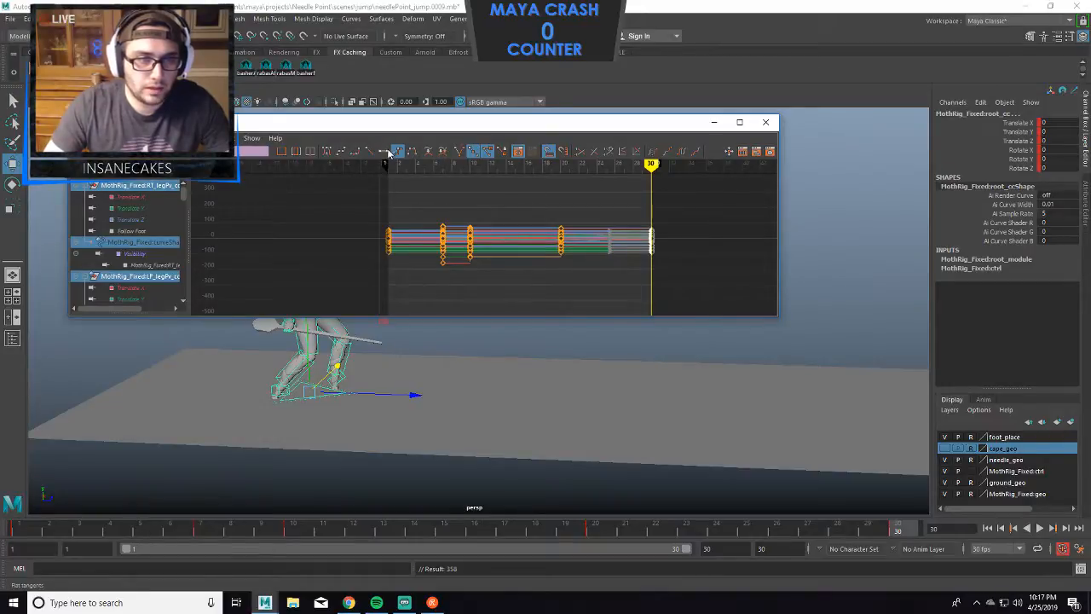
left_click(714, 122)
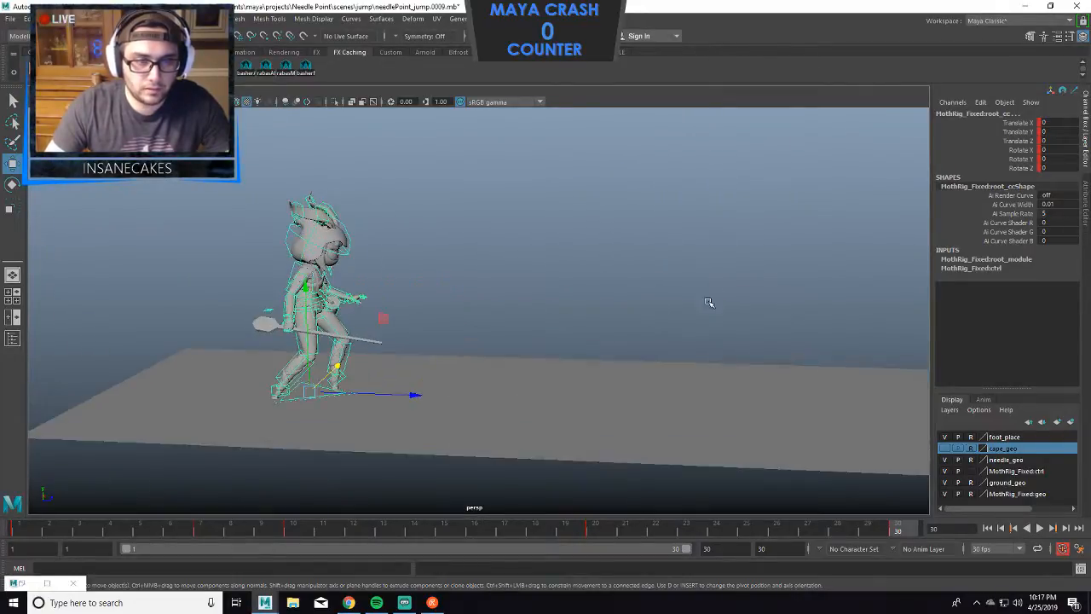
Play back the retimed poses and set all keys of the rig controls to stepped tangents in the Graph Editor.
left_click(594, 528)
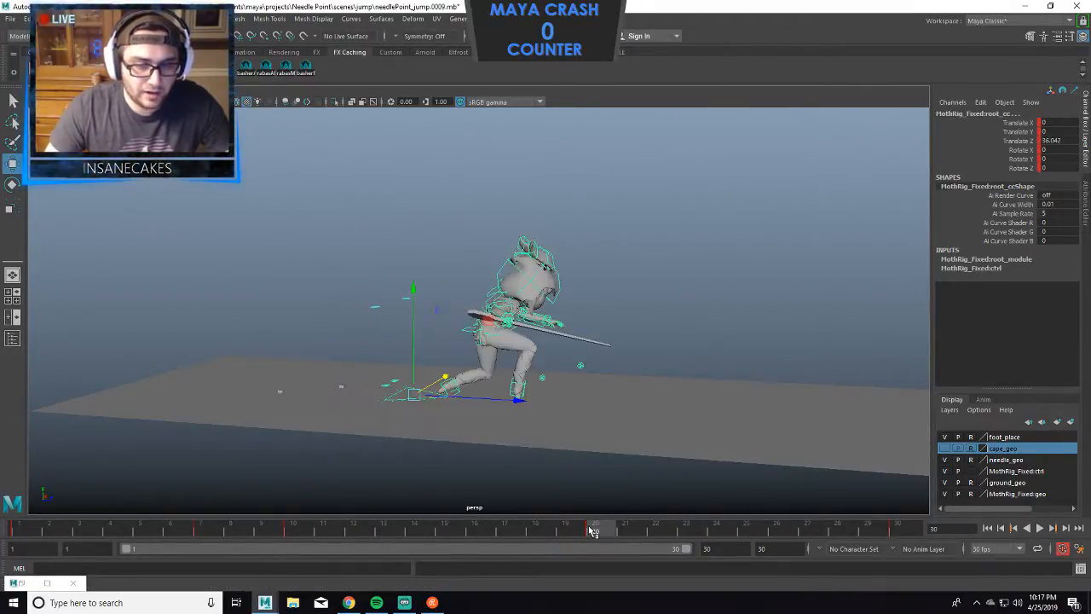
left_click_drag(594, 414, 888, 467, "alt")
left_click(1039, 528)
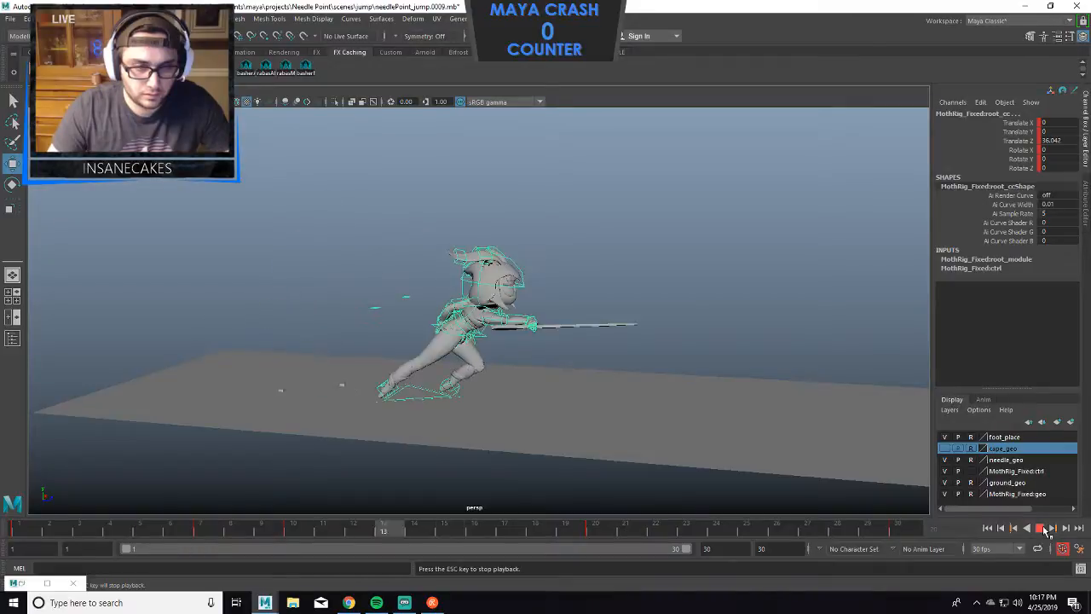
key("Escape")
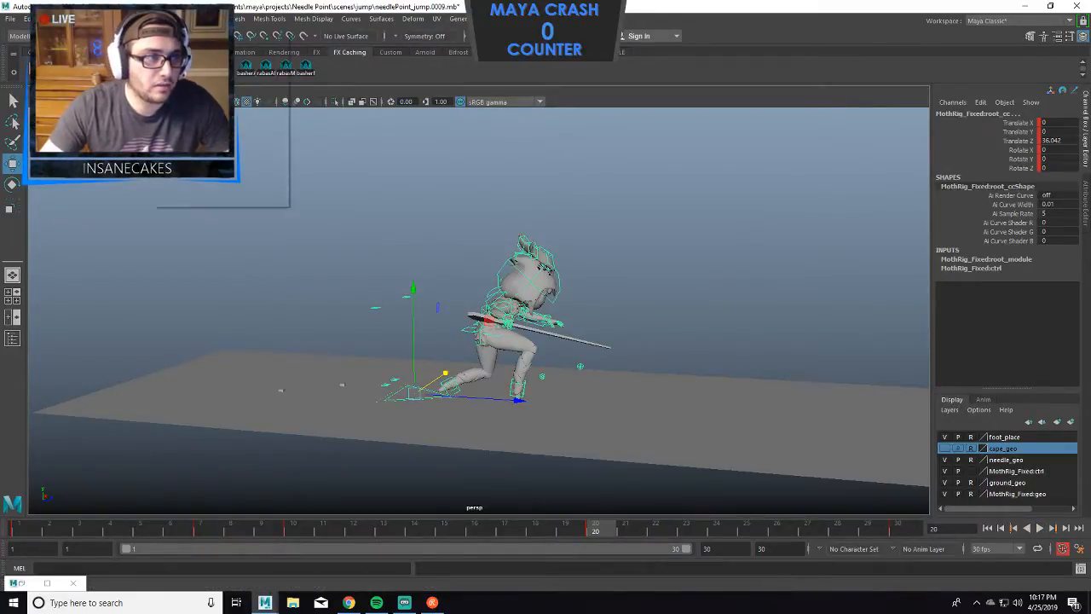
mouse_move(256, 81)
left_click(346, 92)
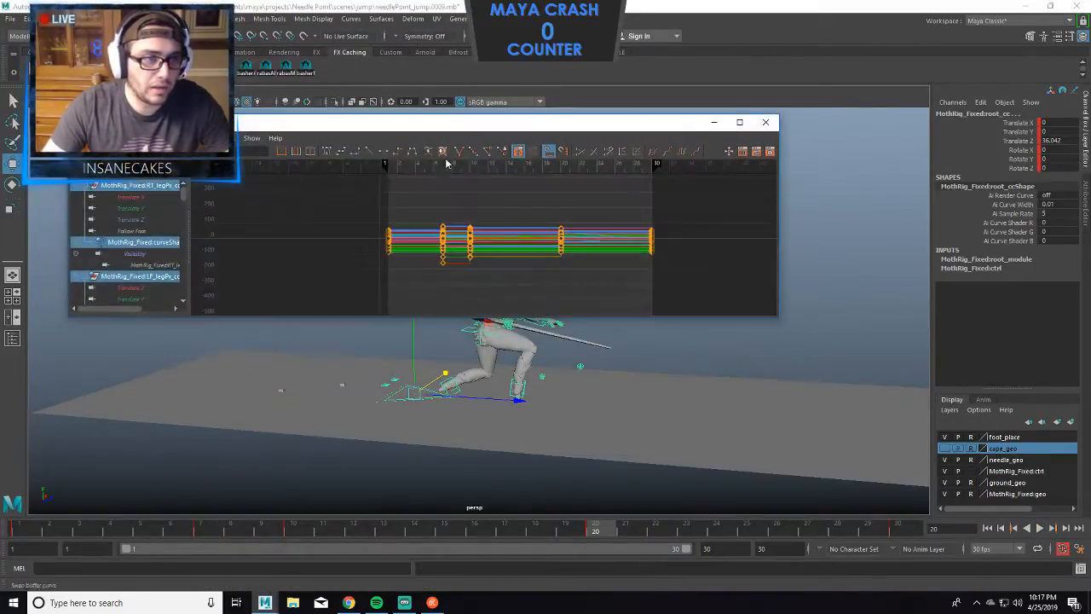
left_click_drag(710, 188, 269, 303)
left_click(400, 152)
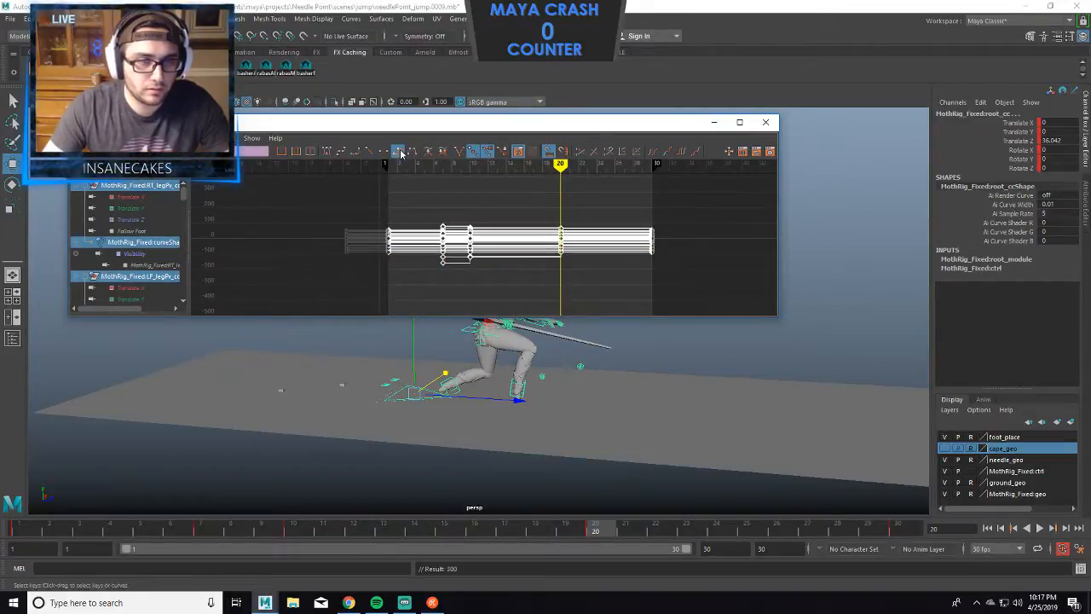
left_click(715, 123)
key("alt+v")
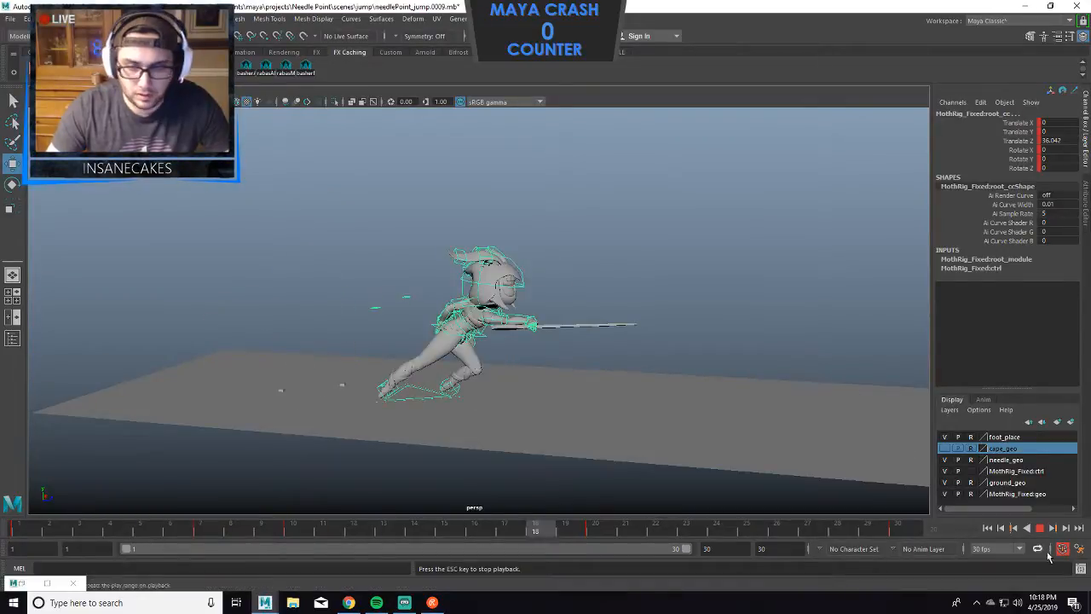
left_click(1040, 527)
Copy the root control's frame 20 keys to frame 30 in the Graph Editor and play back the result.
left_click(534, 322)
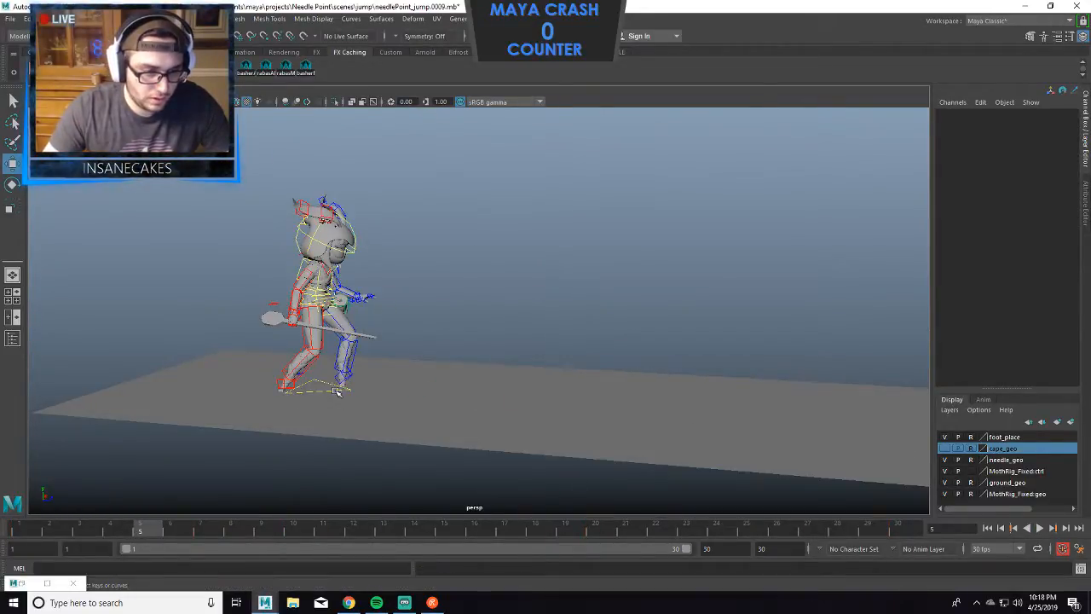
left_click(336, 392)
left_click(540, 338)
left_click(338, 393)
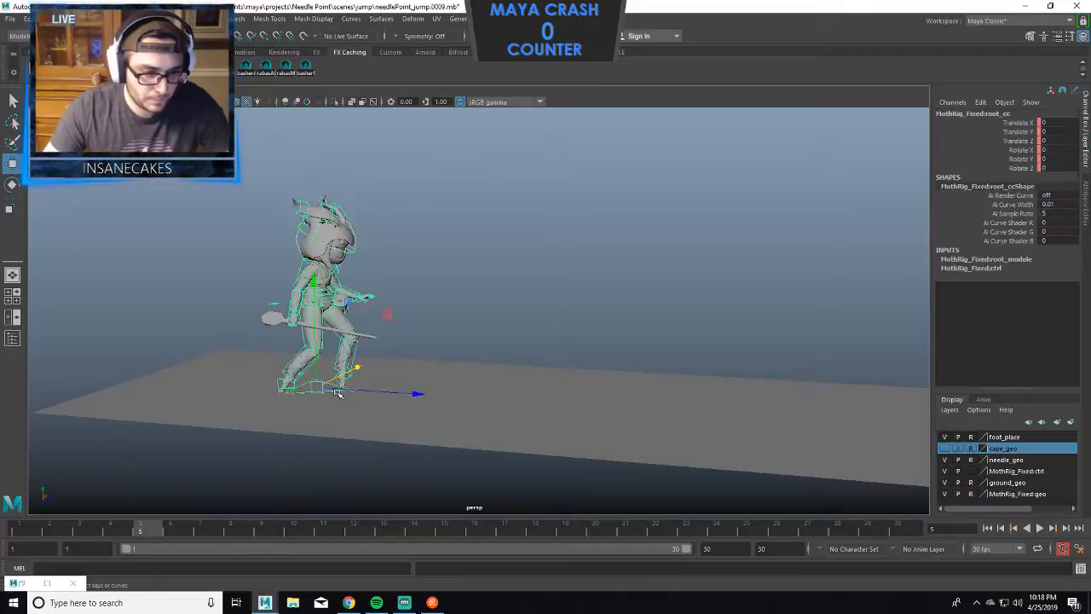
left_click(175, 18)
mouse_move(253, 89)
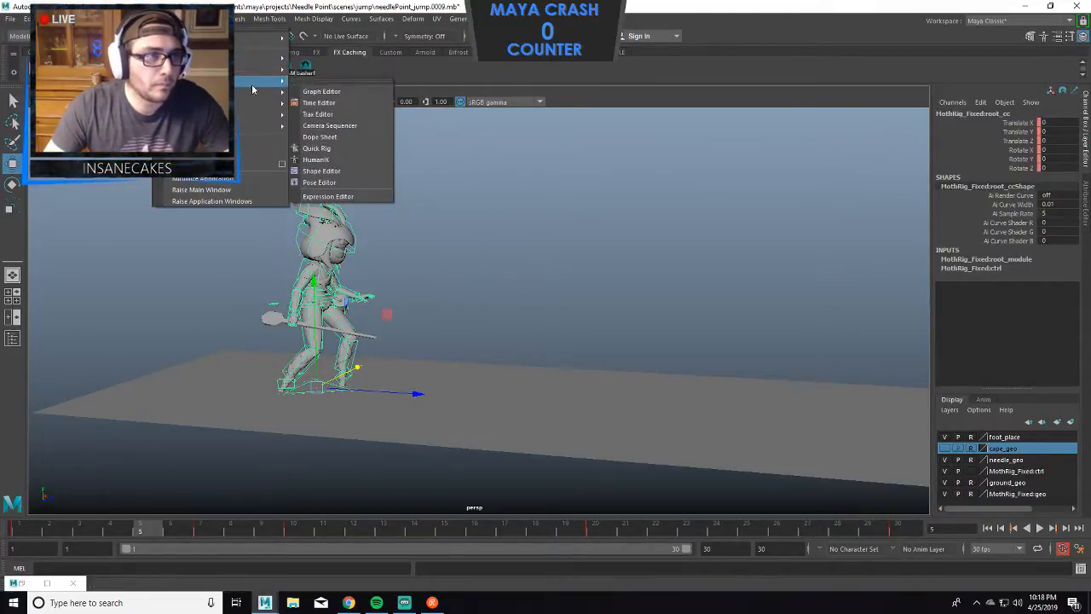
left_click(338, 93)
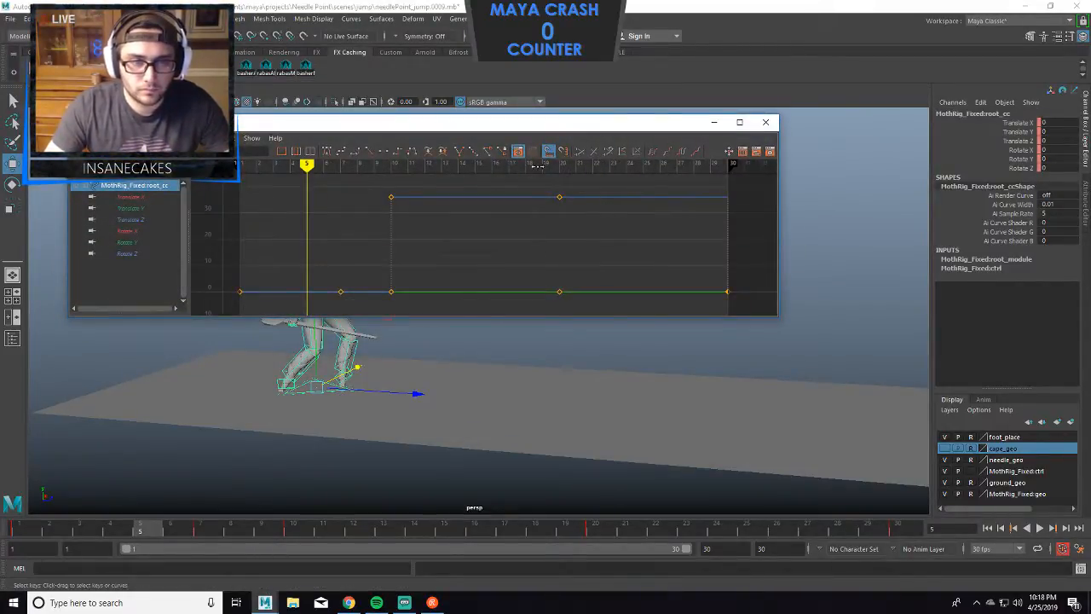
left_click_drag(542, 166, 725, 182)
left_click_drag(598, 186, 541, 309)
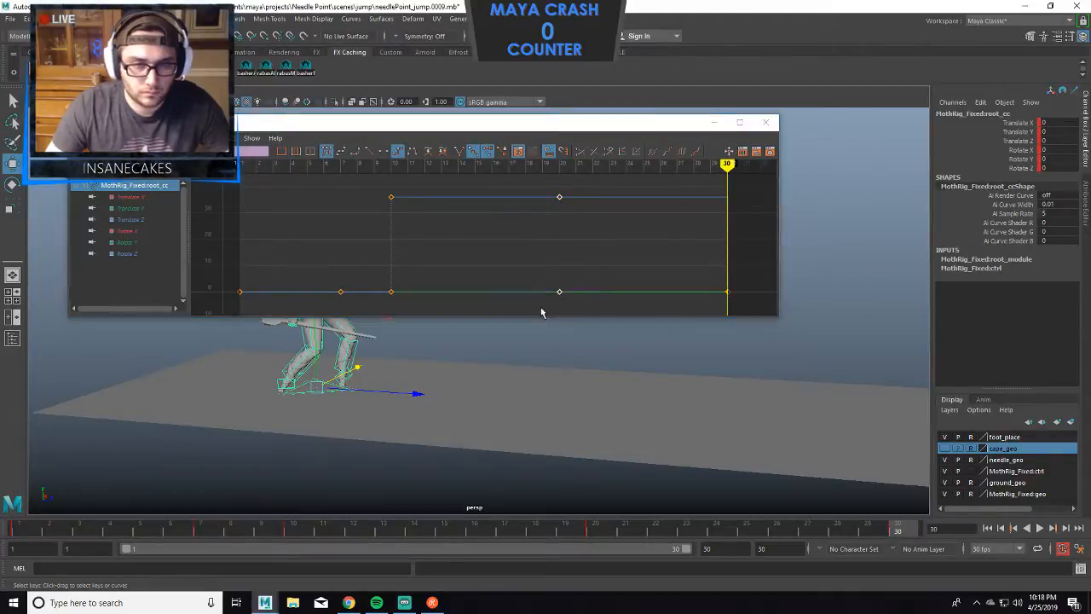
key("ctrl+c")
key("ctrl+v")
left_click(713, 124)
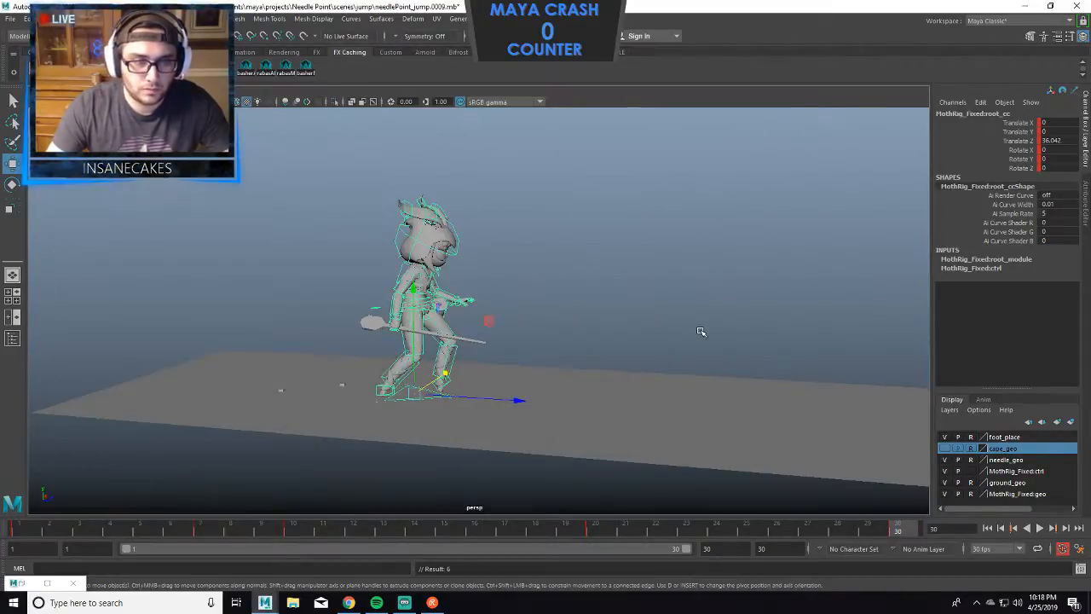
left_click(1040, 528)
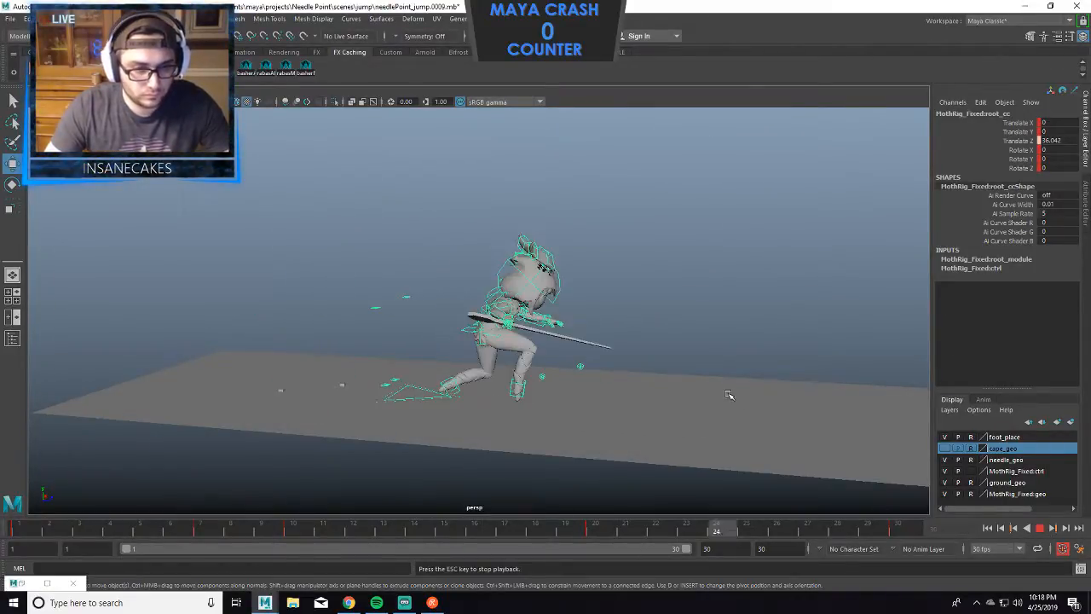
Set the playback end frame to 50.
left_click(896, 528)
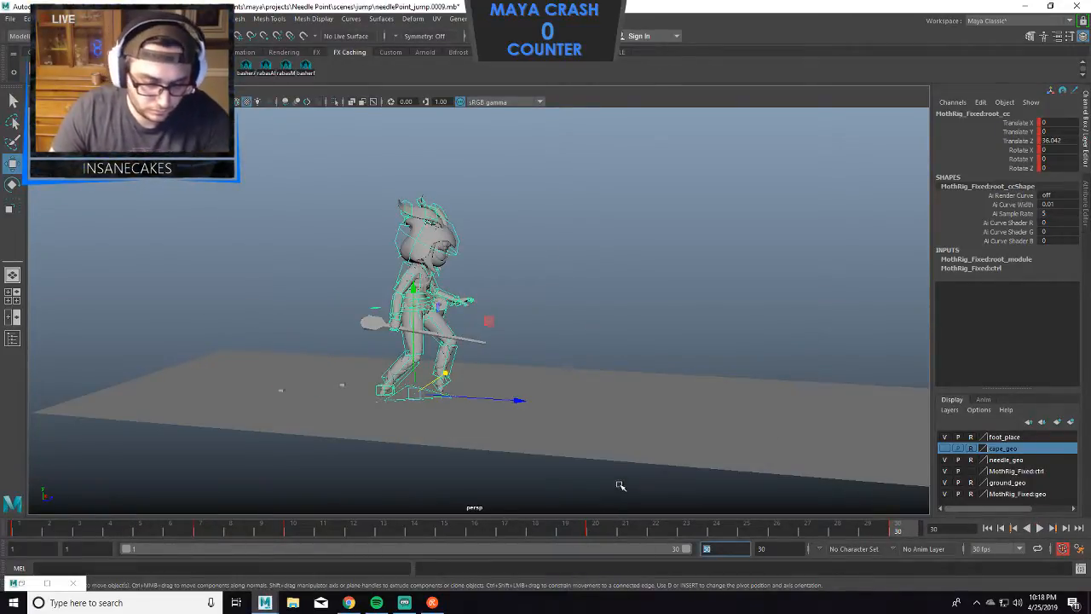
type("50")
key("Return")
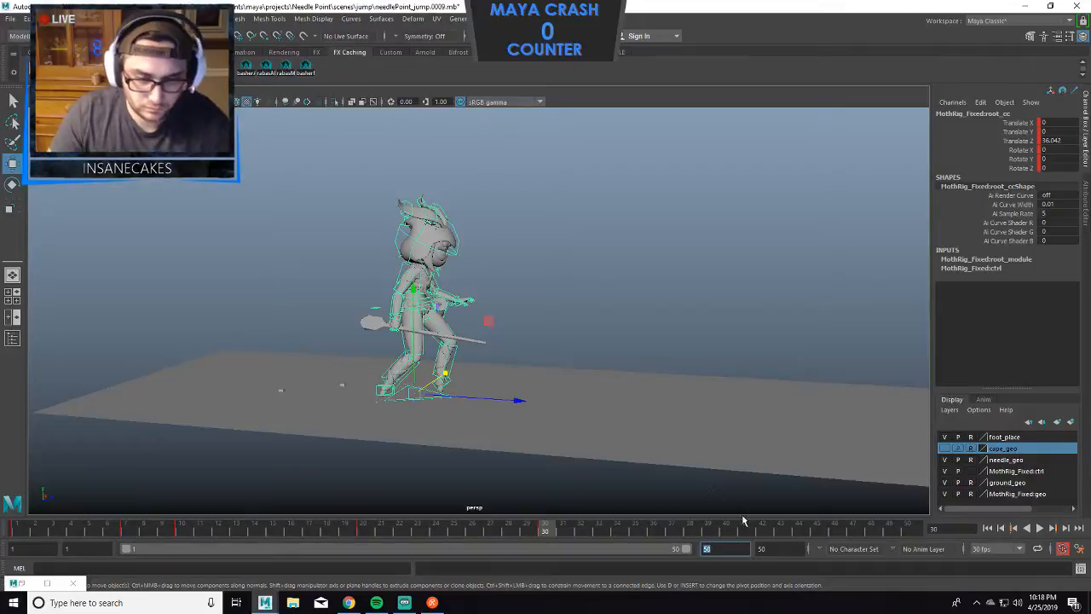
Play back the animation, move the rig controls' frame 20 keys to frame 17, and play the result.
left_click(1041, 528)
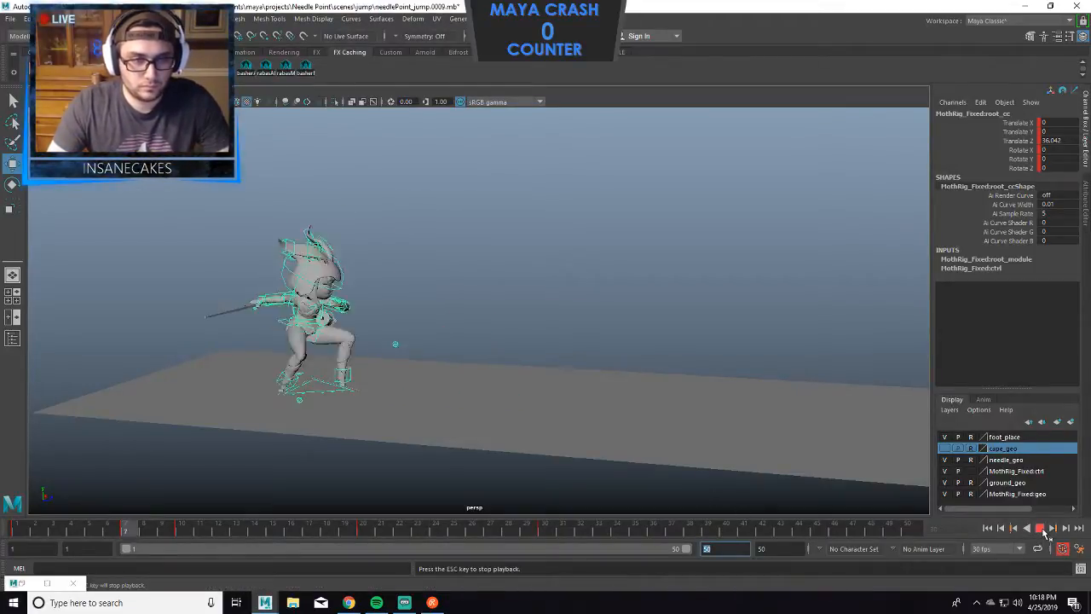
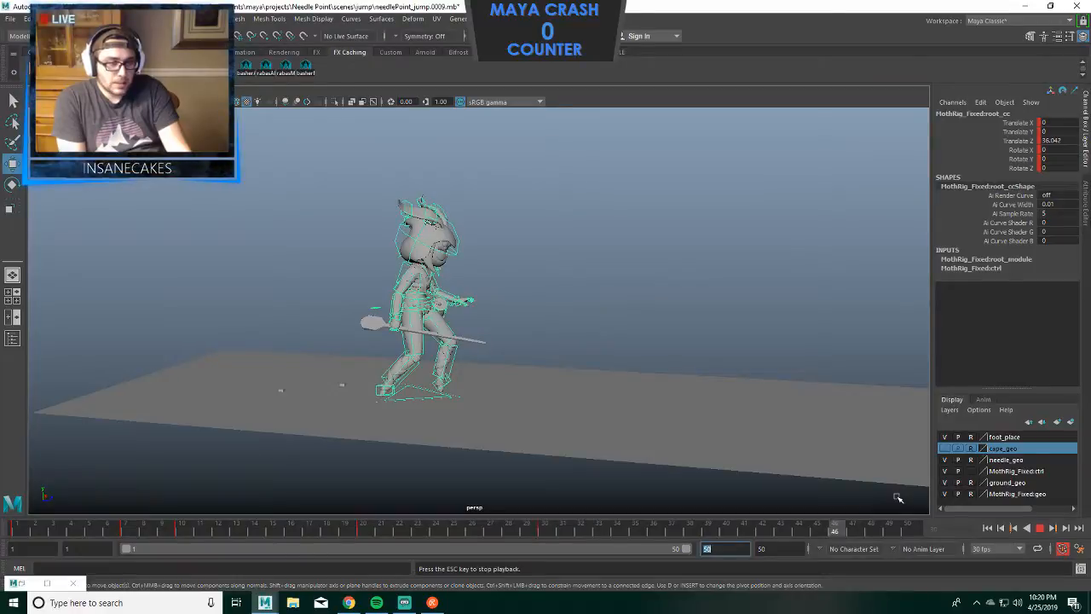
left_click(1040, 528)
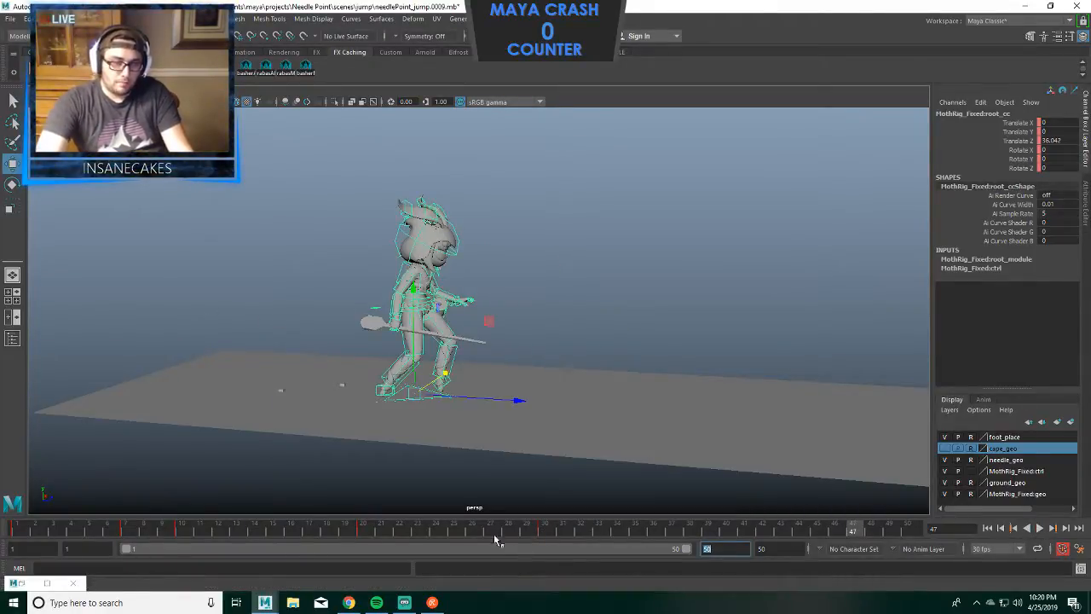
left_click(364, 530)
left_click(369, 530, "shift")
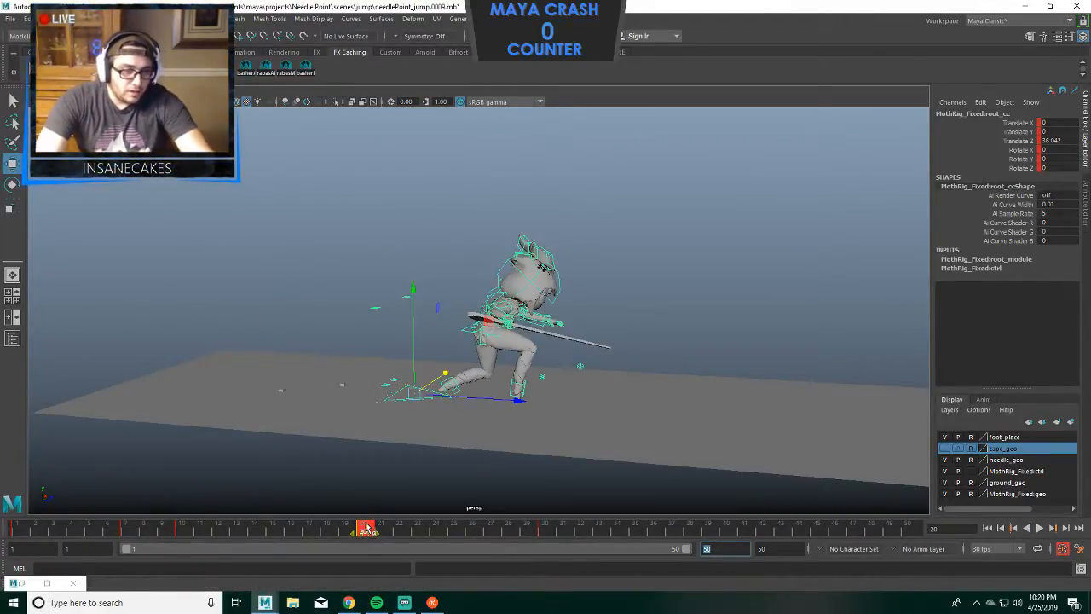
left_click_drag(366, 527, 312, 527)
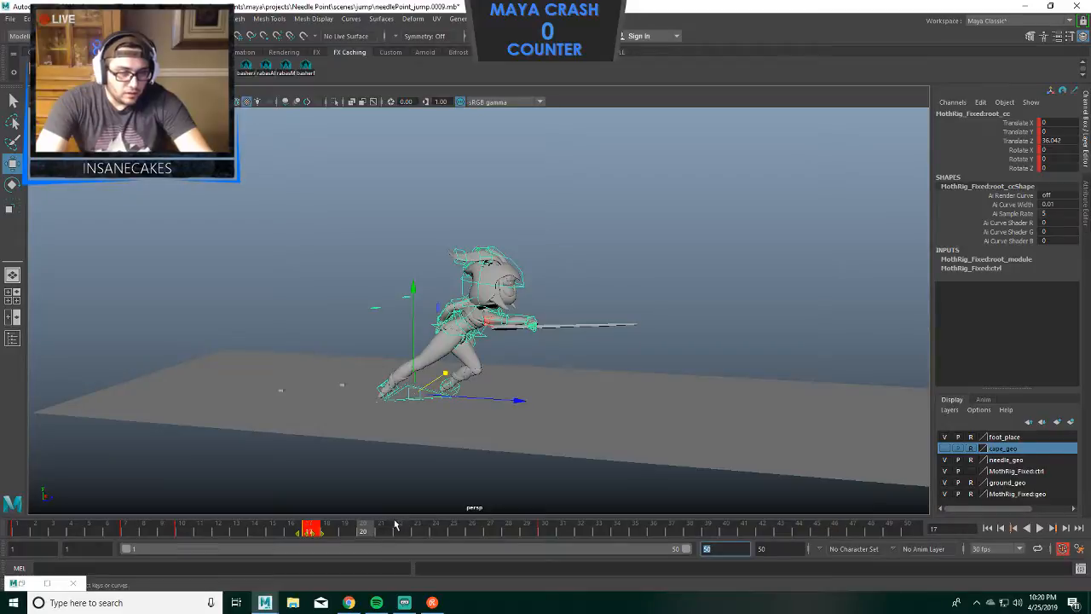
left_click(435, 530)
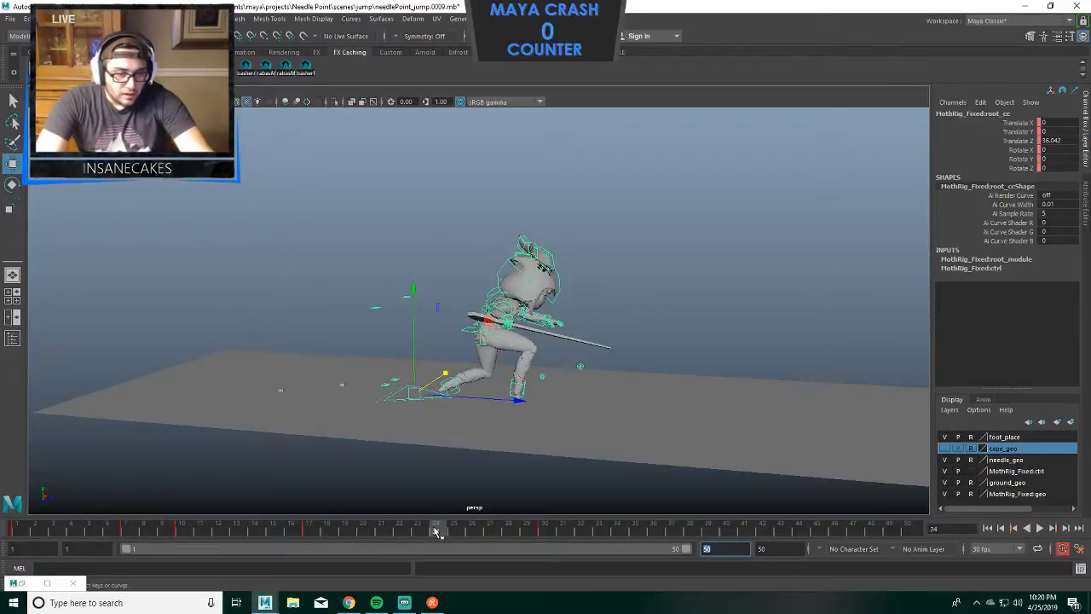
left_click_drag(434, 531, 399, 531)
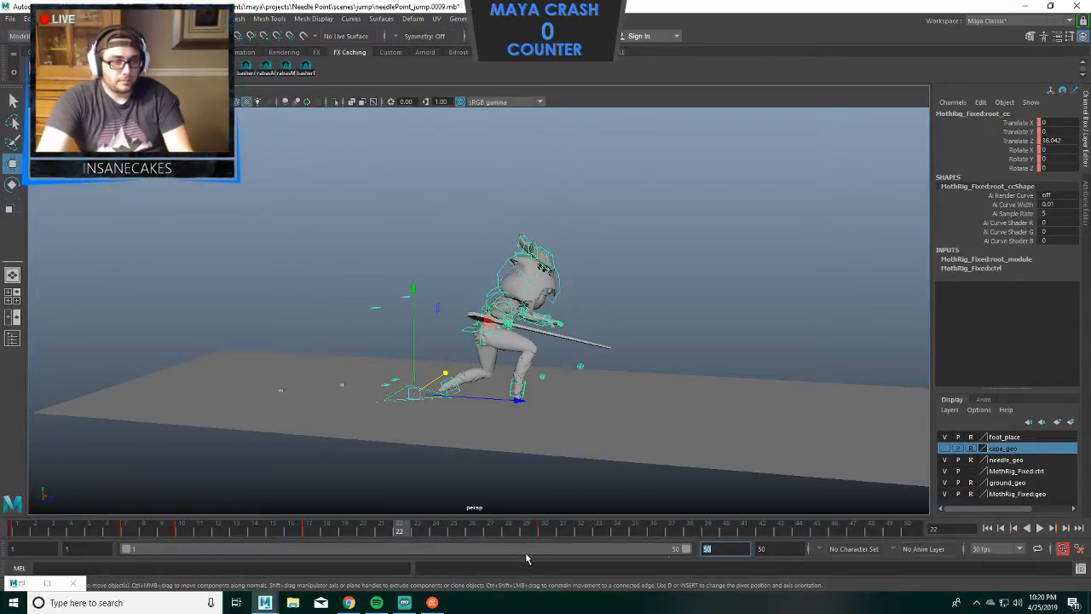
left_click(1039, 528)
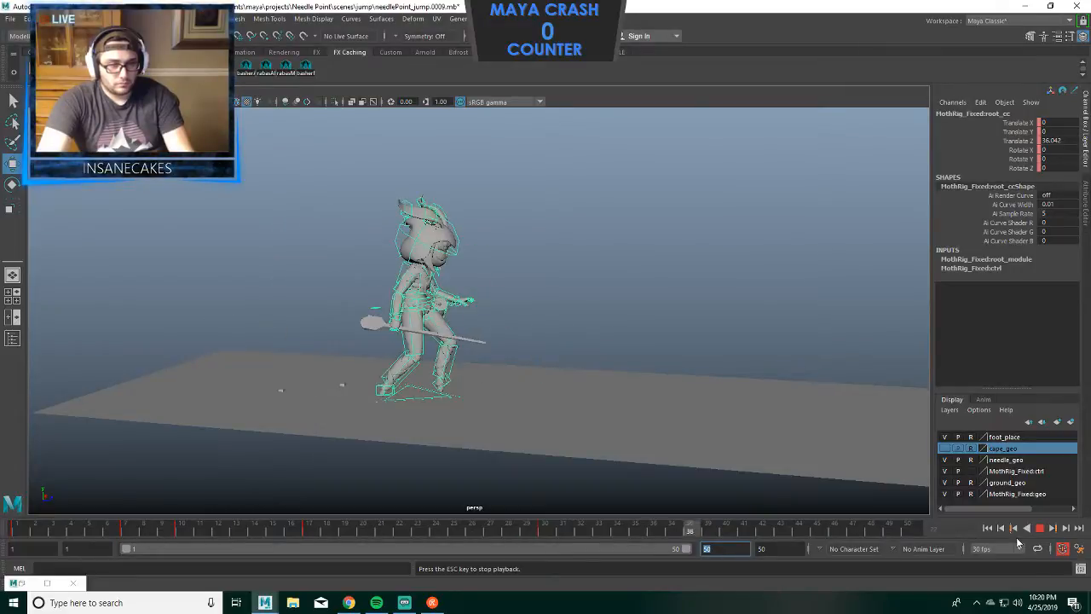
Move the rig controls' frame 10 keys to frame 11 and play back the new timing.
double_click(182, 529)
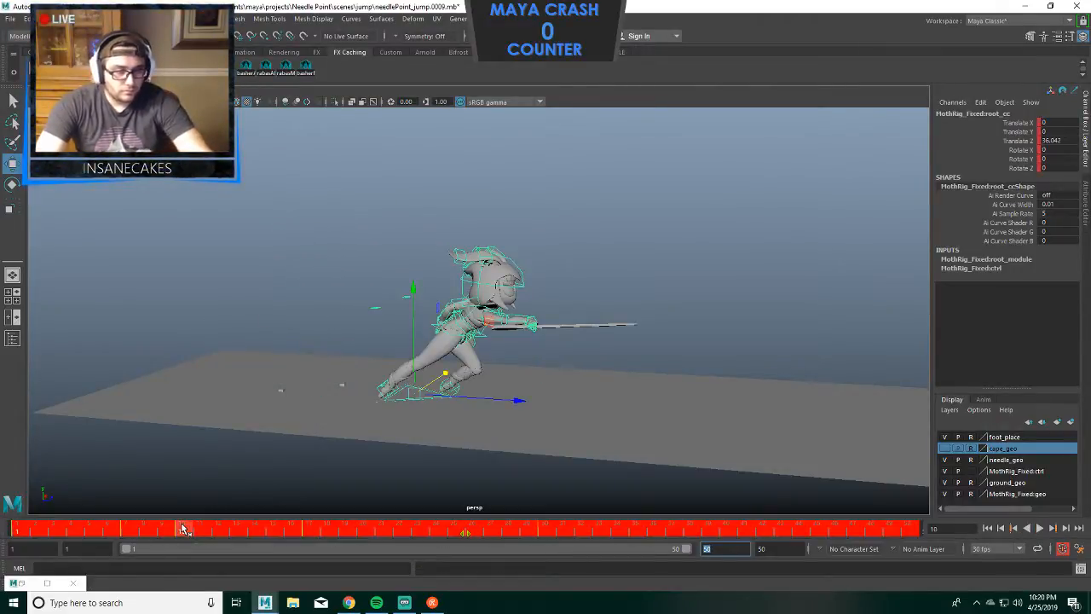
left_click(182, 529)
left_click_drag(185, 529, 202, 529)
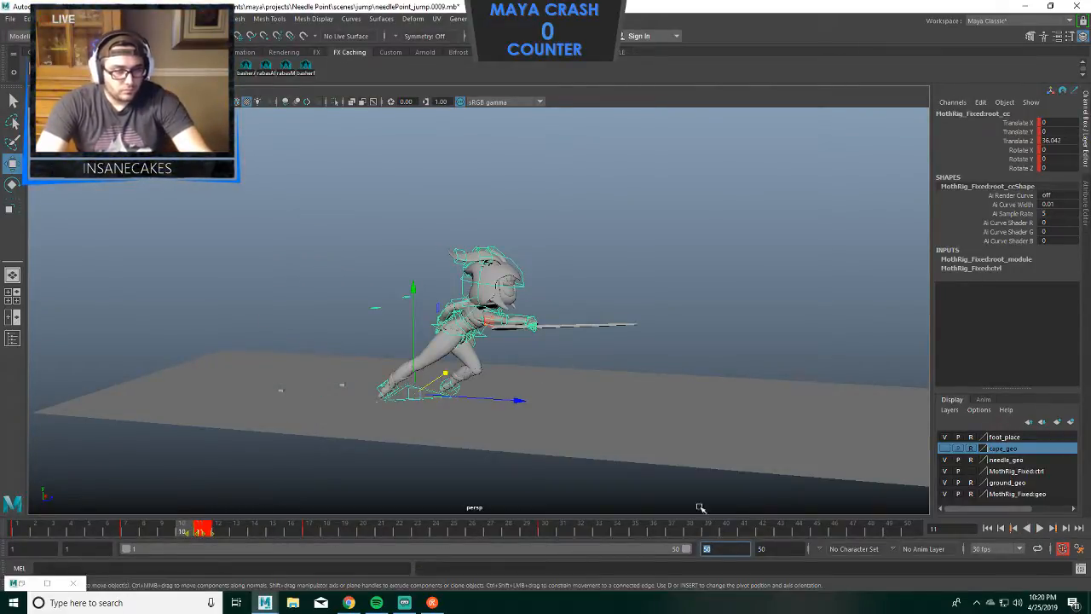
left_click(1041, 528)
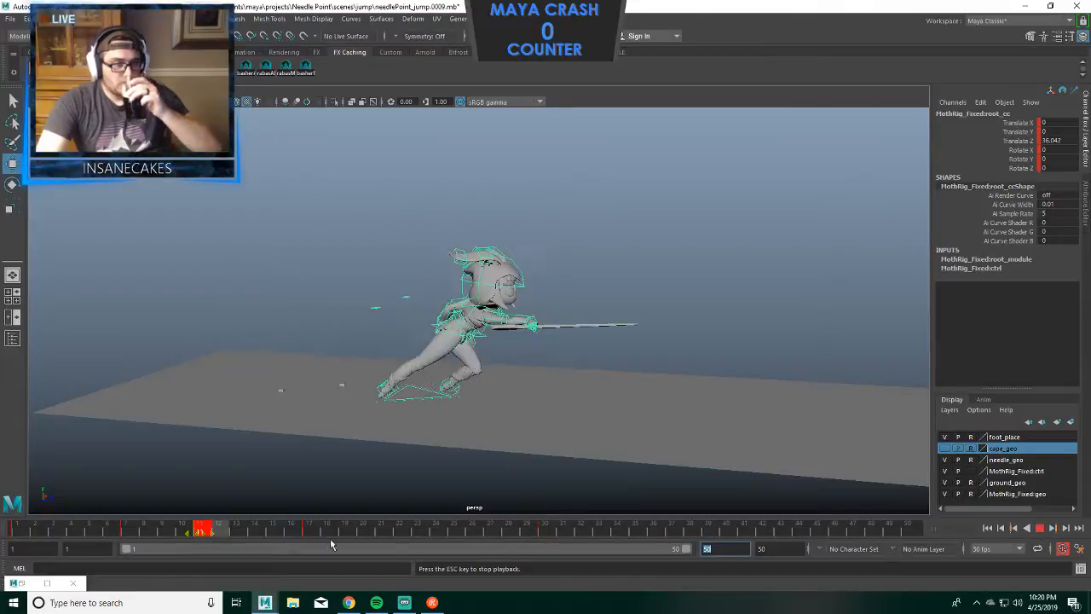
left_click(1040, 530)
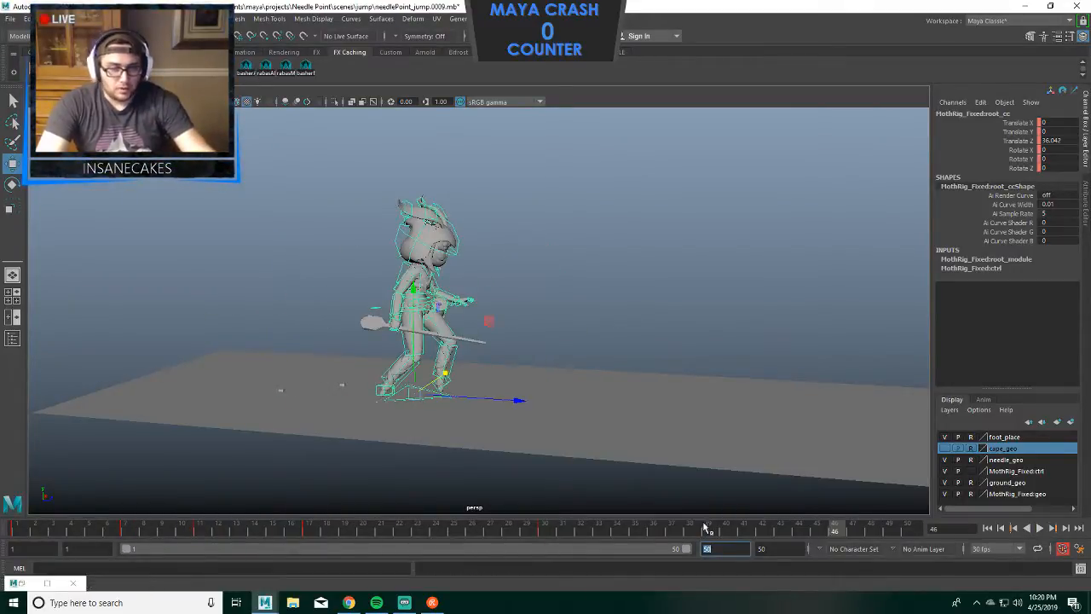
Shift the rig controls' keys between frames 7 and 17 three frames forward and scrub through the poses.
left_click(130, 528)
left_click_drag(129, 529, 320, 528, "shift")
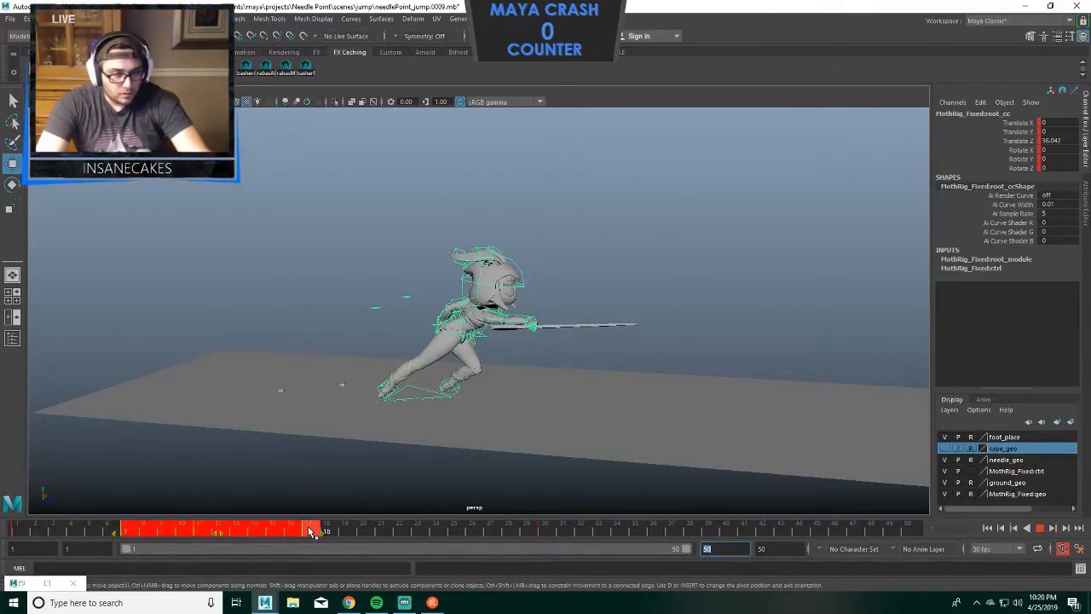
left_click_drag(229, 532, 270, 533)
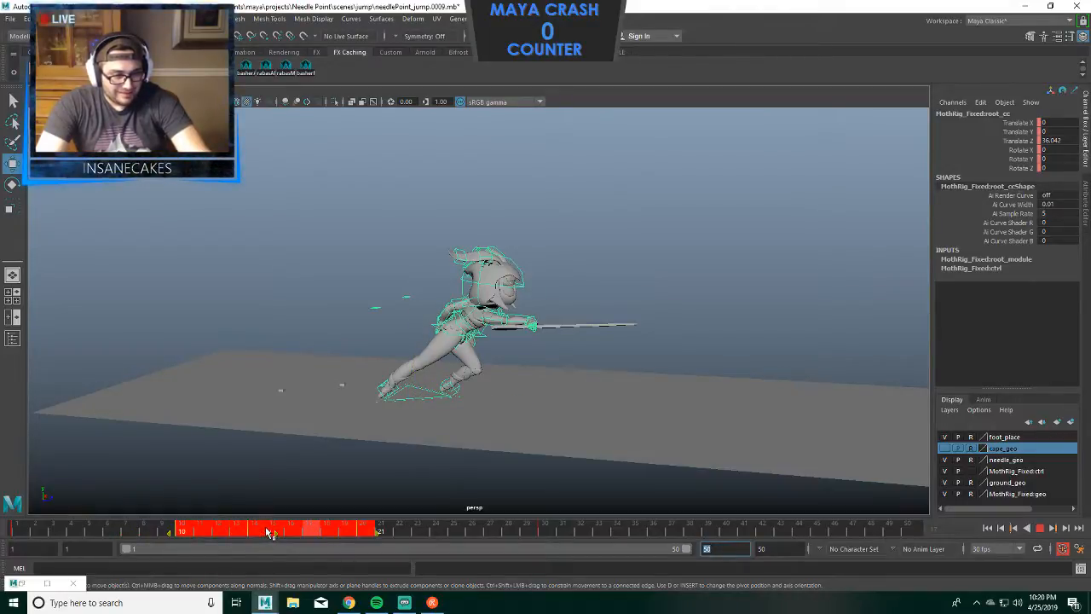
left_click_drag(91, 530, 356, 527)
left_click_drag(257, 530, 418, 535)
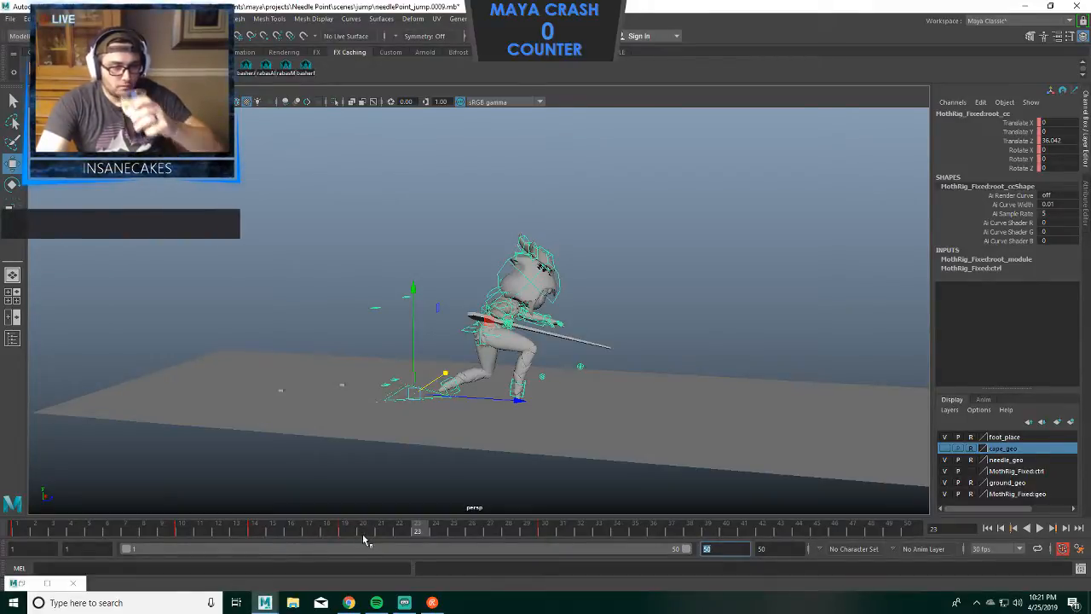
Move the rig controls' frame 14 keys to frame 13 in the timeline.
left_click(347, 531)
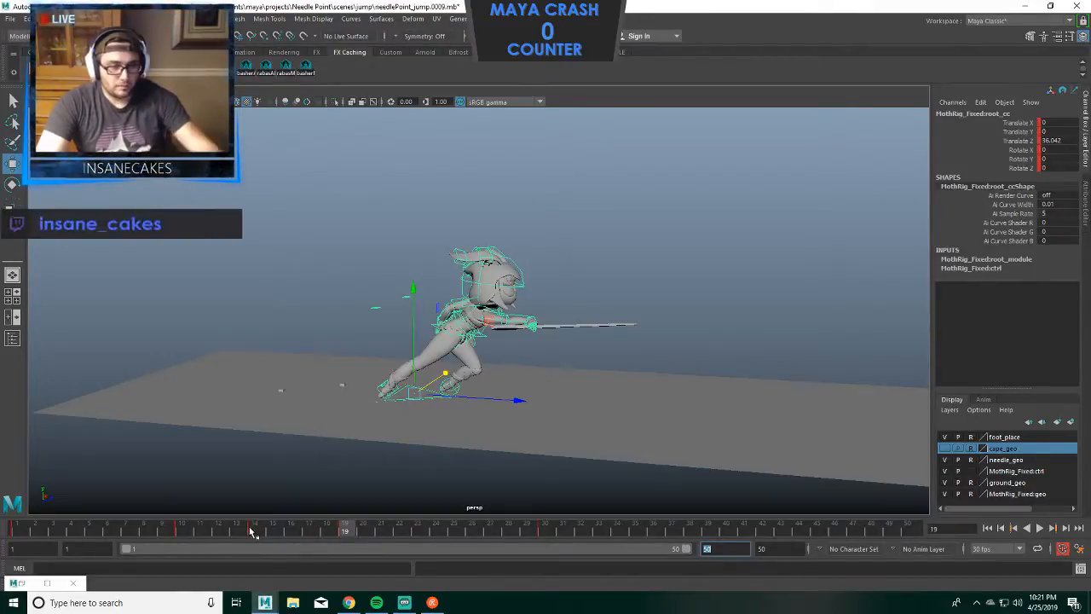
left_click(253, 530)
left_click(255, 529, "shift")
double_click(255, 529)
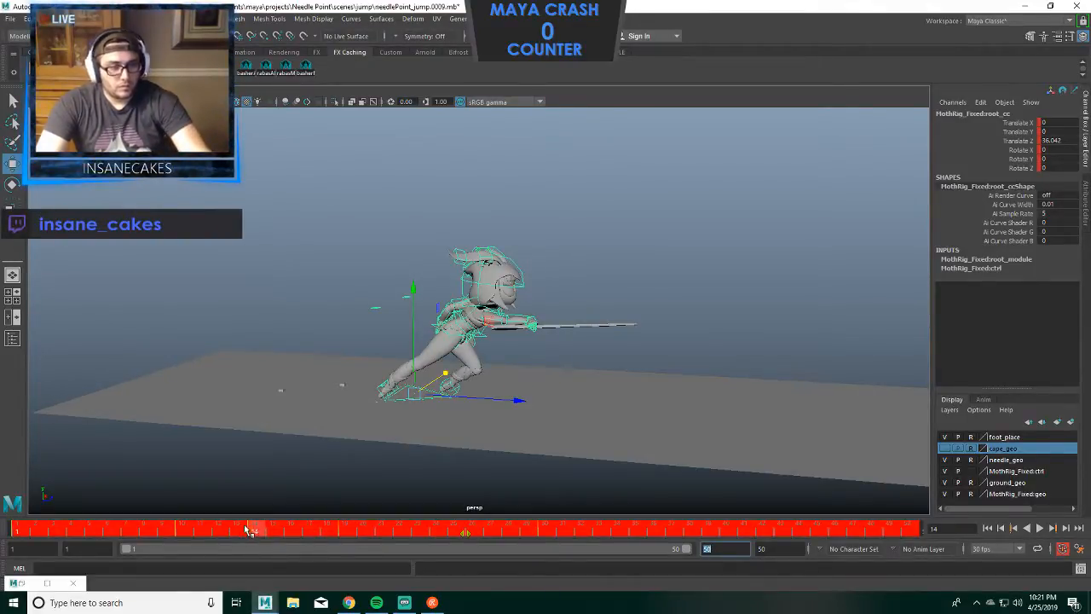
left_click(254, 529)
double_click(257, 529)
left_click(257, 528, "shift")
left_click_drag(253, 530, 347, 532)
Move the rig controls' frame 19 keys to frame 20 and scrub through the following frames.
double_click(347, 531)
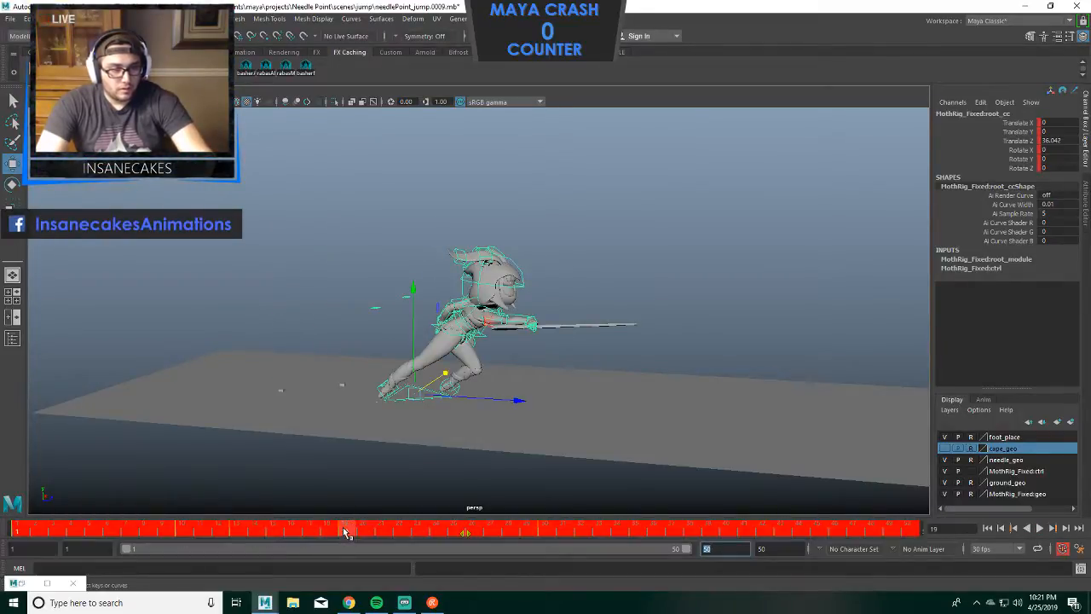
left_click(348, 530, "shift")
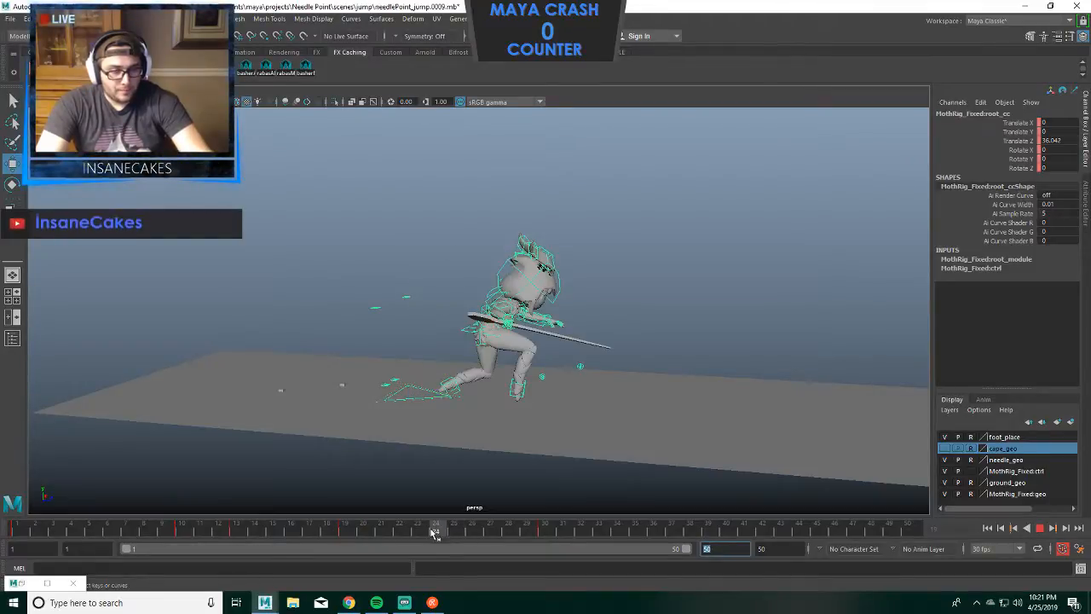
left_click_drag(363, 532, 441, 532)
left_click(346, 532, "shift")
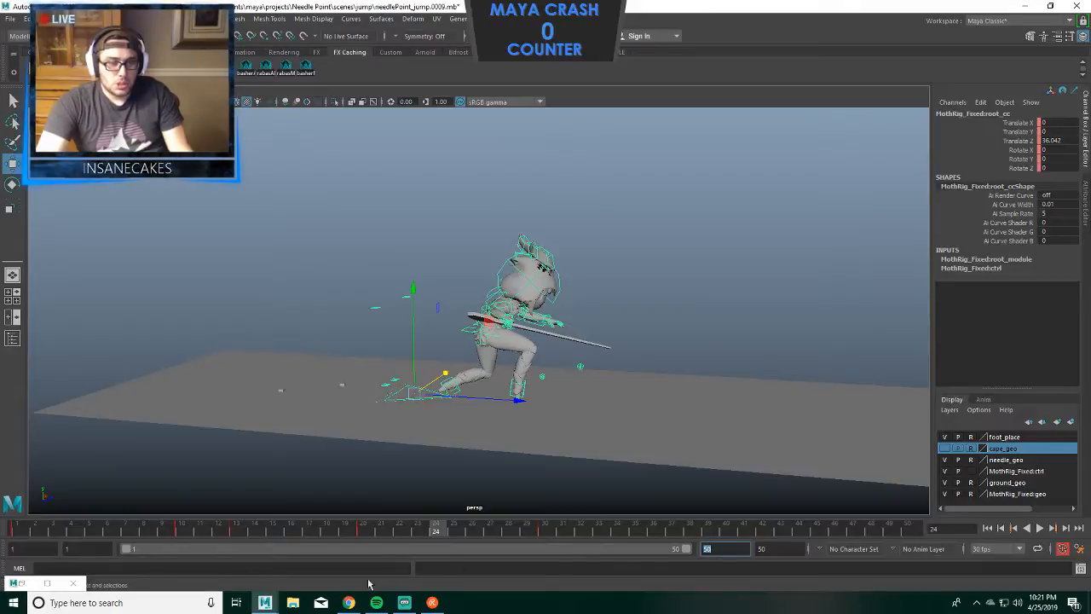
Launch a second Autodesk Maya 2018 instance and switch to its empty scene.
right_click(265, 602)
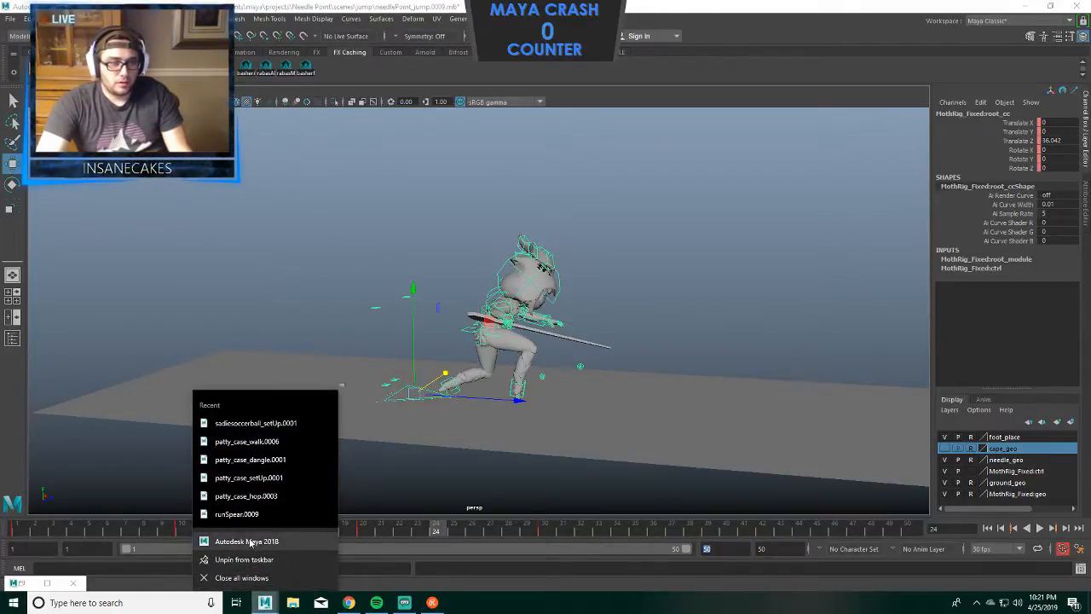
left_click(250, 542)
mouse_move(363, 600)
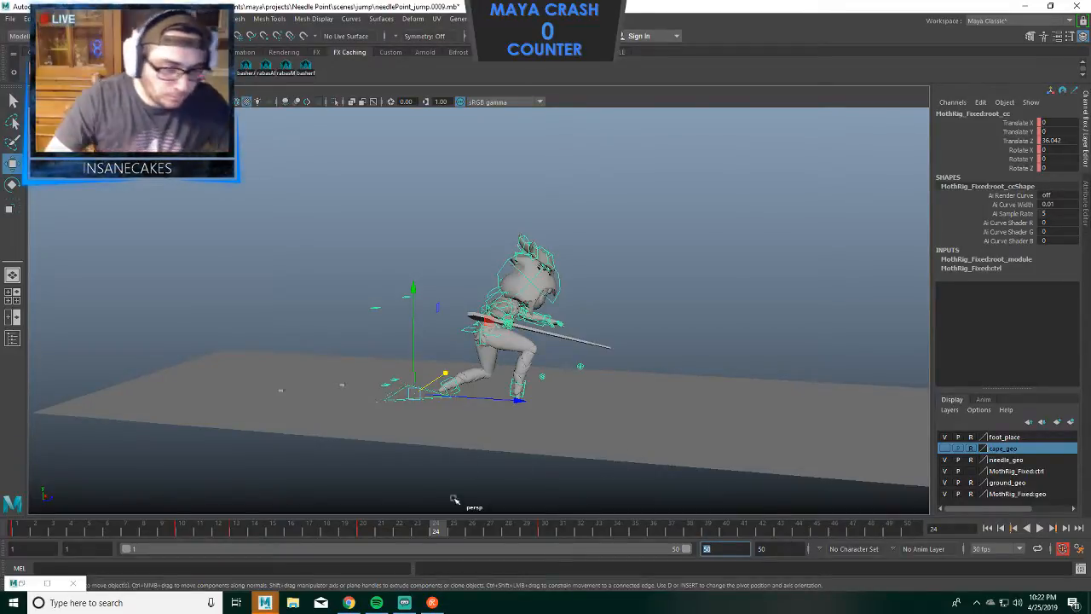
right_click(265, 603)
left_click(265, 603)
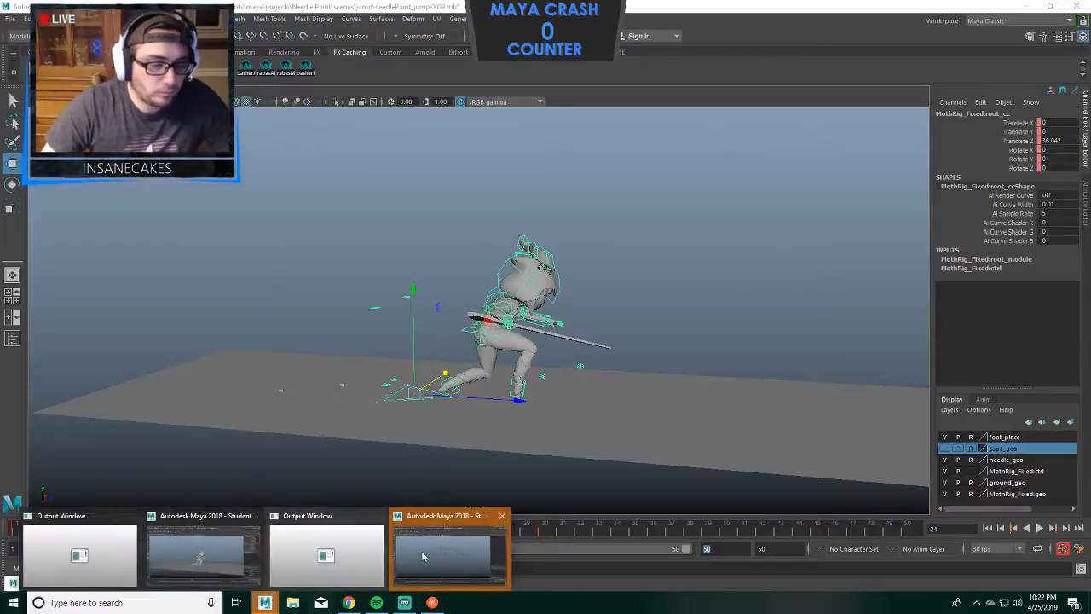
left_click(421, 551)
left_click(617, 205)
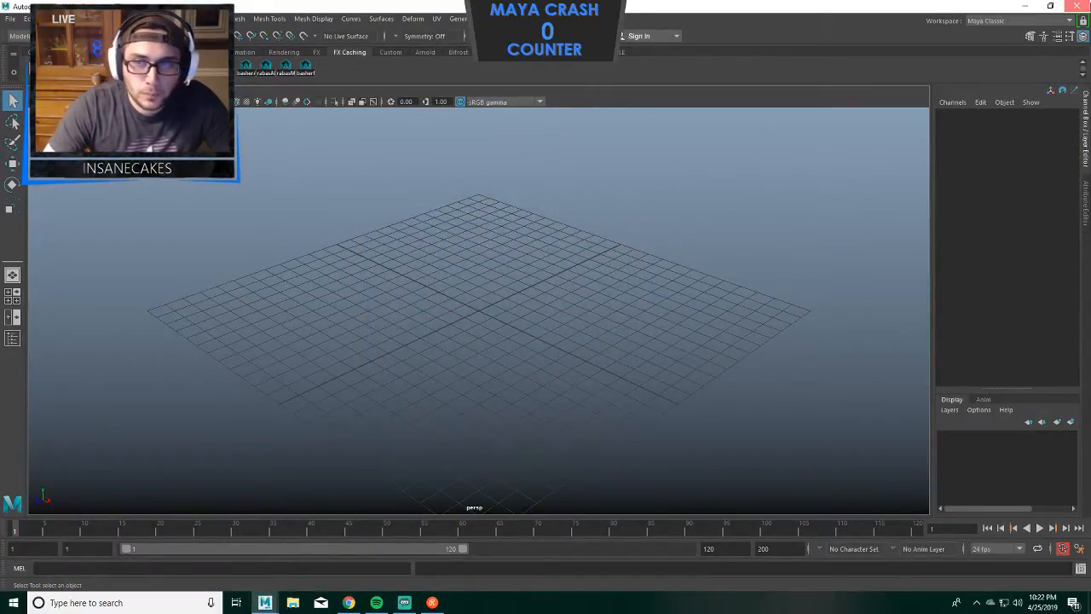
Try to close the second Maya instance and switch back to the needlePoint_jump scene window.
left_click(1078, 6)
left_click(549, 309)
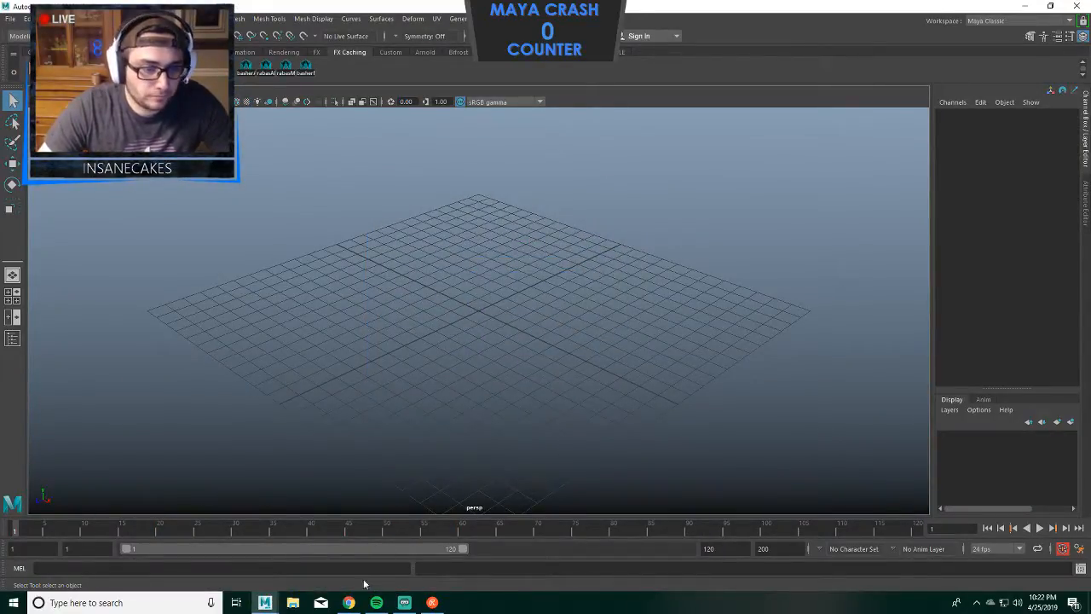
left_click(267, 600)
left_click(199, 552)
left_click_drag(625, 290, 634, 404, "alt")
left_click_drag(628, 365, 626, 367, "alt")
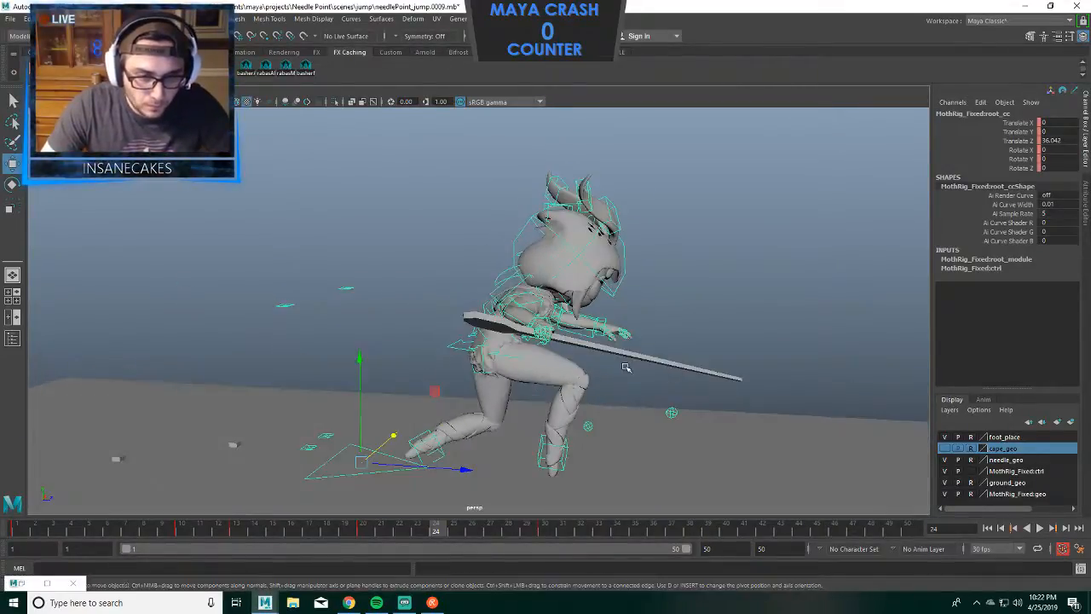
left_click(758, 342)
left_click(461, 351)
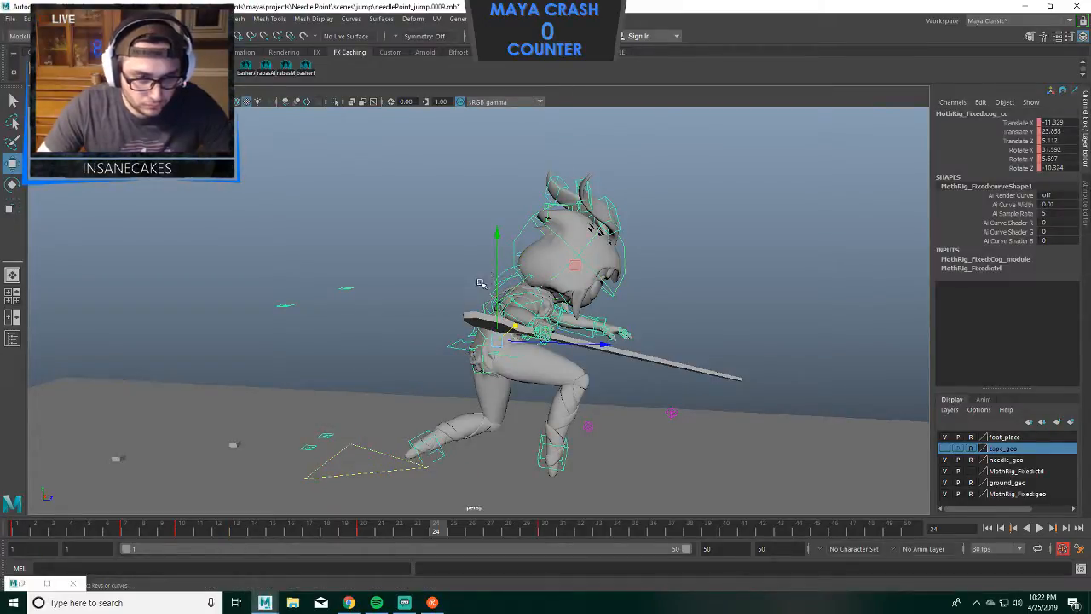
left_click(492, 278)
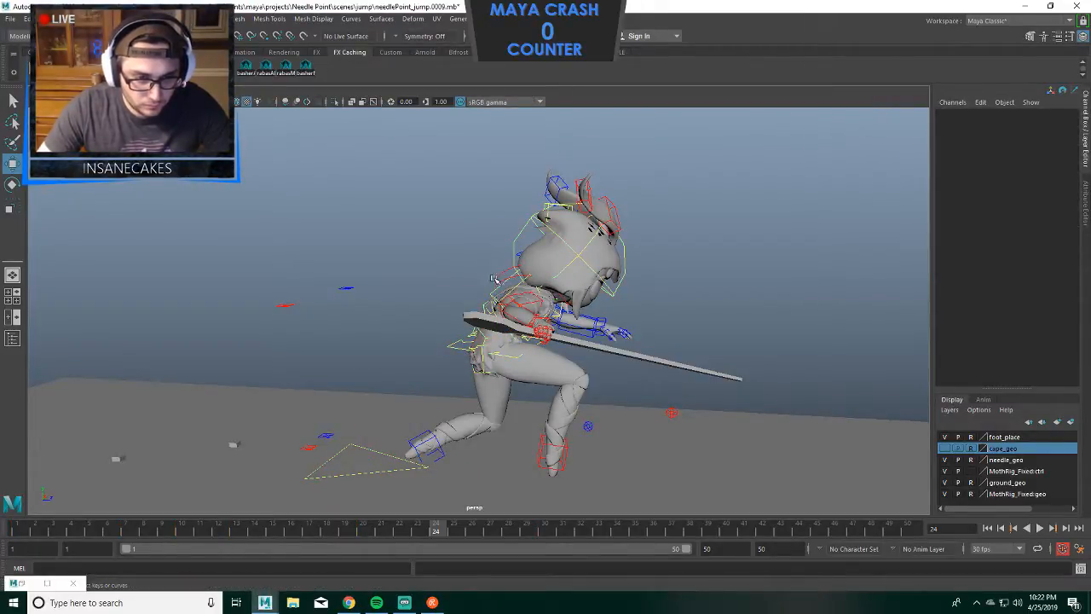
left_click(450, 350)
key("e")
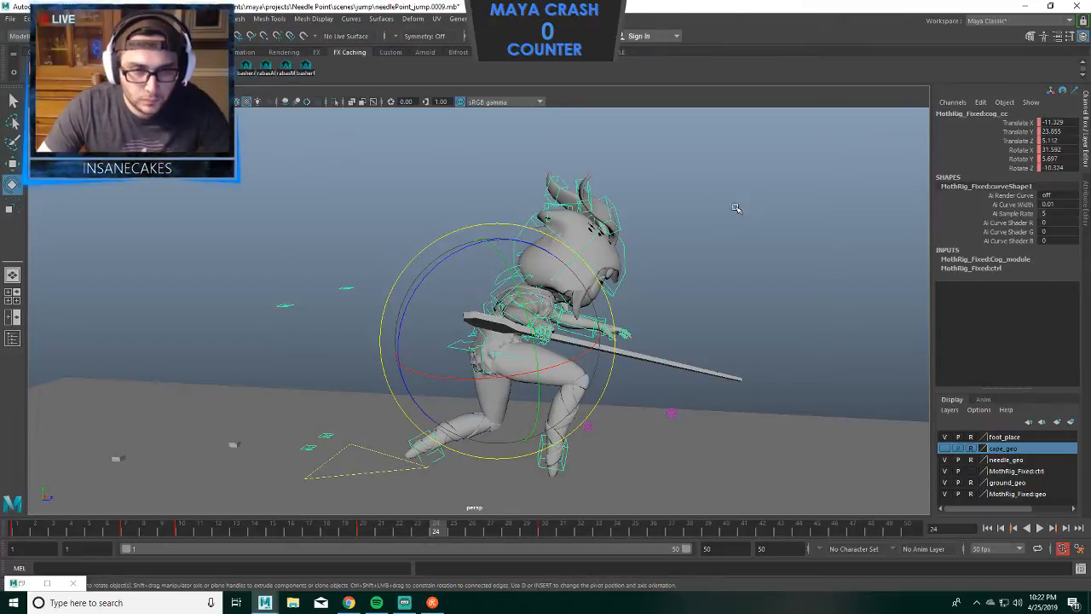
scroll(736, 208, "down", 3)
left_click(616, 158)
Create a polygon cube and move it above the character's head at about X 9.3, Y 51.9, Z 73.1.
left_click(49, 19)
mouse_move(94, 57)
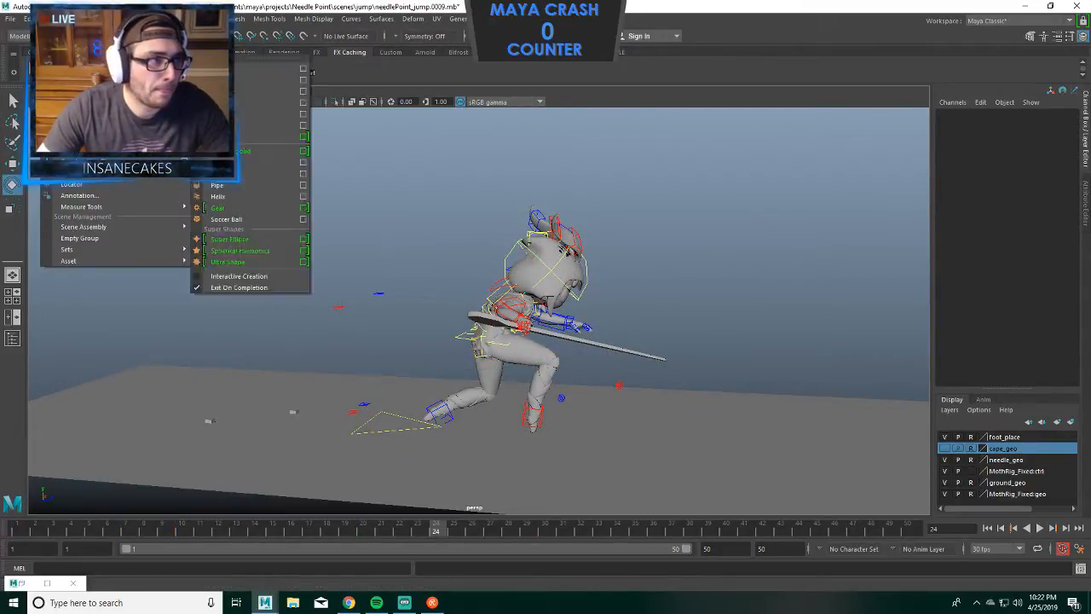
left_click(218, 80)
key("w")
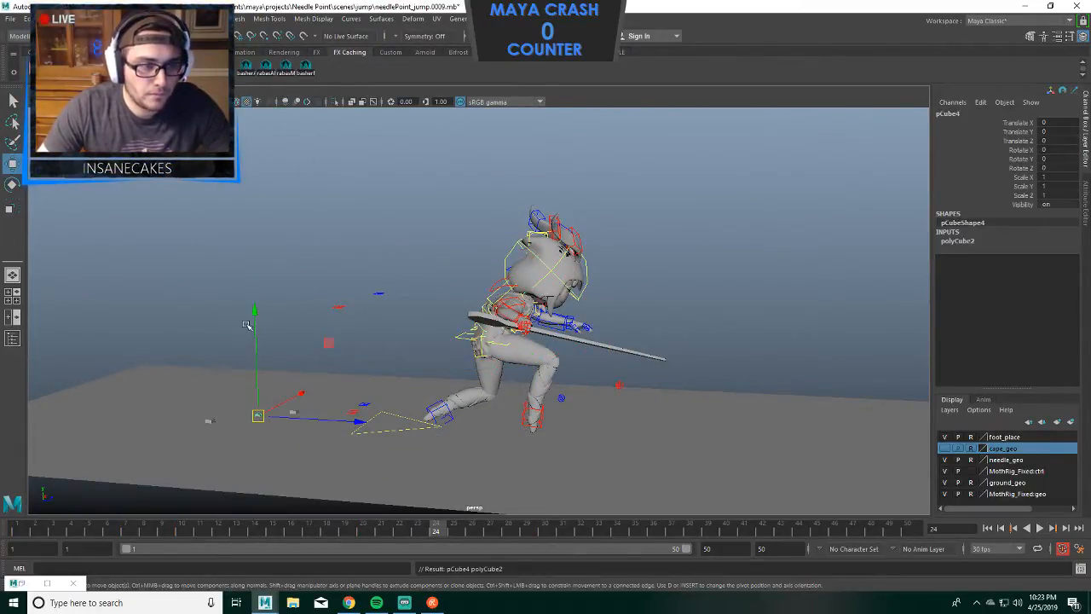
left_click_drag(255, 318, 258, 235)
left_click_drag(254, 326, 250, 162)
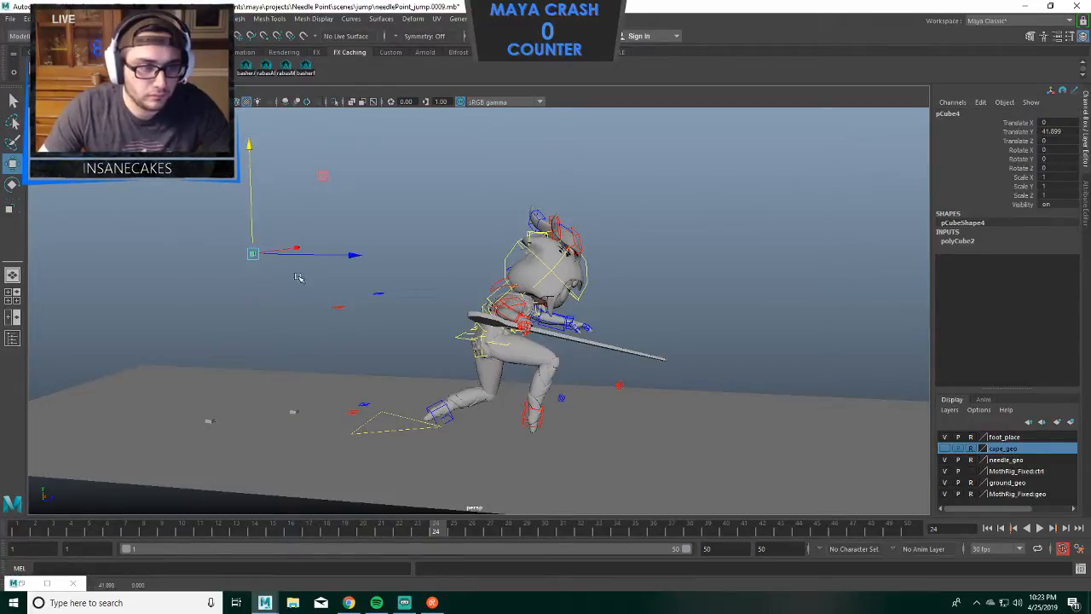
left_click_drag(345, 255, 567, 275)
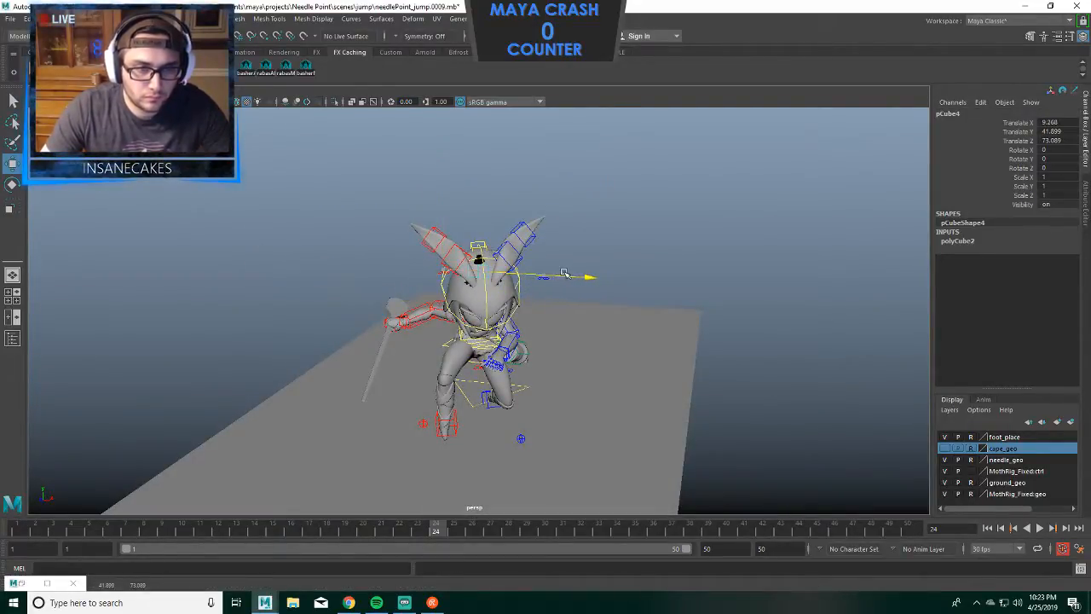
left_click_drag(482, 187, 475, 142)
Rotate the cube to about 19.1, 20.6, -0.6 degrees and scale it uniformly to about 14.3.
key("e")
left_click_drag(540, 248, 577, 256)
left_click_drag(453, 236, 540, 202)
key("r")
key("e")
left_click_drag(454, 139, 456, 139)
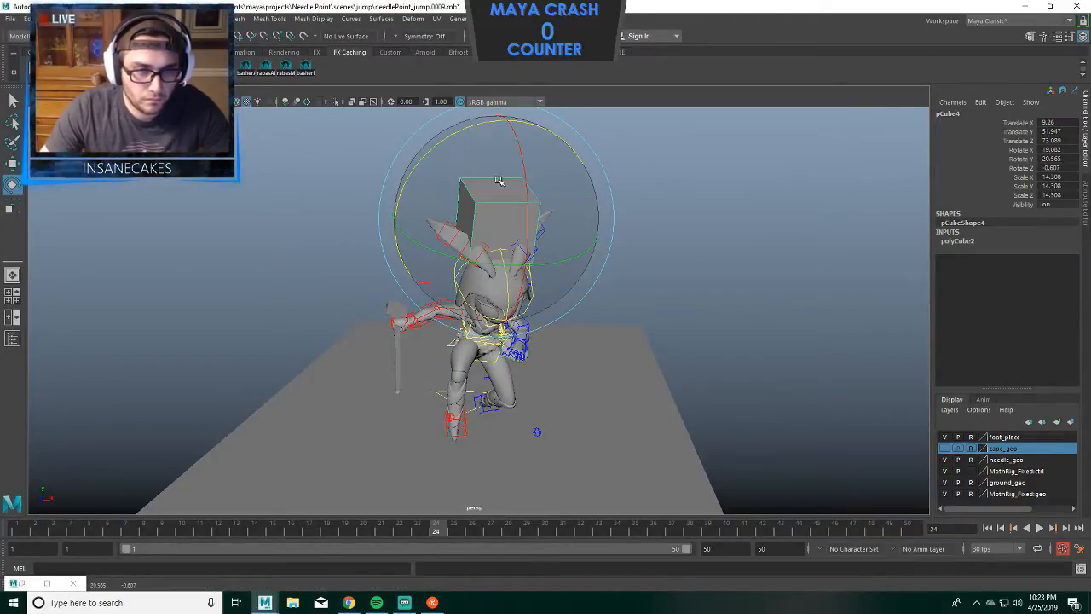
Scale the cube uniformly to about 12.0 and lower it over the character's head to about Y 37.5.
key("r")
left_click_drag(496, 220, 573, 177)
key("w")
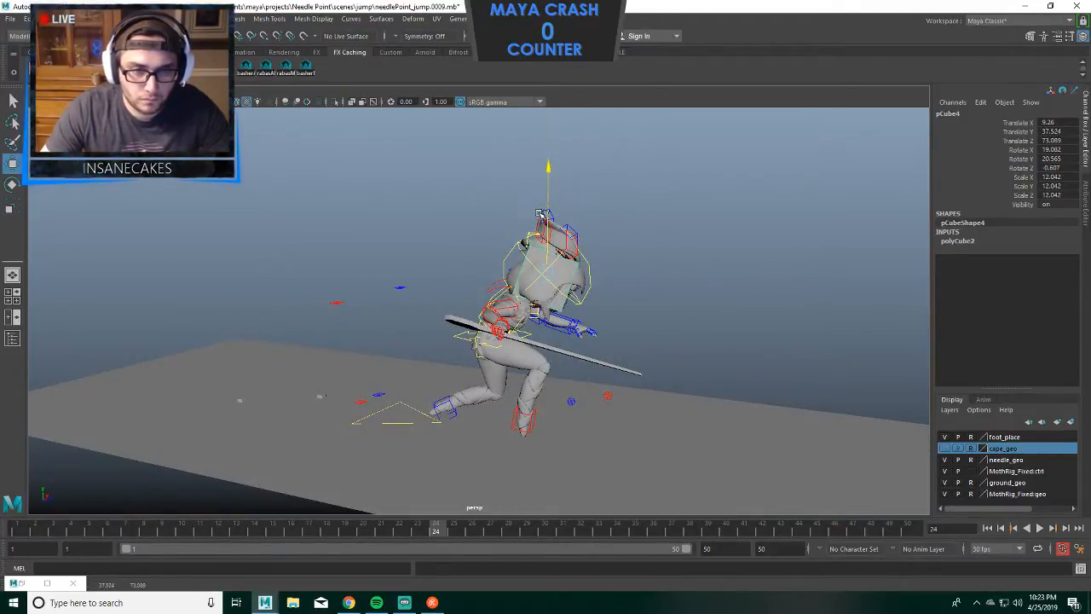
left_click_drag(608, 262, 475, 275, "alt")
Rotate the cube to about 21.7, 14.9, 2.3 degrees and shift it to about X 7.9, Y 37.3 to match the head.
key("e")
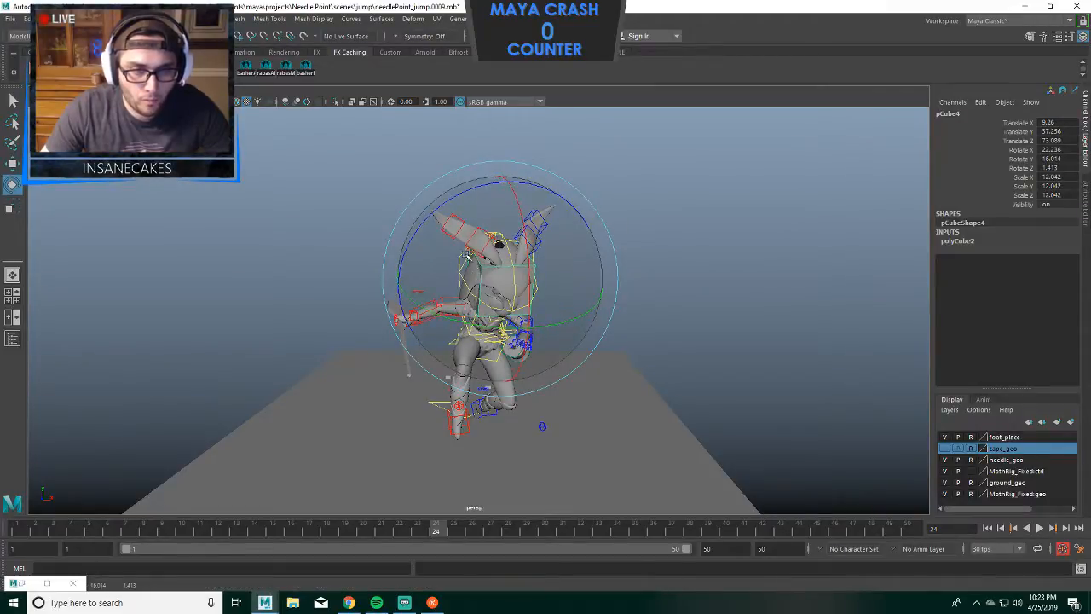
mouse_move(537, 239)
left_mouse_down("alt")
mouse_move(603, 278)
mouse_move(550, 251)
left_mouse_up("alt")
key("w")
key("e")
left_click_drag(469, 212, 469, 212)
left_click_drag(473, 215, 638, 239, "alt")
right_click_drag(638, 238, 664, 213, "alt")
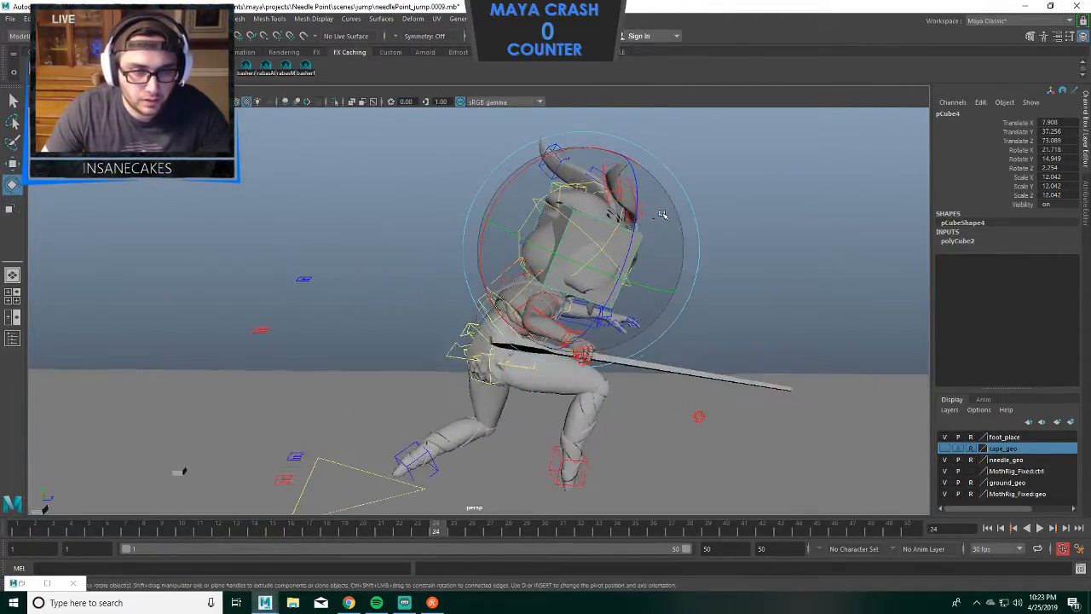
middle_click_drag(664, 212, 567, 223, "alt")
Raise the body's cog control and shift it back at frame 24 to about X -4.9, Y 19.9.
left_click(597, 259)
left_click(376, 370)
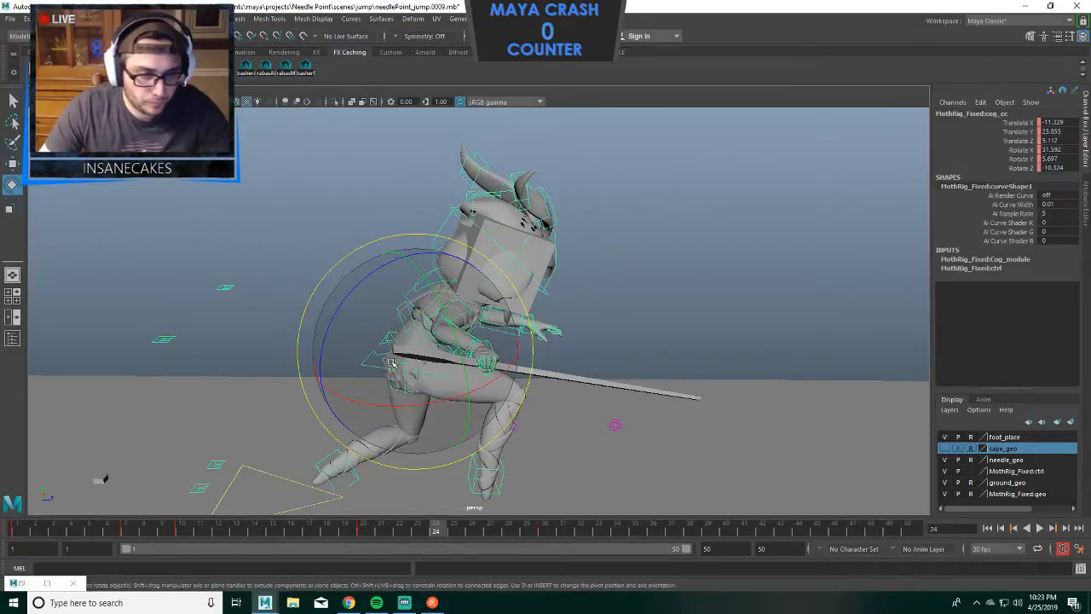
key("w")
left_click_drag(410, 273, 406, 243)
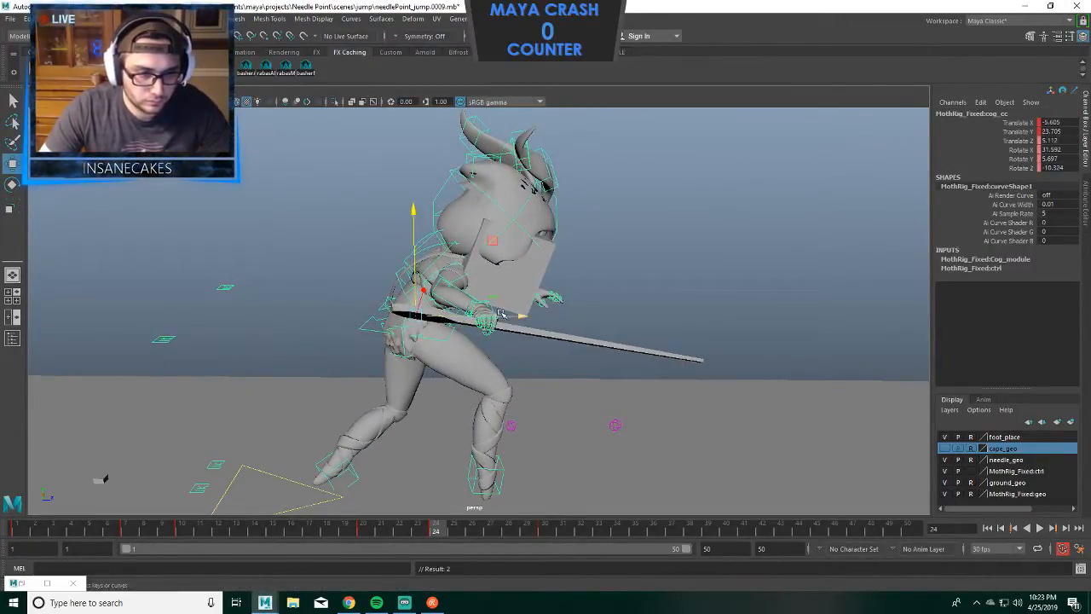
left_click_drag(501, 313, 475, 310)
left_click_drag(389, 266, 388, 261)
Rotate the right foot IK control at frame 24 to about -9.7, 14.5, 6.7 degrees.
left_click(504, 470)
key("e")
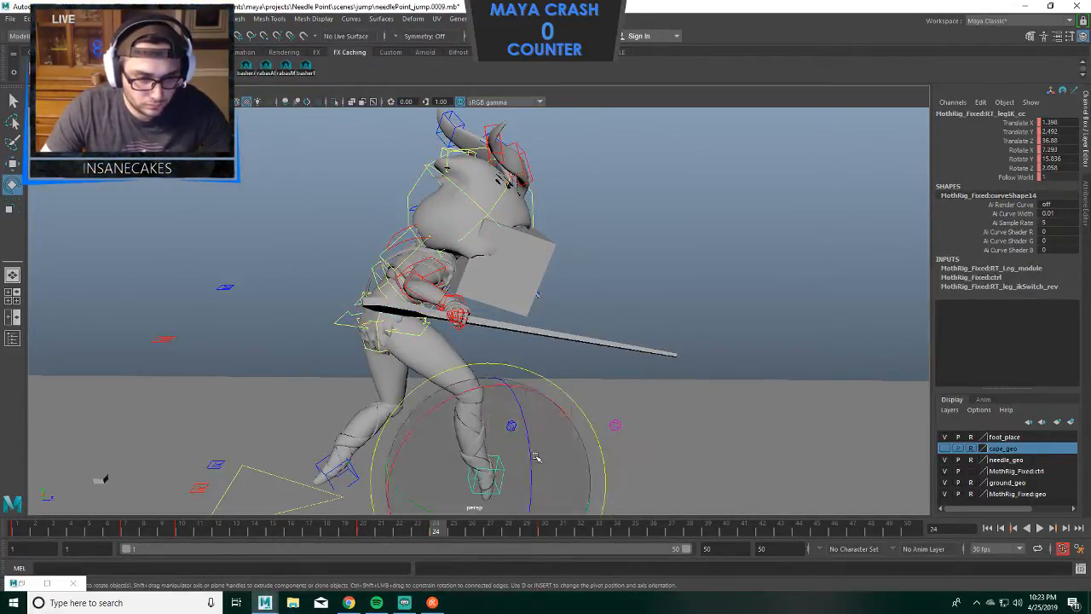
left_click_drag(535, 458, 529, 524)
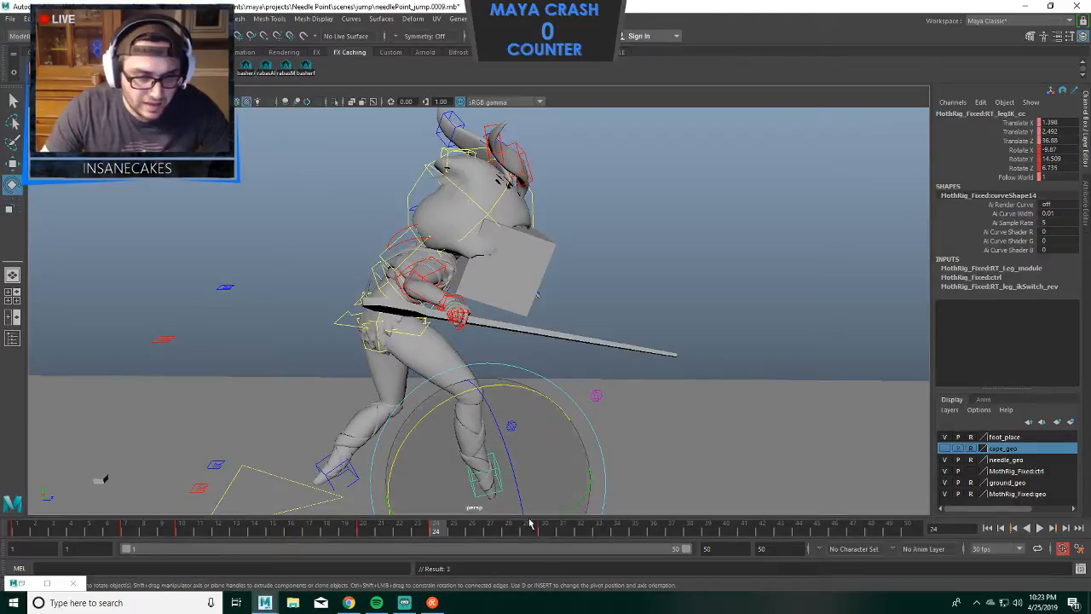
key("ctrl+z")
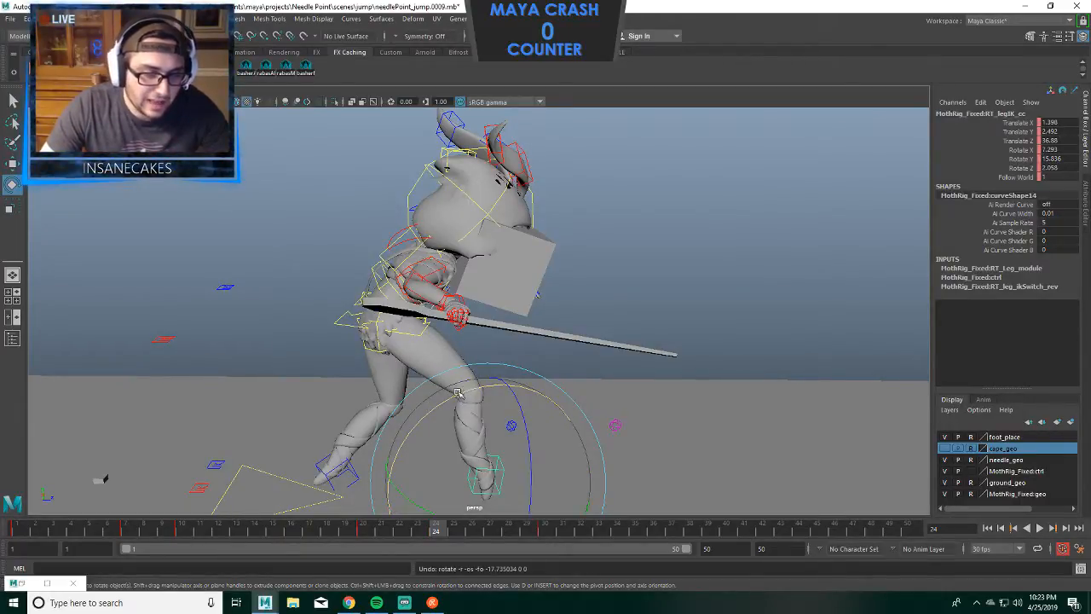
left_click_drag(456, 396, 461, 456)
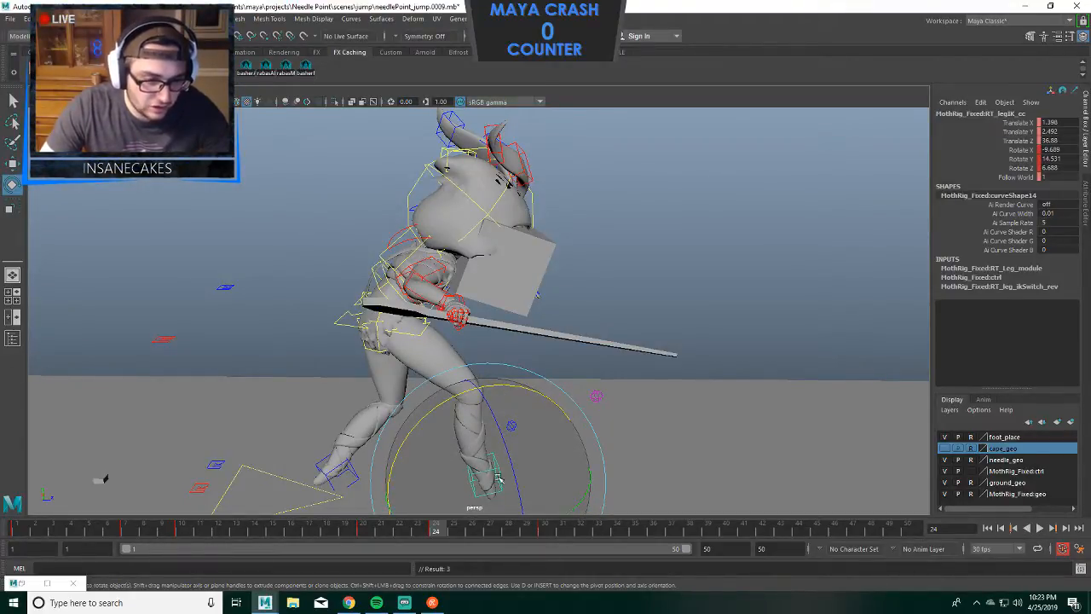
Rotate the left foot IK control at frame 24 to about 50.0, 14.2, -17.3 degrees.
left_click(330, 467)
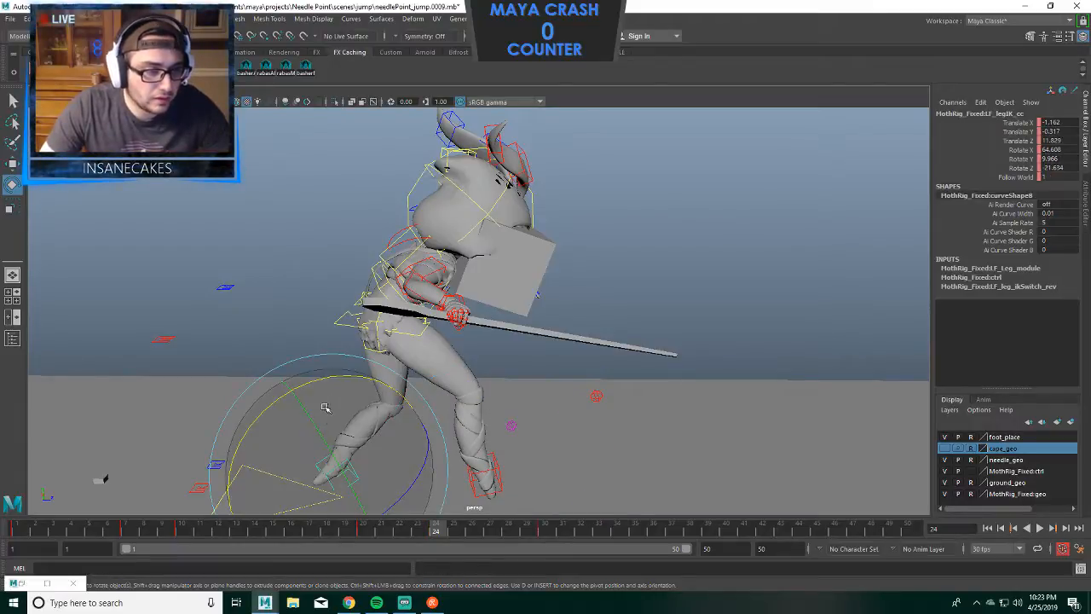
left_click_drag(322, 384, 312, 392)
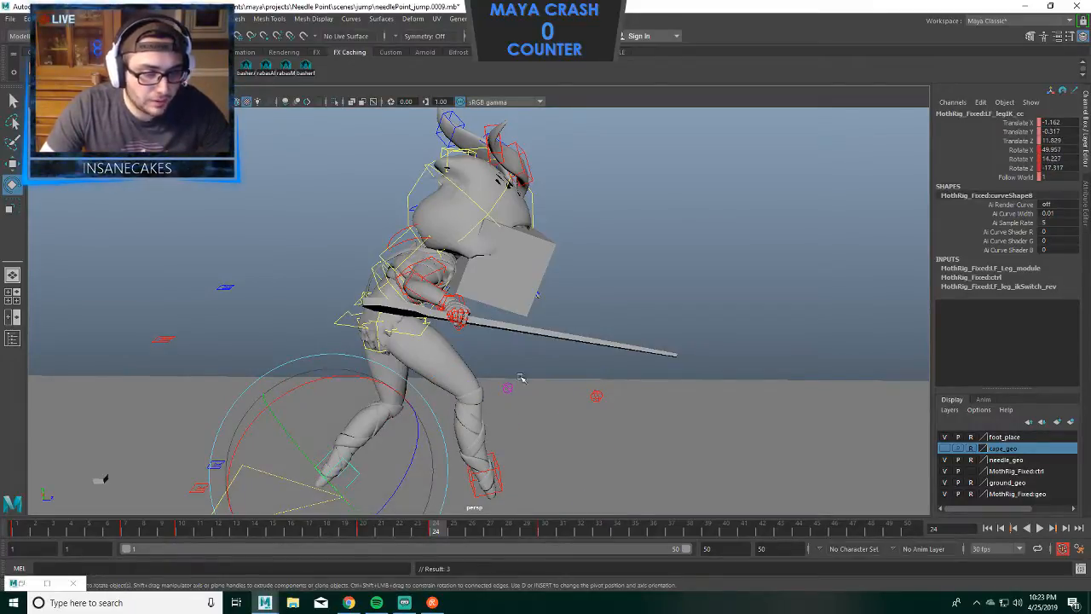
left_click(603, 231)
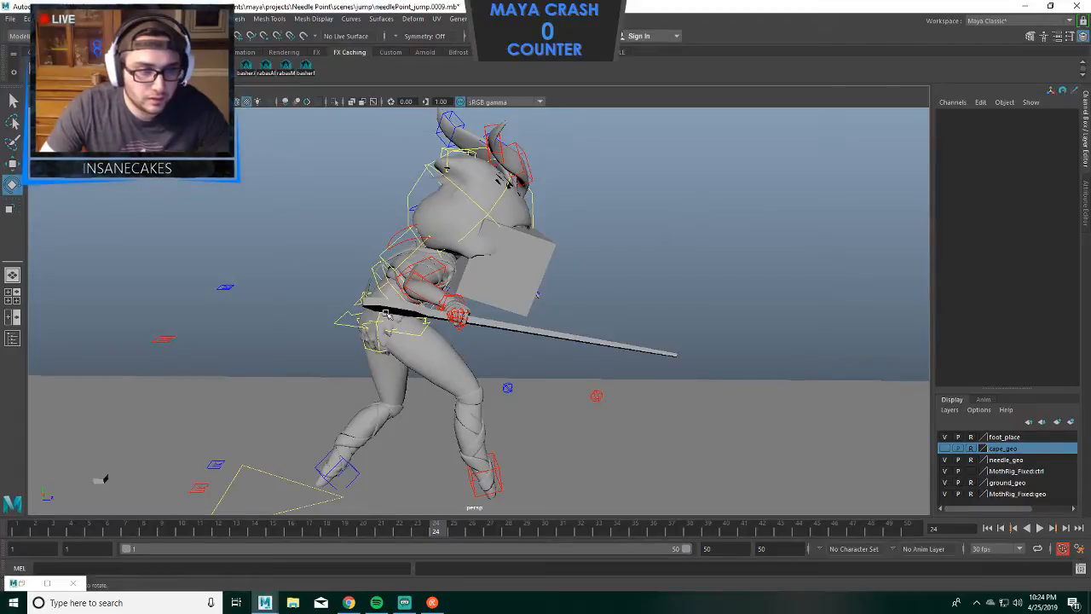
Rotate the pelvis control at frame 24 to about -4.4, -21.3, 12.3 degrees.
left_click_drag(445, 294, 442, 341, "alt")
left_click(401, 365)
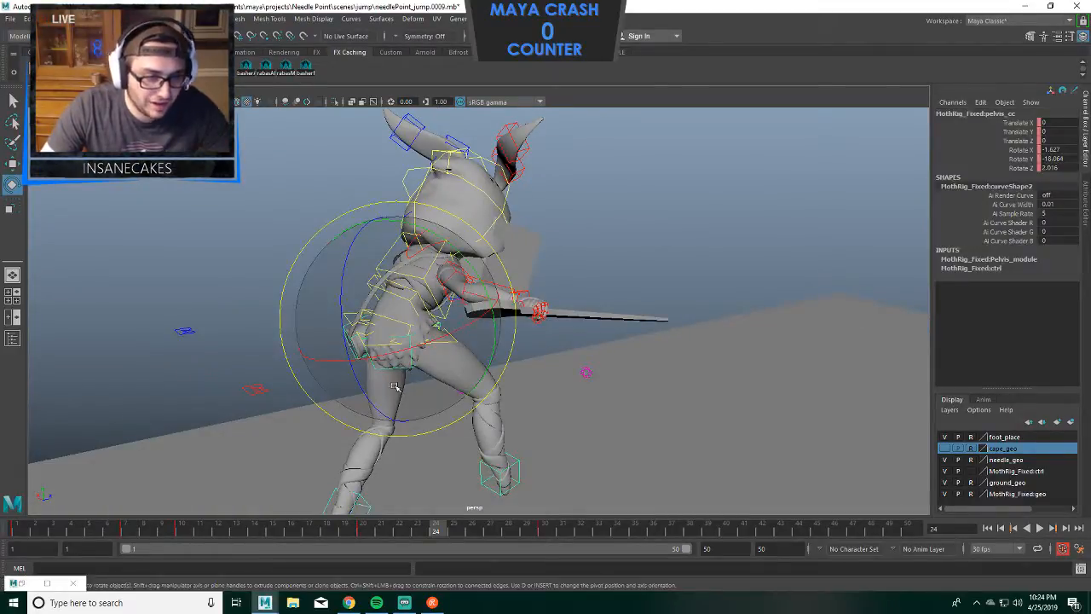
left_click_drag(395, 385, 467, 372)
Shift the cog control sideways at frame 24 to about Z 2.5.
left_click(488, 342)
left_click(488, 333)
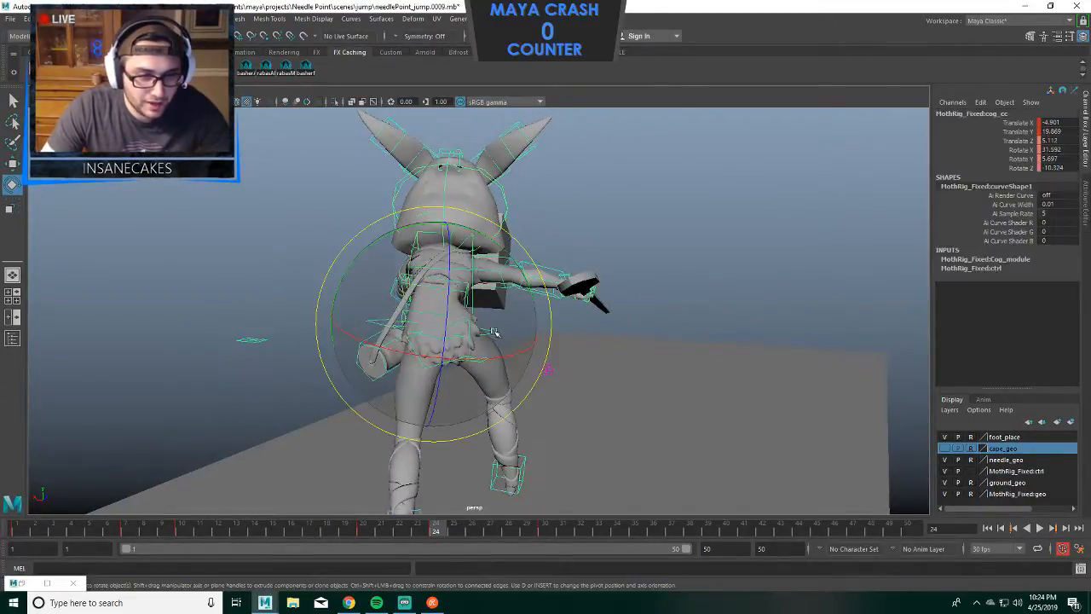
key("w")
left_click_drag(402, 319, 539, 328)
Rotate the pelvis control further to about -22.0, -16.1, 20.4 degrees.
left_click(552, 331)
left_click(459, 345)
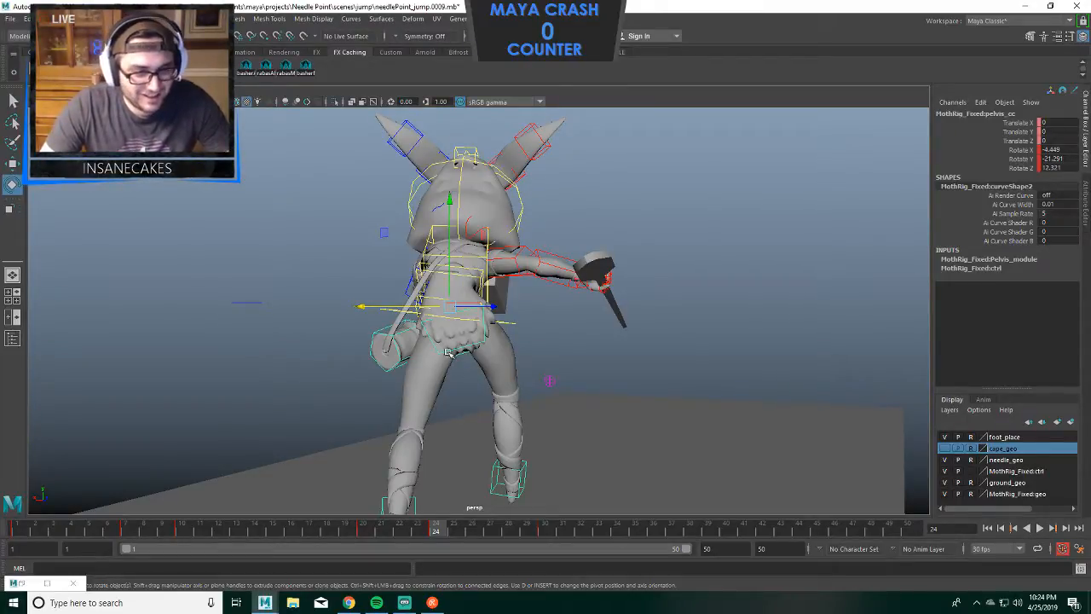
key("e")
left_click_drag(469, 368, 333, 356)
left_click_drag(466, 372, 440, 397, "alt")
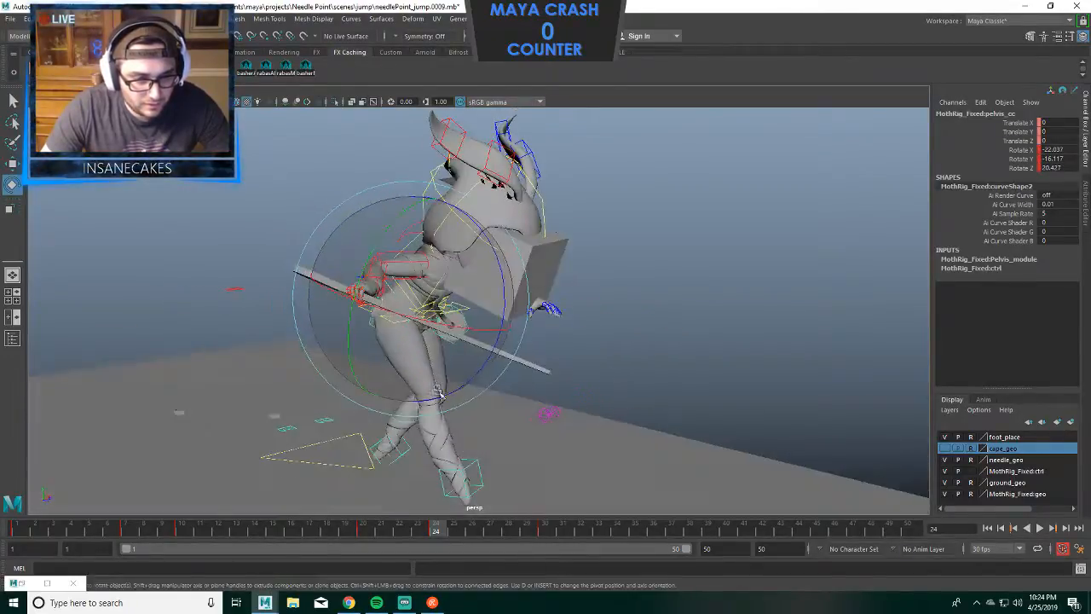
left_click(708, 241)
left_click_drag(594, 288, 644, 282, "alt")
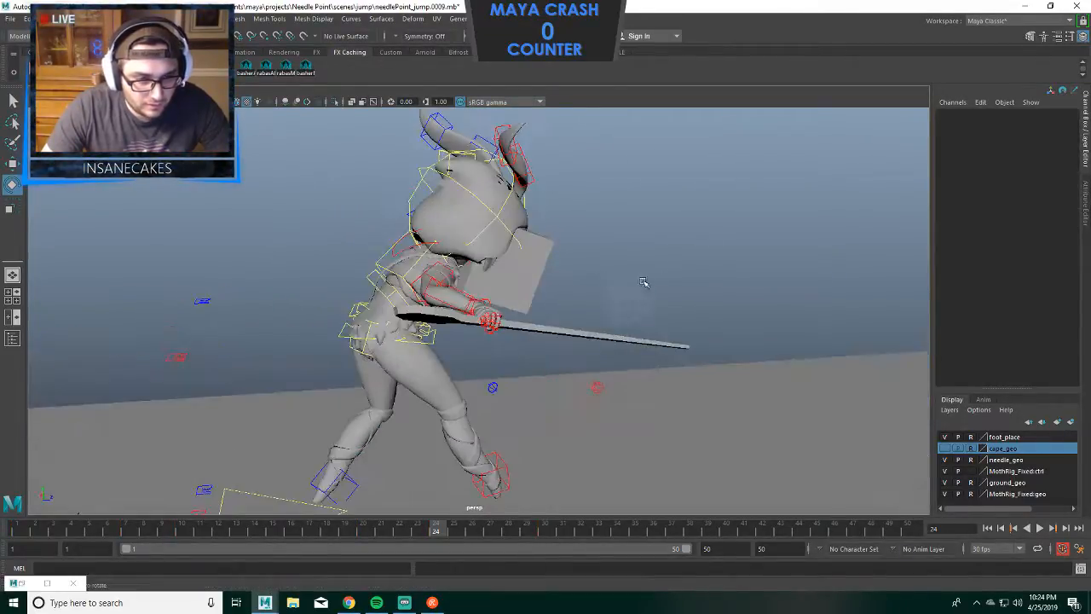
Rotate the spine control in the upper torso to twist the character's torso at frame 24.
left_click(403, 275)
left_click_drag(402, 275, 495, 275)
mouse_move(429, 274)
left_mouse_down("alt")
mouse_move(465, 274)
mouse_move(450, 277)
left_mouse_up("alt")
left_click(673, 169)
Rotate the head control at frame 24 to about -13.6, -7.9, -40.7 degrees.
left_click(527, 231)
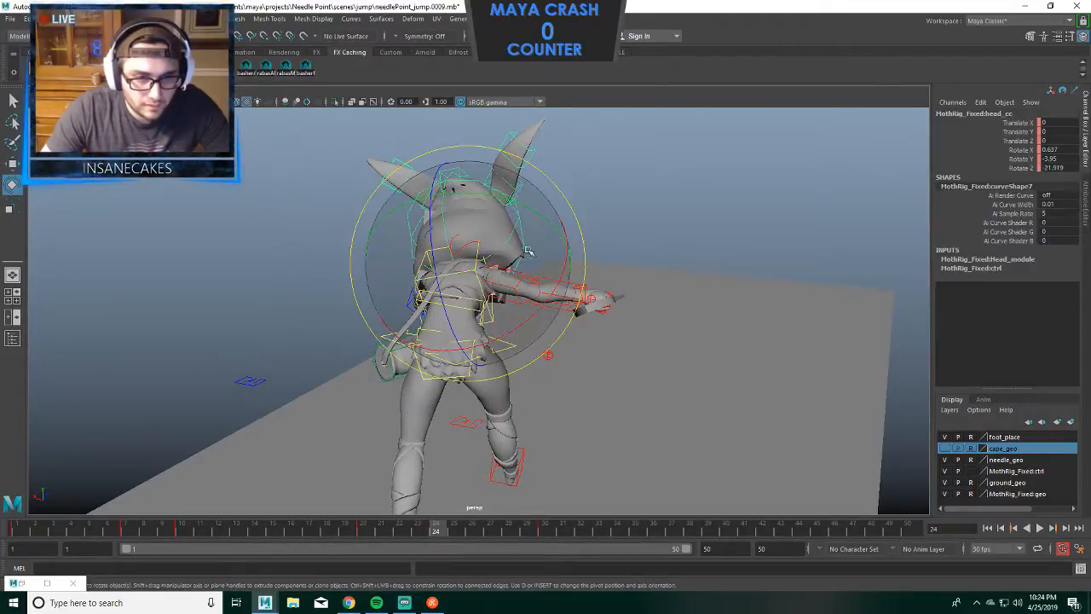
left_click_drag(527, 250, 444, 278)
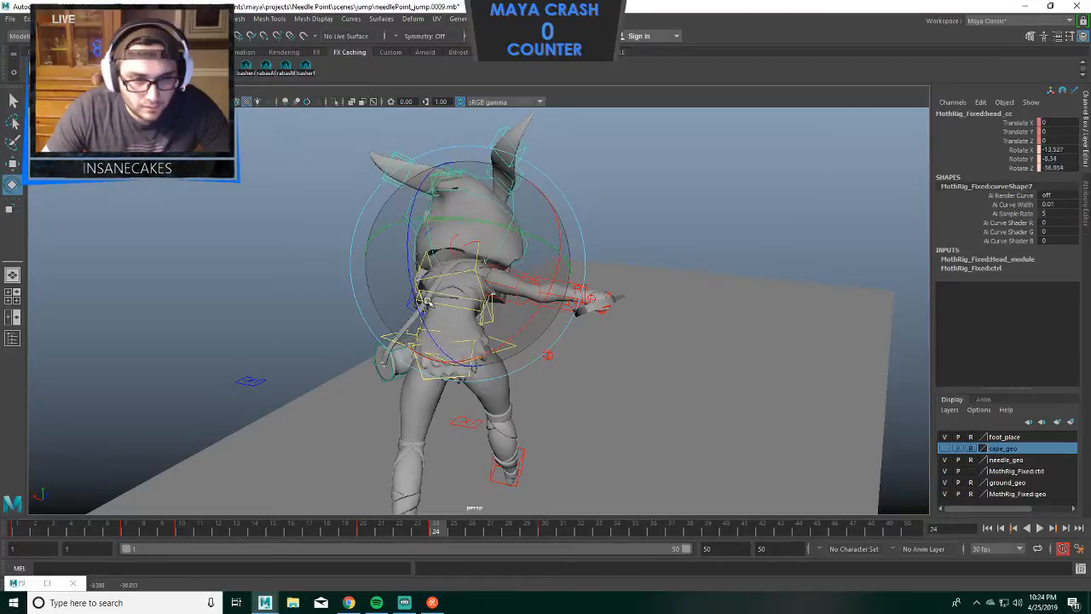
left_click_drag(430, 309, 596, 266, "alt")
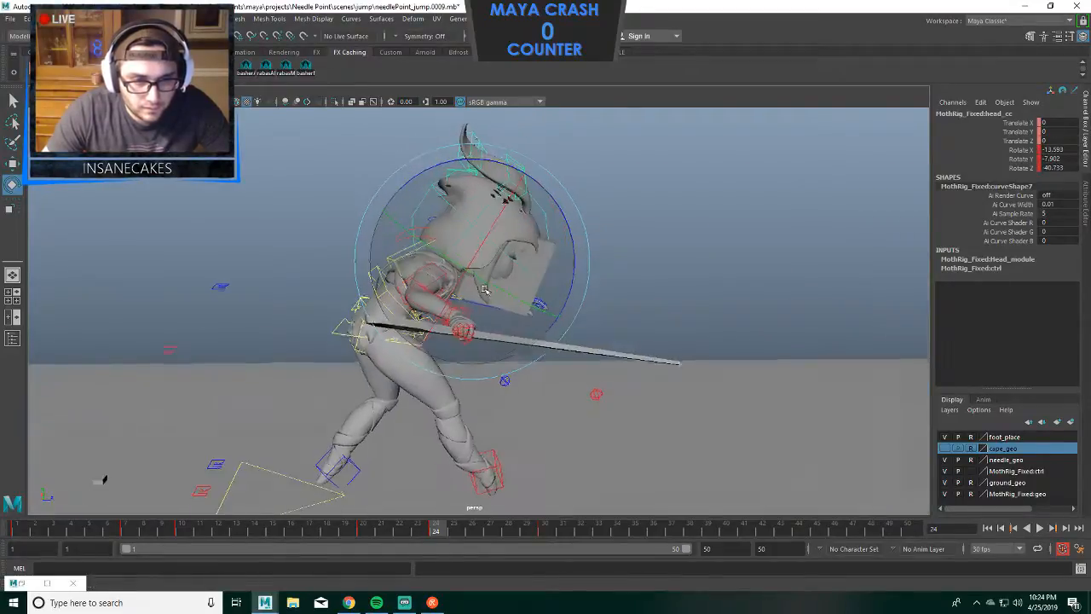
left_click(599, 266)
Rotate the right upper arm FK control to about 19.3, 33.2, 1.1 degrees.
left_click_drag(511, 312, 511, 308, "alt")
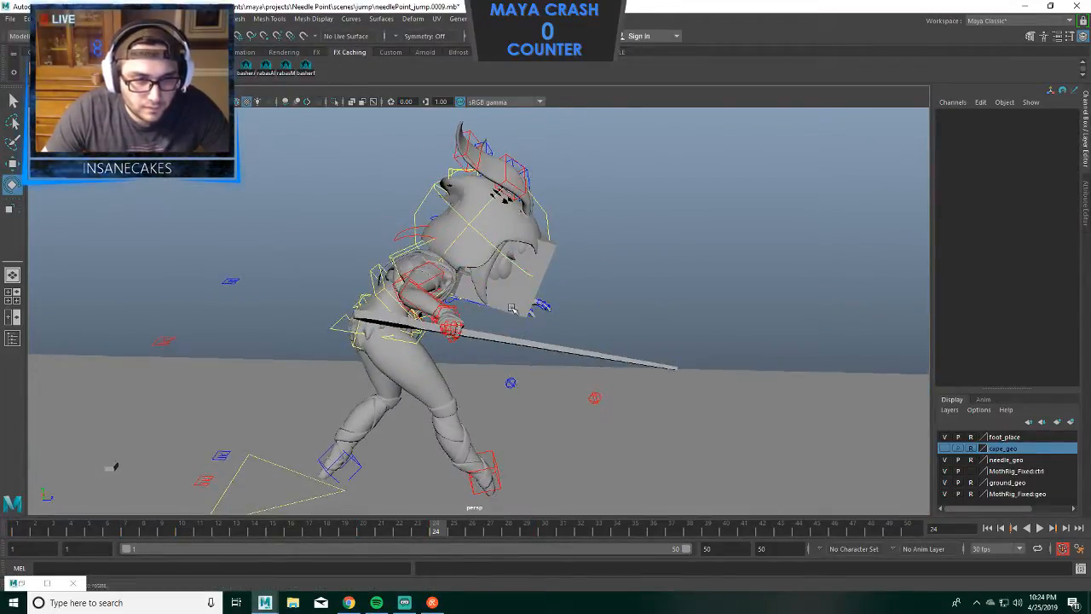
left_click(434, 279)
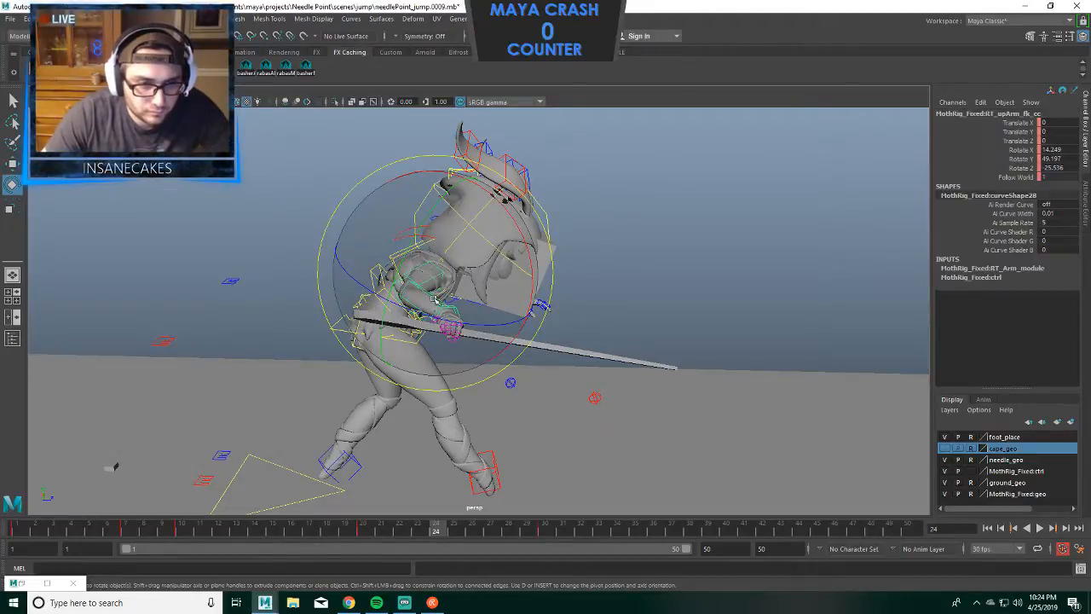
left_click_drag(436, 283, 487, 333)
left_click_drag(621, 258, 430, 248, "alt")
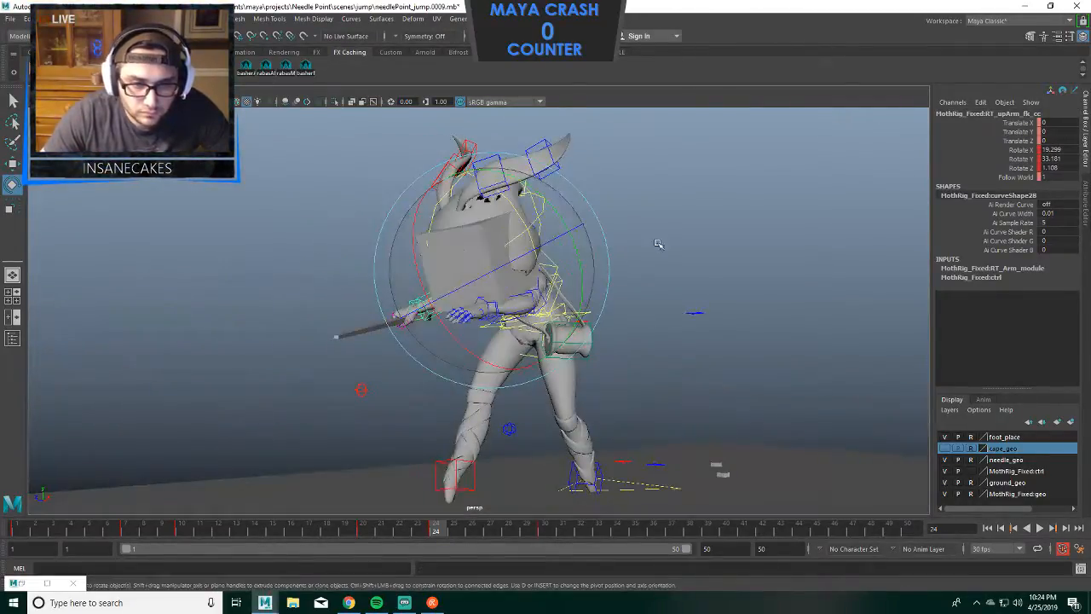
Rotate the left upper arm FK control to about -10.9, 2.8, -56.2 degrees.
left_click_drag(657, 243, 478, 249, "alt")
left_click(505, 271)
left_click(501, 279)
left_click_drag(598, 236, 574, 244)
left_click_drag(597, 249, 448, 251, "alt")
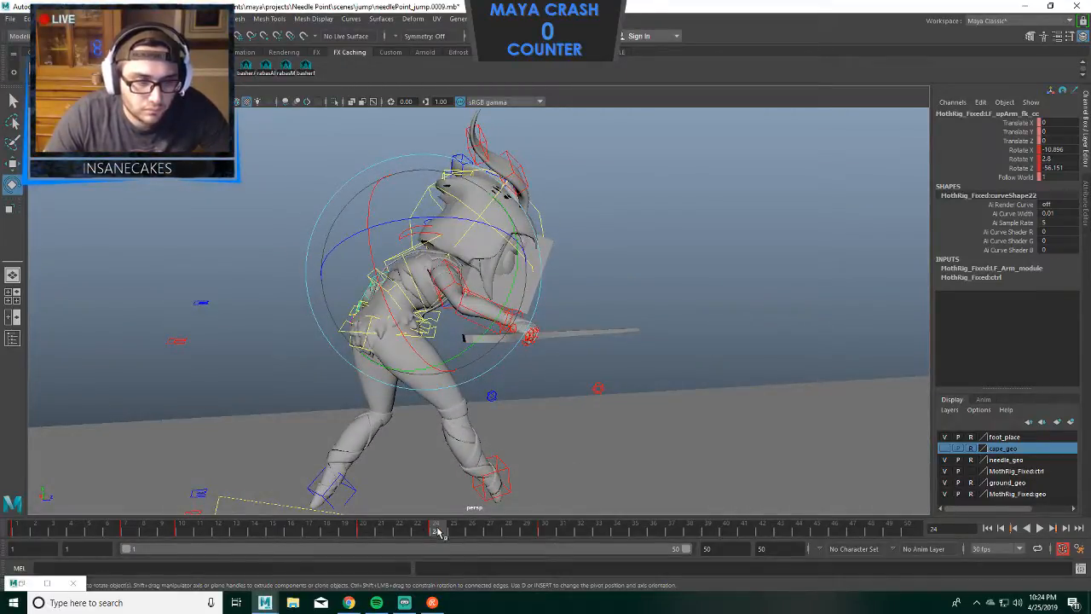
Move the cog control back and lower it at frame 24 to about X -5.6, Y 17.1.
mouse_move(442, 532)
left_mouse_down()
mouse_move(547, 530)
mouse_move(436, 530)
left_mouse_up()
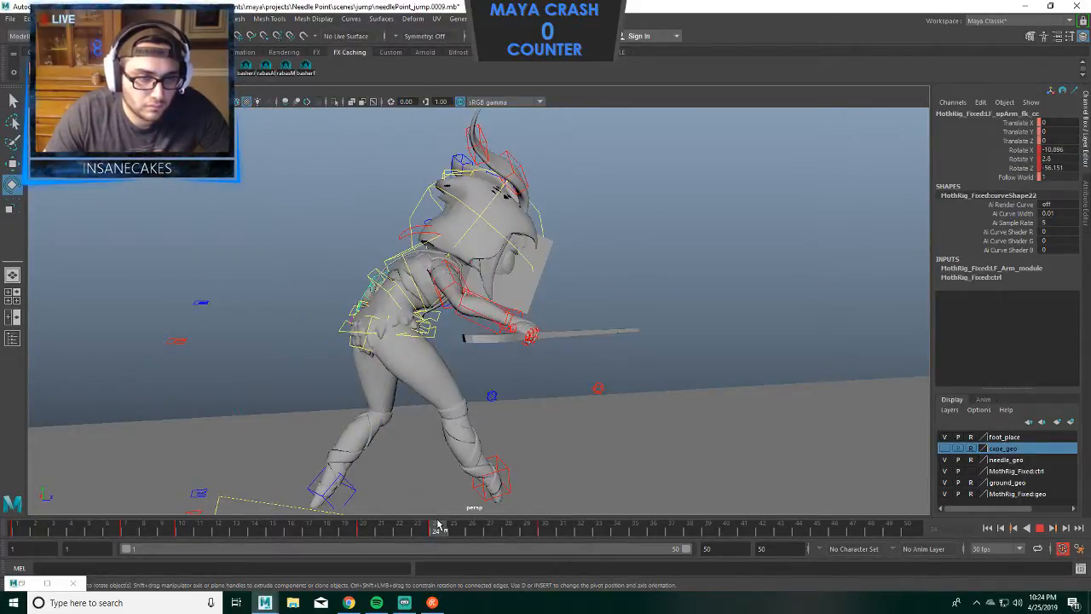
key("w")
left_click(452, 293)
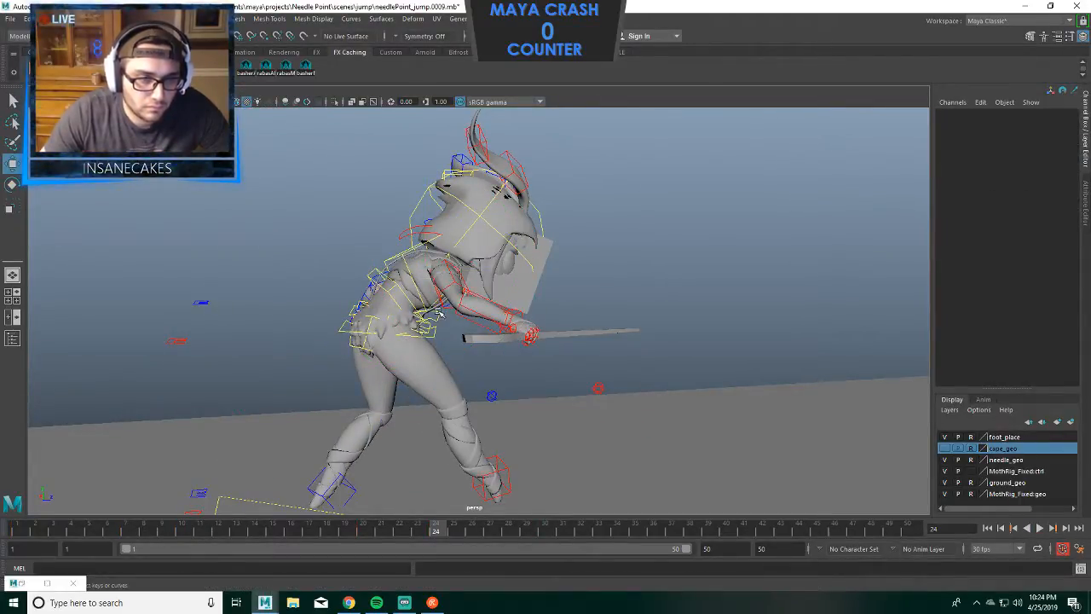
left_click(435, 316)
left_click_drag(496, 315, 480, 315)
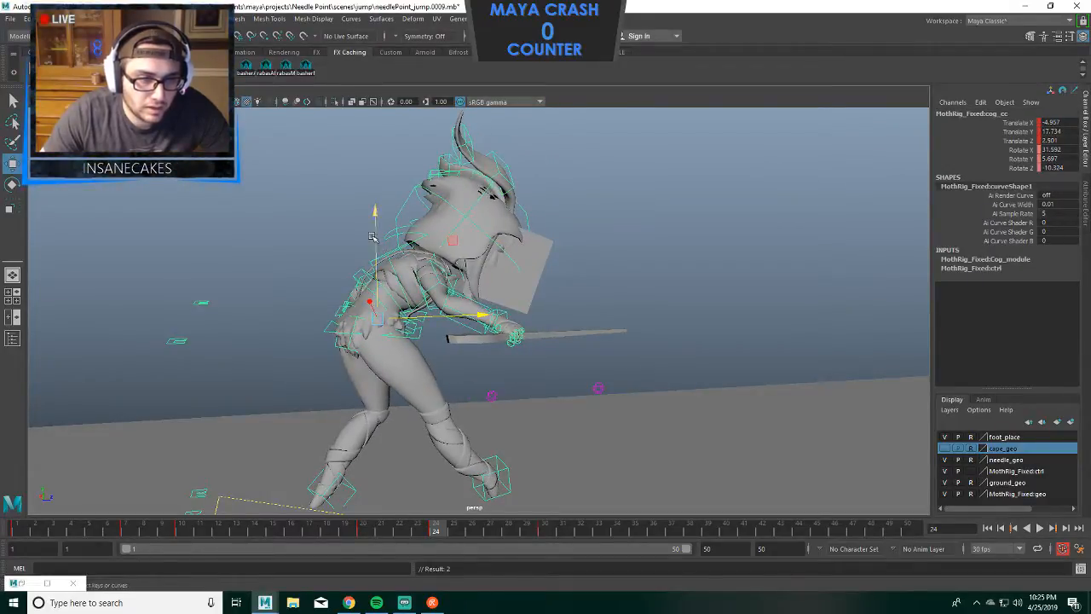
left_click_drag(372, 236, 373, 249)
left_click_drag(436, 324, 508, 321, "alt")
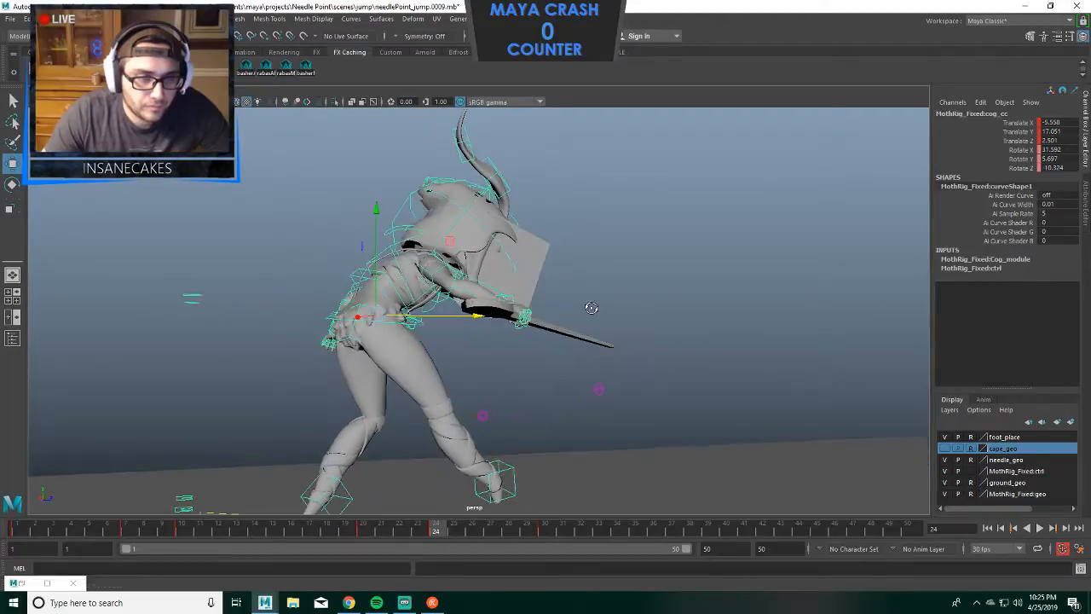
Compare with the frame 20 pose and rotate the right foot IK control at frame 24 to about -36.8, 7.7, -3.2 degrees.
key("comma")
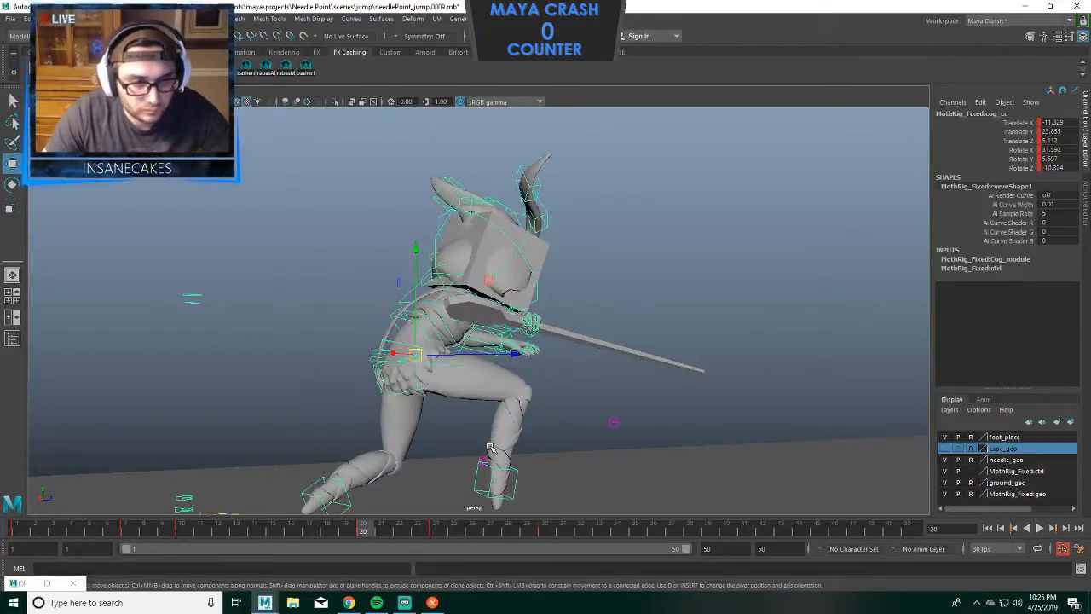
key("period")
left_click(507, 469)
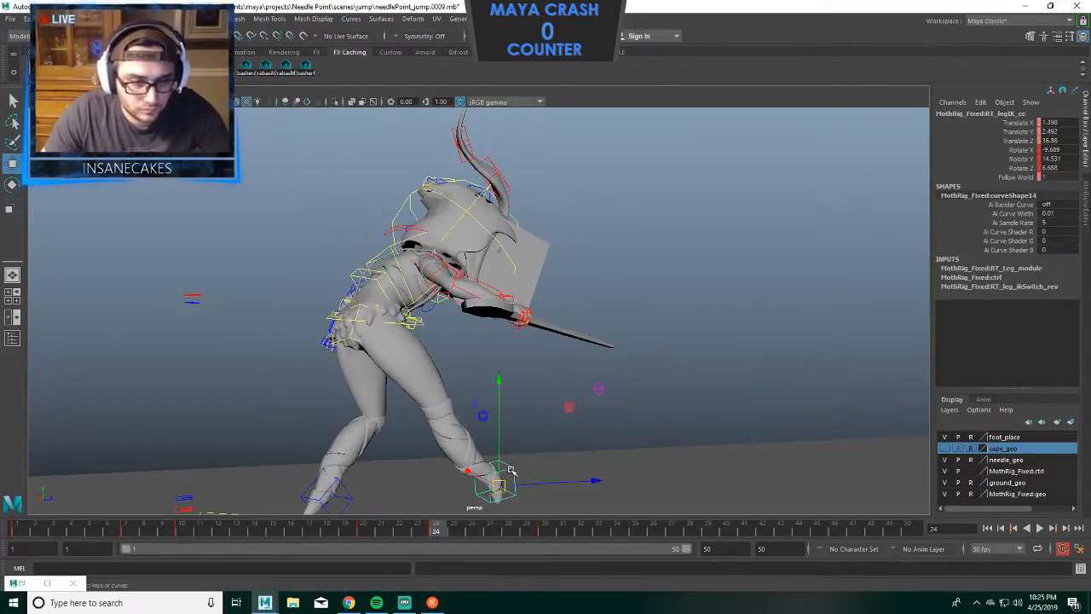
key("e")
left_click_drag(497, 410, 523, 486)
Move the right foot IK control at frame 24 to about X 0.7, Y 2.3, Z 34.4.
key("w")
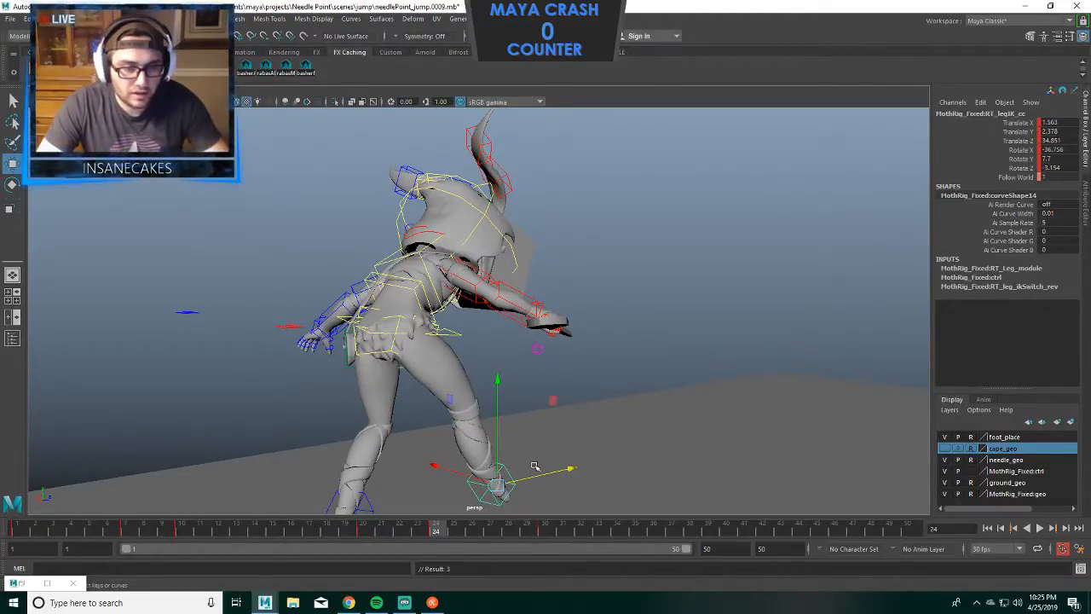
left_click_drag(535, 476, 529, 478)
left_click_drag(465, 476, 474, 479)
left_click_drag(553, 476, 556, 477)
key("comma")
key("period")
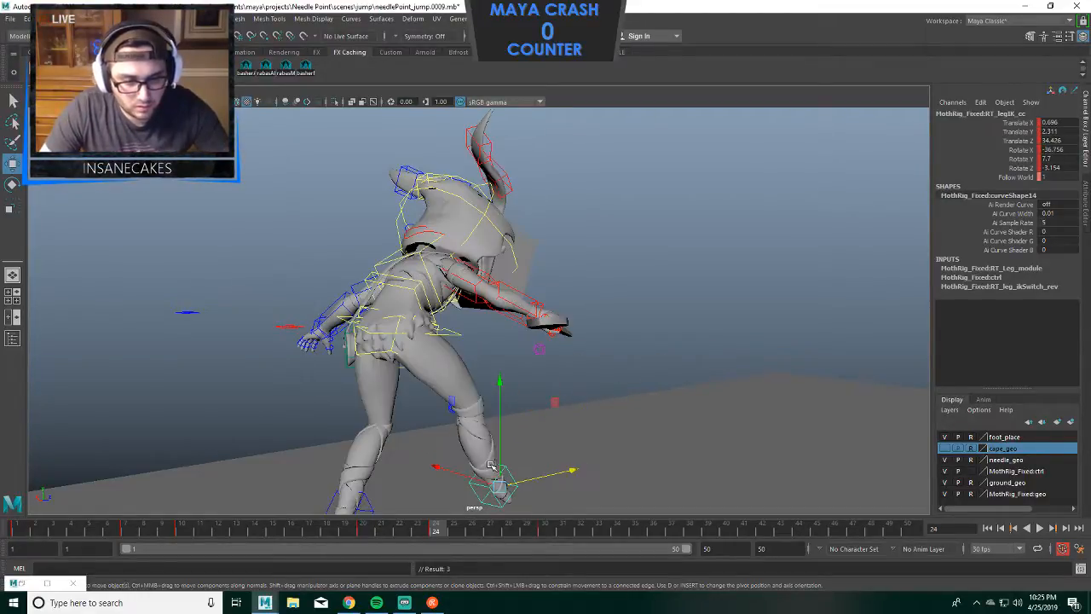
Compare the foot placement at frames 20 and 24, and lower the right foot IK control at frame 24 to about Y 1.8.
middle_click_drag(662, 405, 650, 321, "alt")
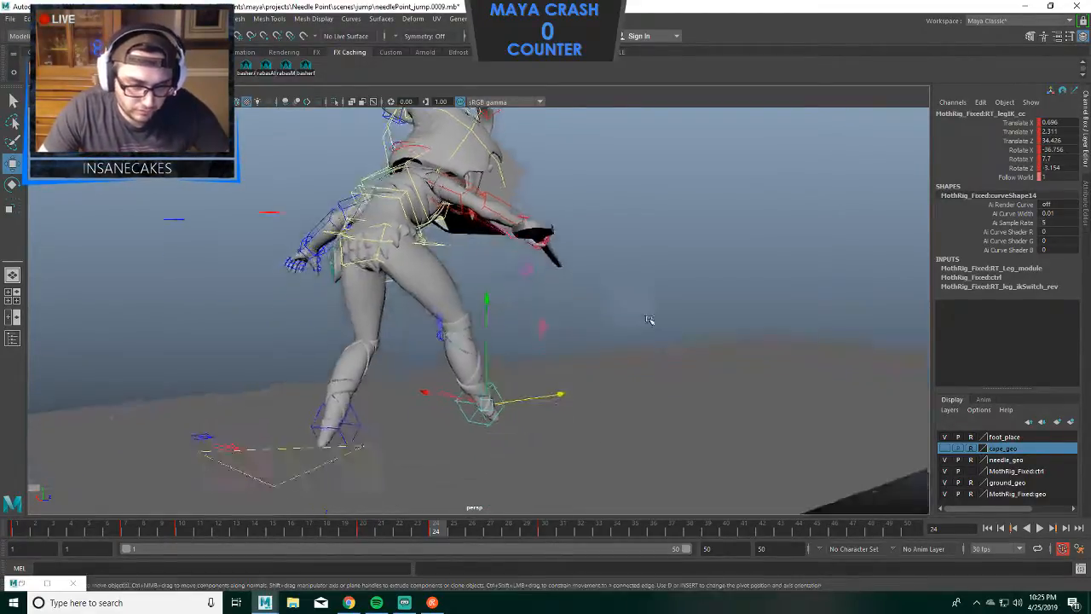
left_click_drag(650, 321, 562, 331, "alt")
key("comma")
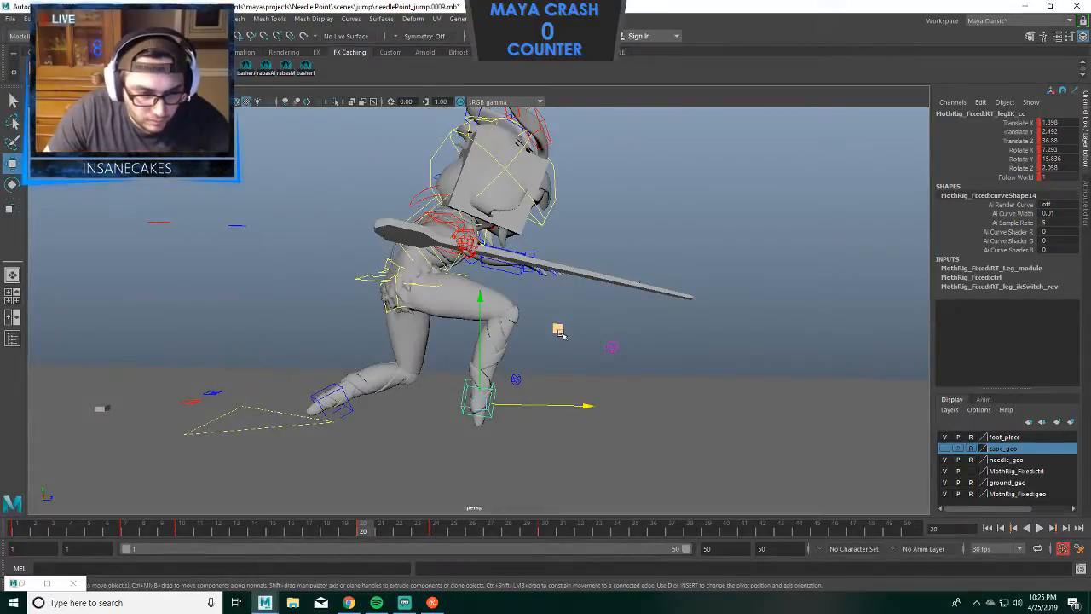
key("period")
key("comma")
key("period")
key("comma")
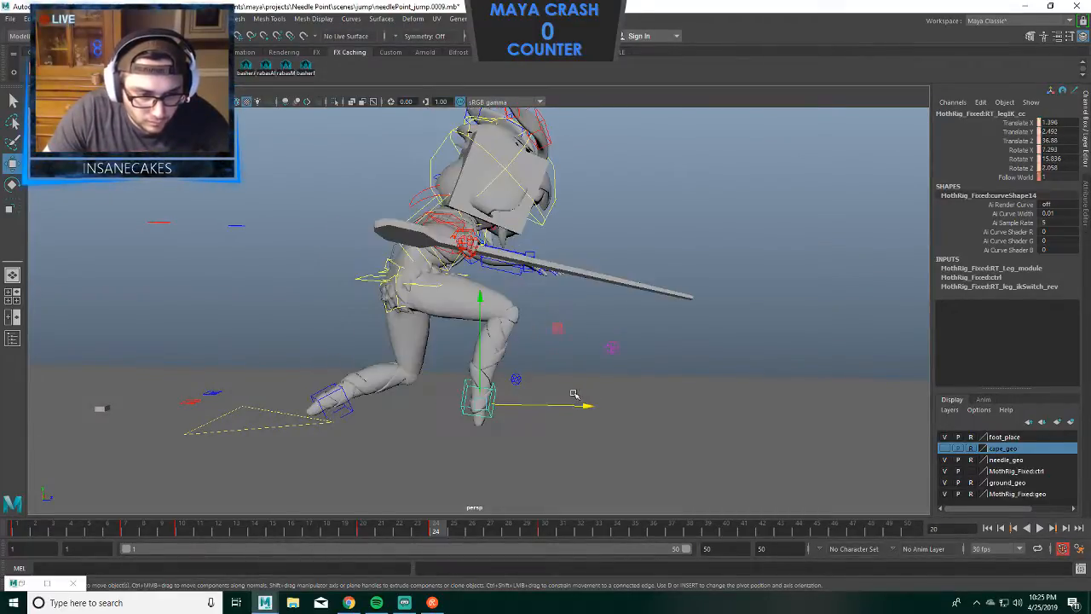
key("period")
left_click_drag(571, 405, 571, 405)
left_click_drag(462, 308, 463, 313)
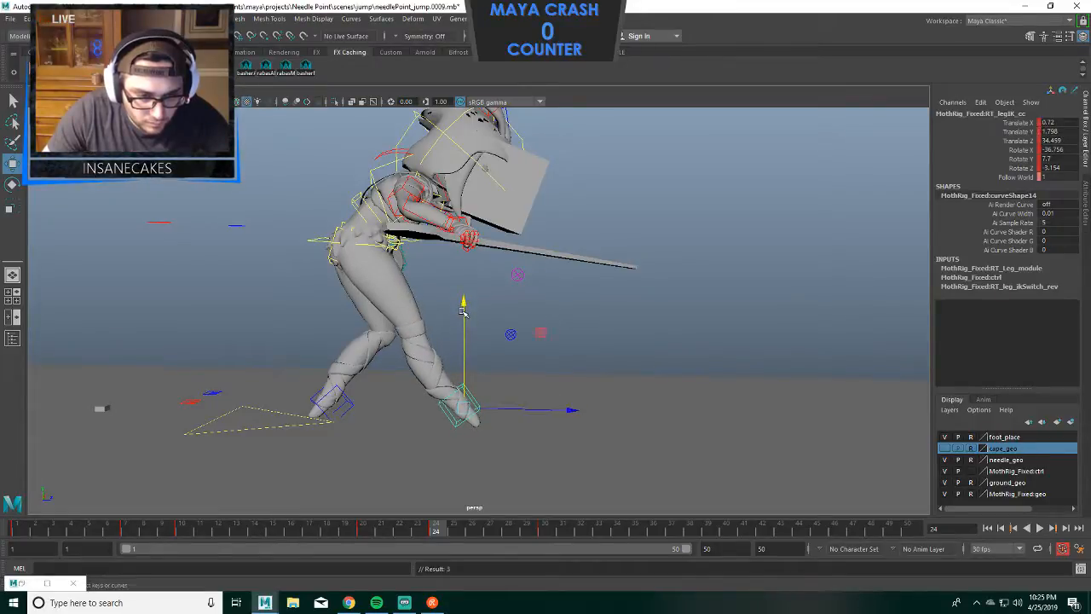
Examine how the frame 24 pose flows from and into the neighbouring key poses.
key("period")
key("comma")
key("comma")
key("period")
key("comma")
key("period")
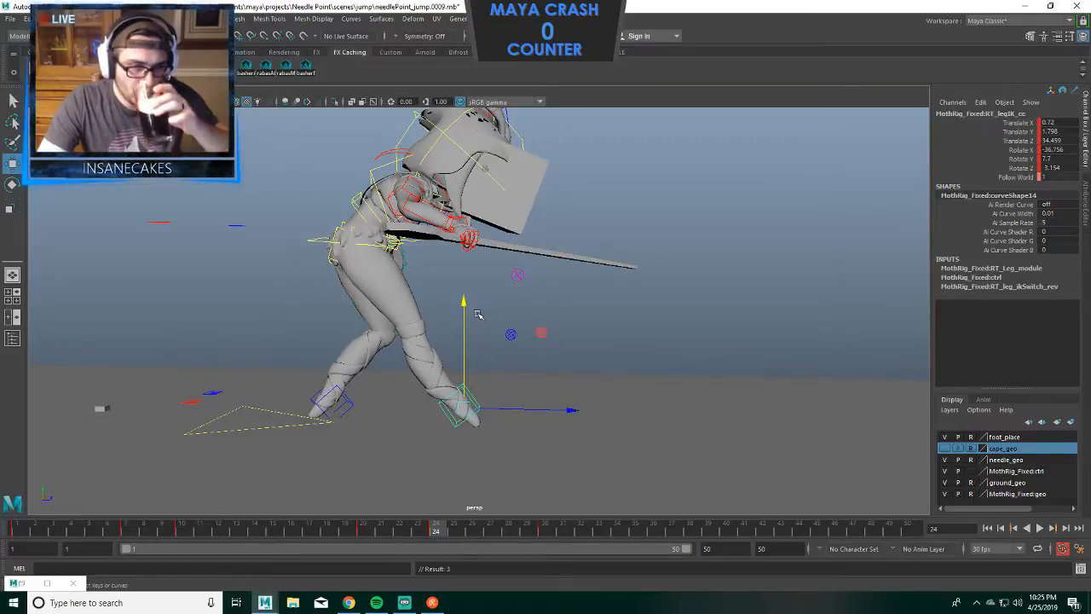
left_click(309, 240)
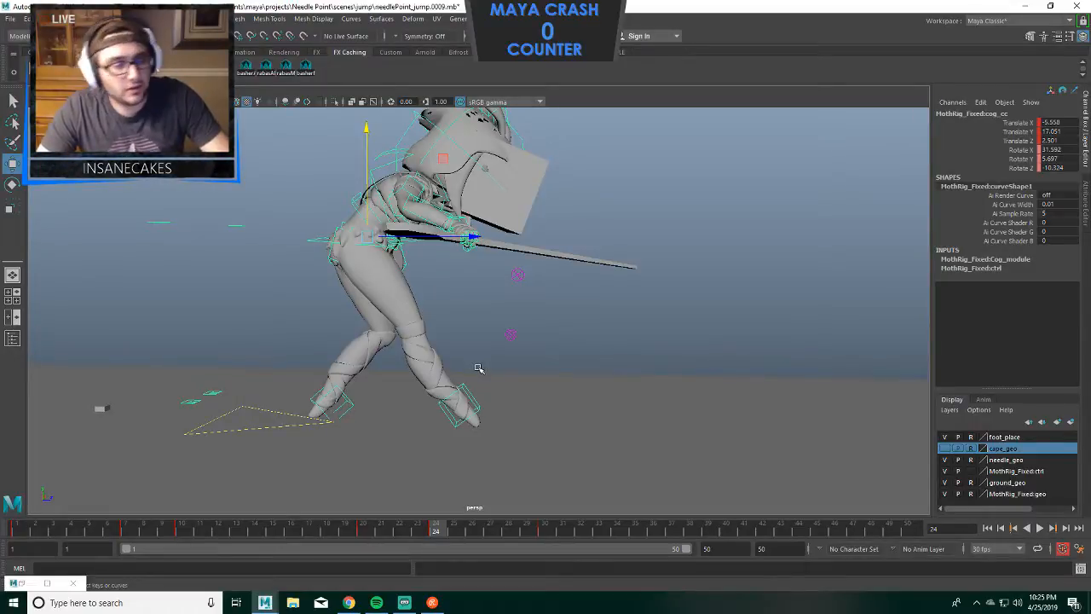
left_click_drag(478, 369, 605, 255, "alt")
Rotate the head control again to readjust the head's tilt at frame 24.
left_click(617, 251)
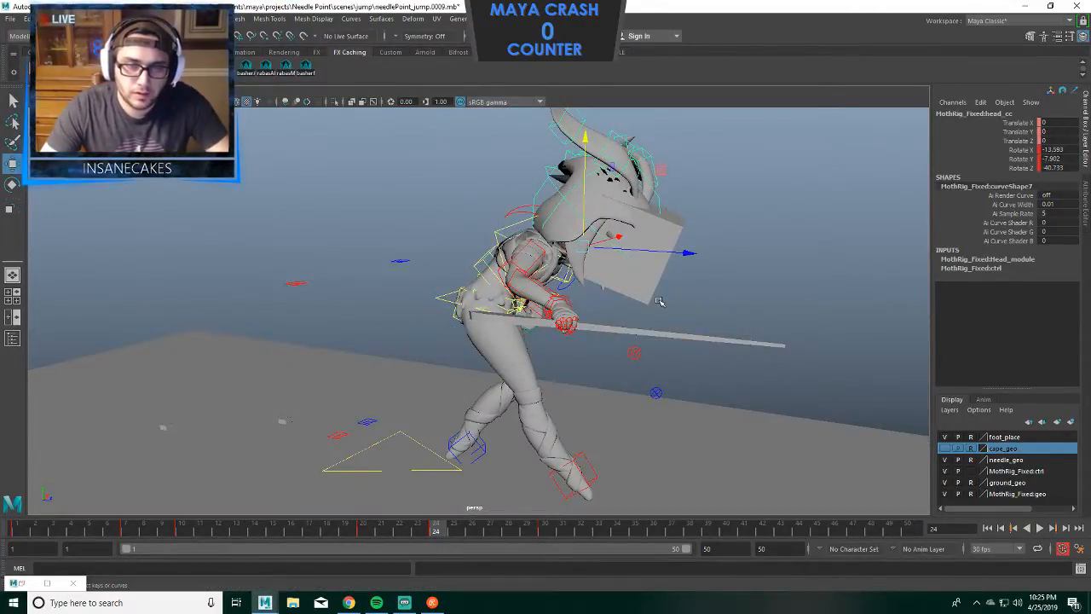
key("e")
left_click_drag(620, 329, 785, 182)
left_click(790, 181)
Rotate the chest control at frame 24 to about -20.5, 1.0, 22.4 degrees.
left_click_drag(507, 238, 542, 259, "alt")
left_click(500, 247)
left_click_drag(520, 334, 496, 314)
left_click(706, 168)
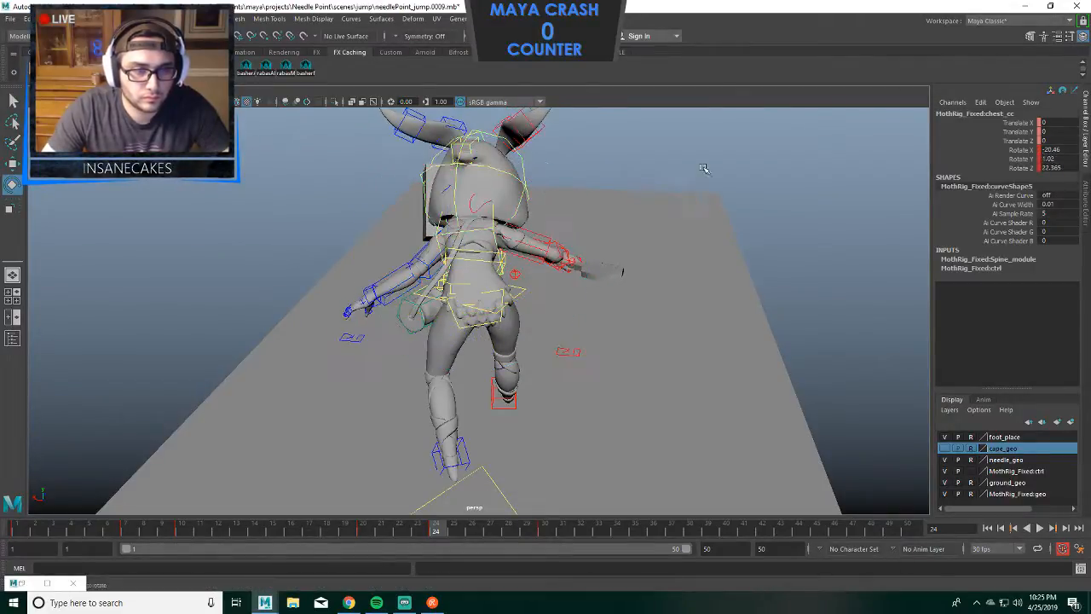
left_click(449, 287)
scroll(719, 167, "up", 10)
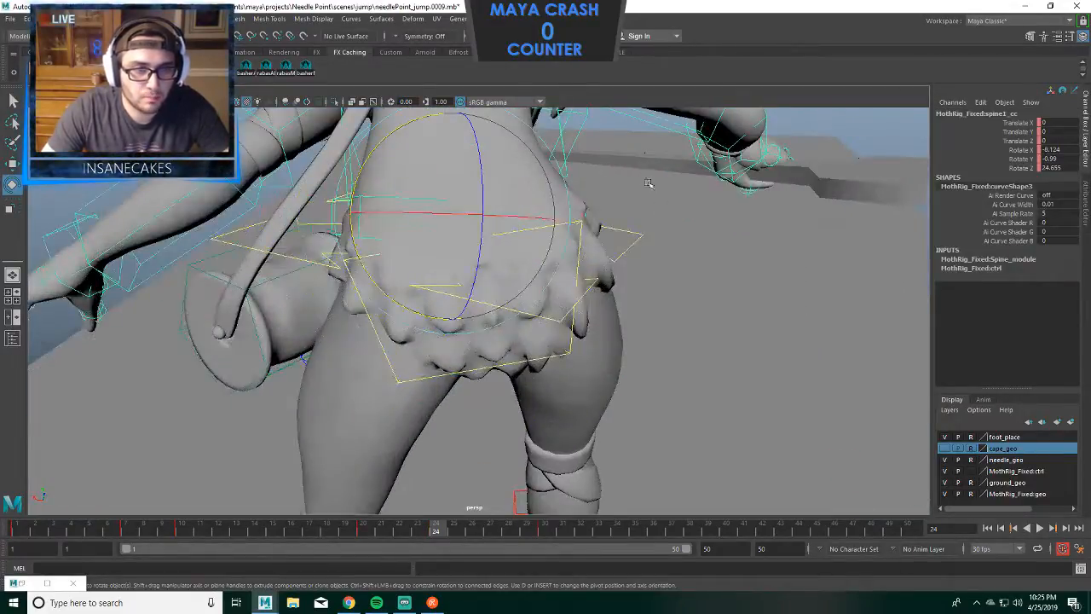
middle_click_drag(650, 183, 654, 219)
key("ctrl+z")
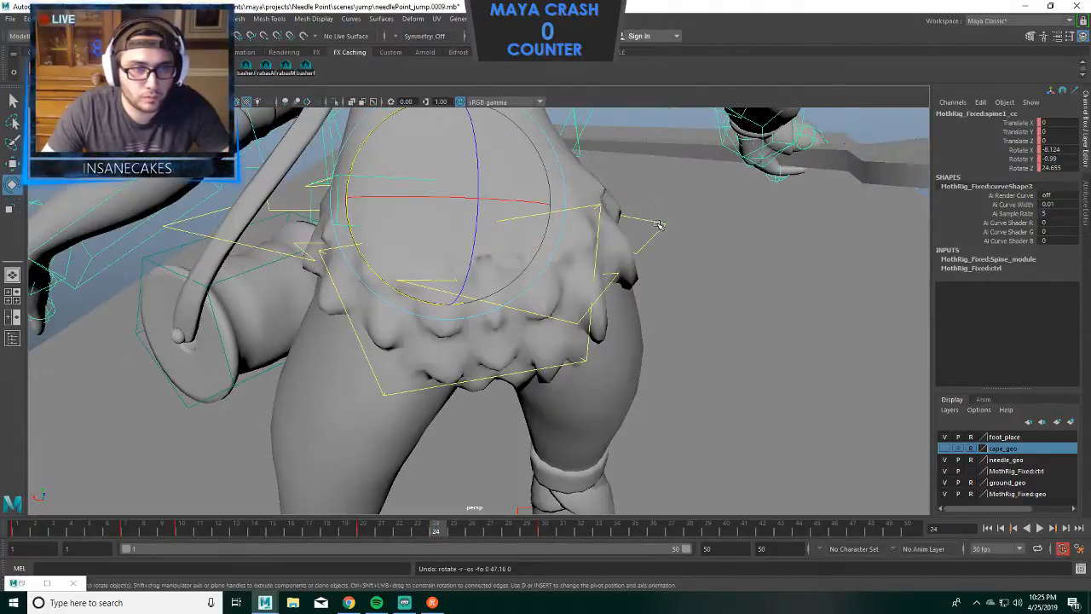
Examine the torso bend at frame 24 from the back and side, checking the chest and spine2 controls.
middle_click_drag(614, 124, 611, 214, "alt")
left_click_drag(610, 214, 604, 375, "alt")
left_click(620, 382)
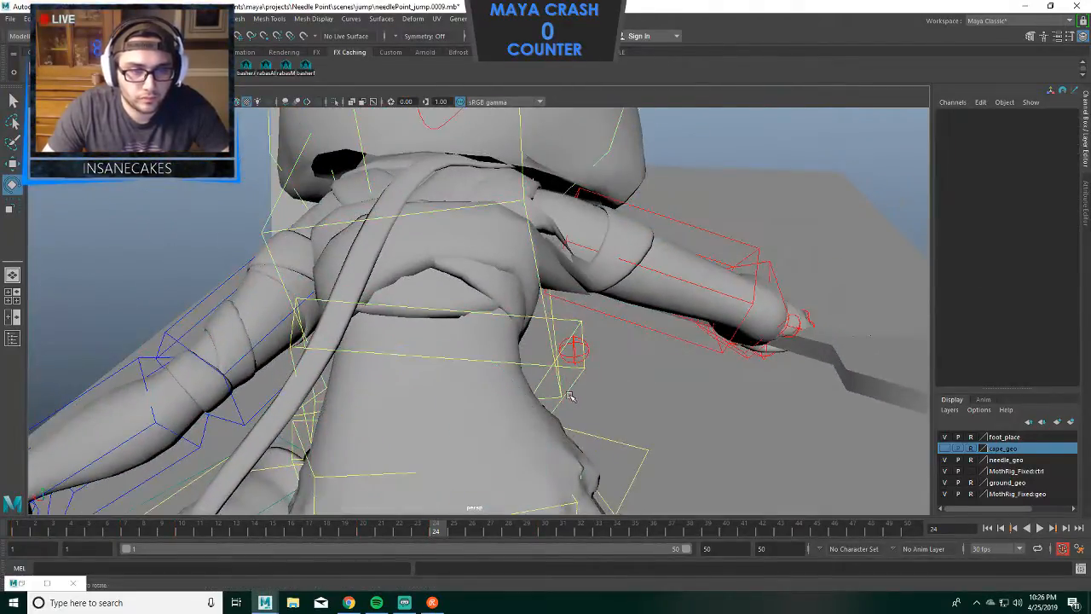
scroll(541, 230, "up", 3)
left_click(534, 209)
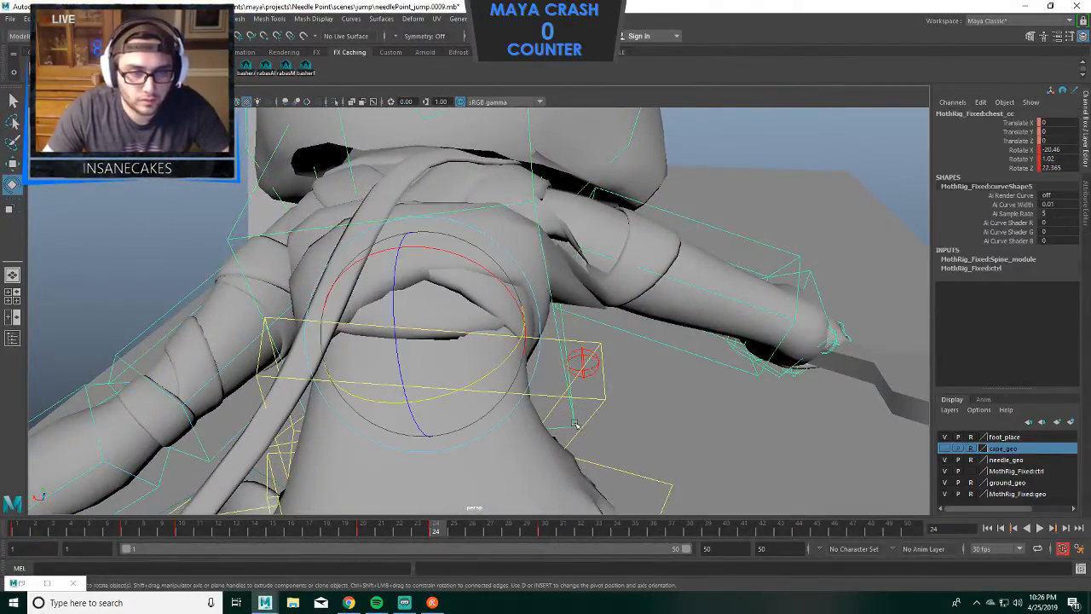
left_click(598, 398)
middle_click_drag(645, 434, 635, 292, "alt")
scroll(635, 292, "down", 3)
left_click_drag(636, 292, 491, 292, "alt")
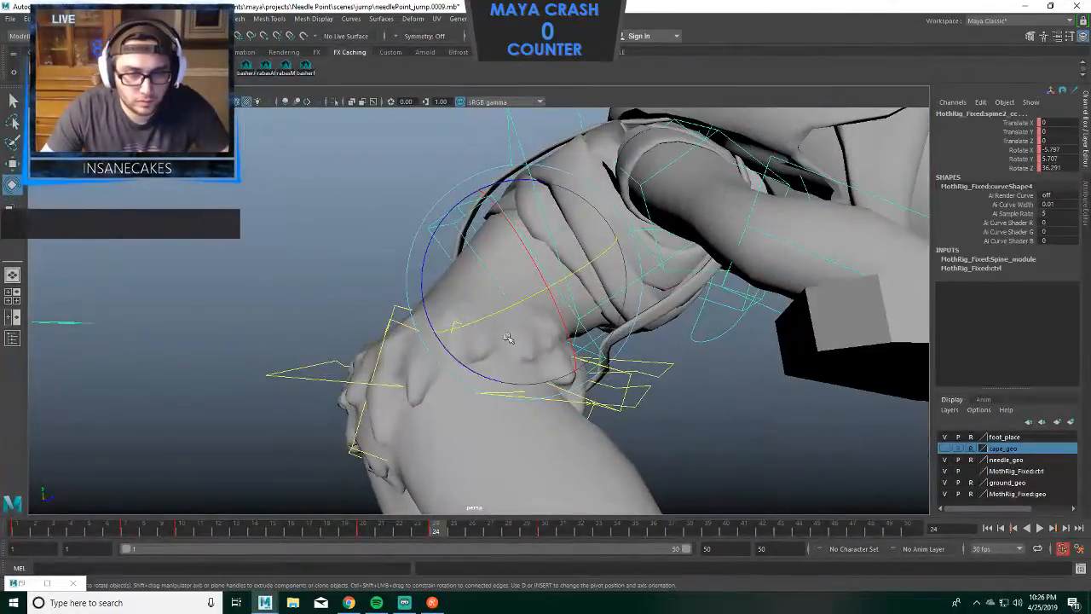
Try a Rotate Y and Rotate Z of 0 on the spine1 control and undo the change.
left_click(615, 413)
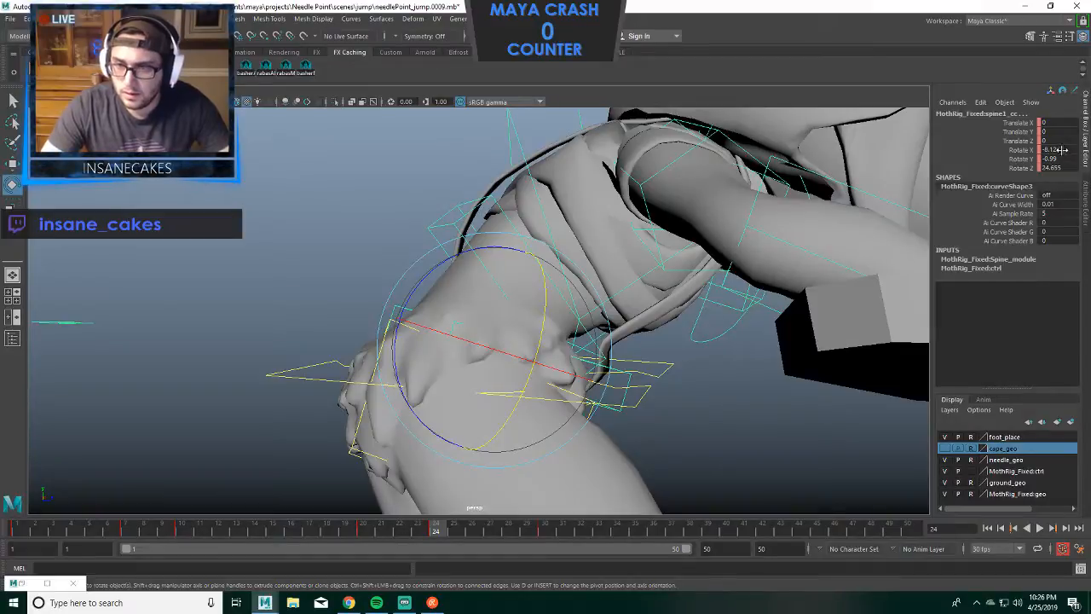
left_click_drag(1061, 151, 1057, 168)
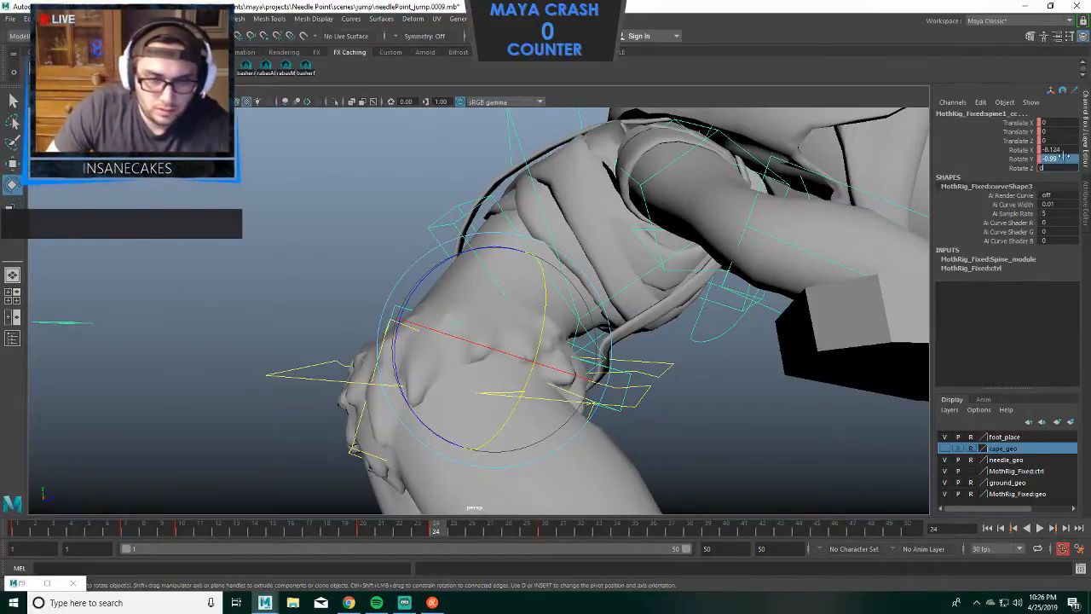
key("Return")
scroll(628, 163, "down", 4)
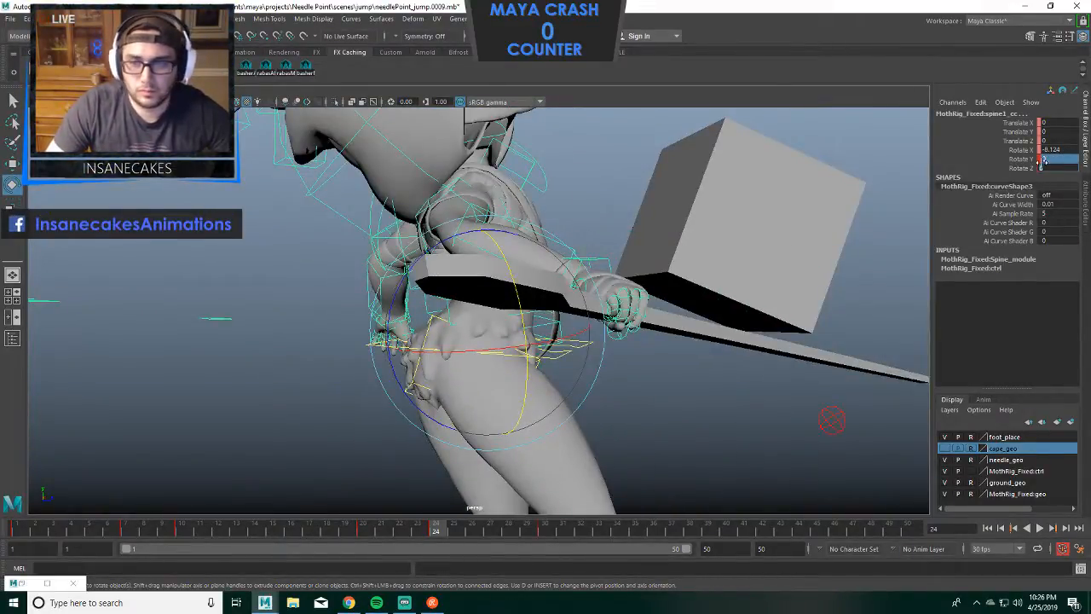
left_click(723, 242)
key("ctrl+z")
key("ctrl+z")
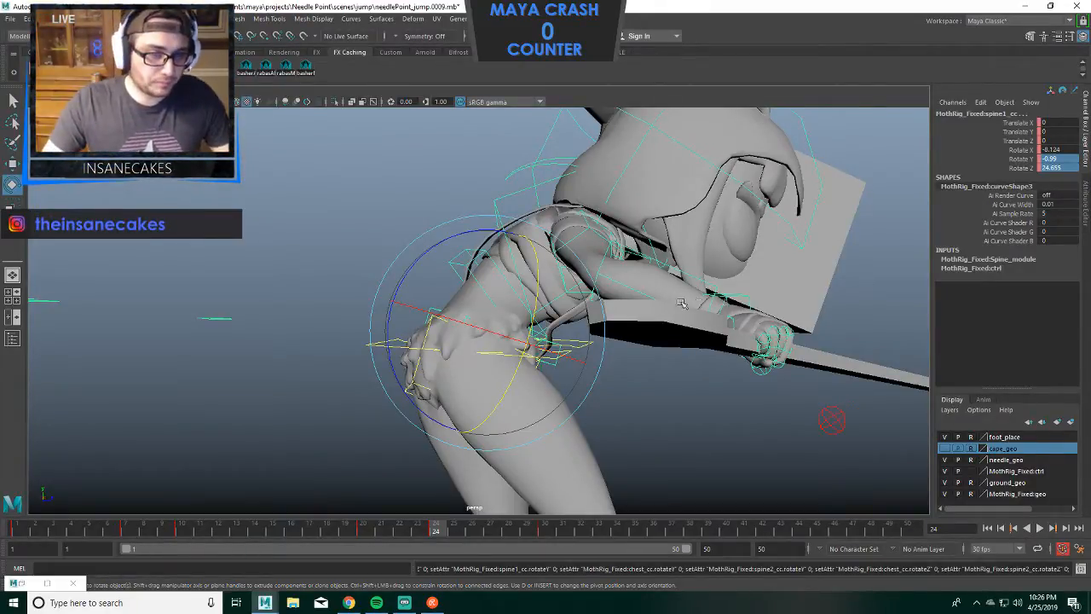
Rotate the spine2 control slightly at frame 24 to adjust the twist of the torso.
middle_click_drag(681, 303, 470, 244, "alt")
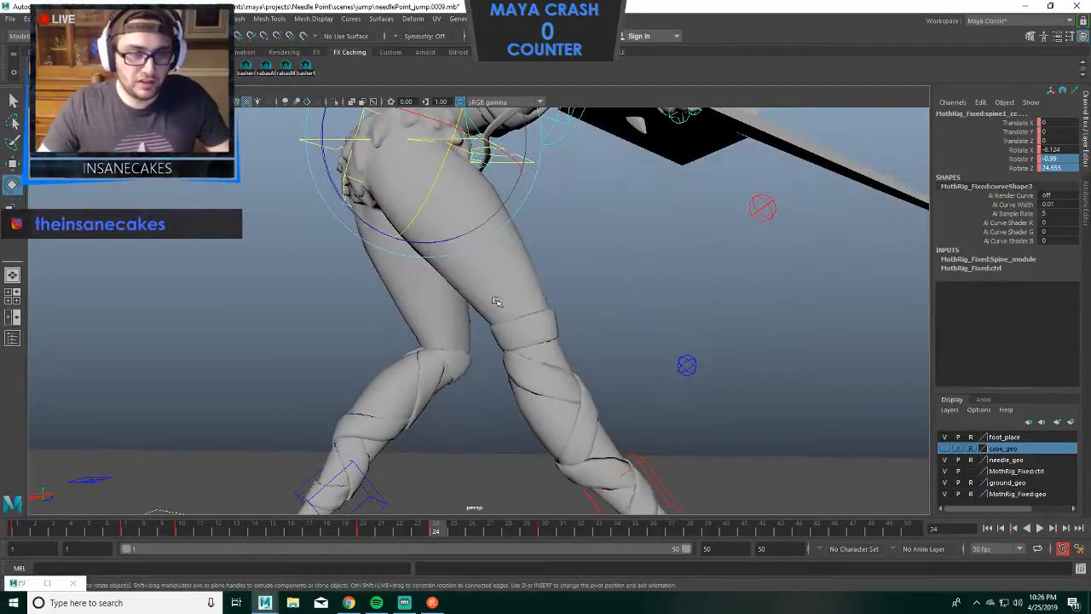
left_click_drag(537, 373, 604, 396, "alt")
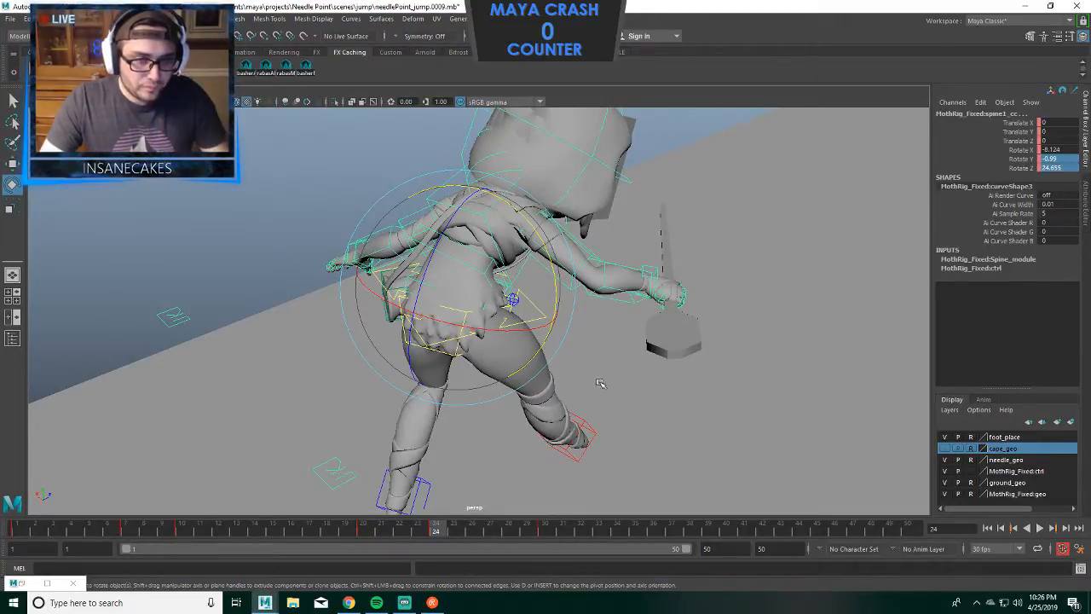
left_click_drag(619, 346, 719, 389, "alt")
left_click(748, 357)
left_click(575, 273)
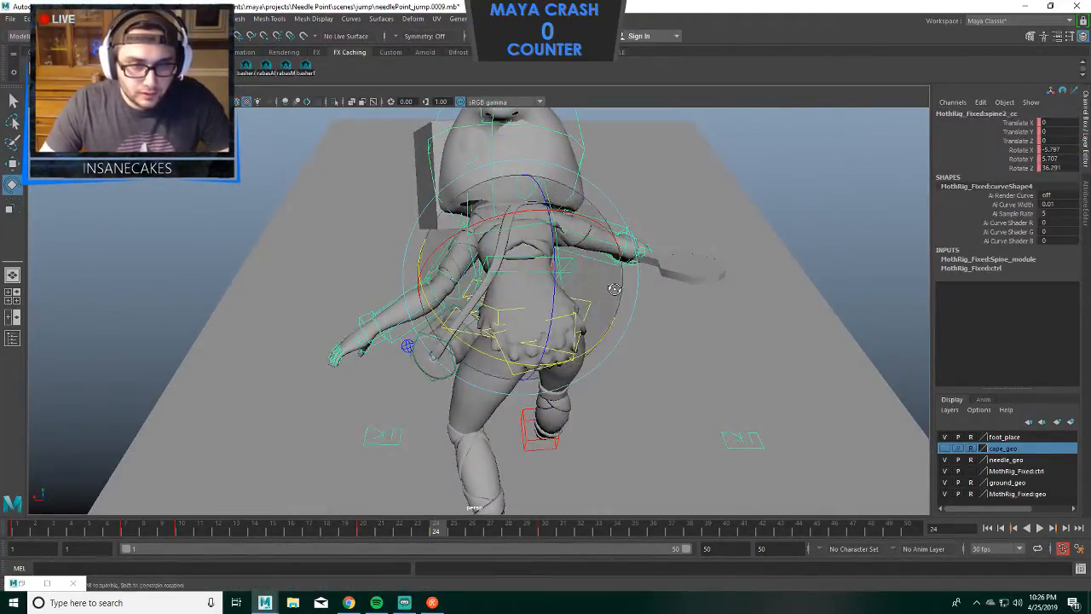
left_click_drag(613, 288, 573, 266, "alt")
mouse_move(587, 318)
left_mouse_down()
mouse_move(593, 307)
mouse_move(556, 293)
mouse_move(599, 305)
left_mouse_up()
left_click(703, 335)
left_click(538, 213)
left_click(599, 305)
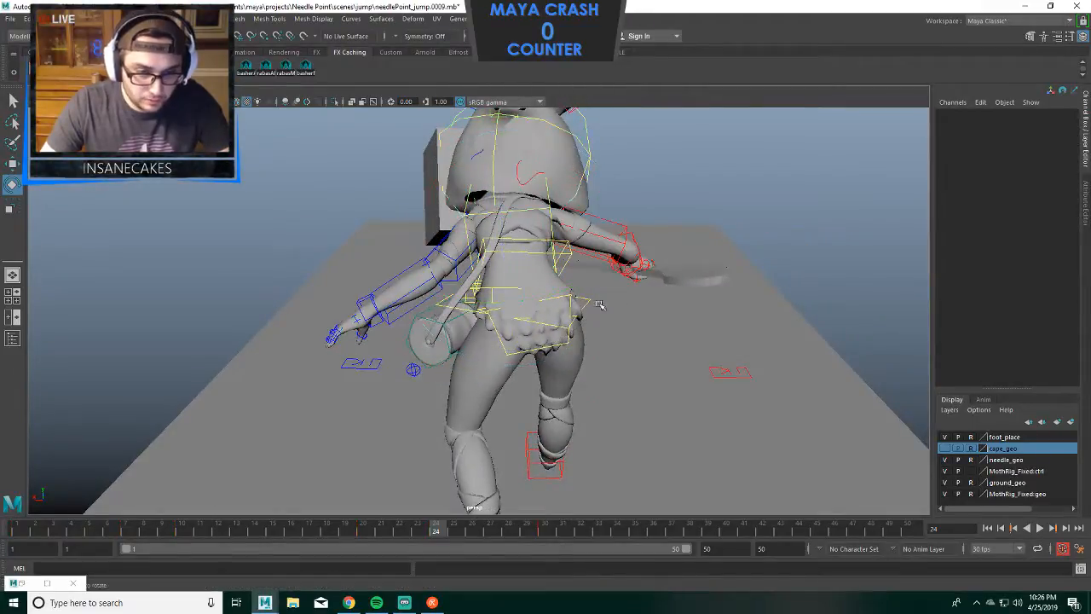
Rotate the spine1 control to about X -11.3, Y -3.7, Z 30.5.
left_click(501, 288)
left_click_drag(685, 285, 750, 272, "alt")
left_click(747, 202)
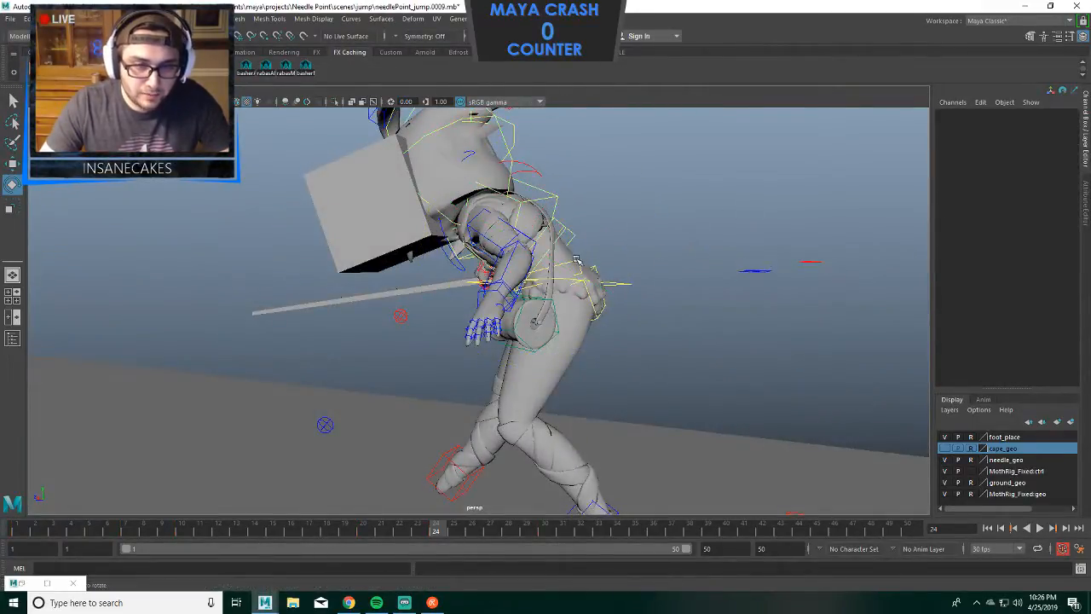
left_click(578, 260)
left_click_drag(633, 219, 632, 208)
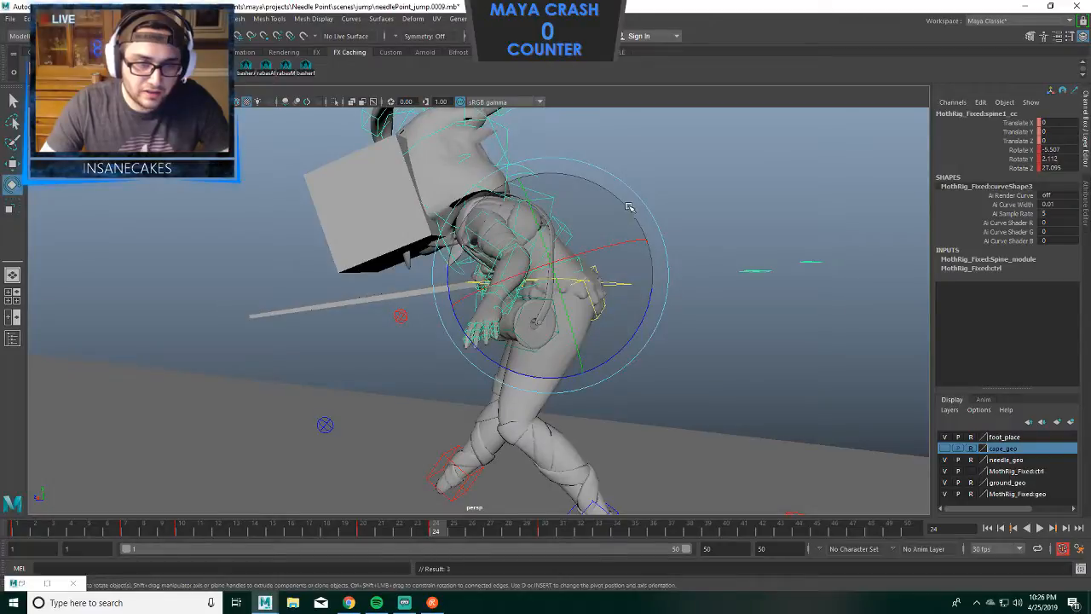
left_click_drag(650, 290, 560, 214)
middle_click_drag(754, 217, 725, 287, "alt")
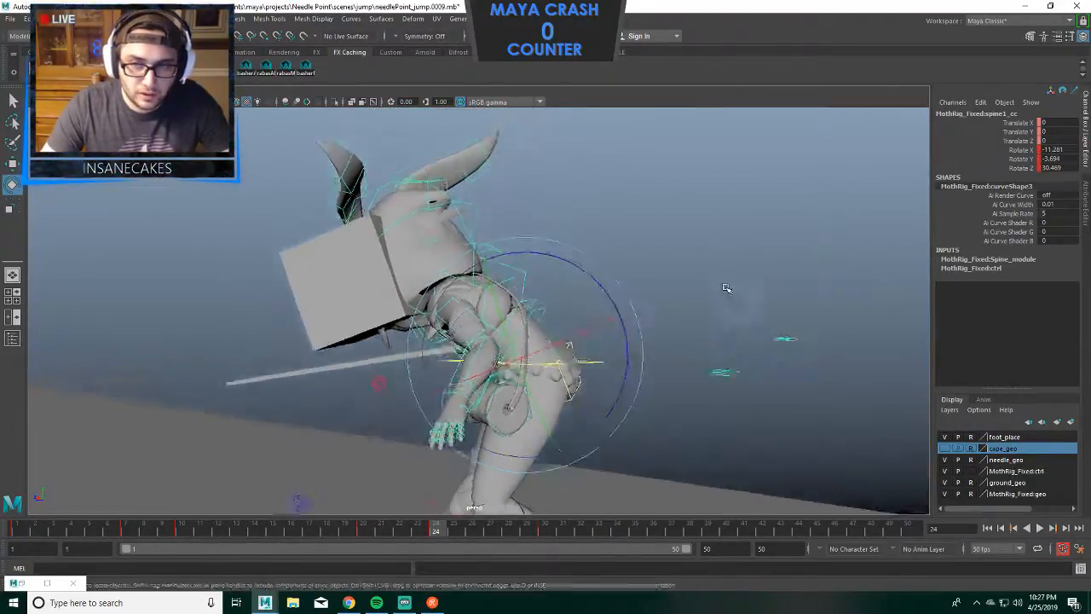
left_click_drag(725, 287, 392, 332, "alt")
Rotate the head control to about X 5.6, Y 7.2, Z -60.4.
left_click(673, 199)
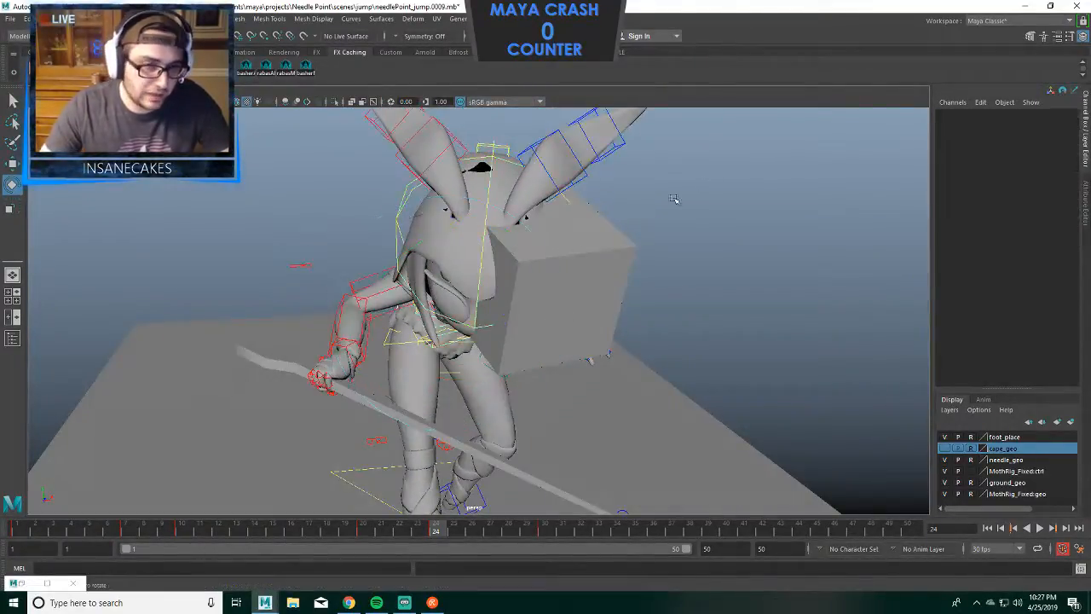
left_click(487, 218)
left_click_drag(531, 297, 586, 306)
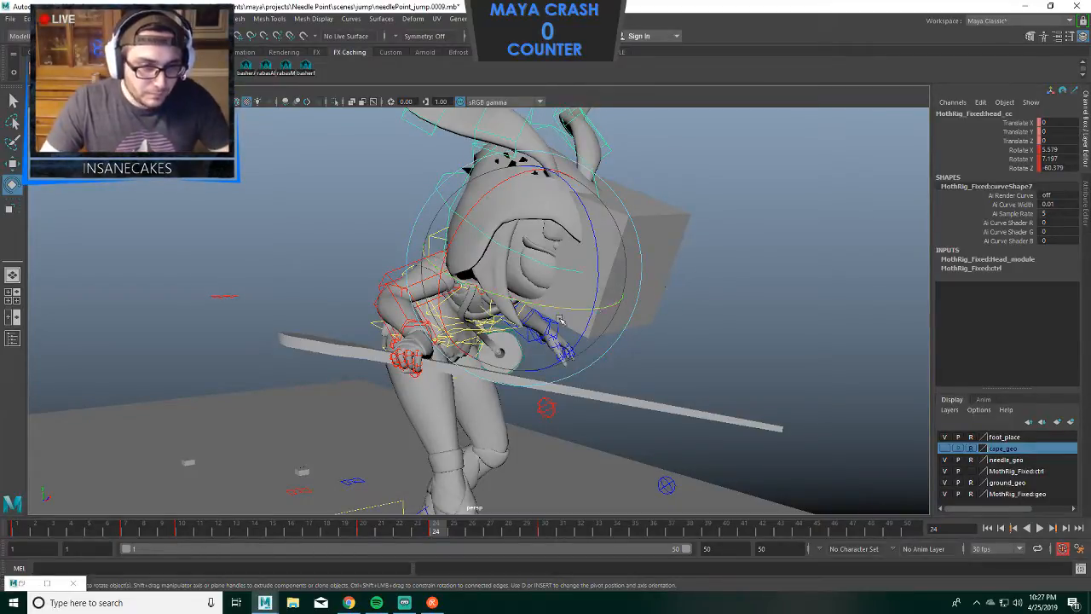
mouse_move(559, 319)
left_mouse_down("alt")
mouse_move(680, 312)
mouse_move(818, 333)
mouse_move(702, 339)
mouse_move(825, 336)
mouse_move(541, 318)
left_mouse_up("alt")
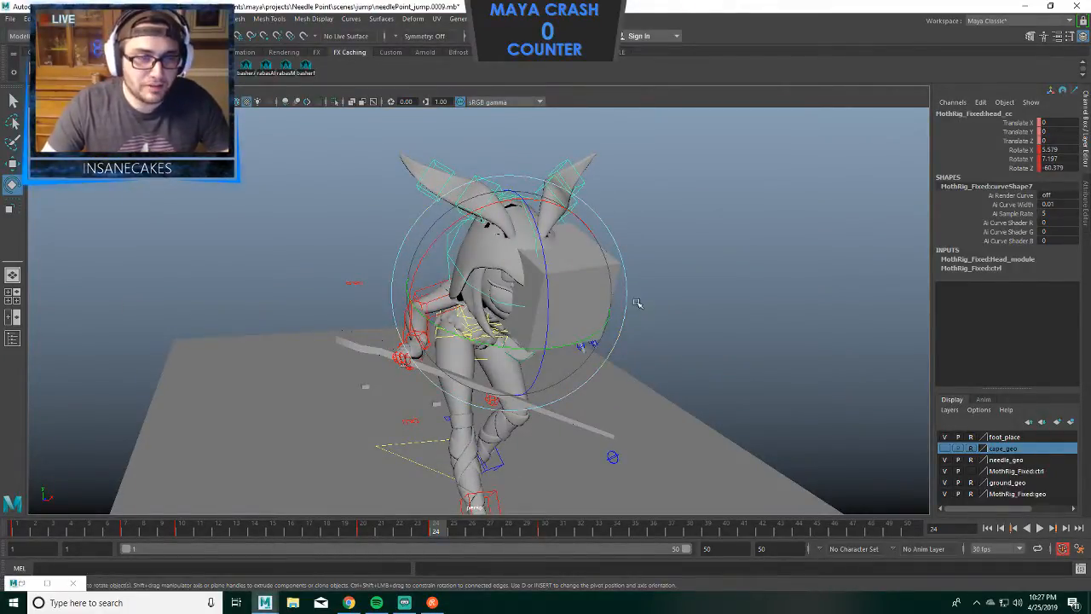
left_click_drag(635, 303, 708, 313, "alt")
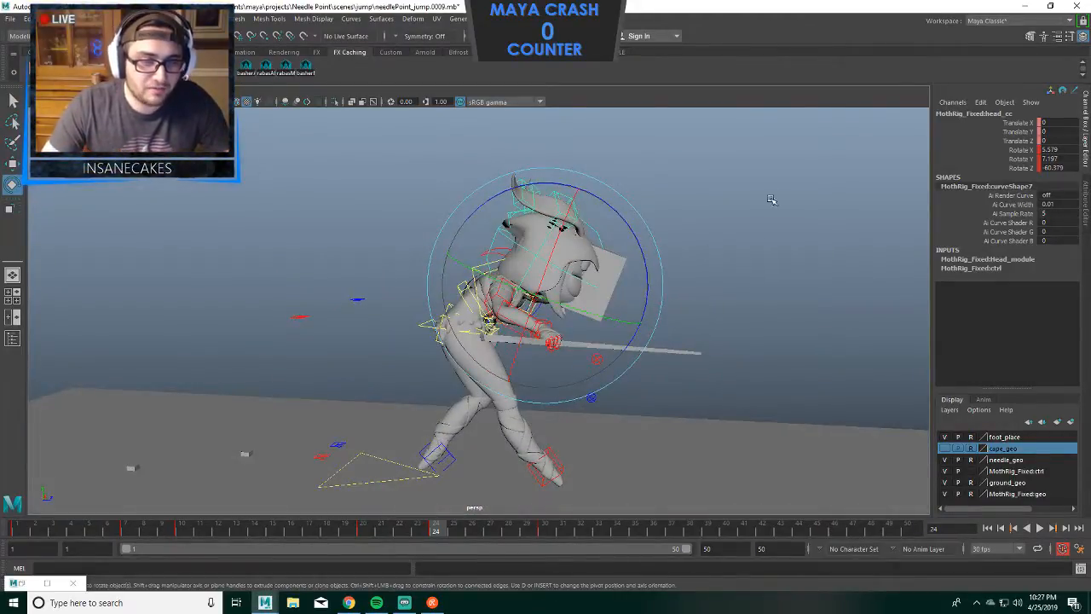
Rotate the spine1 control from the back view to about X -3.8, Y -3.7, Z 28.6.
scroll(718, 256, "up", 3)
middle_click_drag(625, 276, 574, 264, "alt")
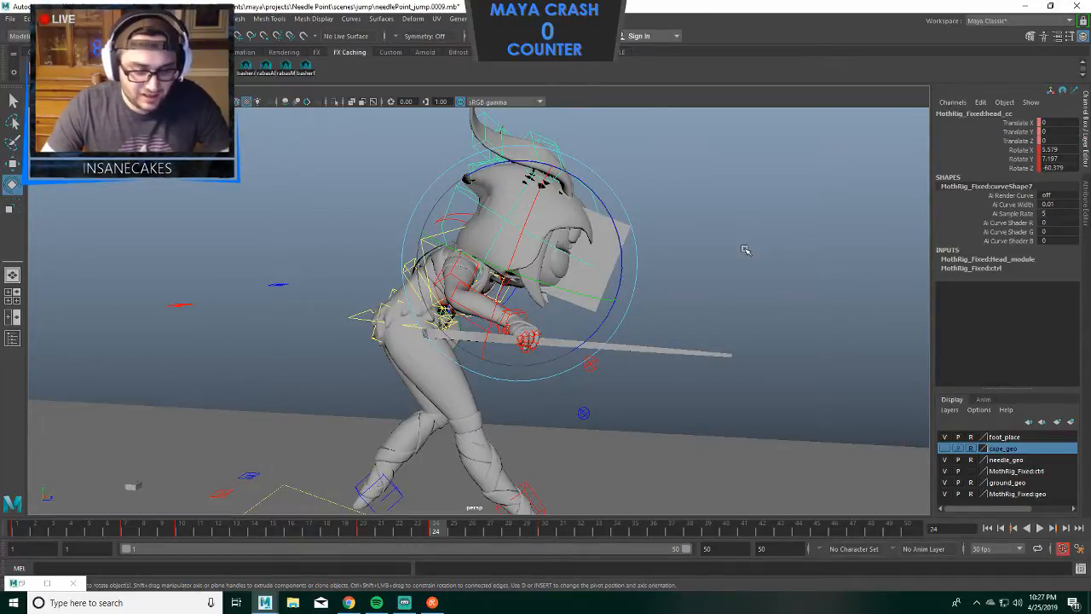
middle_click_drag(652, 236, 795, 262, "alt")
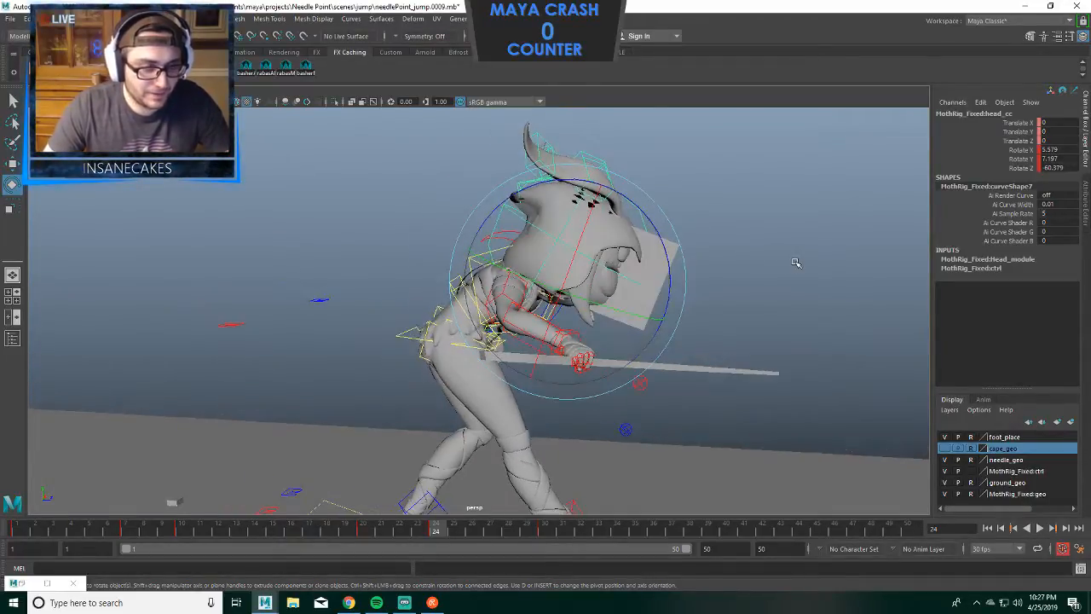
left_click_drag(800, 262, 894, 294, "alt")
left_click(894, 294)
left_click(435, 329)
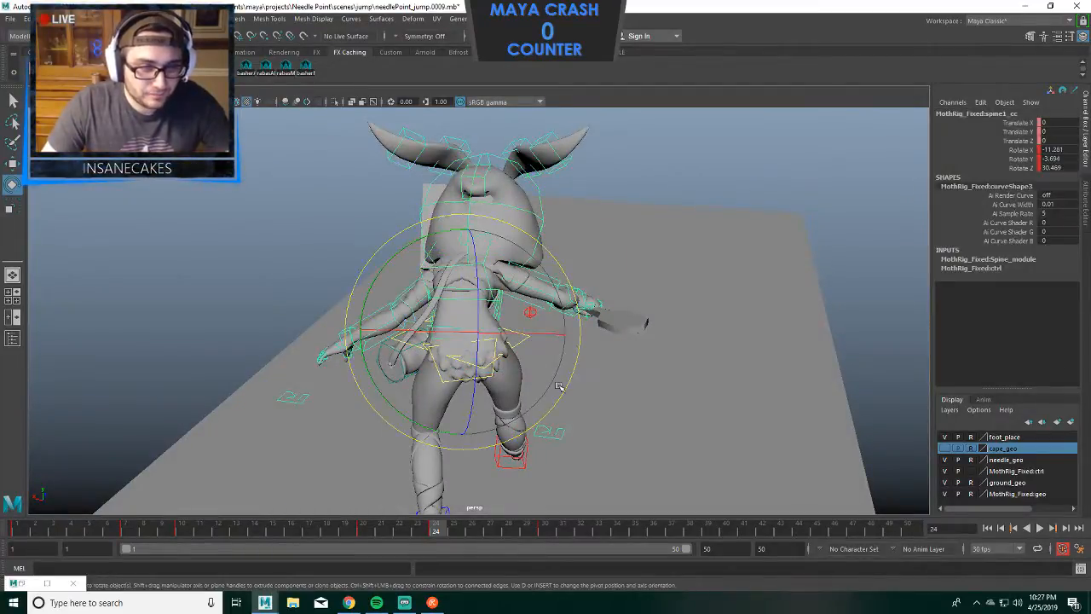
left_click_drag(529, 395, 534, 390)
Tilt the spine1 control slightly farther forward, working from the character's side view.
left_click_drag(691, 265, 494, 208, "alt")
left_click(432, 326)
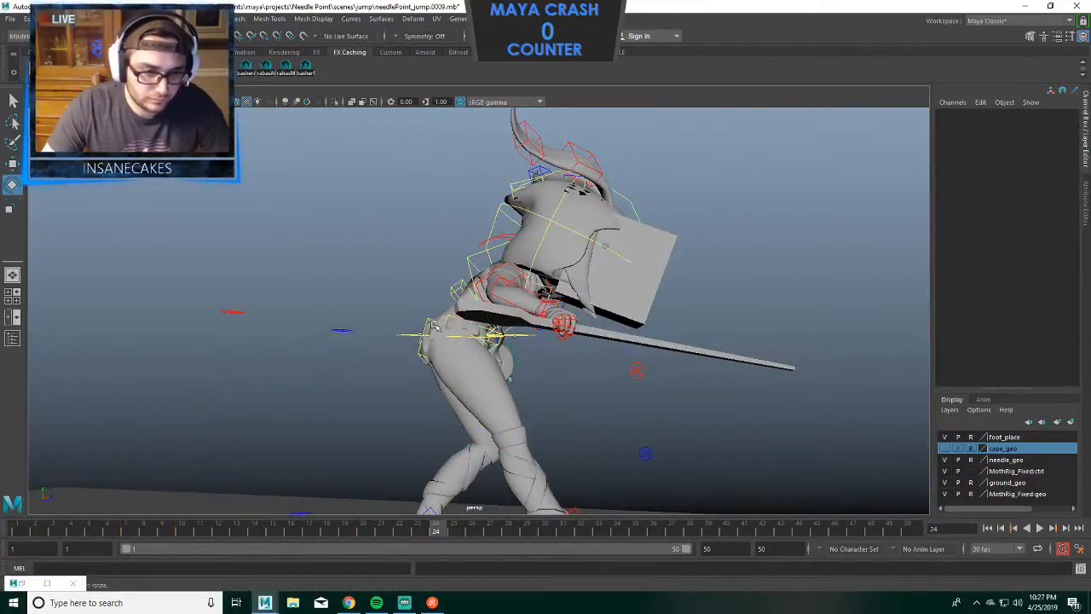
left_click(454, 294)
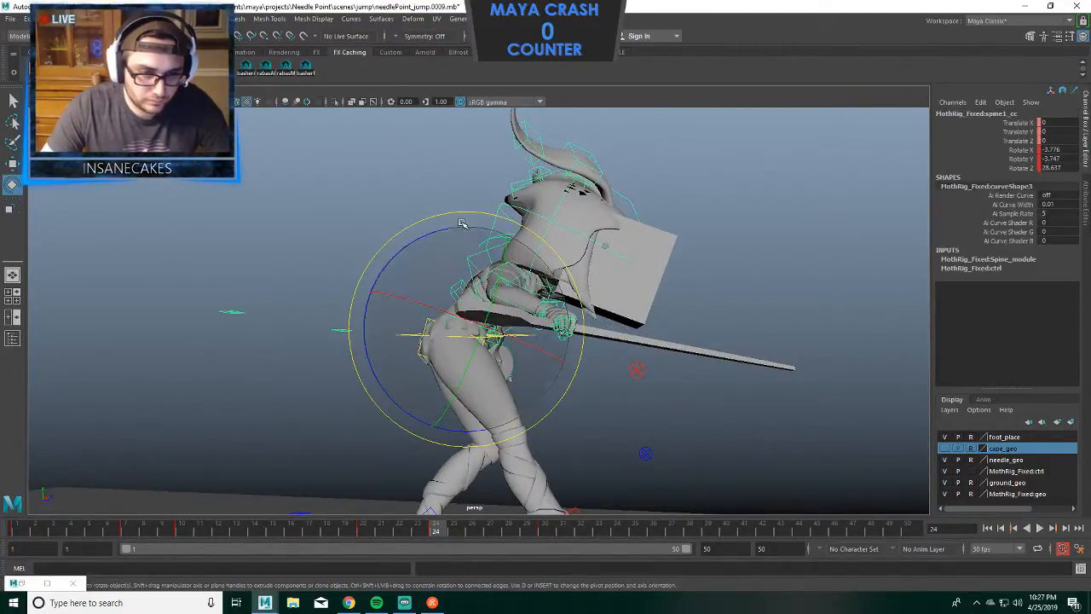
mouse_move(467, 225)
left_mouse_down()
mouse_move(485, 228)
mouse_move(472, 220)
left_mouse_up()
left_click(531, 197)
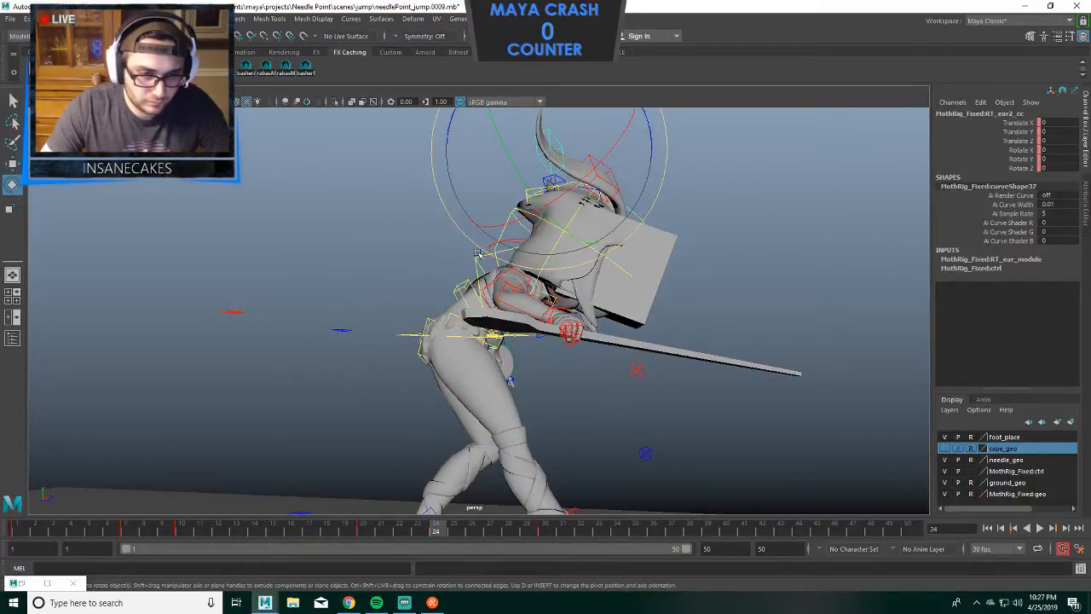
Refine the forward bend by tilting the chest and spine controls, bringing the chest to about X -14.7, Y 6.6, Z 15.5.
left_click(482, 258)
mouse_move(577, 242)
left_mouse_down()
mouse_move(584, 235)
mouse_move(583, 250)
left_mouse_up()
left_click(490, 143)
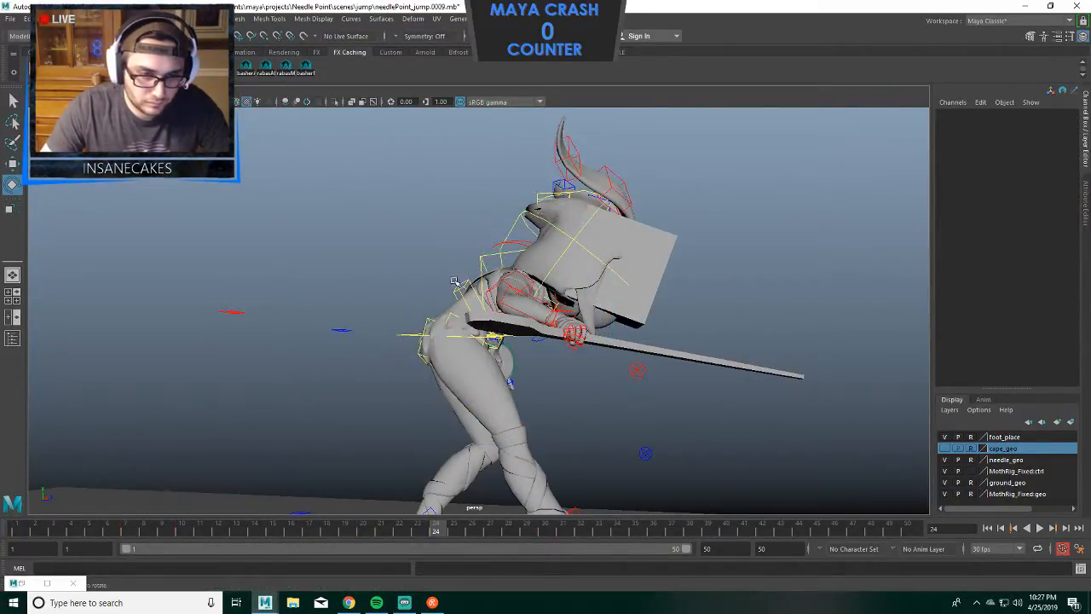
left_click(458, 287)
left_click_drag(401, 243, 397, 257)
left_click(458, 245)
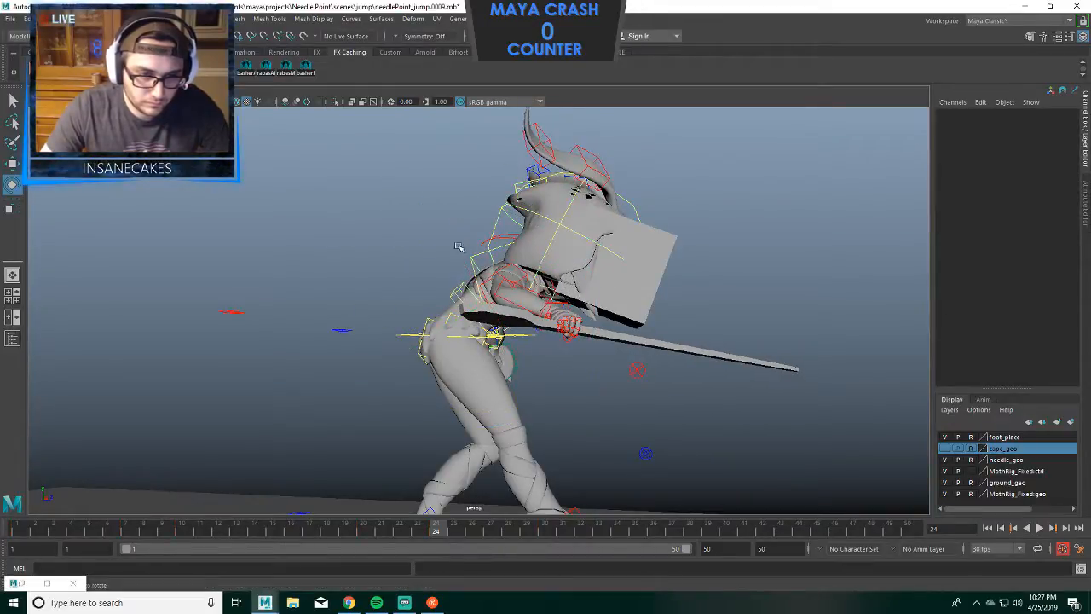
left_click(478, 256)
left_click_drag(600, 326, 580, 339)
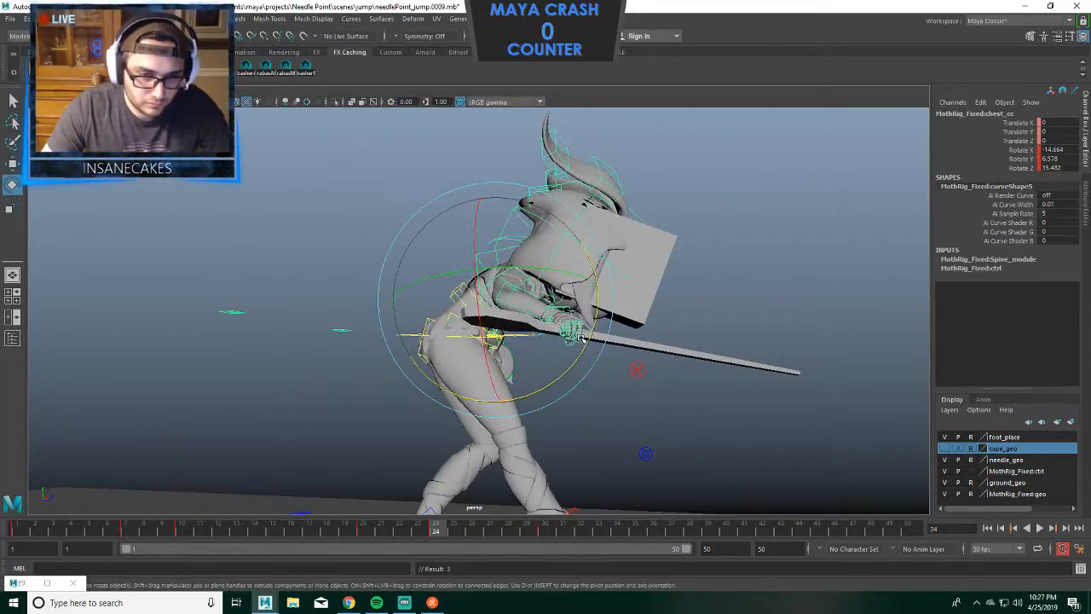
Select all of the character rig's controls and open the Graph Editor.
scroll(663, 339, "down", 6)
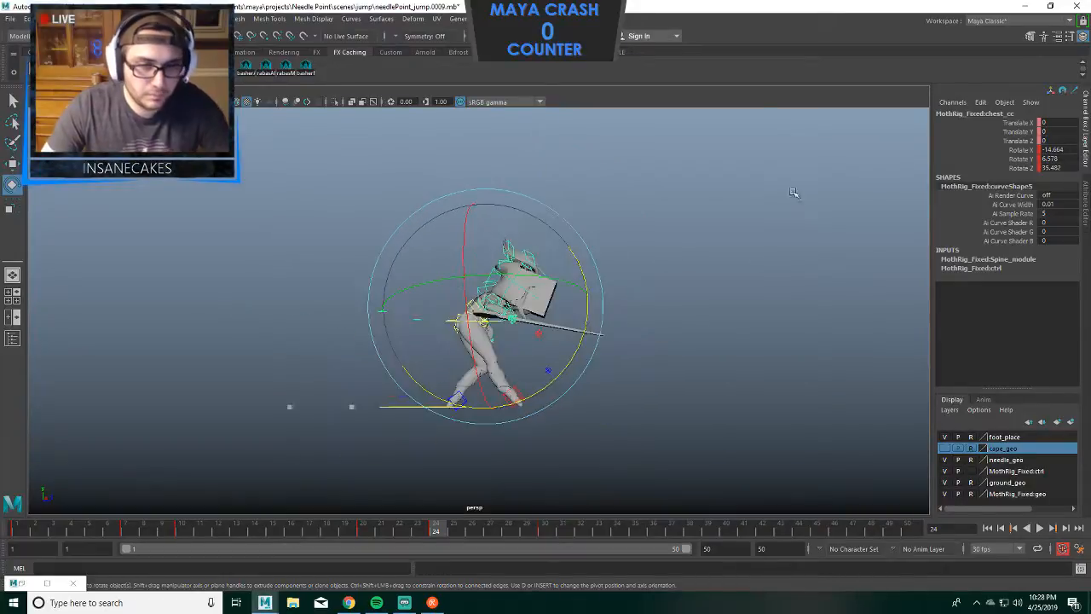
left_click_drag(784, 168, 120, 397)
left_click(796, 171)
left_click_drag(797, 171, 209, 458)
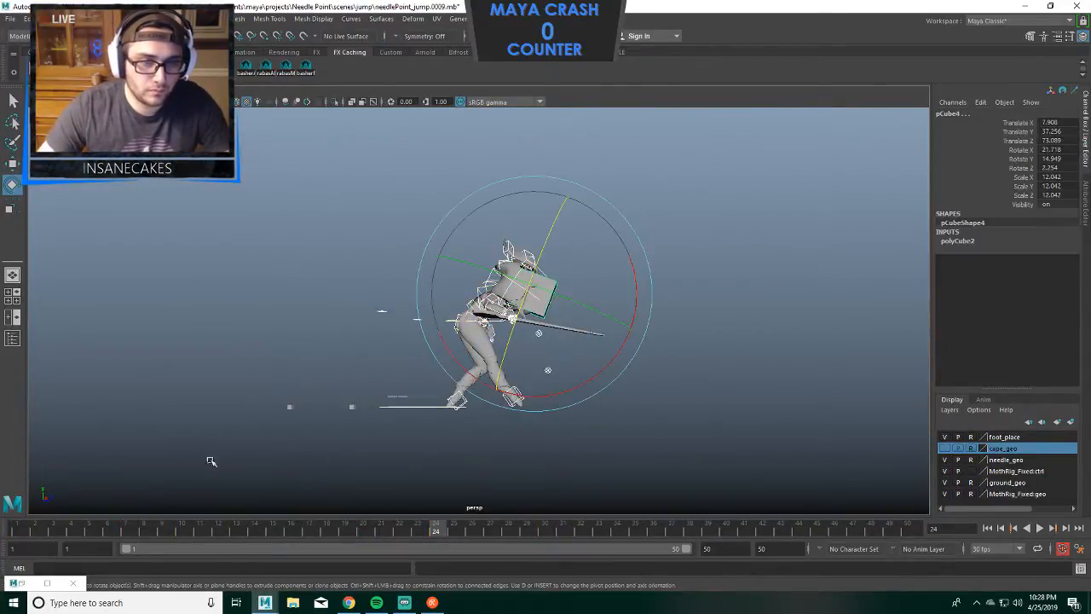
left_click(167, 18)
mouse_move(274, 92)
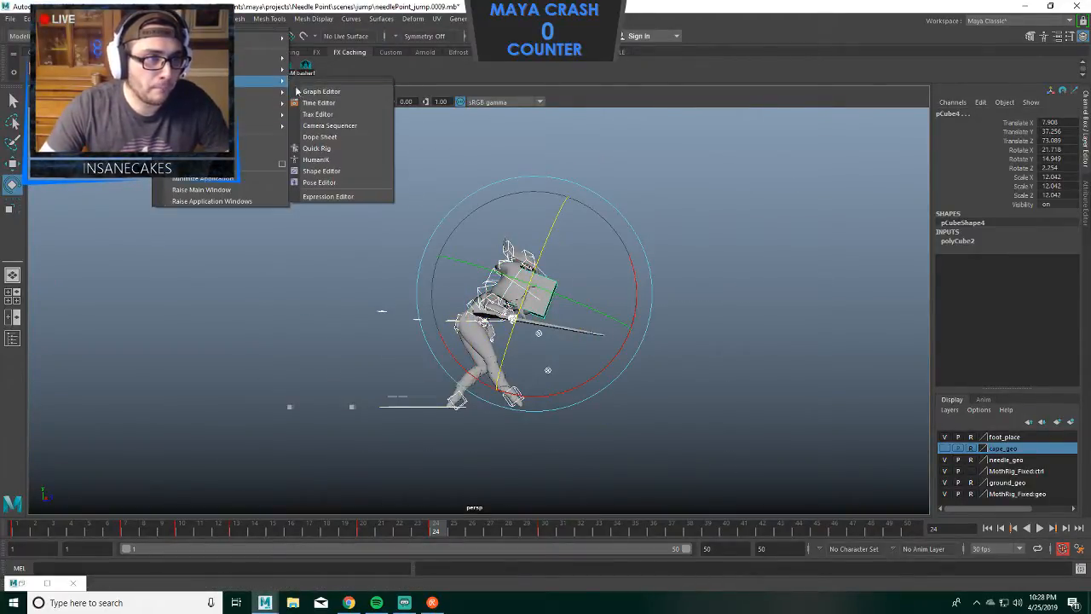
left_click(328, 95)
Set the keys of all animation curves to stepped tangents and minimise the Graph Editor.
left_click_drag(779, 292, 823, 300)
left_click_drag(792, 181, 248, 305)
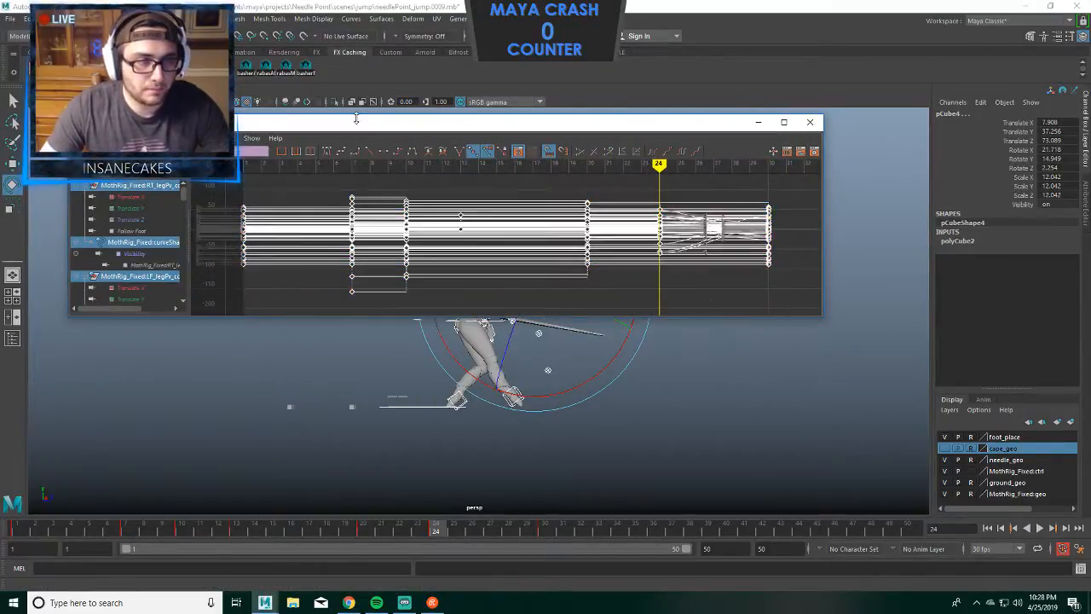
left_click(401, 151)
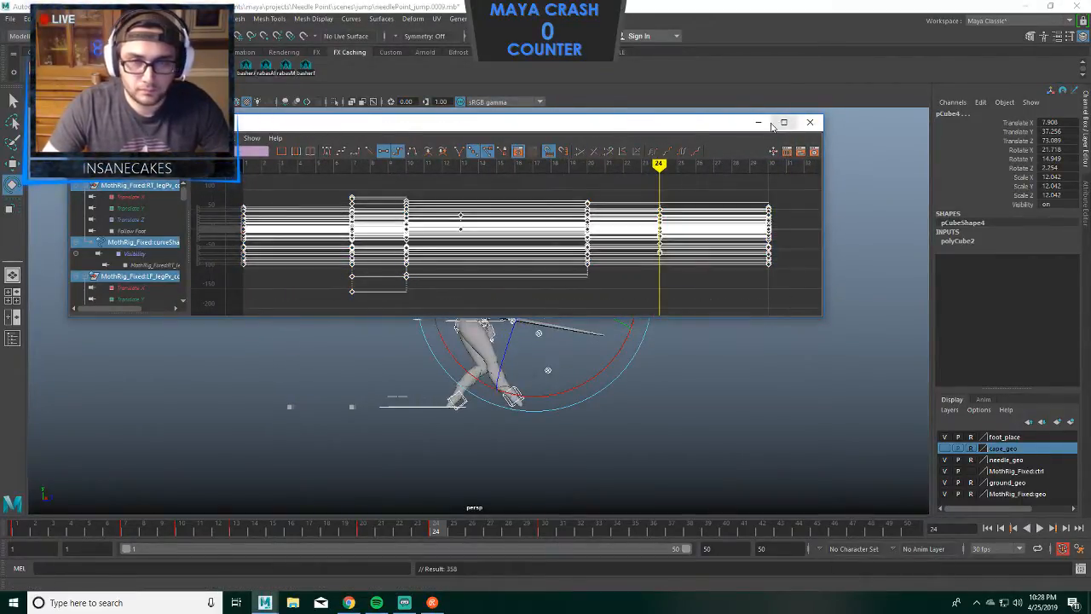
left_click(761, 123)
Delete the helper cube pCube4 that covers the front of the character's head.
scroll(591, 231, "up", 5)
left_click(760, 189)
left_click(612, 256)
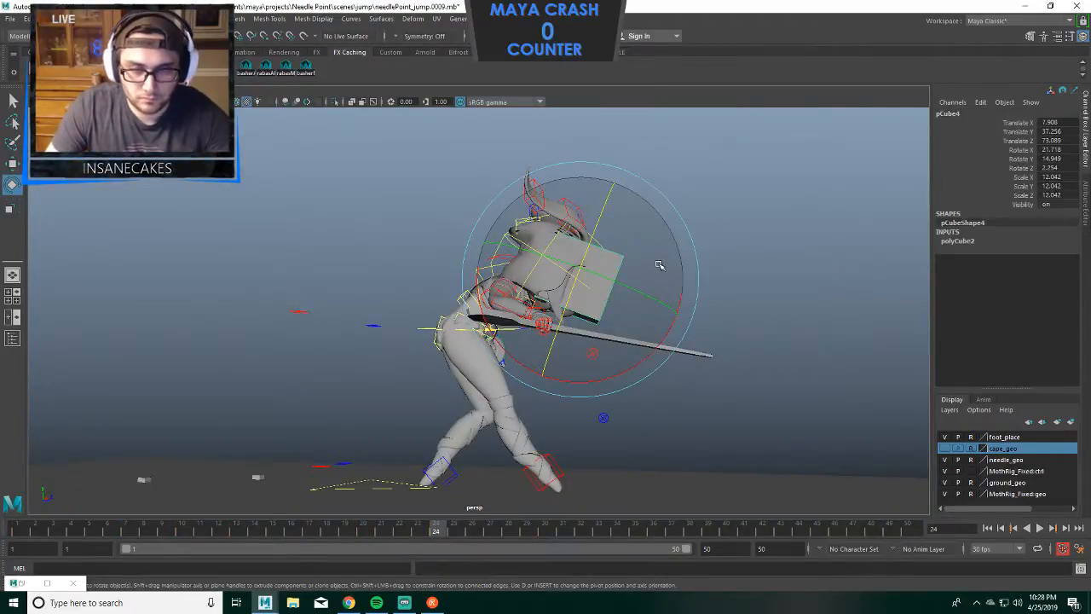
key("Delete")
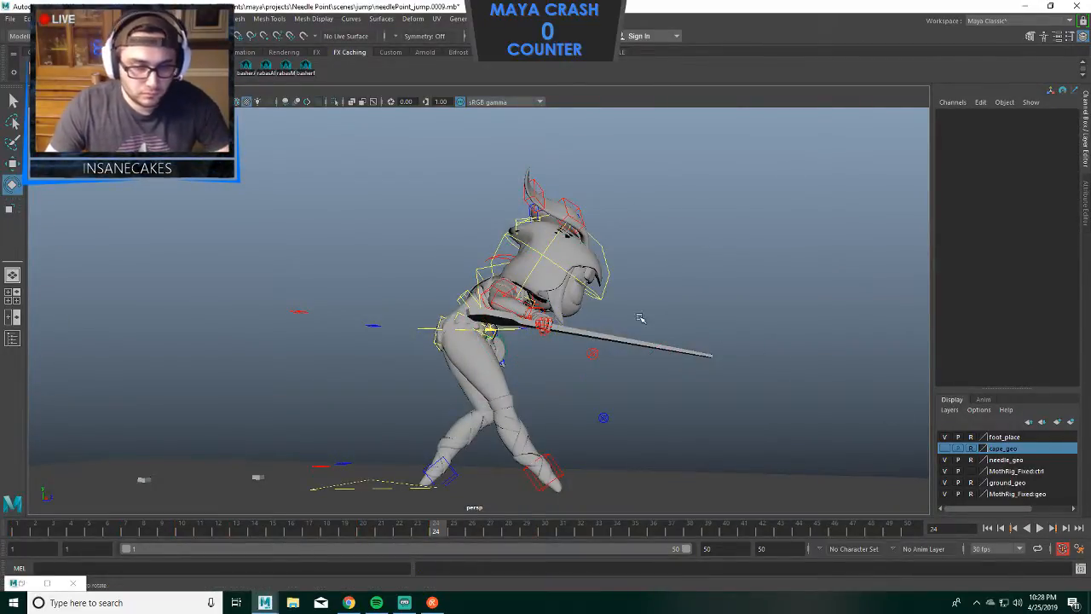
Select the character's COG control, jump to frame 50 and play back the stepped jump animation.
left_click(509, 332)
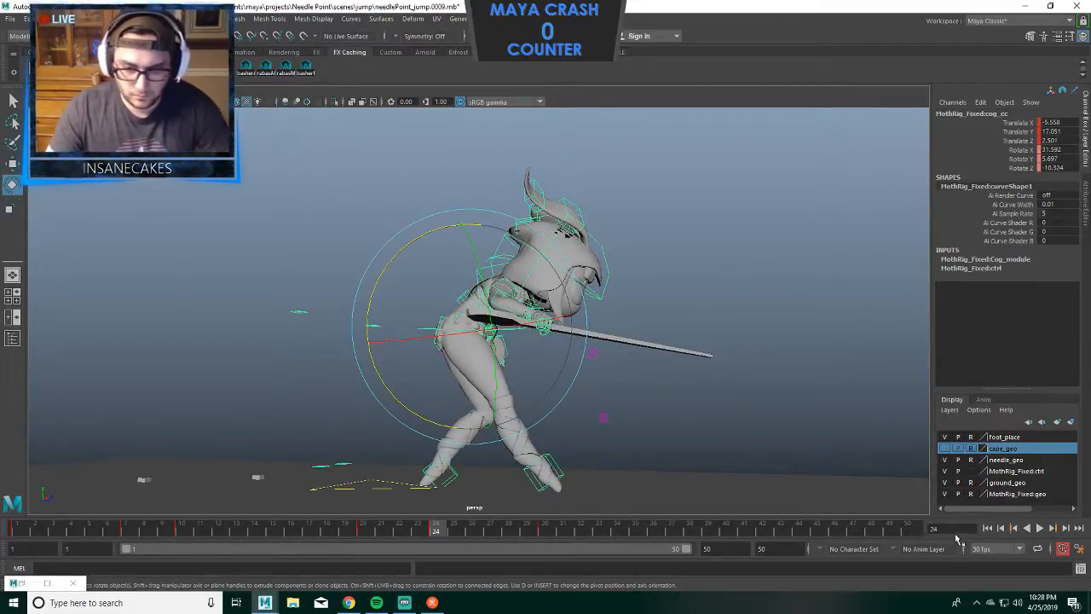
left_click(909, 530)
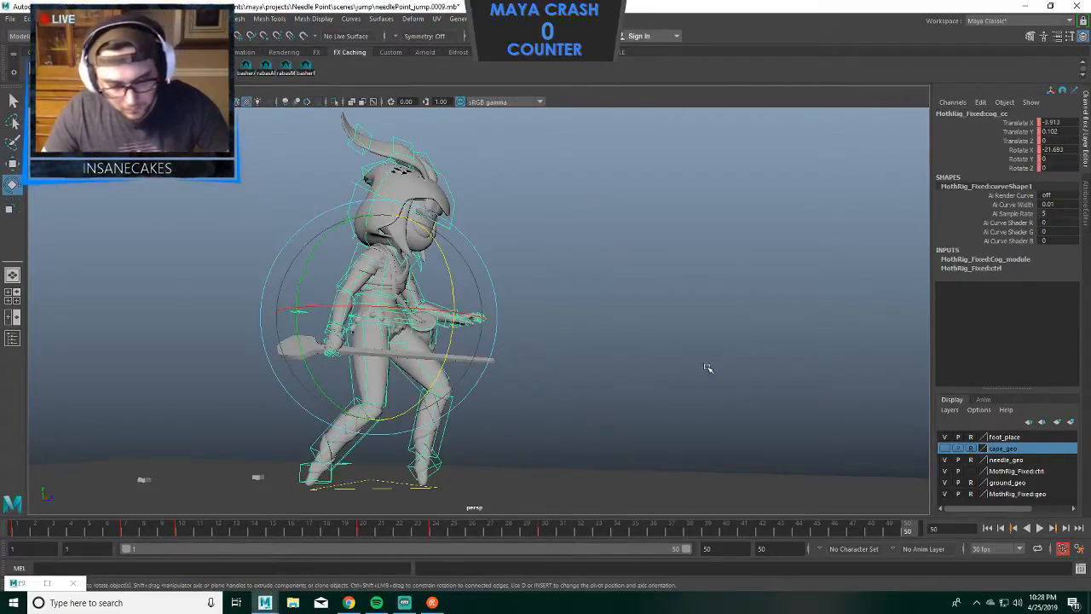
key("alt+v")
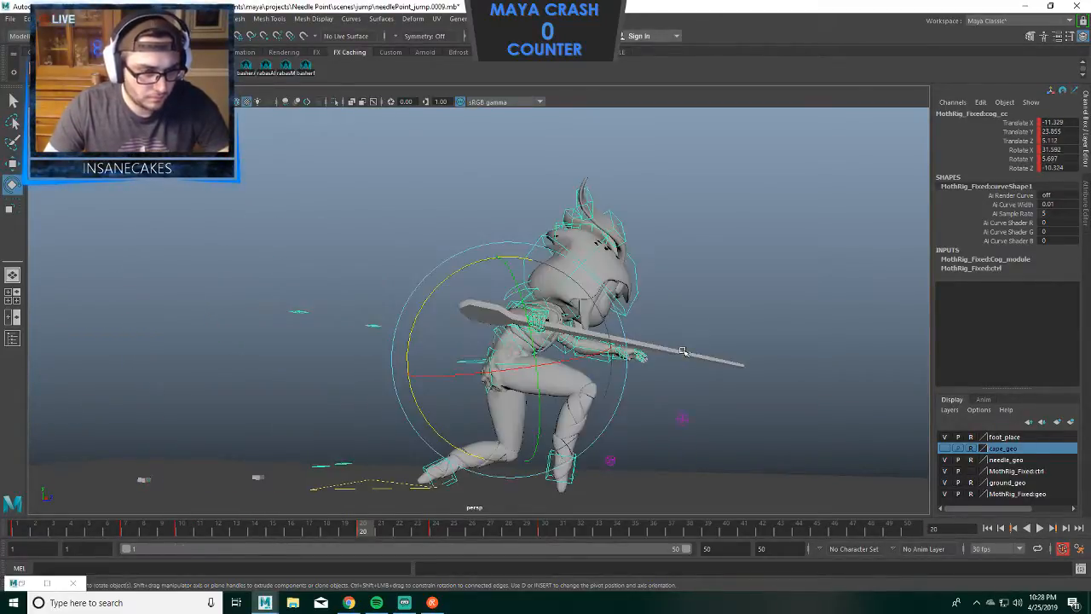
key("alt+v")
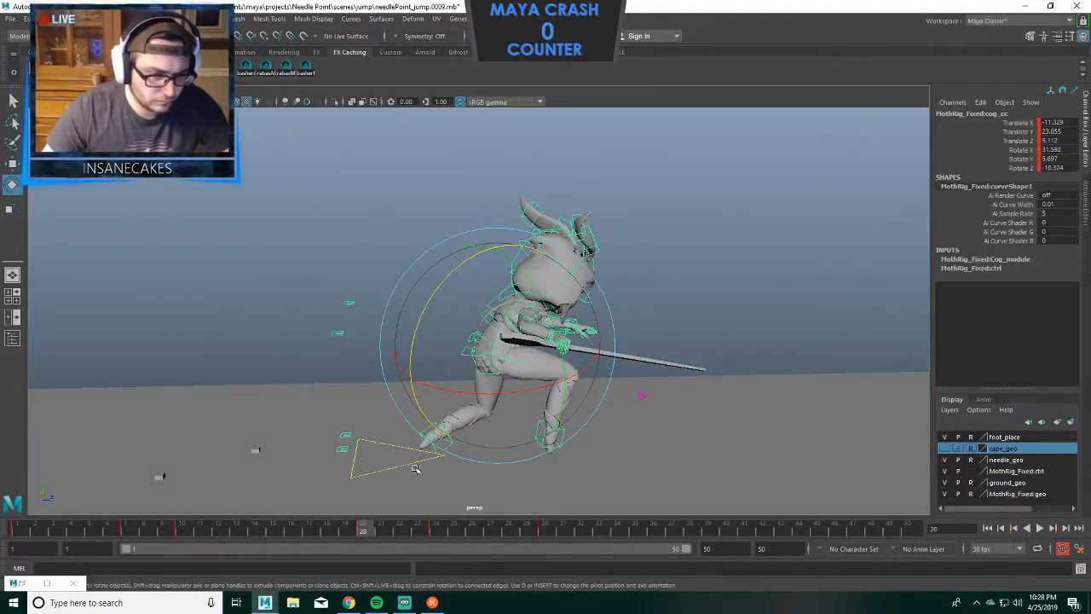
Select the root control and step back and forth through its keyed frames to examine when the root travels forward.
left_click(427, 491)
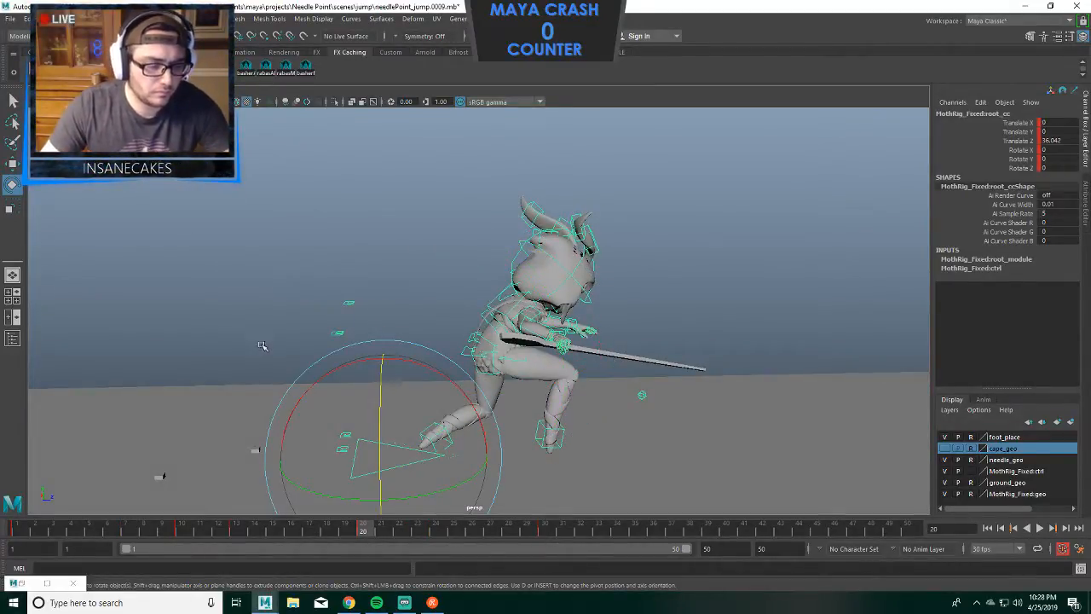
key("comma")
key("comma")
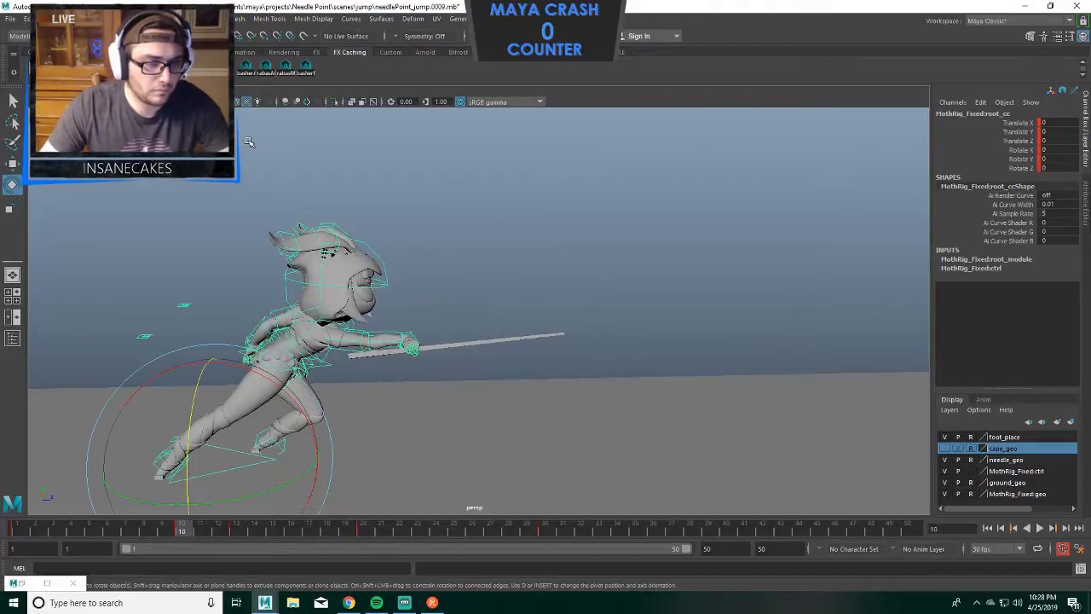
key("comma")
key("period")
key("period")
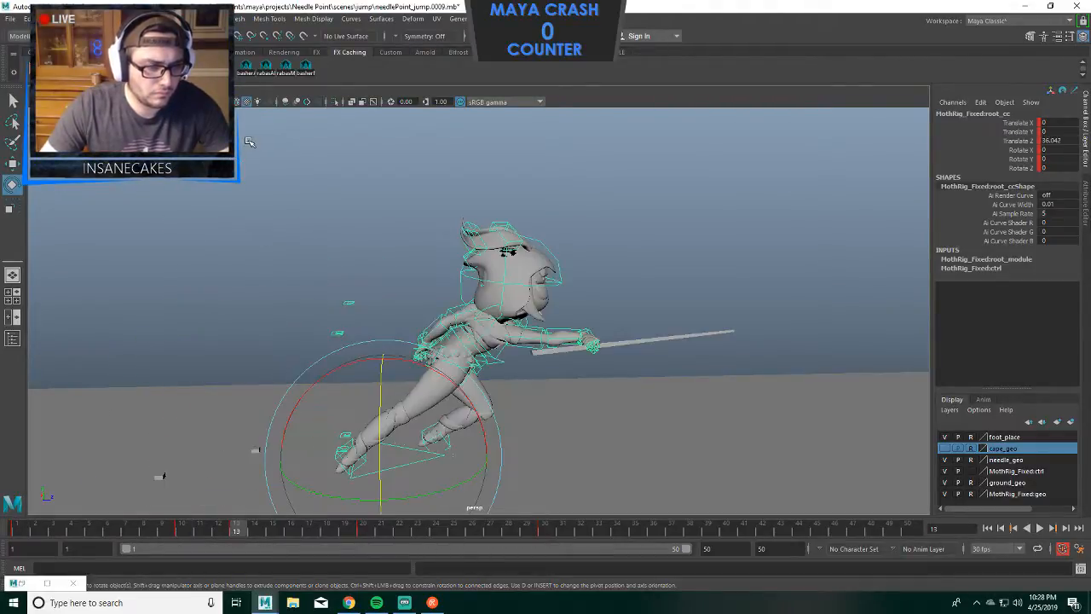
key("comma")
key("period")
key("period")
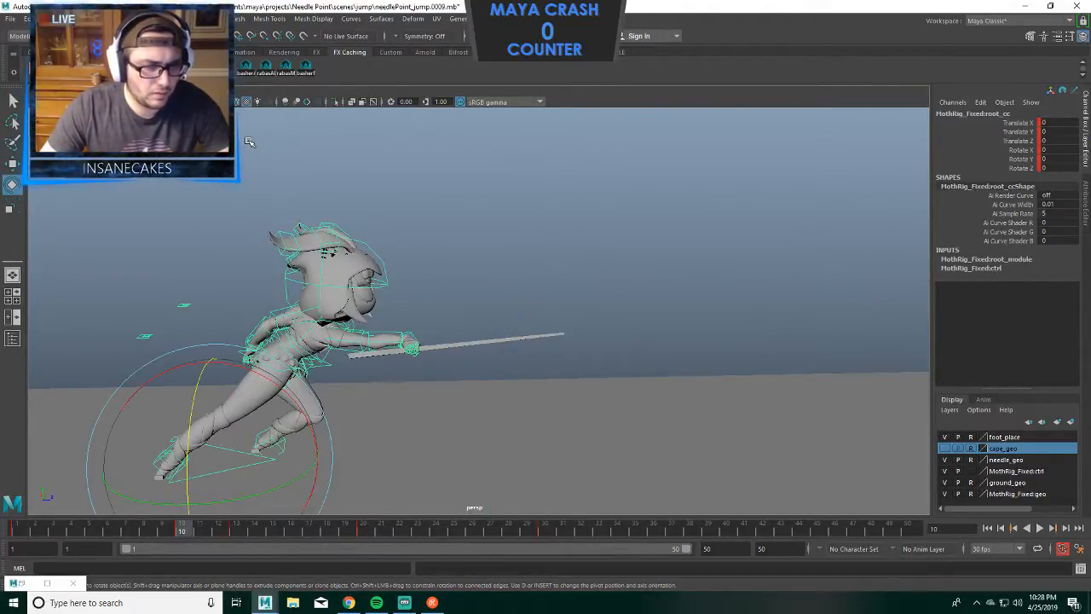
key("period")
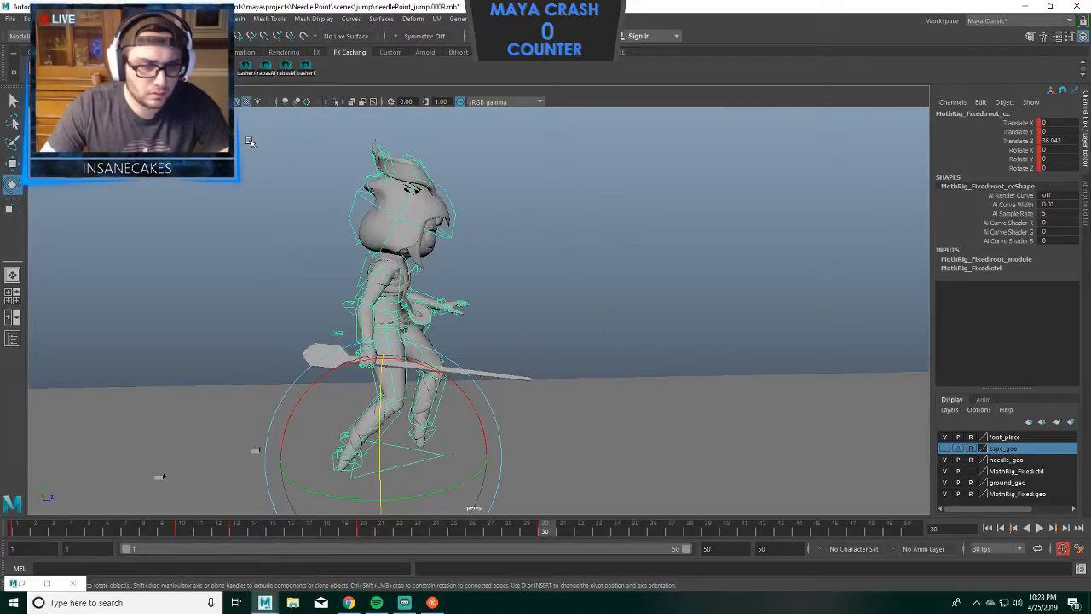
key("comma")
key("comma")
key("comma")
key("comma")
key("period")
key("period")
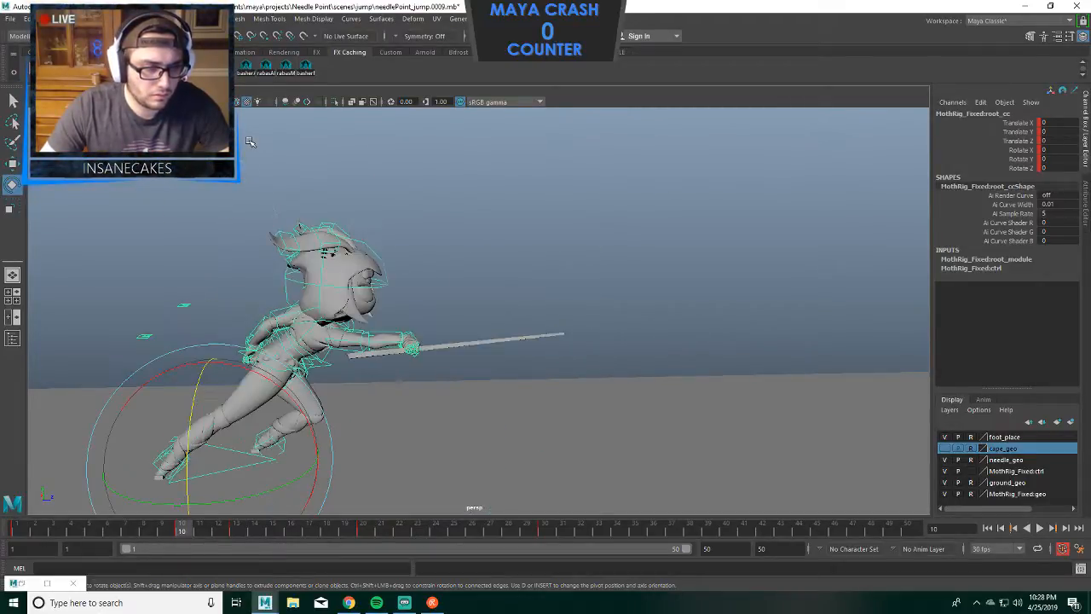
key("comma")
key("period")
key("period")
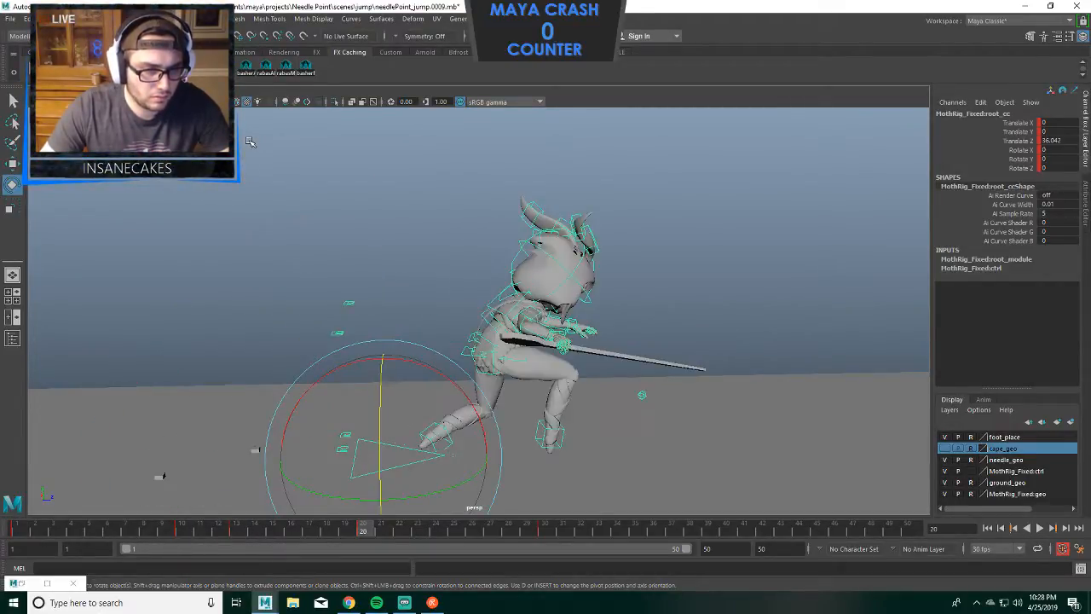
key("comma")
key("comma")
key("comma")
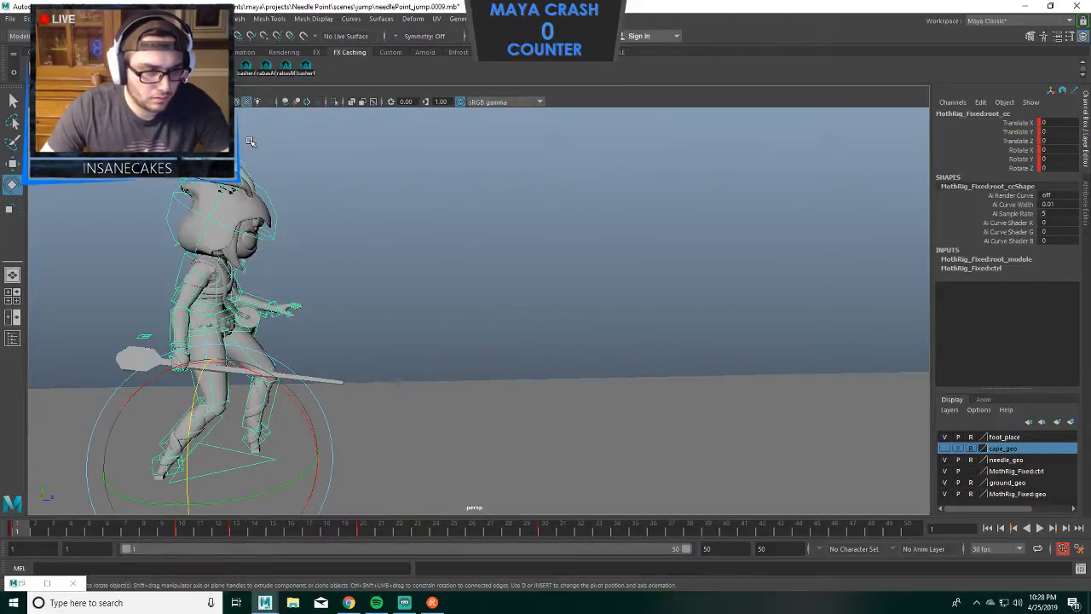
key("period")
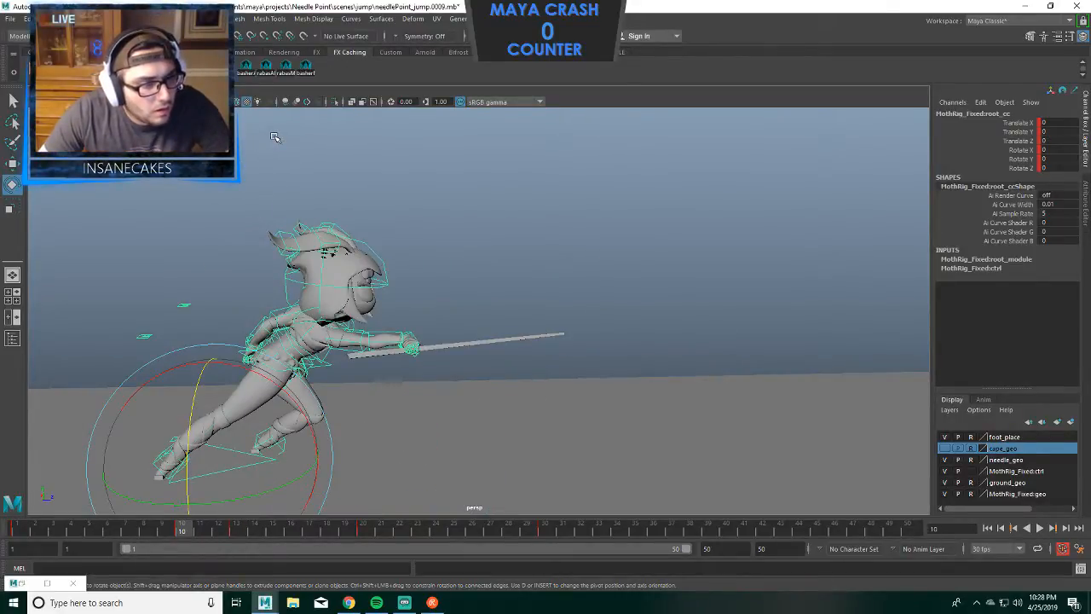
Open the Graph Editor, scrub to frame 9 and show only the root control's curves.
left_click_drag(566, 141, 17, 581)
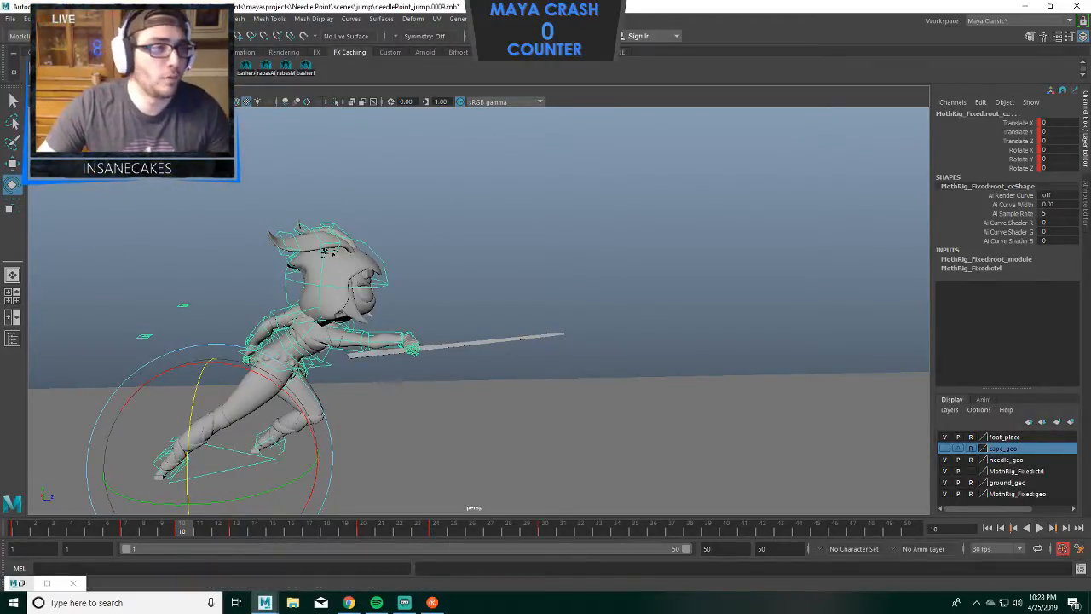
left_click(168, 19)
mouse_move(207, 81)
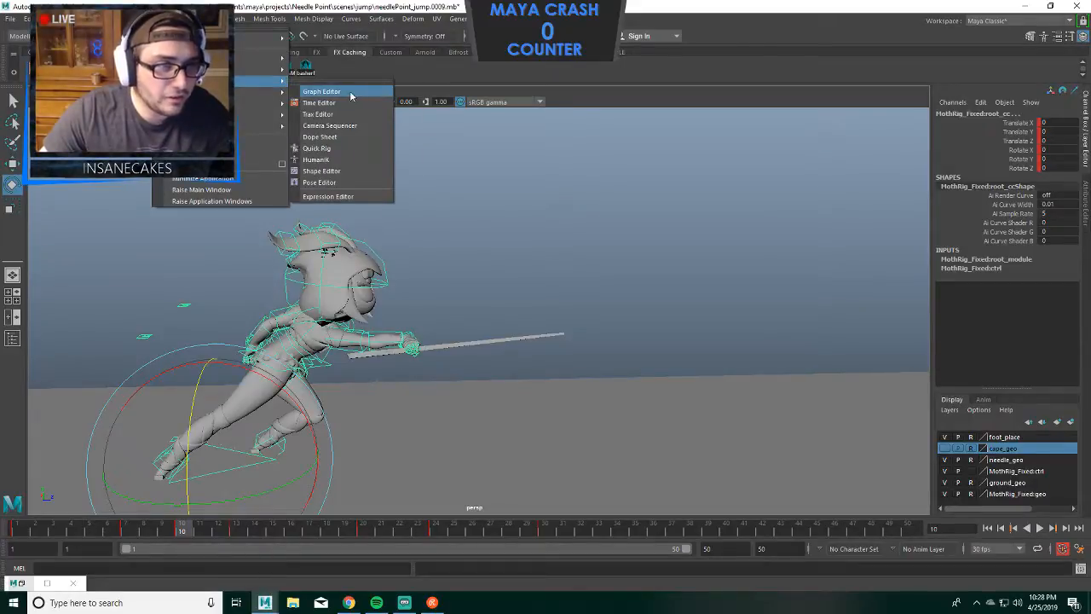
left_click(321, 91)
left_click(383, 167)
mouse_move(382, 167)
left_mouse_down()
mouse_move(356, 173)
mouse_move(408, 167)
mouse_move(385, 167)
left_mouse_up()
left_click(311, 461)
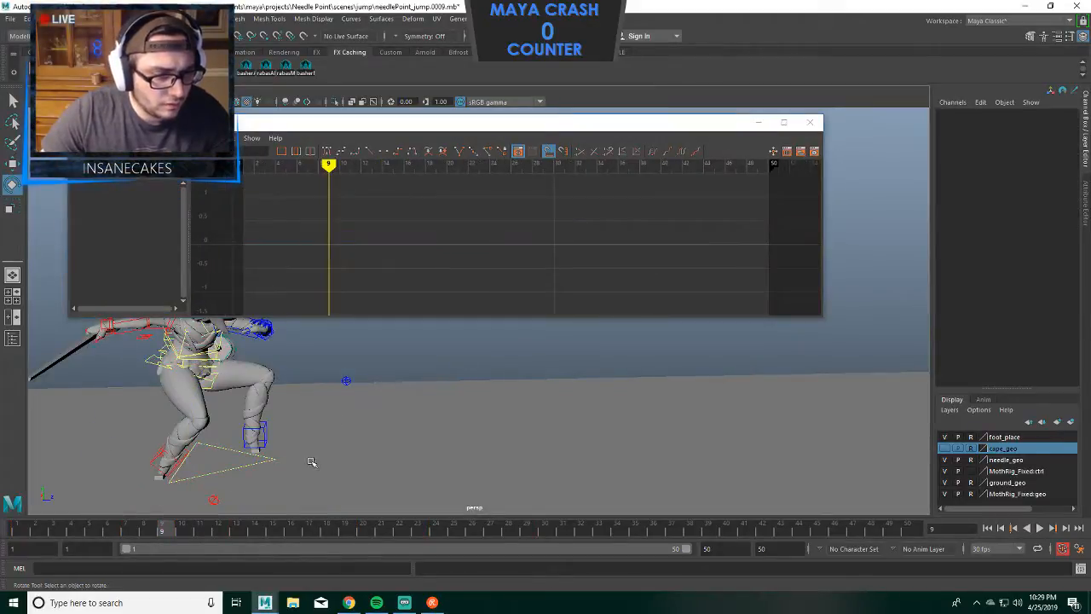
left_click(287, 461)
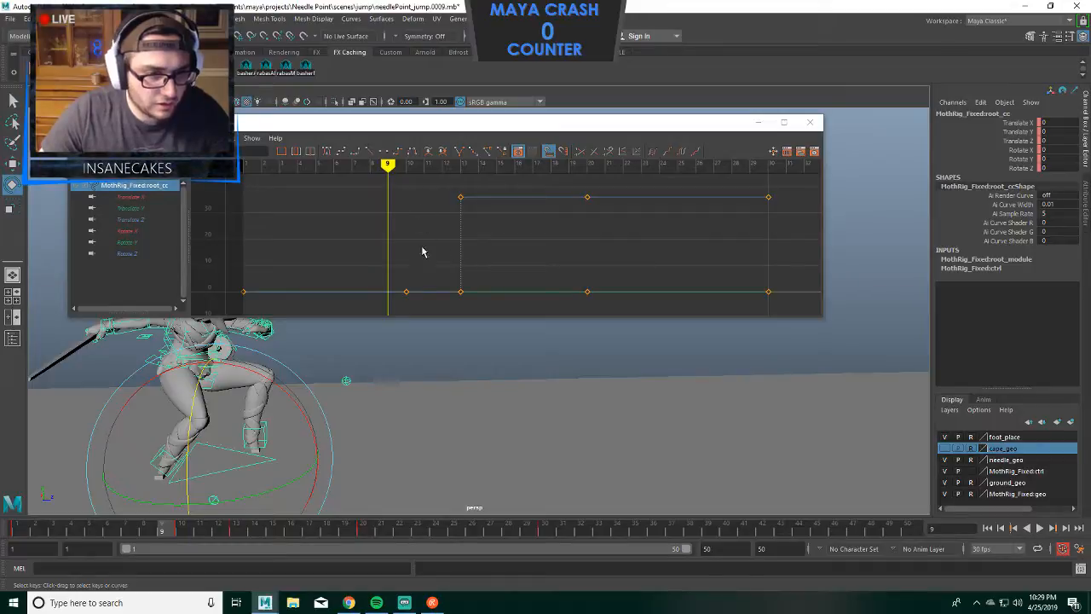
Retime the root control's keys, moving those at frame 10 to frame 7 and those at frame 13 to frame 10.
left_click_drag(423, 256, 396, 307)
middle_click_drag(431, 249, 408, 253, "shift")
mouse_move(394, 157)
left_mouse_down()
mouse_move(480, 167)
mouse_move(335, 186)
mouse_move(347, 196)
left_mouse_up()
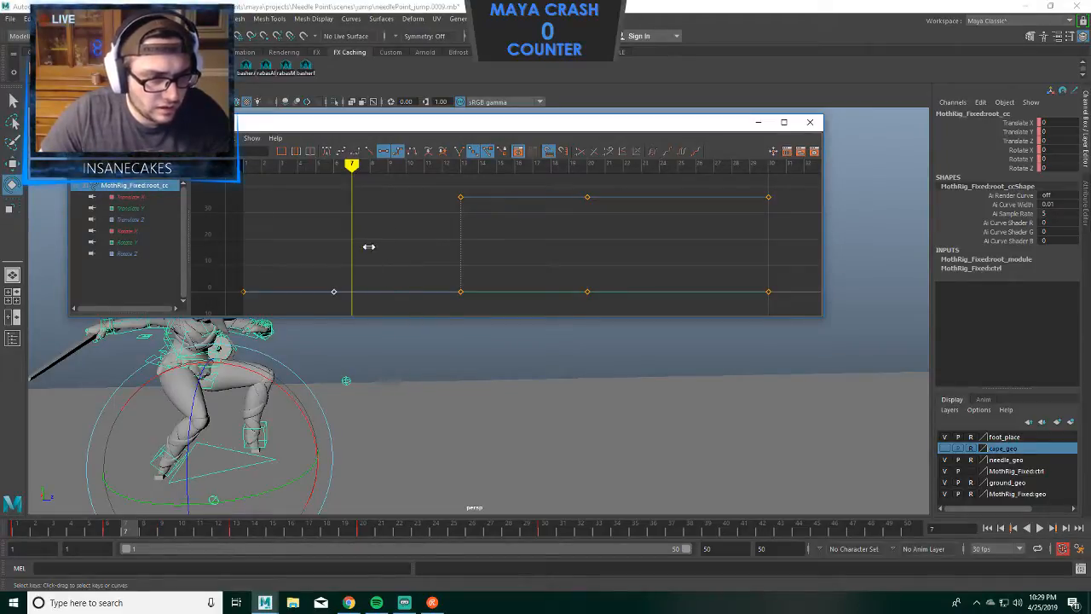
mouse_move(355, 167)
left_mouse_down()
mouse_move(424, 175)
mouse_move(389, 183)
mouse_move(405, 179)
left_mouse_up()
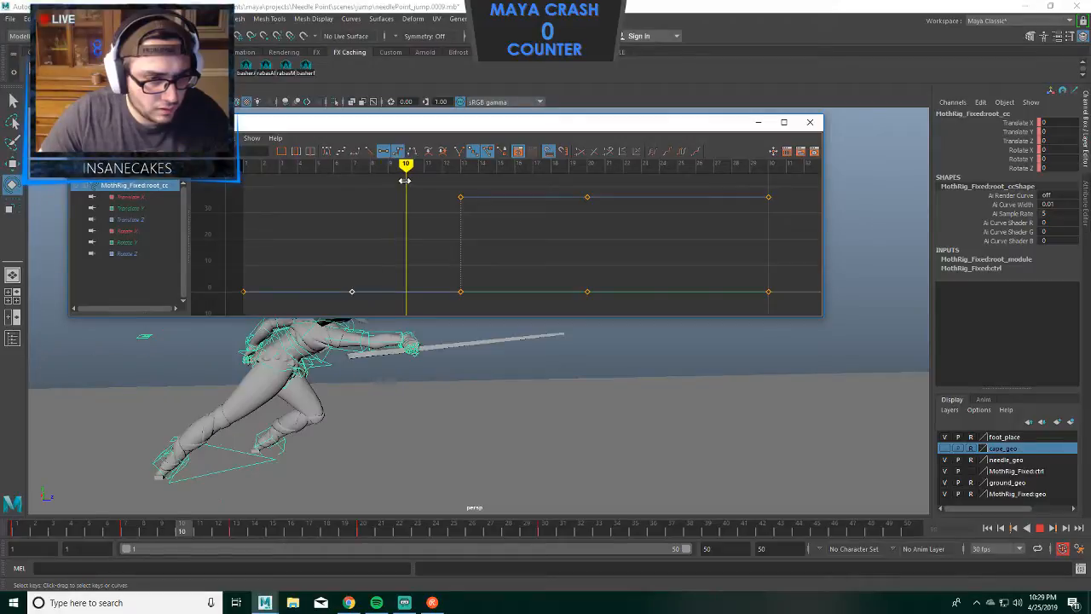
left_click_drag(475, 183, 448, 301)
middle_click_drag(502, 259, 454, 258, "shift")
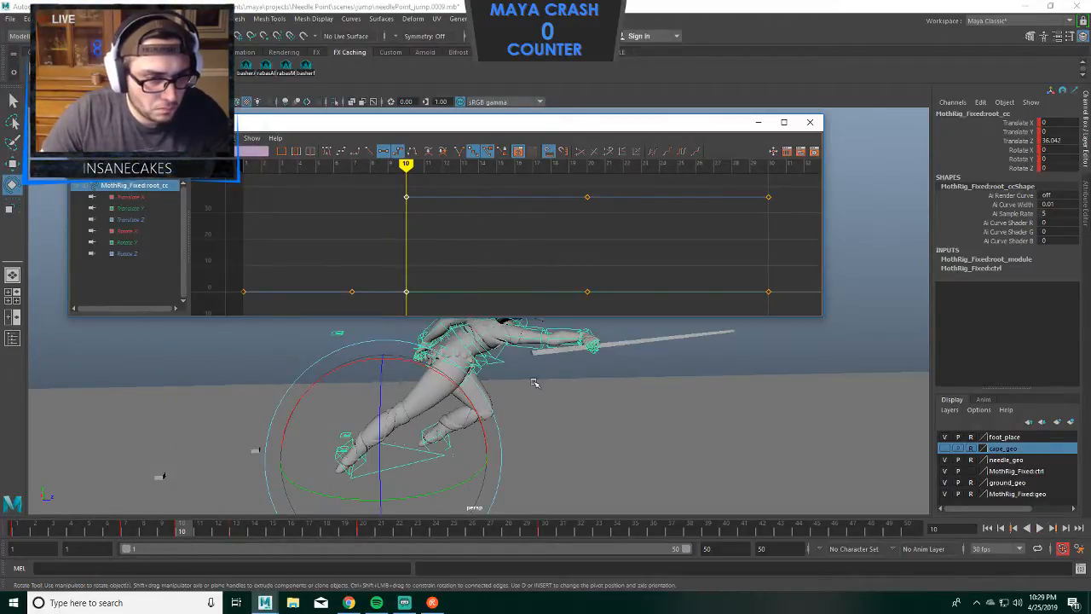
Compare the key timing of the COG, root and right leg IK controls around frames 10 and 20.
left_click(615, 377)
scroll(628, 374, "down", 6)
middle_click_drag(508, 373, 489, 415, "alt")
scroll(481, 401, "up", 3)
left_click(482, 402)
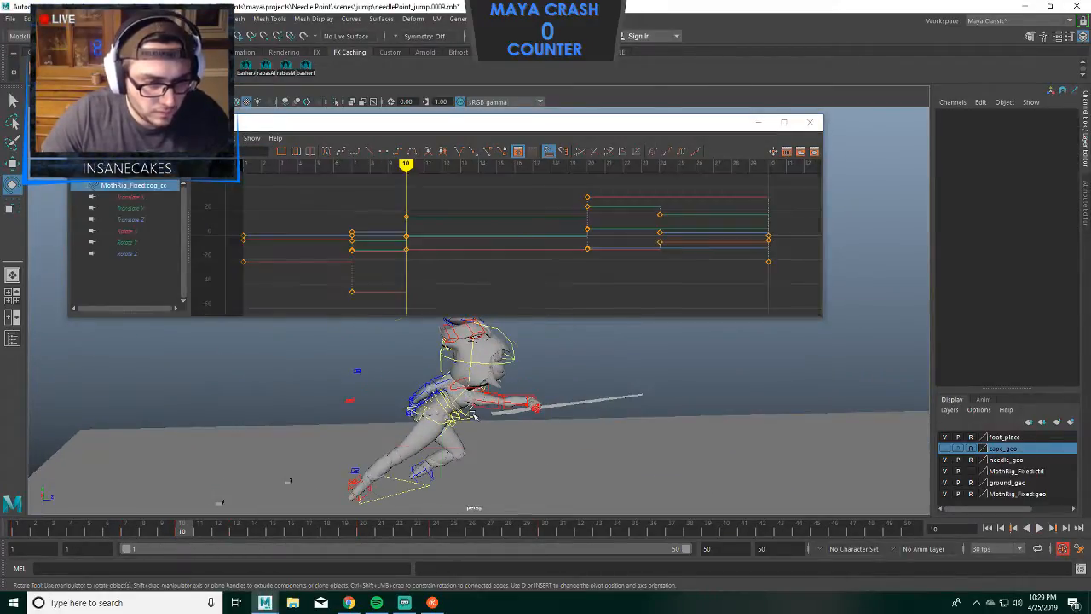
left_click(587, 167)
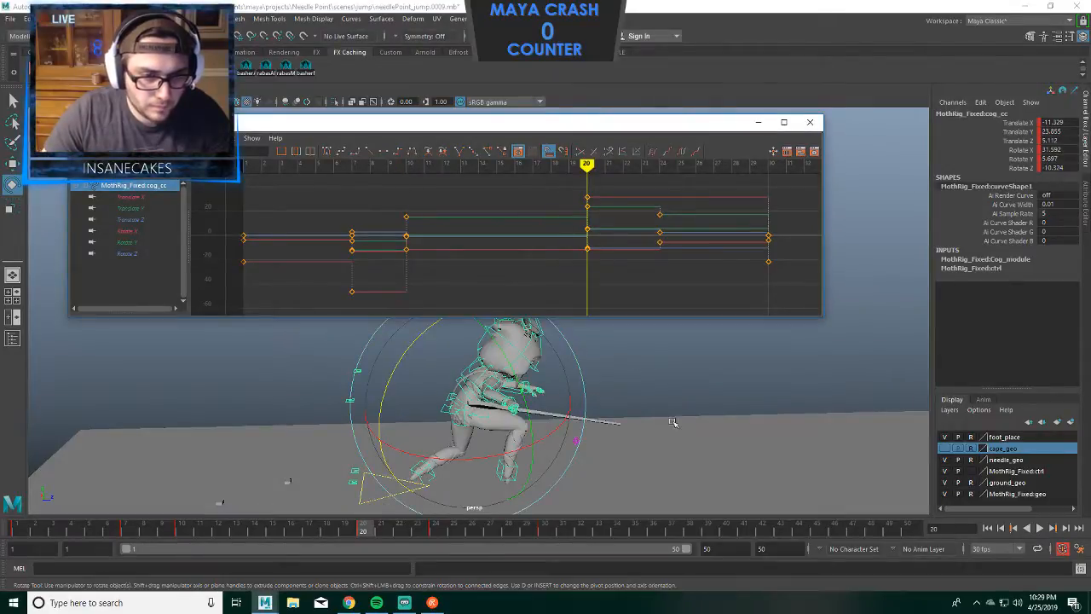
middle_click_drag(674, 421, 669, 356, "alt")
left_click(705, 378)
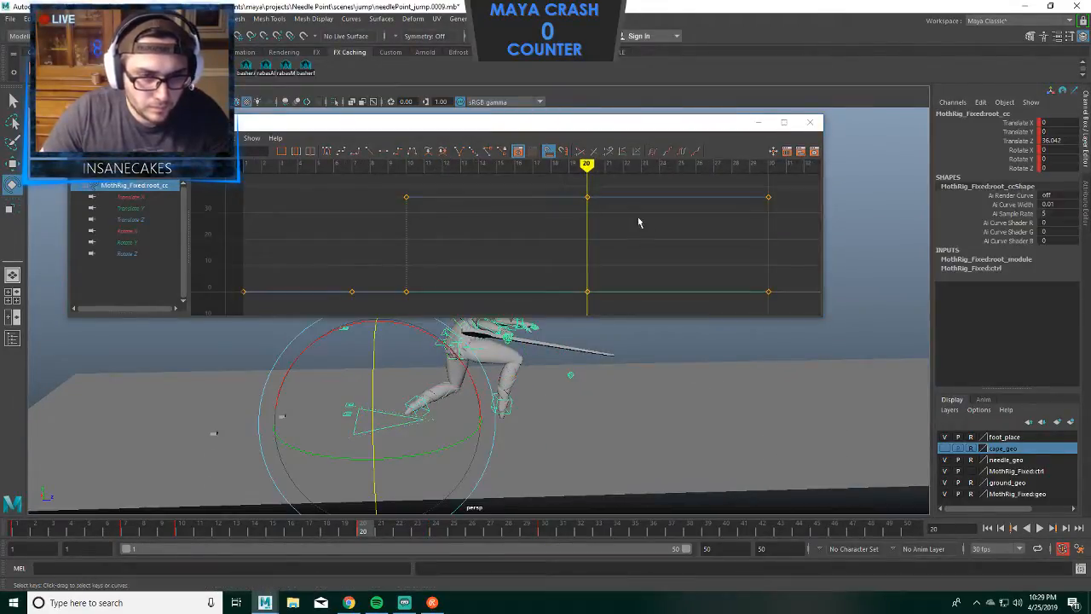
left_click(548, 413)
left_click(498, 398)
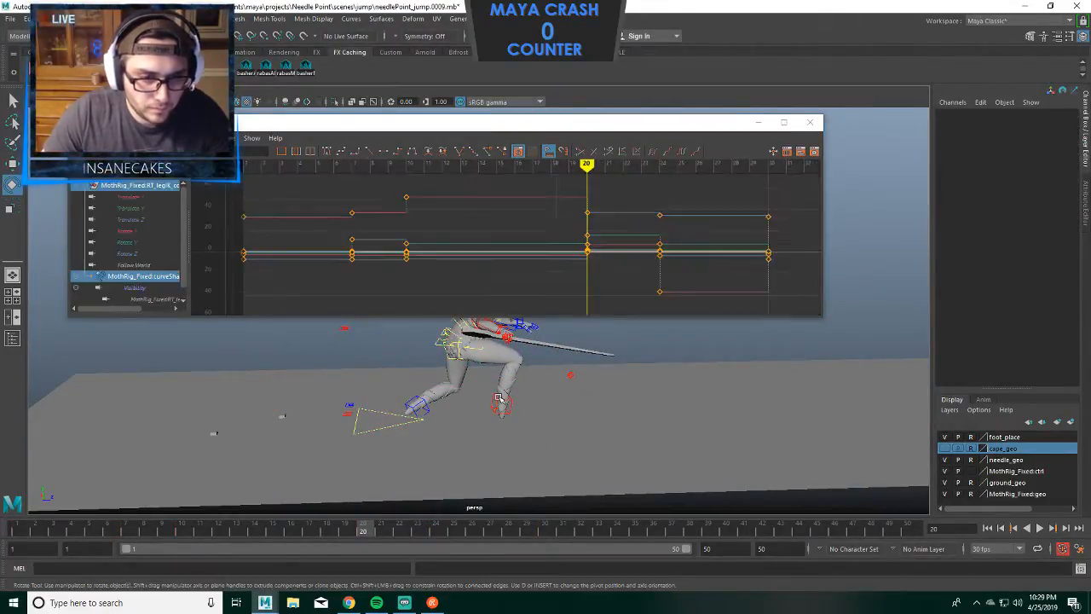
Set a key on all of the root control's channels at frame 24.
left_click(657, 163)
left_click(571, 428)
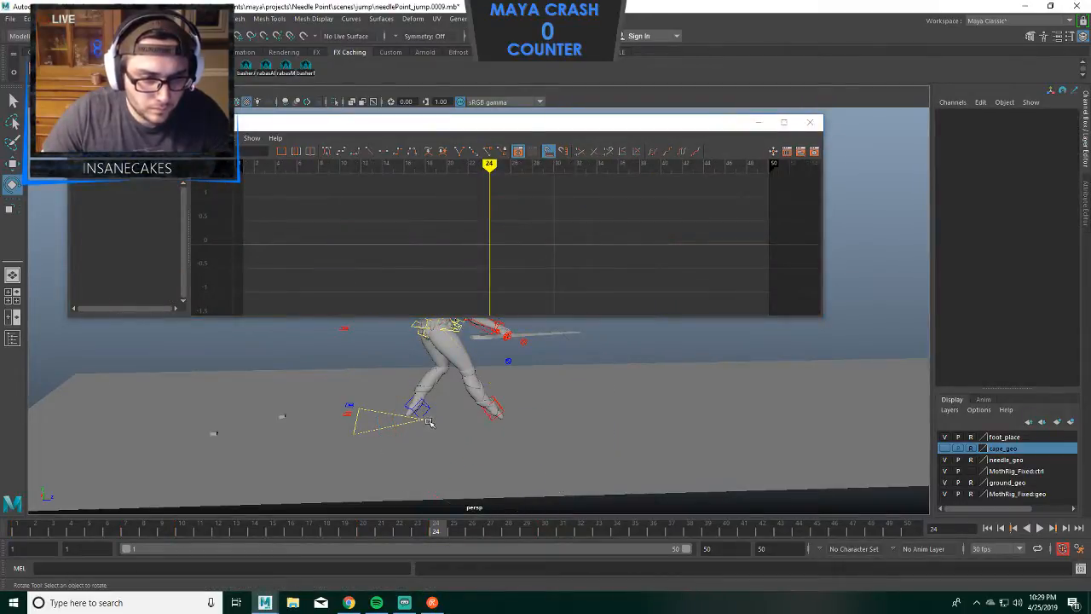
left_click(424, 417)
key("s")
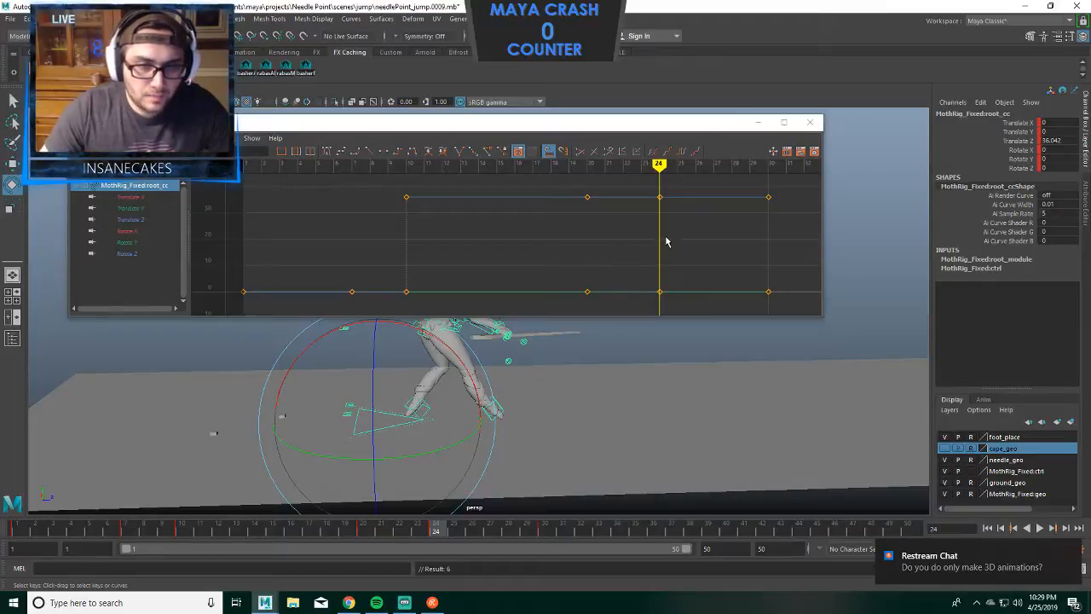
left_click(566, 411)
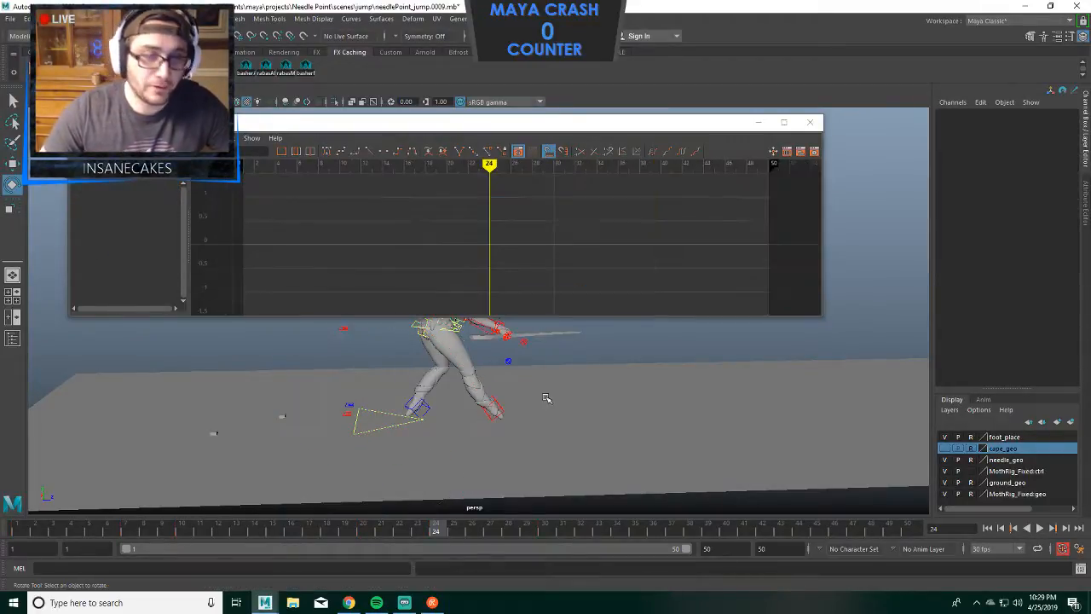
left_click(430, 421)
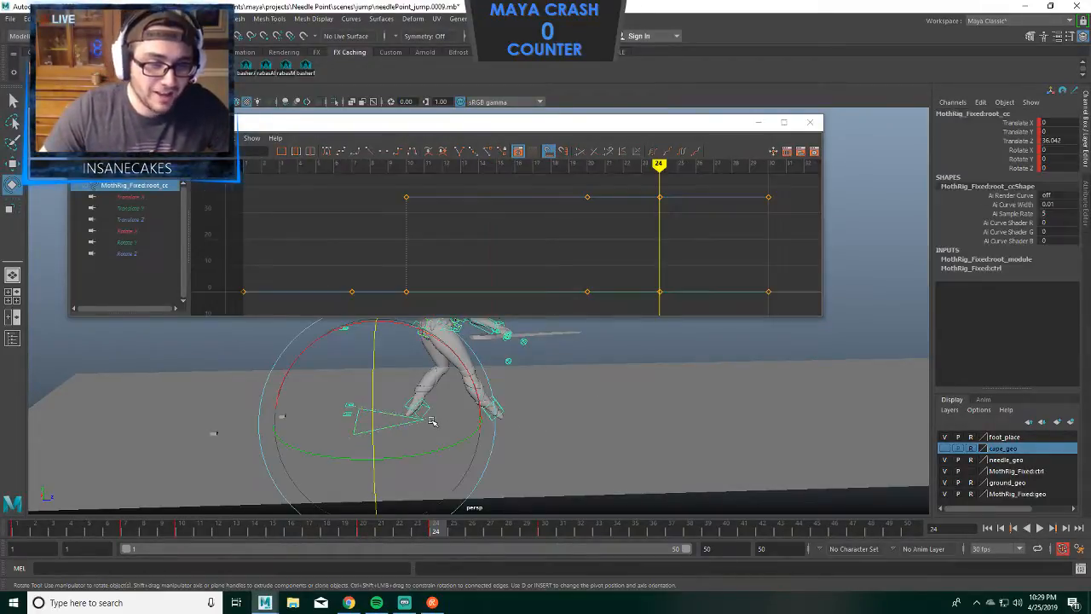
scroll(646, 391, "up", 2)
middle_click_drag(647, 391, 646, 392, "alt")
key("s")
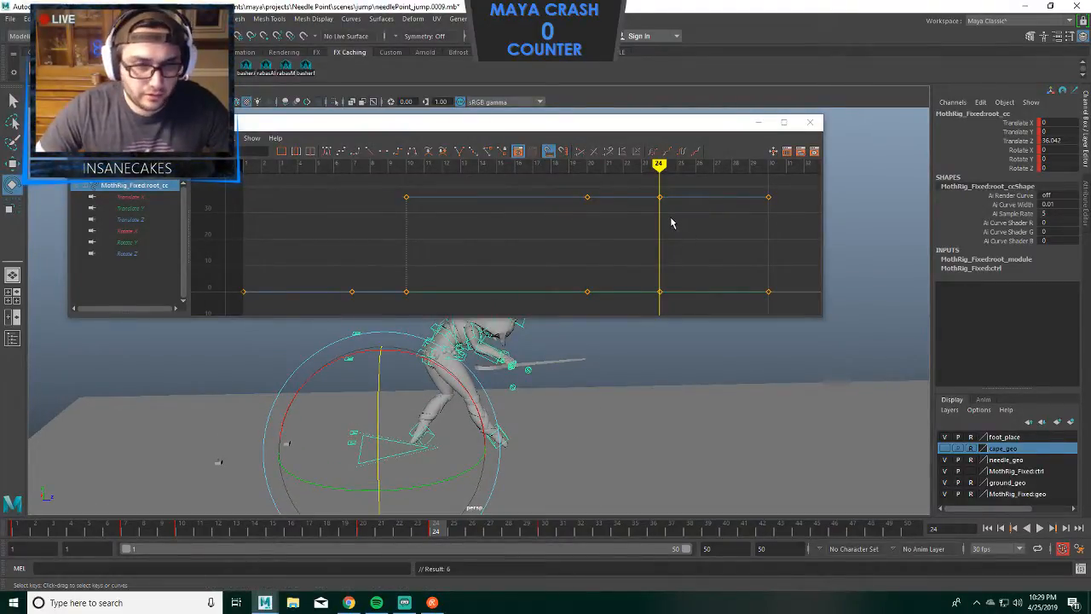
Go to frame 30, then move the Graph Editor clear of the character and reduce the window's height.
mouse_move(660, 165)
left_mouse_down()
mouse_move(574, 184)
mouse_move(774, 197)
mouse_move(768, 210)
left_mouse_up()
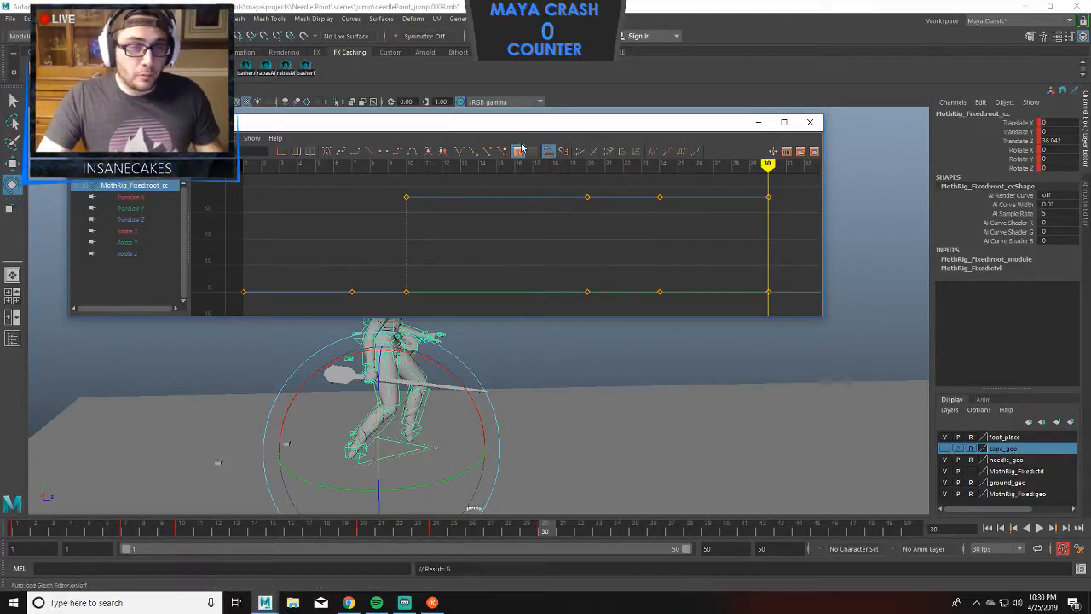
left_click_drag(522, 122, 544, 61)
middle_click_drag(575, 320, 589, 344, "alt")
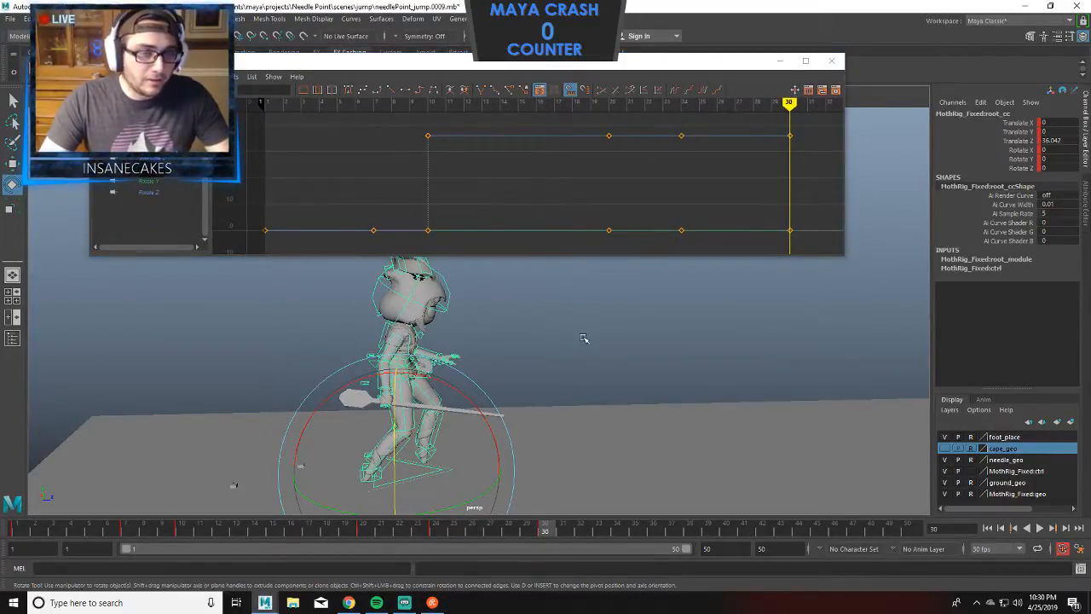
left_click_drag(561, 255, 559, 232)
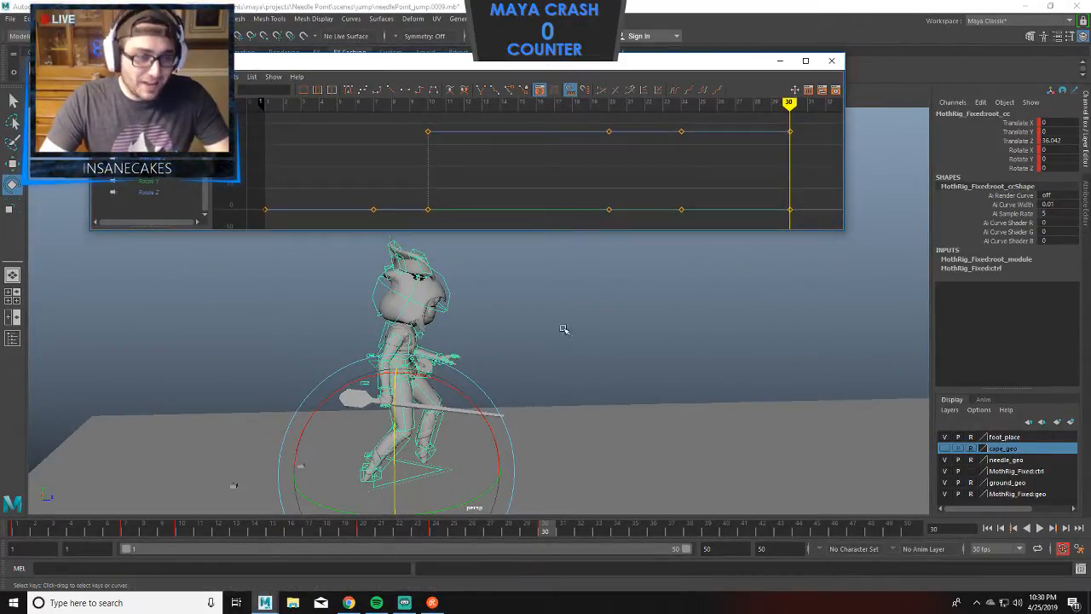
middle_click(570, 329)
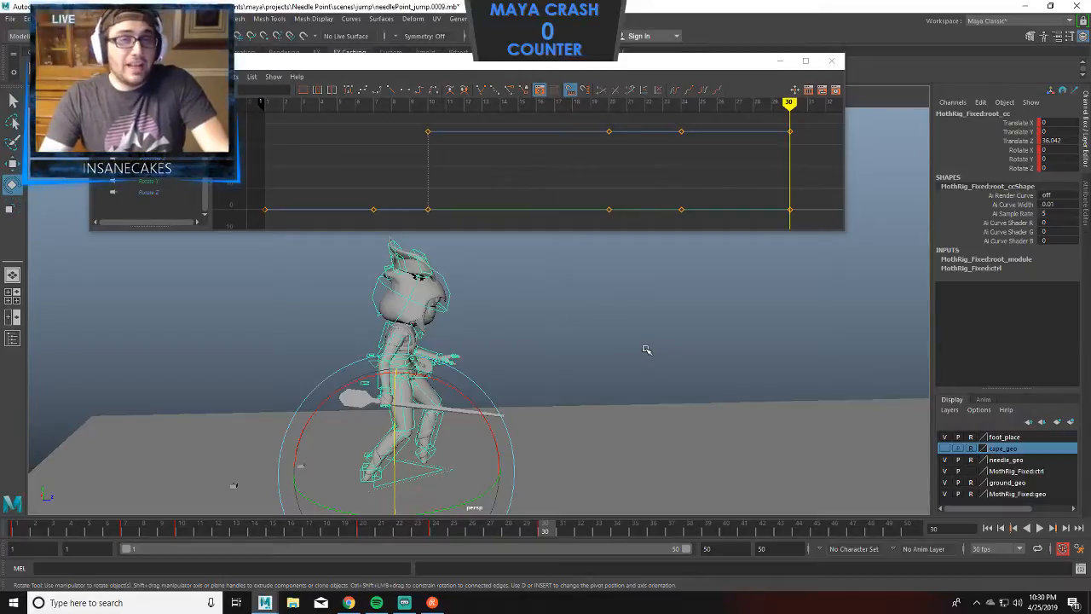
Switch to the streaming software and transition the live output to the Intro scene.
left_click_drag(645, 352, 629, 352, "alt")
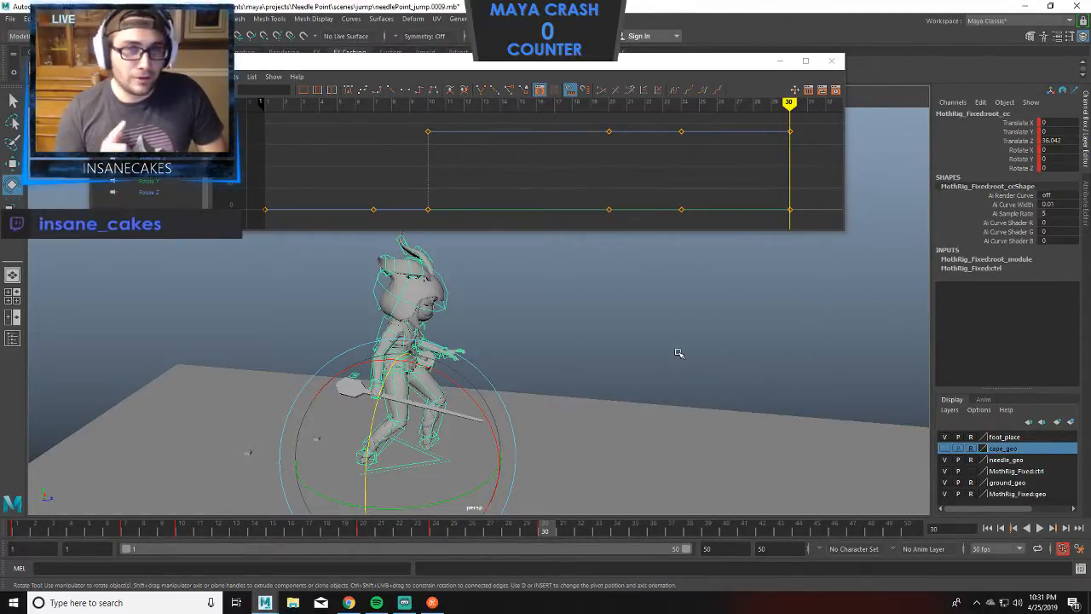
middle_click_drag(697, 338, 769, 313, "alt")
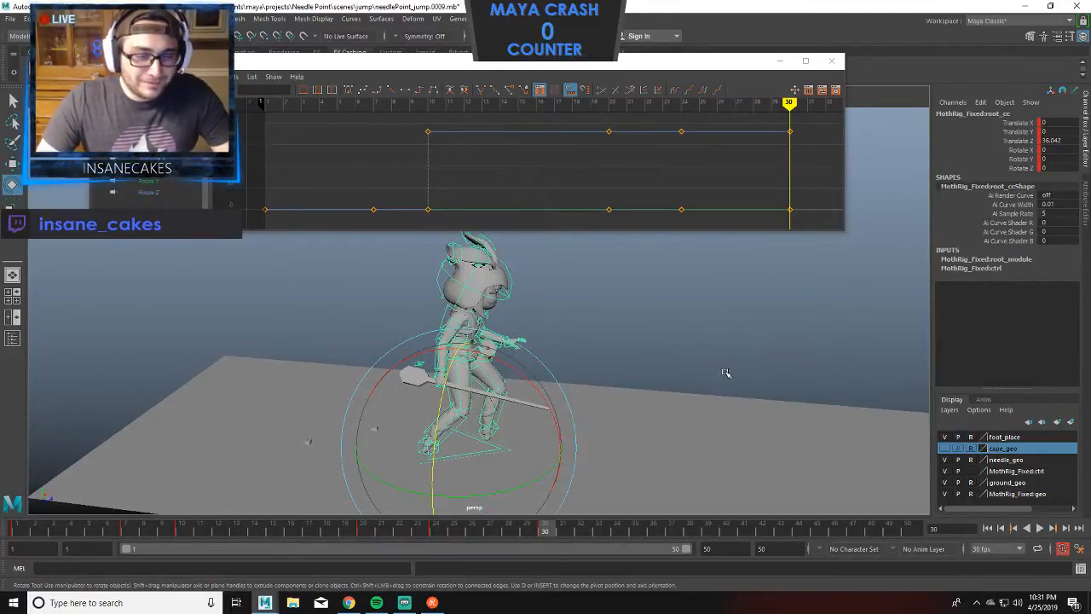
left_click(414, 602)
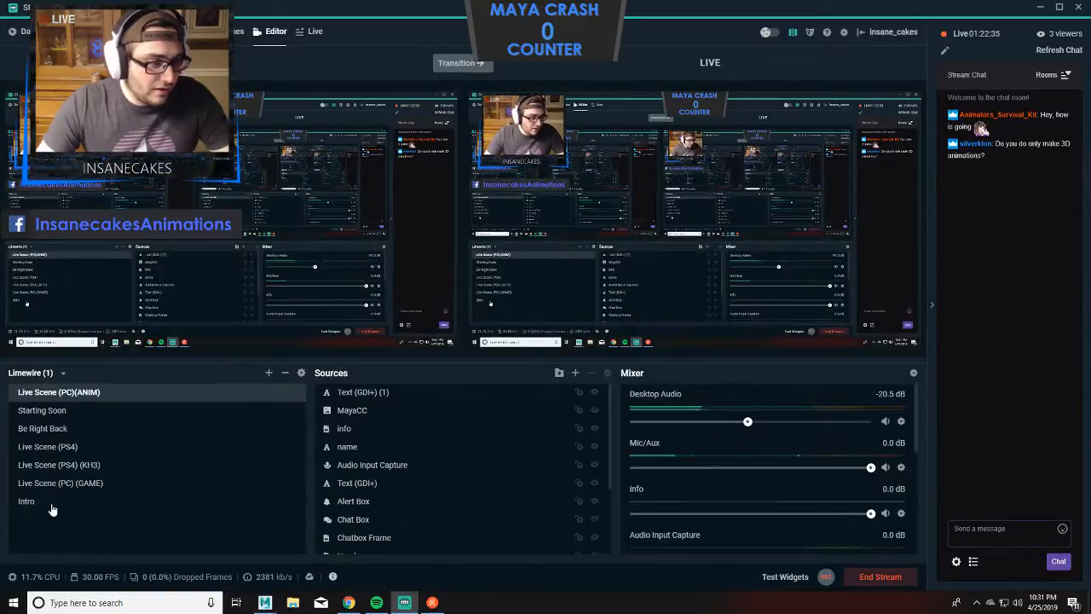
left_click(51, 502)
left_click(471, 68)
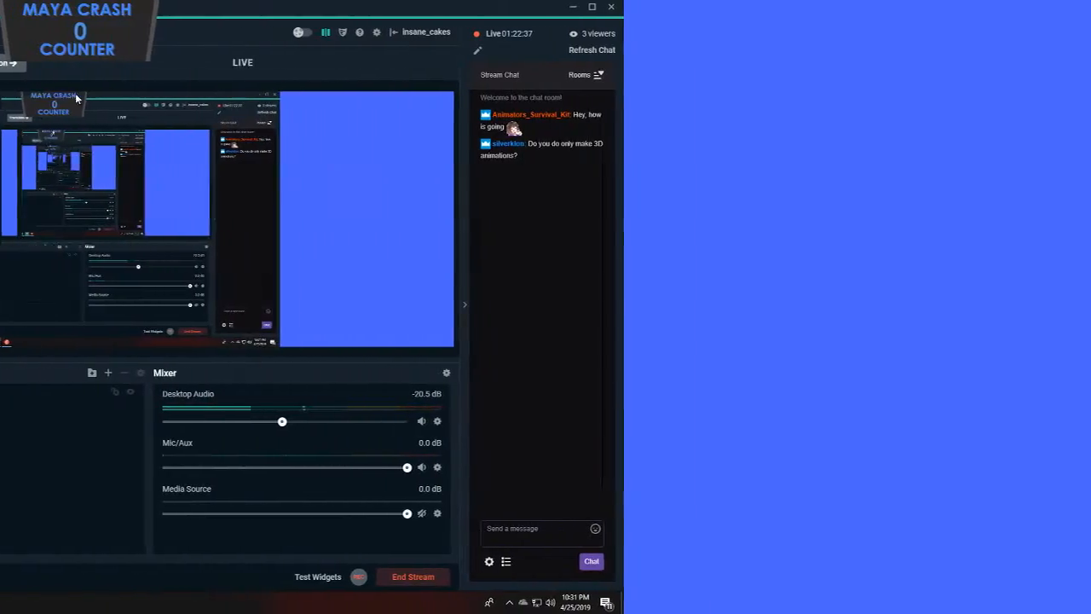
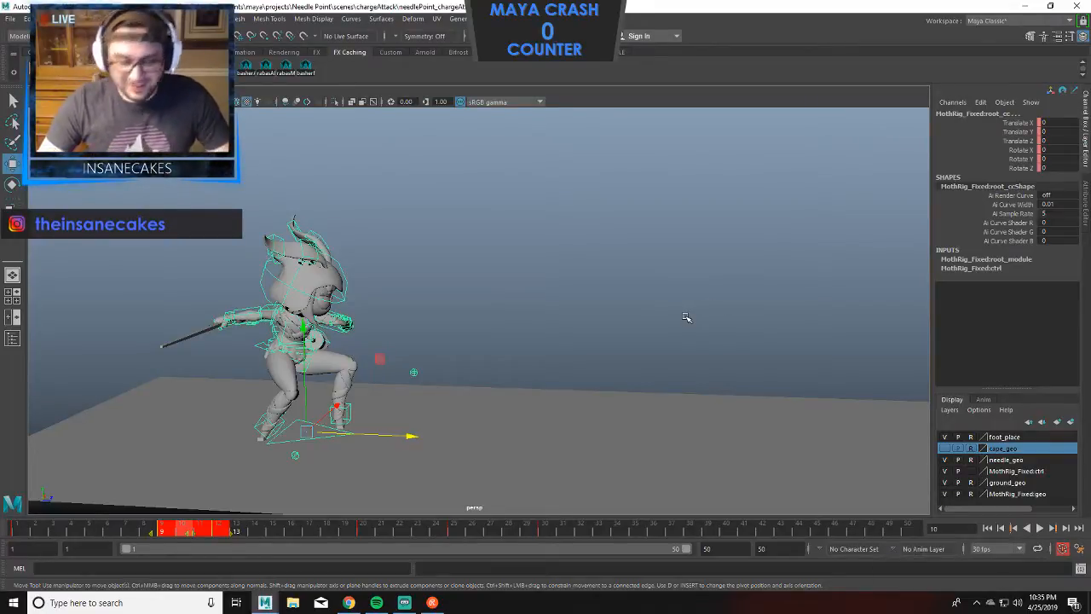
Select all of the rig's controls, play back the charge attack animation, stop at frame 29 and clear the selection.
left_click(373, 438)
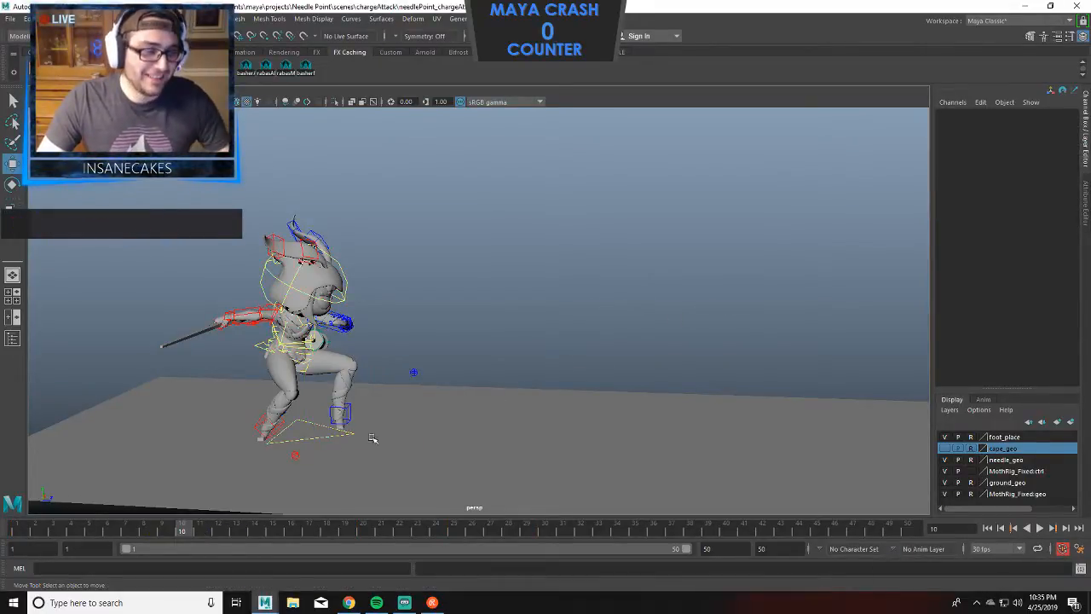
left_click_drag(546, 196, 61, 495)
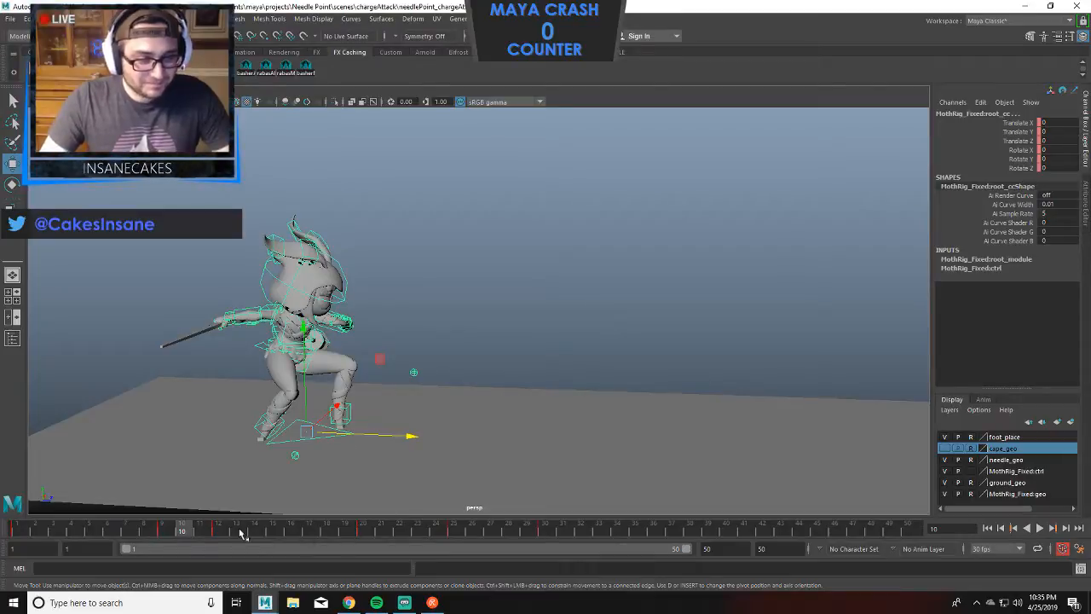
key("alt+v")
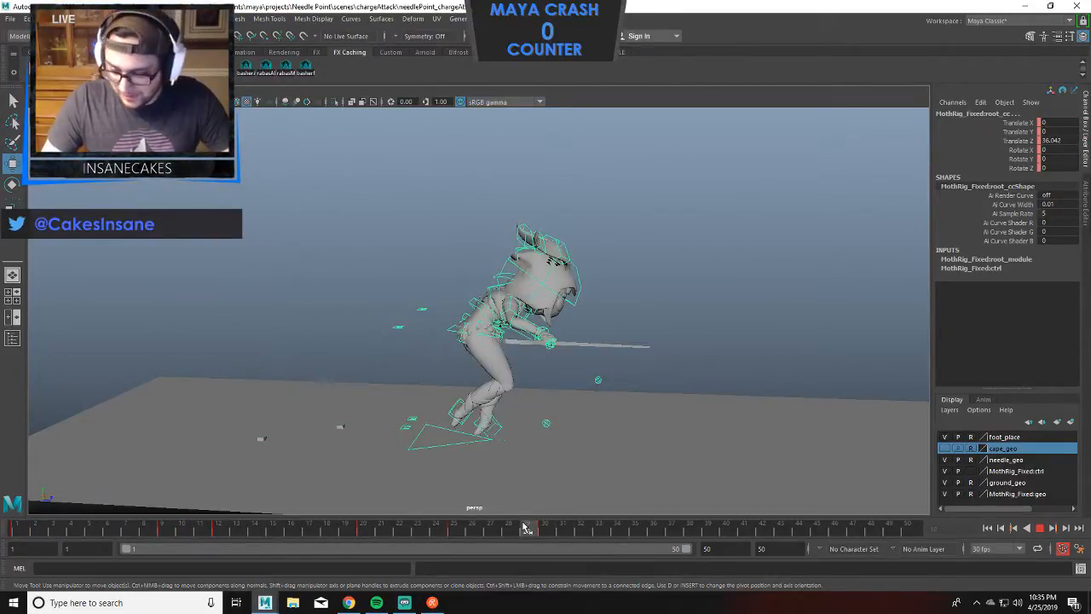
key("alt+v")
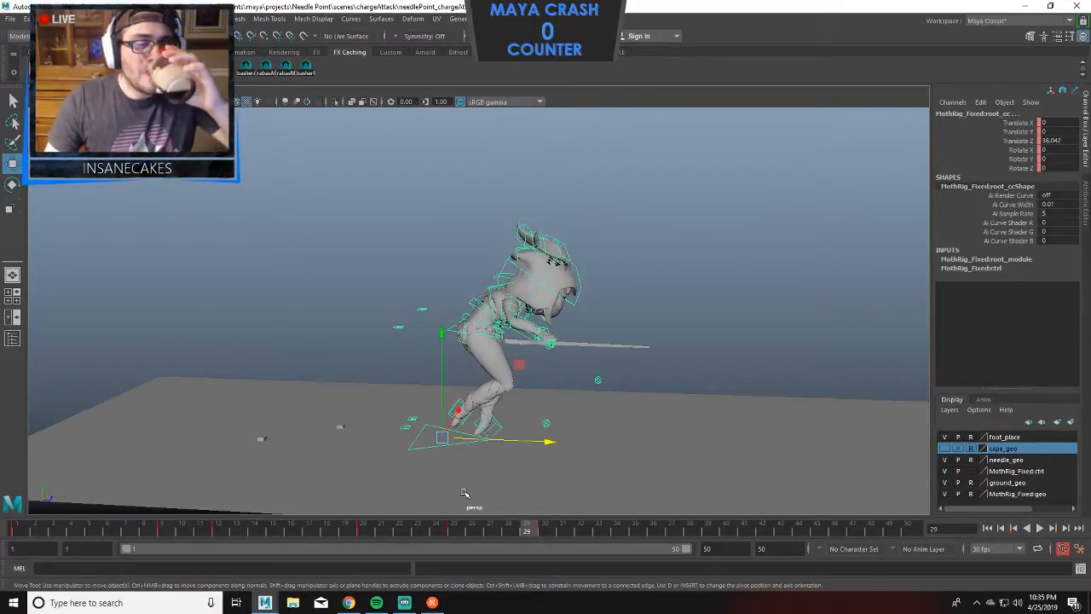
left_click(691, 212)
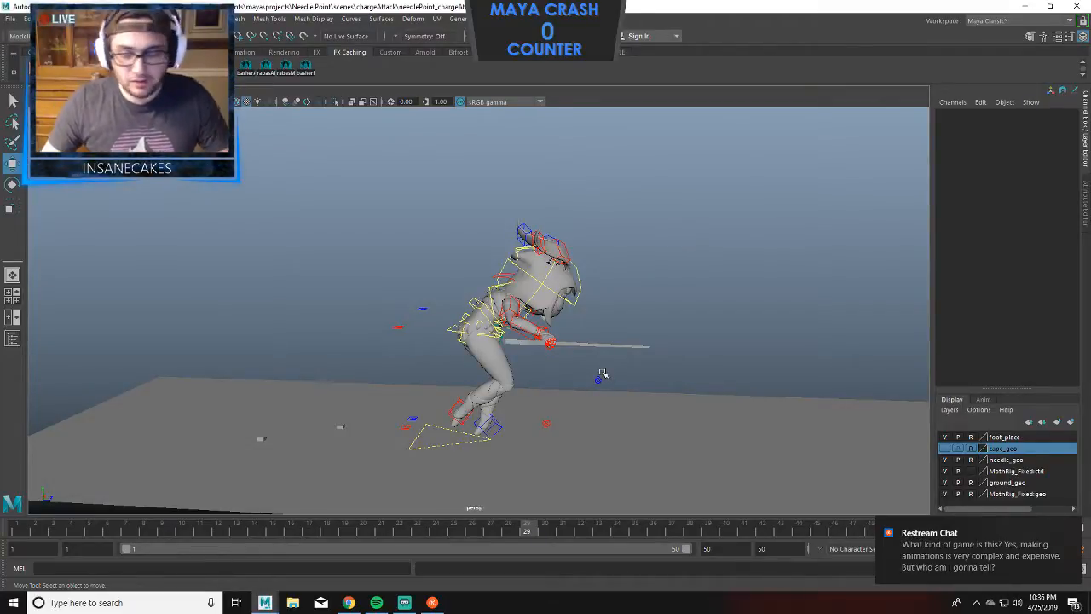
Return to the streaming software and transition the live output to the Intro scene again.
left_click(405, 609)
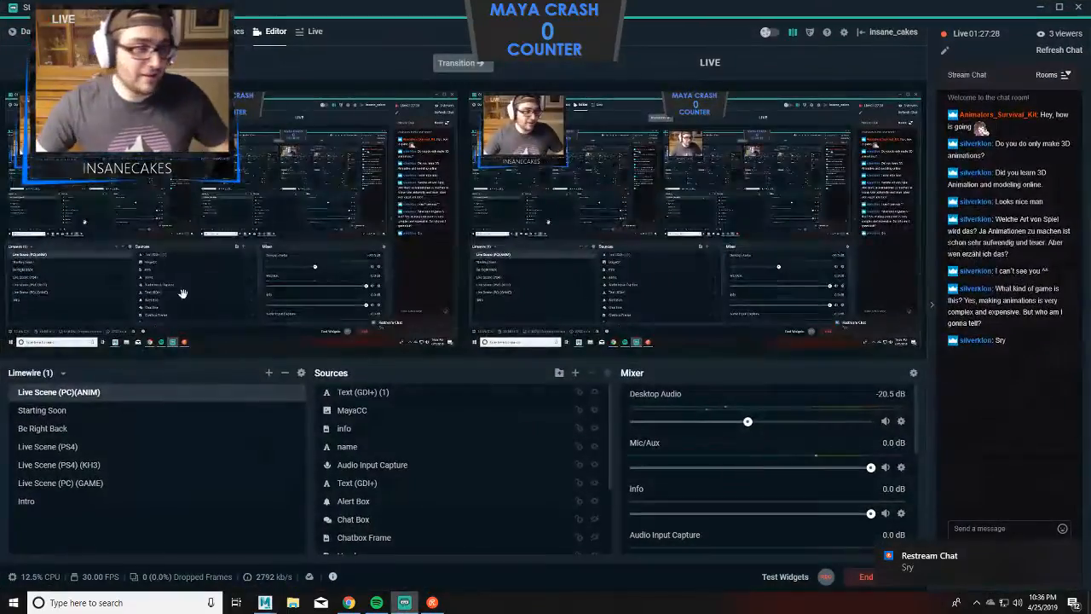
left_click(56, 501)
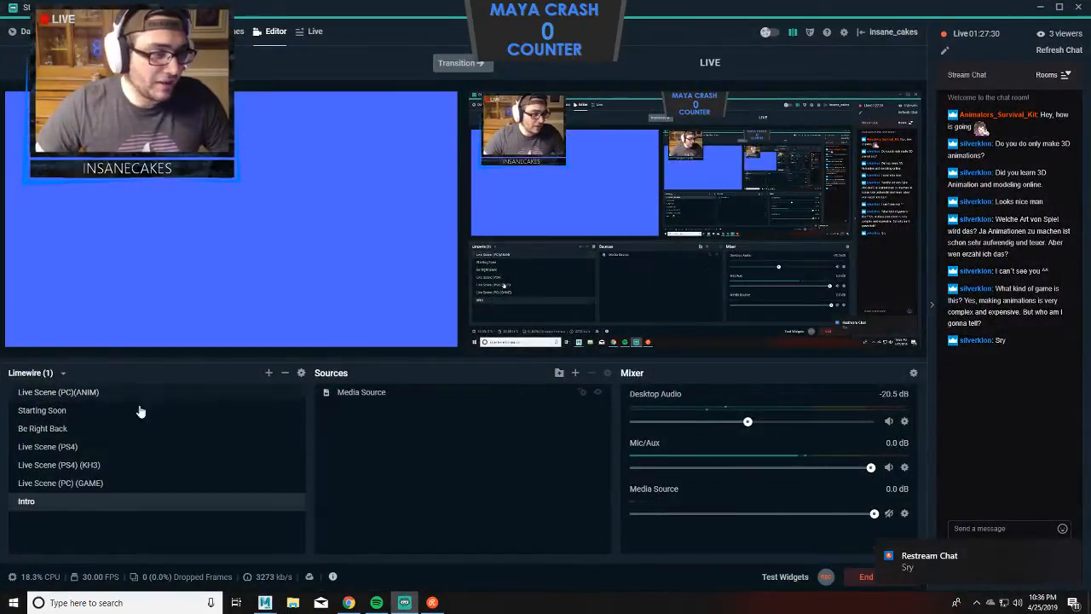
left_click(457, 63)
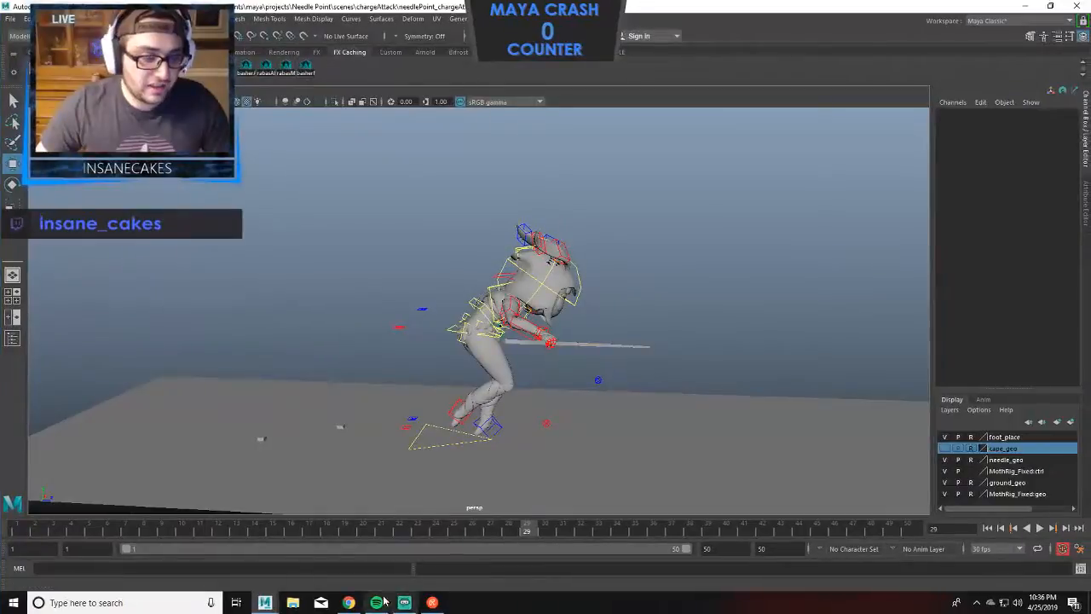
Switch to the NeedlePoint project page in Chrome, start the NeedlePoint Teaser Trailer and pause it.
mouse_move(264, 602)
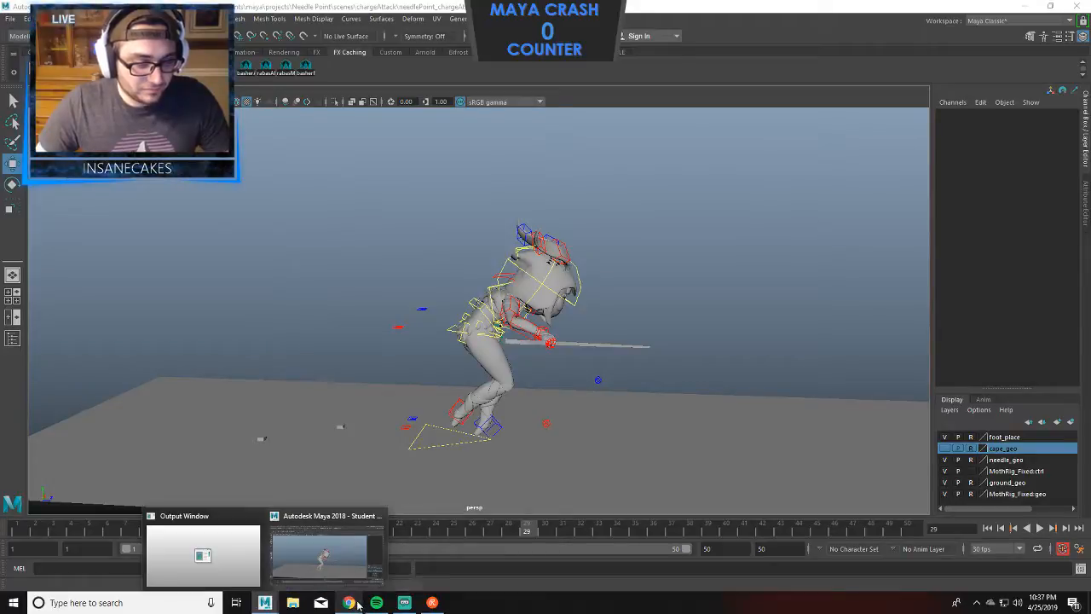
mouse_move(363, 607)
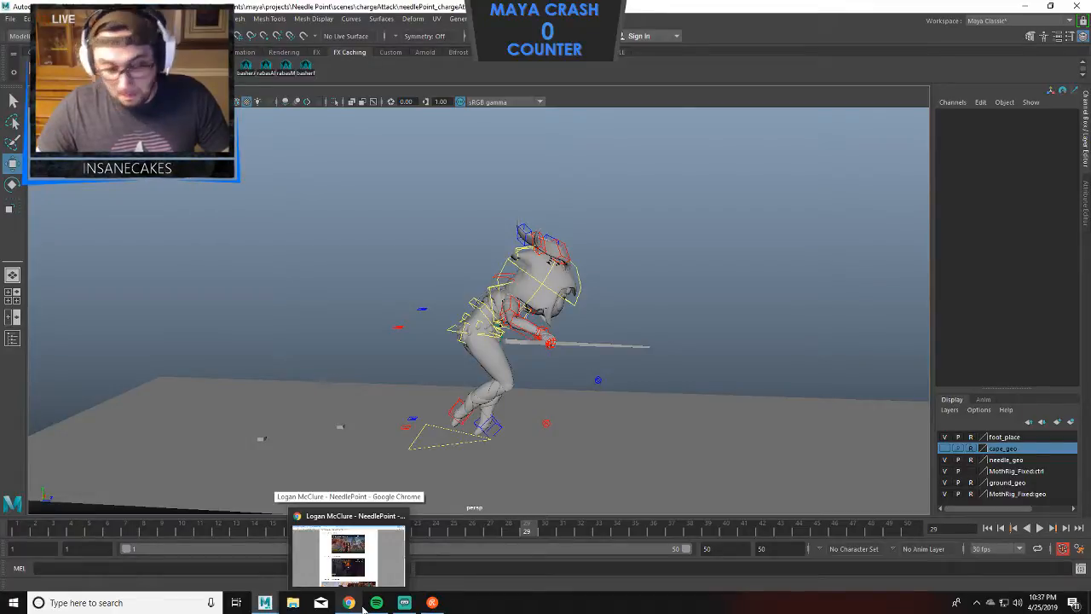
left_click(348, 556)
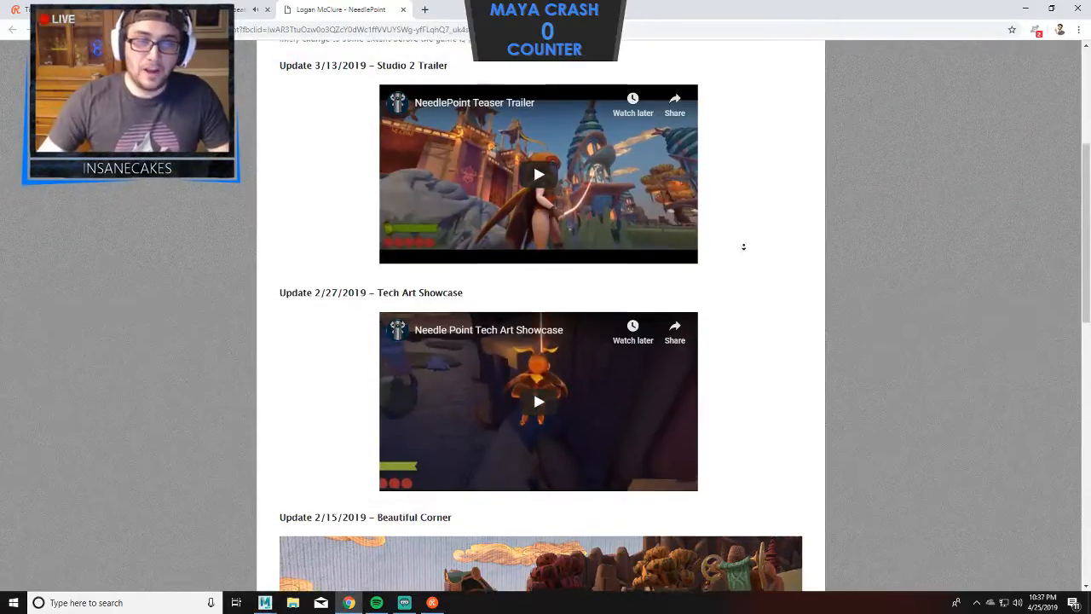
scroll(737, 261, "up", 2)
scroll(734, 267, "down", 1)
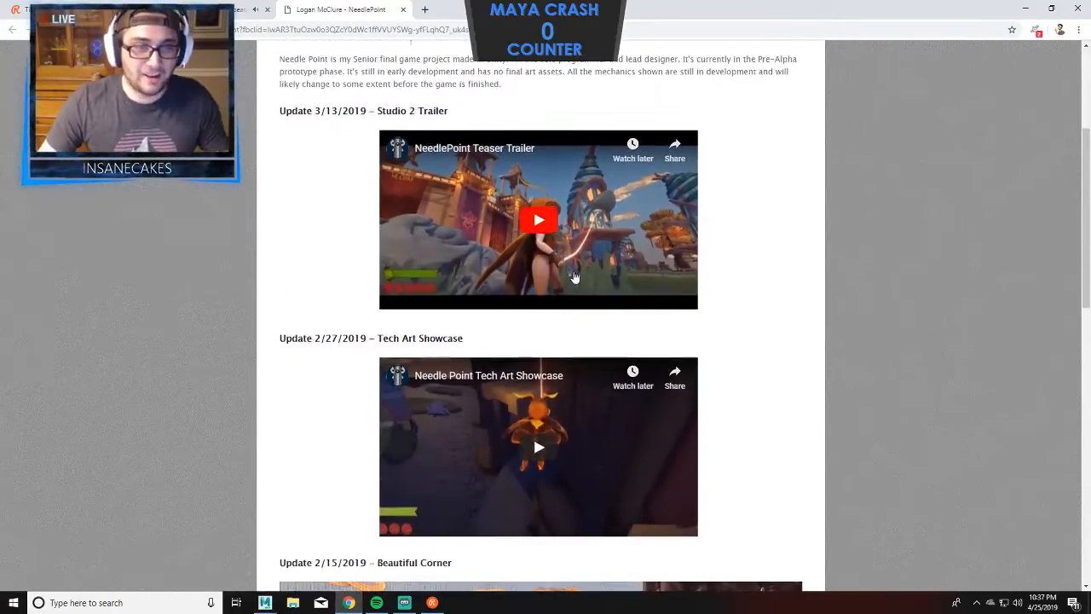
left_click(574, 277)
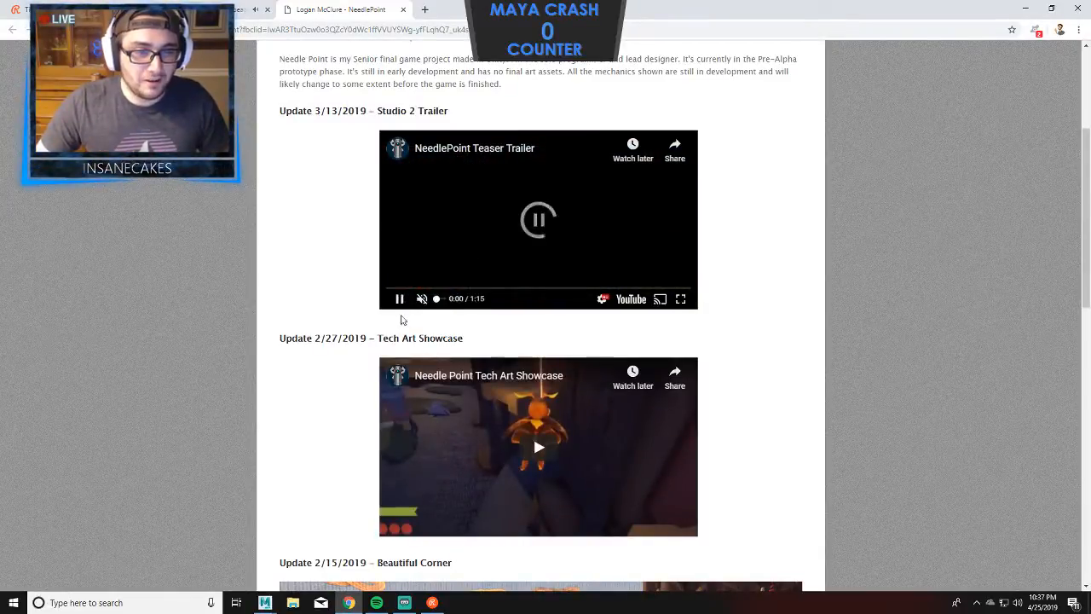
left_click(399, 299)
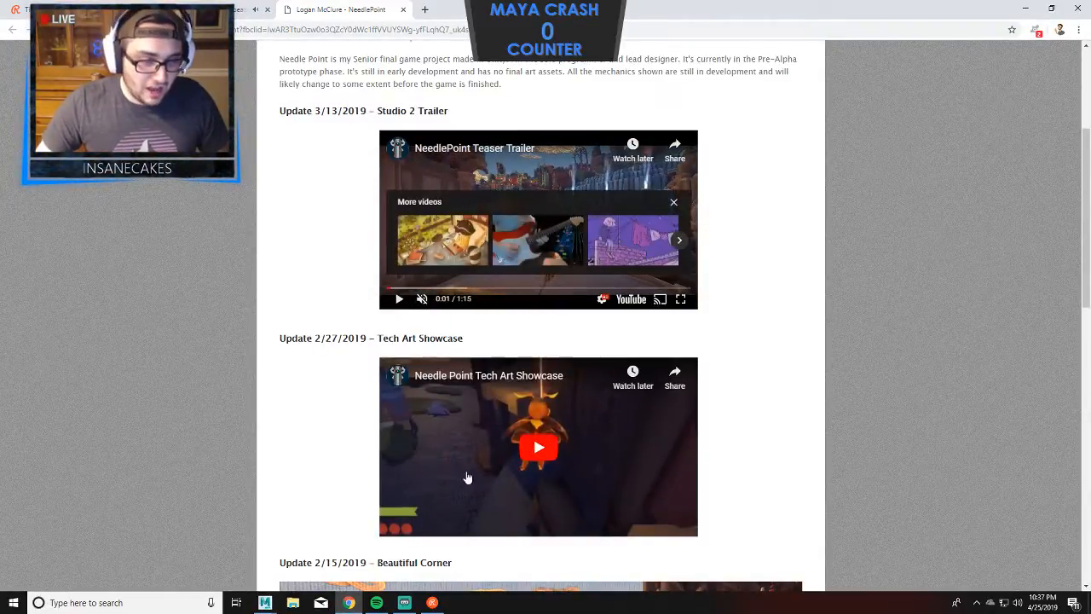
Watch the Needle Point Tech Art Showcase full screen, skipping ahead to about 0:50, 1:03 and 1:15, then exit full screen and pause it.
left_click(538, 447)
left_click(680, 525)
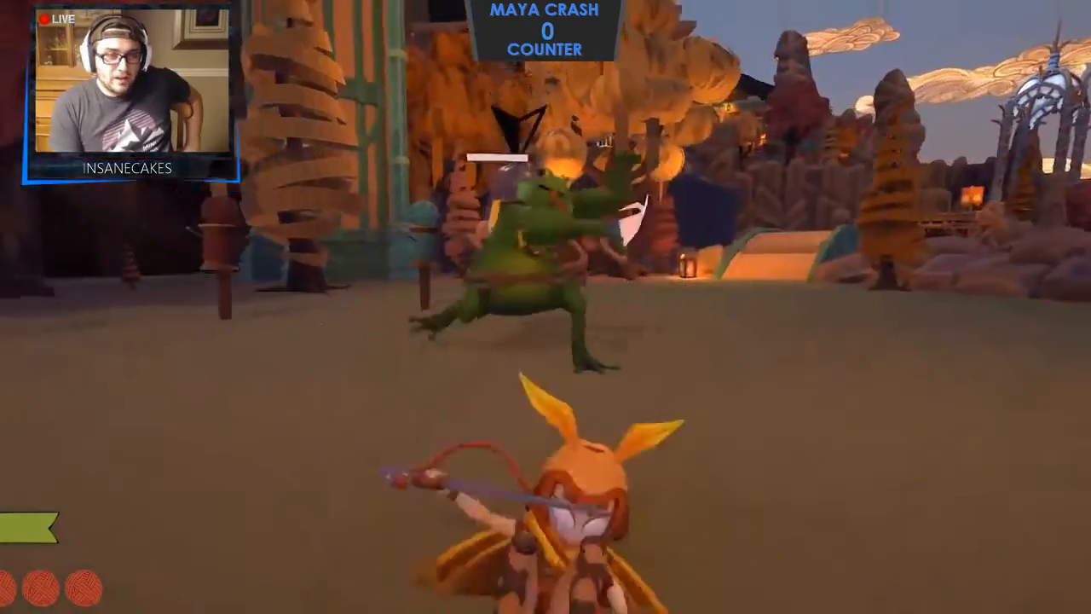
mouse_move(699, 365)
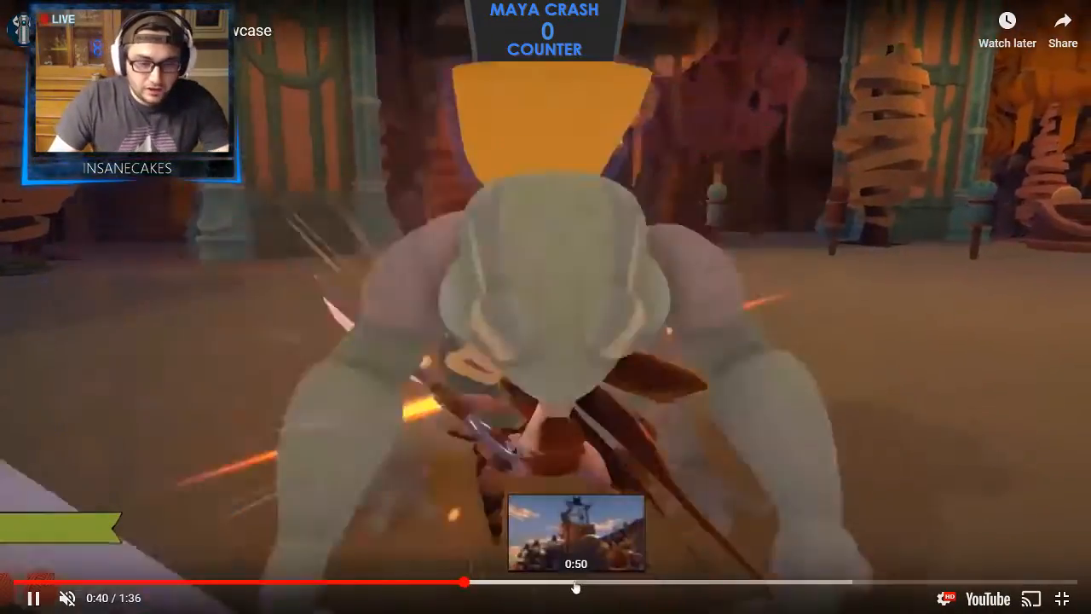
left_click(574, 583)
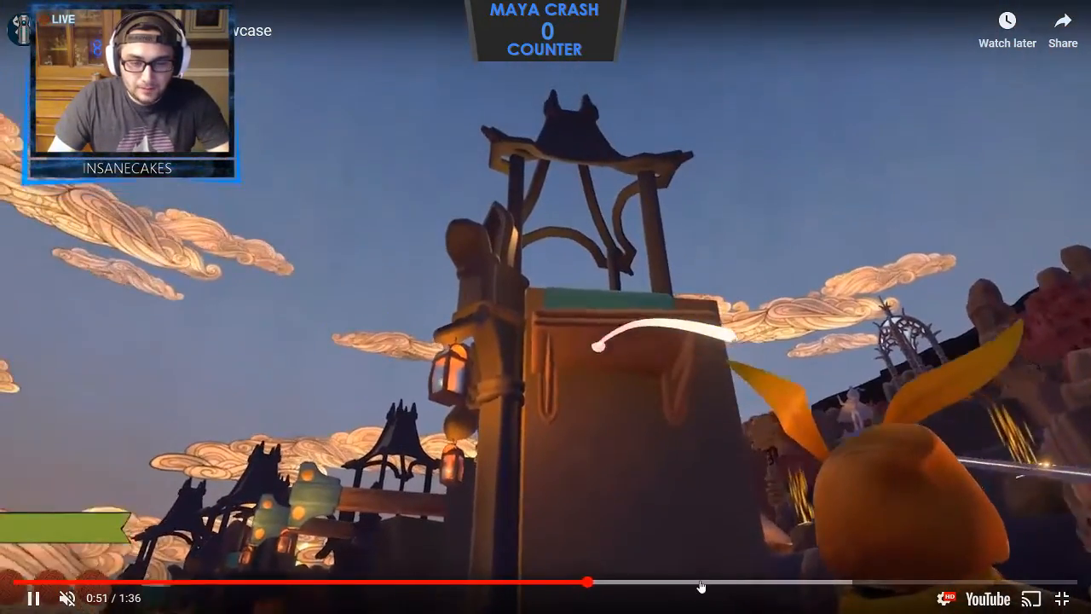
left_click(700, 585)
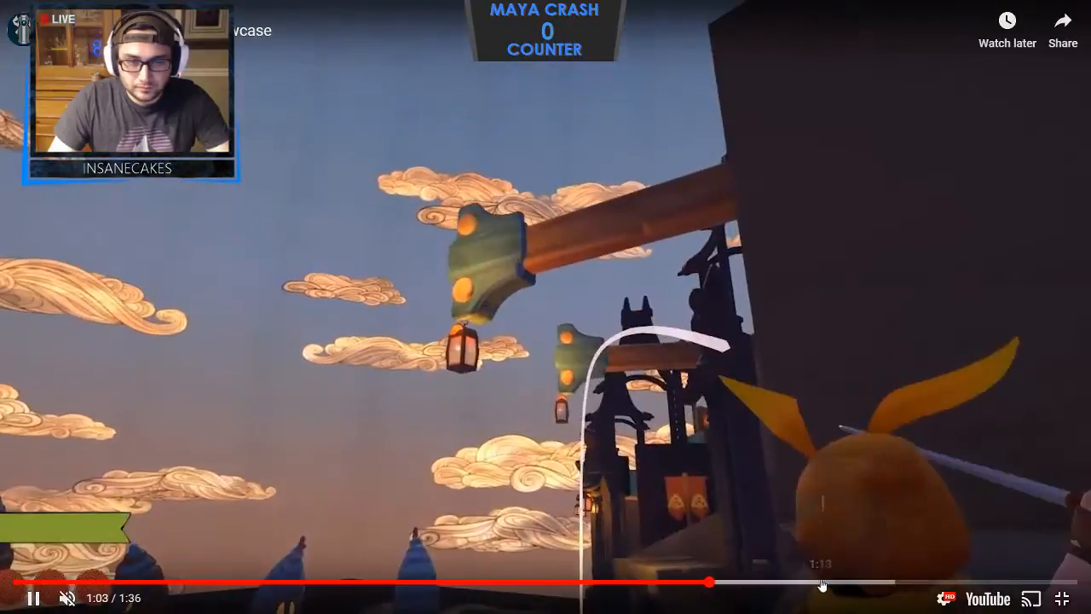
left_click(854, 585)
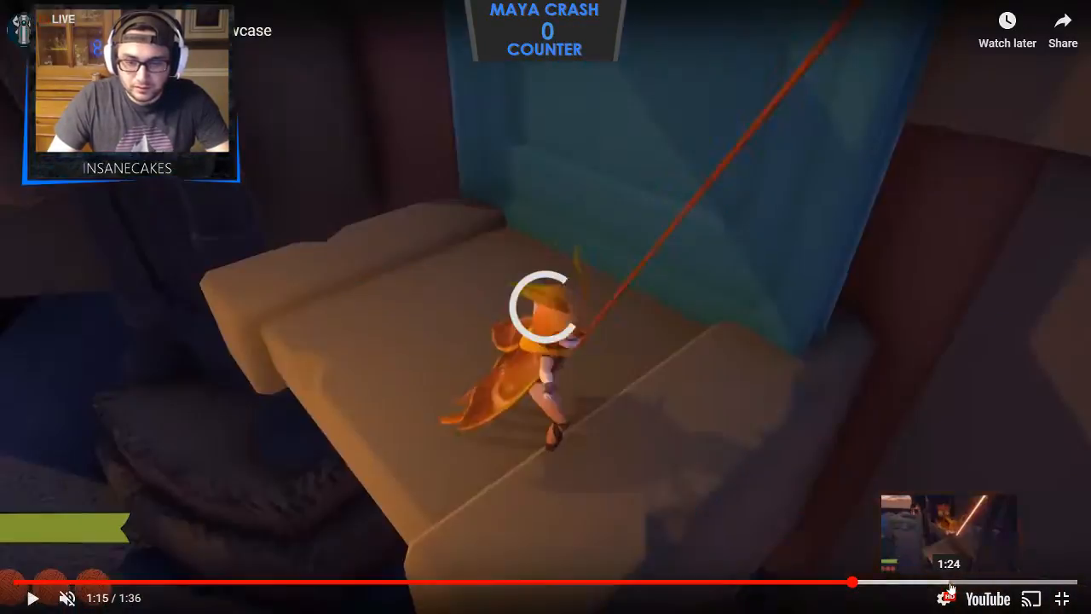
key("Escape")
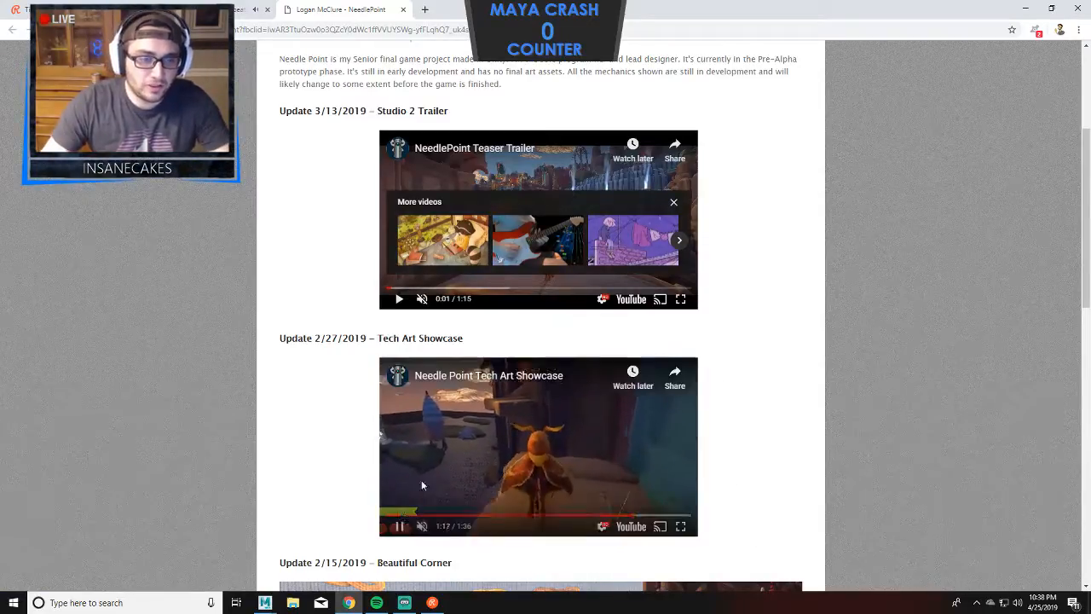
left_click(398, 526)
Watch the NeedlePoint Teaser Trailer full screen to its end, exit full screen and return to Maya.
left_click(398, 298)
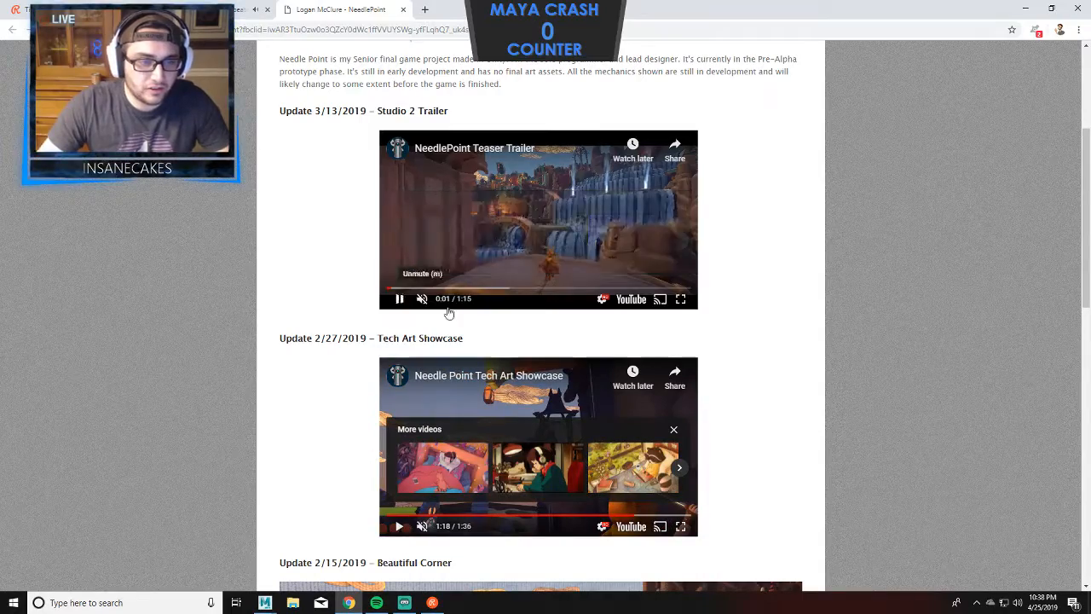
left_click(681, 299)
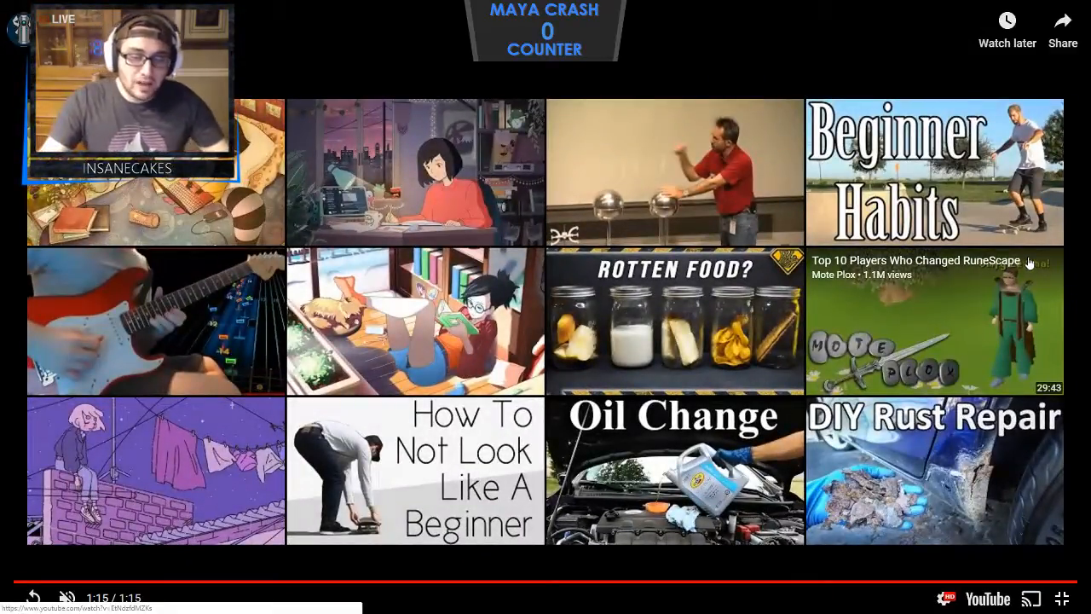
left_click(1062, 599)
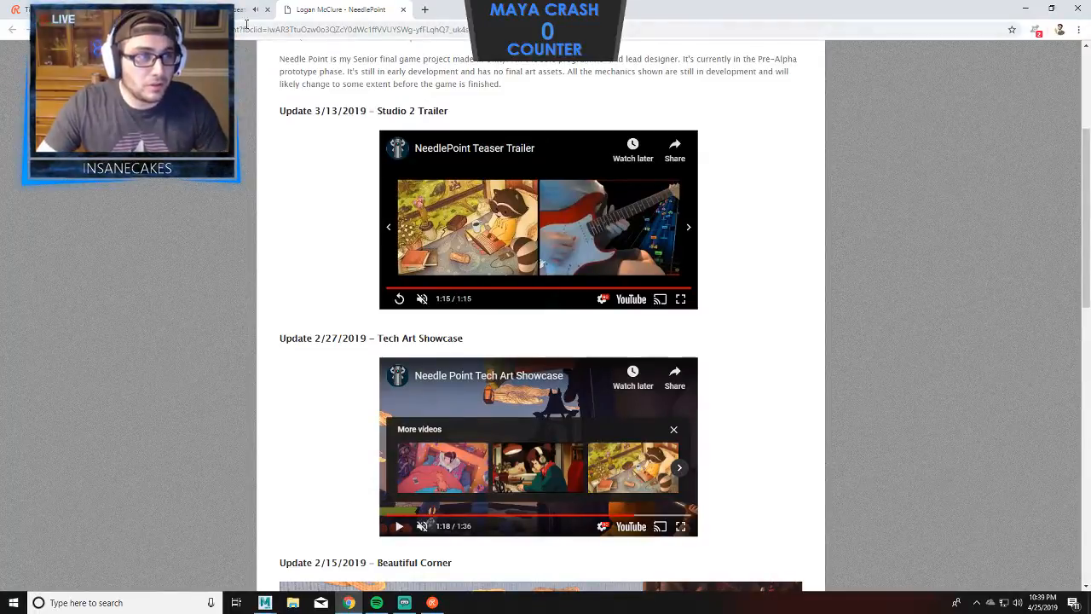
left_click(1025, 9)
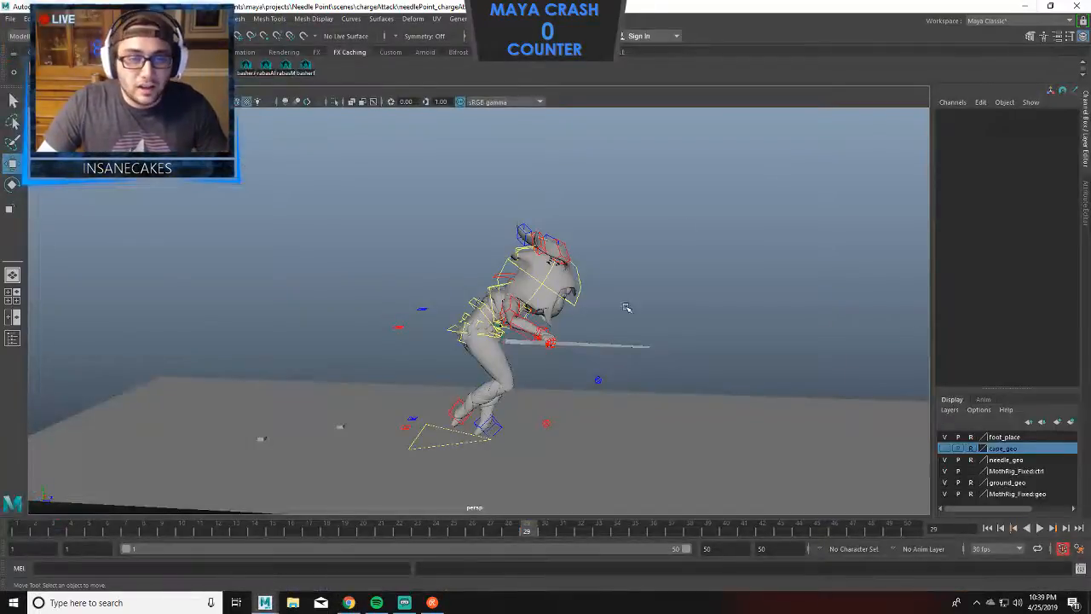
Select all of the moth rig's controls and go to frame 30 to inspect the pose.
middle_click_drag(707, 309, 687, 314, "alt")
left_click_drag(735, 190, 443, 375)
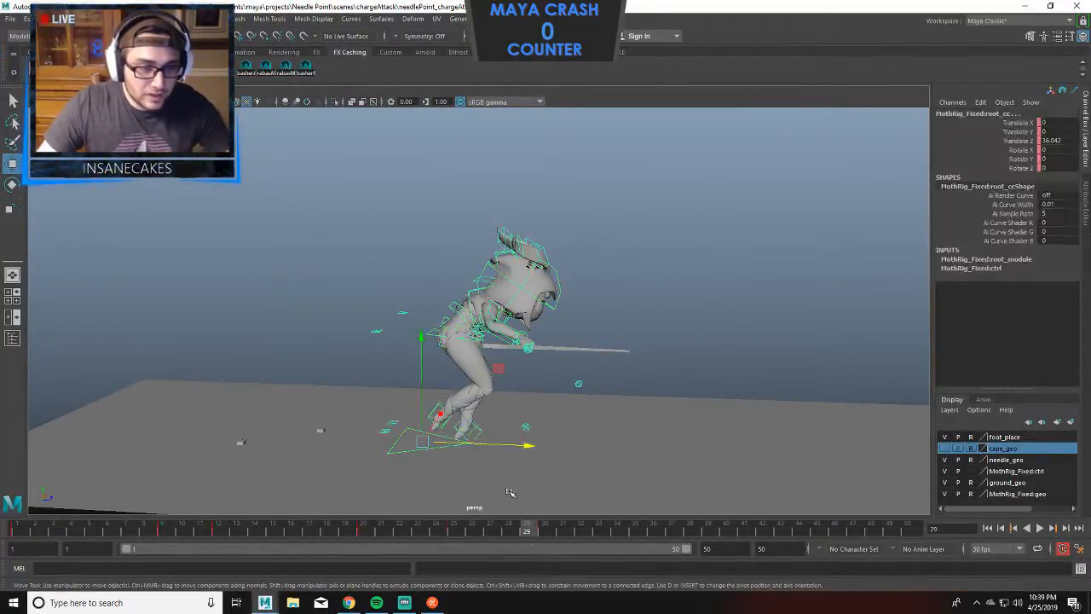
left_click(581, 530)
left_click_drag(581, 533, 542, 521)
left_click_drag(596, 365, 536, 375, "alt")
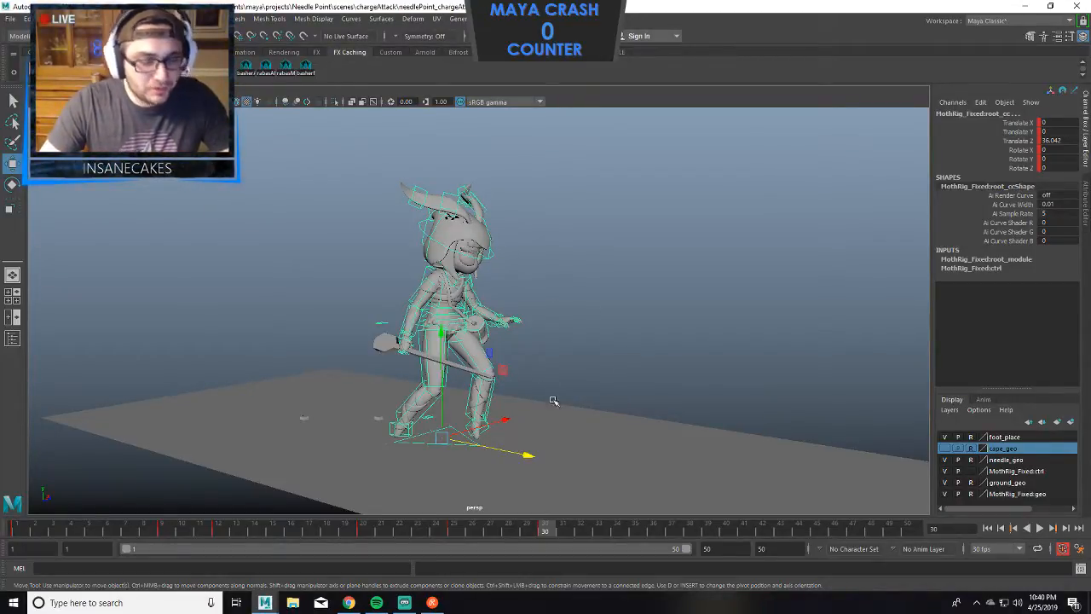
Switch to Chrome and open YouTube in a new tab.
left_click(349, 603)
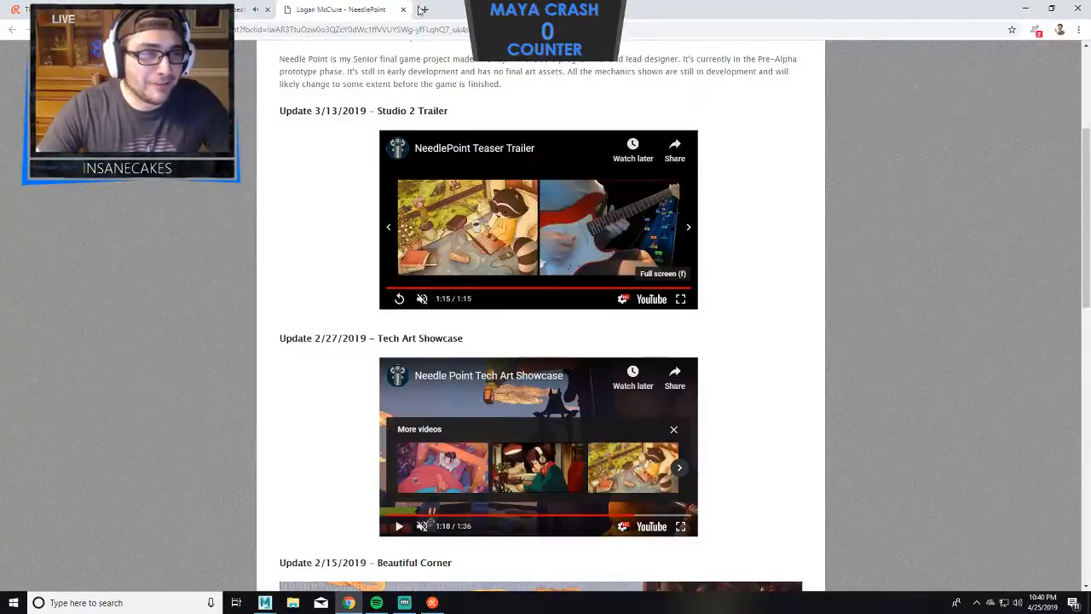
left_click(423, 10)
type("y")
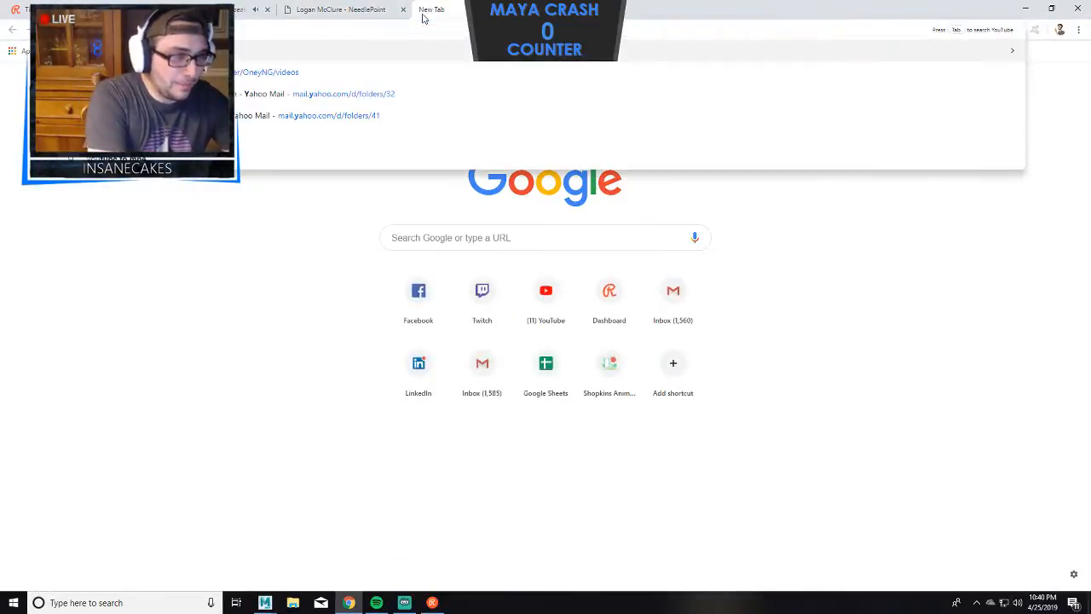
key("Return")
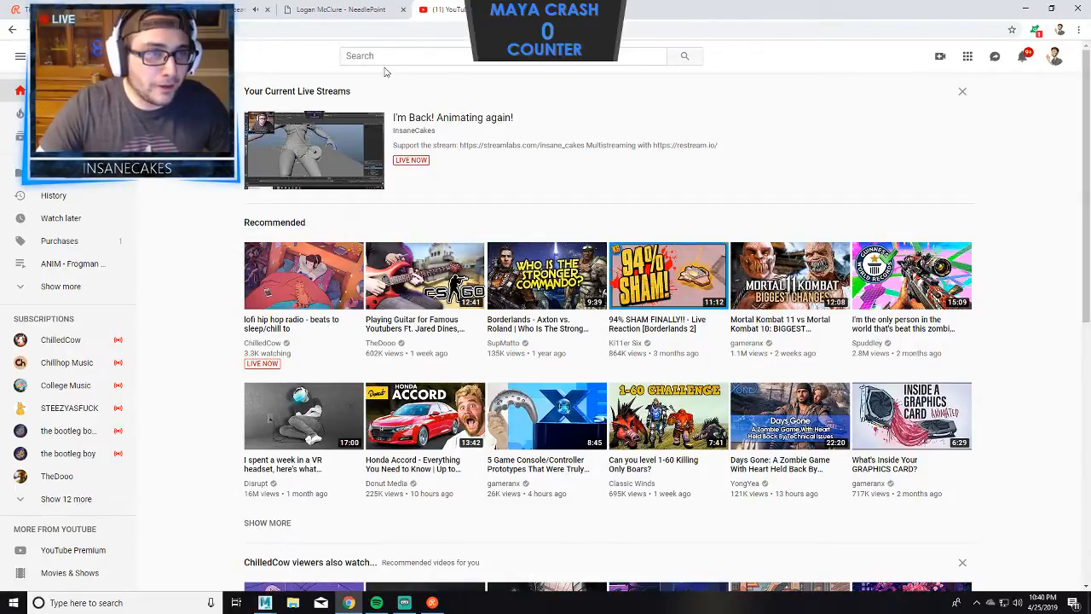
Search YouTube for "overwatch jump animation" and open the video Hero's Jumping Animations [Overwatch ].
left_click(362, 55)
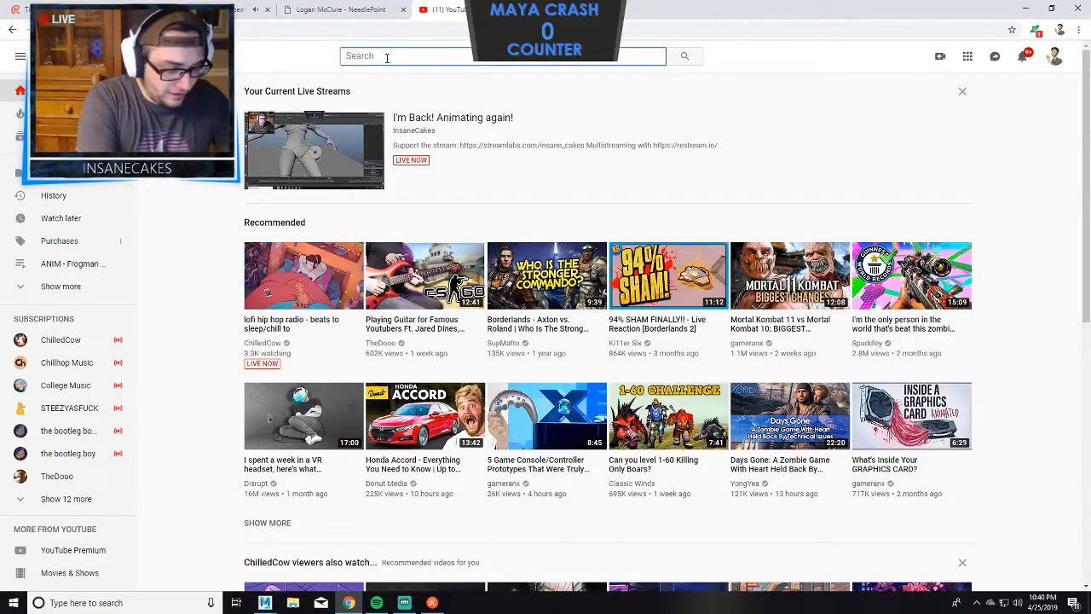
type("over")
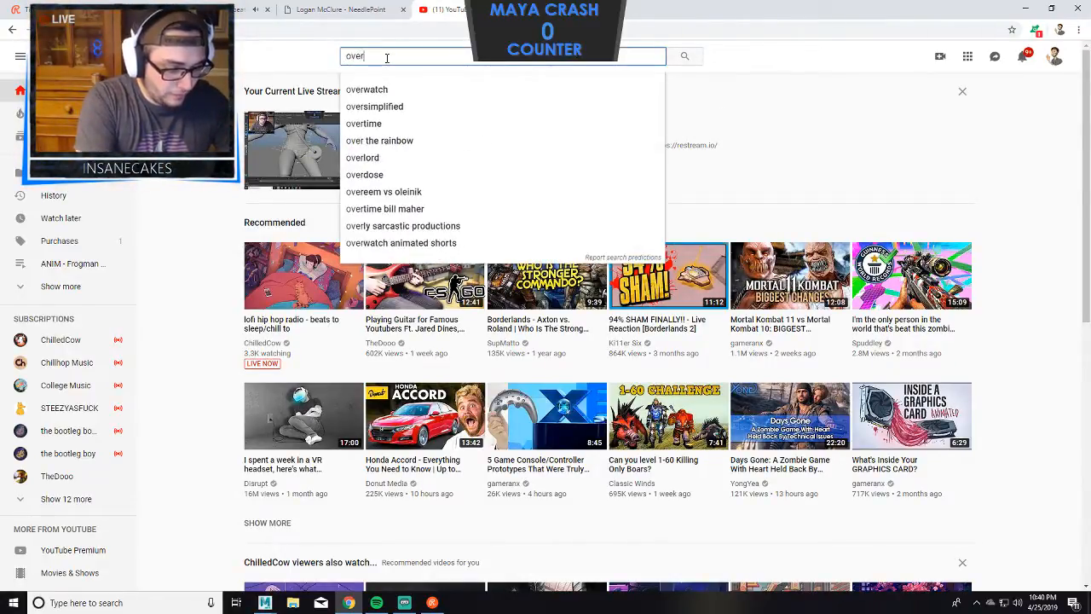
type("watch jump")
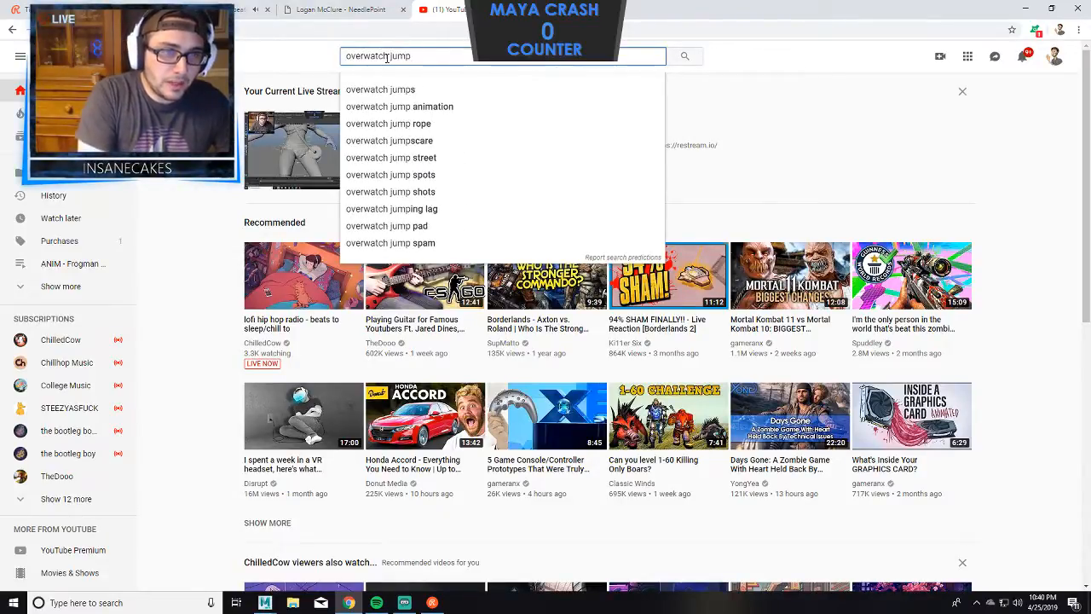
key("Down")
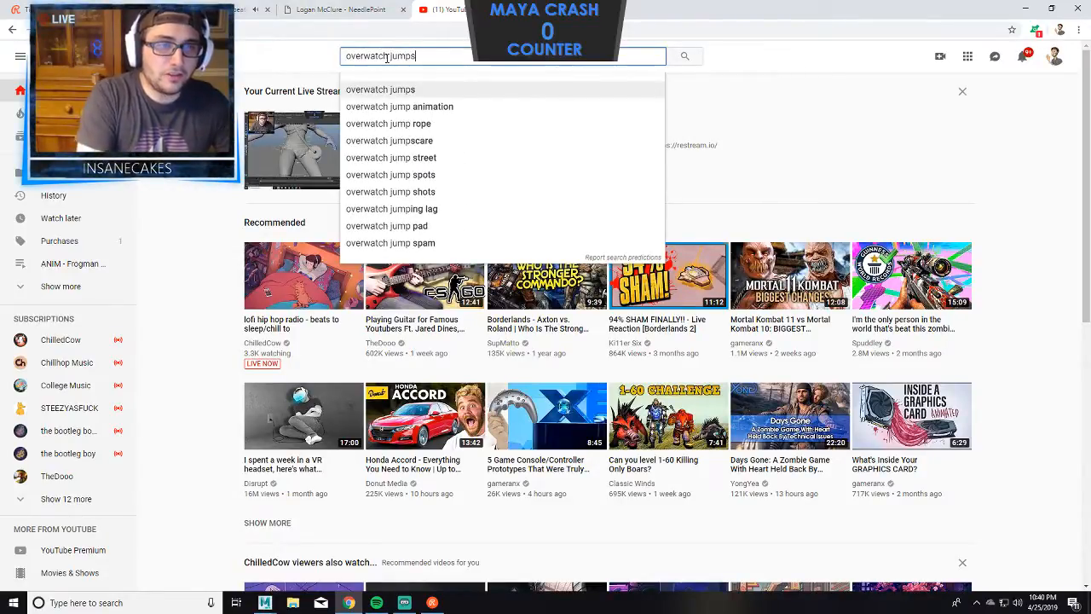
key("Down")
key("Return")
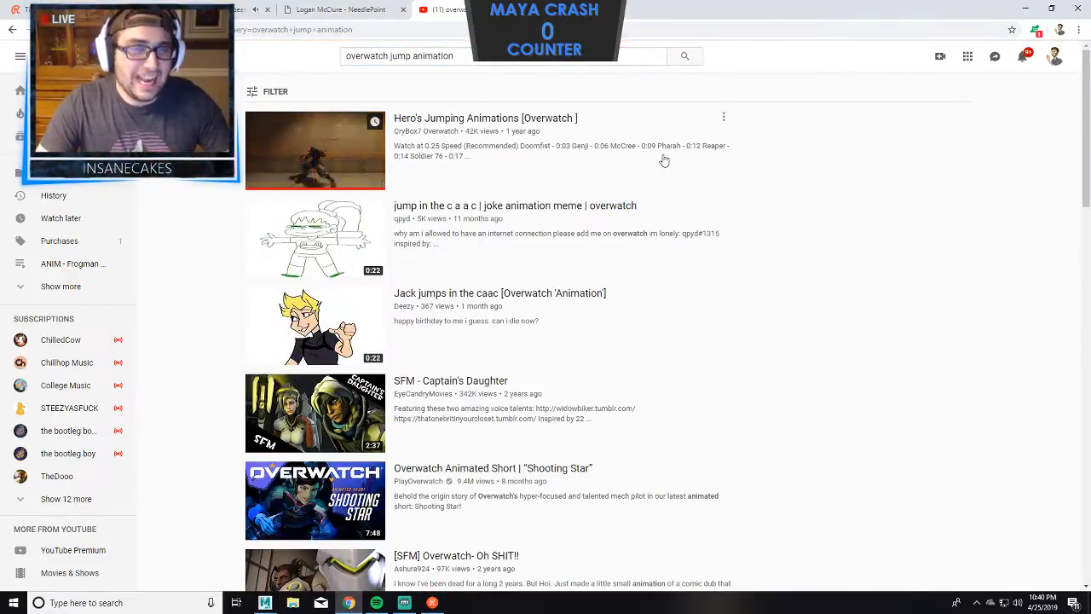
left_click(572, 151)
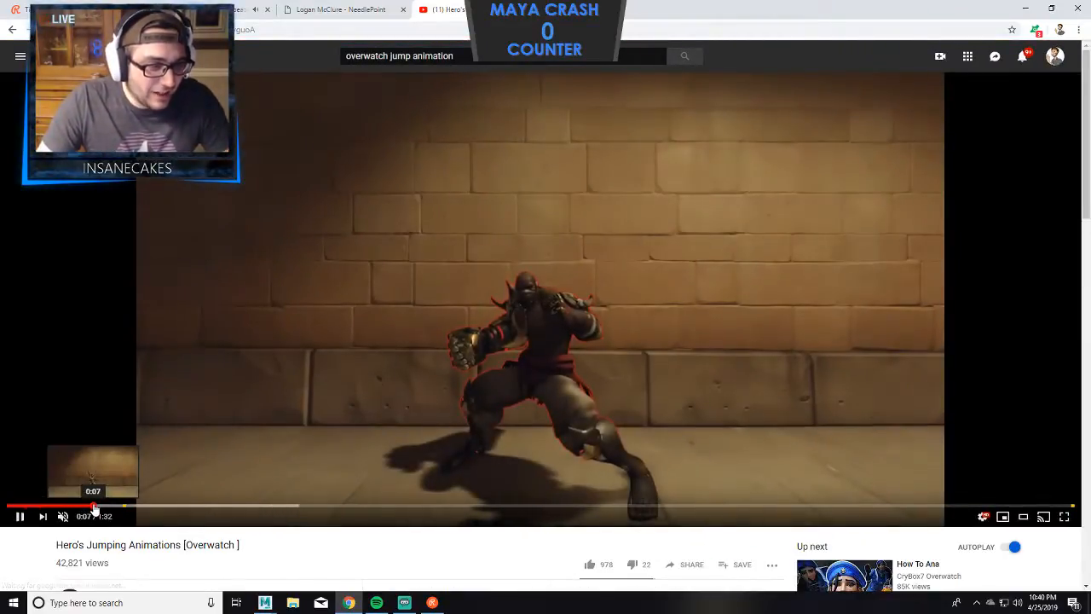
Skim the first jumps of the video from 0:07, dismiss the overlay ad, pause playback and return to 0:01.
left_click(95, 509)
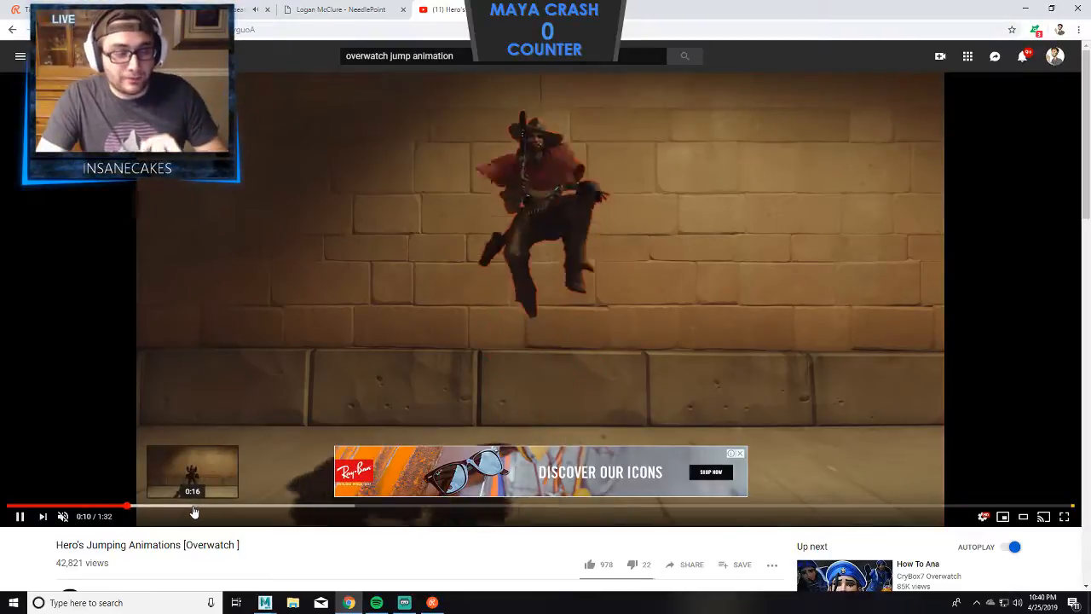
left_click(741, 454)
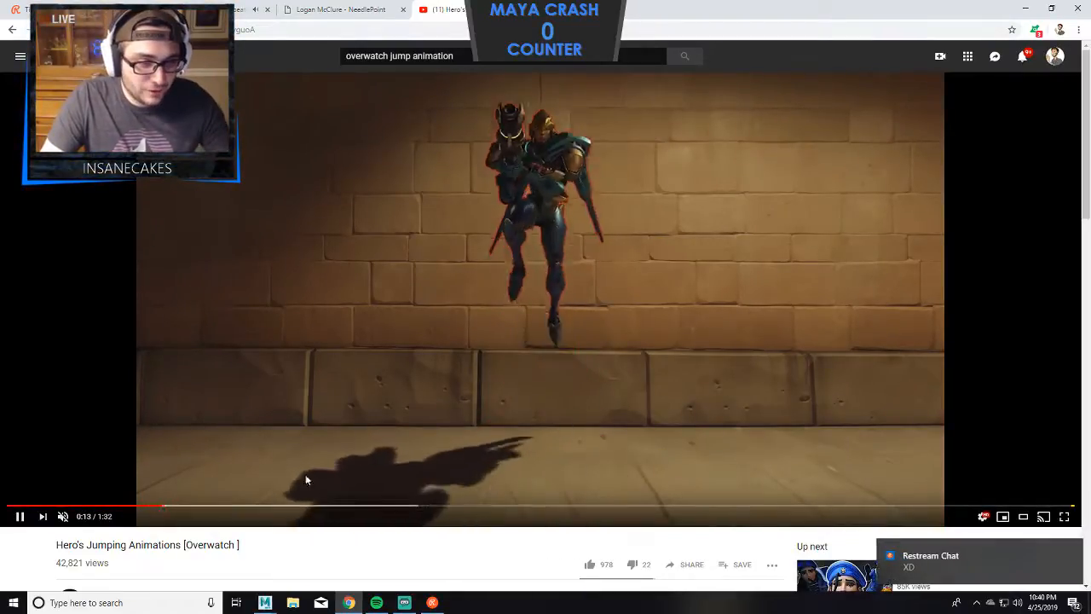
left_click(364, 463)
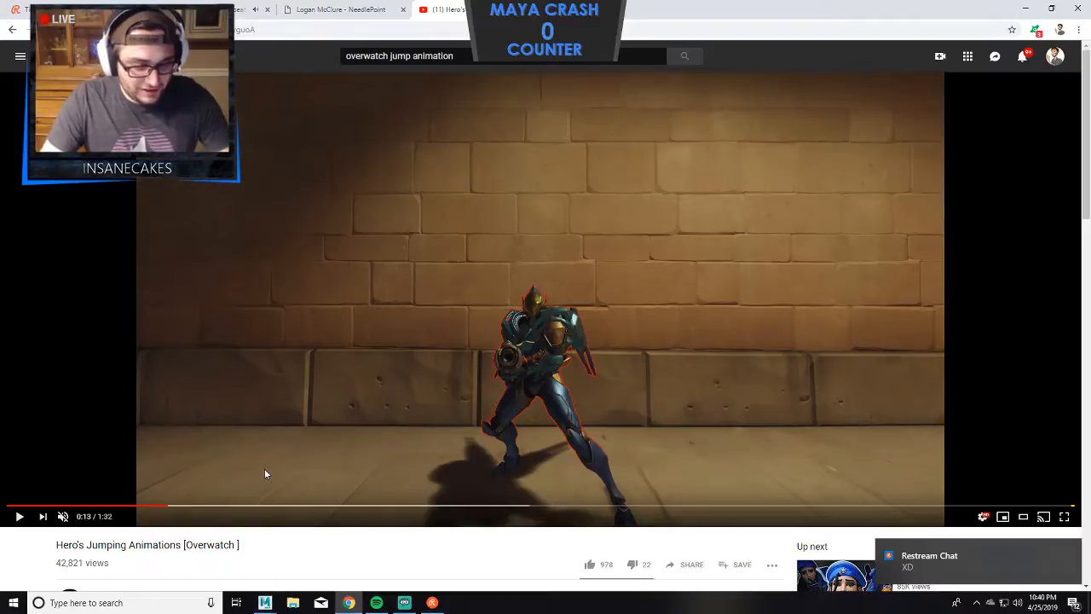
left_click(94, 505)
left_click(27, 509)
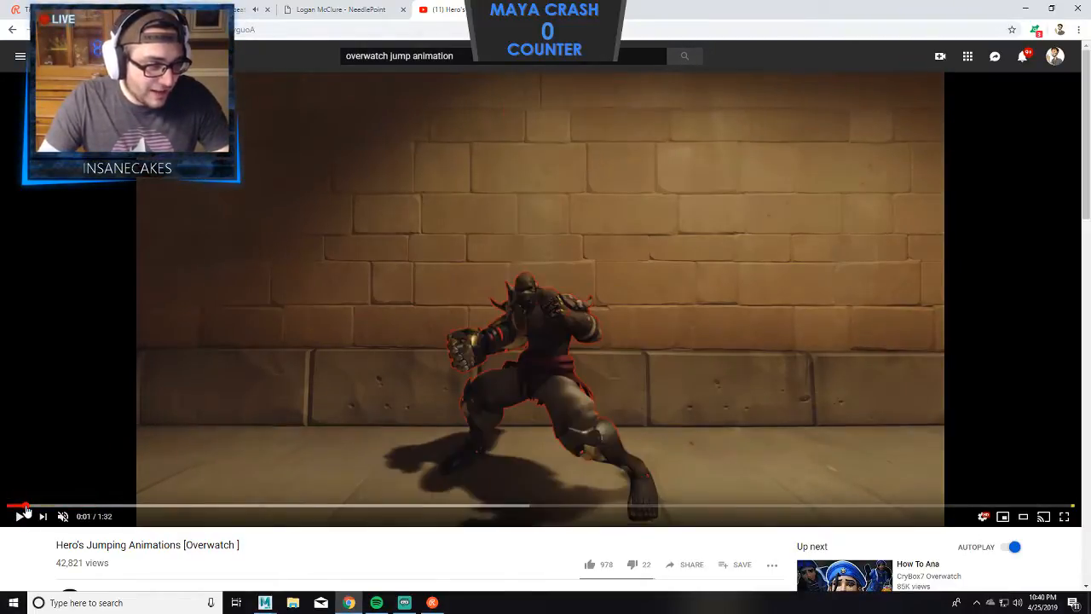
Scrub to the blue-suited pistol hero's jump around 0:46, view it full screen, then exit full screen with the video paused at 0:47.
left_click_drag(35, 510, 558, 509)
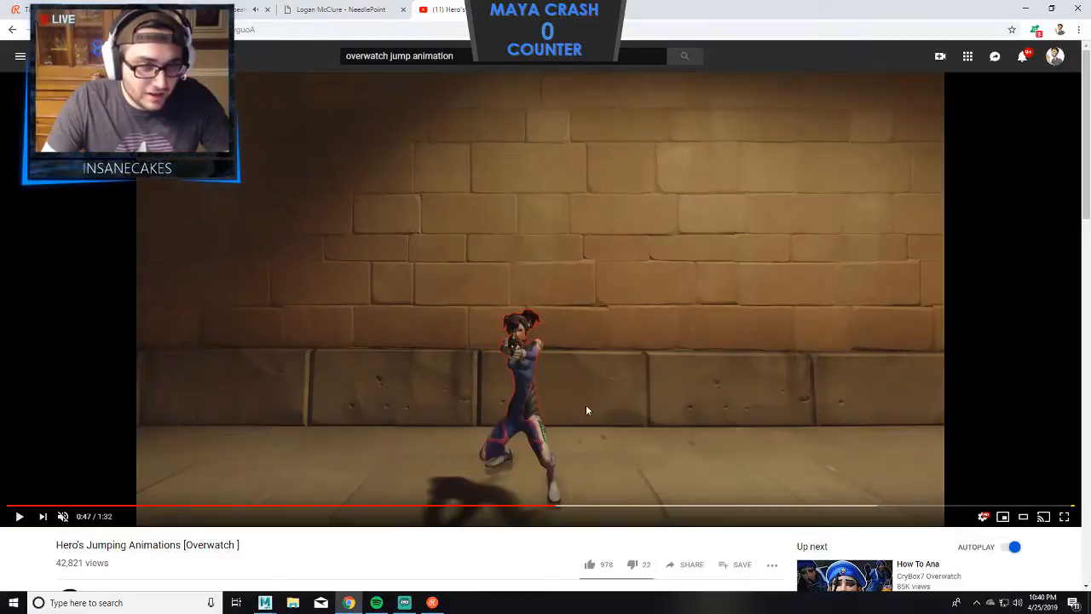
left_click(540, 507)
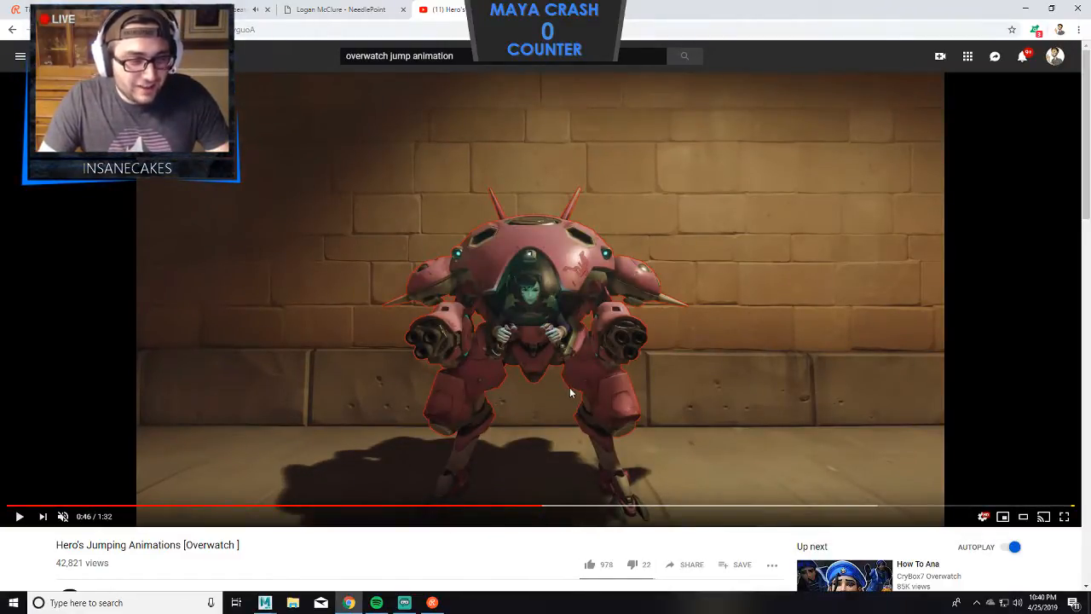
key("period")
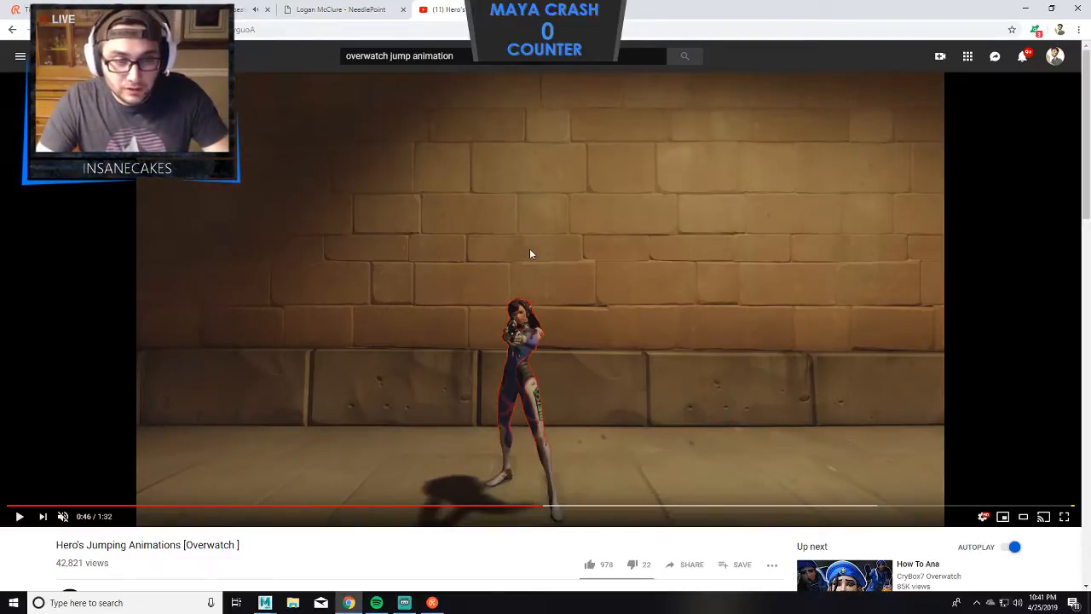
double_click(524, 324)
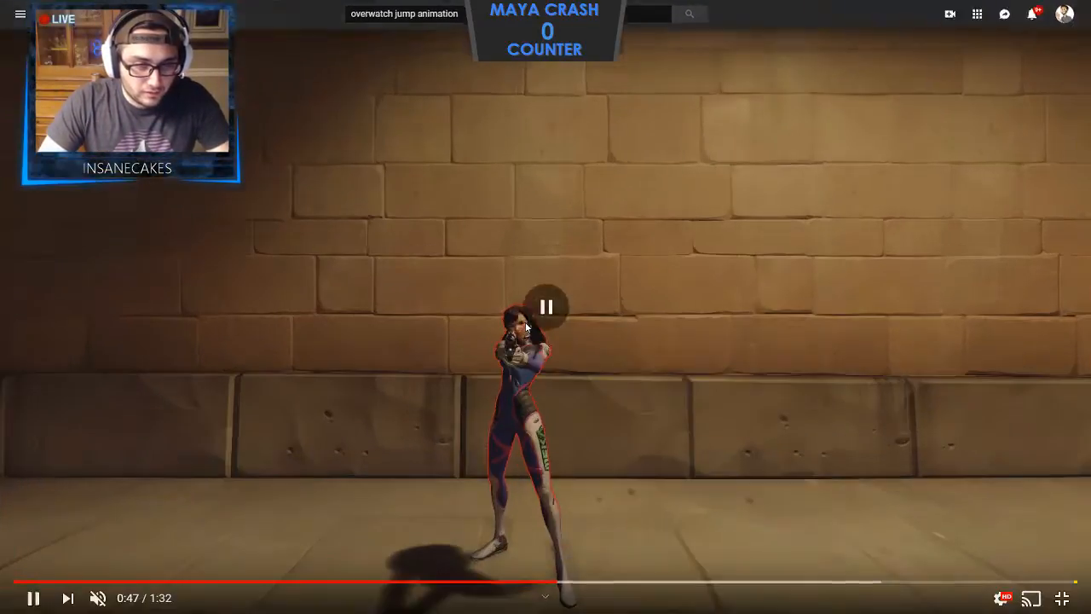
left_click(1061, 599)
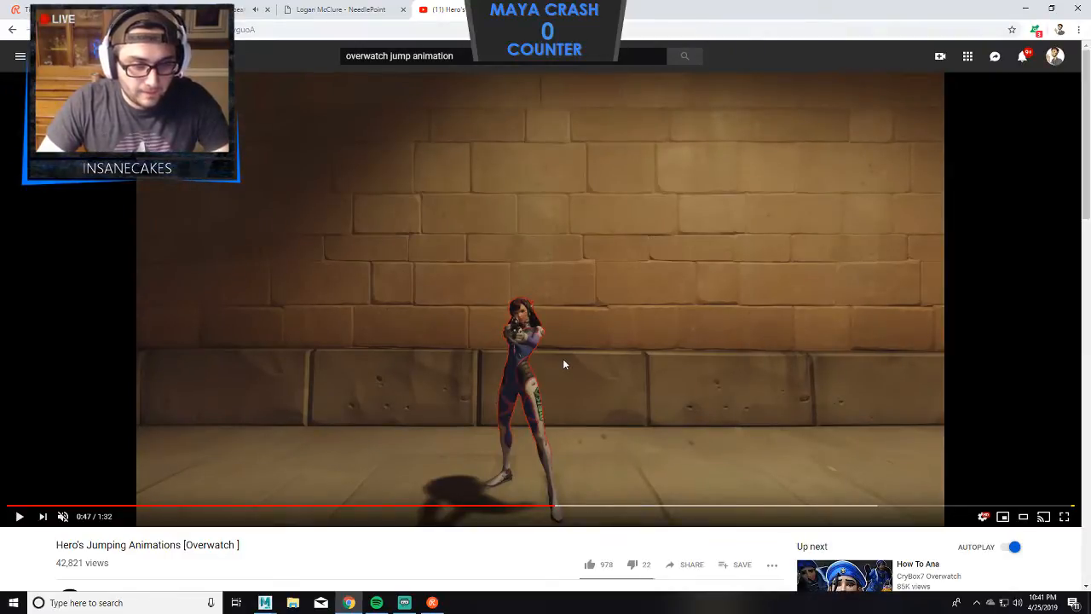
Step forward frame by frame through the pistol hero's crouch, take-off and rise to study the poses.
key("period")
key("period")
key("period")
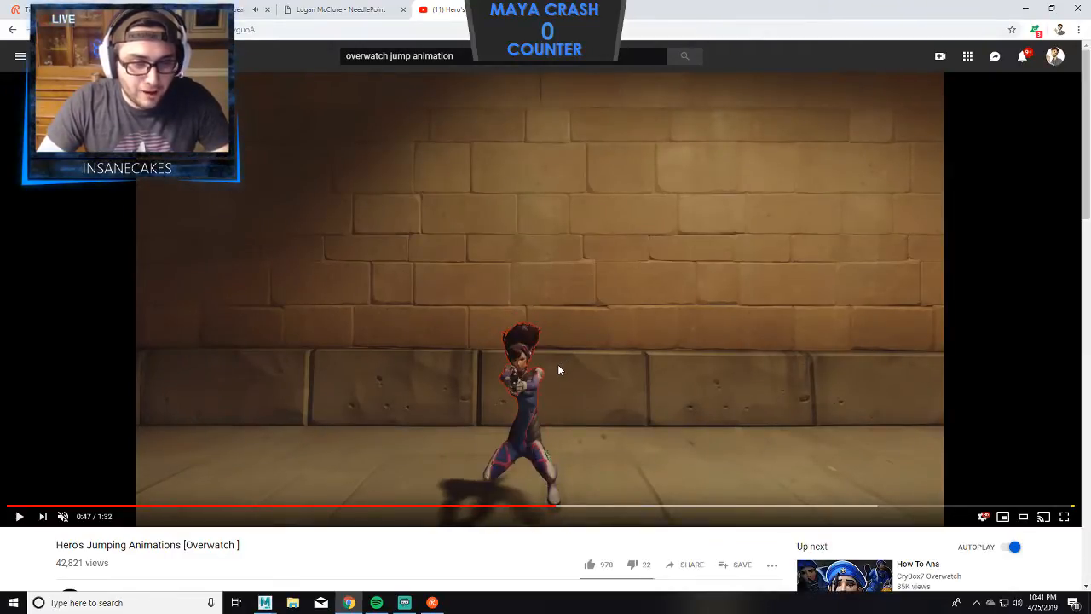
key("period")
key("period")
key("period")
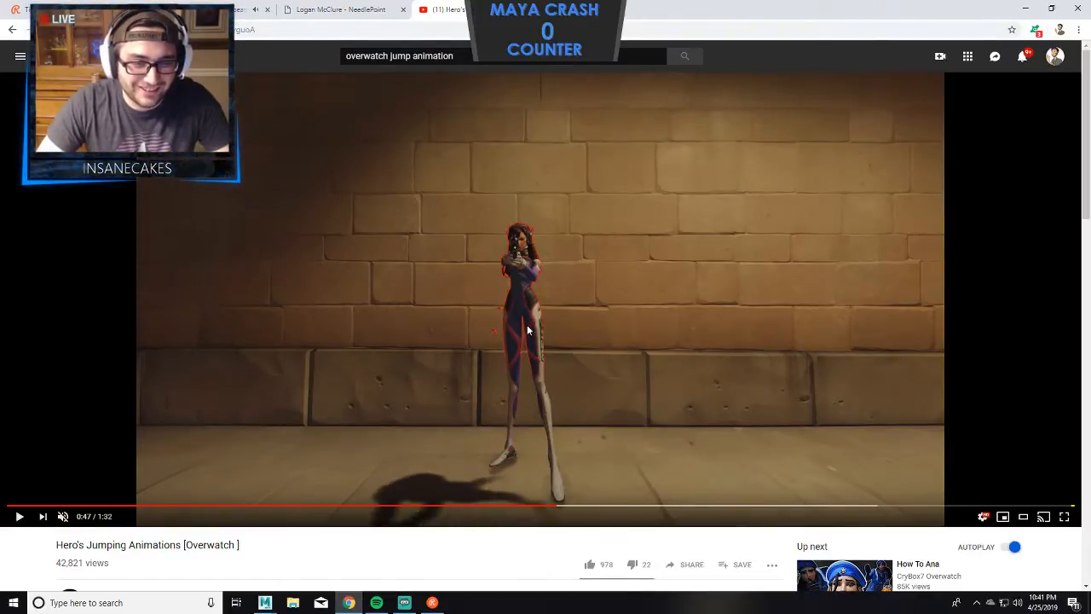
key("period")
key("period")
key("period")
key("period")
key("period")
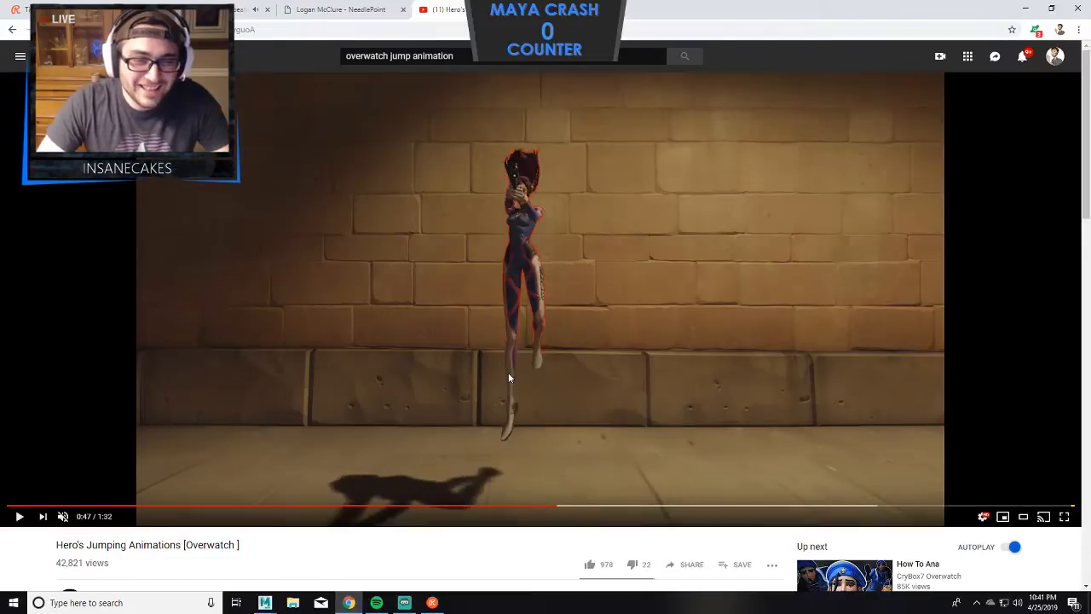
key("period")
key("period")
key("period")
key("period")
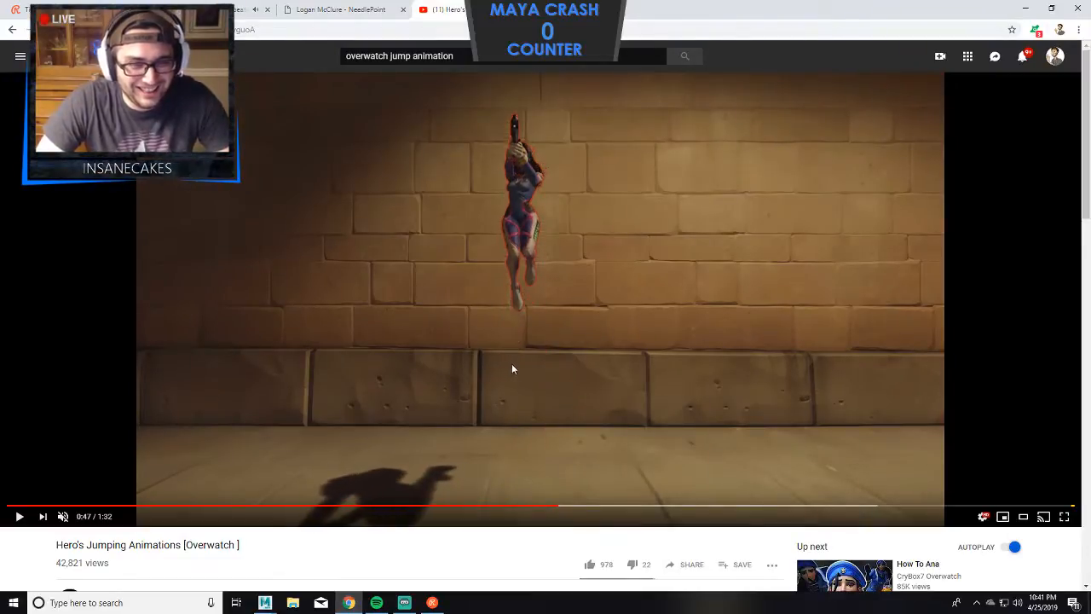
Step frame by frame through the pistol hero's fall from the top of the jump down to ground contact.
key("period")
key("period")
key("period")
key("period")
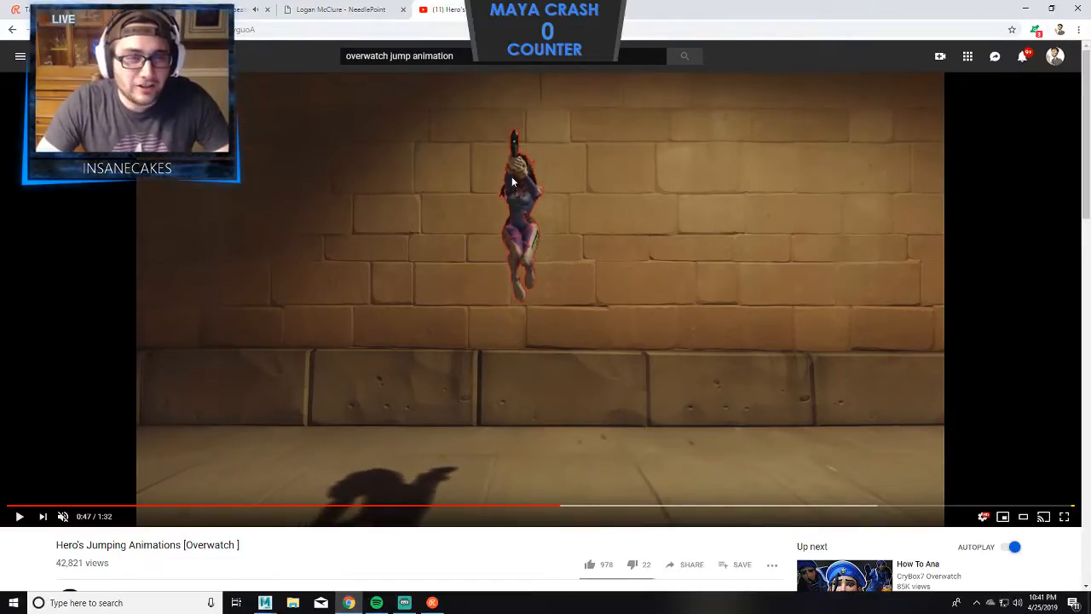
key("period")
key("period")
key("period")
key("period")
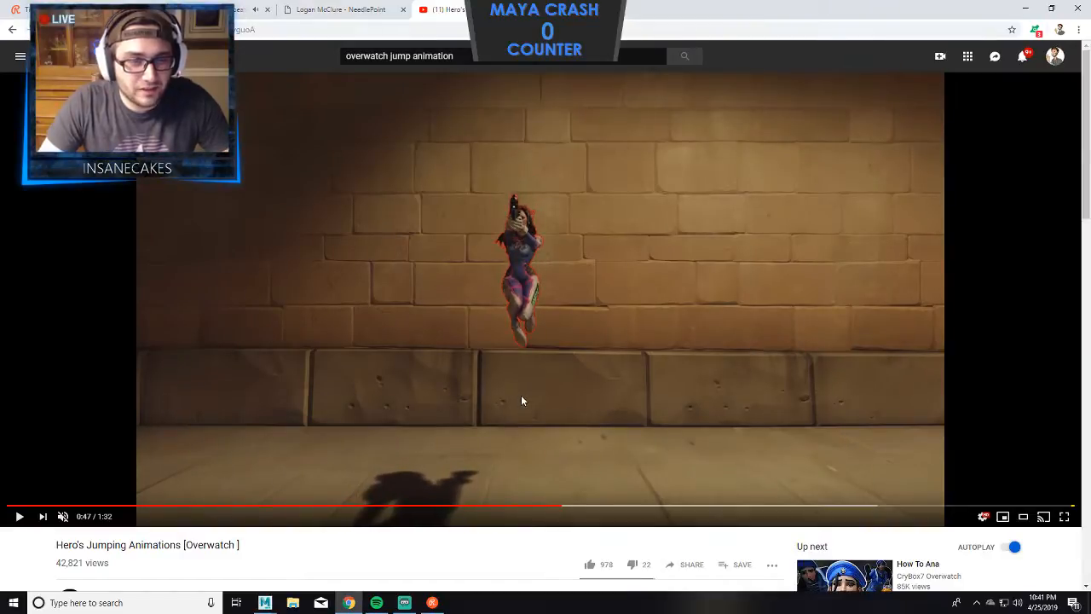
key("period")
key("period")
key("period")
key("period")
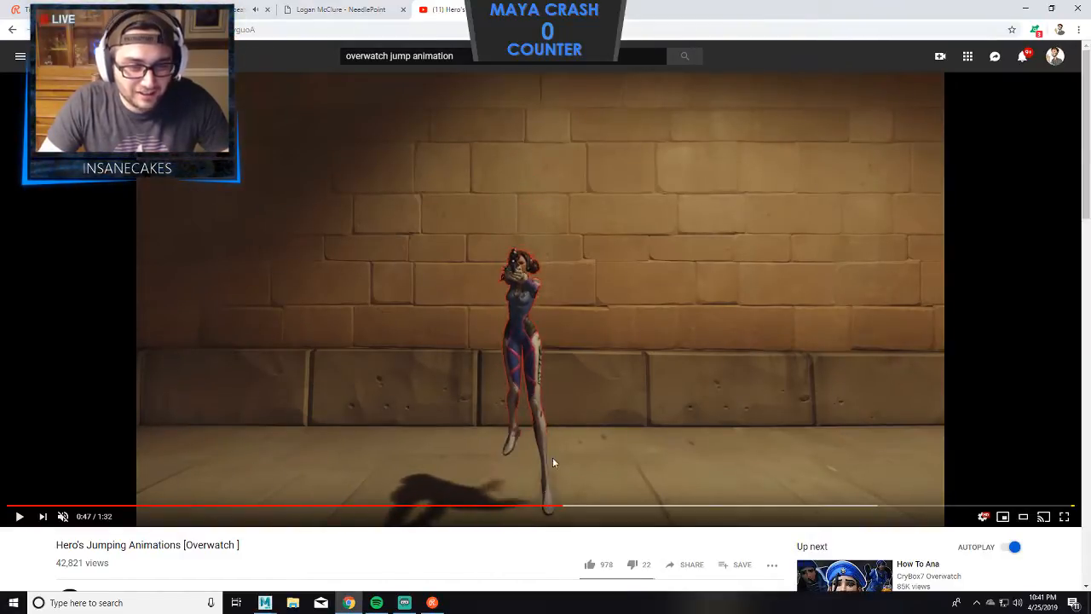
key("period")
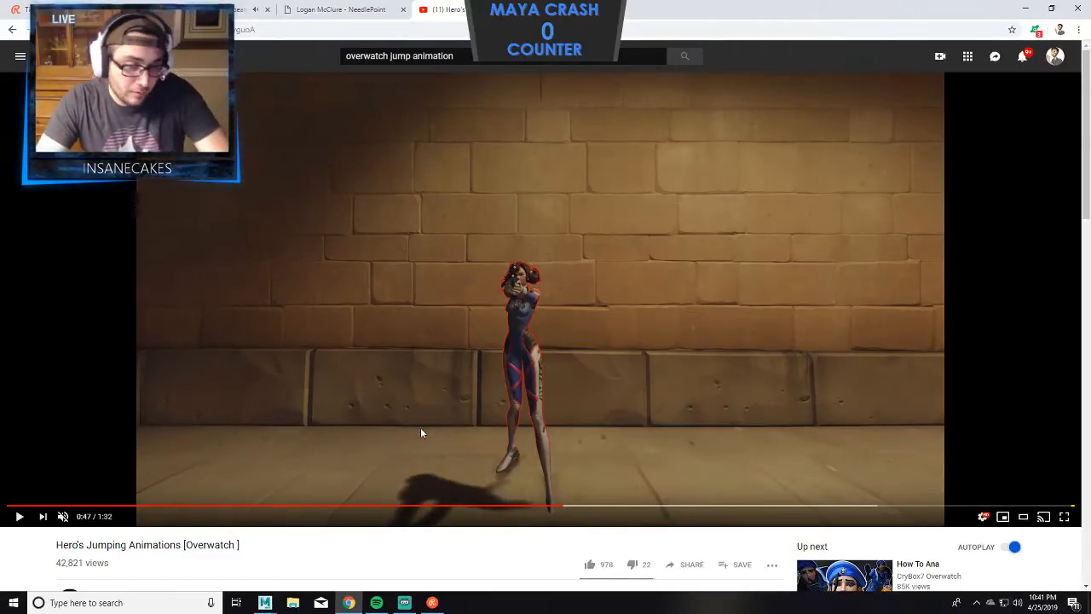
Examine the pistol hero's landing frame by frame, going back one frame to compare the foot contact, and continue to the standing pose at 0:48.
key("period")
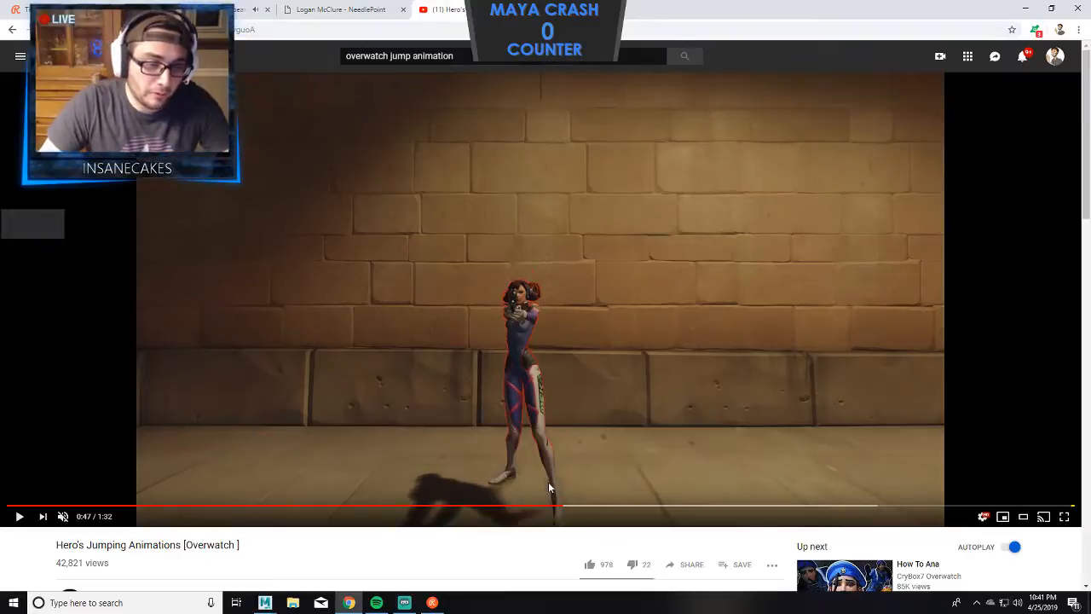
key("comma")
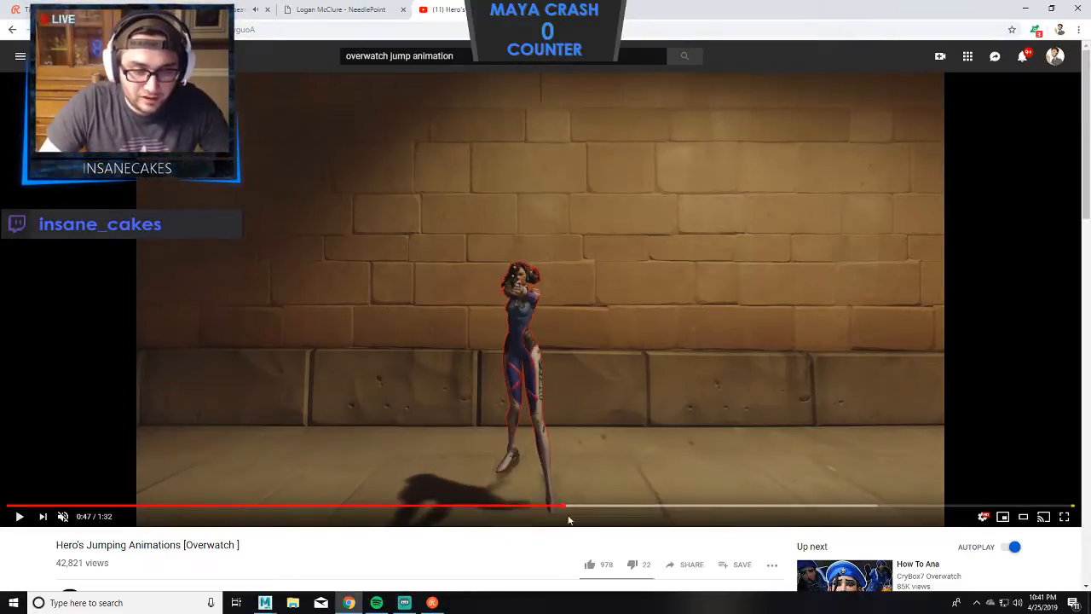
key("period")
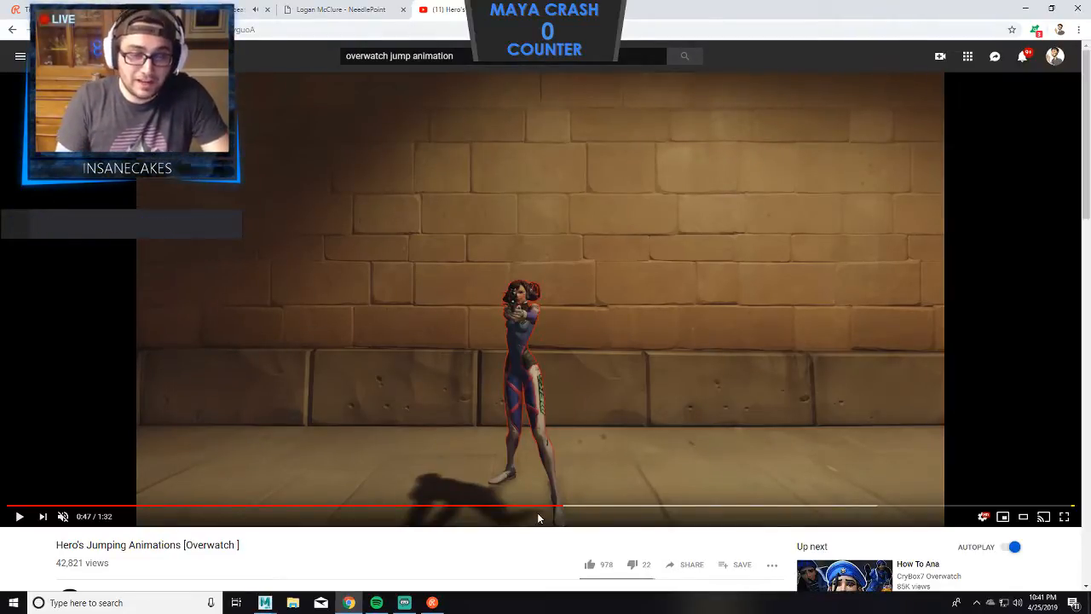
key("period")
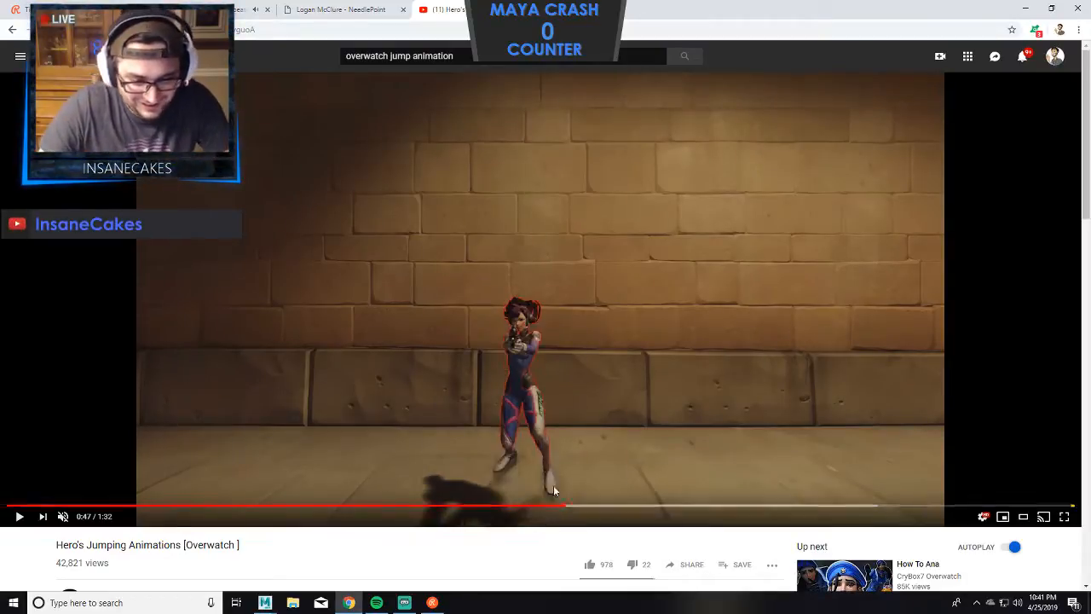
key("period")
key("period")
key("period")
key("period")
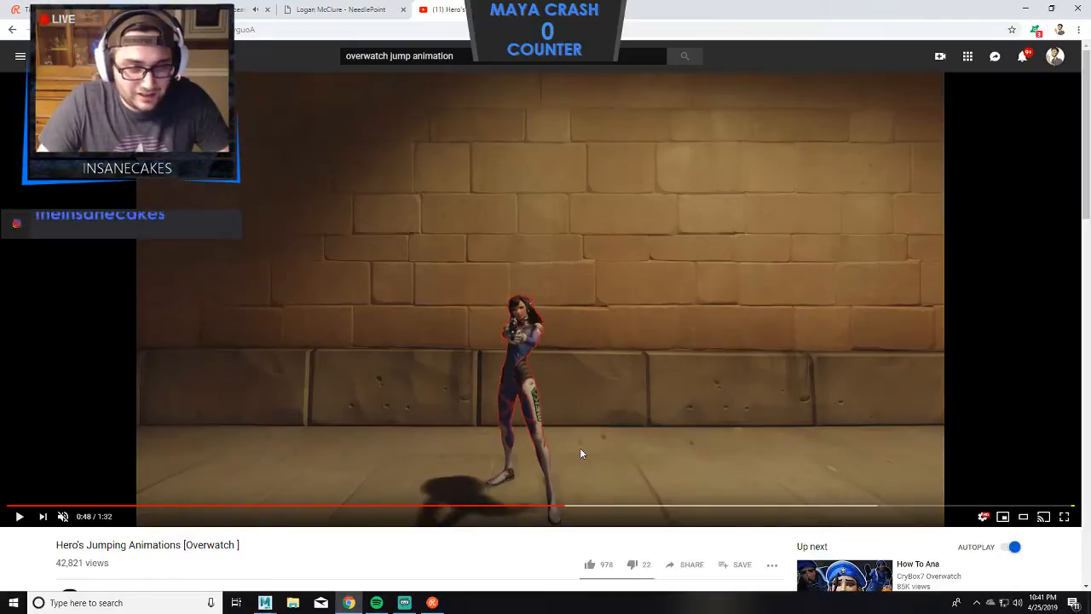
Play the video on through the next heroes' jumps and pause it at the hammer-wielding hero at 0:52.
left_click(580, 475)
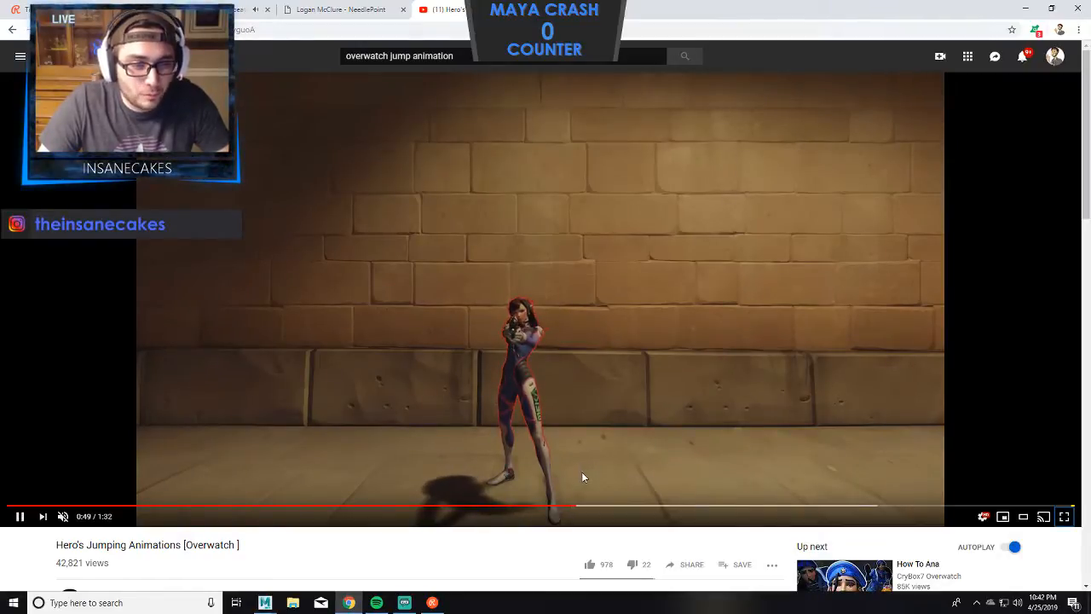
left_click(581, 473)
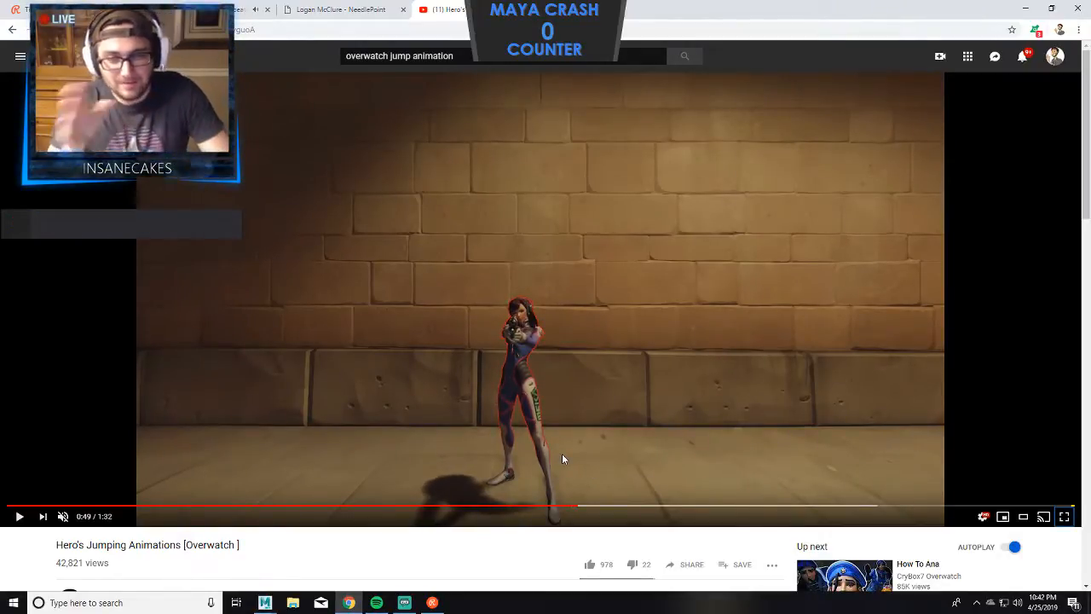
left_click(562, 458)
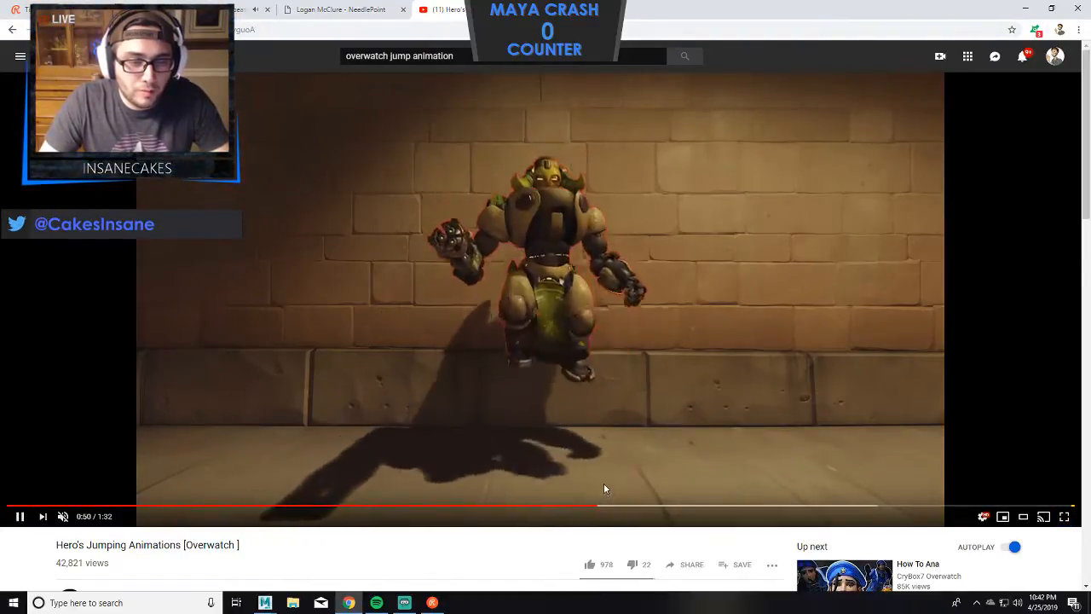
left_click(585, 491)
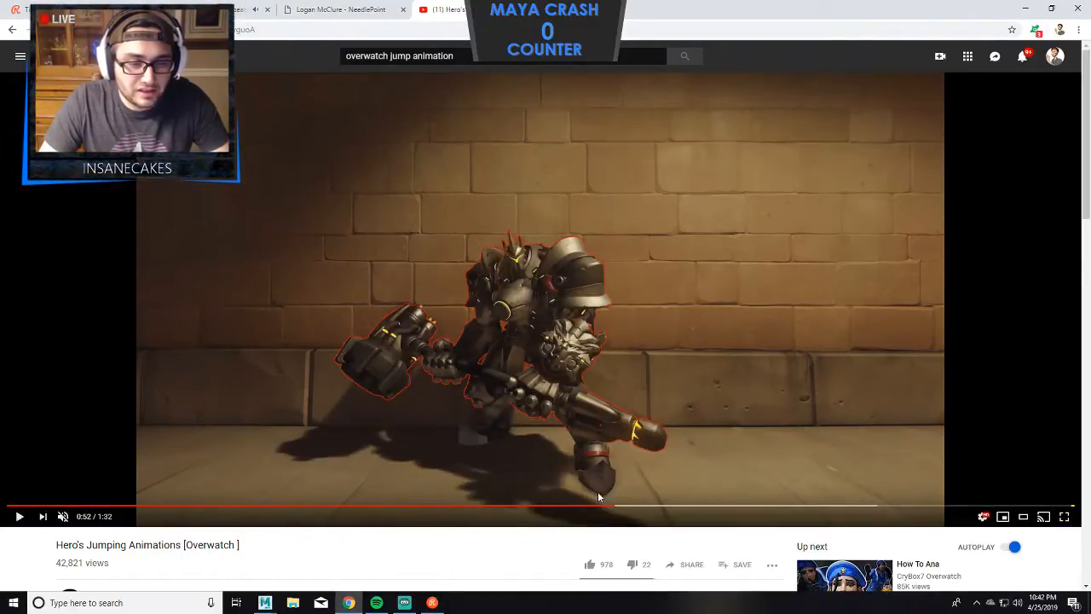
Rewind the reference video slightly, replay the green robot hero's landing, and pause it at 0:52.
left_click(605, 507)
left_click(546, 428)
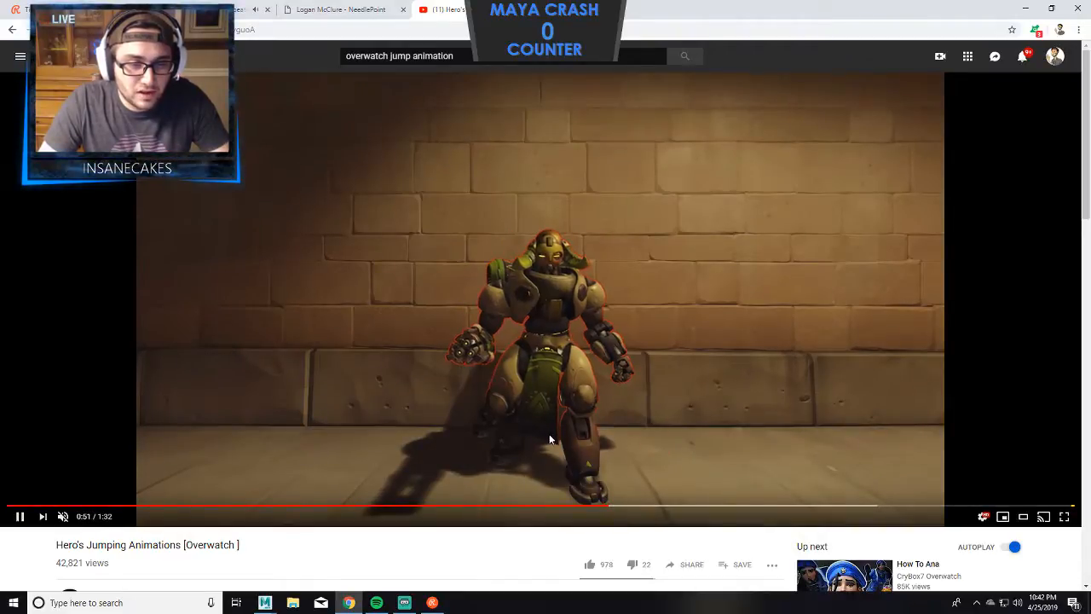
left_click(551, 435)
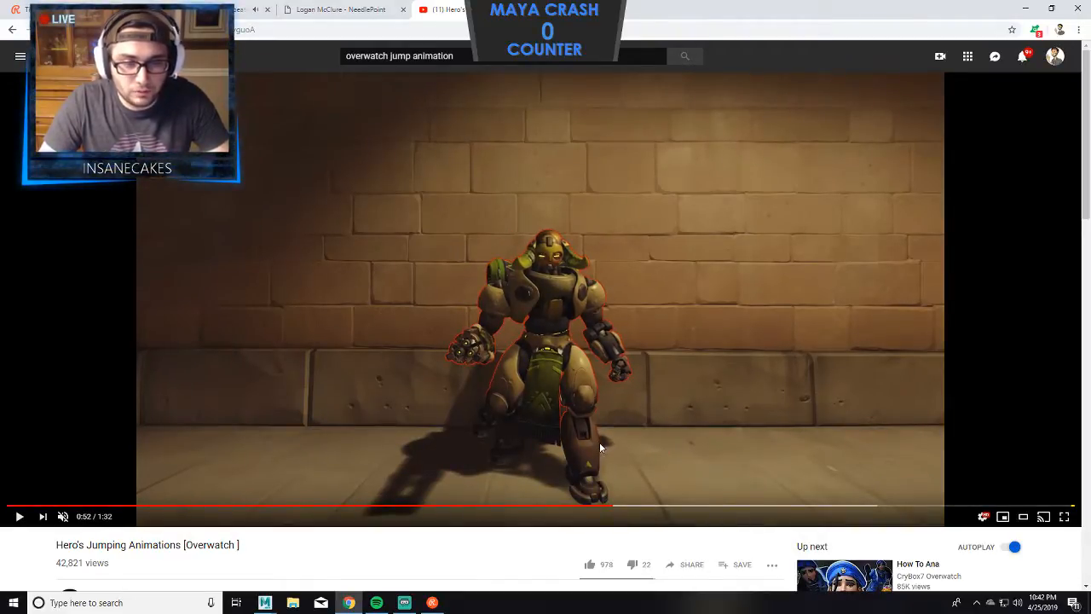
left_click(588, 461)
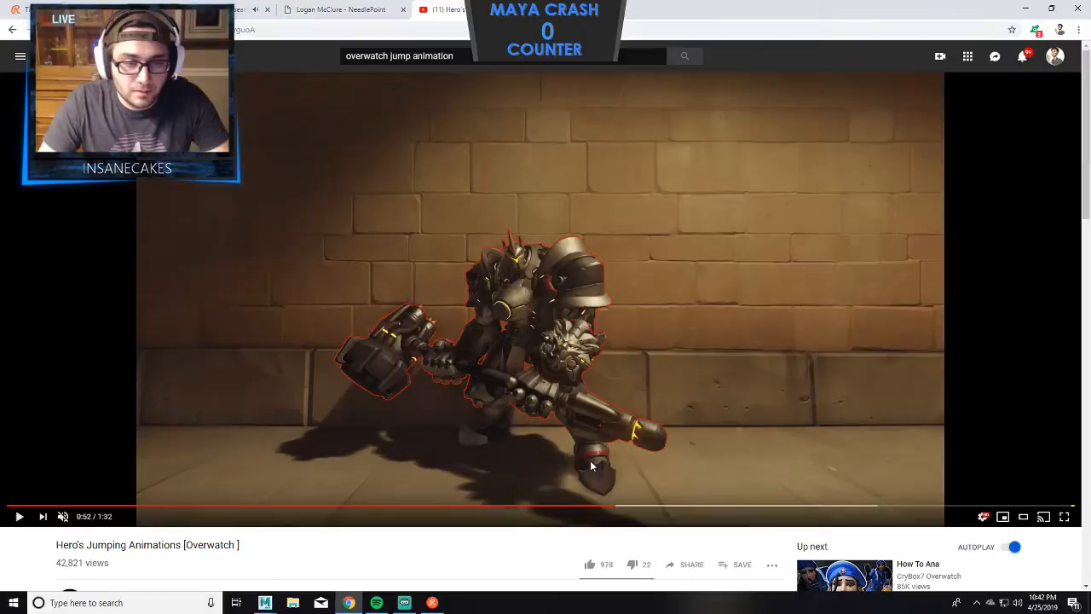
Jump back to 0:50 and step backward frame by frame through the green robot hero's jump.
left_click(597, 507)
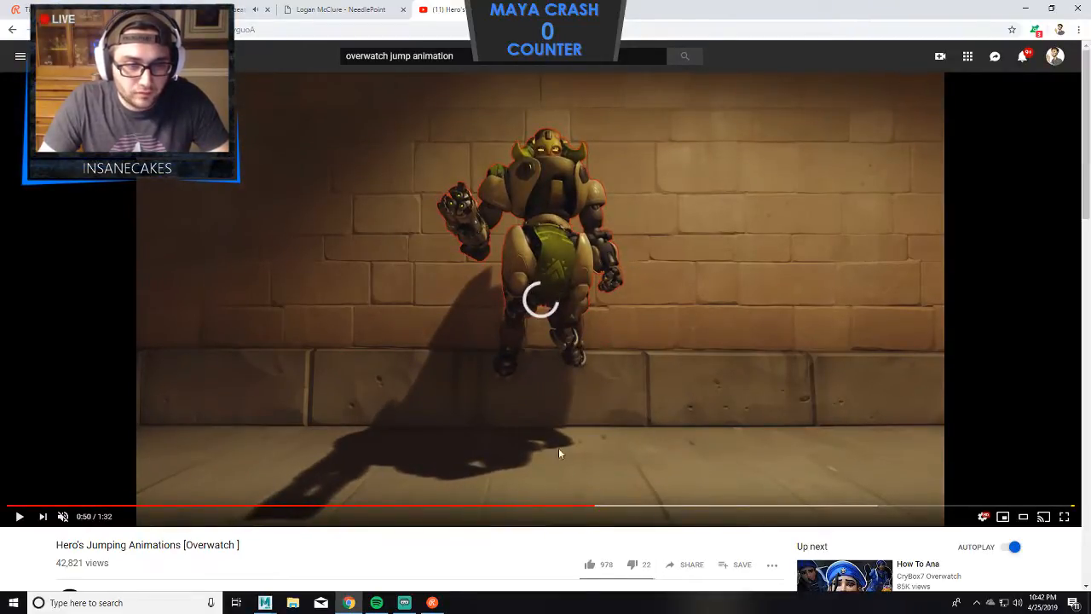
key("comma")
key("comma")
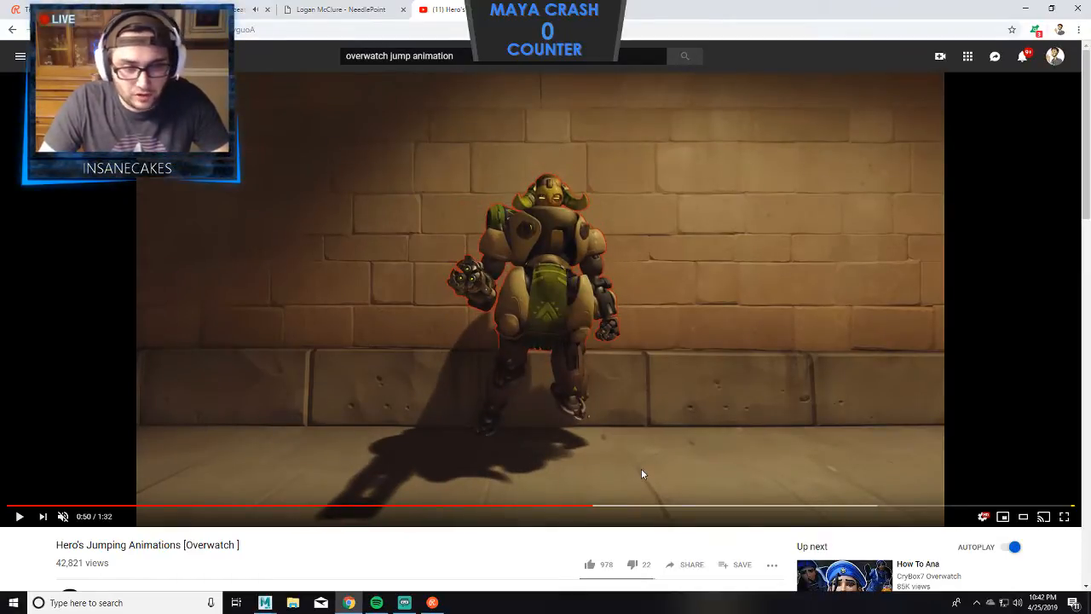
key("comma")
key("comma")
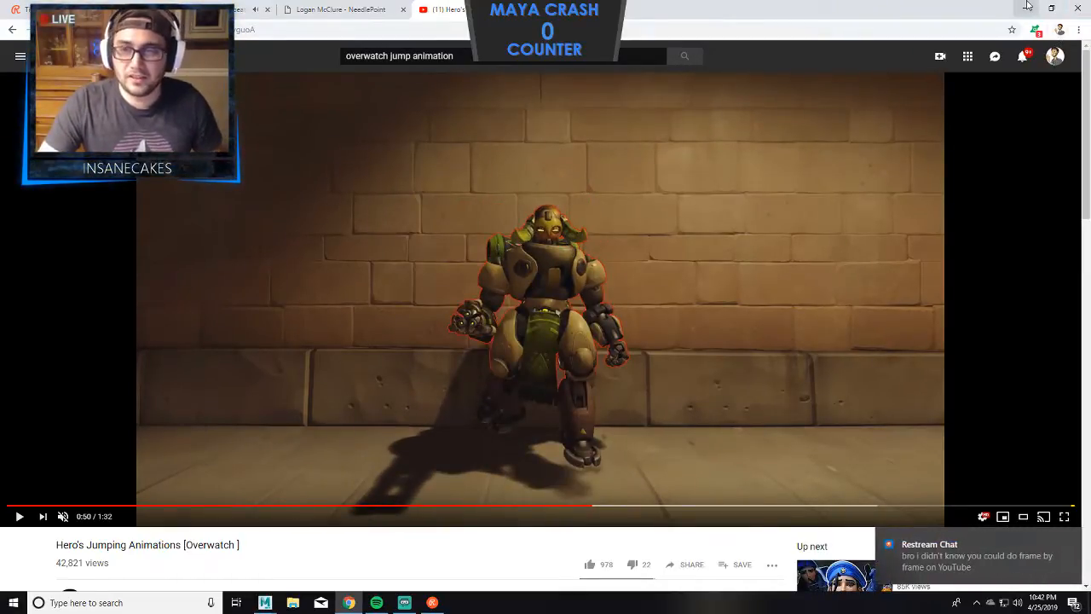
Switch back to Maya and play the moth character's charge attack blocking from the start.
left_click(1026, 8)
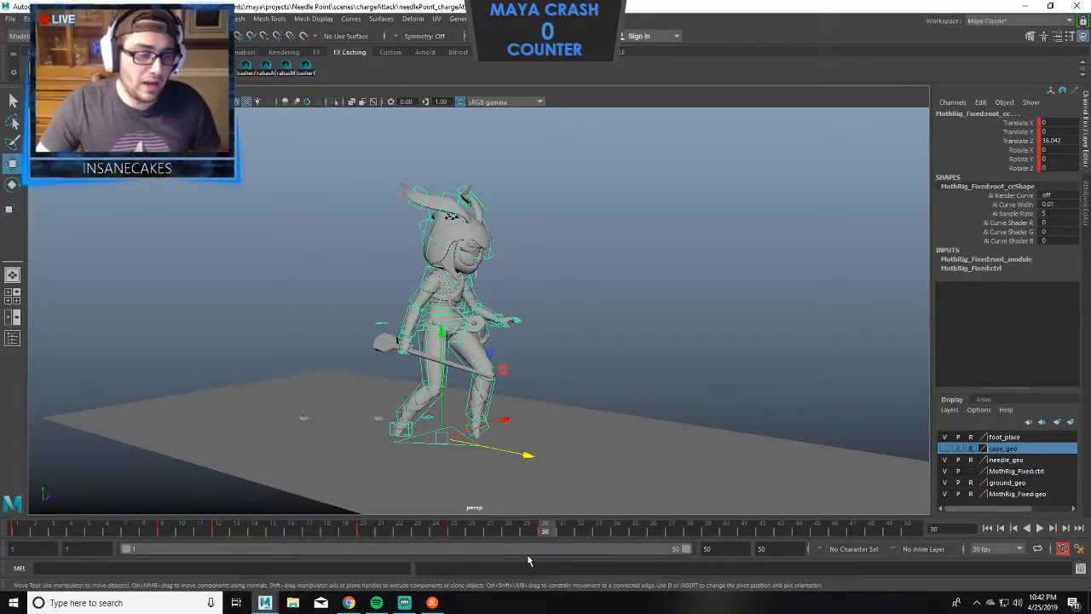
mouse_move(430, 602)
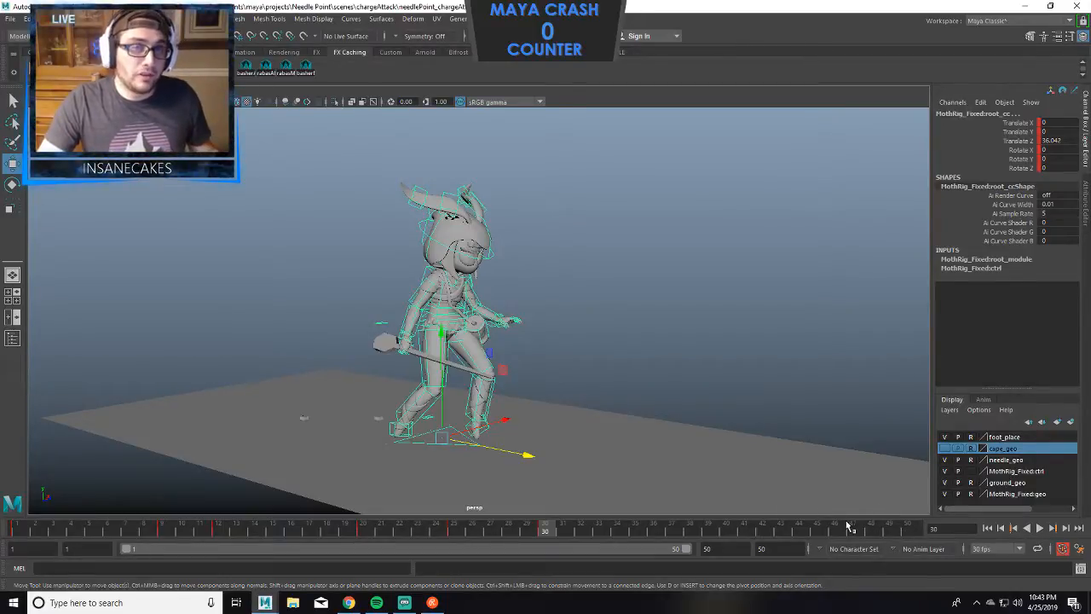
left_click(908, 529)
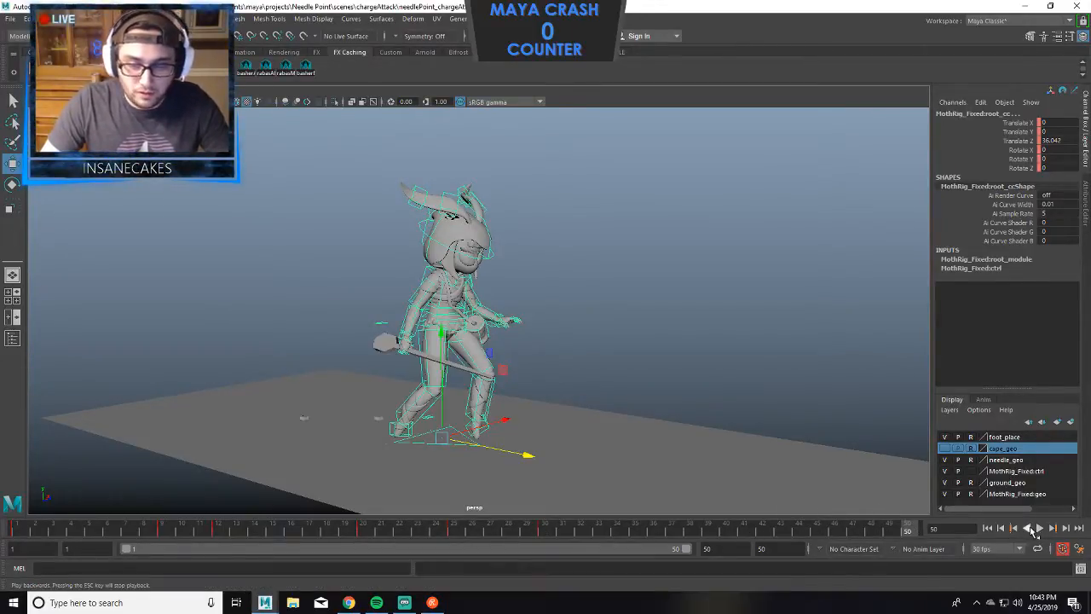
left_click(1039, 528)
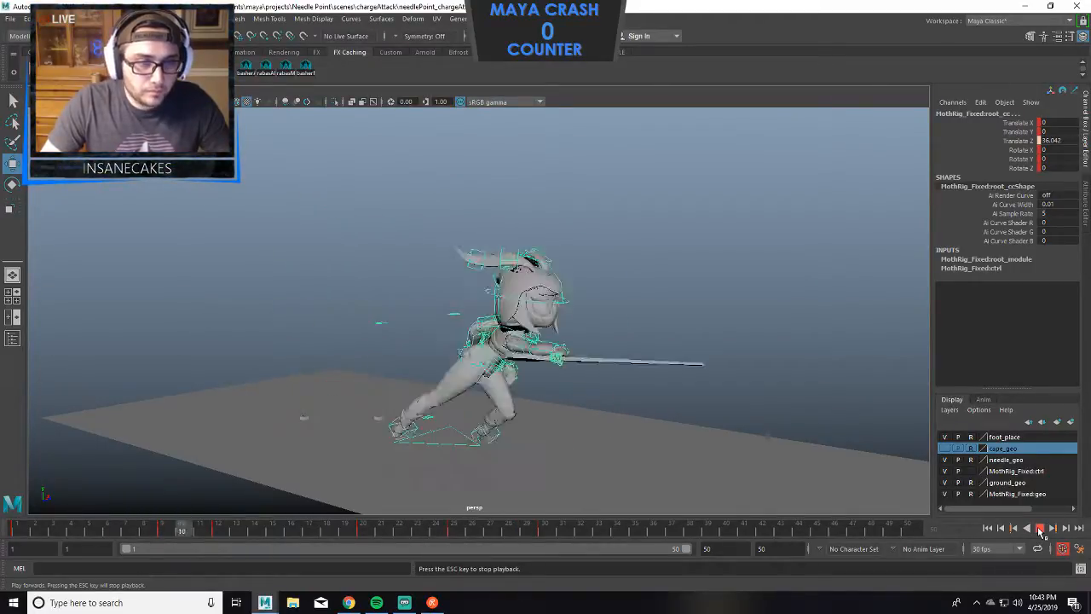
left_click(1039, 529)
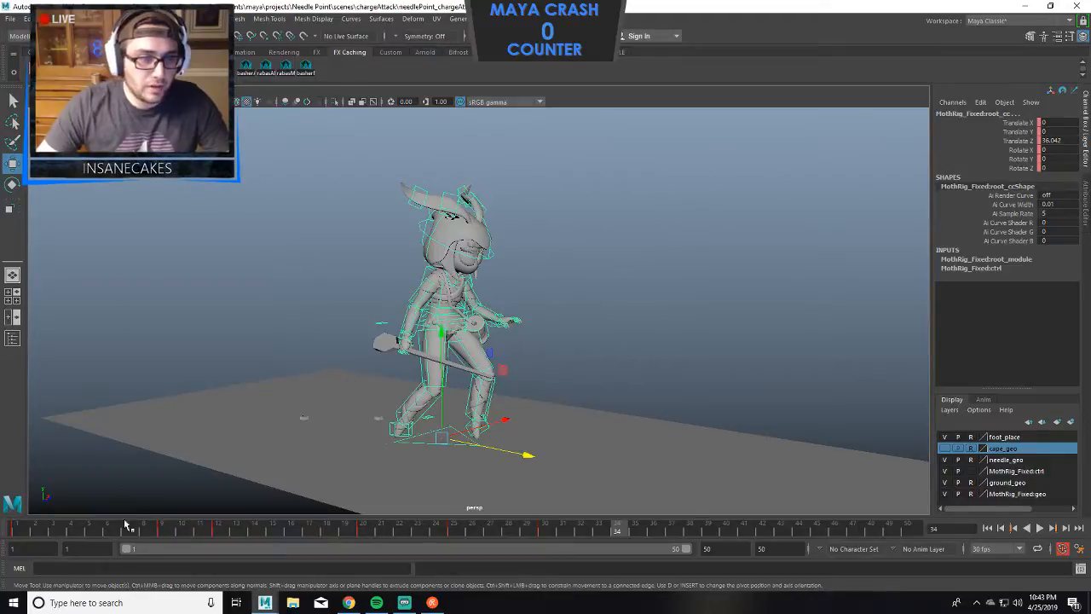
Select all of the moth rig's keys in the Graph Editor and apply auto tangents to them.
left_click(168, 19)
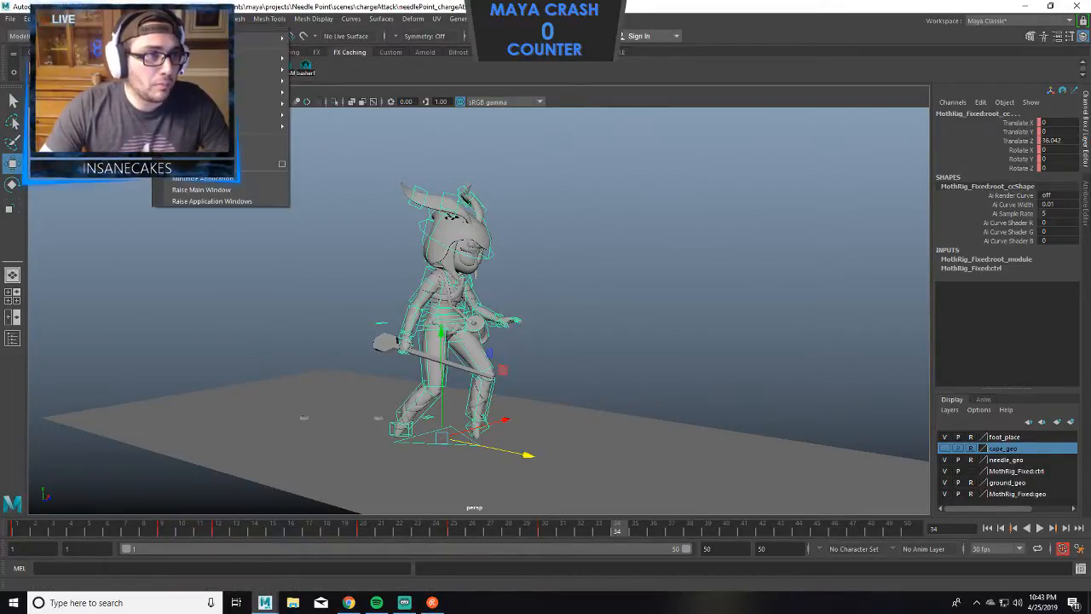
mouse_move(213, 82)
left_click(338, 92)
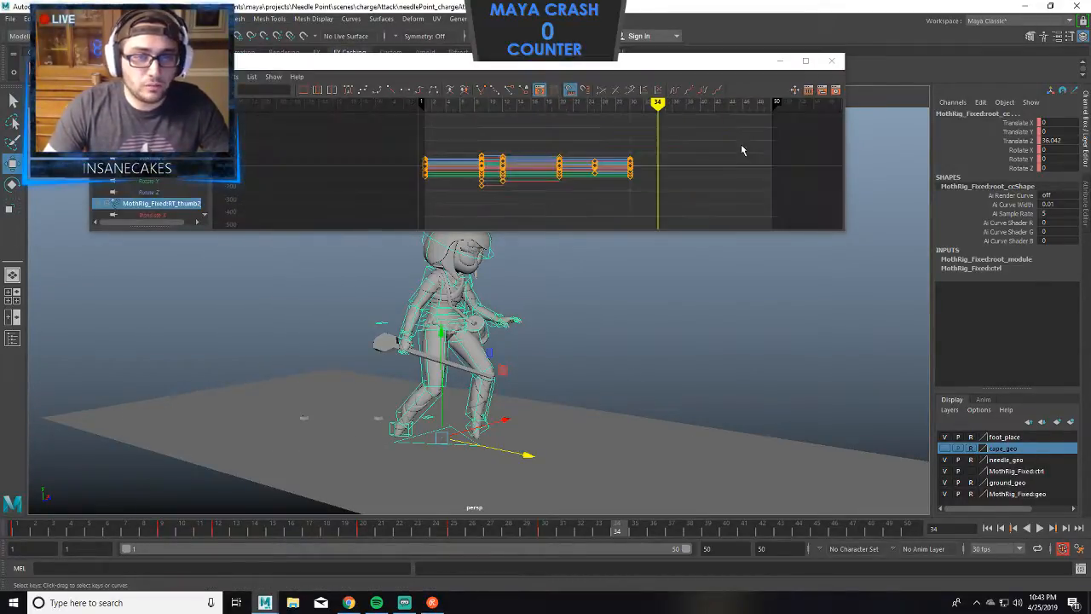
left_click_drag(724, 133, 409, 213)
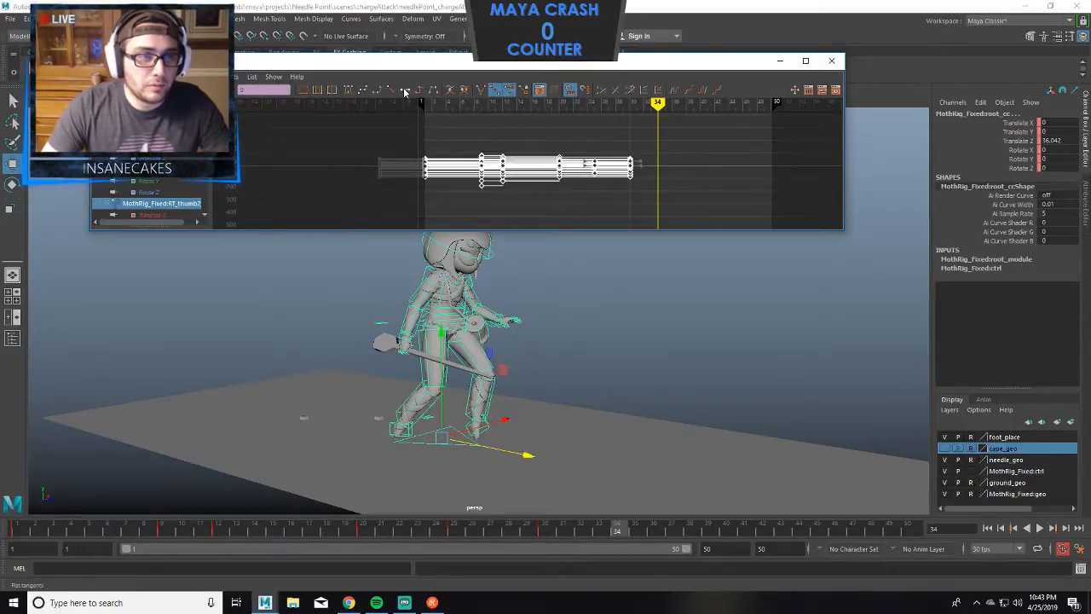
left_click(348, 89)
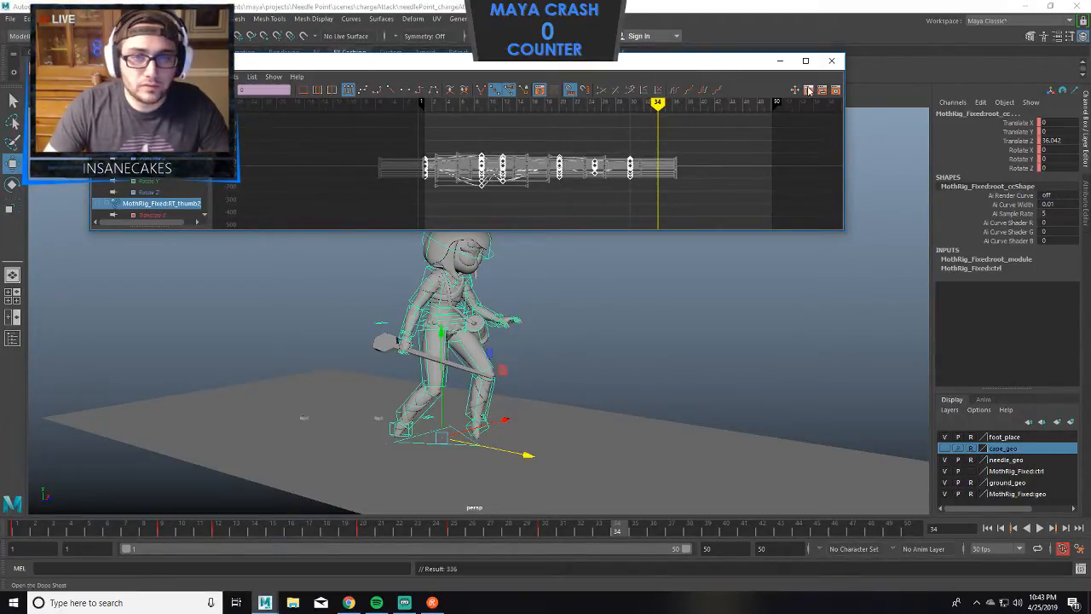
left_click(779, 60)
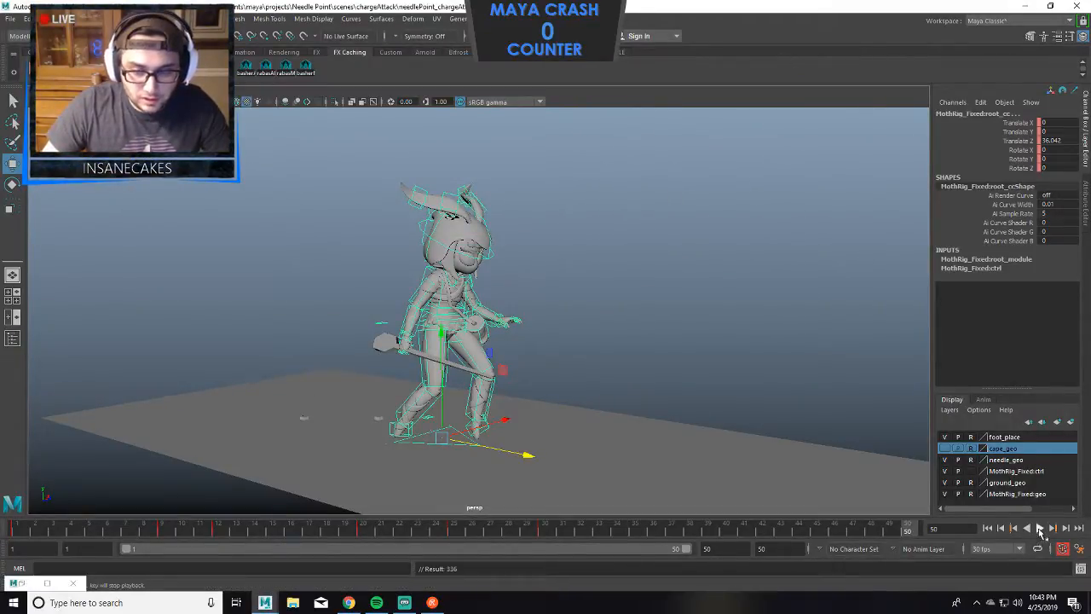
Play the charge attack to check the interpolated motion, and undo the selection of the right leg IK control.
left_click(1039, 527)
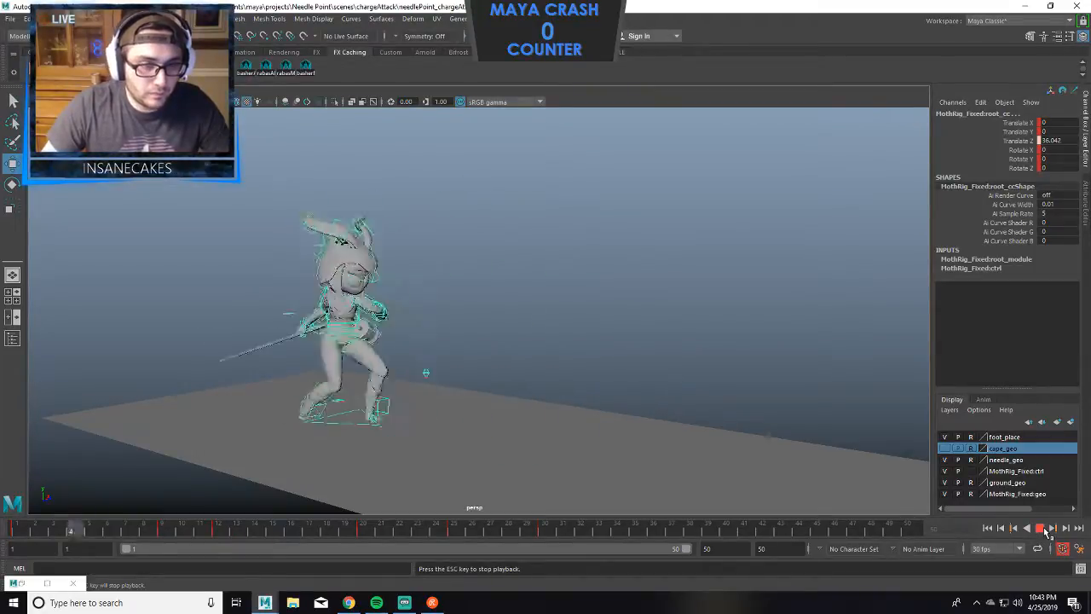
key("Escape")
left_click(564, 436)
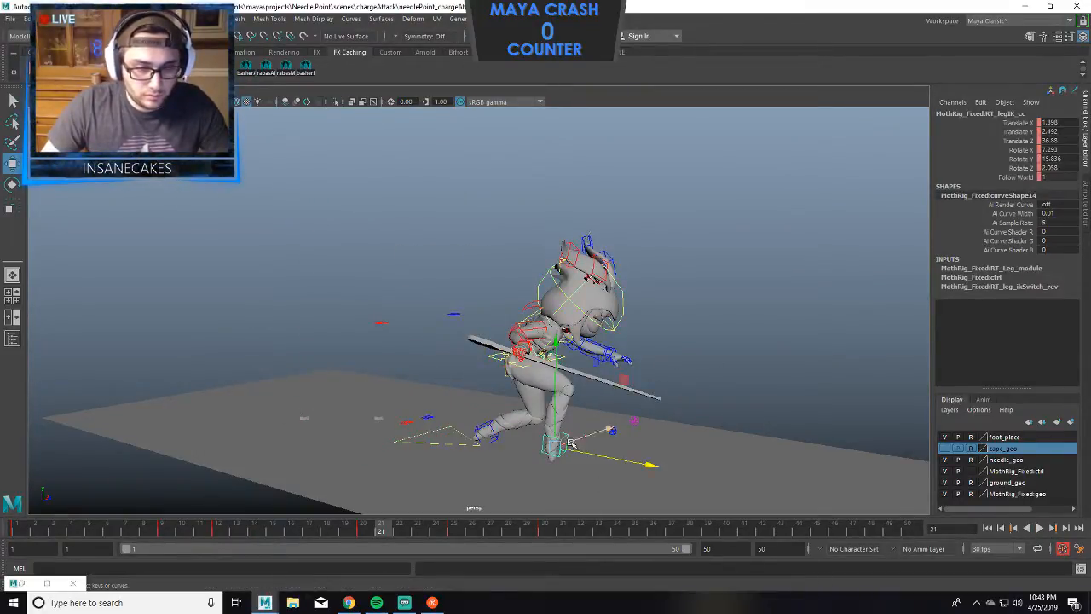
key("ctrl+z")
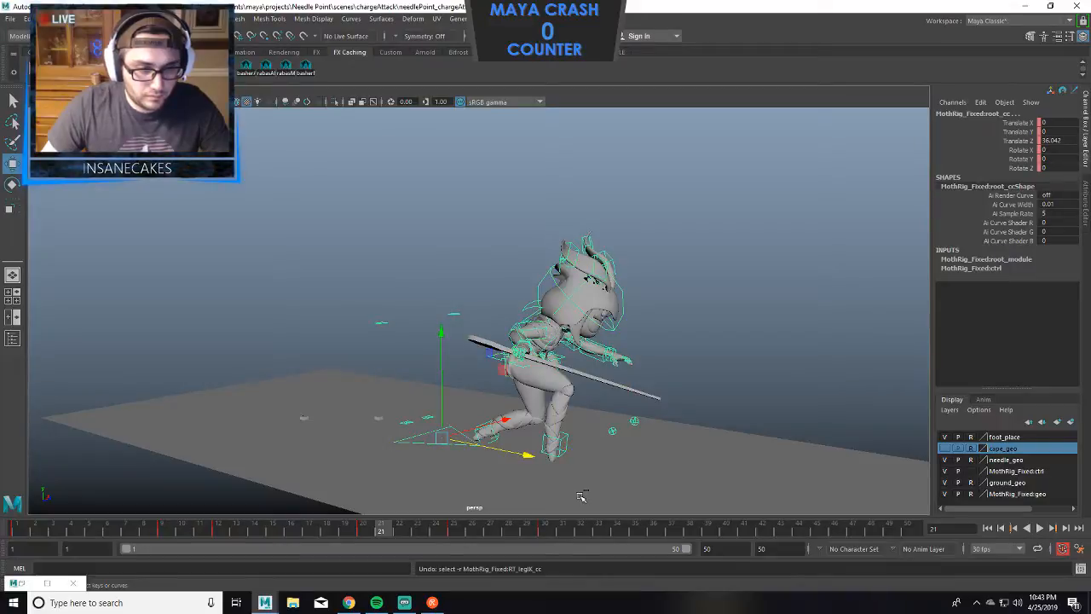
key("ctrl+z")
Check the curves of all the moth rig's controls in the Graph Editor and replay the charge attack.
left_click_drag(729, 176, 218, 472)
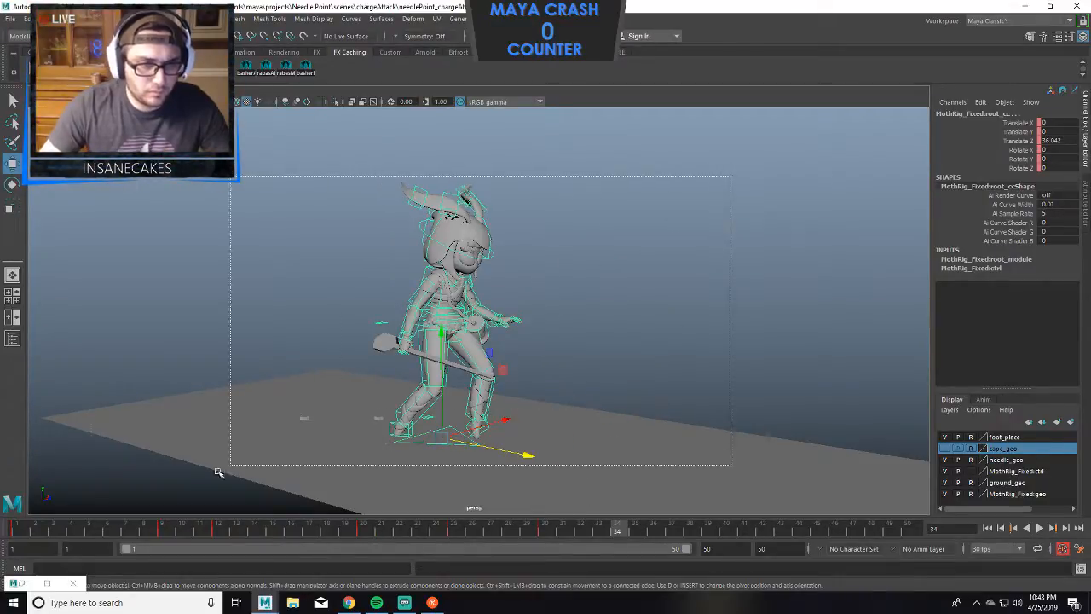
left_click(168, 19)
mouse_move(256, 81)
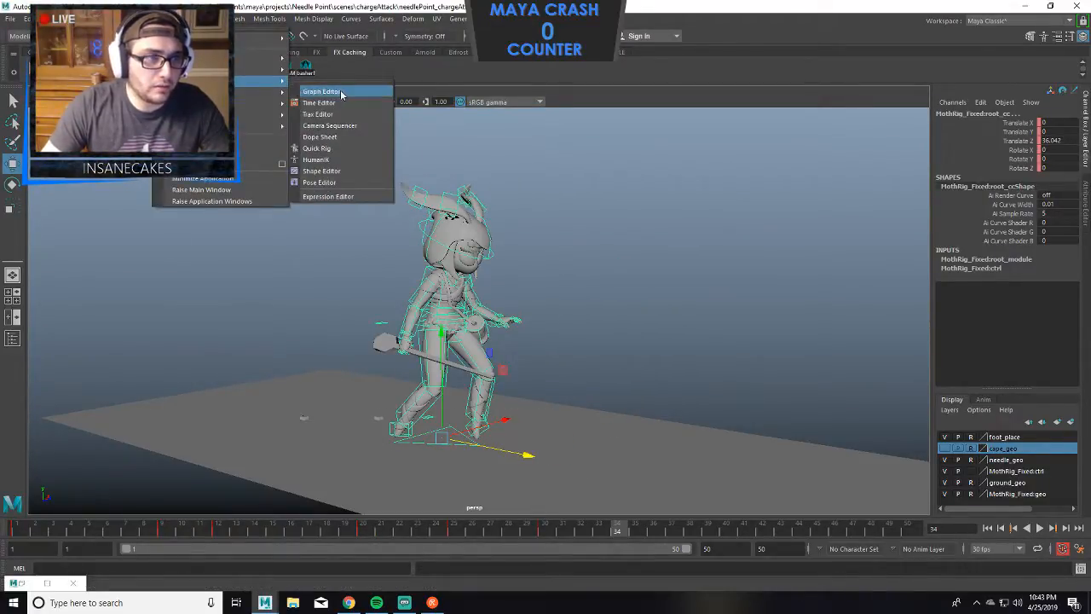
left_click(339, 92)
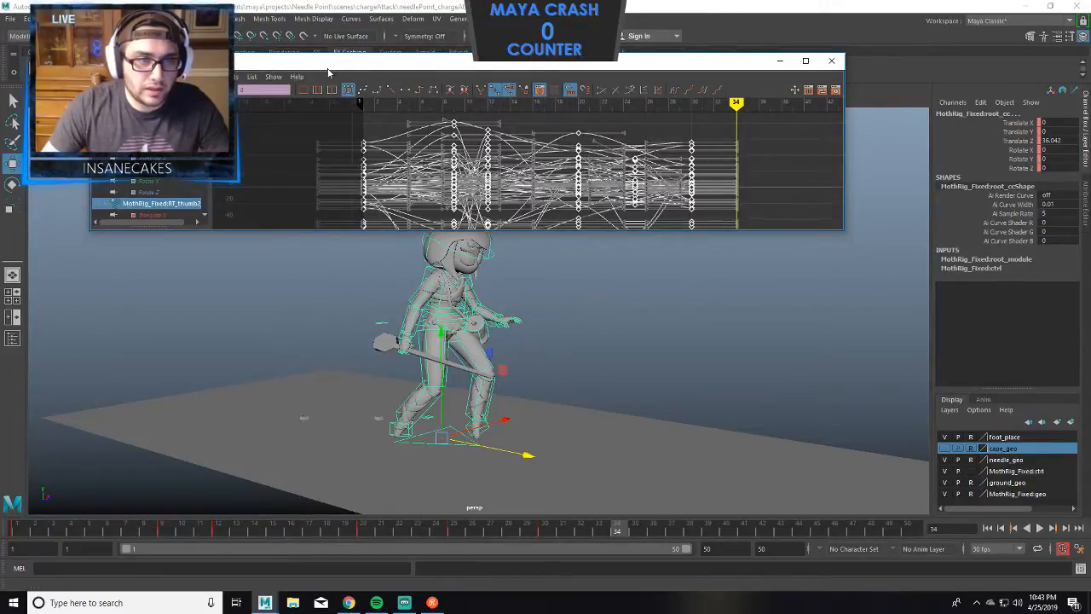
left_click(778, 62)
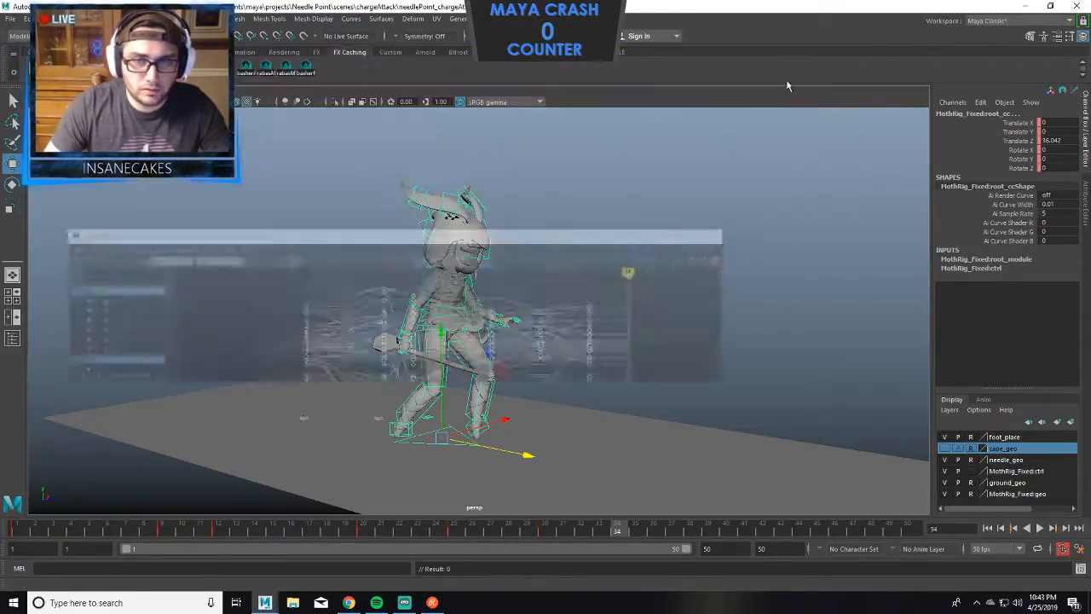
left_click(1039, 528)
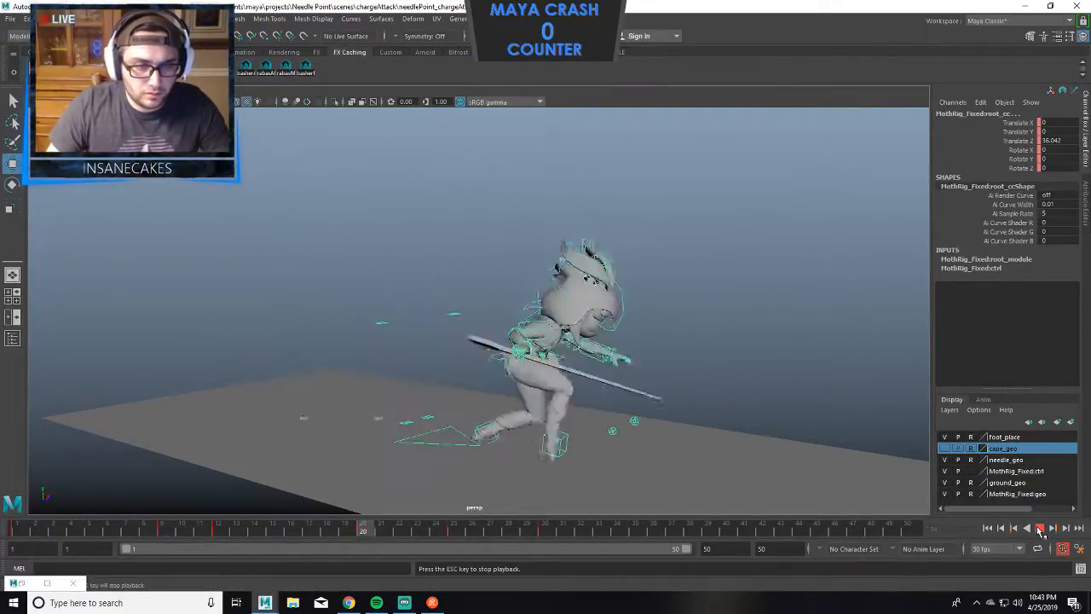
left_click(1039, 528)
Select the IK switch controls of both legs and set Ik Fk to 0 at frame 30.
left_click(397, 429)
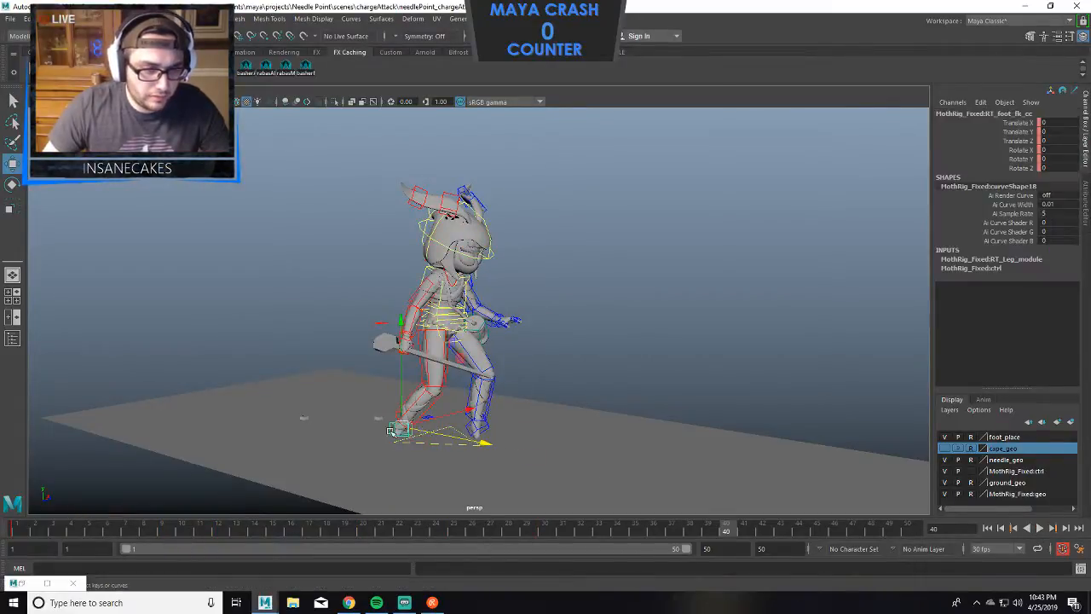
left_click_drag(390, 430, 444, 432, "alt")
left_click(409, 458)
left_click(407, 454)
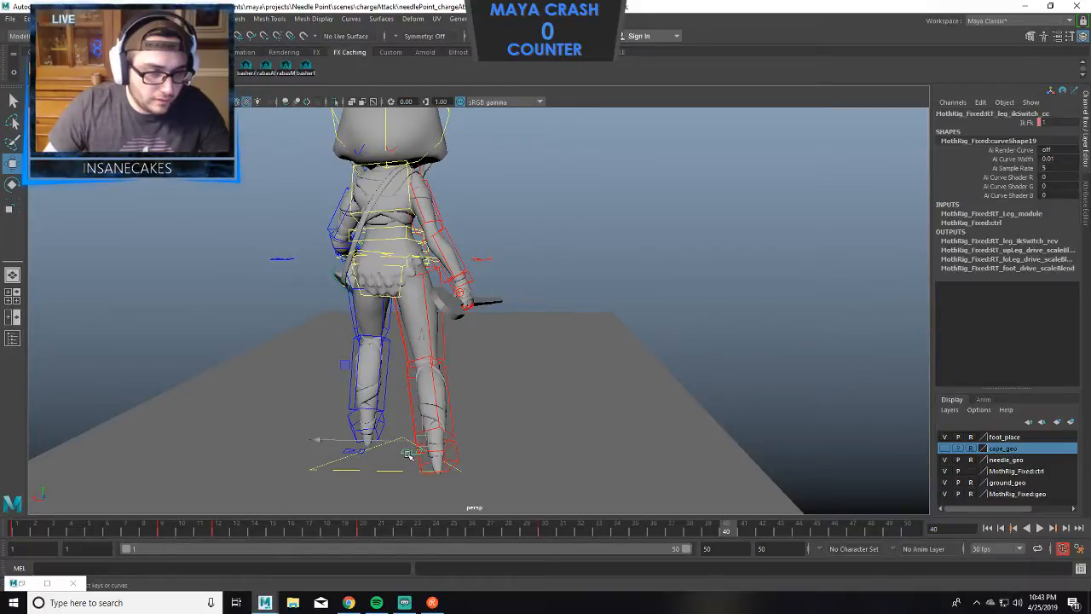
left_click(361, 454)
left_click_drag(730, 529, 543, 529)
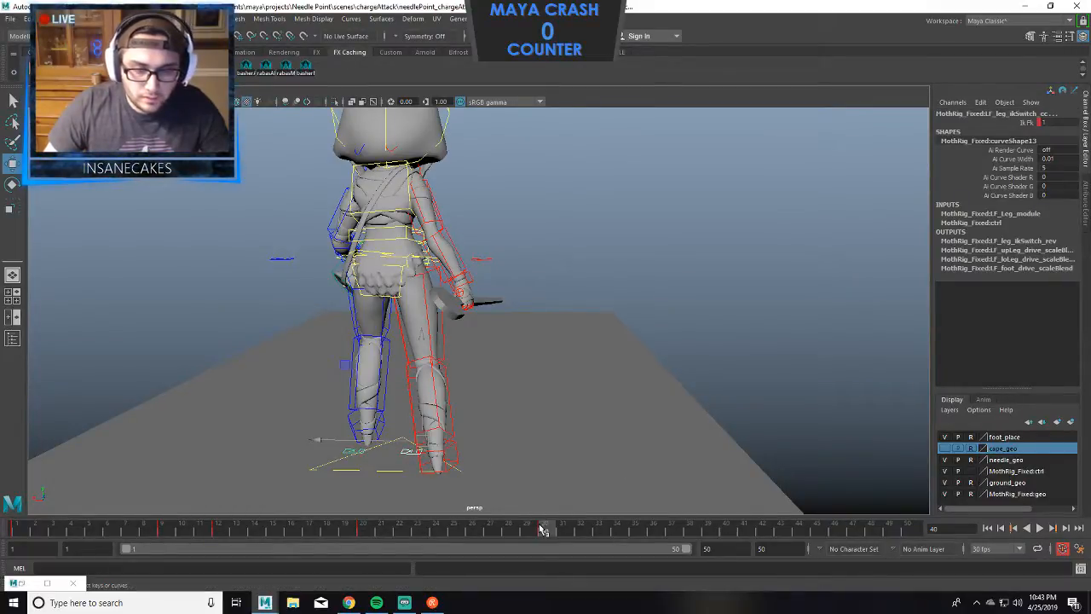
left_click(1041, 123)
key("Return")
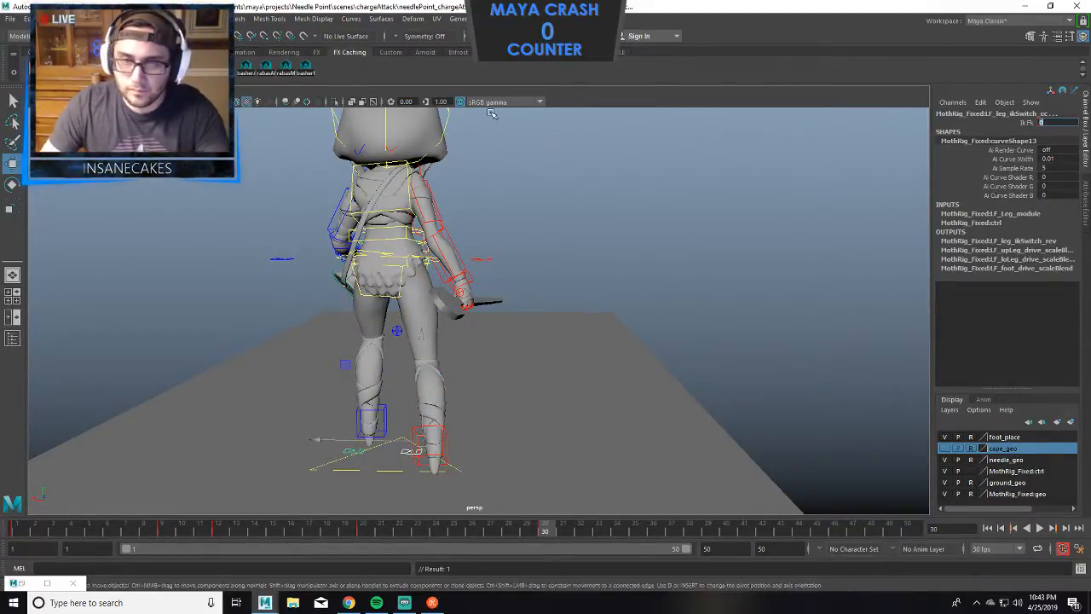
Inspect the leg switches' curves in the Graph Editor and set Ik Fk to 0 at frame 1 for both legs.
left_click(135, 19)
mouse_move(166, 19)
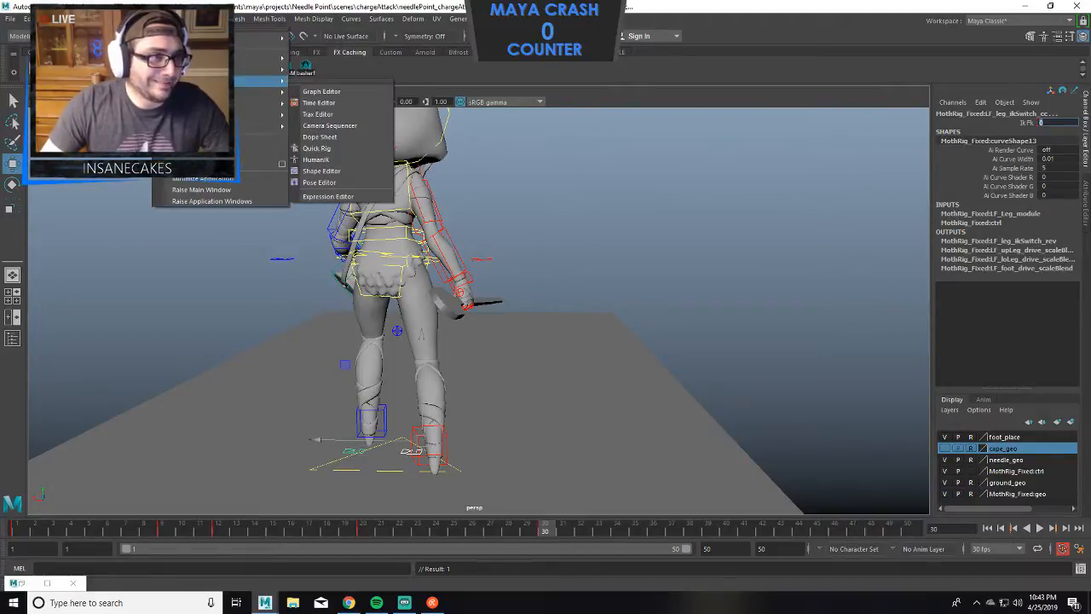
mouse_move(273, 91)
left_click(320, 89)
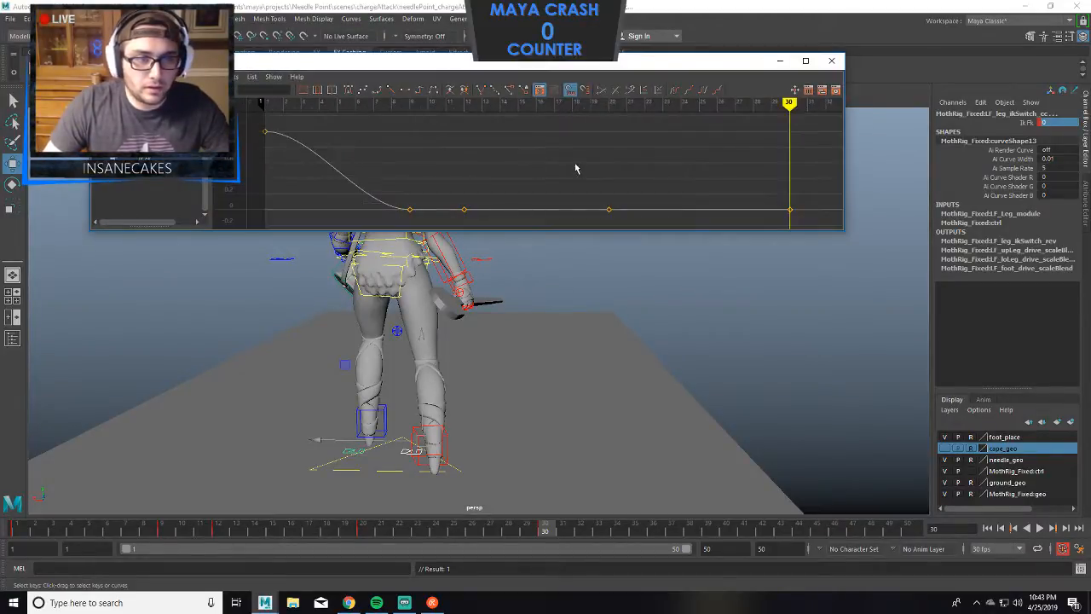
left_click_drag(388, 103, 363, 103)
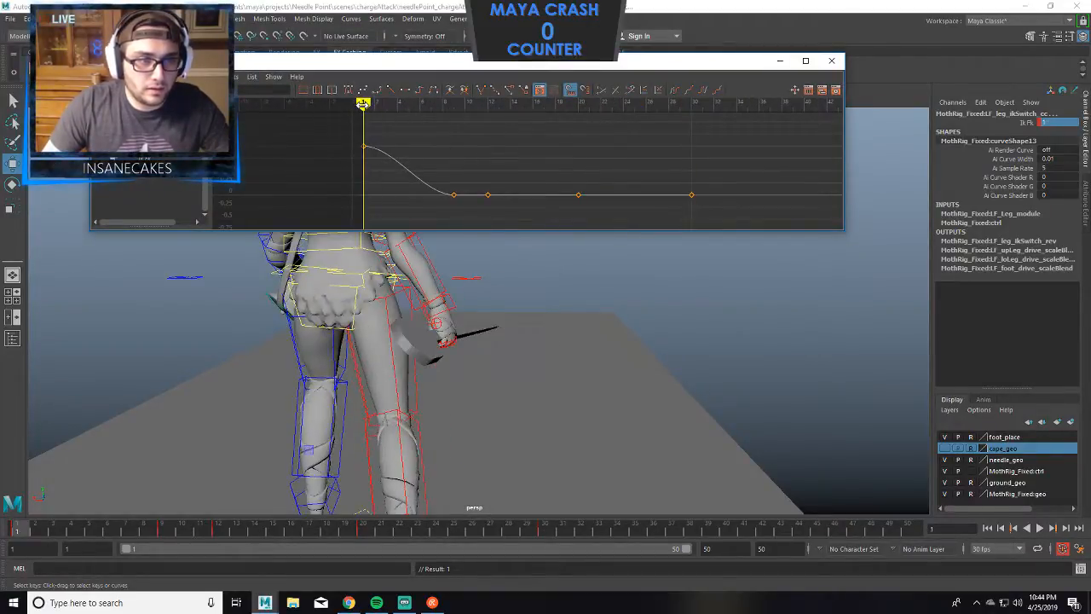
scroll(504, 220, "down", 4)
scroll(495, 362, "down", 2)
mouse_move(495, 362)
left_mouse_down("alt")
mouse_move(474, 319)
mouse_move(438, 339)
mouse_move(498, 351)
left_mouse_up("alt")
mouse_move(463, 103)
left_mouse_down()
mouse_move(506, 111)
mouse_move(462, 113)
mouse_move(588, 111)
mouse_move(461, 113)
left_mouse_up()
left_click(1060, 122)
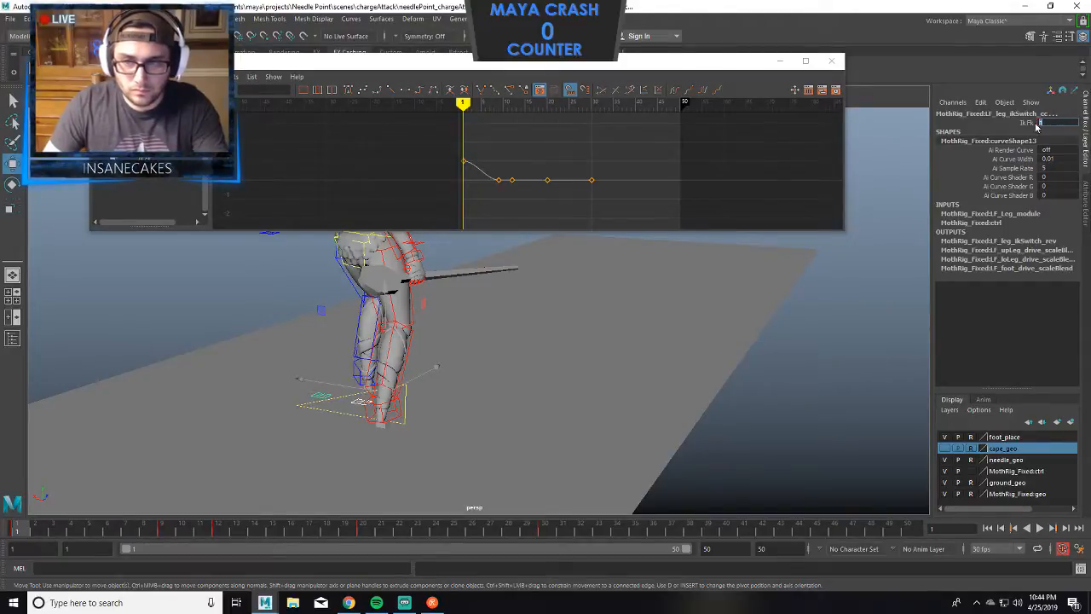
type("0")
key("Return")
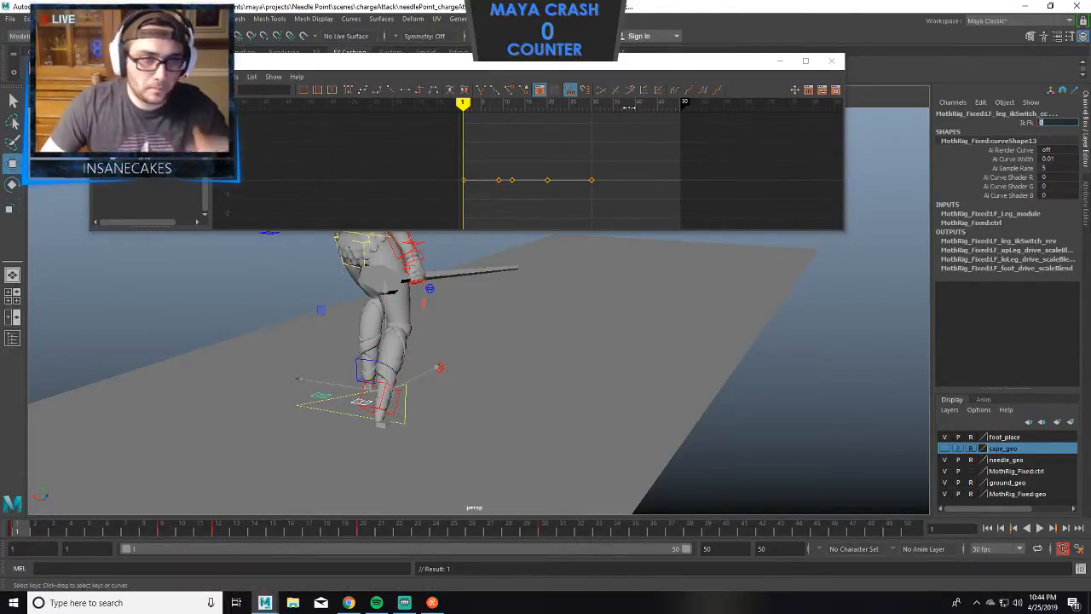
Play the charge attack, stop it at frame 6 and select the right leg IK control to inspect its curves.
left_click(1039, 528)
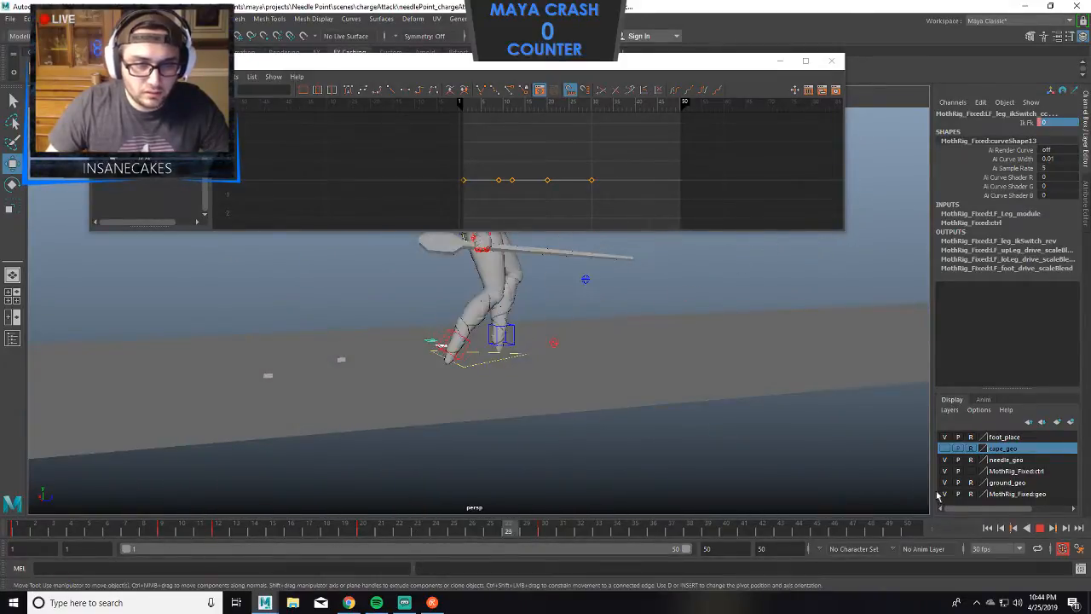
key("Escape")
left_click(274, 350)
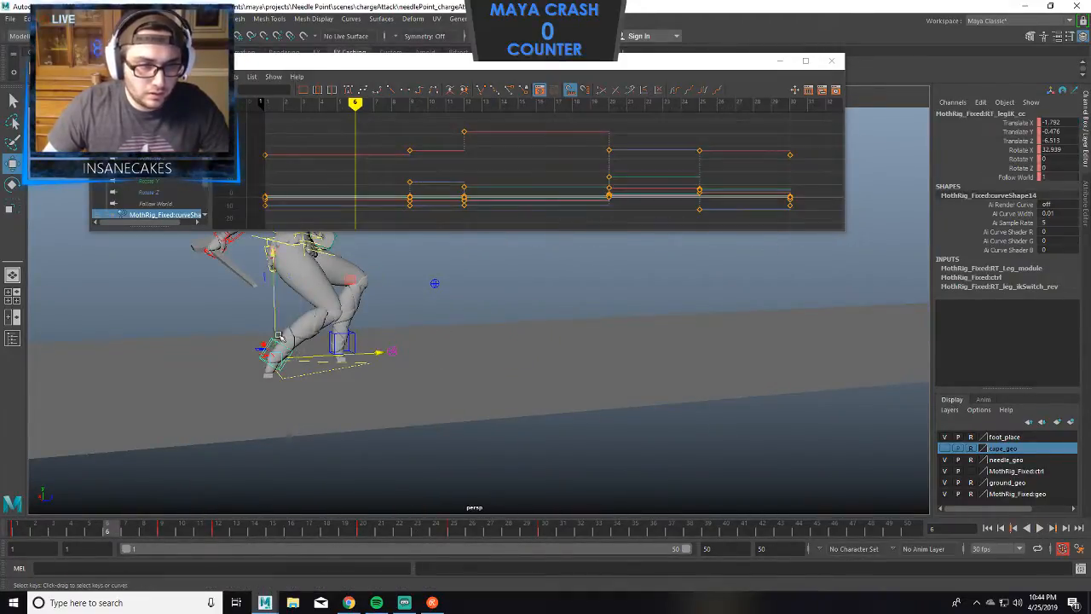
Select all the moth rig's controls and set all their keys to auto tangents in the Graph Editor.
scroll(451, 255, "down", 4)
middle_click_drag(446, 245, 468, 347, "alt")
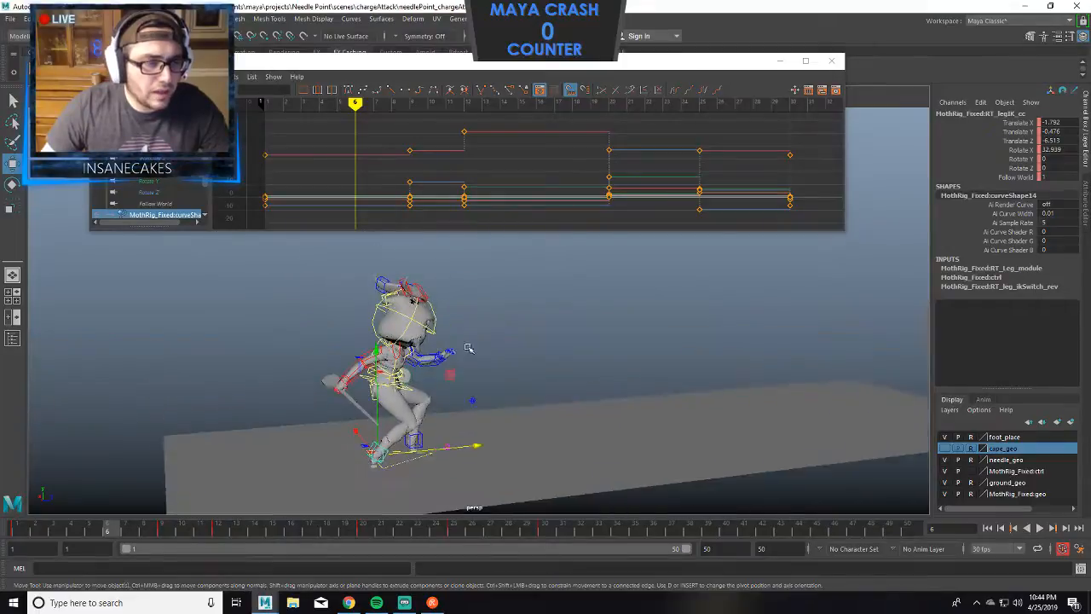
left_click_drag(546, 259, 167, 560)
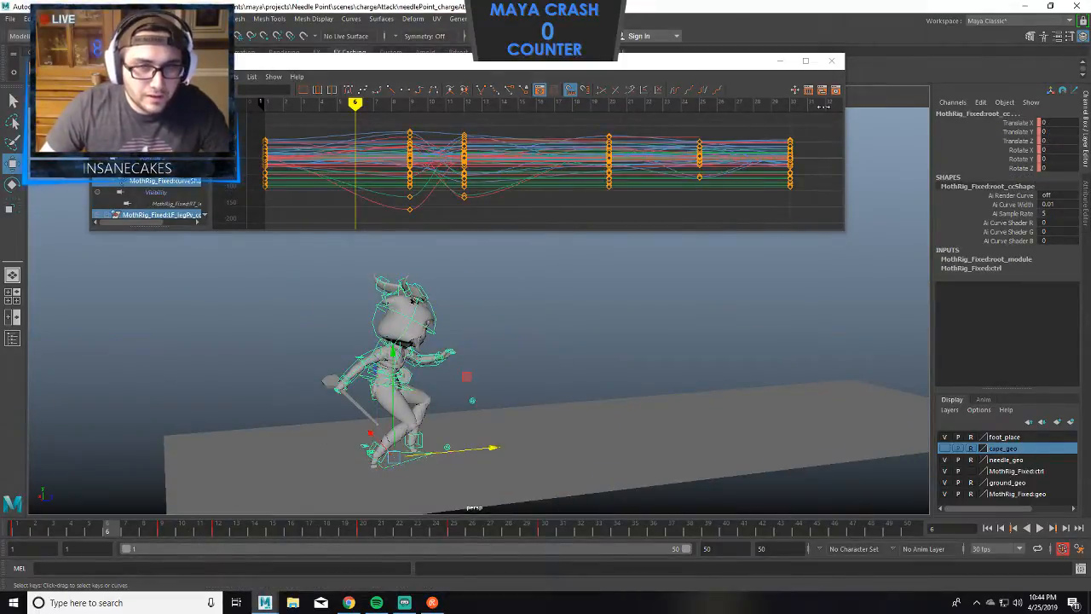
left_click_drag(815, 121, 238, 224)
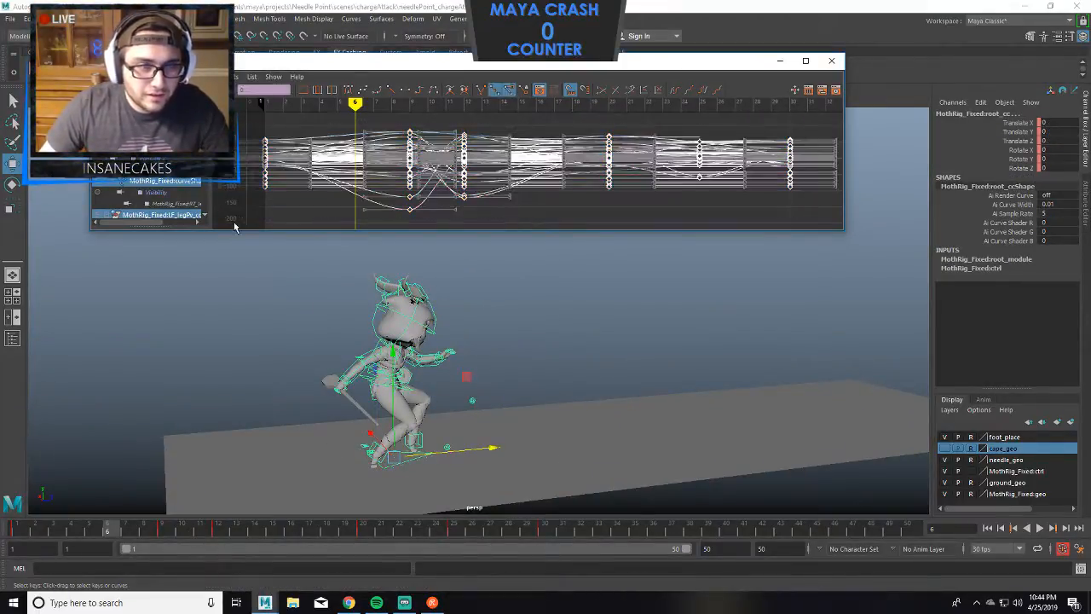
left_click(348, 89)
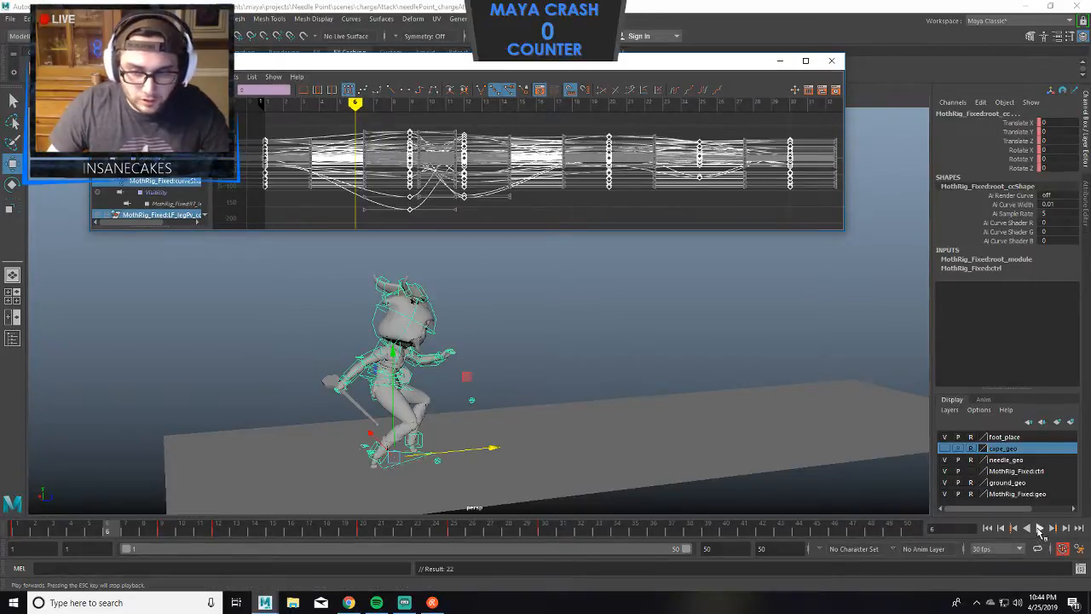
Play the charge attack from the side and scrub to frame 21 to check the legs' interpolated motion.
left_click(1039, 529)
left_click_drag(646, 370, 591, 358, "alt")
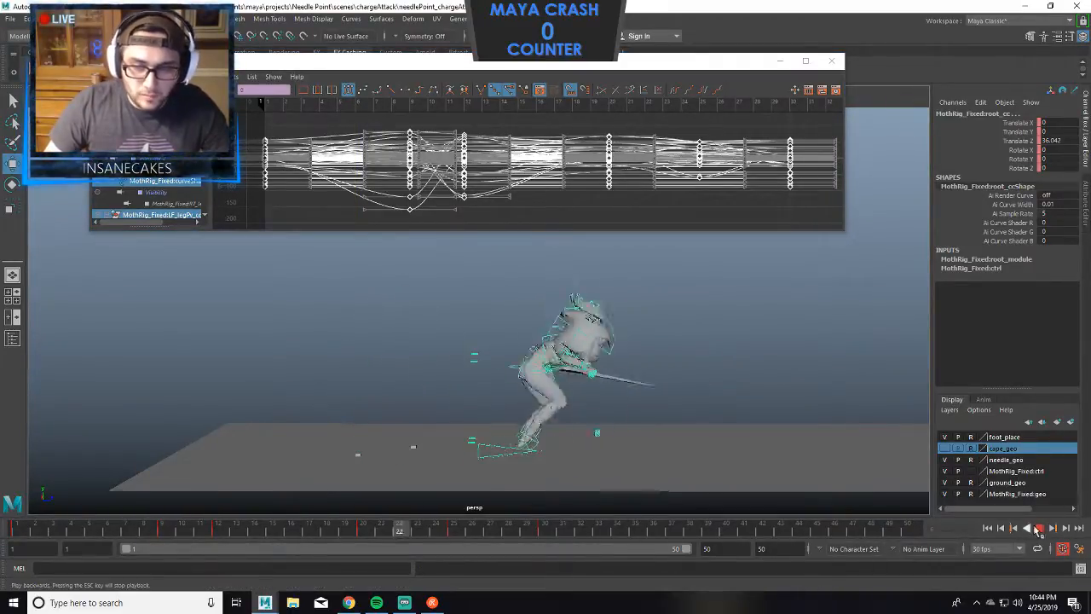
left_click(1038, 529)
left_click_drag(184, 528, 378, 546)
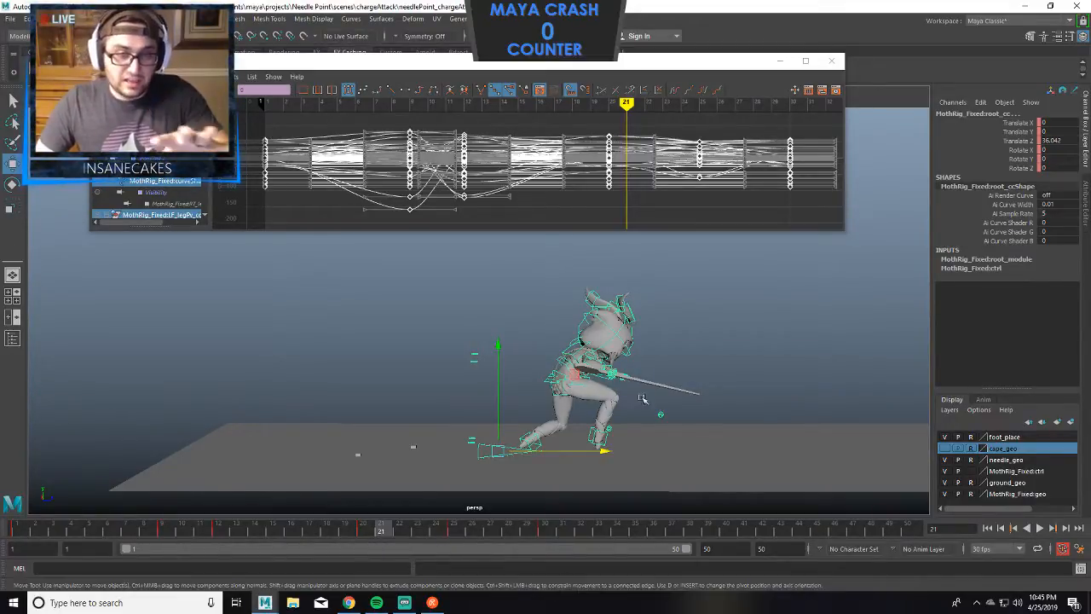
Check the right leg pole vector's curves, reselect all the rig's controls and review the key poses from frame 1 to 30.
left_click(661, 413)
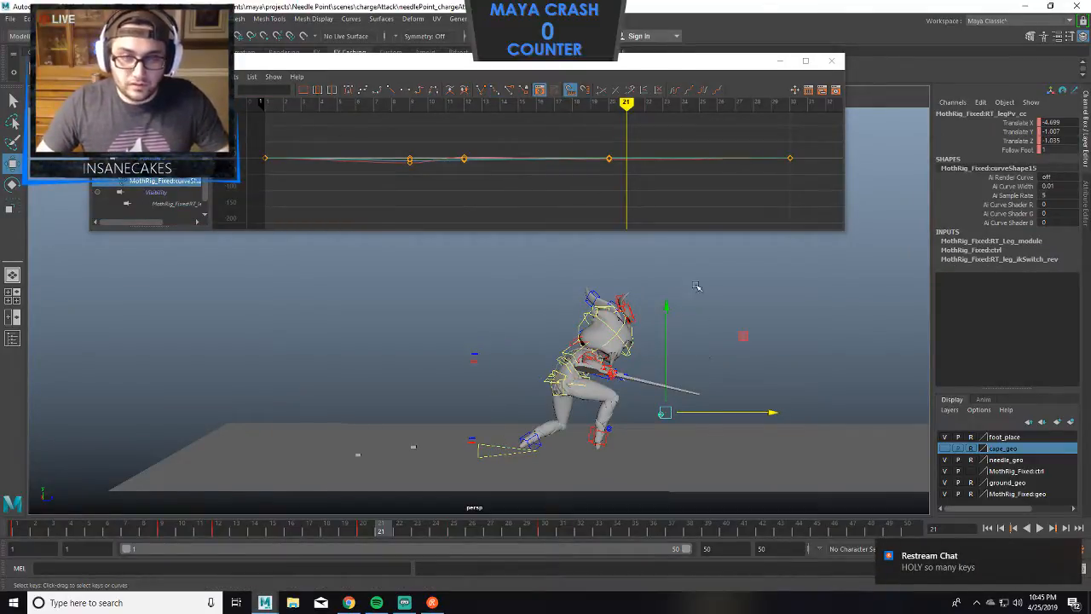
left_click_drag(732, 264, 274, 512)
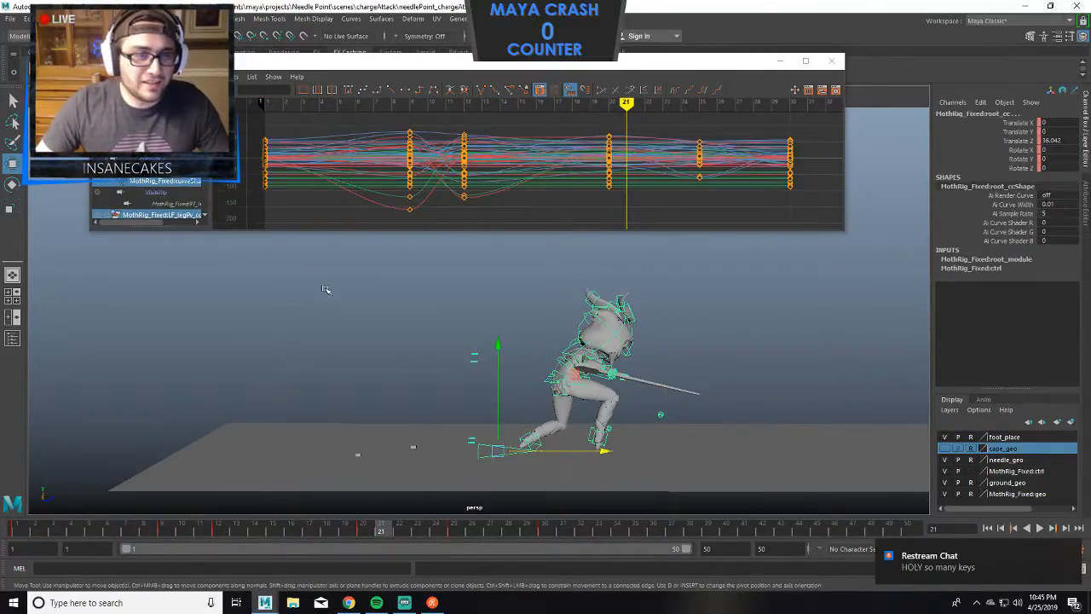
left_click_drag(36, 527, 16, 530)
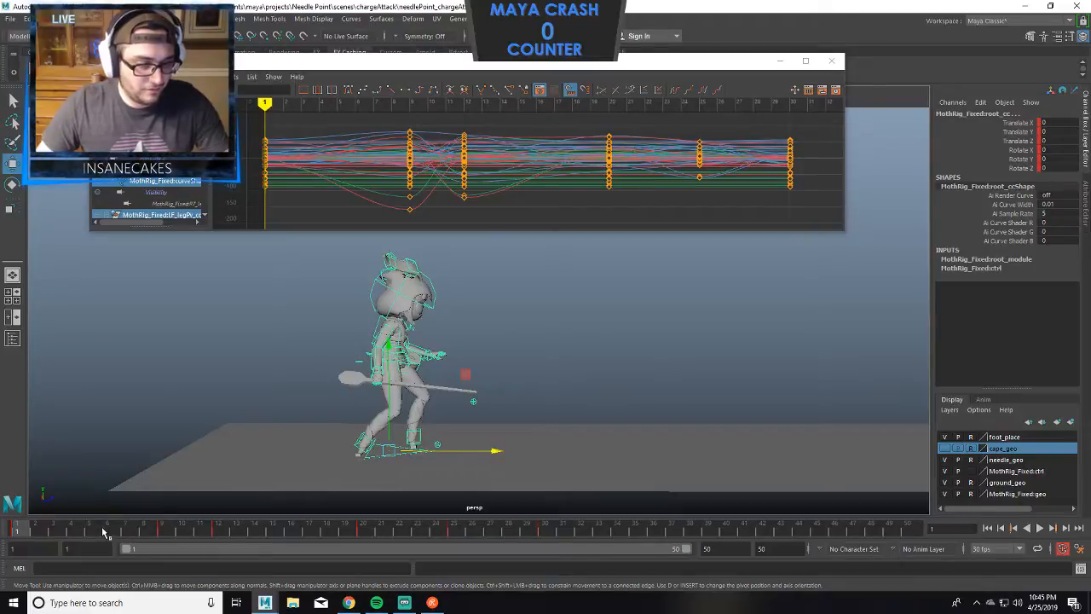
key("period")
key("period")
key("period")
key("period")
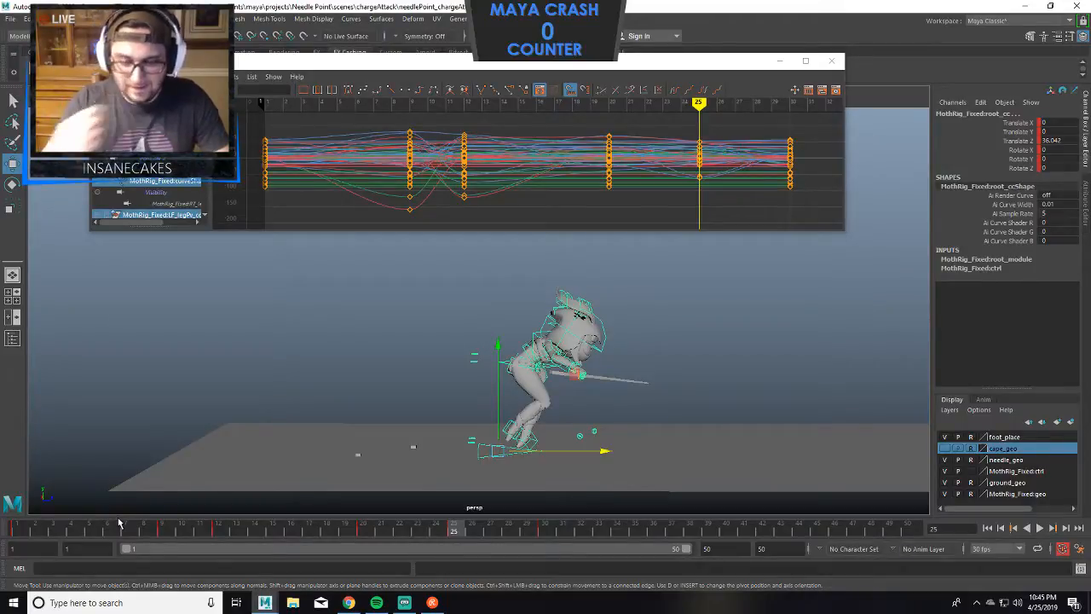
key("comma")
key("comma")
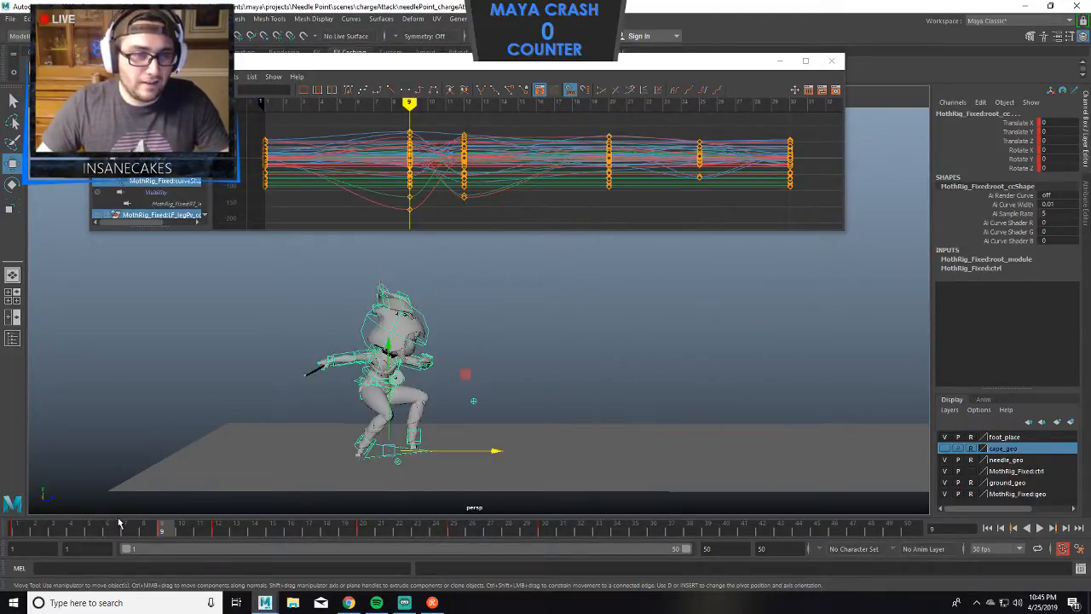
key("period")
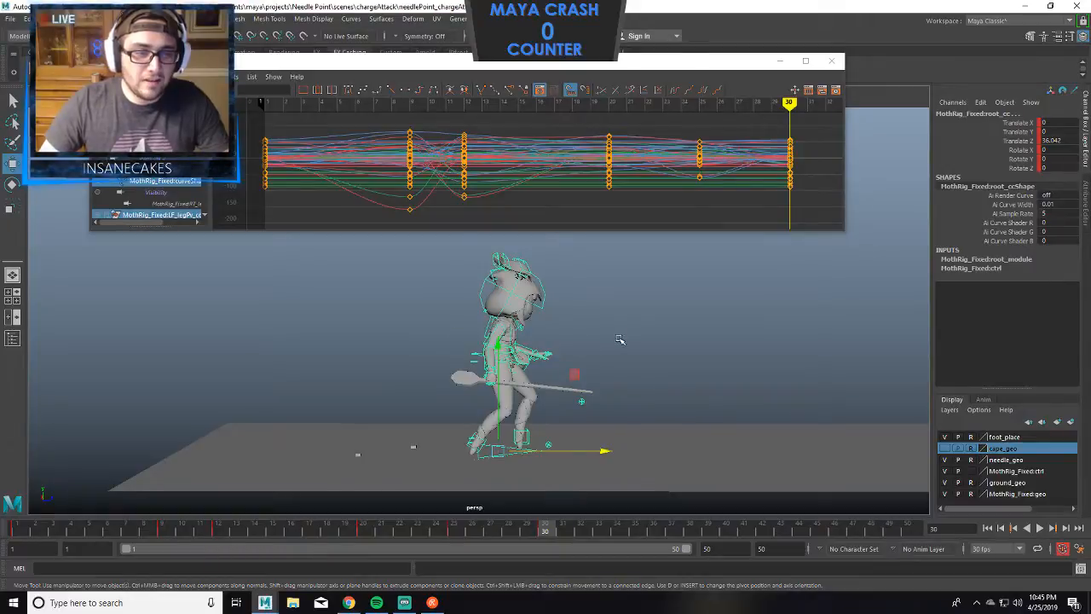
Select the right upper arm FK control and compare its curves with the key poses between frames 30 and 1.
left_click(619, 337)
scroll(550, 363, "up", 4)
left_click_drag(550, 363, 474, 363, "alt")
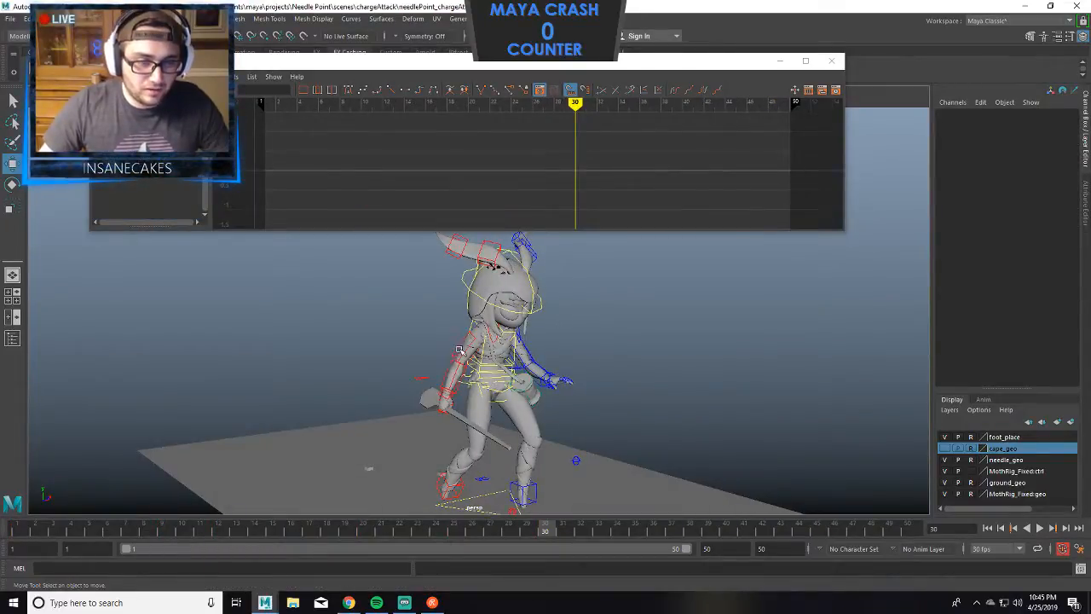
left_click(455, 352)
key("comma")
key("comma")
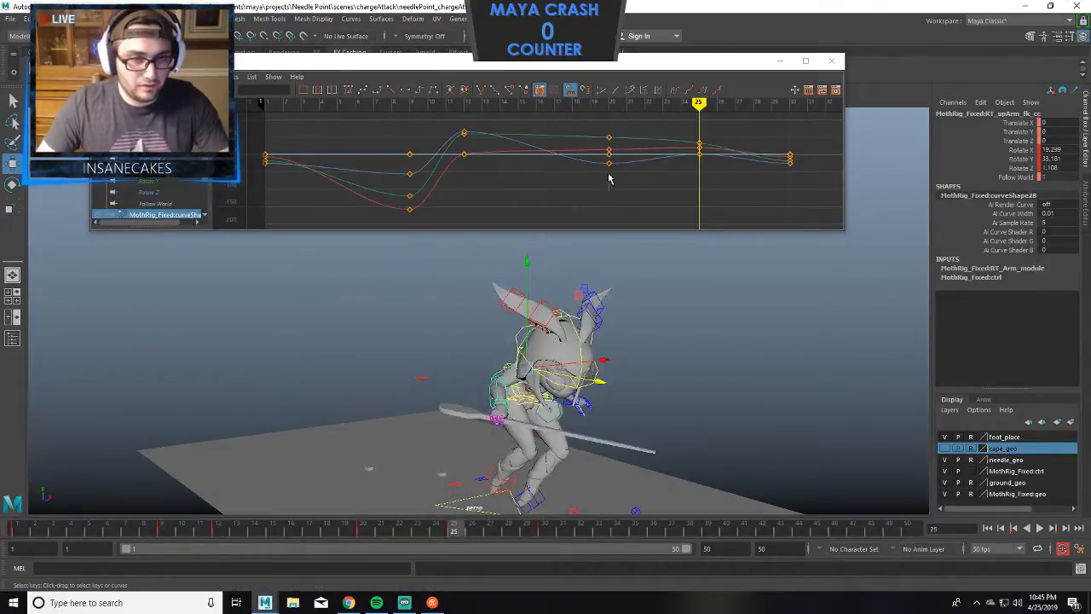
key("period")
key("comma")
key("comma")
key("comma")
key("comma")
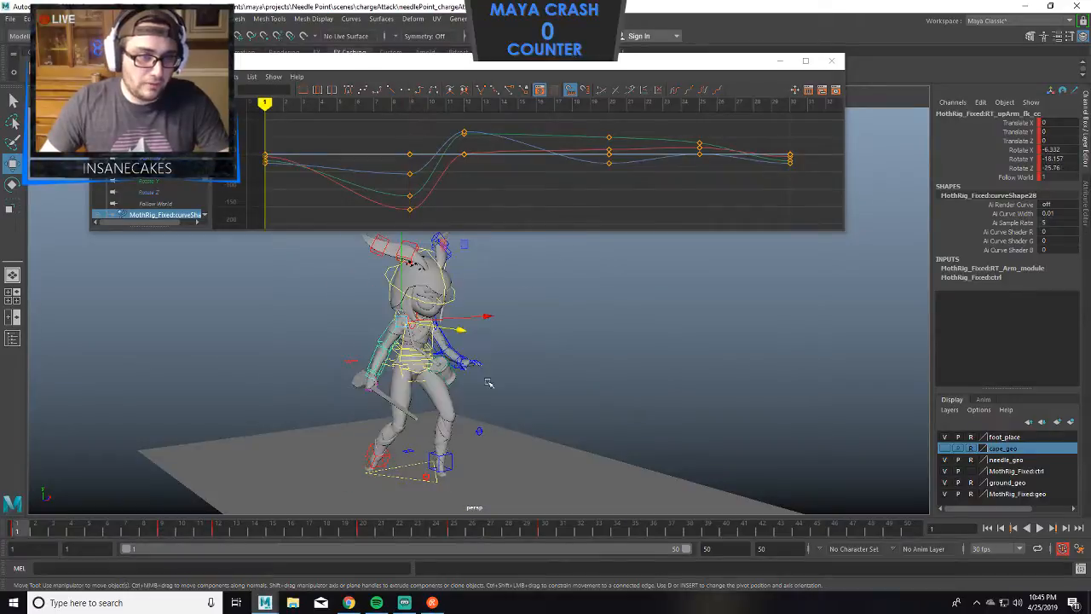
Review the charge attack's key poses at frames 1, 9, 12, 20, 25 and 30 from a wider view.
left_click_drag(361, 433, 324, 489, "alt")
scroll(370, 447, "down", 3)
left_click_drag(120, 529, 31, 532)
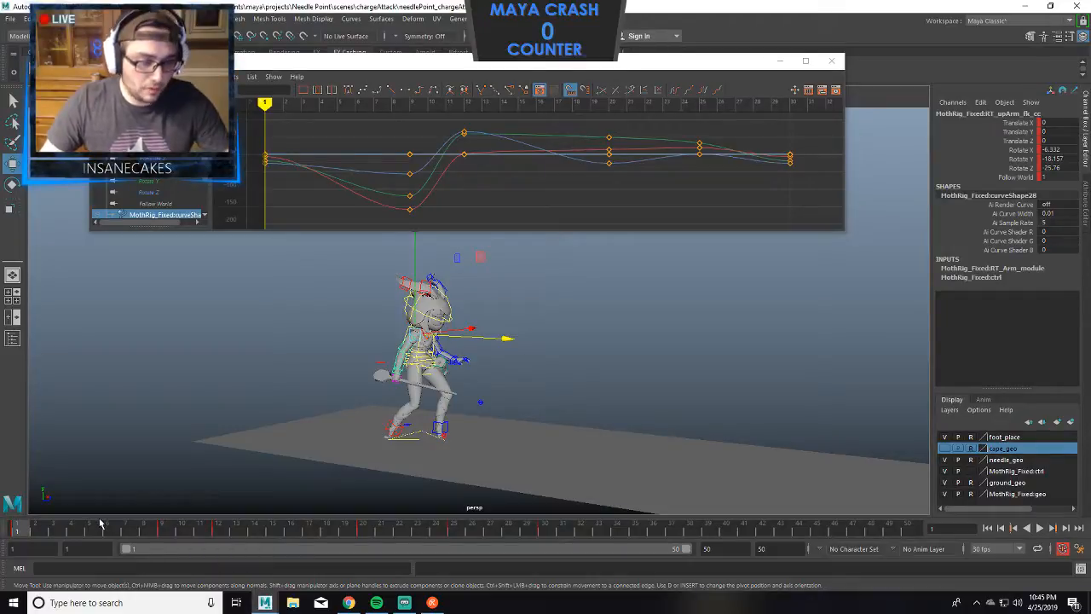
key("period")
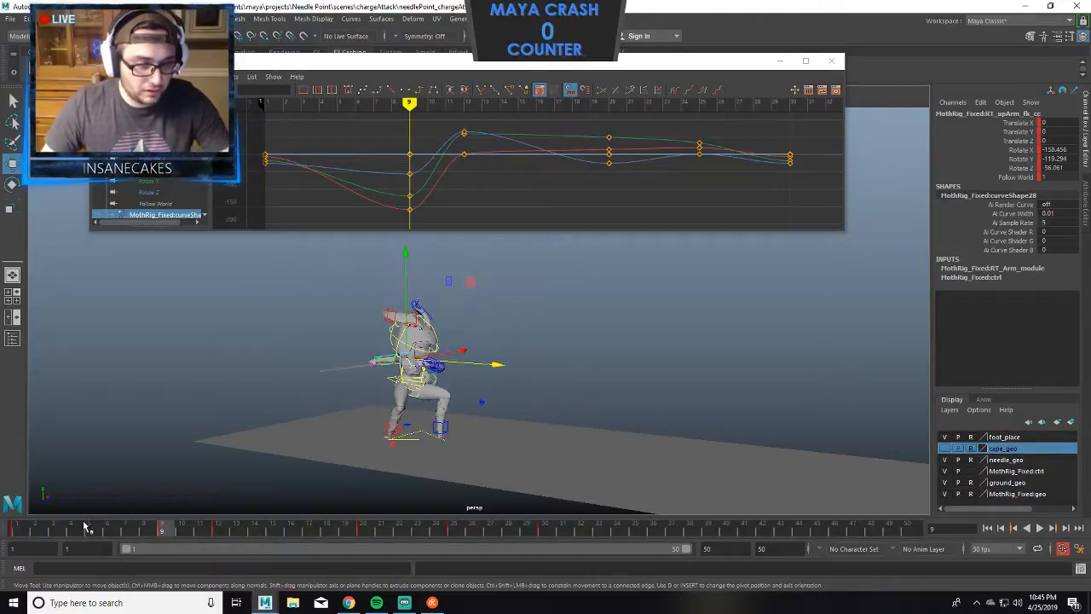
key("period")
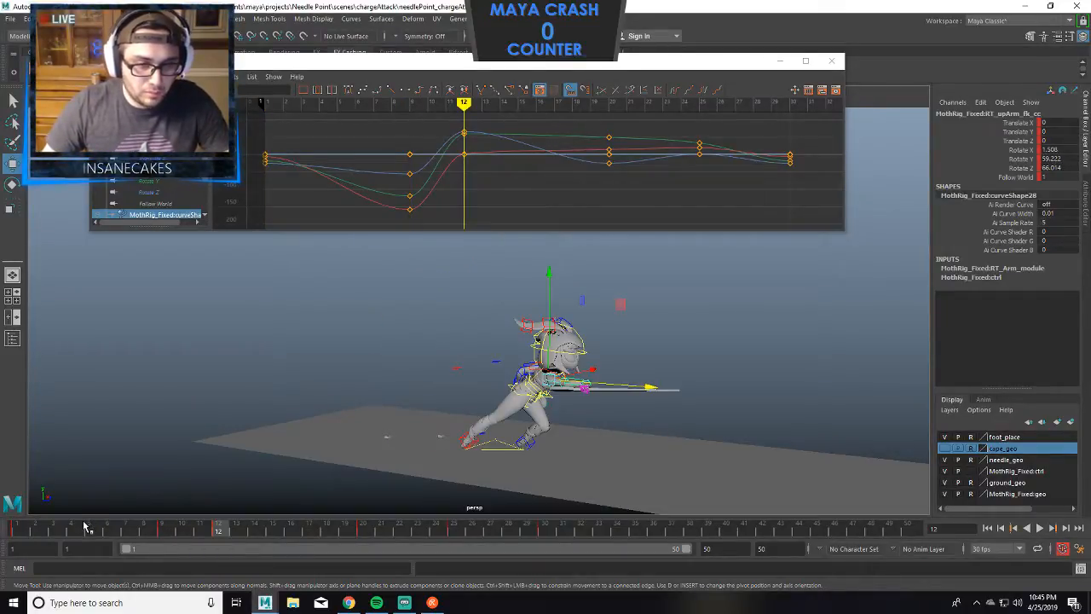
key("period")
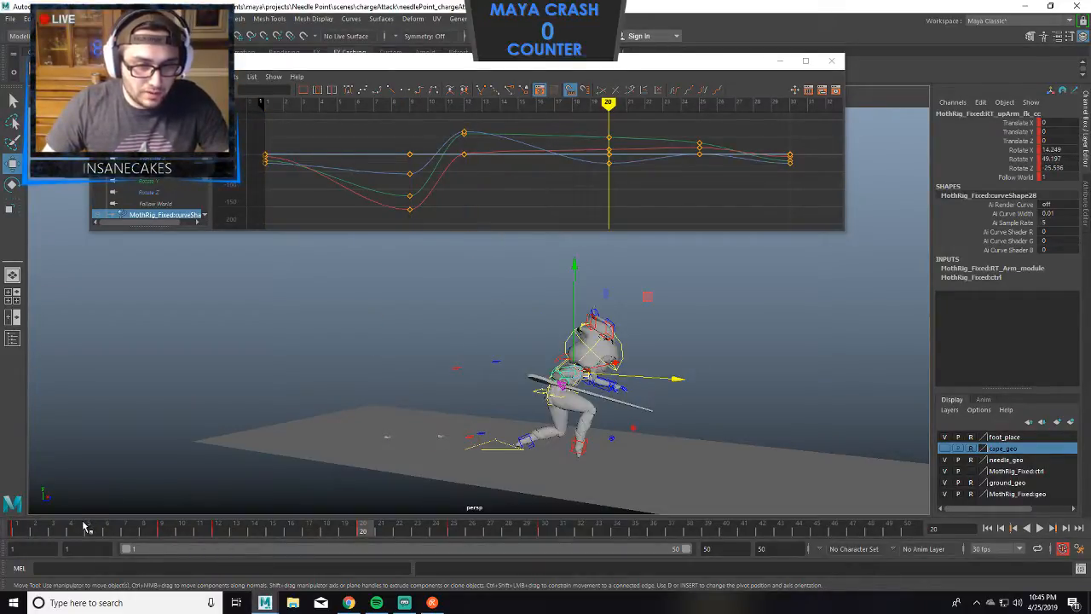
key("period")
key("period")
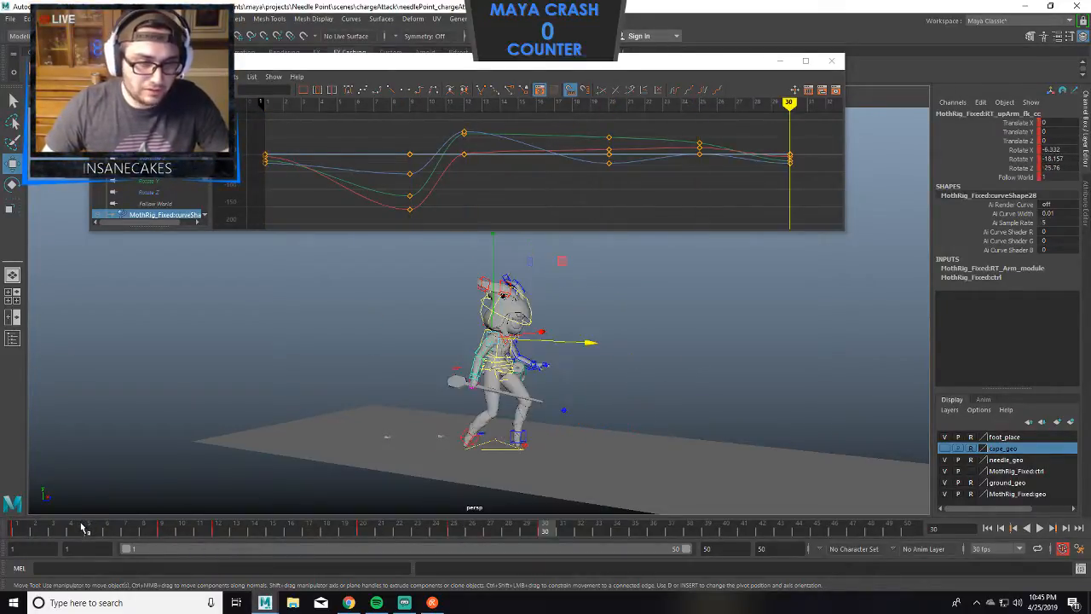
Convert the keys of all the moth rig's controls to stepped tangents and scrub through the blocked poses.
scroll(714, 142, "down", 4)
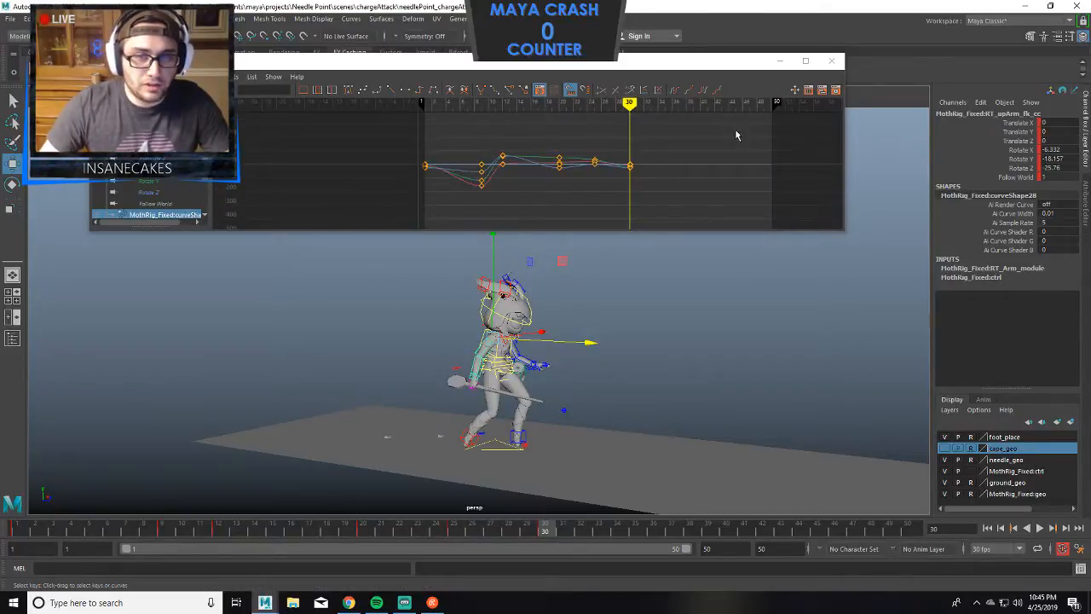
left_click_drag(718, 239, 231, 514)
left_click_drag(812, 126, 243, 217)
left_click(419, 89)
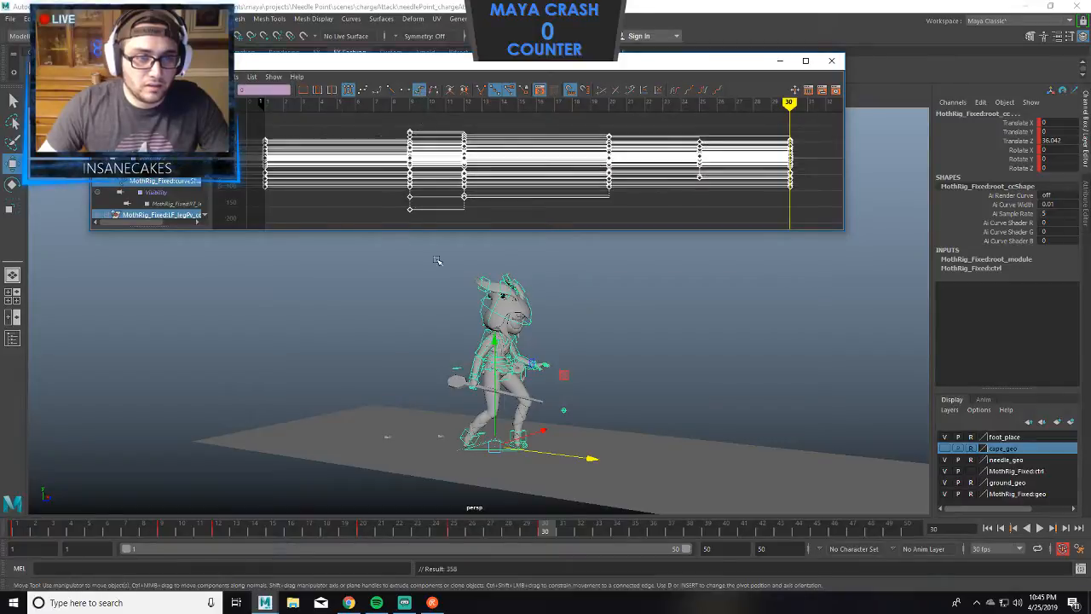
left_click(494, 104)
mouse_move(491, 106)
left_mouse_down()
mouse_move(280, 104)
mouse_move(716, 104)
mouse_move(787, 128)
left_mouse_up()
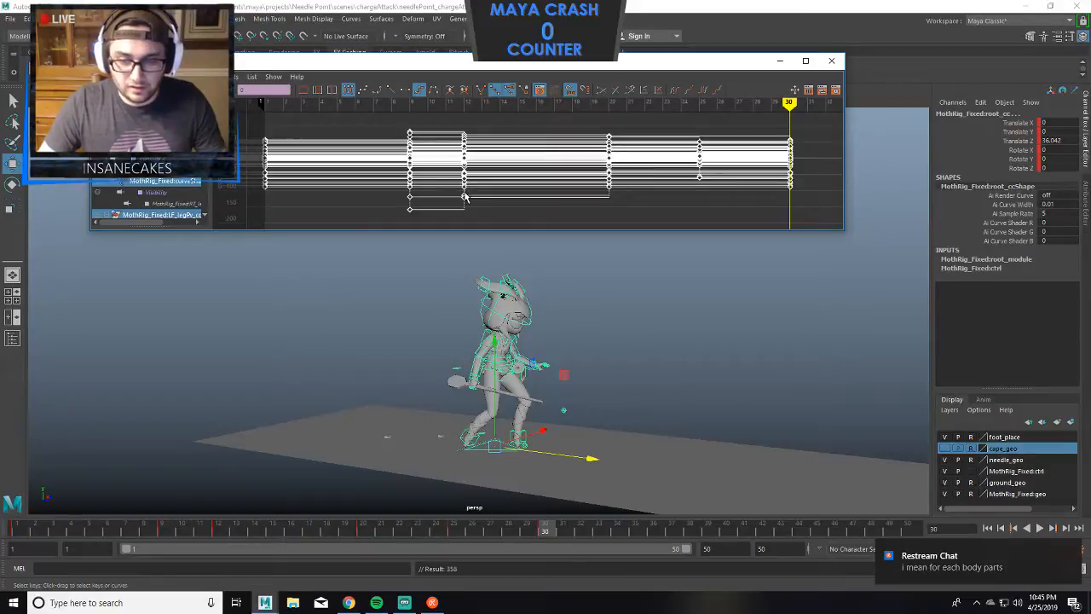
Return all the selected keys to auto tangents and scrub the animation back to frame 3.
left_click(349, 91)
left_click(518, 114)
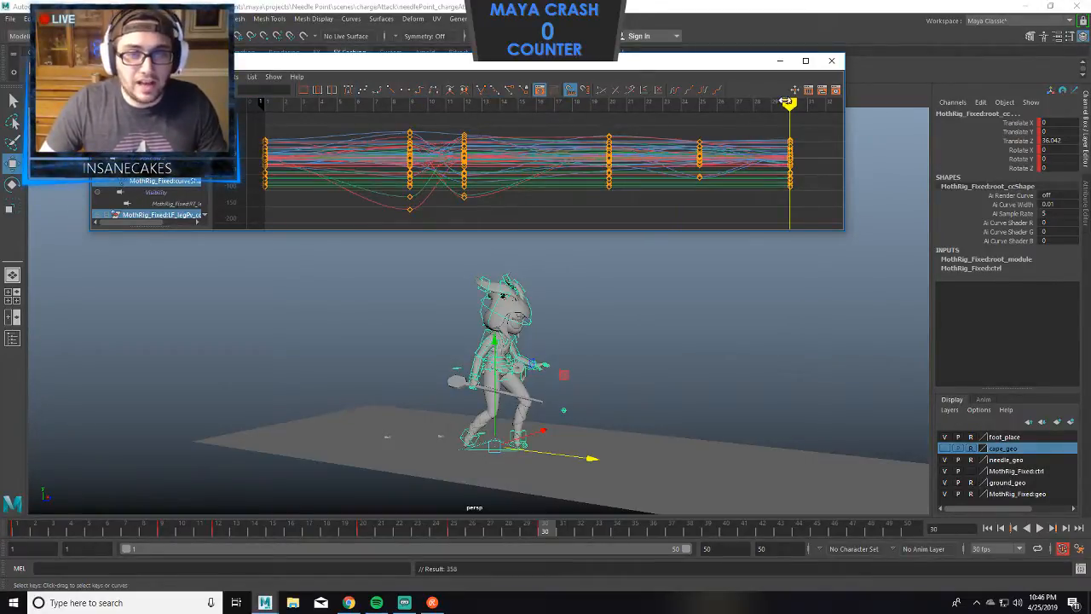
left_click_drag(787, 102, 300, 127)
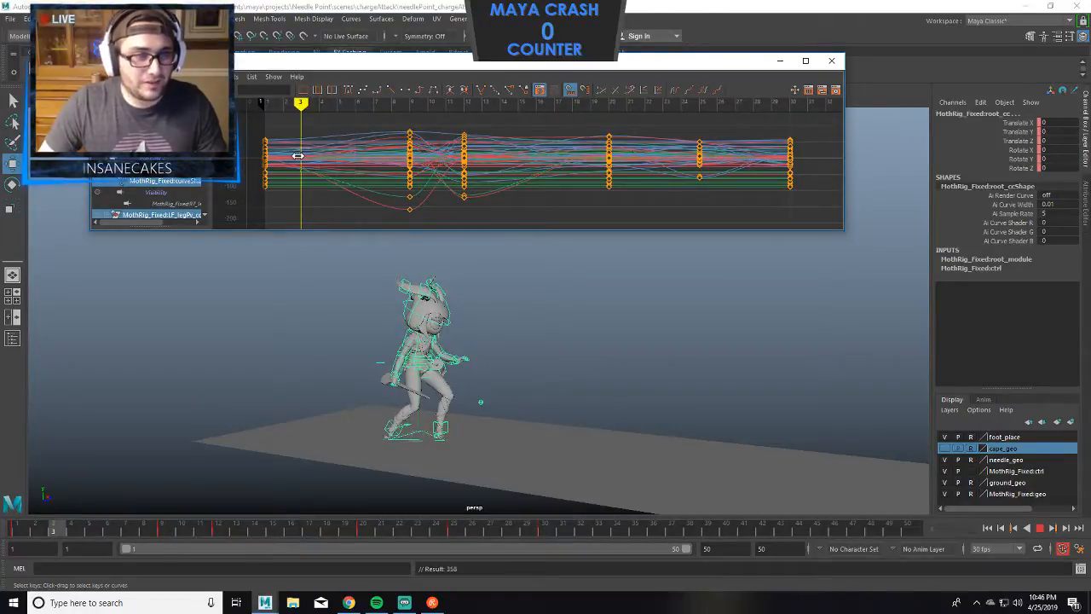
Launch a second Autodesk Maya 2018 session, minimize the Graph Editor and dismiss the What's New Highlight Settings dialog.
right_click(265, 603)
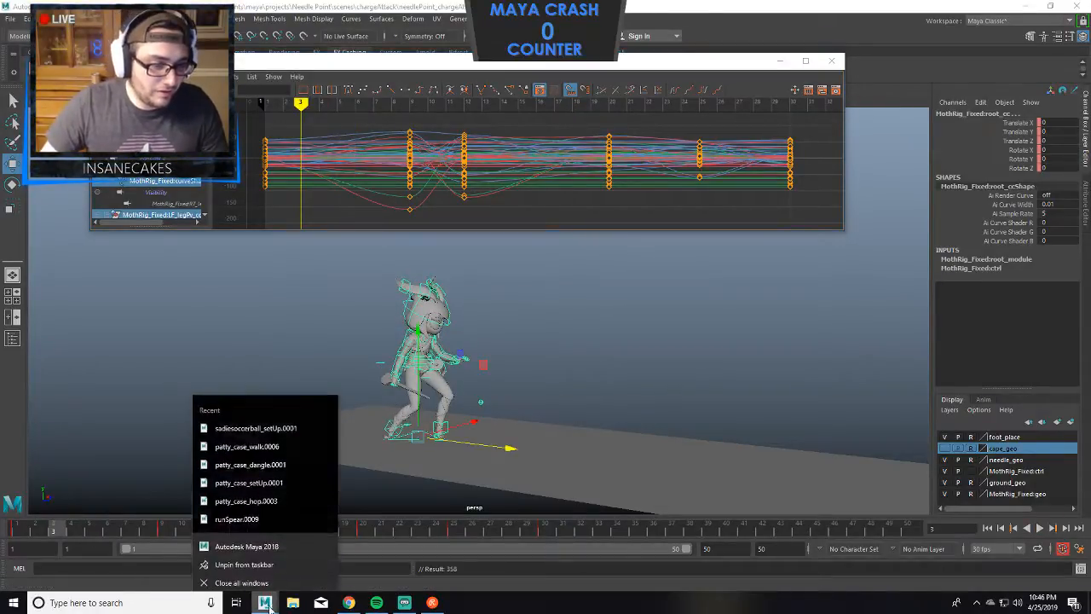
left_click(267, 542)
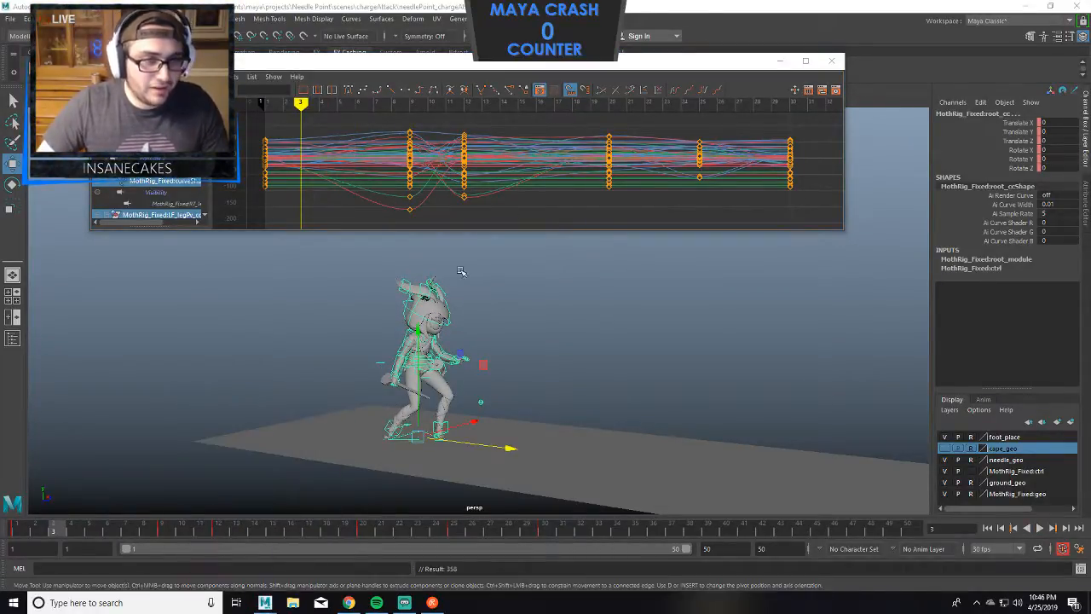
left_click(779, 60)
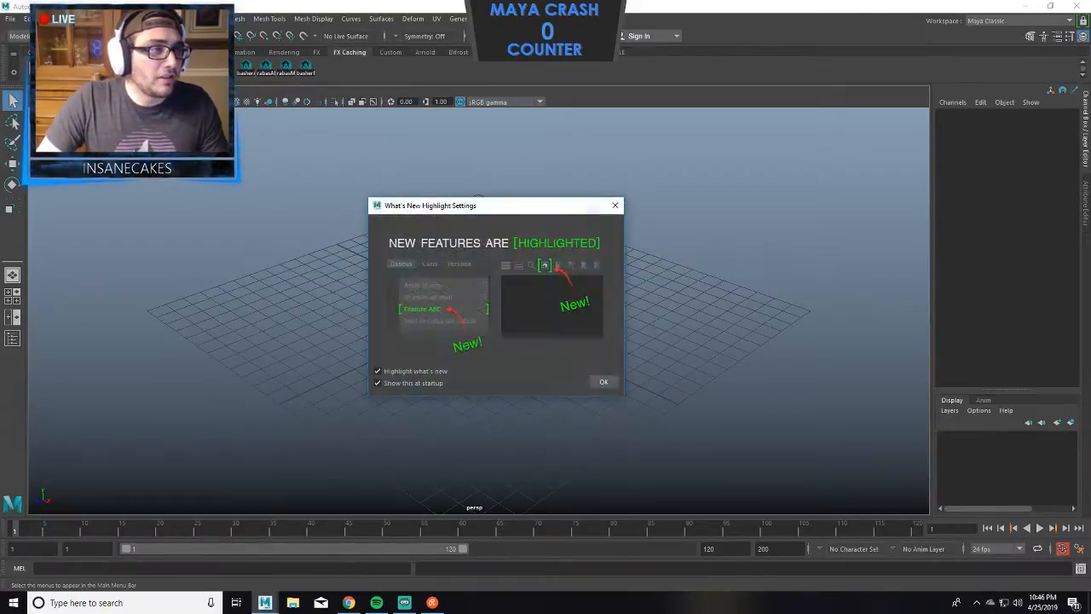
left_click(618, 209)
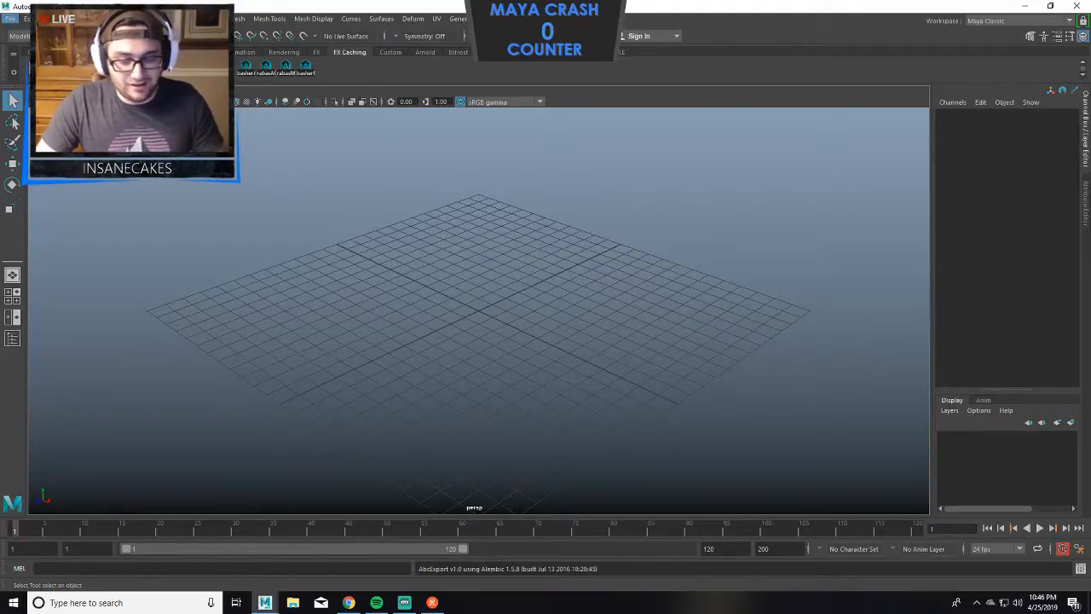
Start opening a scene and go up from the Needle Point scenes folder to the maya projects folder.
left_click(10, 18)
left_click(29, 50)
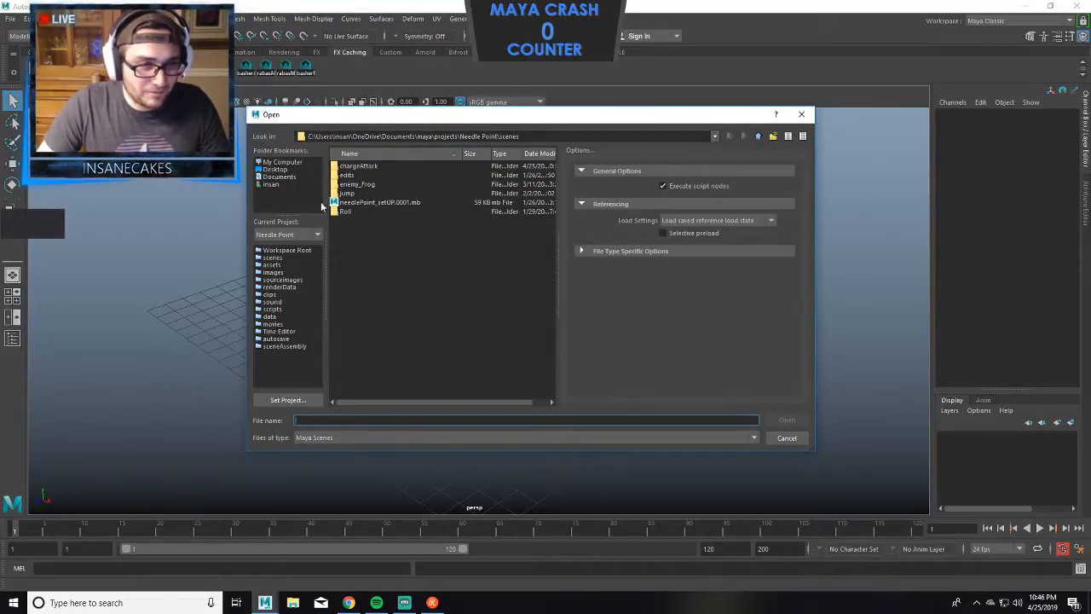
left_click(759, 137)
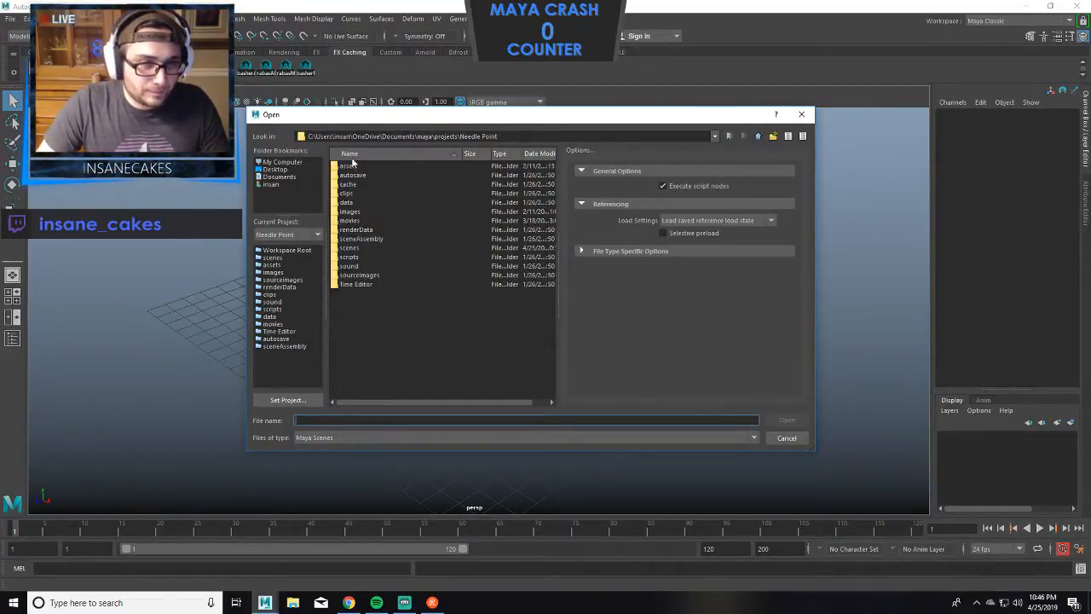
left_click(761, 136)
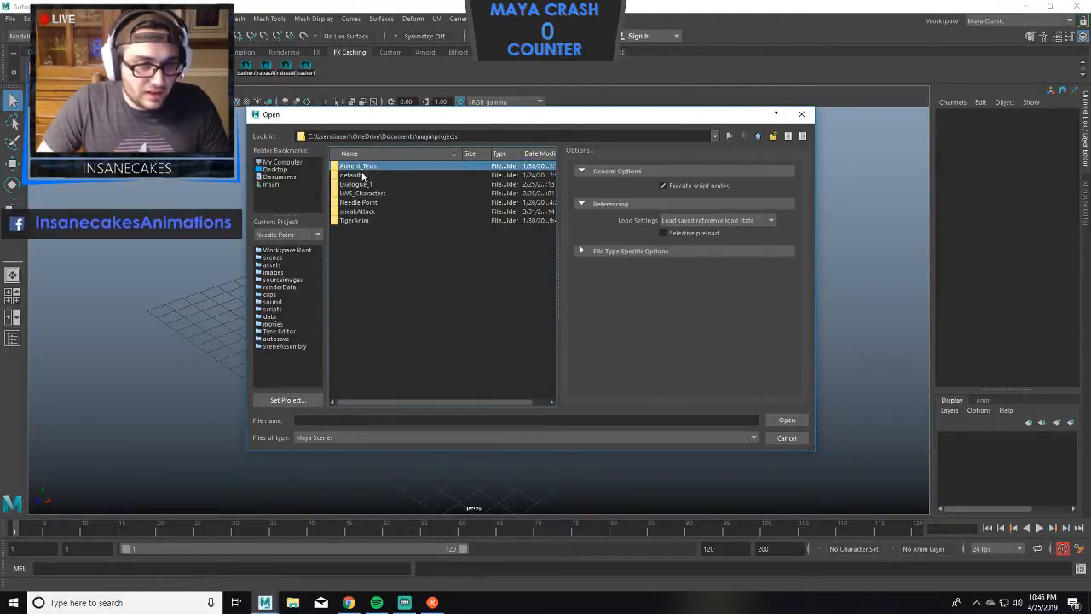
Look through the LWS_Characters and TigerAnim project folders for the scene and return to the projects folder.
left_click(367, 175)
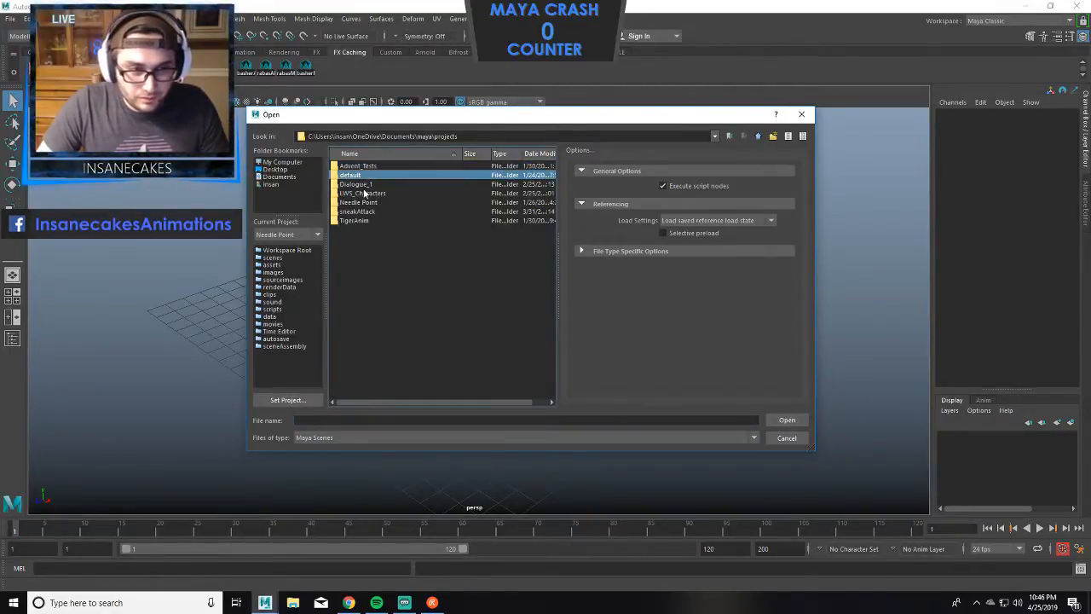
left_click(367, 193)
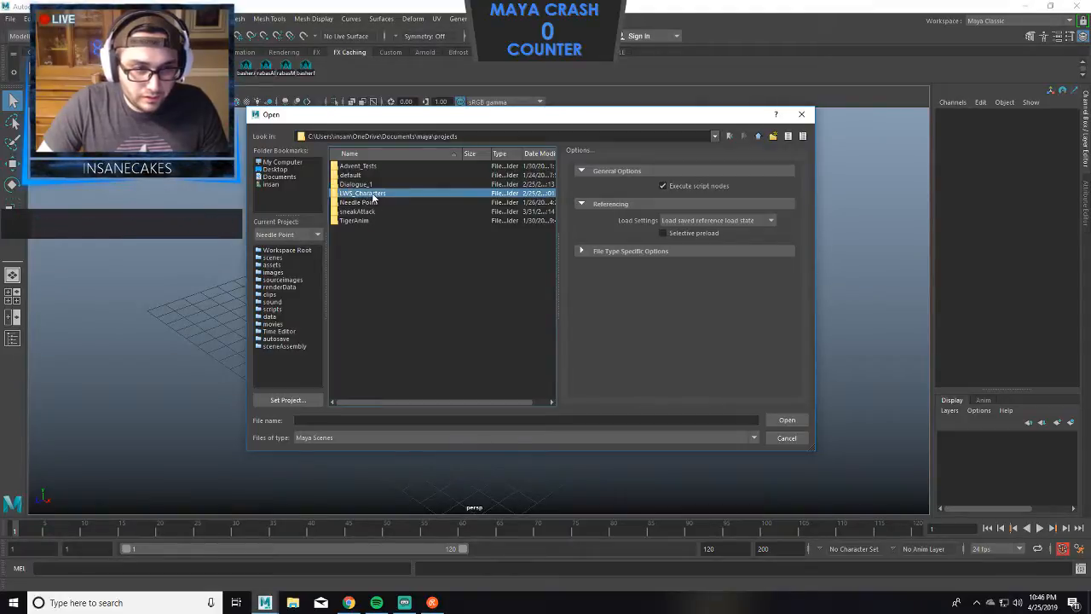
double_click(373, 194)
double_click(363, 165)
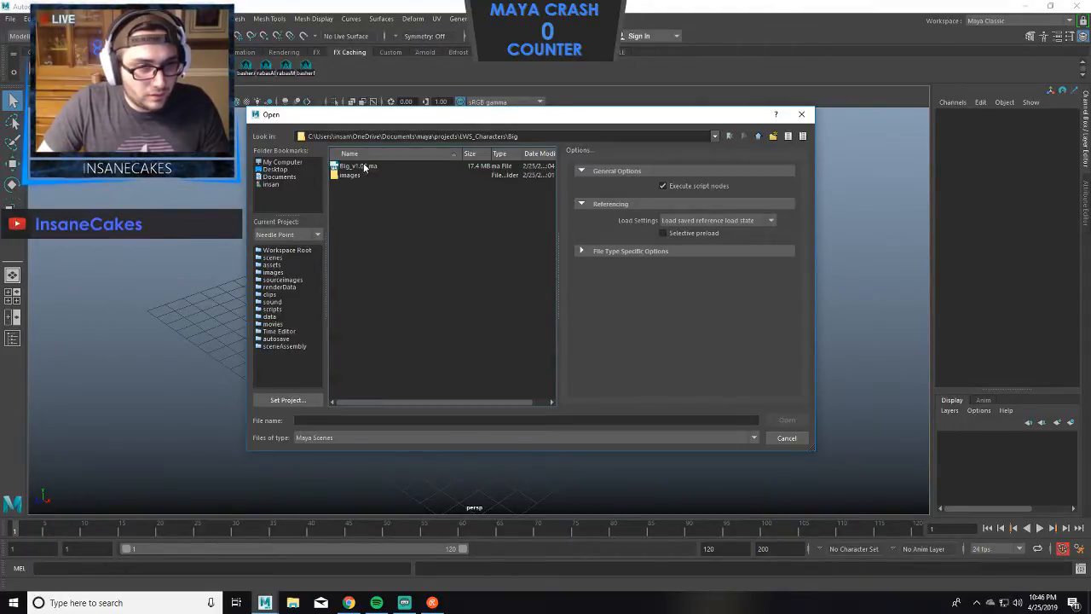
left_click(365, 176)
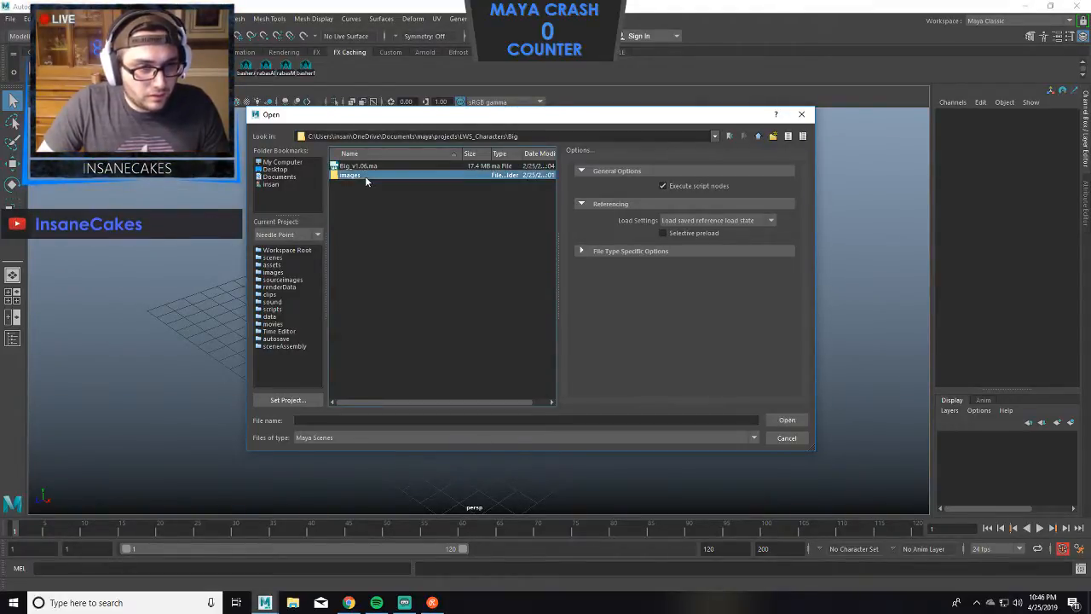
double_click(759, 137)
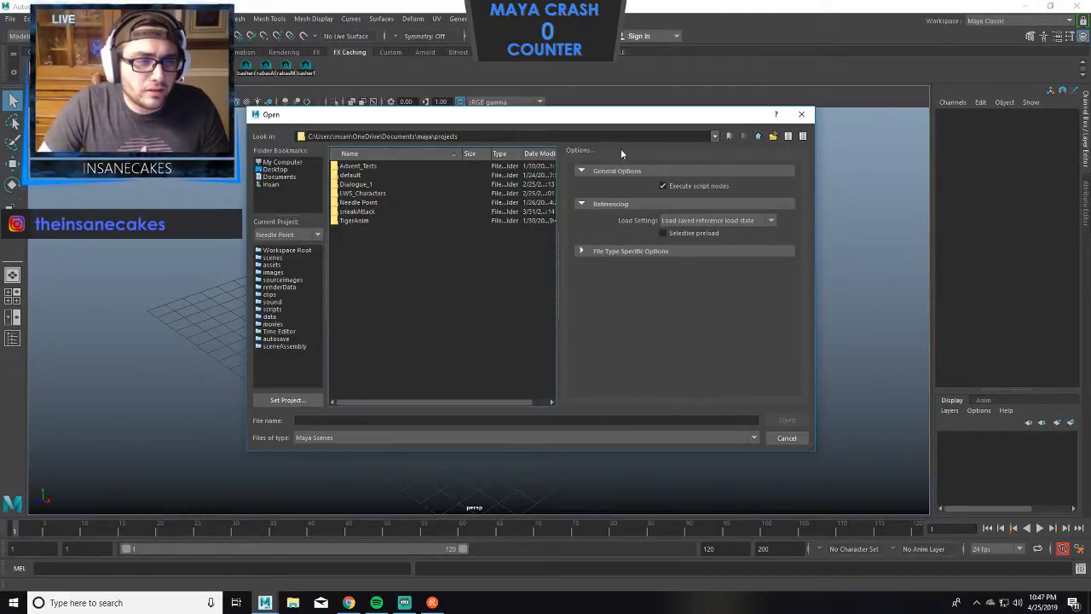
double_click(360, 221)
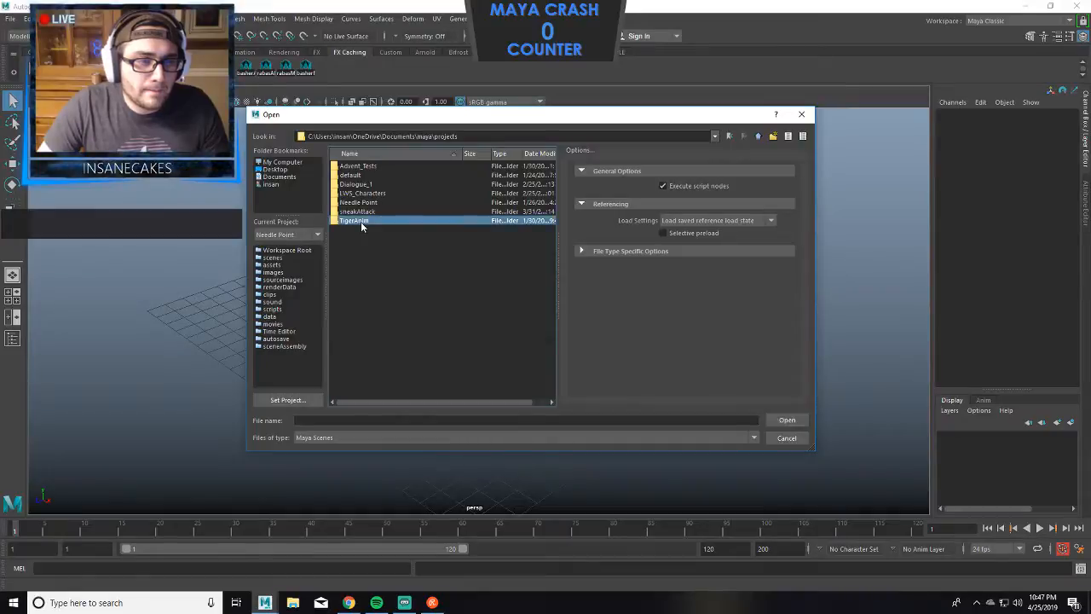
left_click(759, 137)
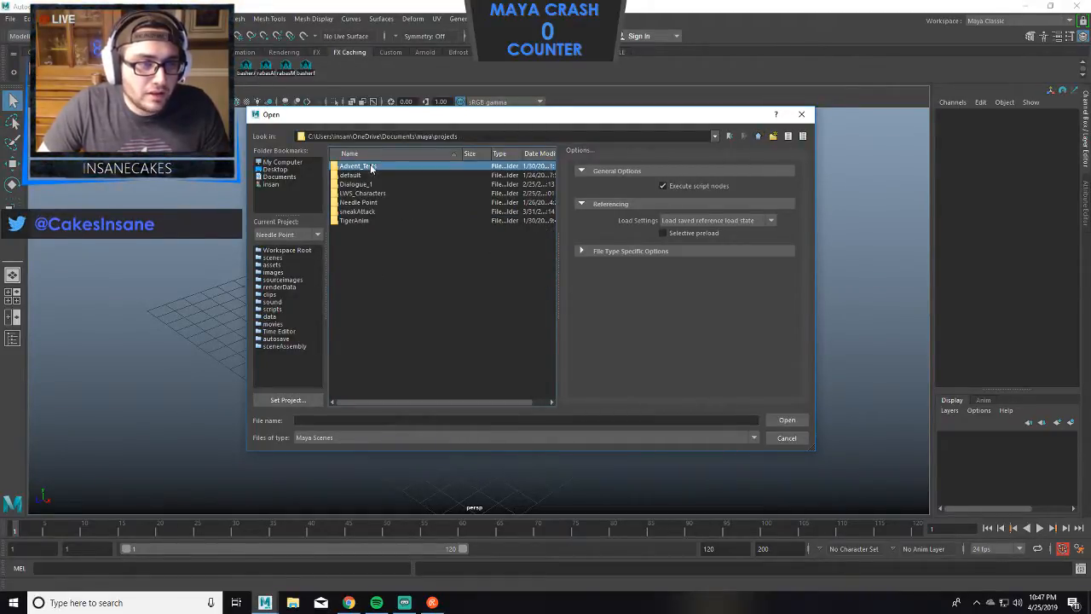
Open walkToRun.0010.mb from the Advent_Tests scenes folder without saving the untitled scene.
double_click(360, 165)
double_click(350, 257)
scroll(452, 298, "down", 10)
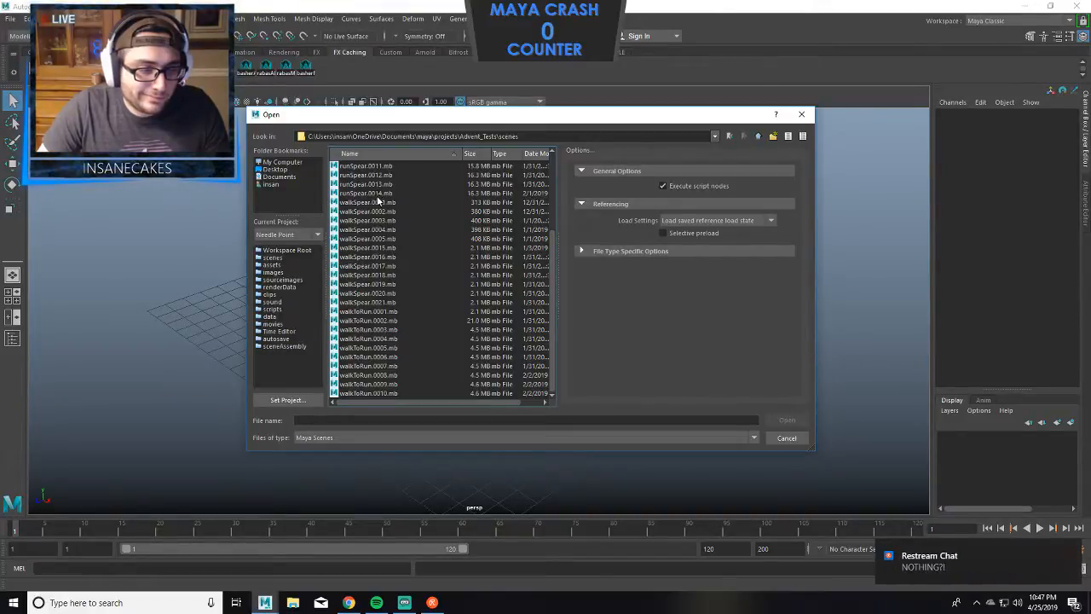
double_click(372, 393)
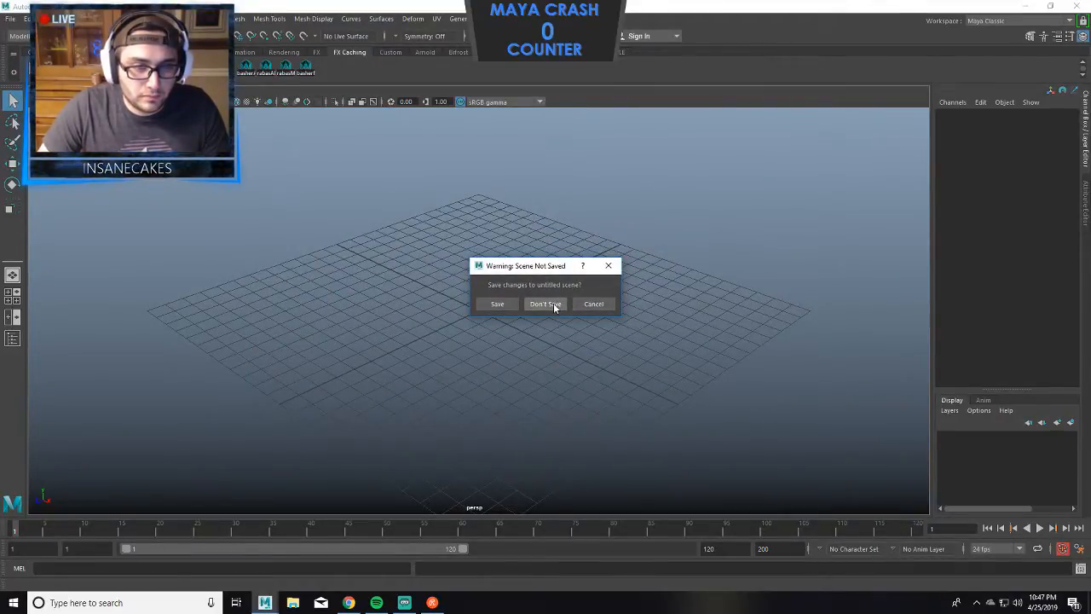
left_click(554, 303)
left_click(527, 309)
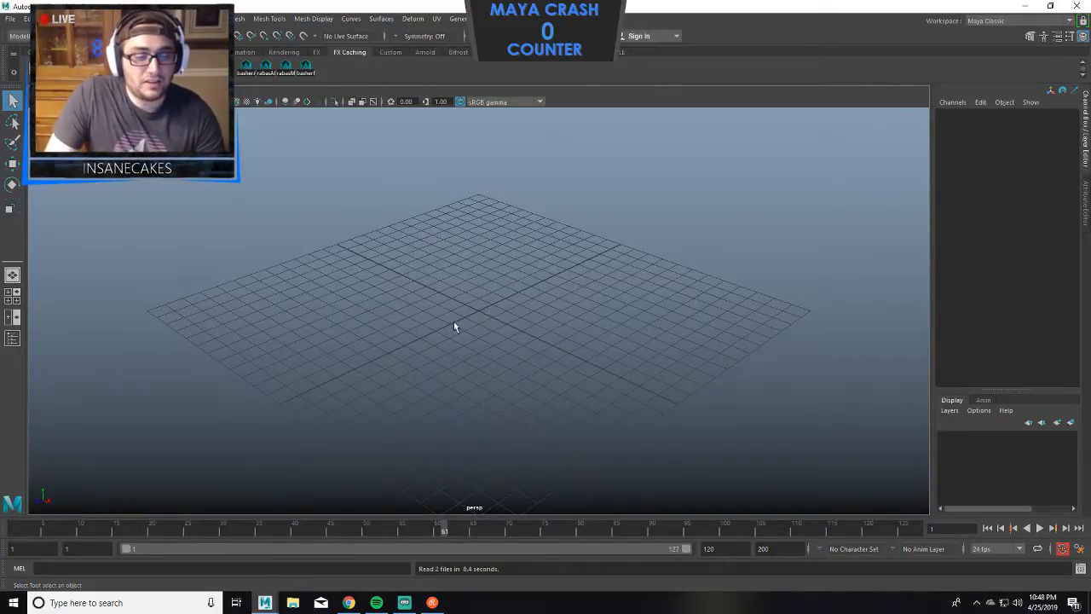
View the spear character's walk-to-run animation at frame 65 and return to frame 1.
left_click(474, 528)
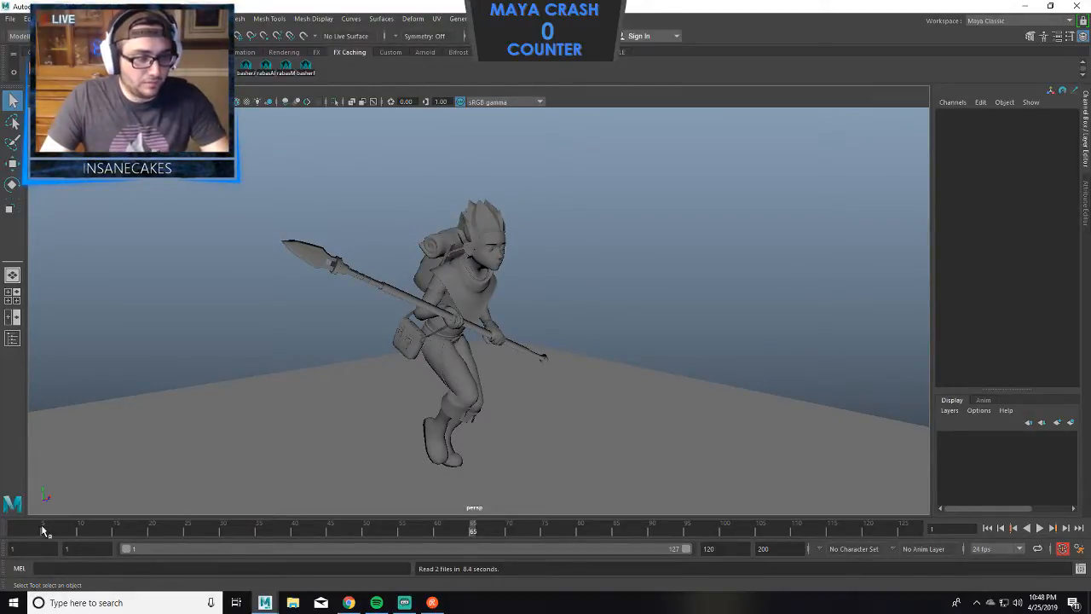
left_click(15, 530)
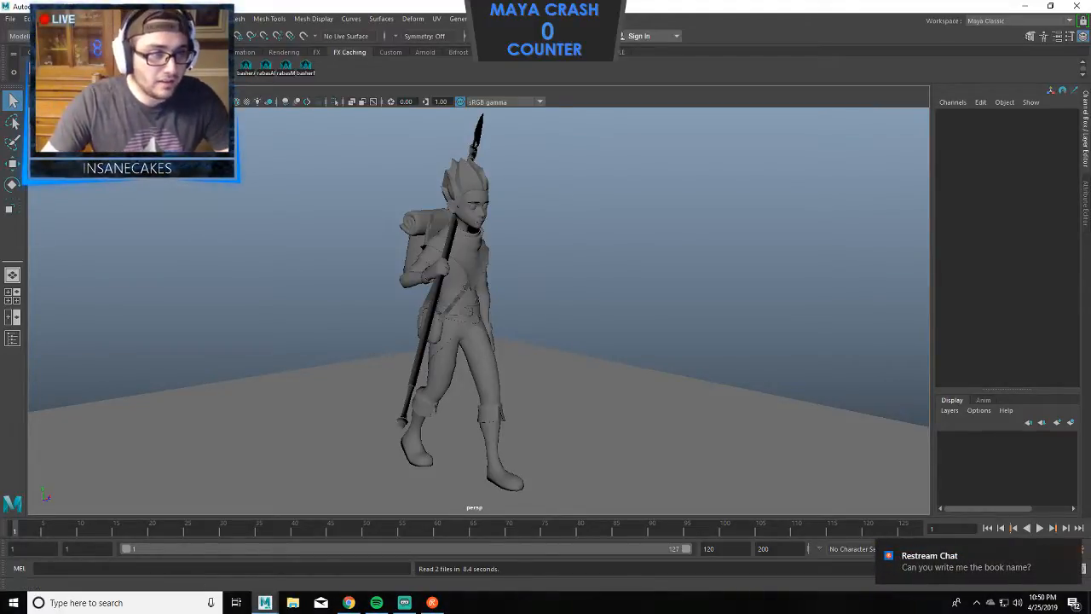
left_click(127, 91)
left_click(149, 158)
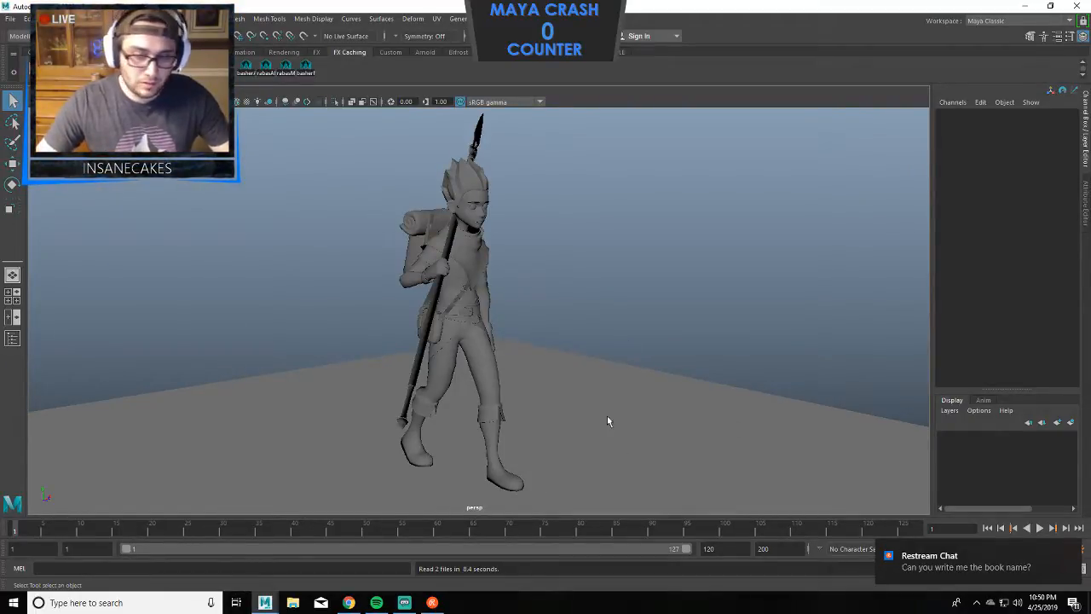
Check the stream chat in Streamlabs OBS and send the message "GAME ANIM by jonathan cooper" in Restream Chat.
left_click(407, 603)
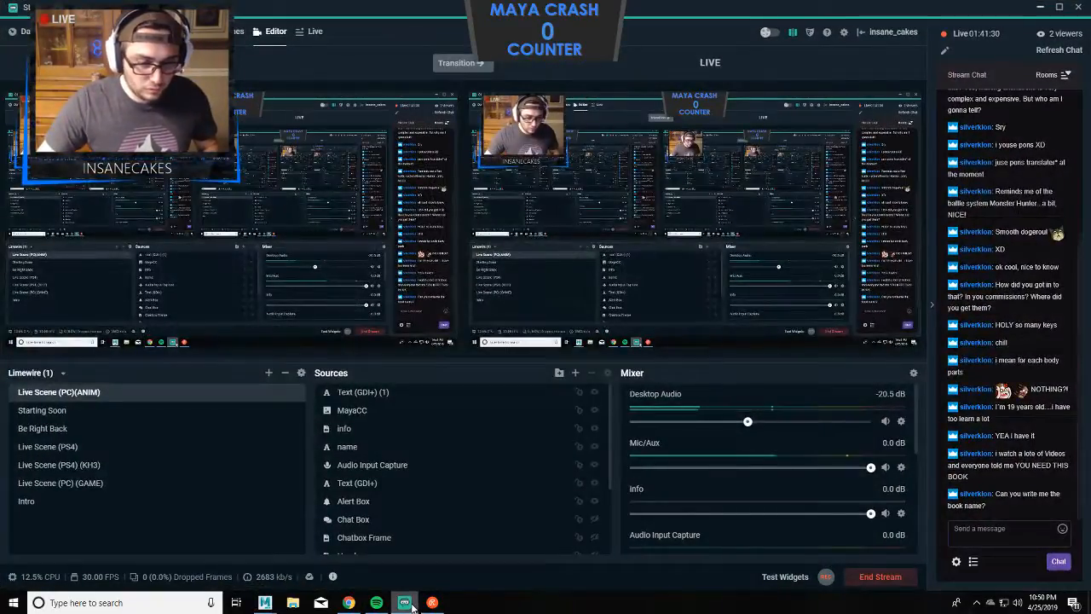
left_click(1040, 7)
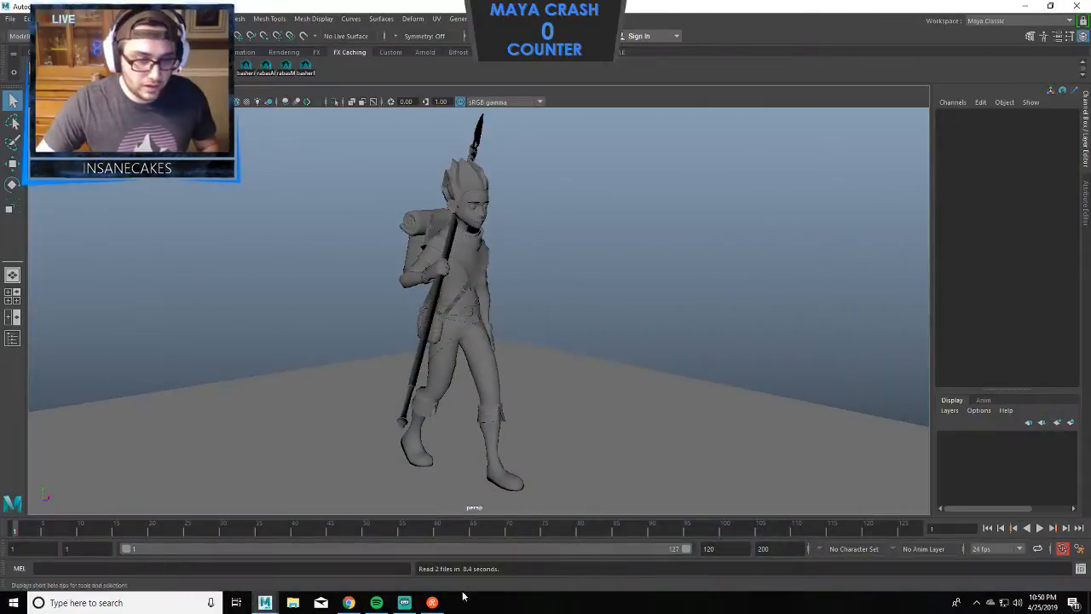
left_click(432, 602)
left_click(1012, 152)
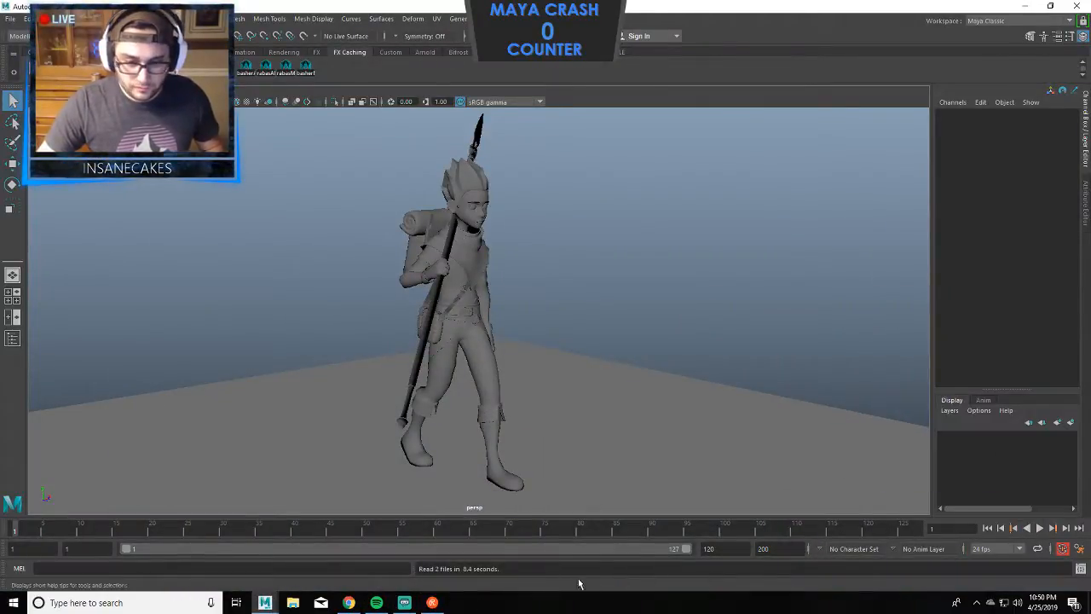
left_click(432, 603)
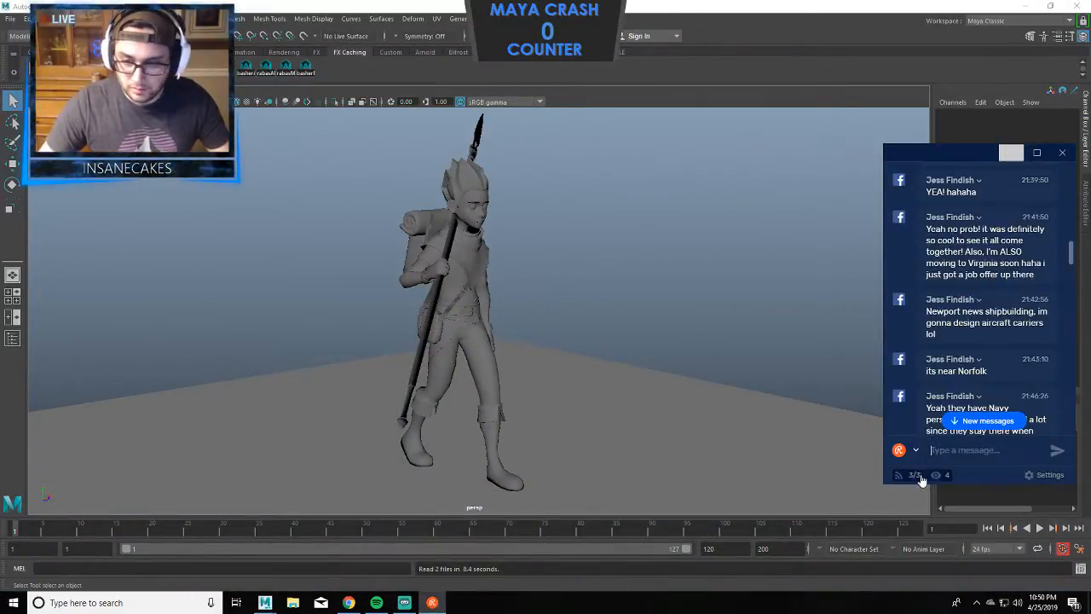
left_click(964, 451)
type("GA")
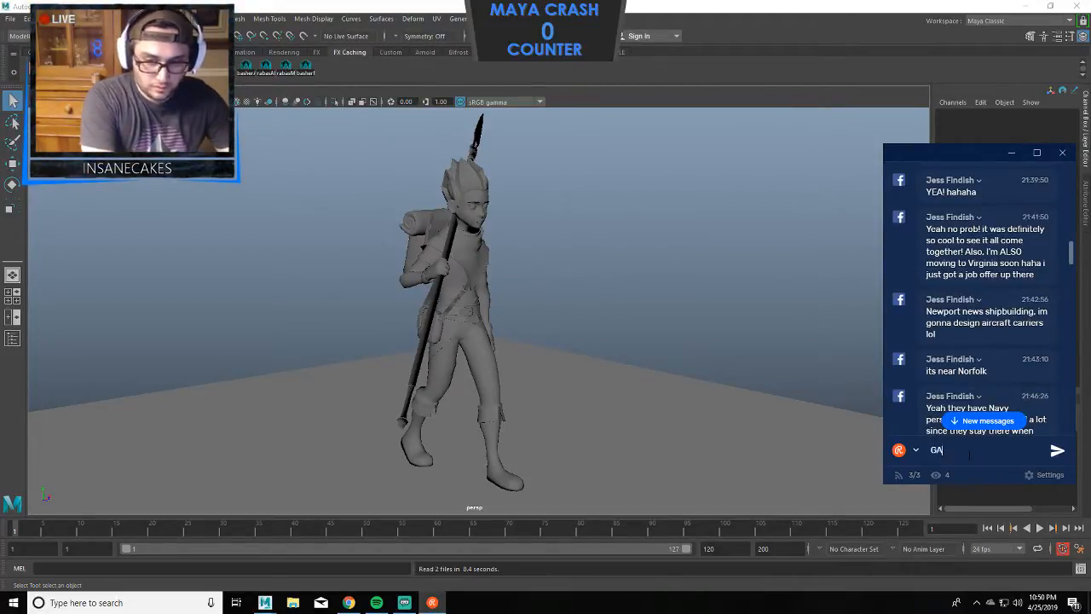
type("ME ")
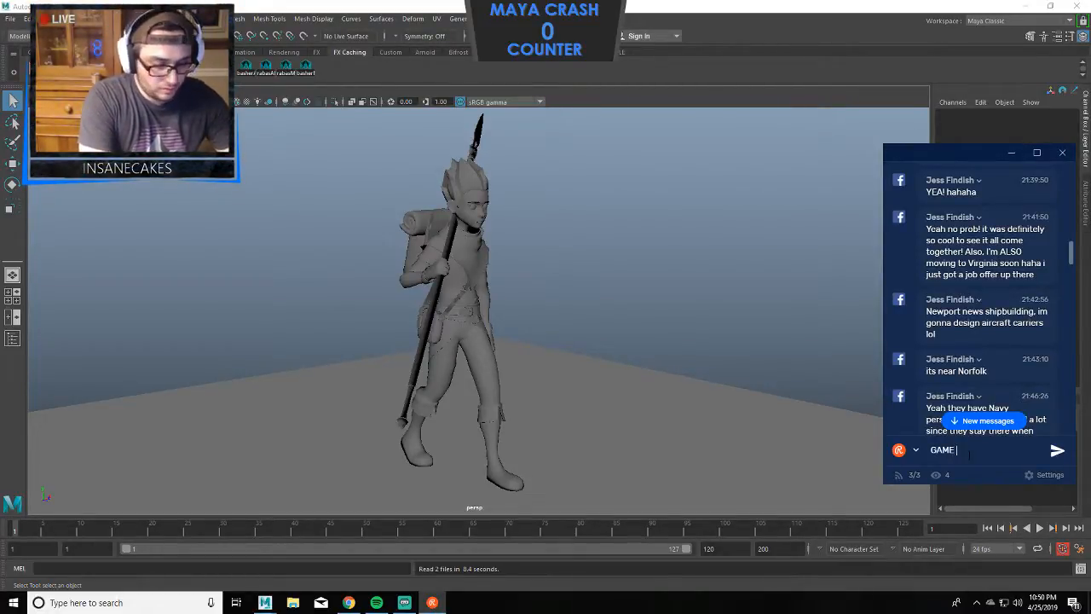
type("ANIM by jonathan")
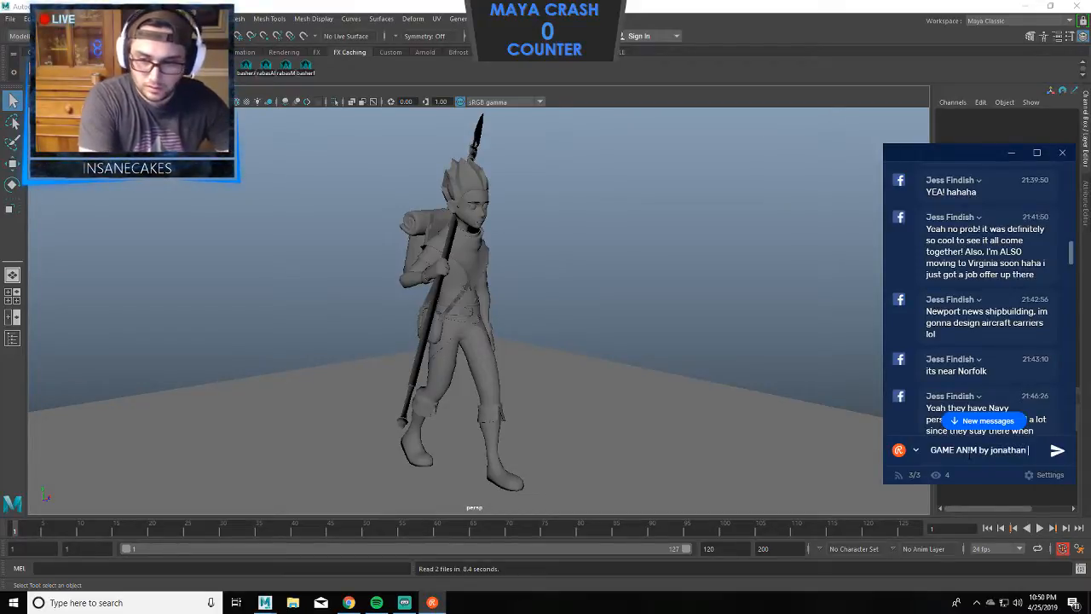
type(" cooper")
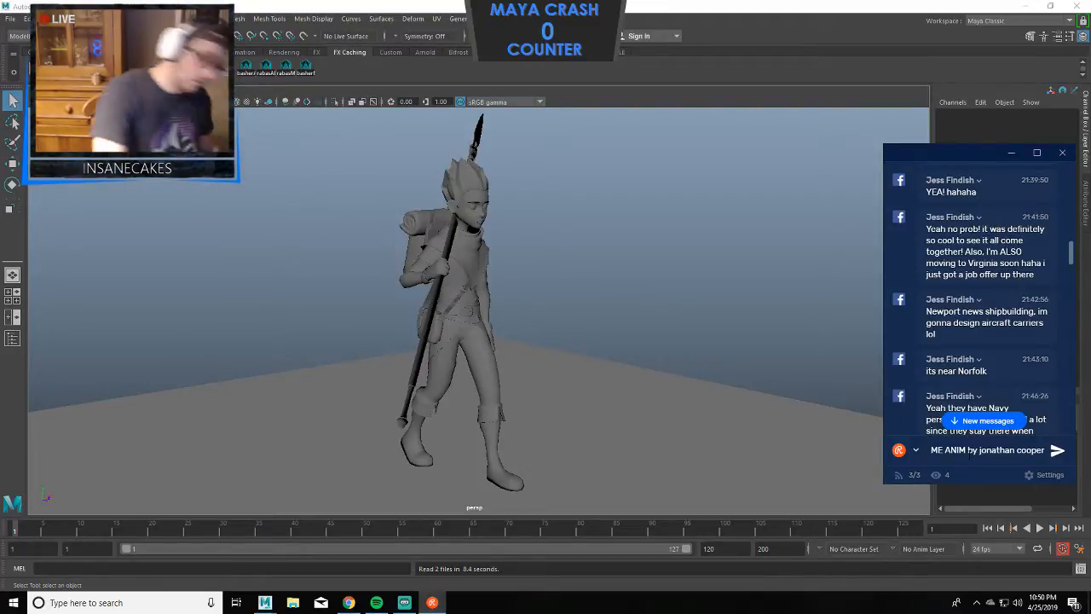
key("Return")
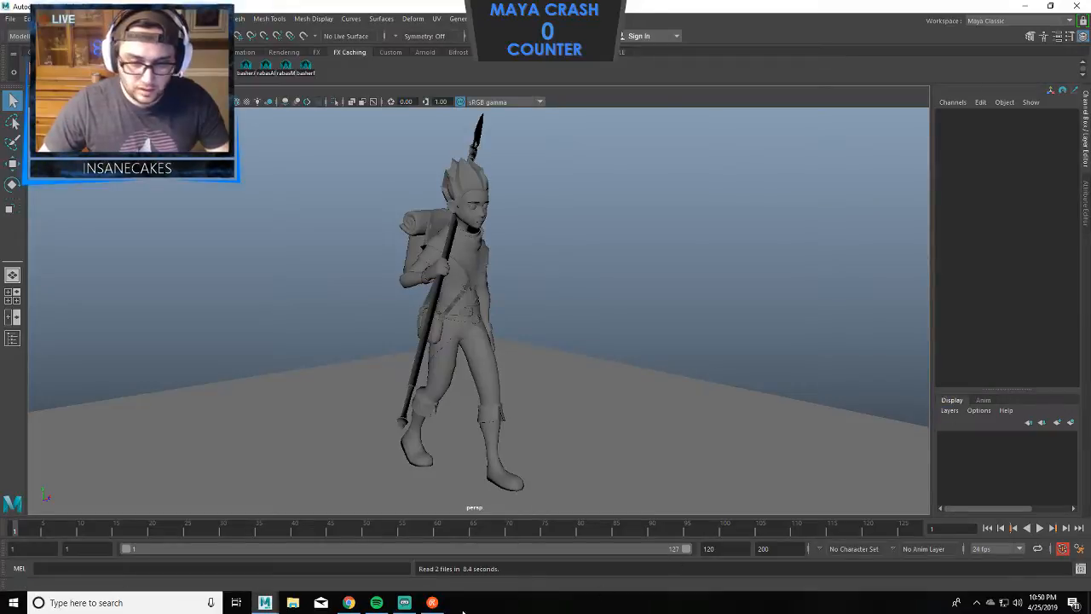
Switch to Chrome and search YouTube for "jonathan cooper animation".
left_click(351, 603)
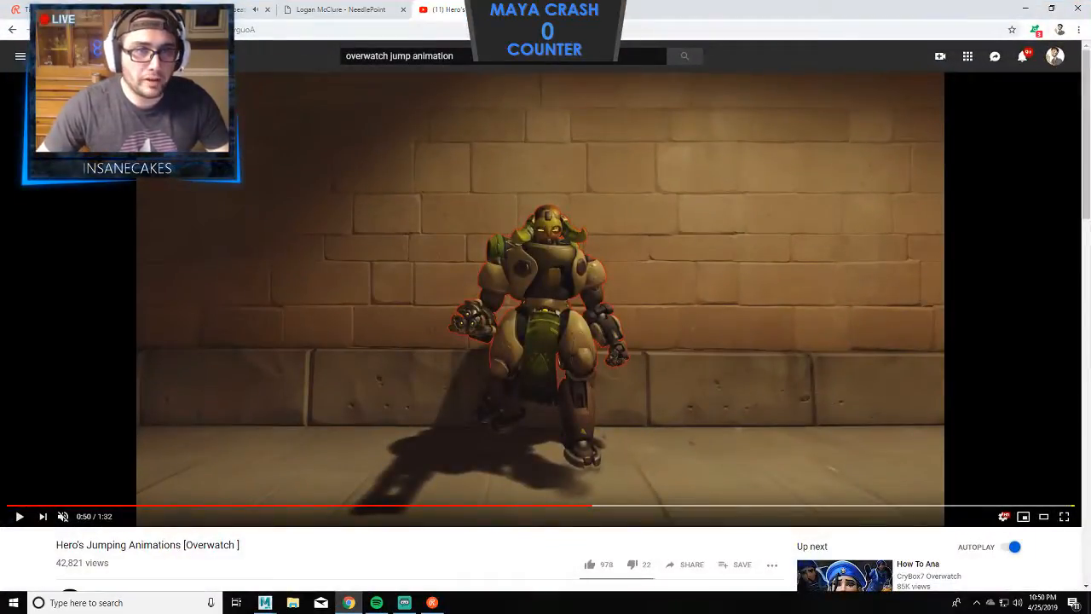
left_click_drag(460, 56, 331, 63)
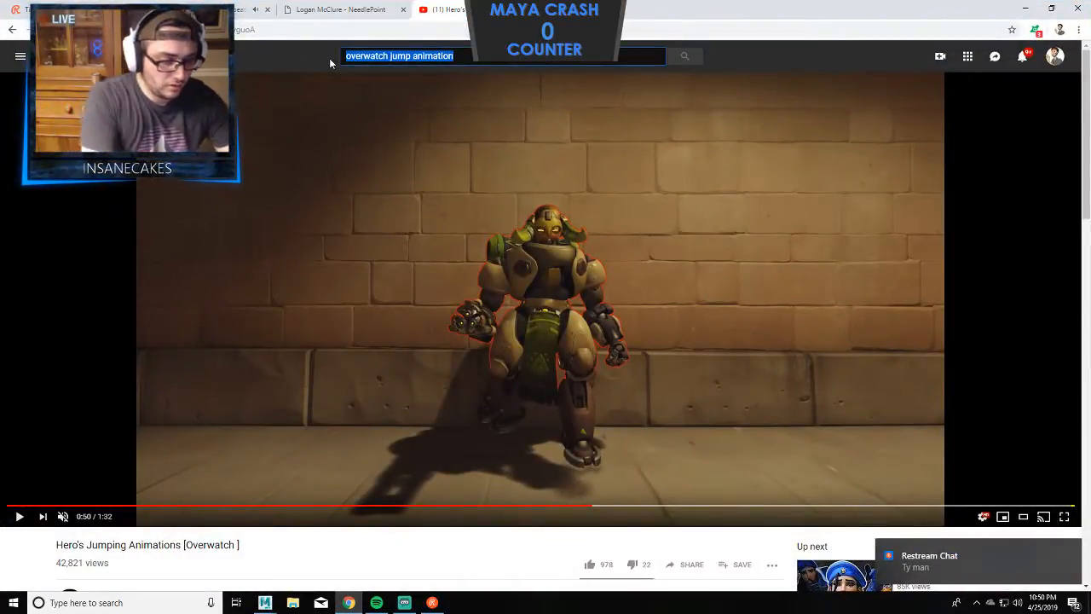
type("jonathan ")
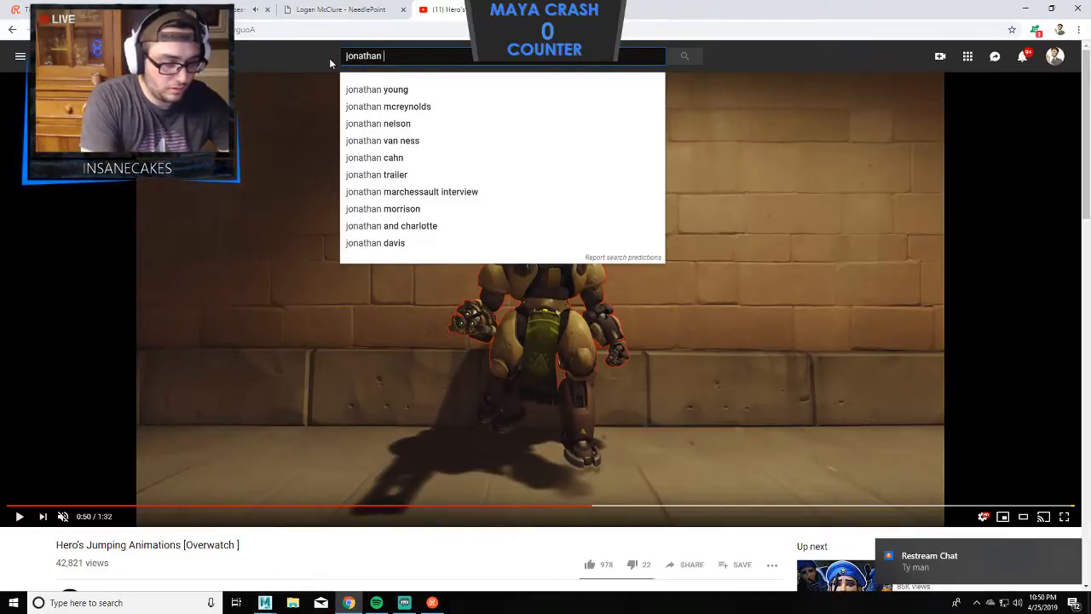
type("cooper animation")
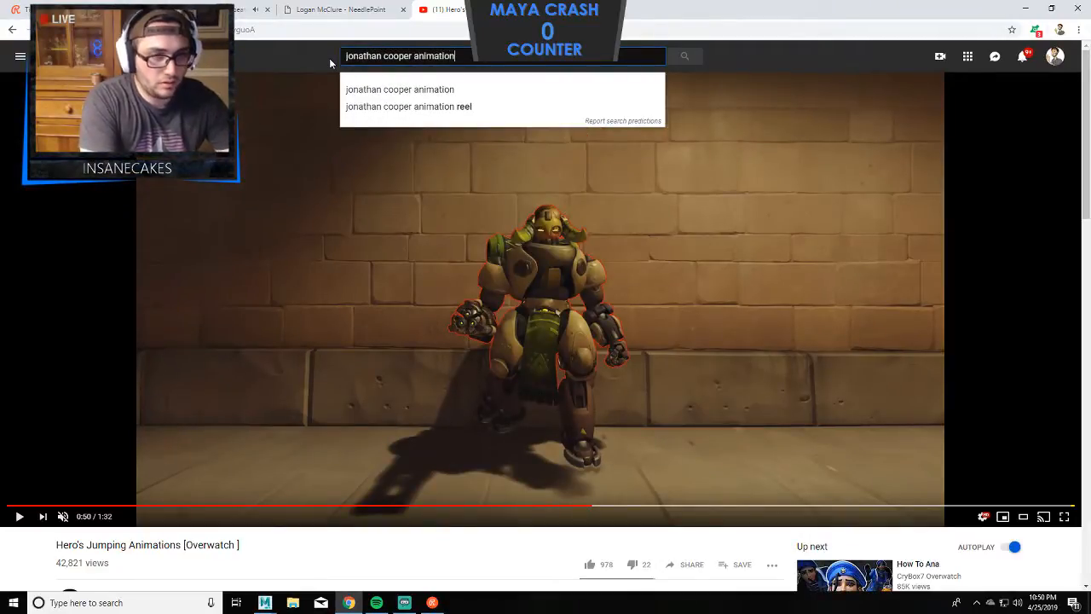
key("Return")
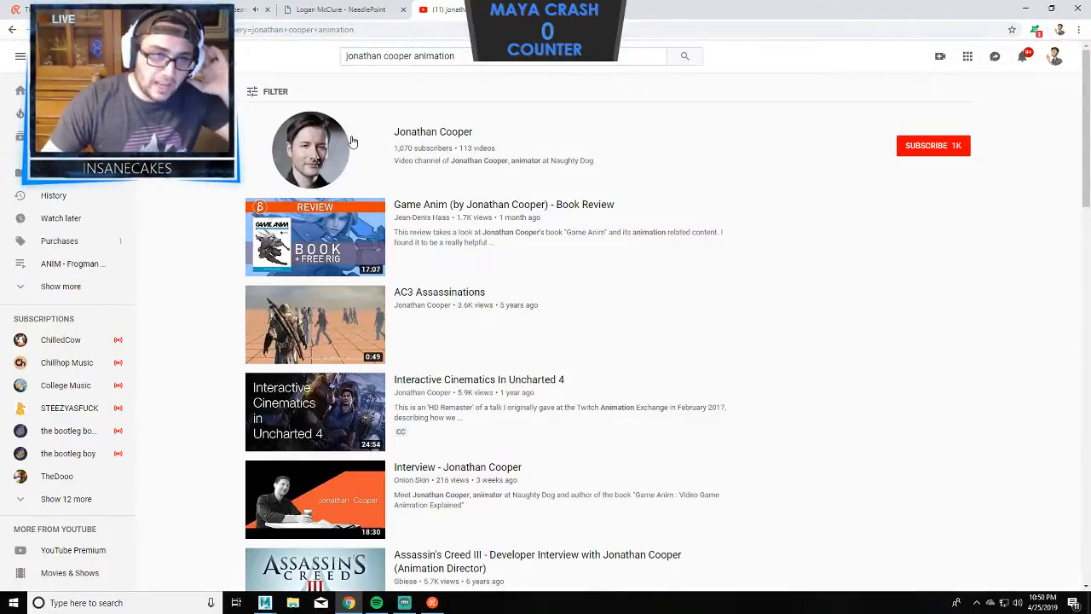
Watch the AC3 Assassinations video up to 0:45 and return to Maya.
left_click(320, 317)
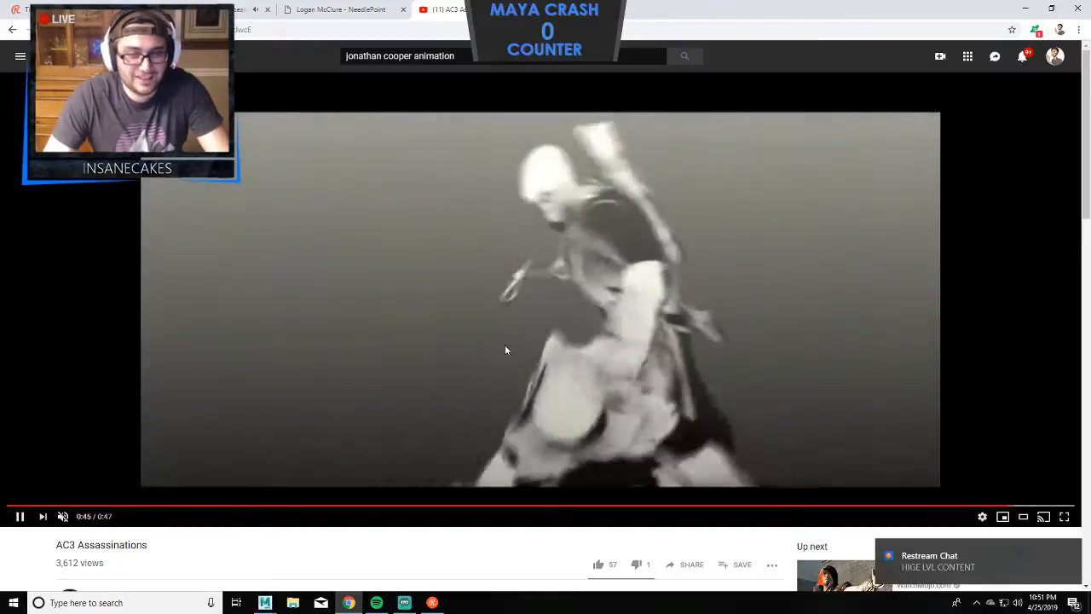
left_click(482, 277)
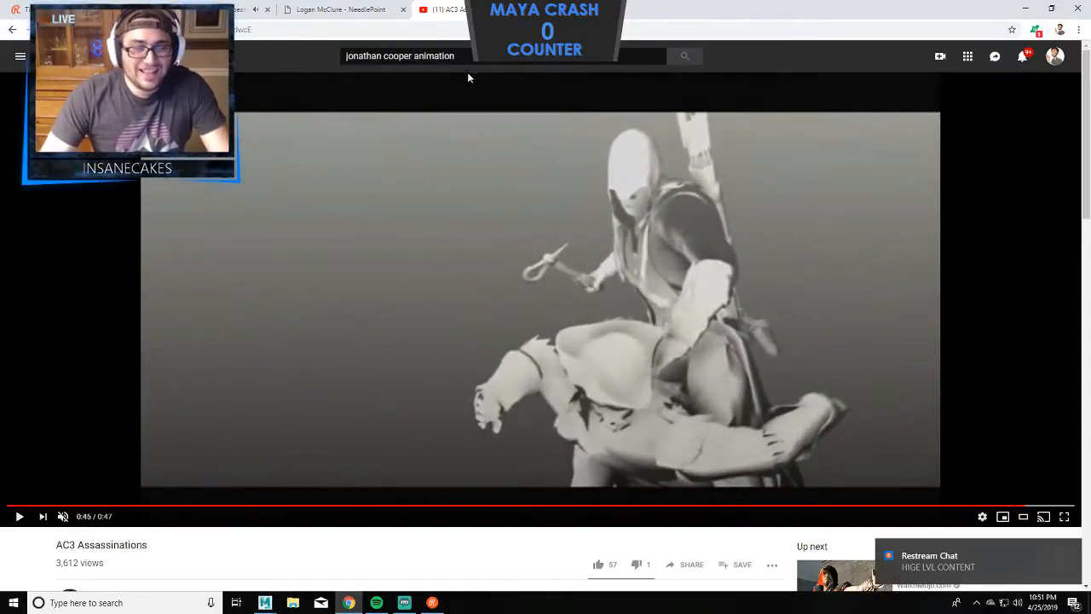
left_click(539, 10)
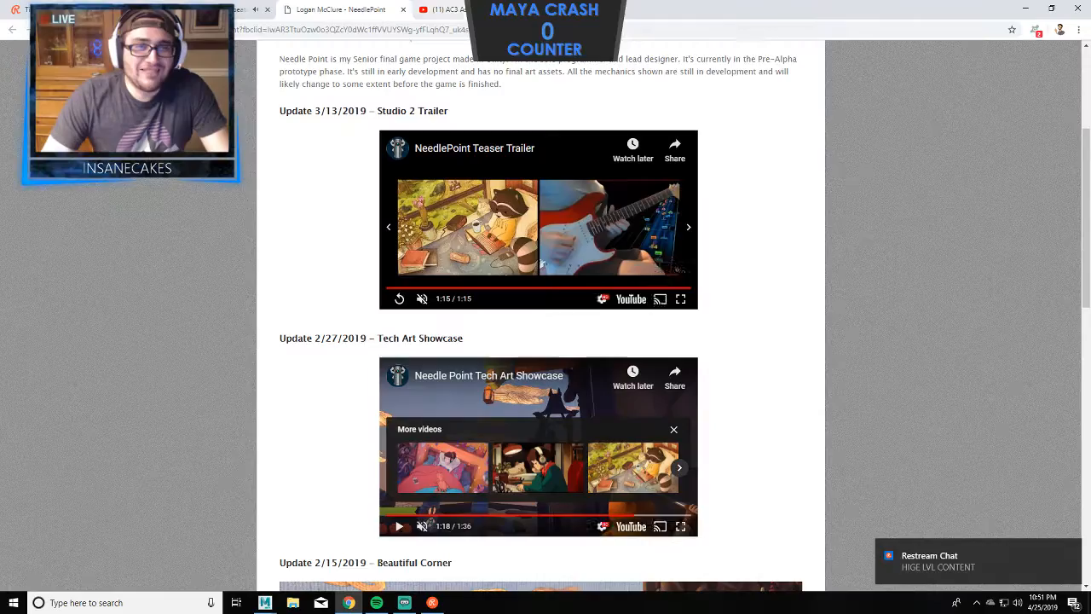
left_click(1026, 7)
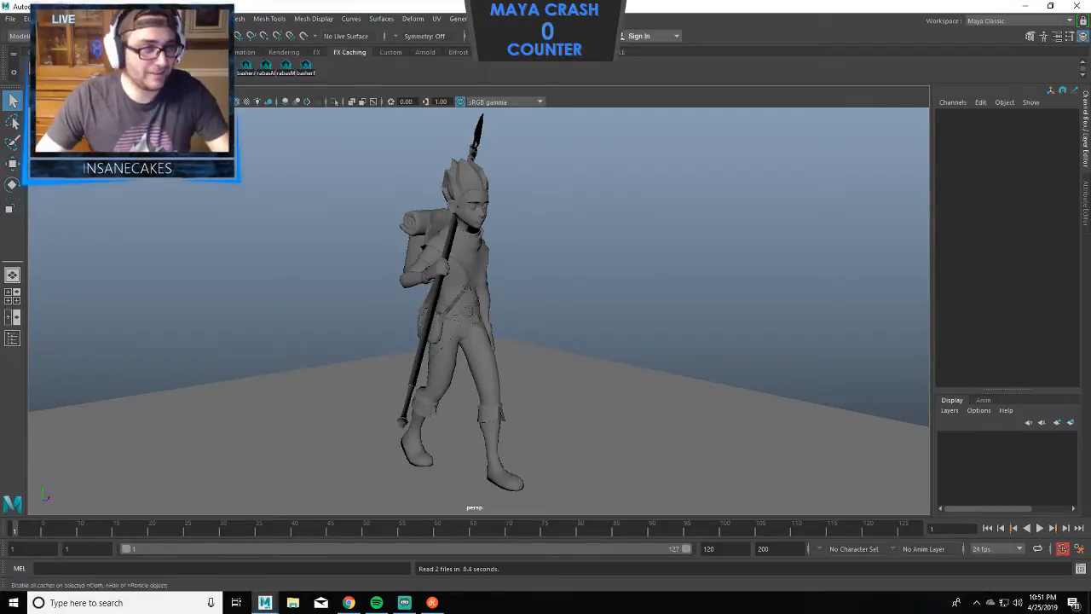
Display the spear character rig's control curves in the perspective view.
left_click(128, 90)
left_click(170, 157)
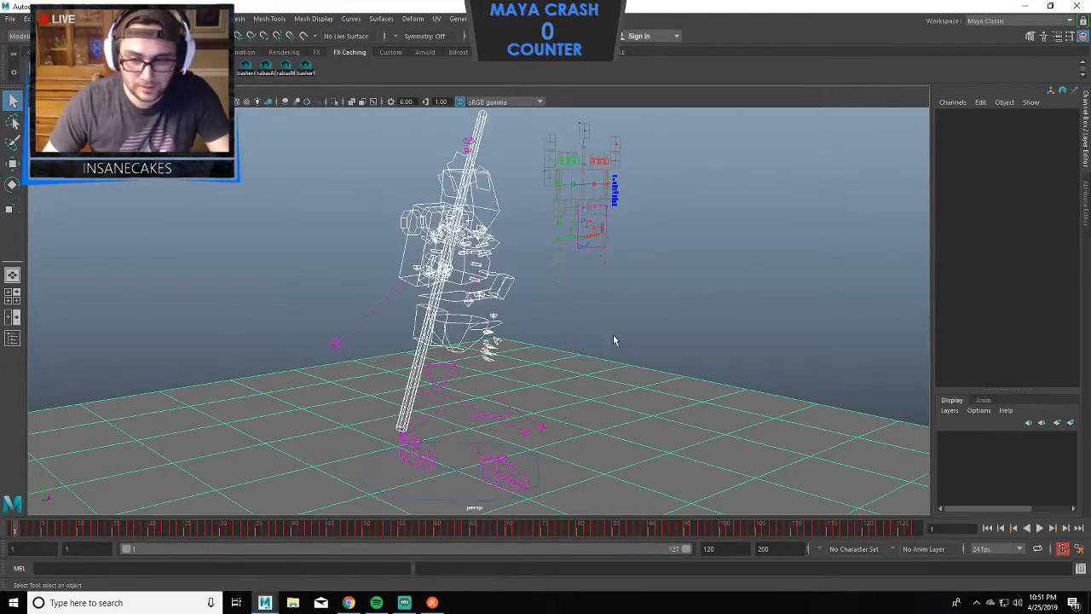
Display the spear character textured and with scene lighting in the perspective view.
scroll(613, 334, "down", 5)
scroll(614, 337, "up", 3)
key("6")
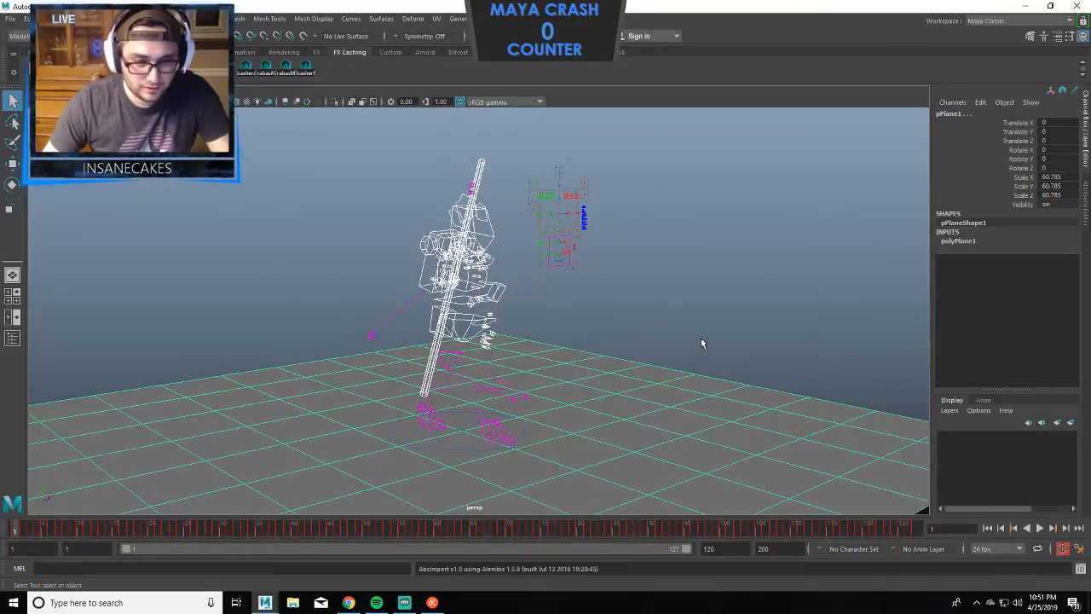
left_click(700, 338)
key("7")
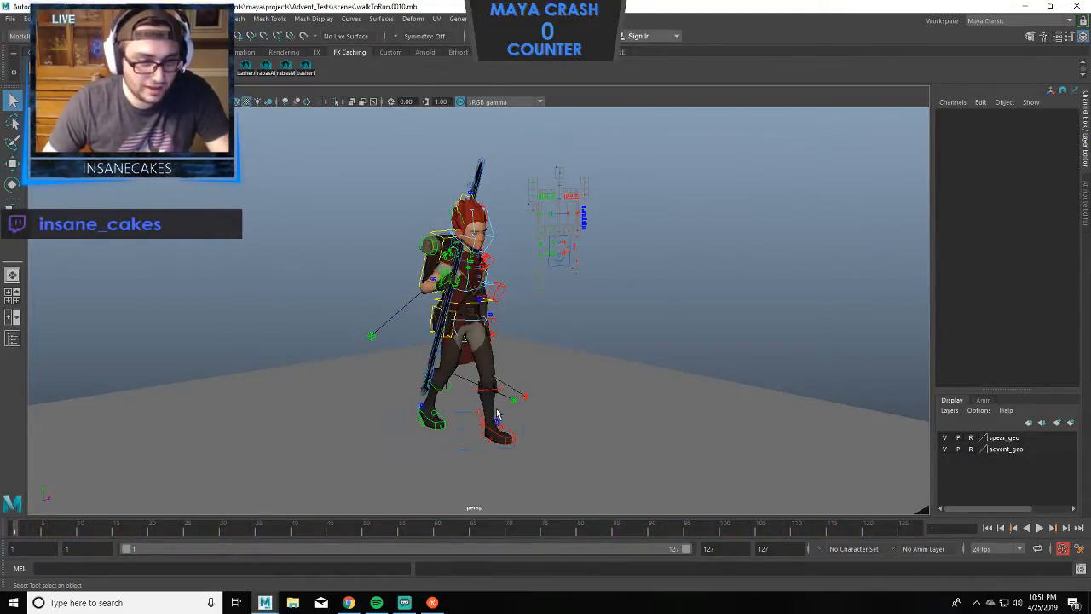
Select all of the character's rig controls together with the ground plane and open their animation curves in the Graph Editor.
left_click(467, 309)
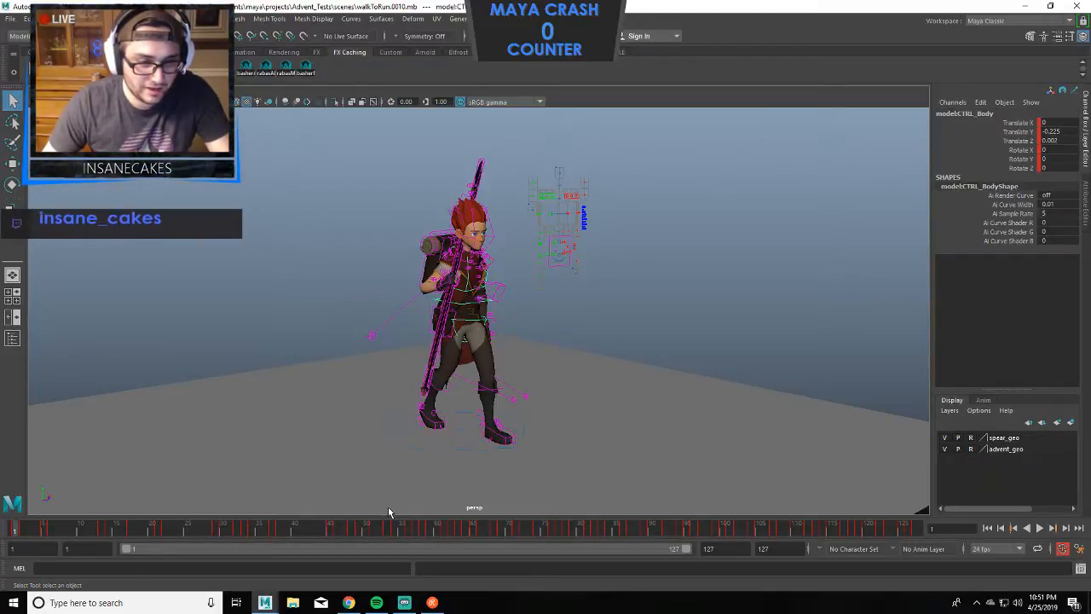
left_click(707, 407)
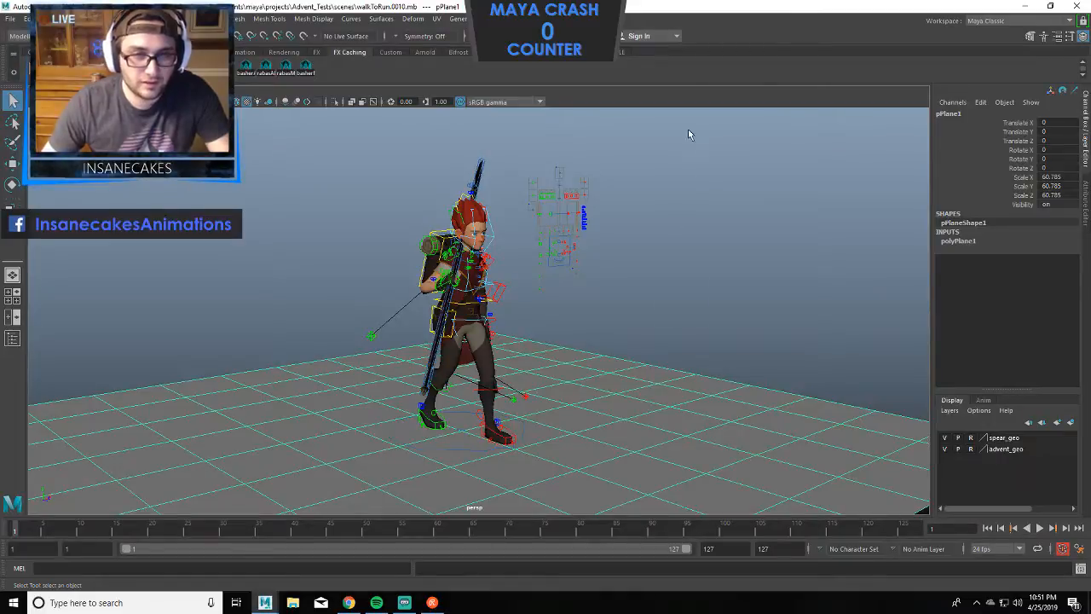
left_click_drag(679, 132, 291, 469)
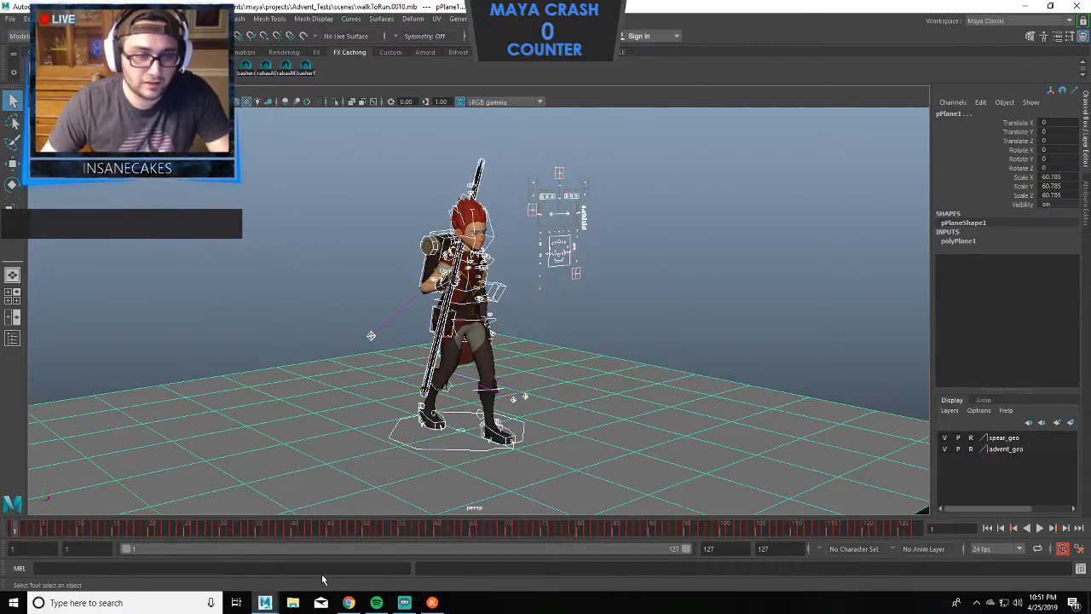
left_click(167, 19)
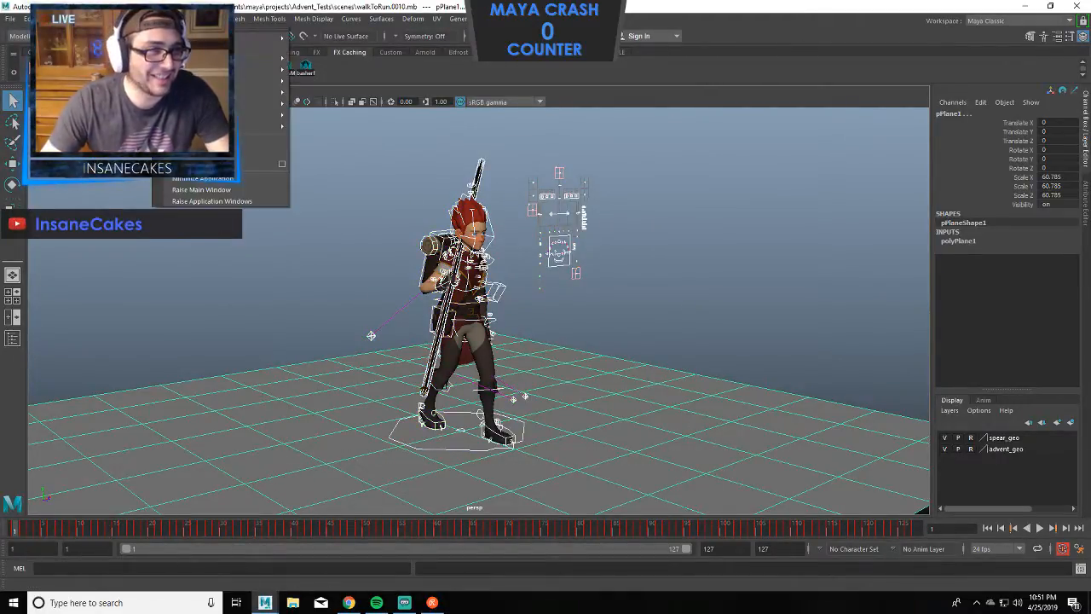
mouse_move(273, 81)
left_click(360, 86)
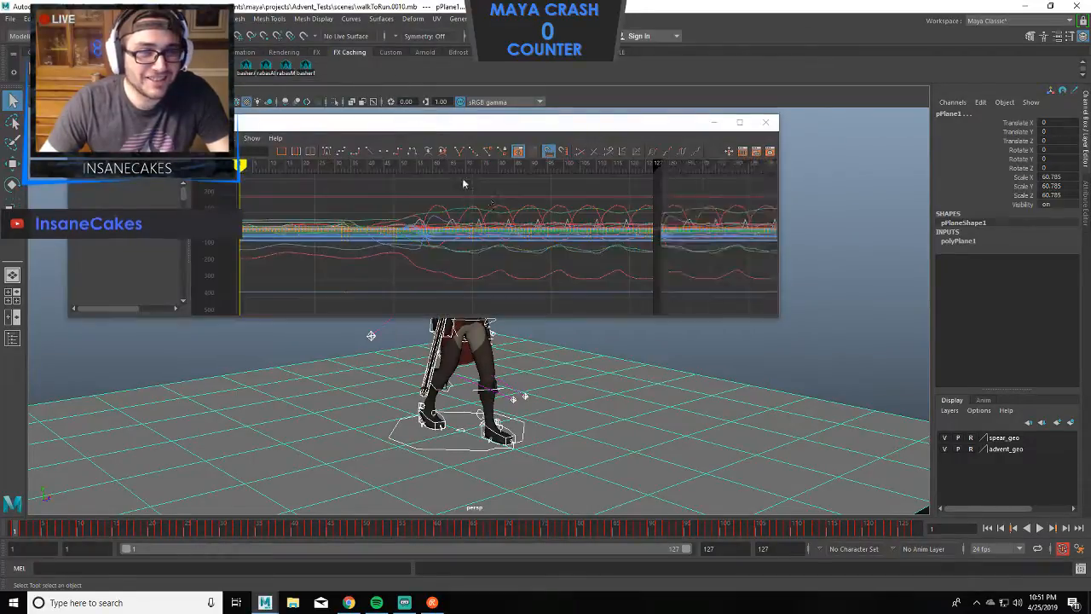
Examine the animation curves of the walk-to-run rig controls, then close the Graph Editor.
scroll(506, 220, "down", 3)
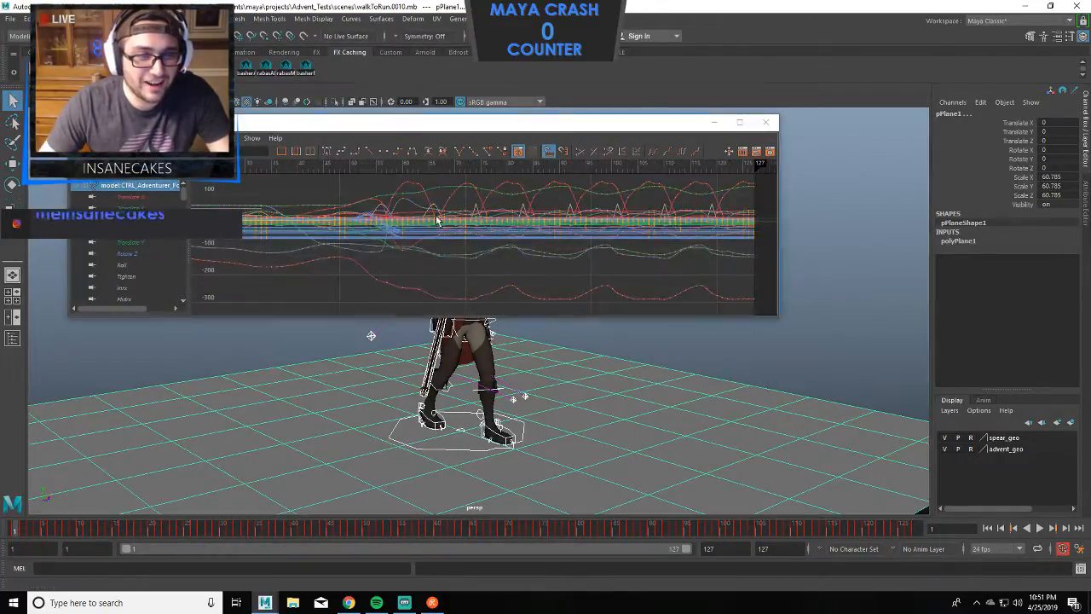
middle_click_drag(438, 222, 619, 263, "alt")
scroll(487, 258, "up", 6)
scroll(620, 262, "down", 10)
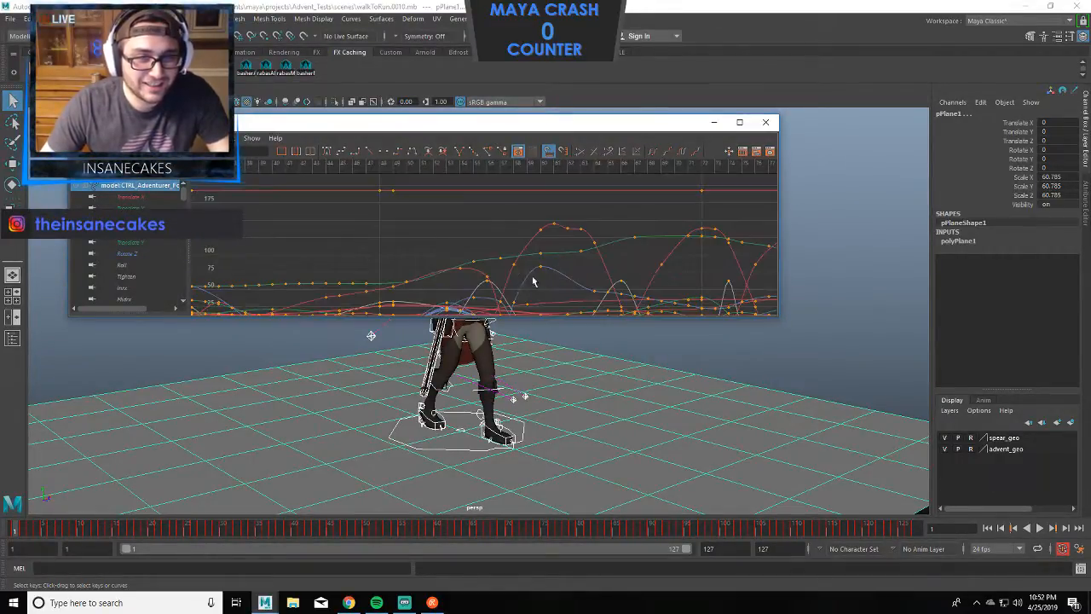
middle_click_drag(576, 228, 459, 251, "alt")
middle_click_drag(730, 229, 626, 226, "alt")
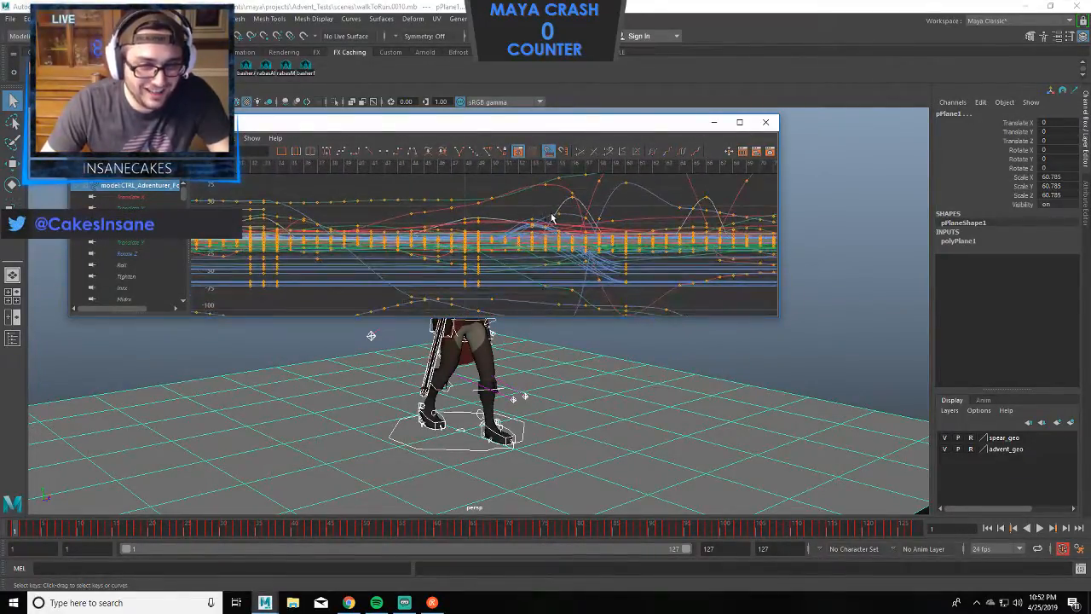
scroll(553, 219, "down", 10)
left_click(765, 122)
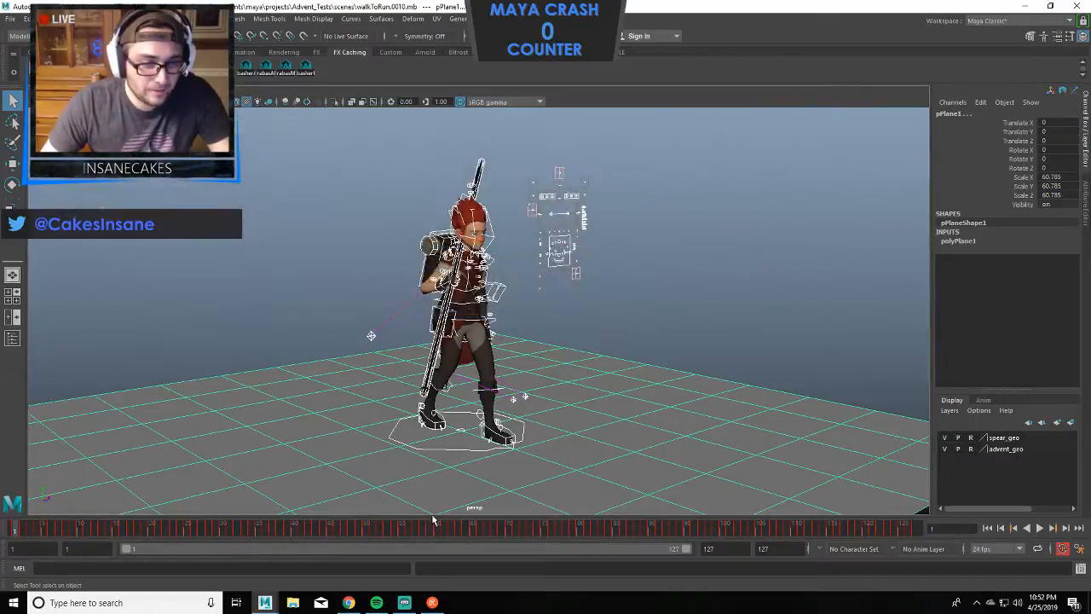
Play the walk-to-run animation with the controls selected and stop it on frame 103.
key("alt+v")
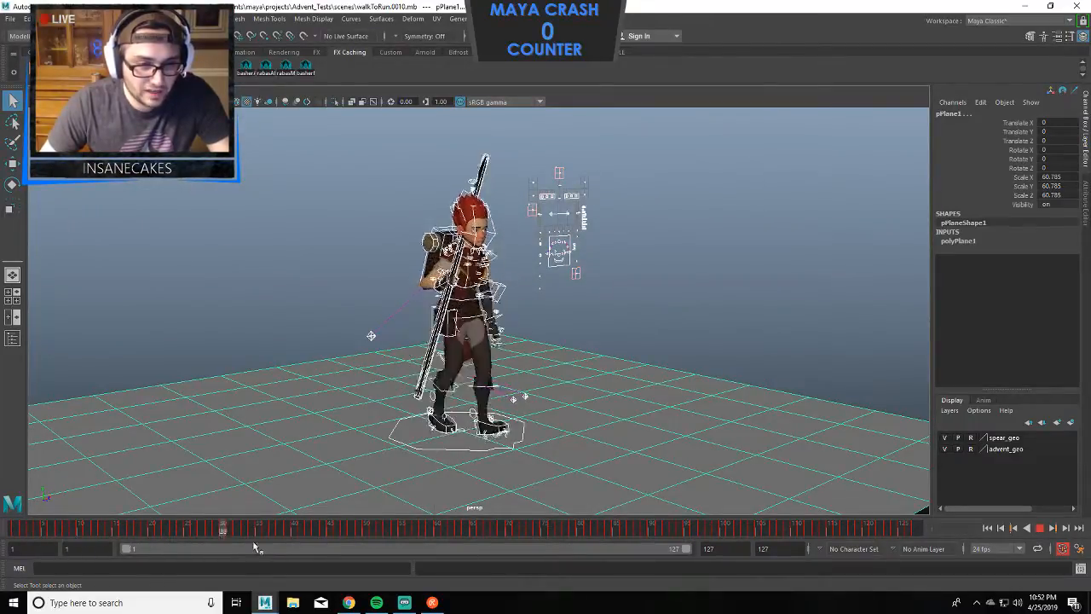
left_click(744, 532)
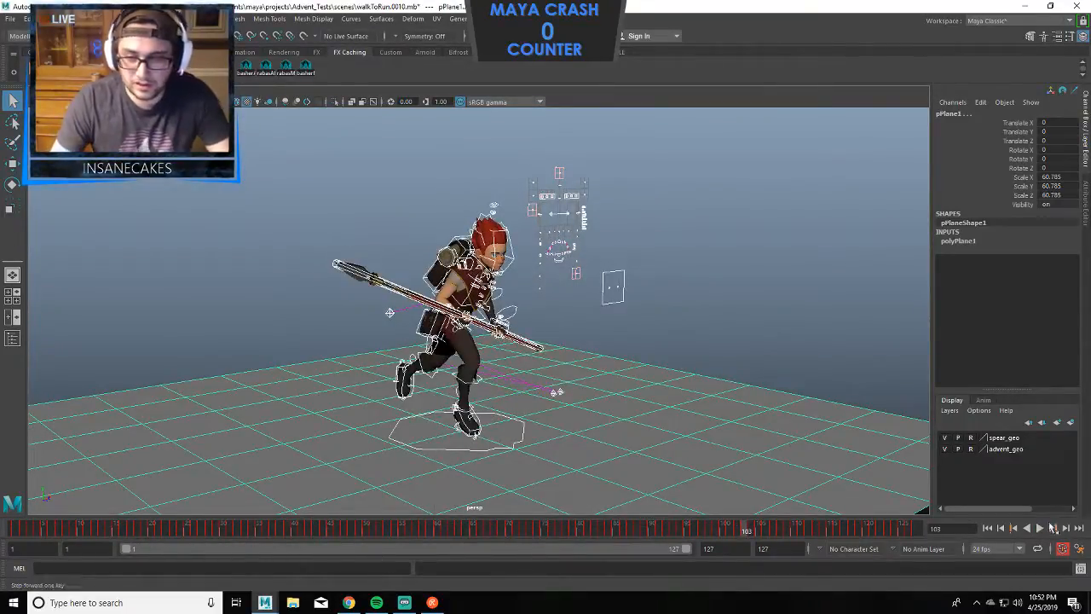
left_click(128, 90)
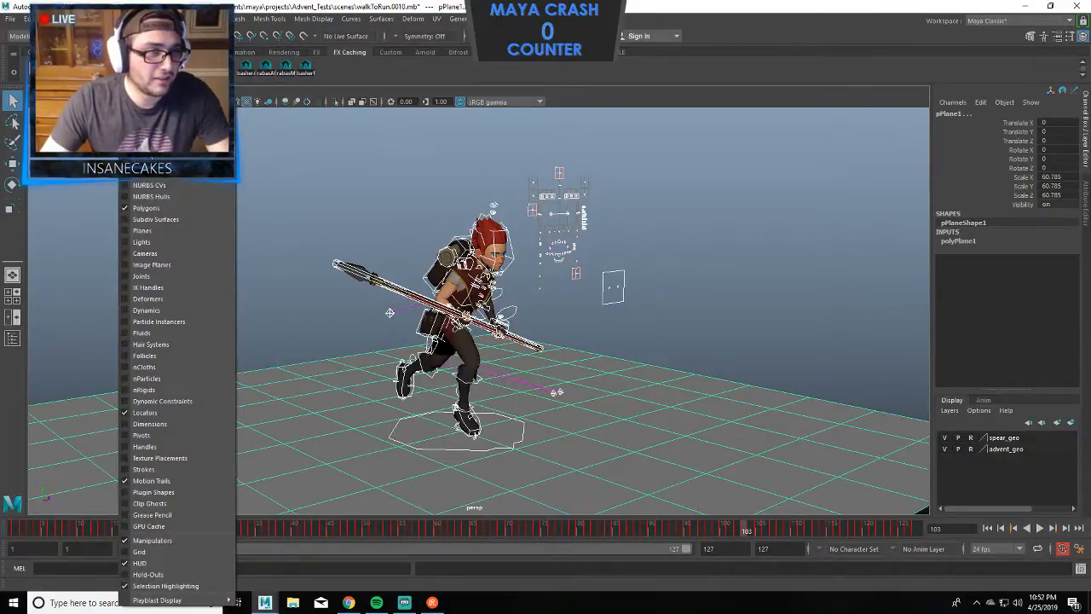
left_click(128, 91)
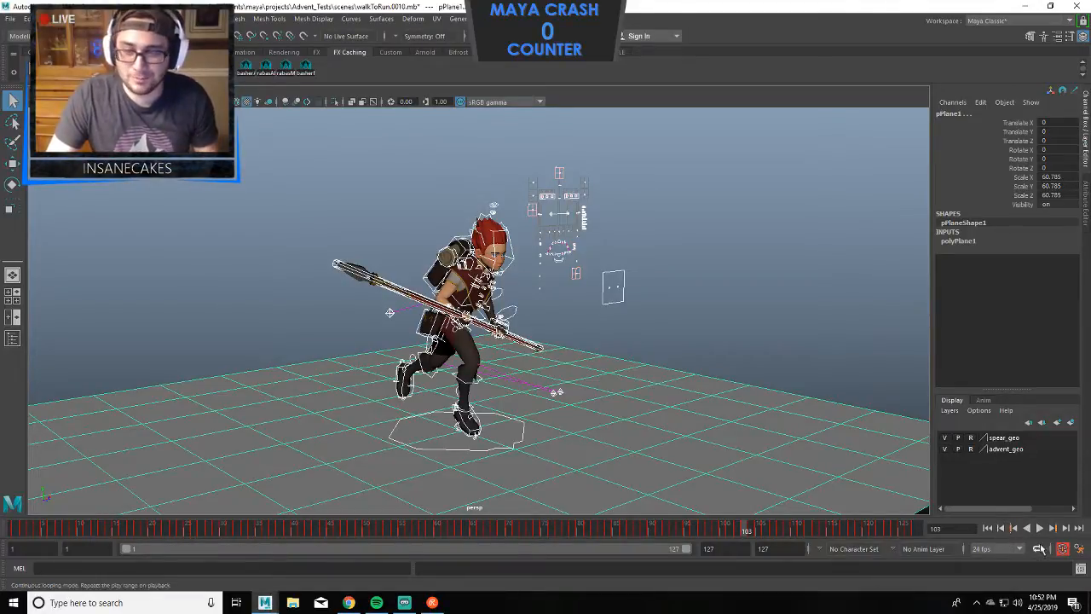
Restart playback, clear the selection and hide the NURBS curves in the perspective view.
left_click(1039, 528)
left_click(723, 333)
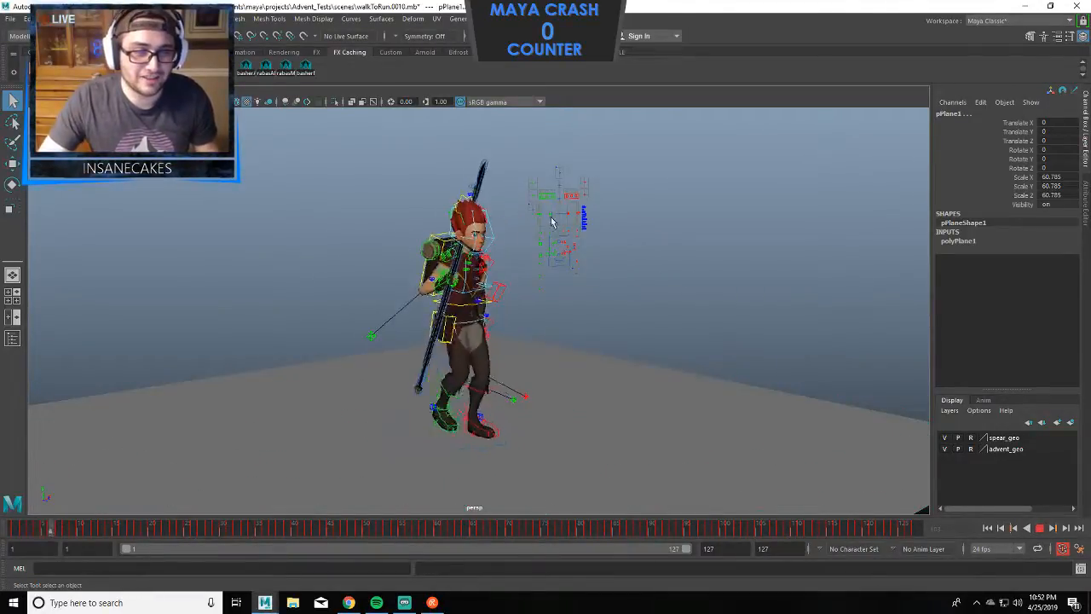
left_click(128, 91)
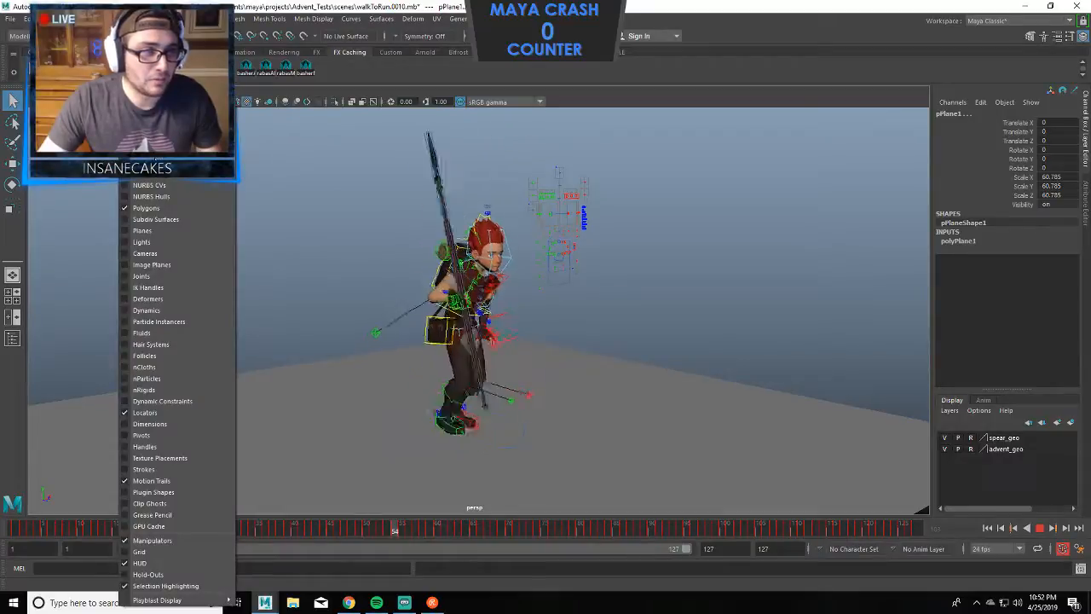
left_click(159, 162)
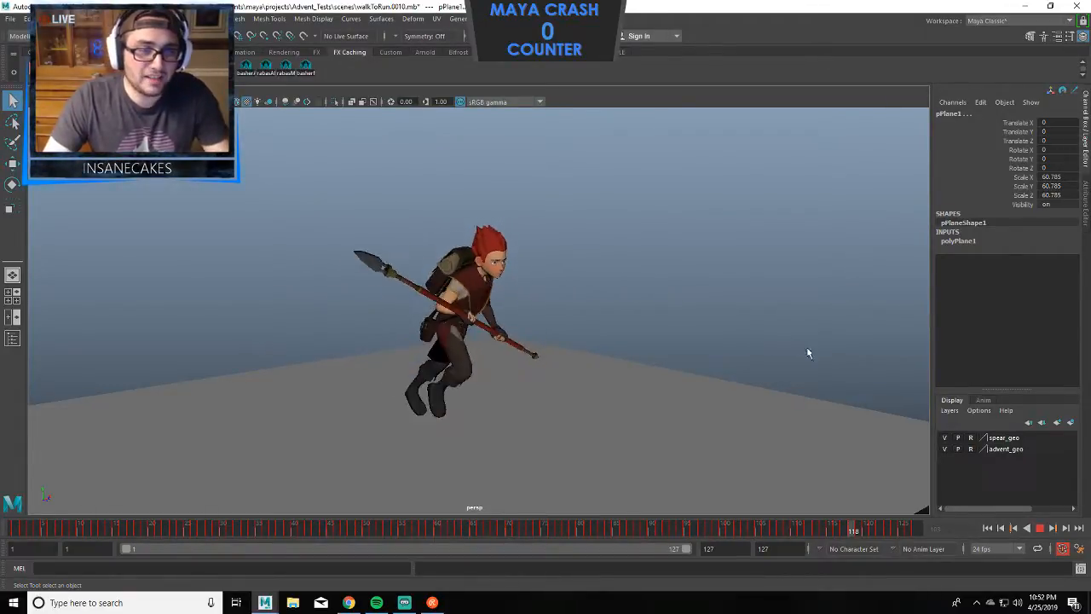
Replay the walk-to-run animation without visible controls and stop on frame 11.
left_click(1038, 528)
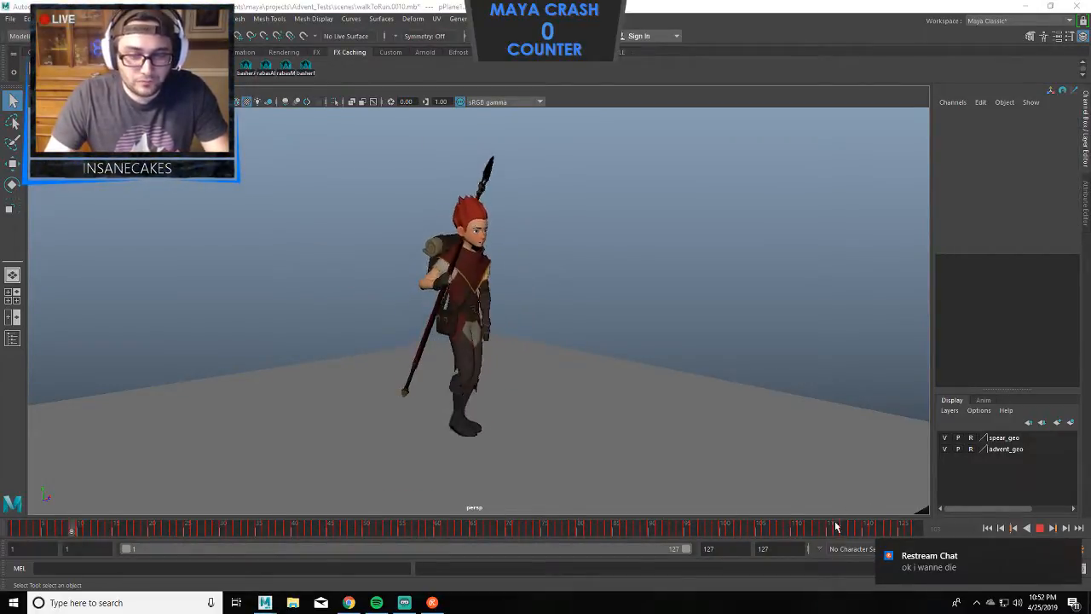
left_click(1039, 529)
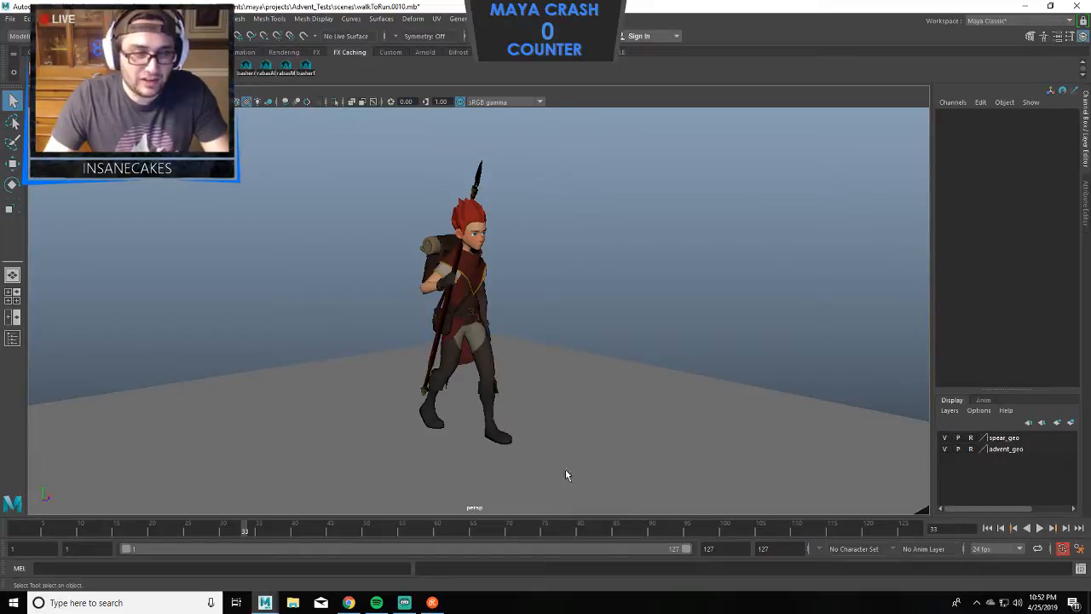
key("alt+v")
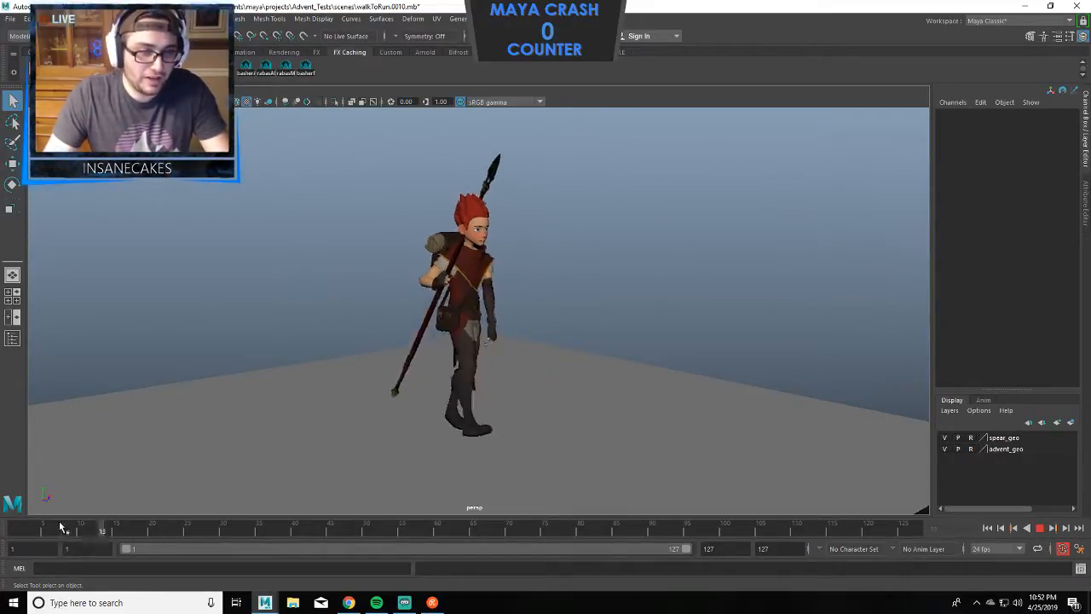
left_click(87, 532)
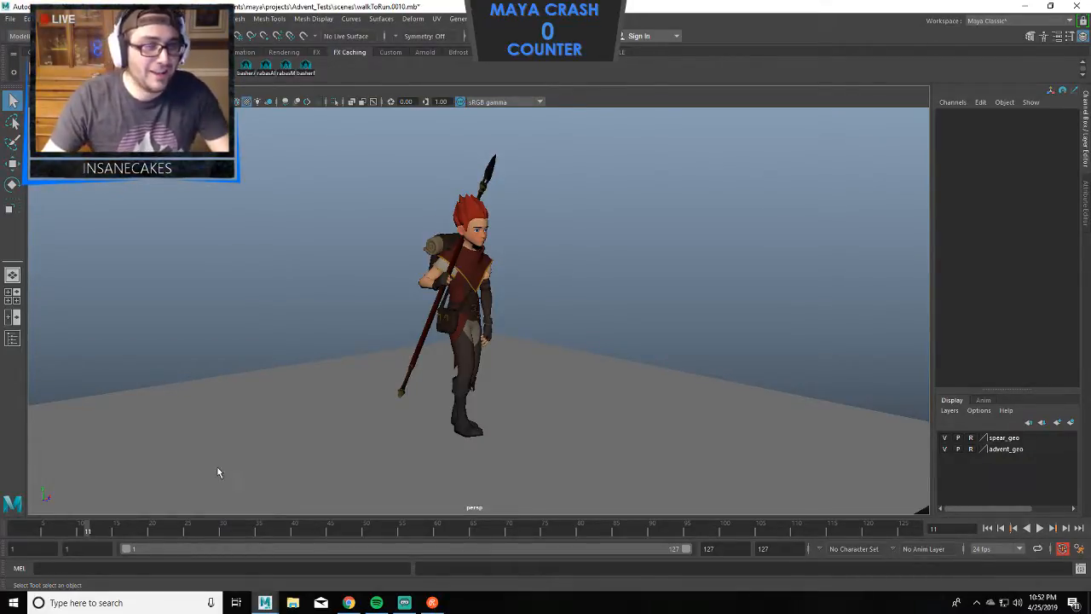
Review the walk at frame 32 from the front, then scrub to the run pose at frame 99.
left_click_drag(448, 428, 558, 396, "alt")
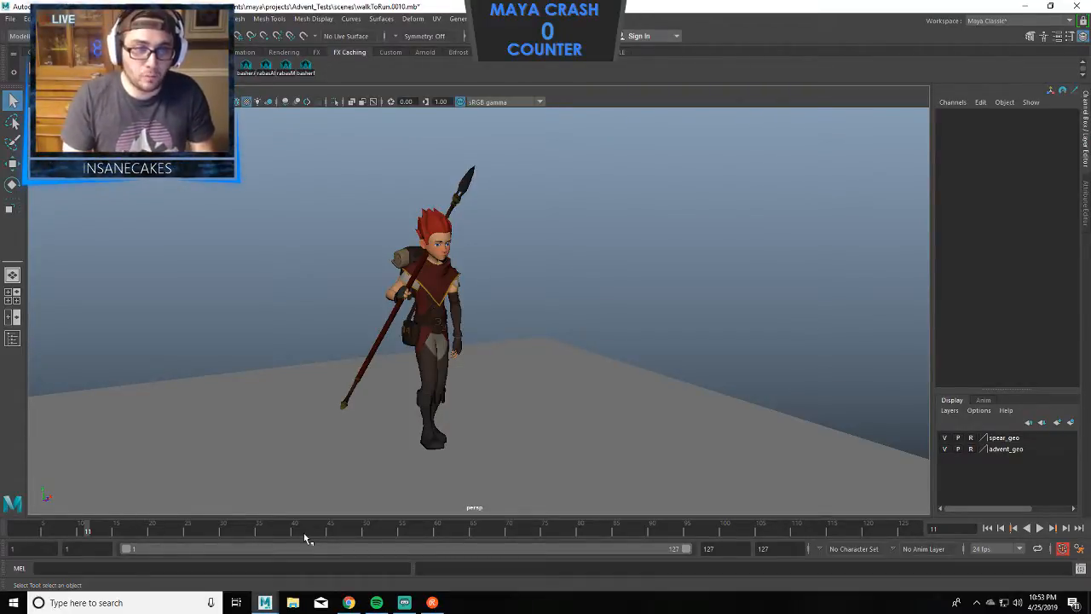
left_click_drag(342, 501, 339, 400, "alt")
left_click_drag(103, 532, 240, 530)
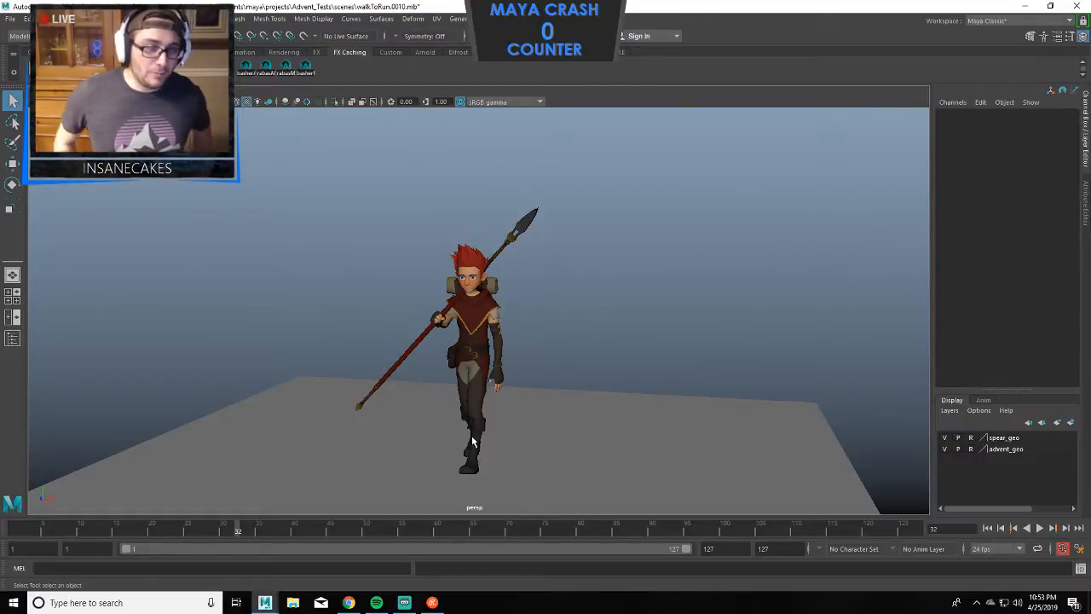
left_click_drag(473, 345, 577, 338, "alt")
mouse_move(365, 530)
left_mouse_down()
mouse_move(219, 531)
mouse_move(584, 553)
mouse_move(715, 546)
left_mouse_up()
left_click_drag(755, 474, 656, 419, "alt")
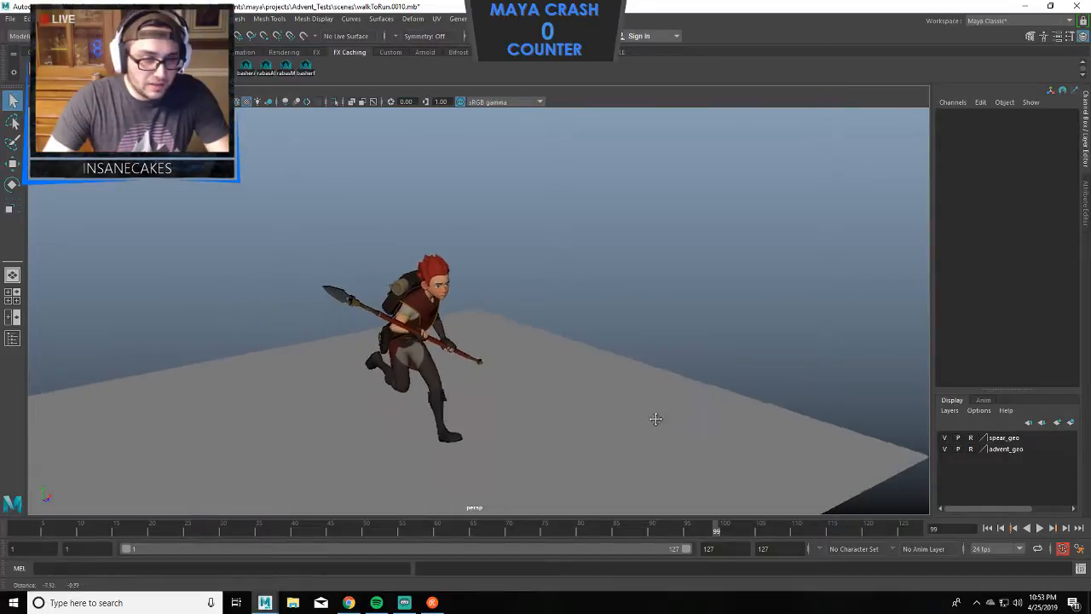
Replay the animation, go to frame 26 and inspect the standing spear pose from several angles.
key("alt+v")
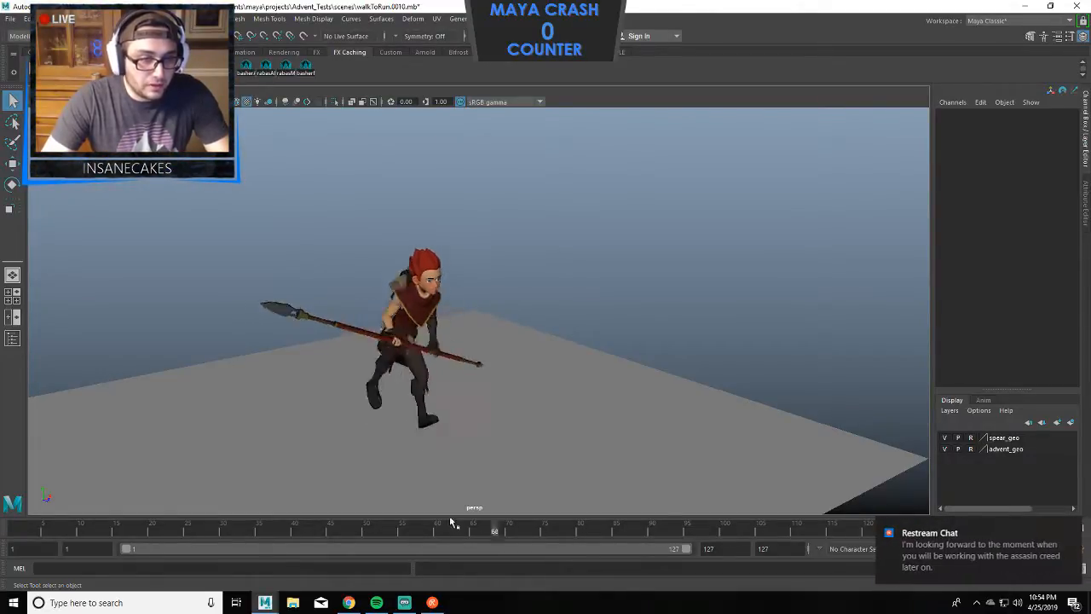
left_click(195, 524)
left_click_drag(531, 421, 546, 401, "alt")
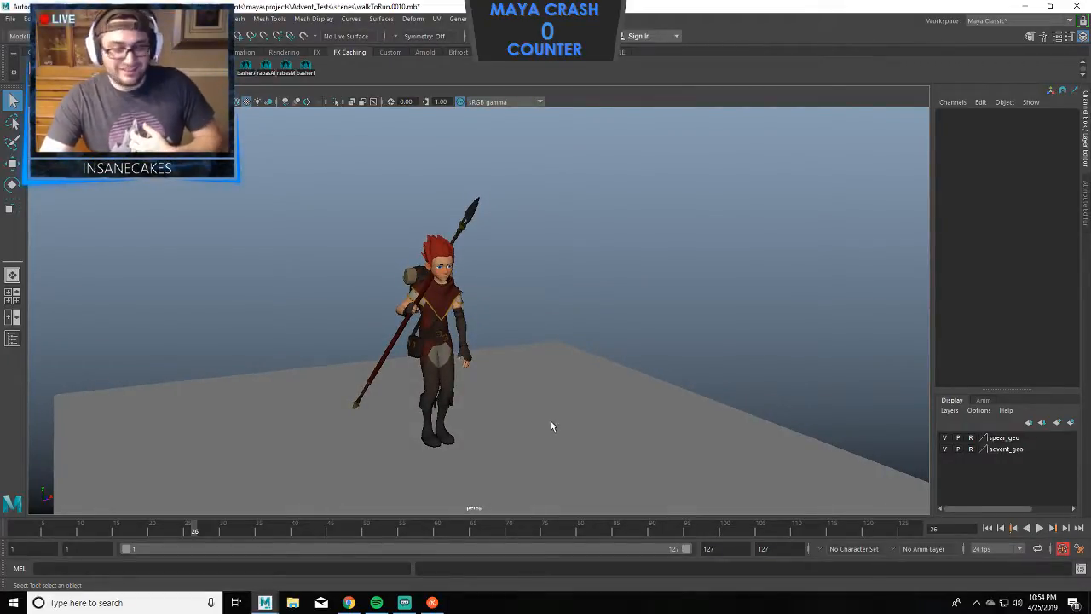
left_click_drag(608, 409, 549, 401, "alt")
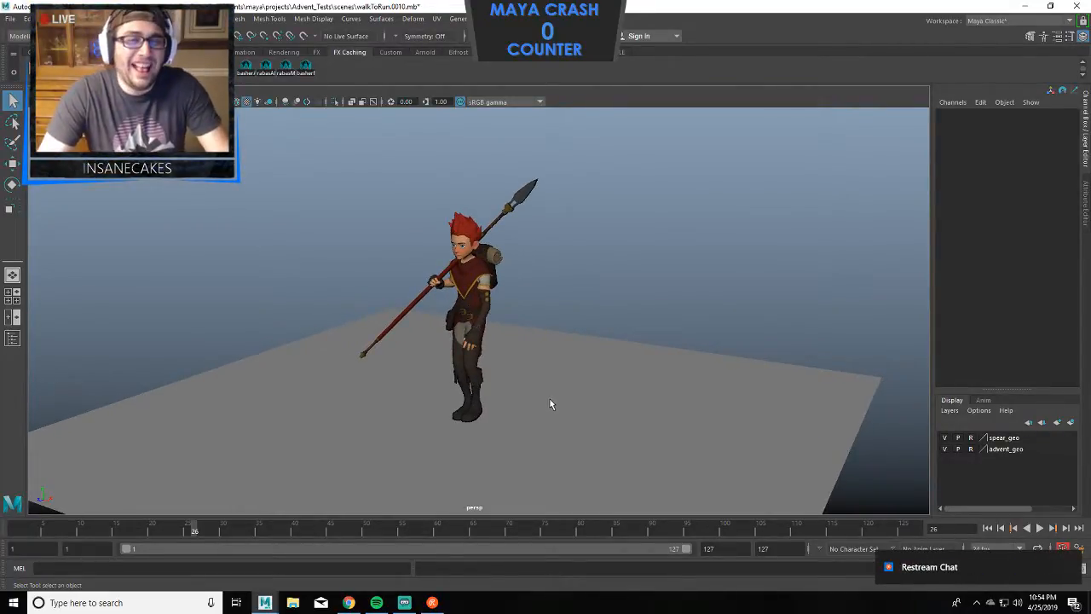
left_click_drag(516, 390, 512, 409, "alt")
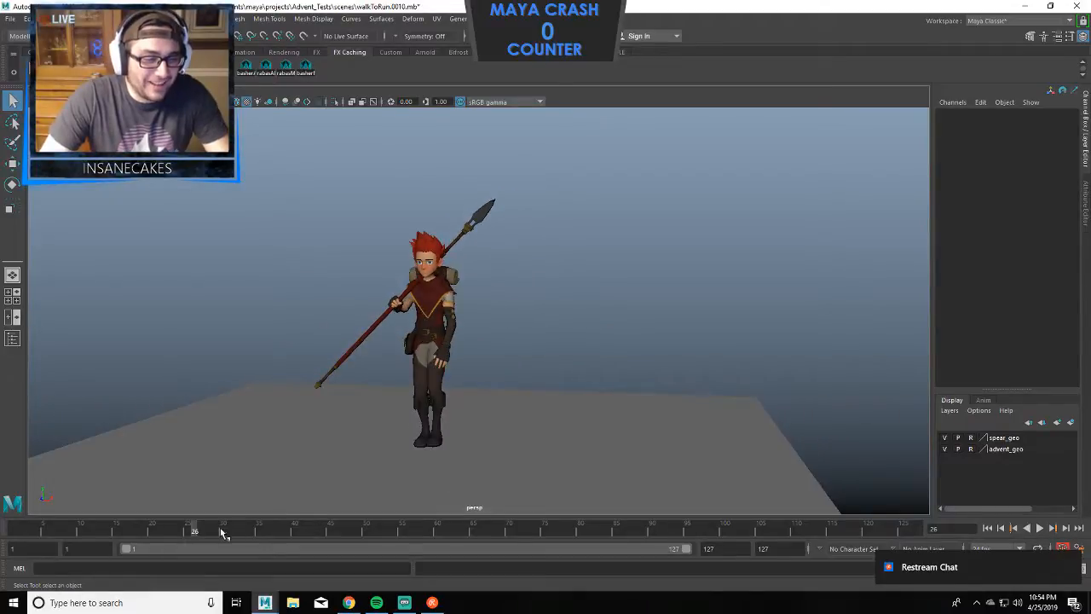
Scrub through the walk-to-run transition to frame 79, view it from the side and continue to frame 127.
left_click_drag(221, 530, 573, 537)
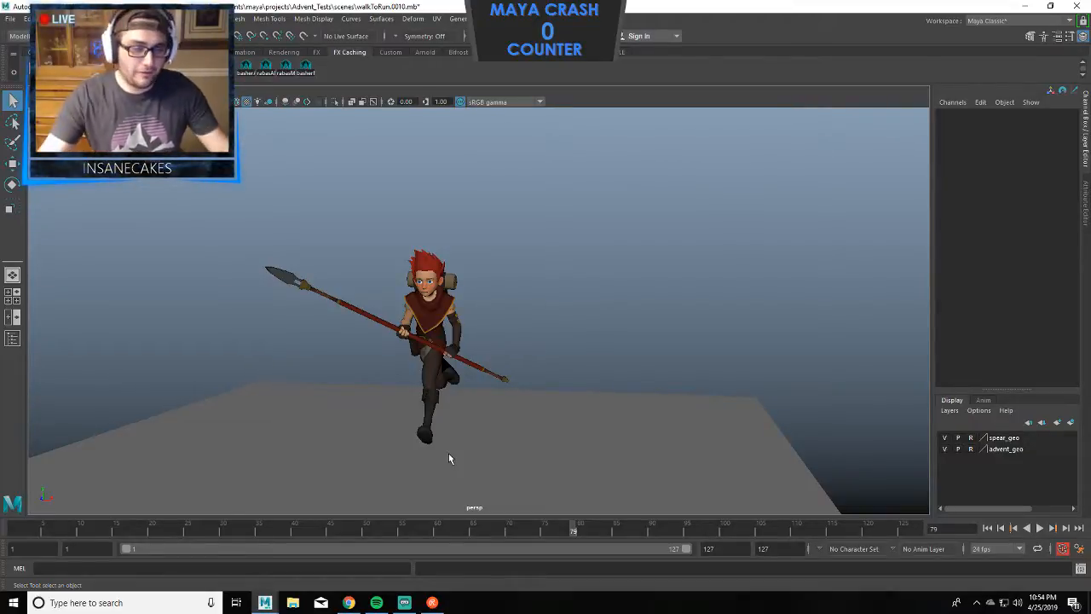
left_click_drag(548, 348, 567, 402, "alt")
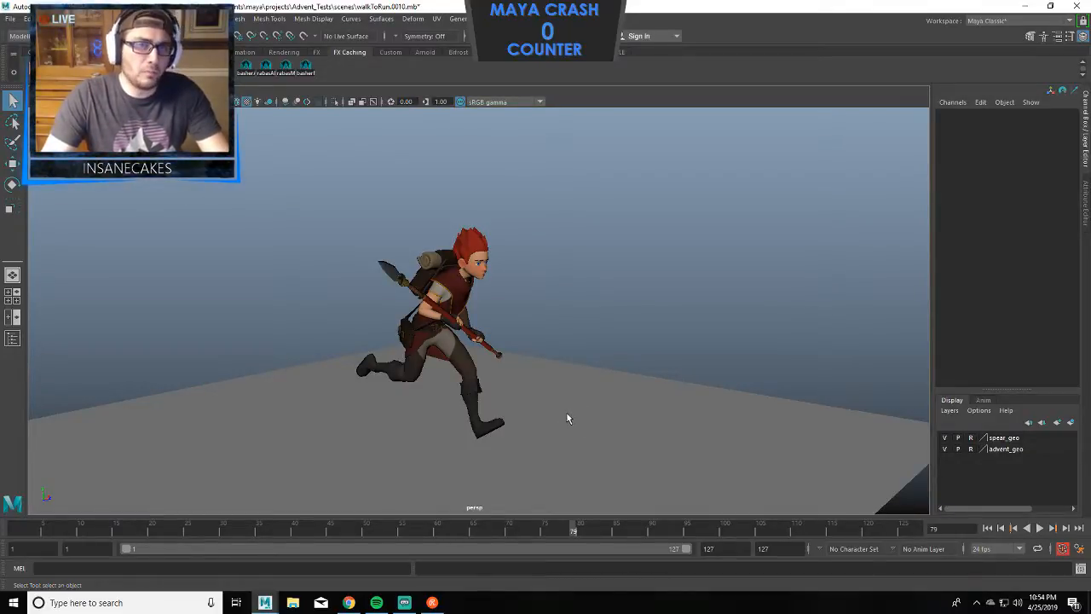
left_click_drag(576, 533, 927, 548)
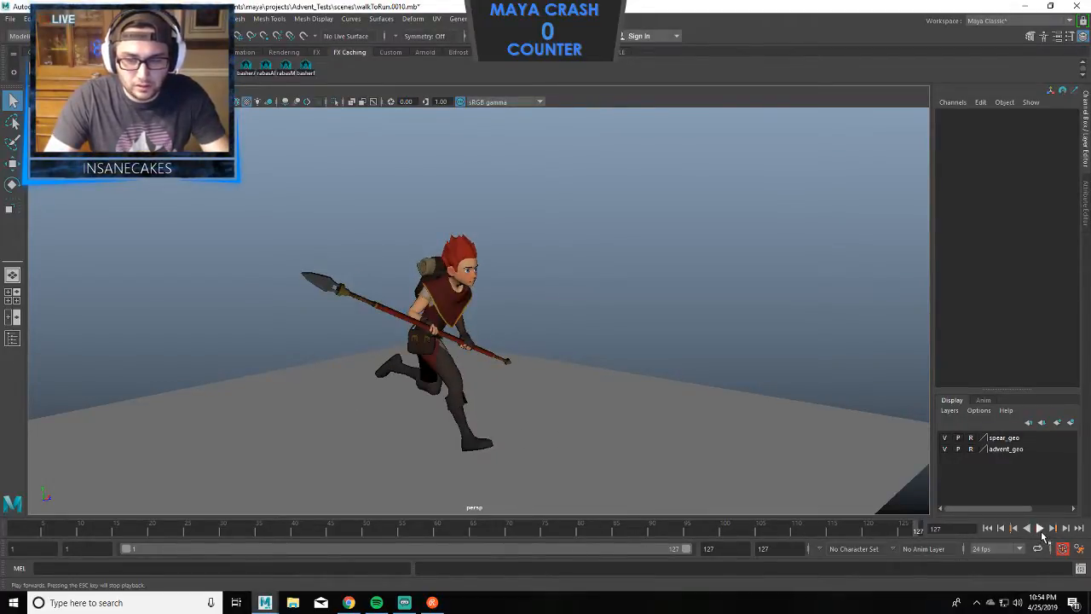
Play the animation from the side view, stop it and scrub to the transition pose at frame 66.
left_click(1041, 529)
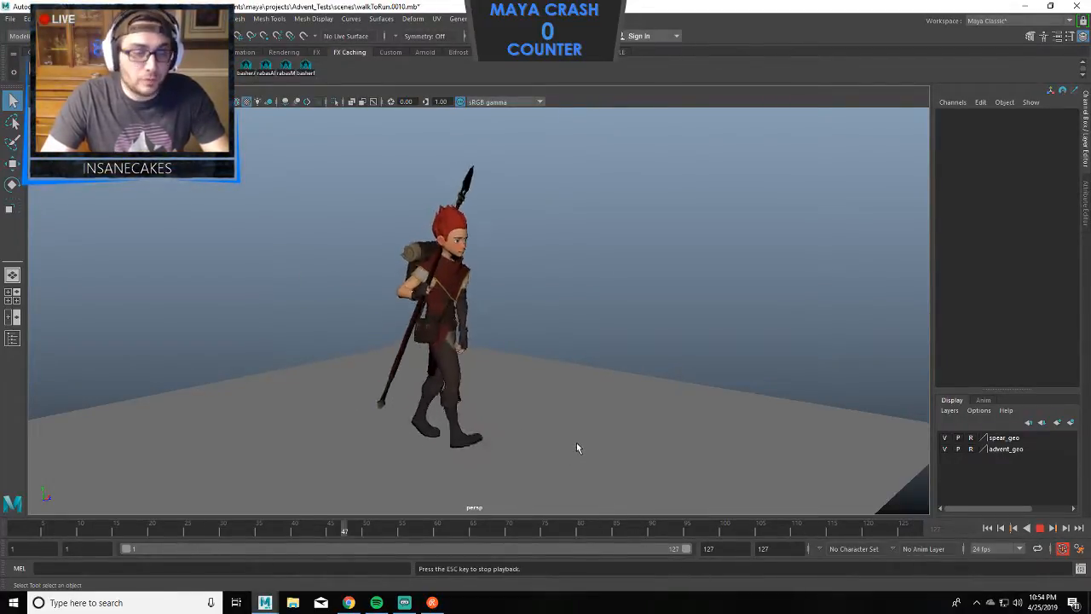
left_click(1038, 528)
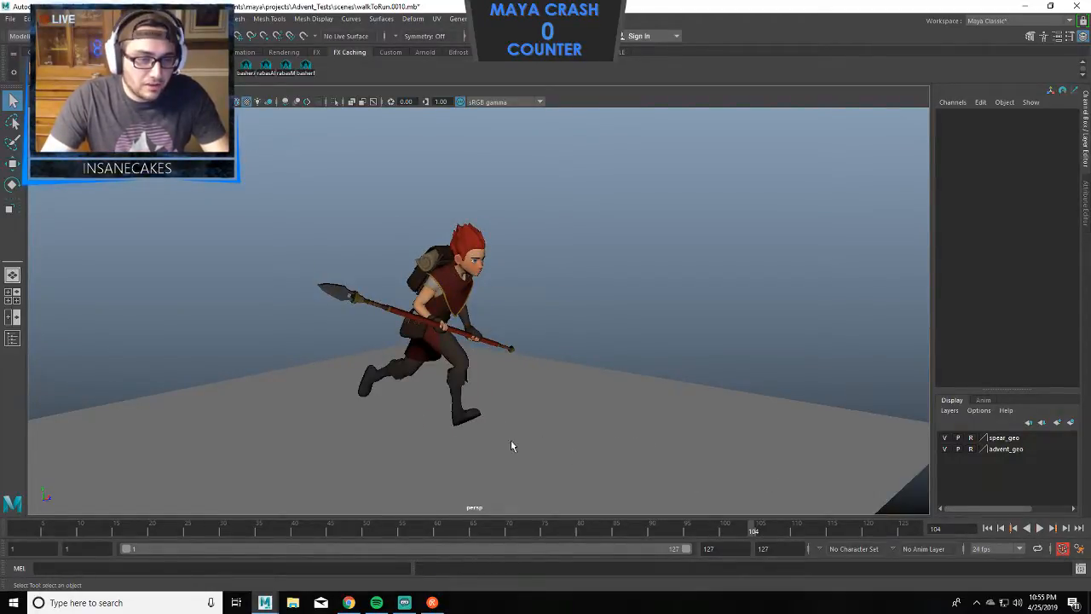
left_click_drag(392, 529, 479, 544)
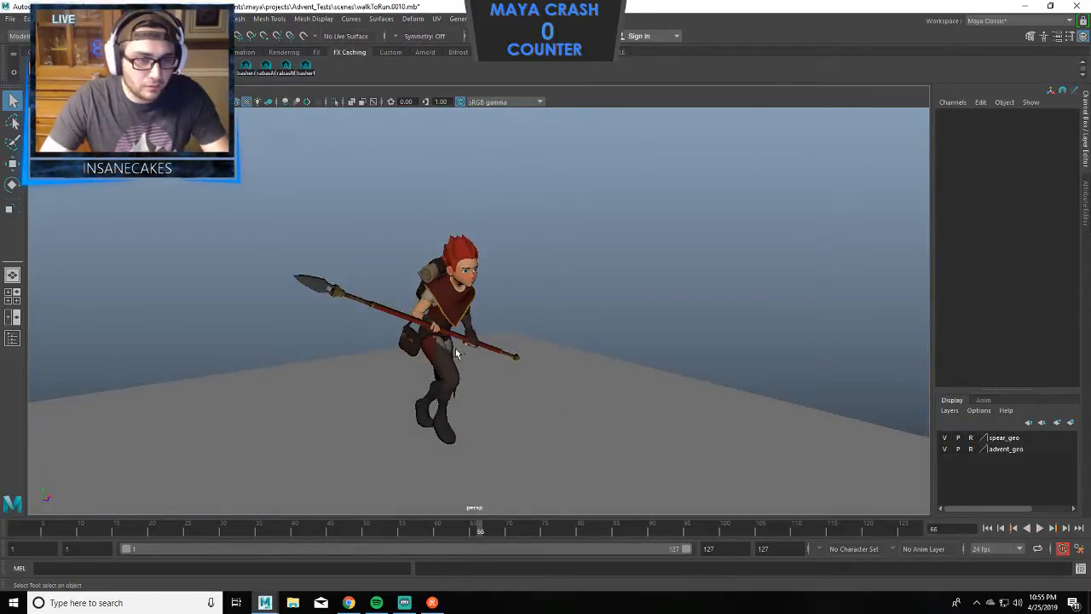
Scrub the walk-to-run animation to frame 124 and inspect the run pose from several angles.
left_click_drag(458, 351, 452, 389, "alt")
mouse_move(345, 530)
left_mouse_down()
mouse_move(204, 545)
mouse_move(332, 525)
left_mouse_up()
left_click_drag(392, 451, 399, 375, "alt")
left_click_drag(119, 536, 898, 536)
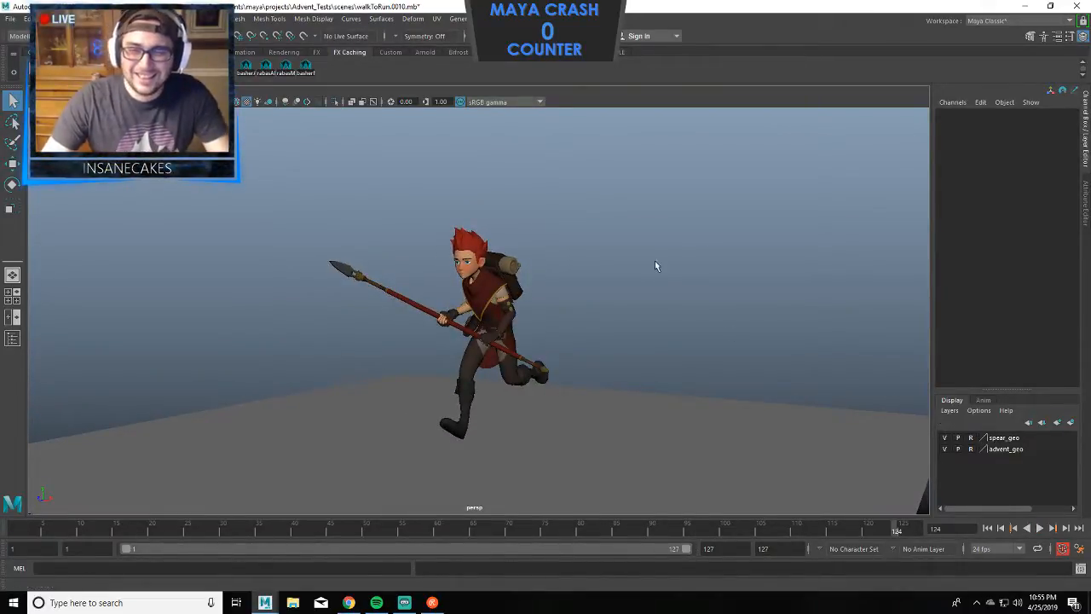
left_click_drag(654, 261, 750, 256, "alt")
Close the walkToRun scene's Maya session, switch to the NeedlePoint charge attack session and minimize the chat window.
left_click(1077, 6)
left_click(543, 309)
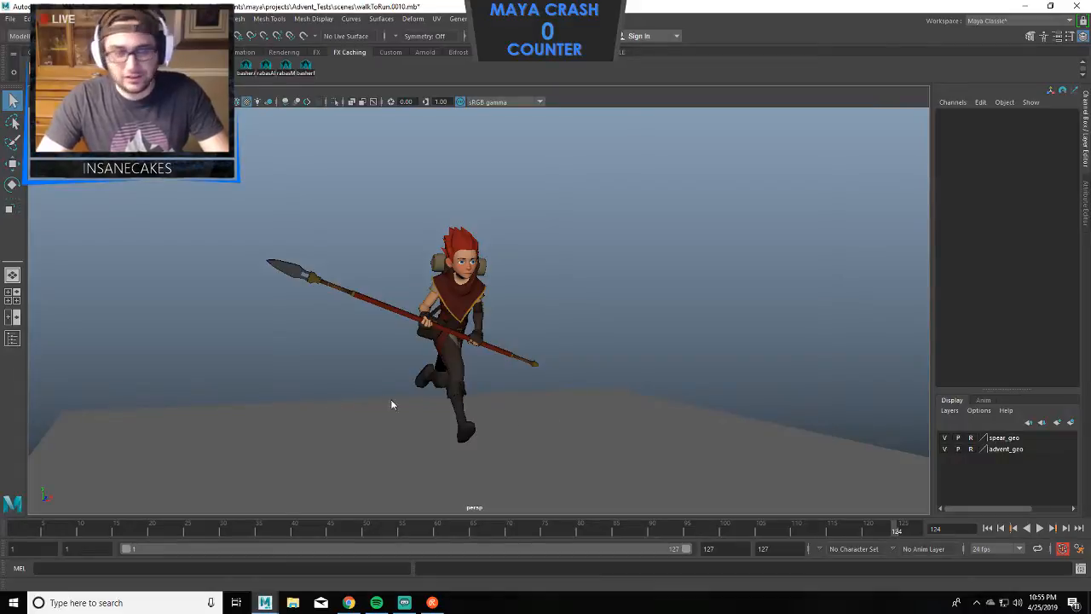
mouse_move(265, 602)
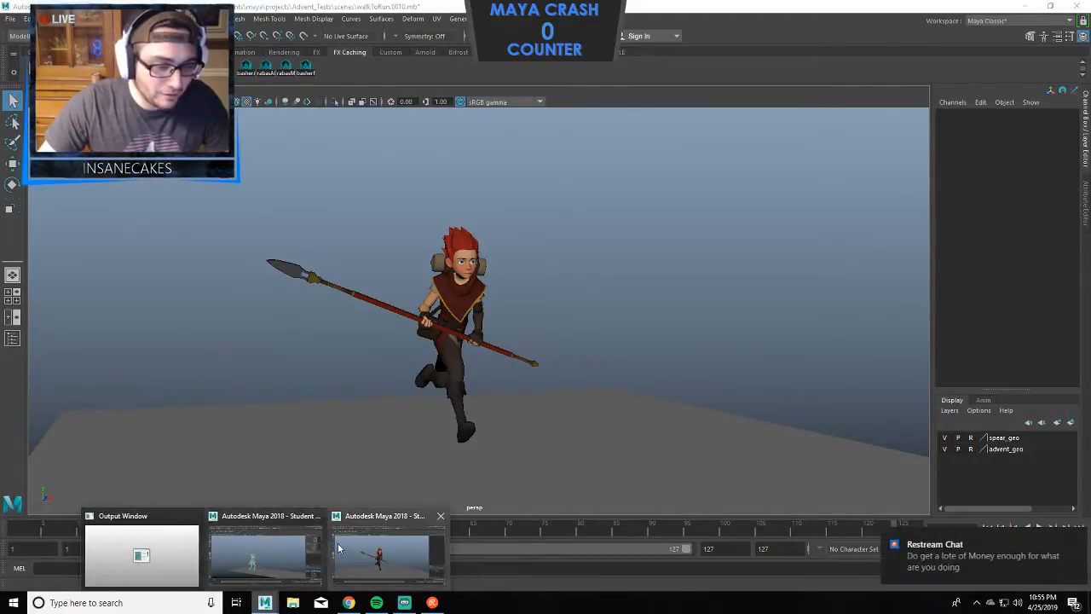
left_click(287, 579)
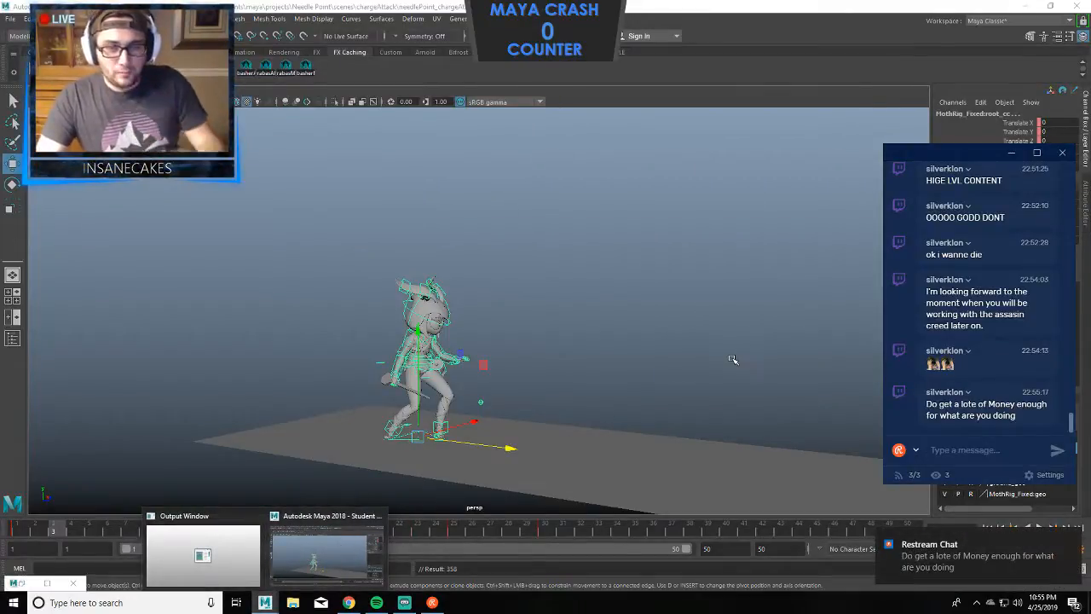
left_click(1015, 154)
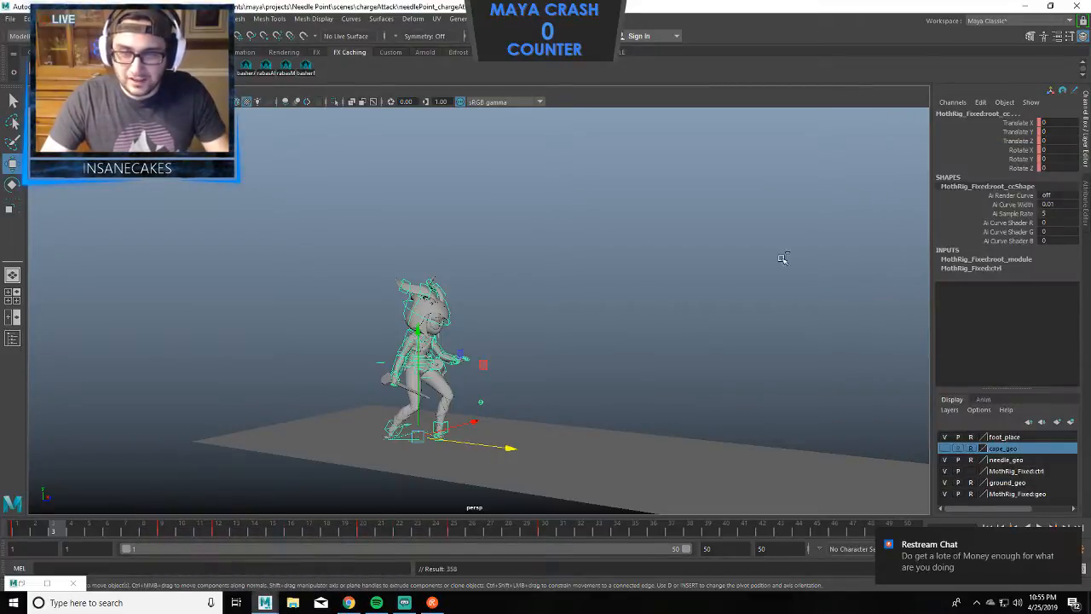
Deselect the moth's root control and reframe the moth's pose at frame 3.
left_click(625, 301)
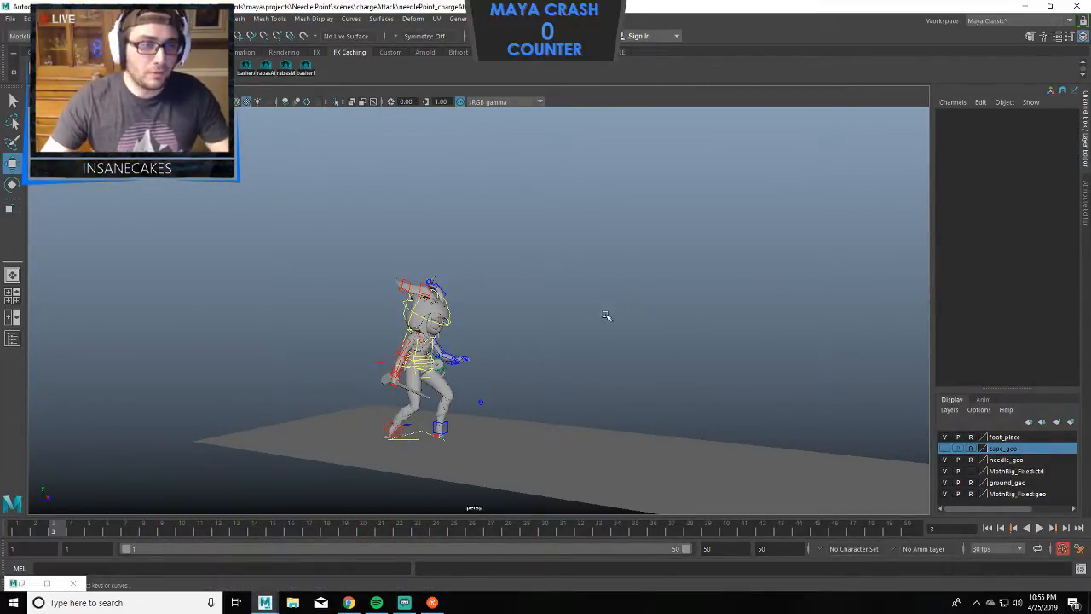
scroll(619, 317, "down", 1)
middle_click_drag(619, 318, 609, 303, "alt")
scroll(591, 305, "up", 2)
left_click_drag(626, 292, 609, 285, "alt")
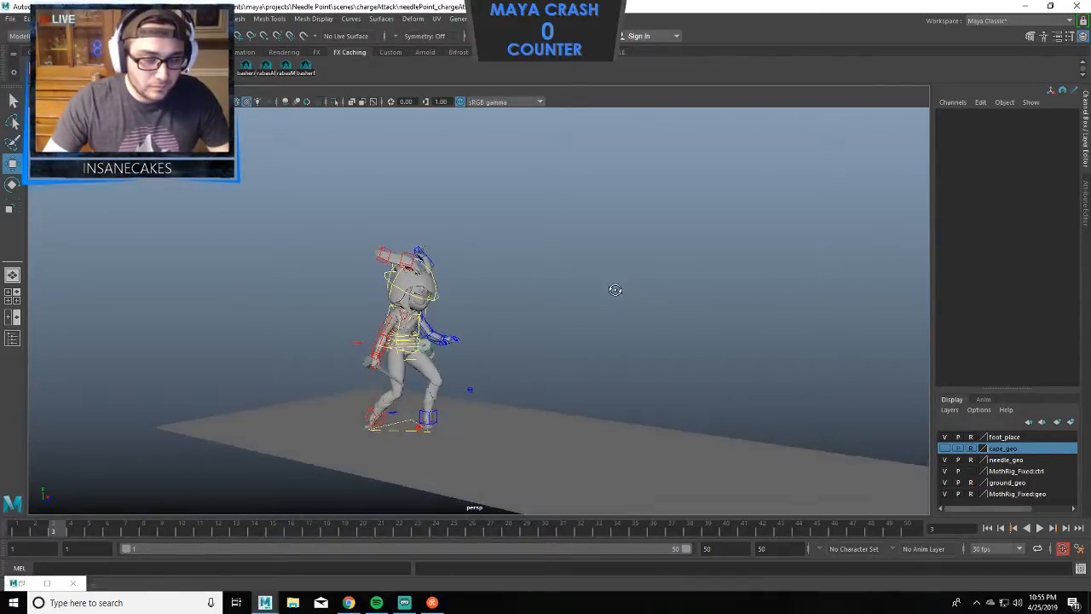
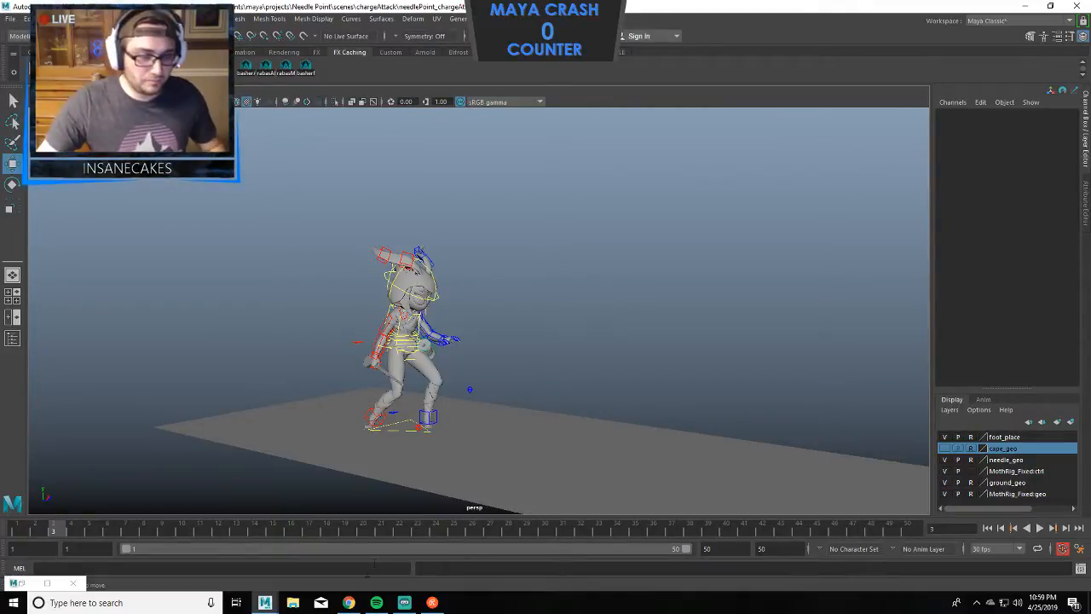
Switch to Chrome and open the bookmarked animation job postings spreadsheet in a new tab.
left_click(349, 602)
left_click(423, 10)
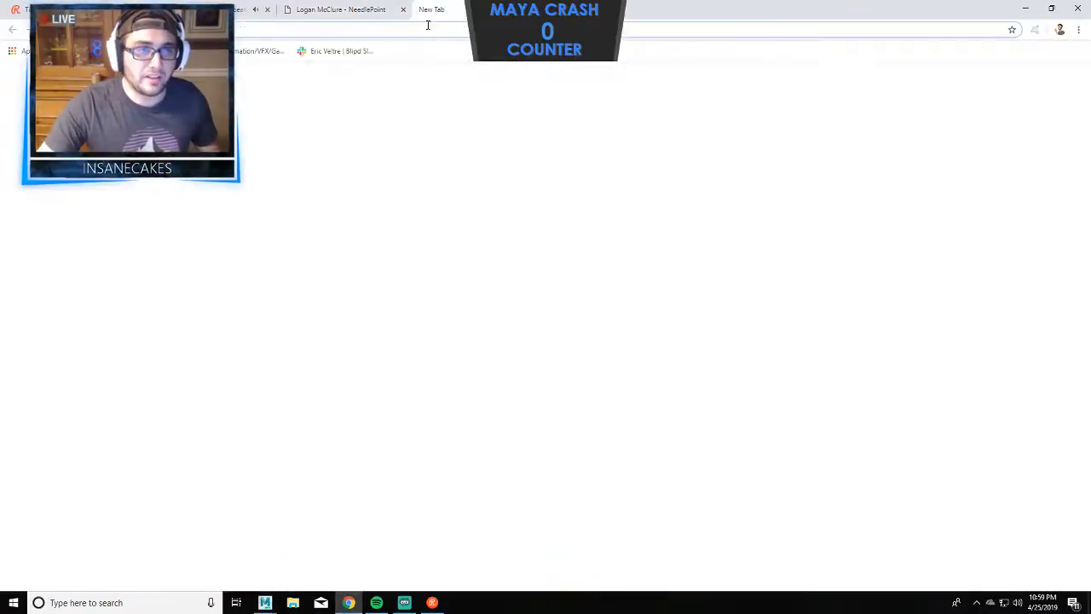
left_click(252, 51)
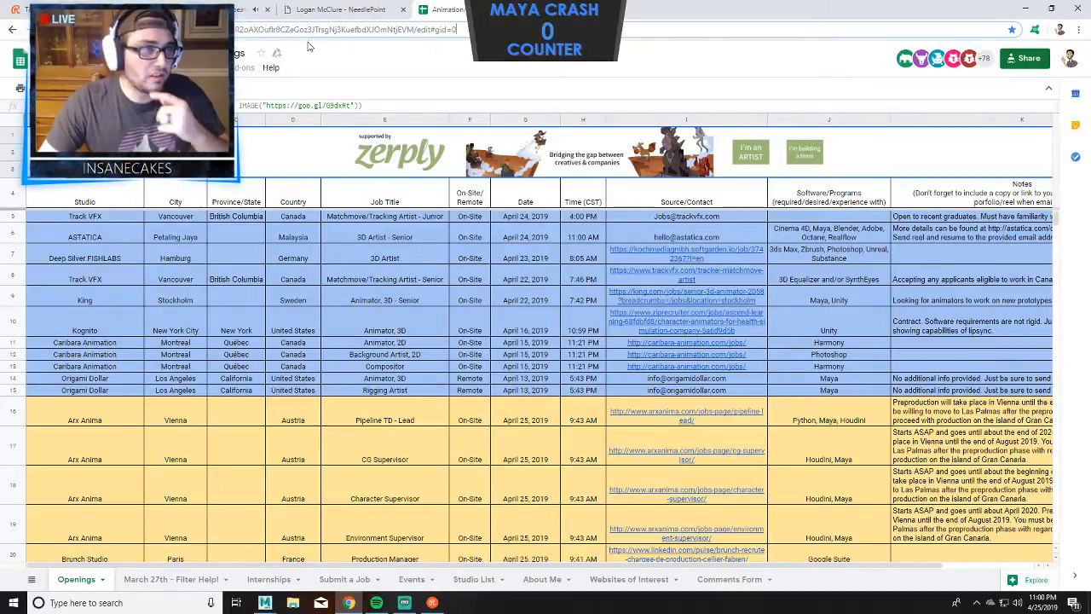
Search Google for "animation job excel sheet" in a new tab.
key("ctrl+t")
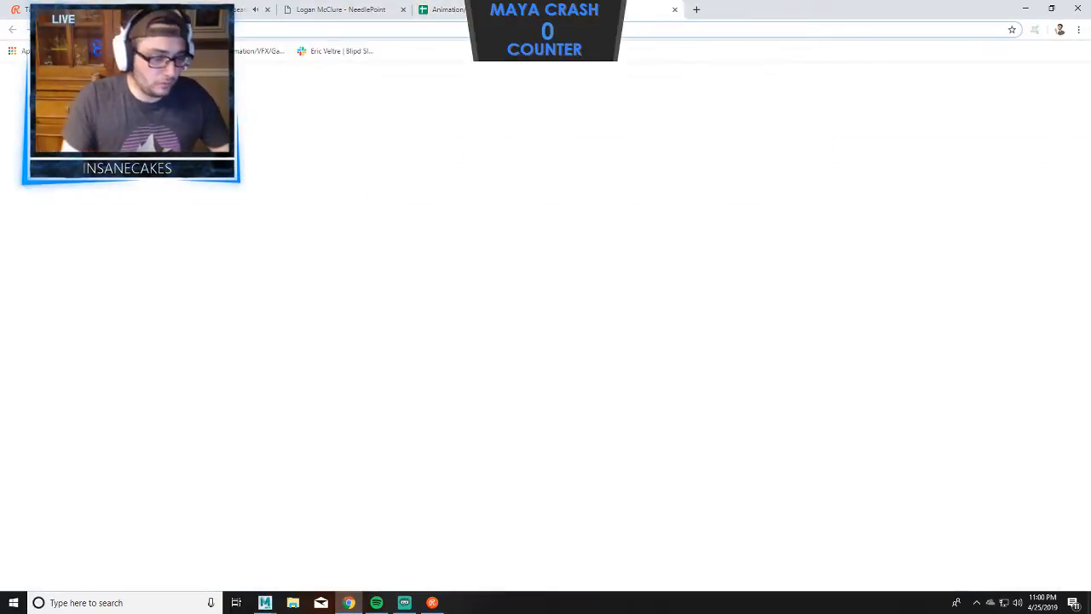
type("animation job e")
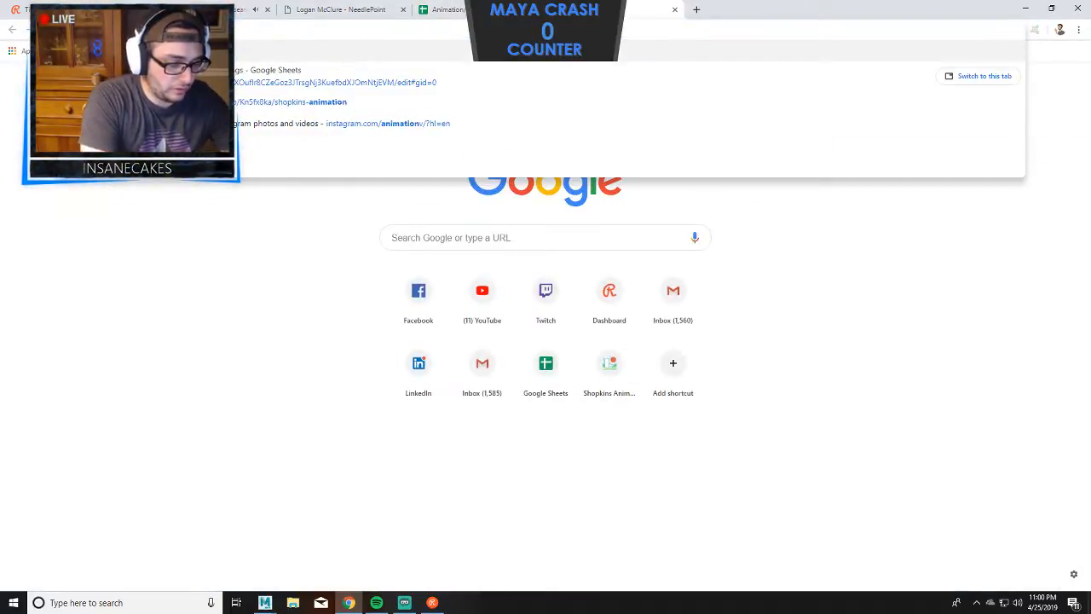
type("xcel sheet")
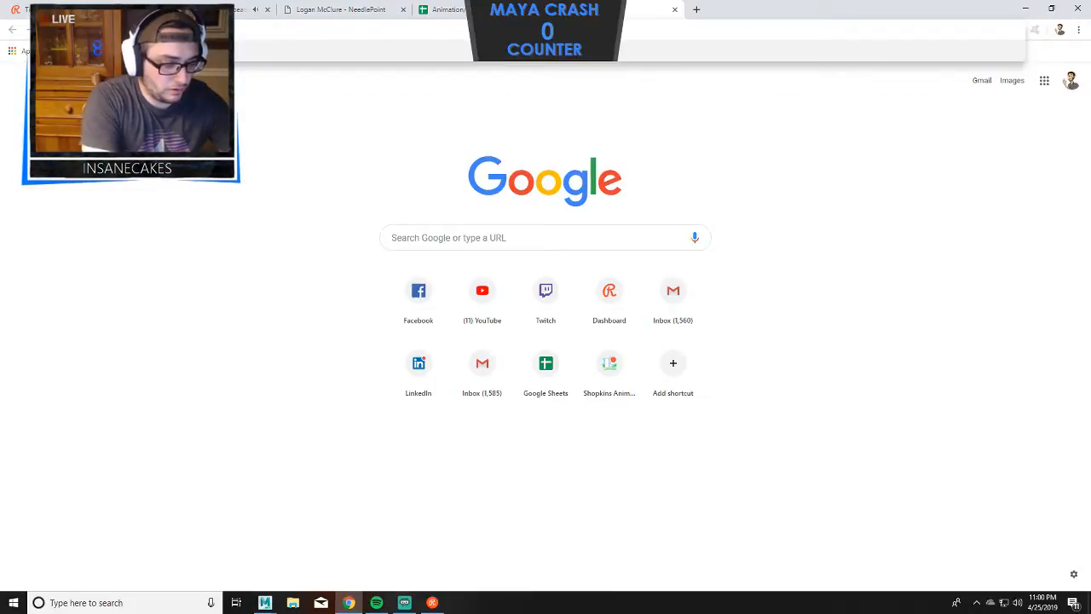
key("Return")
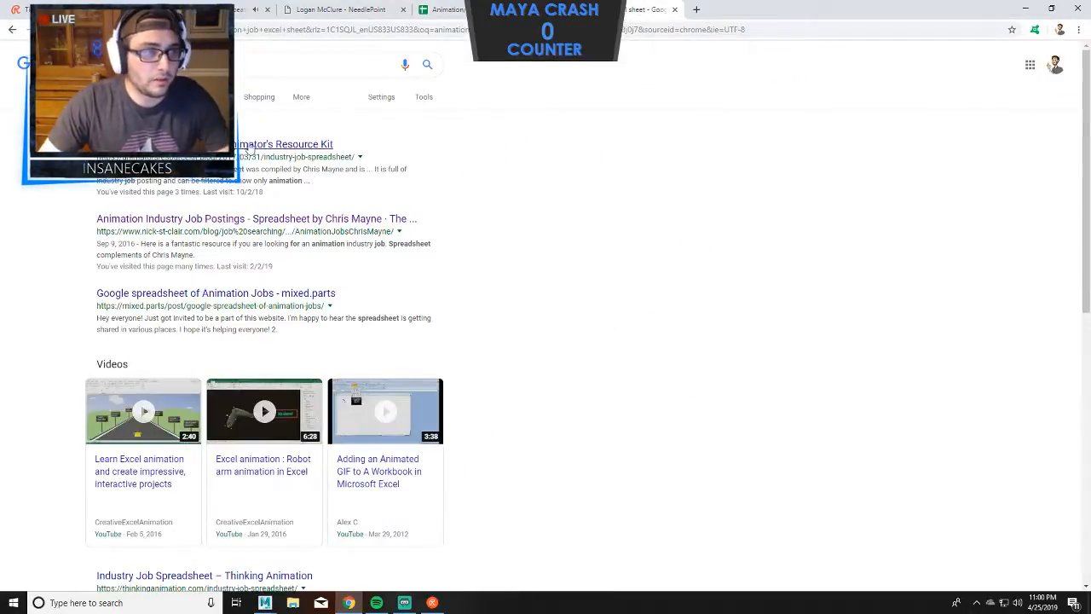
Open the "Animation Industry Job Postings" blog result, follow its spreadsheet link and close that duplicate tab.
left_click(192, 236)
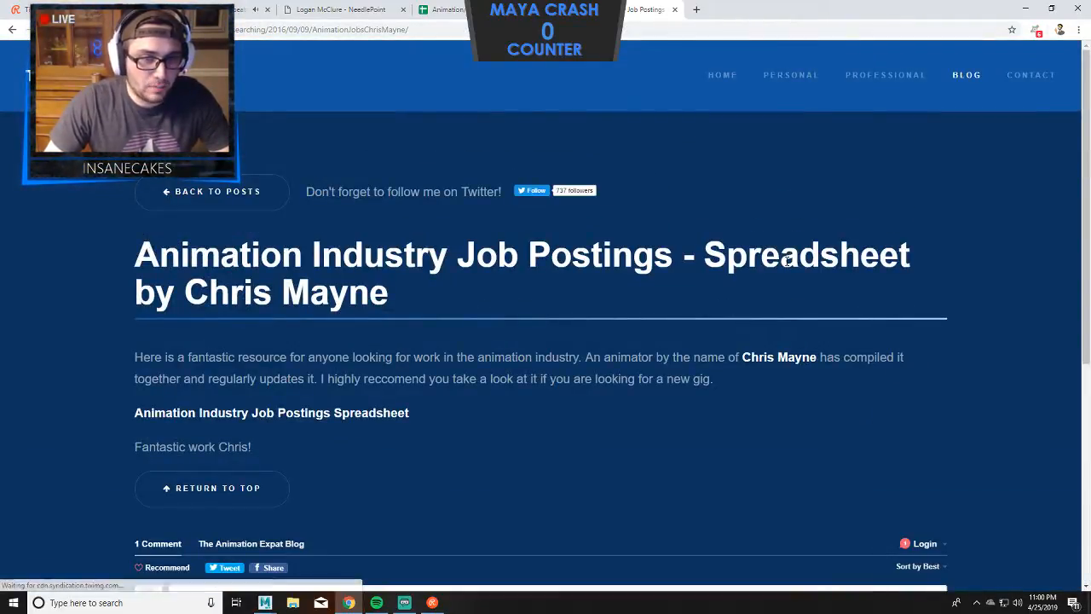
left_click_drag(132, 294, 426, 296)
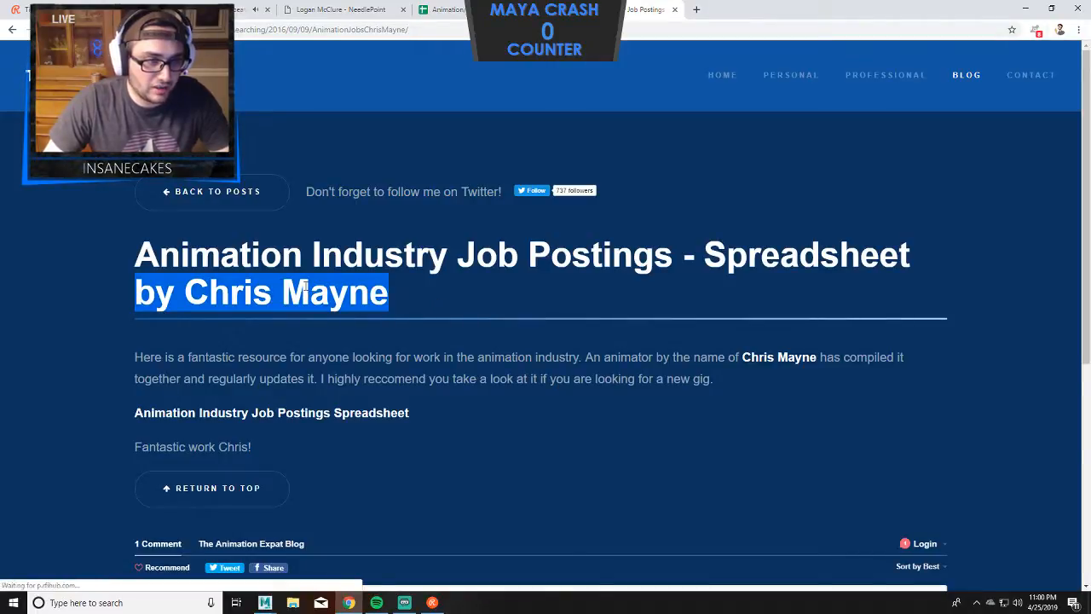
left_click(416, 299)
scroll(367, 323, "down", 3)
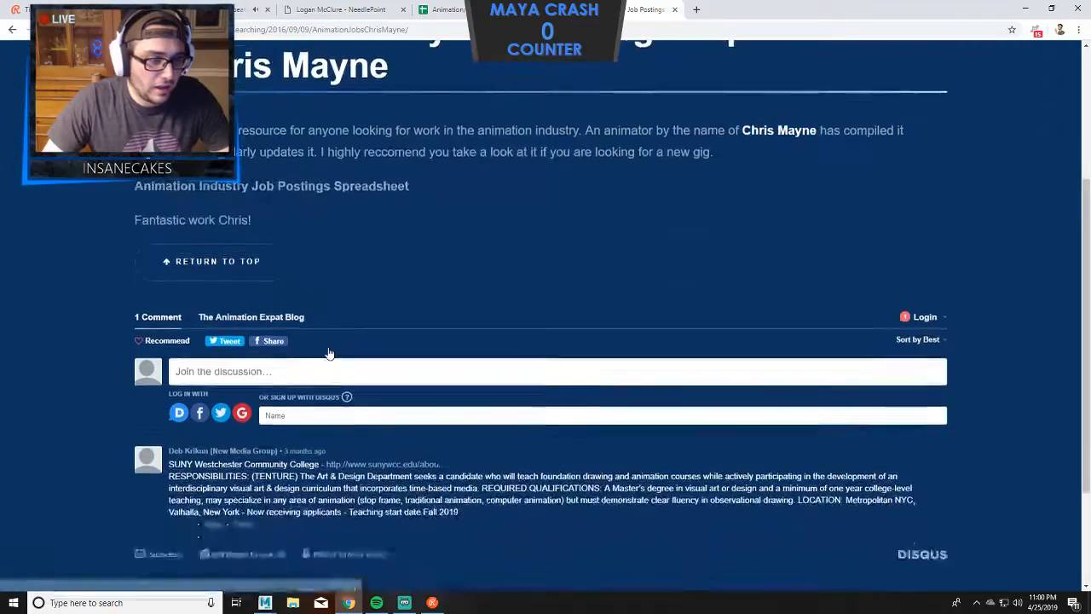
left_click(271, 196)
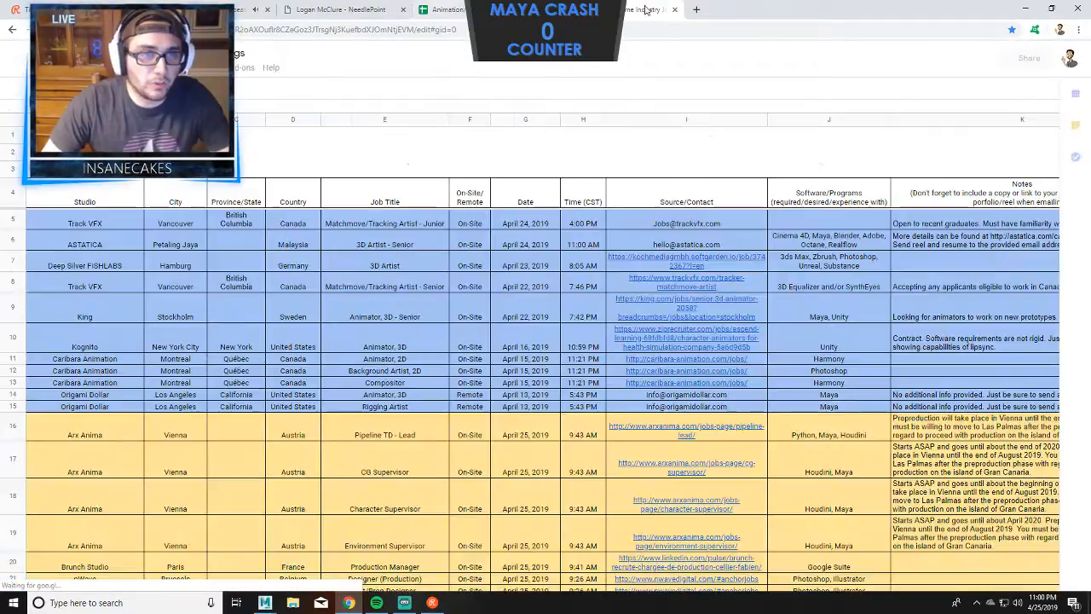
left_click(675, 10)
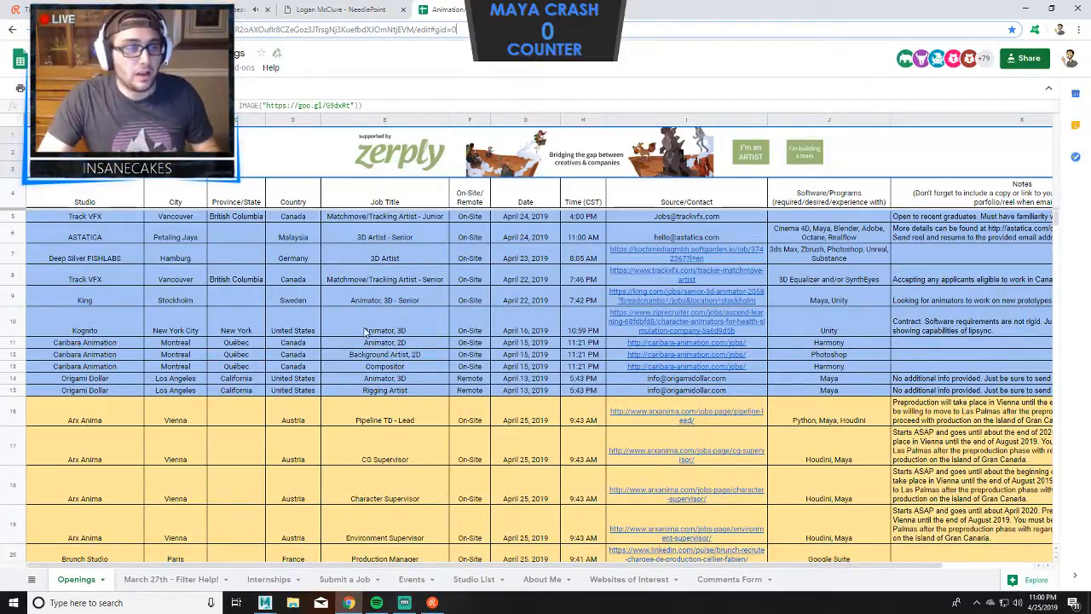
Look through the Openings sheet from the newest postings down to the April 22 Ubsoft - Toronto listings.
scroll(300, 388, "down", 5)
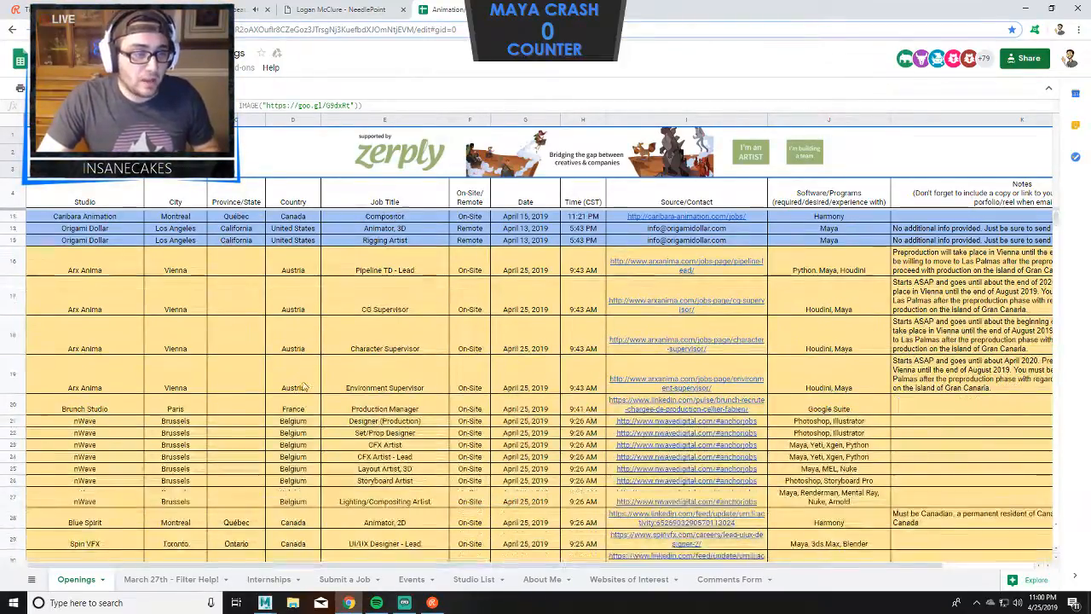
scroll(300, 388, "down", 3)
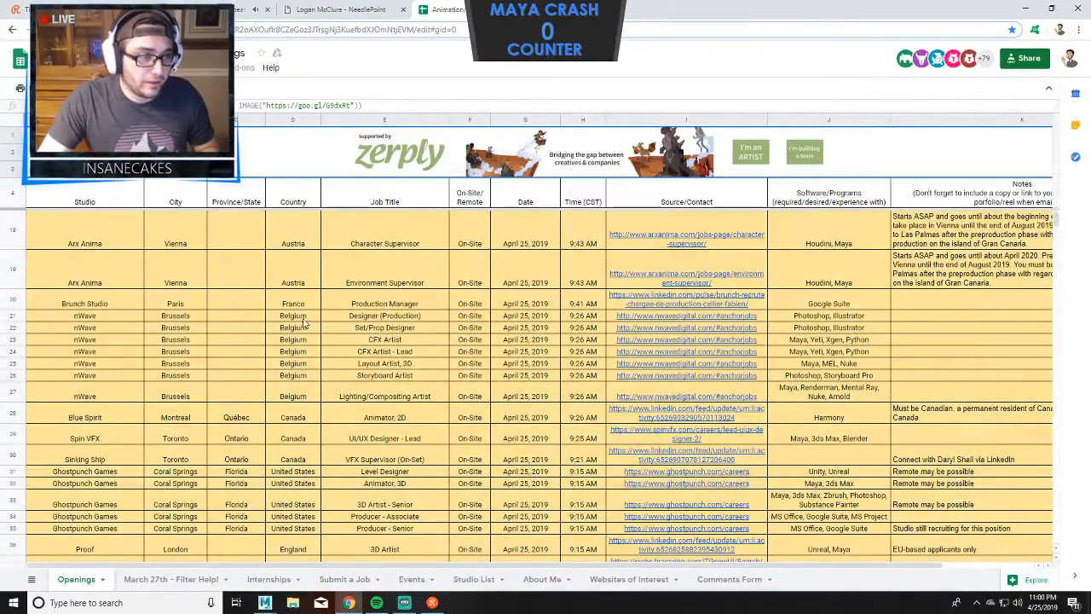
scroll(300, 388, "down", 1)
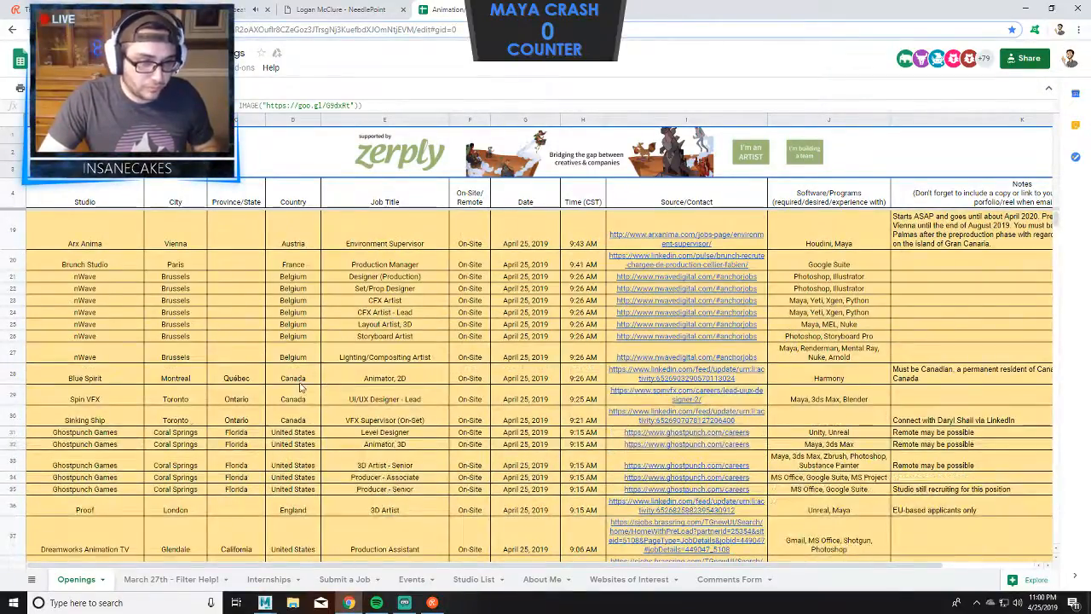
scroll(300, 388, "down", 12)
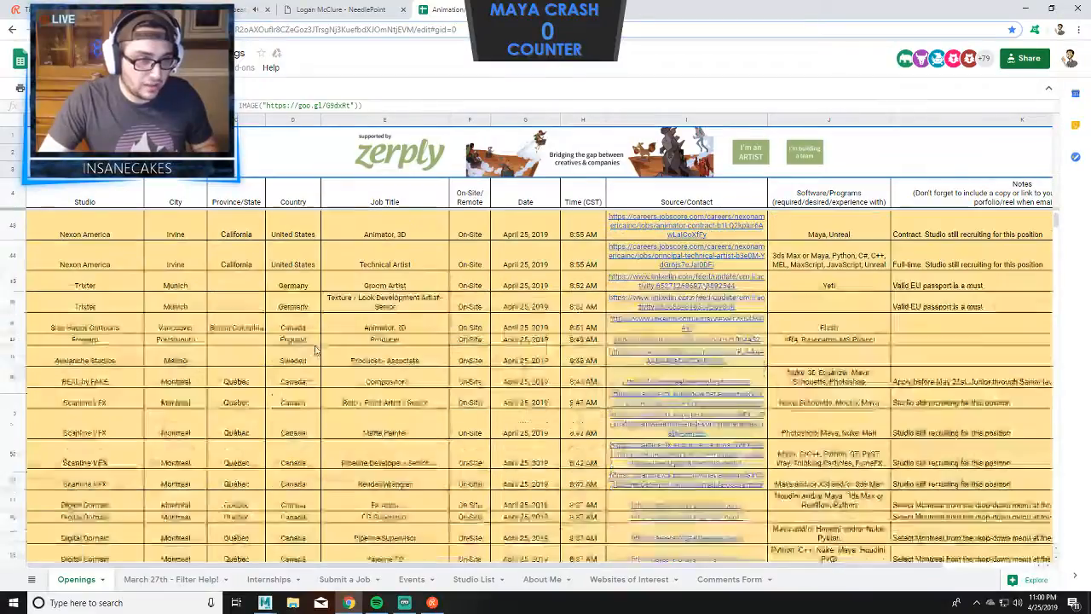
scroll(315, 348, "down", 8)
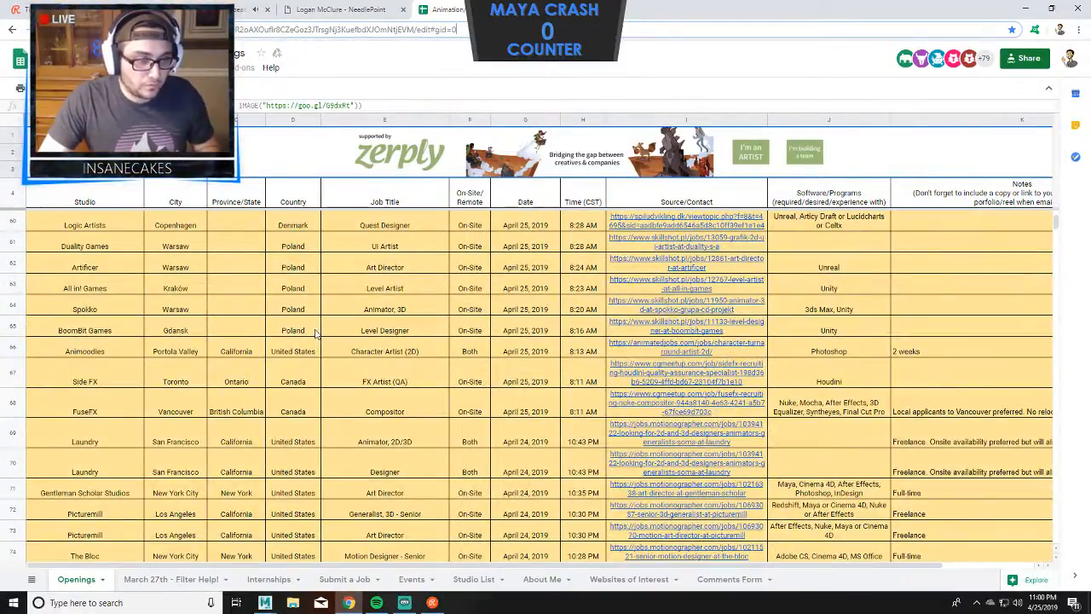
scroll(364, 385, "down", 4)
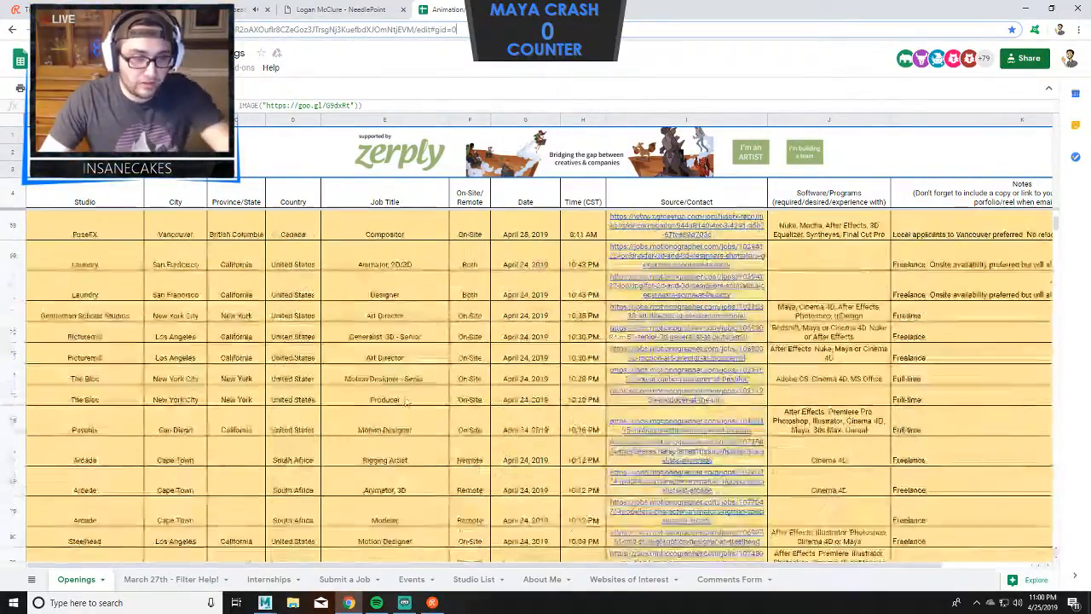
scroll(407, 402, "down", 14)
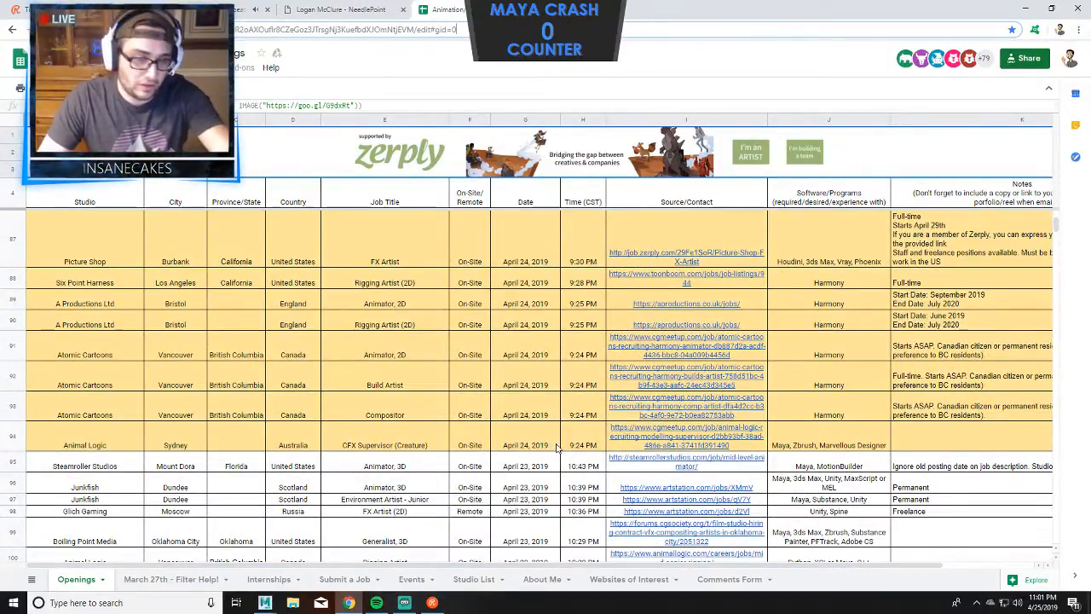
scroll(528, 461, "down", 2)
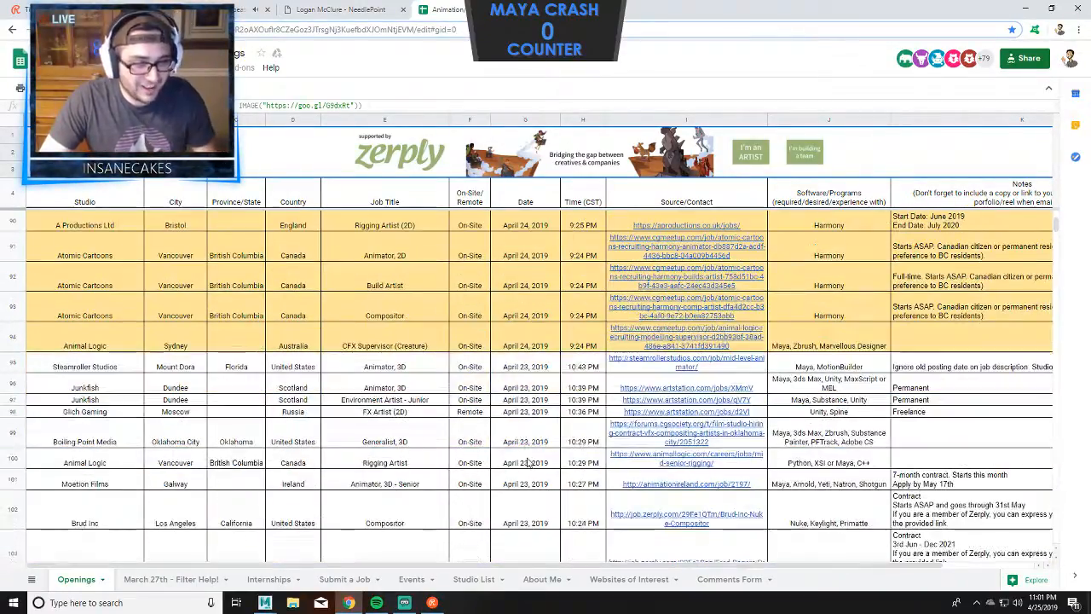
scroll(528, 461, "down", 9)
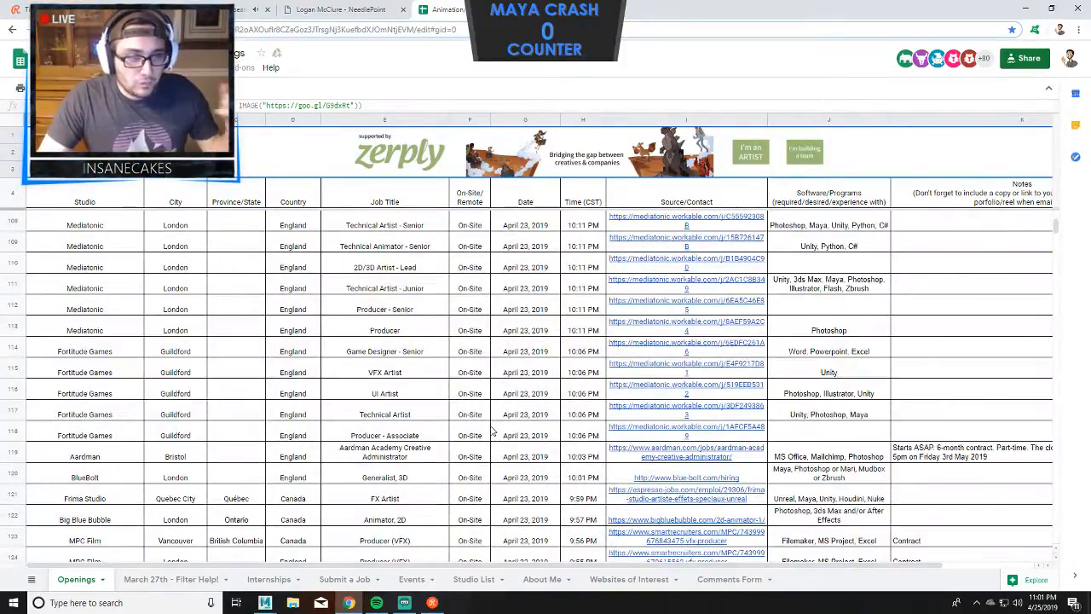
scroll(491, 430, "down", 7)
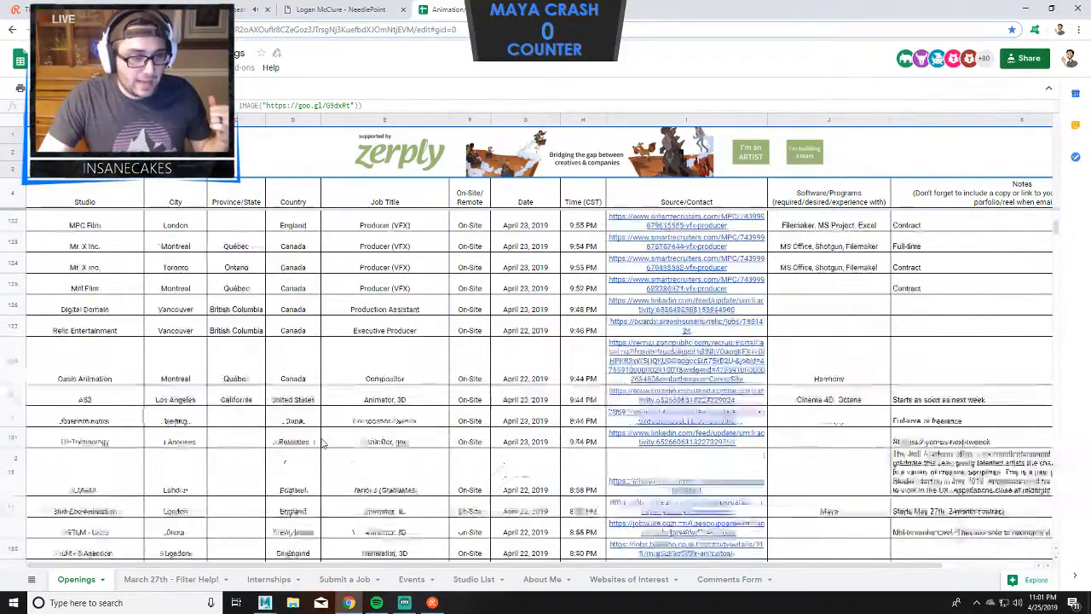
scroll(332, 436, "down", 3)
scroll(345, 435, "down", 5)
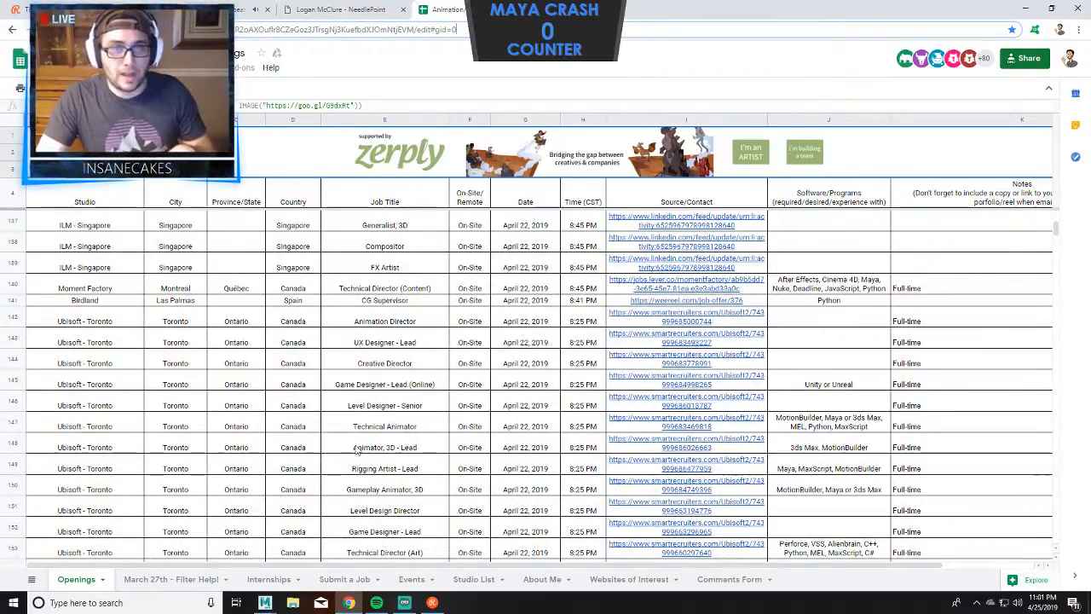
Go back up the Openings sheet to Arcade's Cape Town listings, select the Animator, 3D job title and check the studio column.
scroll(358, 443, "up", 13)
scroll(368, 446, "up", 15)
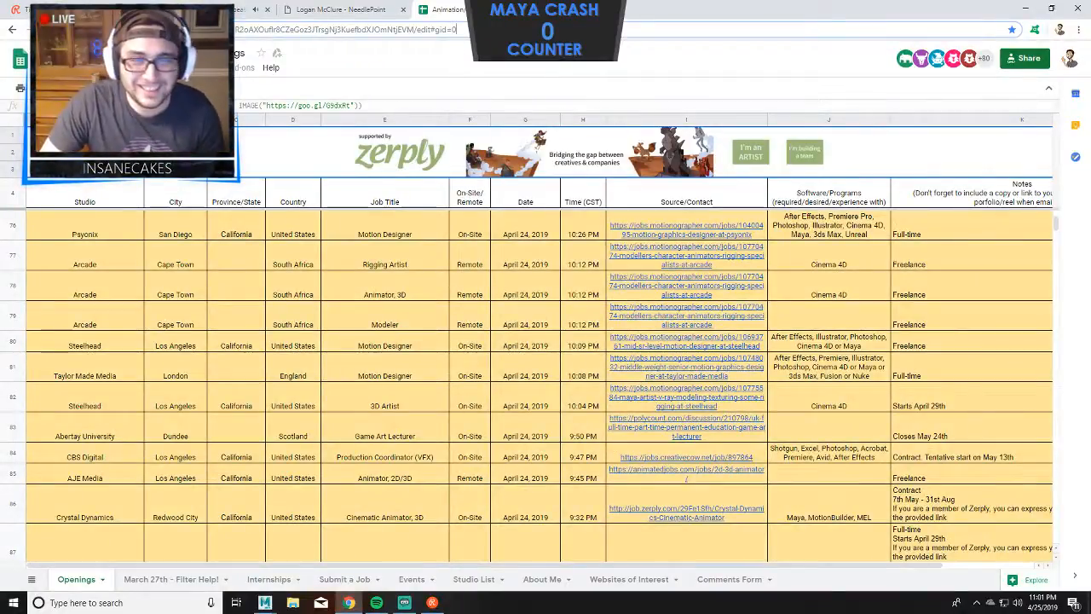
scroll(404, 345, "up", 1)
left_click(424, 342)
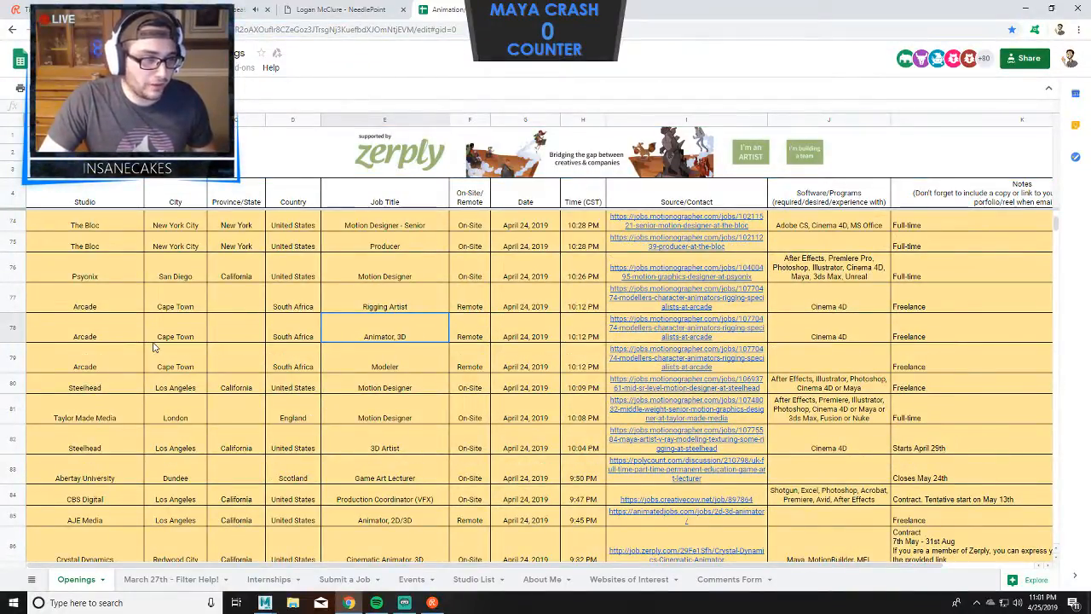
left_click(87, 349)
scroll(385, 341, "up", 6)
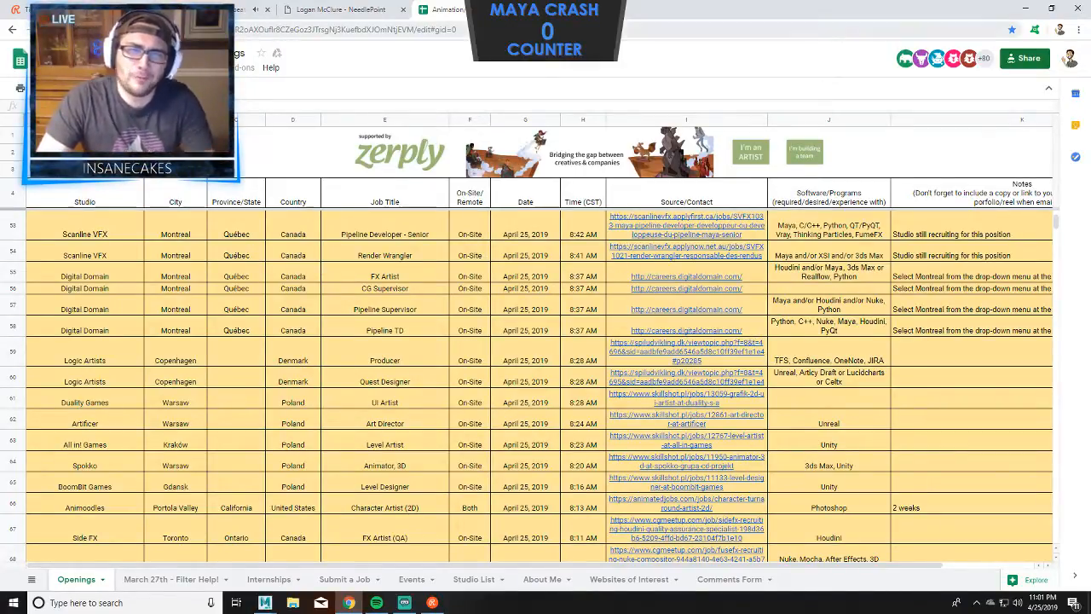
Show the NeedlePoint project page and minimize the browser to return to the charge attack scene in Maya.
left_click(341, 9)
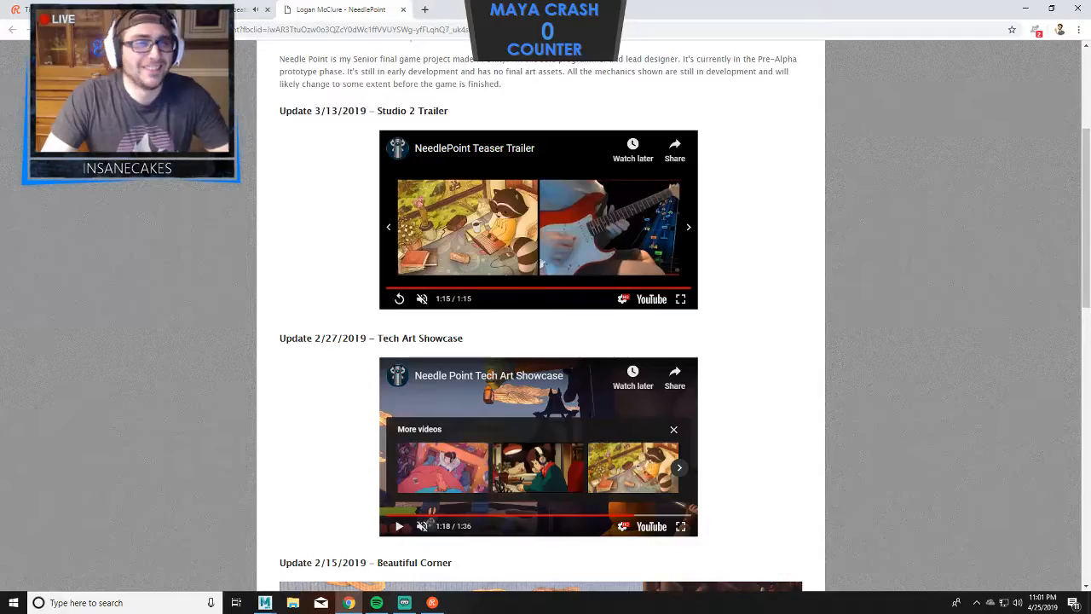
left_click(1024, 7)
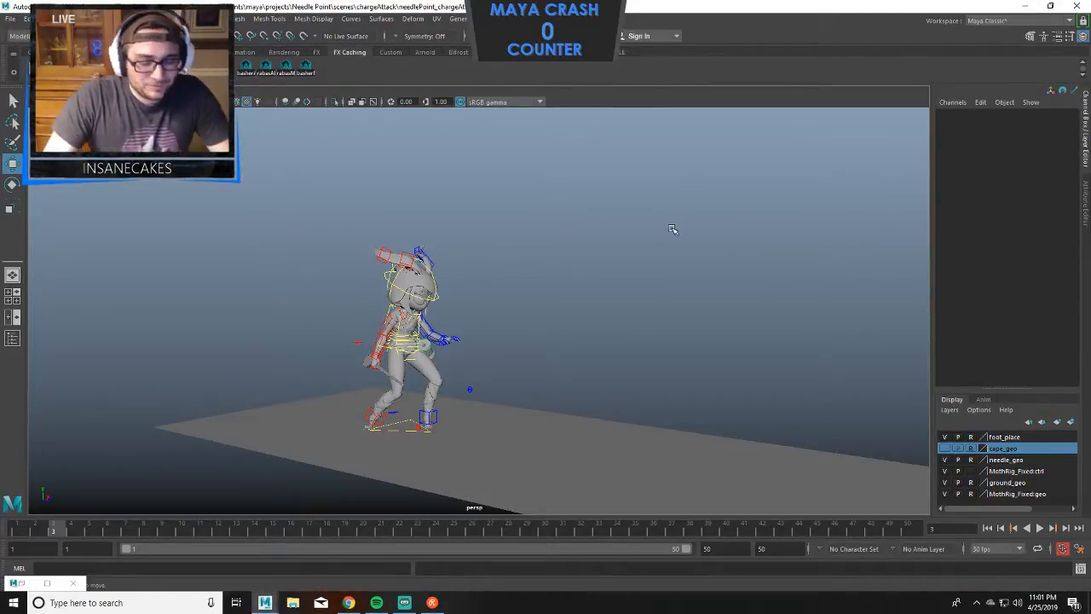
left_click_drag(670, 227, 628, 237, "alt")
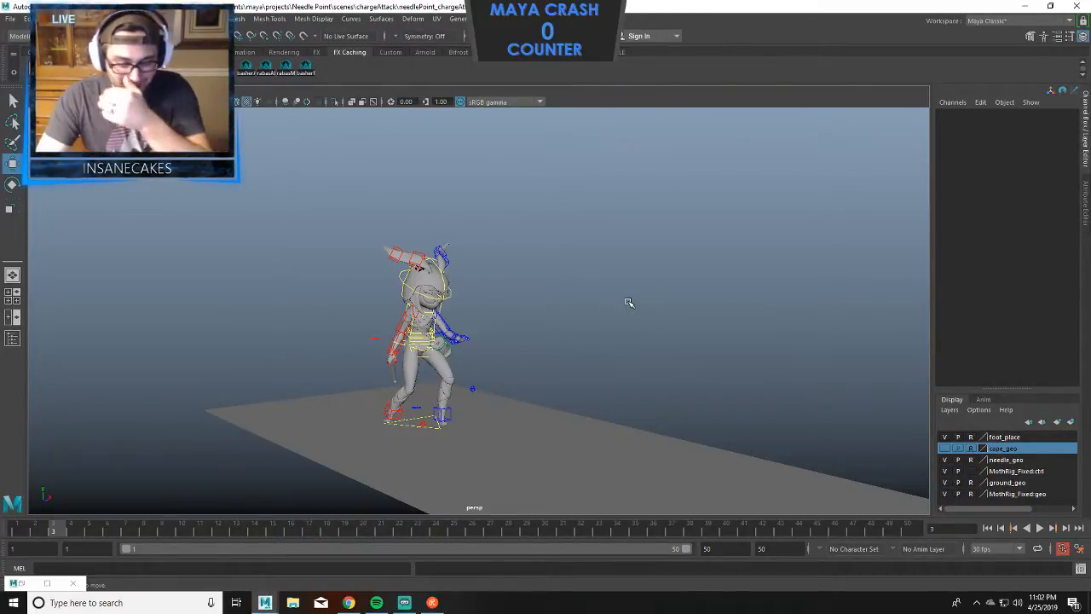
left_click_drag(648, 310, 674, 329, "alt")
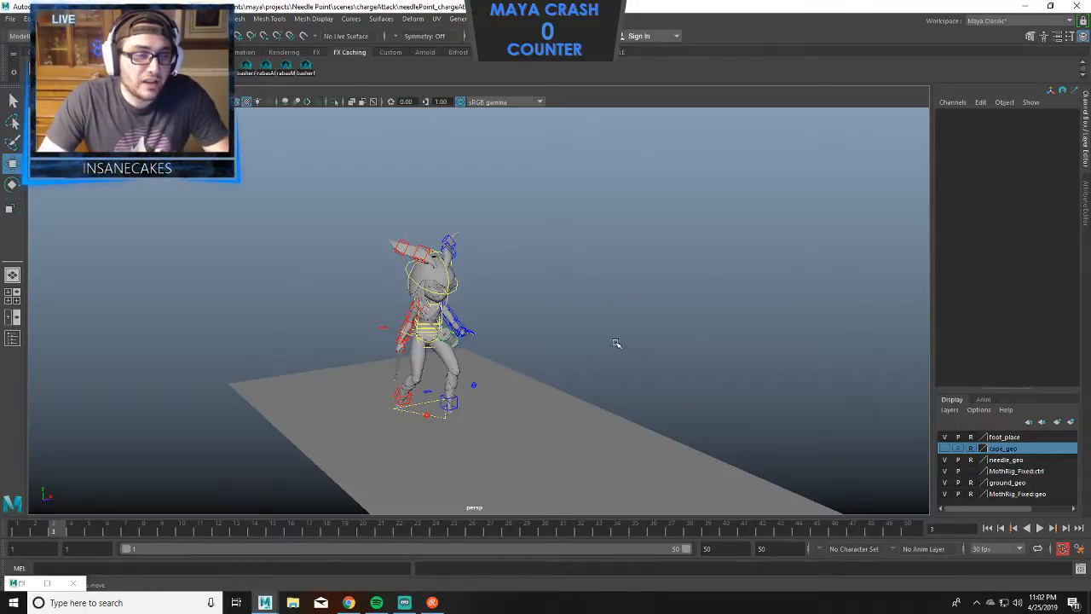
middle_click_drag(615, 337, 613, 344, "alt")
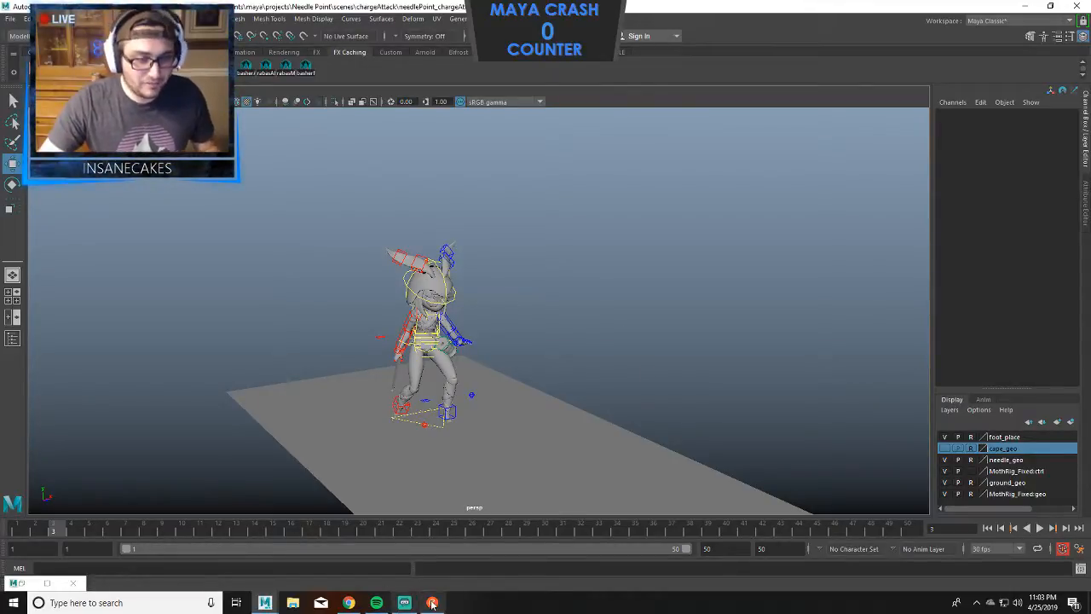
left_click(951, 459)
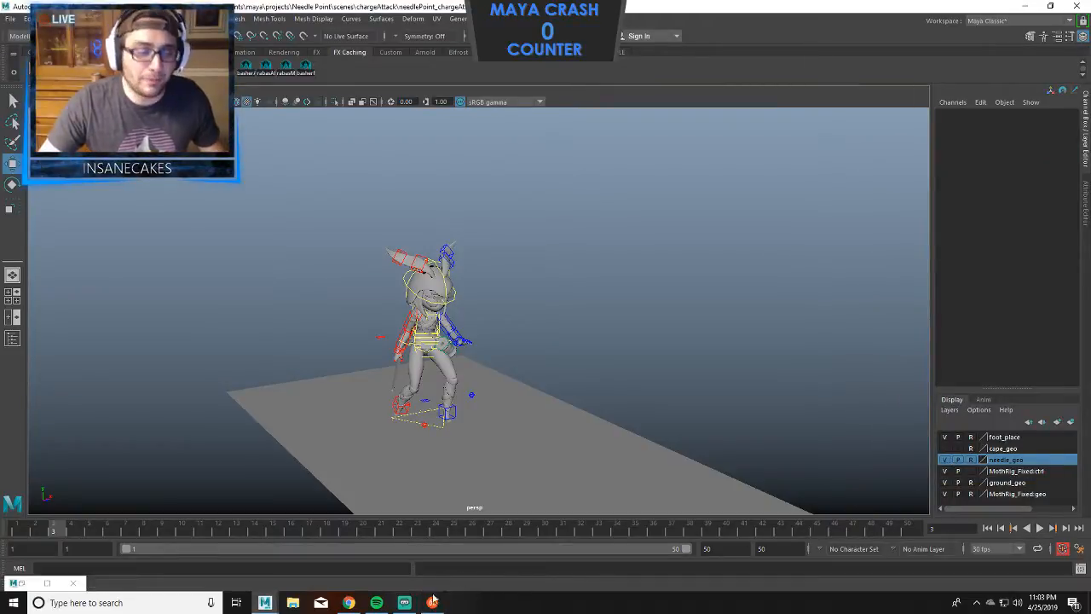
left_click(942, 449)
Switch to the Restream chat, send the requested handle as a message, and minimize the chat window.
left_click(431, 602)
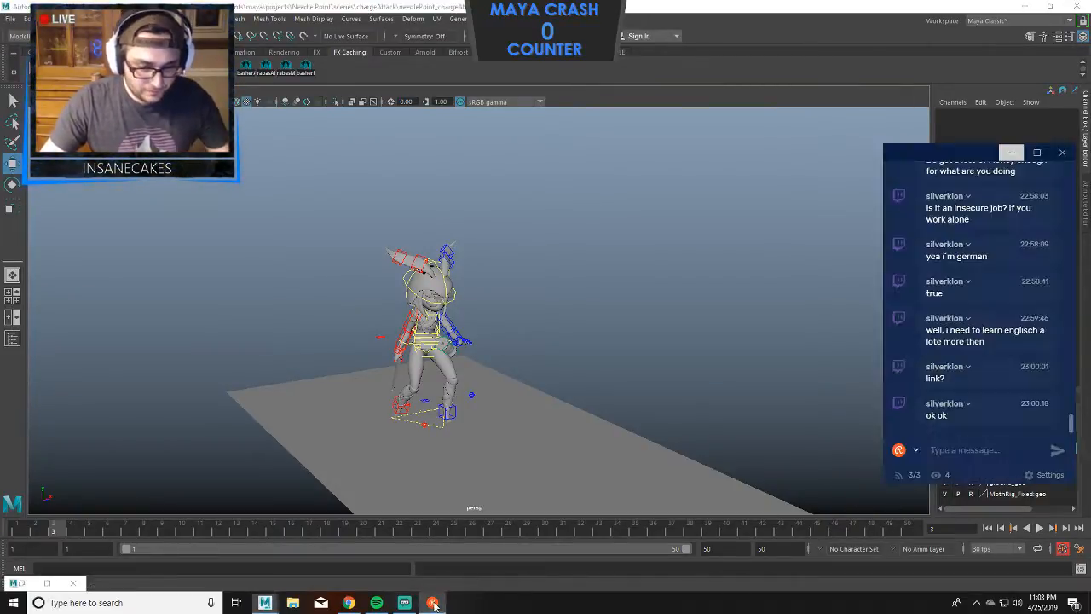
type("s")
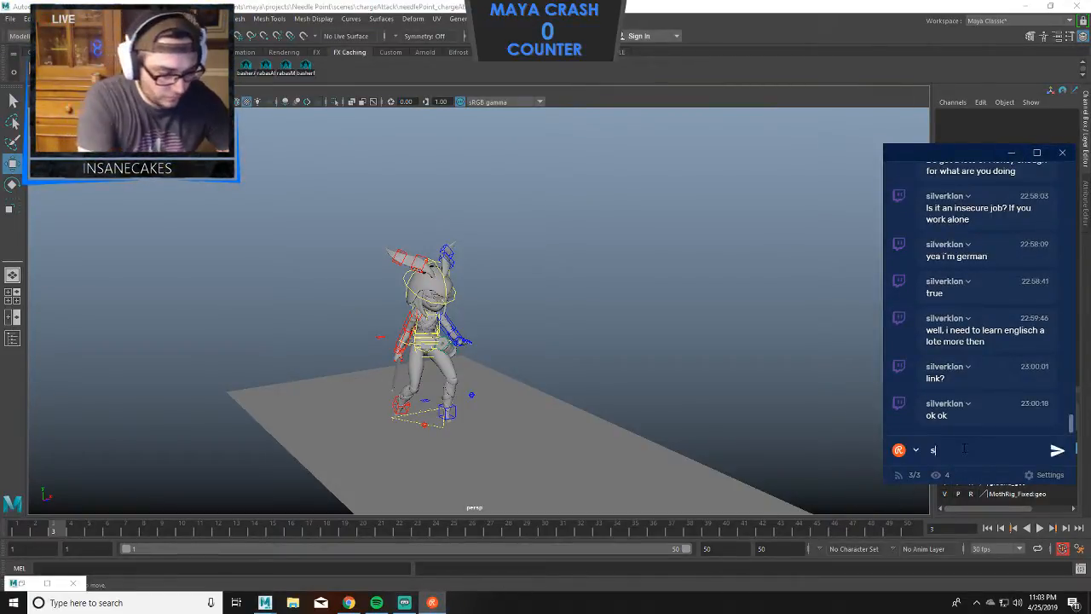
type("hes")
key("BackSpace")
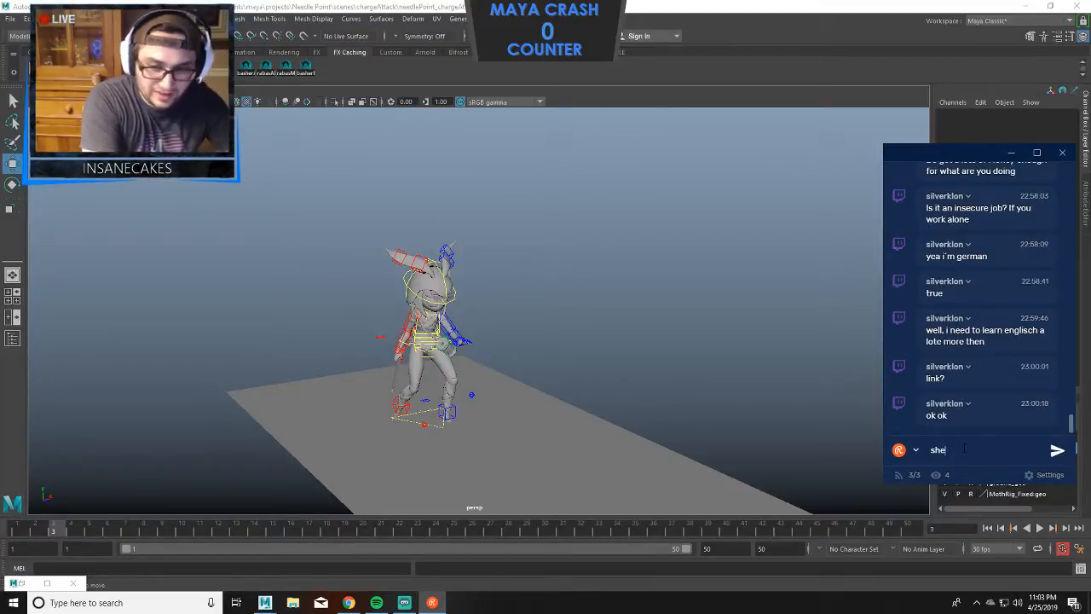
key("BackSpace")
type("r")
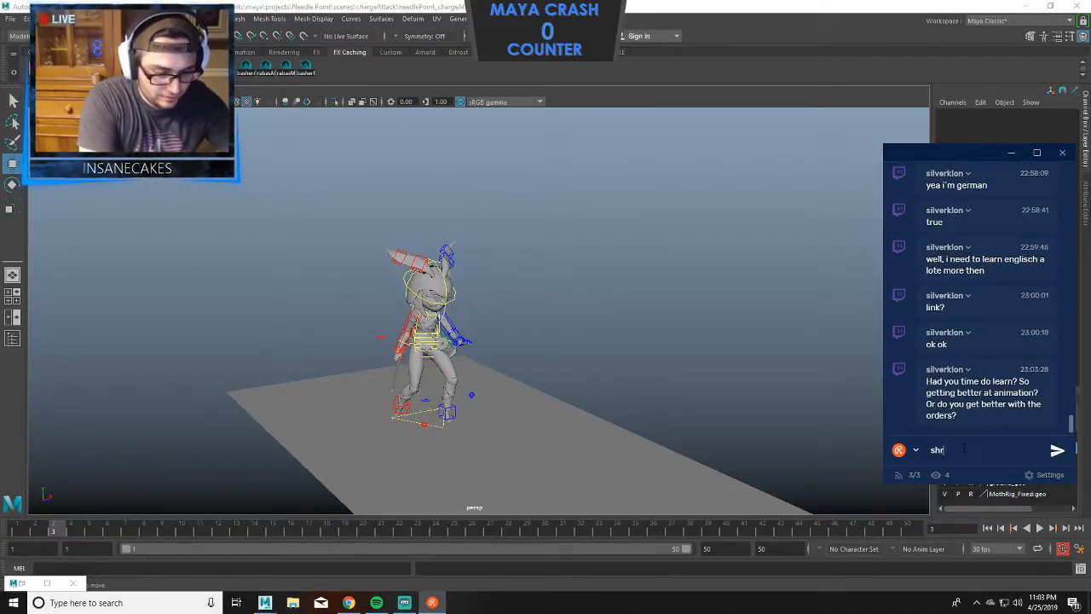
type("ill,llama")
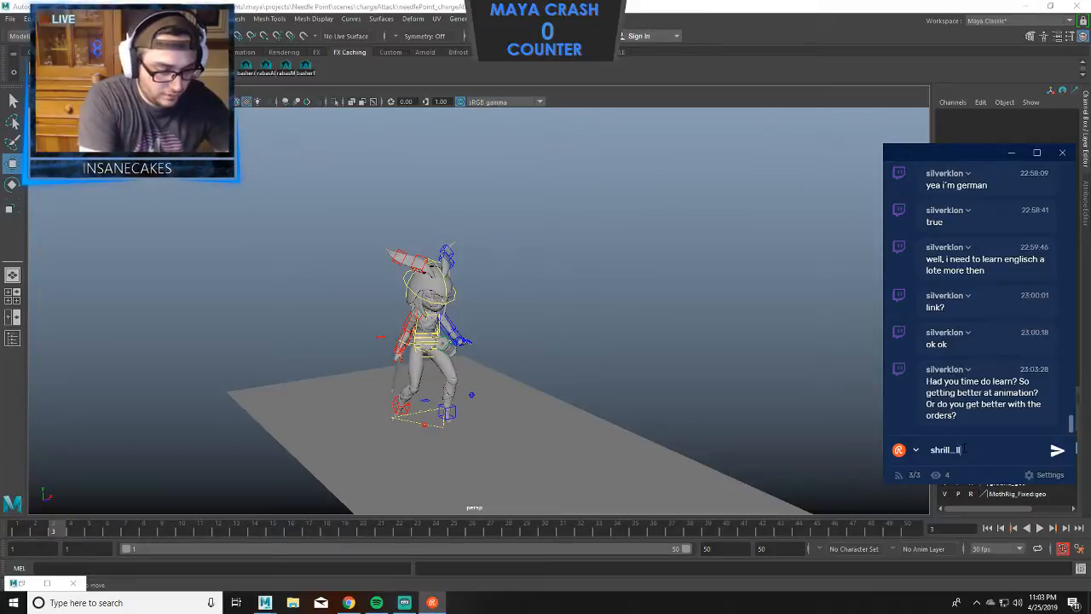
key("BackSpace")
type("e")
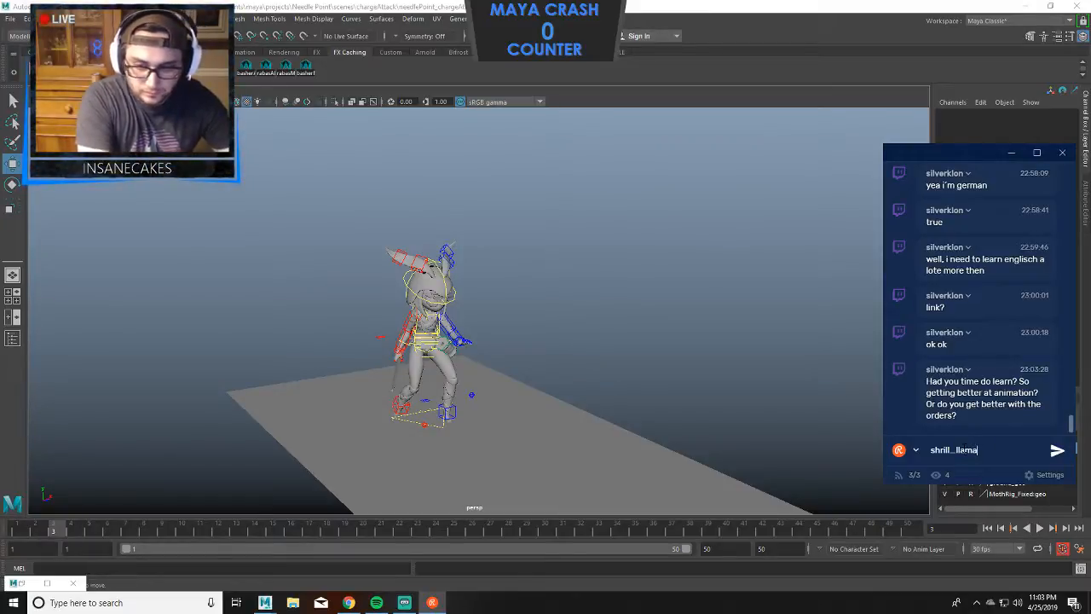
key("Return")
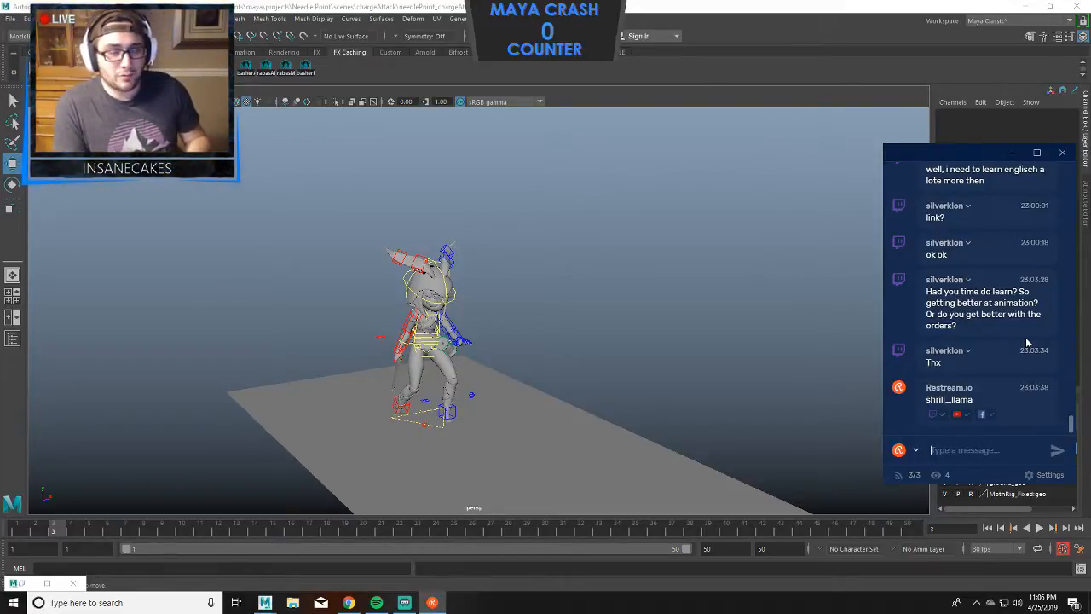
left_click(1011, 153)
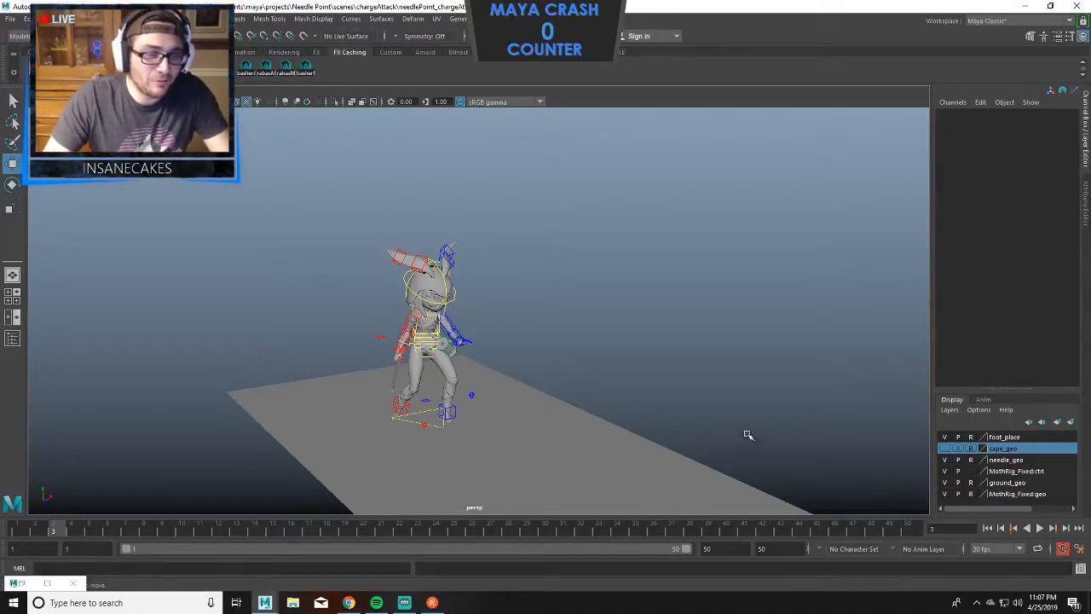
left_click_drag(747, 435, 802, 430, "alt")
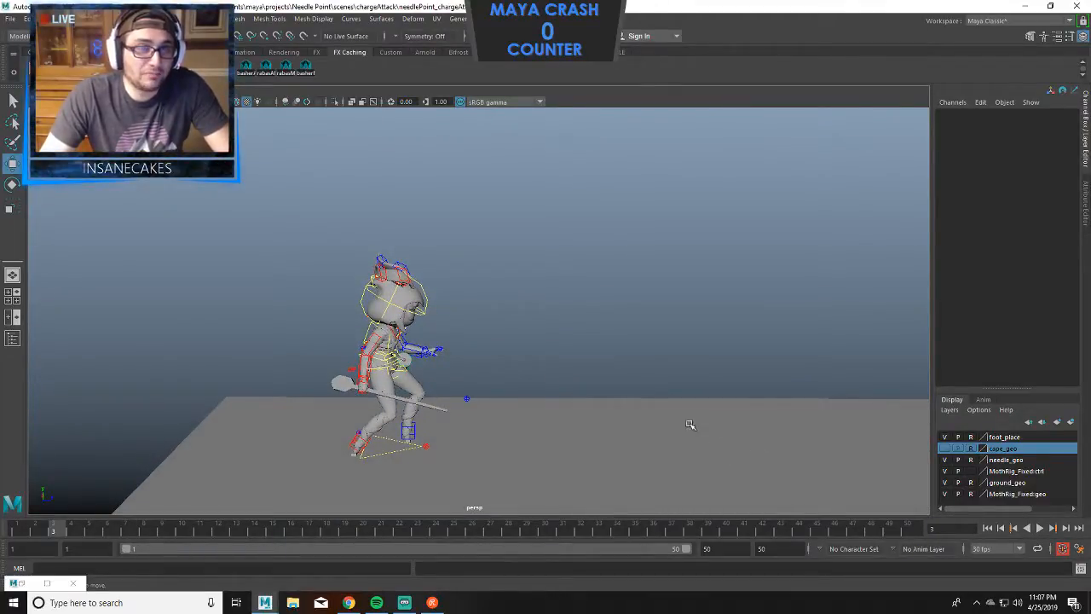
left_click_drag(690, 424, 606, 429, "alt")
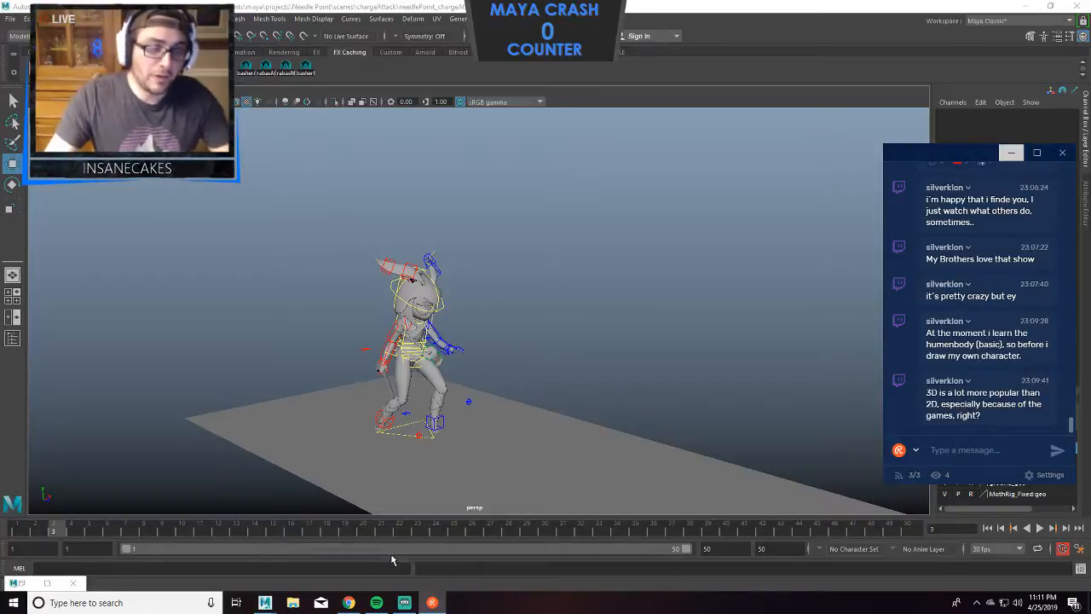
Switch to Chrome and open YouTube in a new tab.
left_click(348, 602)
left_click(425, 9)
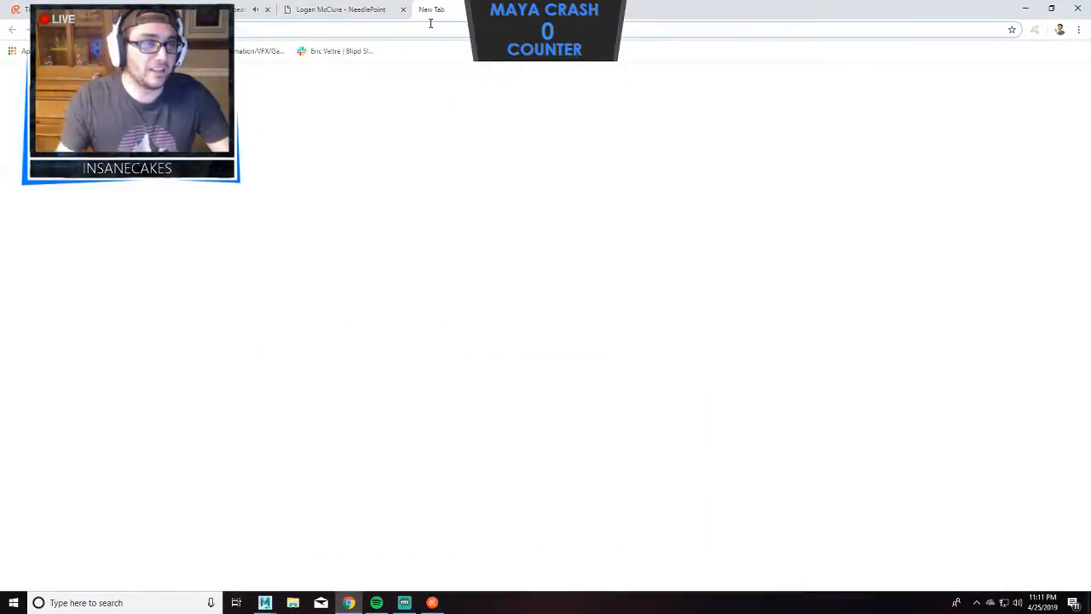
type("you")
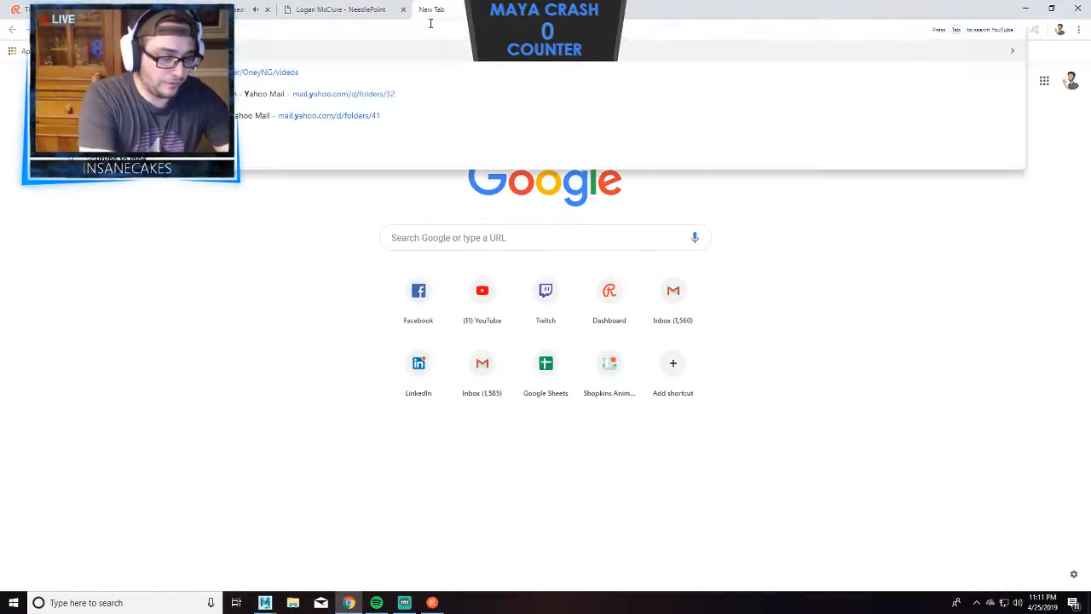
key("Return")
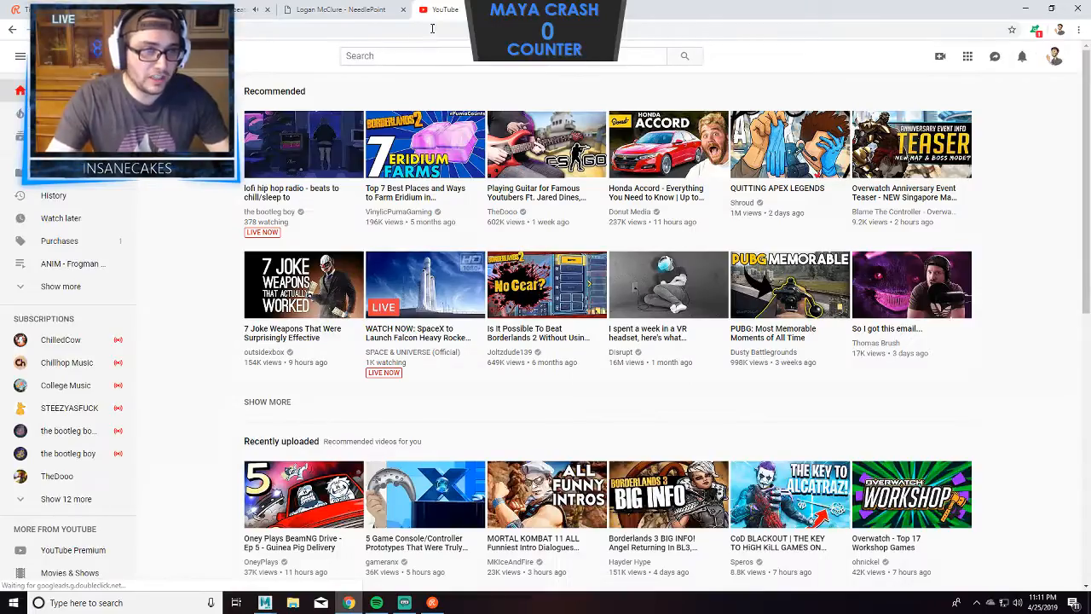
Search YouTube for "battleborn opening".
left_click(457, 57)
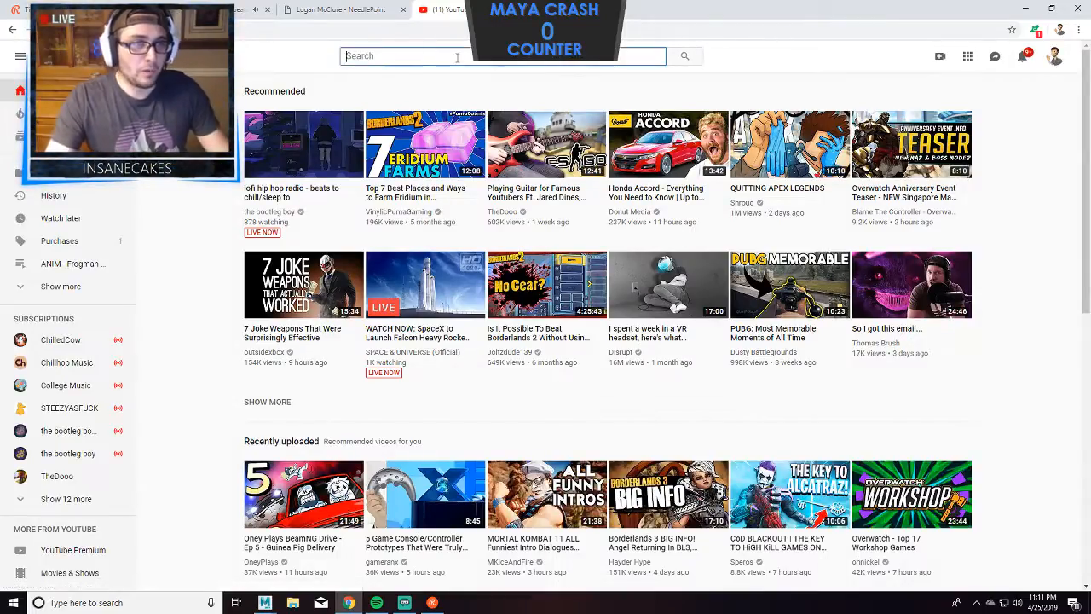
type("batt")
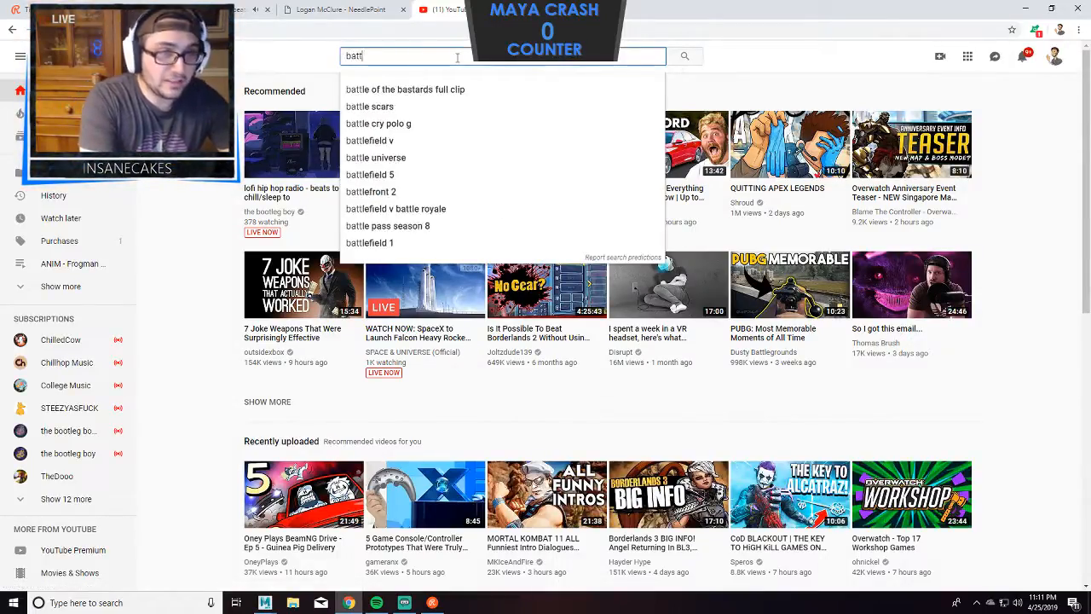
type("leborn ")
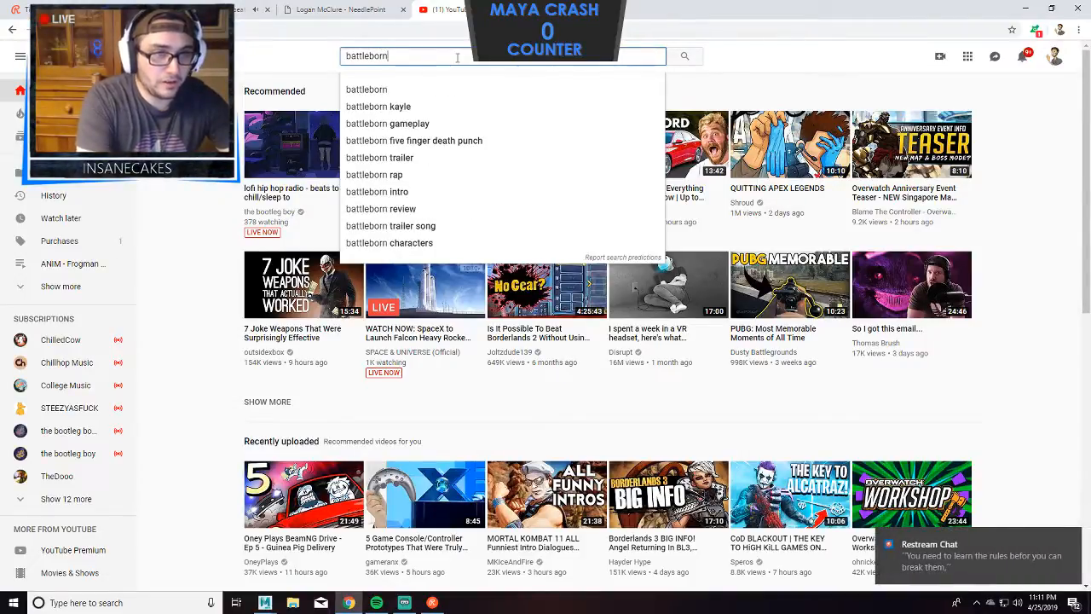
type("op")
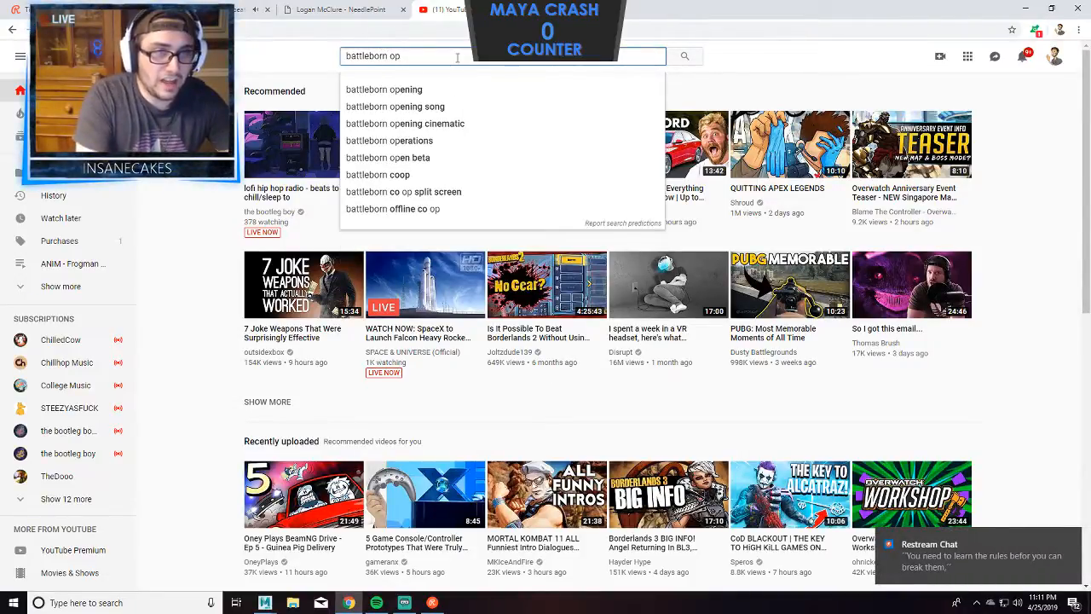
key("Down")
key("Return")
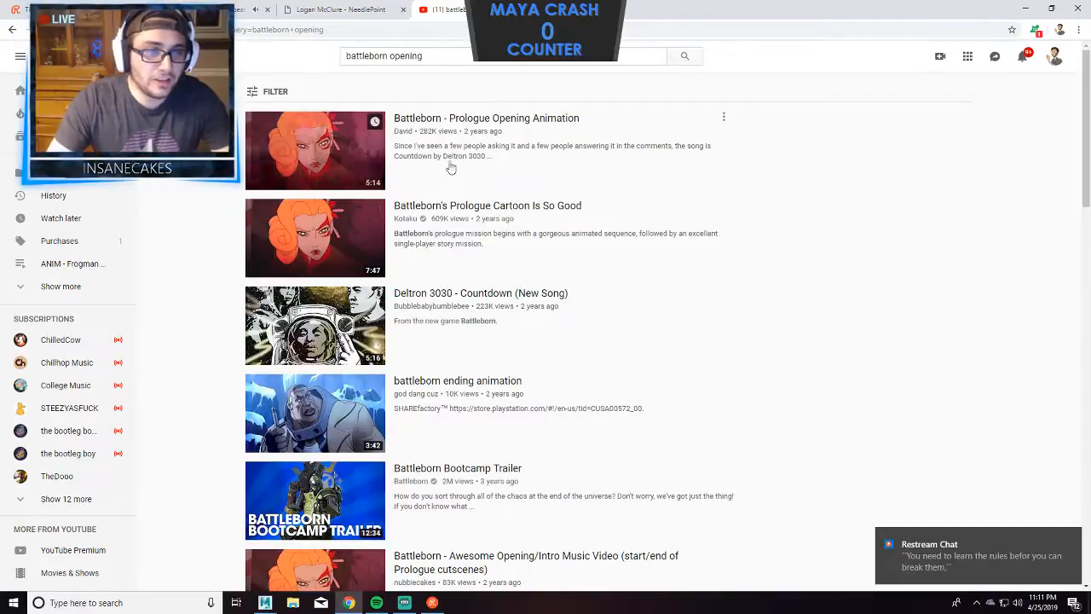
Play the "Battleborn - Prologue Opening Animation" video with the Restream chat brought up, pausing it after the opening scenes.
left_click(470, 120)
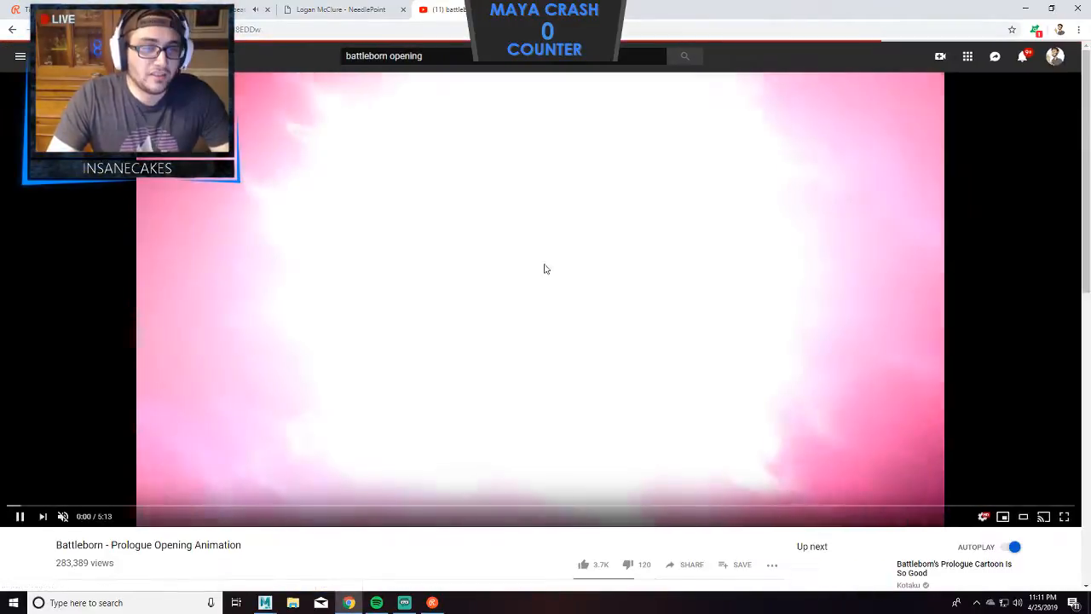
left_click(544, 268)
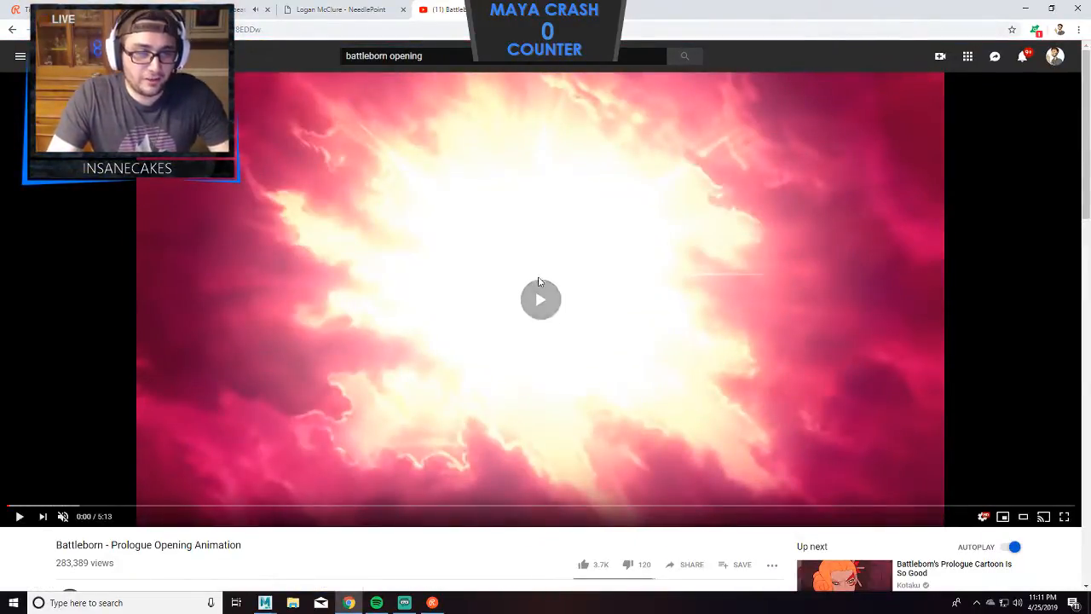
left_click(538, 281)
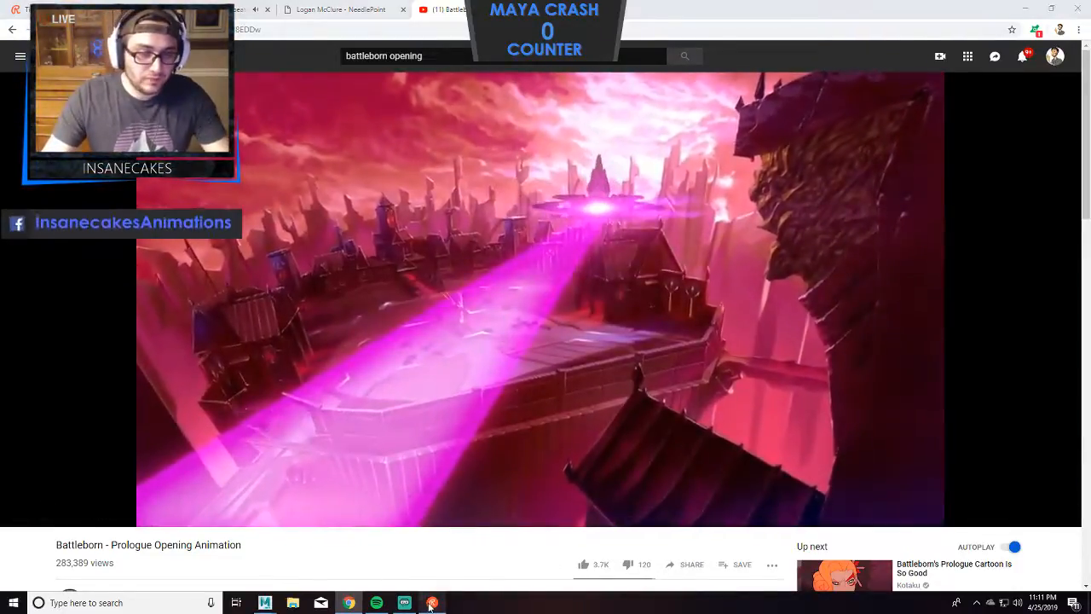
left_click(432, 602)
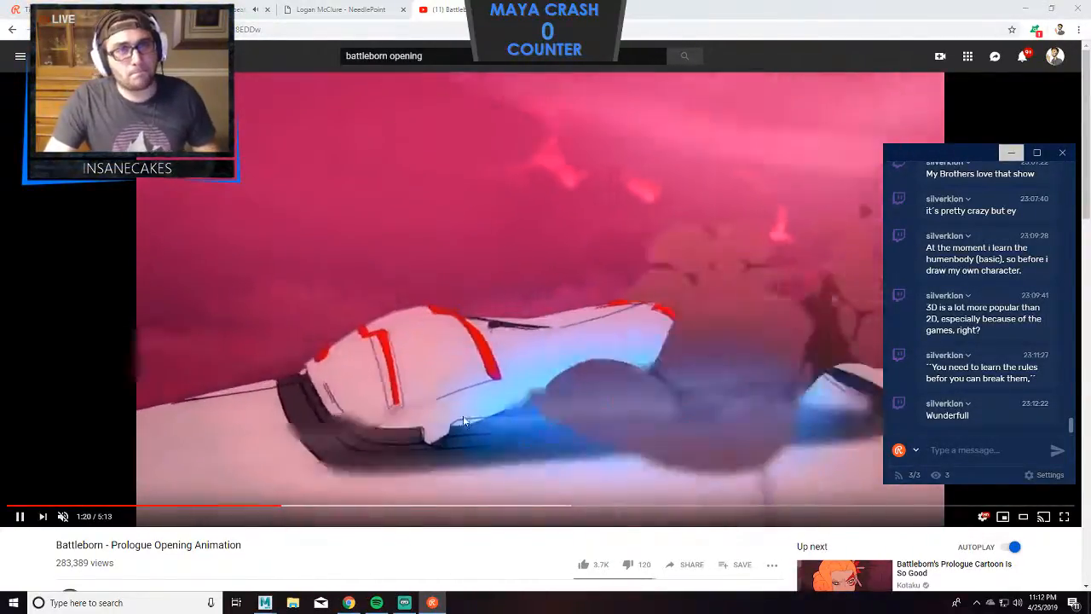
left_click(463, 415)
Search Google for "secret sauce animation" in a new browser tab.
key("ctrl+t")
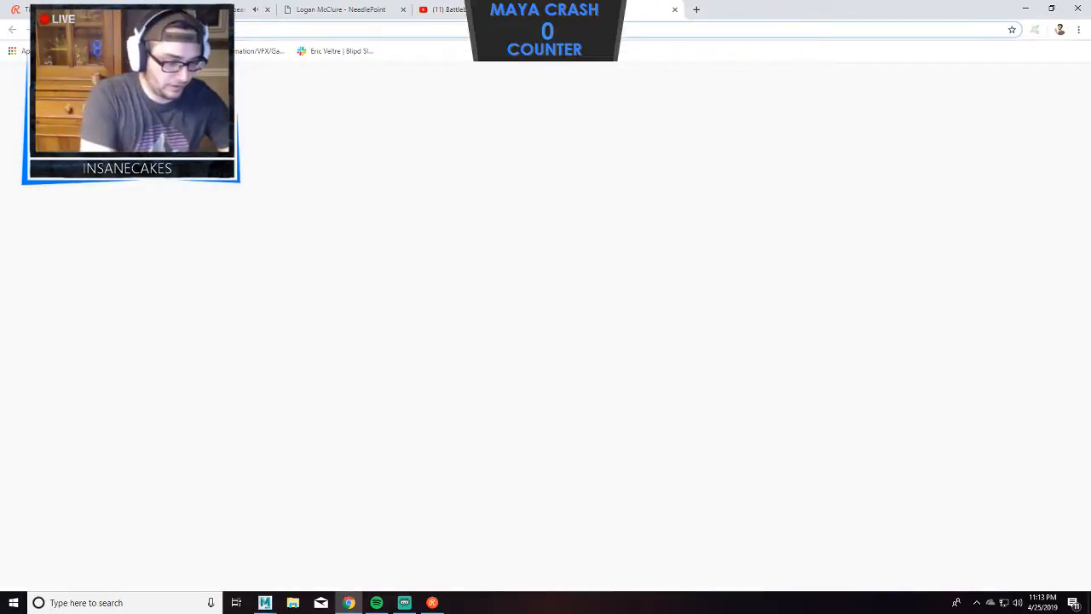
type("secu")
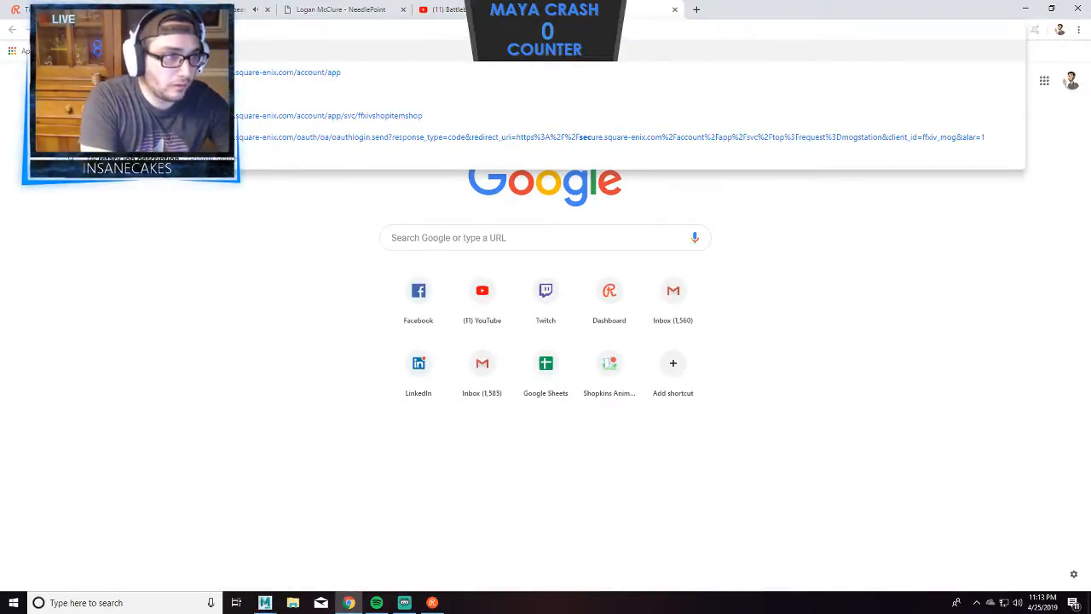
type("ret")
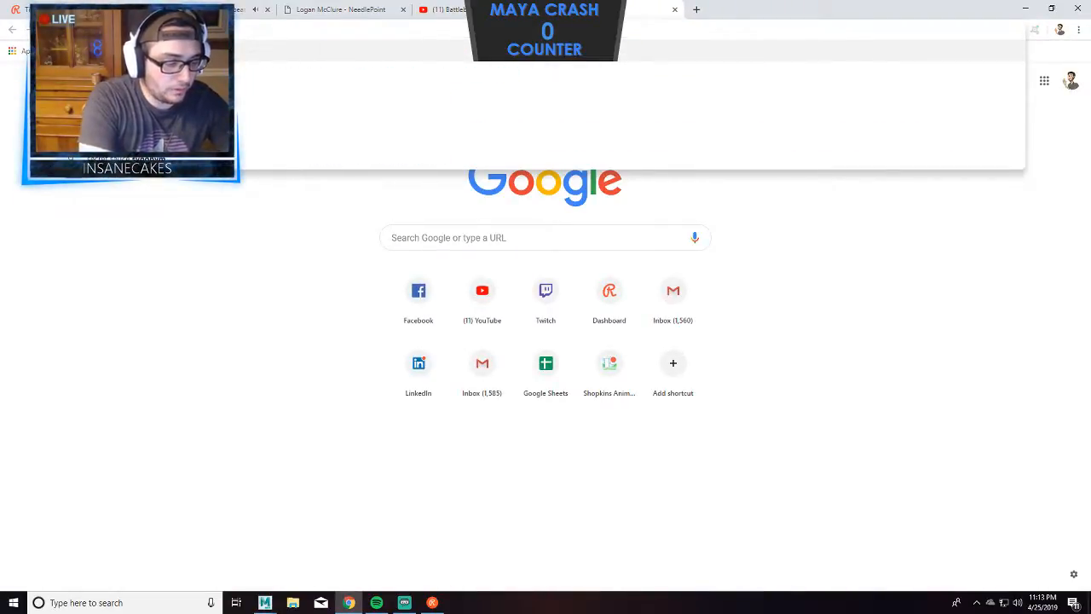
key("Return")
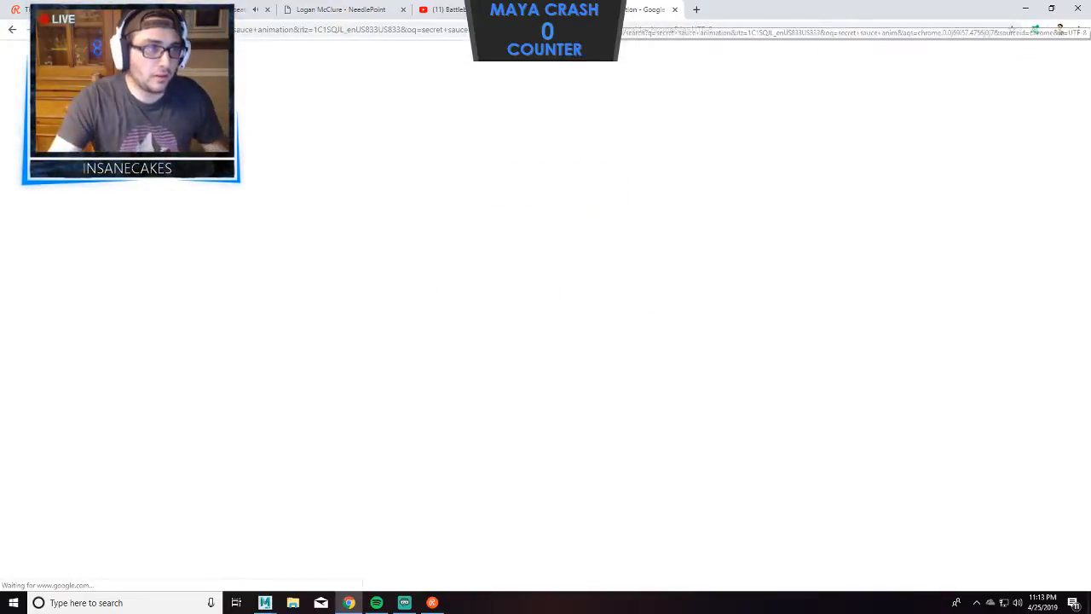
Try the sauceanimation.com result and the "Home — Secret Sauce Studios" result, returning to the search results after each.
left_click(162, 144)
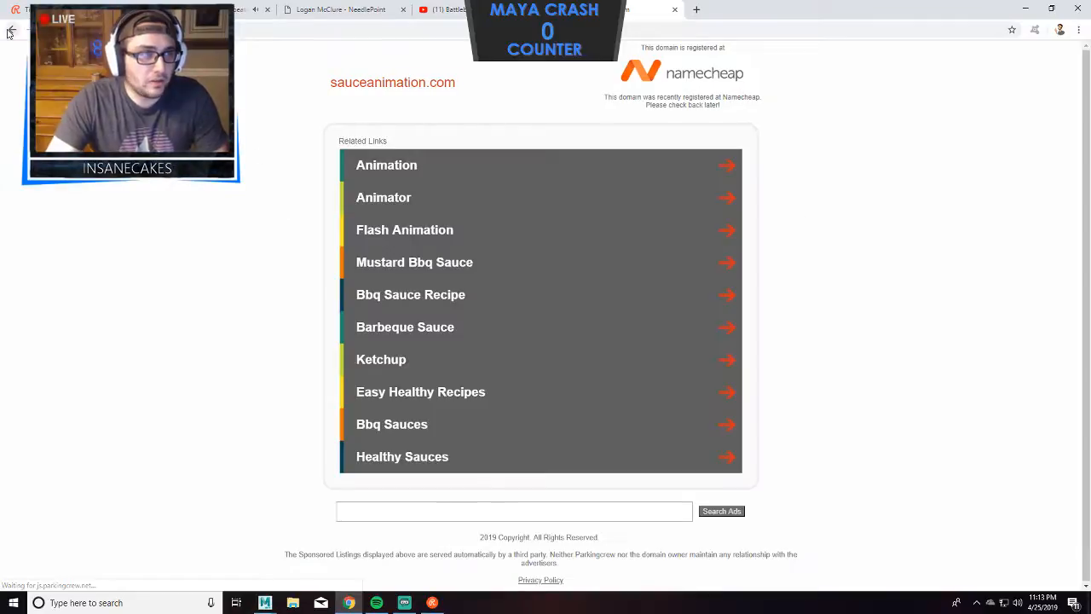
key("alt+Left")
left_click(188, 209)
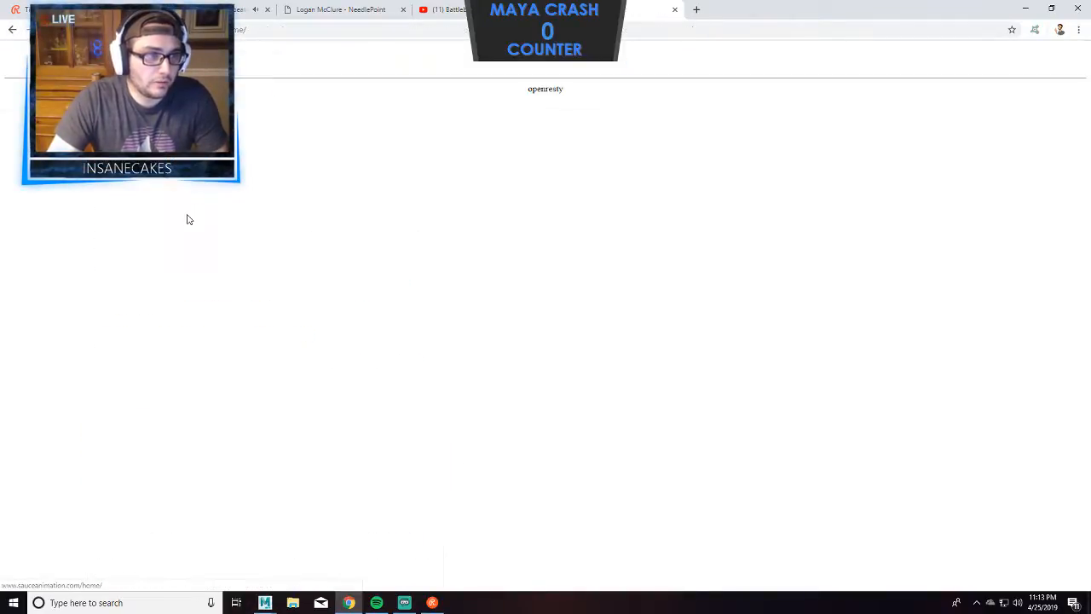
left_click(11, 30)
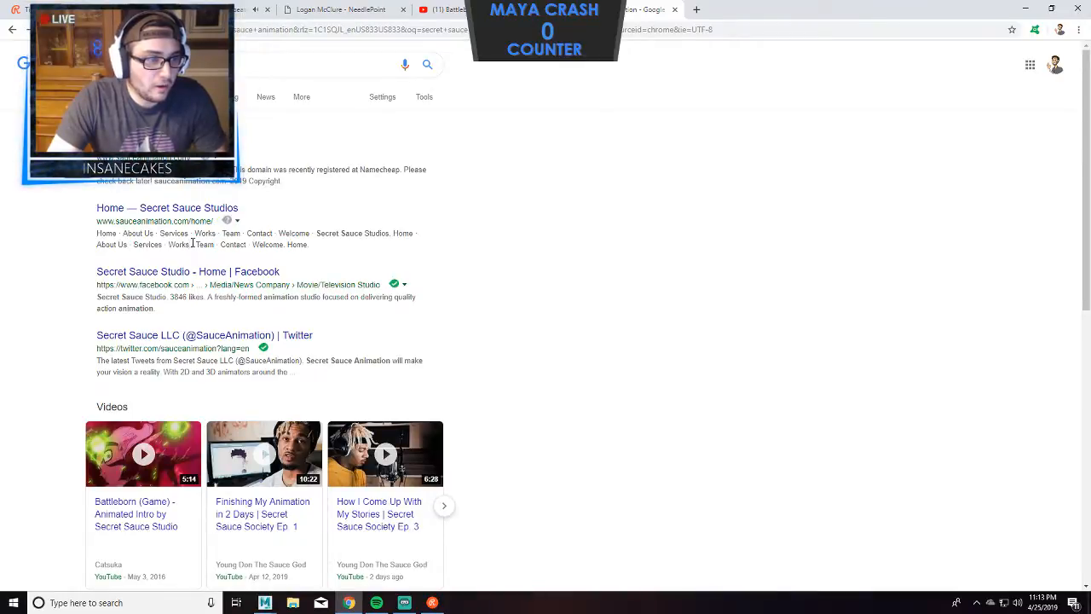
Open the MobyGames page for Secret Sauce Animation Studio from the search results.
scroll(196, 245, "down", 2)
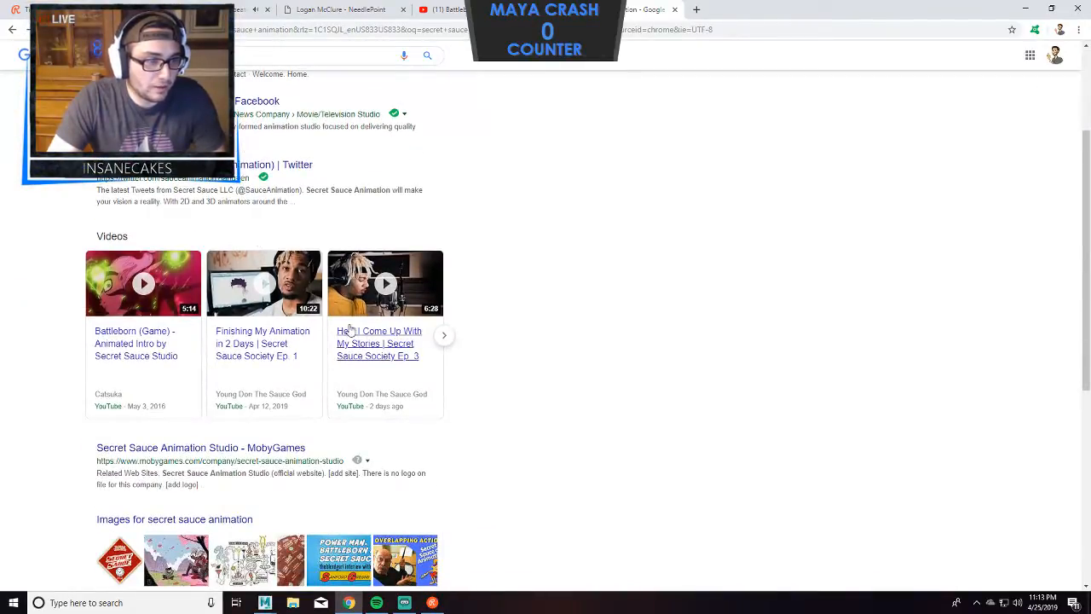
left_click(267, 449)
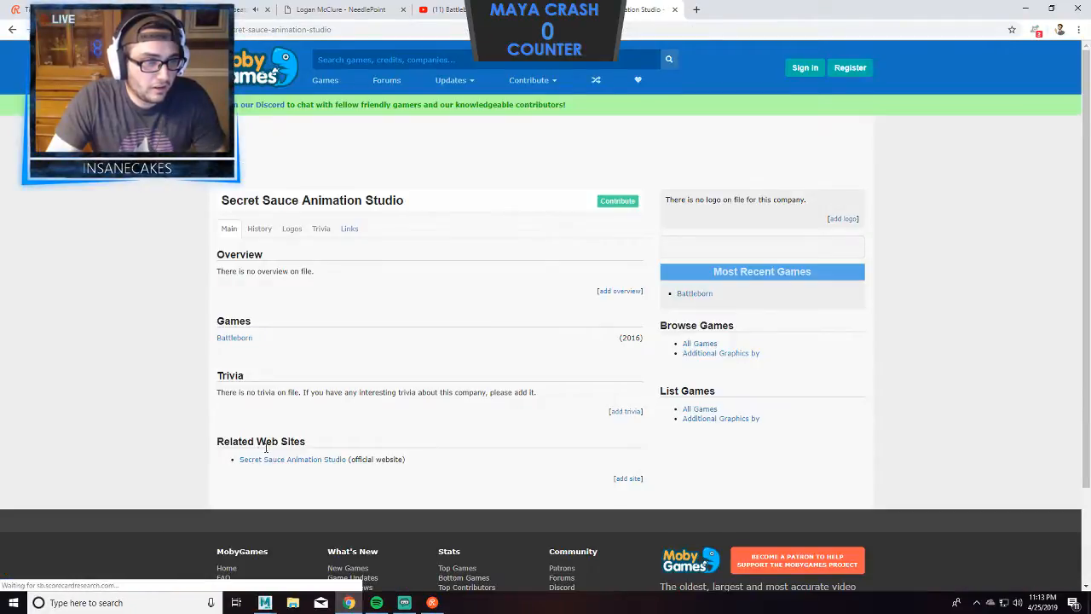
Open Sauce Animation's Instagram profile from the search results, try its sauceanimation.com link, and look over the posted character art.
left_click(13, 31)
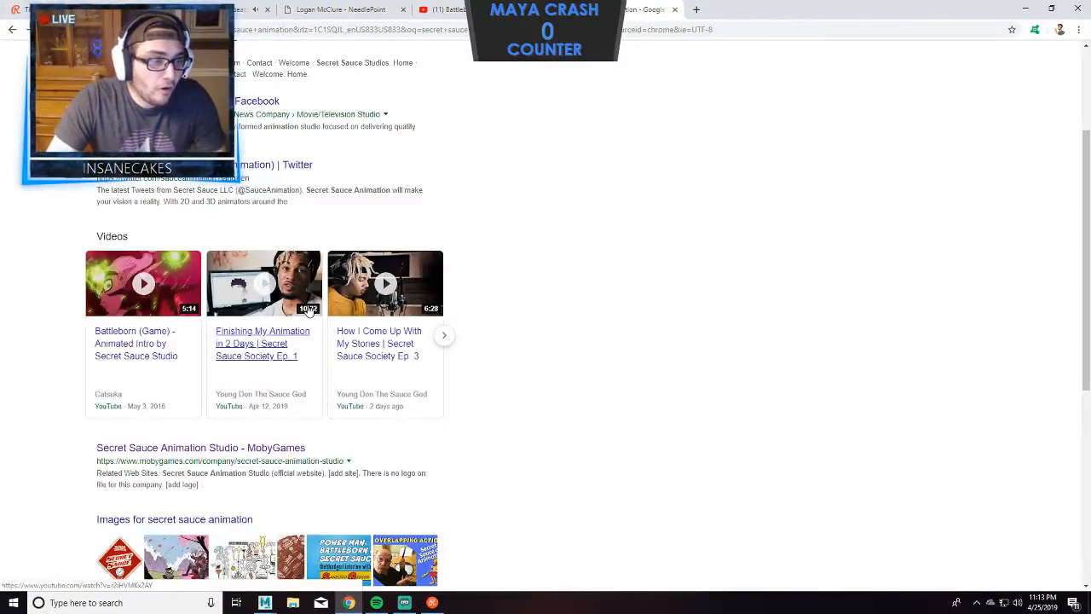
scroll(309, 310, "down", 2)
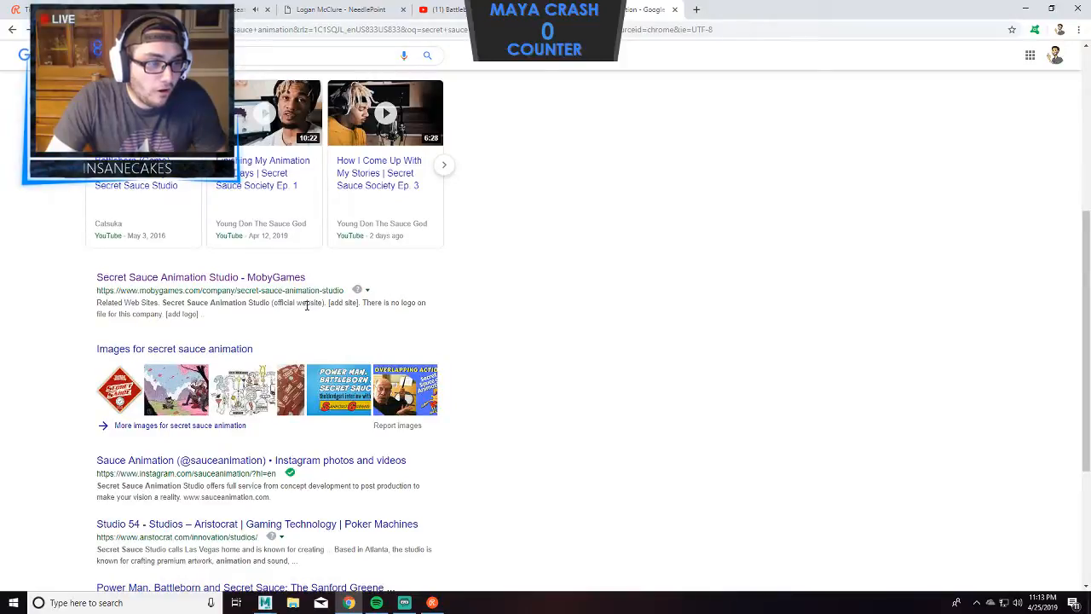
left_click(375, 461)
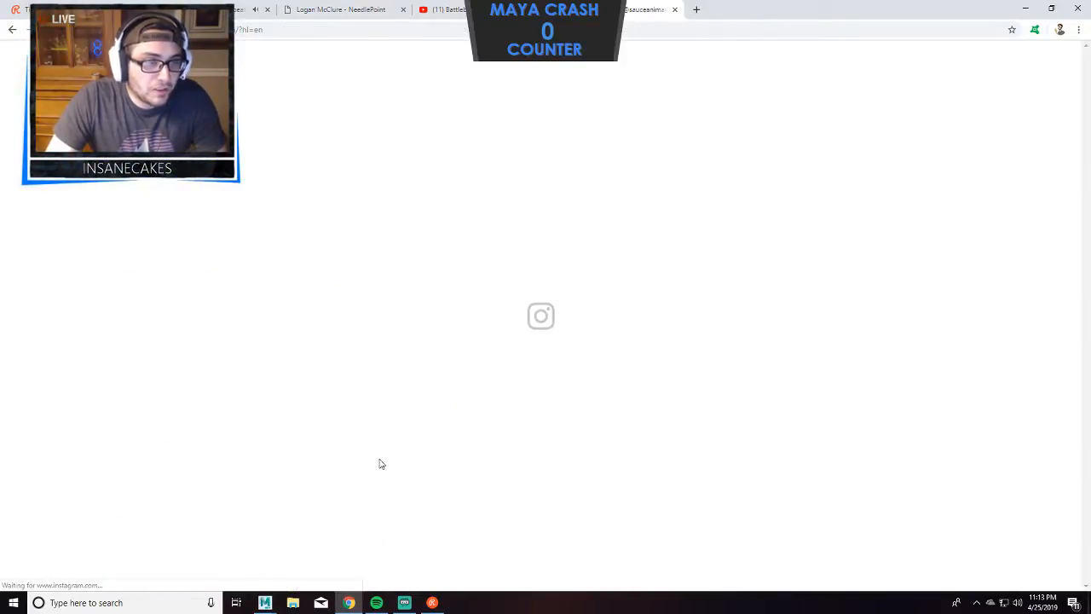
scroll(377, 446, "down", 1)
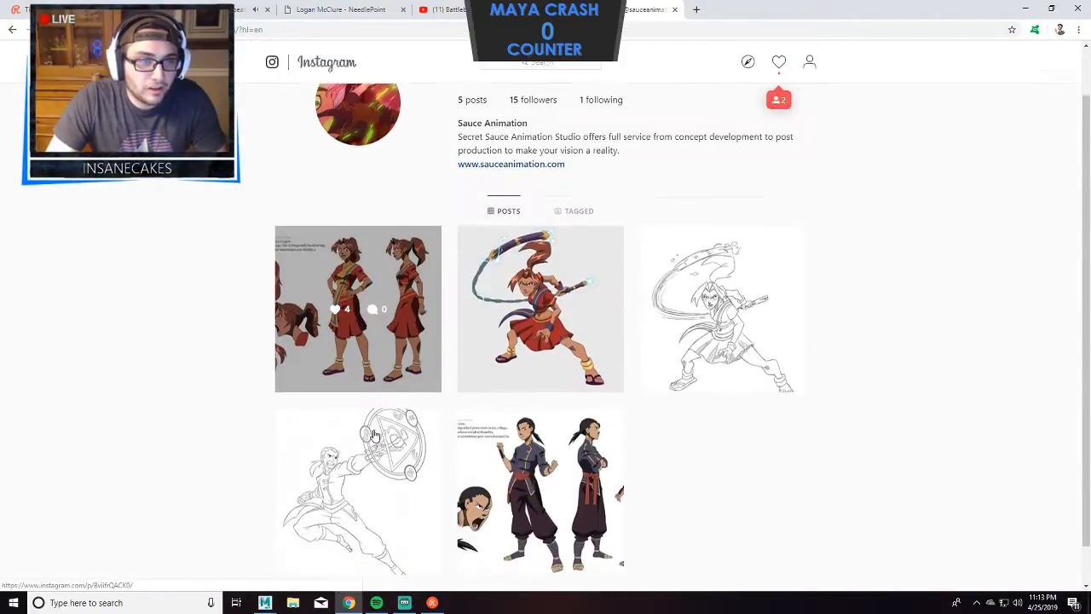
left_click(515, 165)
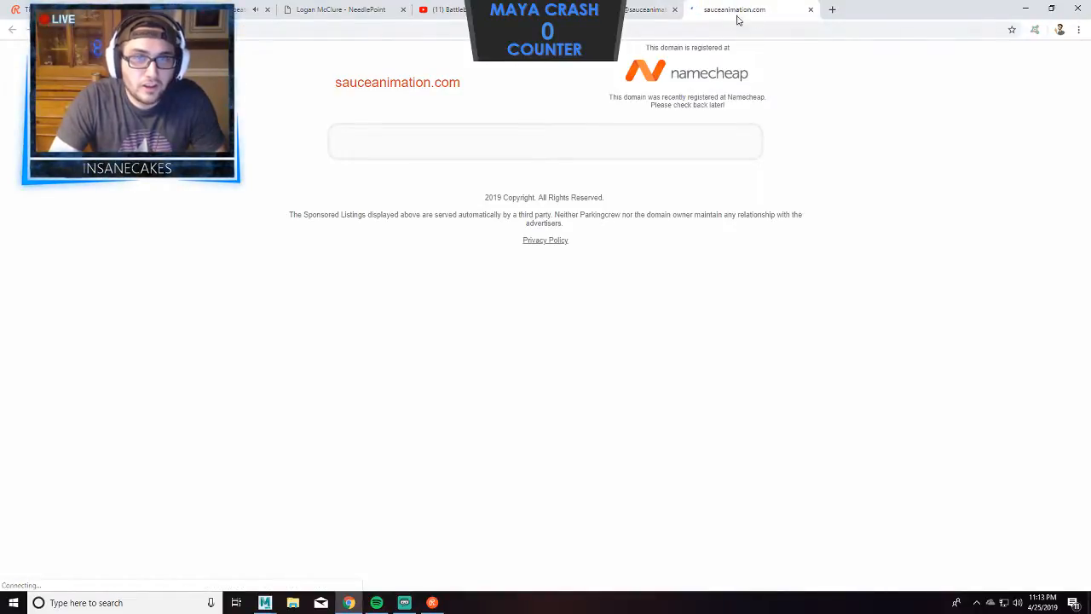
left_click(810, 10)
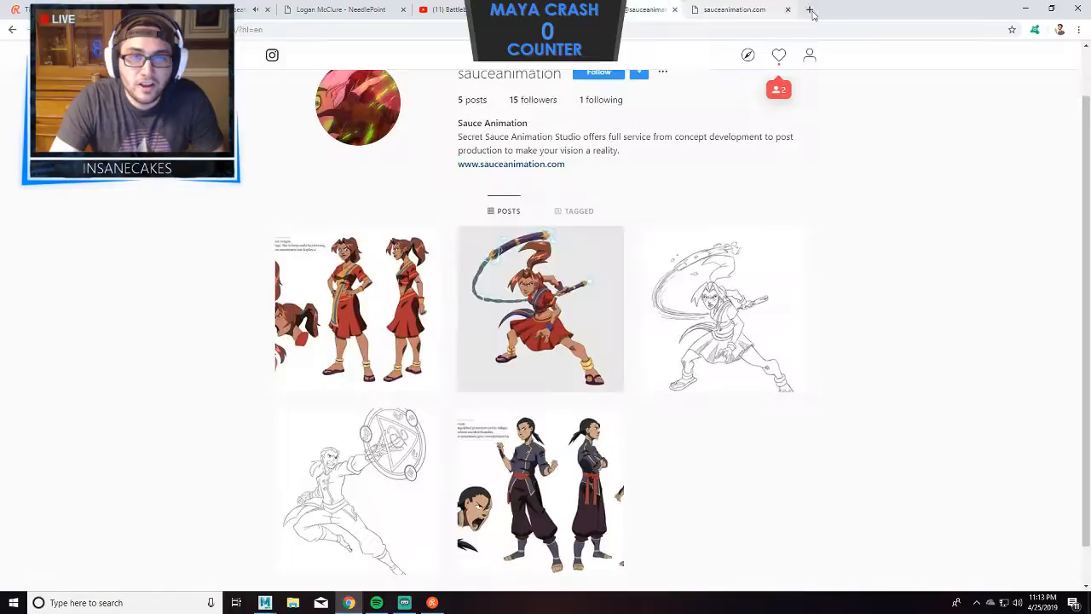
scroll(666, 192, "down", 1)
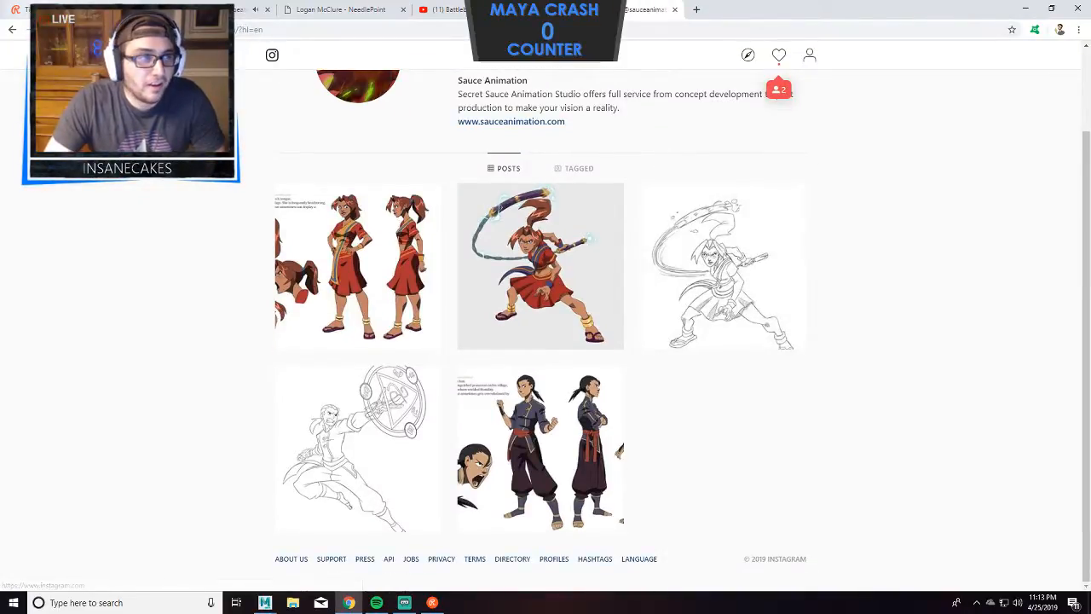
Check the news results for the secret sauce animation search, close that browser tab and return to Maya.
left_click(12, 31)
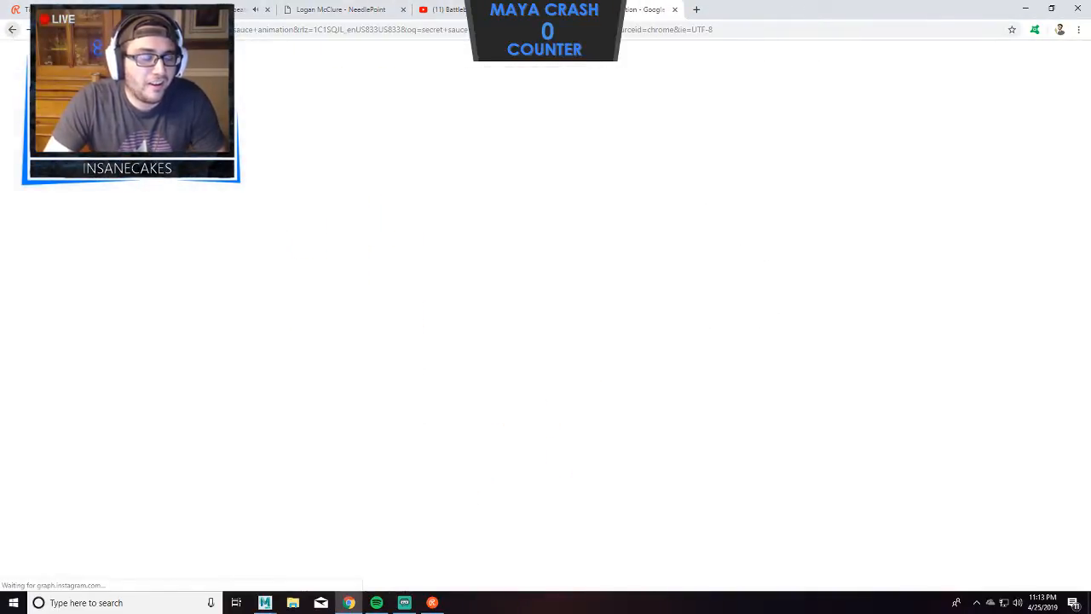
scroll(284, 245, "down", 1)
scroll(480, 310, "up", 5)
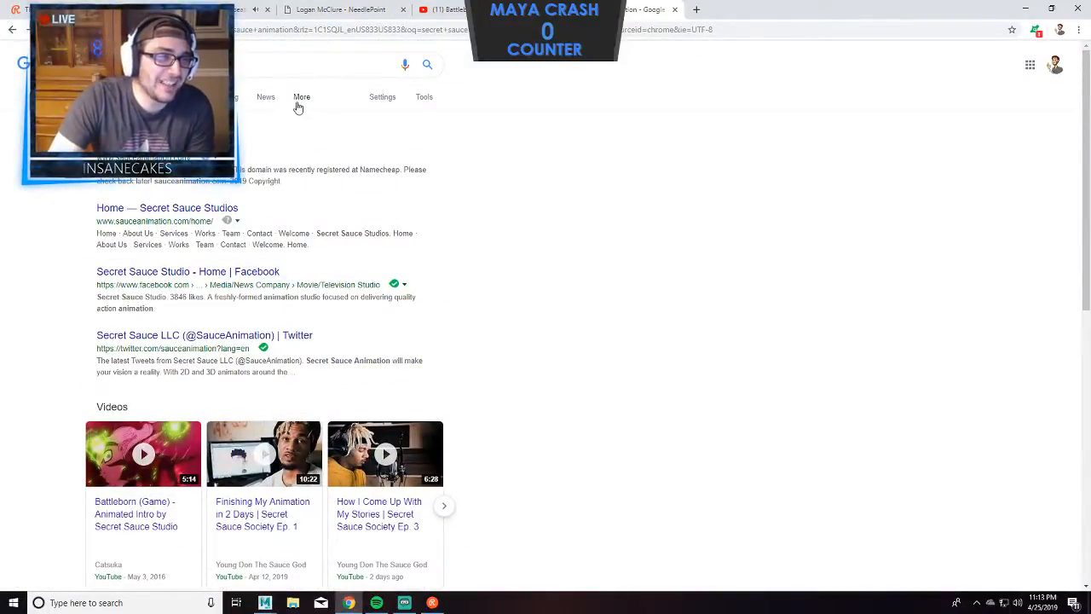
left_click(265, 97)
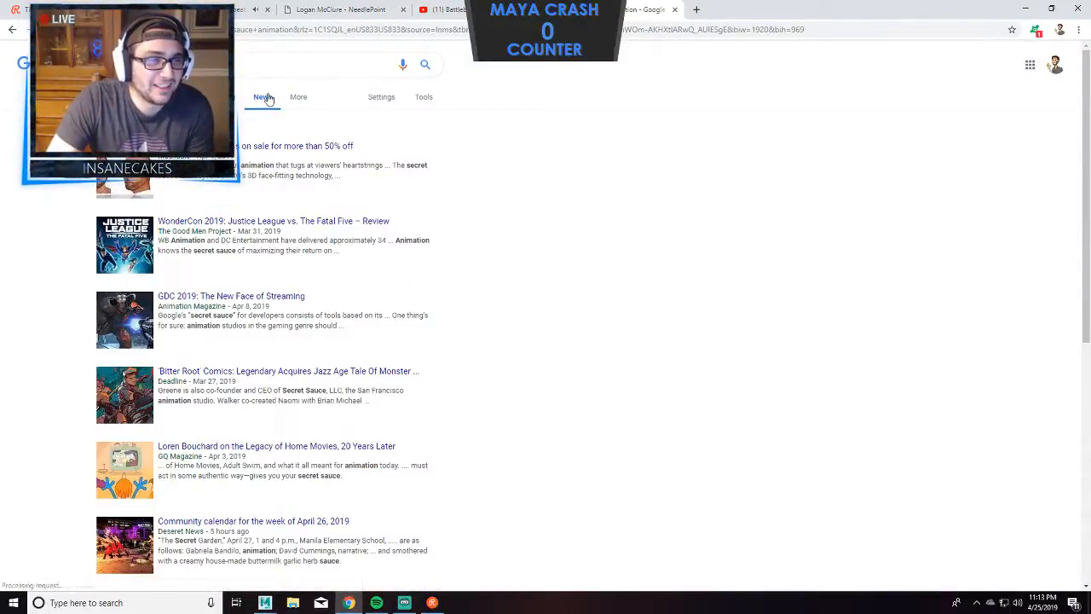
left_click(12, 29)
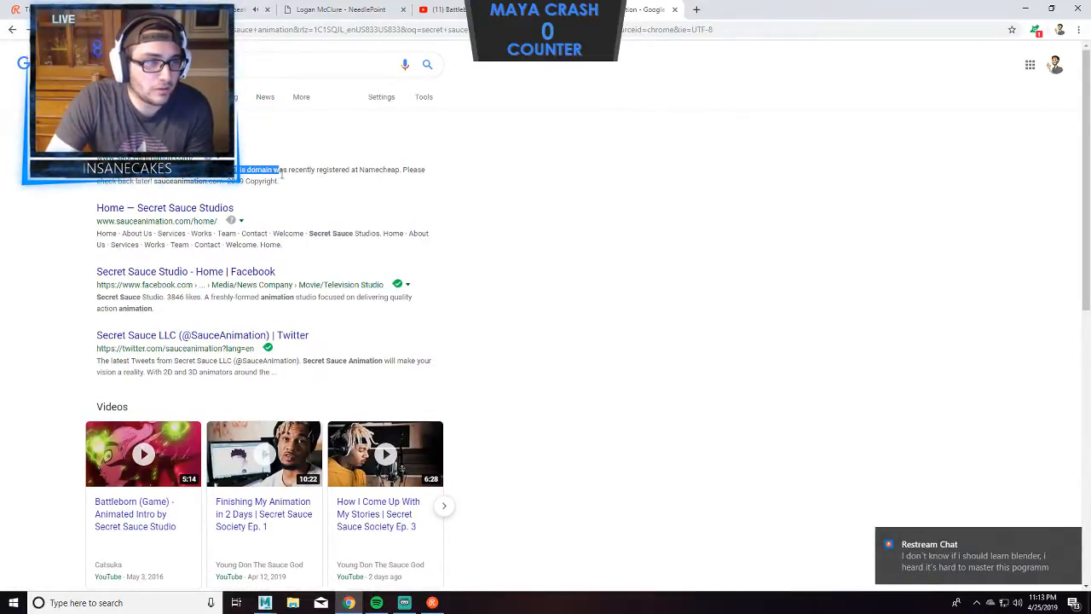
left_click_drag(282, 173, 367, 173)
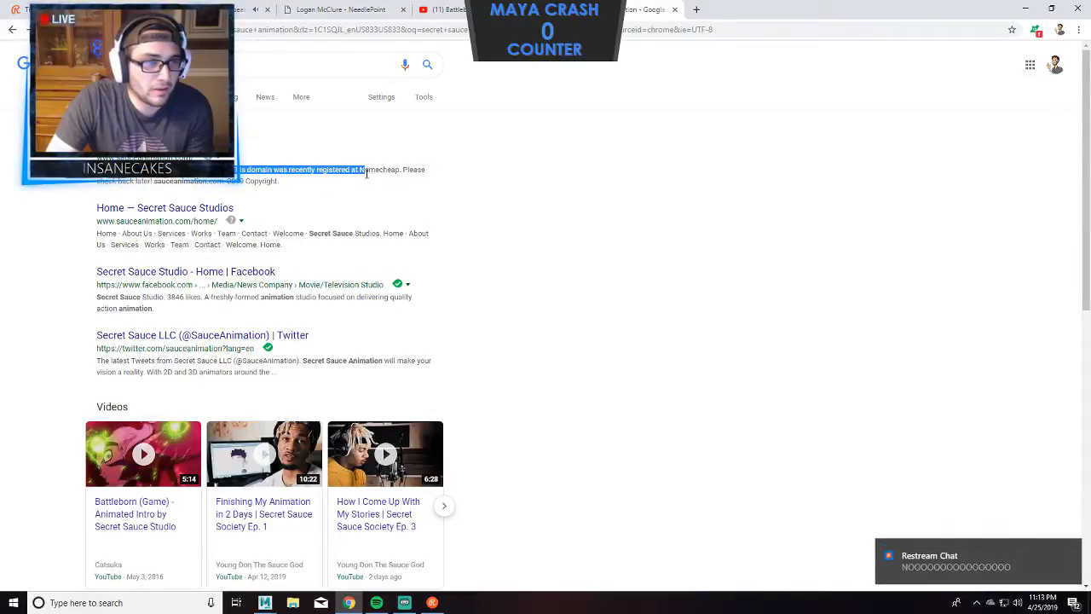
left_click(675, 9)
left_click(1025, 8)
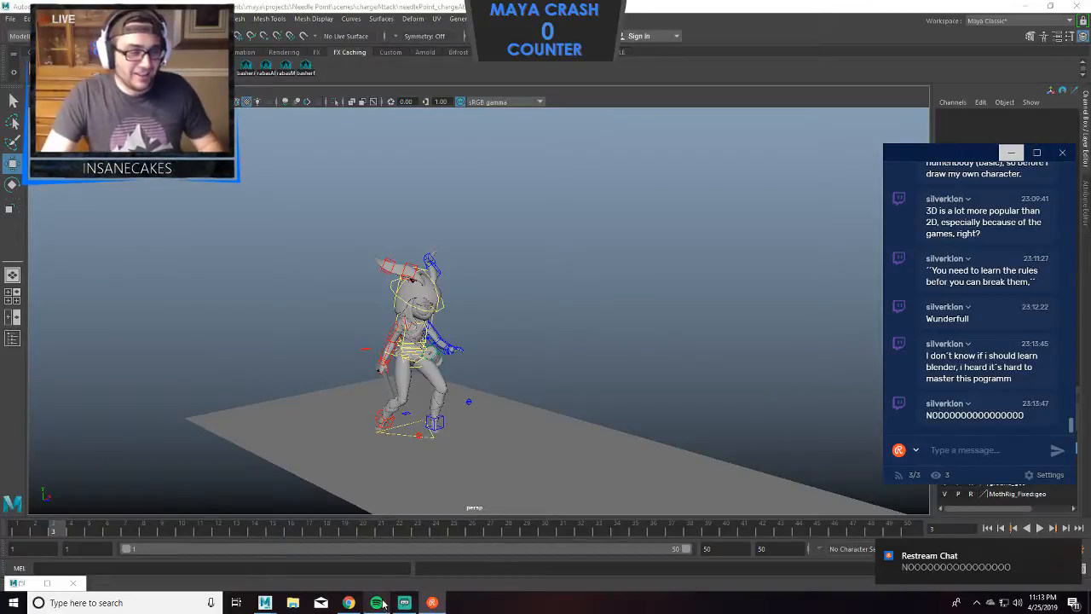
Search Google for "frog animation tv show" in a new browser tab.
mouse_move(347, 606)
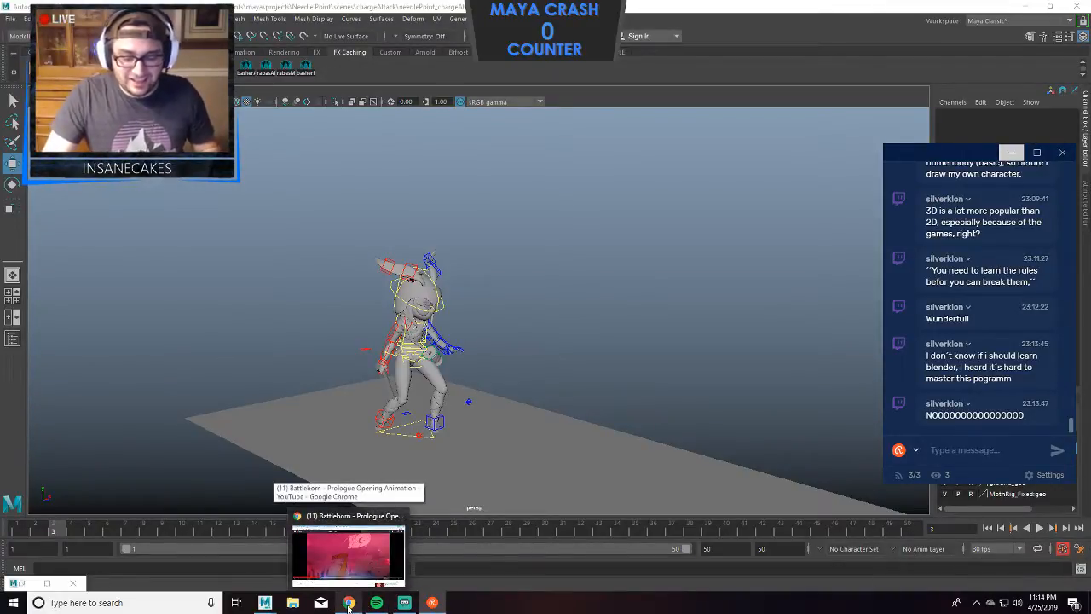
left_click(348, 606)
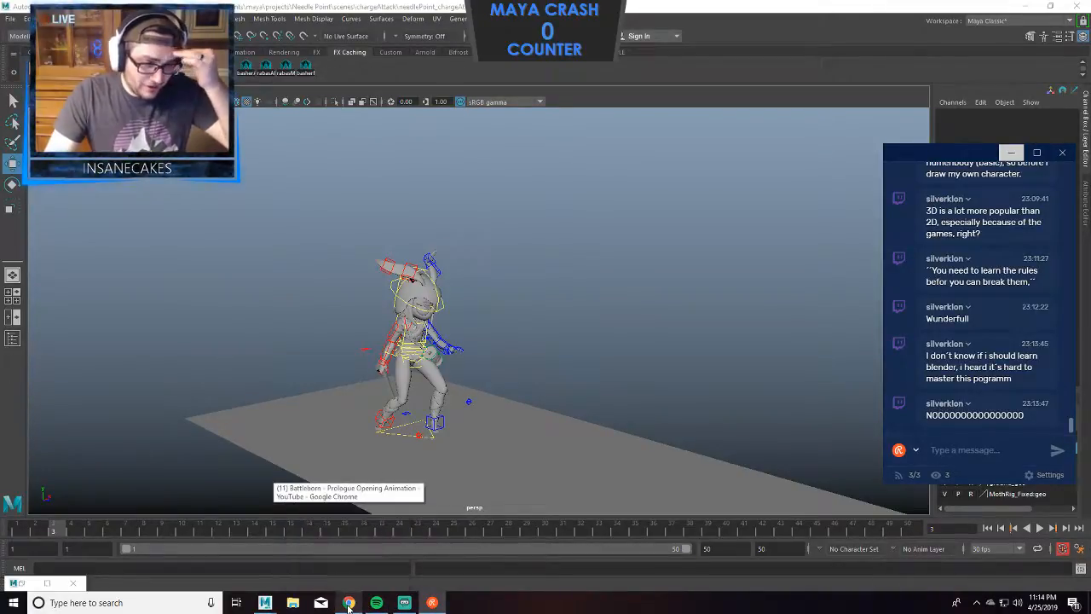
key("ctrl+t")
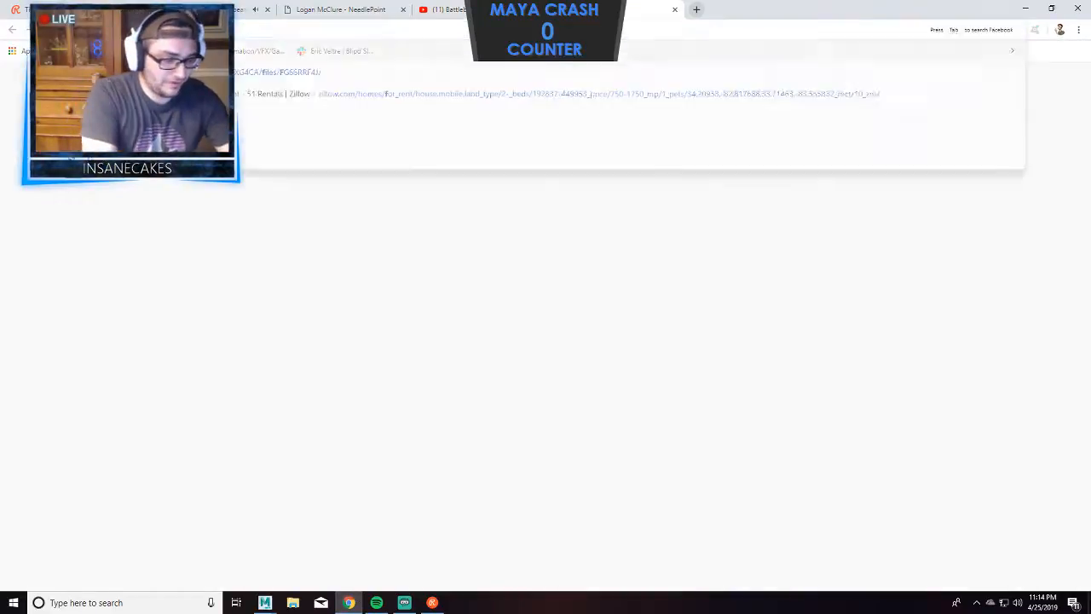
type("frog animal")
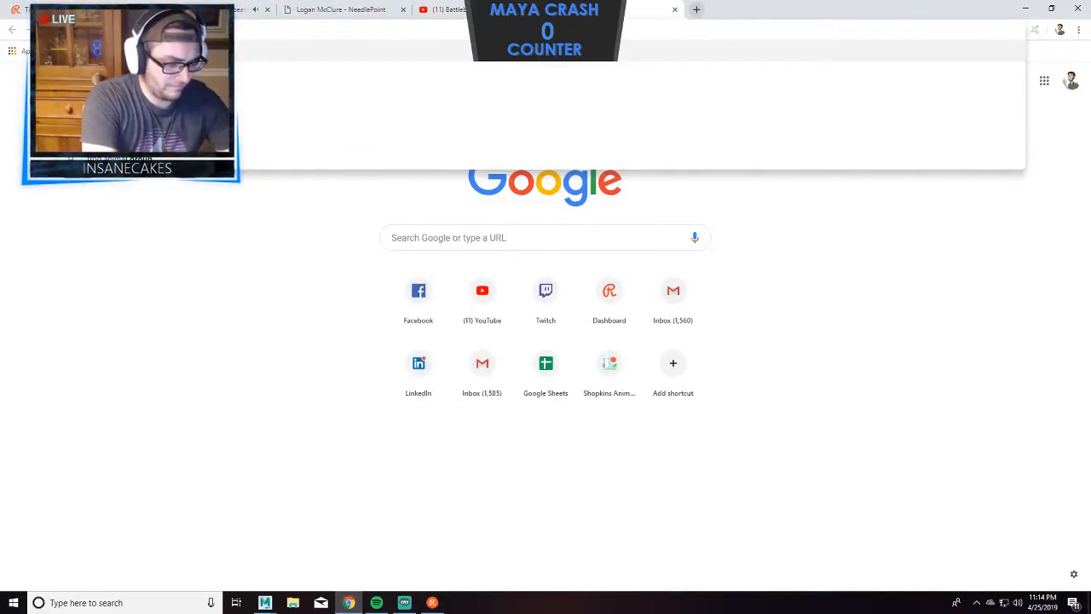
type("tv show")
key("Return")
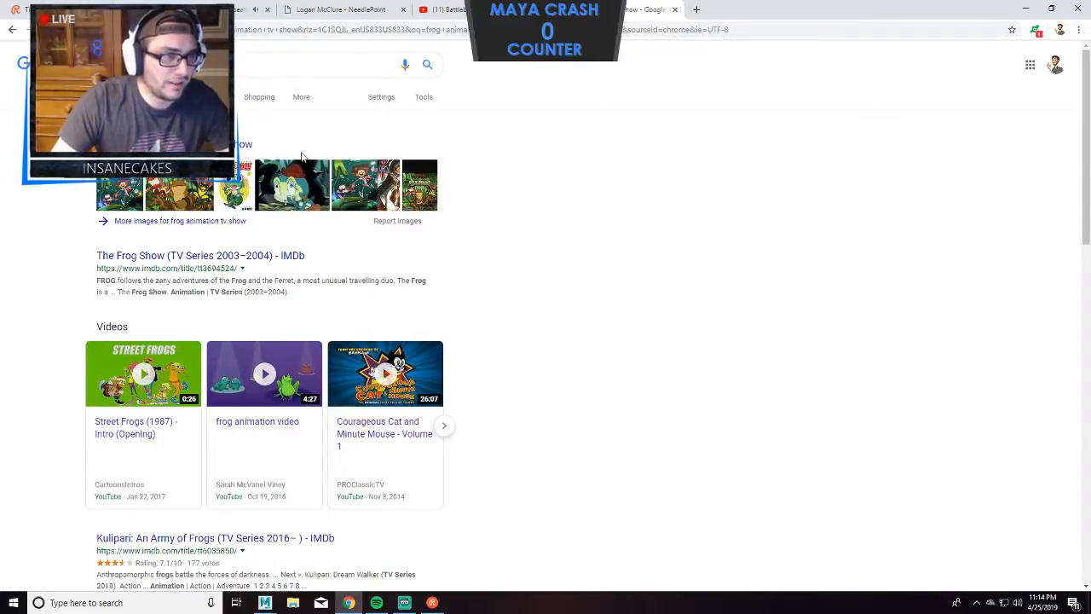
View the Kulipari: An Army of Frogs image from the results, close the tab and return to Maya.
left_click(315, 198)
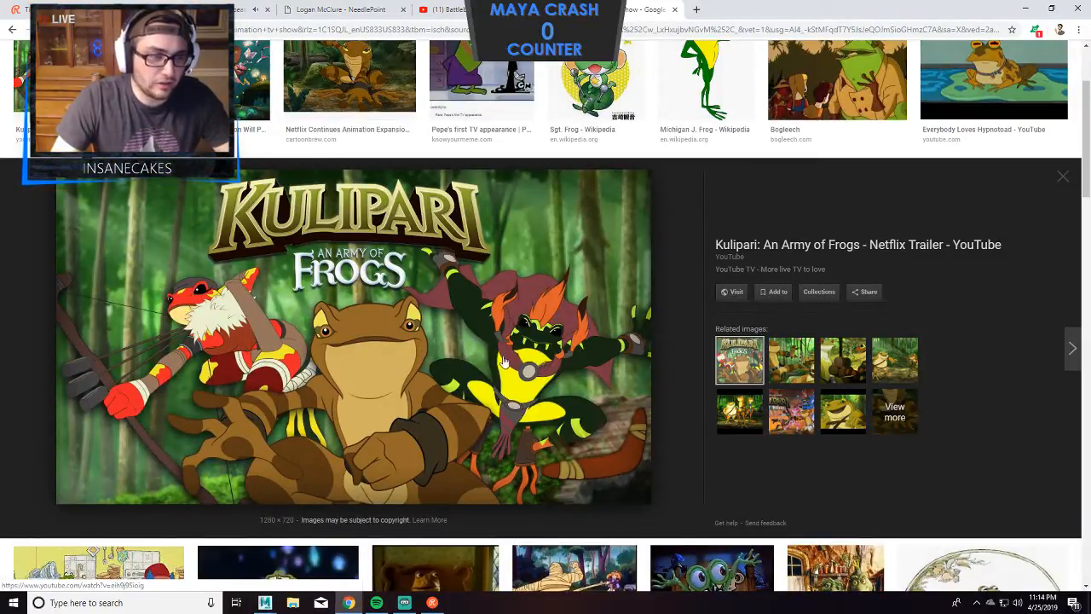
scroll(502, 358, "down", 3)
scroll(497, 346, "up", 4)
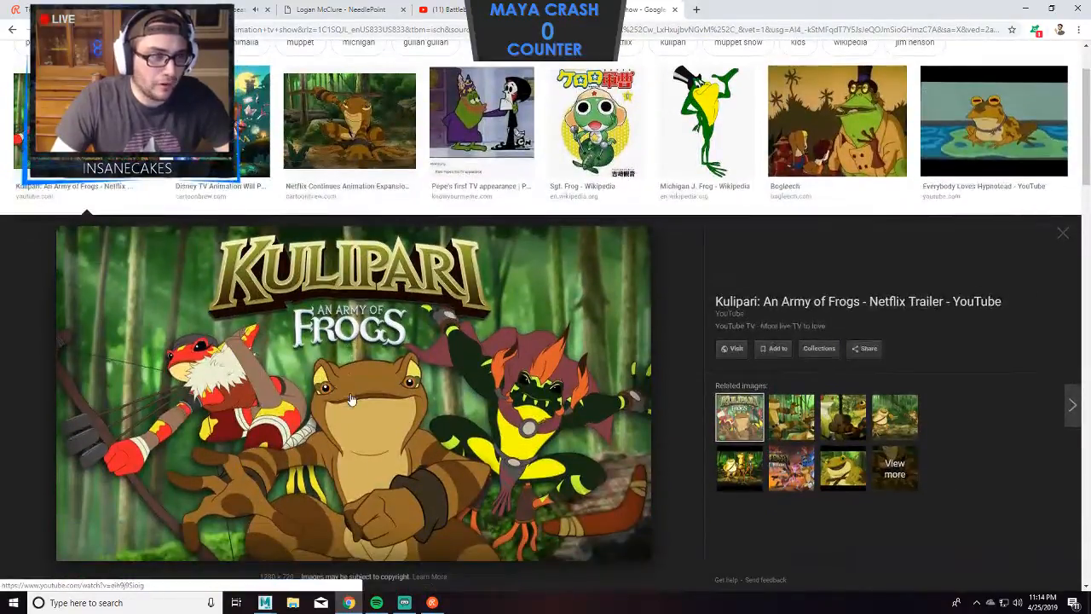
left_click(673, 10)
left_click(1025, 8)
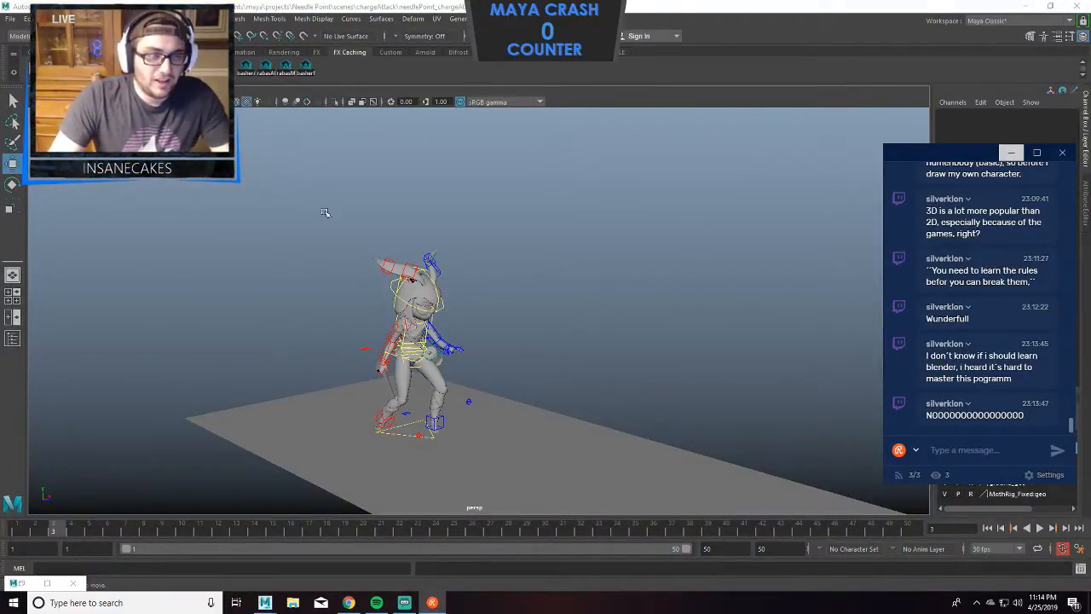
Save the charge attack scene.
left_click(9, 19)
left_click(43, 60)
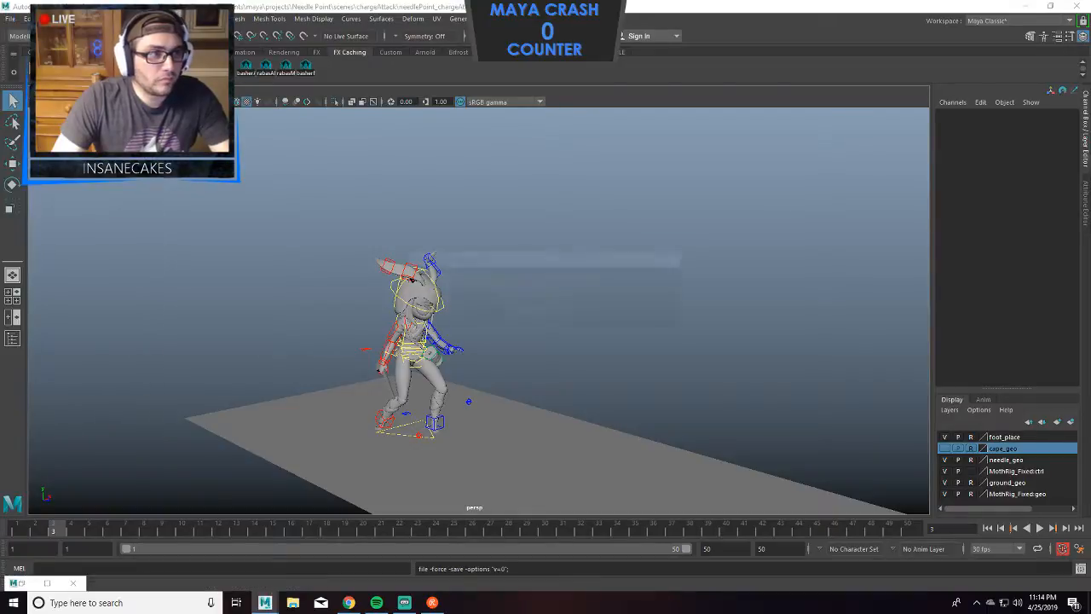
left_click(516, 311)
left_click(515, 311)
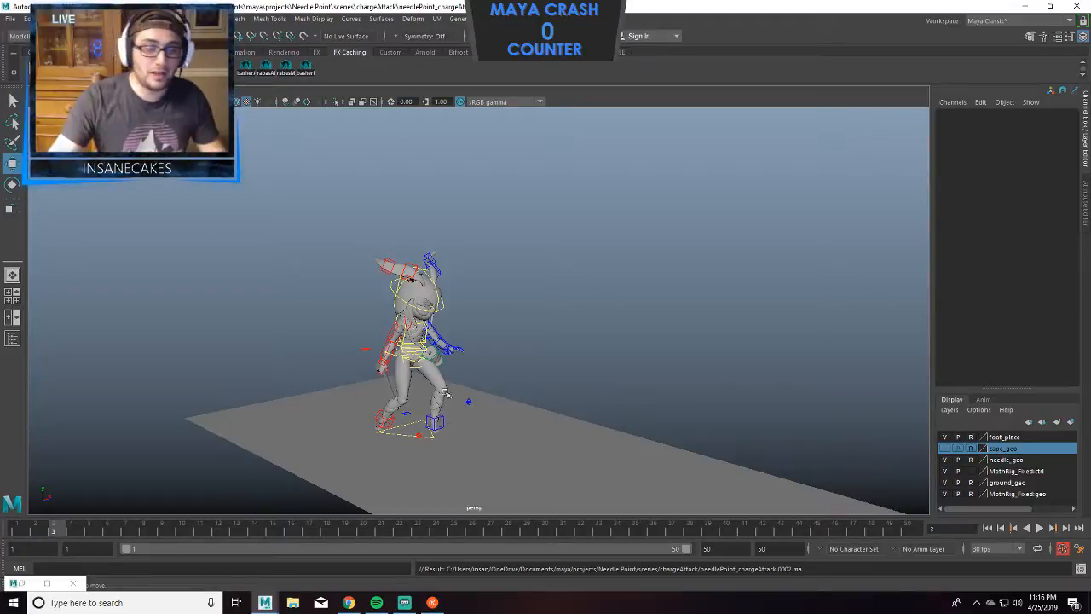
Read the newest Restream chat messages, and minimize both the chat and Maya to reach the desktop.
mouse_move(410, 607)
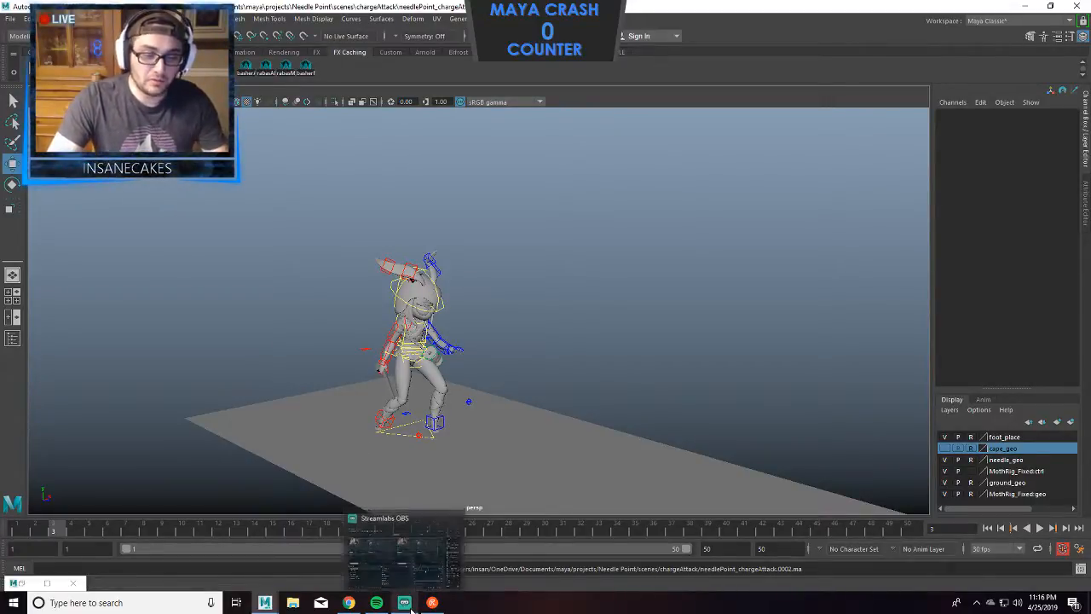
left_click(432, 603)
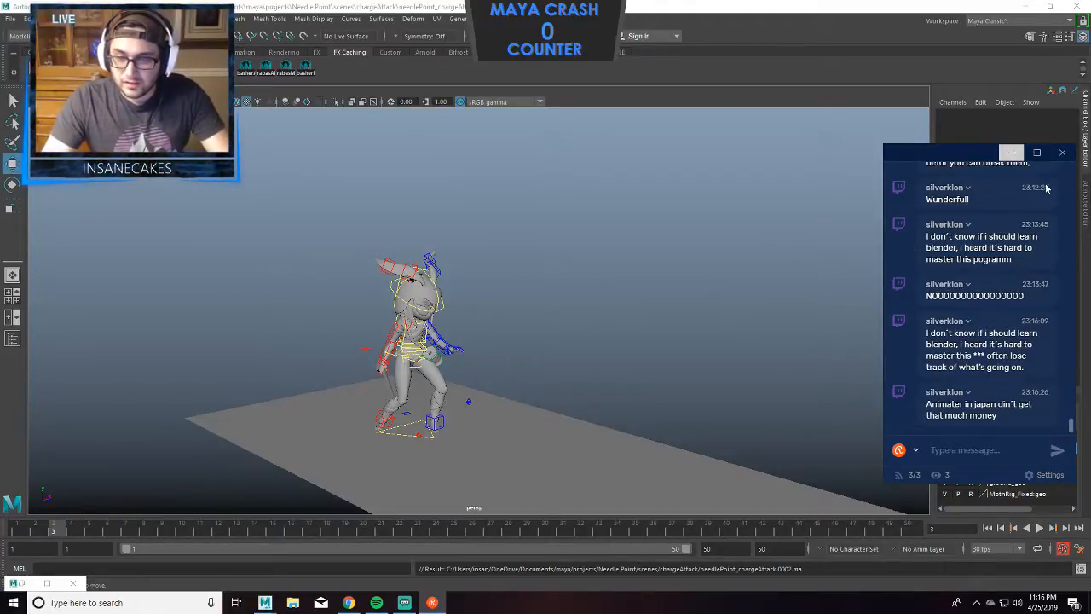
left_click(1011, 153)
left_click(1026, 6)
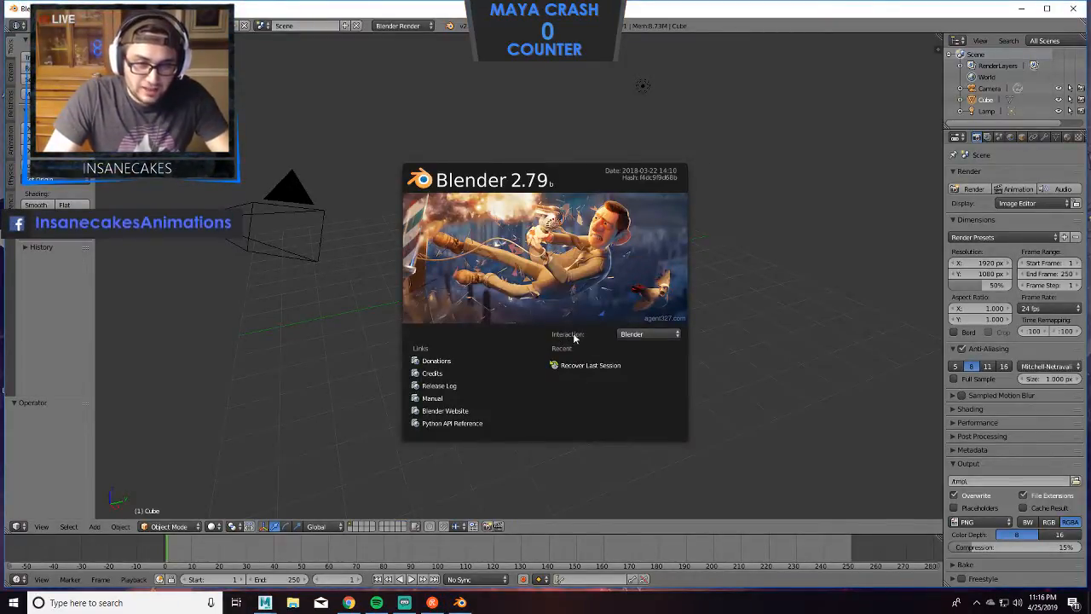
Set Blender's interaction preset to Maya and dismiss the splash screen.
left_click(652, 335)
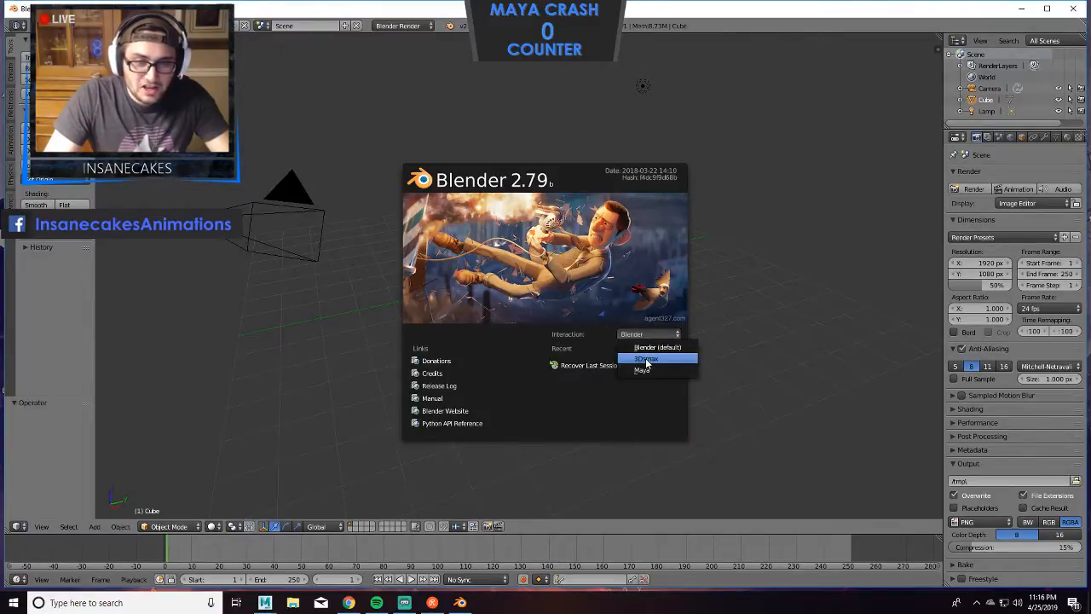
left_click(648, 370)
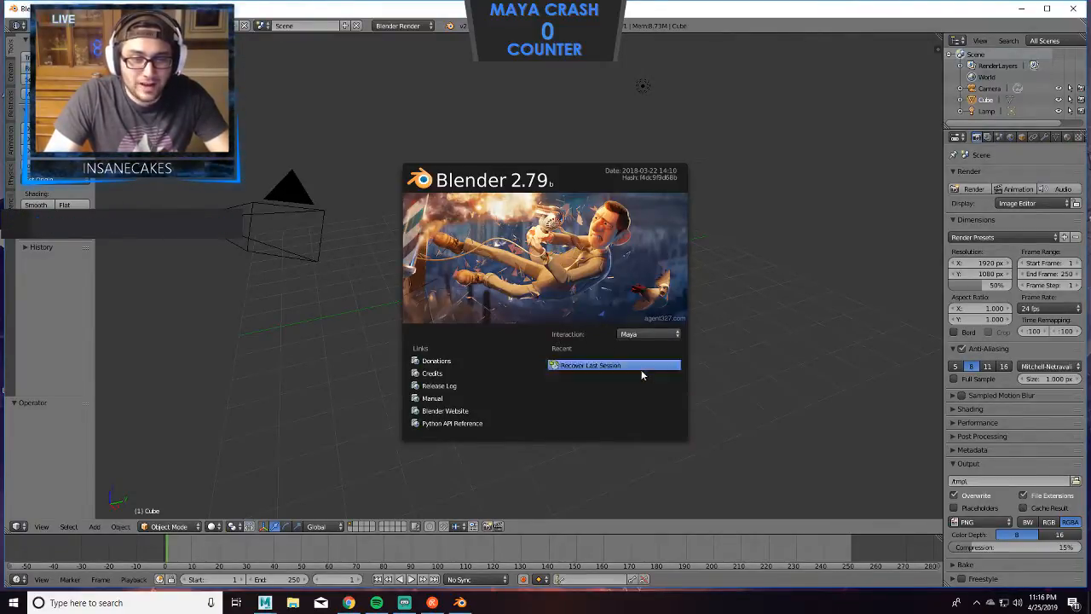
left_click(708, 178)
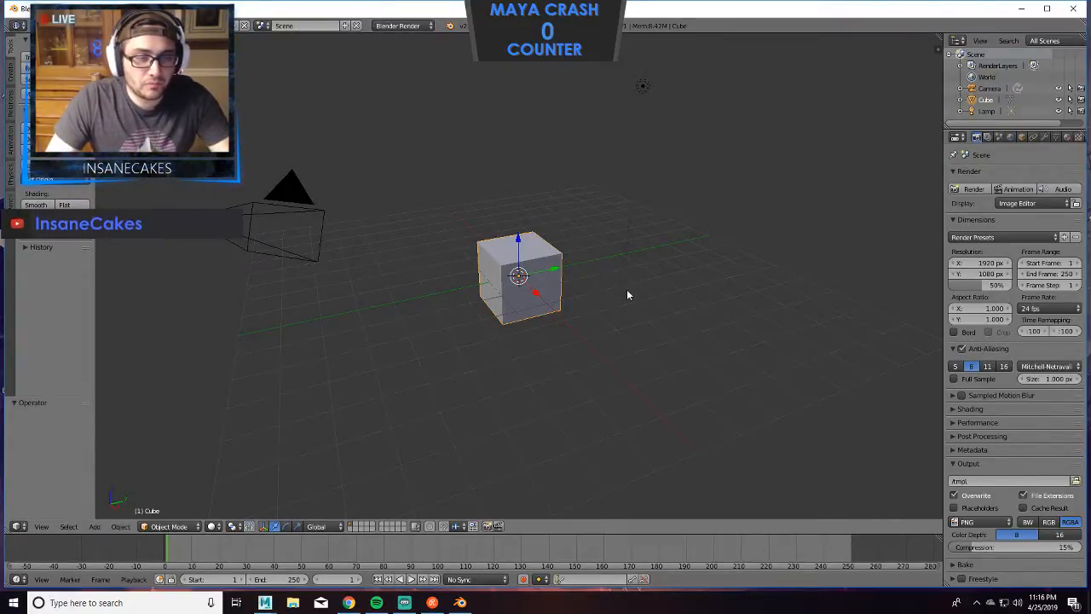
Test the Maya-style transform tools on the default cube, moving it and scaling it uniformly to 2.876.
key("q")
key("w")
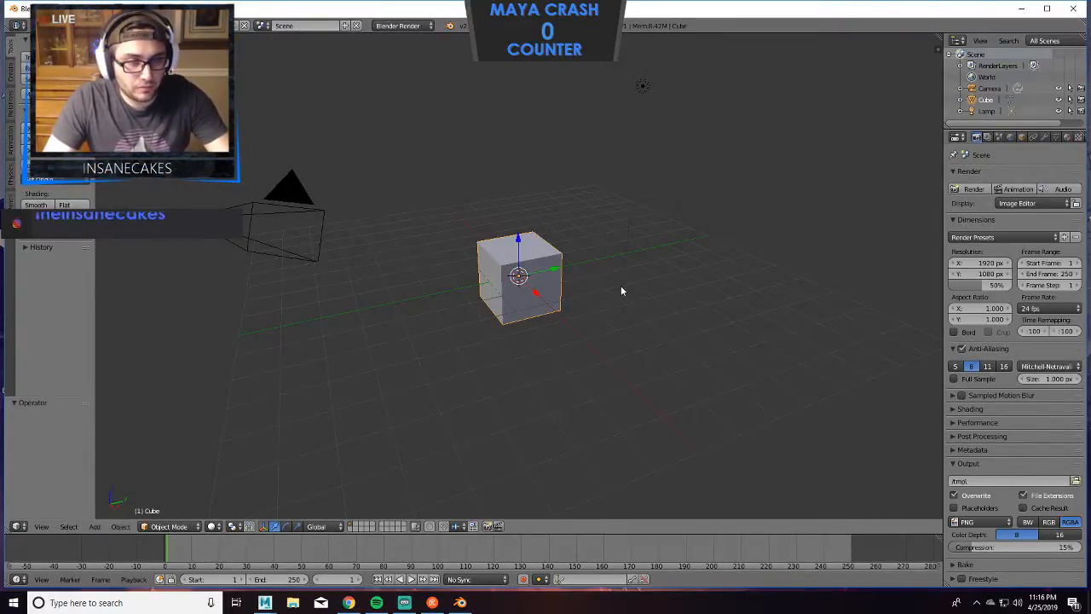
key("e")
key("w")
key("t")
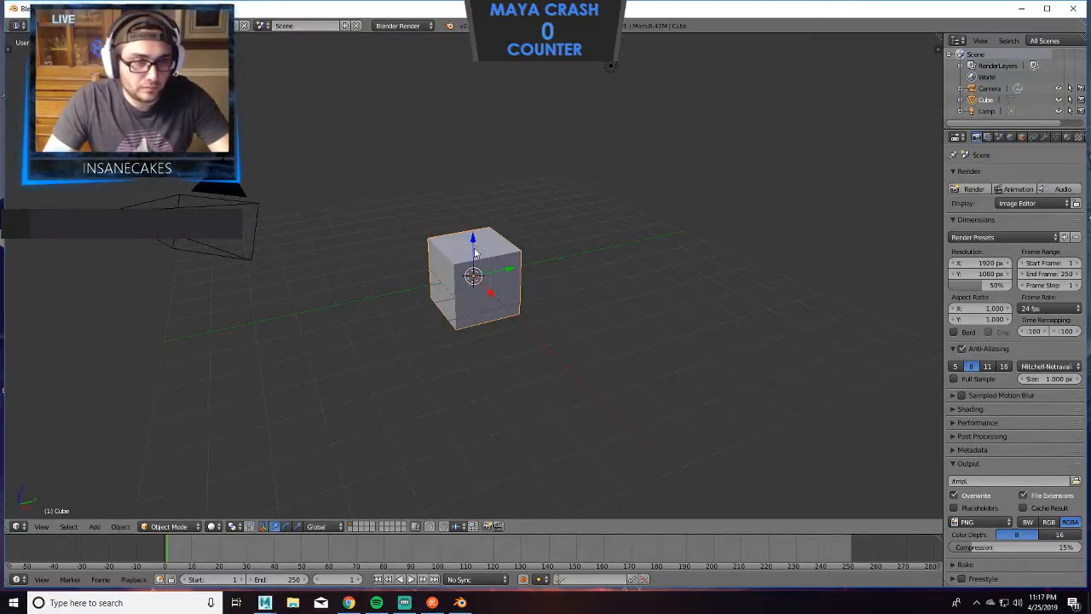
left_click_drag(477, 248, 486, 230)
left_click_drag(479, 269, 446, 263)
key("e")
key("r")
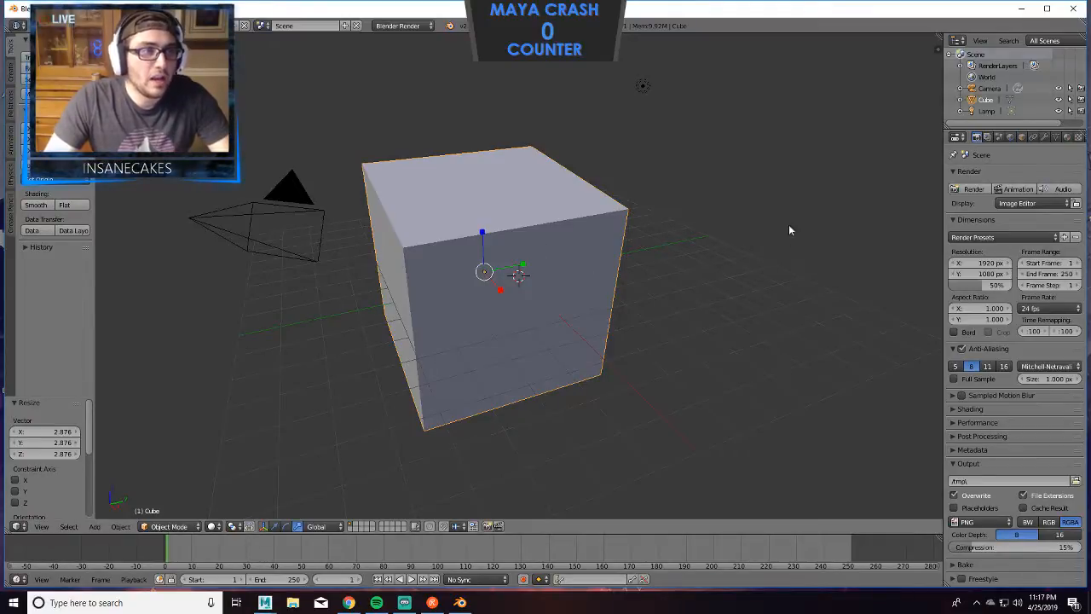
Close Blender and switch back to the charge attack scene in Maya.
left_click(1076, 10)
left_click(554, 341)
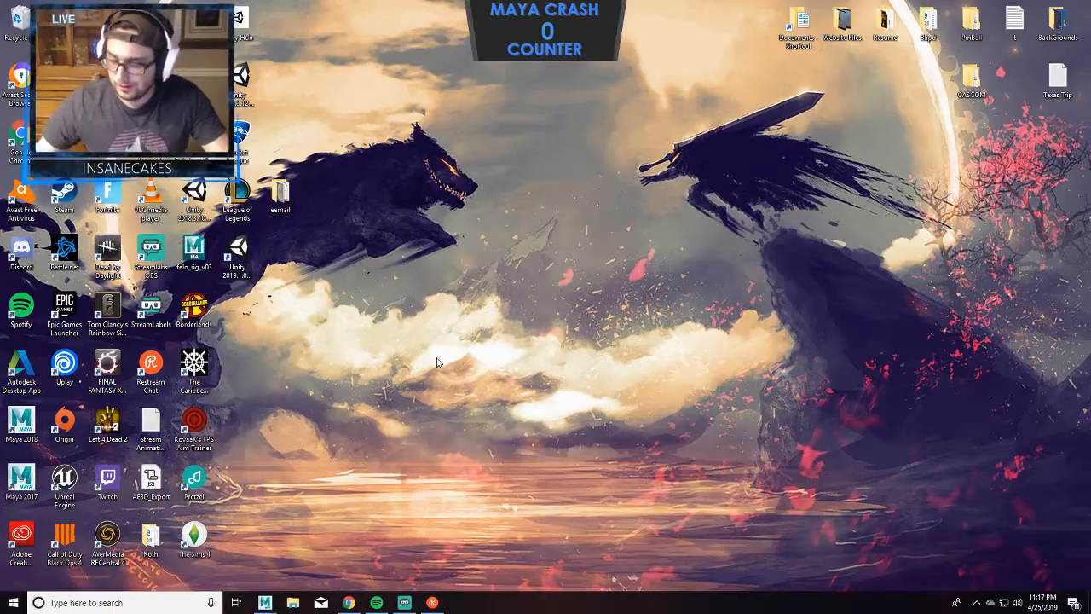
left_click(405, 602)
left_click(406, 603)
left_click(353, 531)
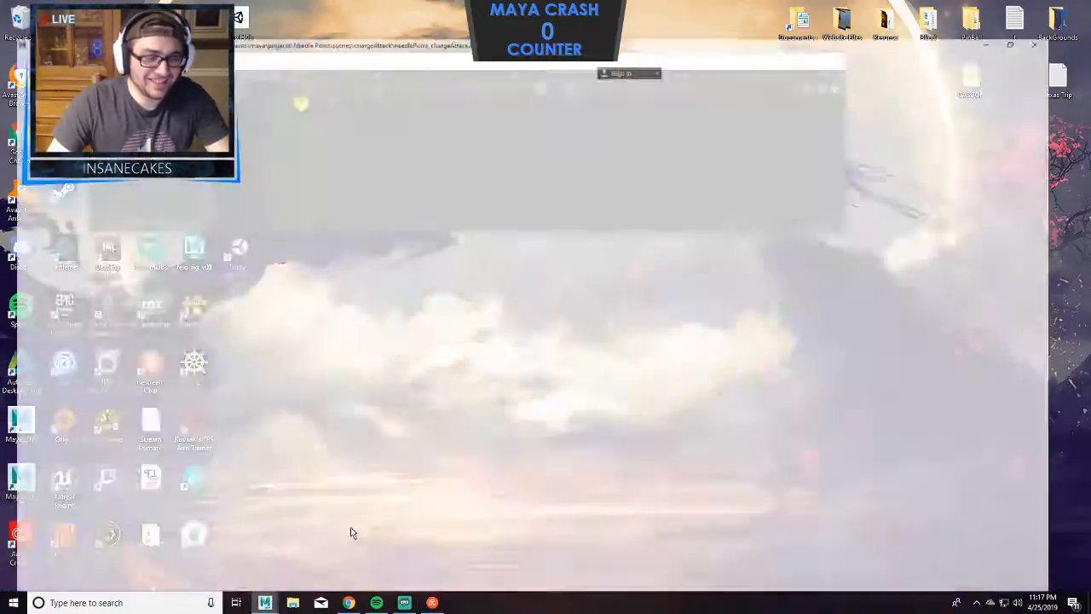
left_click(832, 61)
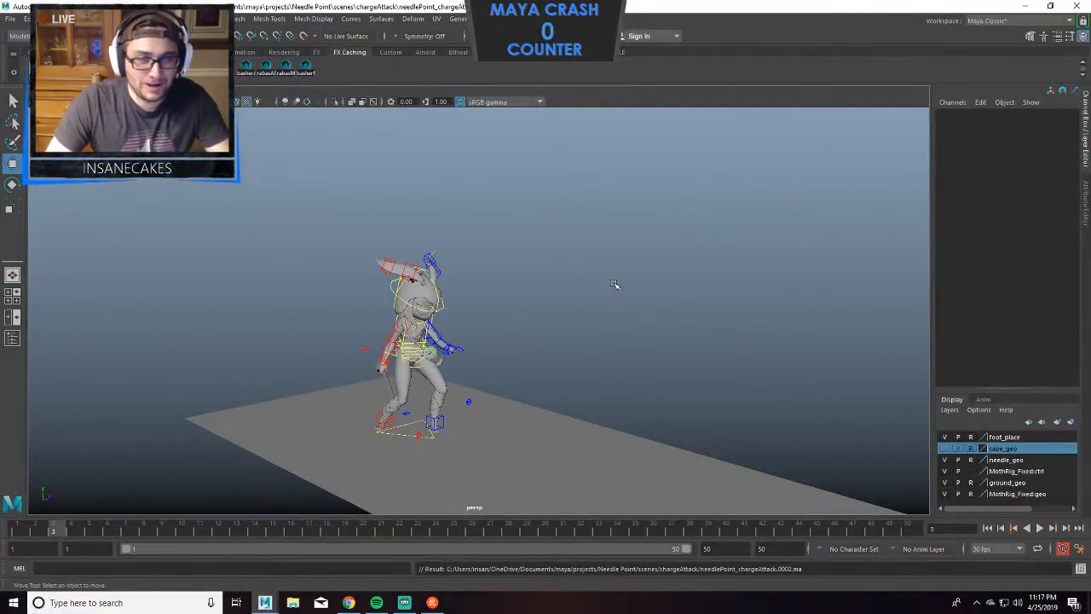
Bring up the Restream chat to read the newest viewer messages, and return to viewing the moth's pose on the ground plane.
left_click_drag(610, 277, 640, 266, "alt")
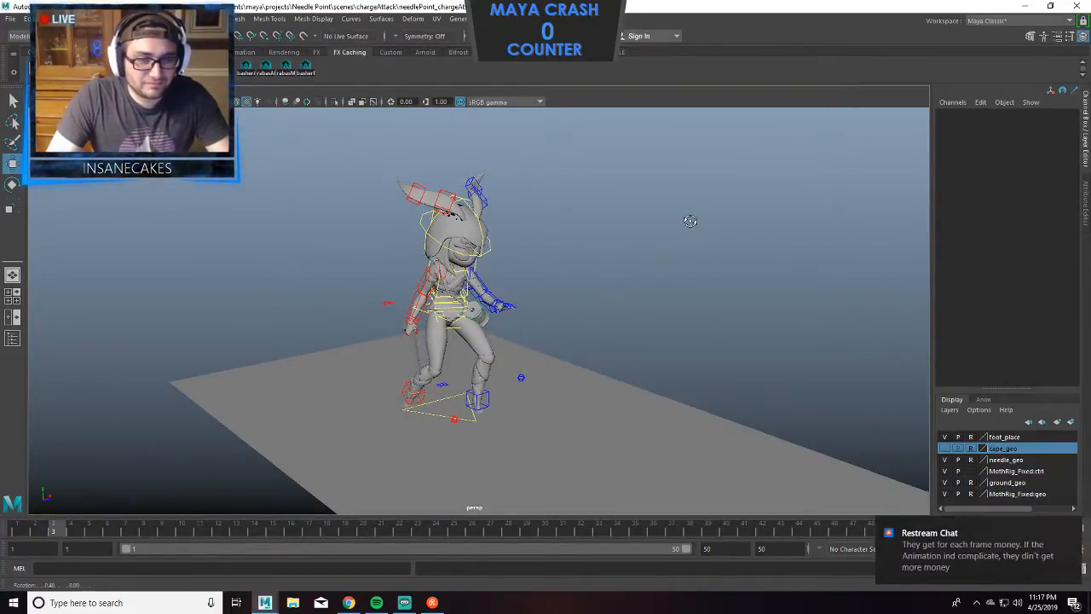
left_click_drag(690, 221, 697, 237, "alt")
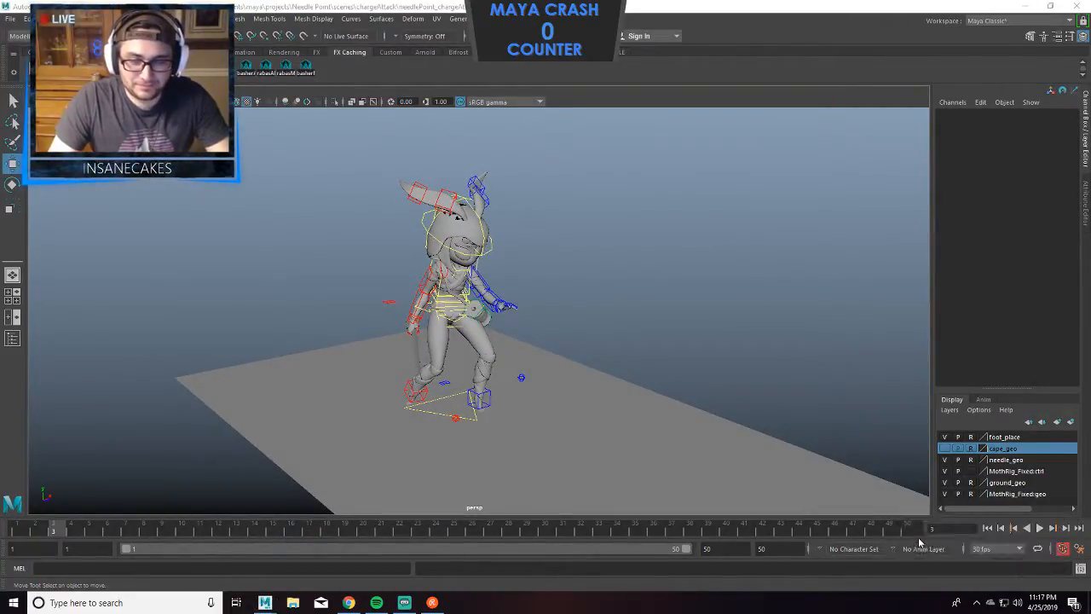
left_click(432, 603)
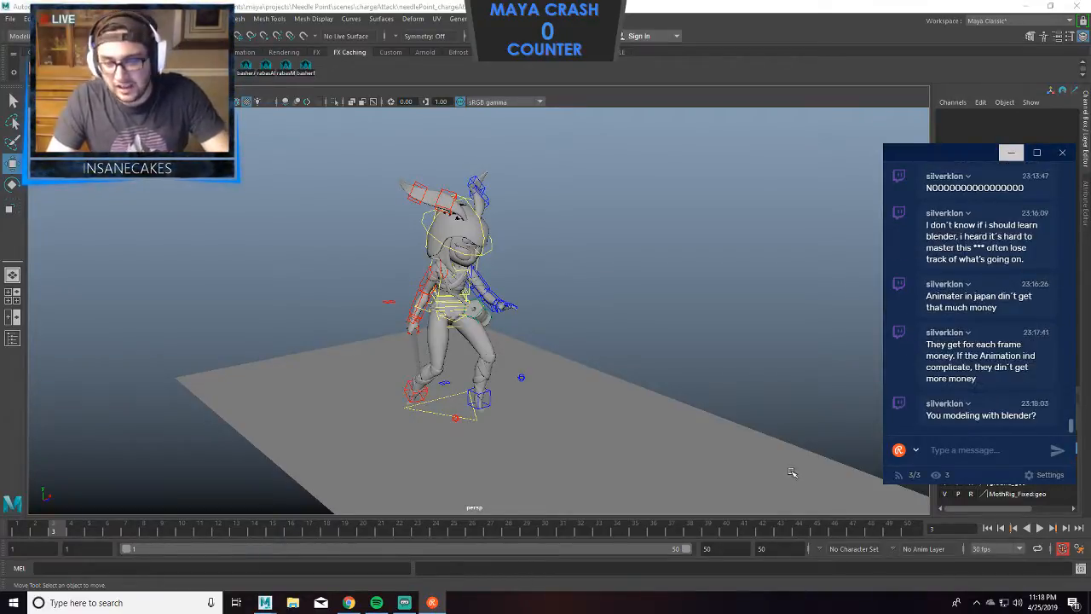
middle_click_drag(749, 421, 743, 431, "alt")
middle_click_drag(527, 394, 495, 411, "alt")
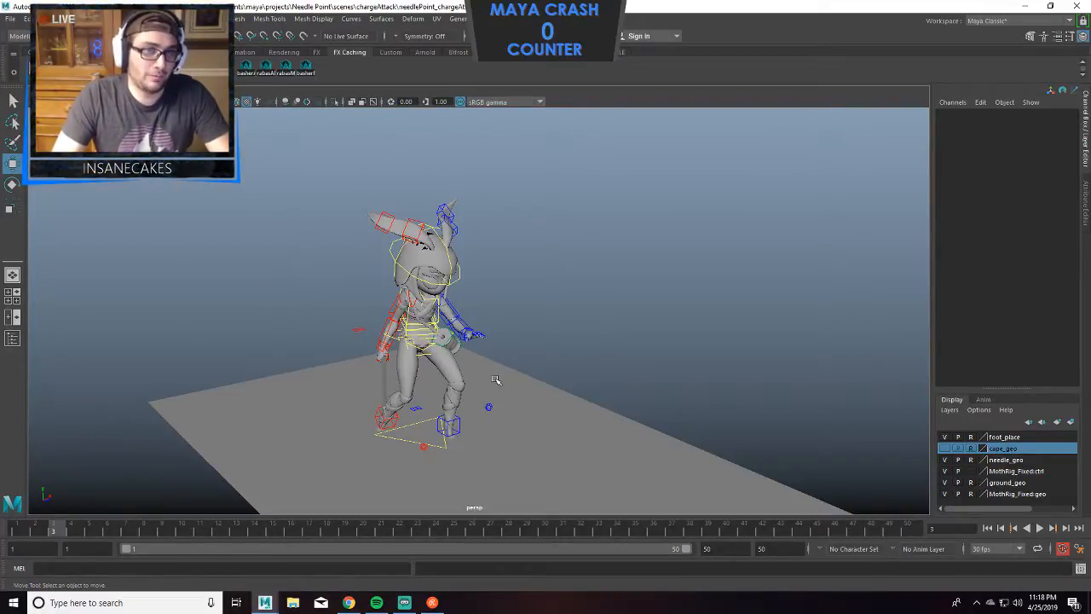
middle_click_drag(619, 353, 631, 337, "alt")
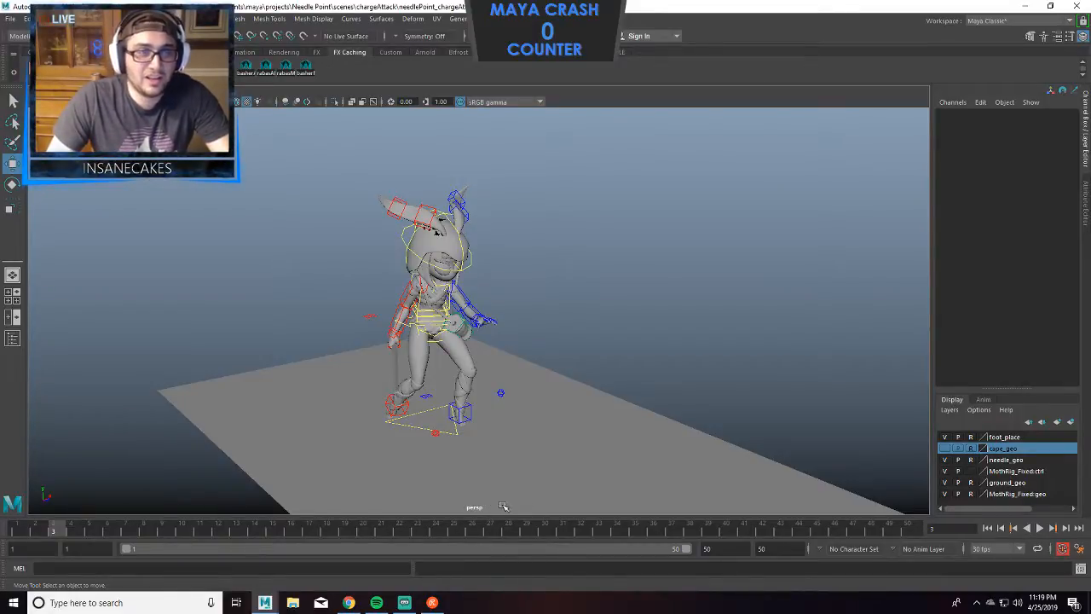
Read the latest Restream chat messages and close the chat window.
mouse_move(430, 603)
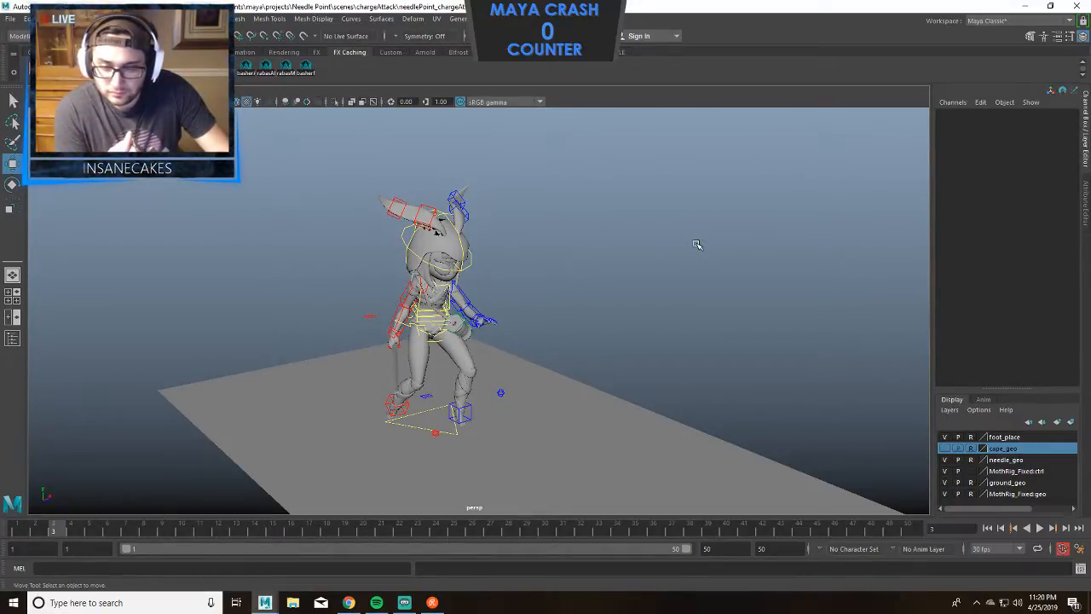
left_click(433, 602)
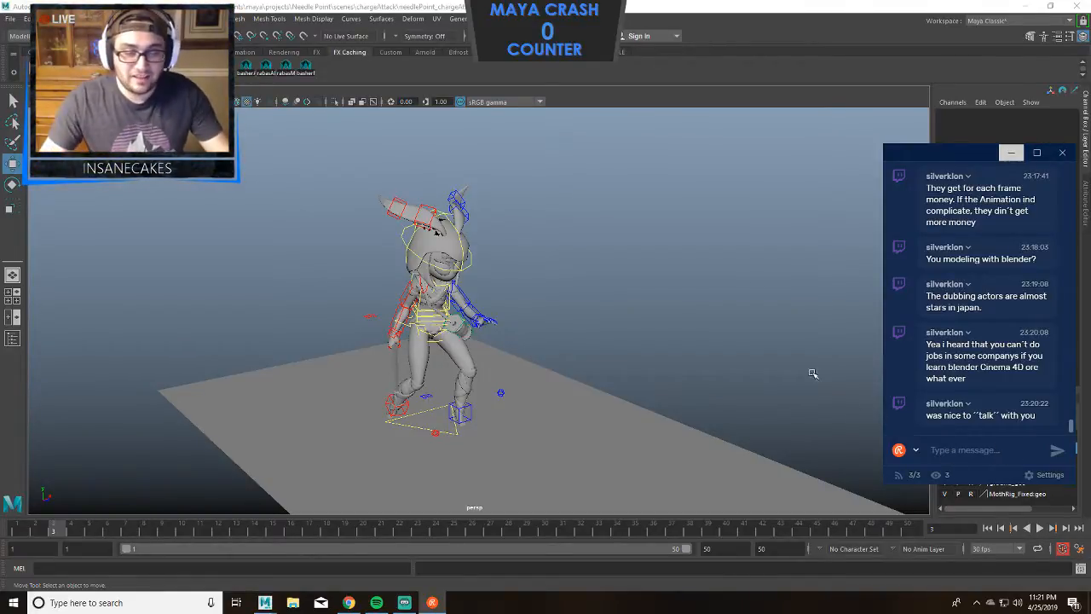
left_click(1062, 152)
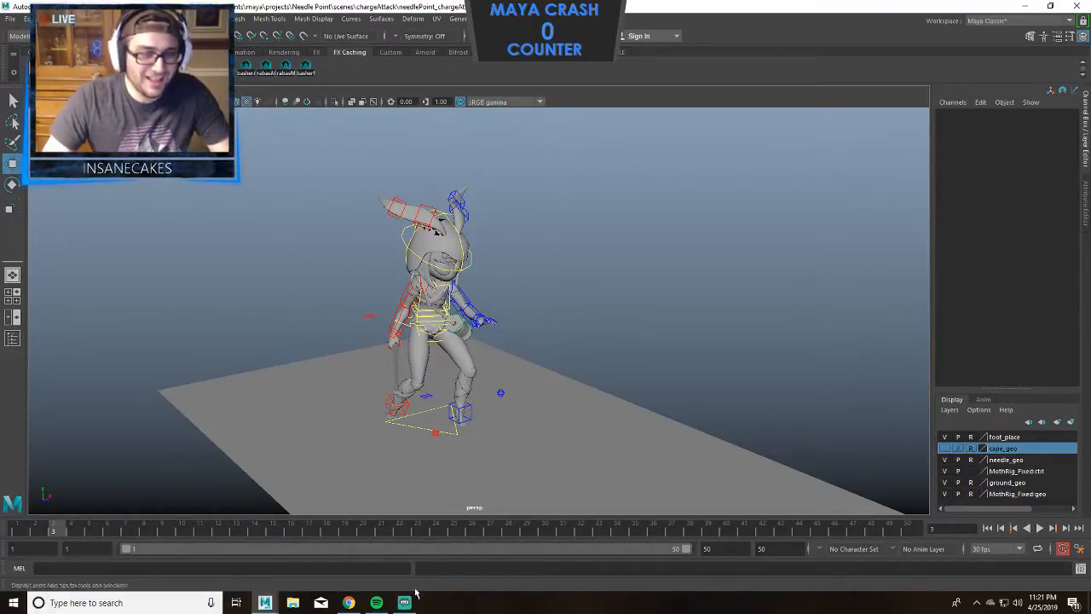
Switch to Streamlabs OBS and select the Intro scene for the preview.
mouse_move(399, 597)
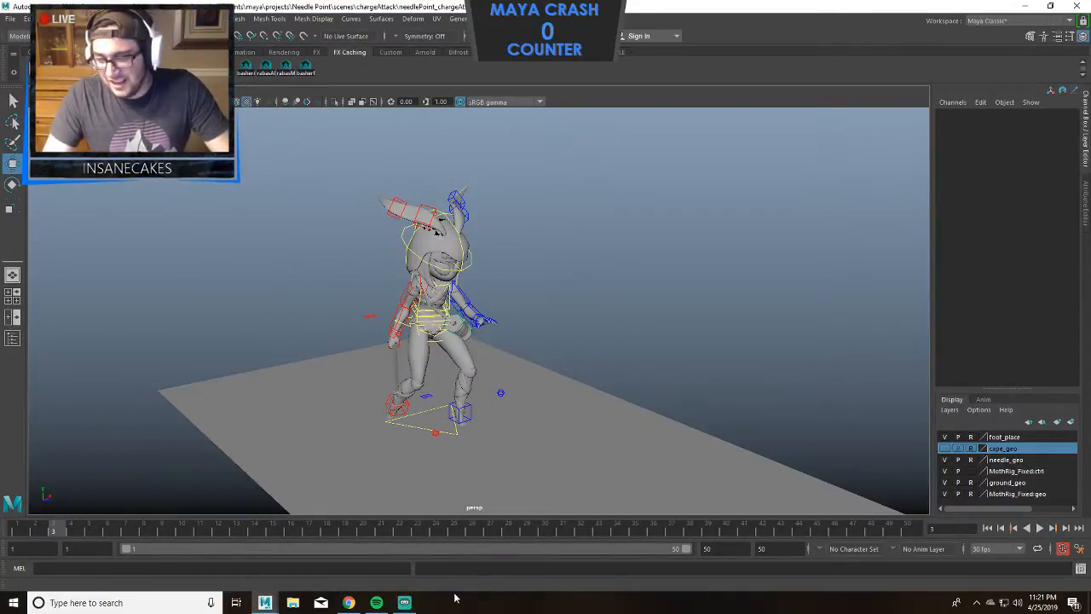
left_click(405, 602)
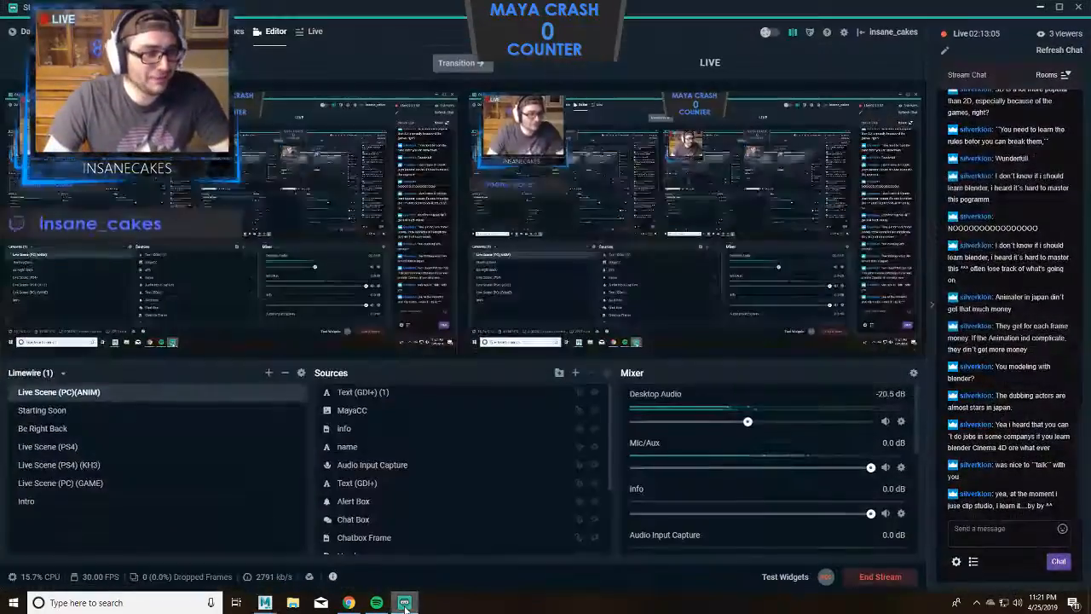
left_click(137, 503)
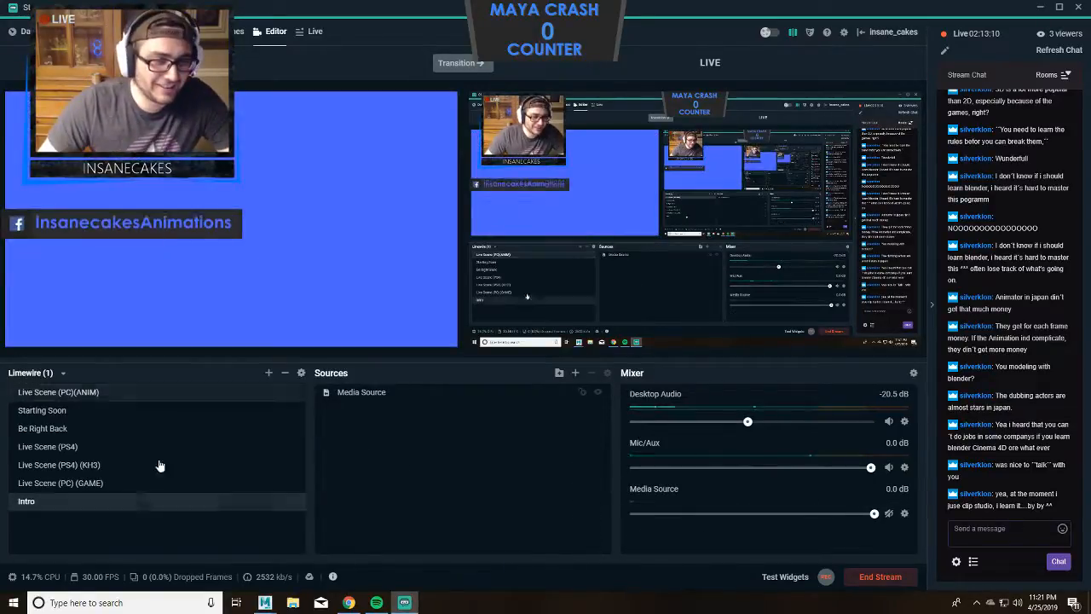